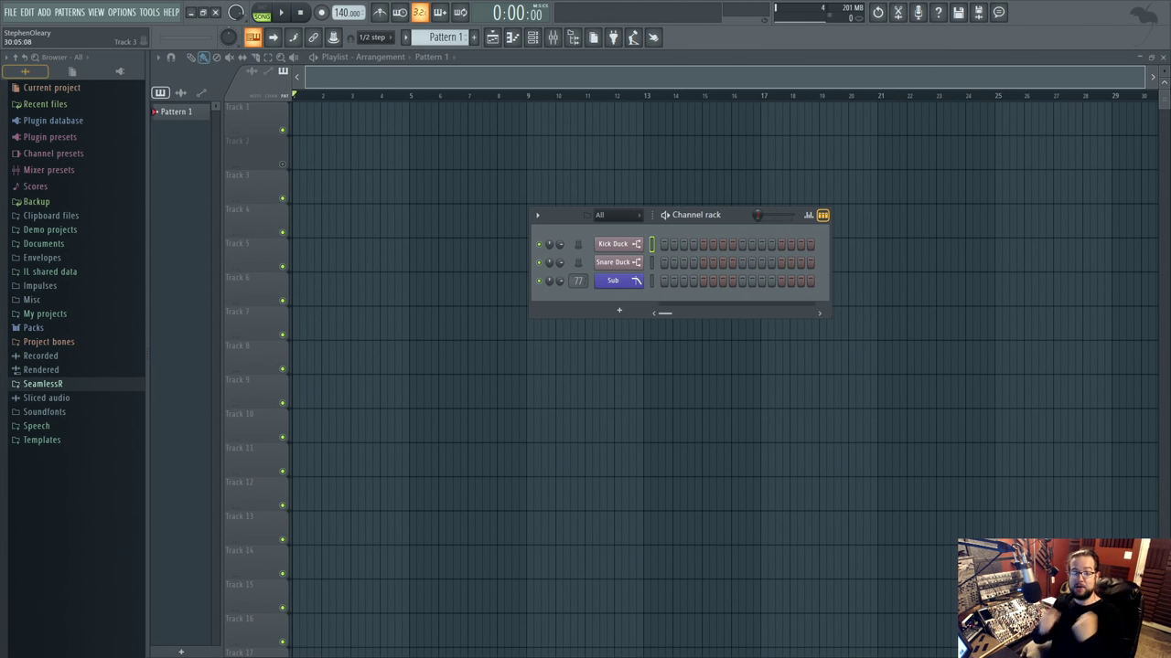
Expand the SeamlessR folder and its Extra Samples subfolder, widening the browser temporarily to read the full pack names.
left_click(77, 385)
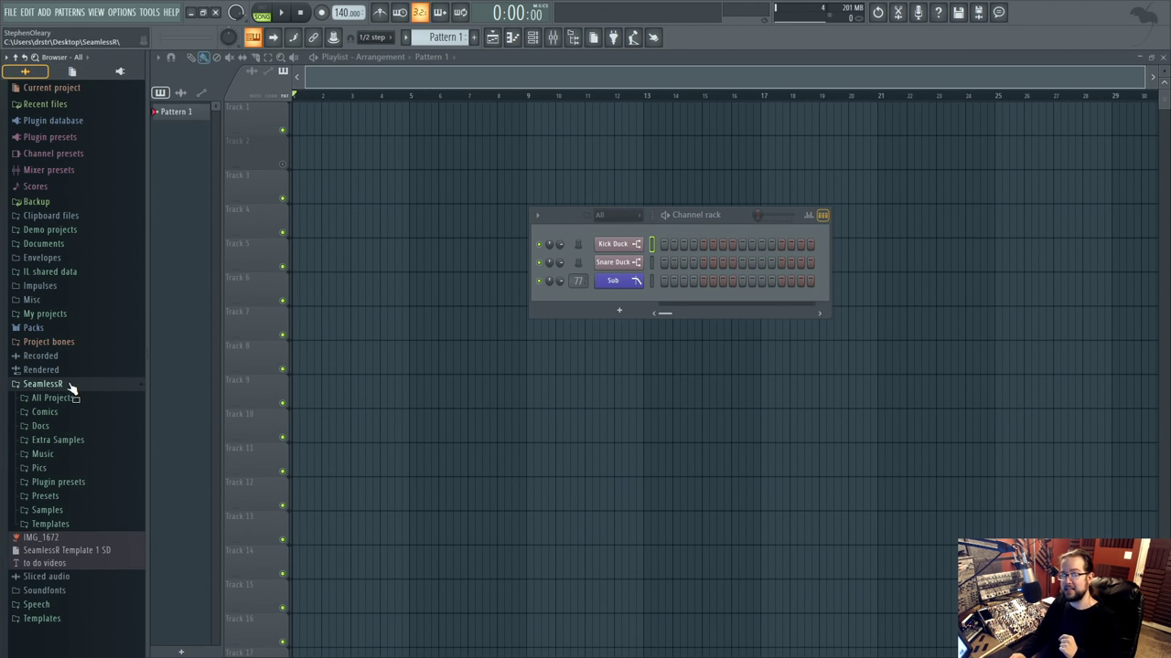
left_click(86, 441)
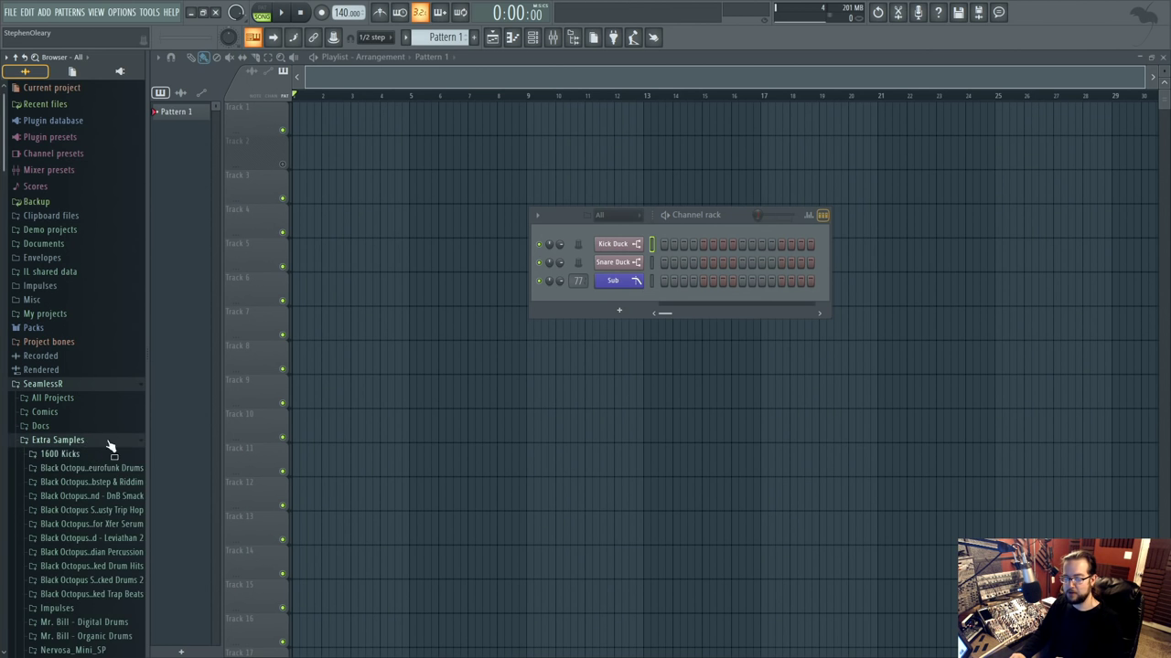
left_click_drag(146, 310, 240, 311)
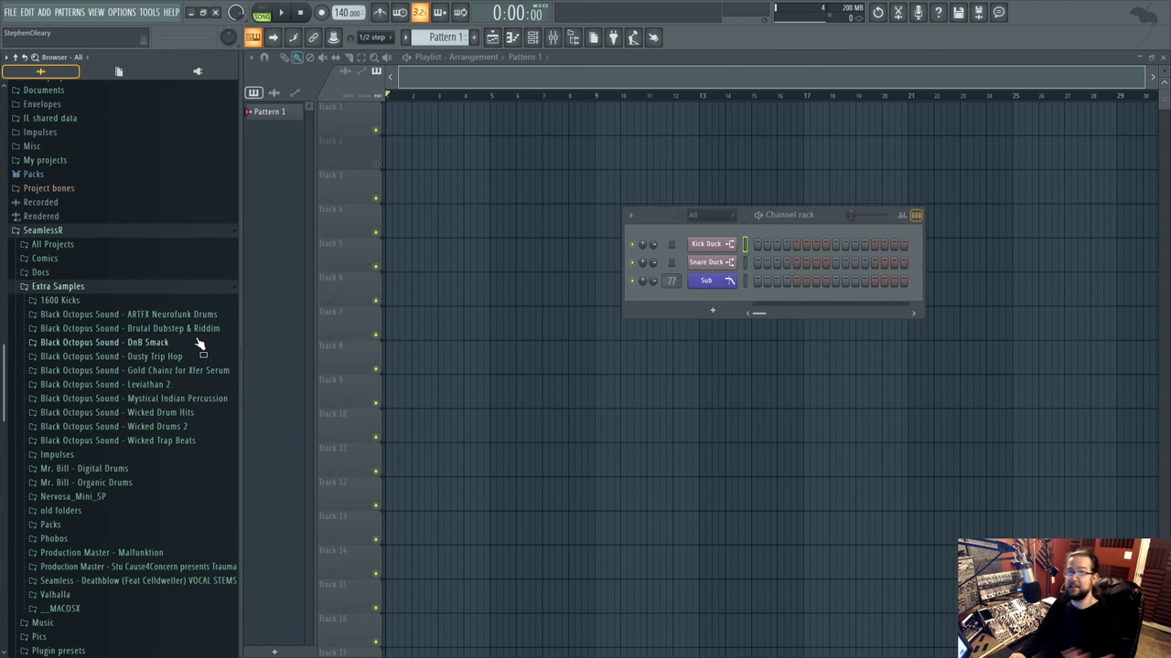
left_click_drag(240, 166, 150, 173)
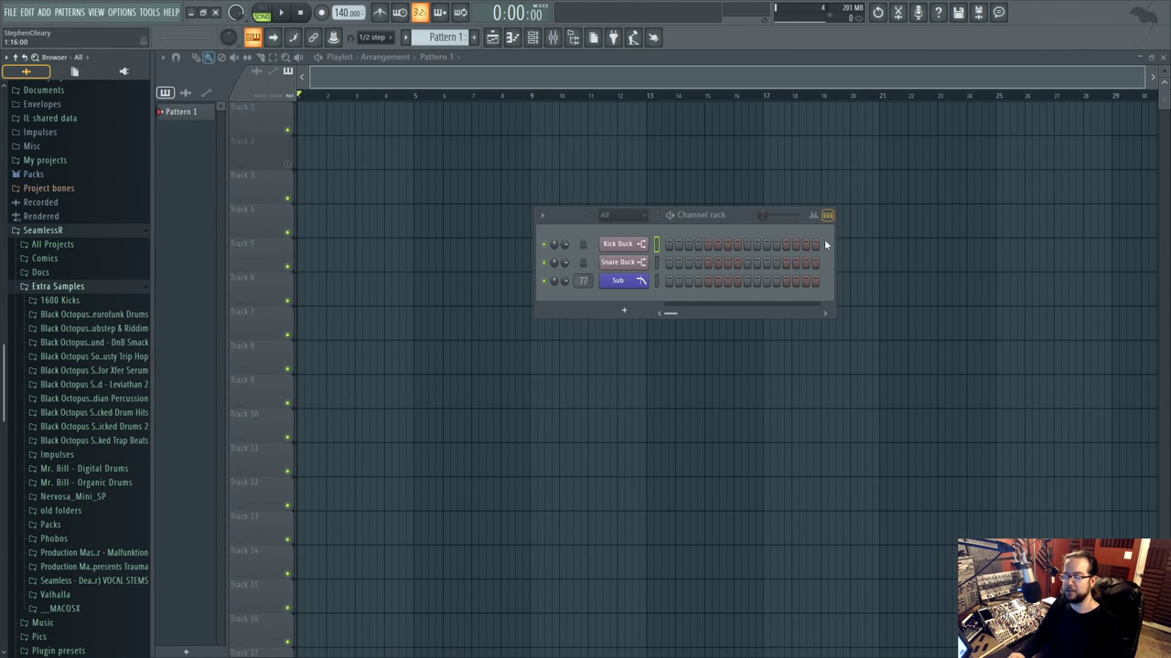
Move the channel rack to the upper middle of the playlist and open the mixer just below it.
left_click_drag(737, 216, 618, 193)
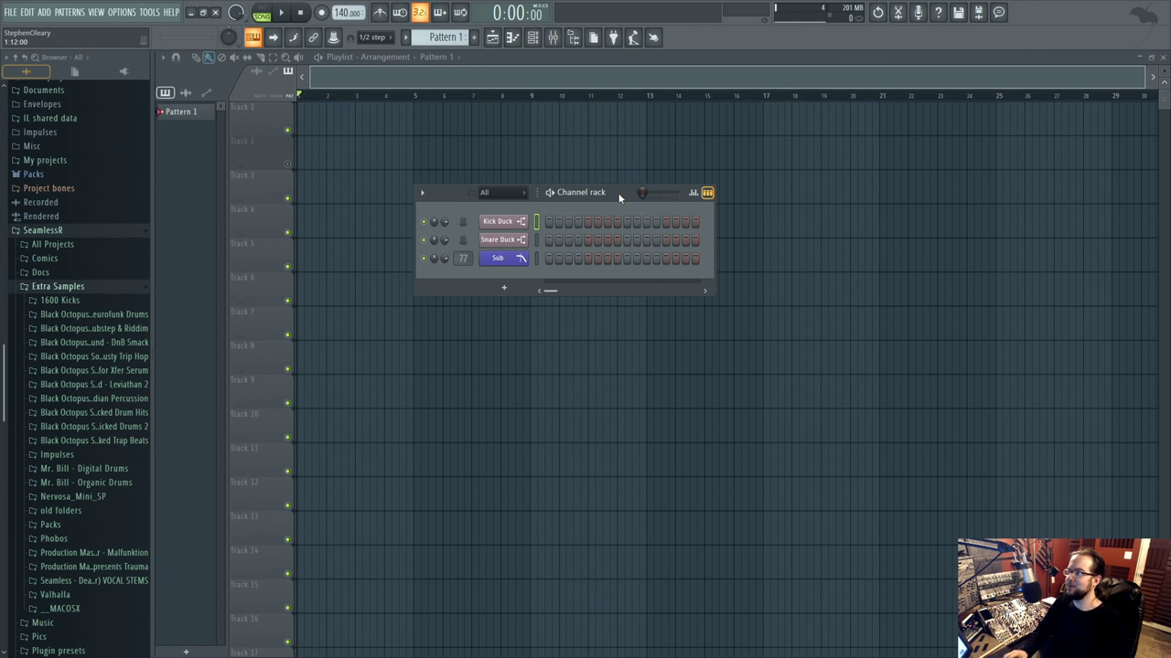
left_click_drag(614, 202, 626, 180)
left_click(552, 36)
left_click_drag(686, 204, 727, 200)
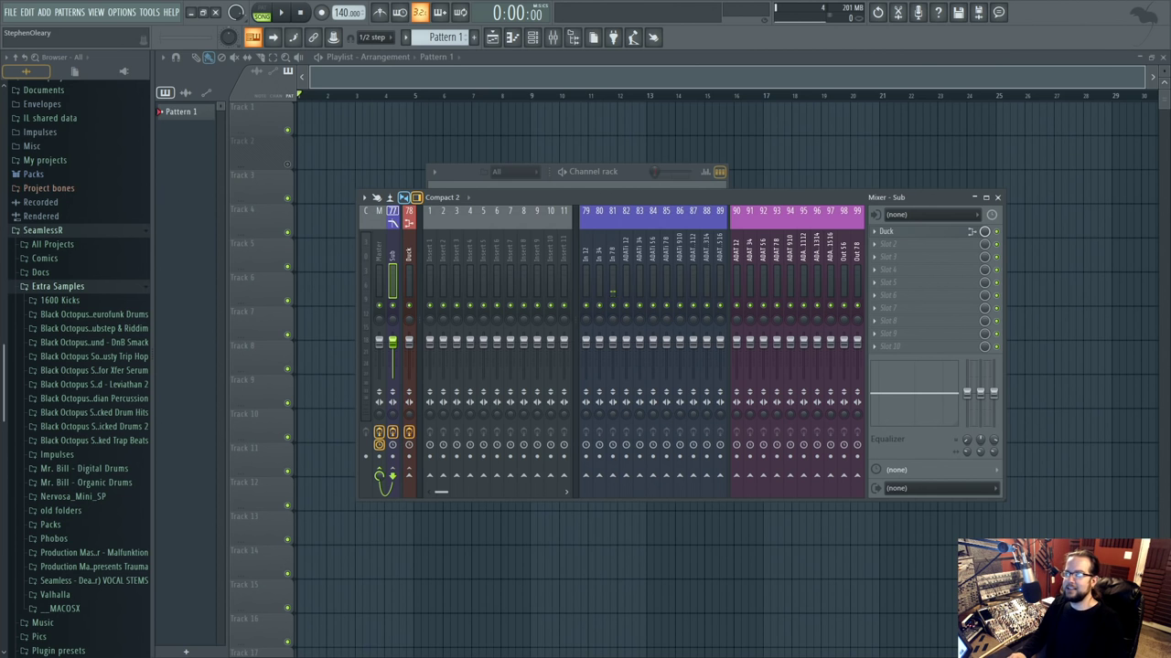
mouse_move(677, 194)
left_mouse_down()
mouse_move(676, 183)
mouse_move(687, 193)
mouse_move(676, 205)
left_mouse_up()
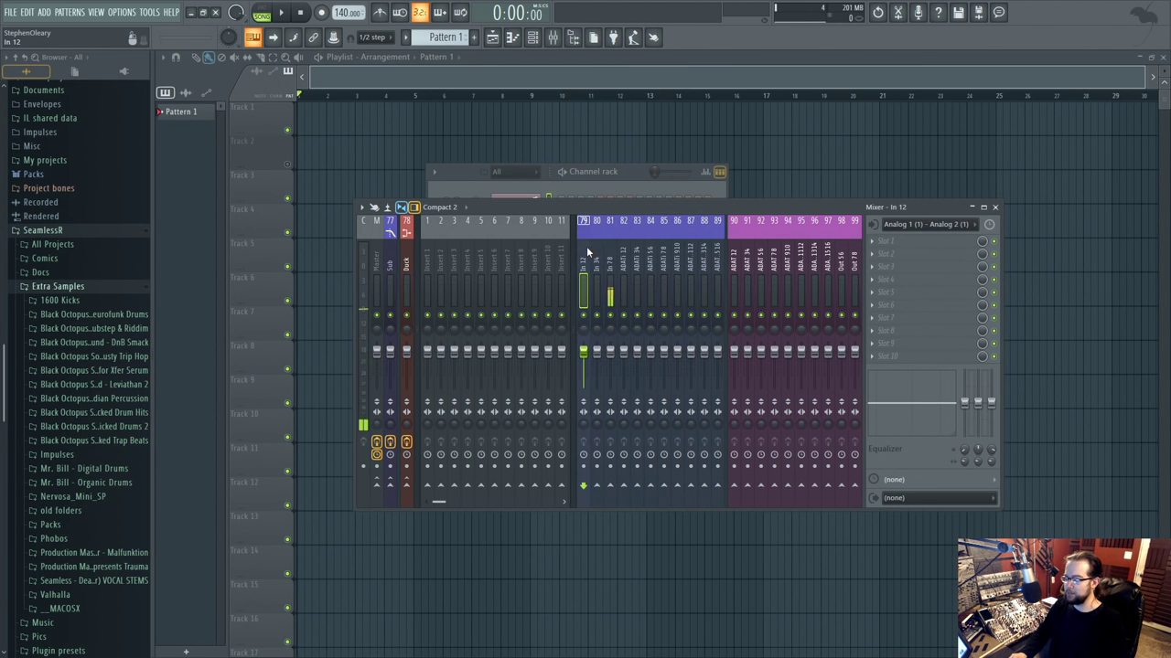
Review the mixer's hardware input and output tracks, including Out 56, and extend the insert track section across them.
left_click(609, 259)
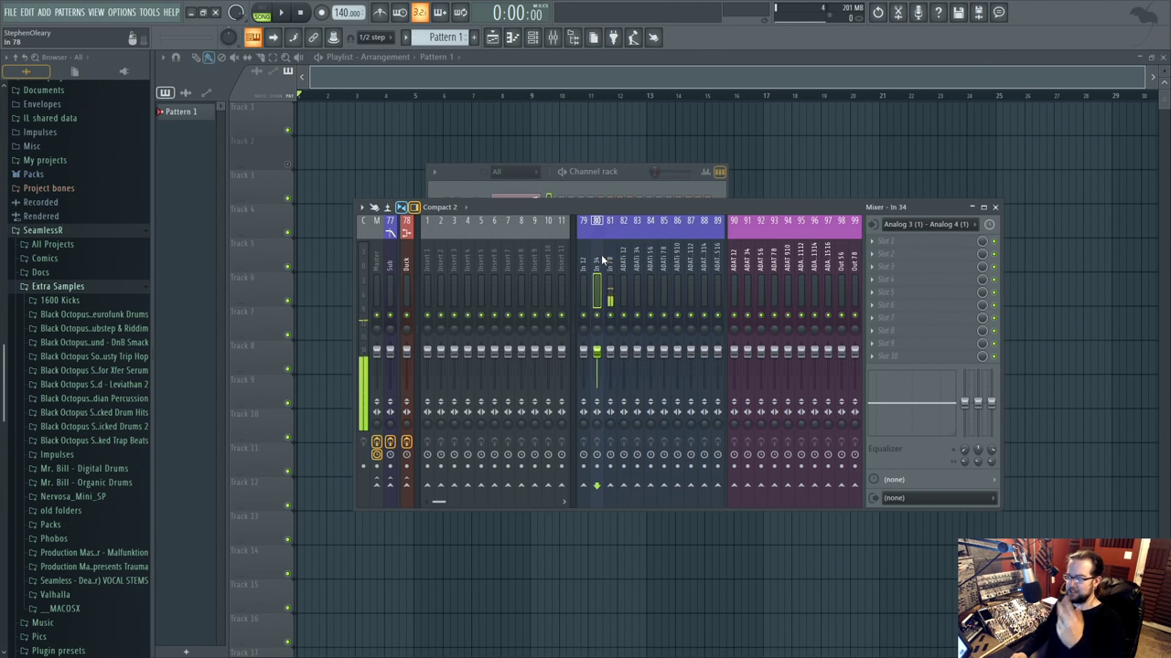
left_click(840, 266)
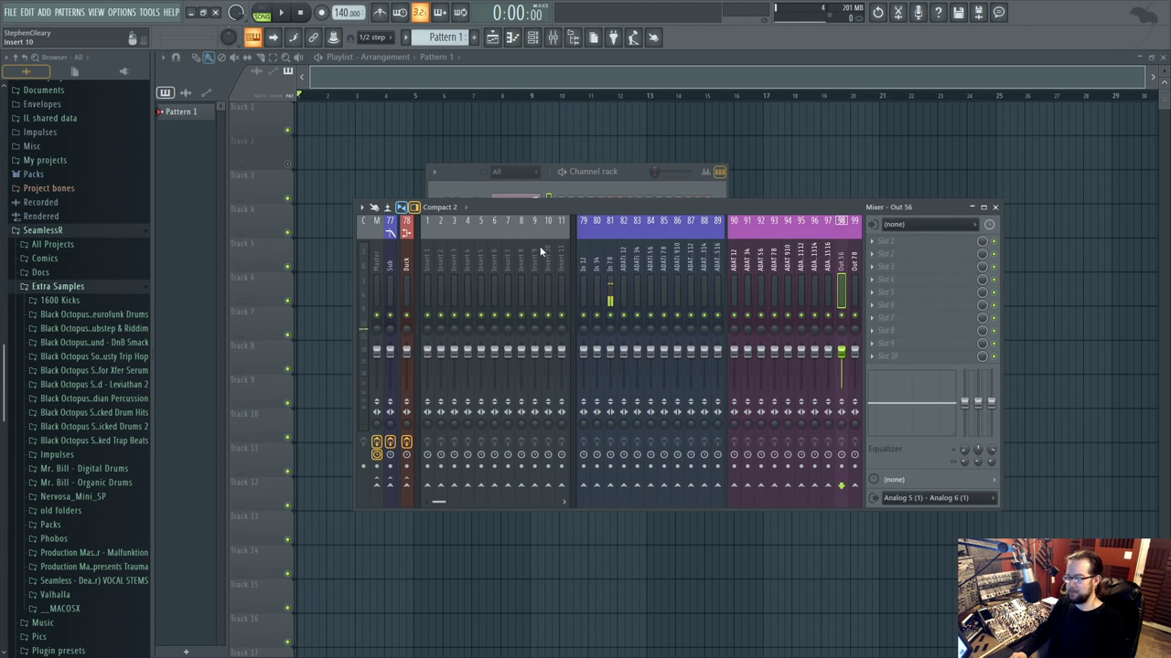
left_click_drag(574, 244, 856, 315)
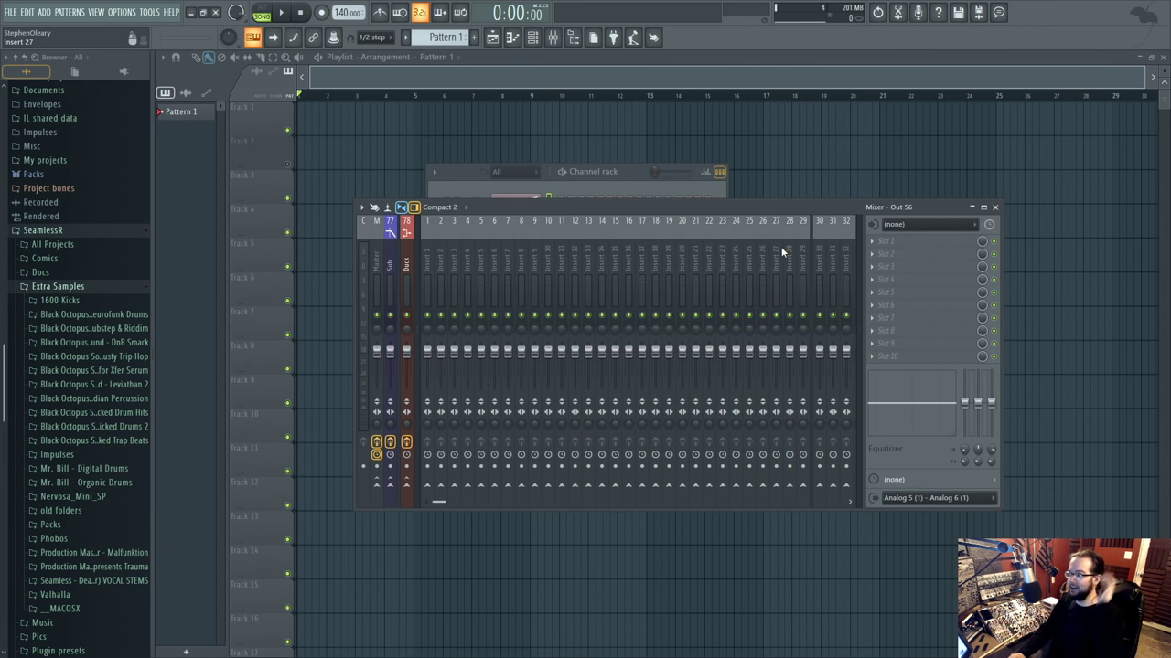
Examine the Sub and Duck mixer tracks and look through the empty insert tracks.
left_click(405, 263)
left_click(389, 265)
left_click(406, 265)
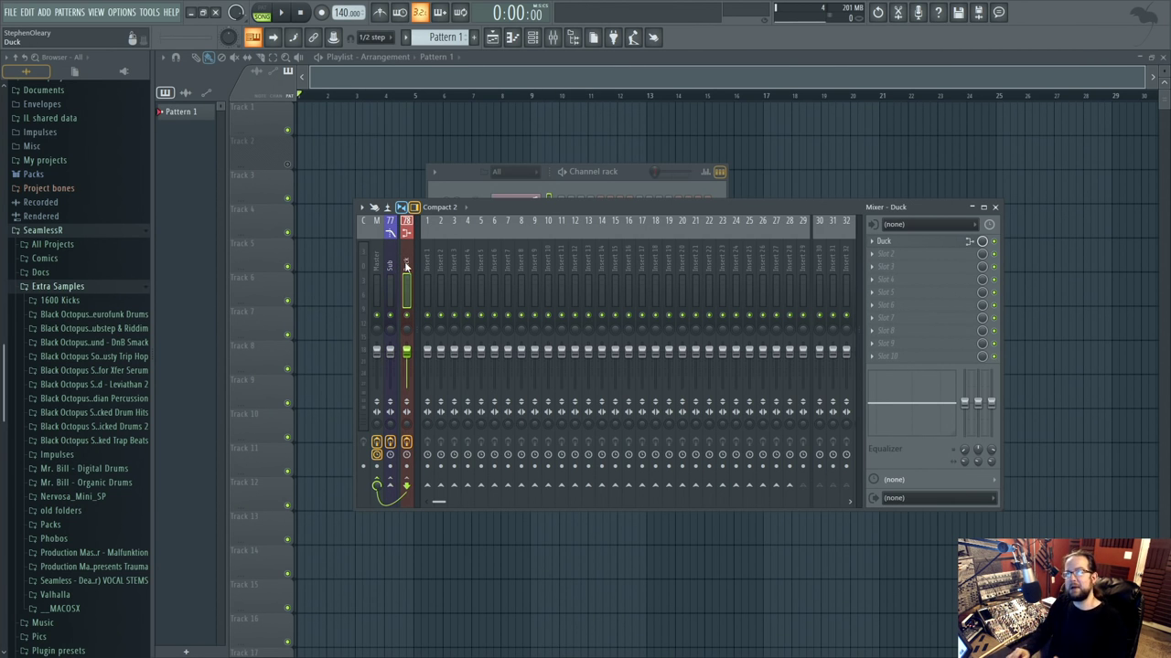
scroll(717, 242, "right", 3)
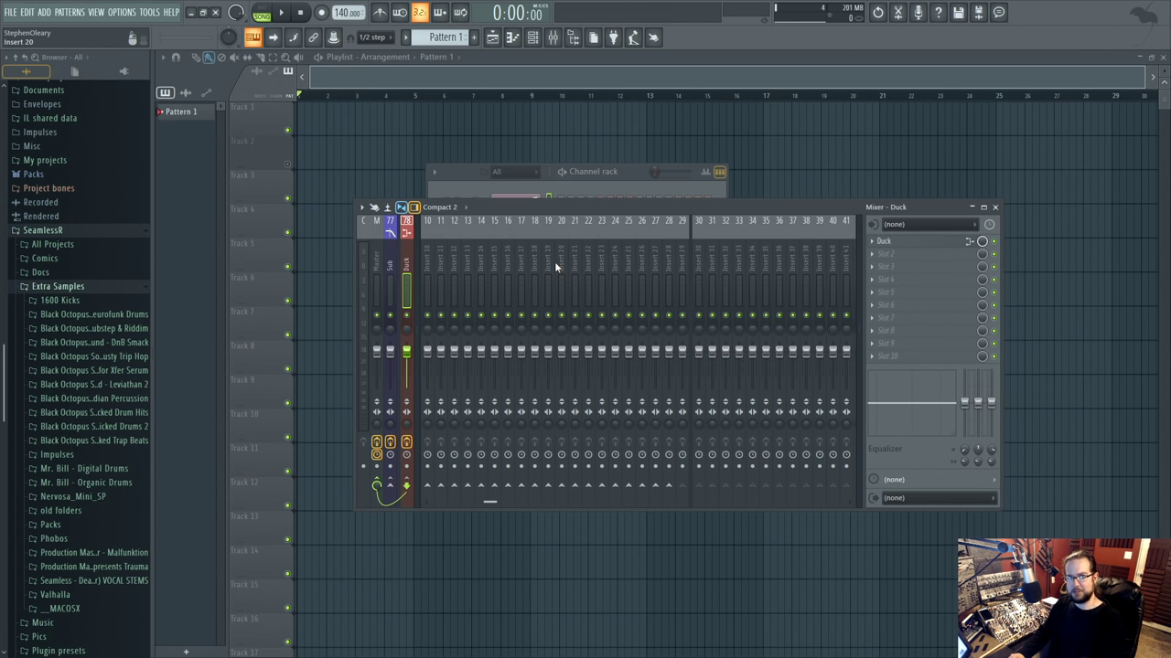
scroll(554, 262, "right", 2)
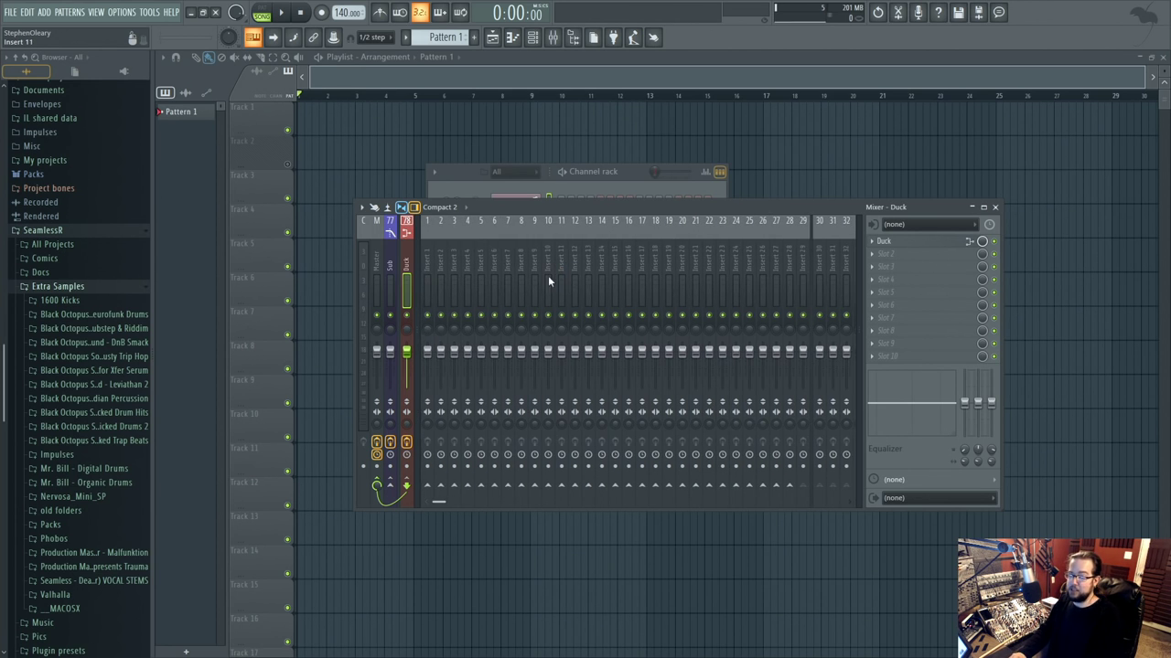
scroll(616, 289, "right", 3)
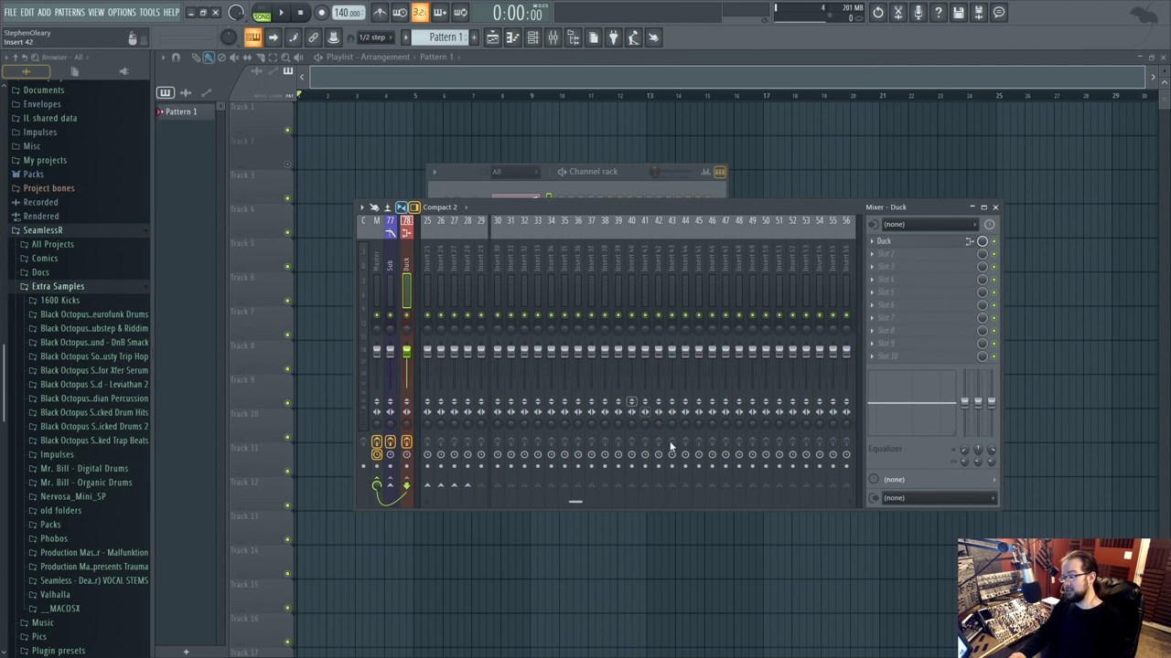
scroll(558, 272, "left", 5)
scroll(560, 273, "left", 3)
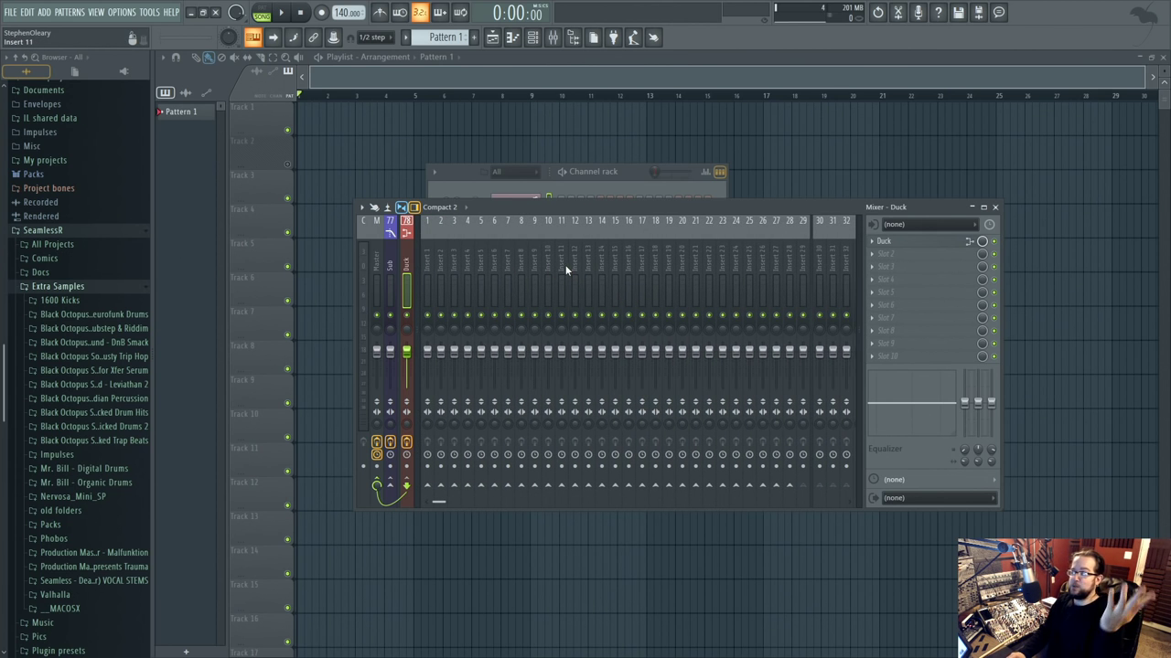
View the Duck limiter on the Duck mixer track and the envelope controllers of the Kick Duck and Snare Duck channels.
left_click(919, 242)
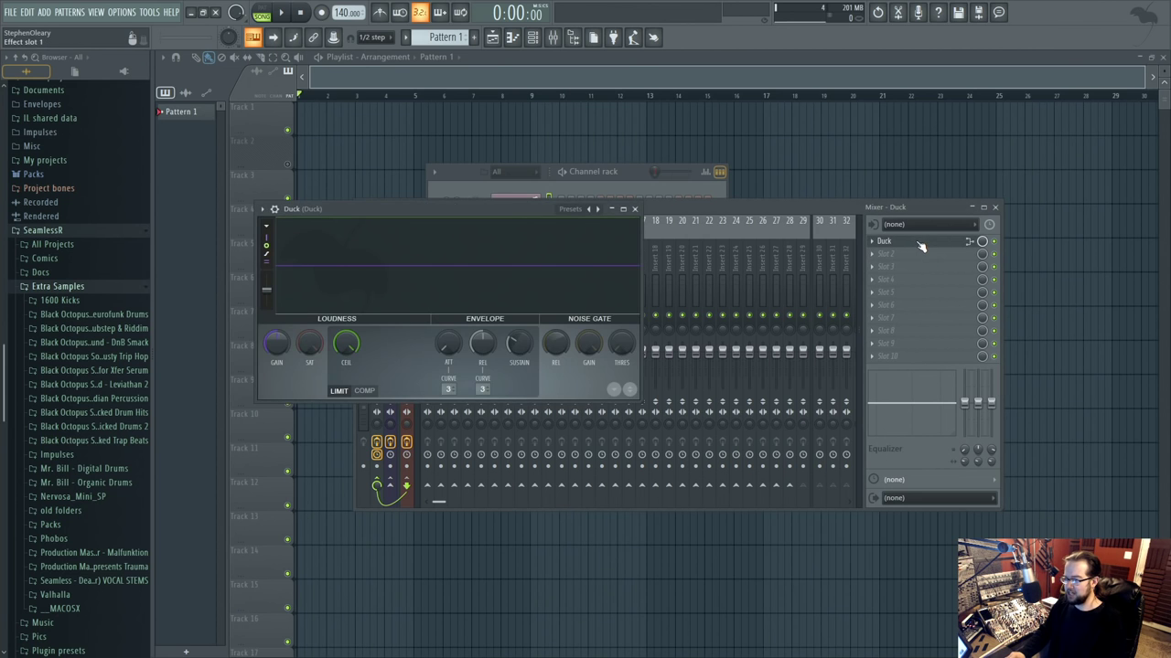
left_click_drag(431, 210, 763, 246)
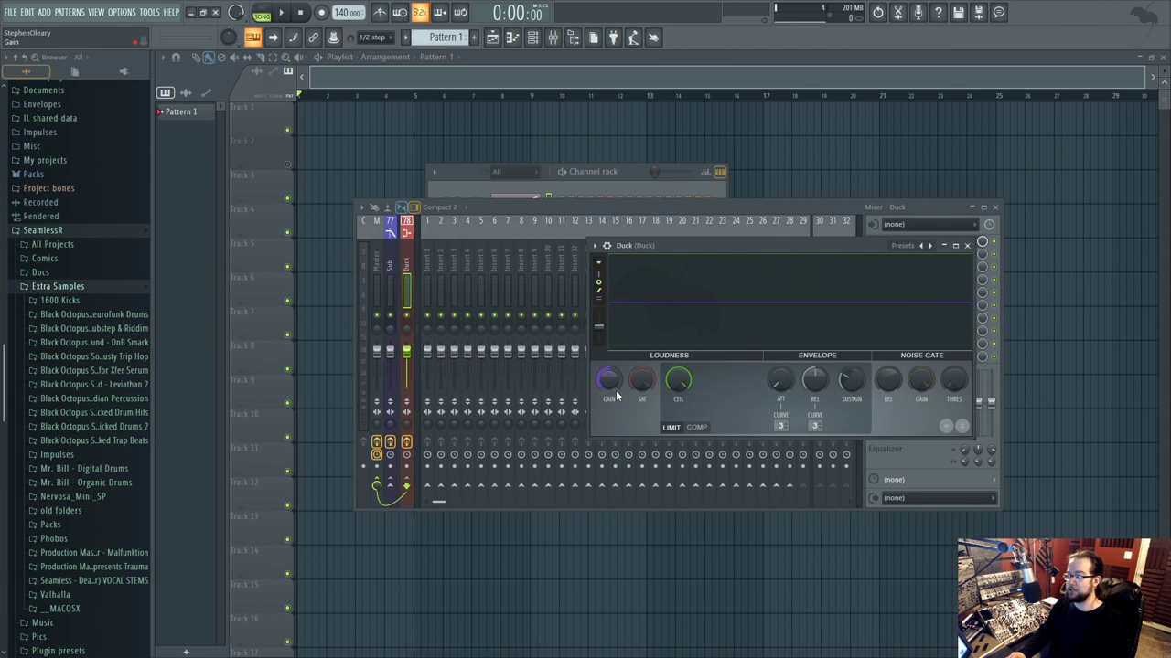
left_click(666, 191)
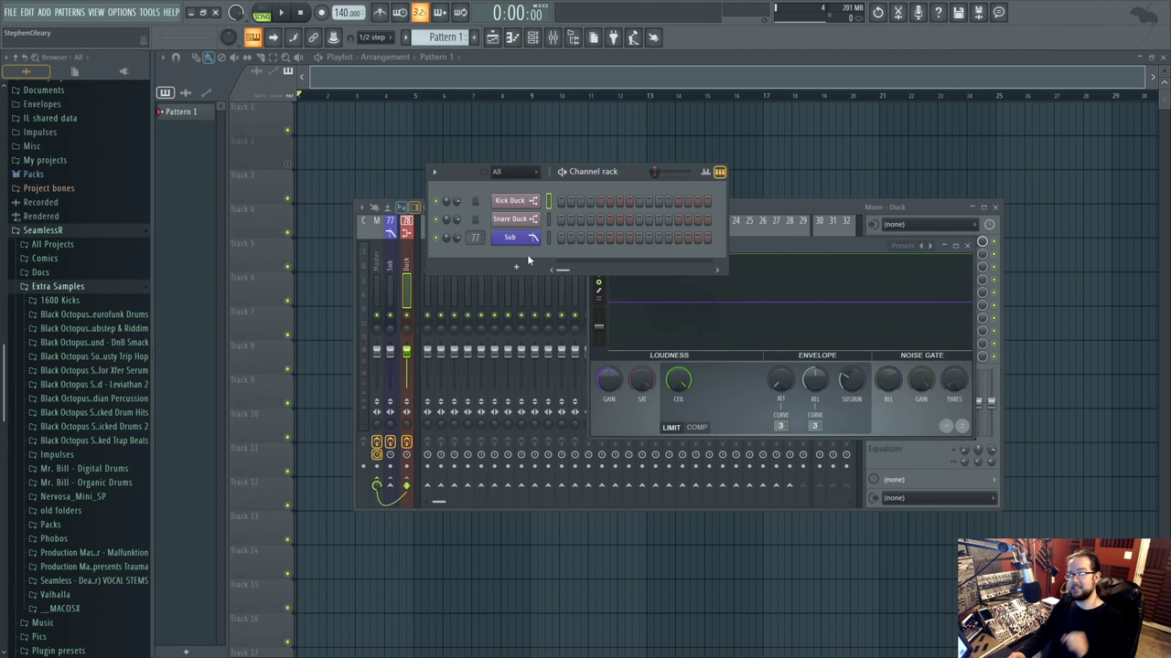
left_click(523, 201)
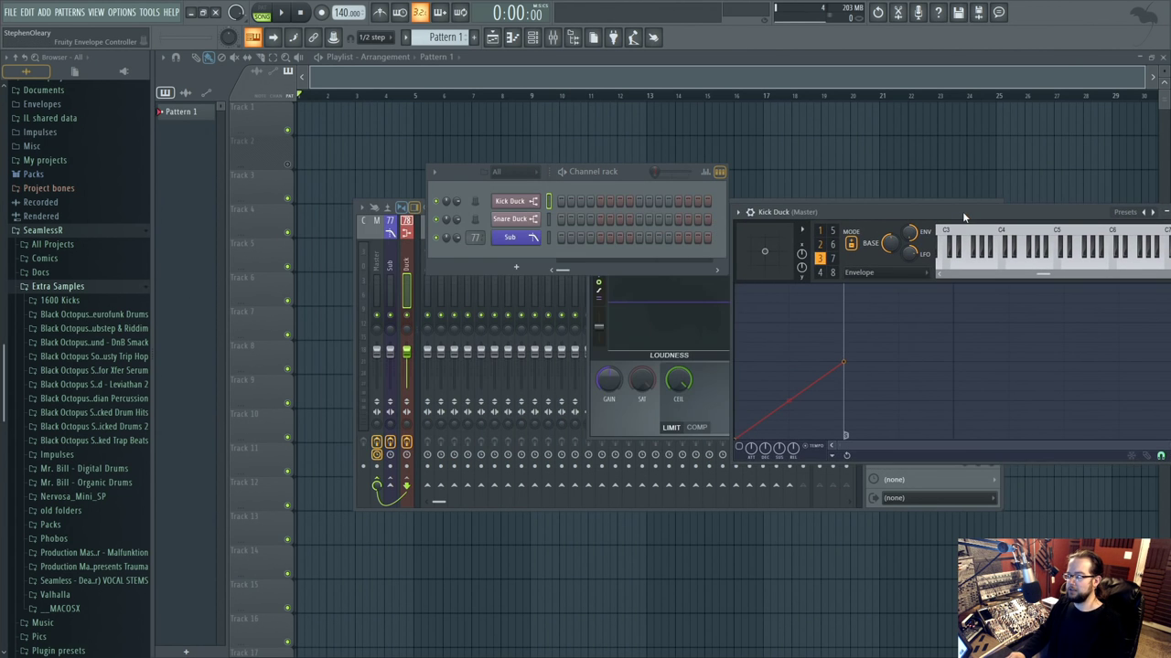
left_click(509, 223)
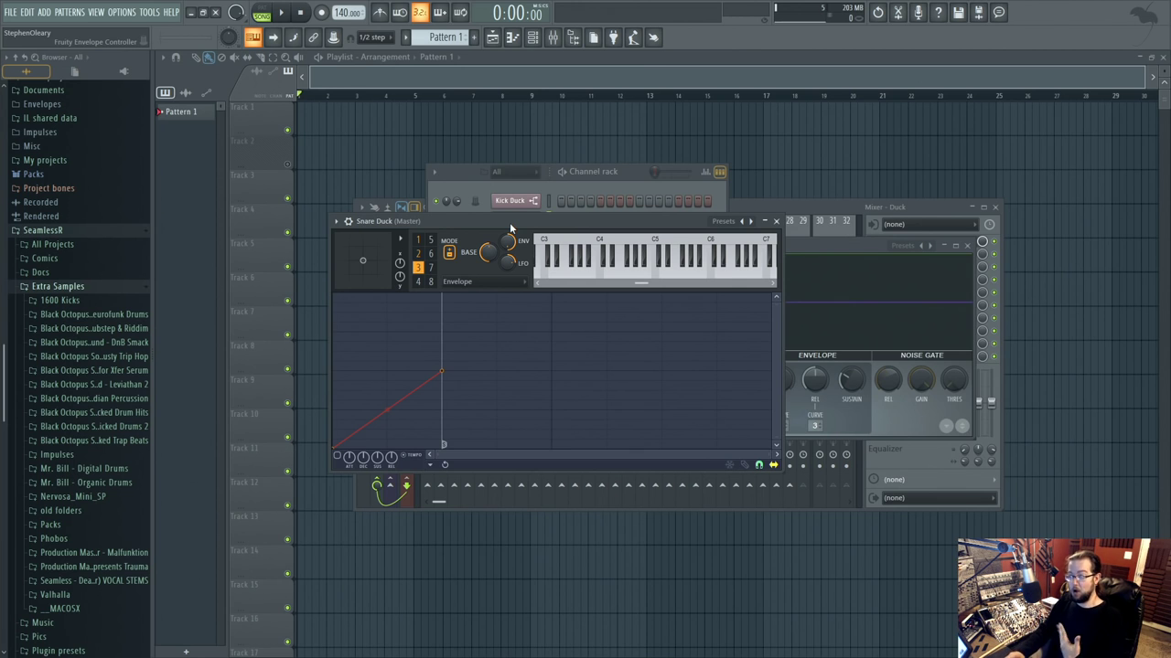
left_click(593, 182)
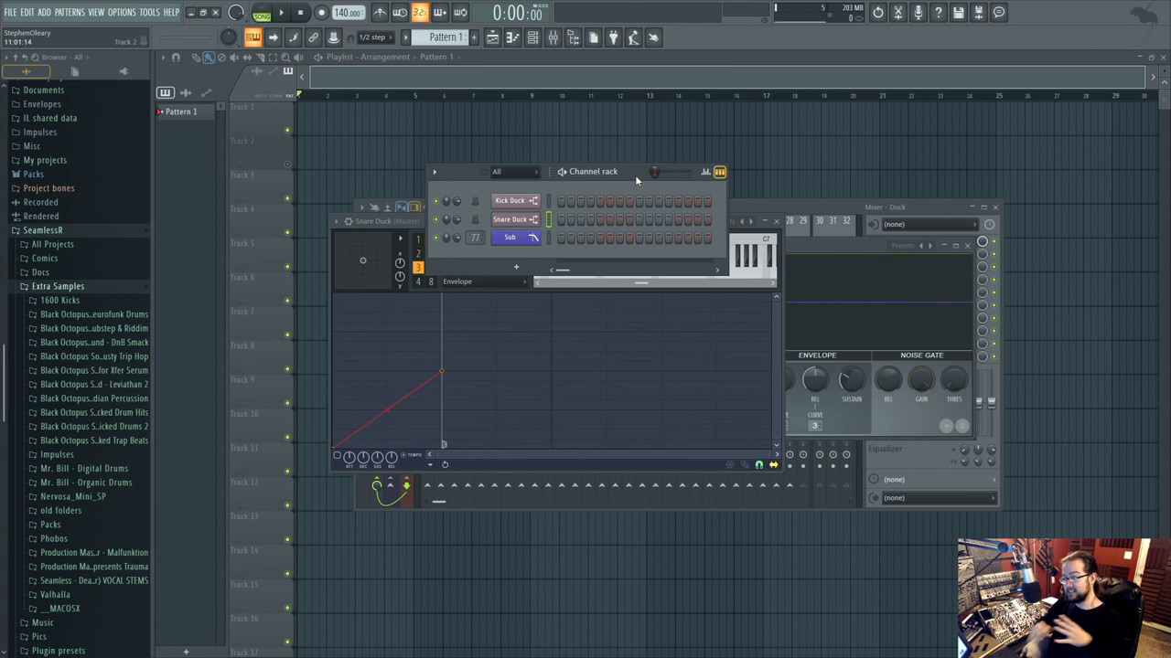
Open the Sub channel's Patcher map and inspect its Sytrus synth, closing the synth window when done.
left_click(514, 236)
double_click(547, 336)
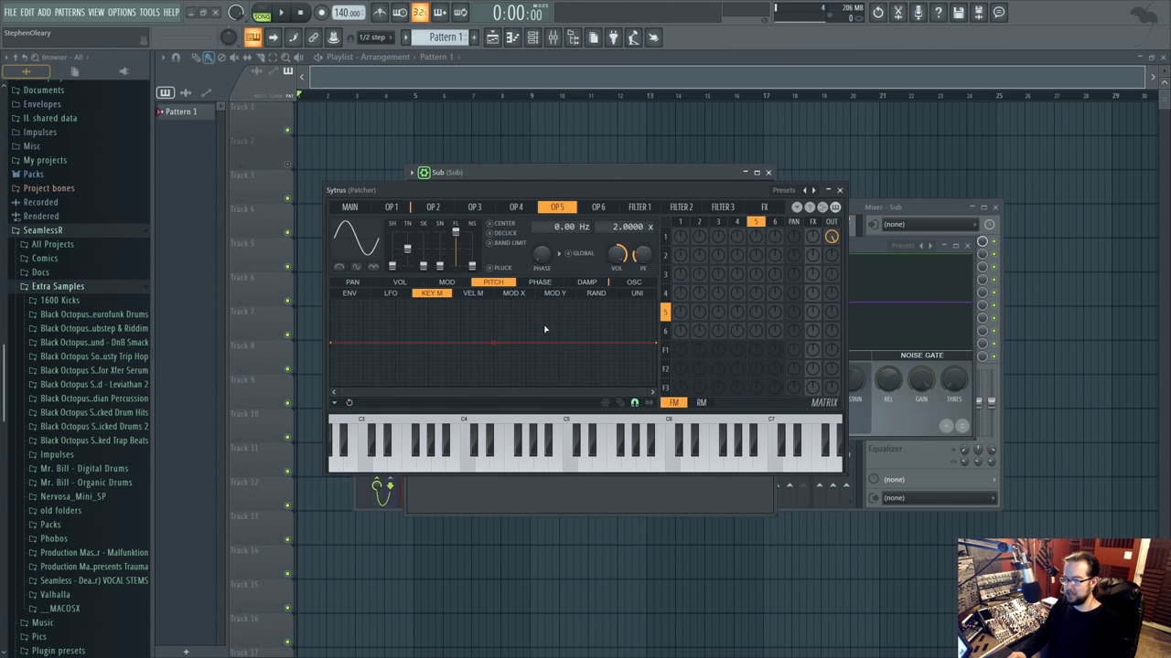
left_click(840, 190)
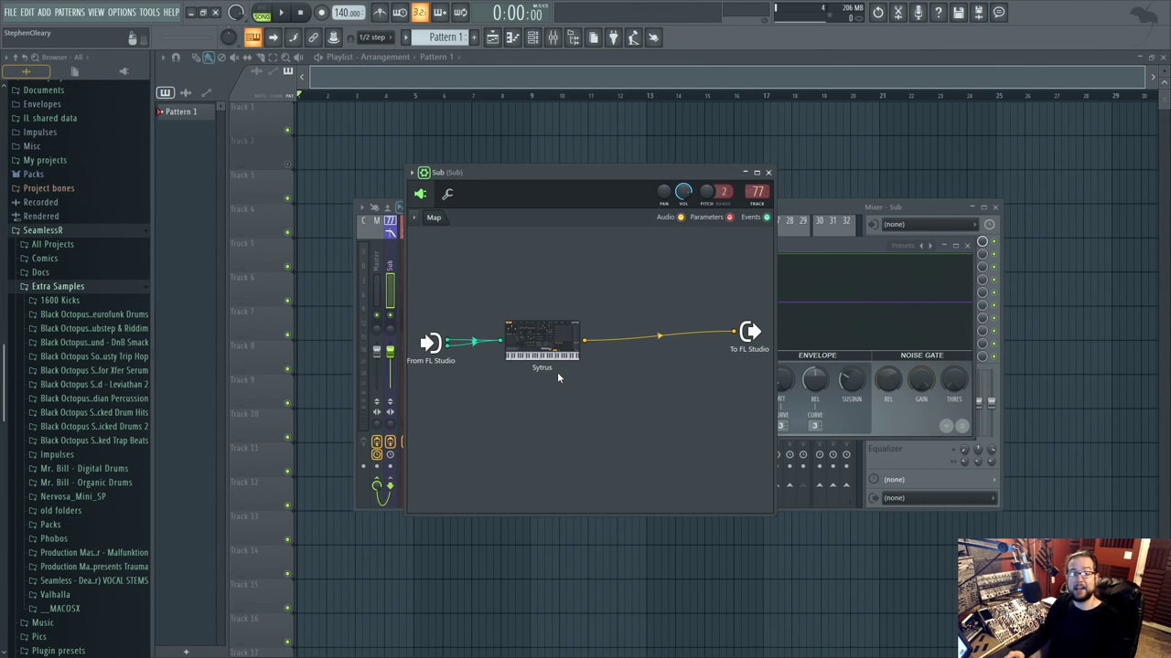
Bring up the channel rack and the mixer, and check the Duck effect in the Sub track's first slot.
left_click(533, 37)
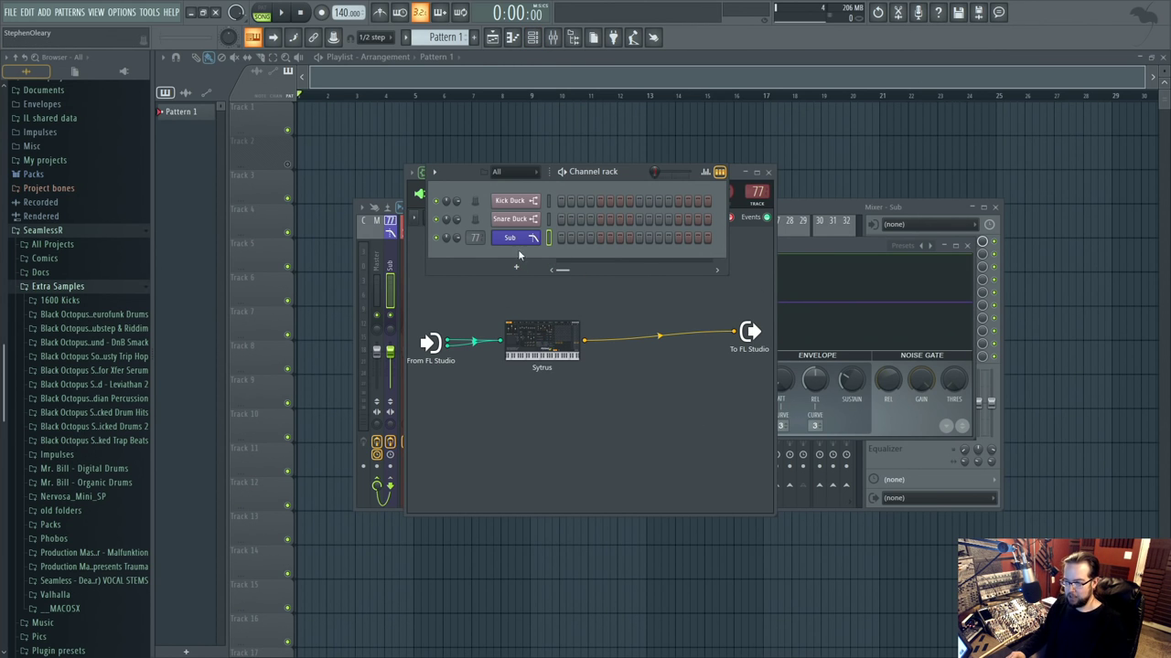
left_click(552, 37)
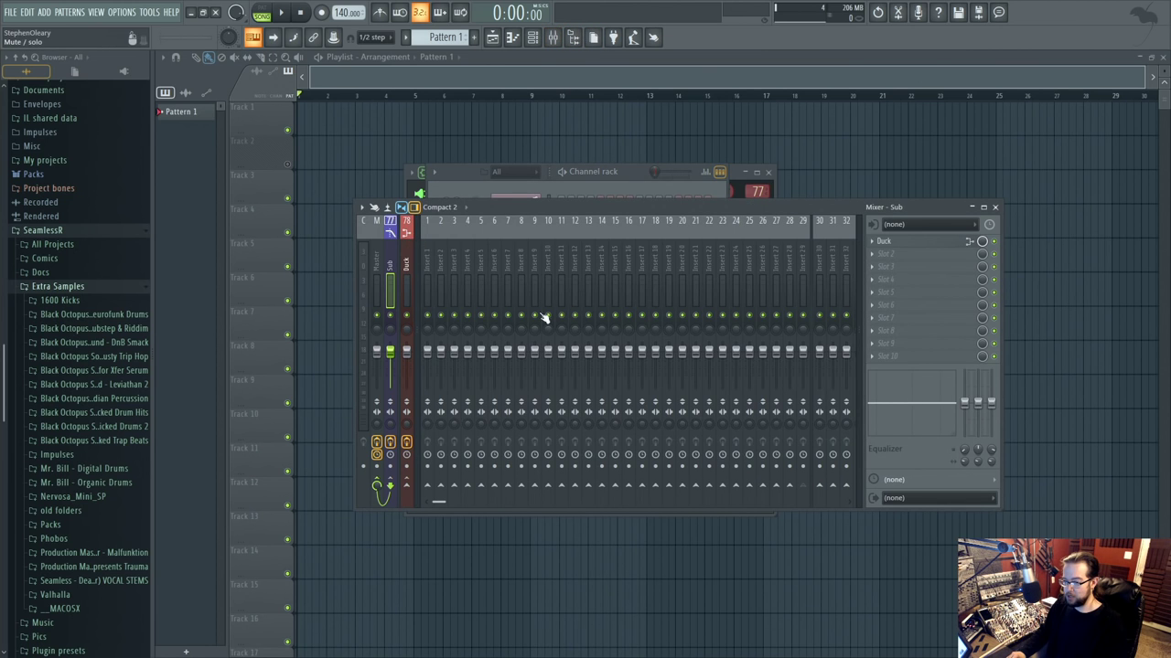
left_click(912, 242)
left_click(911, 243)
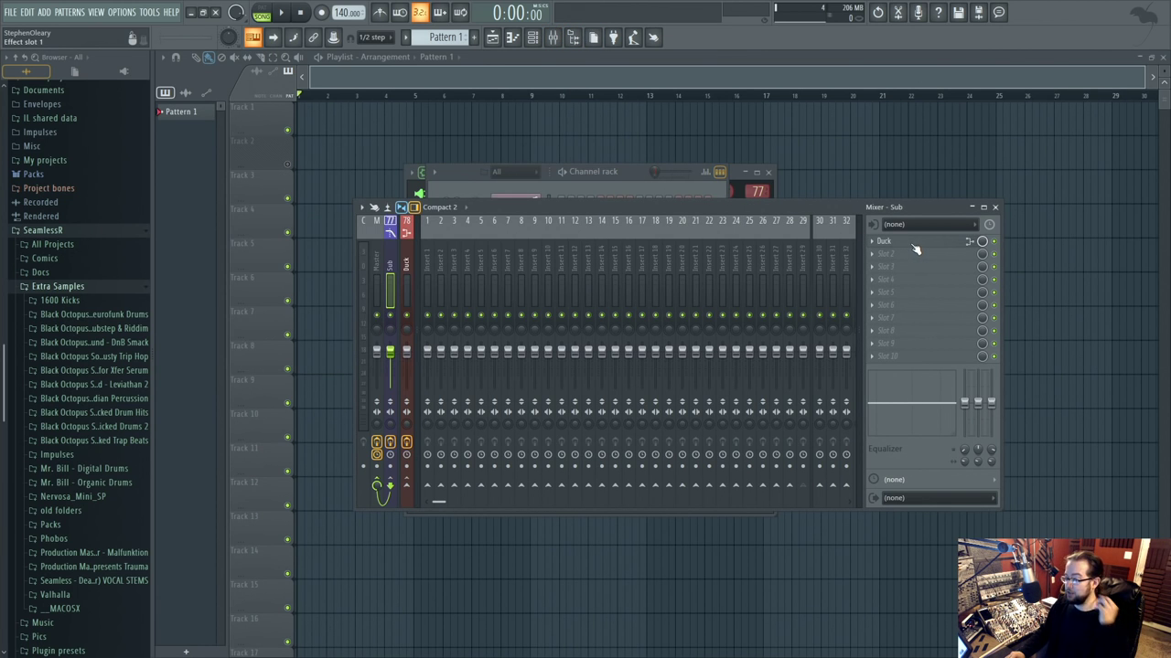
Open the Kick Duck envelope controller and compare the envelopes of its articulators 1 to 4, ending on articulator 3.
left_click(543, 194)
left_click(510, 202)
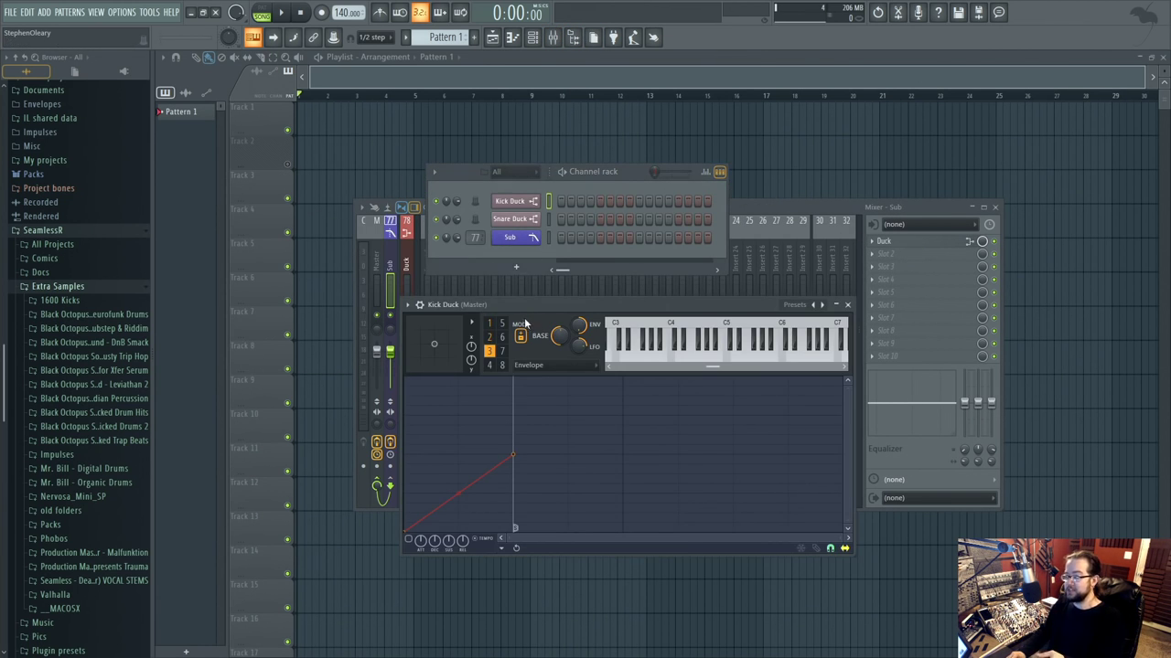
left_click(489, 337)
scroll(494, 352, "down", 9)
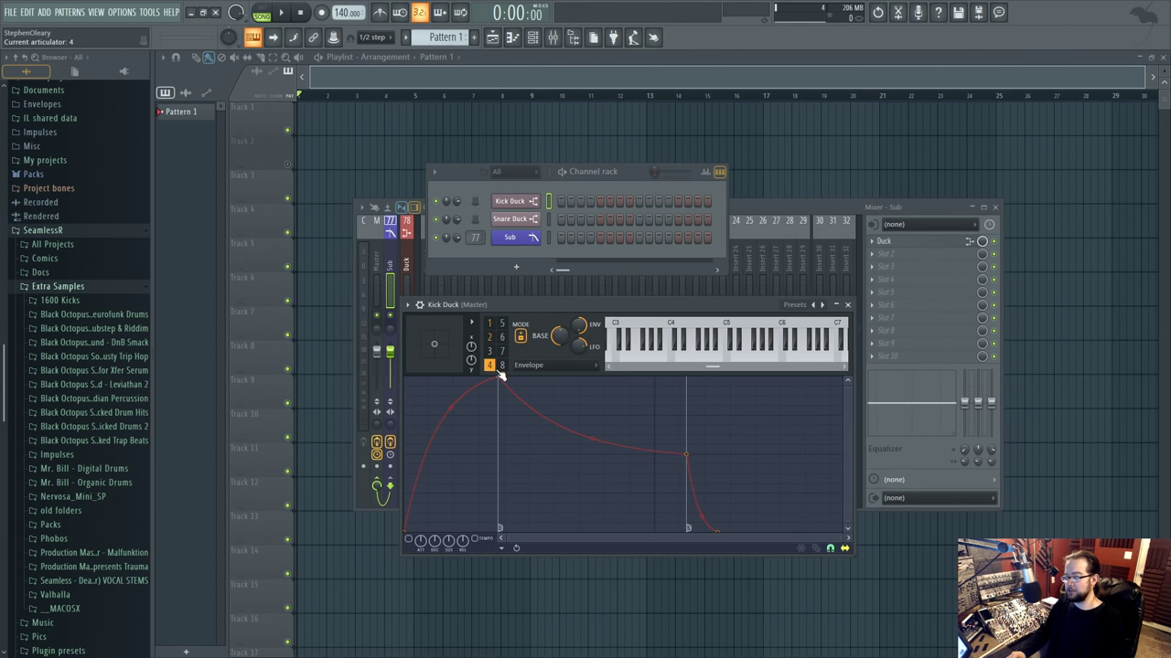
left_click(490, 324)
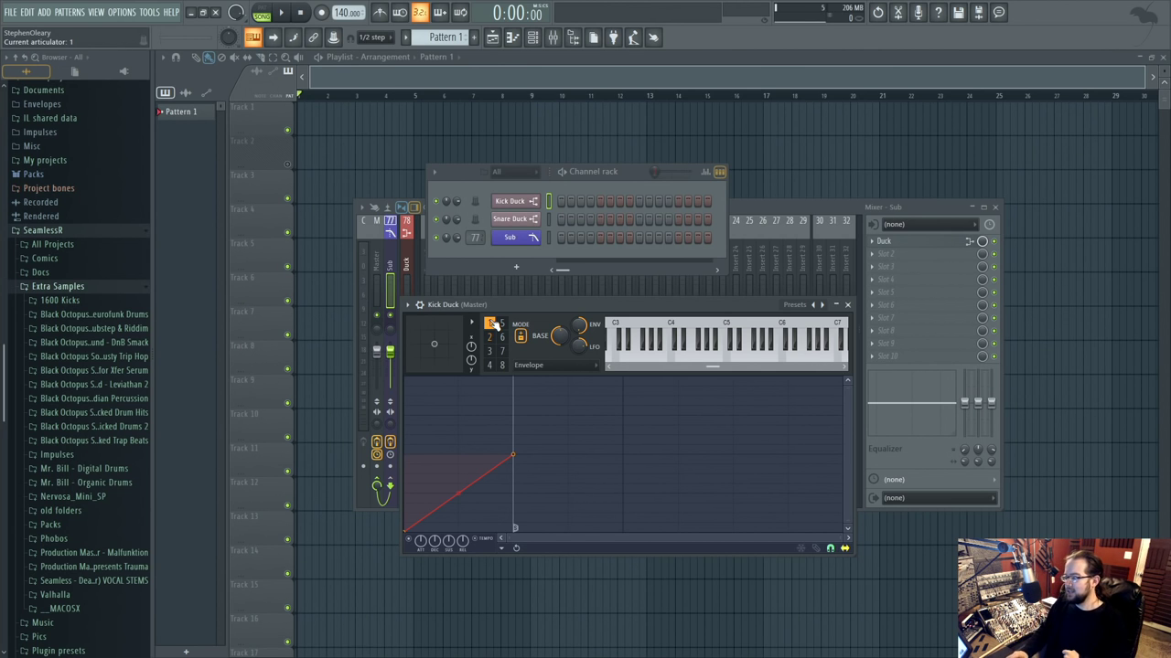
left_click(489, 352)
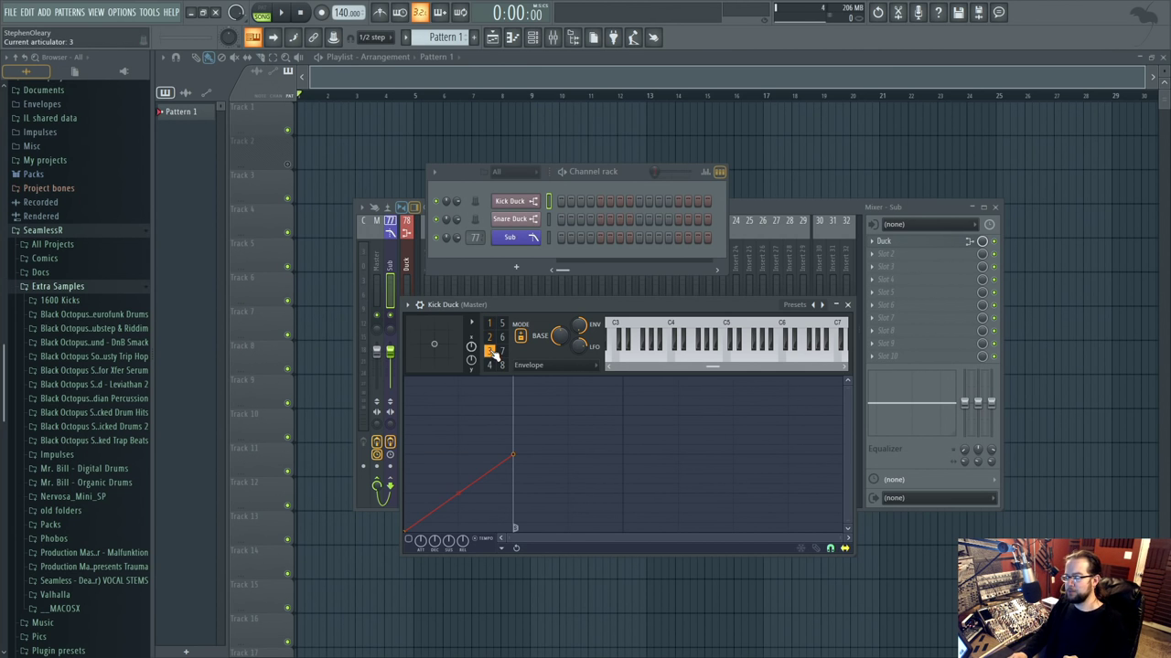
Inspect the Maximus effect on the Master mixer track and close its window.
left_click(834, 201)
left_click(380, 259)
left_click(891, 246)
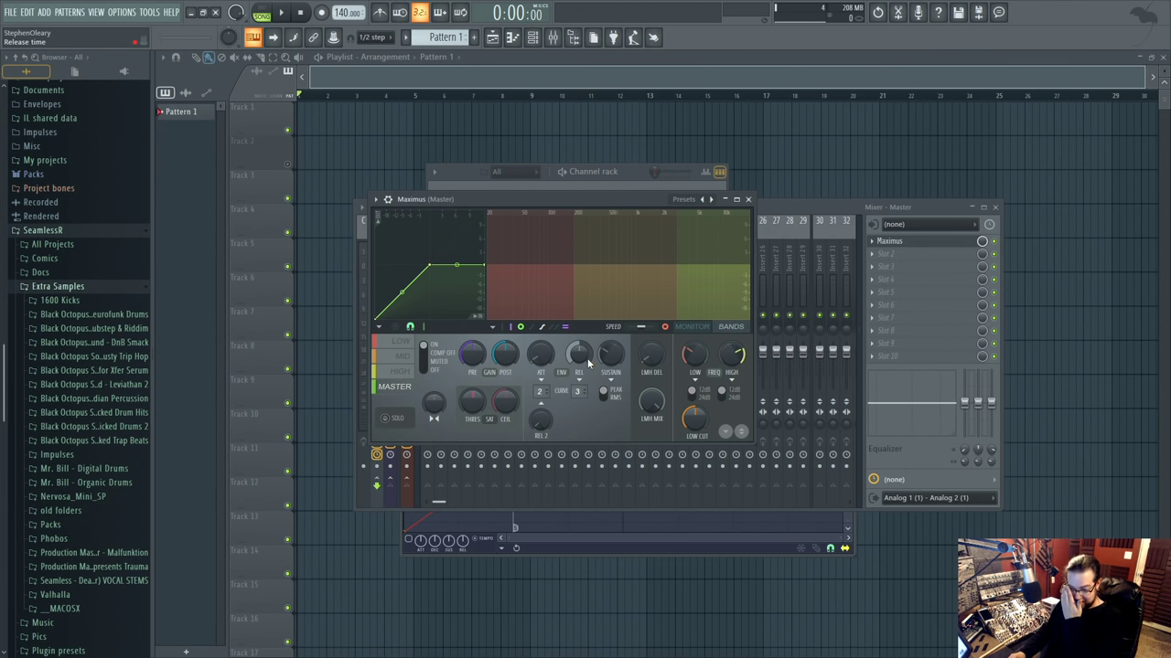
left_click(750, 202)
left_click_drag(753, 202, 720, 190)
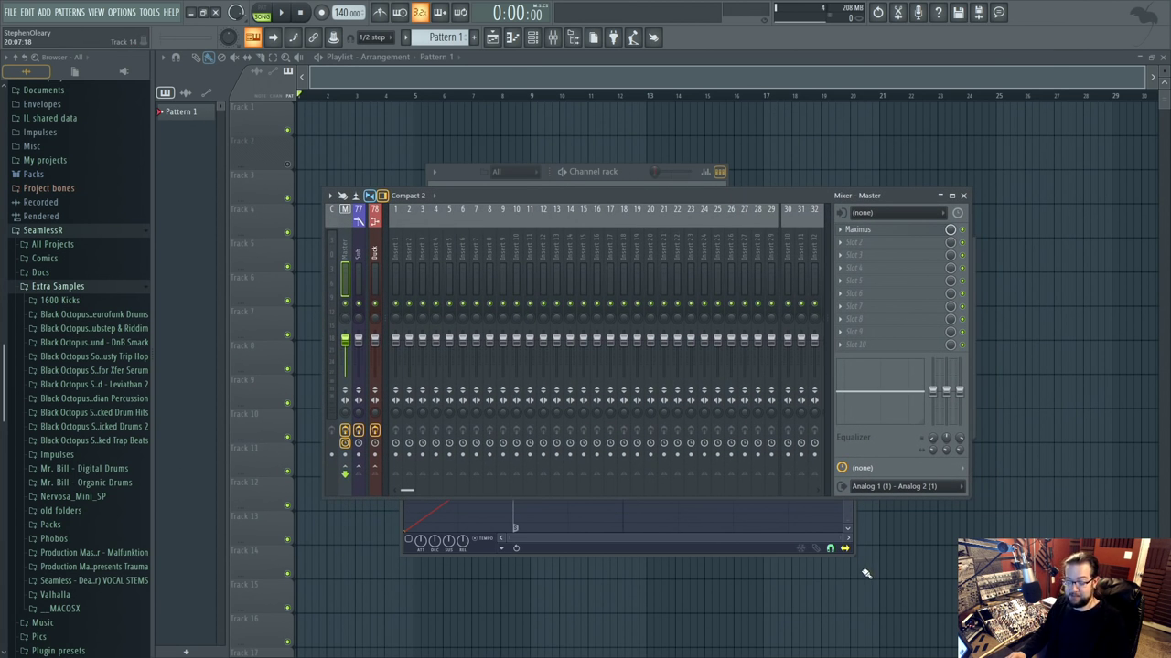
Close the Kick Duck envelope controller and move the mixer lower, bringing the channel rack in front of it.
left_click(845, 551)
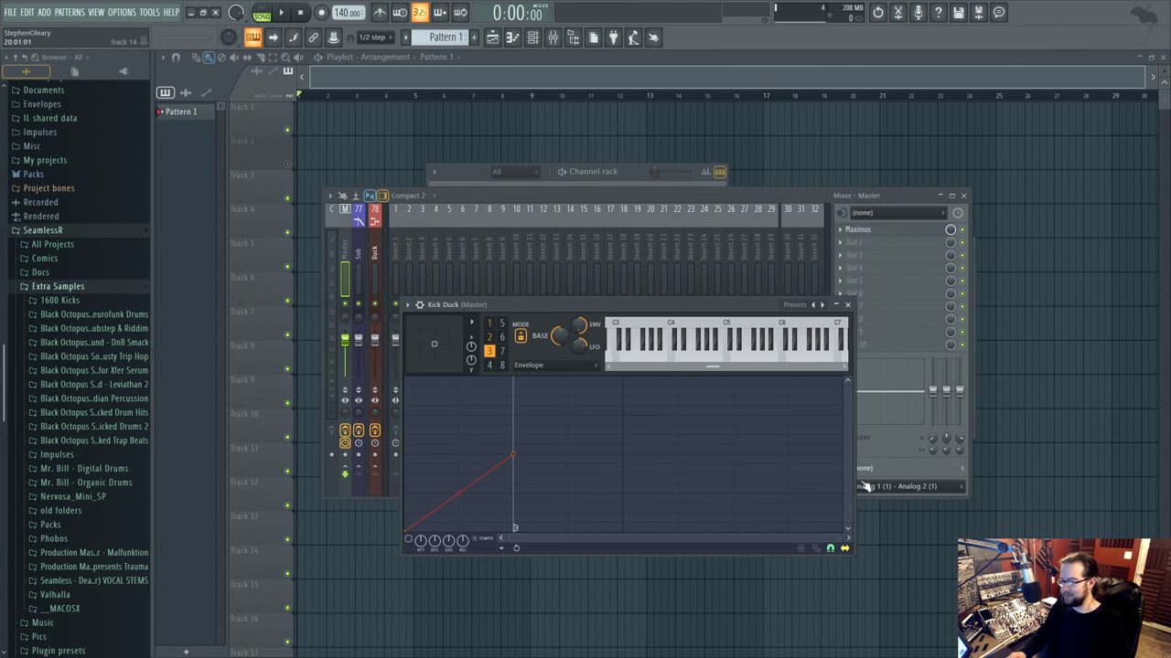
left_click(847, 304)
left_click_drag(718, 193, 743, 250)
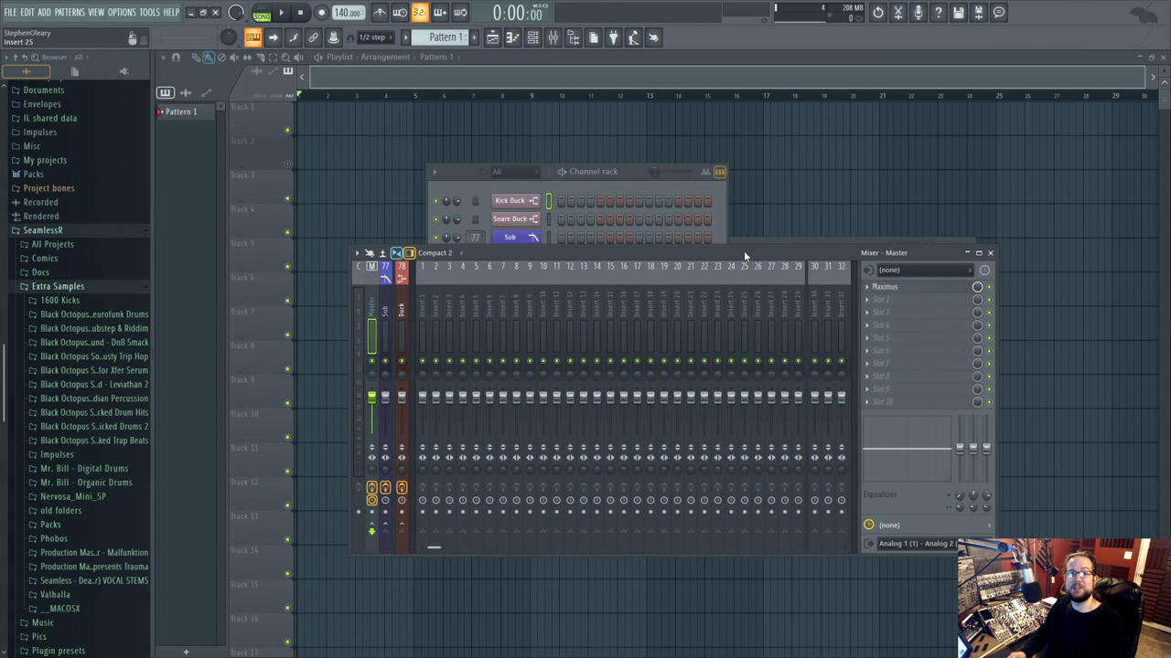
left_click(618, 199)
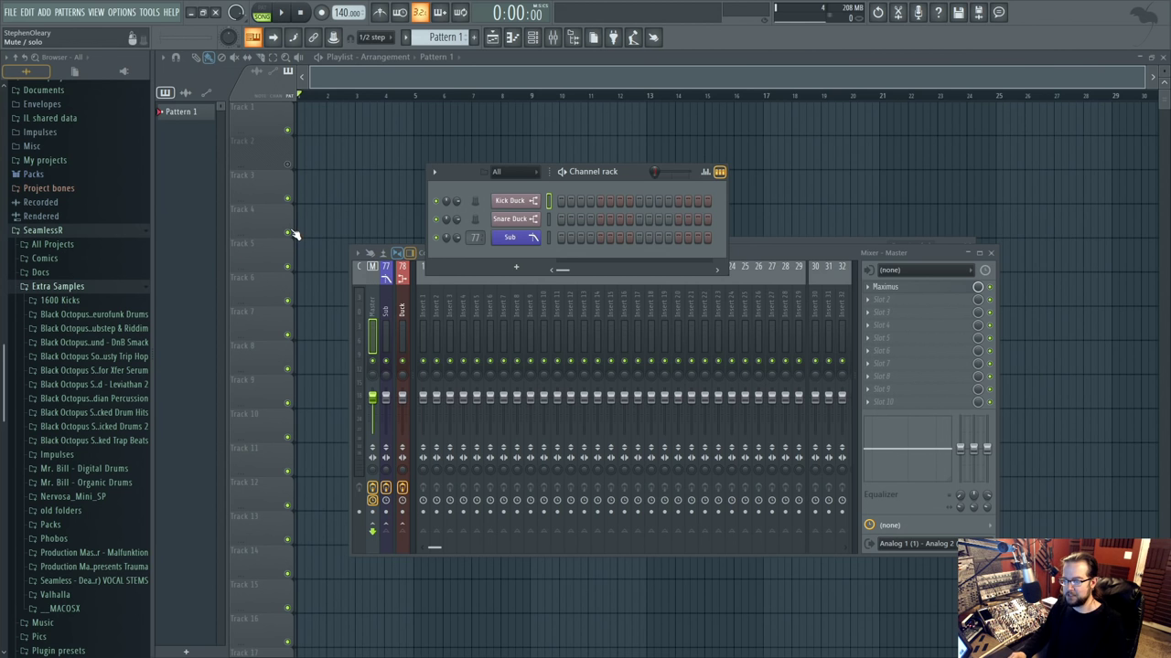
Move the mixer lower, bring the Duck track's Duck effect window in front of it, and position the channel rack above both.
left_click_drag(800, 260, 801, 314)
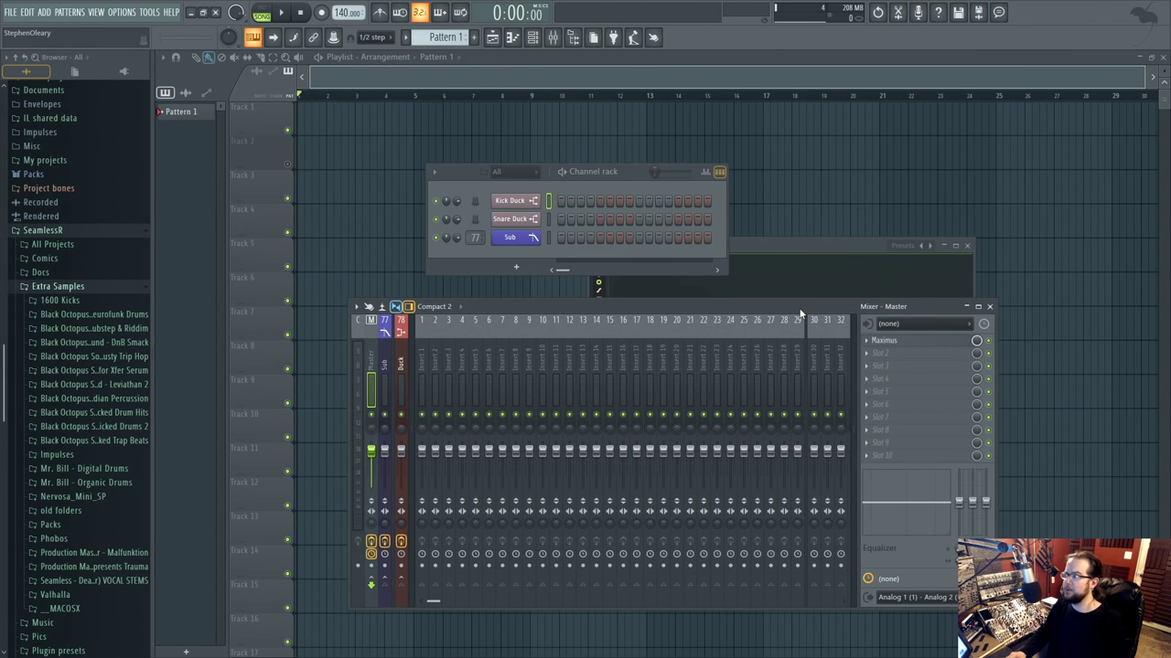
left_click(827, 249)
left_click_drag(636, 174, 606, 135)
left_click_drag(765, 245, 780, 271)
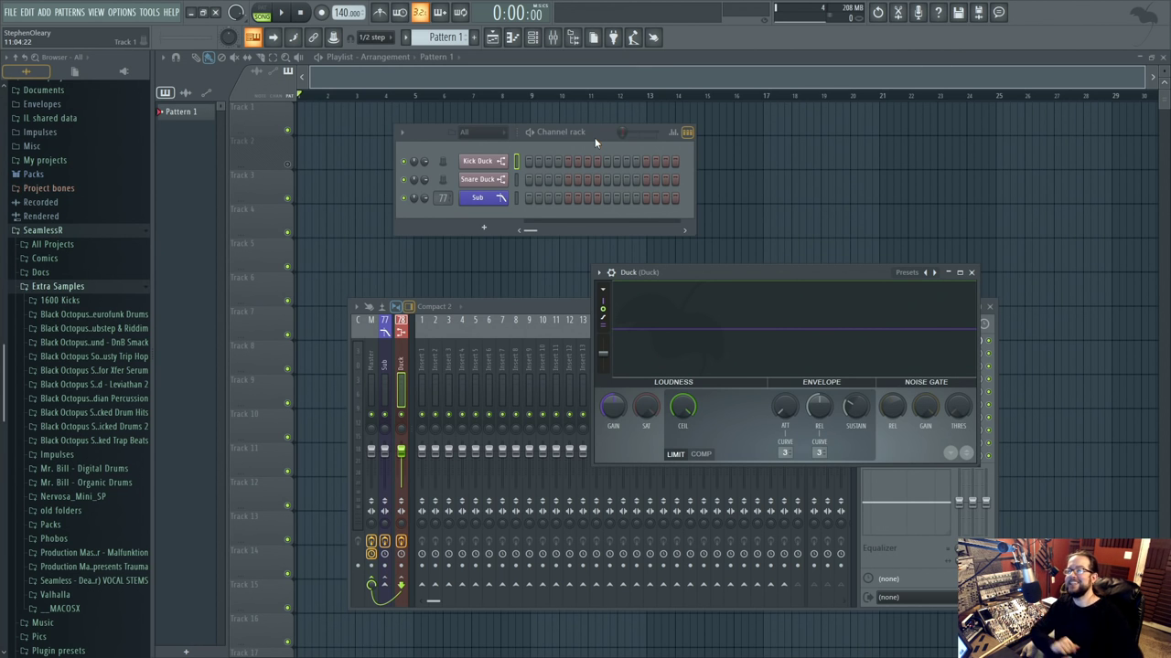
left_click(594, 137)
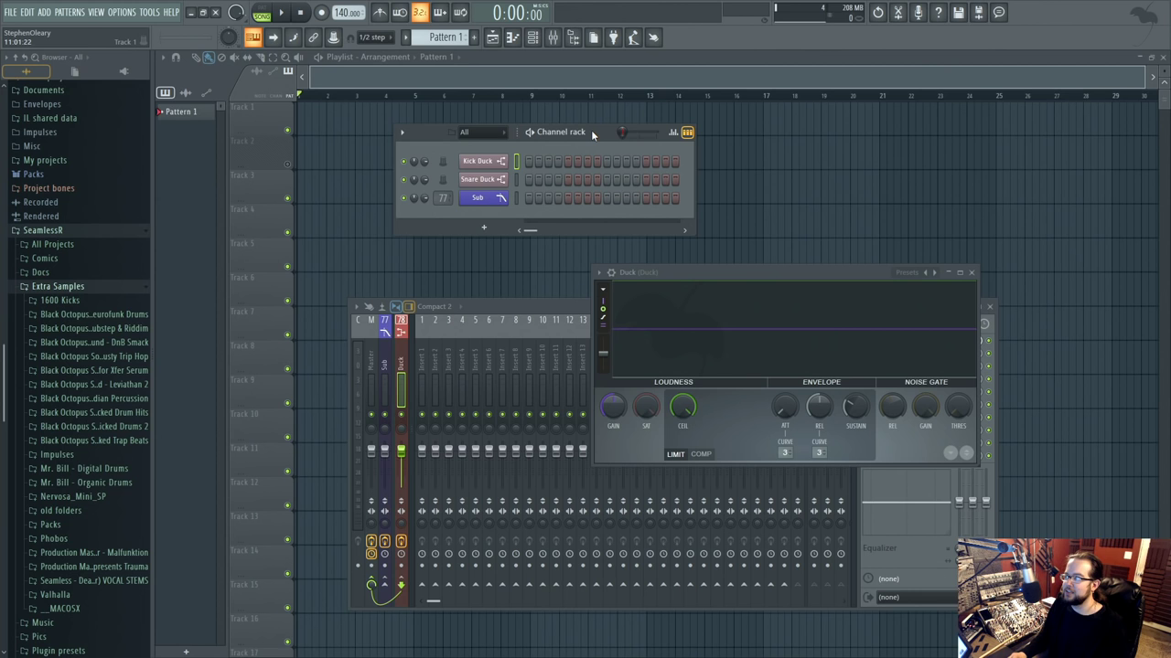
left_click_drag(590, 133, 596, 139)
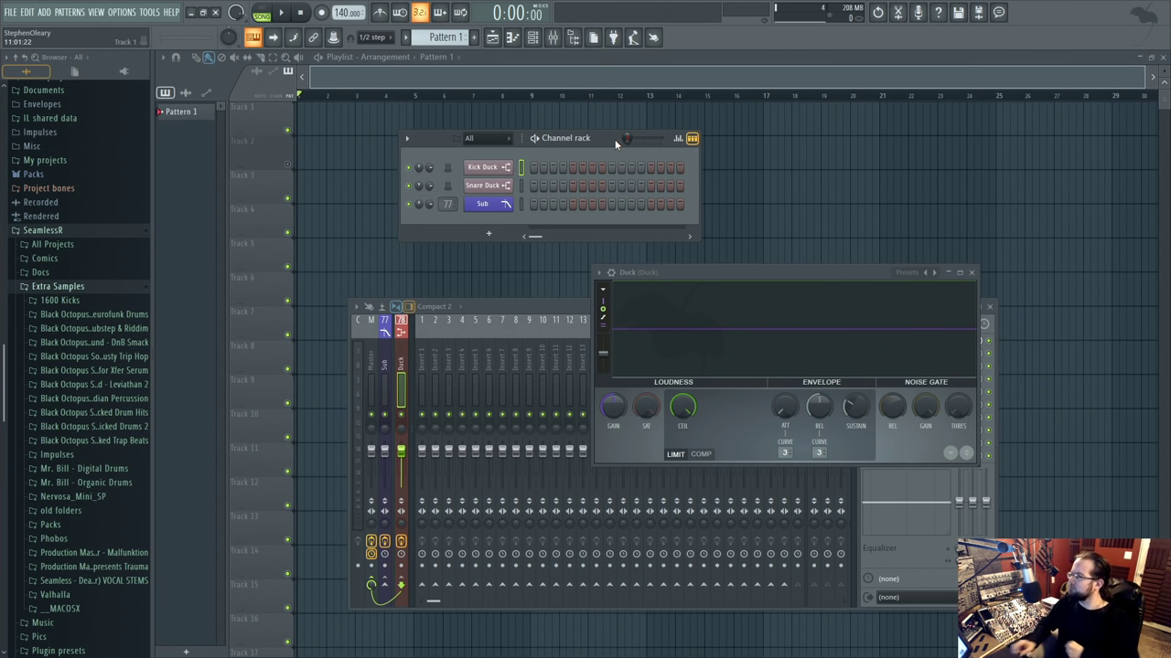
left_click_drag(606, 138, 613, 142)
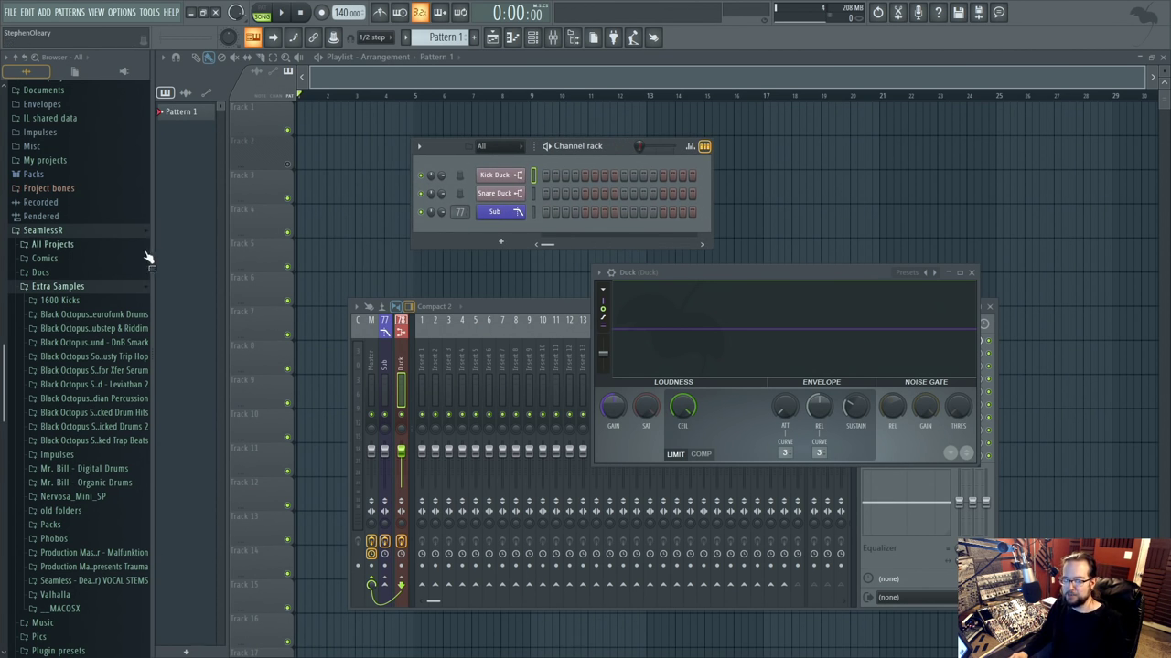
Collapse the SeamlessR folder in the browser and close the Duck effect and mixer windows, leaving only the channel rack over the playlist.
left_click(101, 289)
left_click(45, 385)
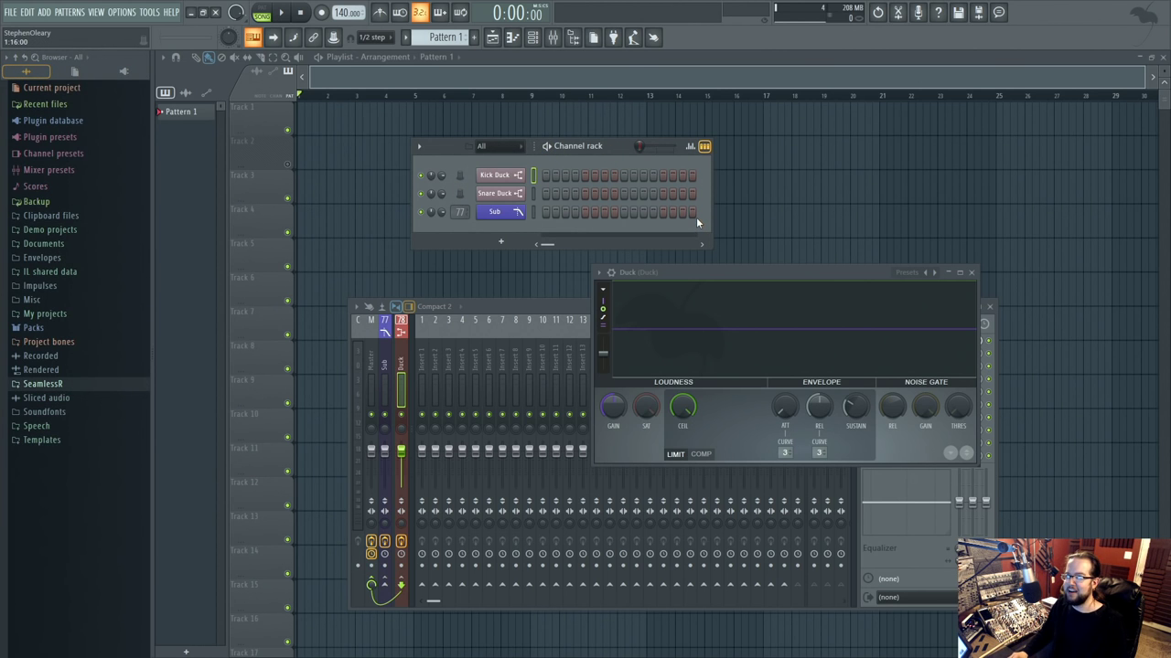
left_click(970, 273)
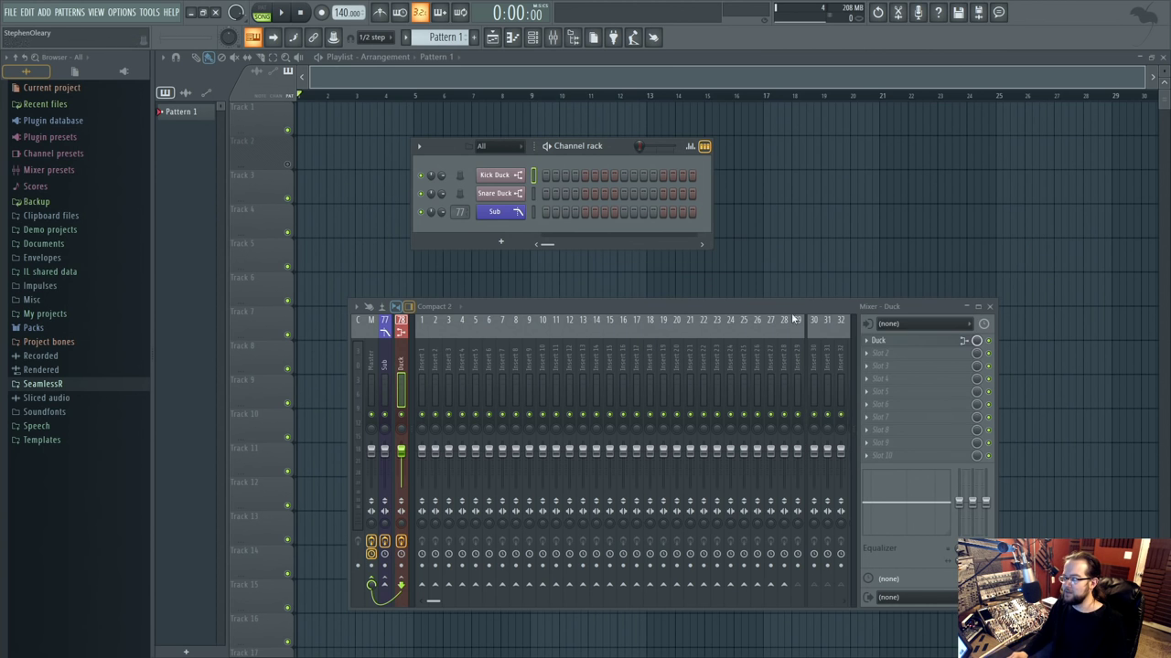
left_click(535, 37)
left_click(535, 36)
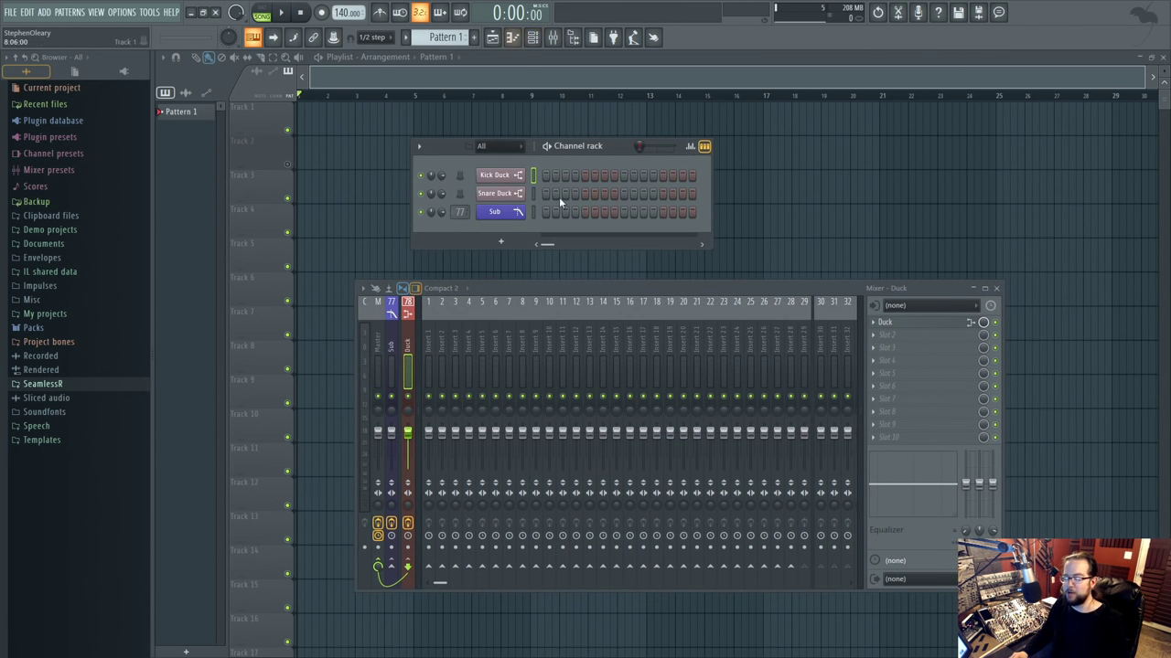
left_click(996, 288)
left_click_drag(613, 149, 628, 161)
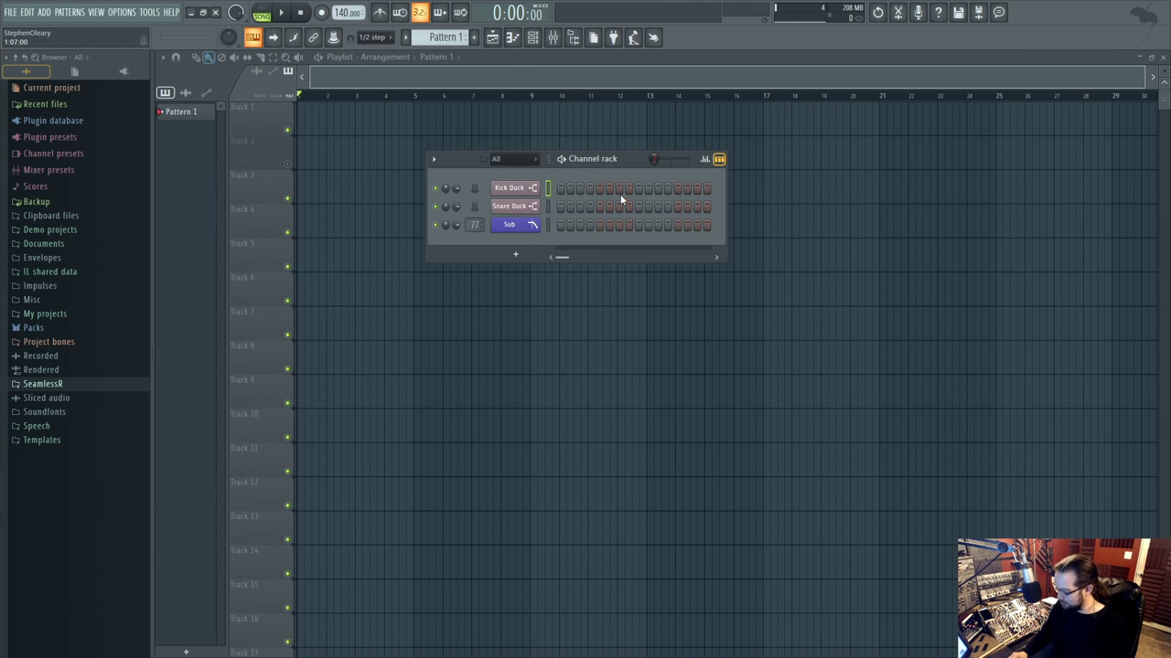
left_click_drag(637, 158, 650, 184)
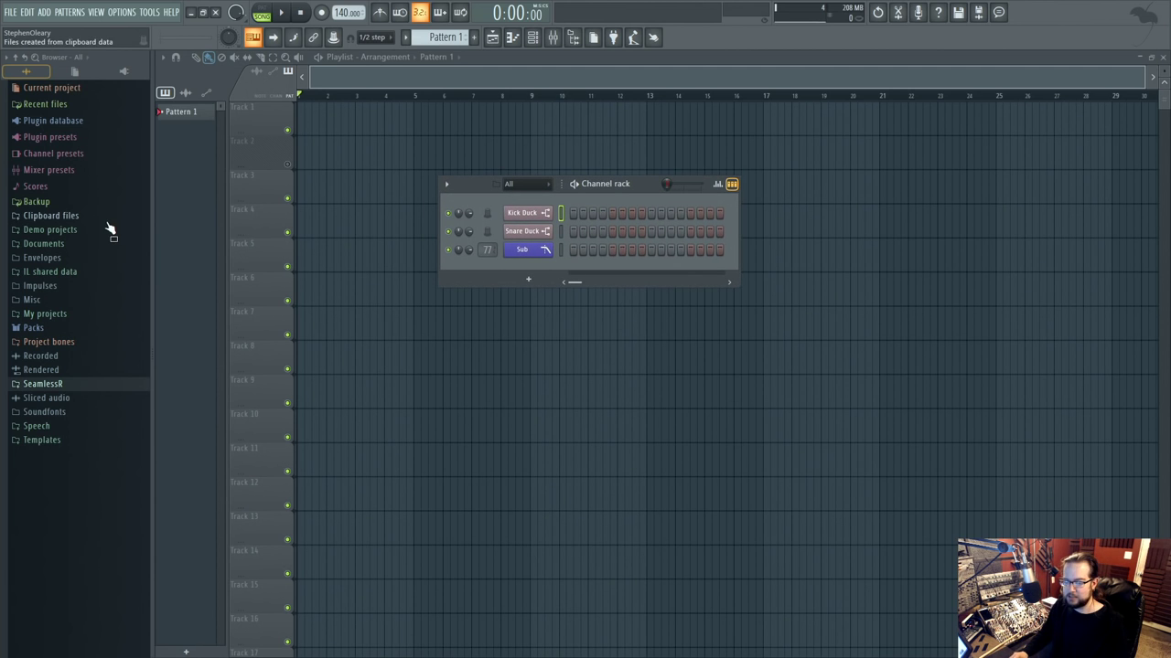
Expand SeamlessR and Extra Samples, widen the browser to show full folder names, and open Black Octopus Sound - Wicked Drums 2.
left_click(103, 386)
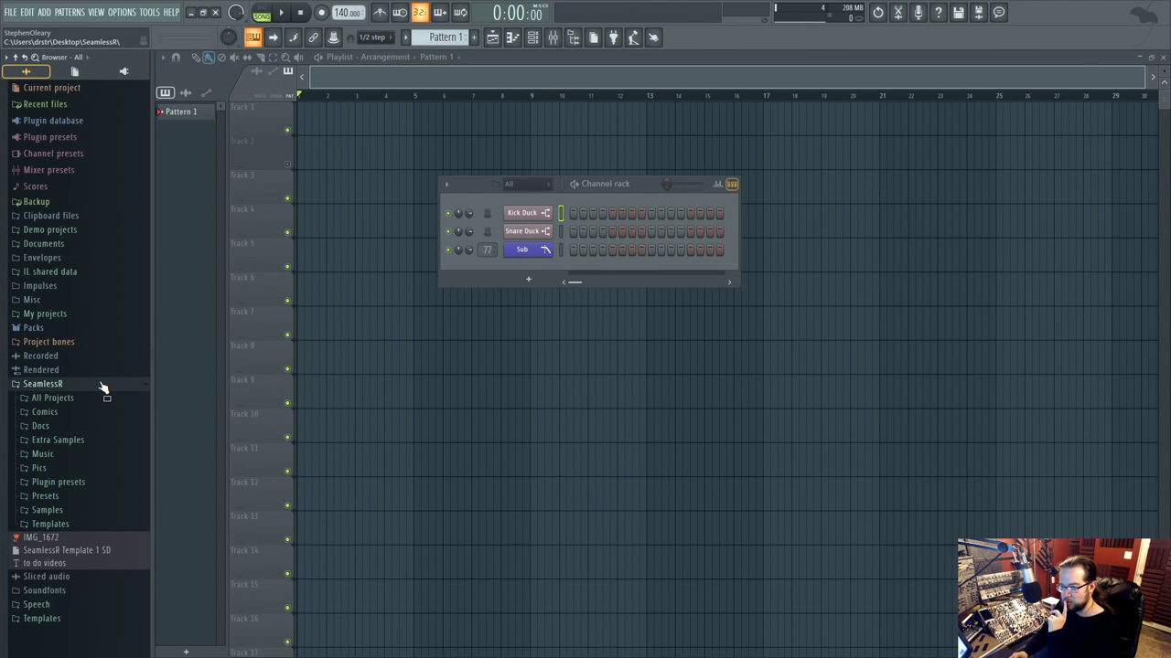
left_click(120, 442)
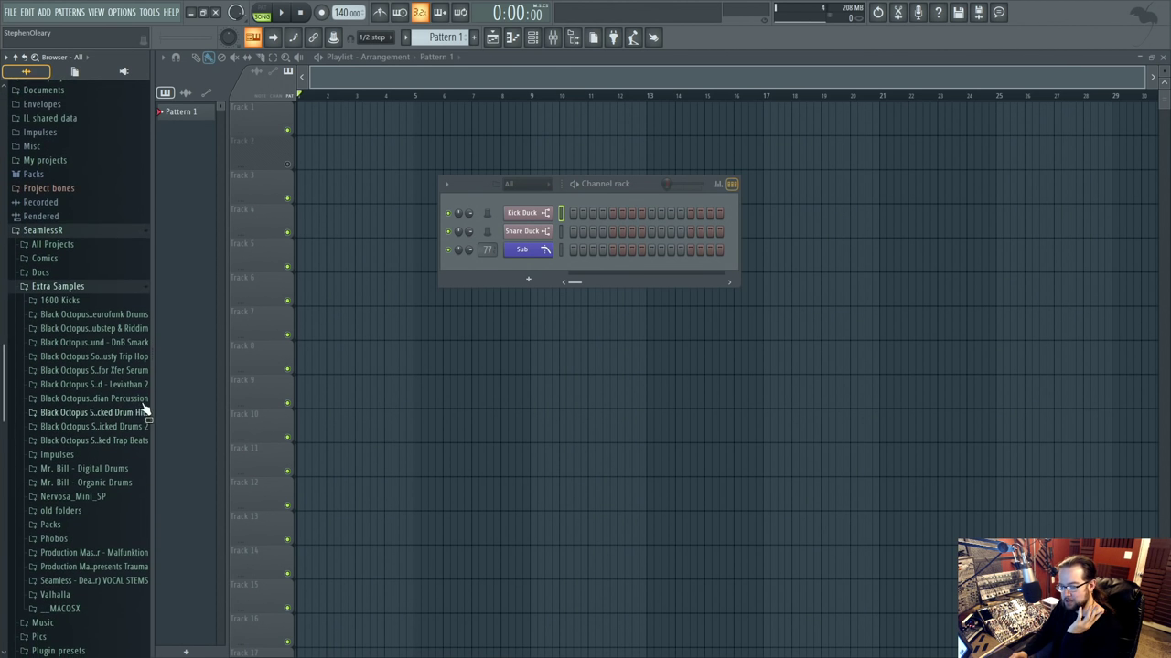
left_click_drag(150, 411, 236, 411)
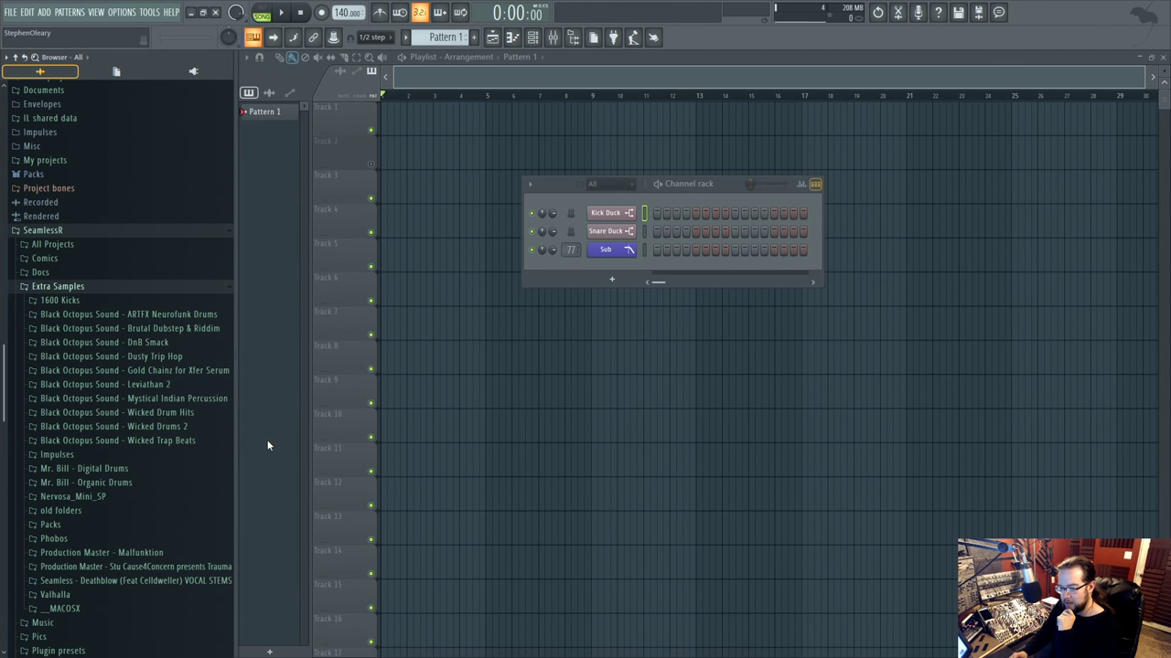
left_click(207, 427)
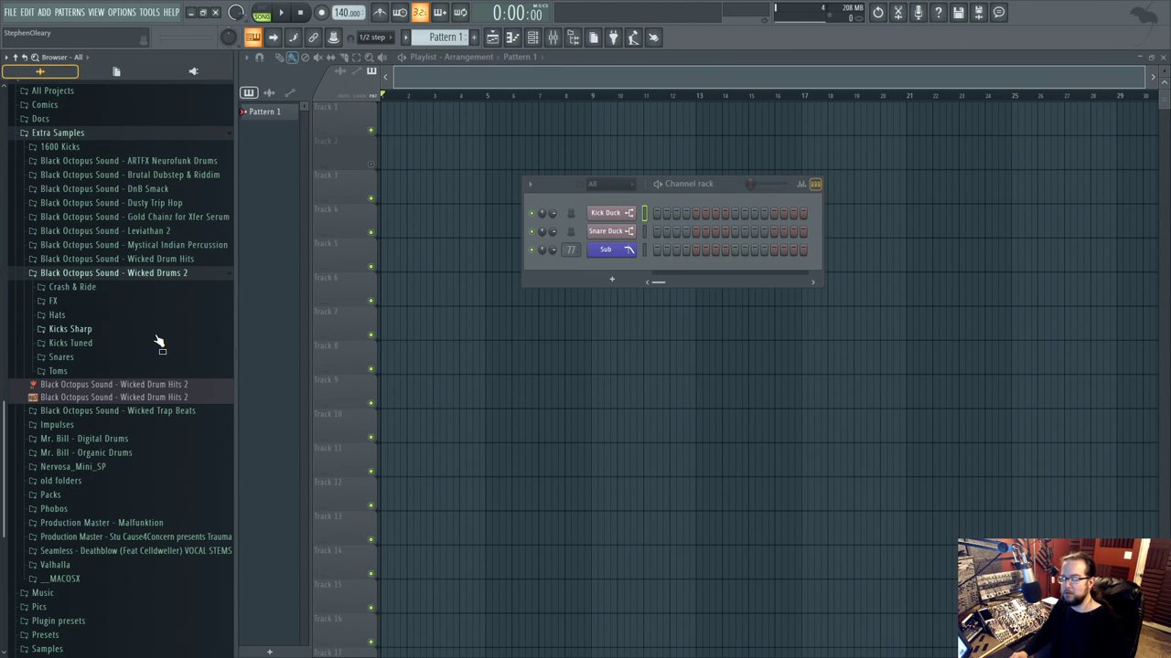
Audition samples in the Kicks Sharp folder and open WDH2_KICK_16 in a new channel.
left_click(159, 331)
left_click(141, 381)
left_click(133, 497)
scroll(129, 506, "down", 2)
left_click(135, 380)
left_click(139, 331)
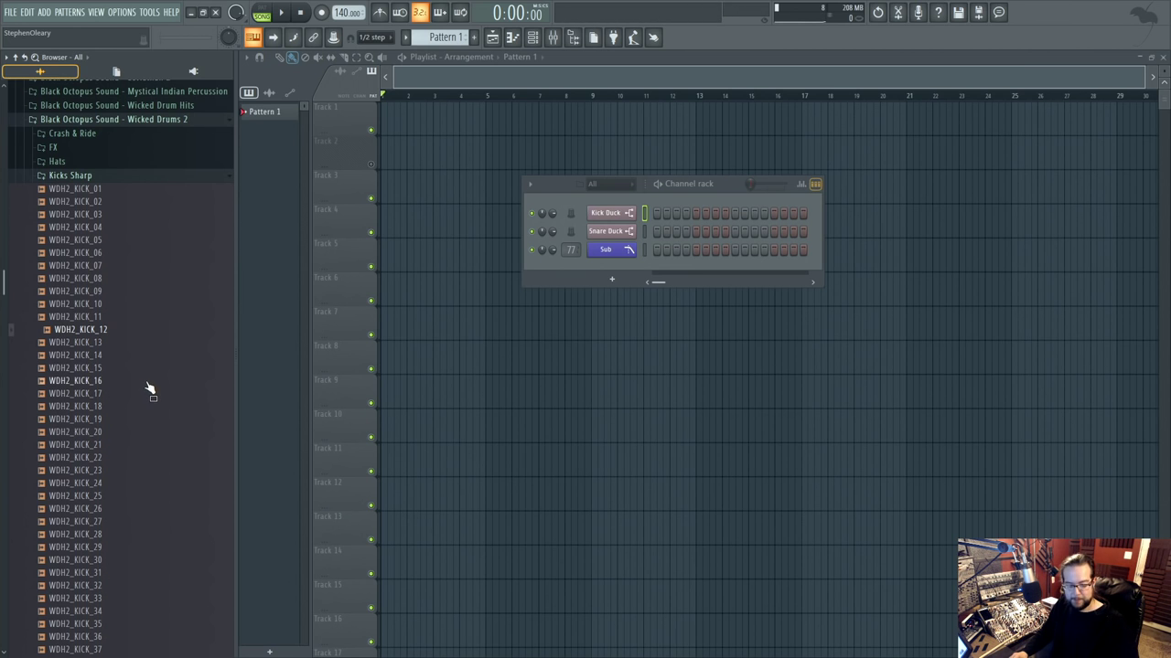
left_click(153, 434)
key("Up")
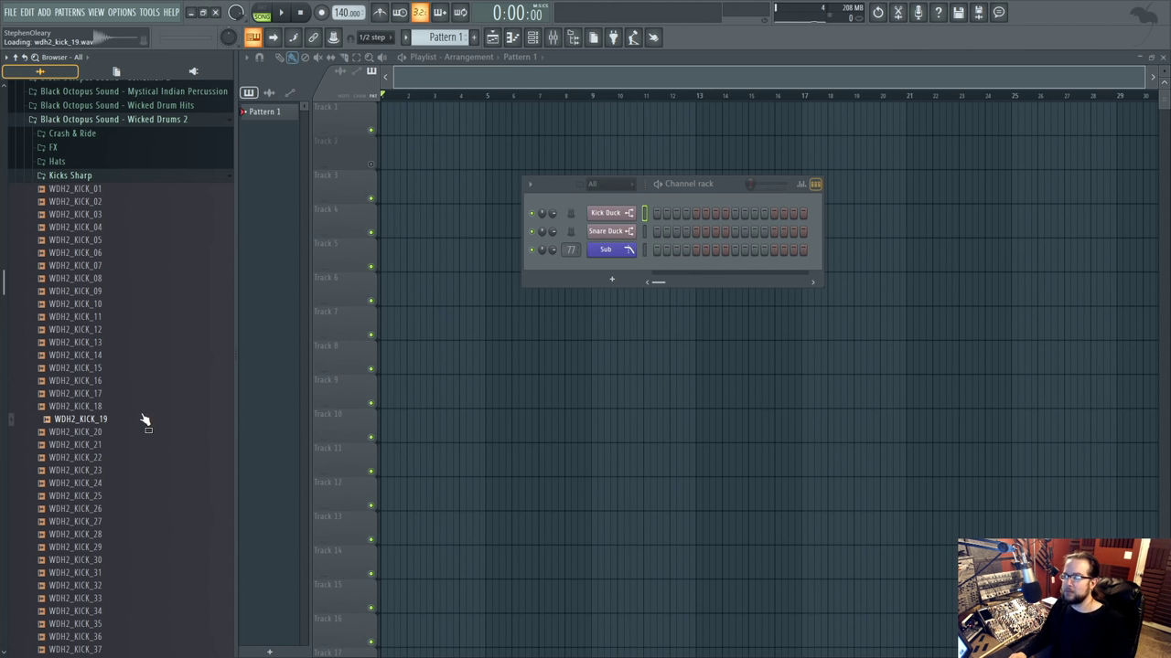
left_click(76, 383)
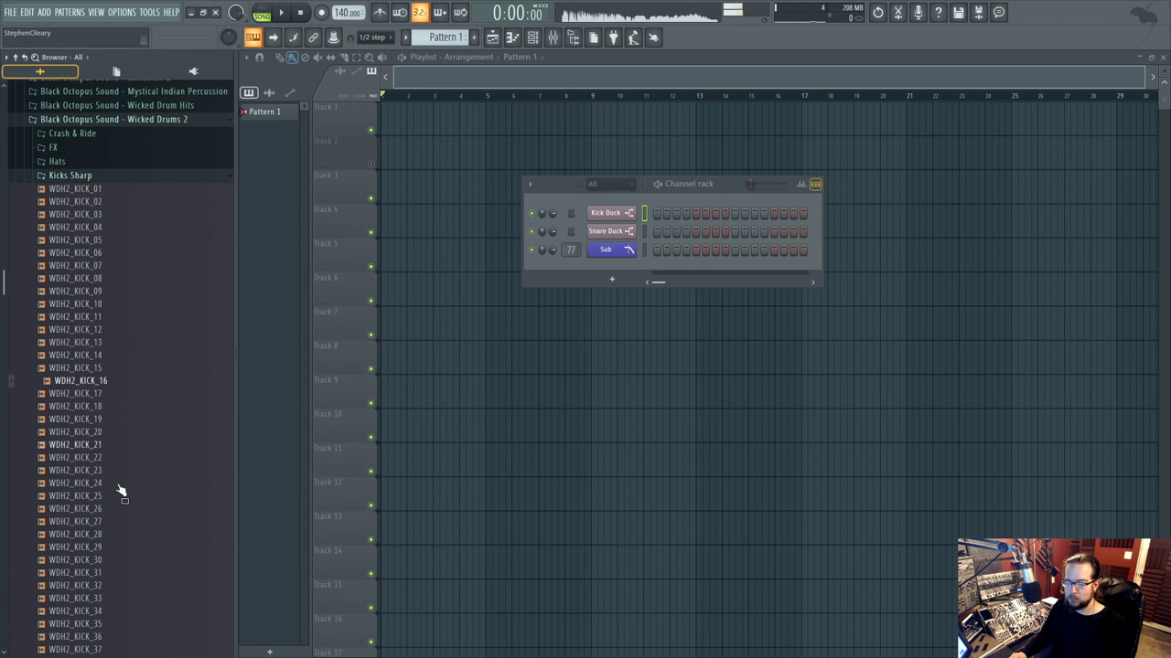
right_click(135, 389)
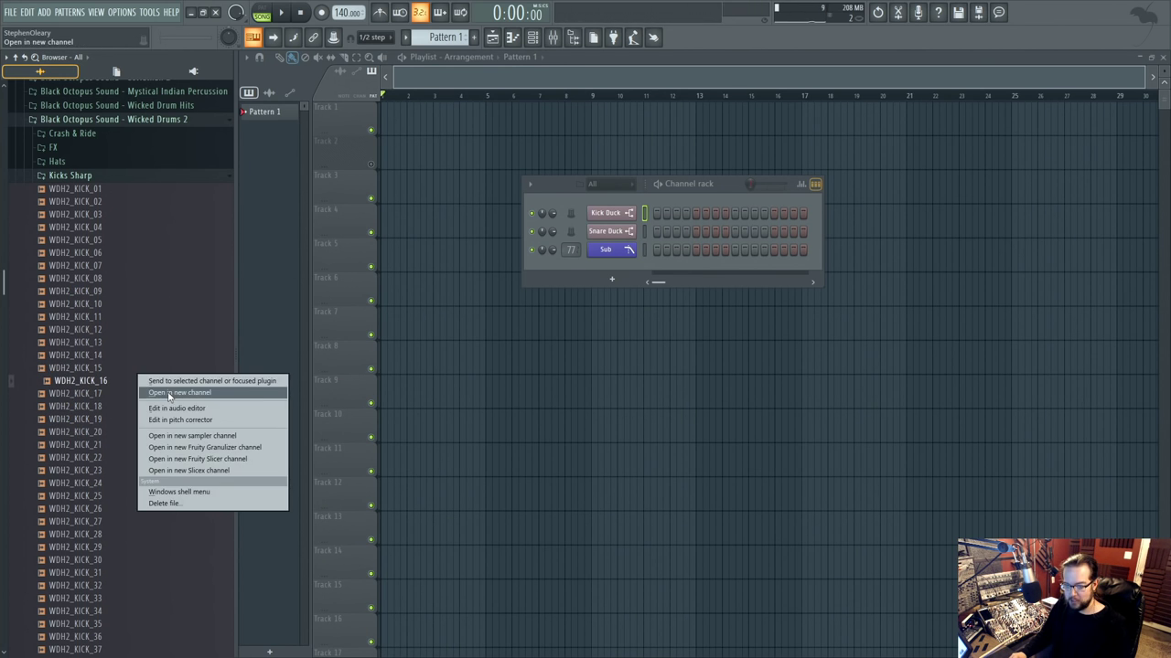
left_click(148, 394)
Collapse Kicks Sharp, browse the Snares folder of the same pack, and open WDH2_SNARE_21 in a new channel.
left_click(73, 175)
scroll(106, 238, "up", 3)
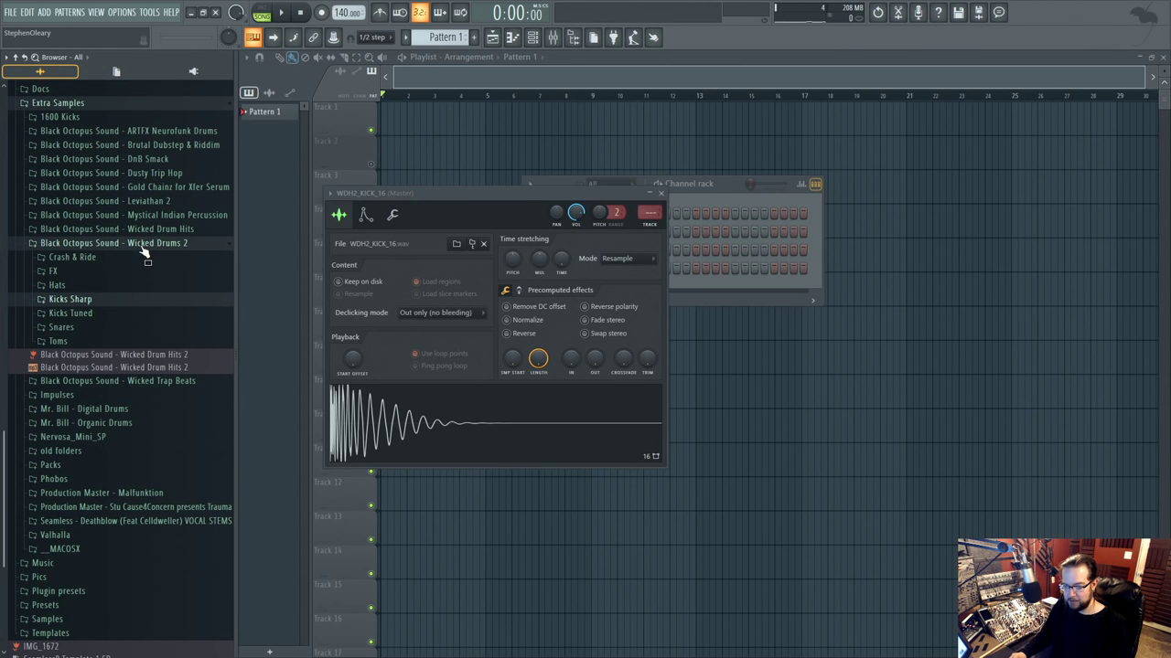
left_click(96, 329)
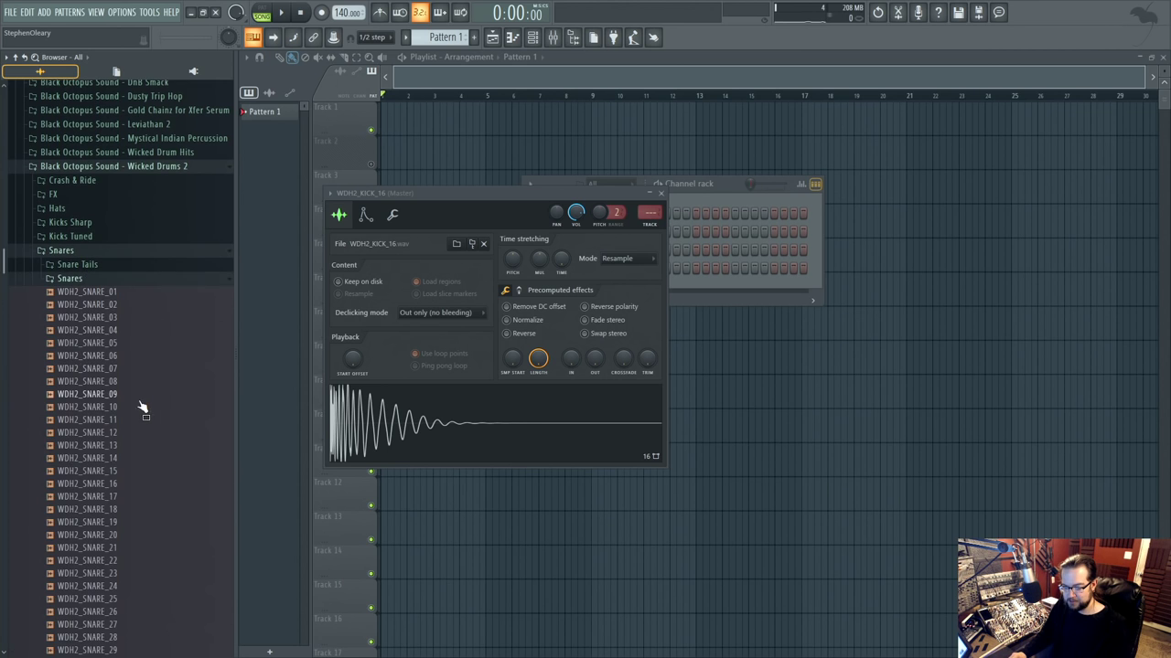
scroll(137, 402, "down", 8)
left_click_drag(137, 399, 154, 399)
left_click(157, 320)
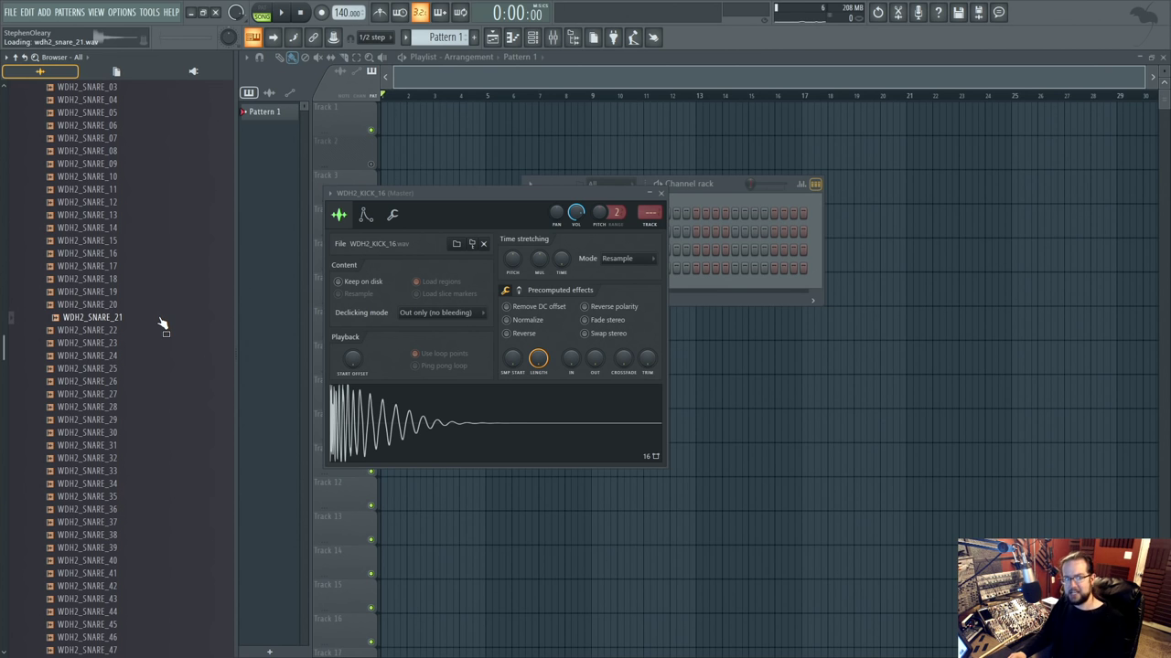
left_click(161, 324)
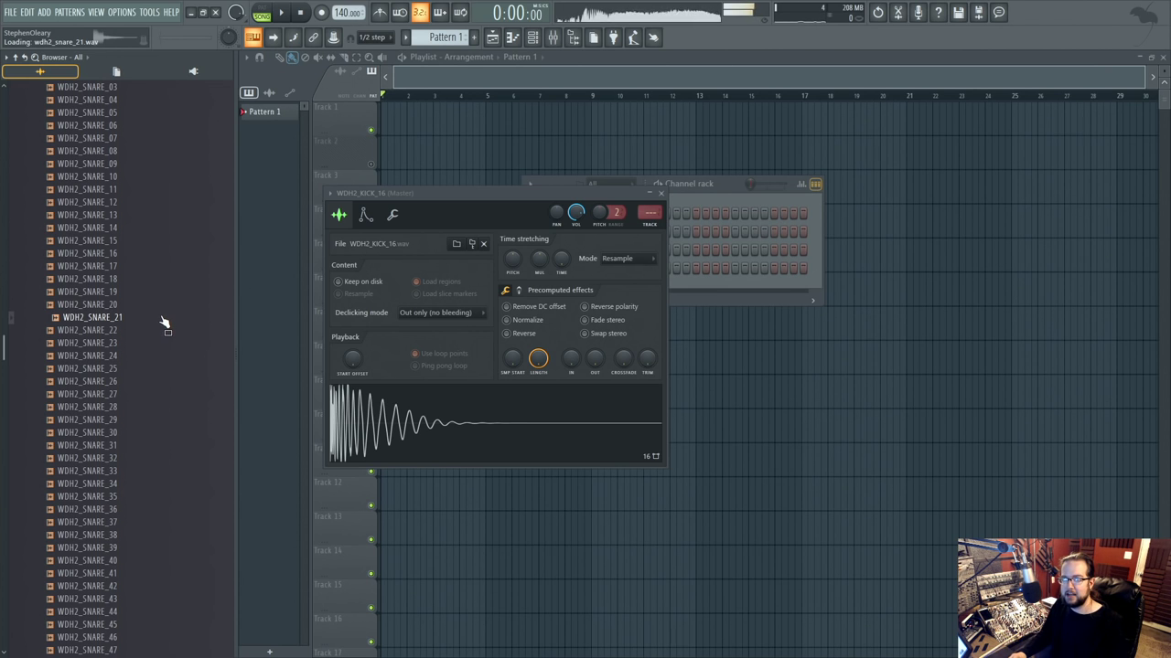
right_click(161, 319)
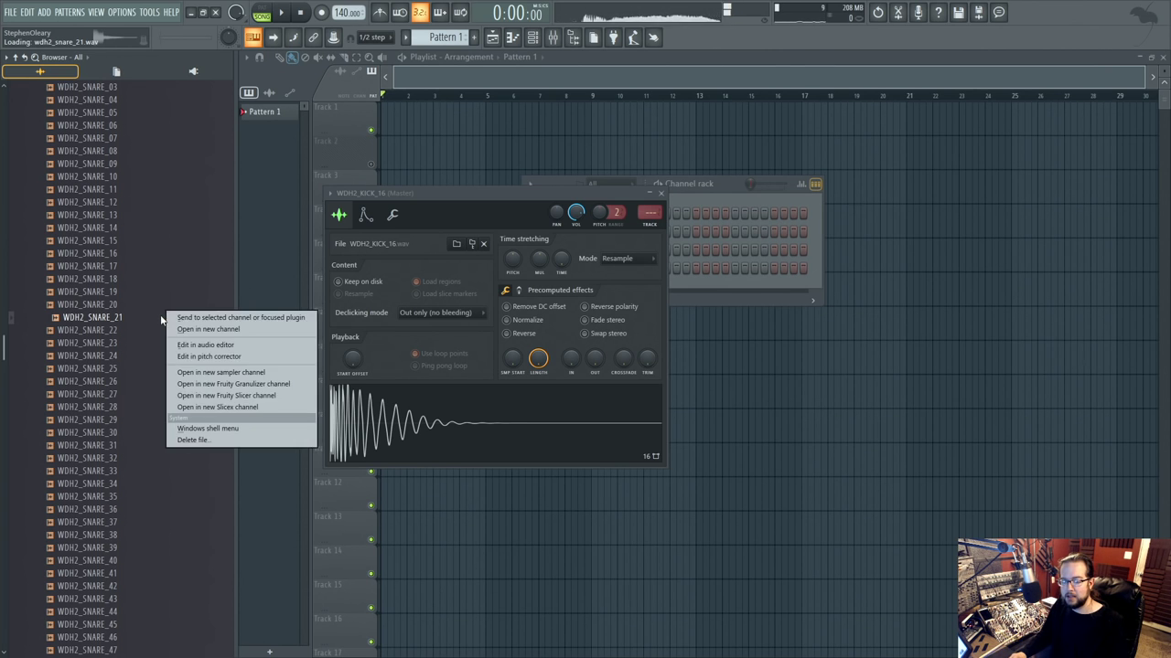
left_click(183, 331)
Audition more snares, open WDH2_SNARE_46 in a new channel, and bring the channel rack to the front.
left_click(132, 485)
left_click(153, 565)
scroll(142, 458, "down", 4)
left_click(130, 379)
left_click(131, 369)
left_click(133, 524)
left_click(139, 512)
left_click(141, 487)
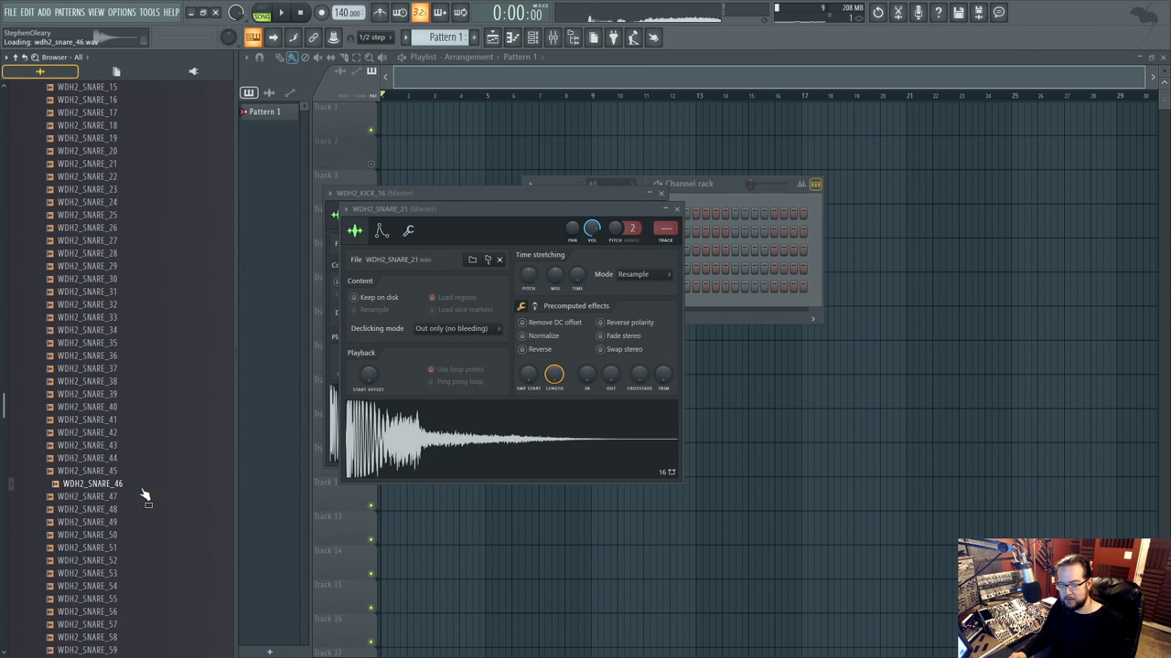
right_click(144, 482)
left_click(174, 494)
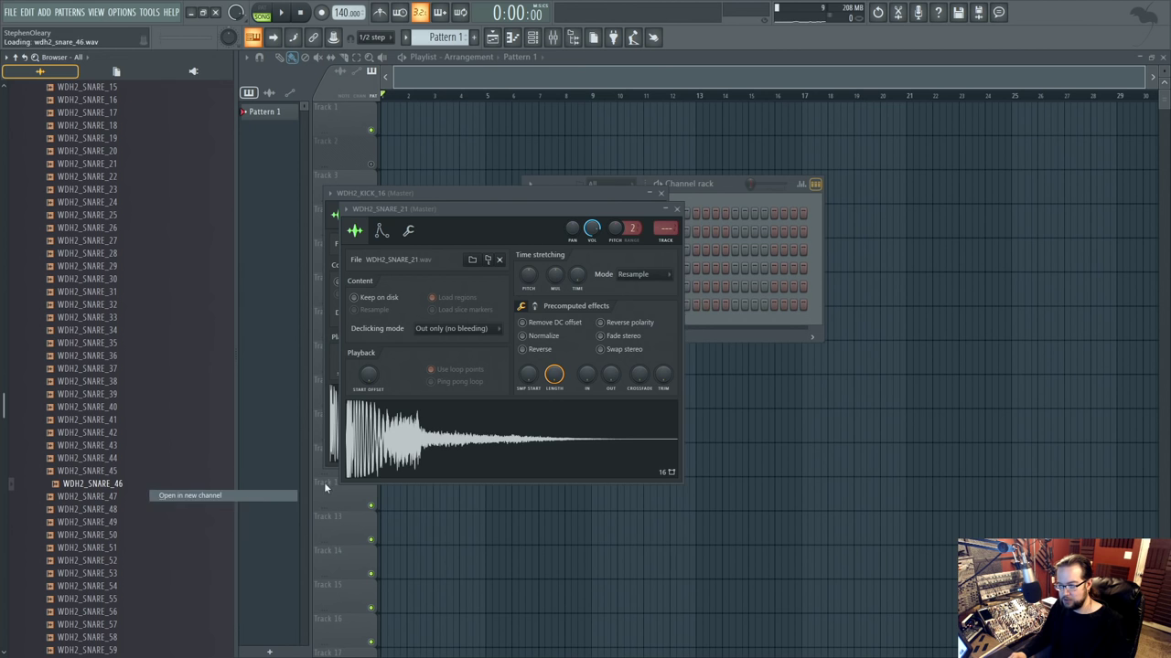
left_click(729, 186)
Collapse the Wicked Drums 2 pack and expand Brutal Dubstep & Riddim down to the Hihats folder of its Drum One Shots.
scroll(110, 185, "up", 15)
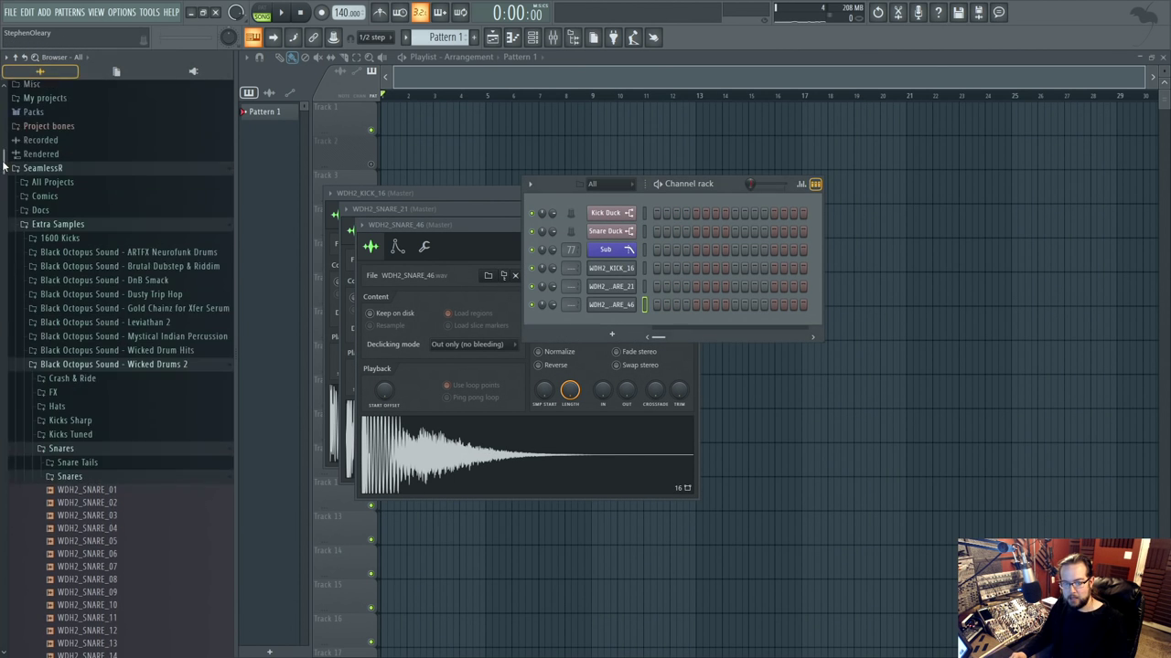
left_click(107, 518)
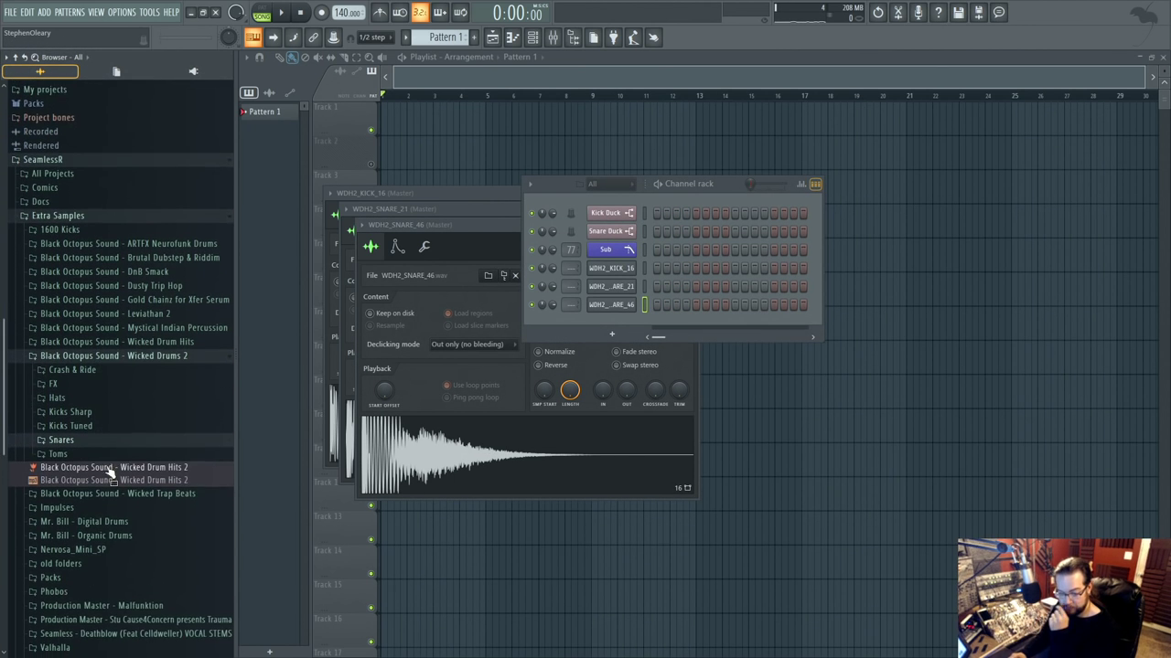
left_click(128, 355)
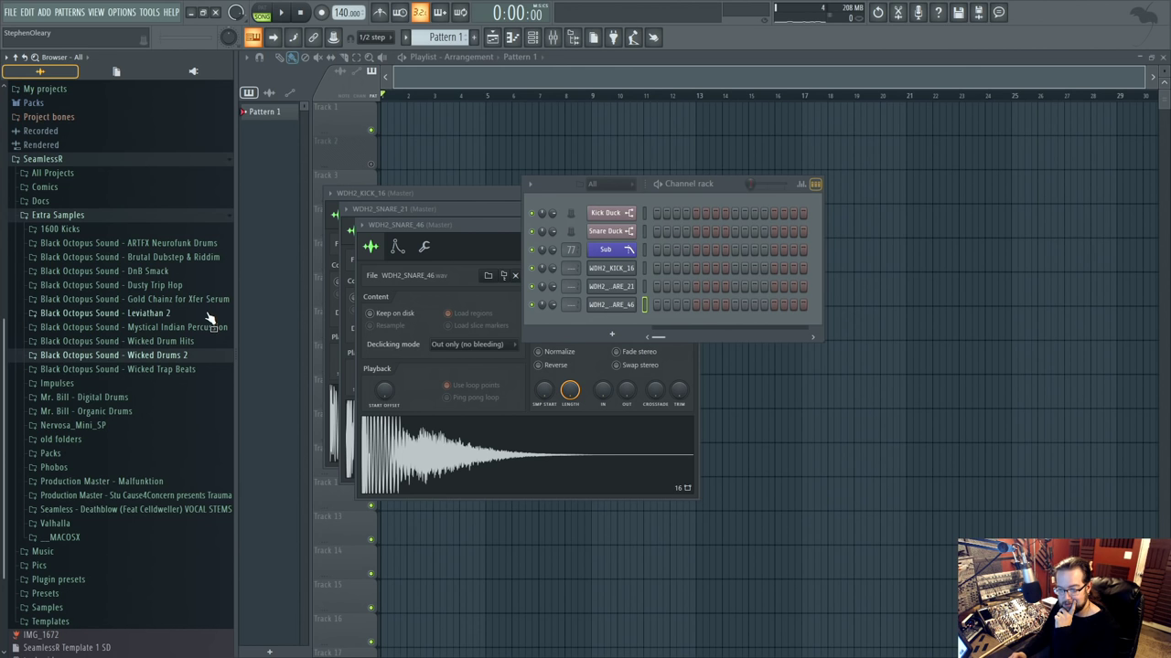
left_click(190, 259)
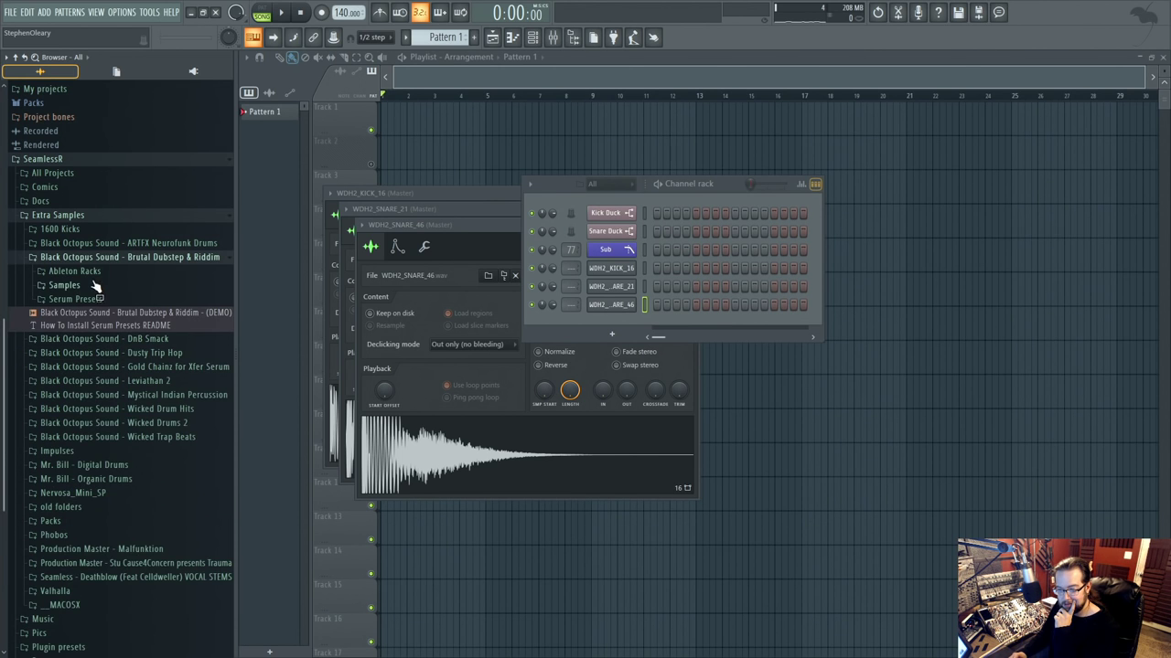
left_click(117, 287)
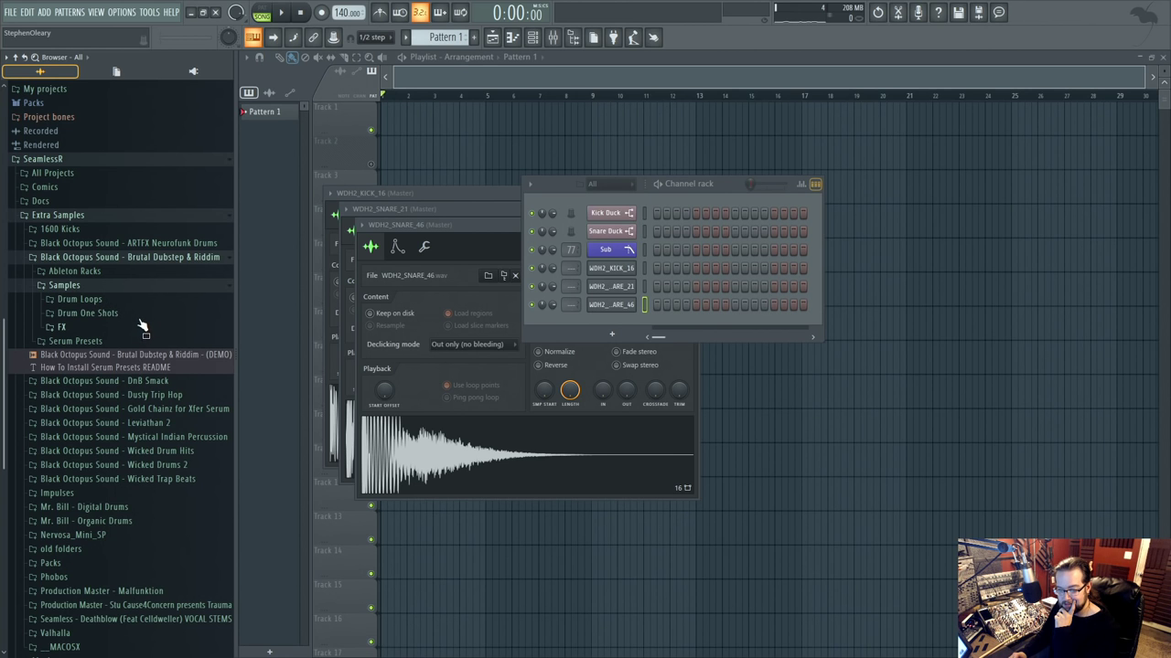
left_click(140, 314)
left_click(139, 314)
left_click(139, 314)
left_click(136, 343)
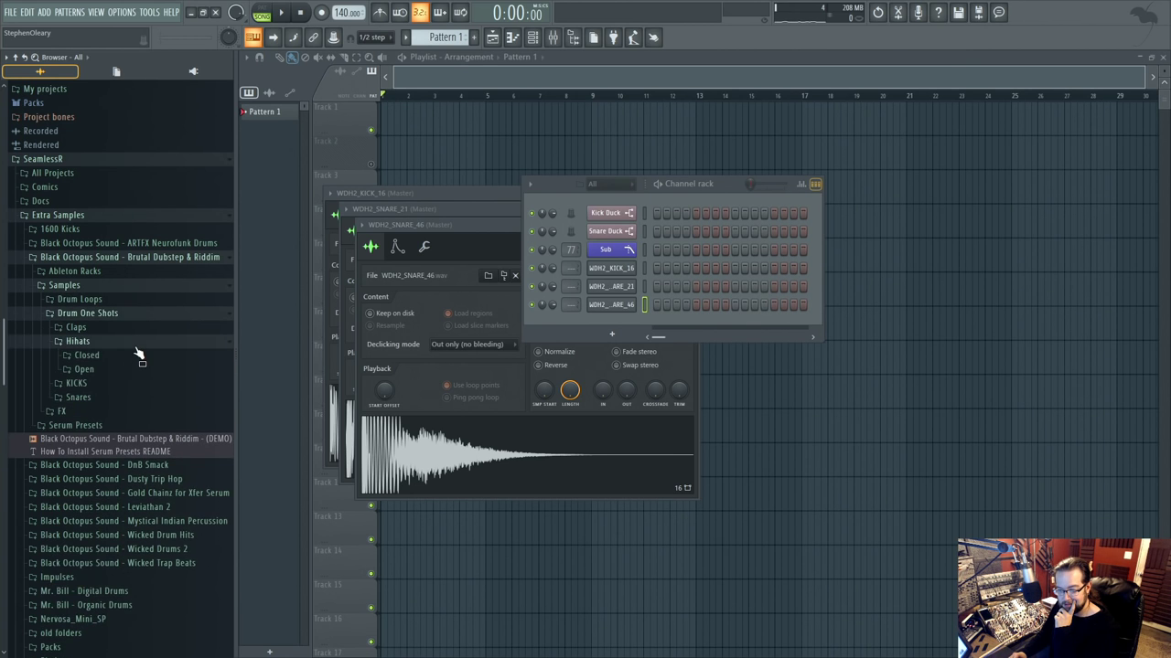
Expand the Closed folder under Hihats and audition closed hi-hats throughout it, such as BODP_Closed_2, BODP_Closed_32 and BODP_Closed_25.
left_click(140, 356)
left_click(143, 380)
left_click(146, 420)
left_click(144, 383)
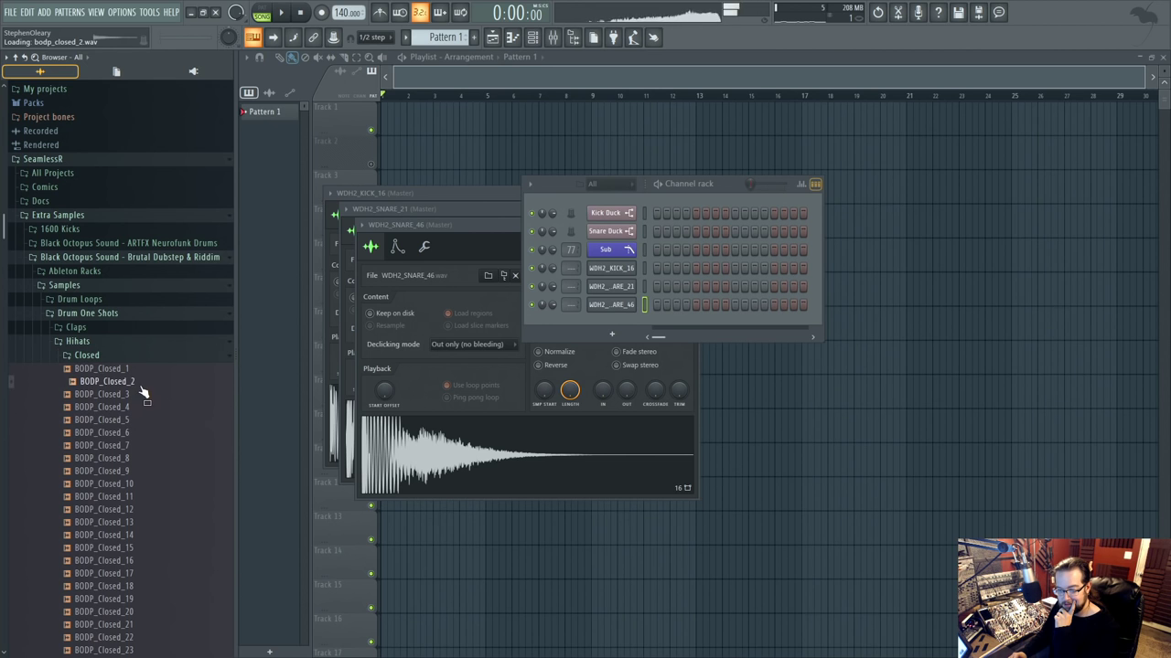
left_click(146, 509)
scroll(145, 512, "down", 3)
scroll(146, 518, "down", 8)
left_click(144, 266)
left_click(138, 343)
left_click(159, 266)
left_click(152, 343)
left_click(166, 305)
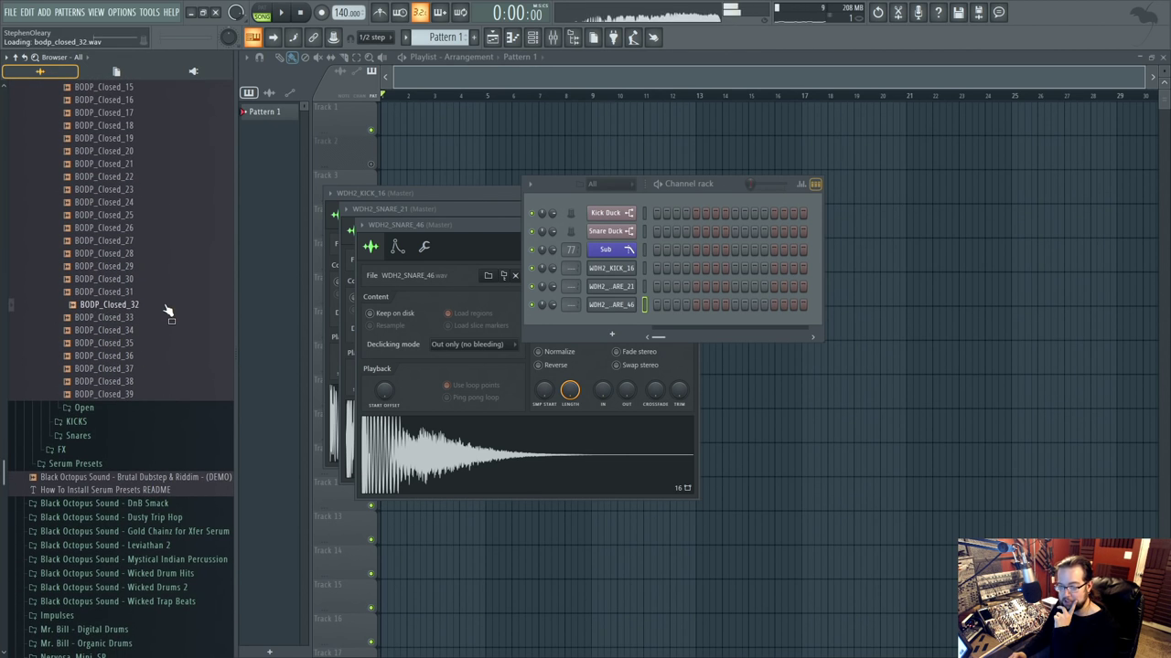
left_click(169, 331)
left_click(172, 279)
left_click(169, 256)
left_click(169, 242)
left_click(168, 218)
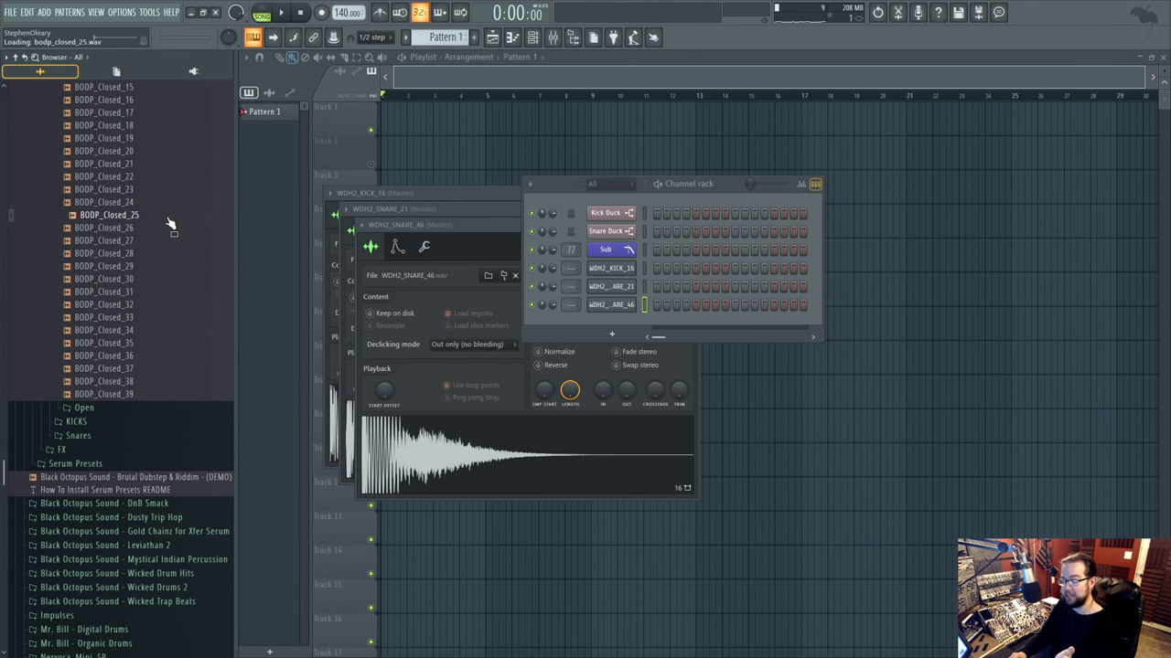
Expand the Open hi-hats folder and audition its samples, including BODP_Open_13 and BODP_Open_23.
left_click(146, 407)
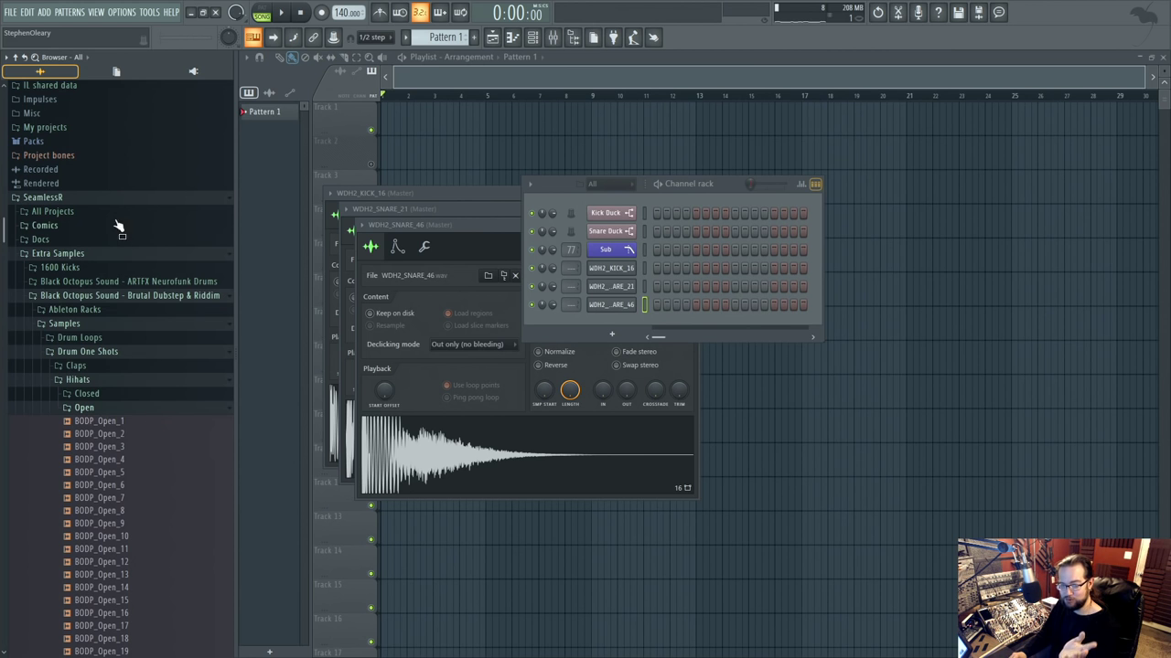
left_click(135, 450)
left_click(159, 574)
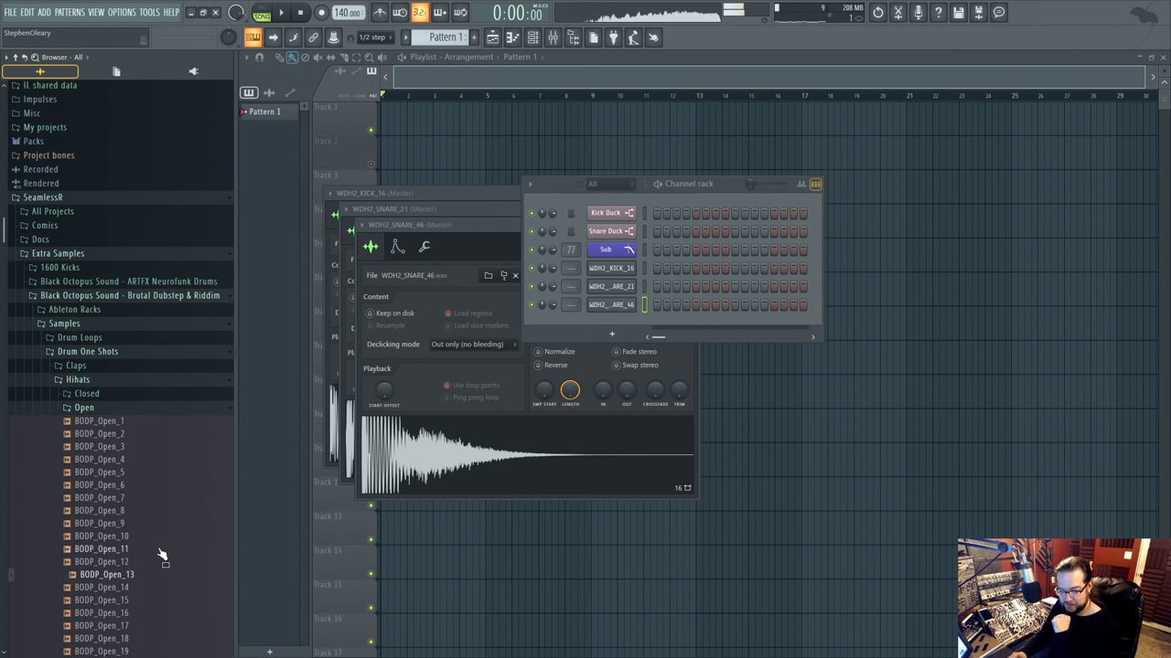
scroll(156, 552, "down", 1)
left_click(139, 512)
scroll(139, 494, "down", 3)
left_click(143, 360)
scroll(155, 389, "up", 1)
left_click(165, 460)
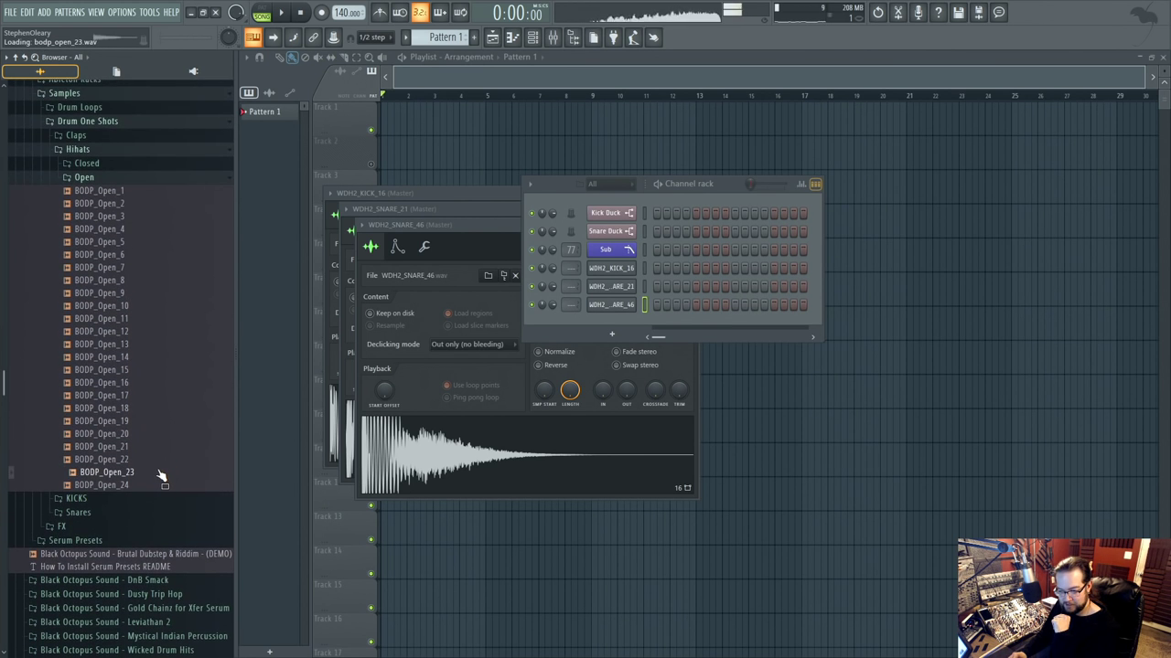
Collapse the Open, Hihats, Drum One Shots and Samples folders, closing up the Brutal Dubstep & Riddim pack.
scroll(160, 411, "up", 2)
left_click(139, 253)
left_click(139, 241)
left_click(151, 245)
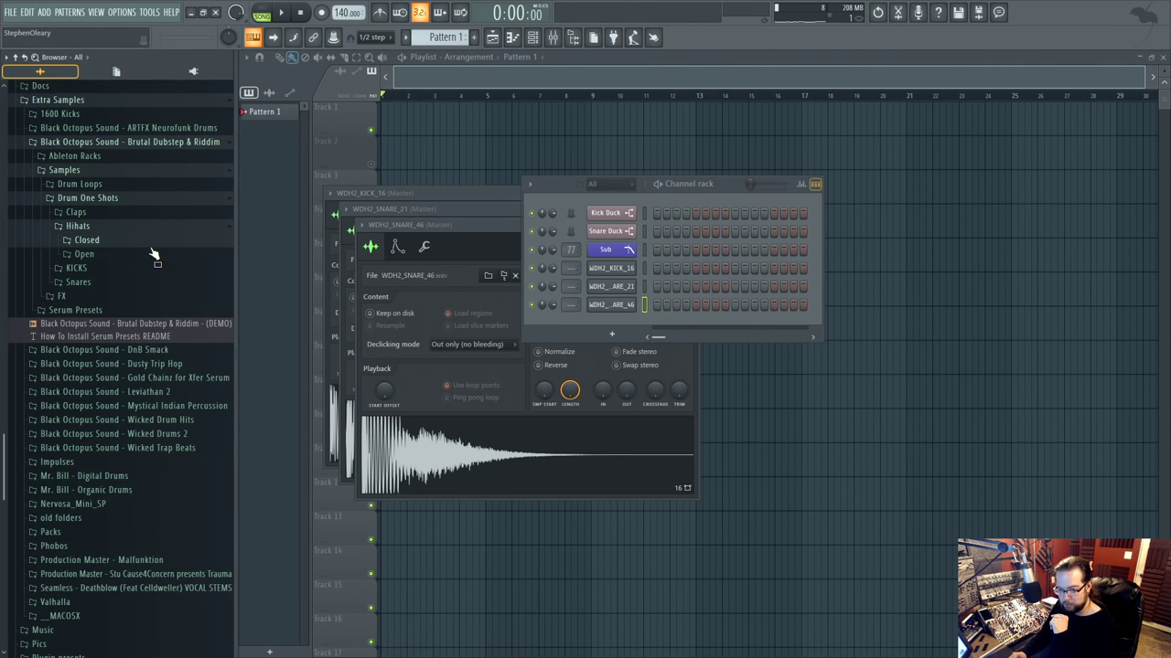
left_click(134, 228)
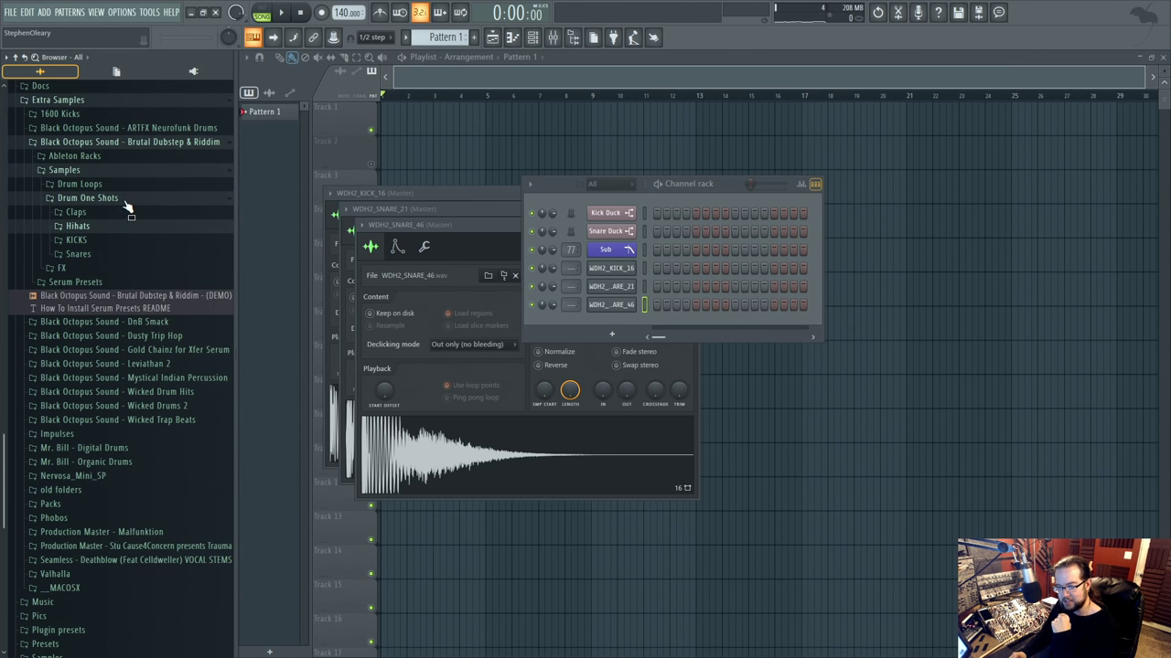
left_click(128, 200)
left_click(154, 172)
left_click(138, 144)
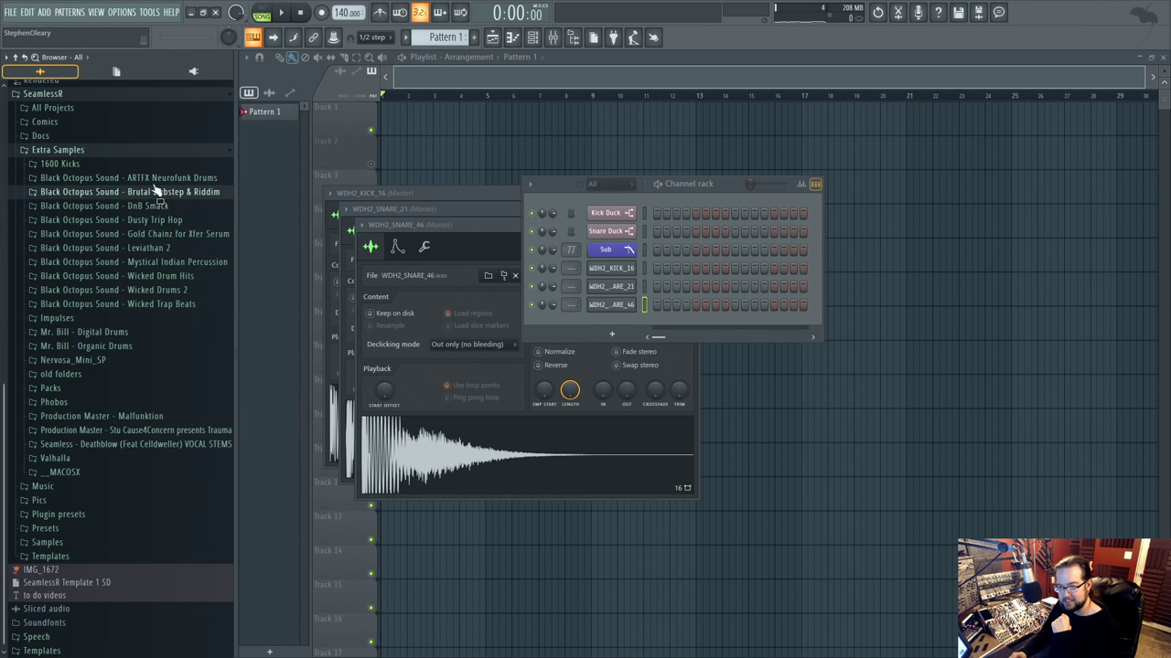
Expand the ARTFX Neurofunk Drums pack, audition samples in its Drums - Hihats folder, and open AND_Hihat_064 in a new channel.
left_click(157, 178)
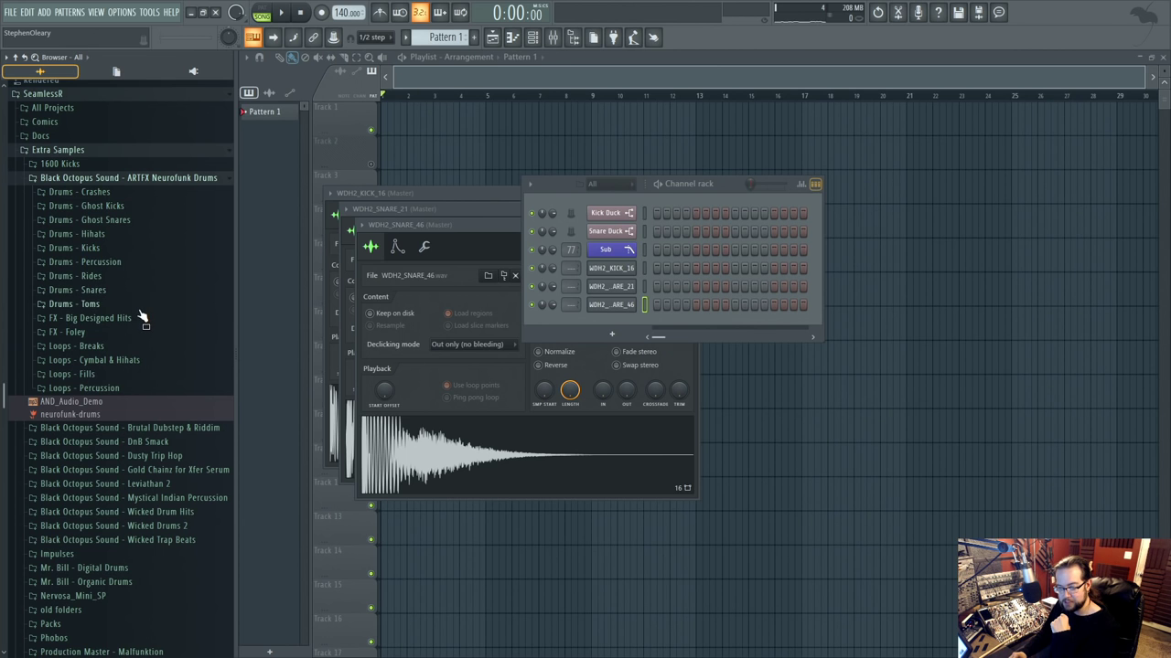
left_click(138, 235)
left_click(151, 464)
scroll(155, 501, "down", 2)
left_click(152, 491)
left_click(137, 376)
left_click(126, 428)
scroll(127, 444, "down", 2)
left_click(130, 478)
scroll(130, 483, "down", 4)
scroll(128, 480, "down", 1)
left_click(128, 480)
left_click(121, 516)
scroll(115, 448, "down", 5)
left_click(111, 440)
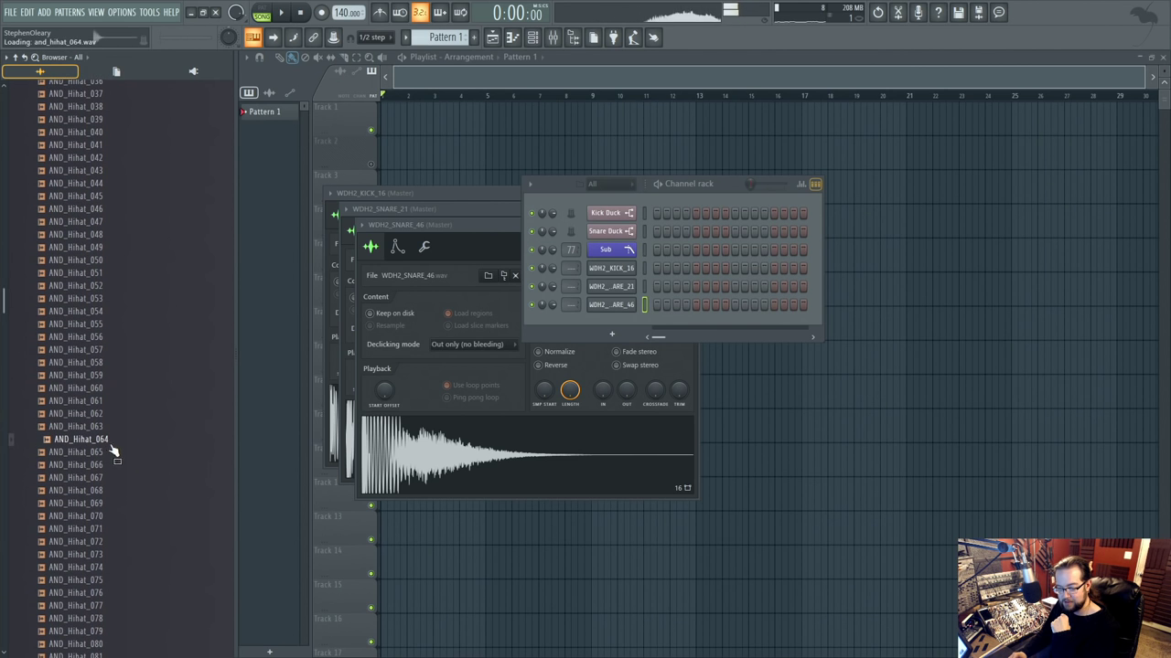
right_click(131, 448)
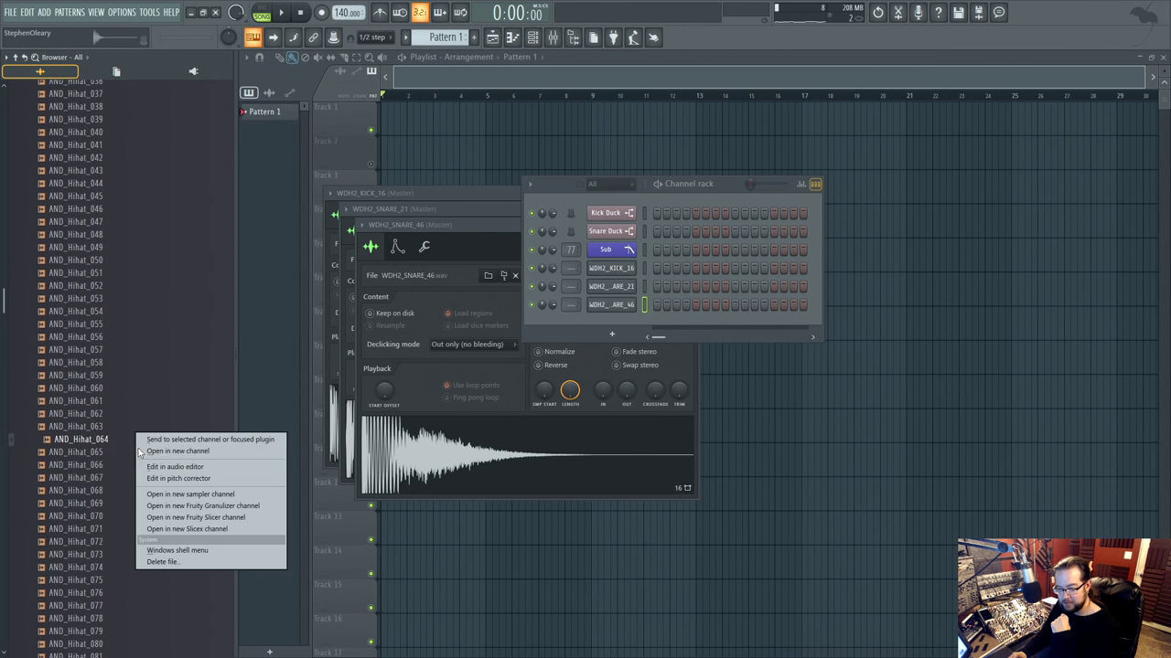
left_click(151, 451)
Audition further samples down the Drums - Hihats folder and open AND_Hihat_096 in a new channel.
scroll(123, 512, "down", 4)
left_click(118, 470)
scroll(116, 469, "down", 5)
left_click(117, 470)
left_click(119, 533)
left_click(114, 469)
scroll(112, 494, "down", 2)
scroll(110, 510, "down", 3)
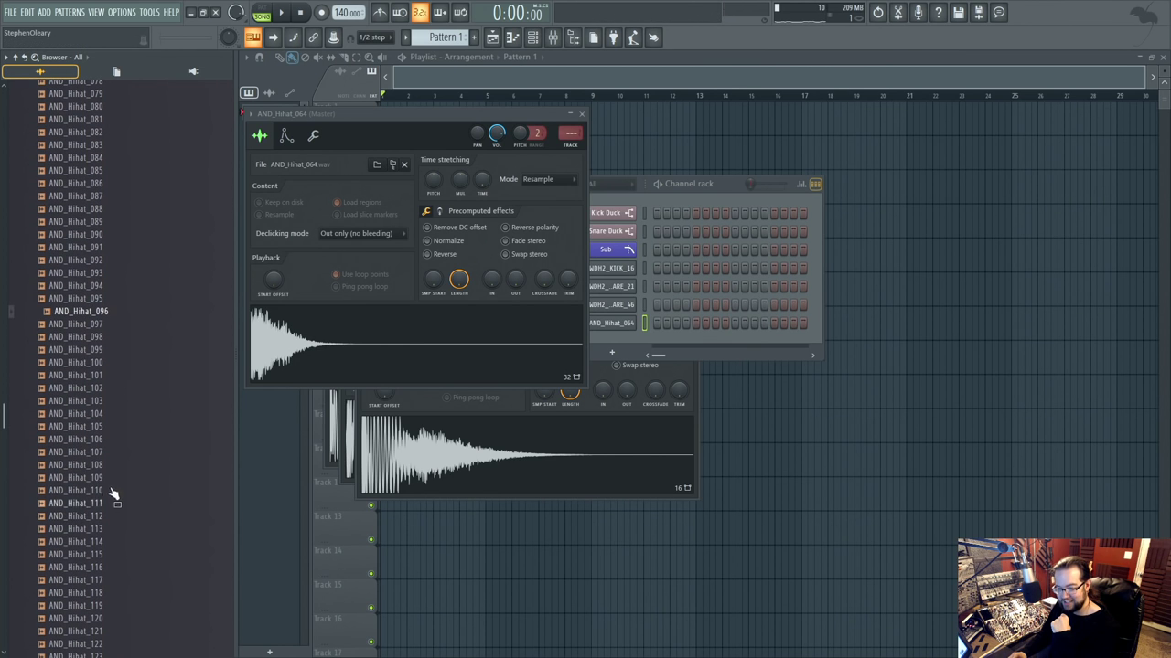
right_click(130, 313)
left_click(173, 323)
Audition more hi-hats beyond AND_Hihat_096 in the Neurofunk Drums - Hihats folder.
left_click(120, 404)
left_click(121, 413)
left_click(124, 452)
left_click(125, 543)
scroll(125, 546, "down", 6)
left_click(96, 350)
left_click(117, 401)
left_click(137, 454)
left_click(137, 182)
scroll(141, 197, "up", 6)
left_click(142, 220)
left_click(138, 338)
Collapse the Drums - Hihats folder and the ARTFX Neurofunk Drums pack.
scroll(151, 379, "up", 20)
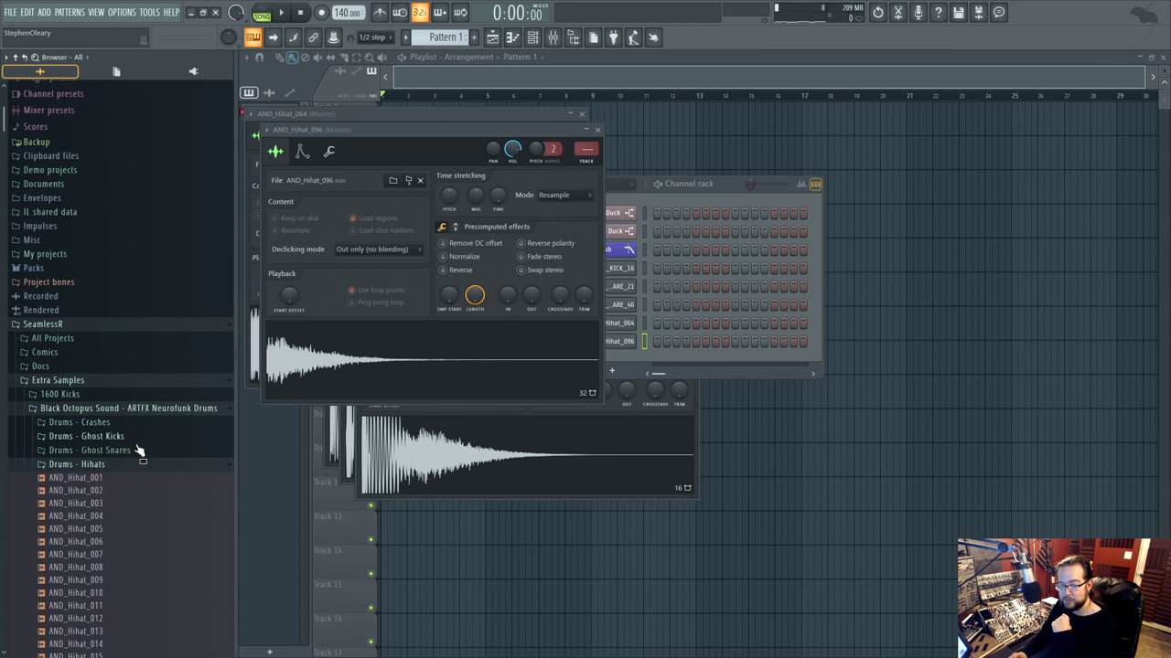
left_click(137, 462)
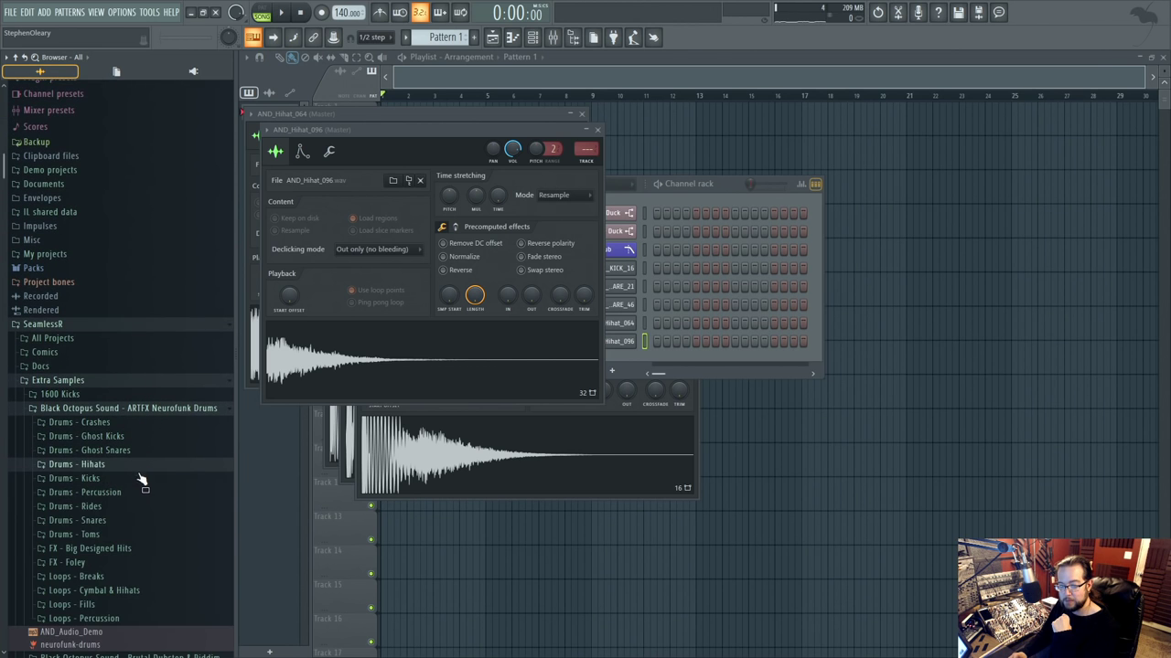
left_click(155, 411)
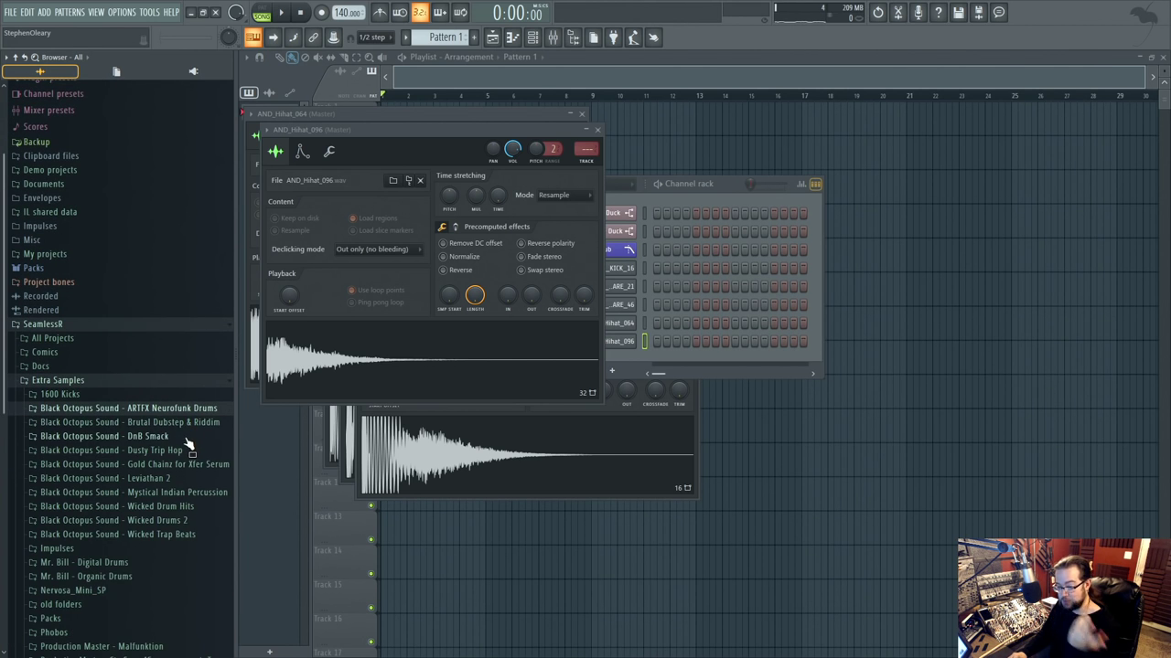
left_click(188, 411)
left_click(188, 412)
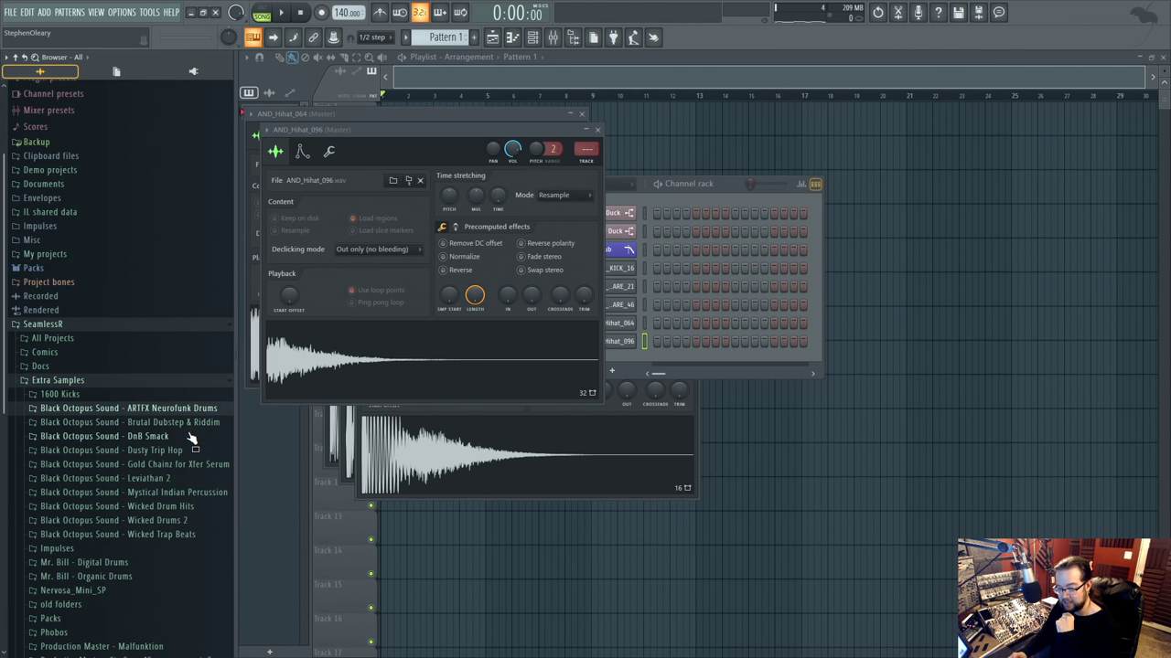
Check the folders inside the Wicked Drums 2 and Wicked Drum Hits packs for hi-hats, leaving both packs collapsed.
left_click(195, 520)
left_click(199, 518)
left_click(197, 510)
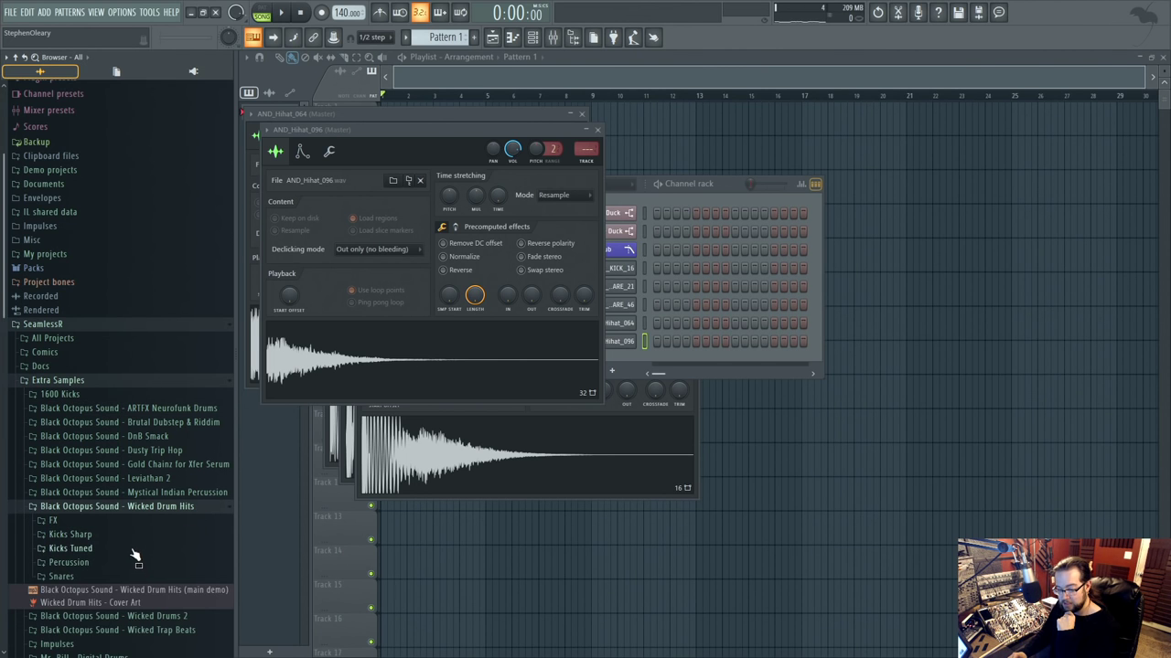
left_click(167, 505)
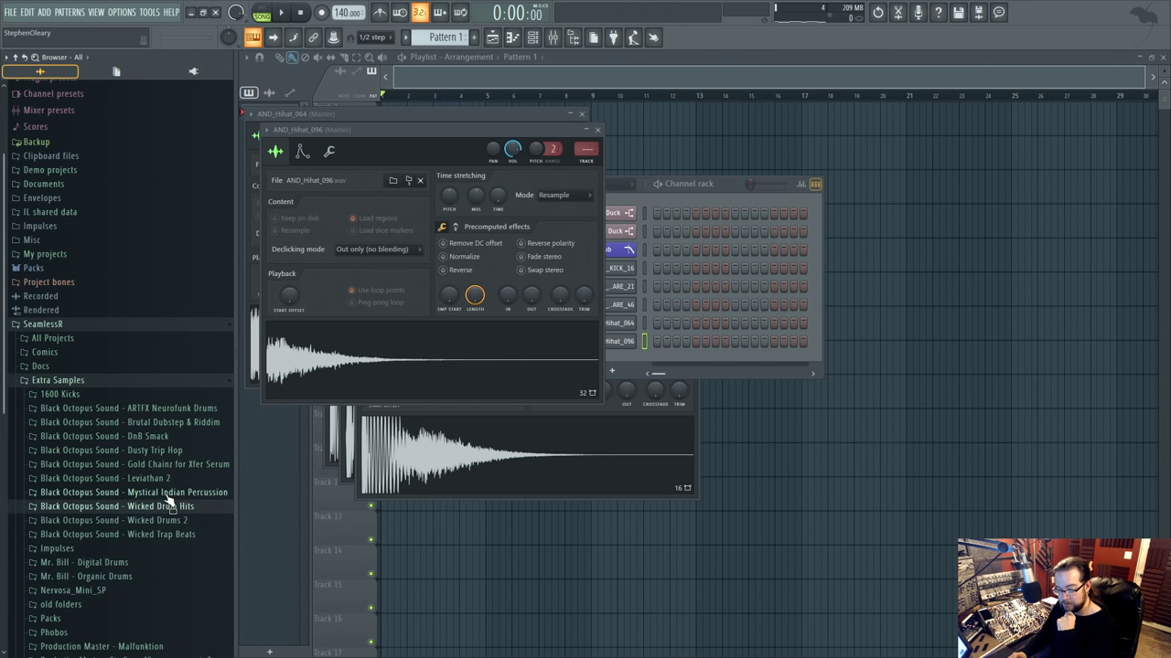
Expand the Leviathan 2 pack down to the Ohh folder of its Drums - Hihat One Shots.
left_click(170, 479)
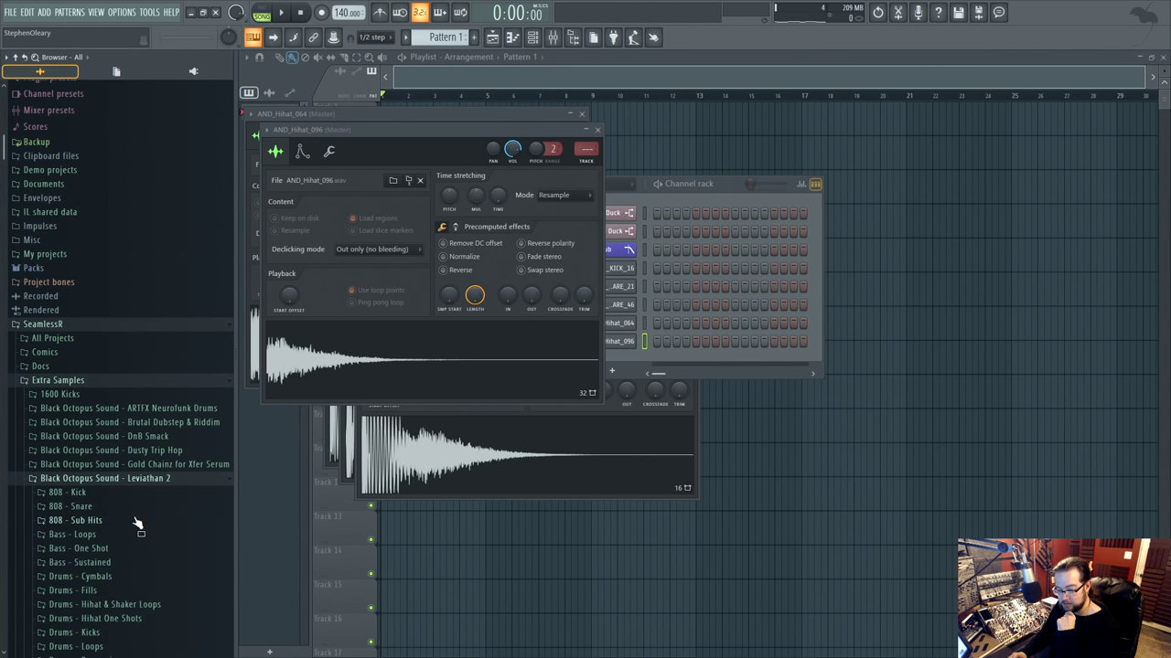
scroll(135, 521, "down", 4)
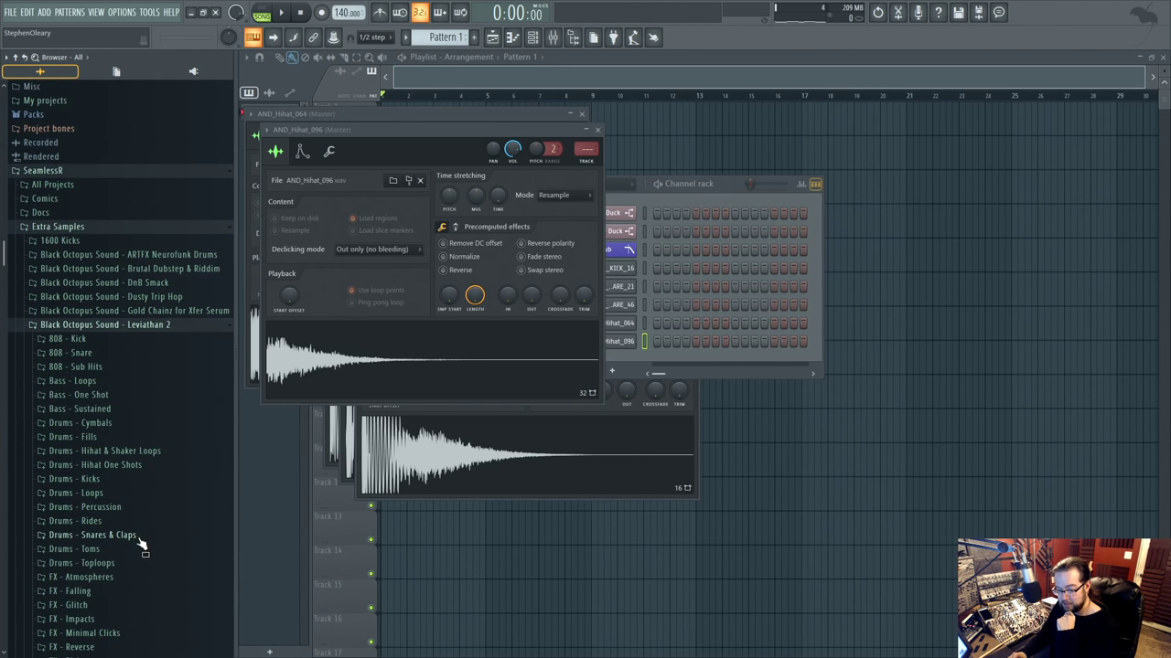
left_click(178, 470)
left_click(170, 493)
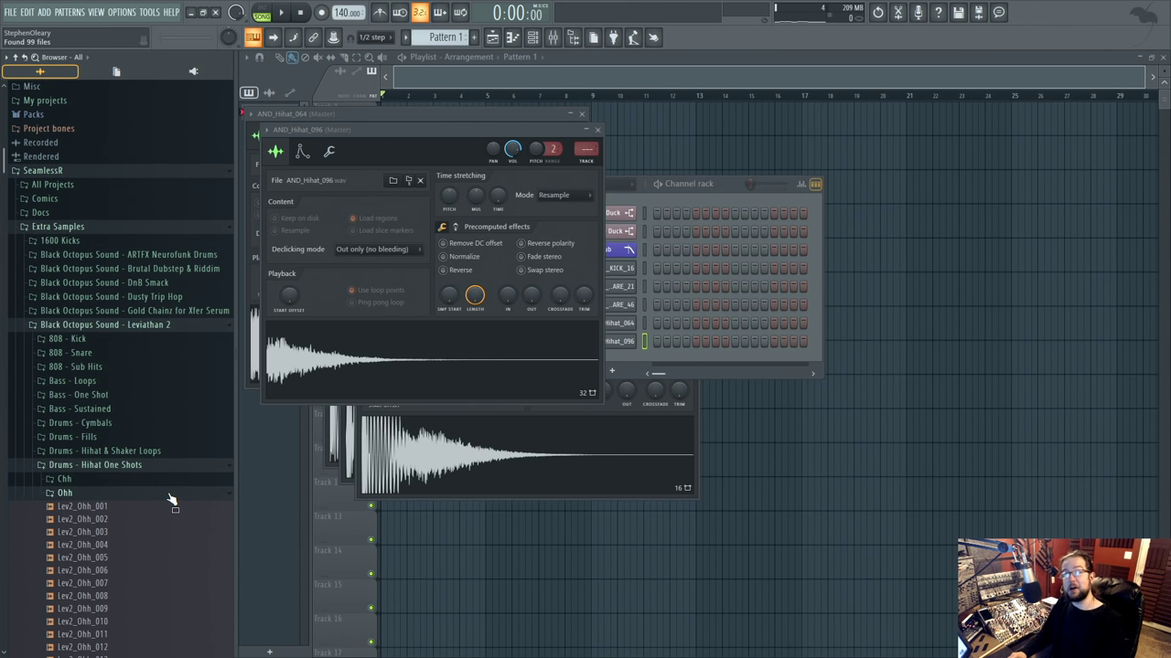
Collapse SeamlessR, look through the Drums and Kicks folders of the stock Packs while auditioning Grv Kick 17, and collapse Packs again.
scroll(164, 230, "up", 10)
left_click(79, 329)
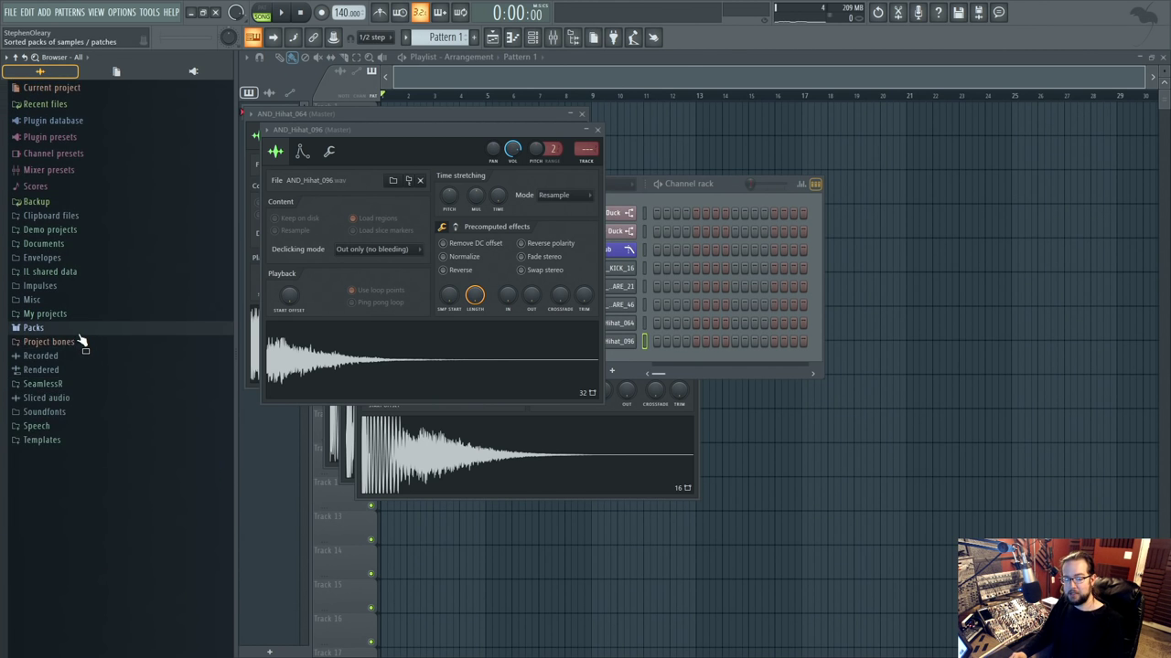
left_click(110, 342)
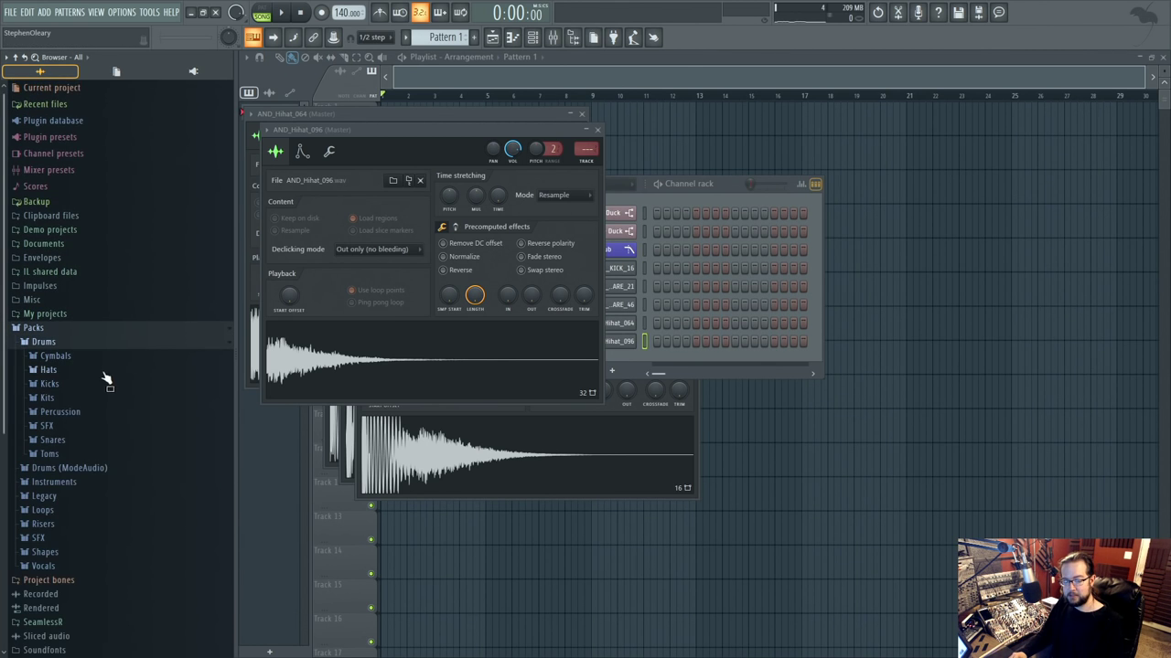
left_click(101, 384)
scroll(112, 449, "down", 5)
left_click(112, 449)
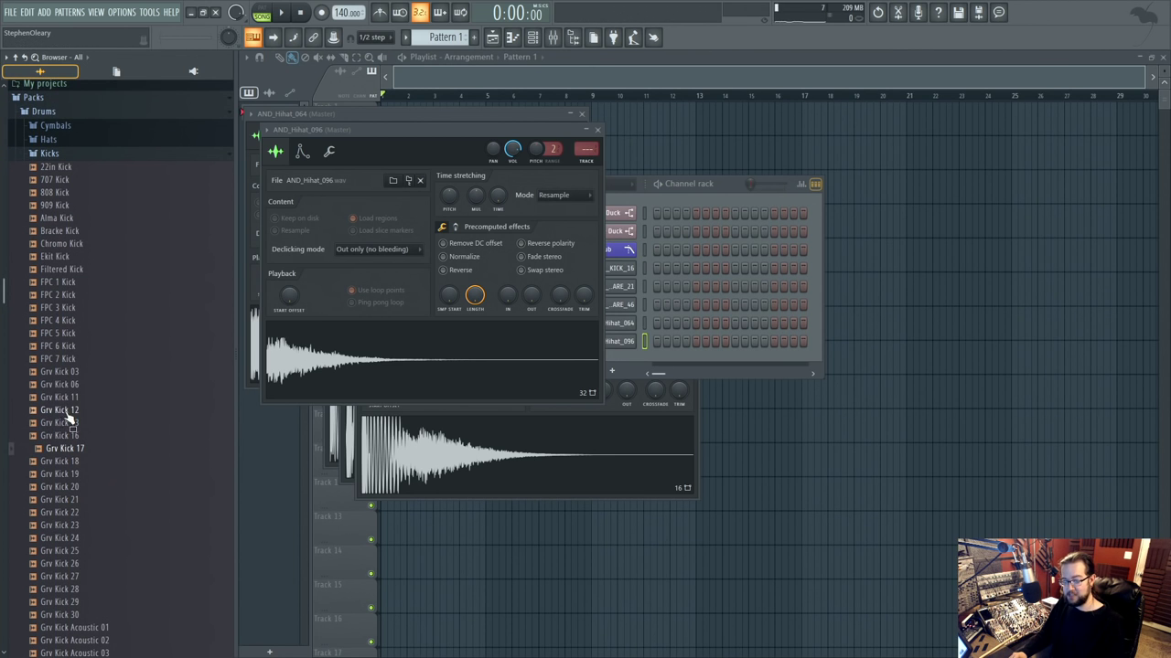
scroll(91, 275, "up", 3)
left_click(73, 235)
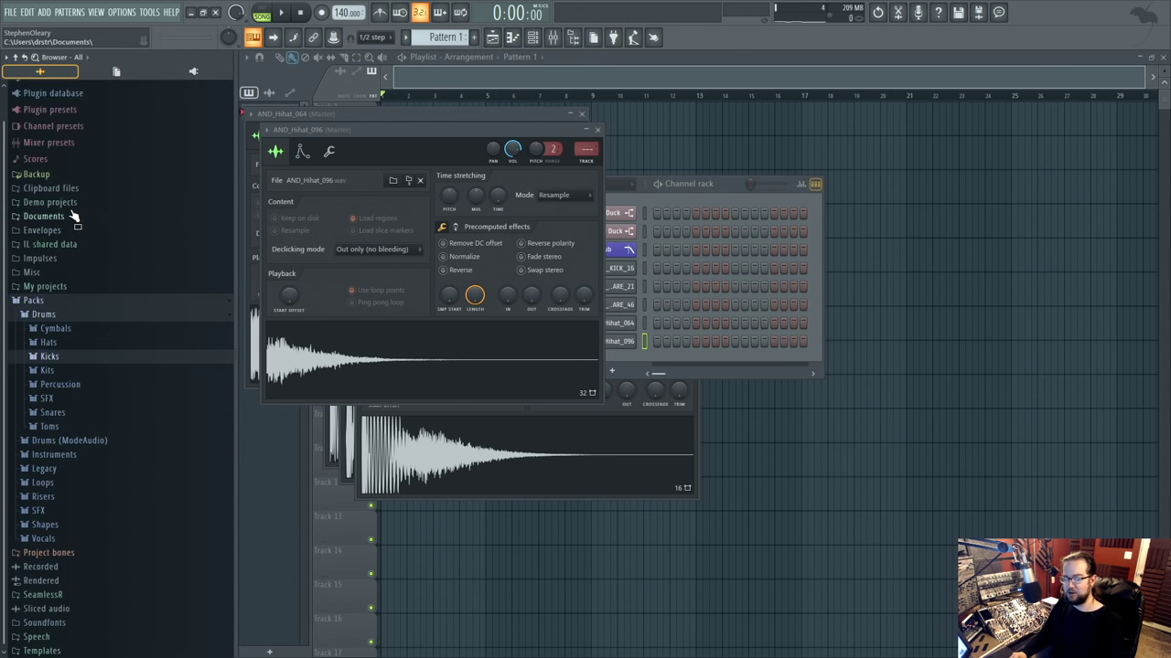
left_click(105, 315)
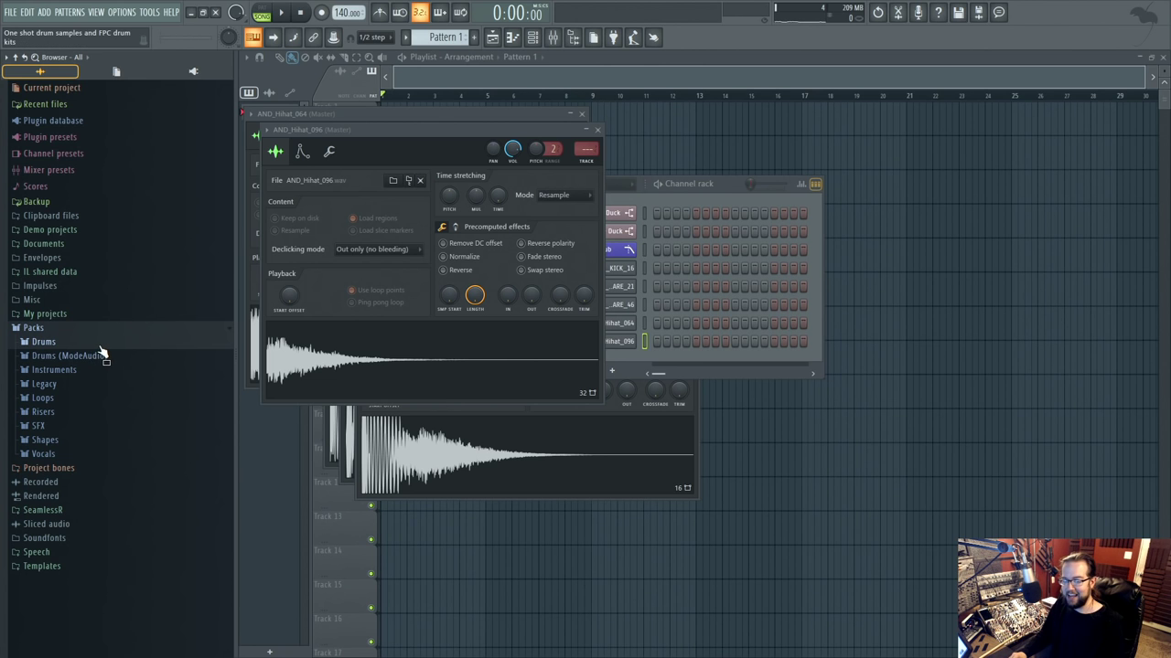
left_click(78, 327)
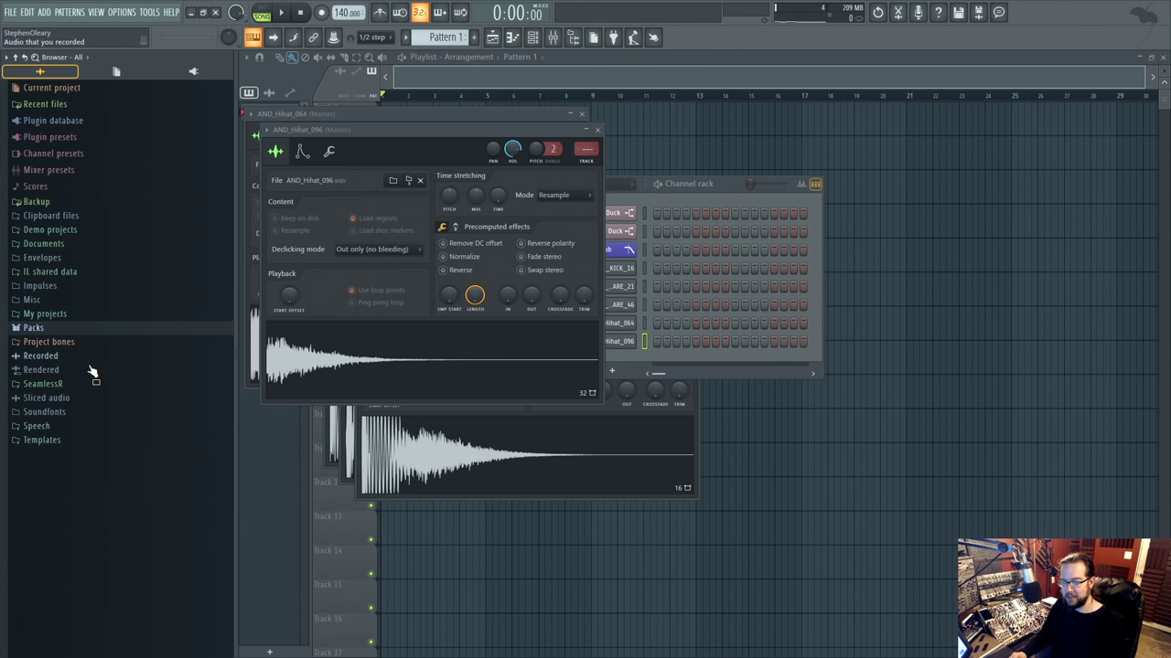
Reopen SeamlessR, audition open hi-hats in the Leviathan 2 Ohh folder, and open Lev2_Ohh_066 in a new channel.
left_click(93, 384)
scroll(106, 398, "down", 10)
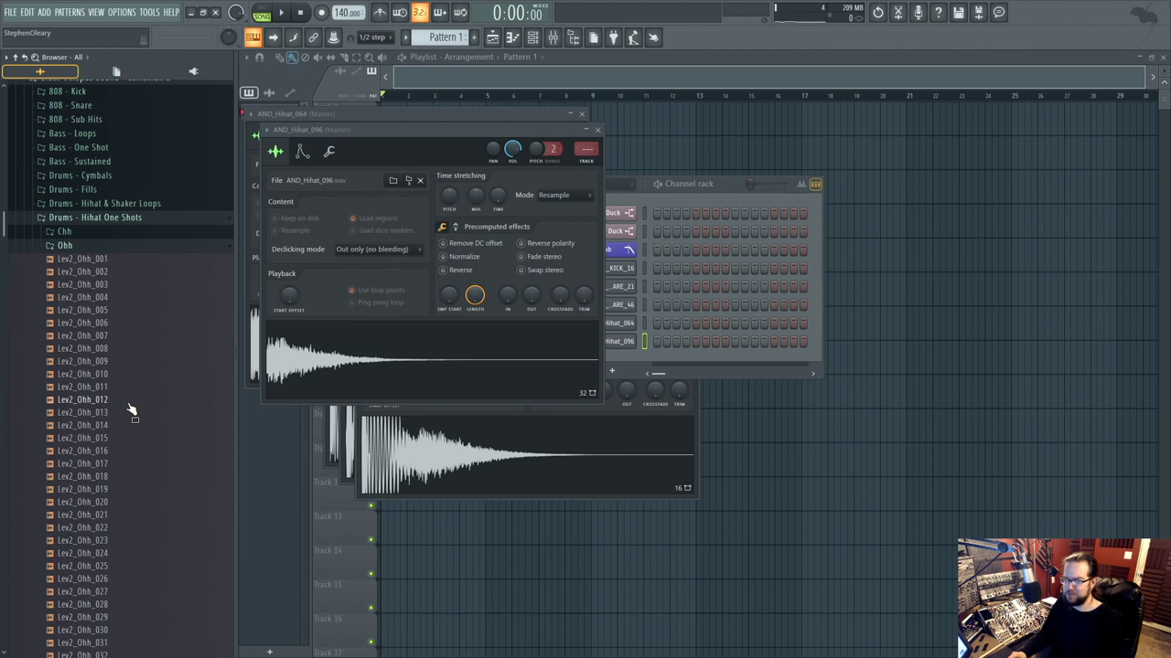
left_click(135, 413)
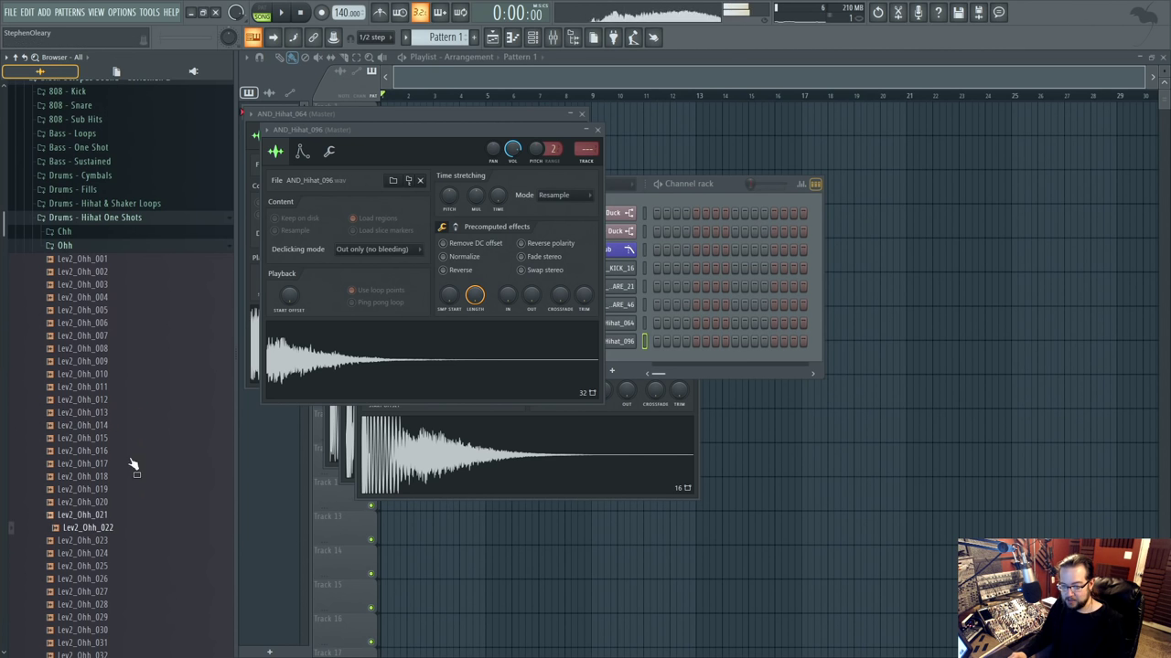
scroll(137, 409, "down", 7)
left_click(139, 413)
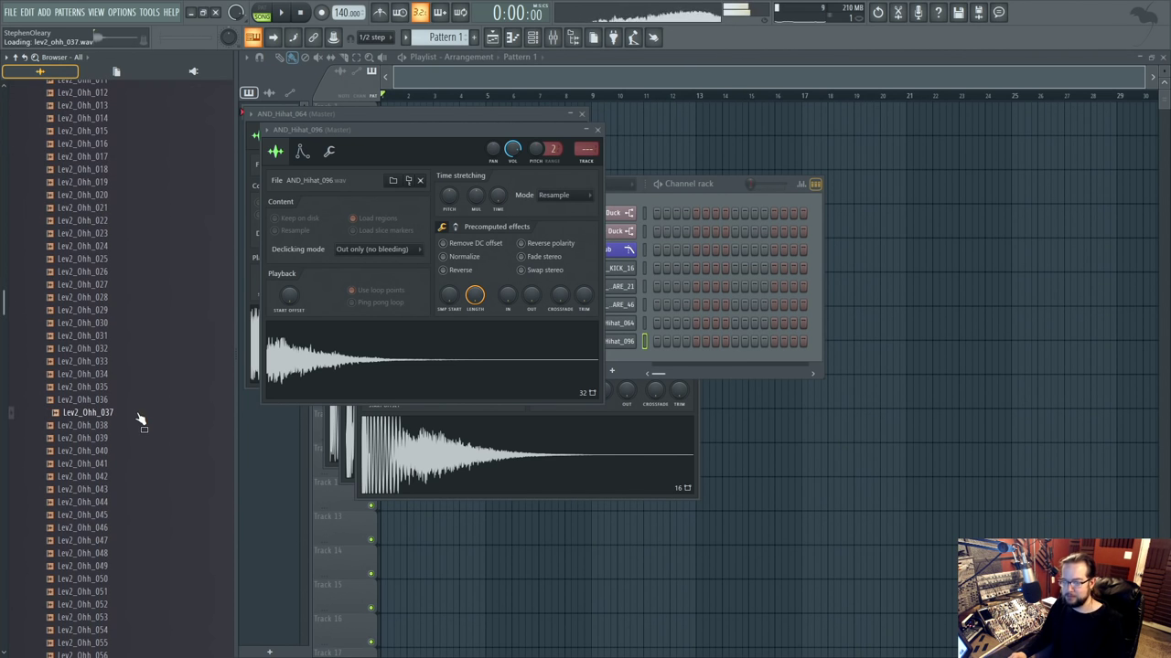
scroll(135, 470, "down", 5)
scroll(133, 474, "down", 1)
left_click(139, 438)
left_click(139, 451)
left_click(140, 463)
left_click(144, 476)
right_click(144, 476)
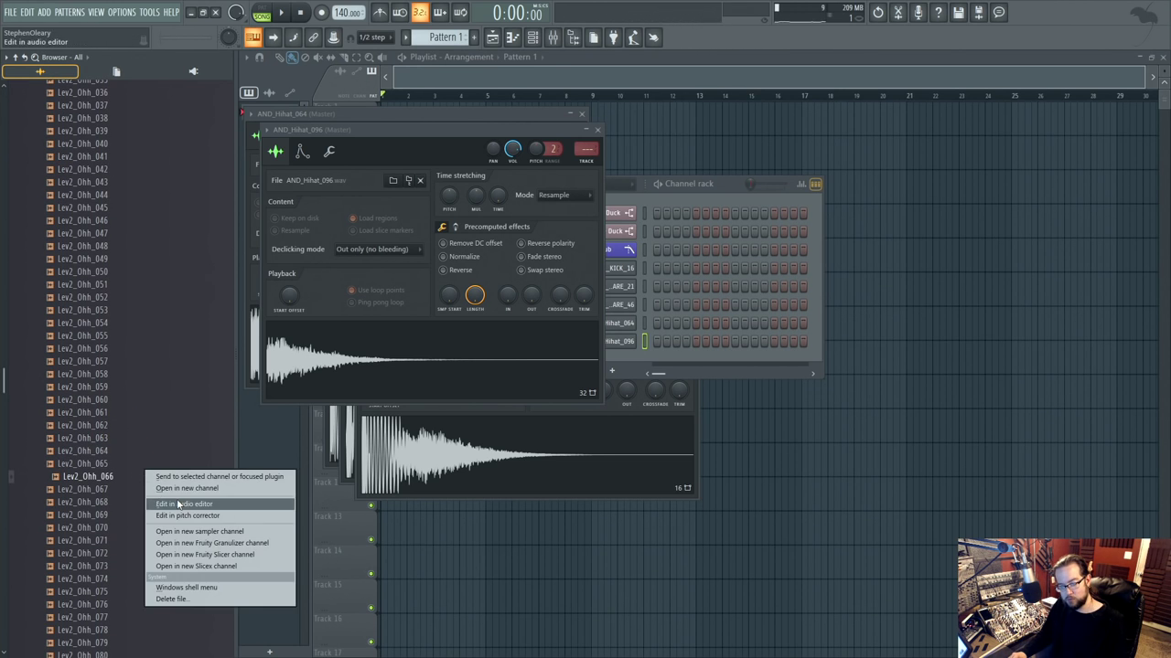
left_click(153, 491)
Audition more open hi-hats, including Lev2_Ohh_097, and collapse the Ohh folder.
left_click(144, 464)
left_click(139, 388)
left_click(143, 568)
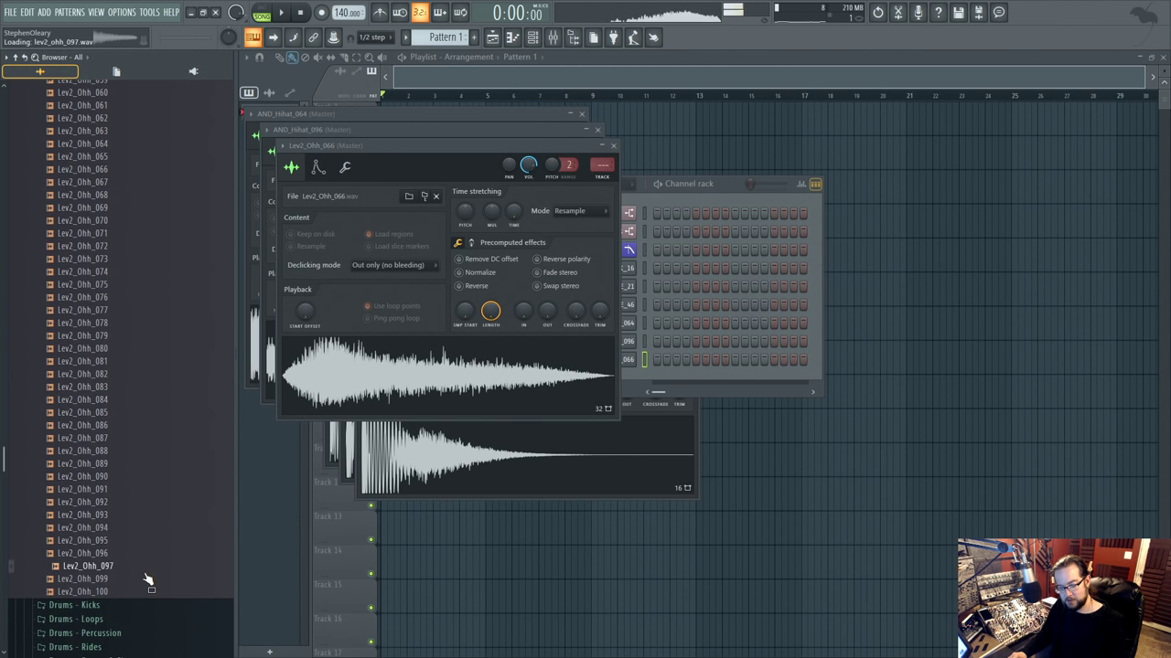
left_click(146, 503)
scroll(146, 503, "up", 7)
scroll(151, 509, "up", 8)
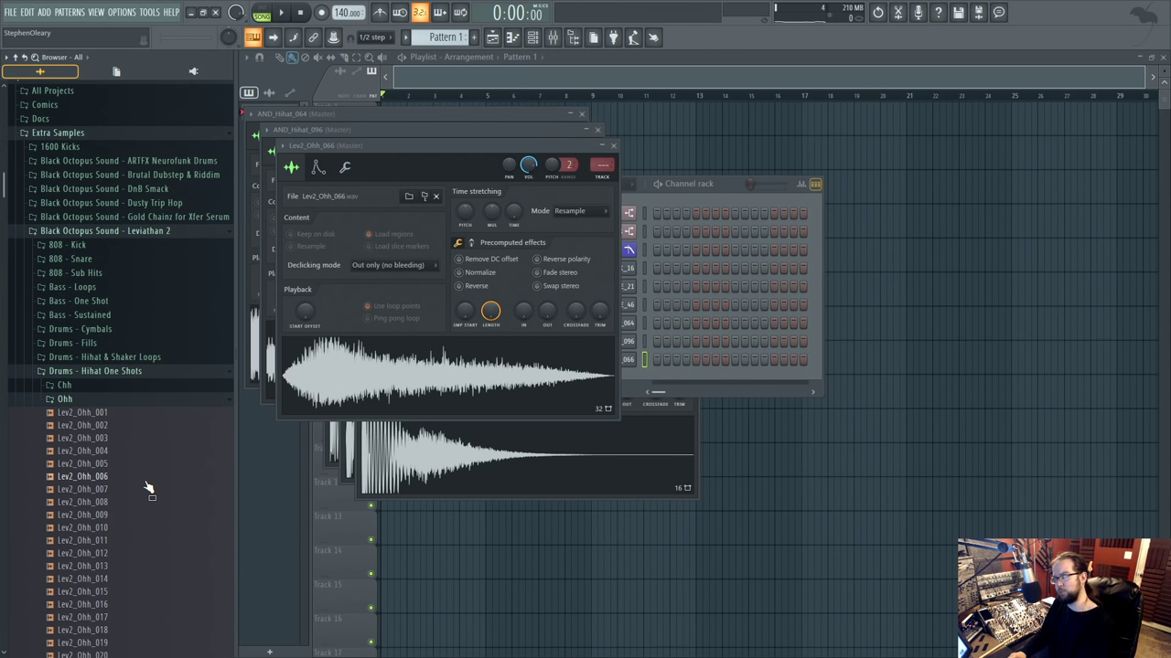
left_click(154, 399)
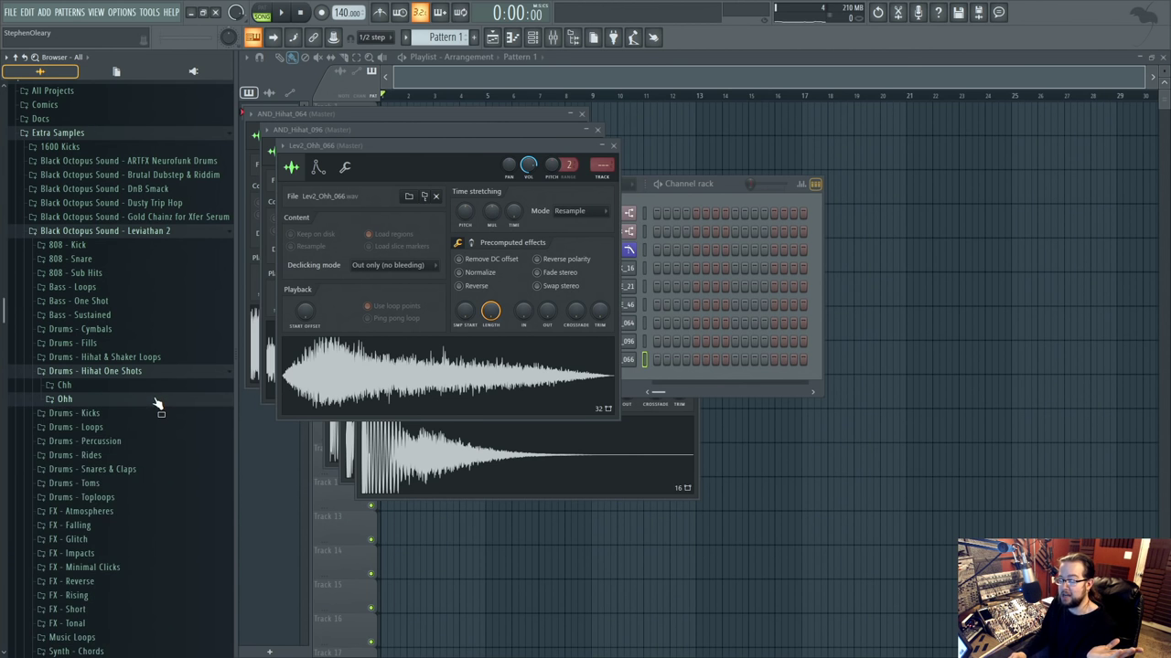
Open Lev2_Chh_005 from the Leviathan 2 pack's Chh folder in a new channel, and collapse the folders and the pack.
left_click(156, 388)
left_click(168, 377)
right_click(171, 375)
left_click(183, 387)
left_click(148, 311)
left_click(154, 300)
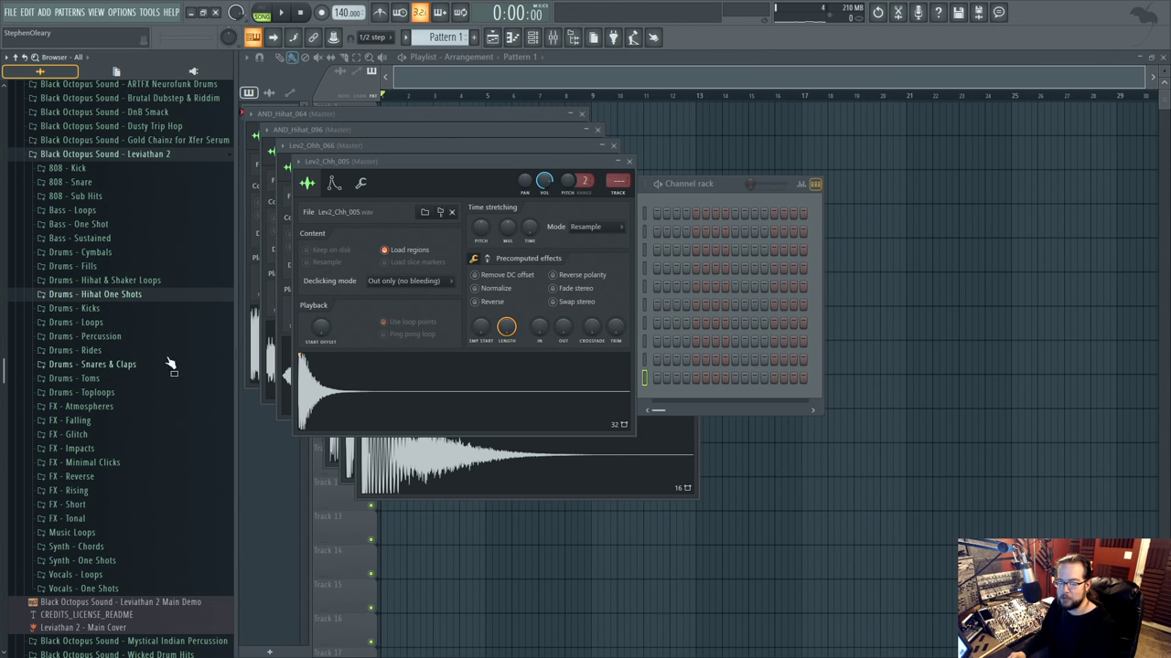
scroll(183, 412, "up", 10)
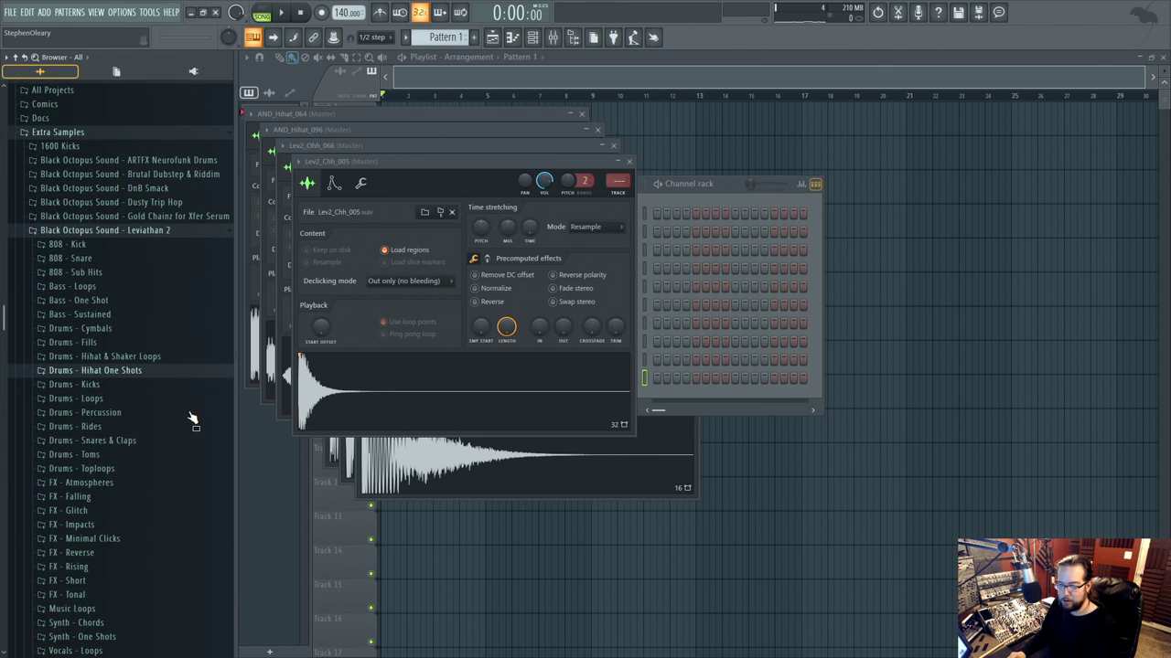
left_click(182, 388)
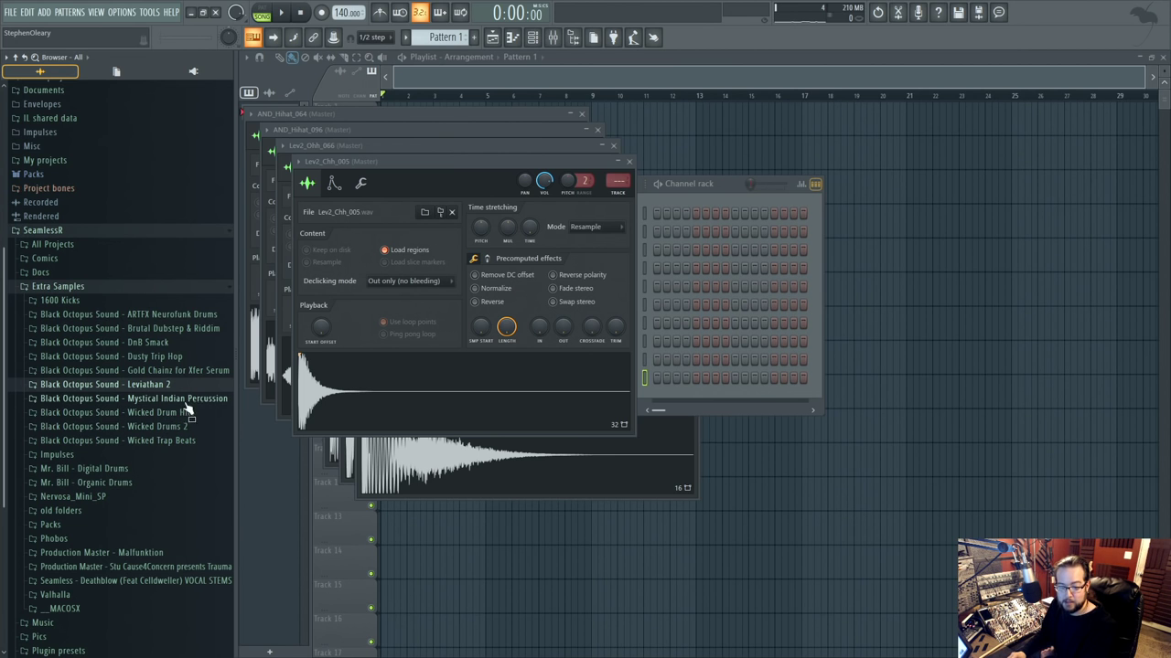
Route the seven drum sample channels, from WDH2_KICK_16 to Lev2_Chh_005, to mixer tracks 1 to 7.
left_click(724, 183)
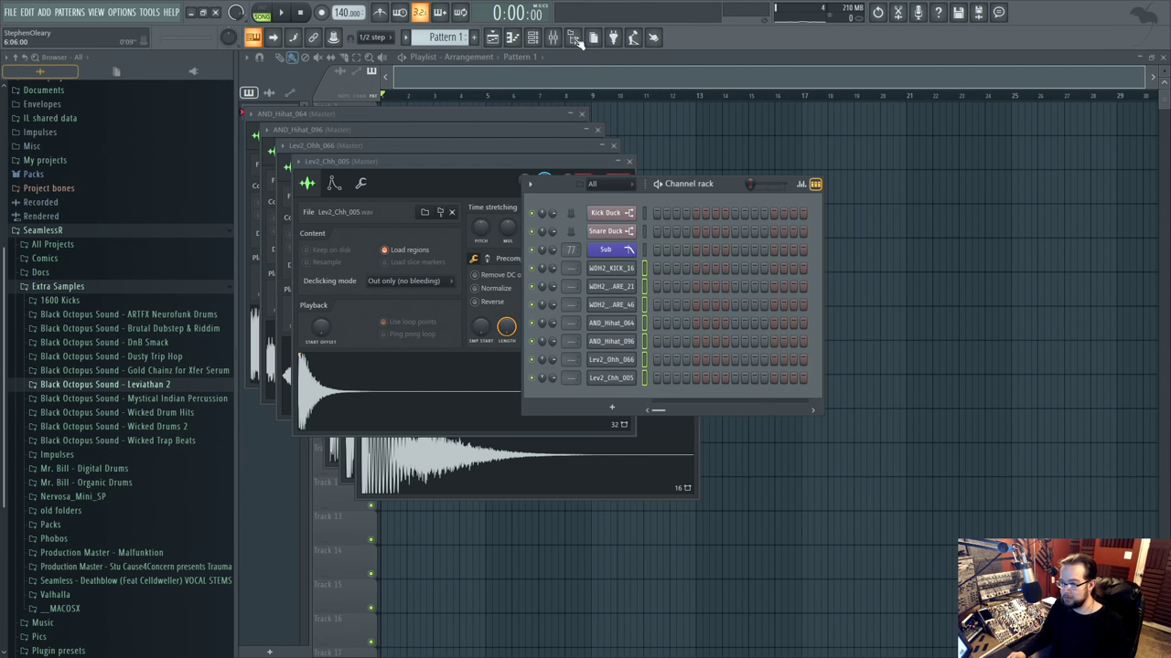
left_click(553, 37)
left_click(539, 344)
left_click(509, 337)
key("ctrl+shift+l")
left_click(733, 185)
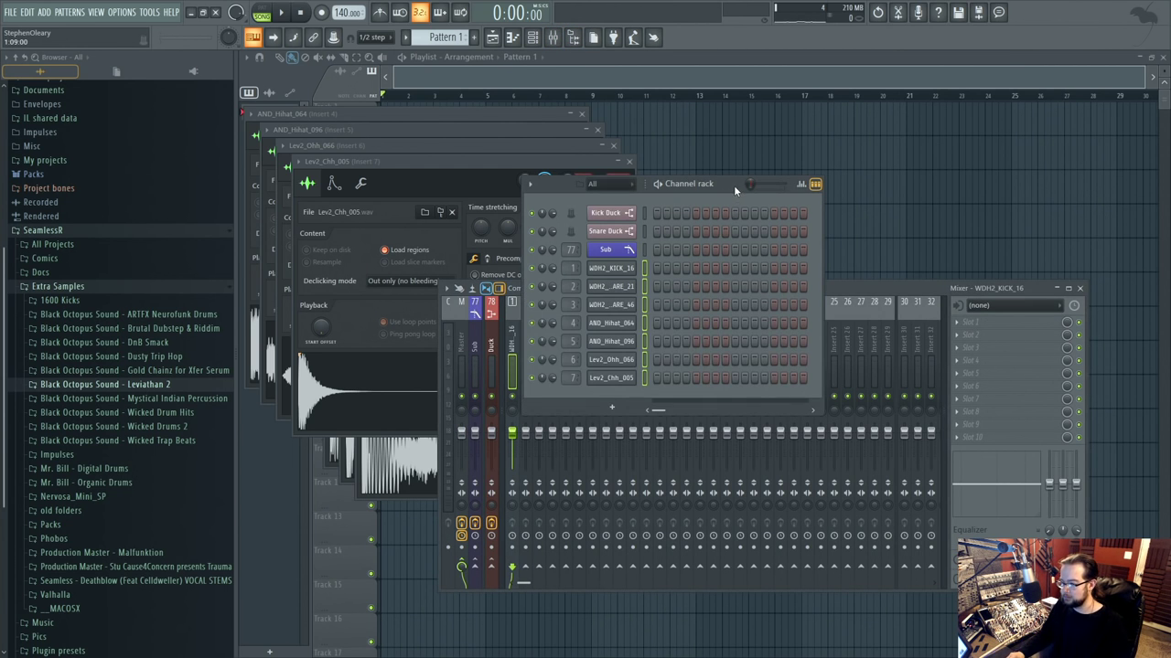
Widen the channel rack to 32 steps and reposition it over the sampler windows.
left_click_drag(823, 245, 977, 245)
left_click_drag(787, 186, 664, 192)
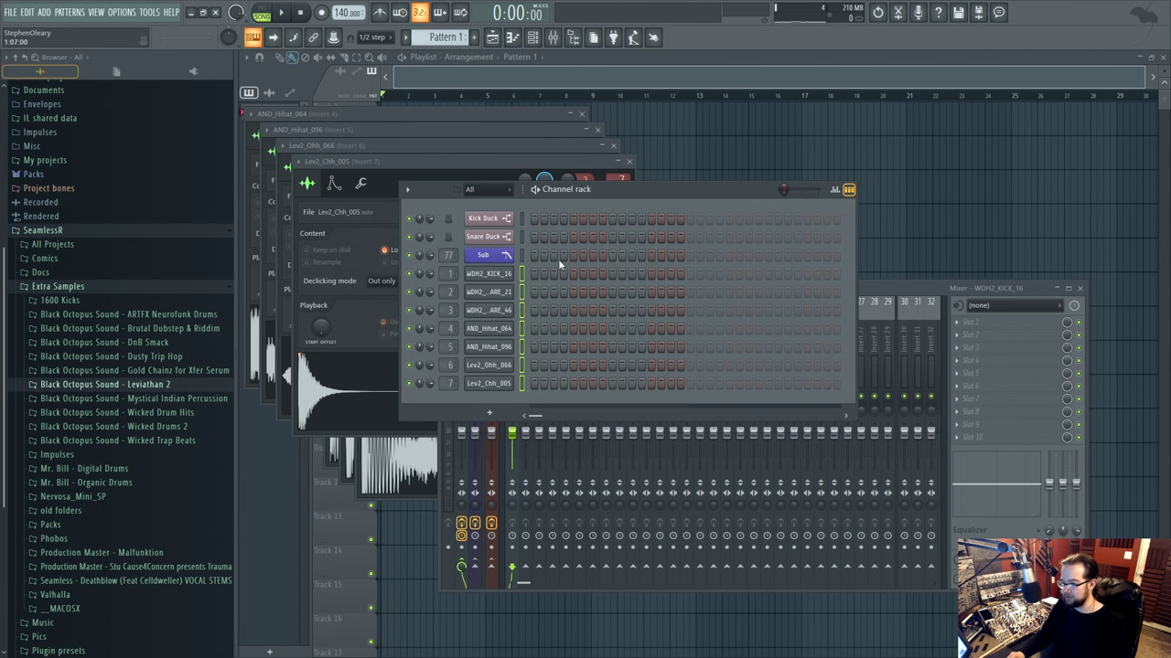
mouse_move(857, 276)
left_mouse_down()
mouse_move(701, 276)
mouse_move(935, 267)
mouse_move(838, 270)
left_mouse_up()
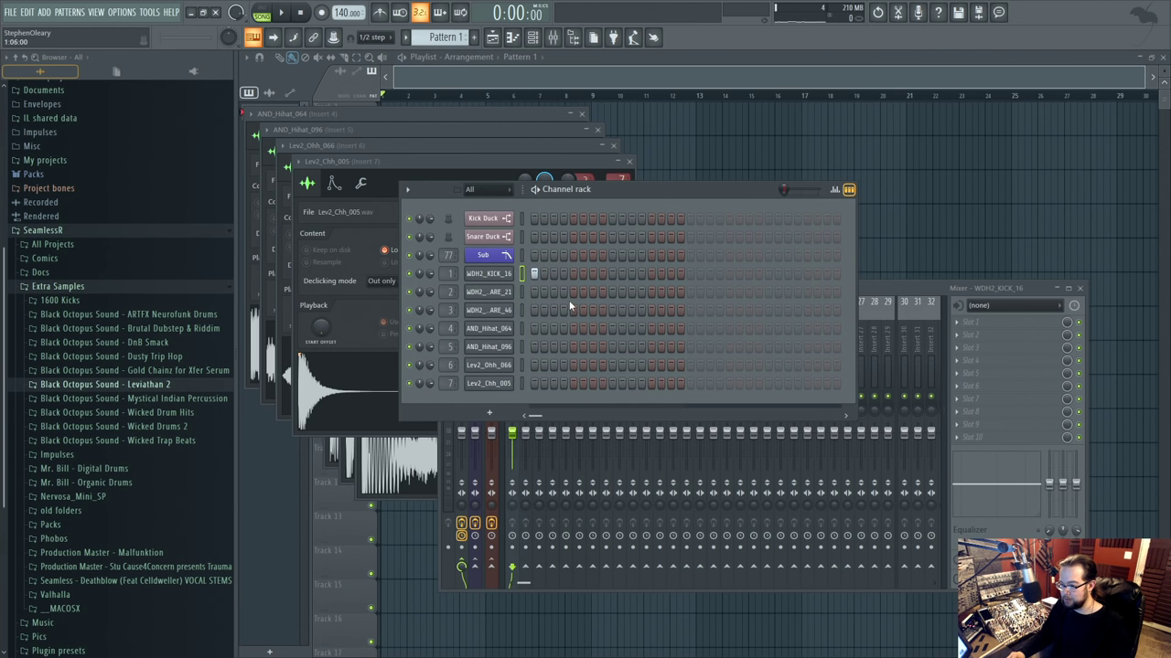
Program WDH2_KICK_16 on steps 1, 15 and 27 and both snares on steps 9 and 25, checking the beat in pattern mode.
left_click(698, 274)
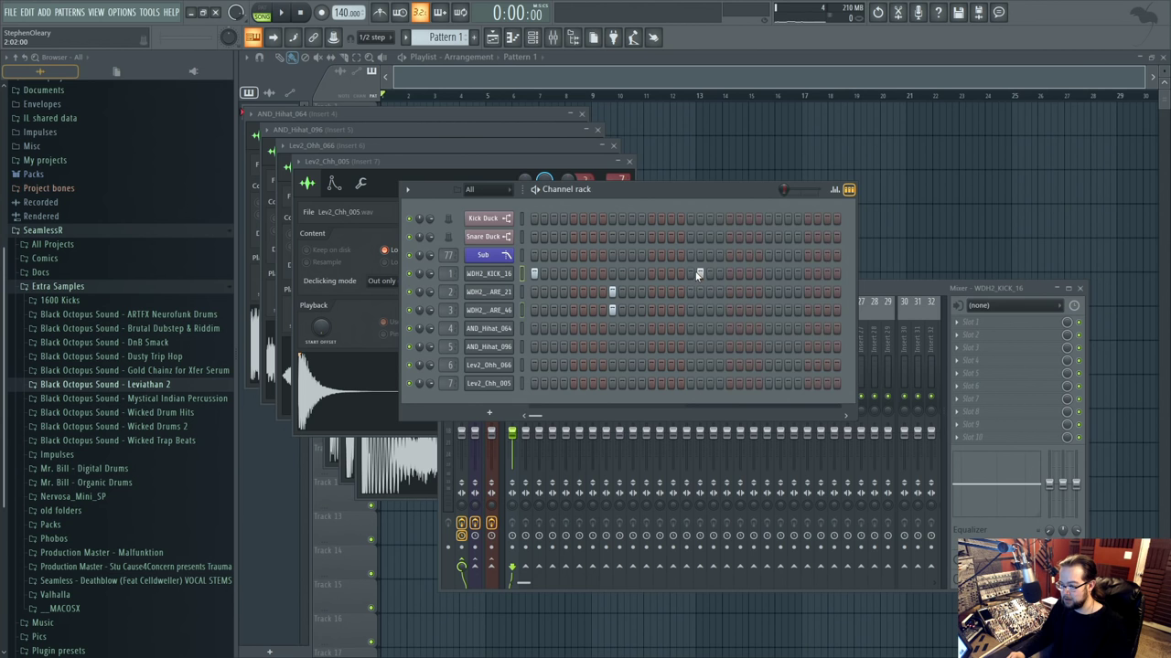
left_click(672, 275)
key("space")
key("space")
left_click(261, 13)
key("space")
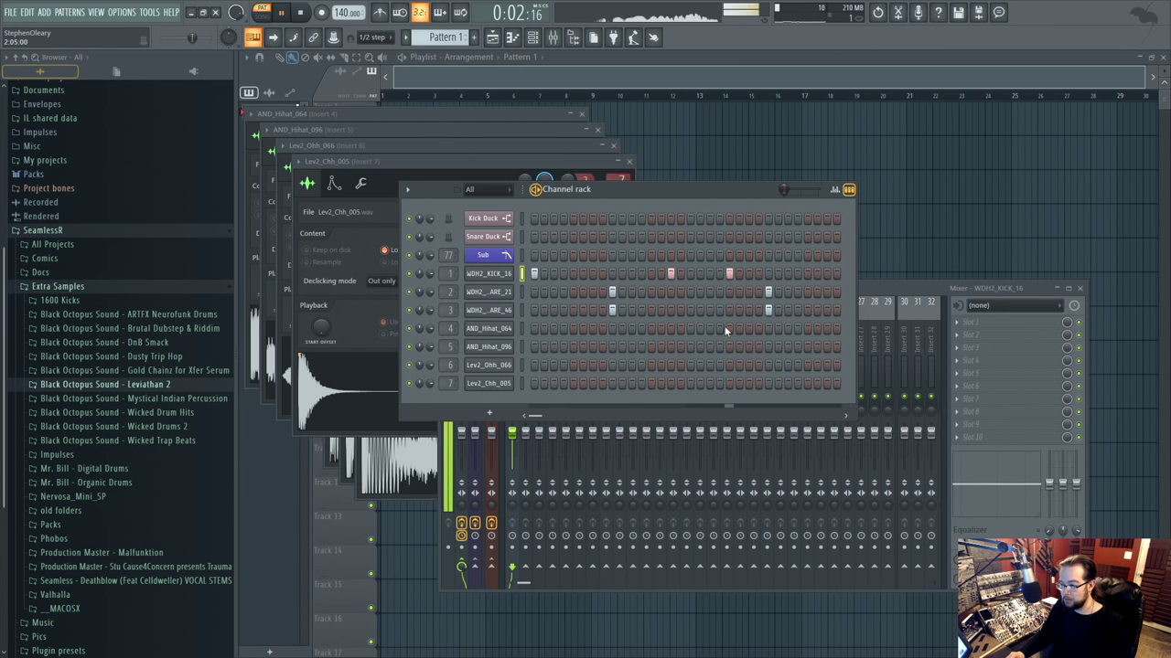
left_click(728, 274)
left_click(807, 274)
left_click(807, 274)
left_click(787, 274)
key("space")
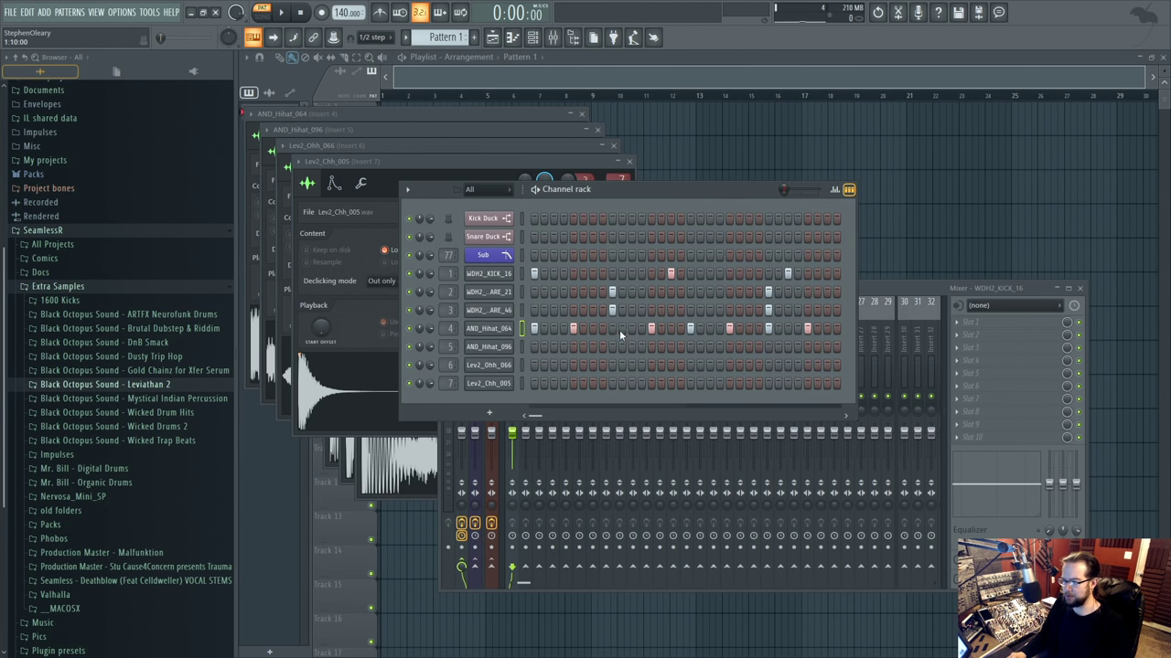
Program AND_Hihat_096 on steps 7, 15, 23, 31, Lev2_Ohh_066 on 1, 9, 17, 25 and Lev2_Chh_005 on 5, 13, 21, 29, and play the pattern.
left_click(593, 347)
left_click(671, 347)
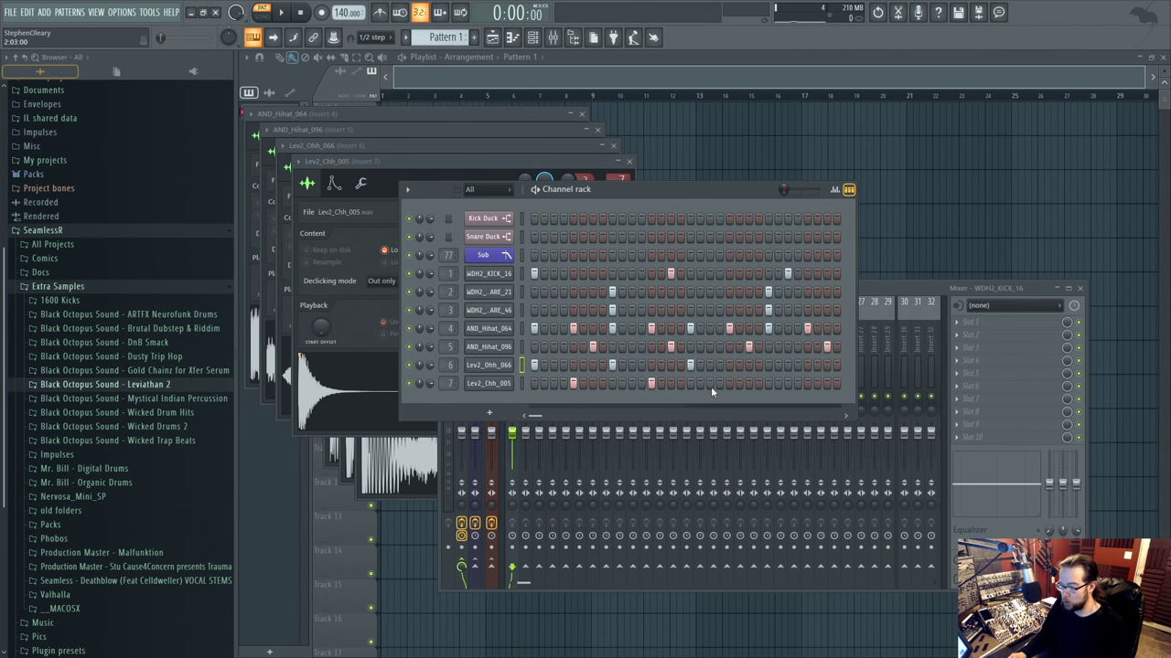
left_click(805, 384)
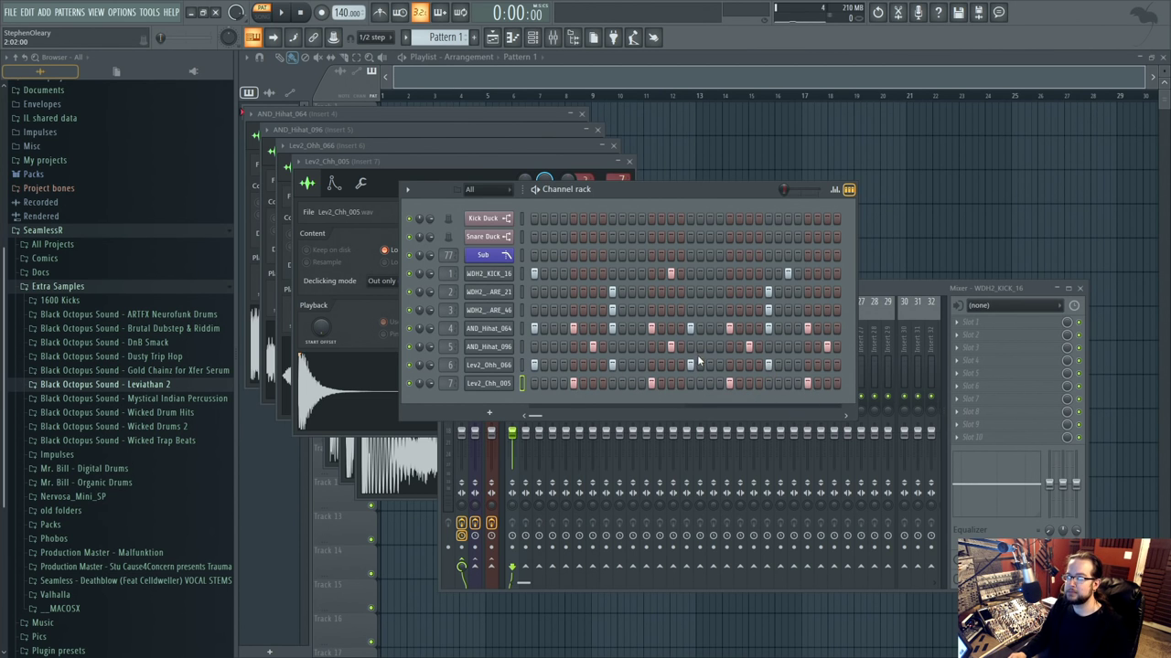
key("space")
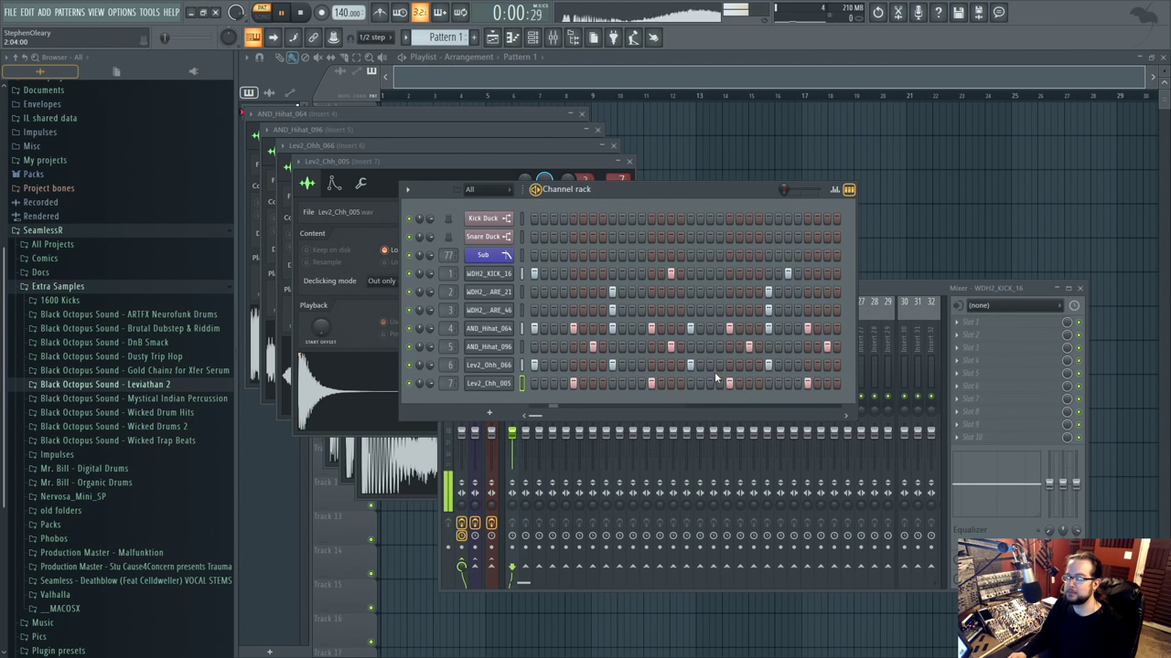
Select the four hi-hat mixer tracks, lower their volume faders together, and play the pattern again.
left_click(897, 289)
key("space")
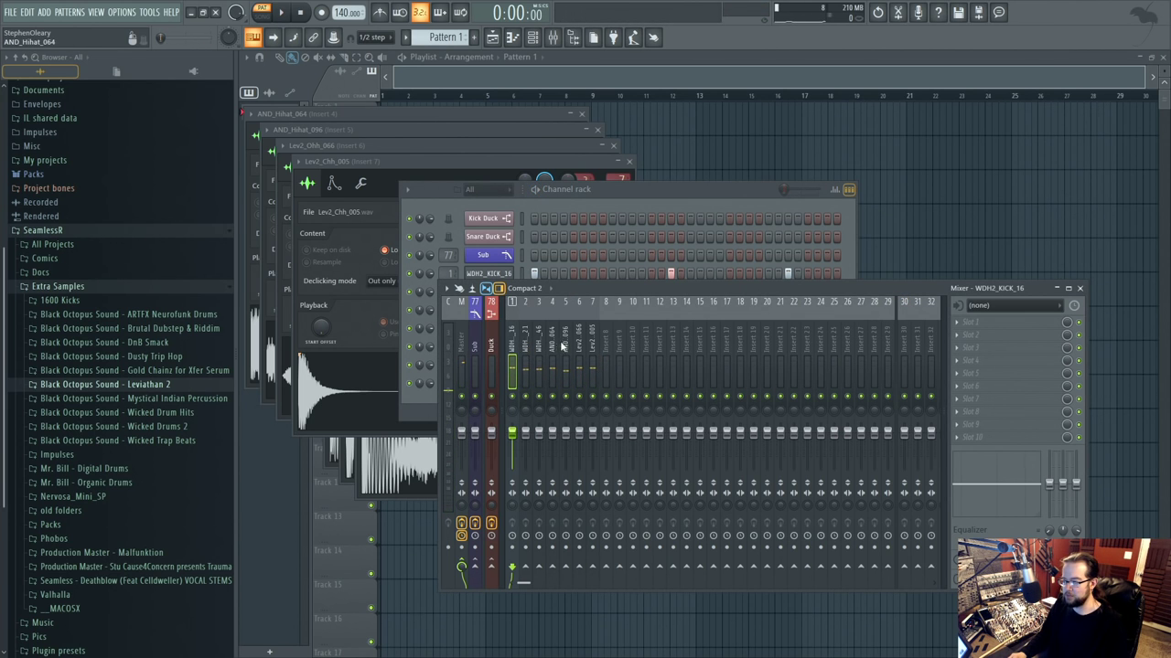
left_click_drag(552, 347, 591, 348)
left_click_drag(591, 432, 592, 455)
key("space")
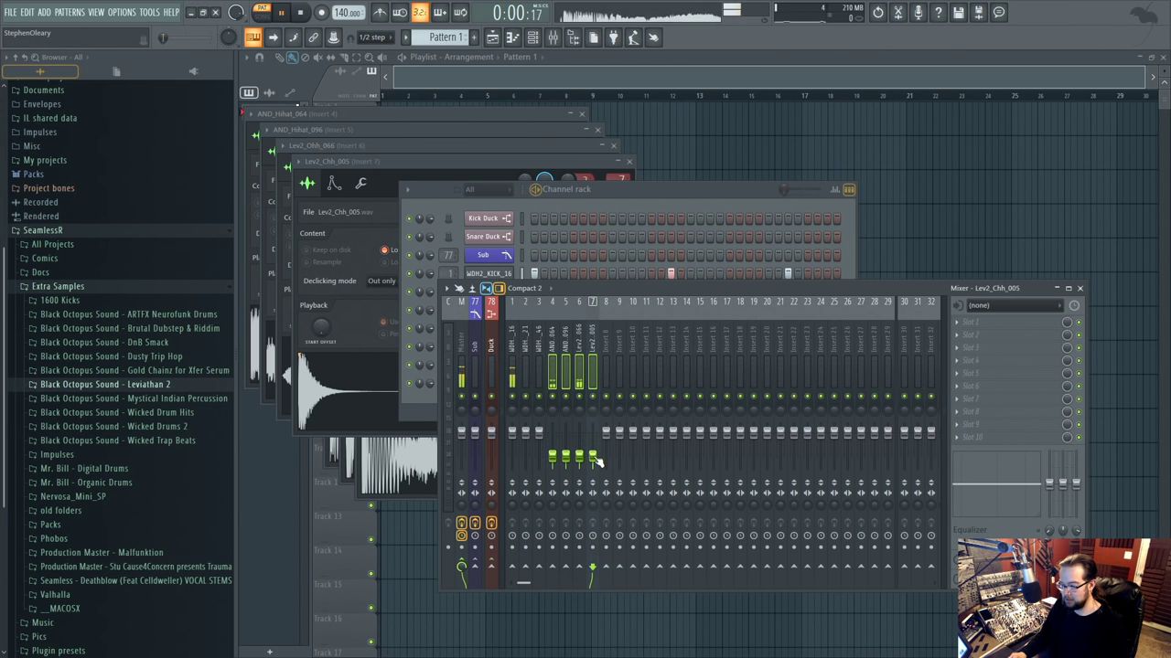
Solo each snare track in turn and add Fruity Parametric EQ 2 to the first effect slot of WDH2_SNARE_21.
right_click(528, 398)
right_click(539, 398)
right_click(526, 398)
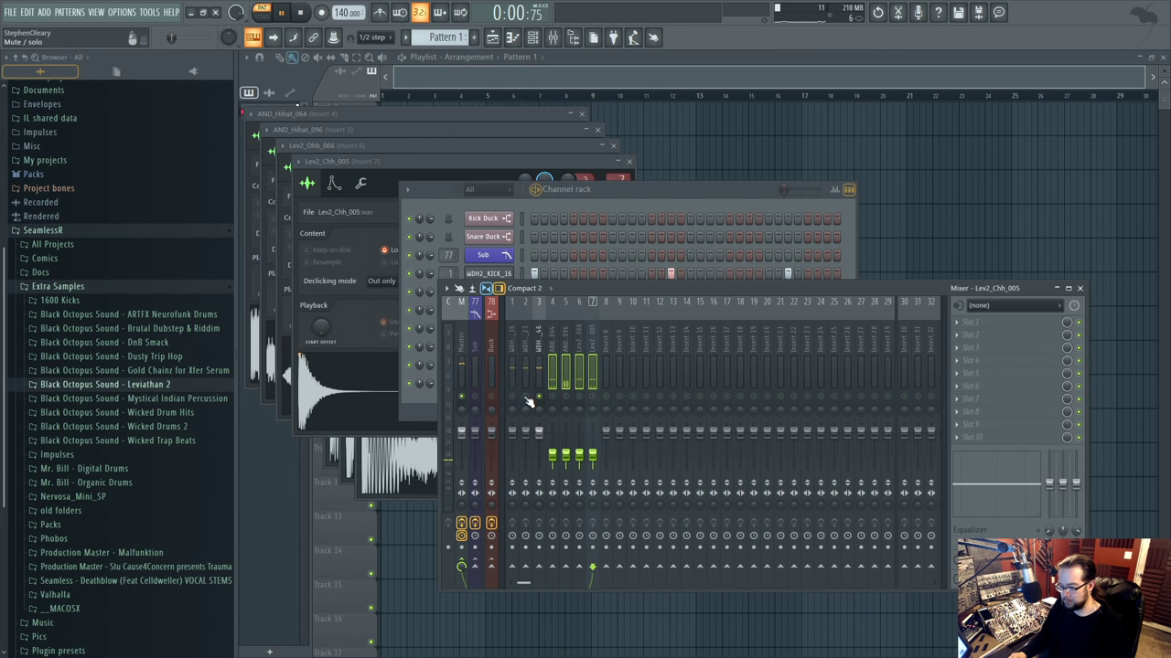
left_click(525, 334)
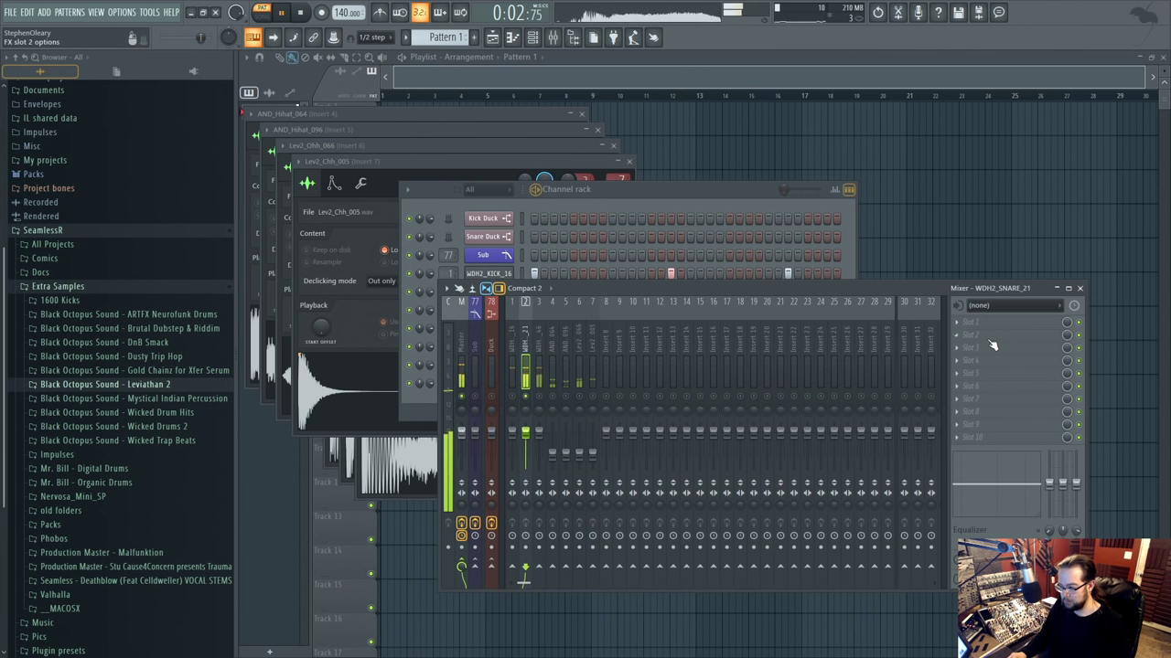
left_click(993, 322)
left_click(795, 460)
Set band 1 of the WDH2_SNARE_21 EQ to high pass, raise its cutoff to beside band 4, and adjust its bandwidth.
right_click(302, 213)
mouse_move(309, 244)
left_click(378, 279)
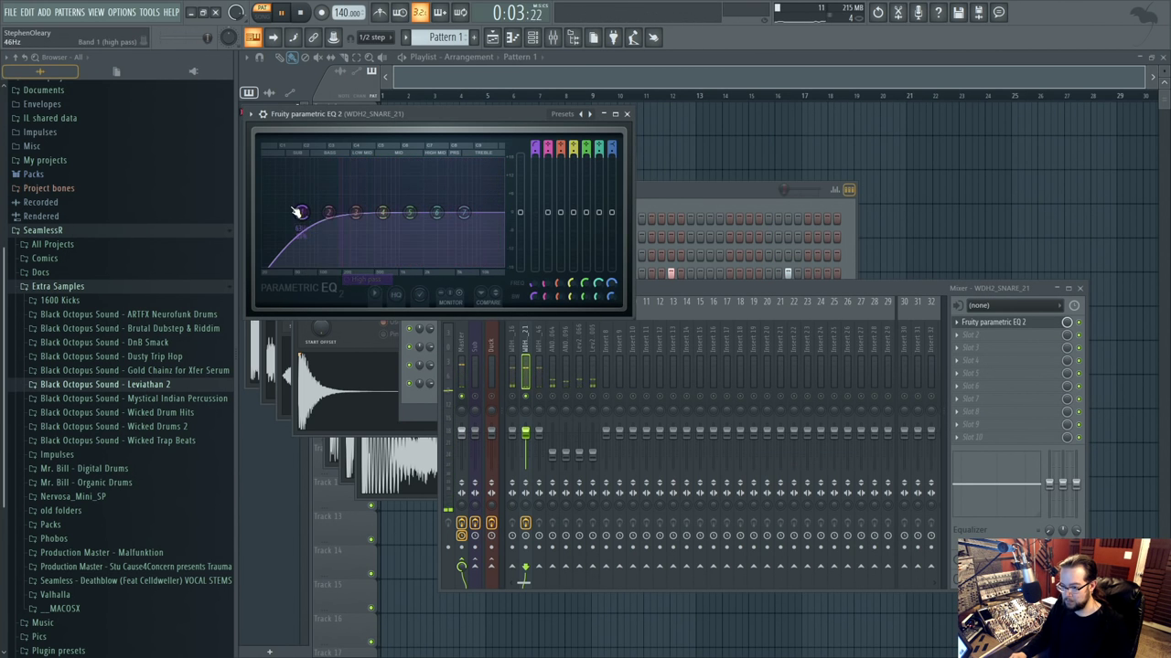
left_click_drag(302, 213, 387, 213)
scroll(388, 215, "up", 2)
left_click(674, 286)
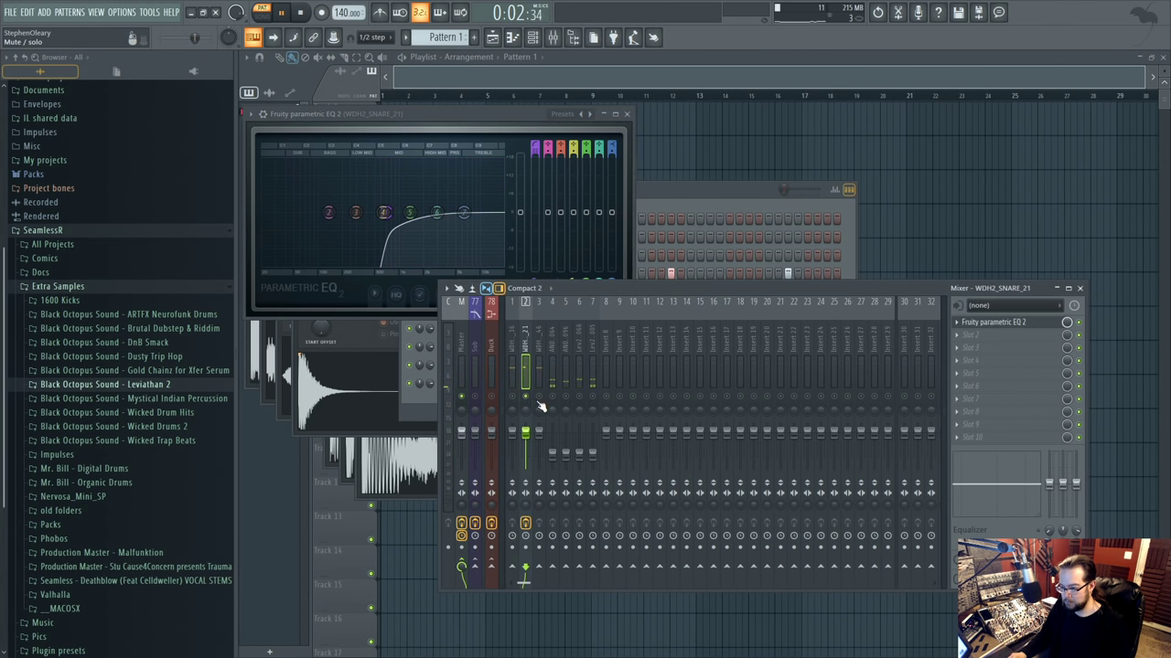
Add Fruity Parametric EQ 2 to WDH2_SNARE_46, set band 7 to low pass with its cutoff near band 5, and adjust the track volume.
left_click(538, 334)
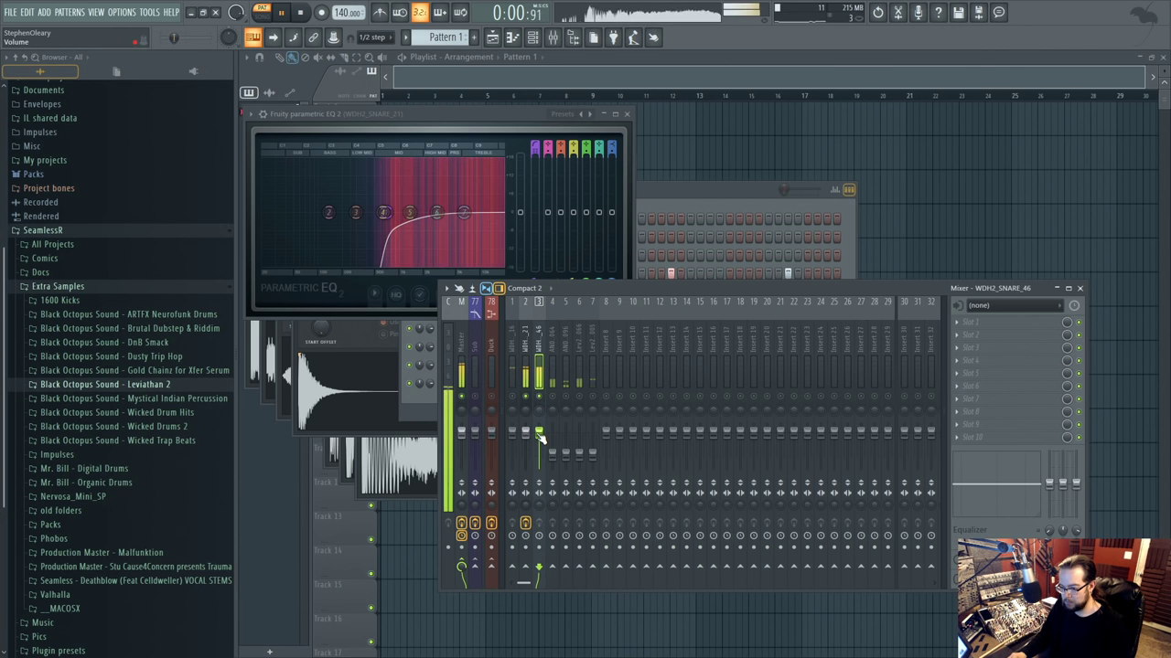
left_click(957, 323)
mouse_move(970, 335)
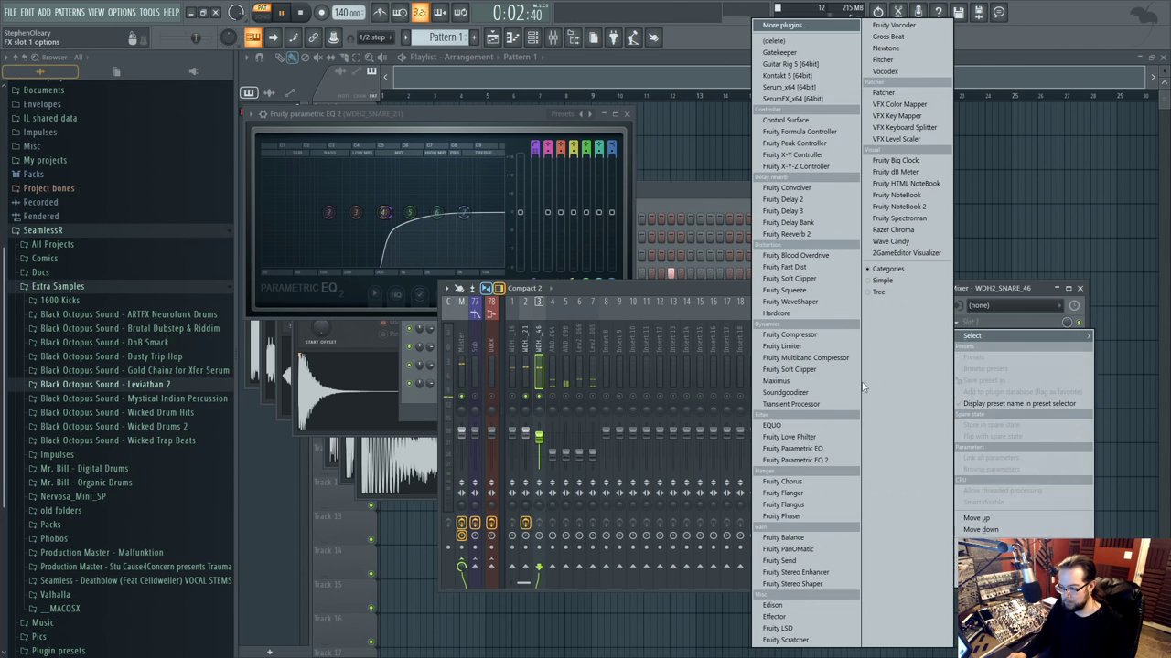
left_click(808, 462)
right_click(464, 214)
left_click(526, 247)
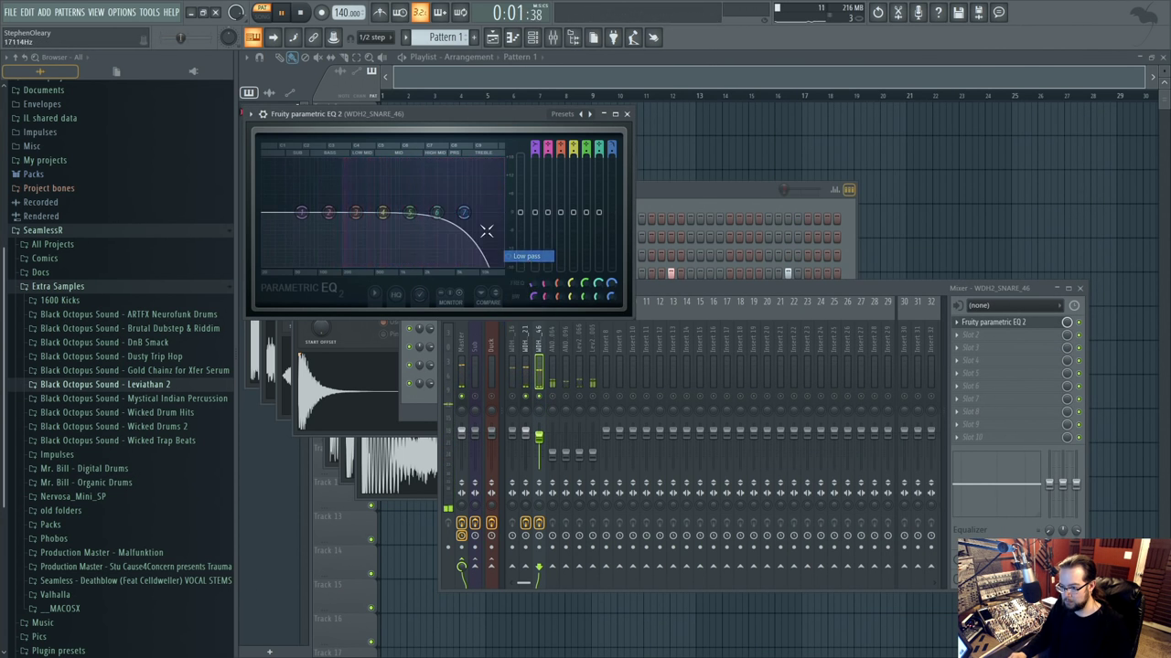
left_click_drag(467, 214, 407, 213)
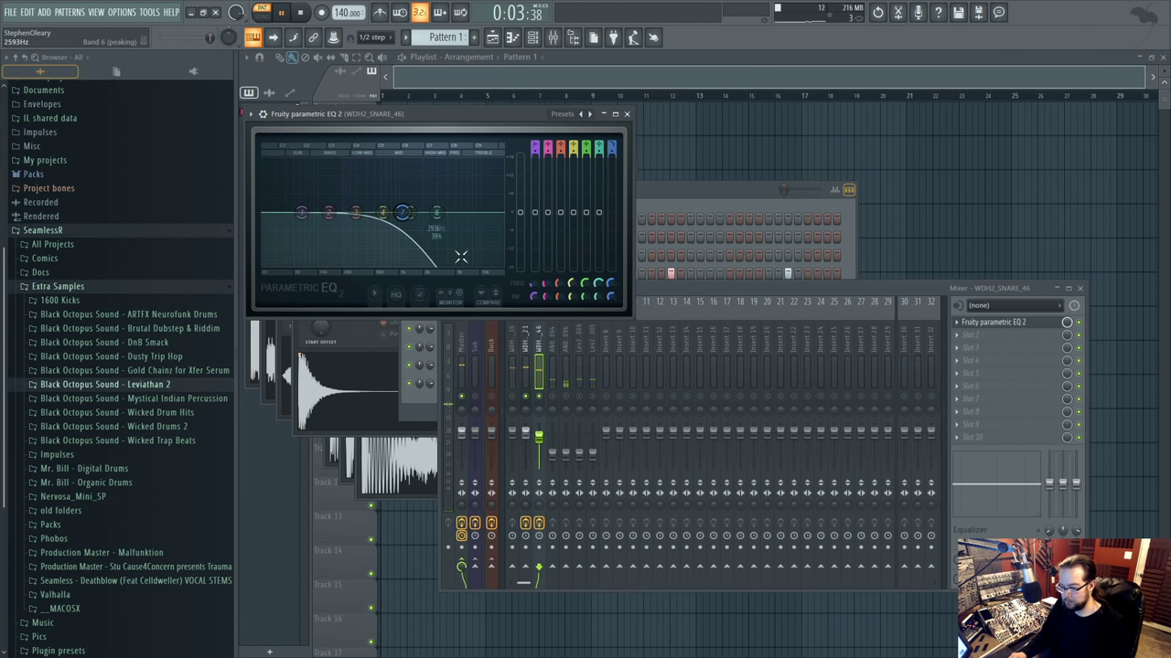
left_click(538, 435)
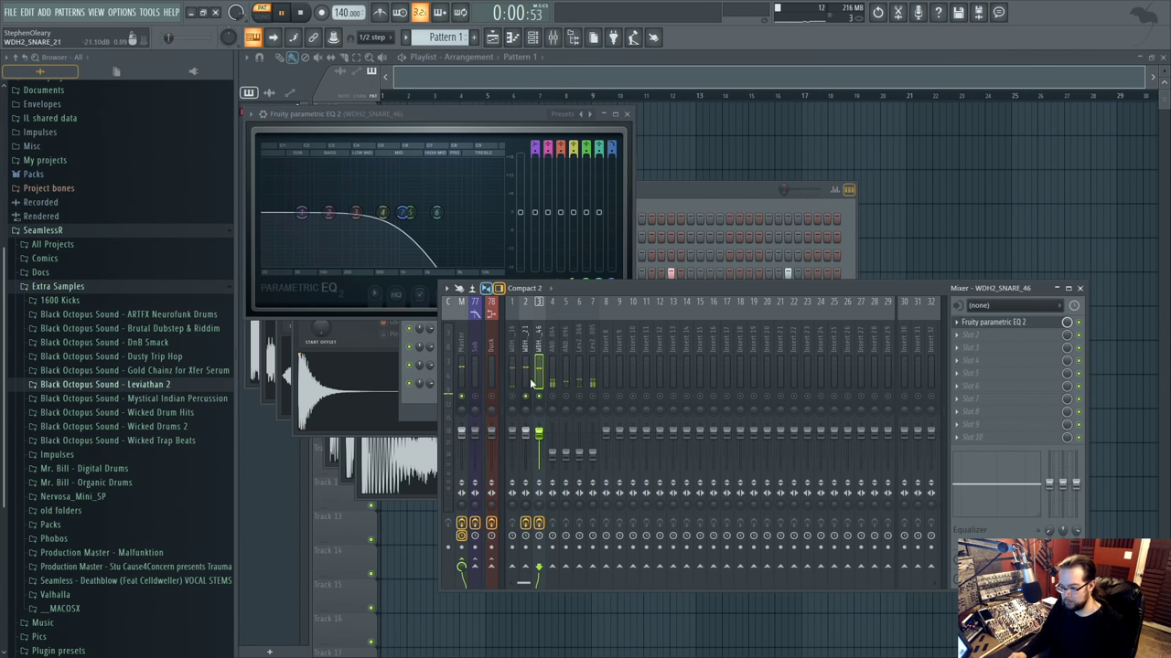
Compare the two snare EQs, raise the WDH2_SNARE_46 low-pass cutoff to just past band 6, and raise the WDH2_SNARE_21 volume slightly.
left_click(526, 337)
left_click(989, 325)
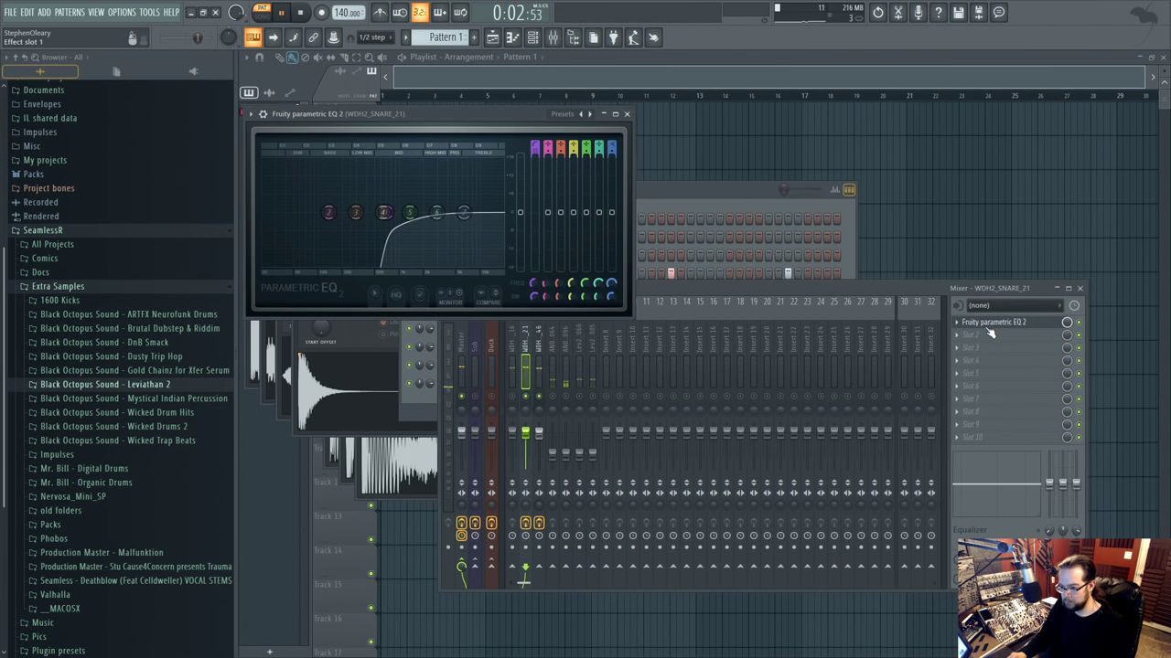
left_click(542, 394)
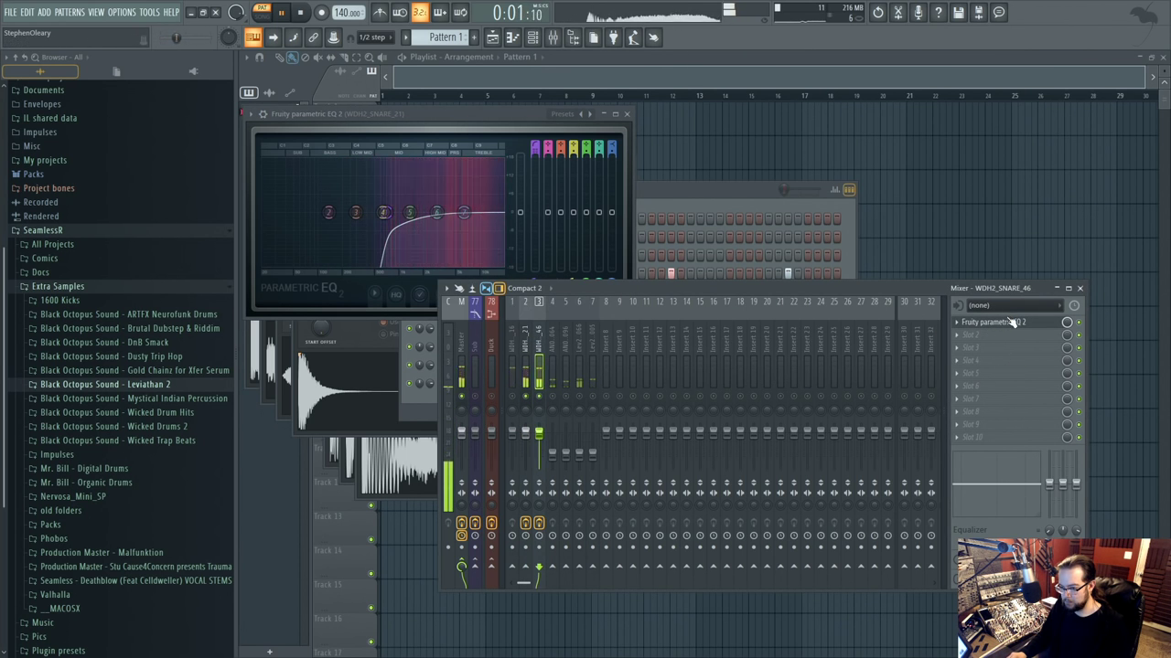
left_click(1005, 320)
left_click_drag(410, 230, 444, 212)
left_click(527, 433)
key("space")
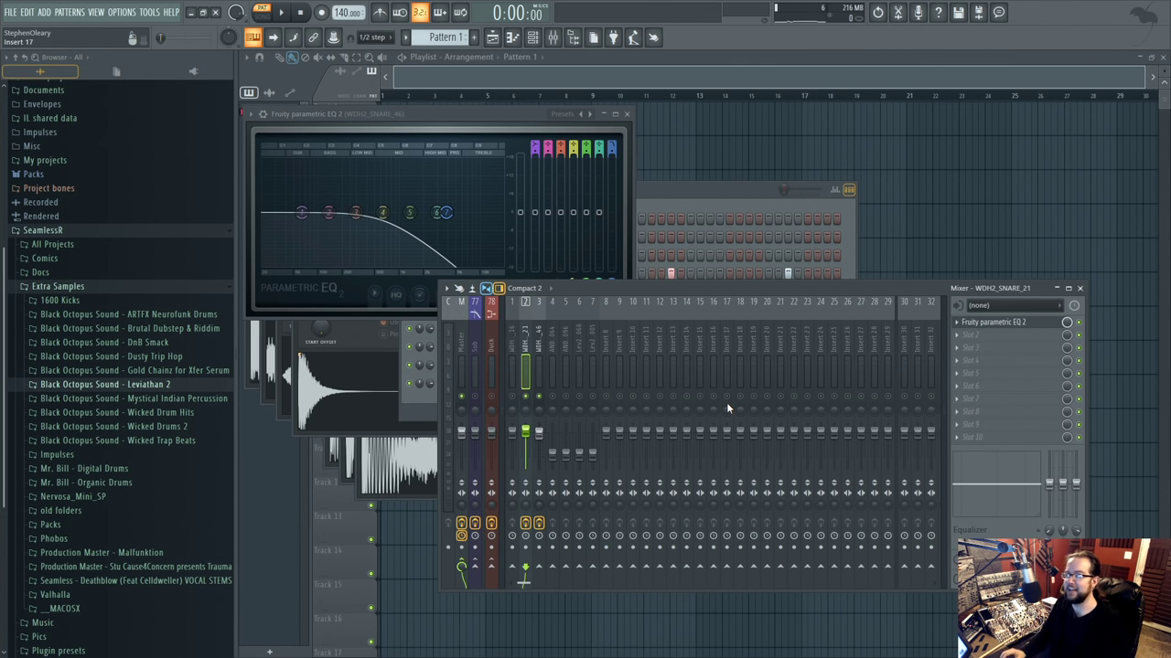
Play the mix with every track unmuted, and solo the AND_Hihat_096 mixer track.
key("space")
key("space")
left_click(514, 397)
right_click(552, 397)
right_click(552, 397)
key("space")
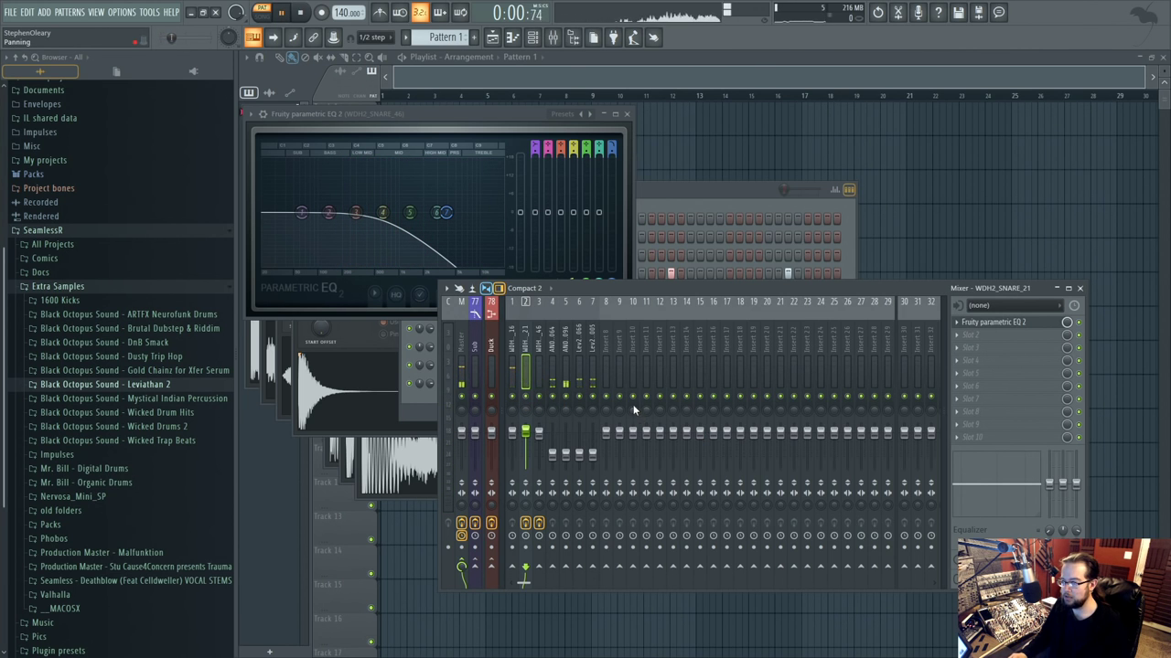
left_click(568, 403)
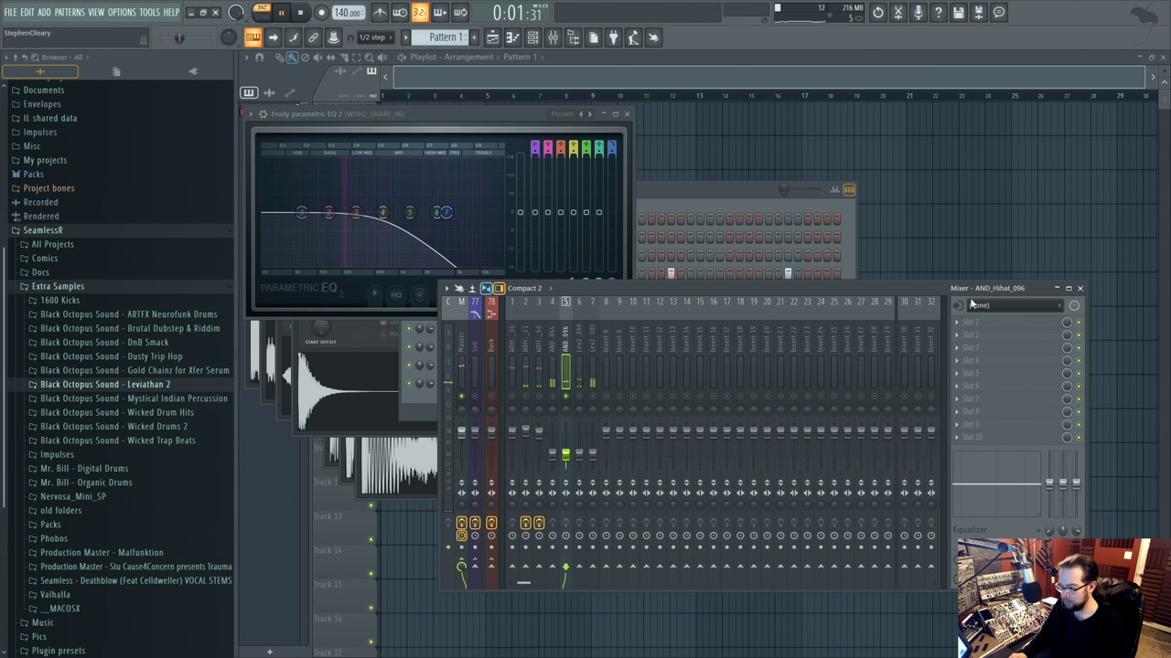
Add Fruity Parametric EQ 2 to AND_Hihat_096, boost the band 7 high shelf, and cut band 6.
left_click(971, 322)
left_click(817, 462)
left_click_drag(527, 275, 527, 258)
left_click_drag(501, 275, 498, 319)
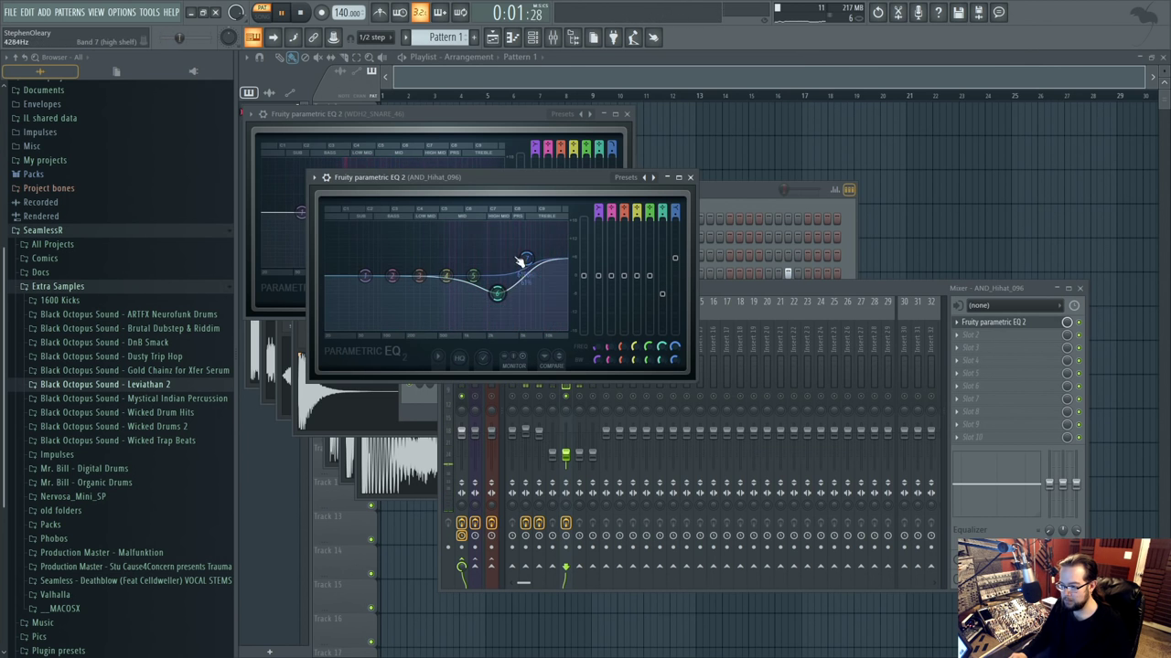
Set band 1 of the AND_Hihat_096 EQ to high pass and raise its cutoff to around band 4.
right_click(364, 276)
mouse_move(383, 308)
left_click(421, 343)
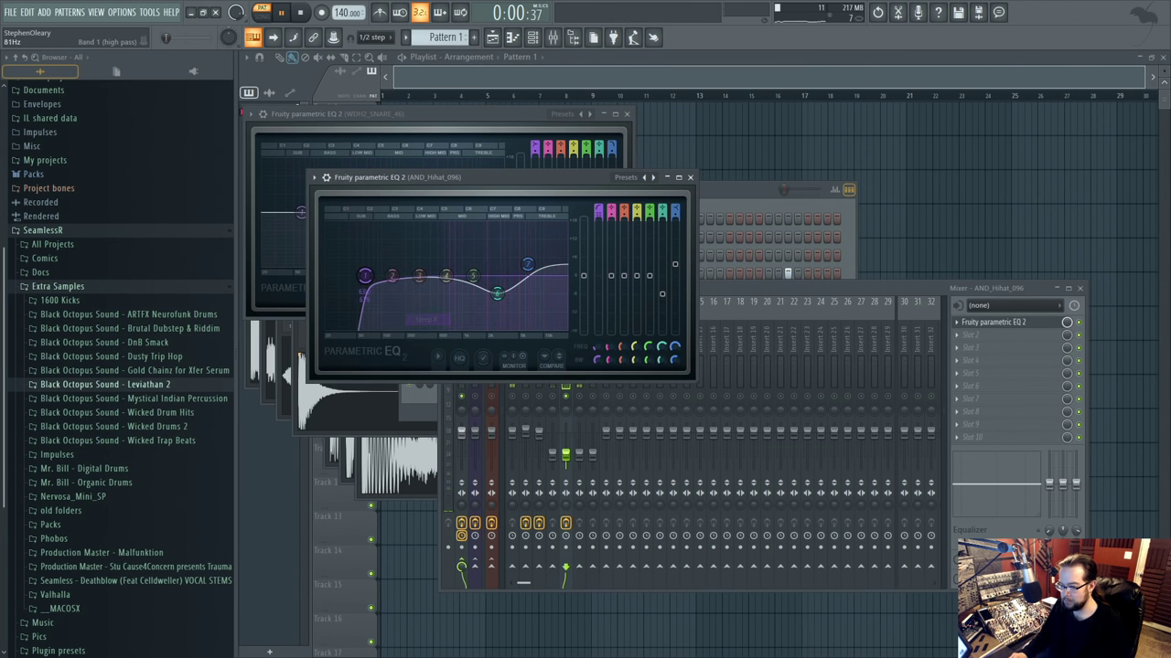
left_click_drag(364, 276, 443, 276)
Load Fruity Delay Bank in the second effect slot of AND_Hihat_096, and replace it with Fruity Delay 3.
left_click(974, 335)
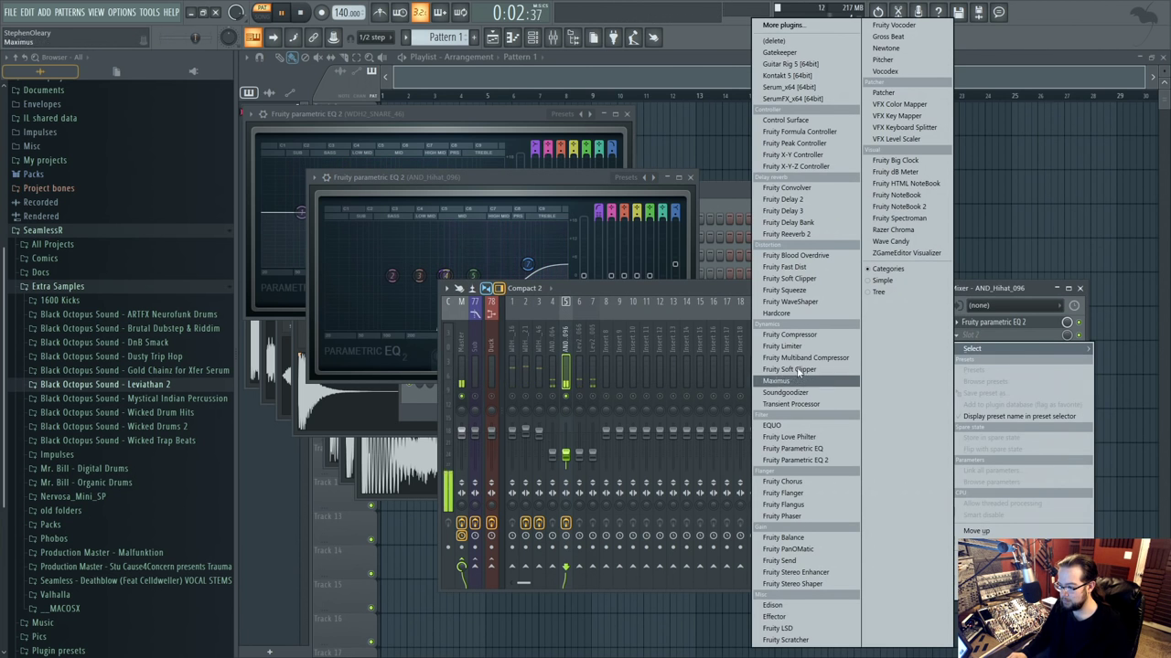
left_click(787, 222)
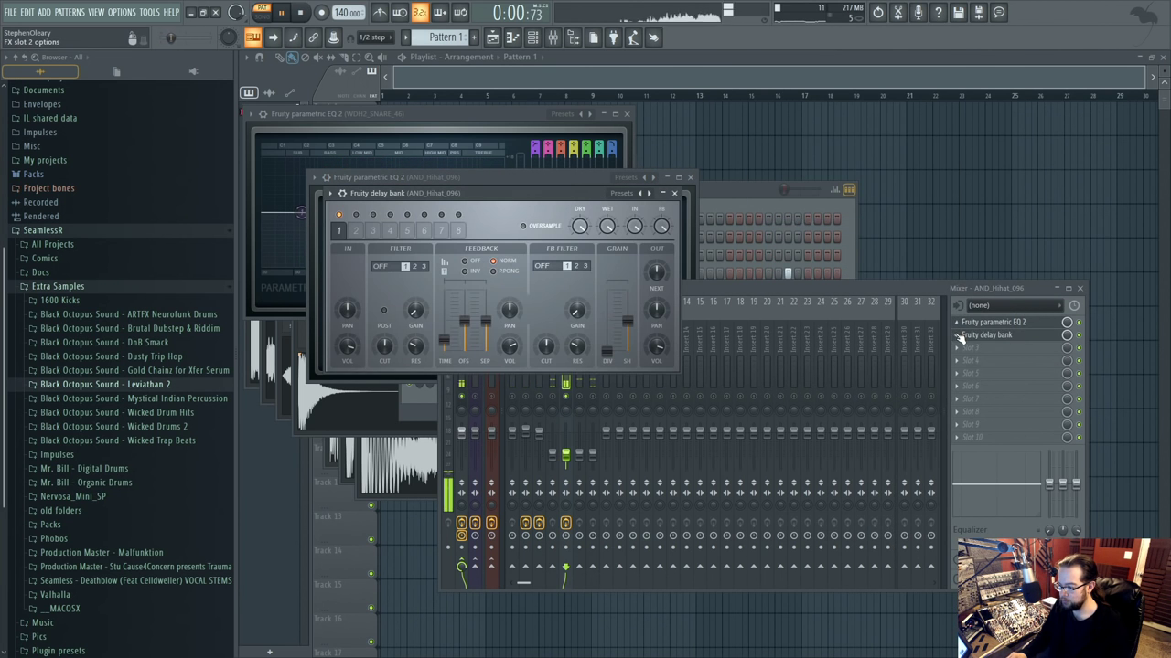
left_click(975, 335)
left_click(784, 210)
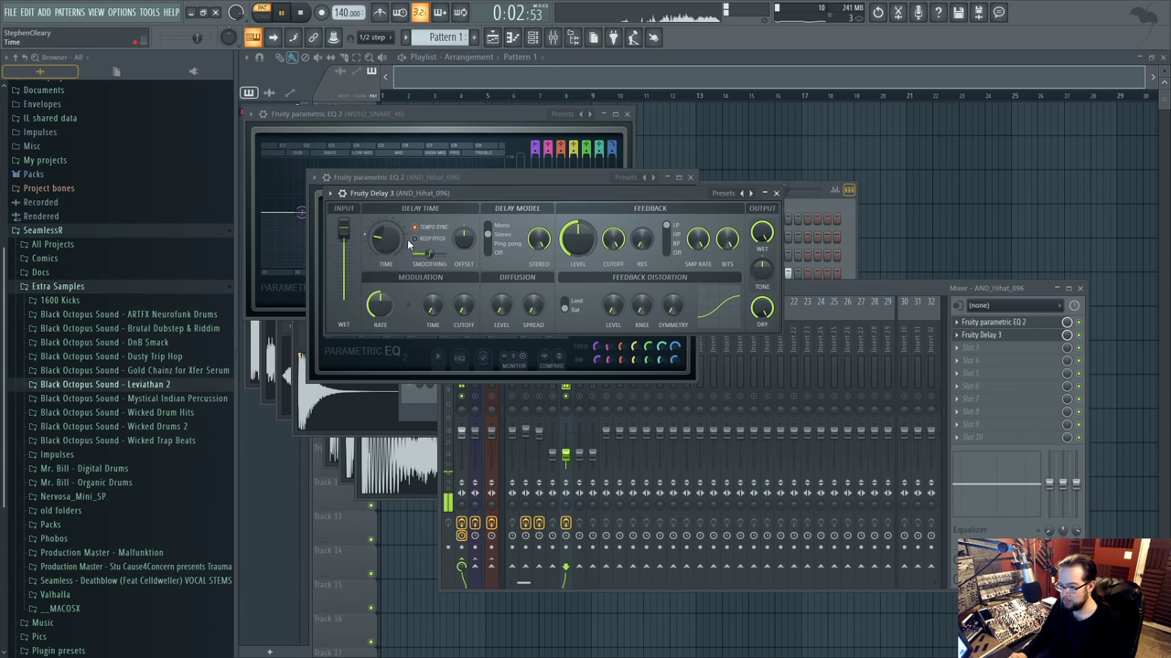
Turn off tempo sync in Fruity Delay 3, lower the offset, choose the Ping pong model, and raise the feedback level.
left_click(415, 228)
left_click_drag(464, 237, 464, 249)
left_click(487, 243)
left_click_drag(583, 241, 583, 220)
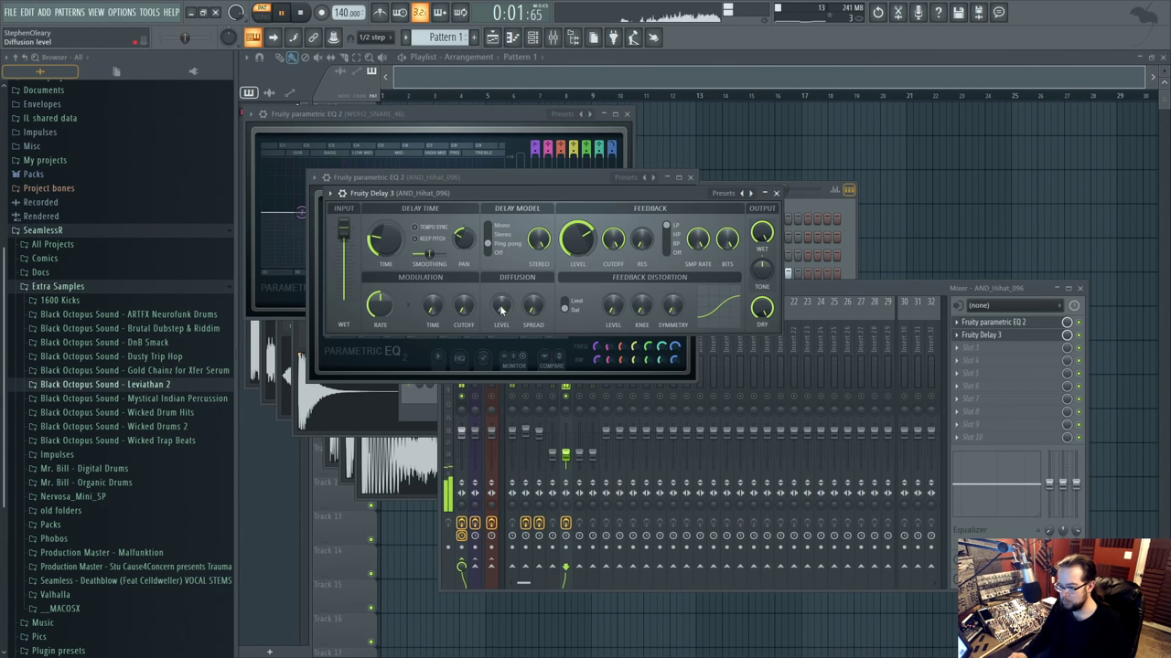
In Fruity Delay 3, raise the output tone, modulation time, diffusion level and spread, lower the modulation rate, and fine-tune the feedback level.
left_click_drag(760, 266, 761, 241)
left_click_drag(431, 307, 379, 334)
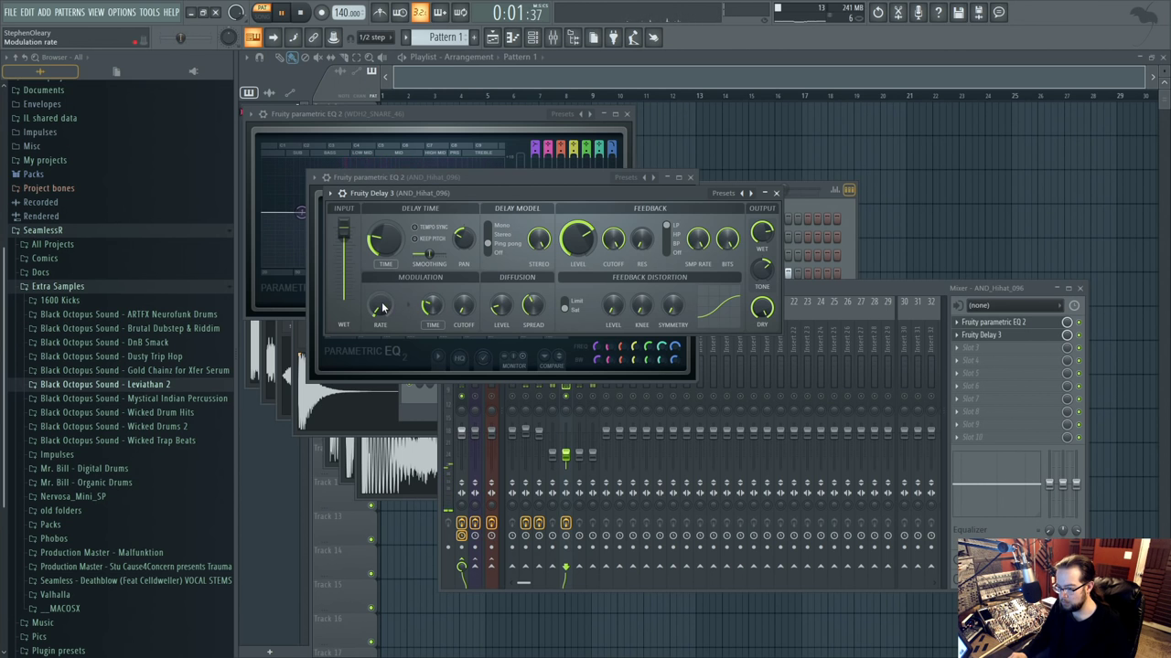
left_click_drag(436, 312, 436, 322)
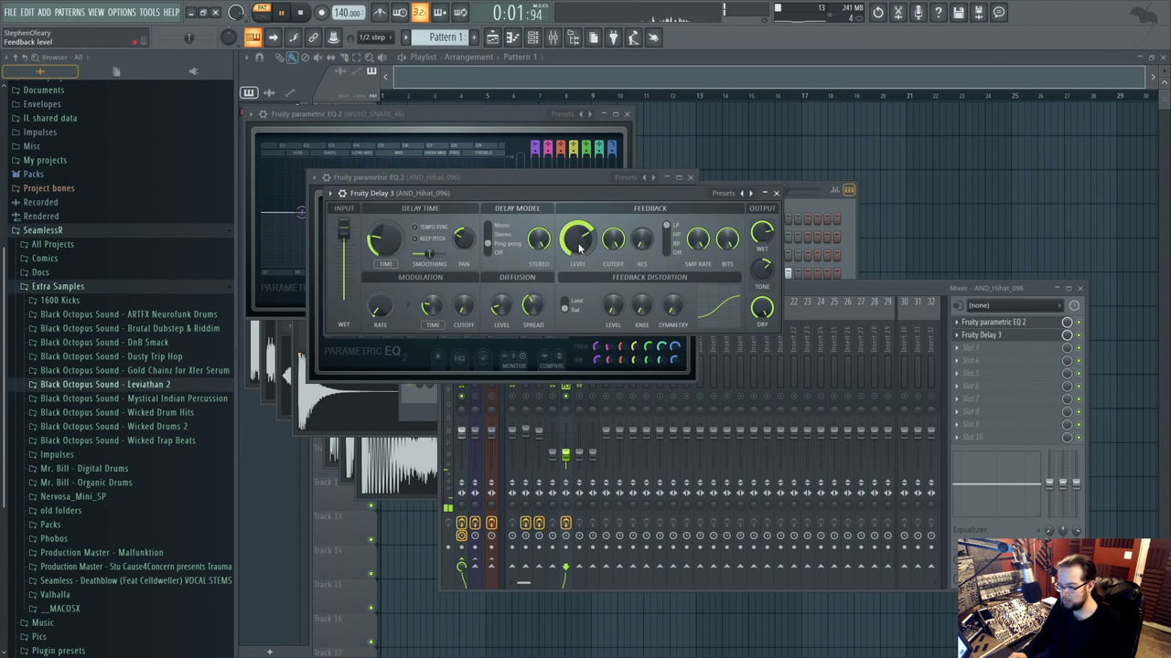
left_click_drag(590, 242, 590, 240)
left_click(812, 284)
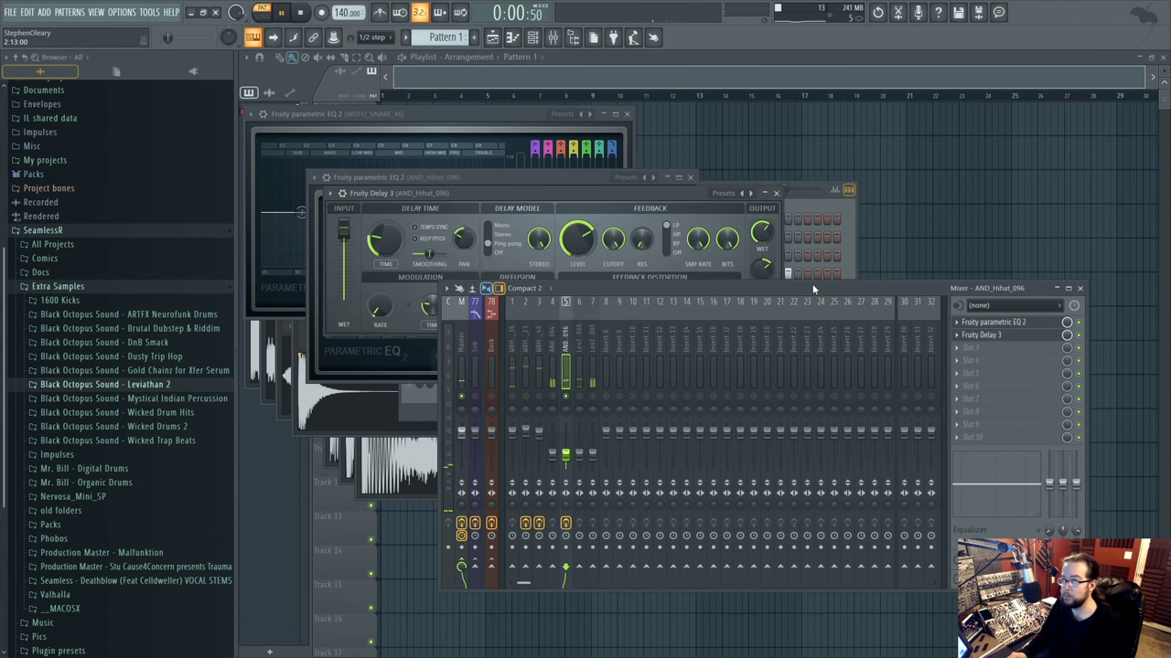
Select the four hi-hat mixer tracks, 4 to 7, and route them to Insert 8 only.
left_click(583, 403)
left_click(578, 338)
left_click(552, 365)
key("space")
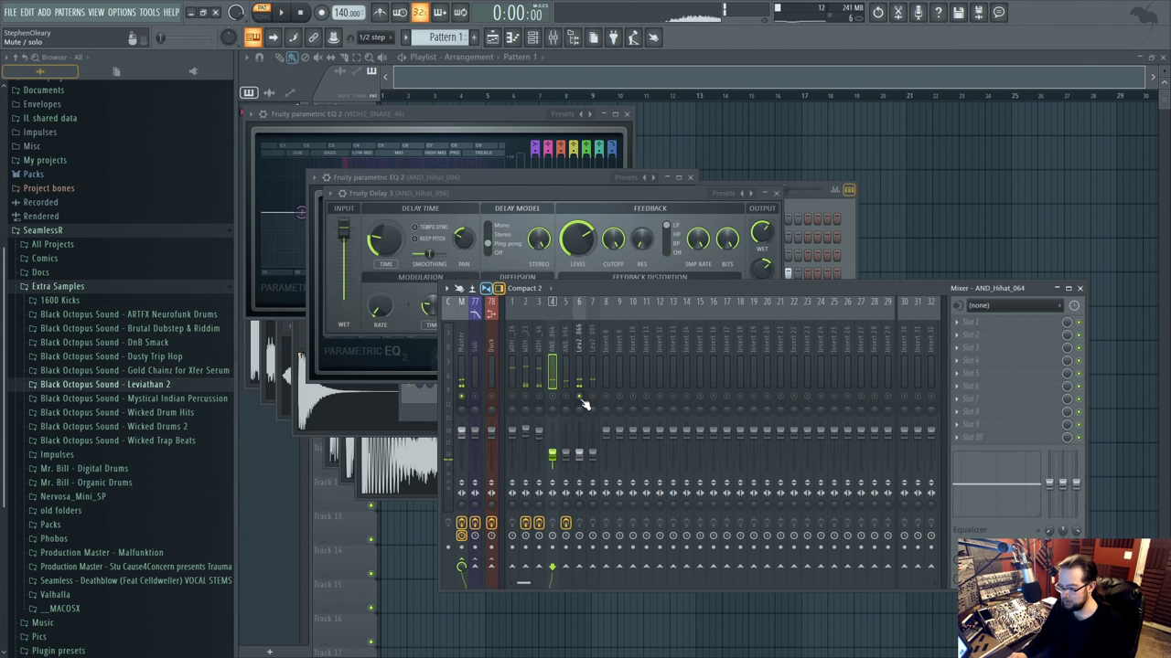
key("space")
key("space")
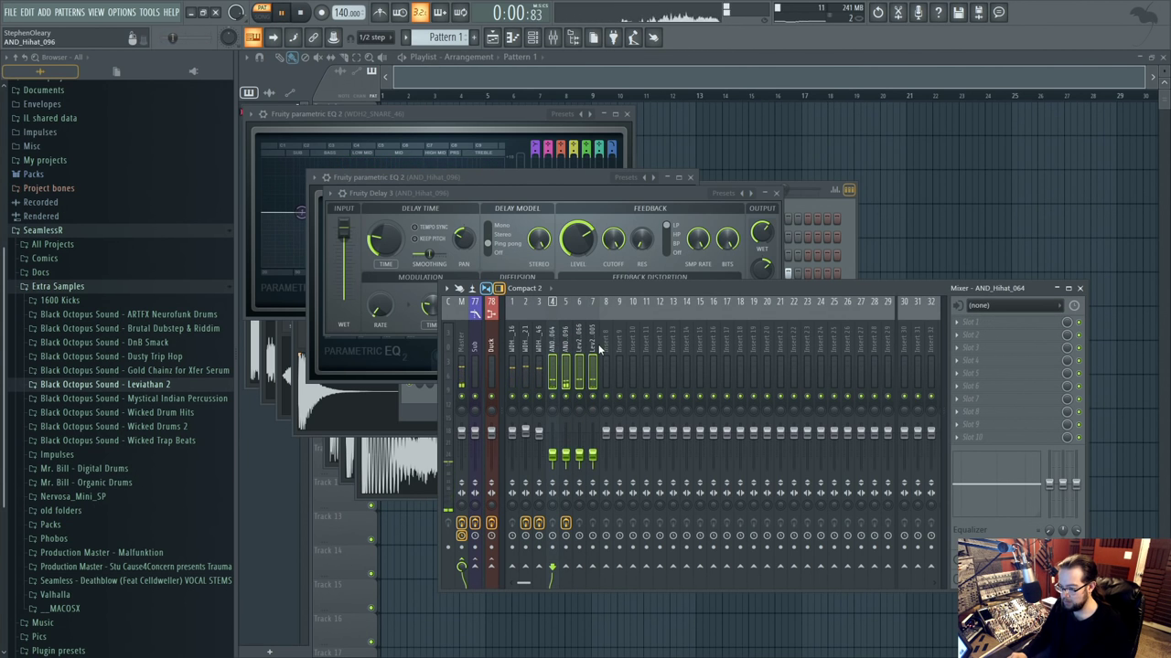
right_click(608, 567)
left_click(623, 584)
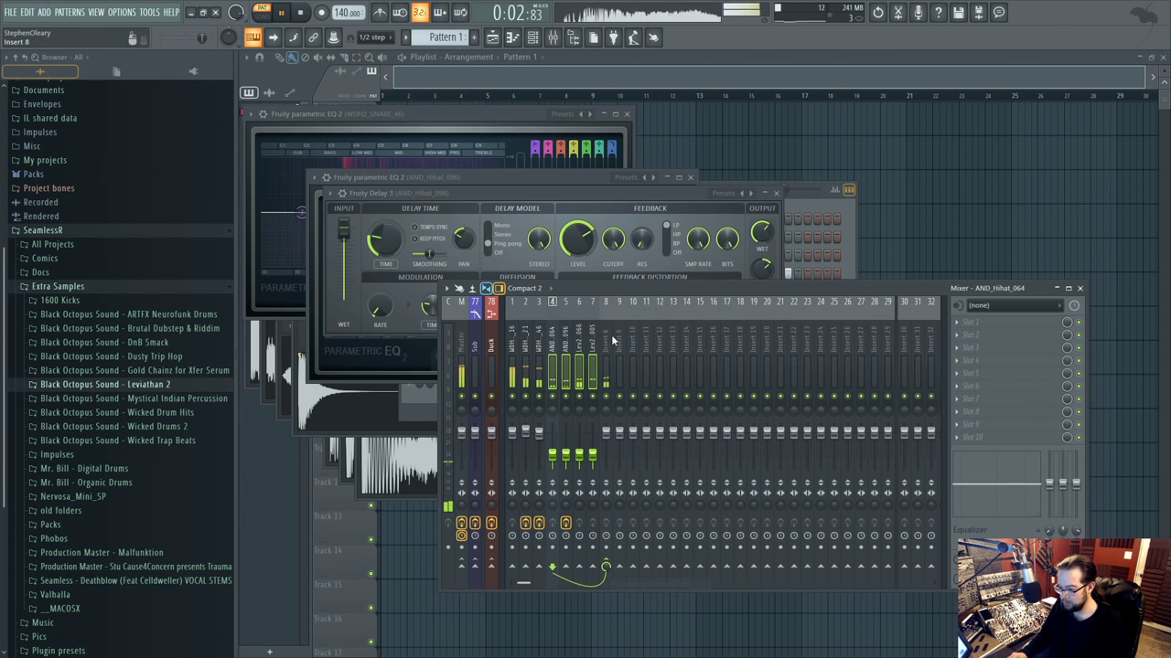
Route the four hi-hat mixer tracks to Insert 9 as well, and select Insert 9.
left_click(607, 343)
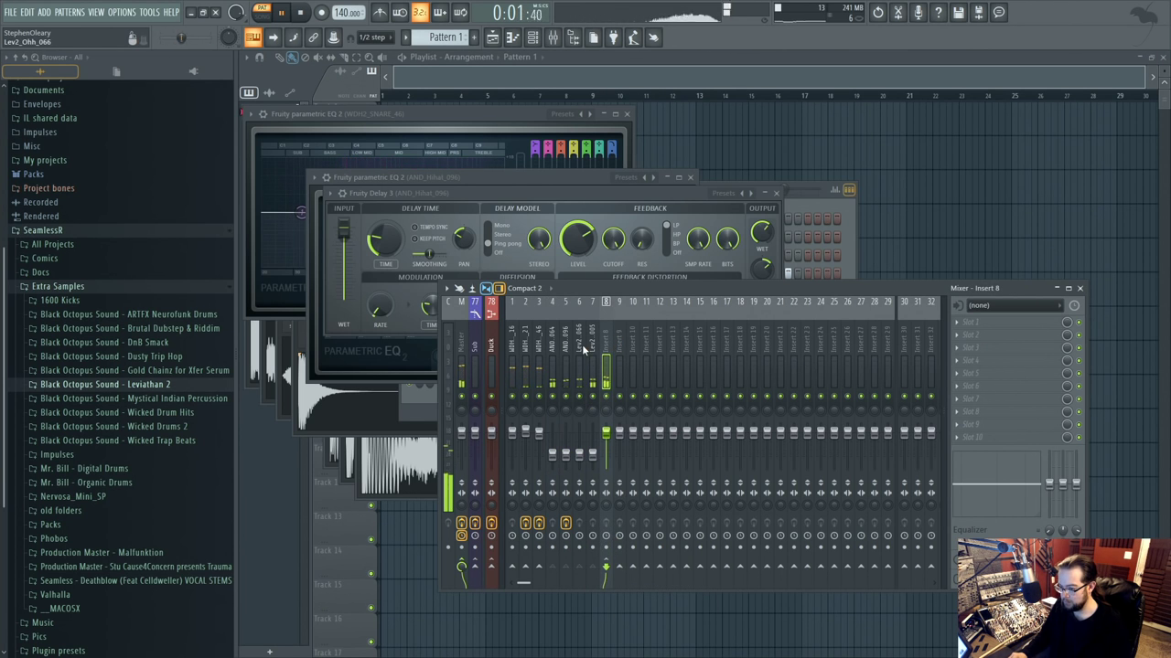
left_click(553, 348)
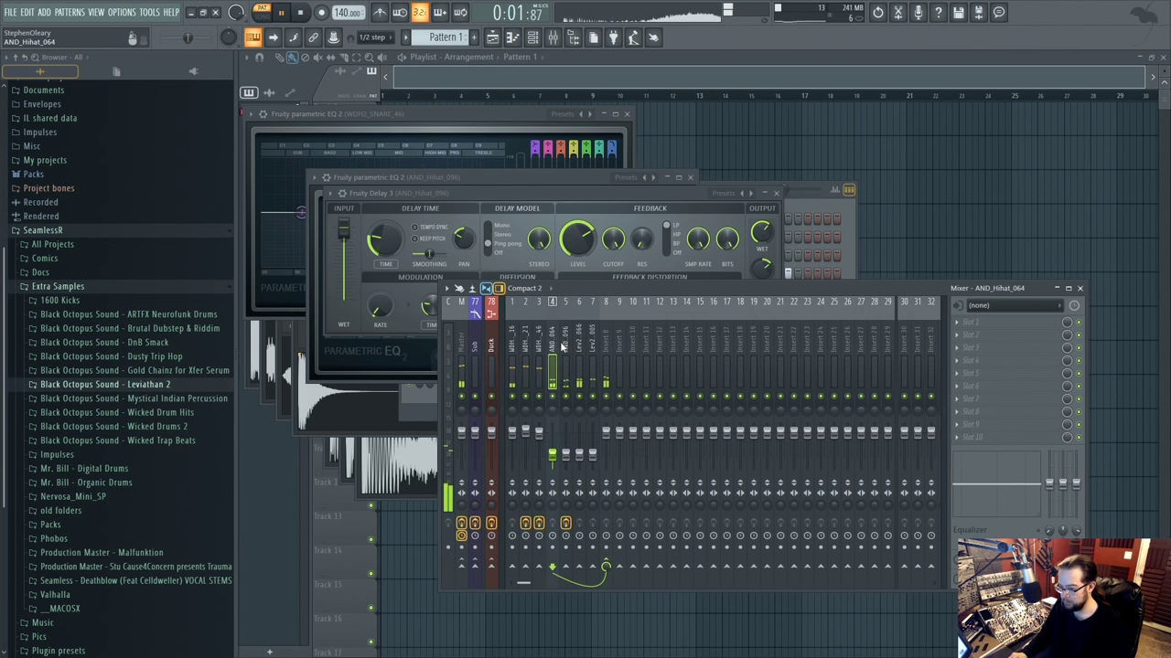
right_click(619, 568)
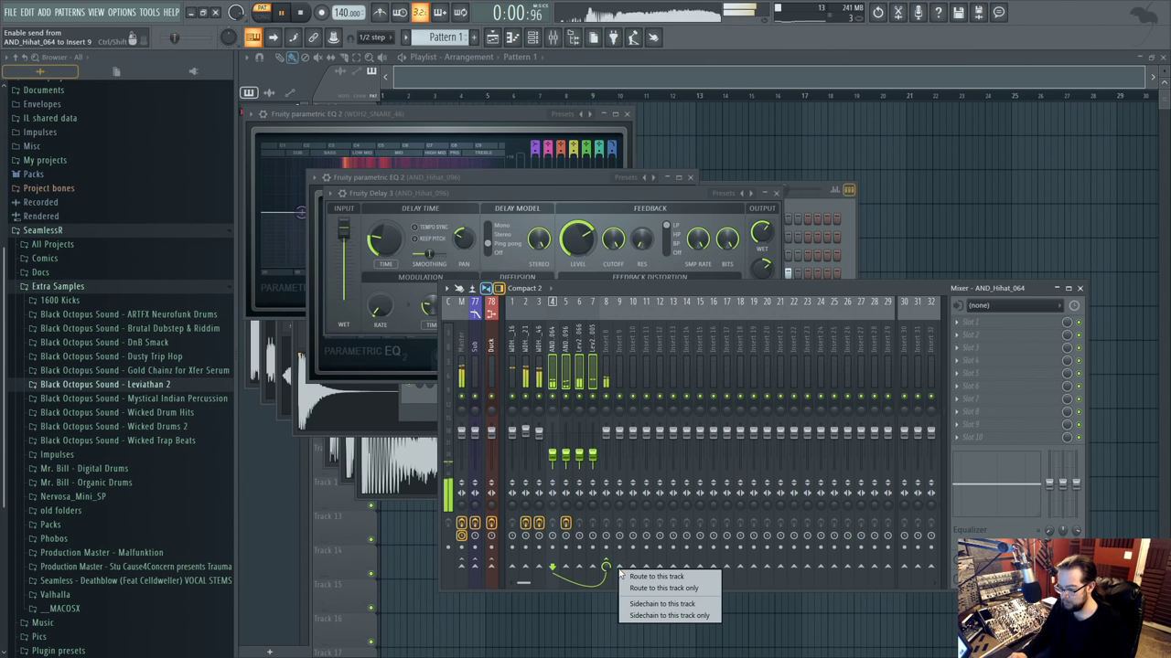
left_click(616, 356)
Load Fruity Convolver in the first slot of Insert 9, turn its dry level down, and mute the kick, snare and Insert 8 tracks.
left_click(980, 322)
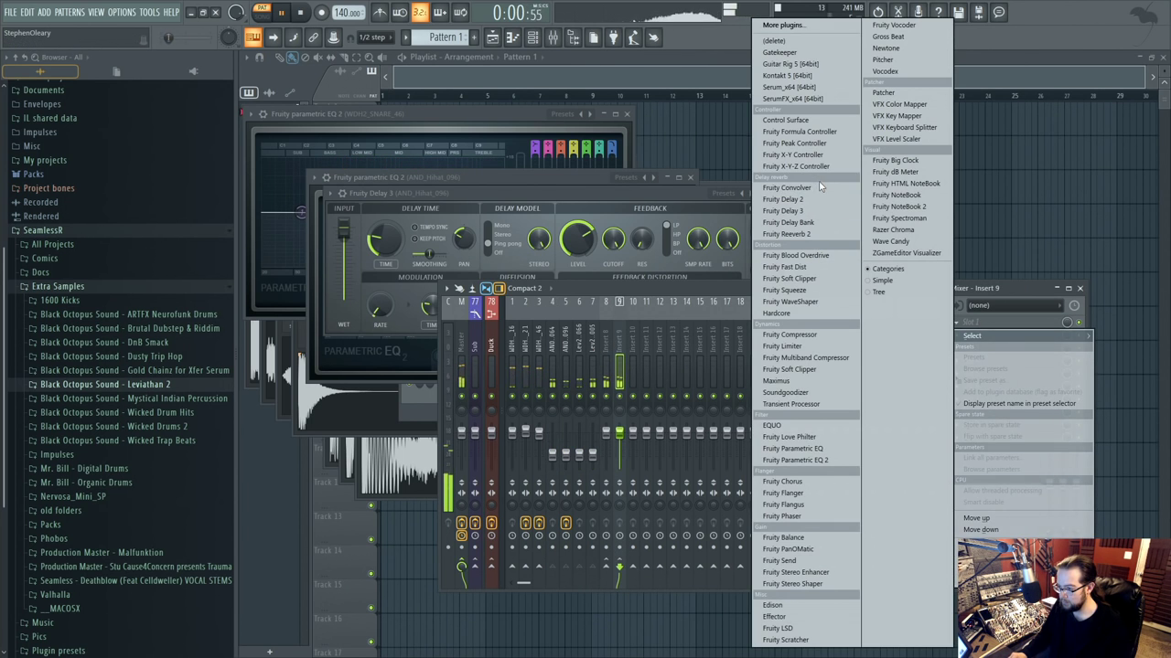
left_click(786, 188)
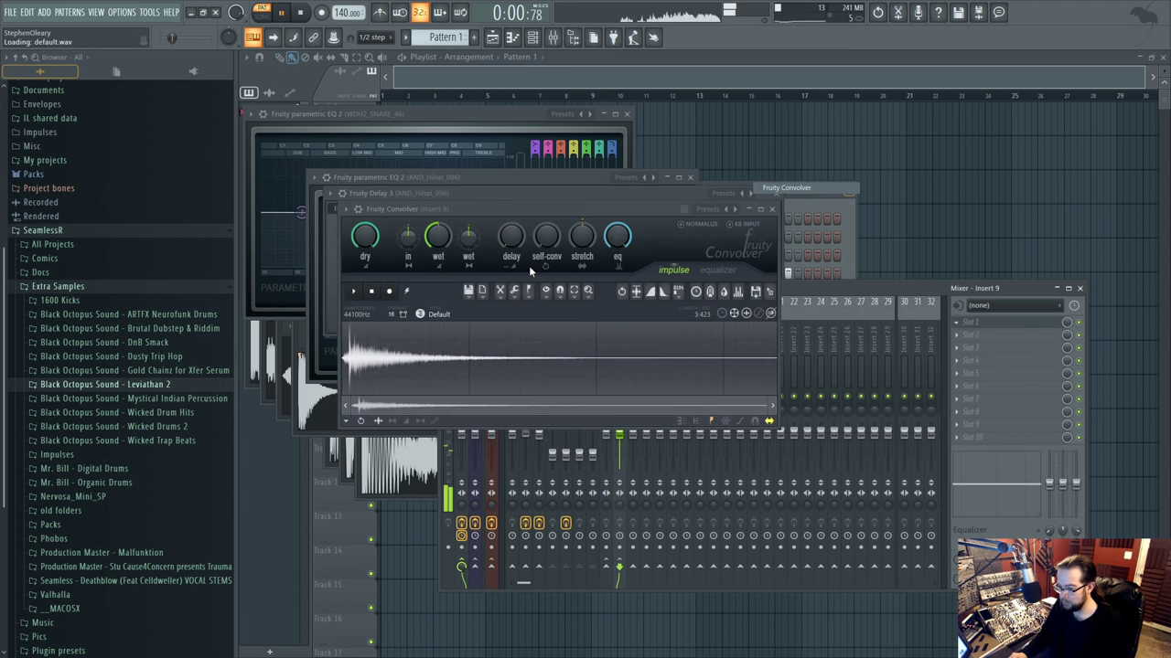
left_click(815, 291)
left_click(516, 398)
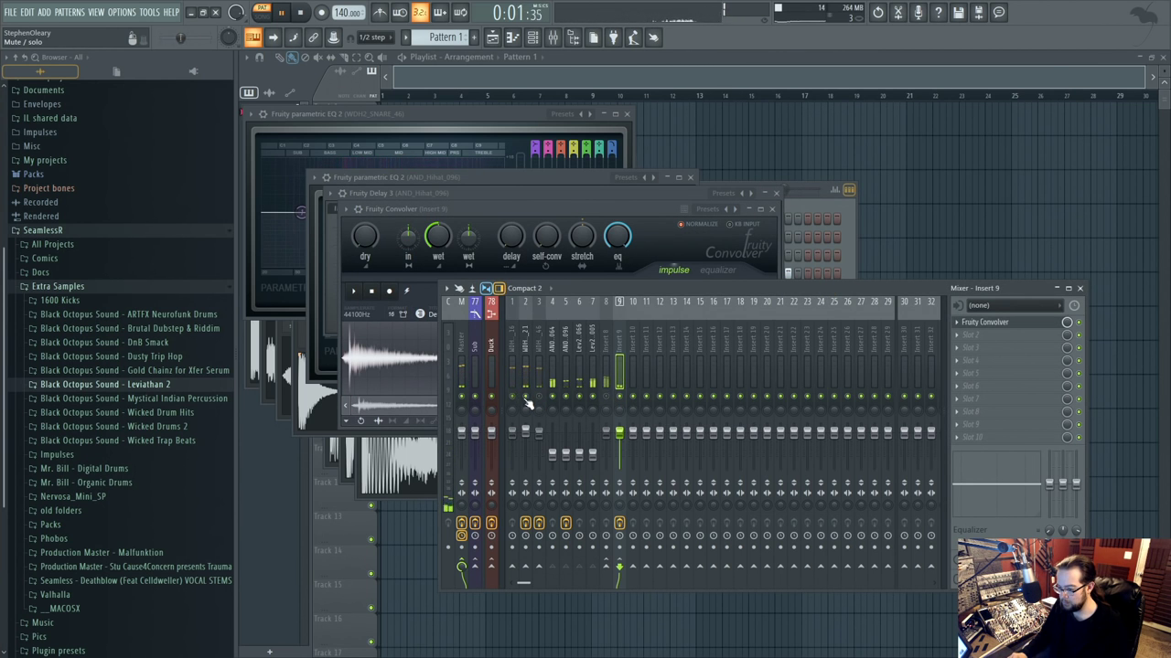
Stop playback and audition Fruity Convolver impulses in the Exteriors, FX and Small Rooms folders.
left_click(1000, 325)
left_click(421, 313)
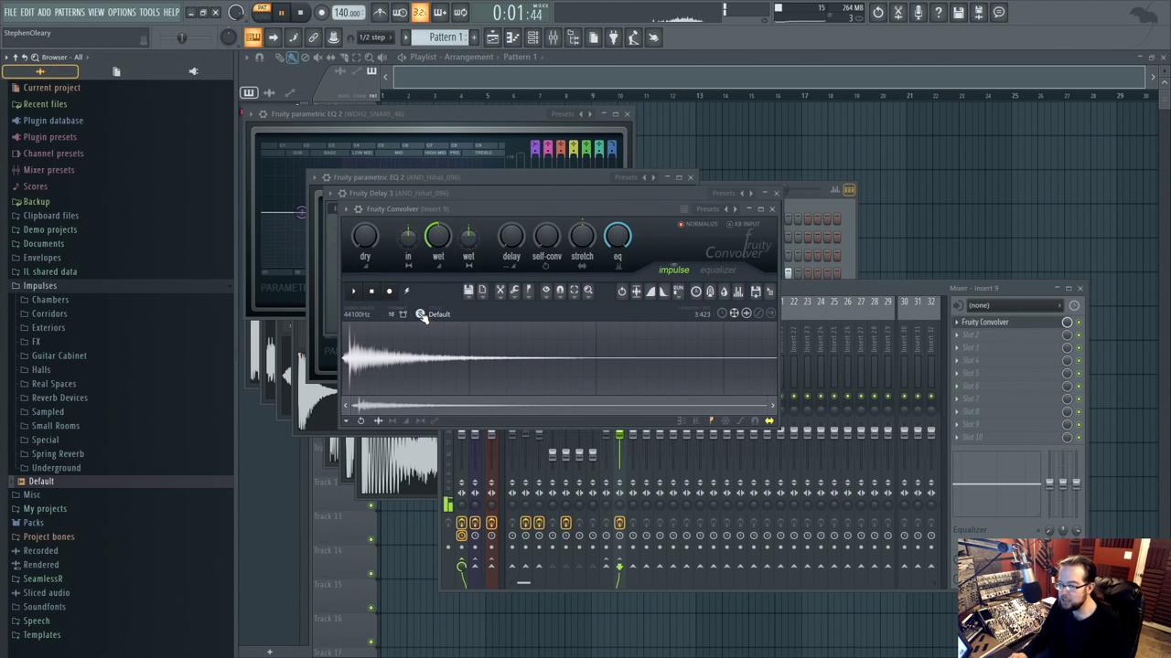
key("space")
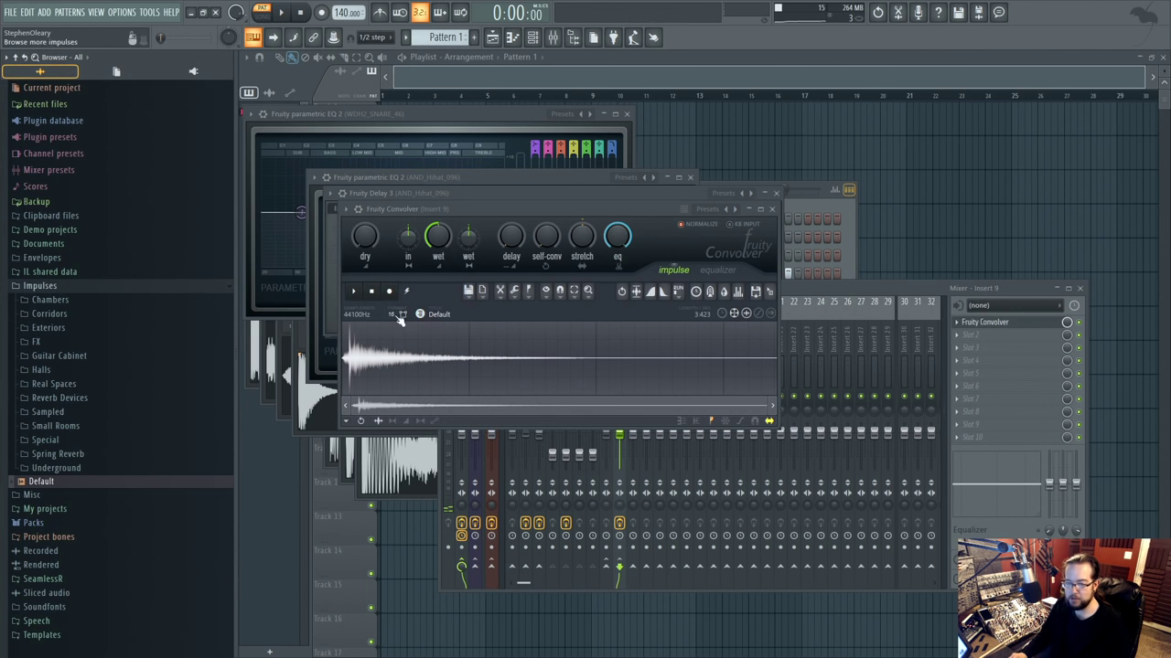
left_click(48, 327)
scroll(122, 467, "down", 5)
left_click(128, 252)
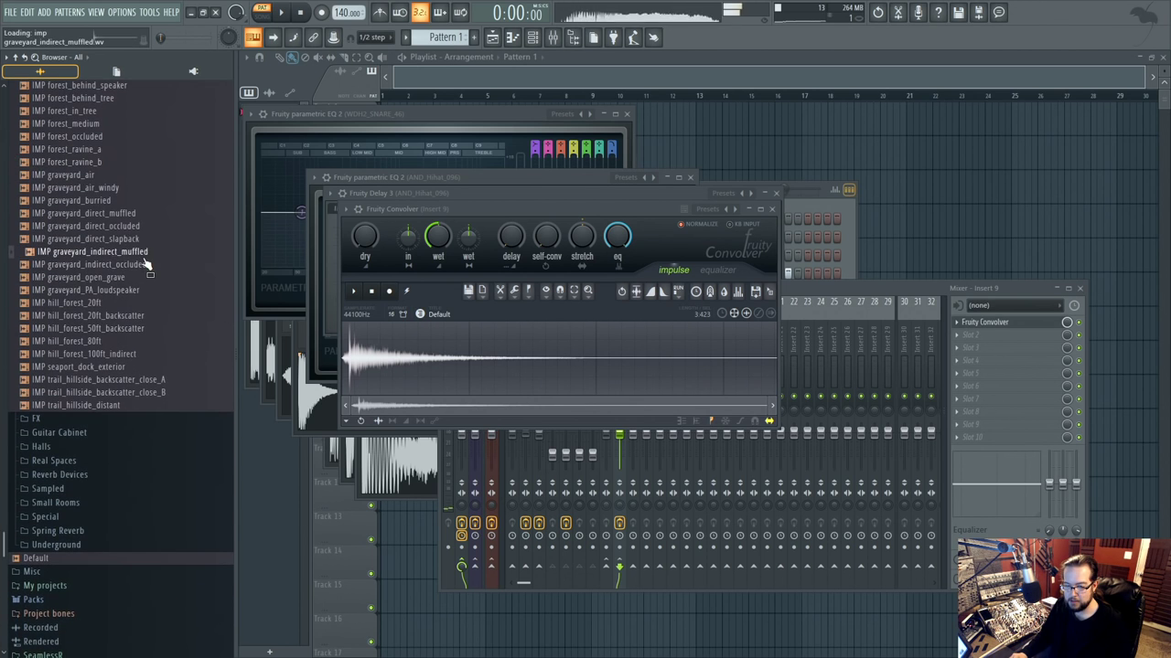
left_click(128, 418)
left_click(111, 345)
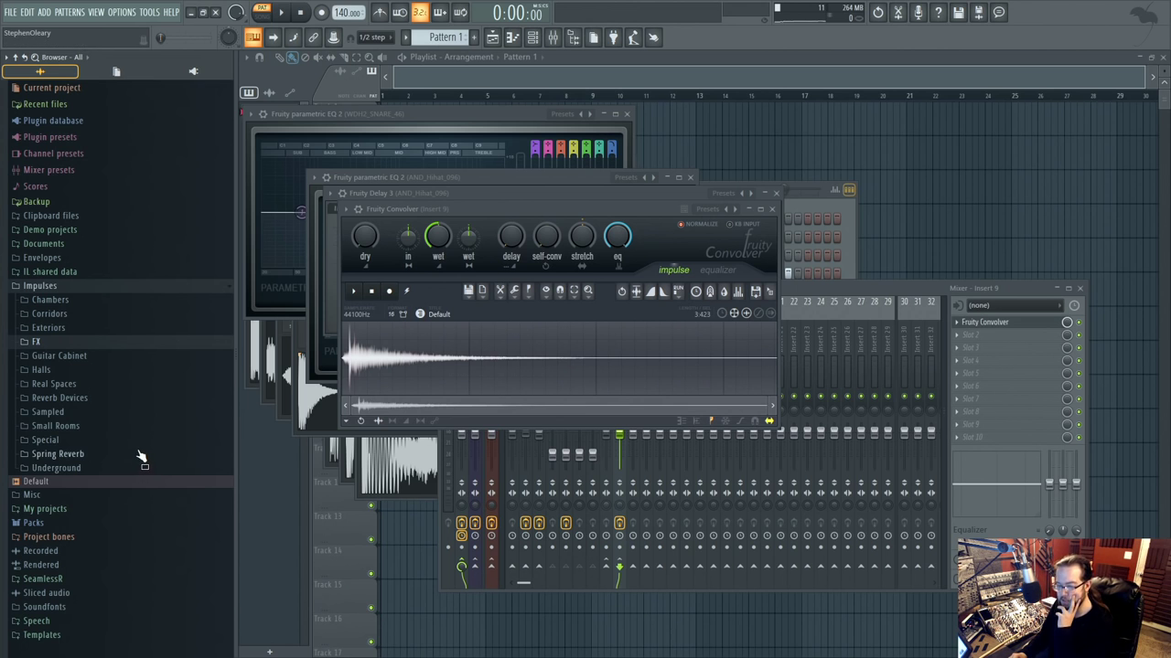
left_click(142, 428)
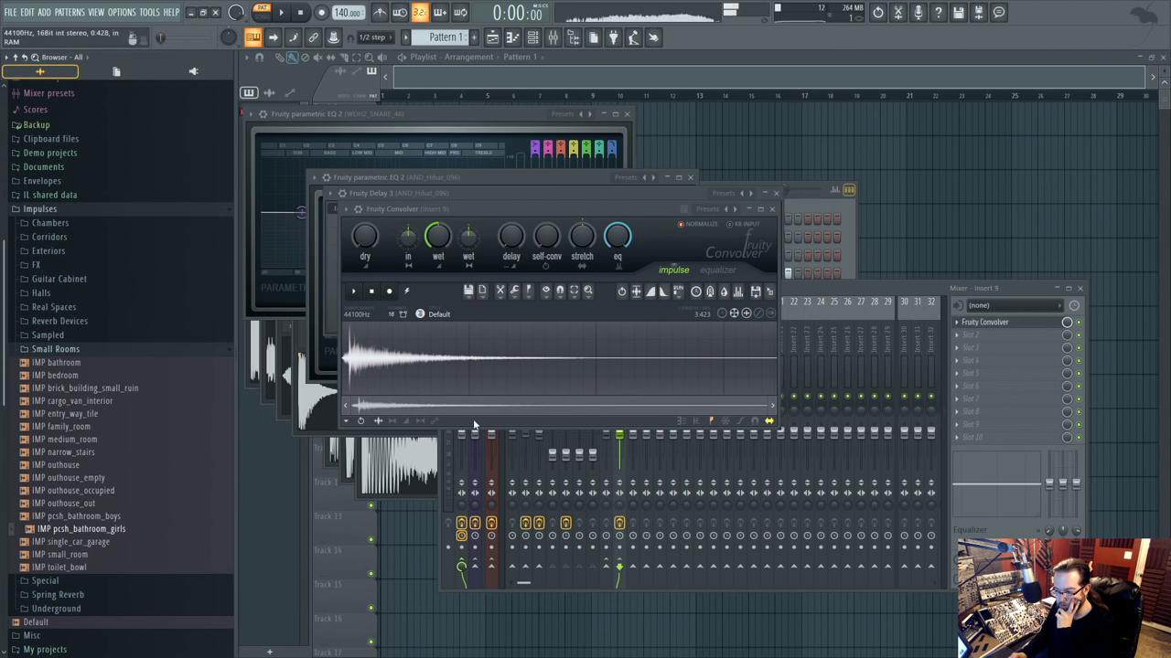
left_click(823, 296)
left_click(466, 345)
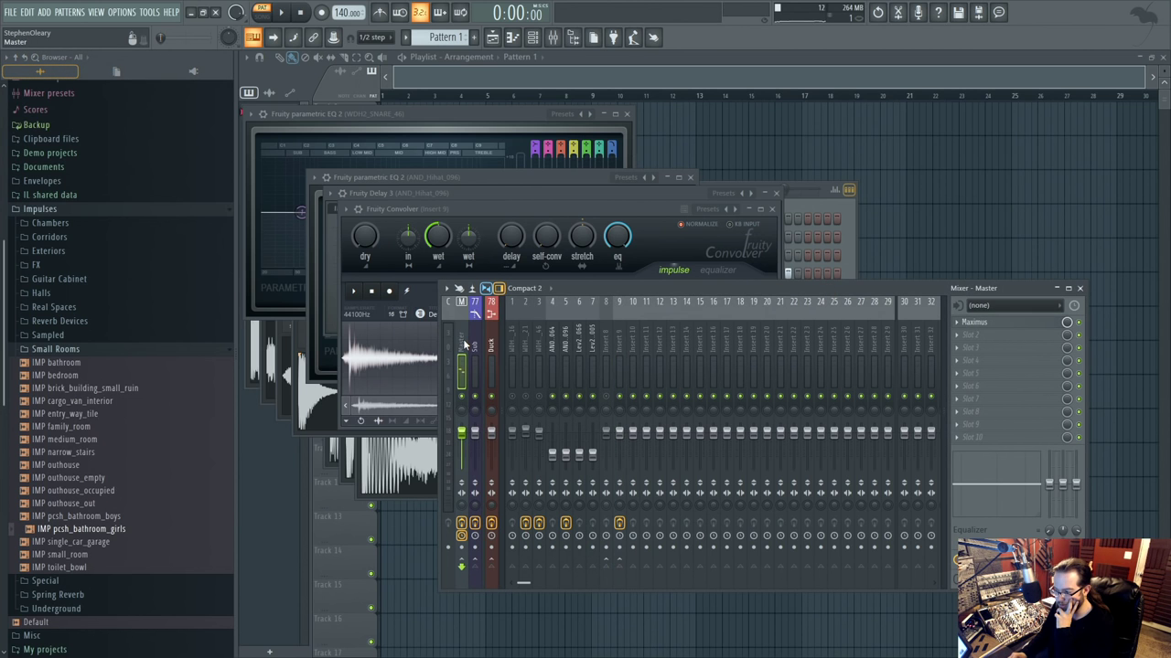
left_click(796, 205)
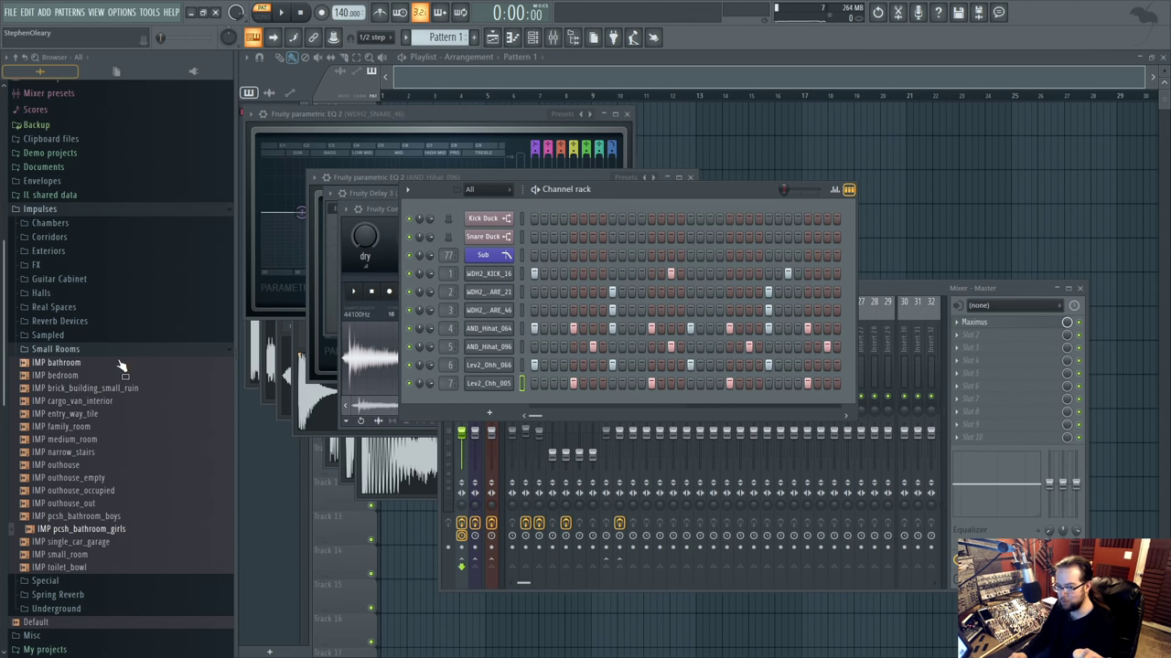
left_click(877, 290)
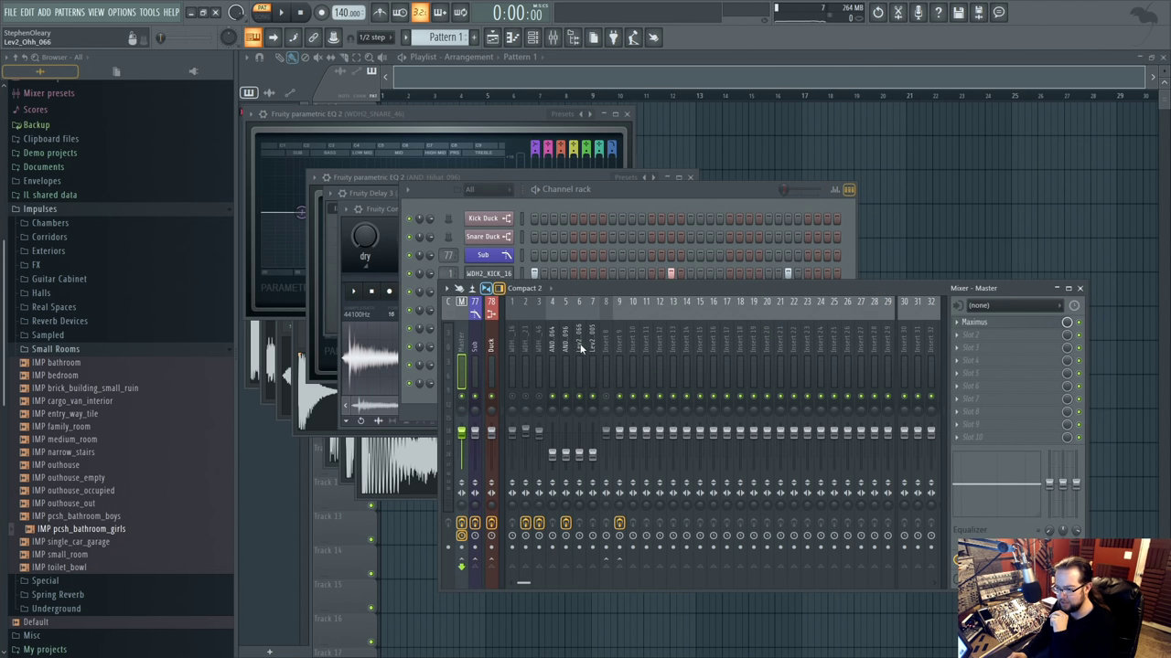
left_click(626, 343)
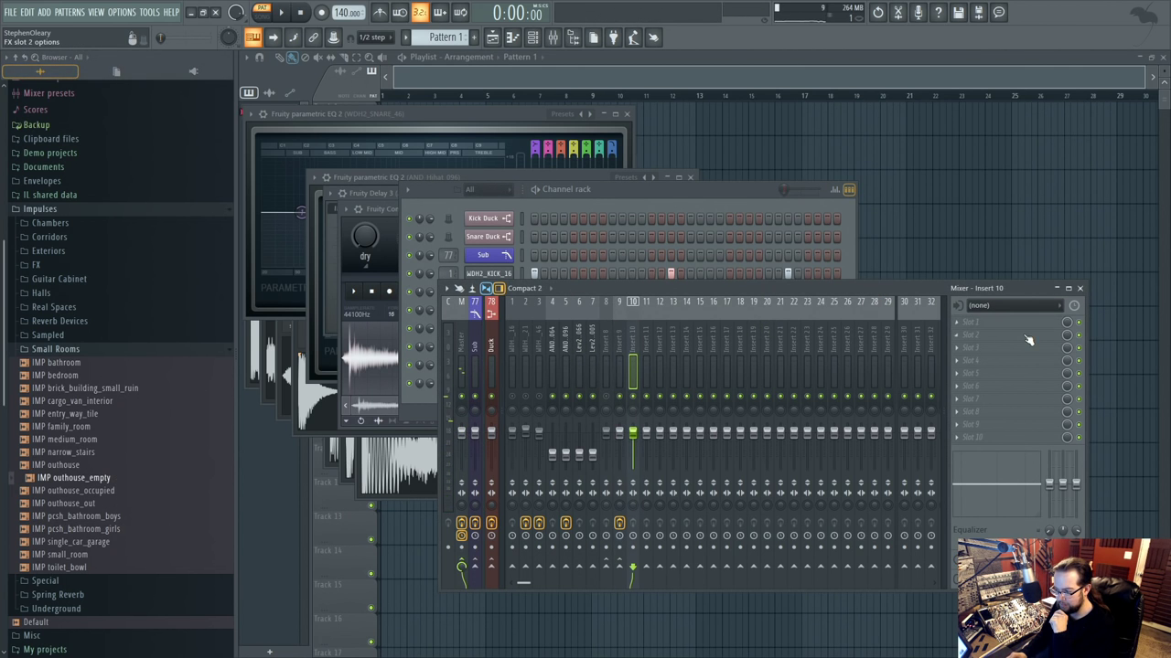
left_click(619, 343)
Audition the Corridors impulses and load IMP upwnstairs_hallway_back_backscatter into the Fruity Convolver on Insert 9.
left_click(1025, 323)
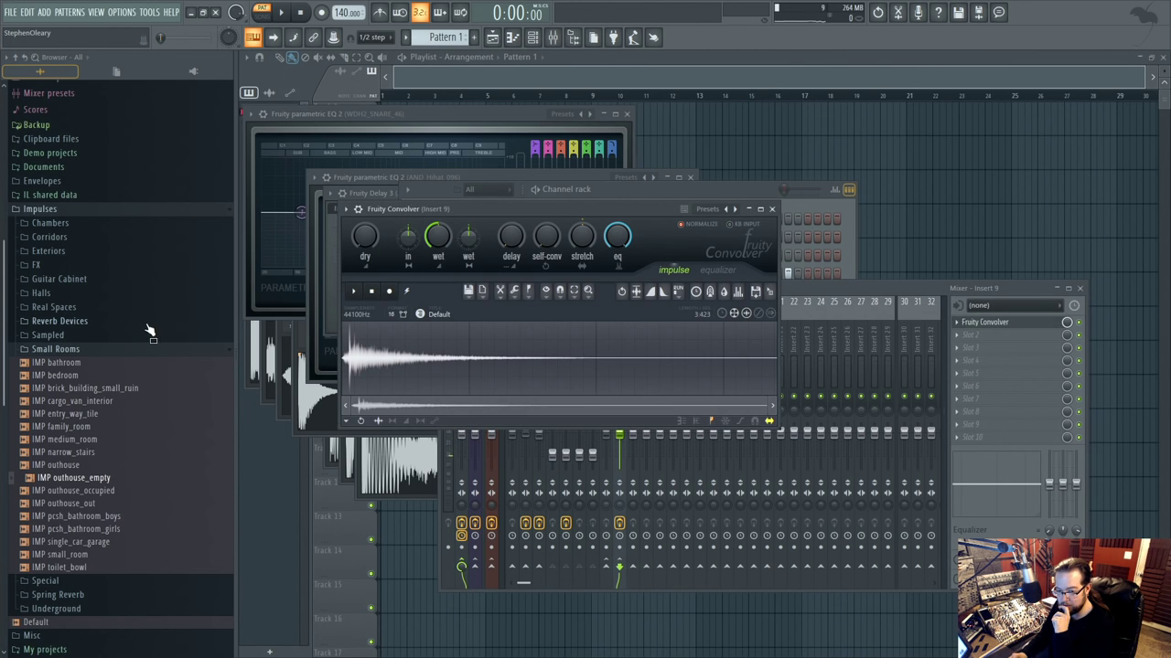
left_click(142, 353)
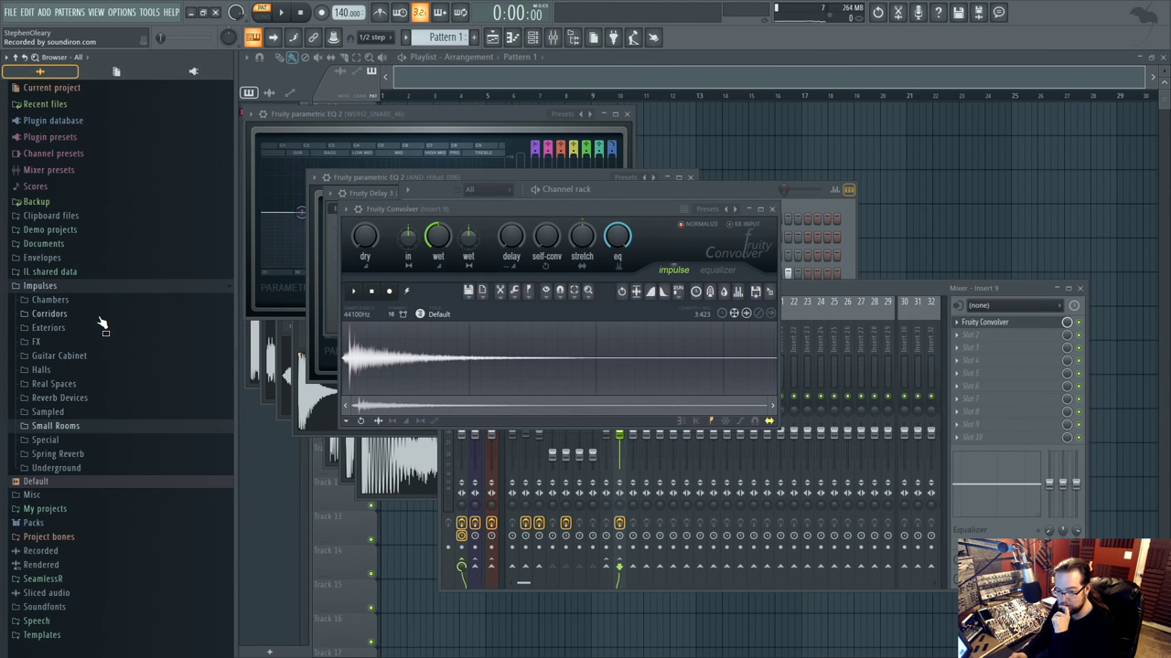
left_click(102, 320)
left_click(151, 366)
left_click(149, 354)
left_click(150, 341)
left_click(150, 328)
left_click(157, 480)
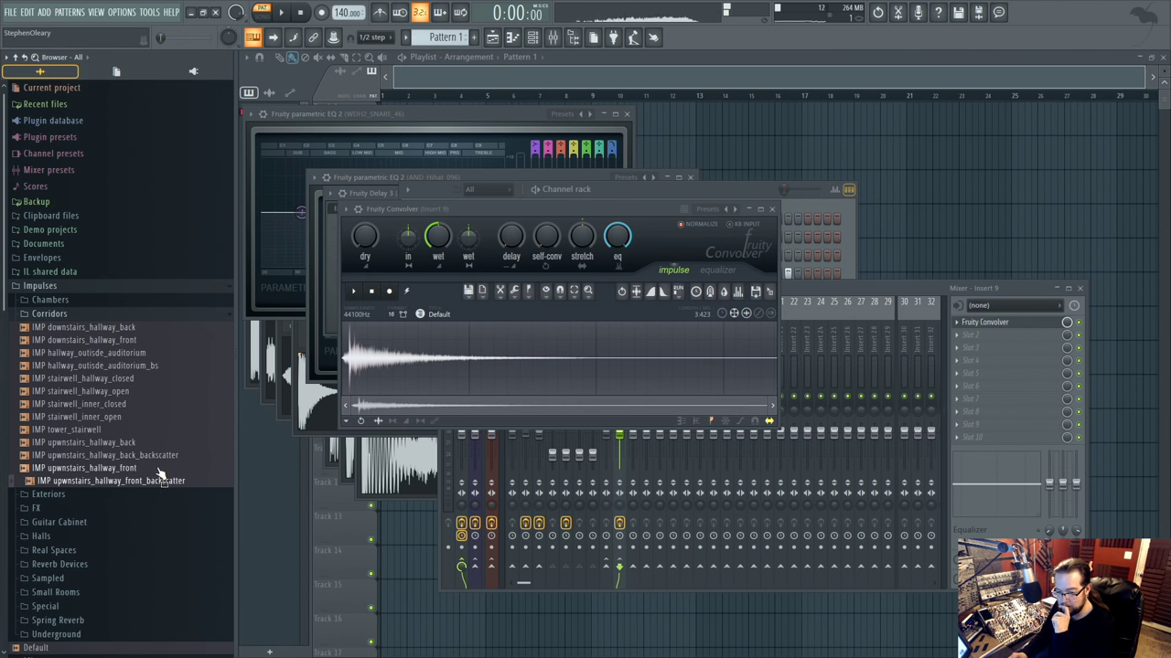
left_click(170, 456)
left_click_drag(157, 464, 607, 415)
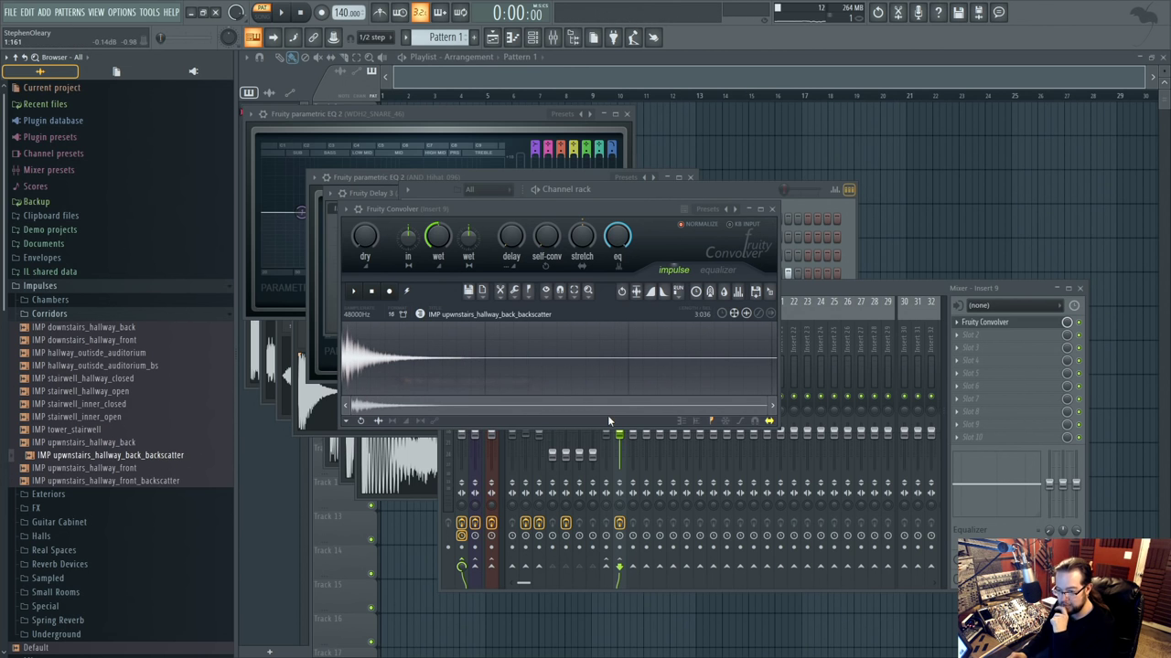
Add a WDH2_KICK_16 hit on step 29 of the pattern and start playback.
left_click(808, 276)
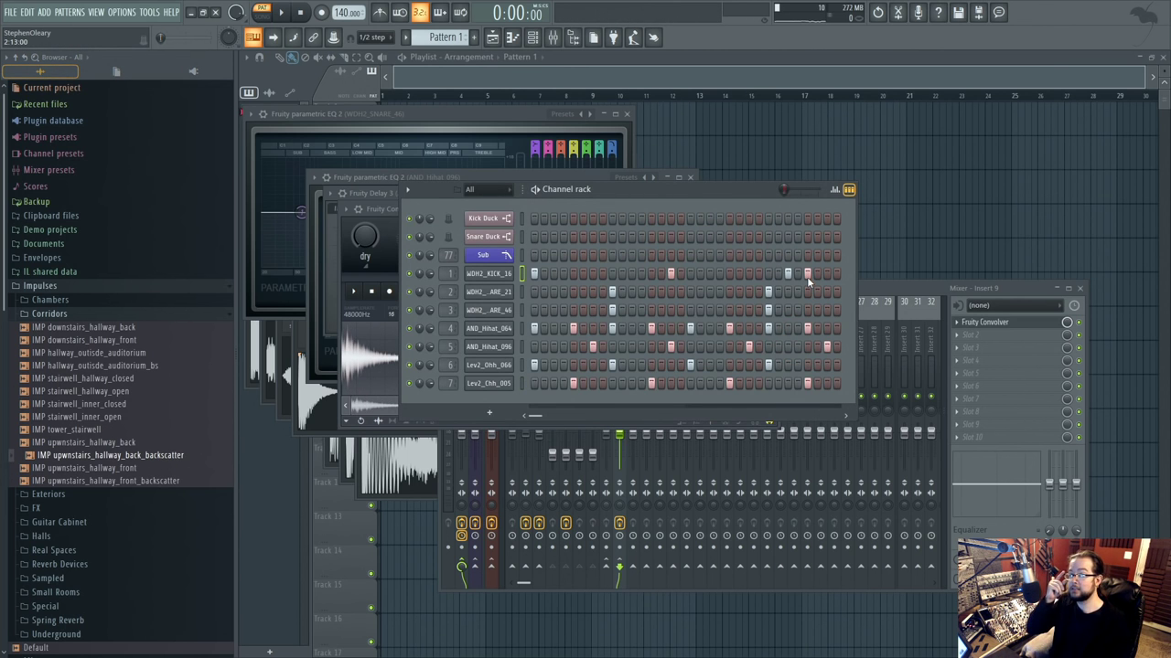
key("space")
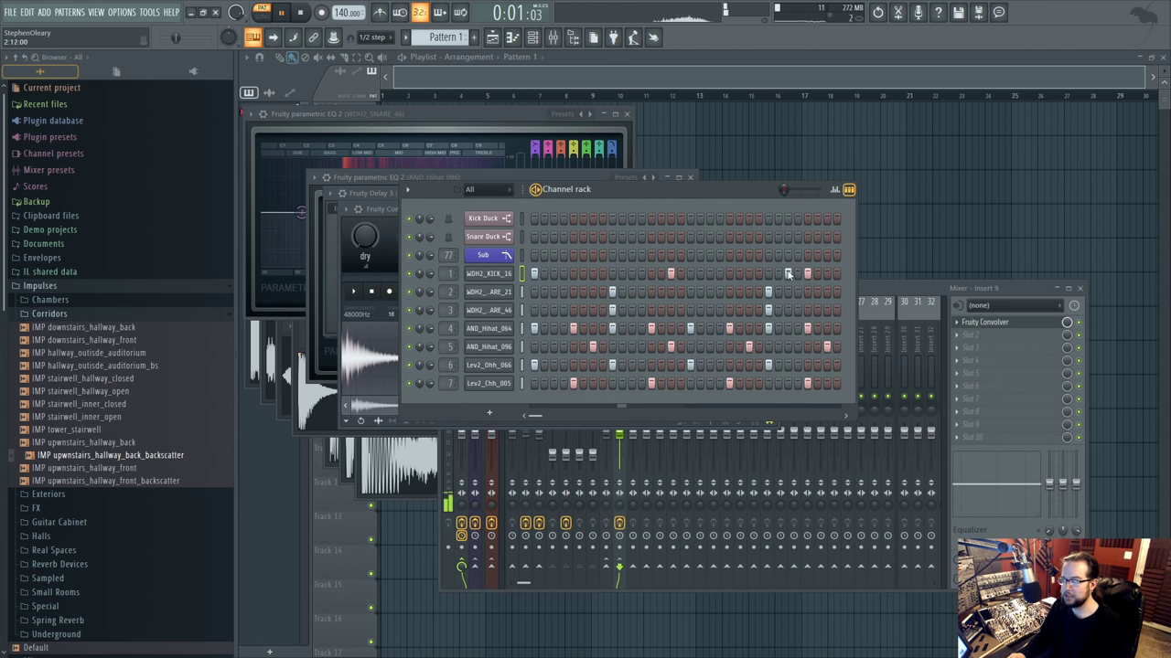
Raise the wet level of the Fruity Convolver on Insert 9 and adjust its wet stereo separation and stretch.
left_click(905, 291)
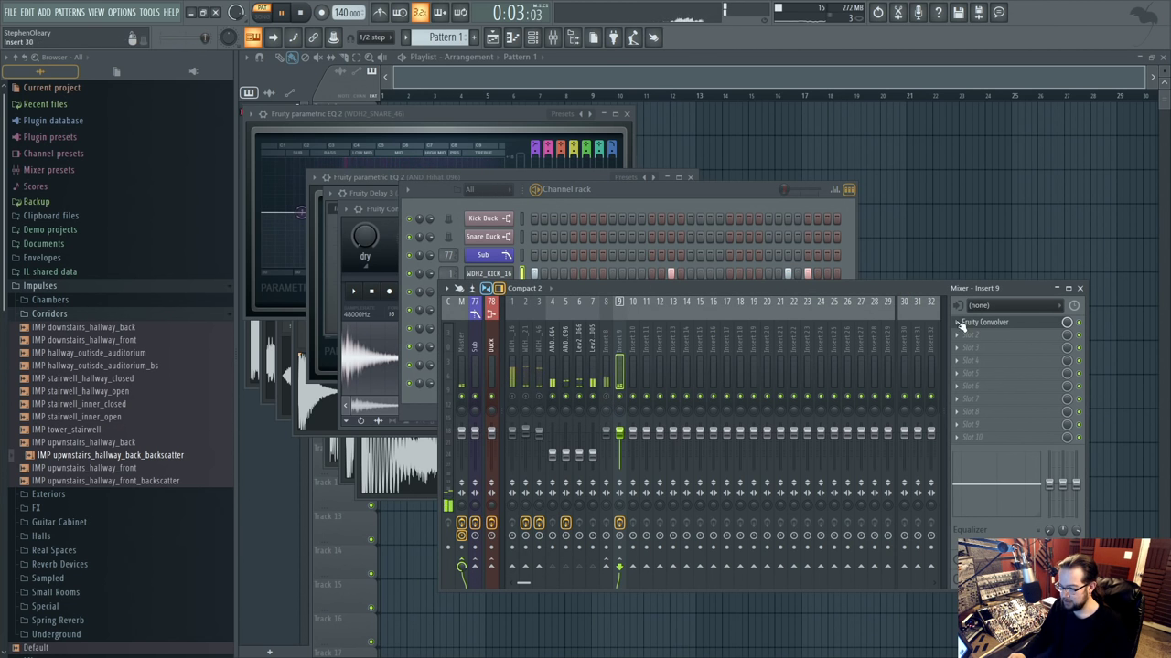
left_click(1020, 323)
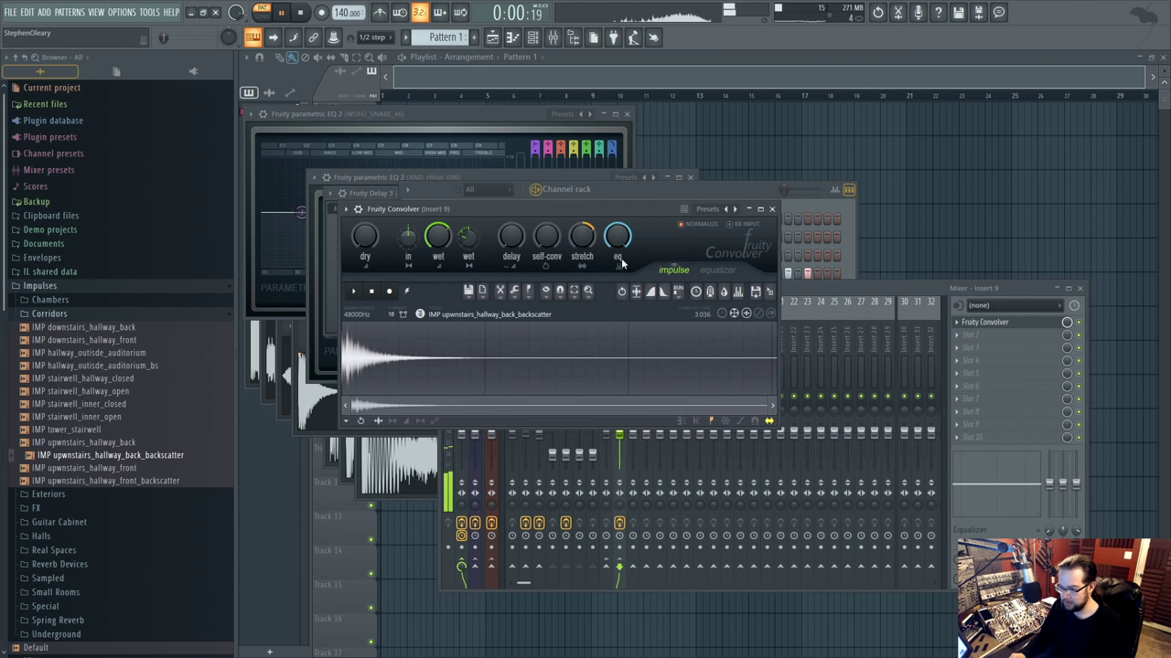
left_click_drag(590, 238, 589, 265)
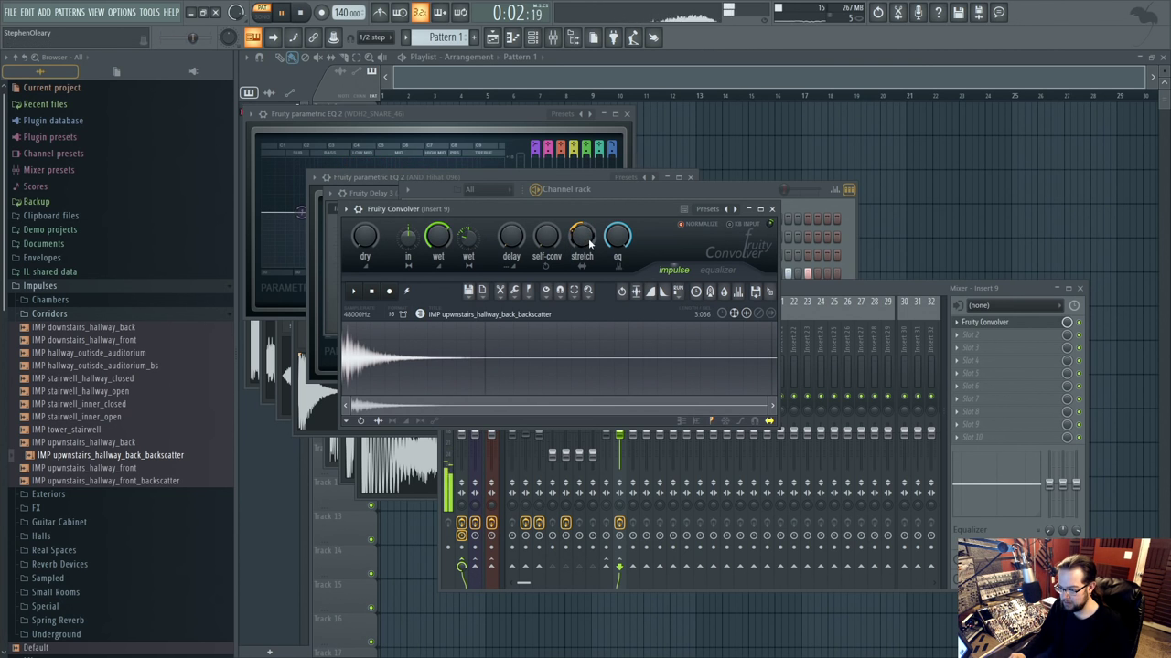
Shape the Fruity Convolver equalizer curve to cut the lows below 200 Hz, dip near 5 kHz and lift around 10 kHz.
left_click(718, 270)
right_click(590, 368)
right_click(662, 386)
right_click(723, 342)
right_click(505, 375)
left_click_drag(341, 349, 393, 413)
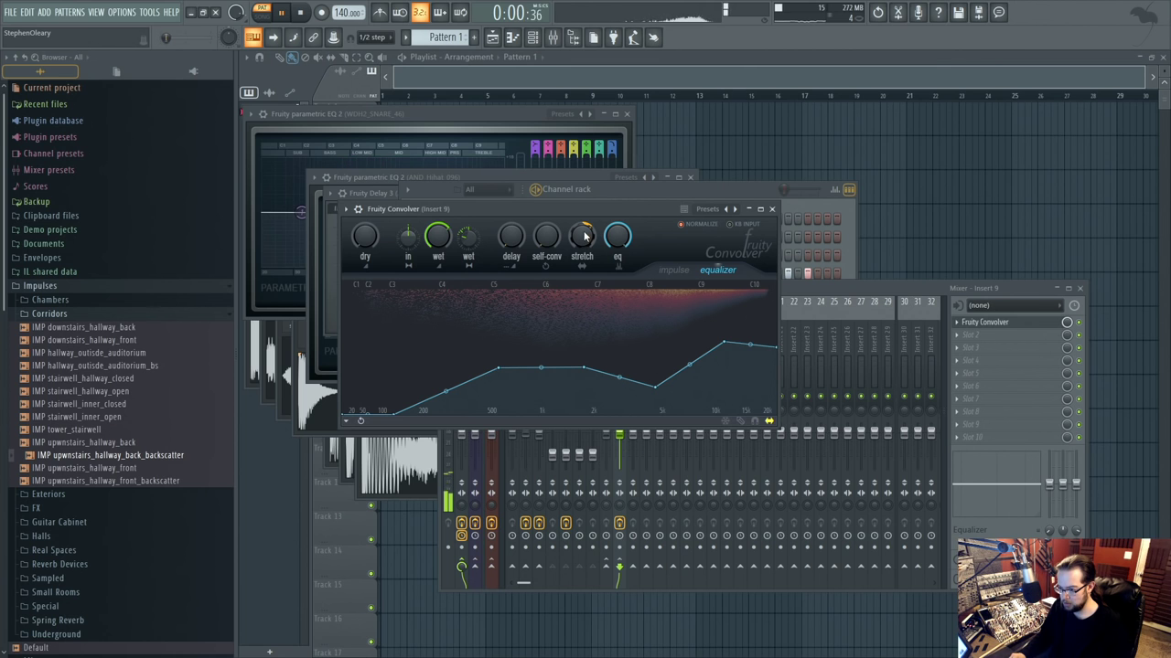
Raise the self-convolution of the Fruity Convolver and adjust its input stereo separation.
left_click_drag(557, 248, 556, 223)
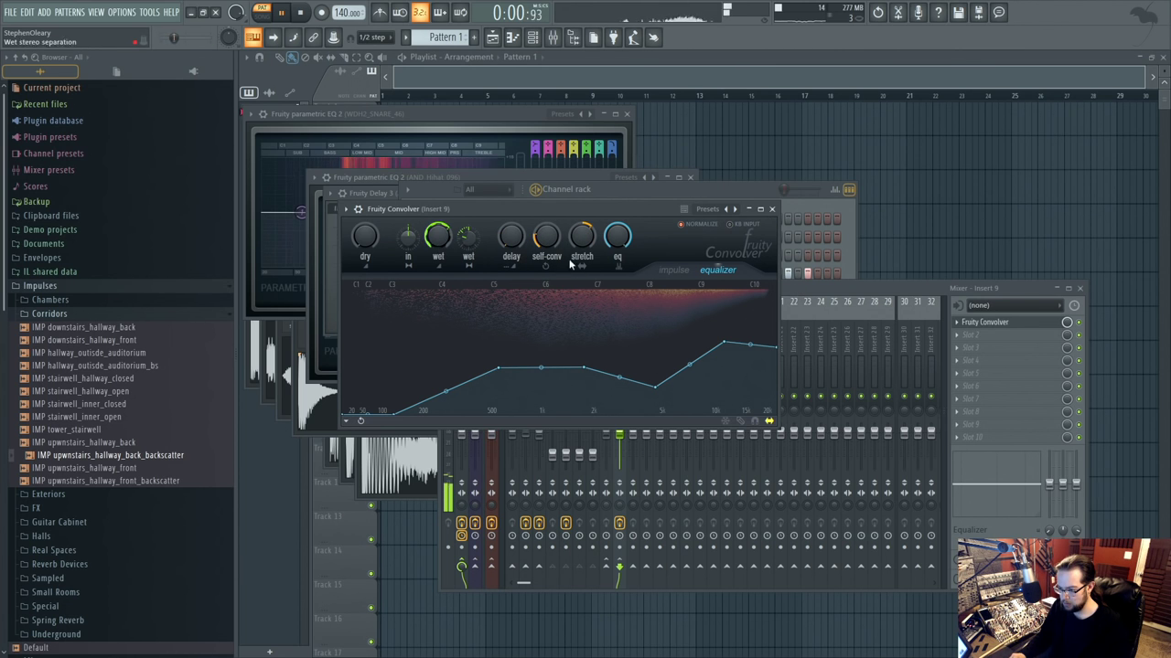
left_click(806, 302)
left_click(426, 308)
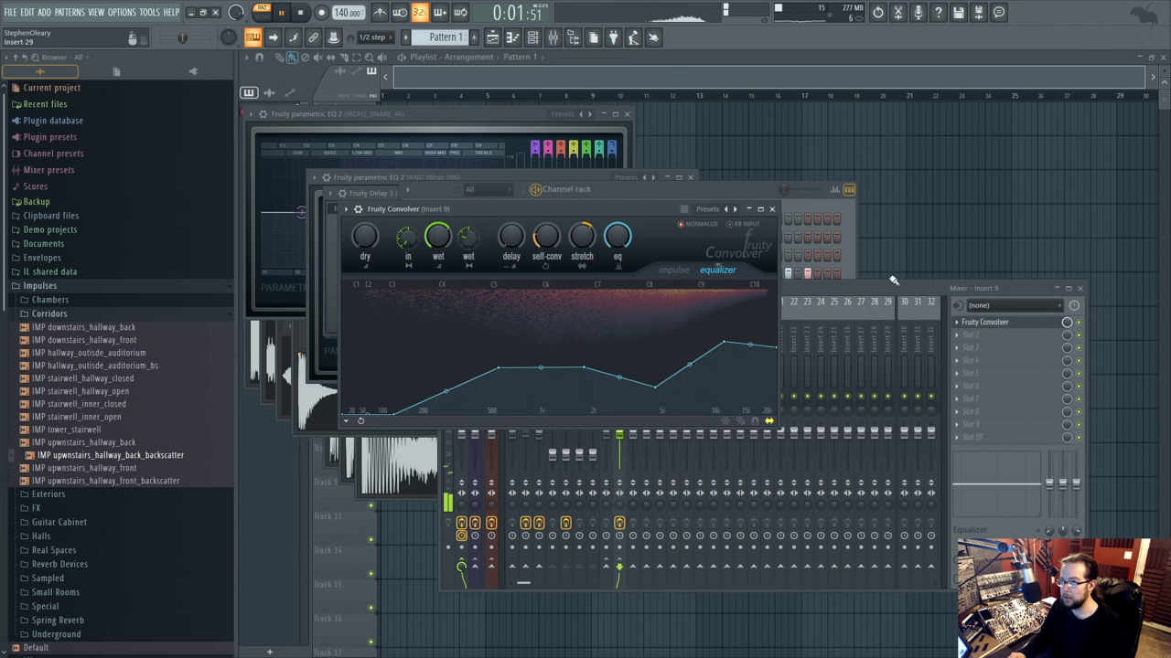
Unmute the kick and snare mixer tracks and restart playback of the full drum pattern.
left_click(823, 287)
key("space")
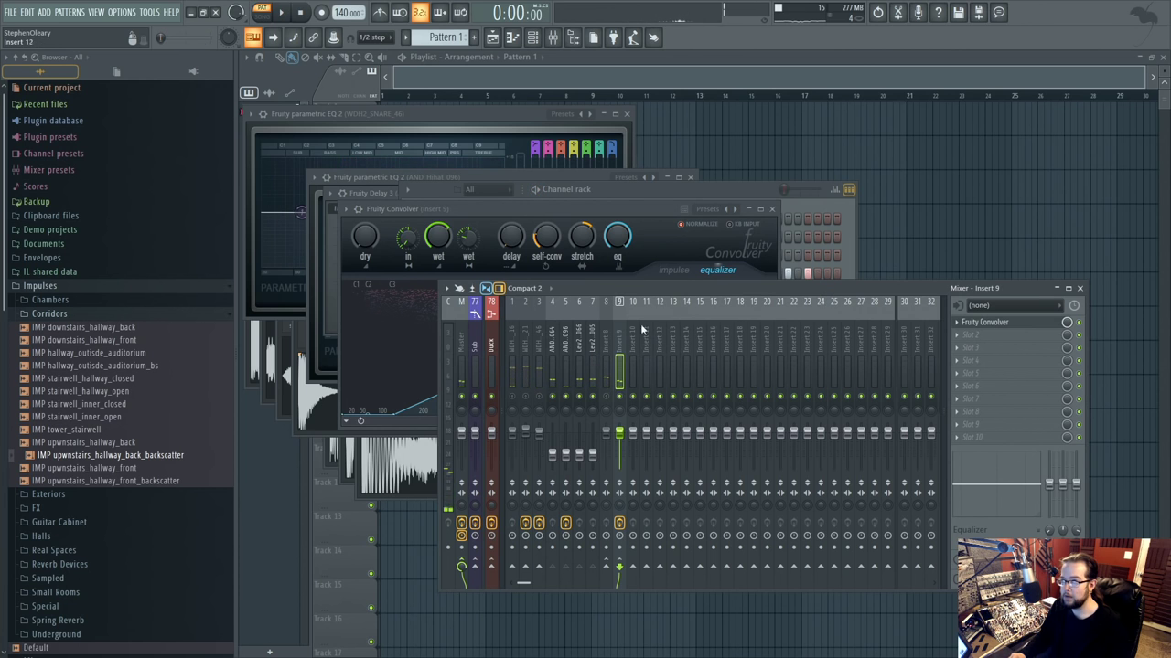
key("space")
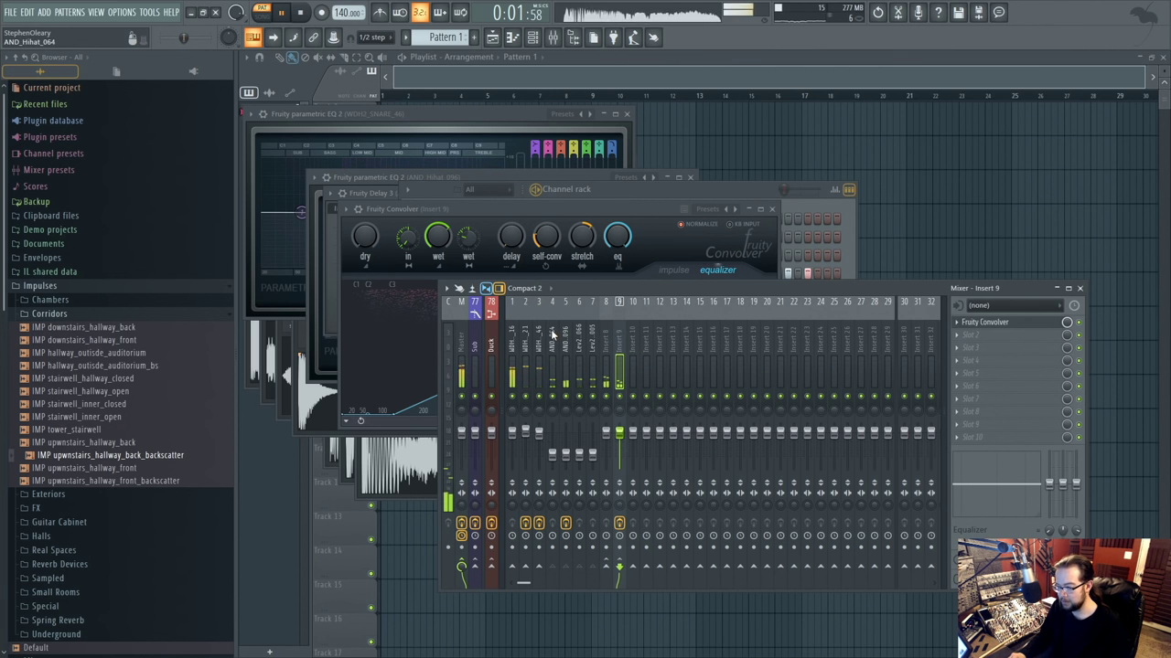
Sidechain the kick and WDH2_SNARE_46 mixer tracks to Insert 9 and restart playback.
left_click(515, 348)
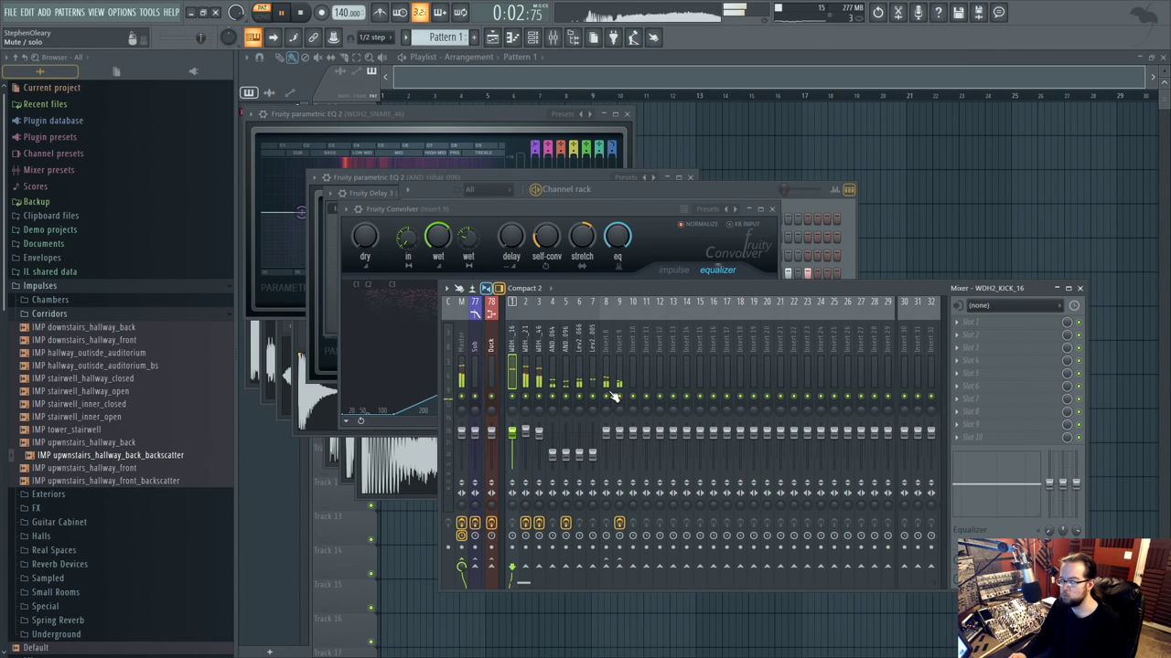
key("space")
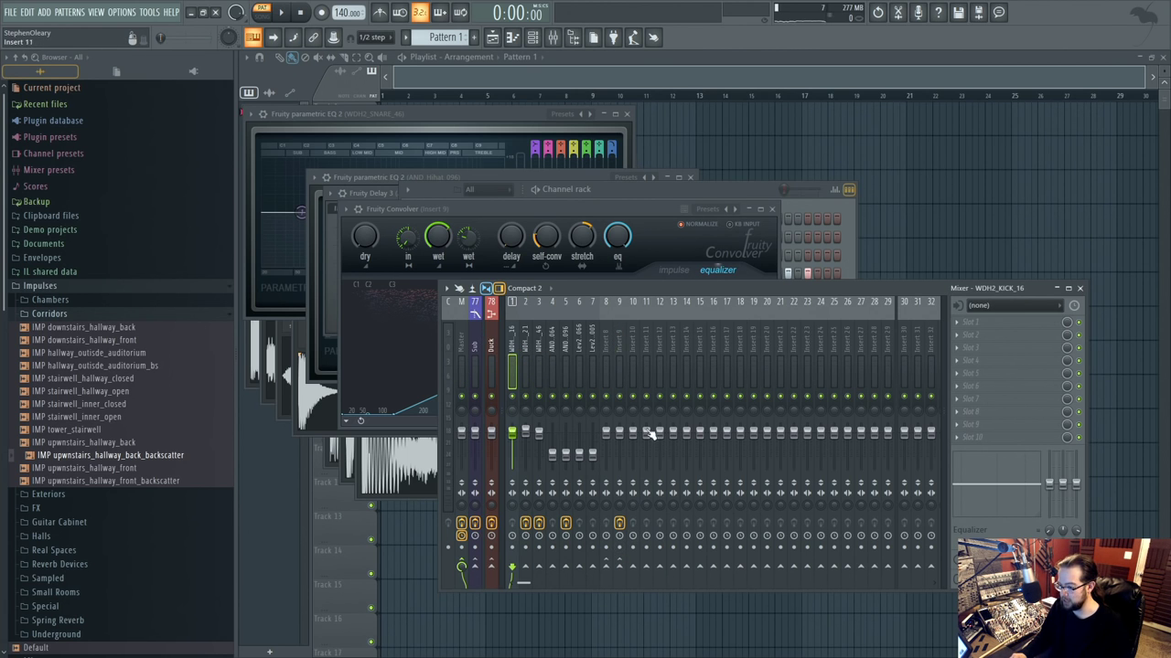
left_click(621, 569)
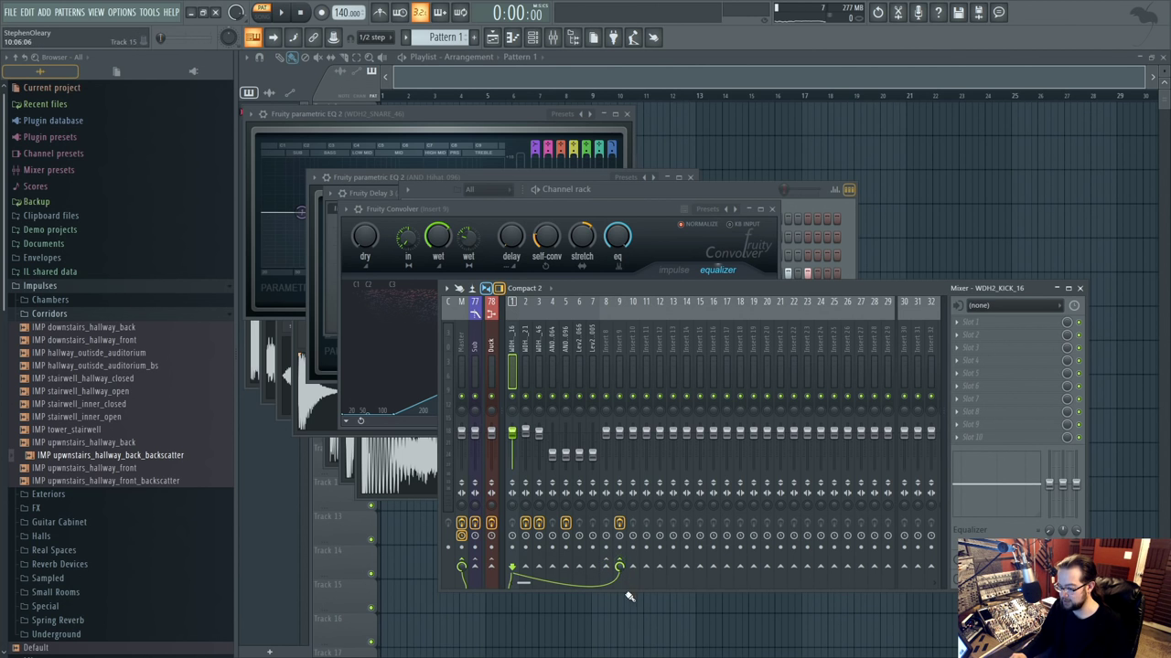
key("space")
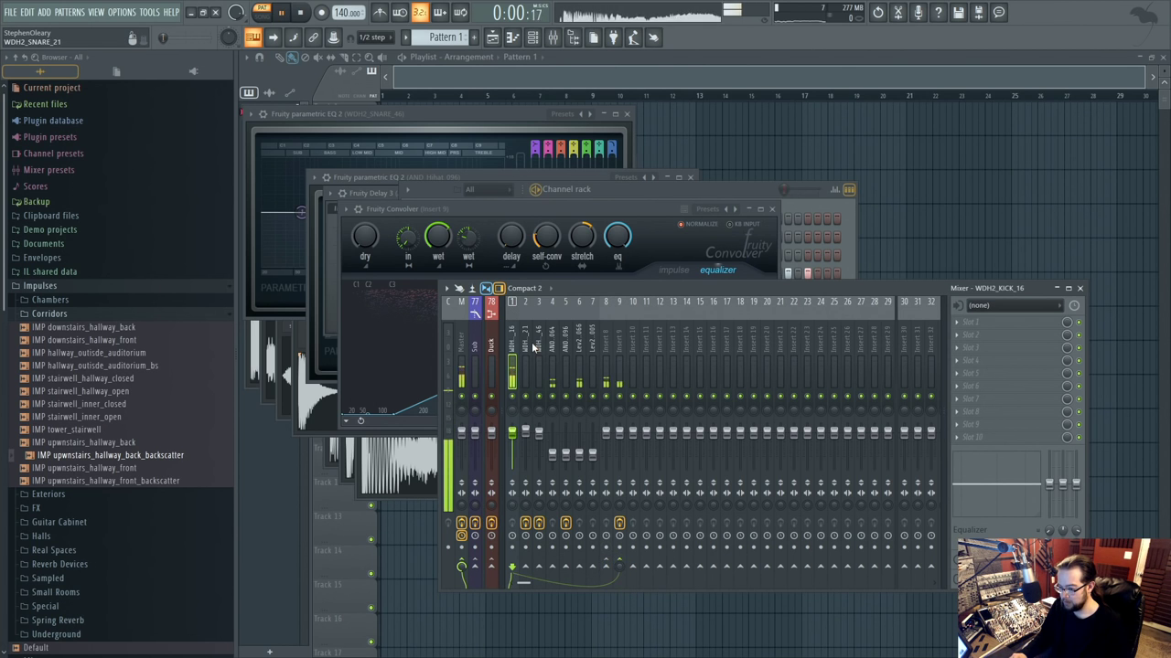
left_click(534, 346)
key("space")
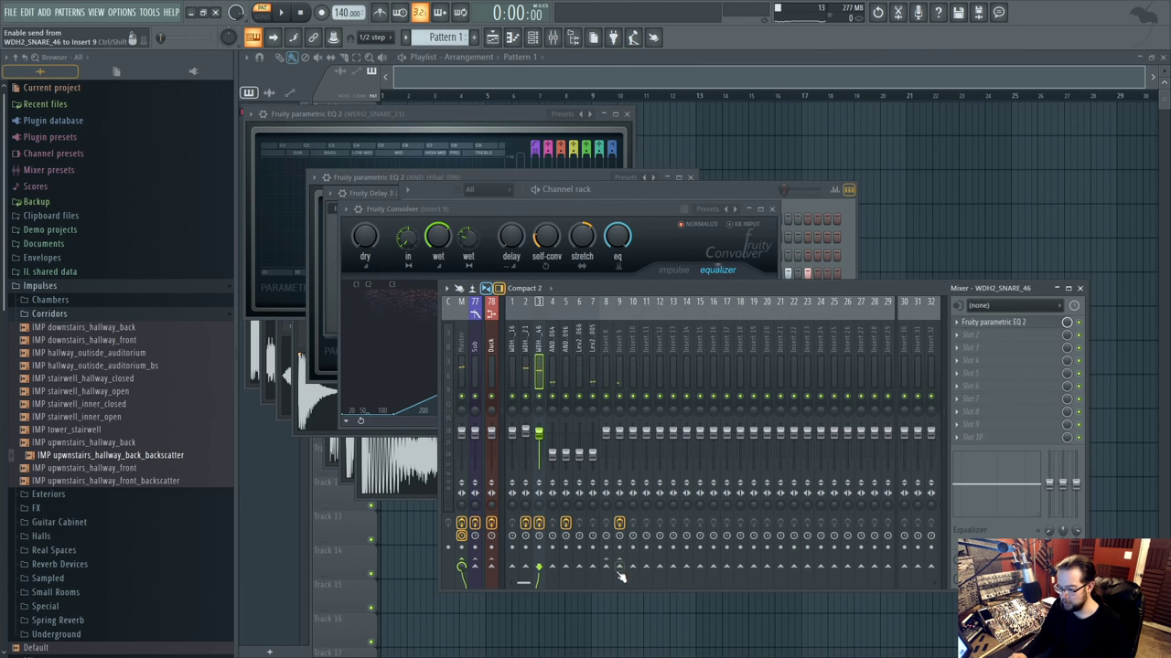
key("space")
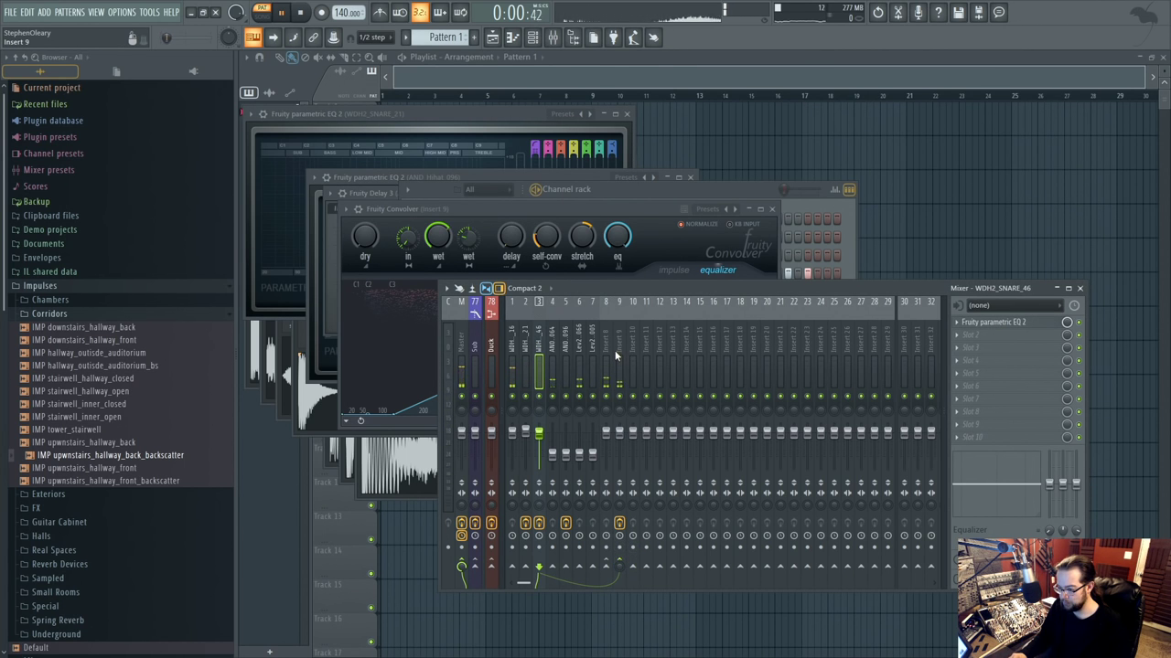
Load Fruity Limiter after the convolver on Insert 9 in compressor mode, with minimum attack, the kick as sidechain input 1 and a low threshold.
left_click(617, 355)
left_click(986, 336)
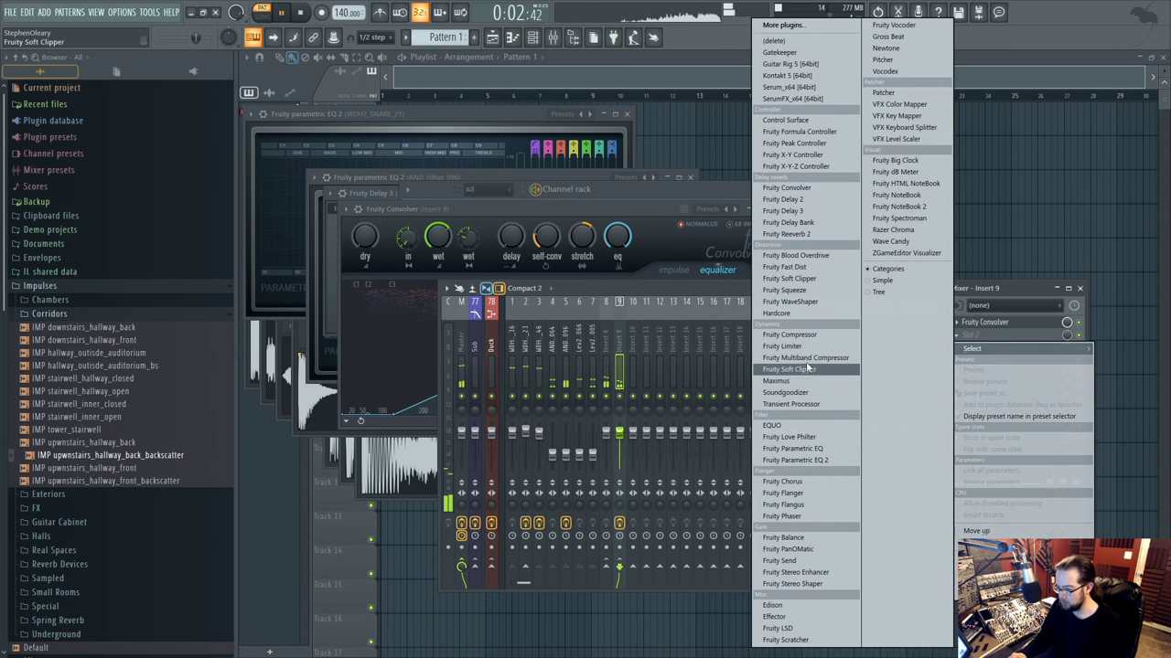
left_click(782, 346)
left_click_drag(523, 333, 524, 360)
left_click(439, 376)
right_click(556, 372)
left_click(594, 390)
left_click_drag(415, 340, 414, 395)
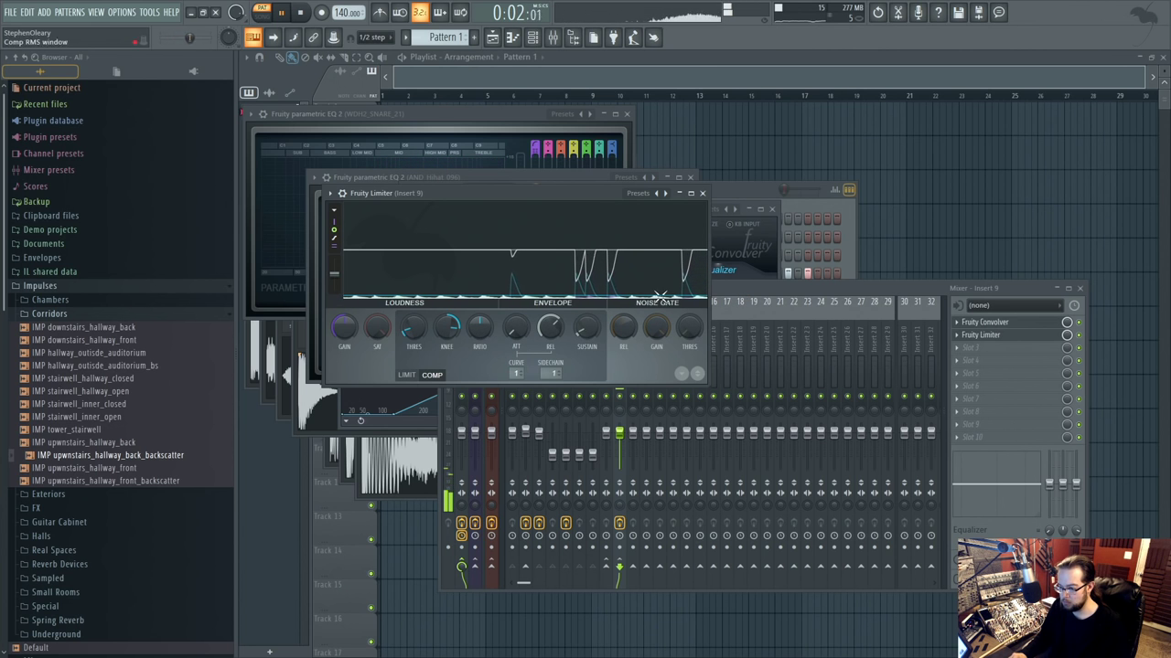
Raise the Insert 9 level to 2.3 dB, lower Insert 8 slightly and fine-tune the limiter settings.
left_click(753, 287)
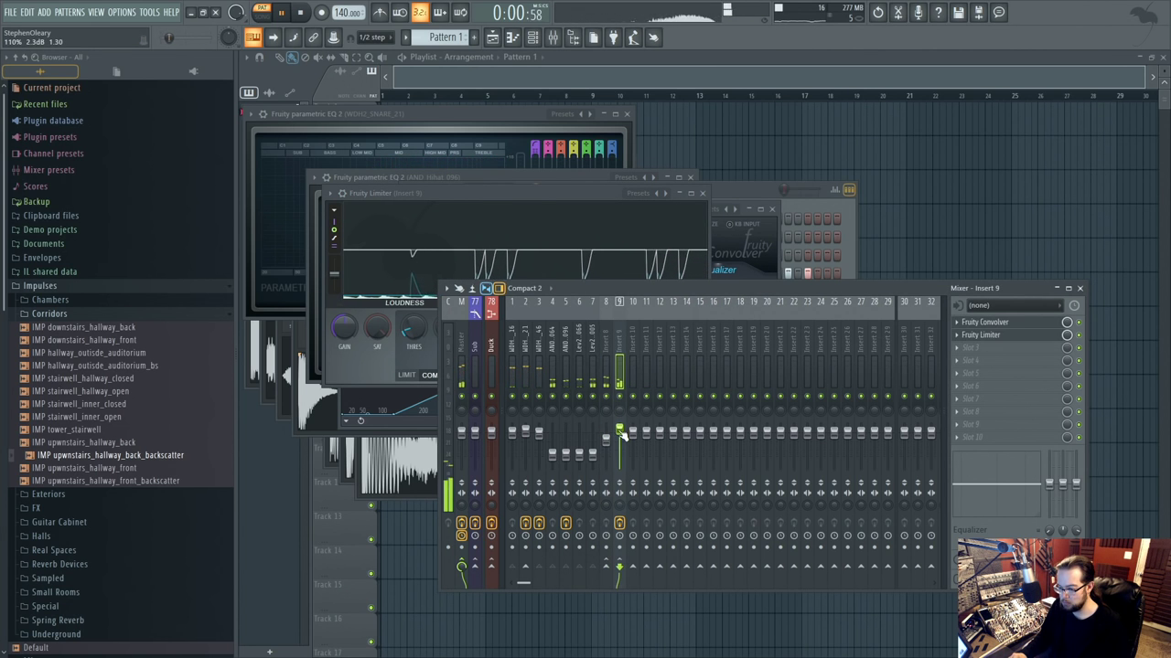
left_click(603, 195)
scroll(418, 331, "down", 3)
left_click(732, 292)
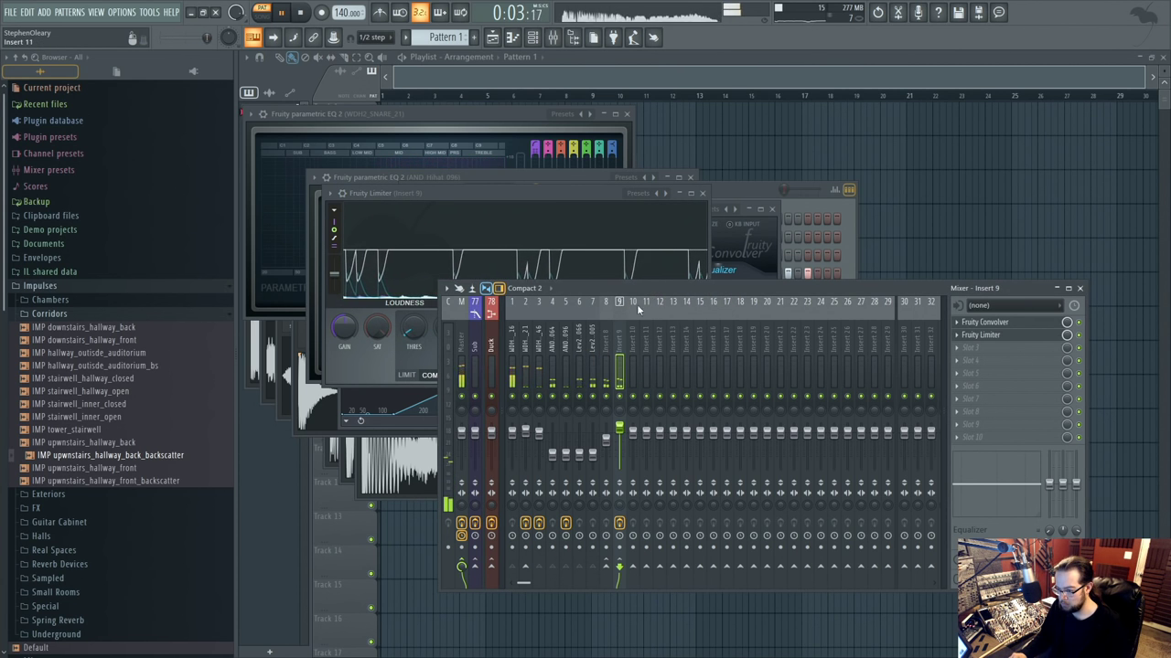
Duplicate the Insert 9 Fruity Limiter into slot 3, set its sidechain input to 2 and adjust its release to about 481 ms.
left_click(971, 348)
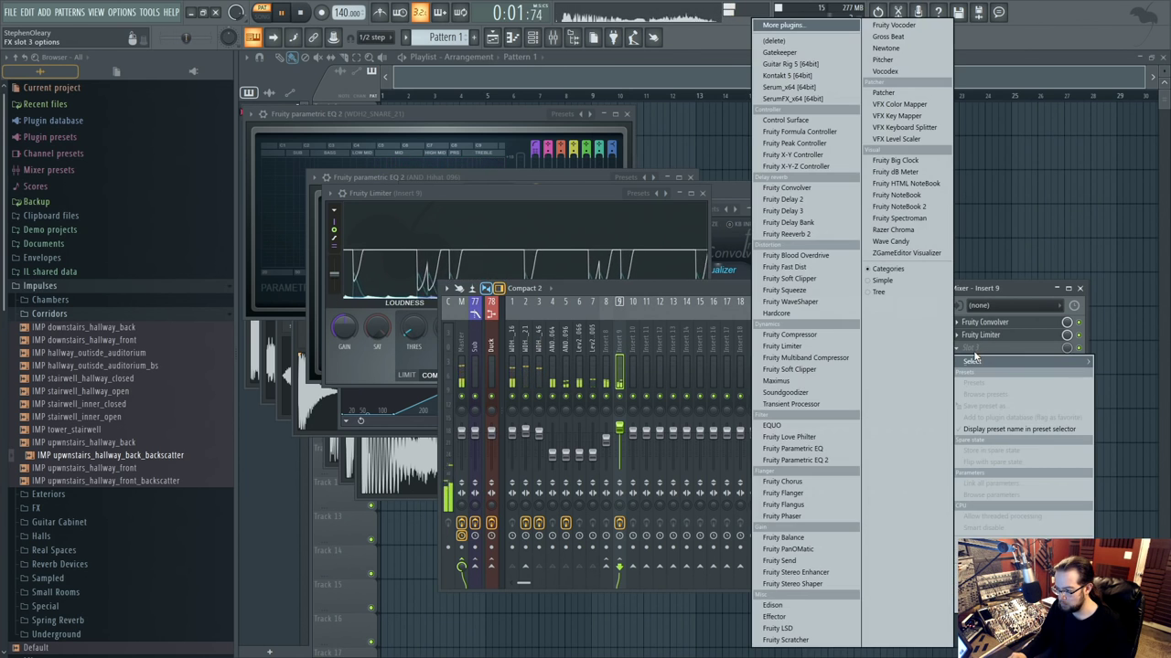
left_click(972, 339)
left_click(418, 209)
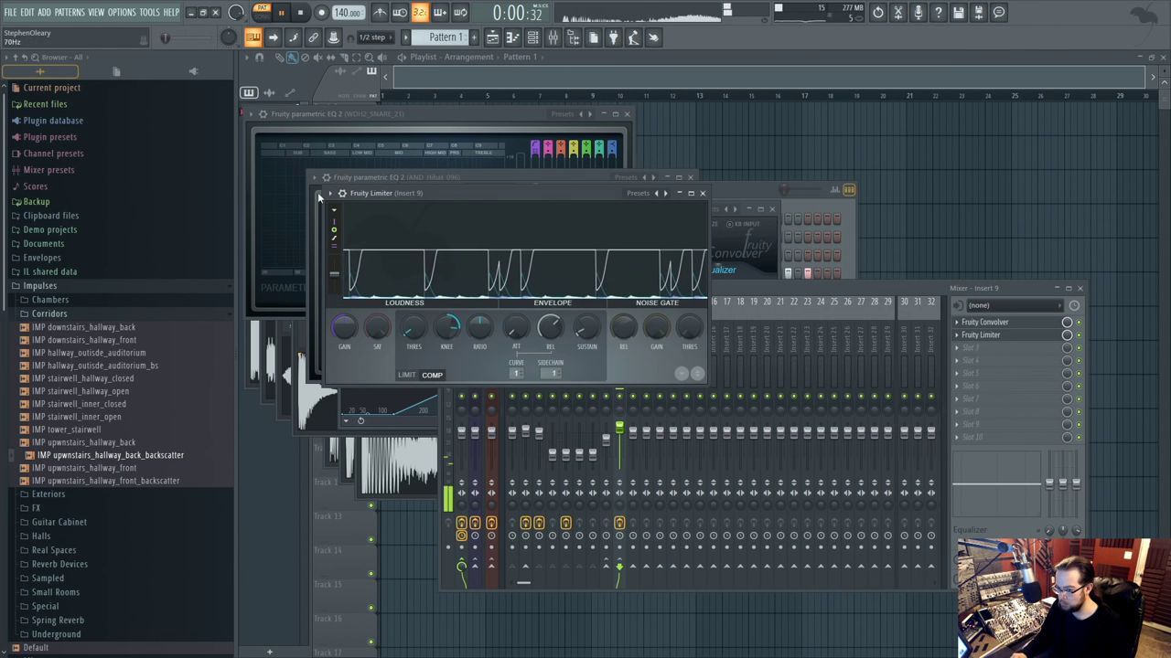
left_click(329, 193)
left_click_drag(351, 256, 1010, 350)
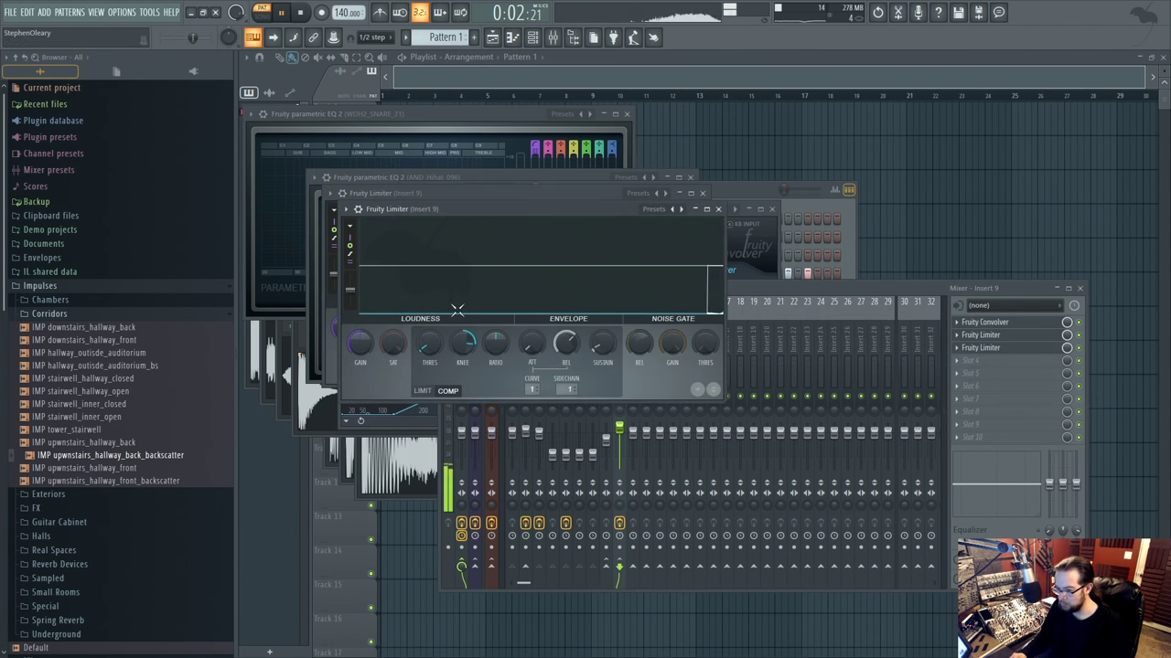
right_click(573, 387)
left_click(617, 404)
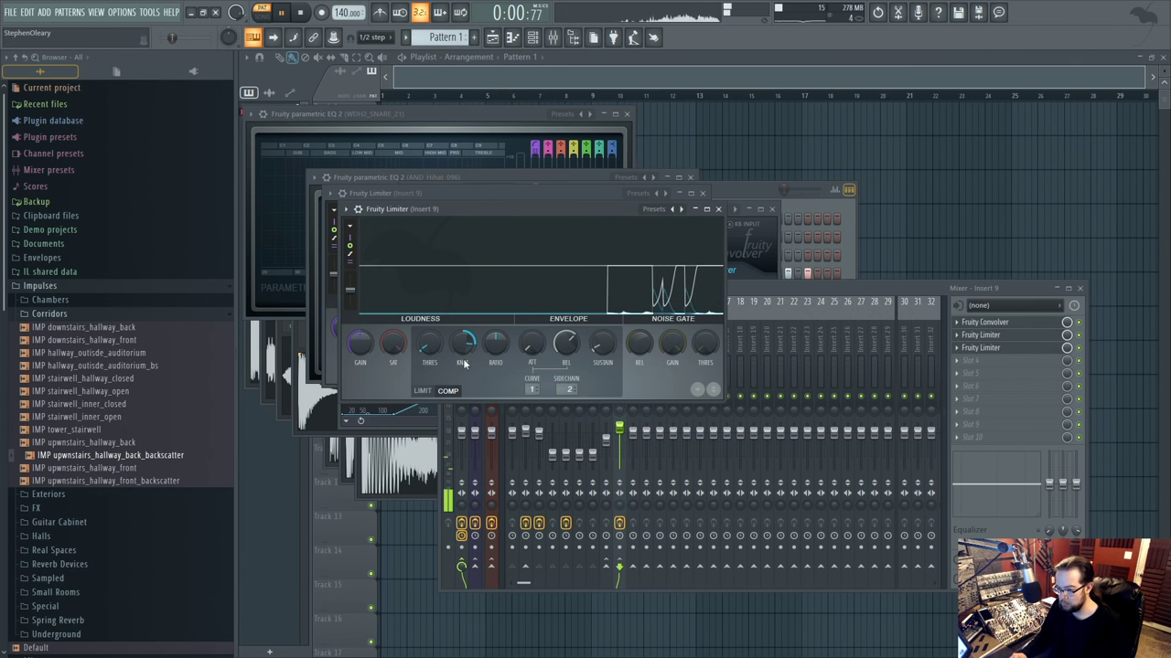
scroll(569, 346, "up", 5)
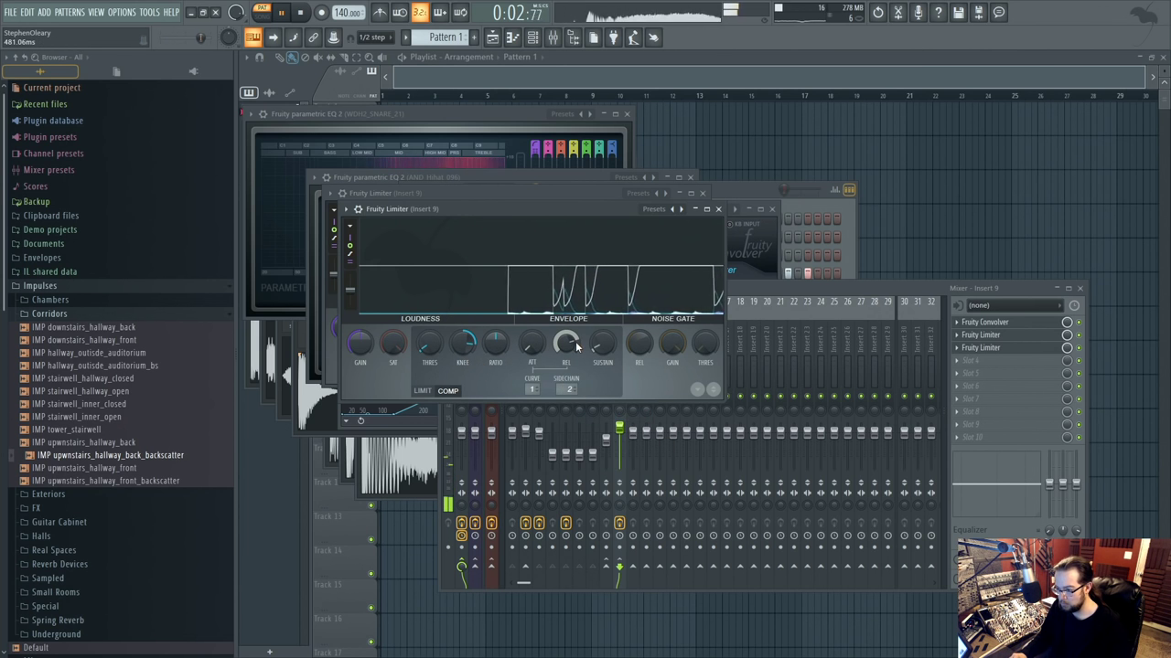
Rebalance the levels of Insert 8 and Insert 9 against the drums and stop playback.
left_click(793, 289)
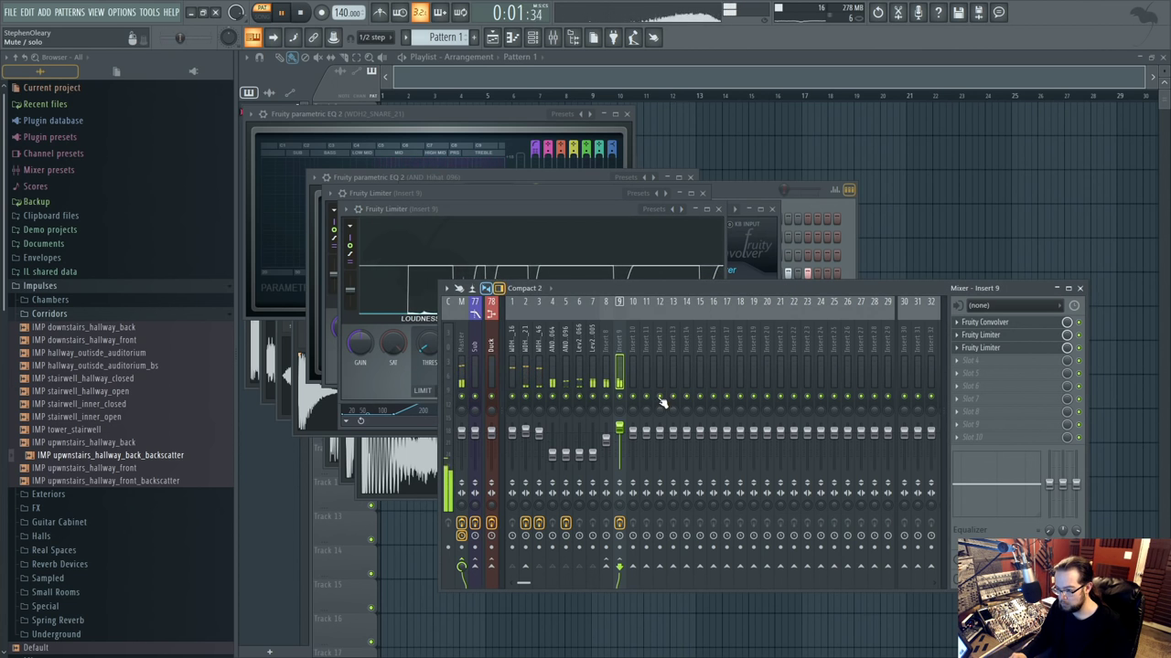
left_click_drag(608, 443, 621, 436)
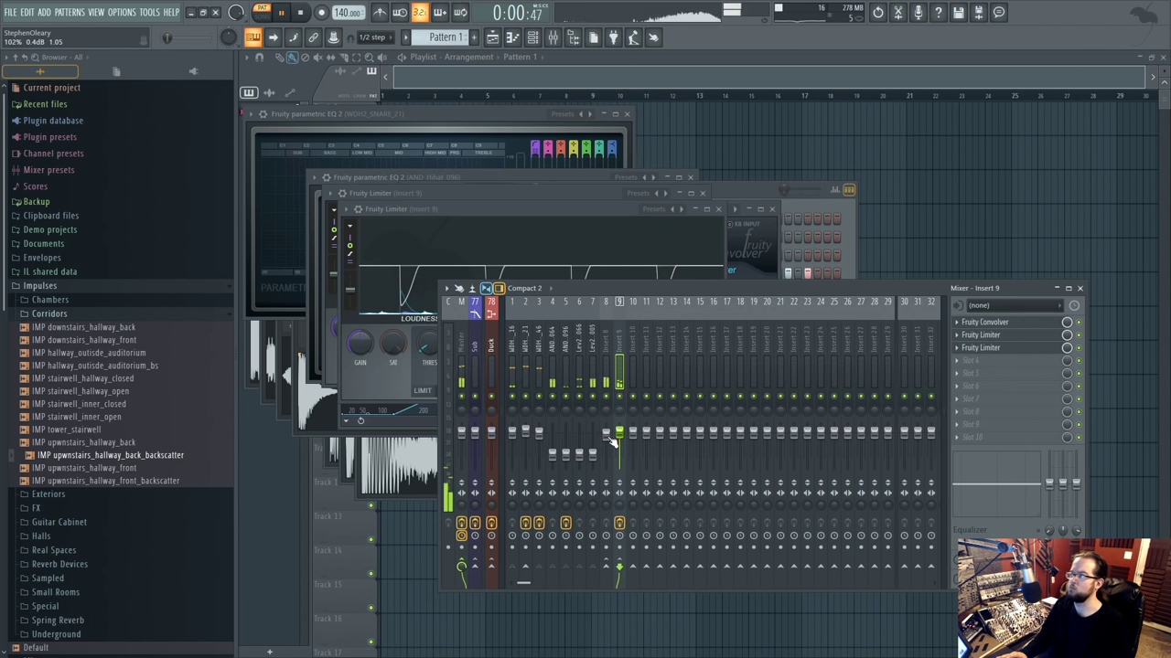
key("space")
Examine the AND_Hihat_064 channel's sampler settings in the channel rack and collapse the Impulses browser folder.
left_click(844, 222)
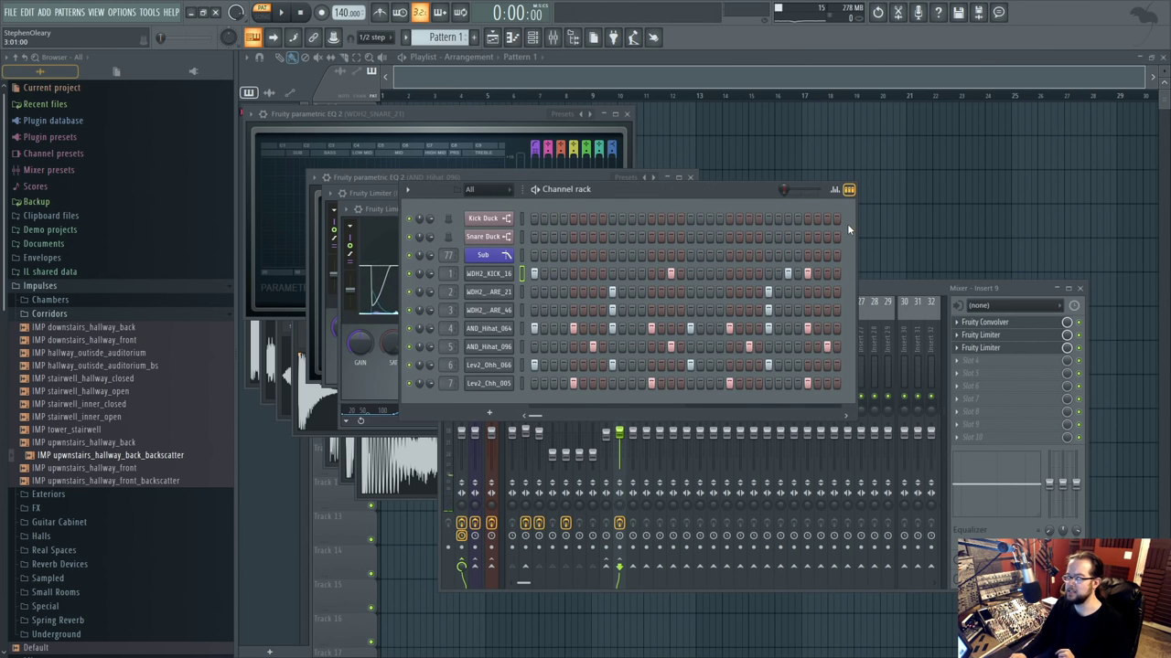
left_click_drag(648, 197, 672, 193)
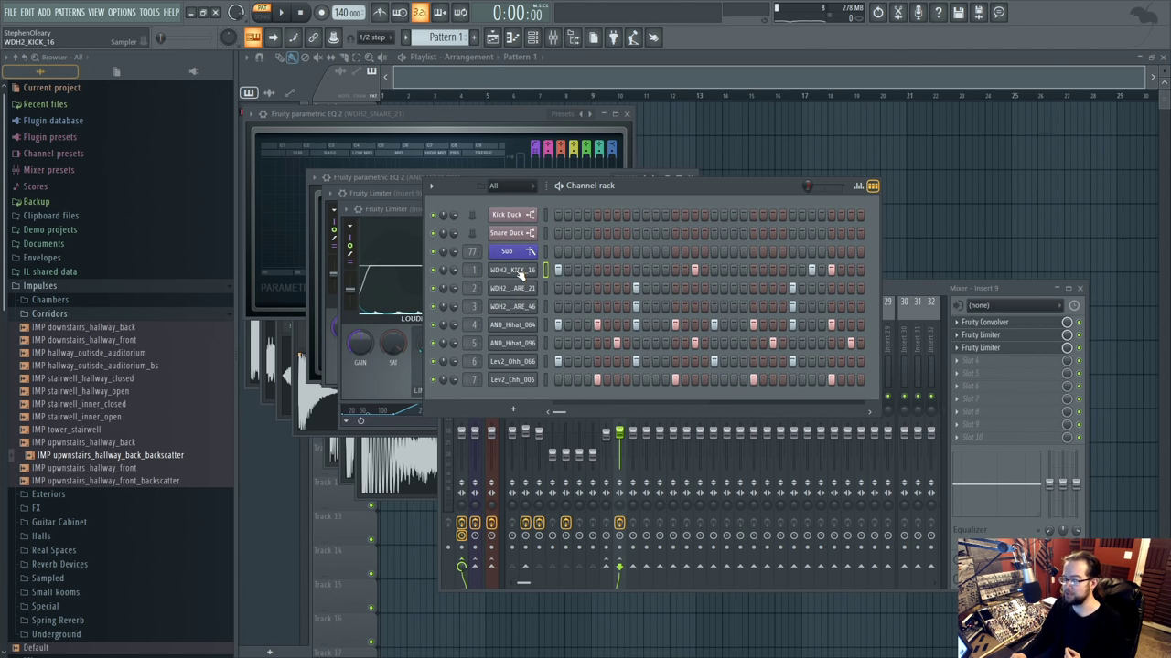
left_click(517, 327)
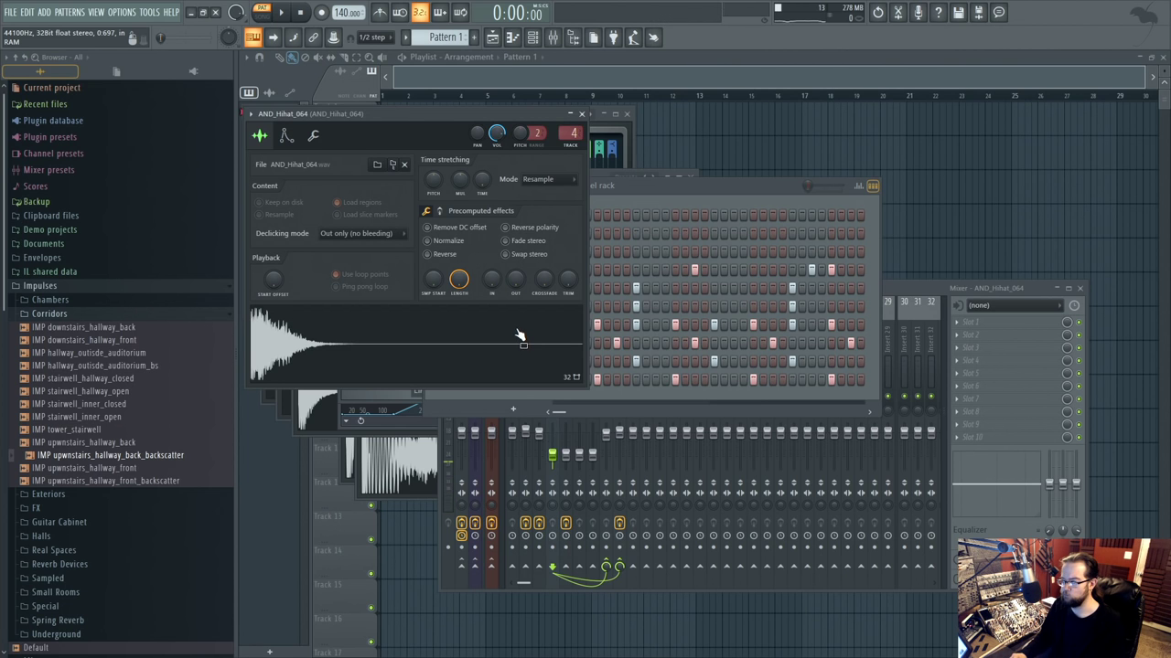
left_click(91, 286)
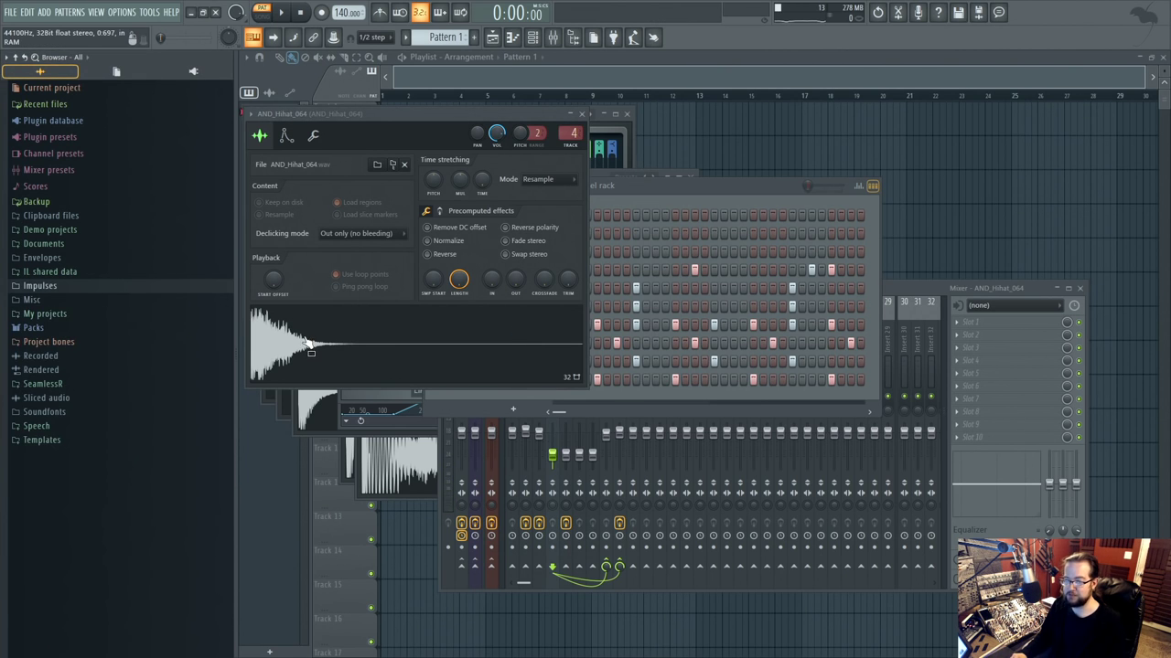
left_click(583, 115)
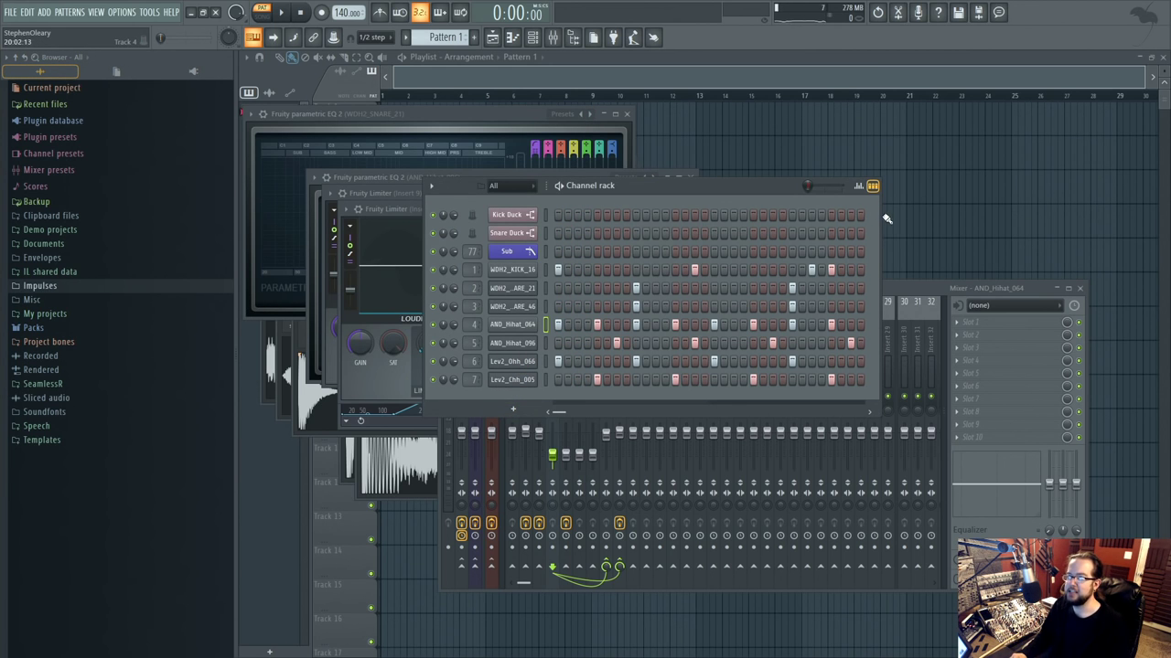
Rearrange the mixer and channel rack windows and listen to the full drum pattern.
left_click_drag(952, 303, 943, 265)
key("space")
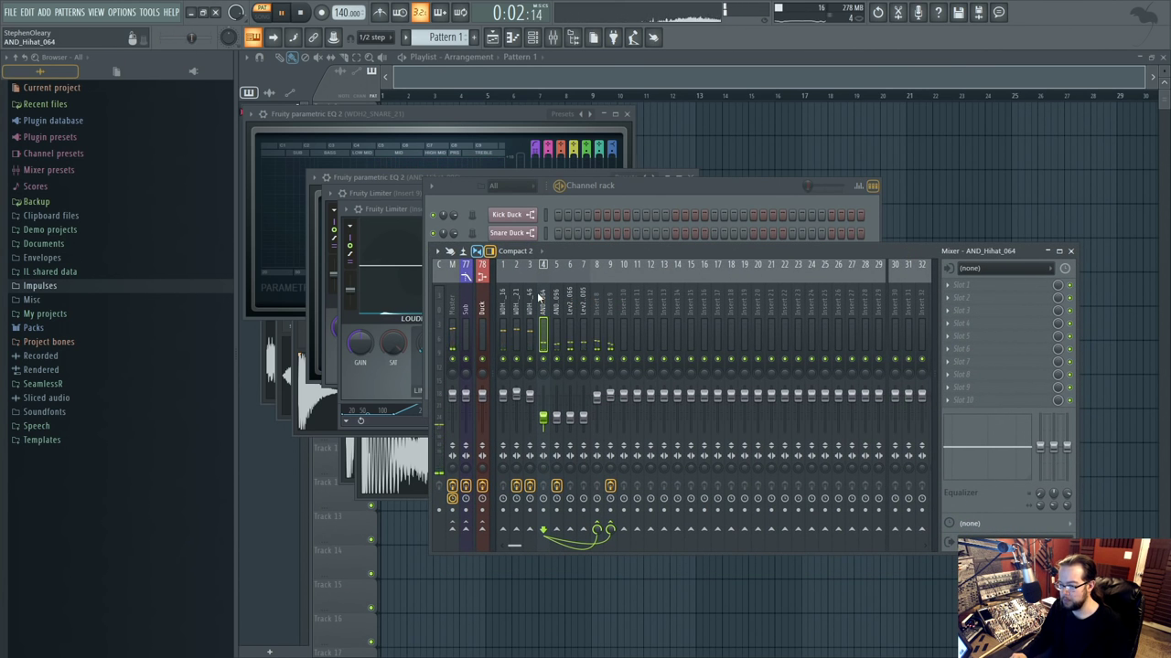
key("space")
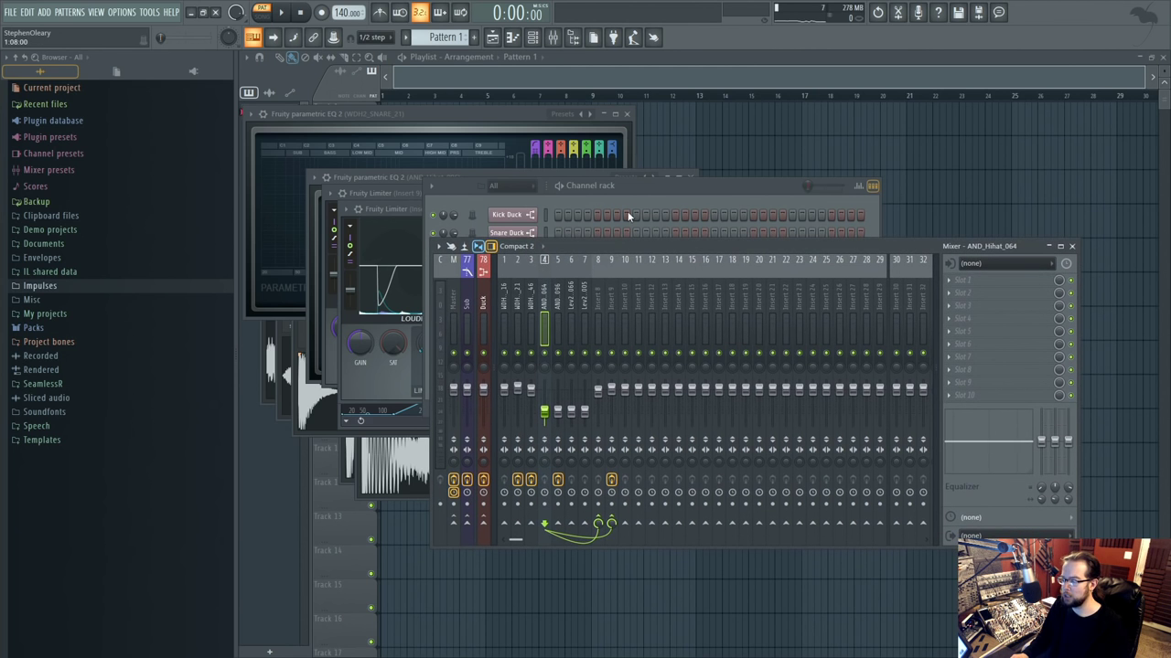
left_click(664, 188)
left_click_drag(664, 189, 591, 176)
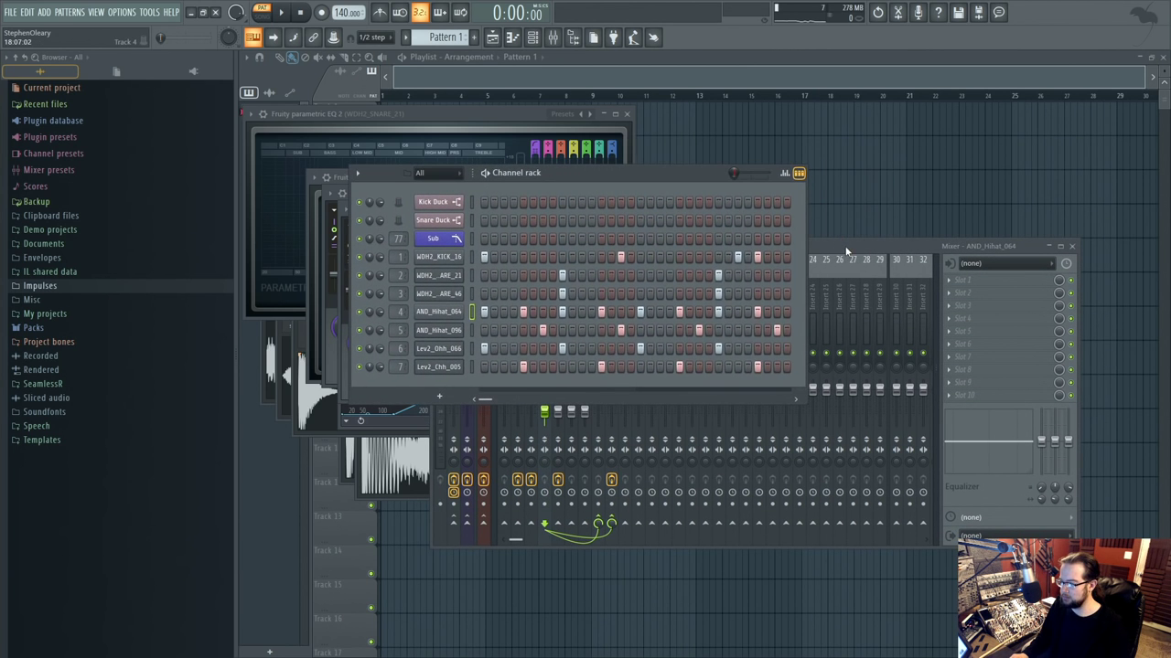
left_click(865, 239)
left_click_drag(864, 240, 871, 275)
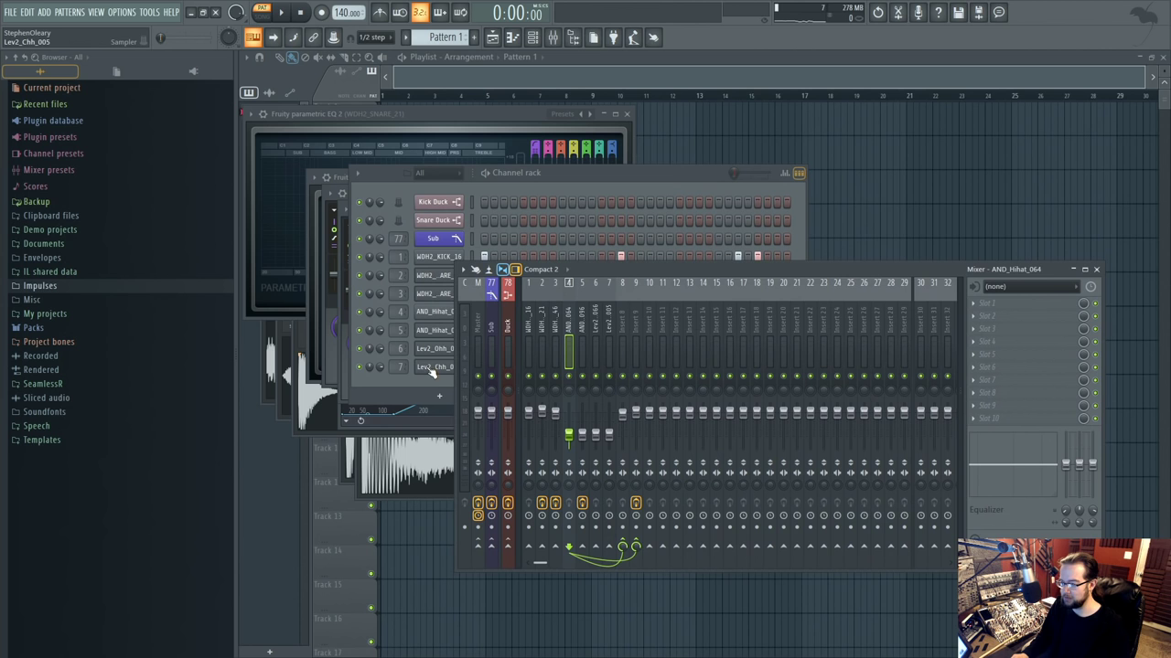
left_click_drag(684, 272, 688, 258)
key("space")
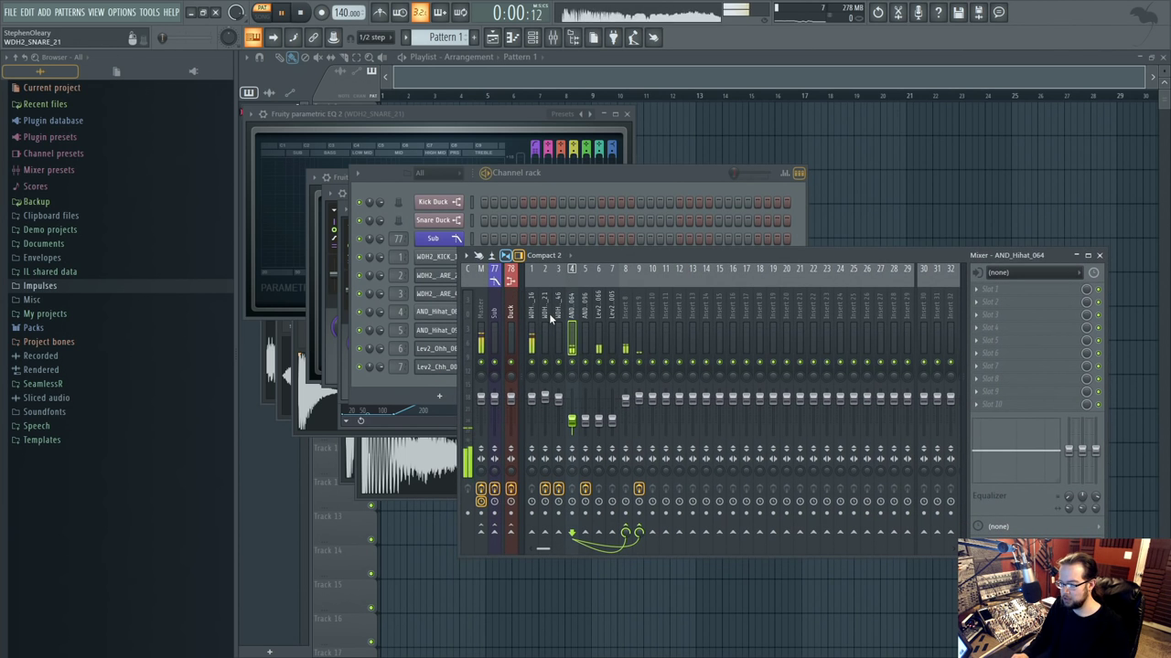
Rename mixer track Insert 8 as "hats" and Insert 9 as "hats verb".
left_click(634, 315)
key("space")
key("F2")
type("hat")
key("Return")
key("Right")
key("F2")
type("hats ver")
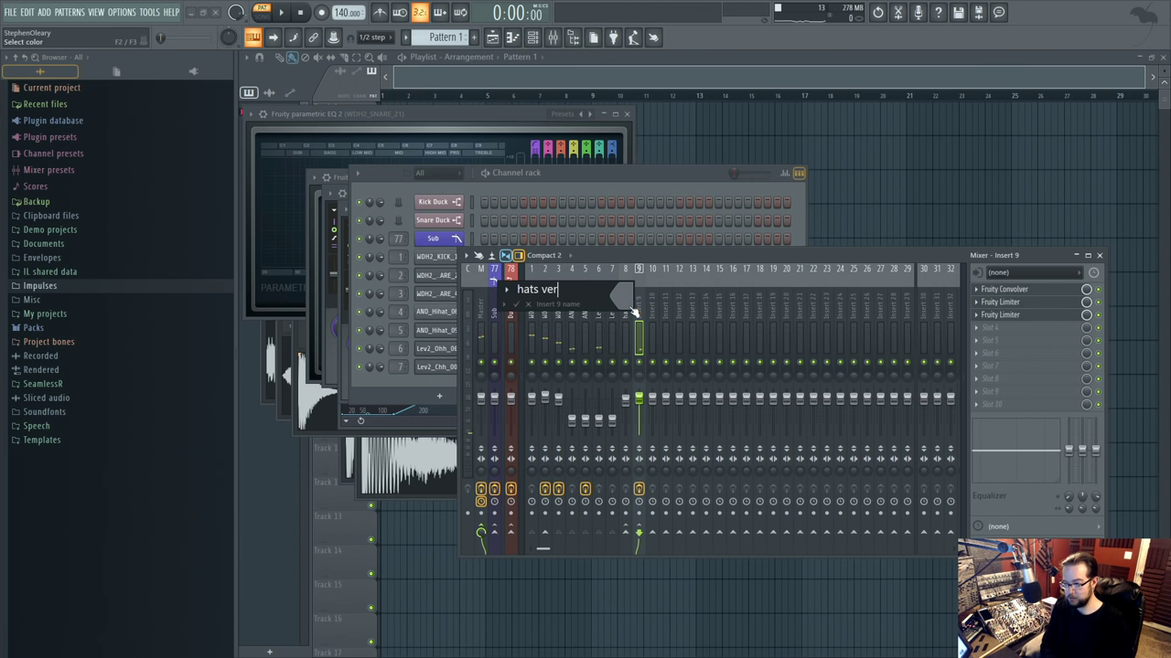
type("b")
key("Return")
Play the pattern briefly and close all open plugin, mixer and channel rack windows.
key("space")
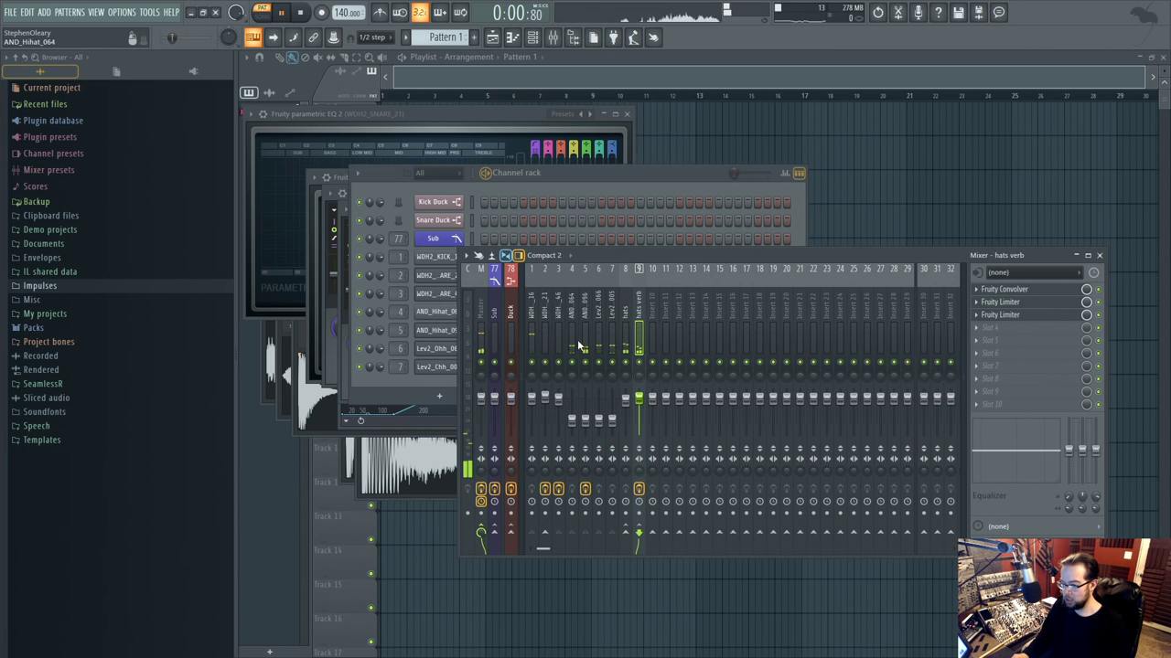
key("space")
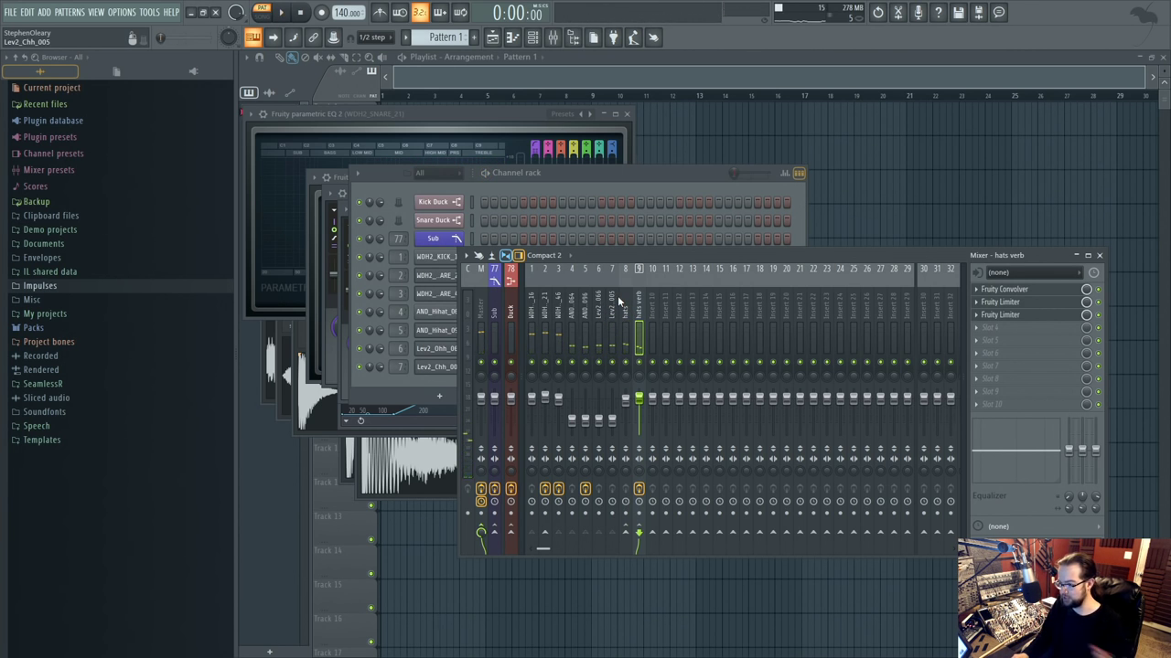
key("F12")
left_click(713, 126)
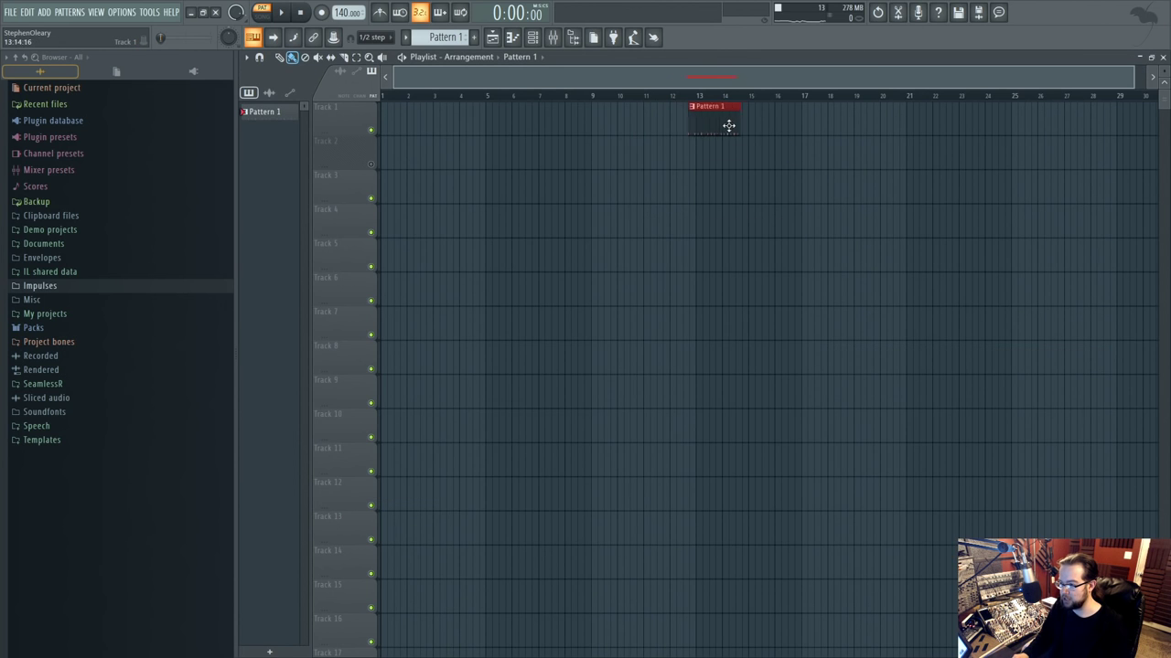
right_click(722, 125)
left_click_drag(1164, 84, 1100, 88)
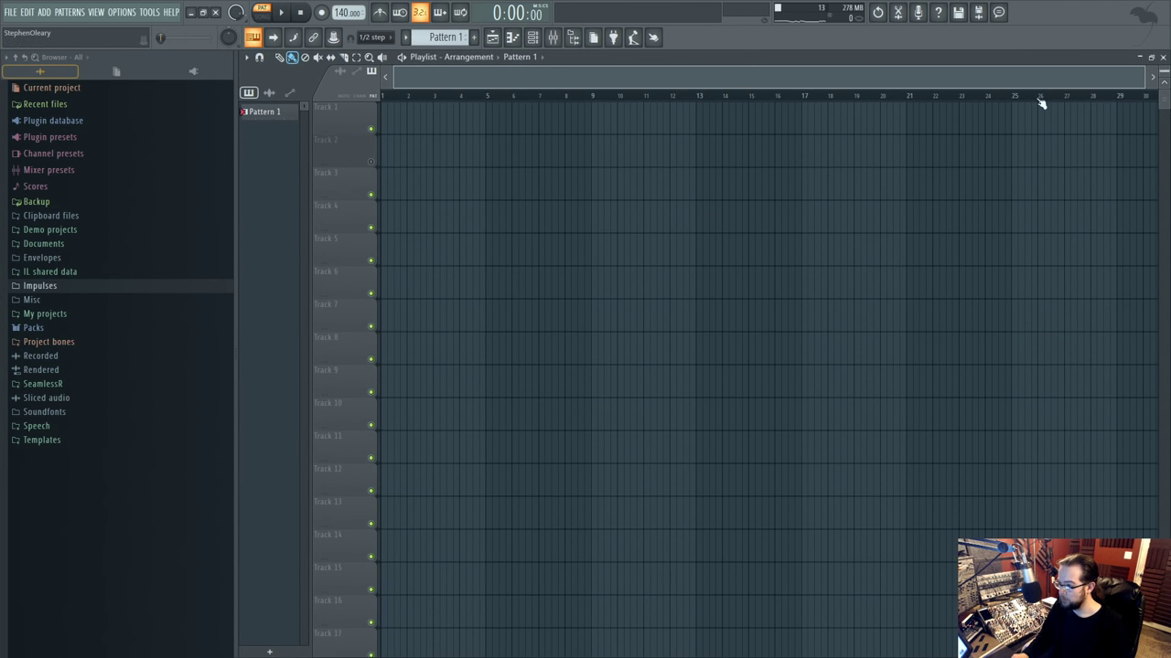
left_click(699, 127)
left_click(756, 121)
scroll(765, 138, "up", 4)
right_click(709, 127)
right_click(622, 122)
Set the playlist snap to Line and place two consecutive Pattern 1 clips on Track 1, starting at bars 13 and 15.
left_click(376, 37)
left_click(381, 53)
left_click(548, 120)
left_click_drag(614, 117, 577, 113)
left_click_drag(731, 109, 665, 121)
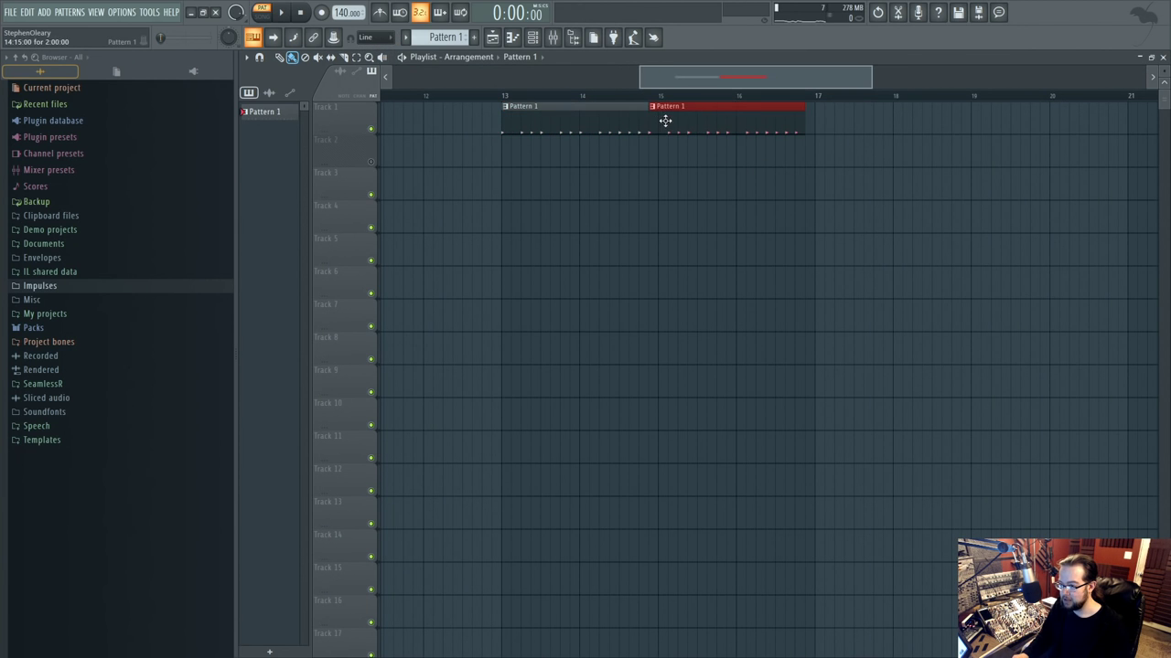
Add a second playlist arrangement under the name Arrangement_2.
left_click(496, 57)
left_click(490, 156)
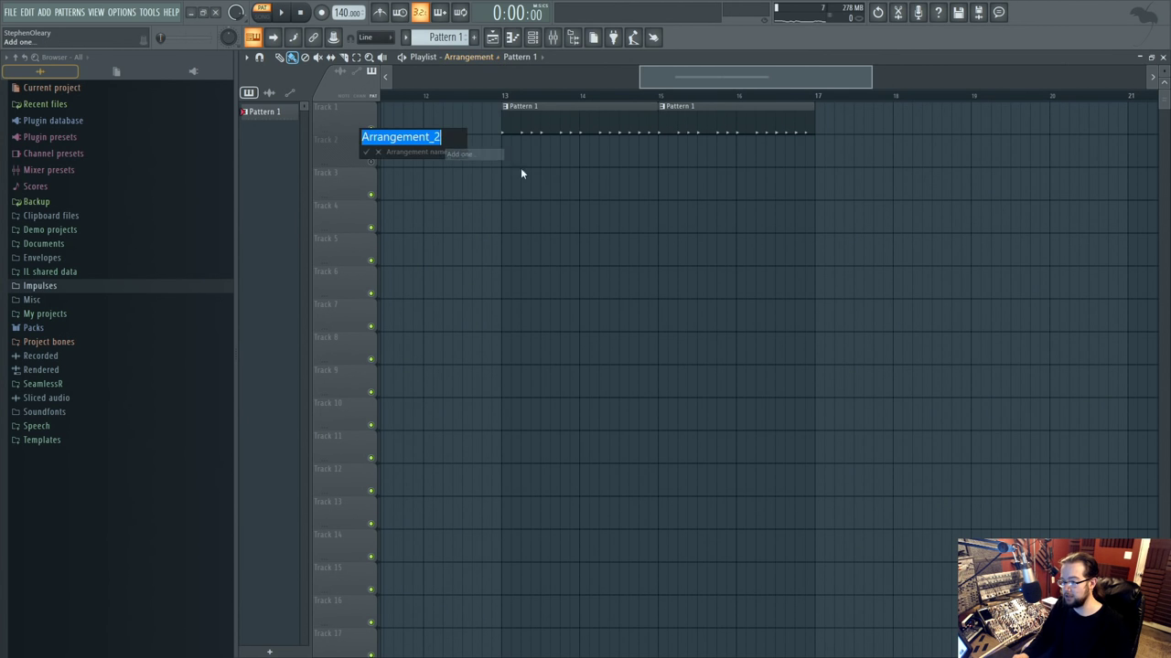
left_click(368, 153)
Switch back and forth between the playlist's two arrangements, finishing on the original Arrangement.
left_click(490, 57)
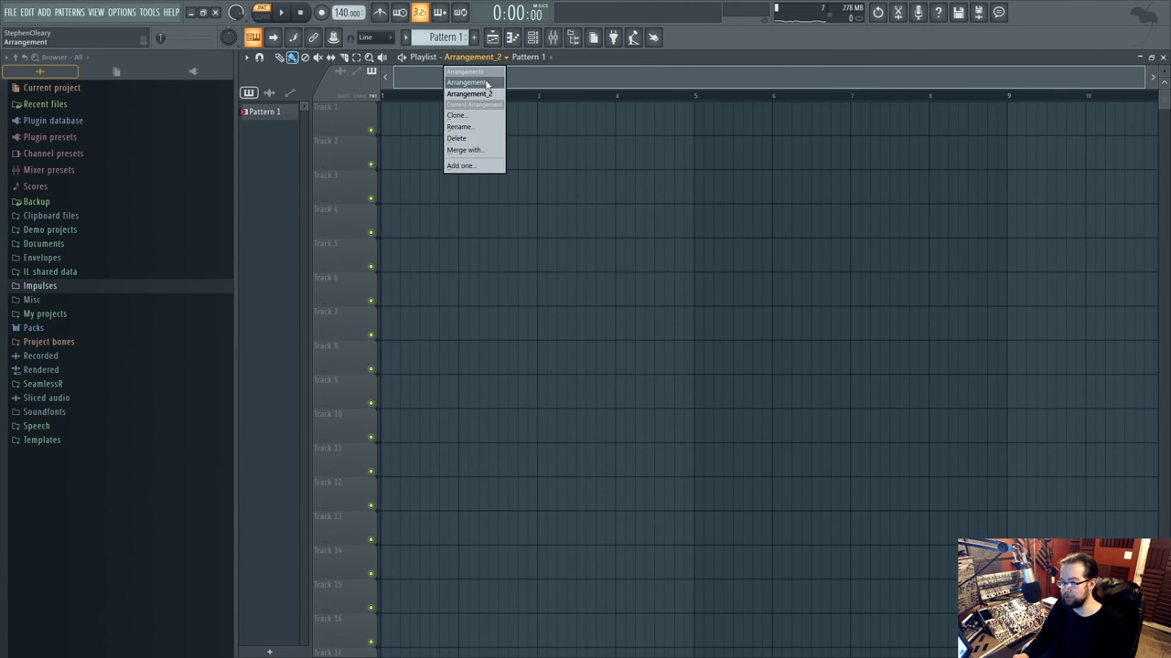
left_click(486, 83)
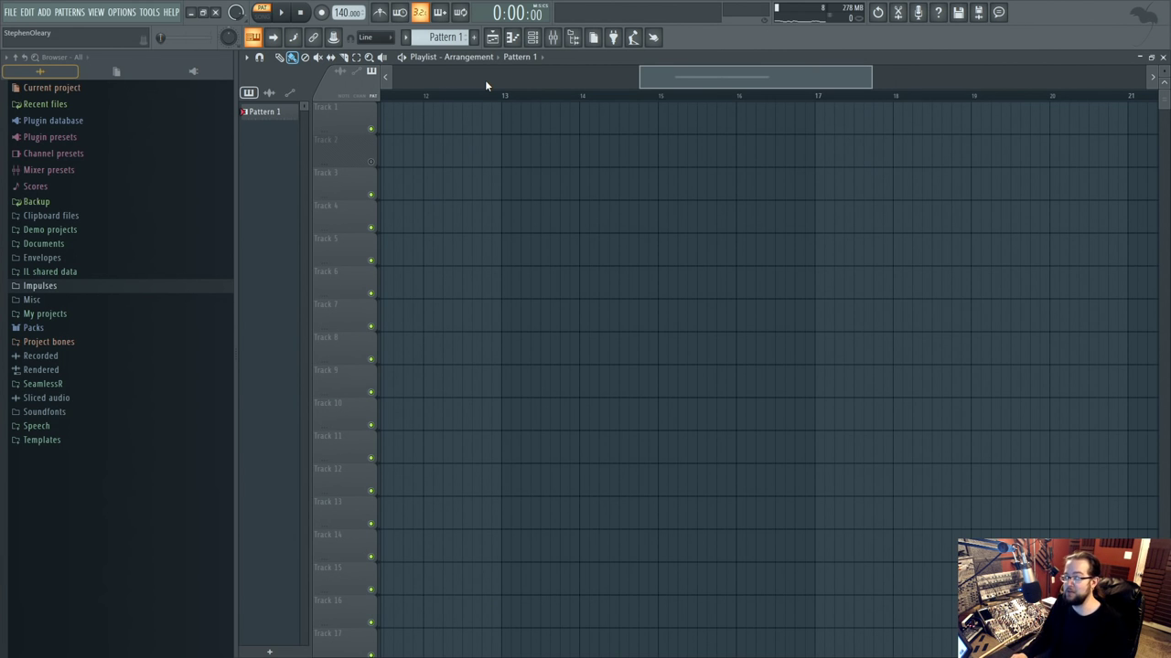
left_click(487, 57)
left_click(475, 94)
left_click(484, 57)
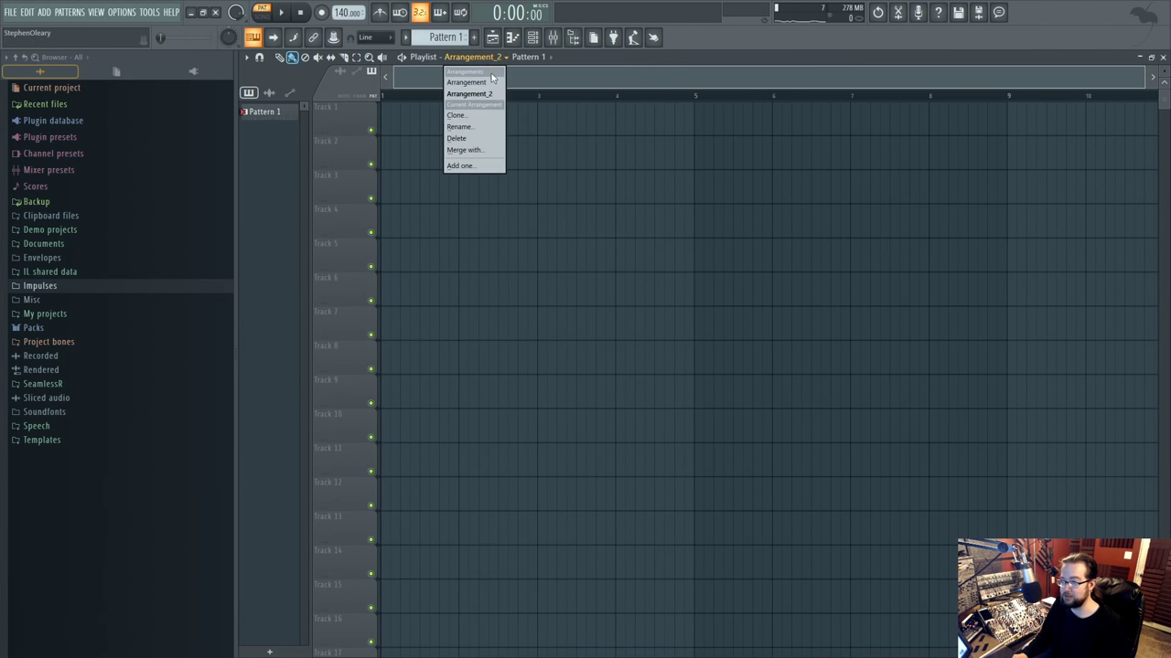
left_click(475, 80)
Switch playback to song mode and select bars 13 to 17 on the playlist timeline as the loop region.
scroll(672, 329, "down", 4)
scroll(755, 301, "up", 3)
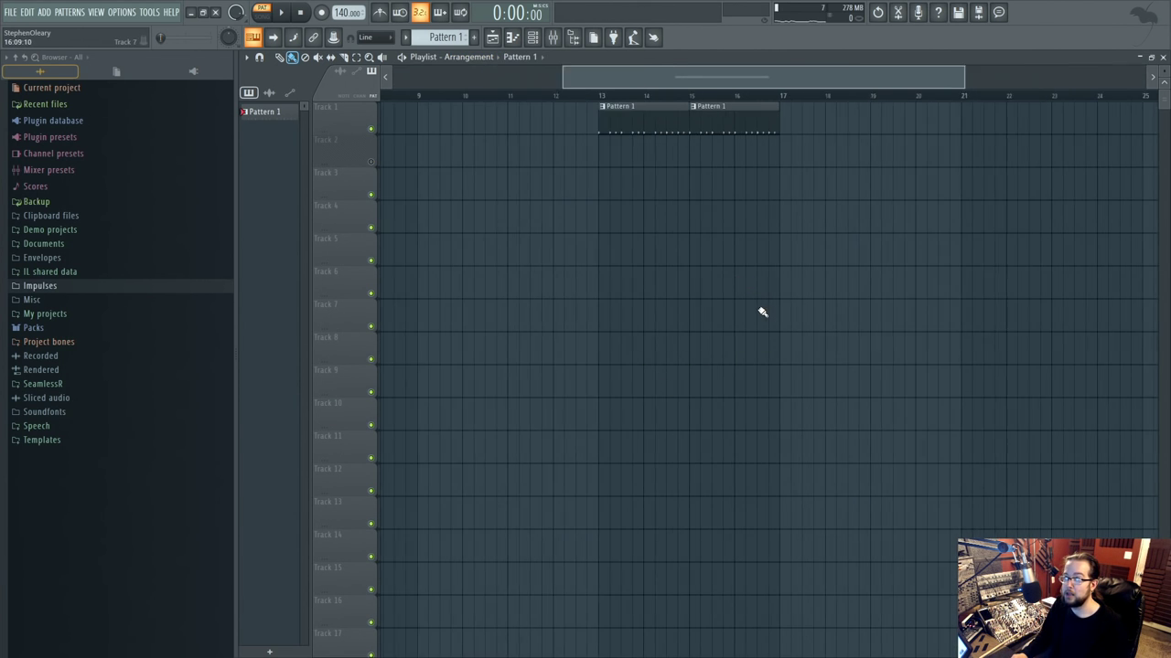
left_click_drag(566, 96, 776, 108)
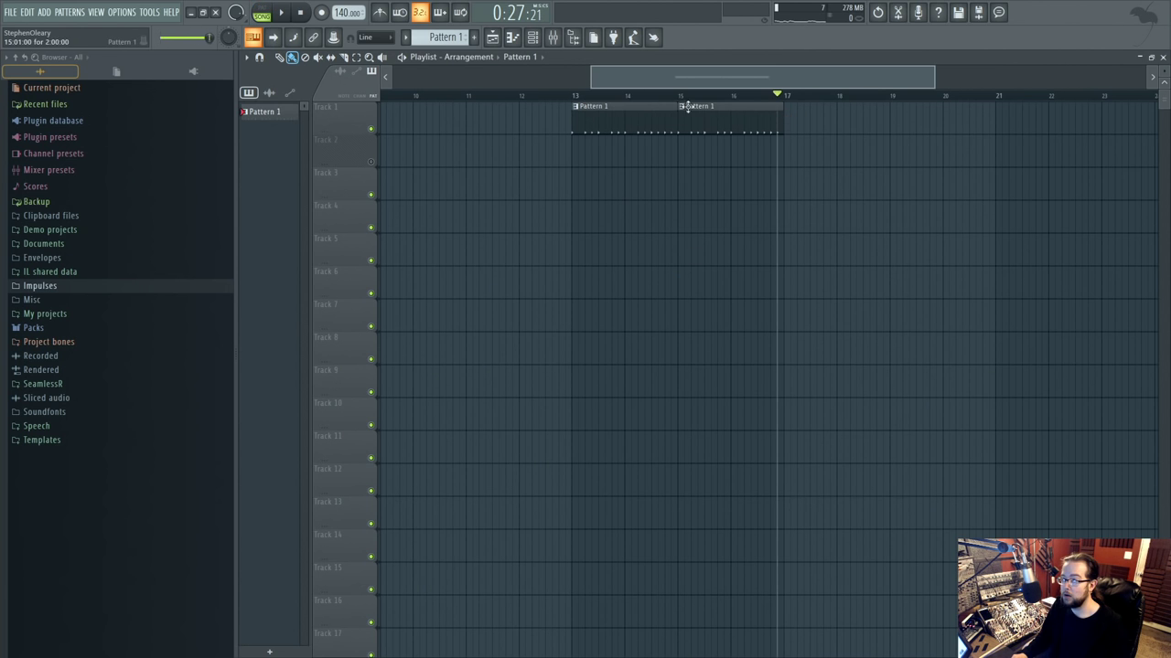
left_click_drag(574, 96, 785, 117)
Program Kick Duck on steps 1, 15 and 27 to match the kick, and Snare Duck on steps 9 and 25 to match the snares.
left_click(553, 37)
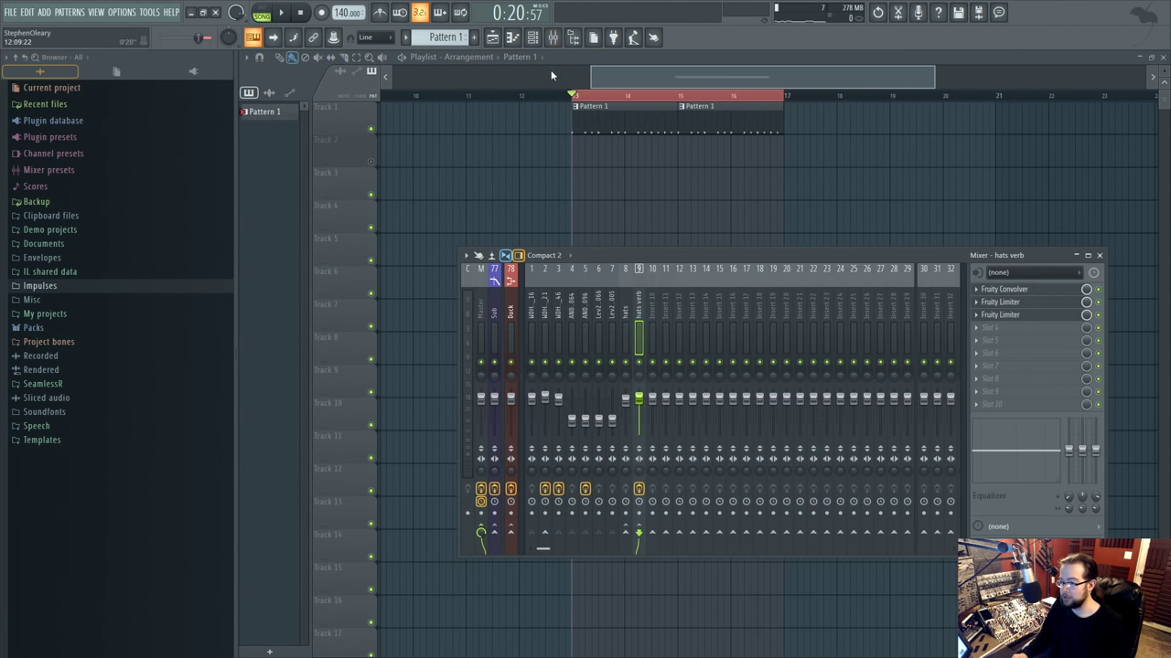
left_click(532, 38)
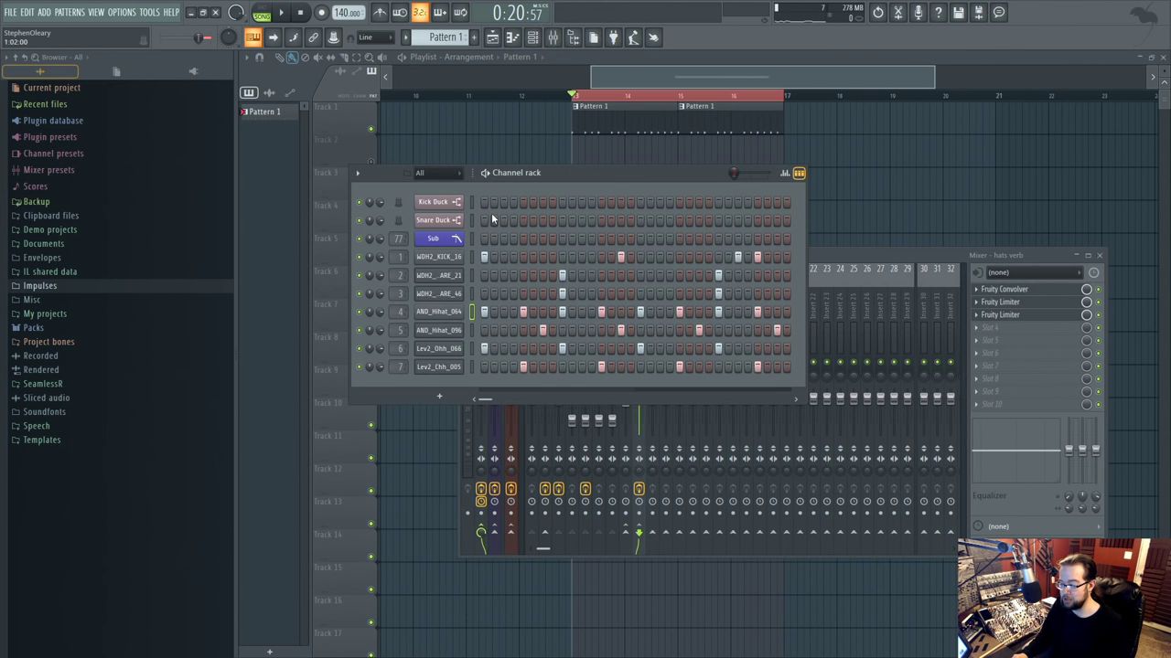
left_click(739, 202)
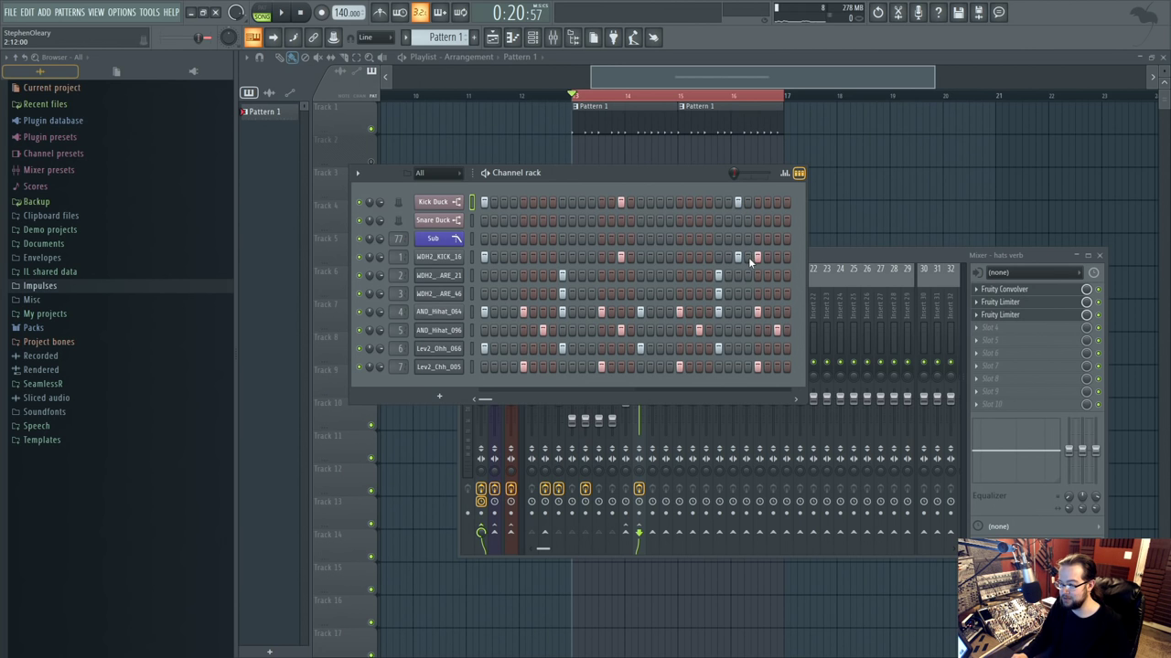
left_click(563, 222)
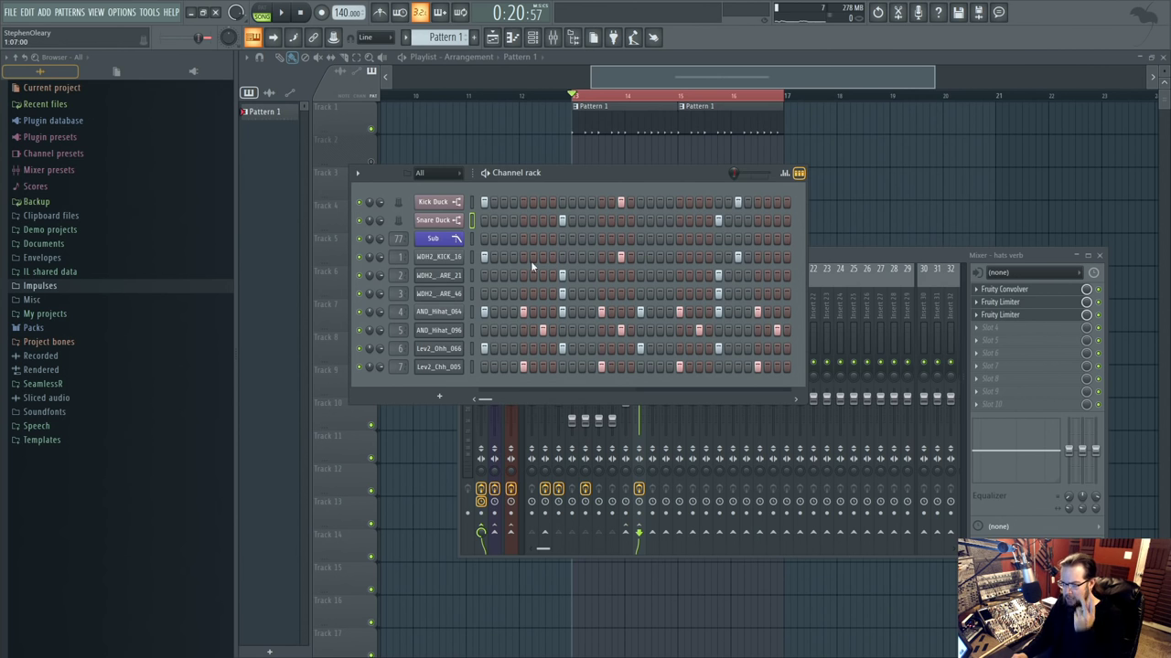
Move the Sub channel down below Lev2_Chh_005 to the end of the channel rack.
key("alt+Down")
key("alt+Down")
key("alt+Down")
key("alt+Down")
key("alt+Down")
key("alt+Down")
key("alt+Down")
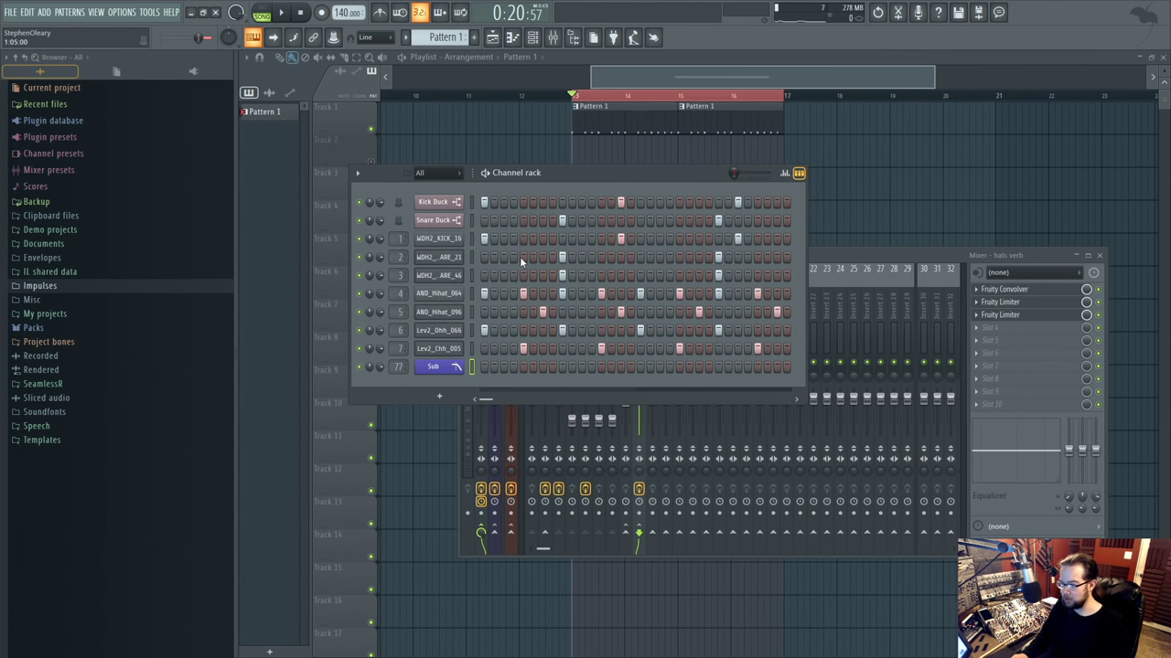
Close all open windows, bring back only the channel rack and briefly play the selected section.
left_click_drag(881, 261, 846, 260)
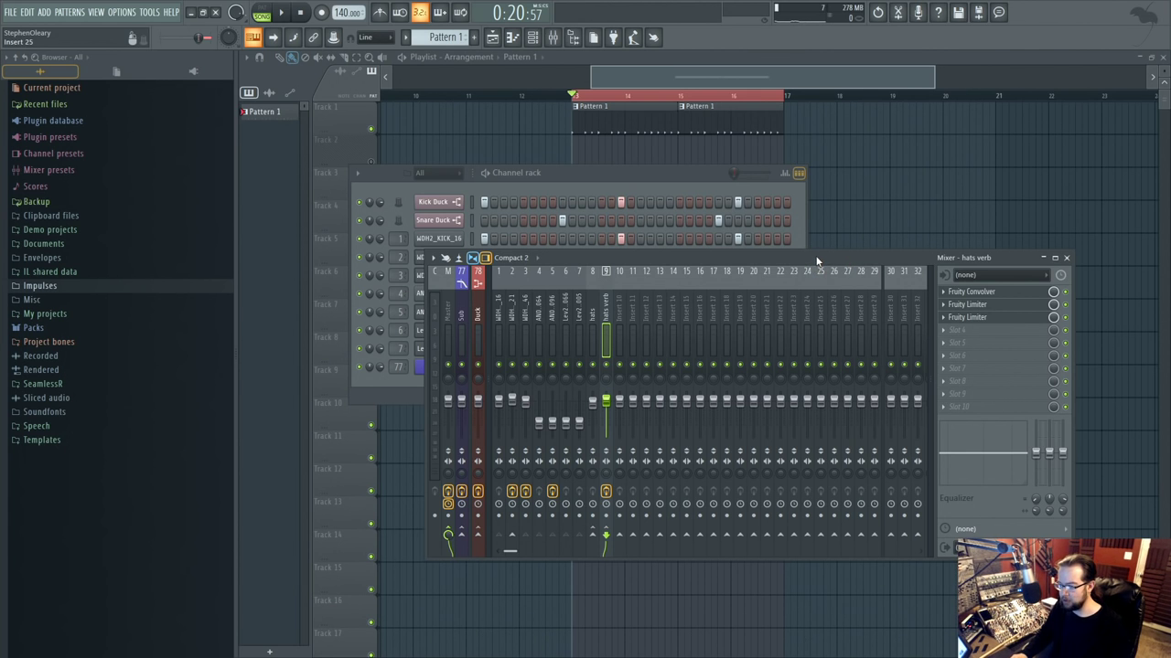
left_click_drag(821, 262, 818, 258)
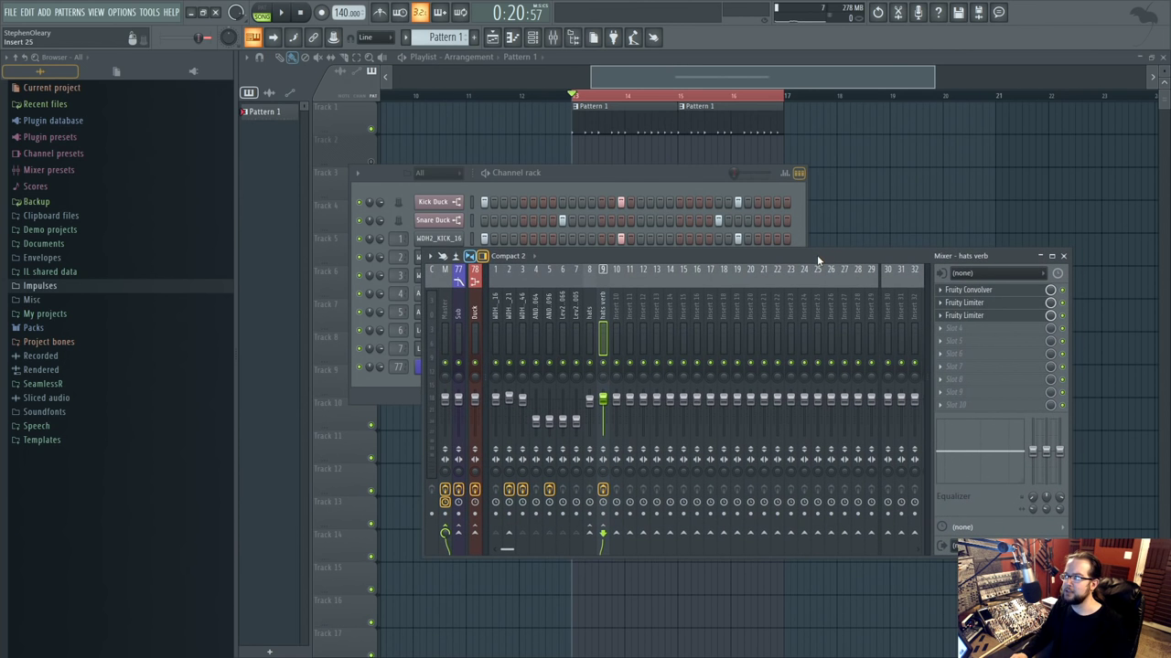
key("F12")
key("space")
left_click(533, 36)
left_click_drag(571, 175, 614, 169)
key("space")
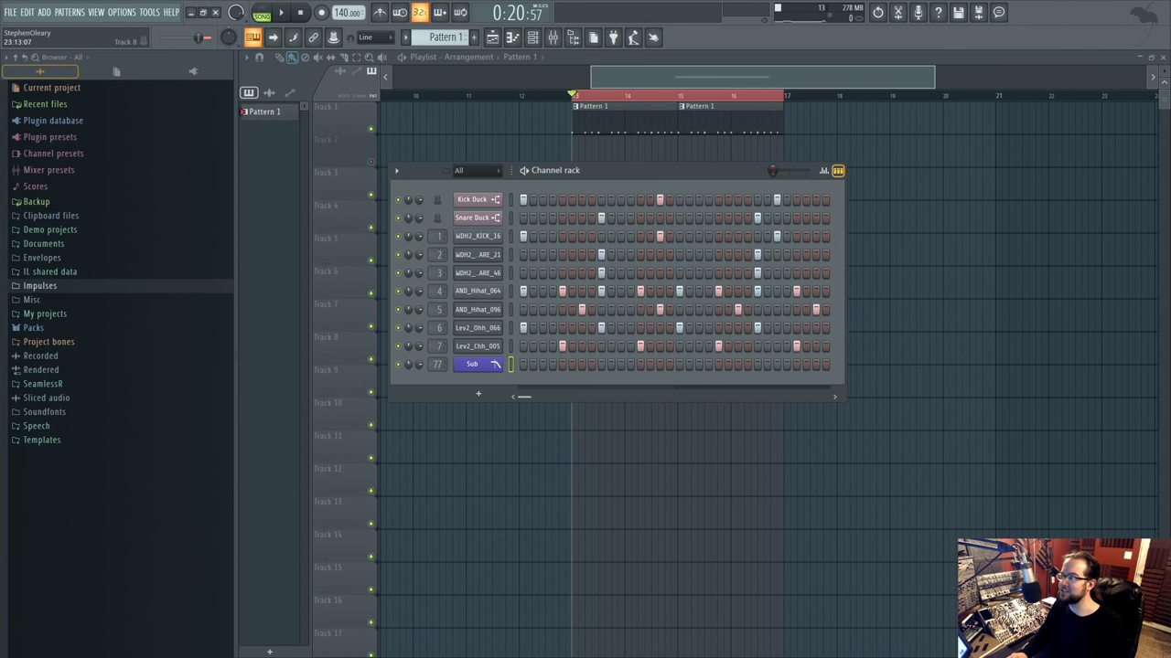
Narrow the browser to widen the playlist and reposition the channel rack over it.
left_click_drag(636, 173, 668, 186)
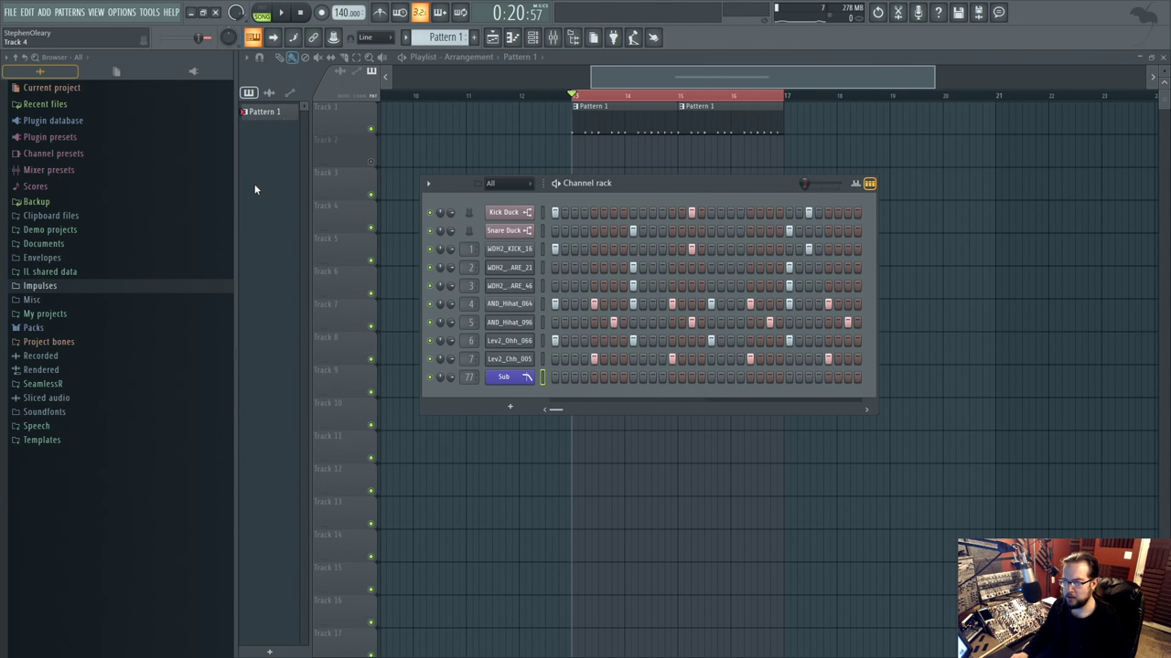
left_click_drag(231, 182, 111, 183)
left_click_drag(547, 185, 597, 180)
Add a Patcher channel from the plugin picker and move its window beside the channel rack.
middle_click(1045, 34)
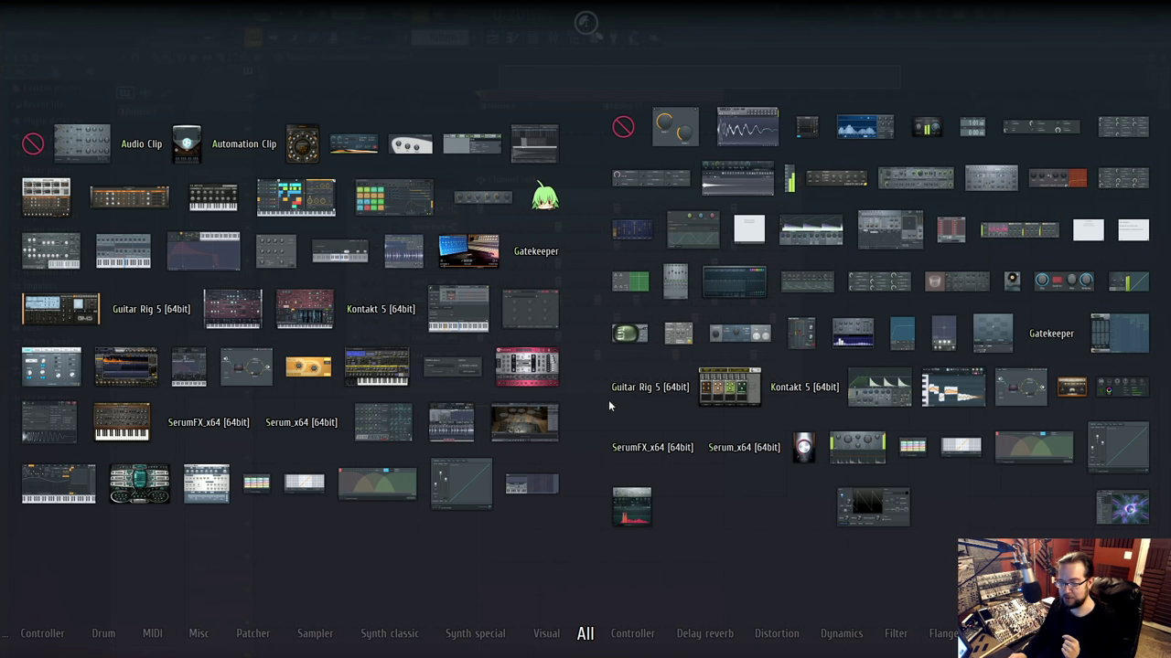
left_click_drag(242, 380, 549, 407)
left_click_drag(357, 176, 687, 152)
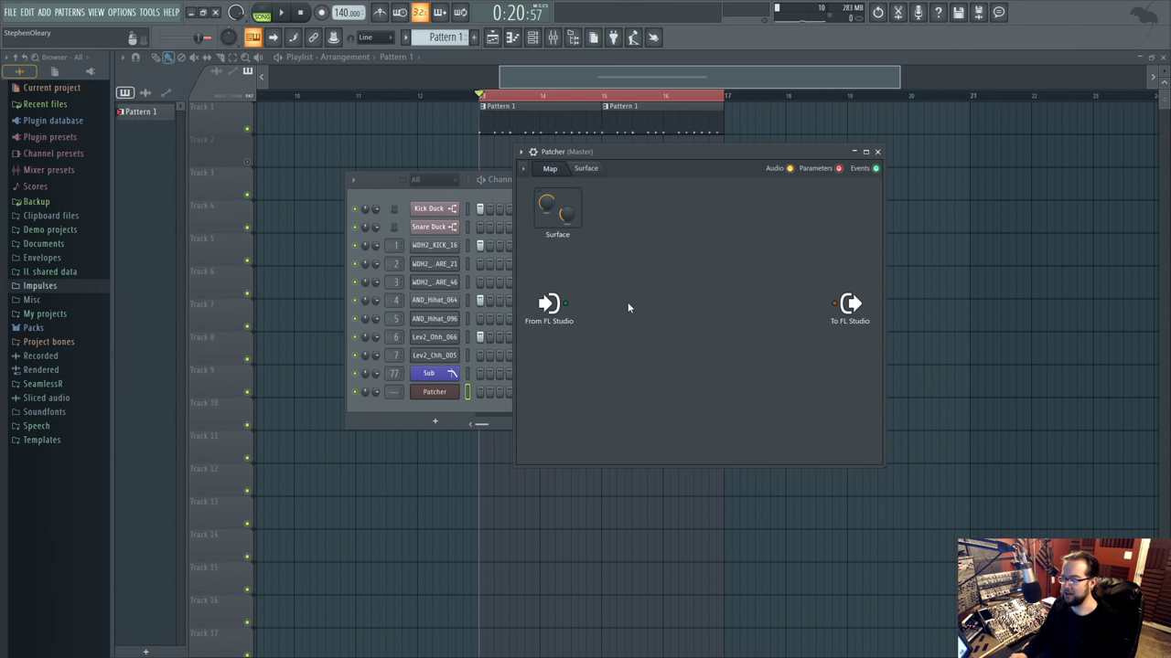
Add a Sytrus synth to the Patcher map and browse its operators to operator 5's pitch envelope.
key("F8")
left_click_drag(780, 381, 682, 346)
double_click(682, 345)
left_click(397, 285)
left_click(356, 294)
left_click(354, 283)
left_click(400, 284)
left_click(478, 285)
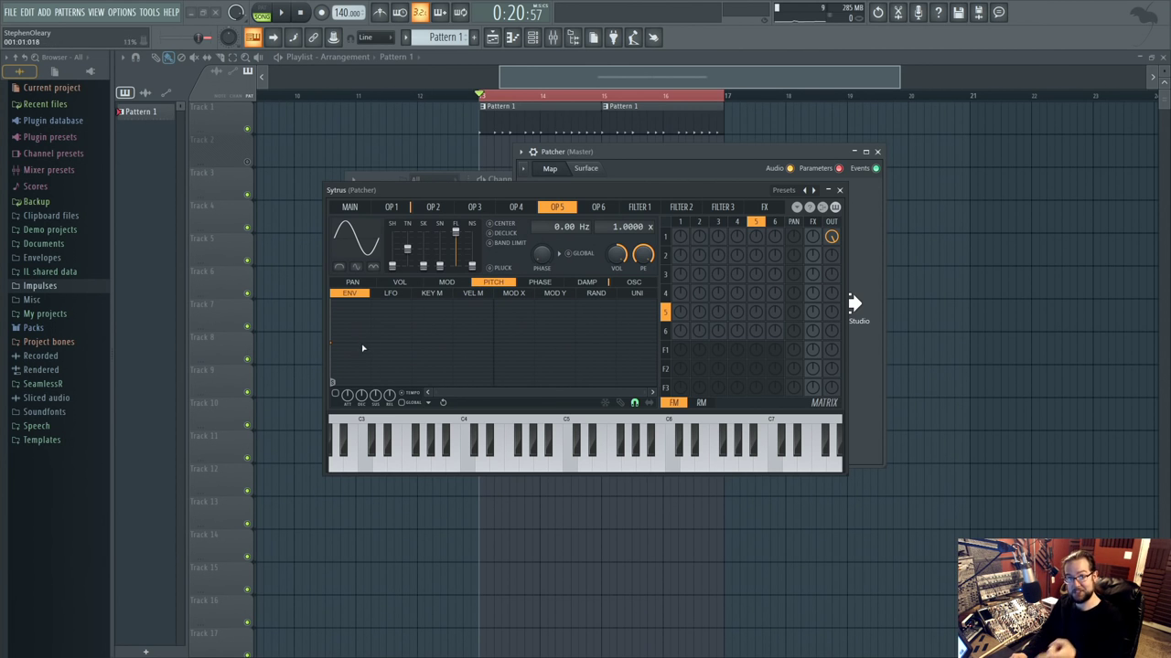
Close Sytrus and replace it with Harmor in the Patcher map.
left_click(841, 190)
right_click(655, 326)
left_click(649, 410)
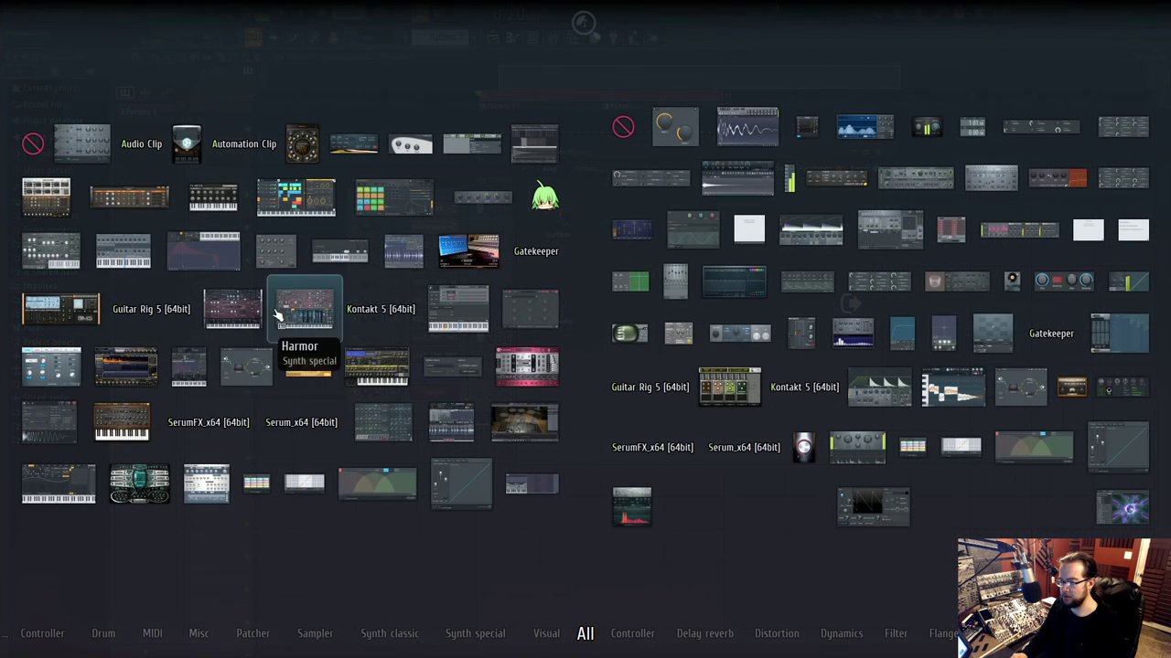
left_click(277, 314)
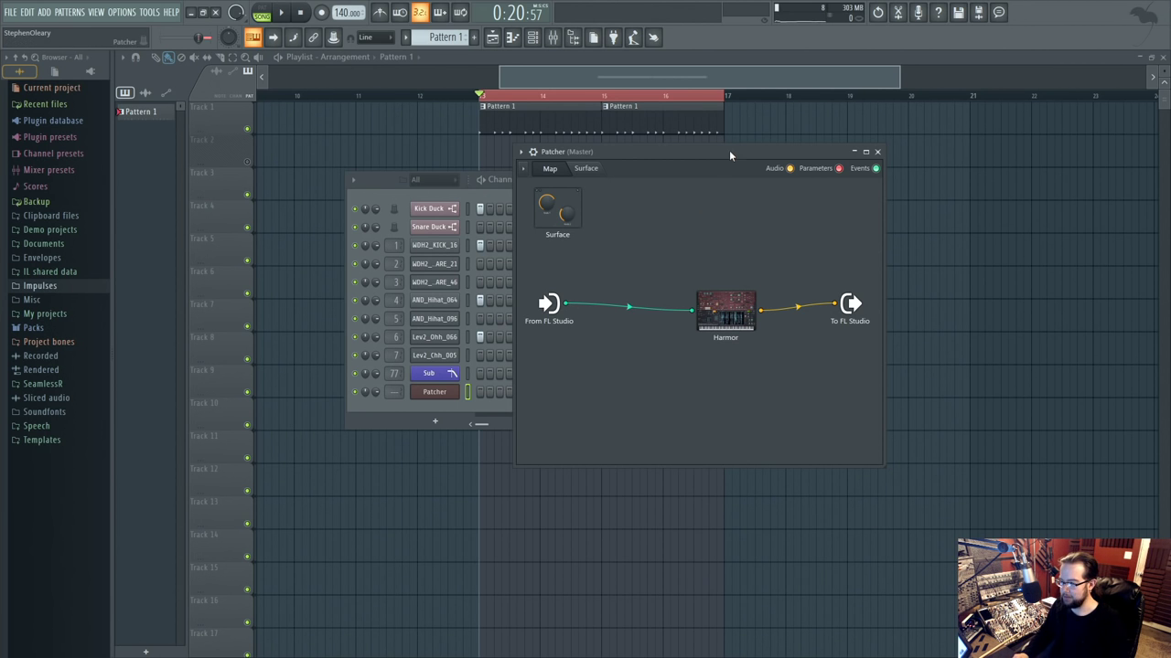
Route the Patcher channel to mixer track 30 and check the Duck track that it feeds.
left_click(442, 410)
left_click_drag(387, 390, 386, 335)
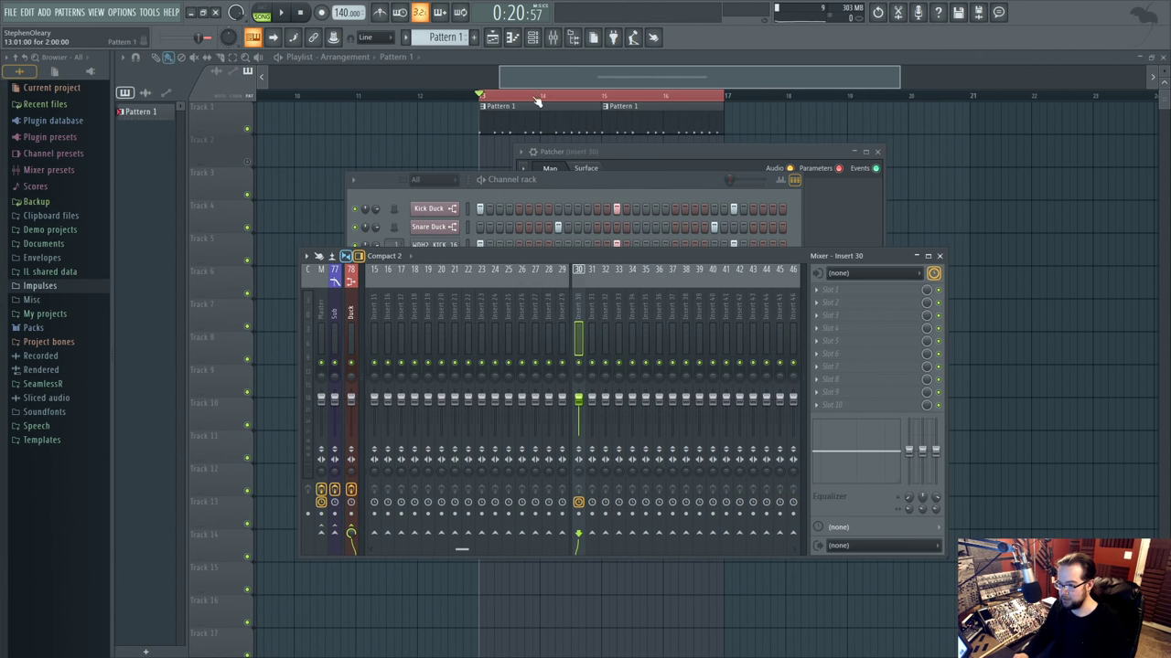
left_click(353, 313)
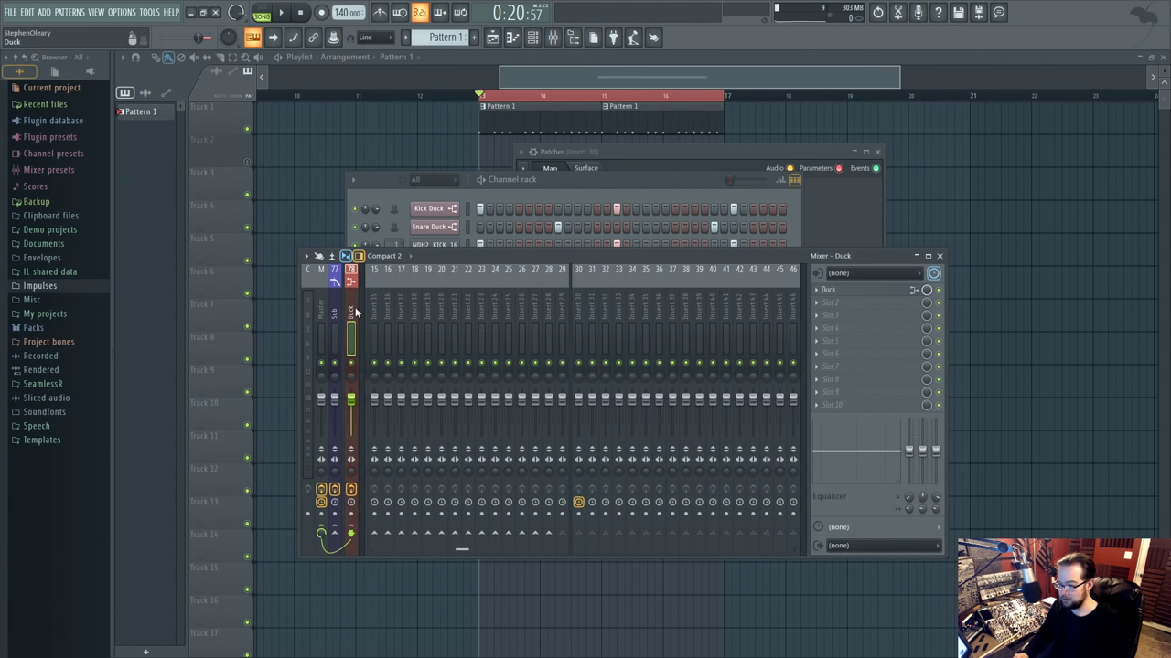
left_click(582, 300)
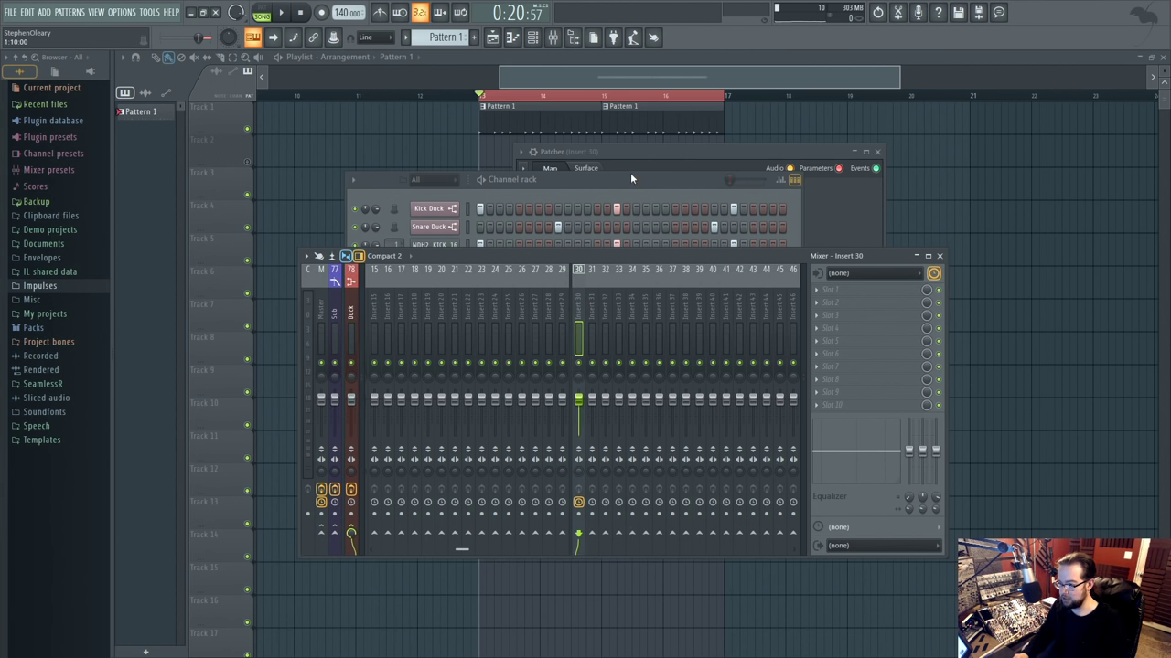
Bring the Patcher window forward and move the Harmor node closer to the From FL Studio input.
left_click(630, 174)
left_click(514, 39)
left_click(514, 38)
left_click(514, 38)
left_click(743, 151)
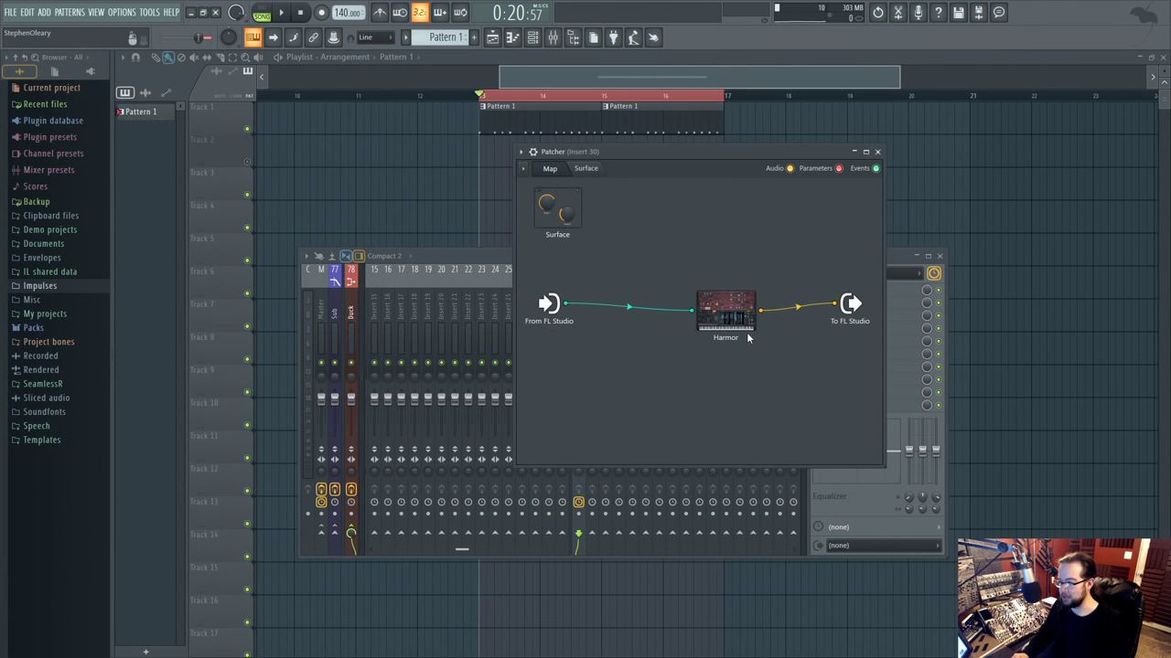
left_click_drag(747, 338, 666, 338)
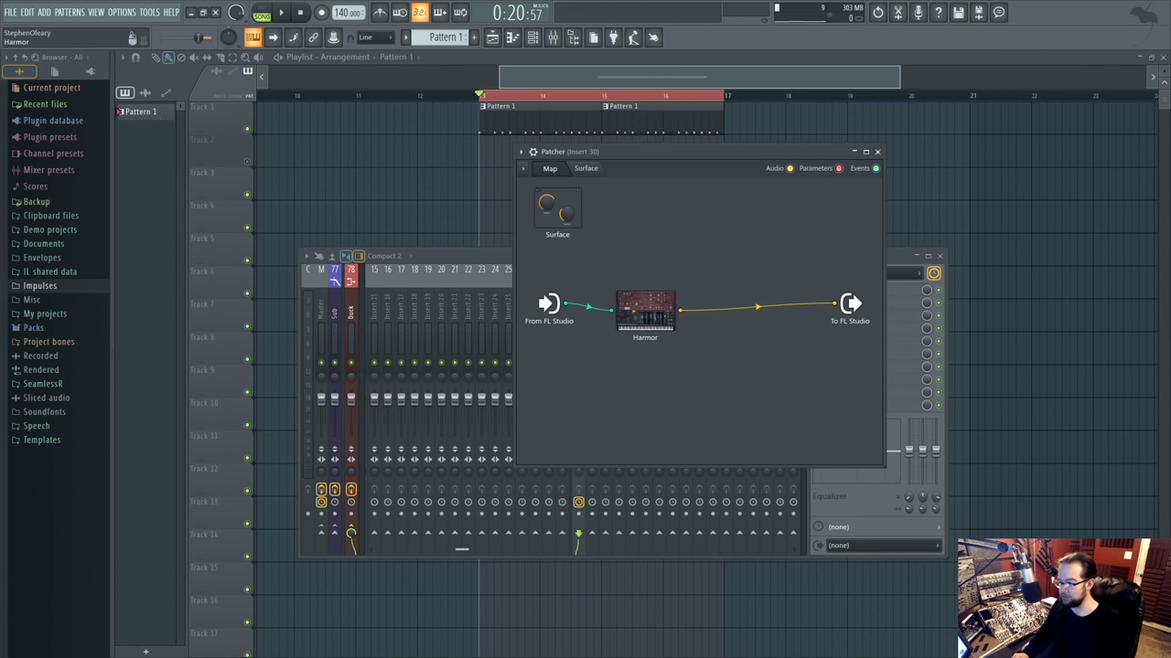
Create a new empty pattern, Pattern 2, and show the Patcher channel's low octaves in the piano roll.
left_click(514, 38)
left_click(532, 38)
right_click(449, 37)
left_click(529, 69)
right_click(447, 393)
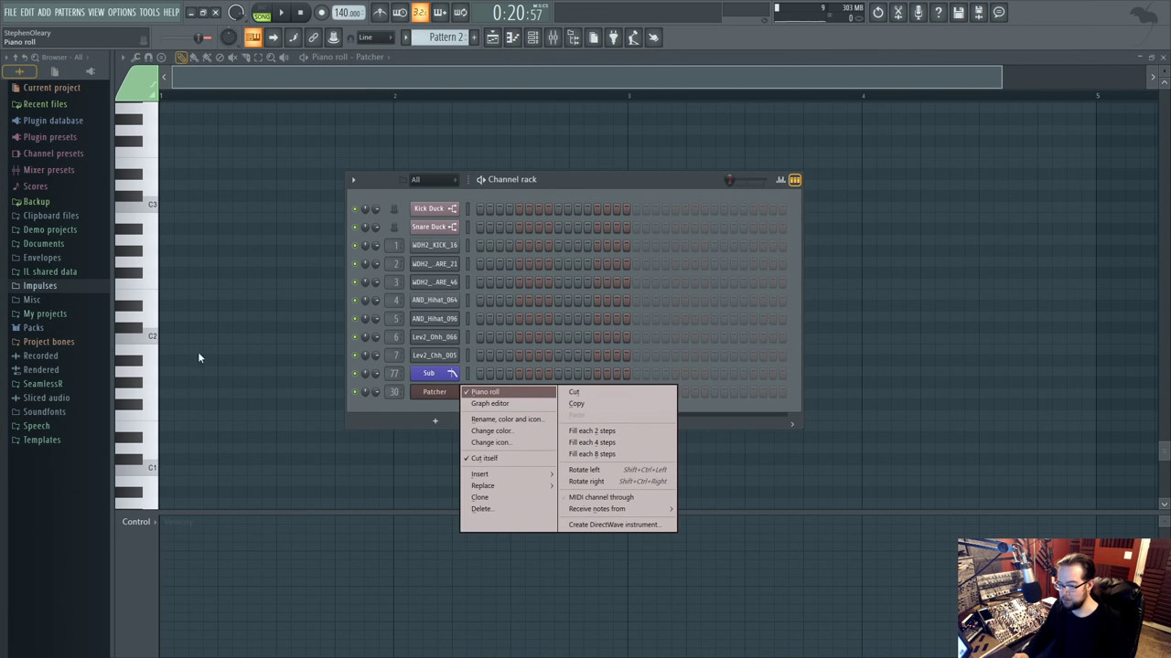
left_click(146, 333)
scroll(150, 324, "down", 3)
Open Harmor from the Patcher map and load its Default preset.
left_click(538, 40)
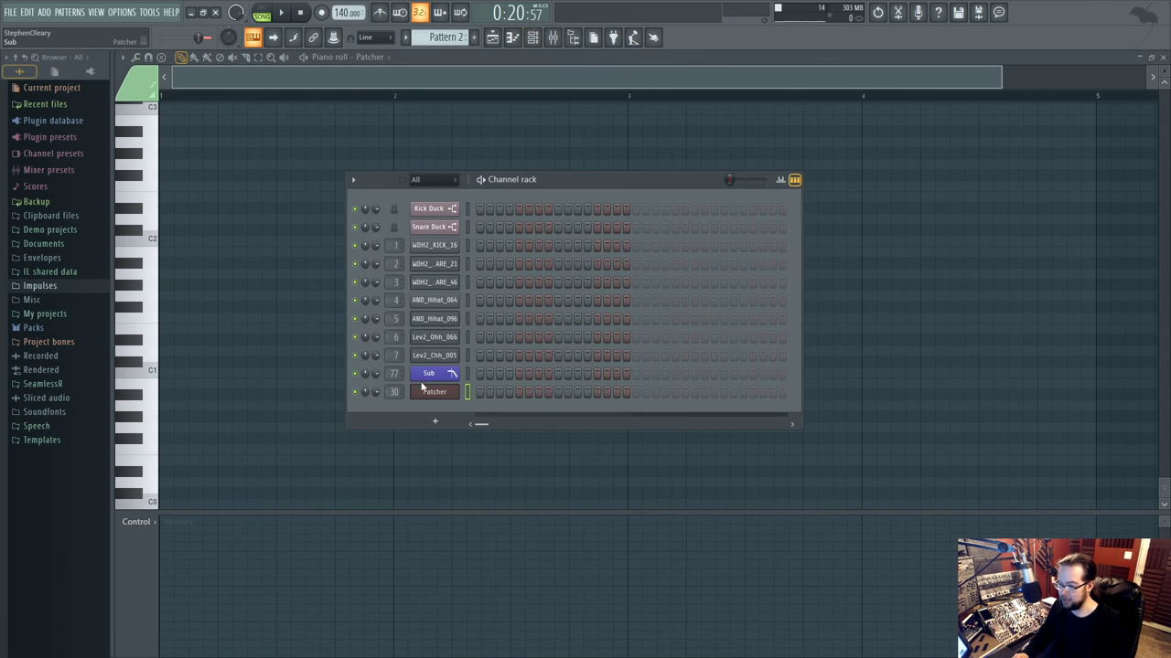
left_click(431, 387)
left_click(645, 307)
right_click(867, 121)
left_click(884, 308)
Audition D1 on the Patcher channel and place a one-bar E2 note at bar 1 in the piano roll.
left_click(153, 348)
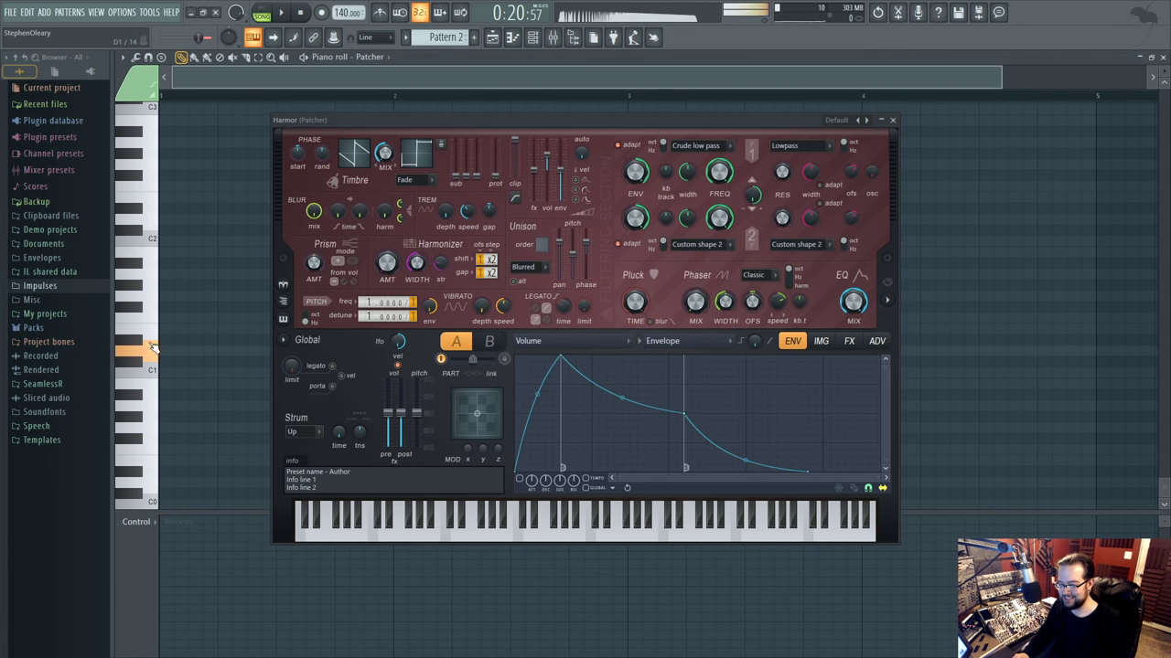
scroll(151, 339, "up", 3)
left_click(165, 297)
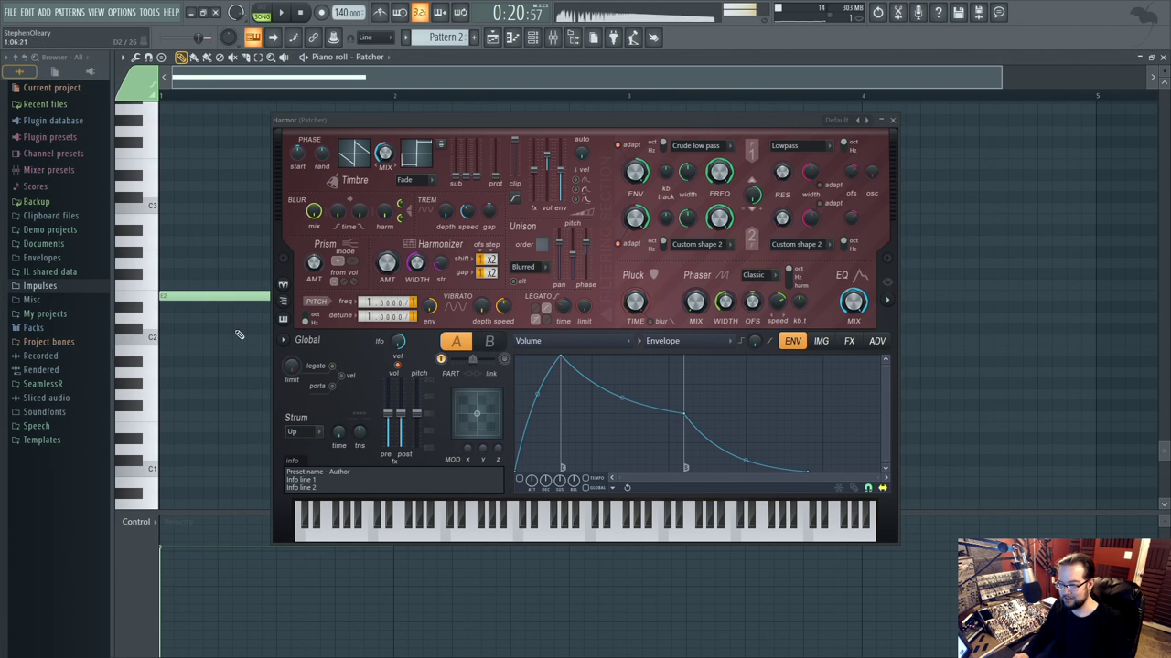
Close Harmor and the piano roll, and turn off Enable main pitch in the WDH2_KICK_16 channel's settings.
left_click(892, 120)
left_click(519, 37)
left_click(531, 37)
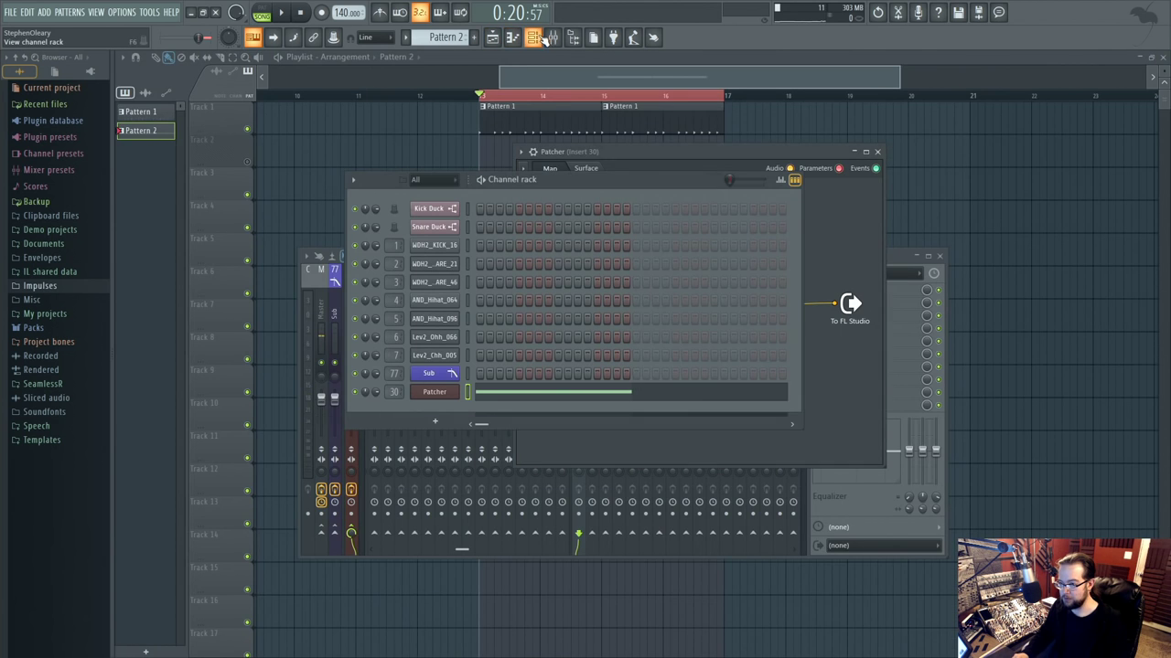
left_click(454, 245)
left_click(246, 217)
left_click(248, 399)
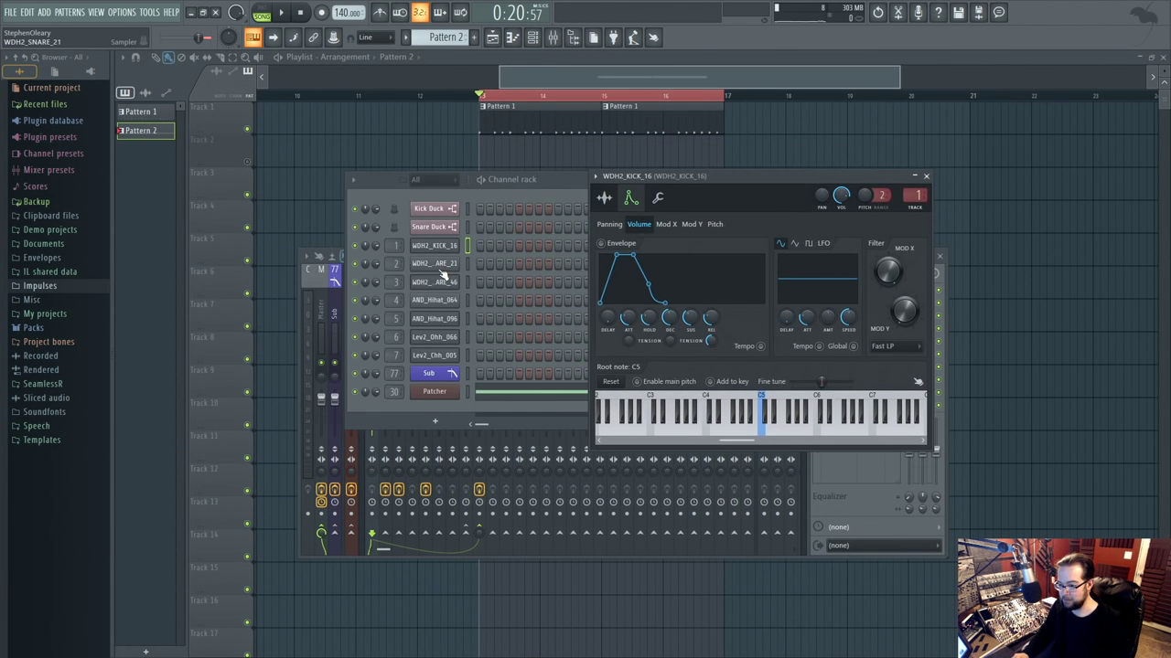
Turn off Enable main pitch for the WDH2_SNARE_21 and WDH2_SNARE_46 channels, moving their windows off the channel rack.
left_click(439, 265)
left_click(258, 232)
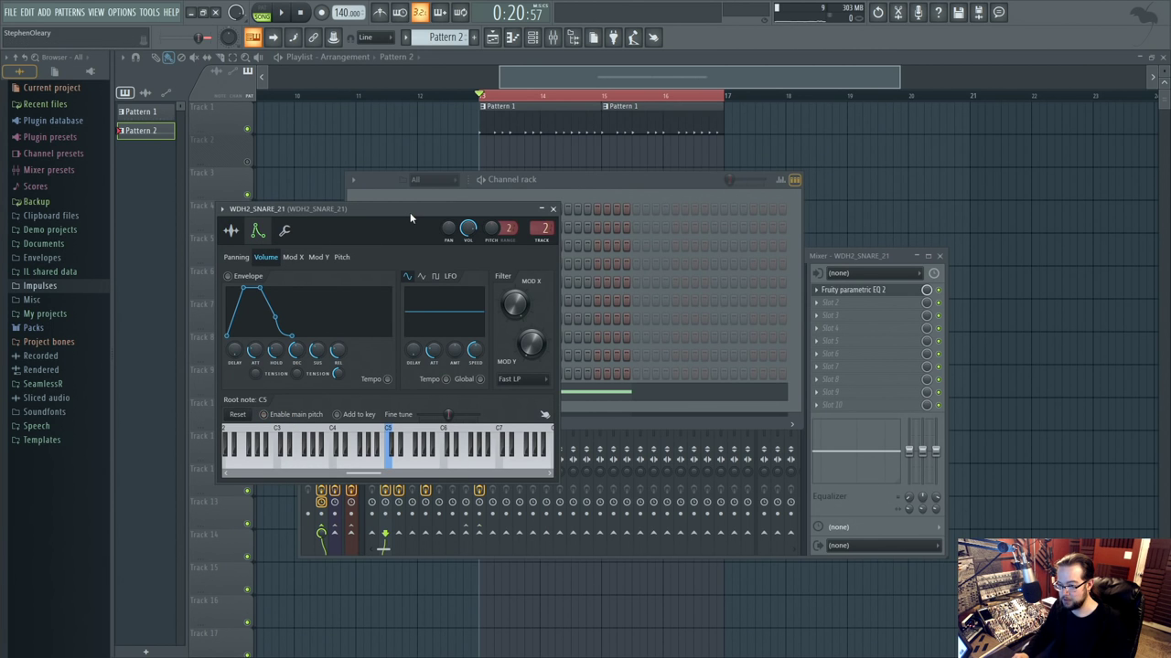
left_click_drag(408, 216, 743, 203)
left_click(441, 283)
left_click(275, 246)
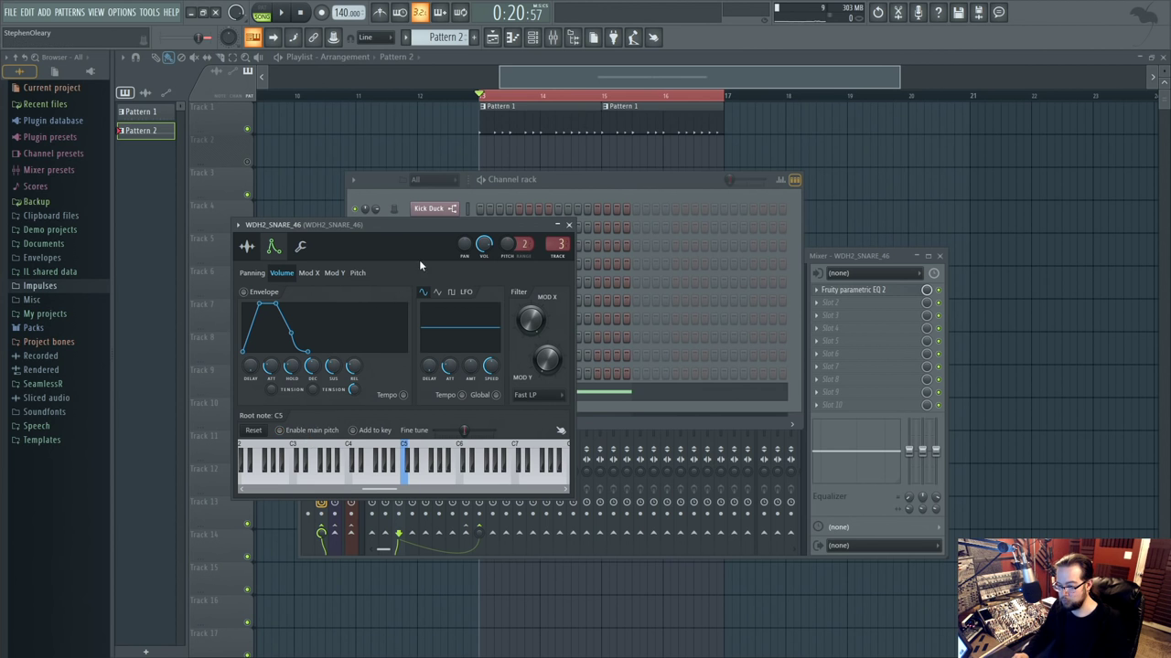
left_click_drag(432, 222, 804, 229)
Turn off Enable main pitch for the AND_Hihat_064 and AND_Hihat_096 channels.
left_click(434, 302)
left_click(163, 135)
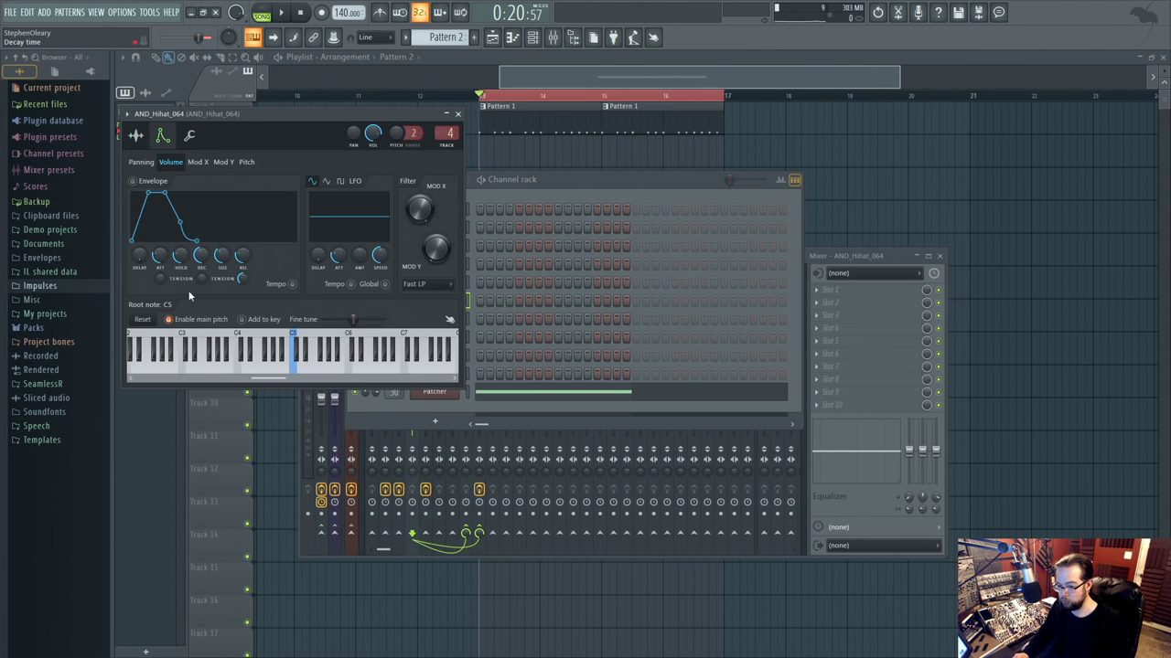
left_click(528, 235)
left_click(432, 320)
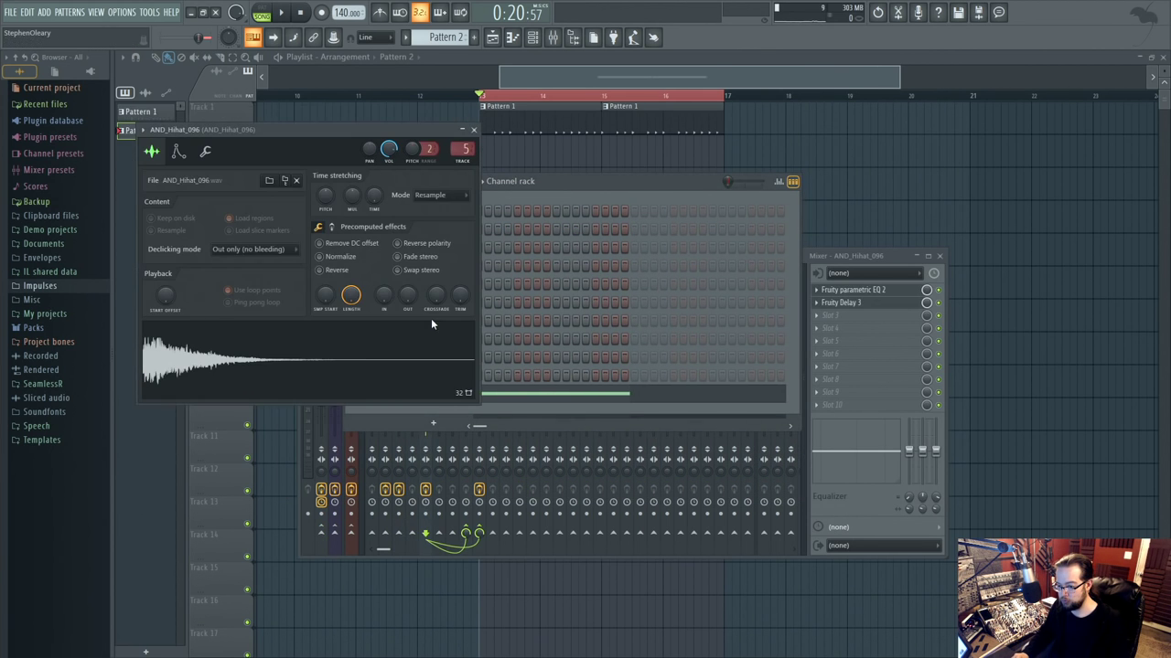
left_click(180, 152)
left_click(587, 203)
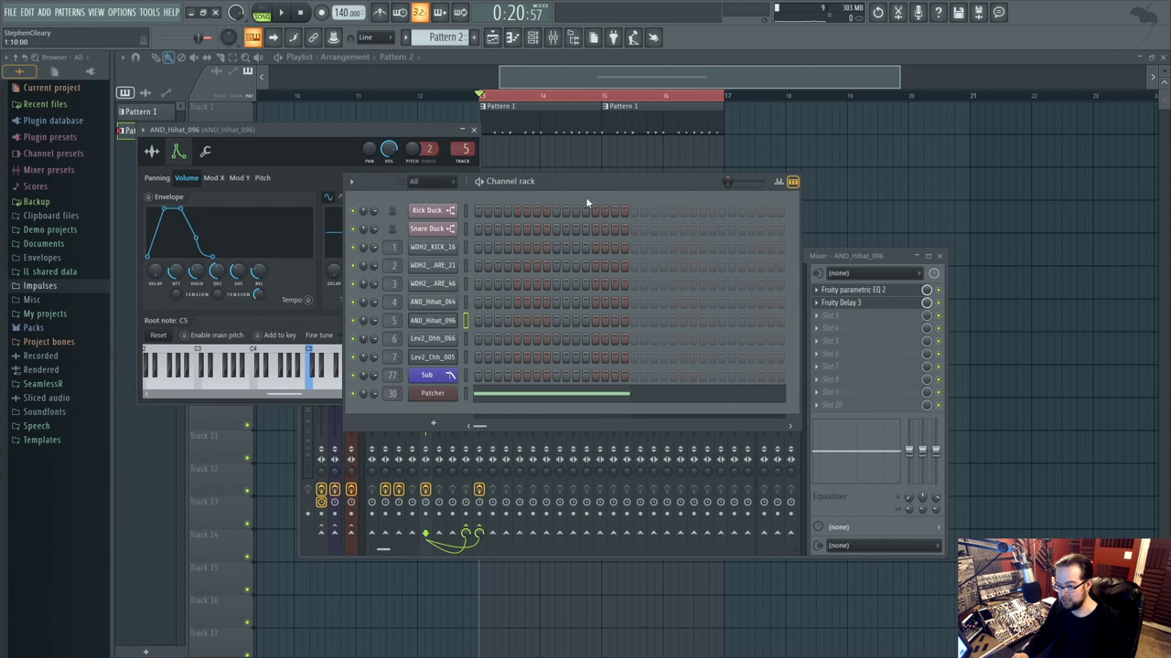
Turn off Enable main pitch for the Lev2_Ohh_066 and Lev2_Chh_005 channels.
left_click(444, 340)
left_click(194, 167)
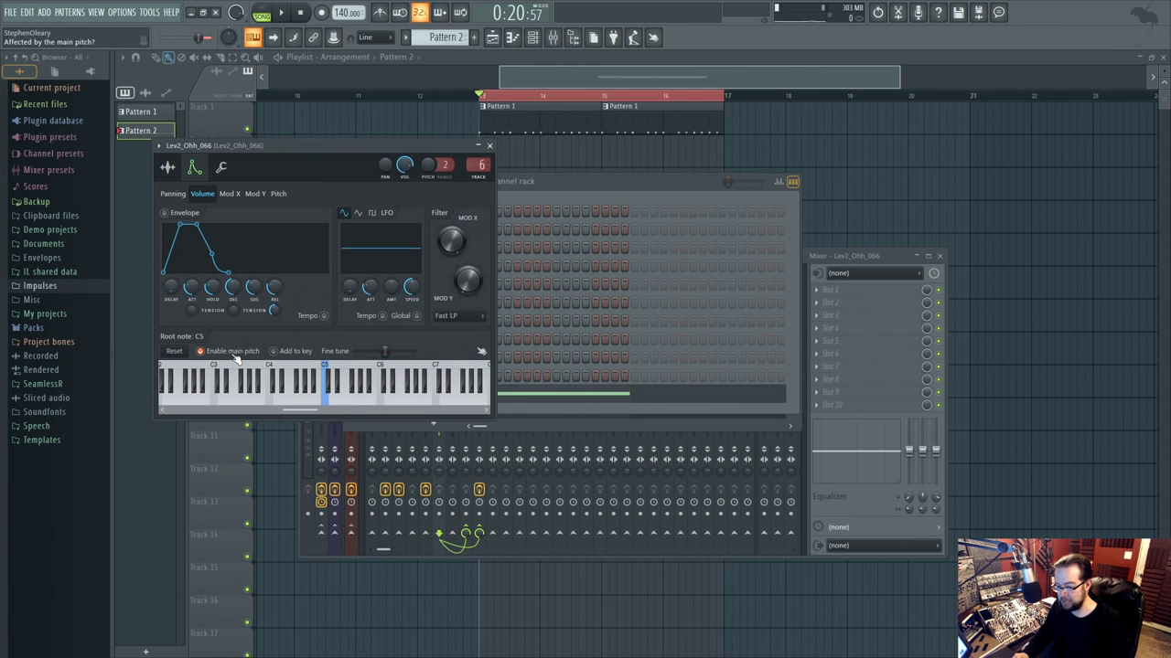
left_click(623, 193)
left_click(442, 358)
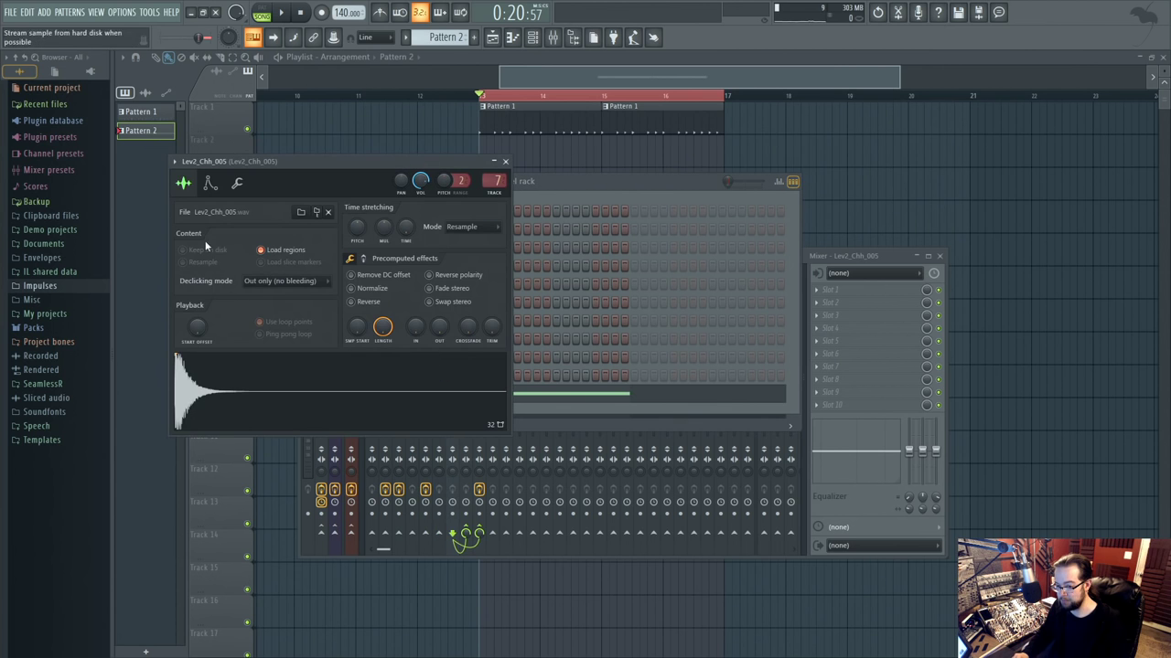
left_click(210, 185)
left_click(608, 192)
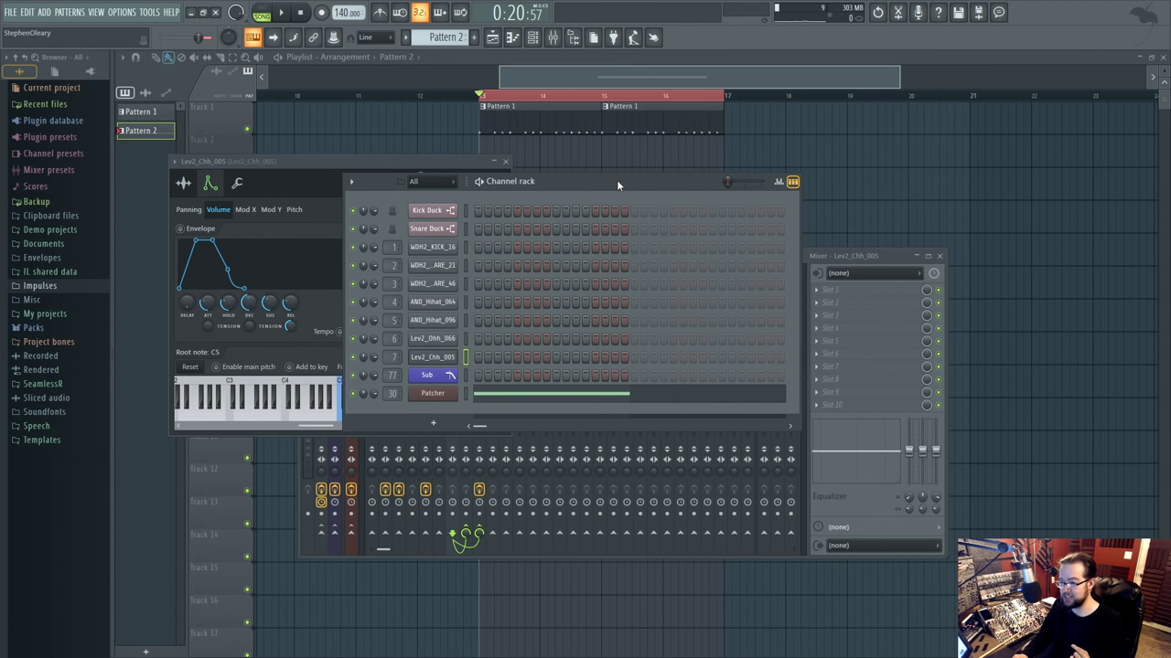
Close the Lev2_Chh_005 channel settings and narrow the channel rack so it shows only 16 steps.
left_click_drag(616, 182, 627, 192)
left_click(433, 161)
left_click(505, 161)
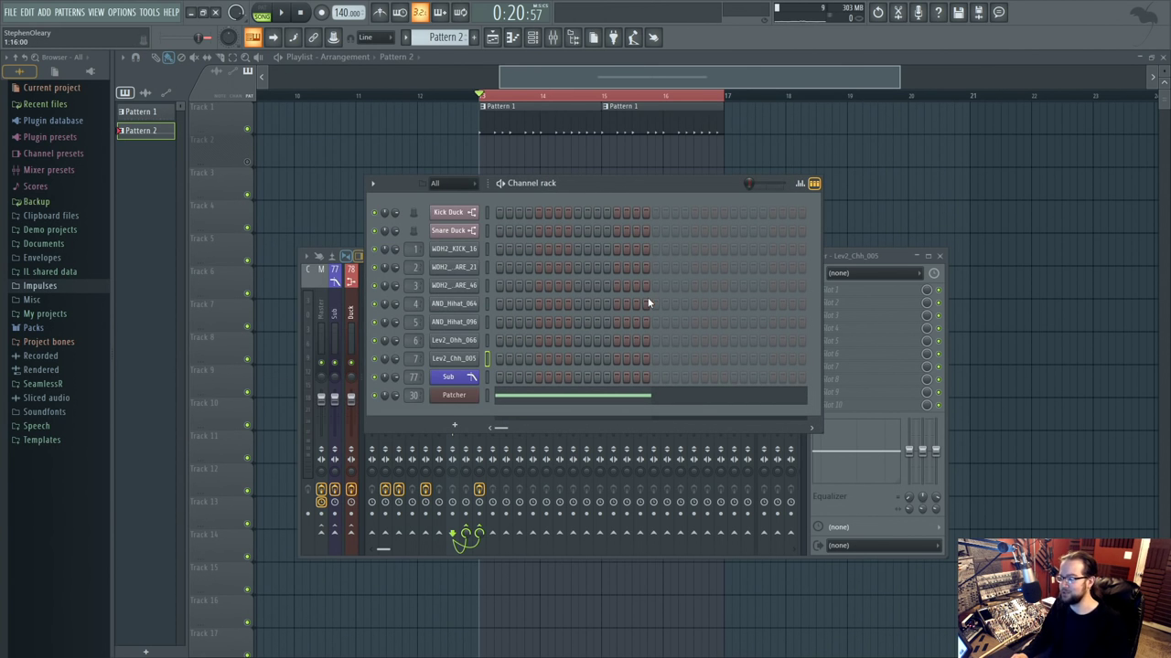
left_click_drag(821, 261, 675, 271)
Place Pattern 2 on Track 2 at bar 13 of the playlist and audition it with the drums.
left_click(581, 397)
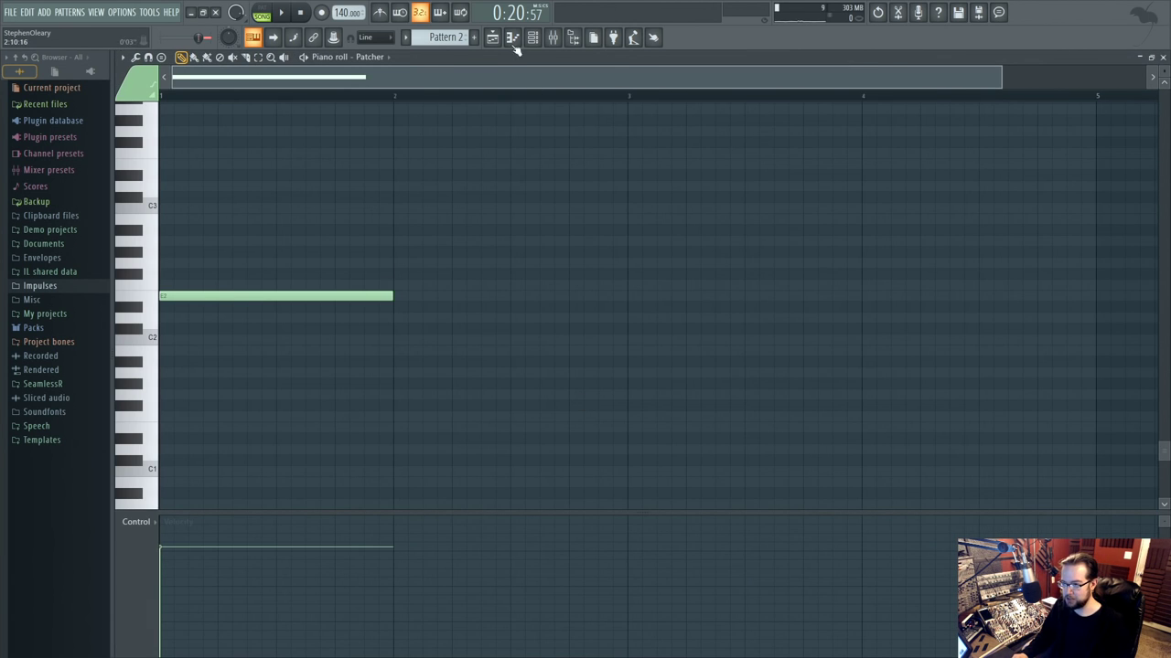
left_click(492, 37)
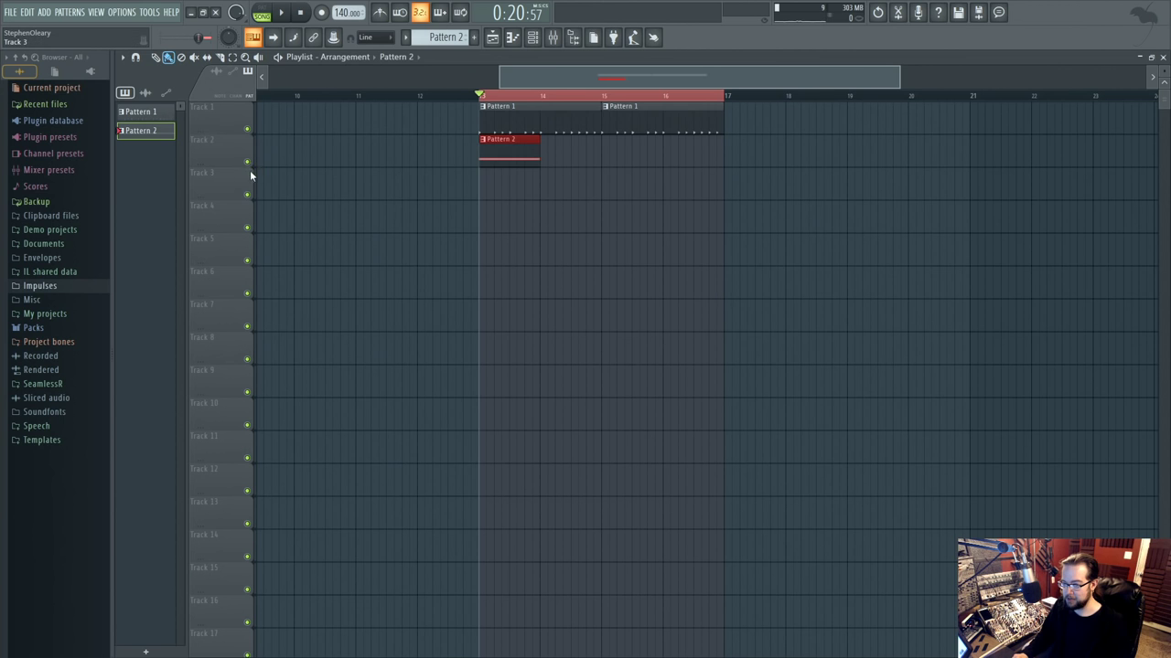
key("space")
left_click(554, 40)
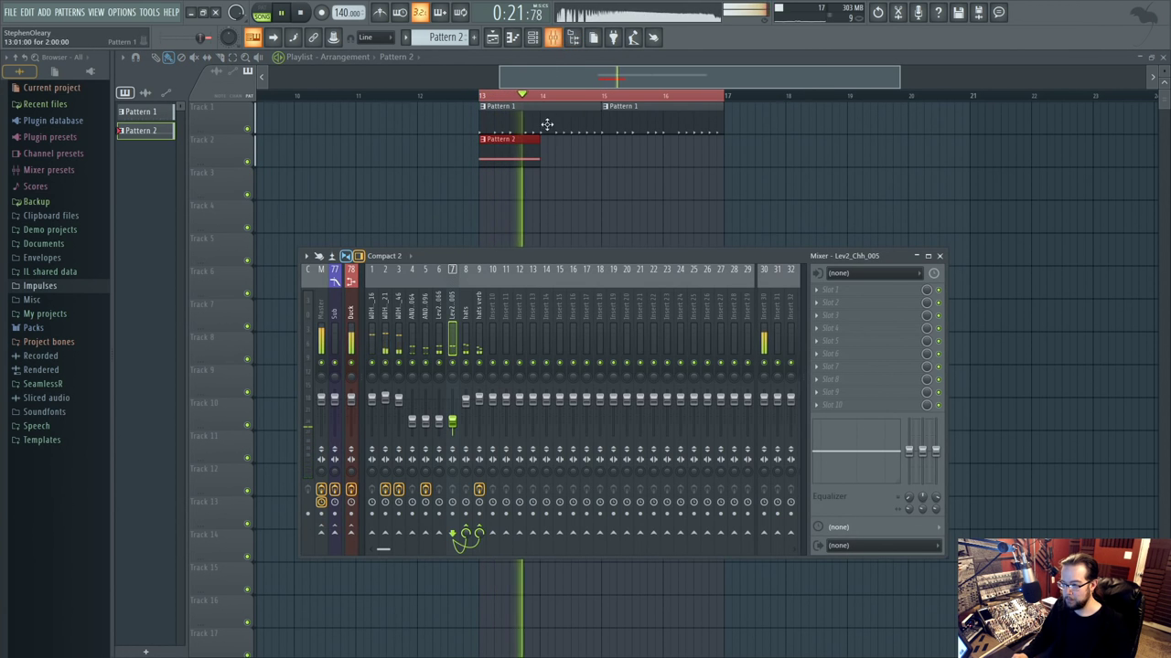
key("space")
right_click(612, 188)
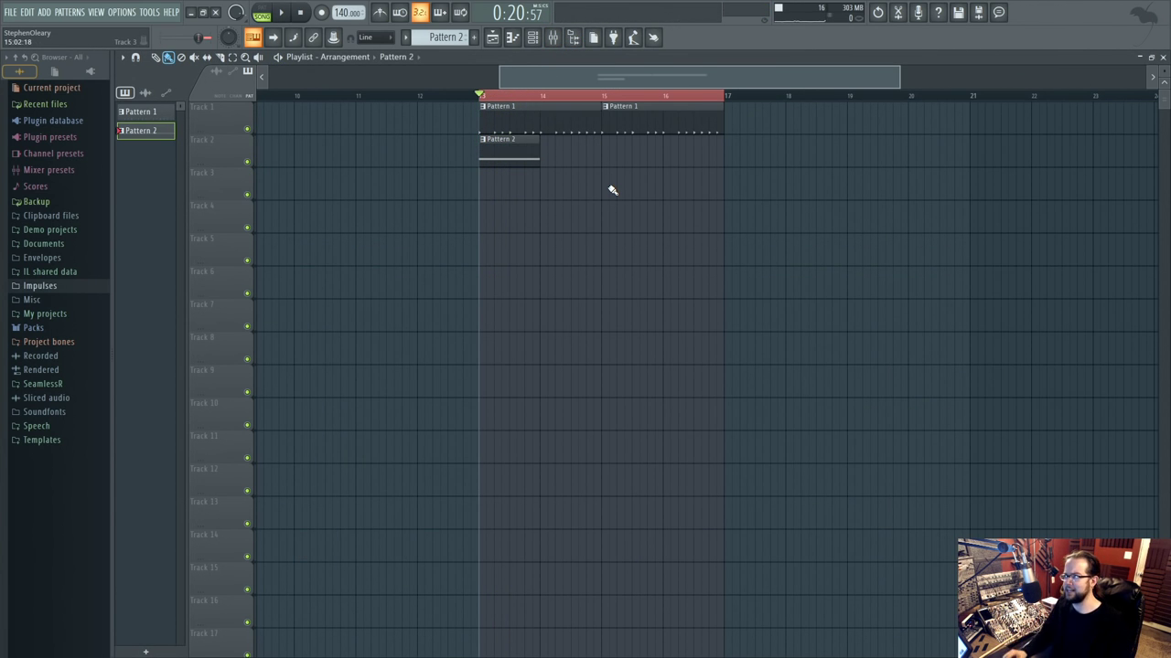
Shorten the playlist loop selection to bar 13 only and start playback.
scroll(567, 247, "left", 1)
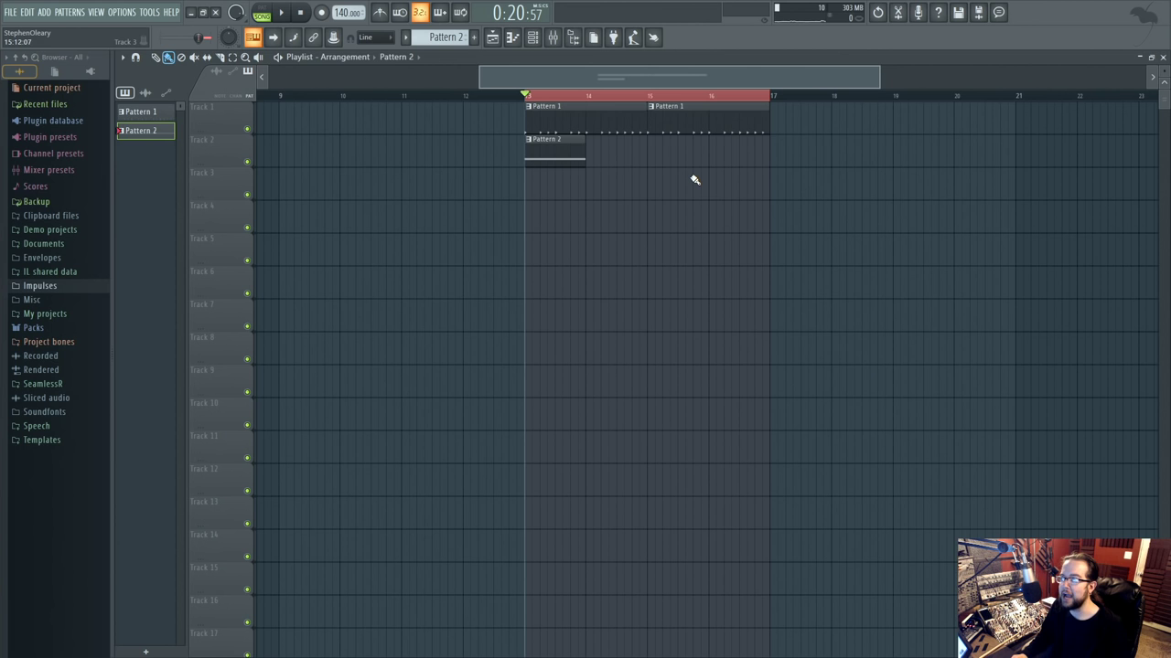
left_click_drag(527, 95, 580, 96)
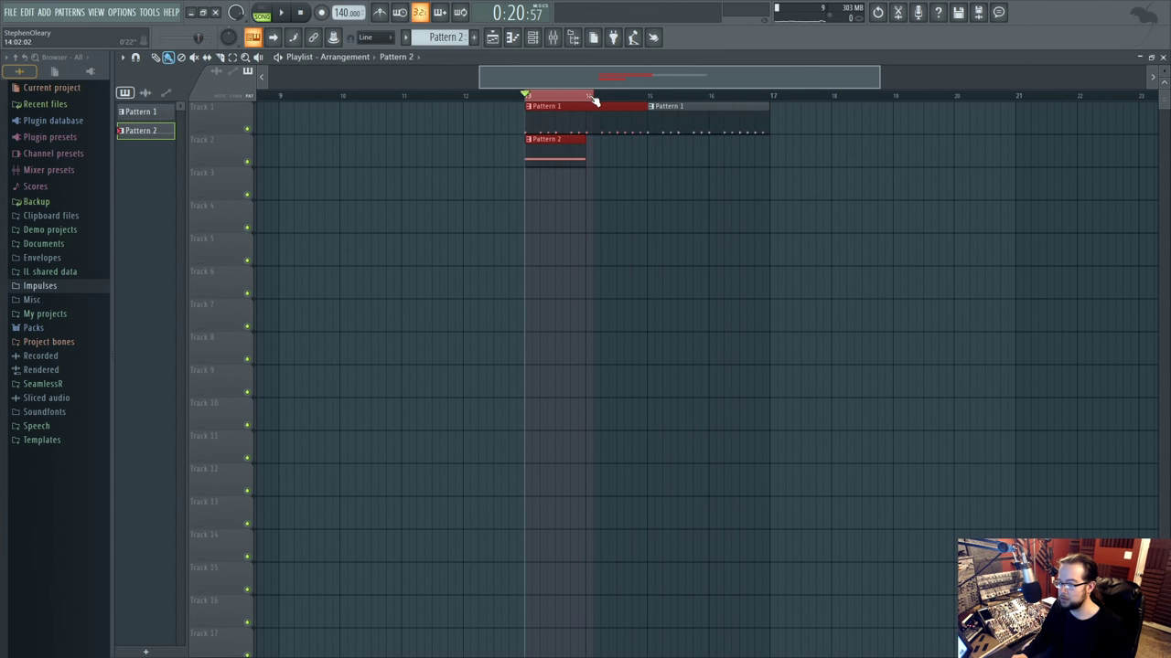
key("space")
Open the Patcher channel and lower its Insert 30 fader in the mixer while the loop plays.
left_click(532, 36)
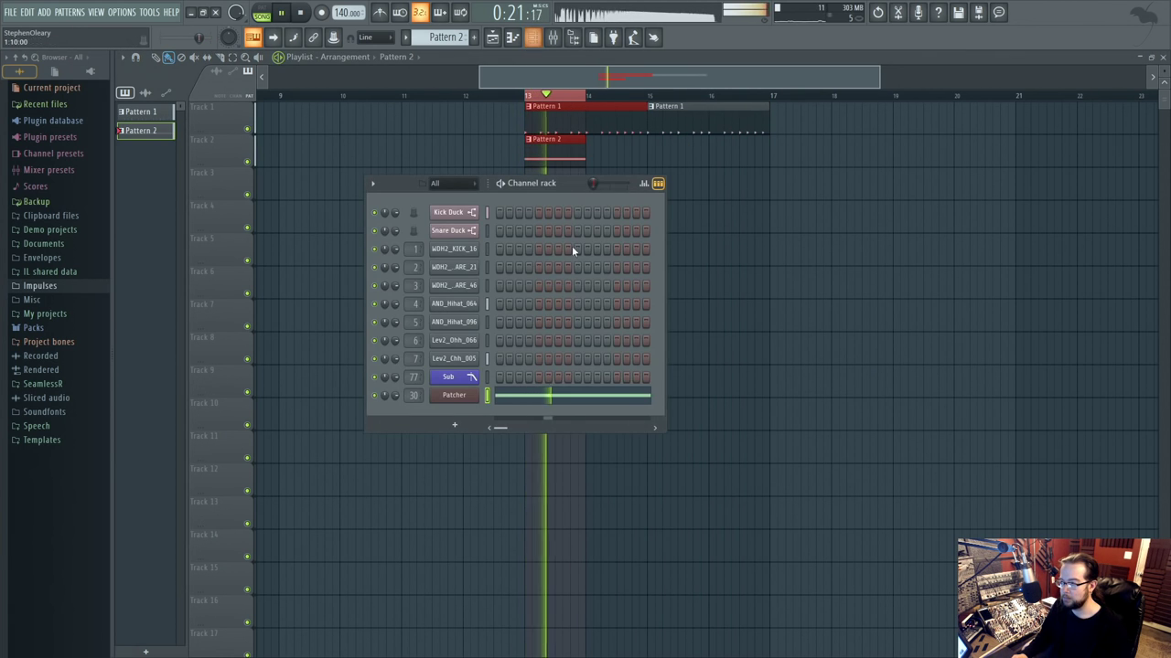
left_click(565, 40)
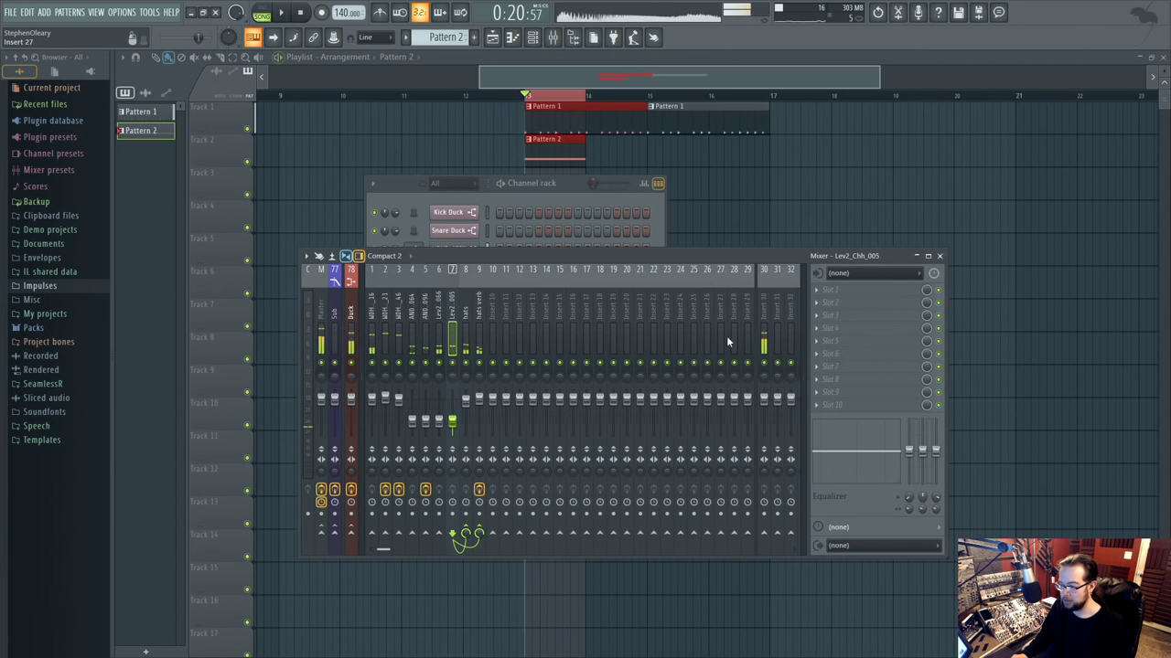
left_click(570, 185)
left_click(454, 396)
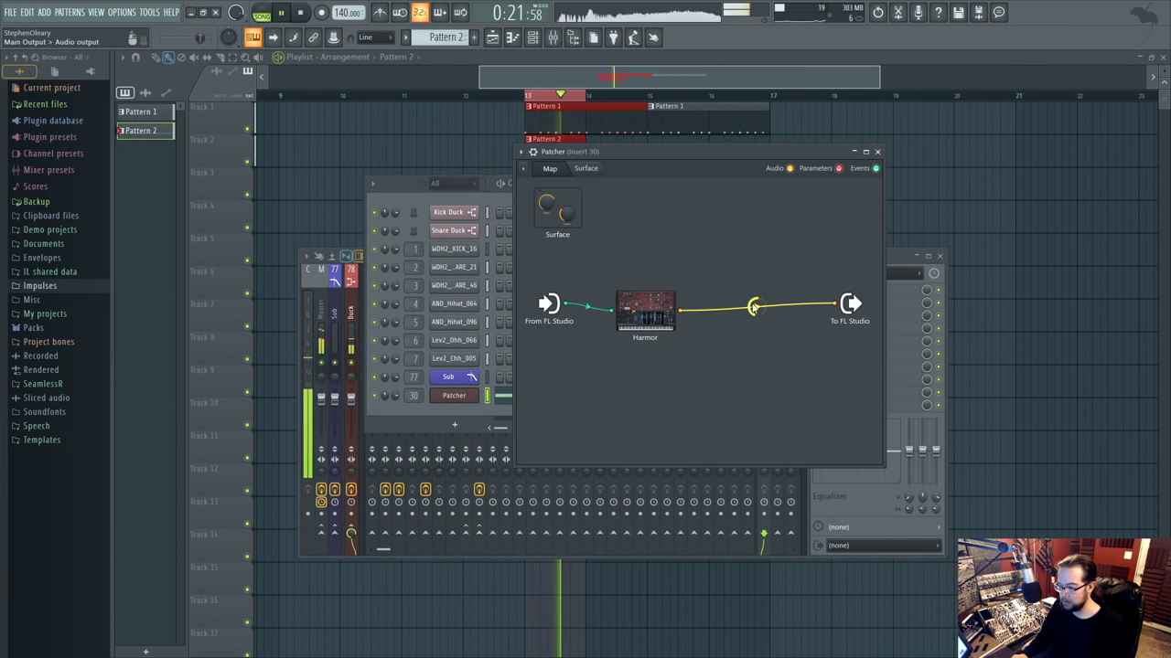
left_click(890, 262)
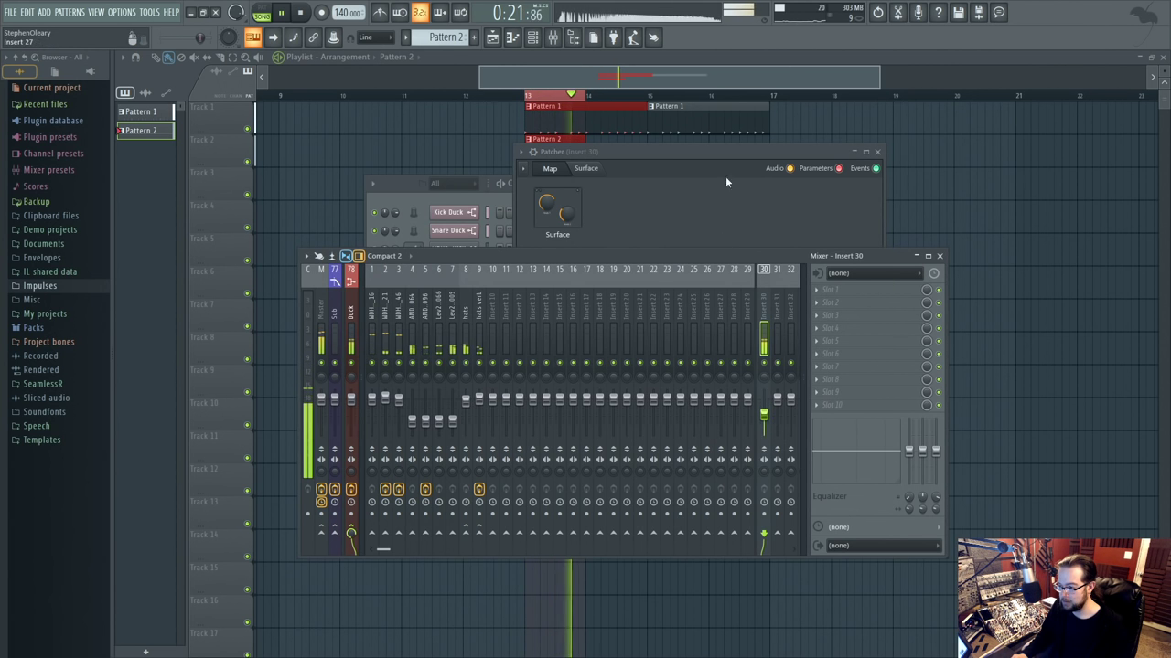
Open Harmor from the Patcher map, expand its spectral display section and shift its window slightly.
left_click(685, 187)
double_click(641, 322)
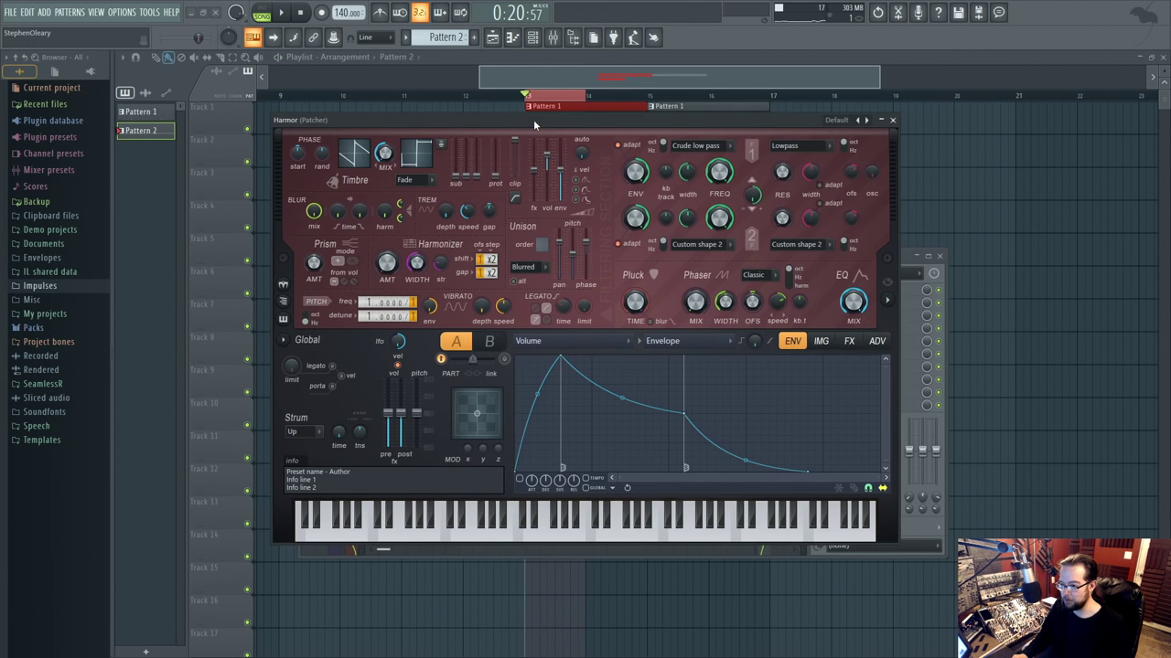
left_click(887, 302)
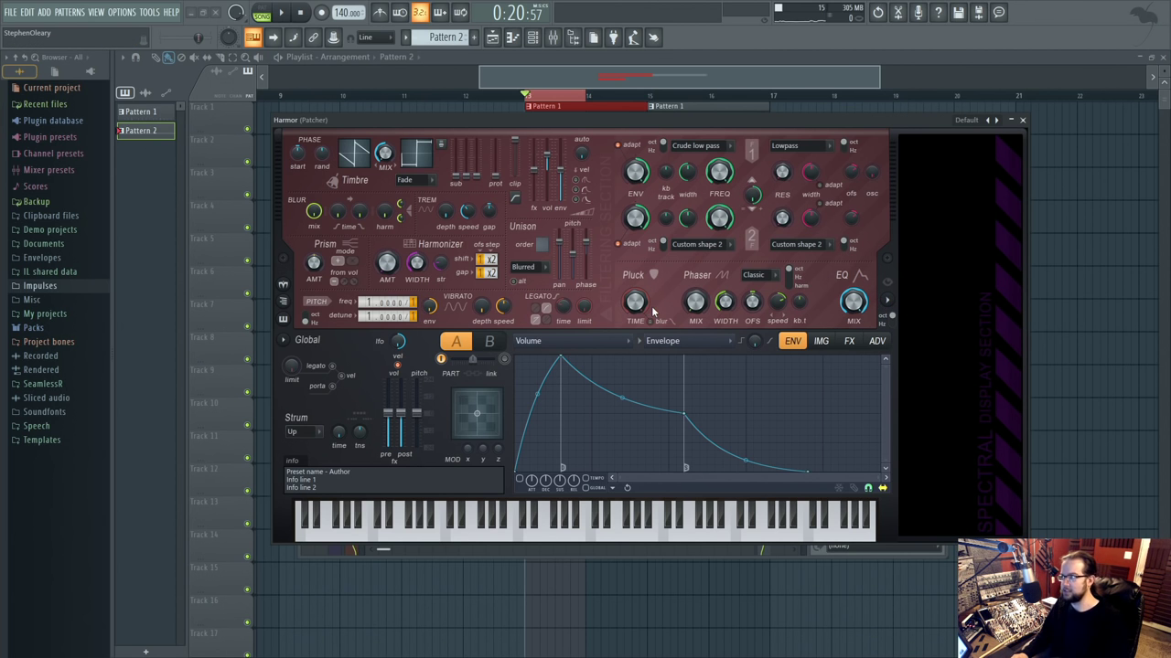
left_click_drag(742, 120, 737, 115)
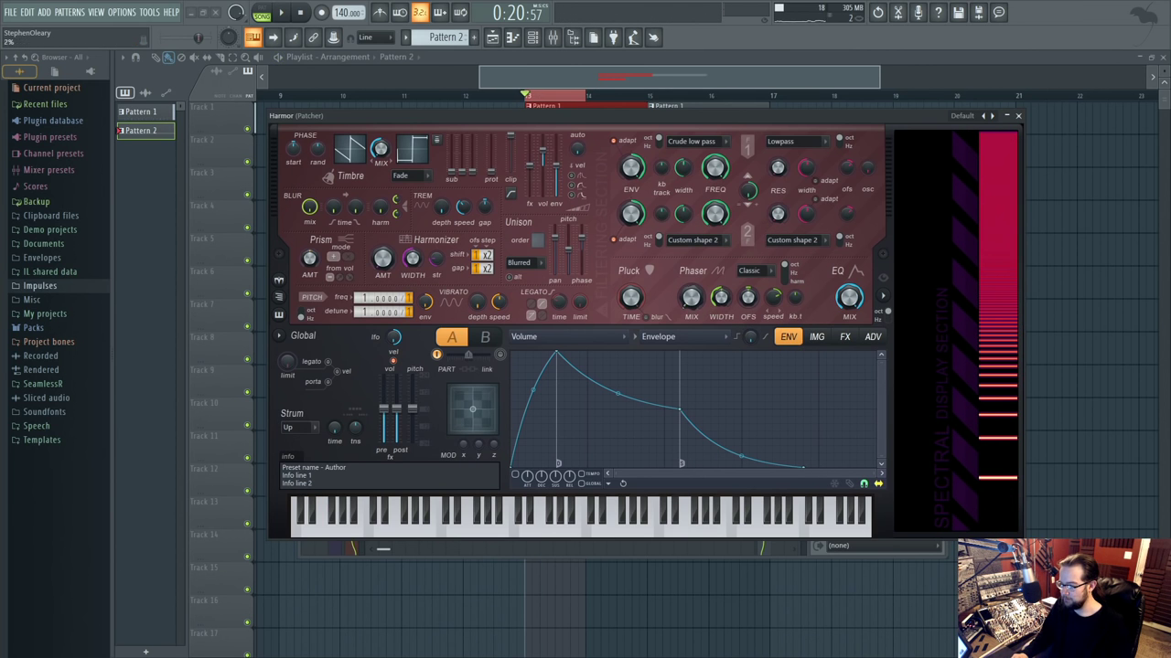
Set Harmor's phaser type to Freq and try out the phaser mix and width during playback.
left_click(755, 273)
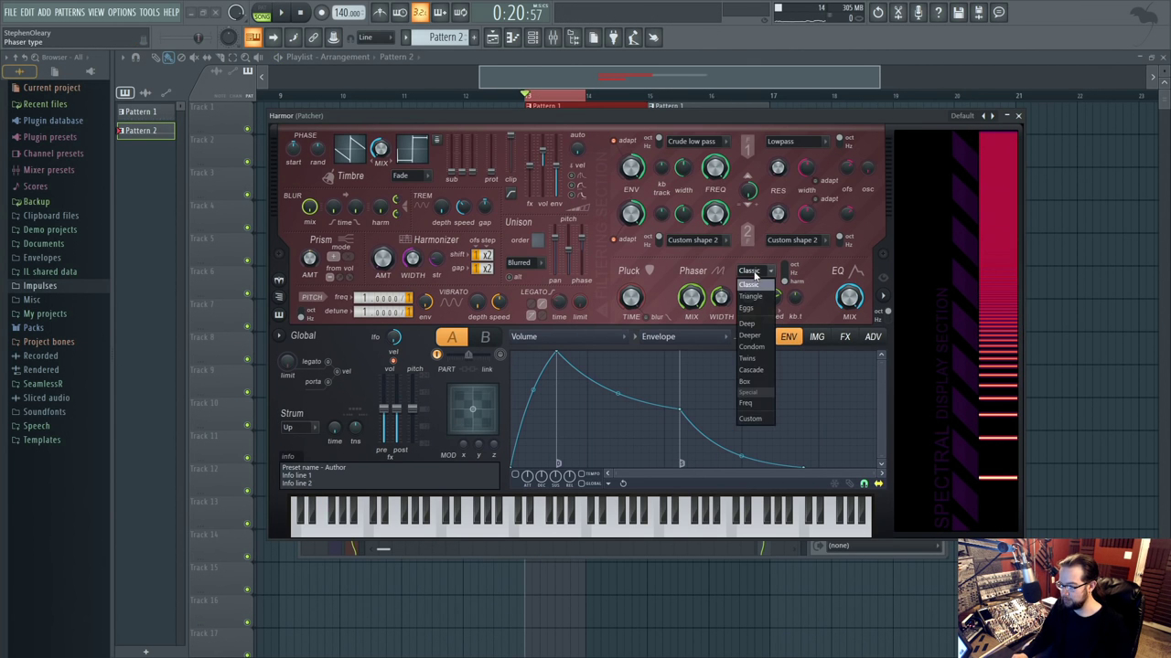
left_click(752, 407)
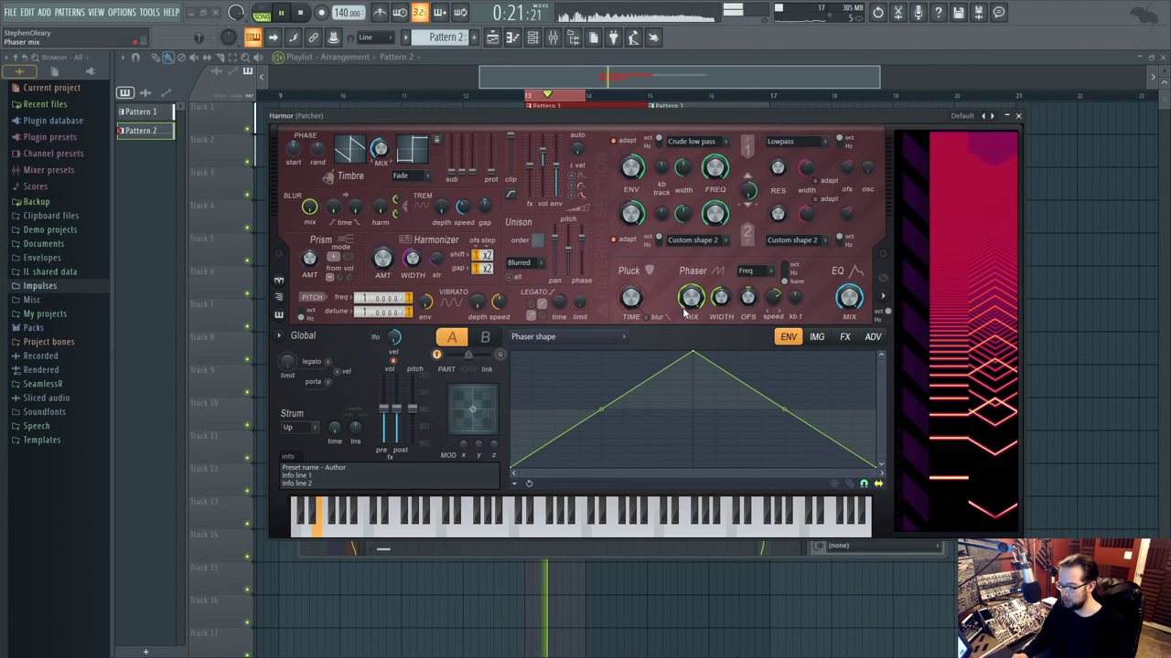
left_click_drag(723, 300, 723, 316)
left_click_drag(538, 242, 538, 240)
key("space")
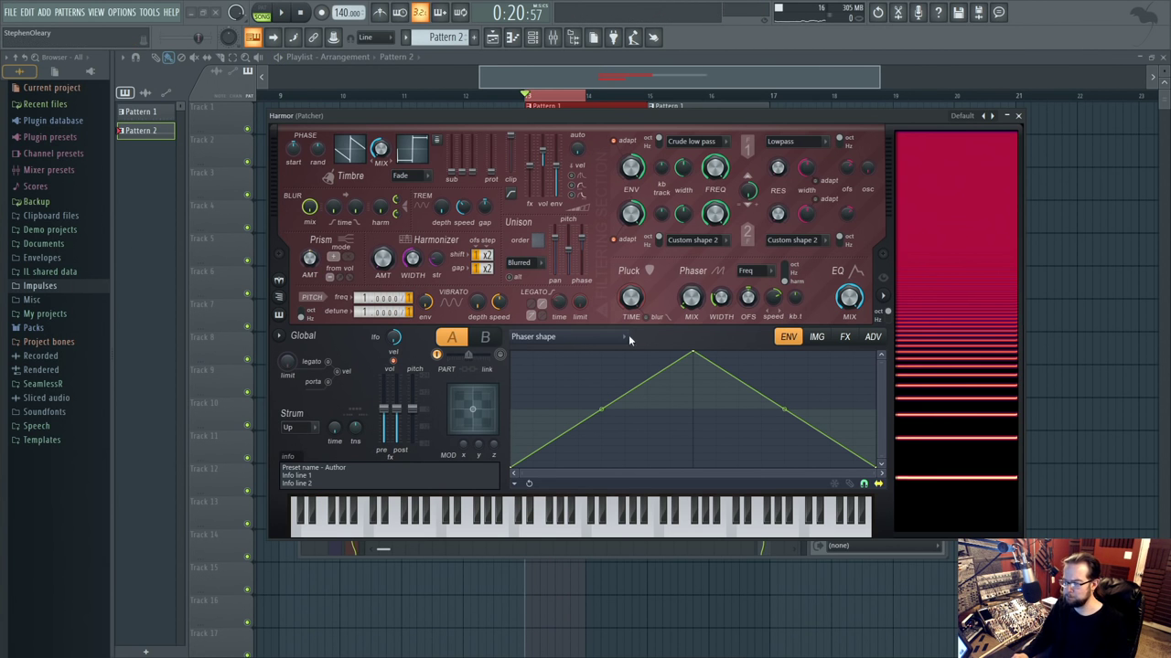
Show Harmor's Harmonic prism shape and replace its sine curve with a flat line that has small peaks and dips in the upper range.
left_click(590, 338)
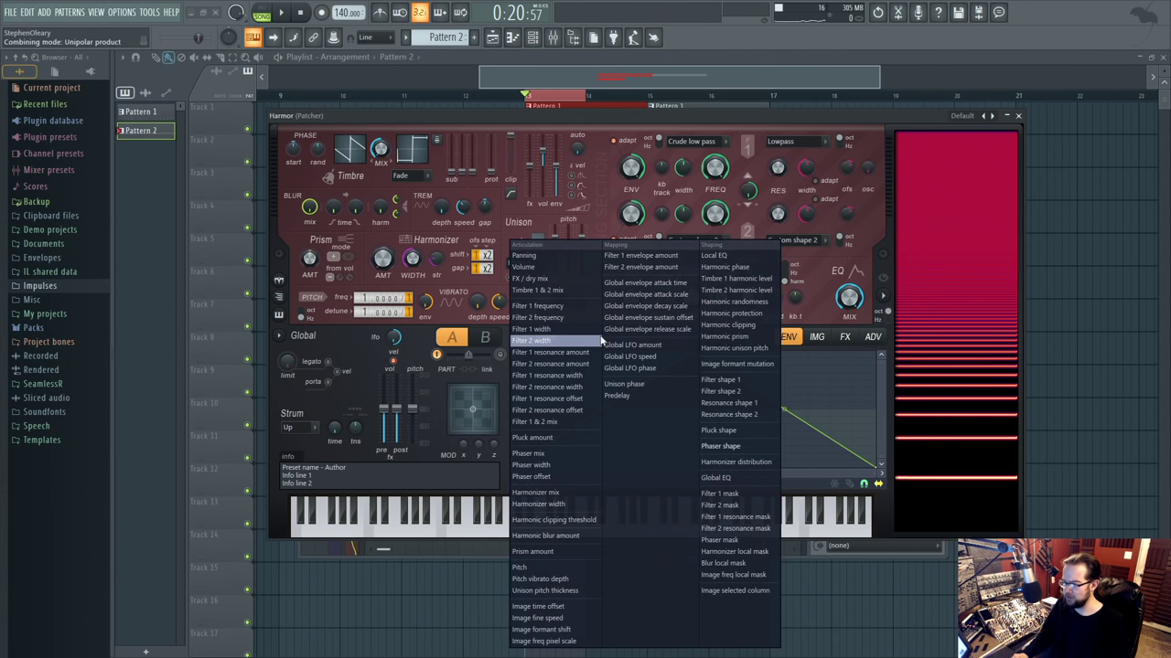
left_click(732, 346)
left_click(522, 332)
left_click(737, 341)
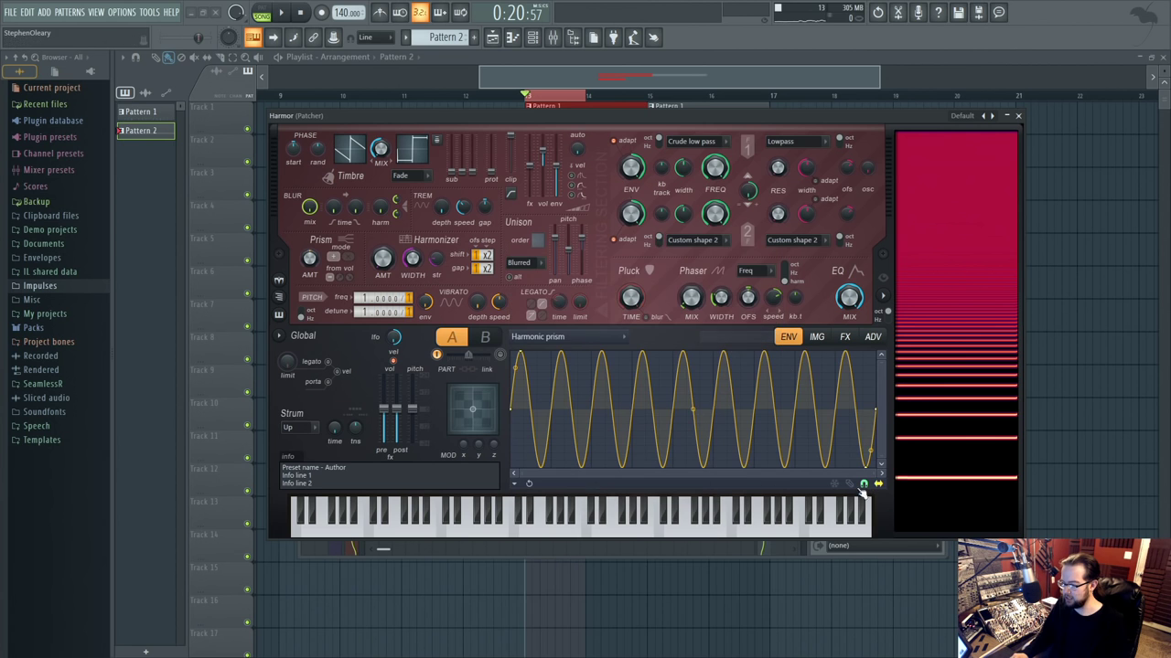
left_click_drag(863, 443, 1093, 321)
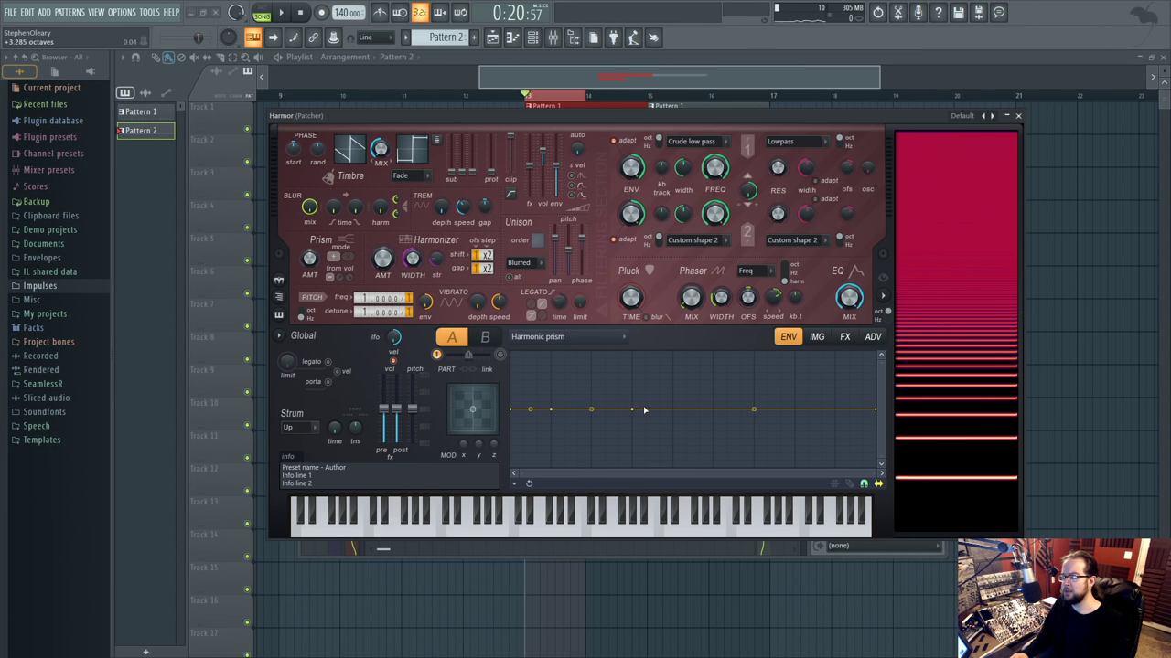
left_click_drag(676, 389, 741, 406)
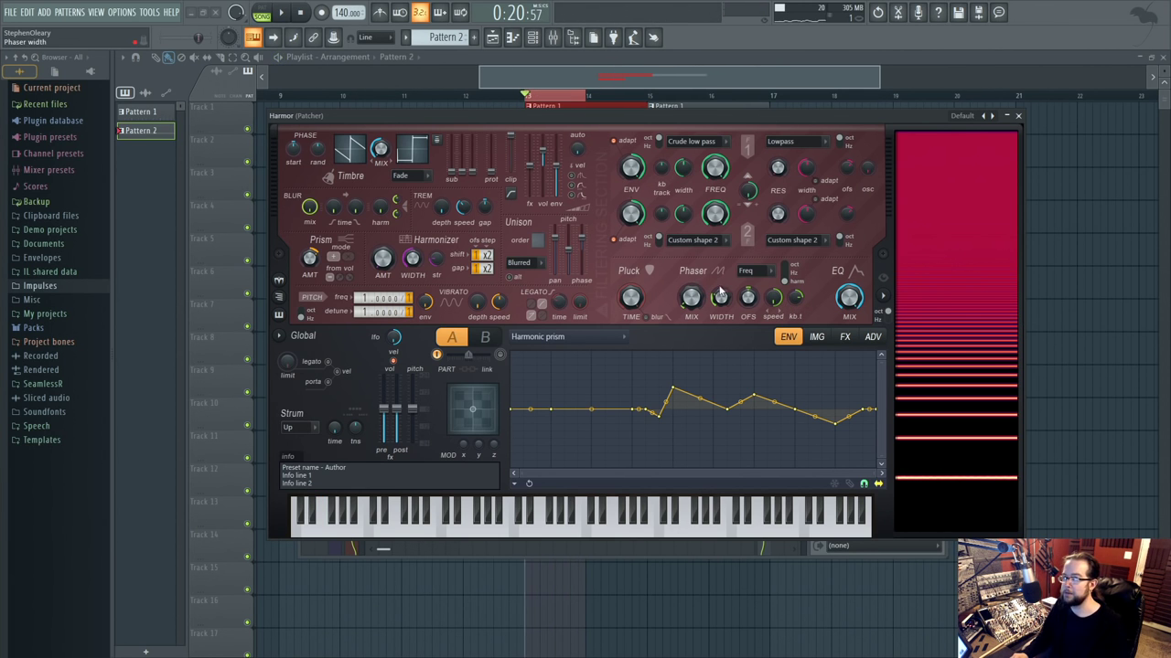
Set Harmor's distortion type to Log in its effects section and audition the bass.
left_click(844, 336)
left_click(592, 371)
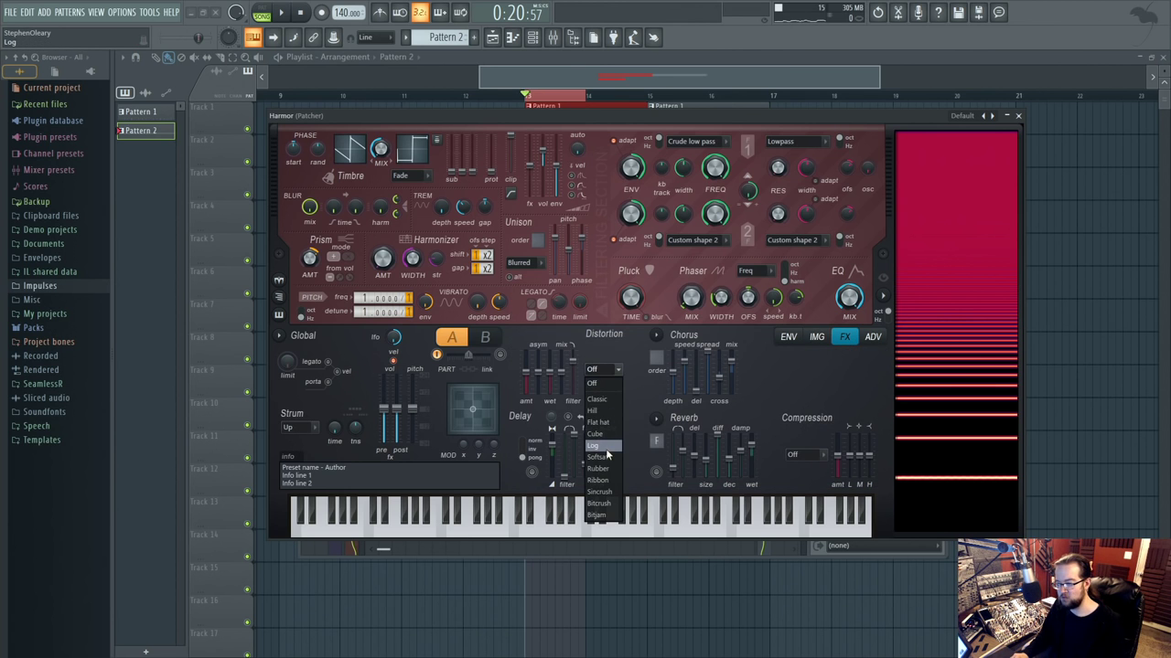
left_click(599, 384)
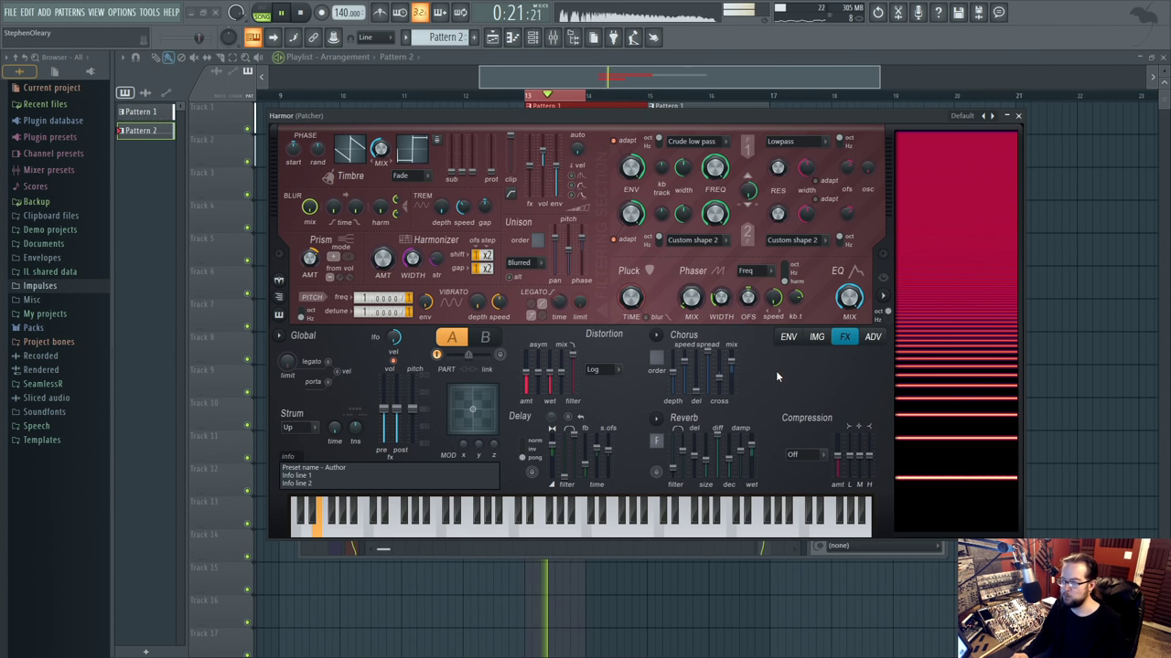
key("space")
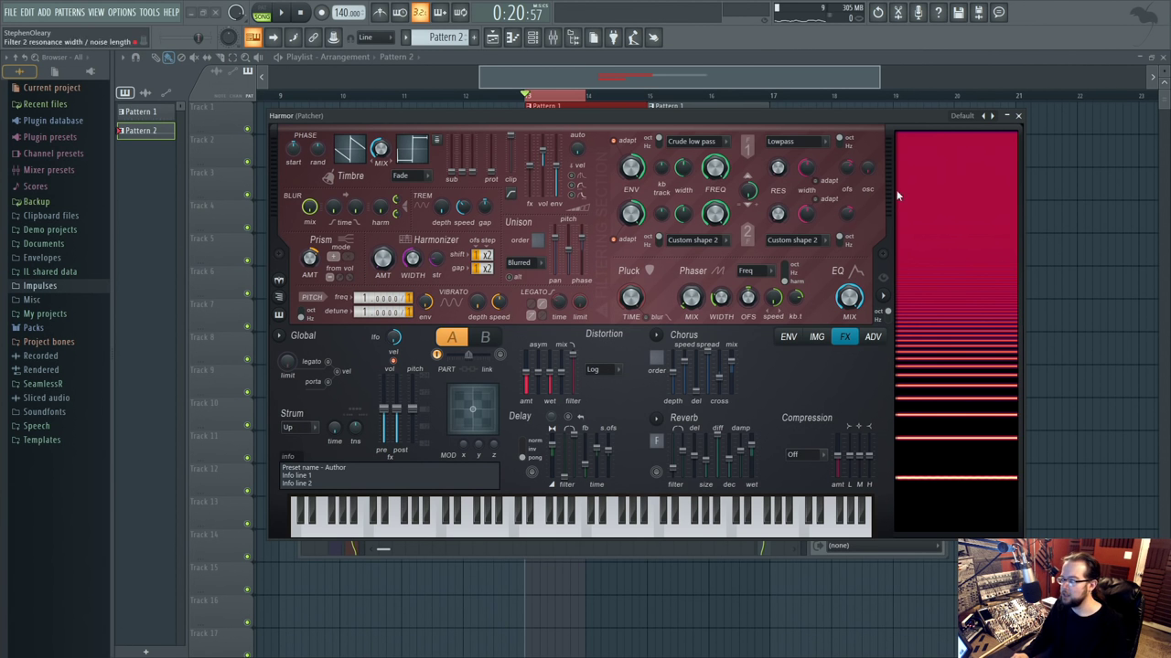
Close Harmor and the other open windows, move the Pattern 2 clip to bar 12 and set the loop selection to that bar.
left_click(1019, 116)
right_click(1003, 239)
left_click_drag(642, 240, 903, 229)
mouse_move(814, 150)
left_mouse_down()
mouse_move(750, 153)
mouse_move(825, 151)
left_mouse_up()
scroll(889, 205, "up", 2)
left_click_drag(891, 207, 786, 197)
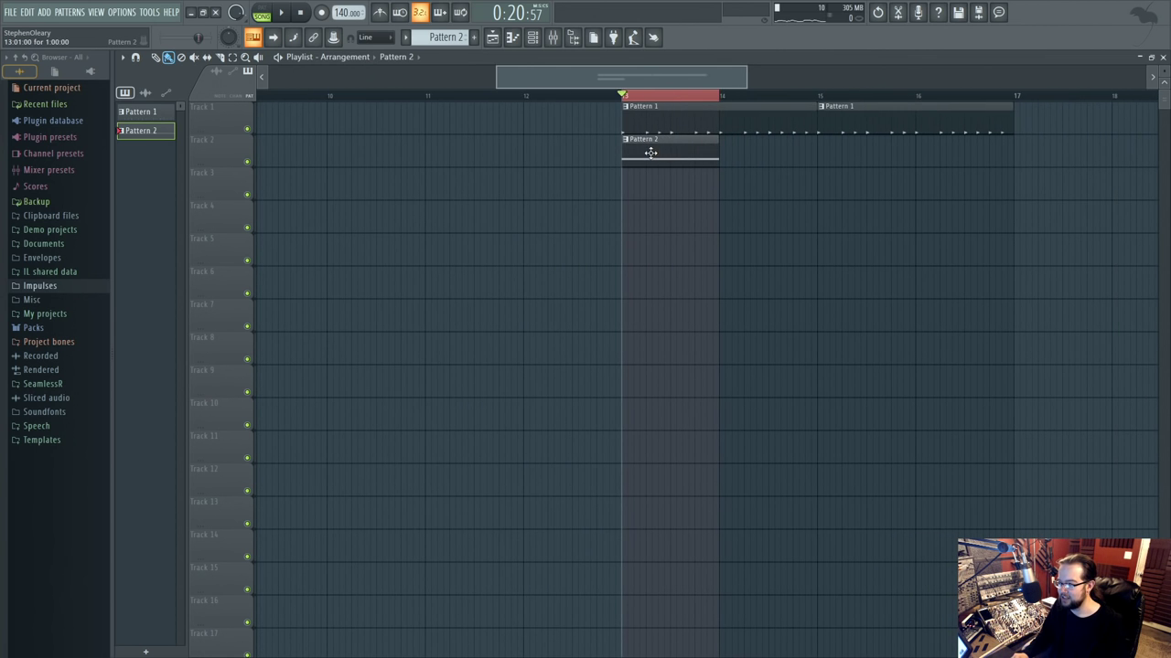
left_click_drag(652, 151, 567, 151)
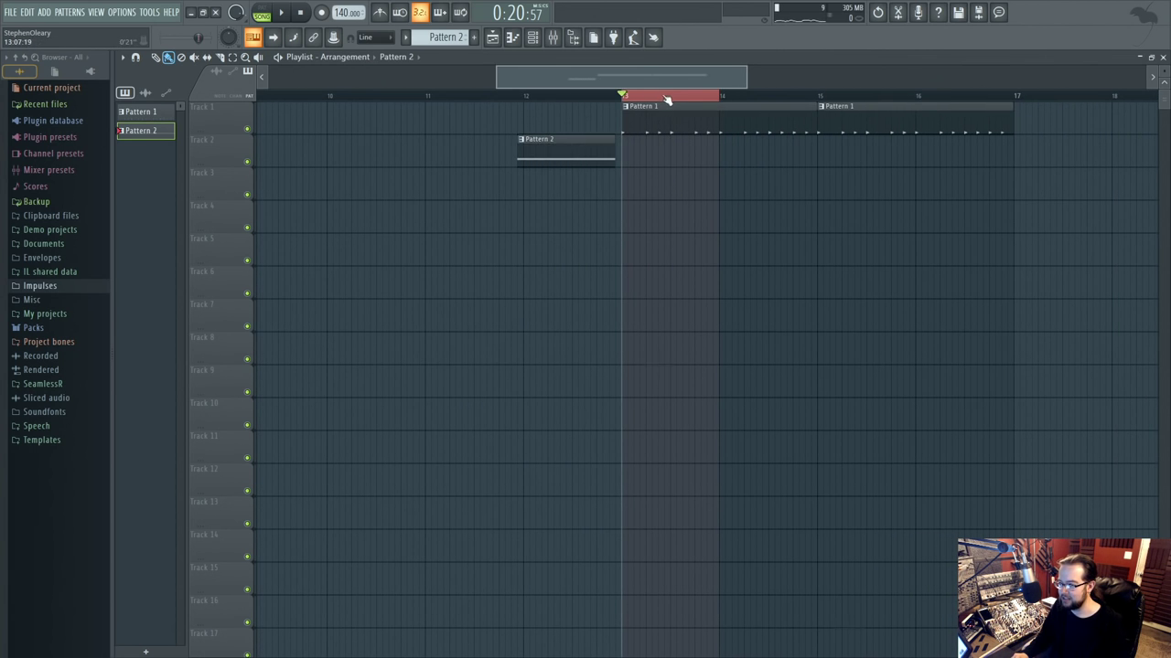
left_click_drag(712, 99, 527, 101)
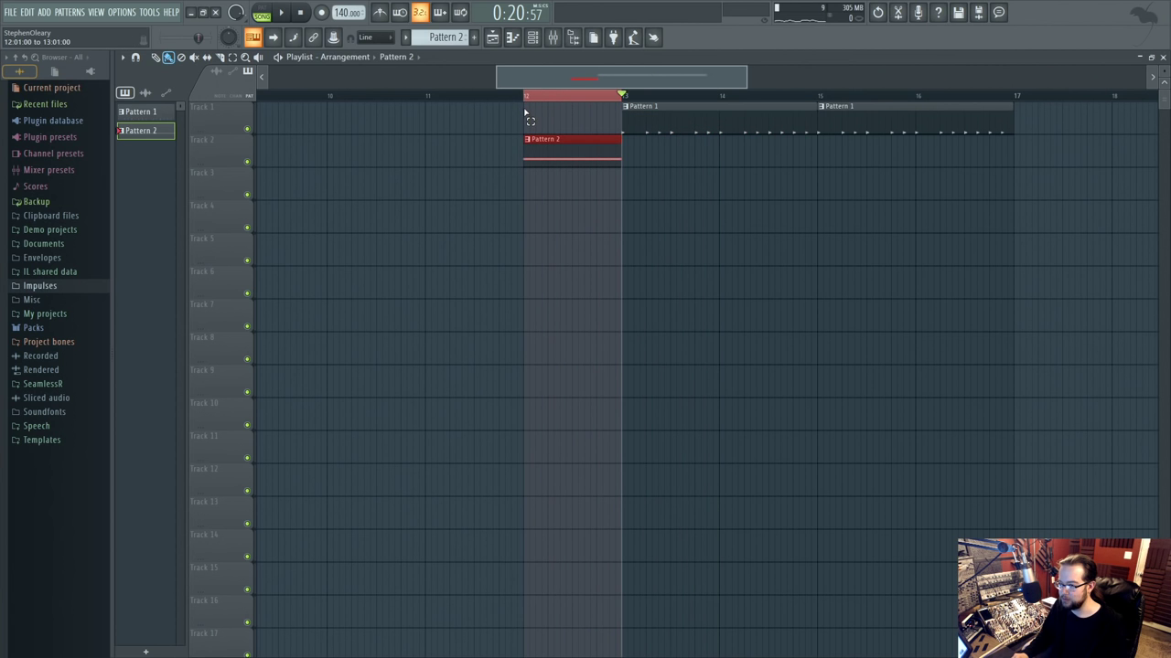
Audition Pattern 2 on its own and bring up the mixer and channel rack.
key("space")
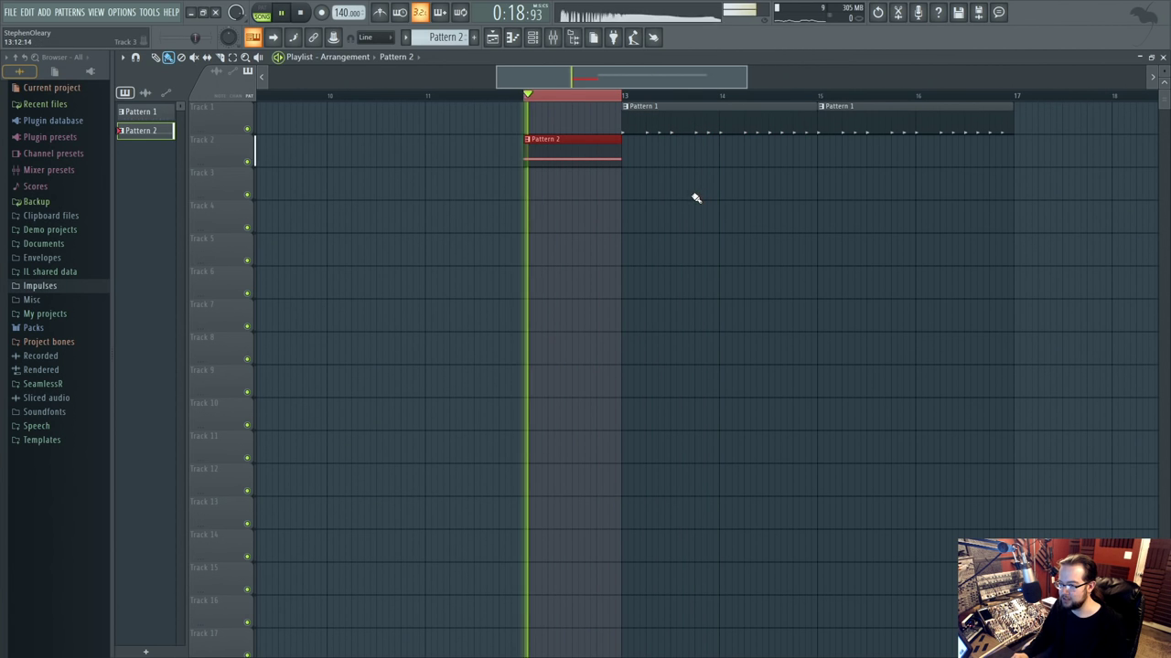
key("F9")
left_click(532, 37)
key("space")
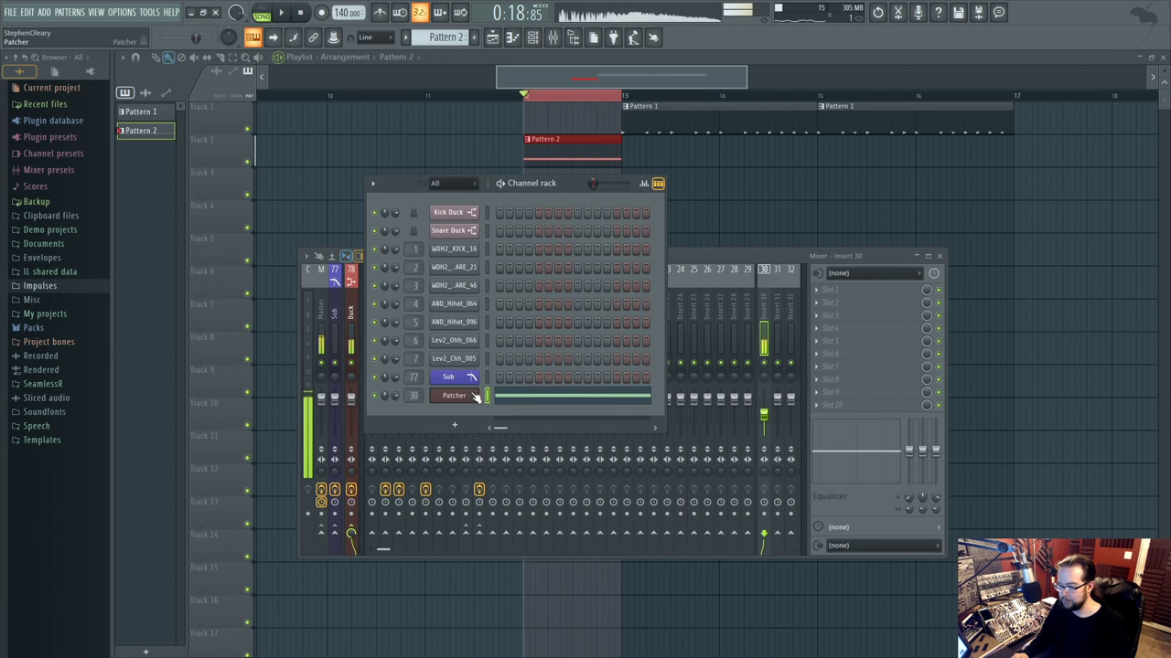
Reopen Harmor in Patcher, set its unison order to 3 and adjust the unison pitch thickness while the bass plays.
left_click(468, 396)
double_click(638, 311)
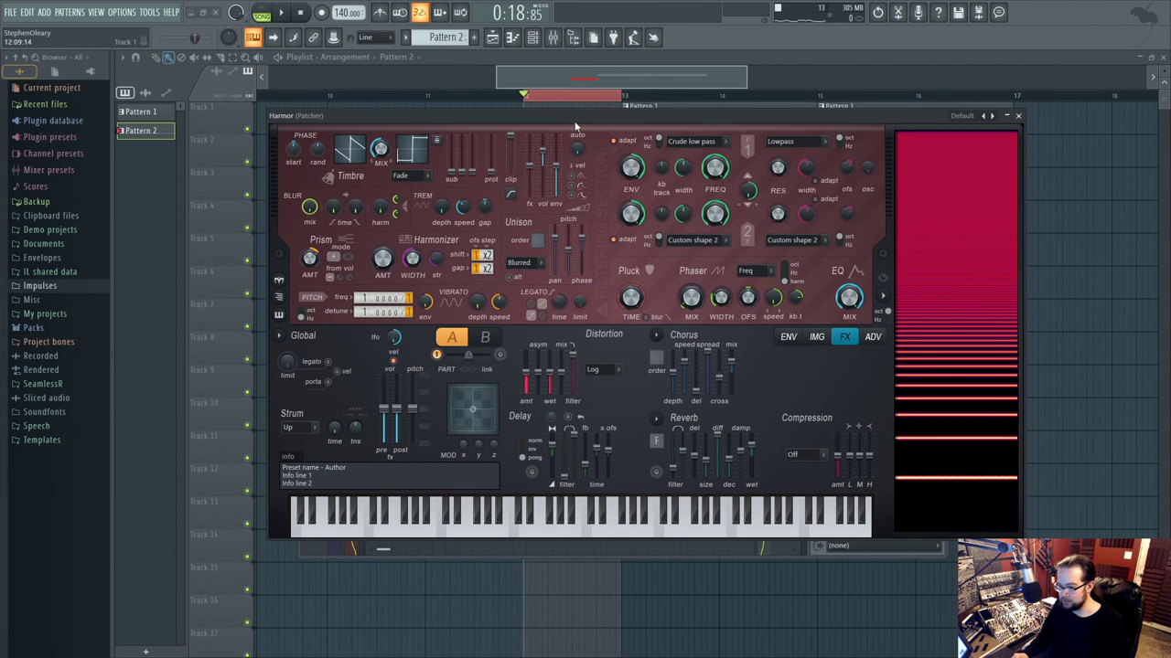
left_click_drag(575, 126, 583, 144)
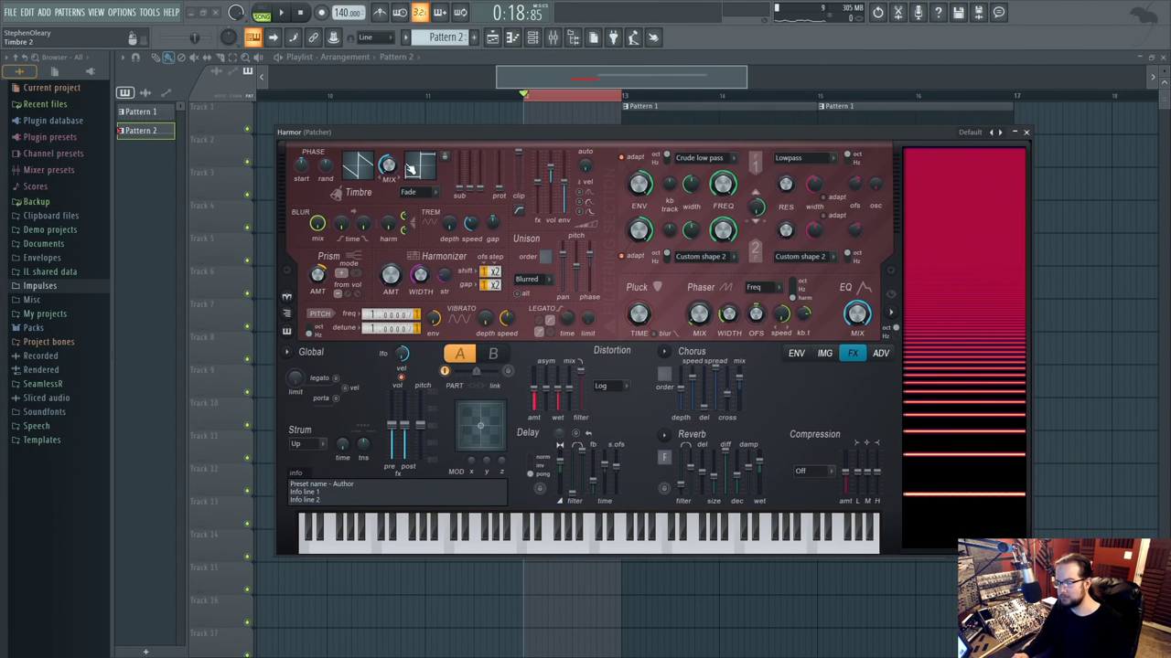
key("space")
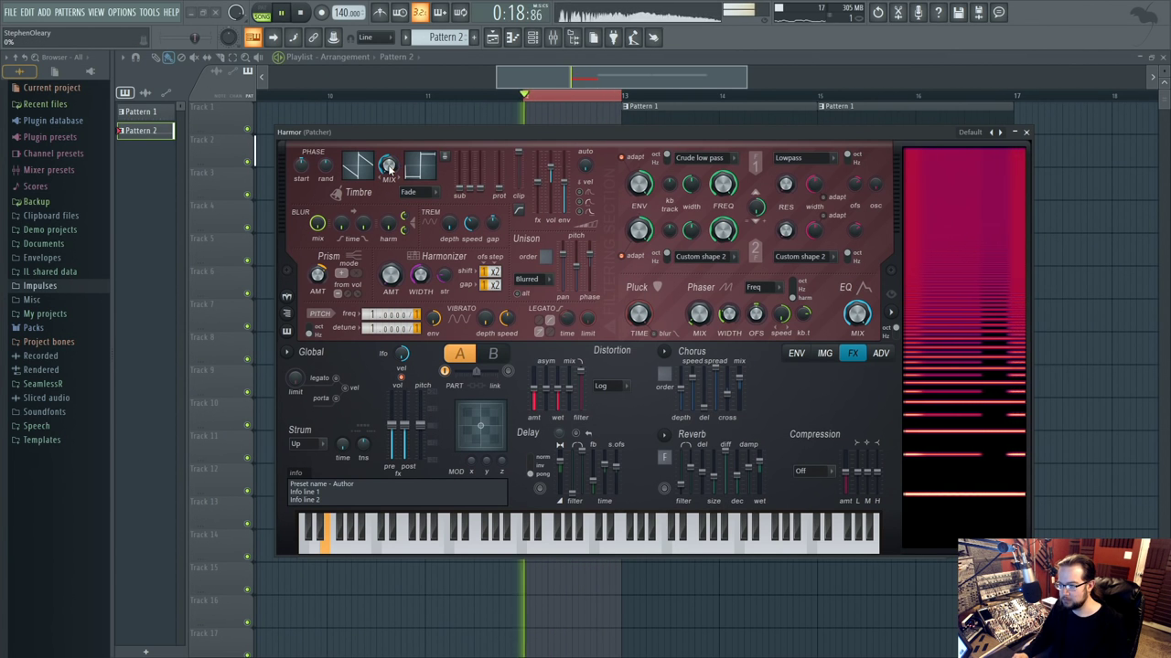
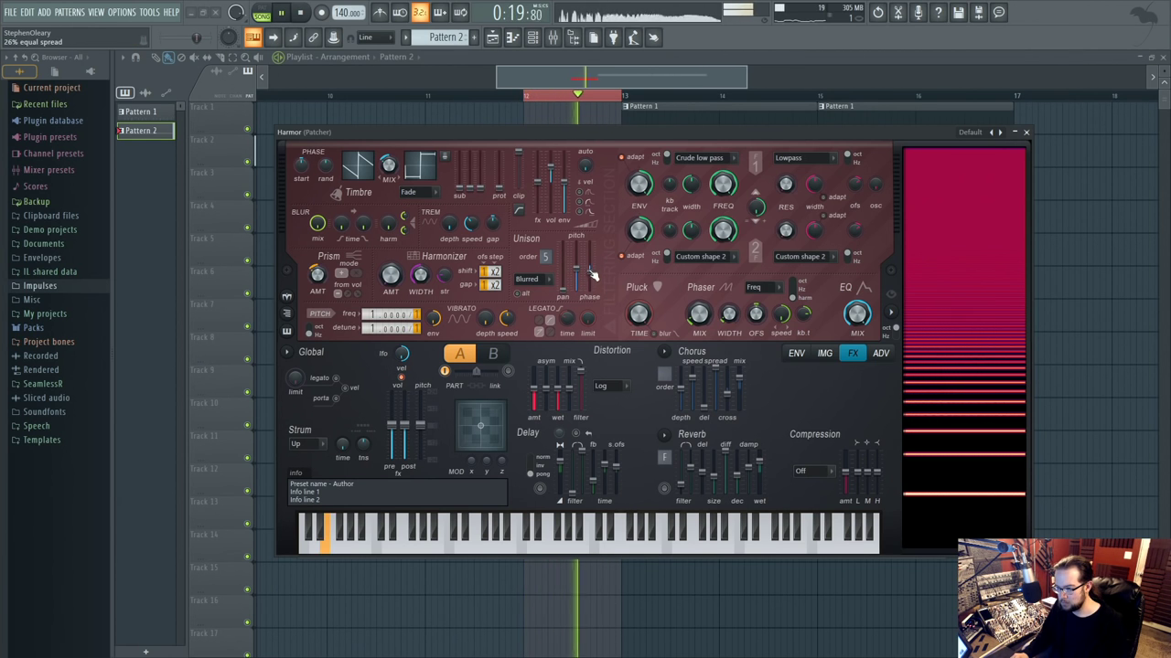
scroll(540, 253, "down", 2)
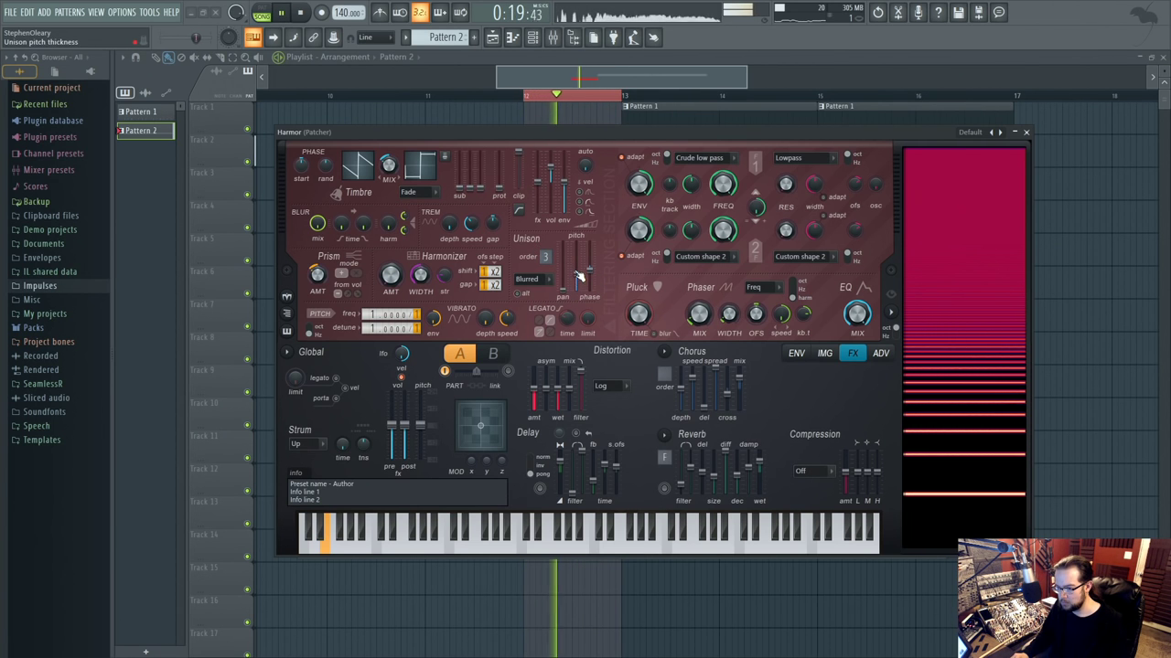
key("space")
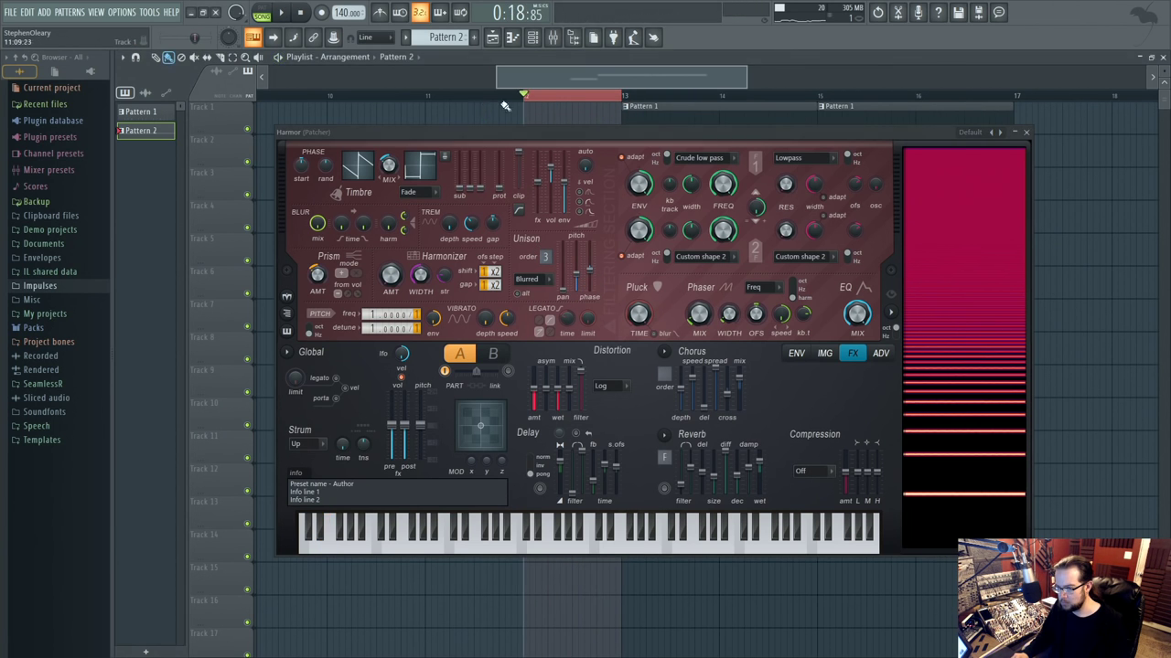
Close Harmor, place the Pattern 2 clip on Track 2 at bar 13, extend it to two bars and loop bars 13 to 14.
left_click(1026, 133)
left_click_drag(564, 157, 666, 189)
left_click_drag(622, 92, 817, 95)
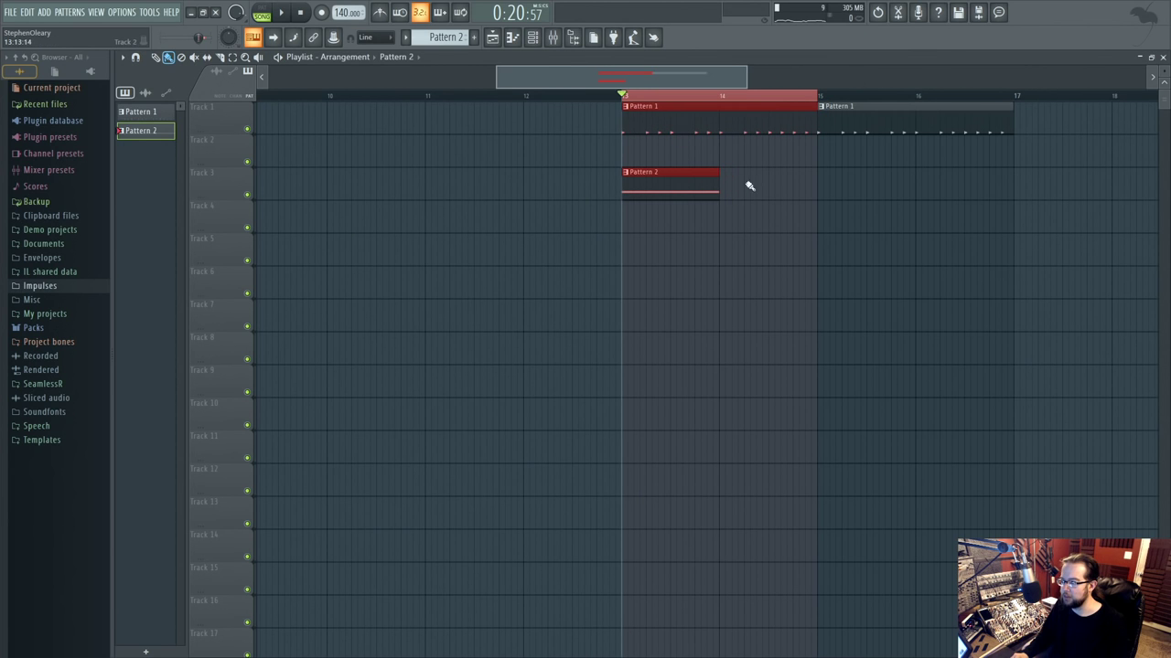
left_click_drag(661, 170, 822, 148)
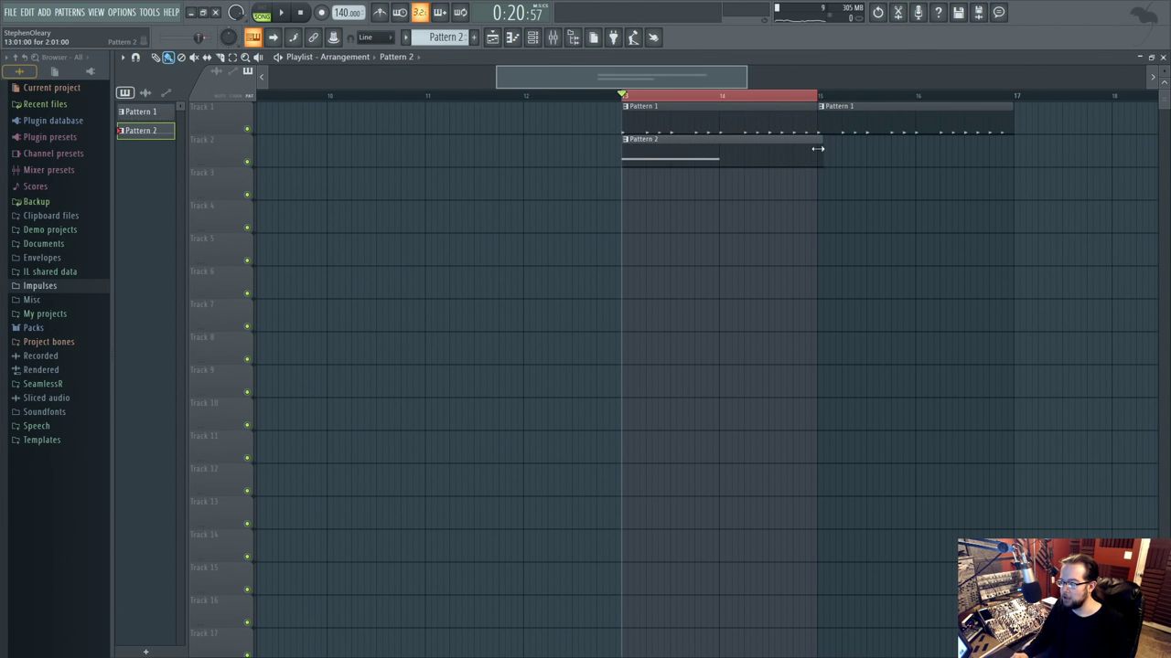
key("space")
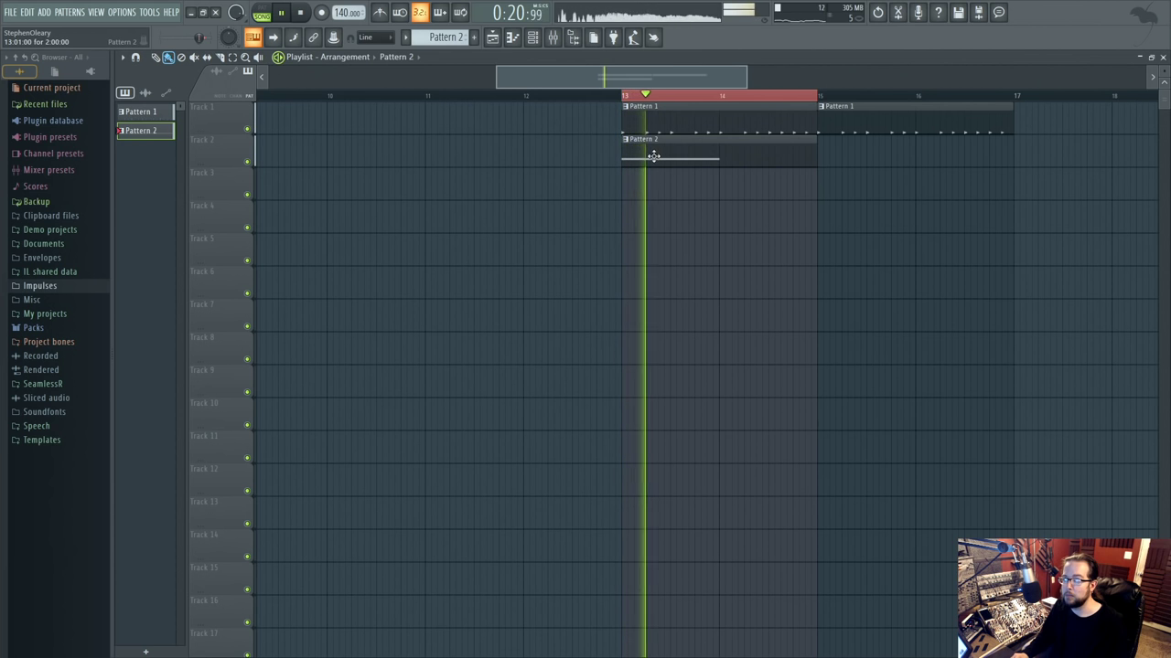
In Pattern 2's piano roll, shorten E2 to six steps, add a two-step E3 after it and an eight-step E2 from step 13.
double_click(651, 157)
left_click_drag(393, 296, 248, 302)
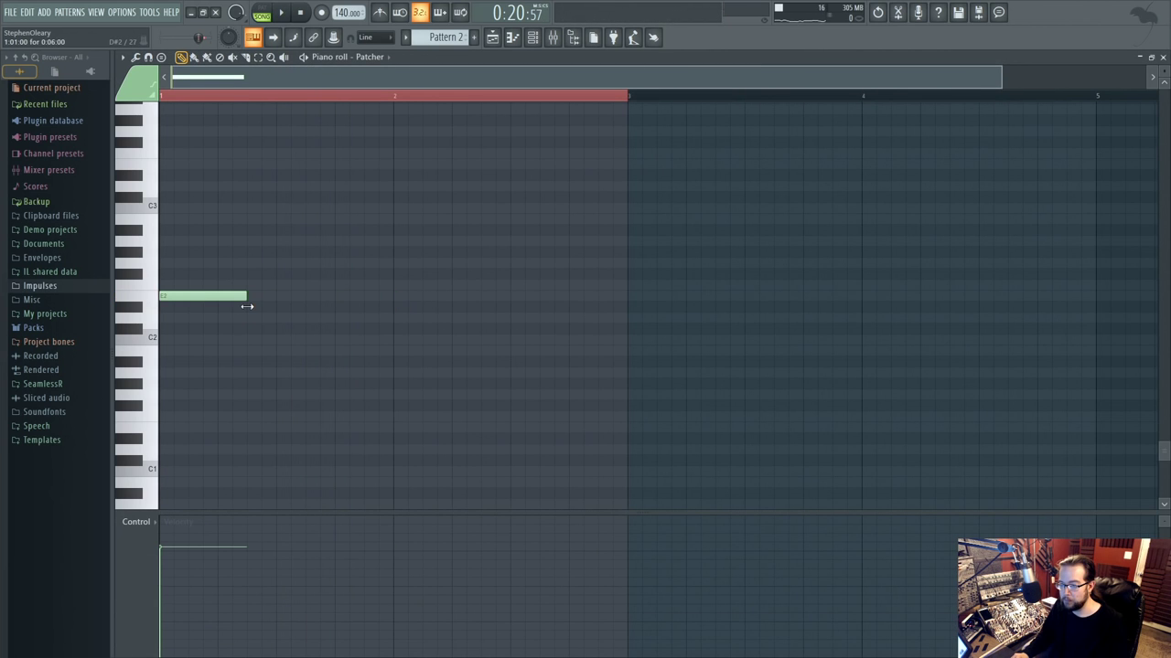
left_click(276, 298)
left_click_drag(364, 297, 277, 165)
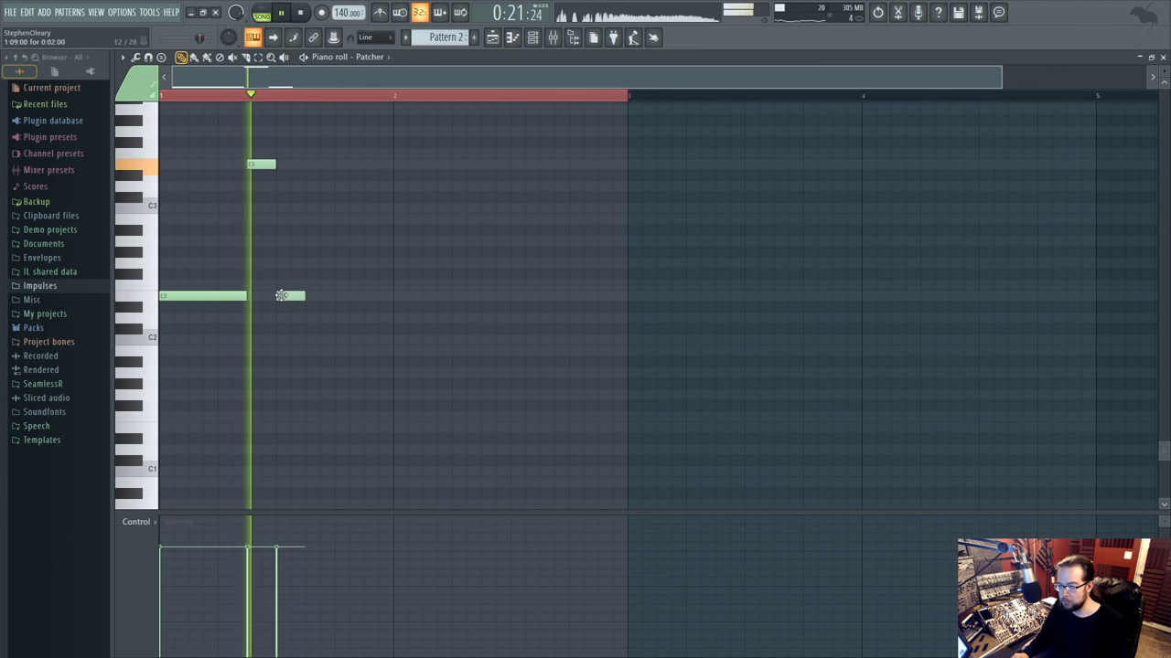
left_click(333, 297)
mouse_move(366, 298)
left_mouse_down()
mouse_move(462, 297)
mouse_move(451, 296)
left_mouse_up()
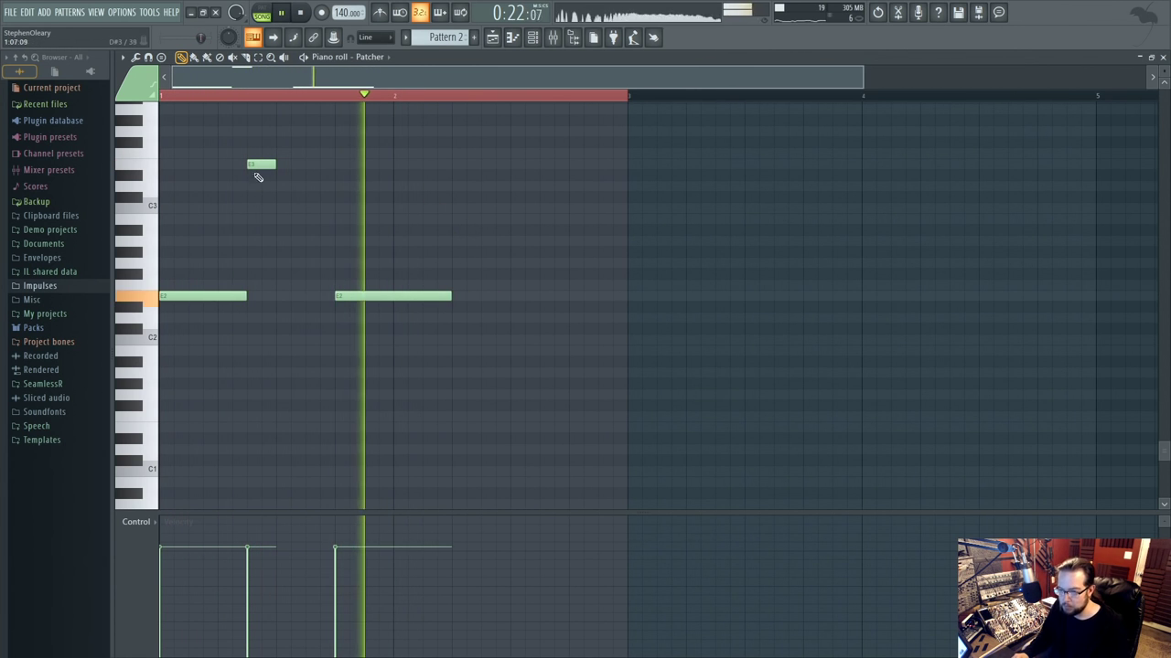
Add four one-step C2 notes at the end of bar 2 and transpose them up to A2.
left_click(528, 339)
left_click_drag(538, 339, 524, 339)
left_click(589, 339)
right_click(590, 339)
left_click(548, 340)
left_click(575, 339)
left_click(604, 339)
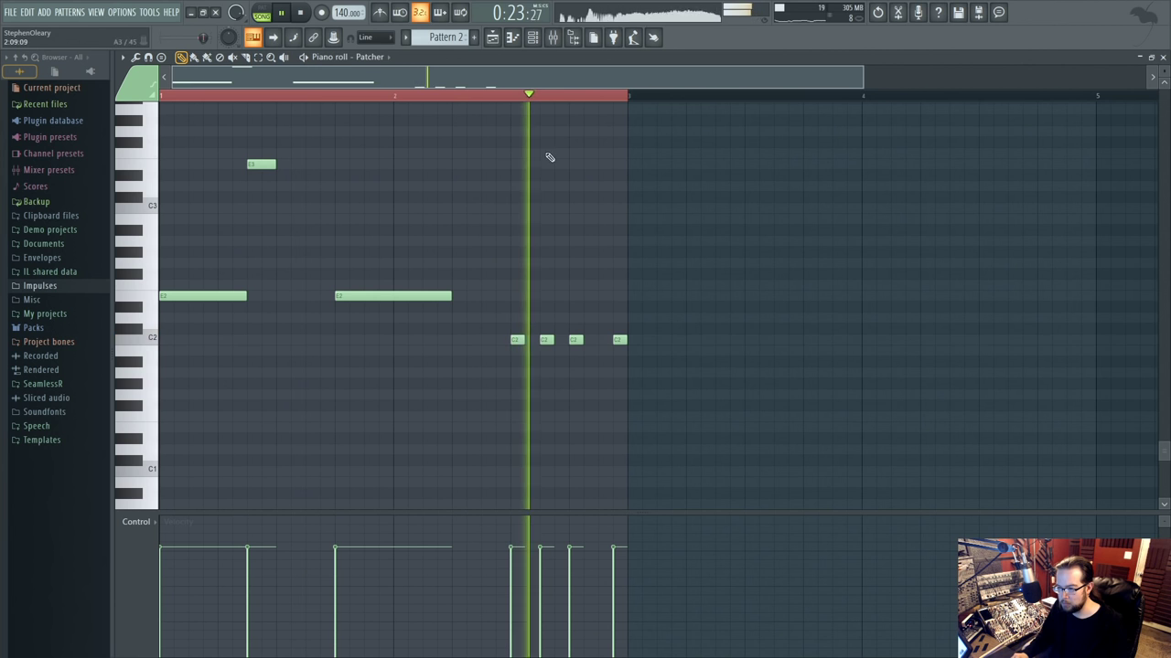
left_click_drag(513, 342, 554, 241)
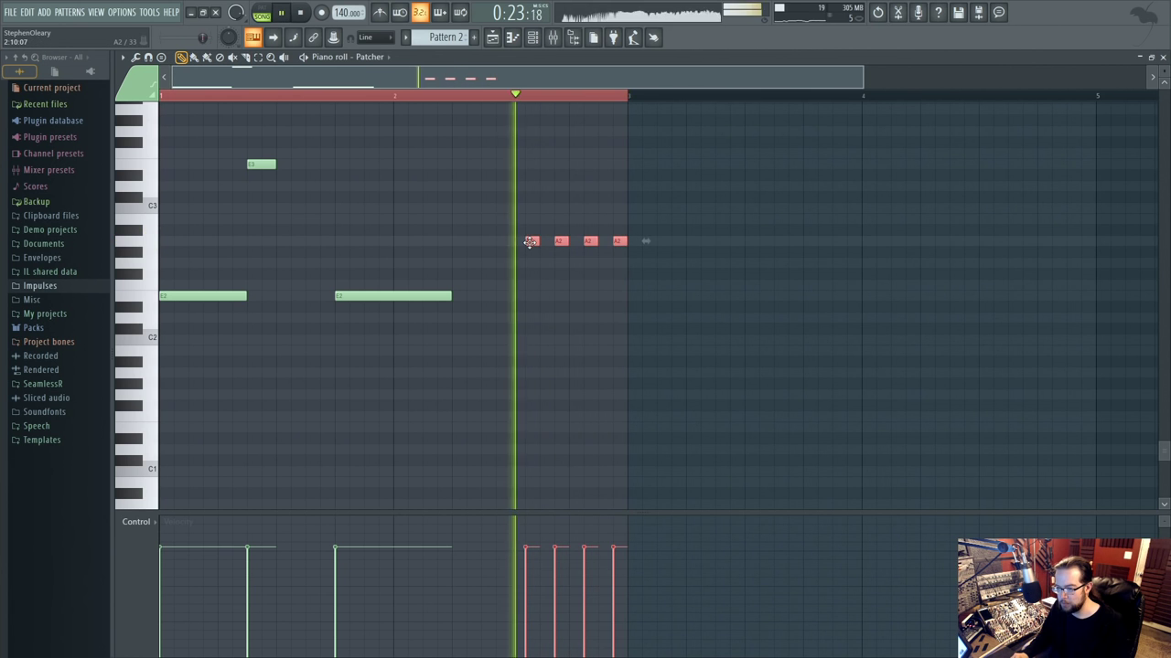
Shift the four A2 notes to start at step 7 of bar 2, delete the last one and audition the result.
key("space")
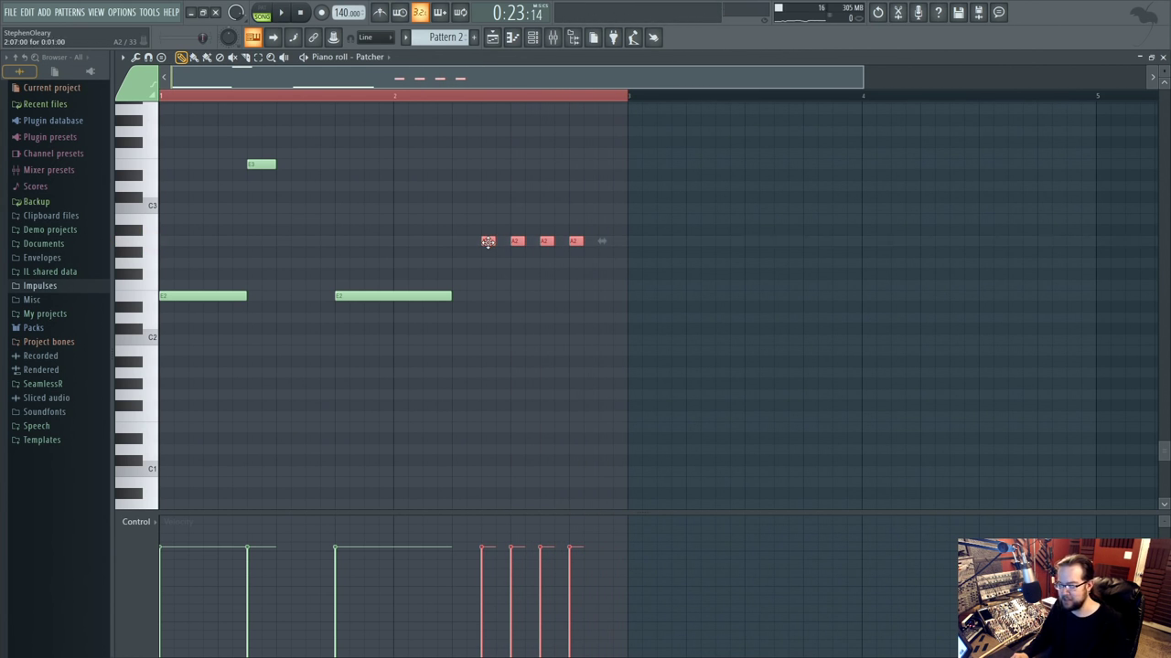
key("space")
right_click(576, 241)
key("space")
key("space")
left_click(400, 96)
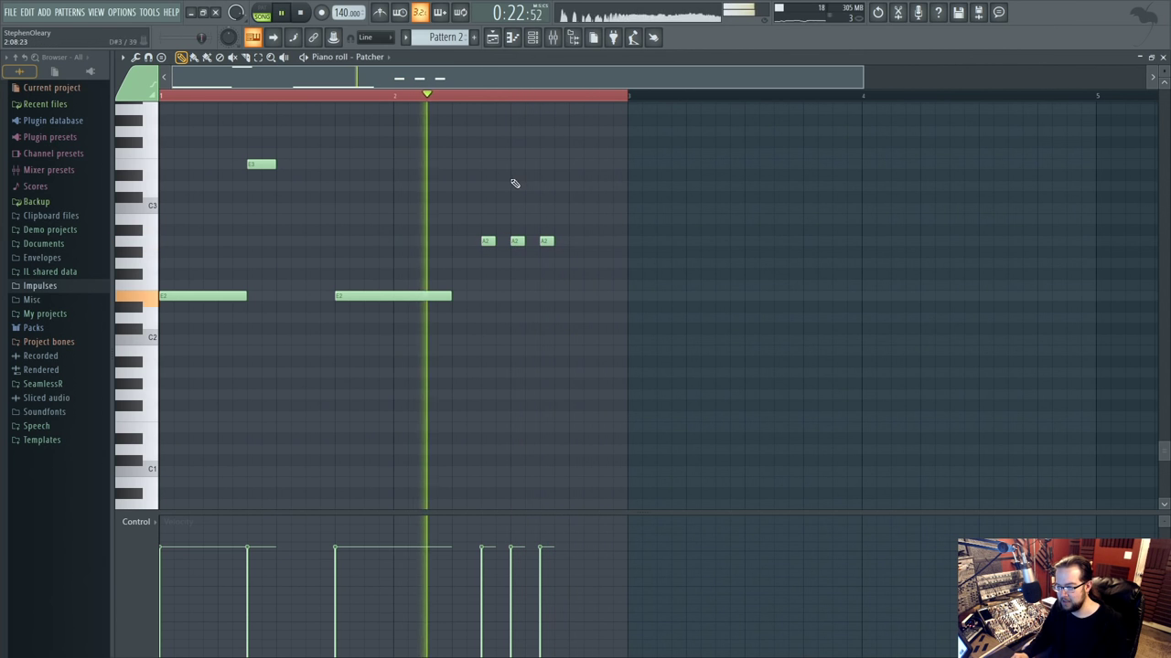
Lengthen the first A2 to two steps and the last to the end of bar 2, delete the middle one and add a G#2 slide note.
left_click_drag(493, 241, 605, 243)
right_click(520, 242)
left_click(152, 95)
left_click_drag(528, 252, 546, 253)
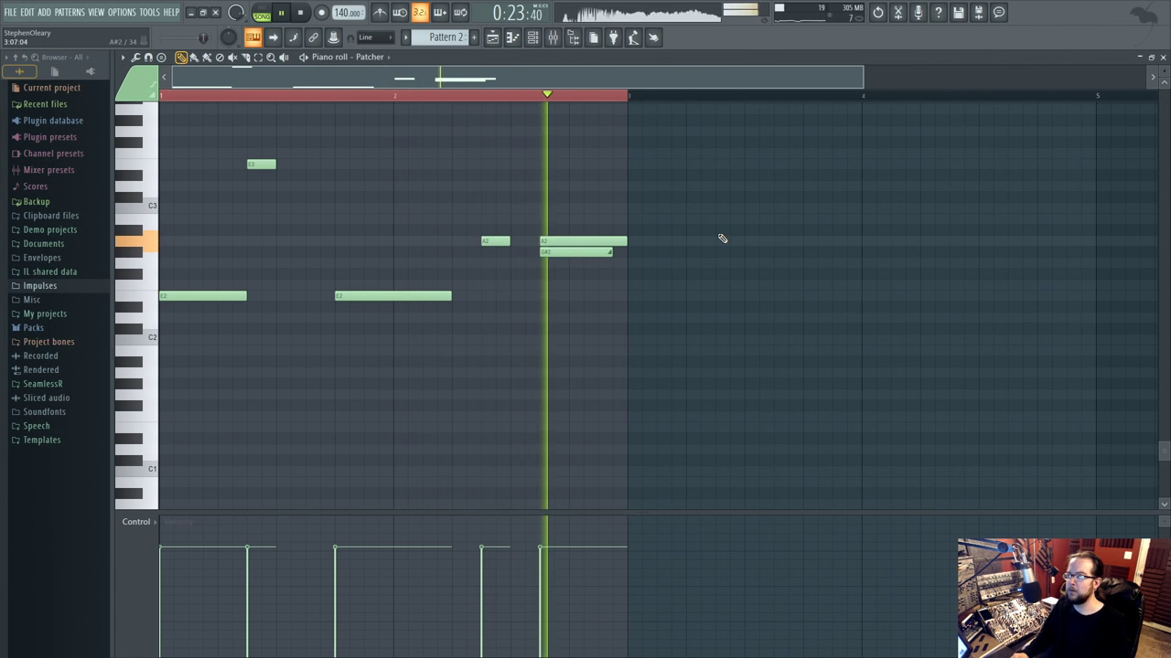
Check the bass clip in the playlist and Harmor's settings during playback, and raise the short A2 note in bar 2 to A#2.
key("F5")
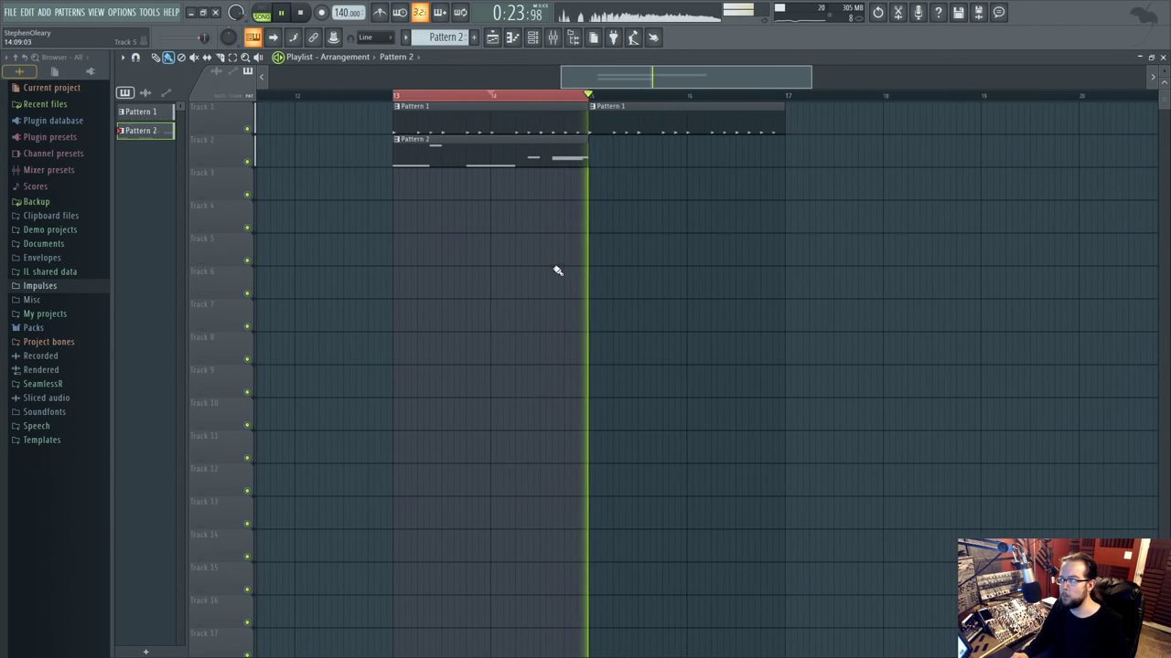
double_click(549, 149)
left_click(539, 39)
left_click(453, 395)
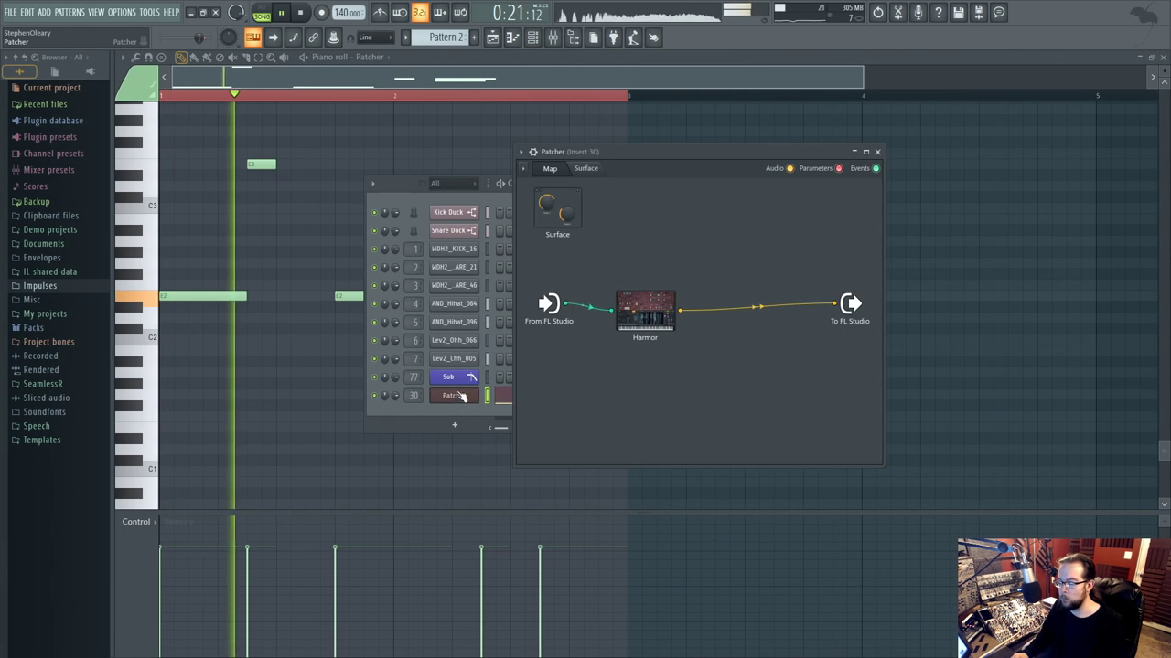
left_click(659, 299)
left_click_drag(614, 140, 601, 131)
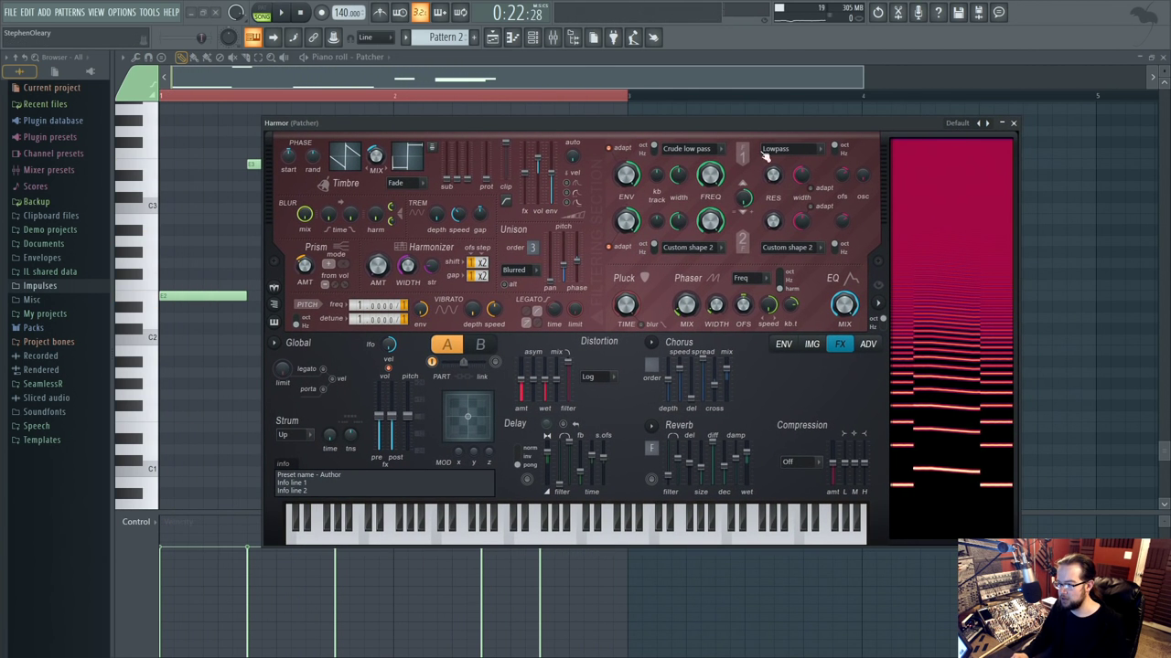
left_click(1012, 123)
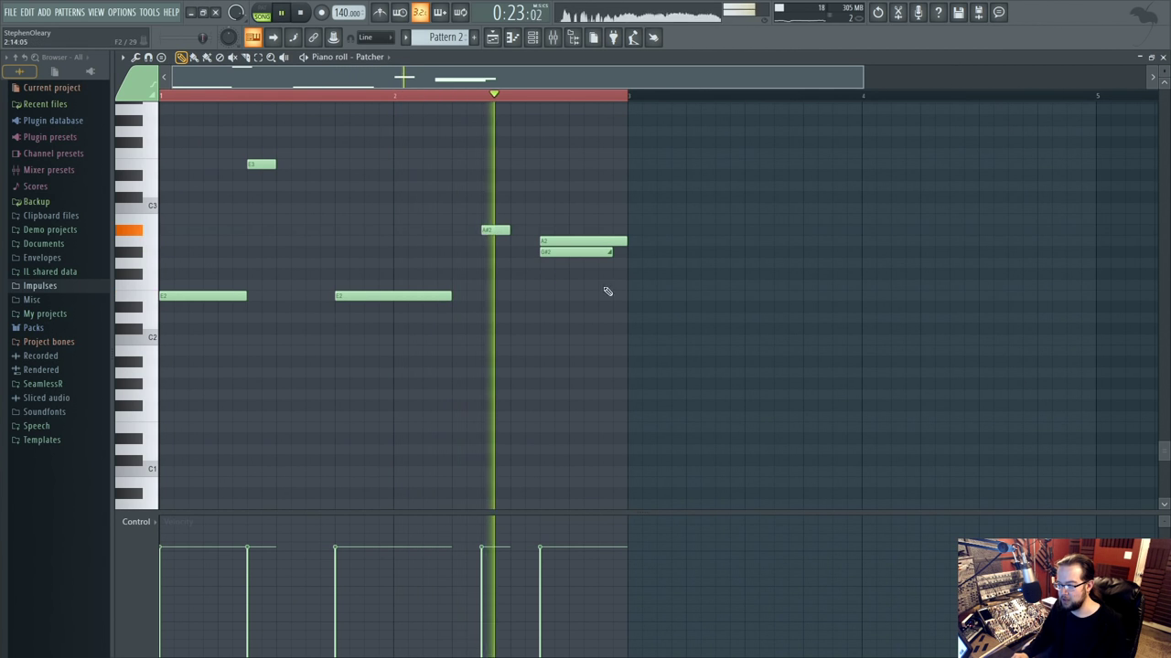
Return to the Patcher map and insert Fruity Delay 3 between Harmor and the FL Studio output.
left_click(533, 37)
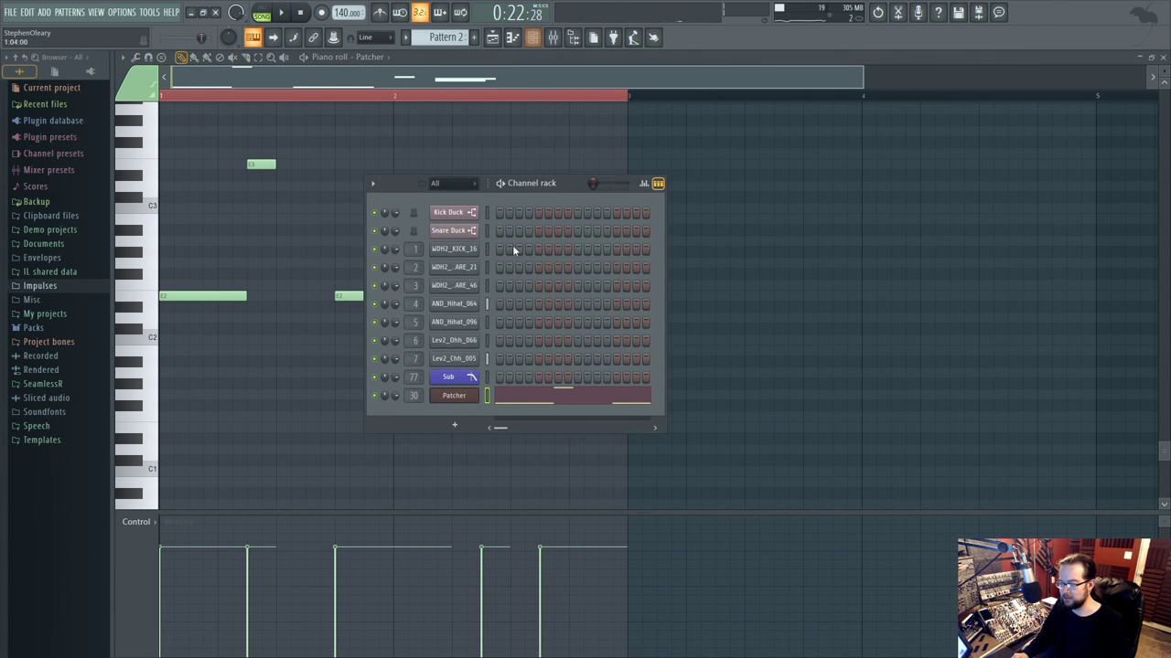
left_click(476, 395)
left_click(645, 311)
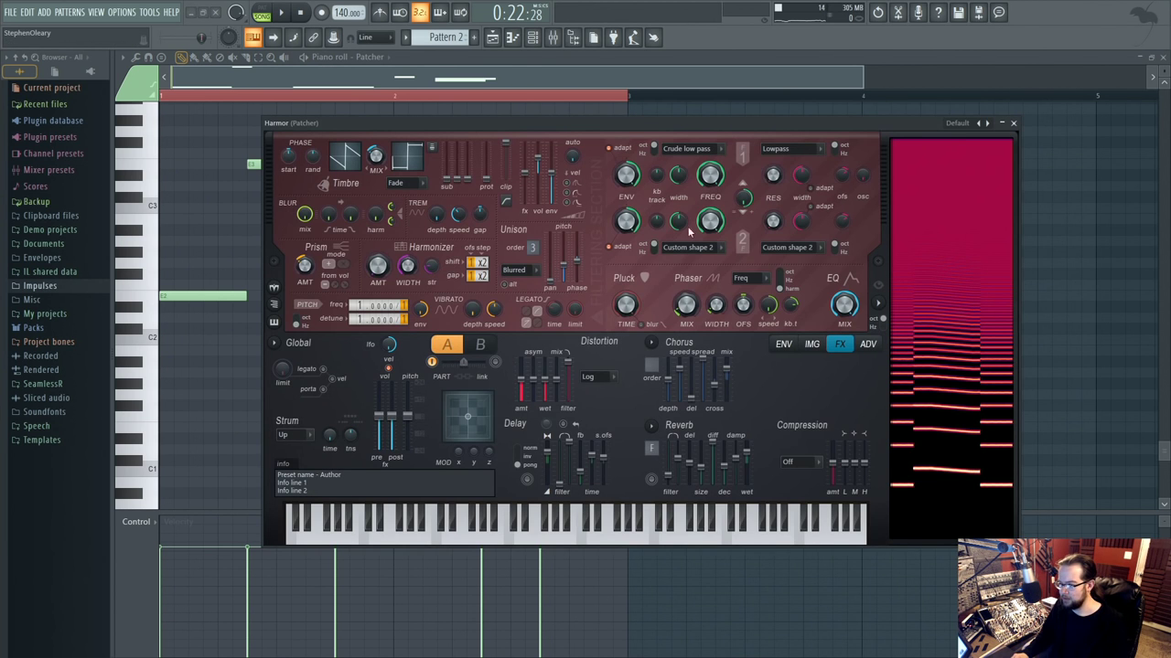
left_click(1016, 123)
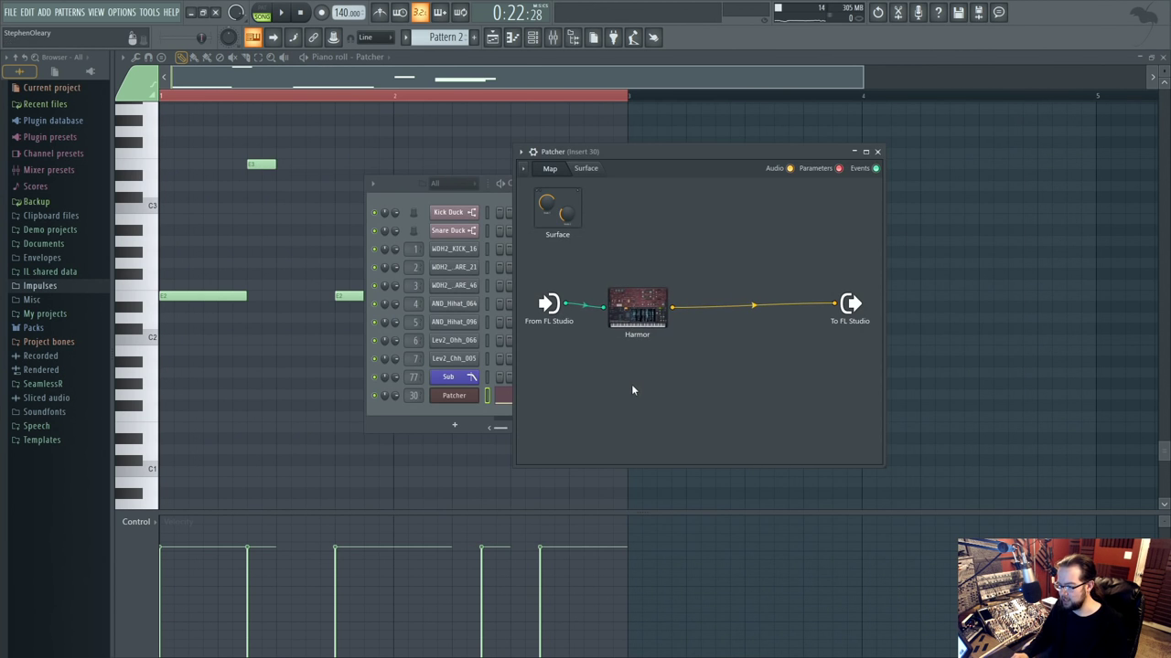
key("alt+p")
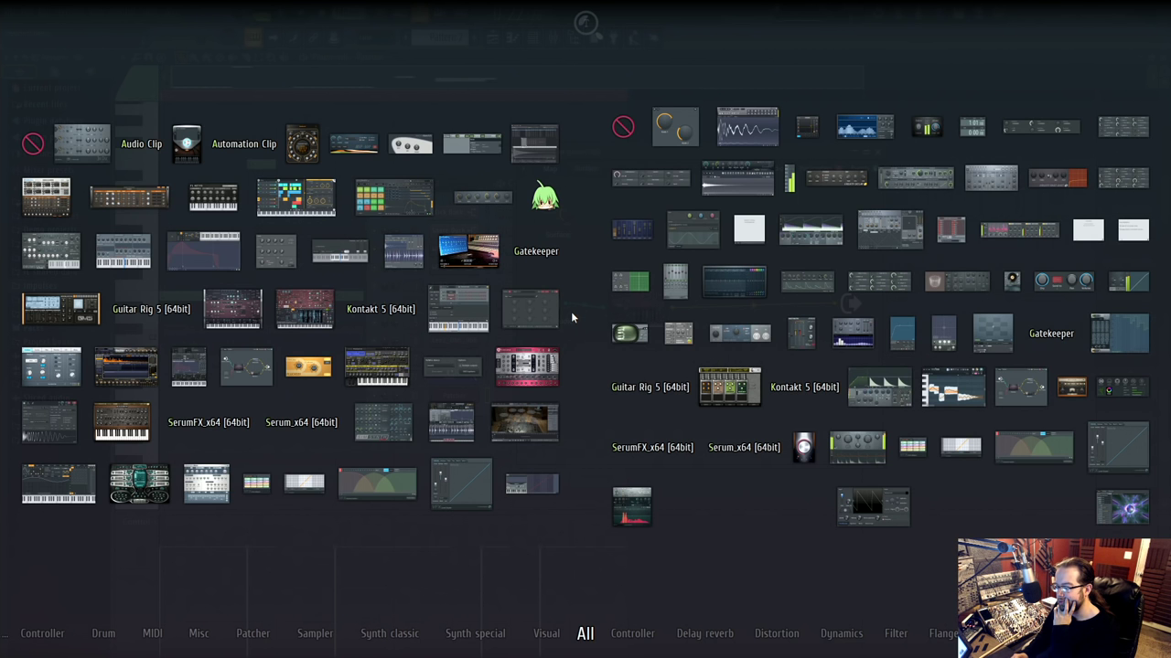
left_click_drag(843, 190, 681, 322)
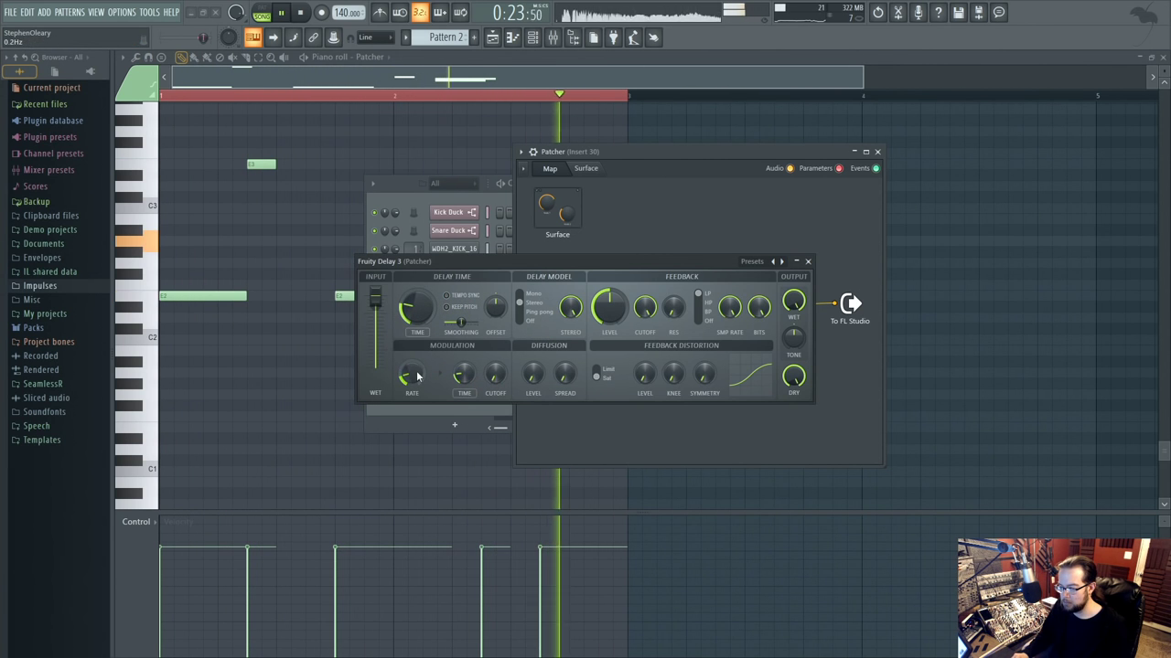
In Fruity Delay 3, lower the feedback, choose the HP filter at about 600 Hz, raise the tone and diffusion level, and set spread to about 50%.
left_click_drag(616, 313, 617, 342)
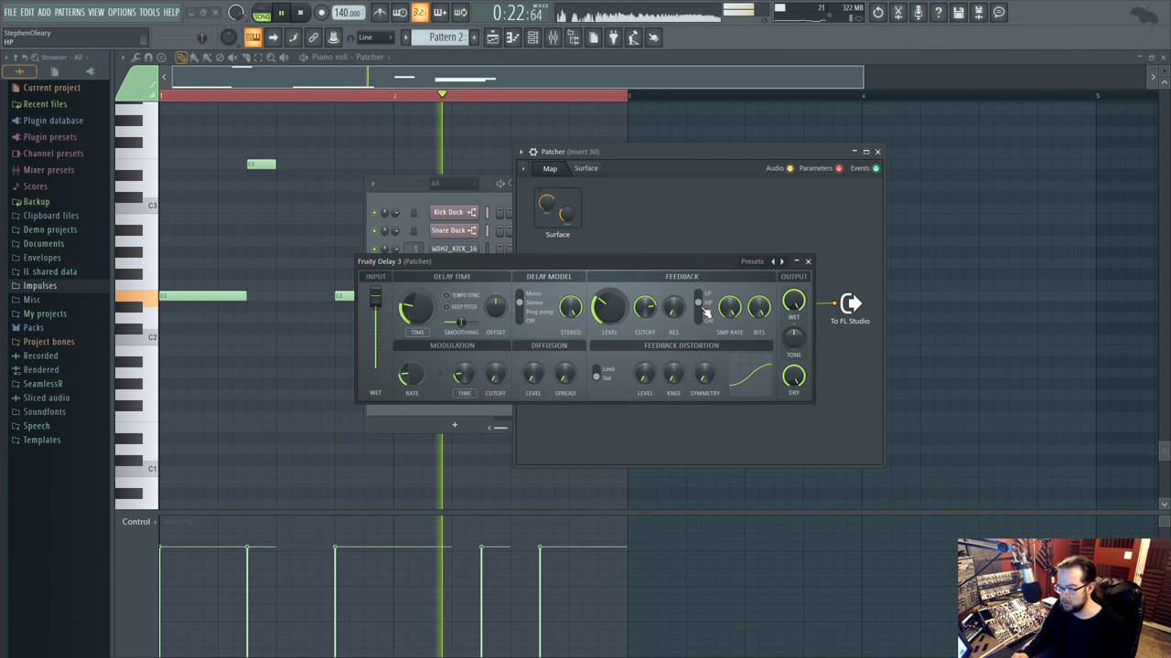
left_click_drag(643, 309, 643, 339)
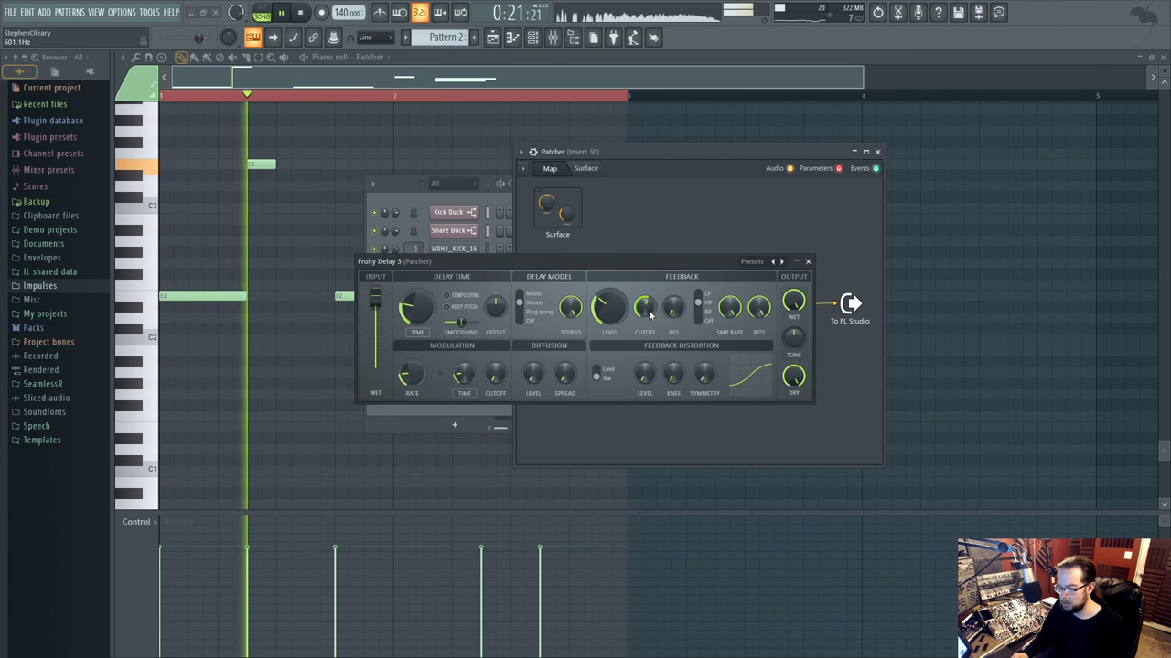
left_click_drag(792, 336, 792, 318)
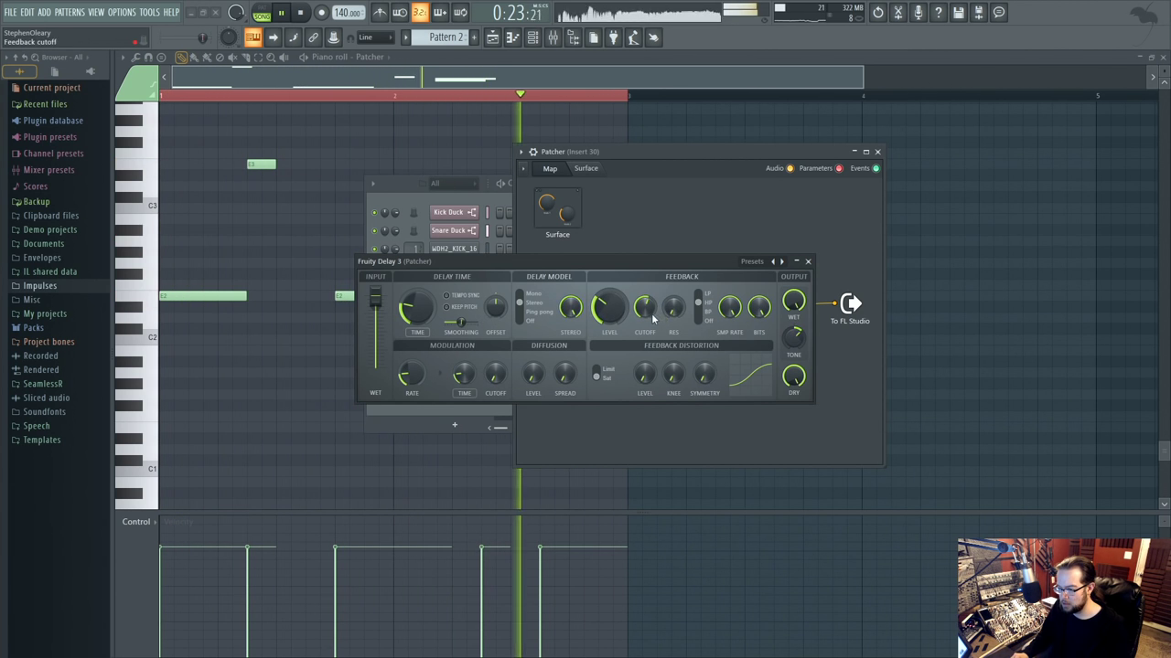
left_click(533, 313)
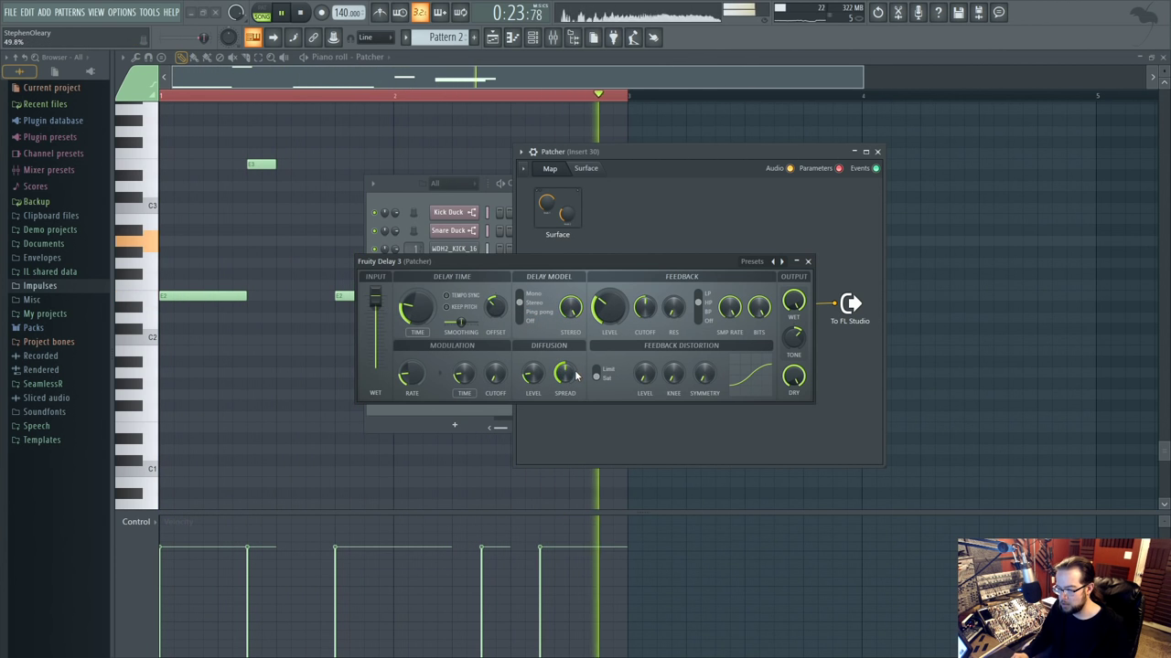
left_click(807, 263)
Rearrange Harmor and Fruity Delay 3 in the Patcher map and add Maximus between the delay and the output.
left_click_drag(640, 314, 618, 302)
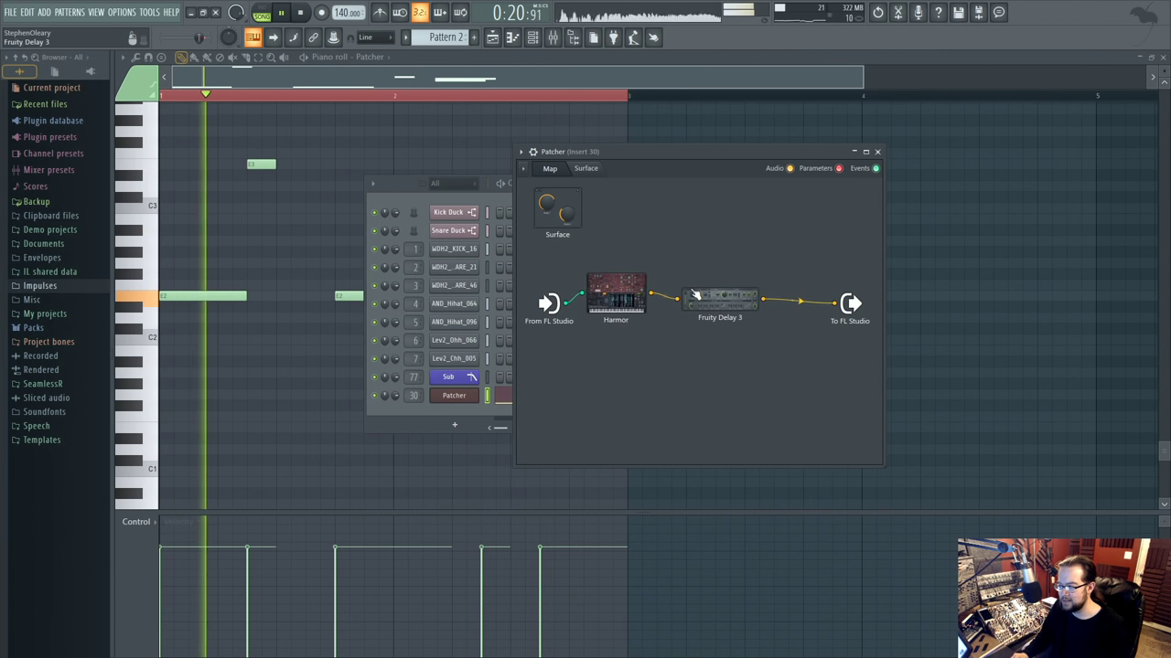
left_click_drag(689, 317, 679, 304)
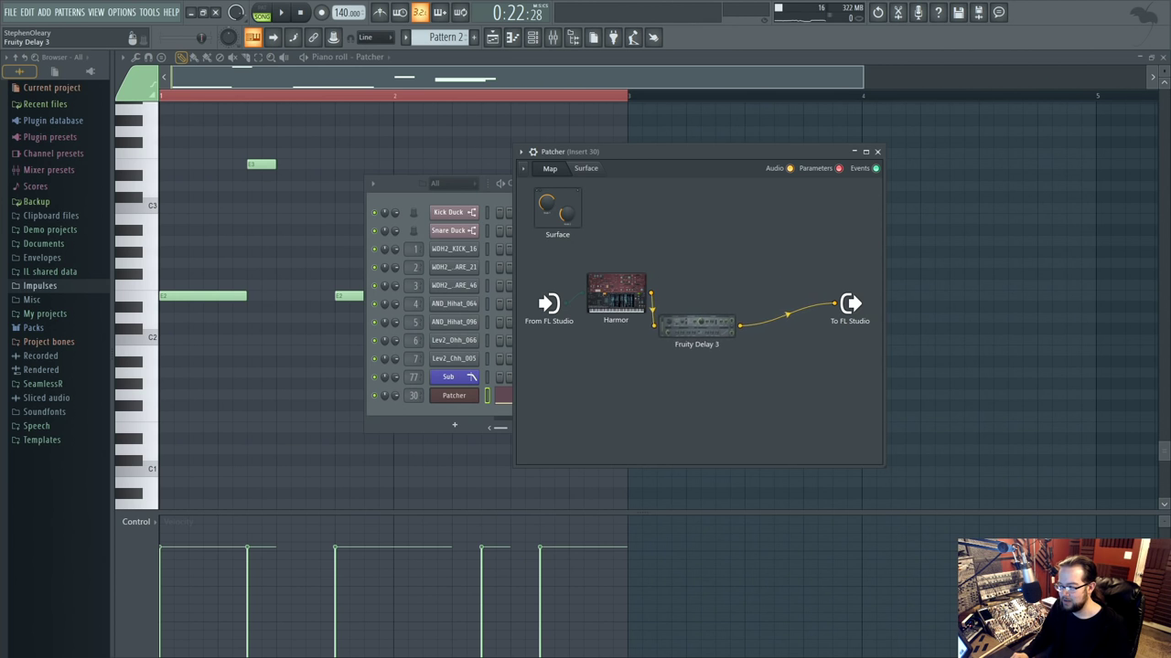
key("F8")
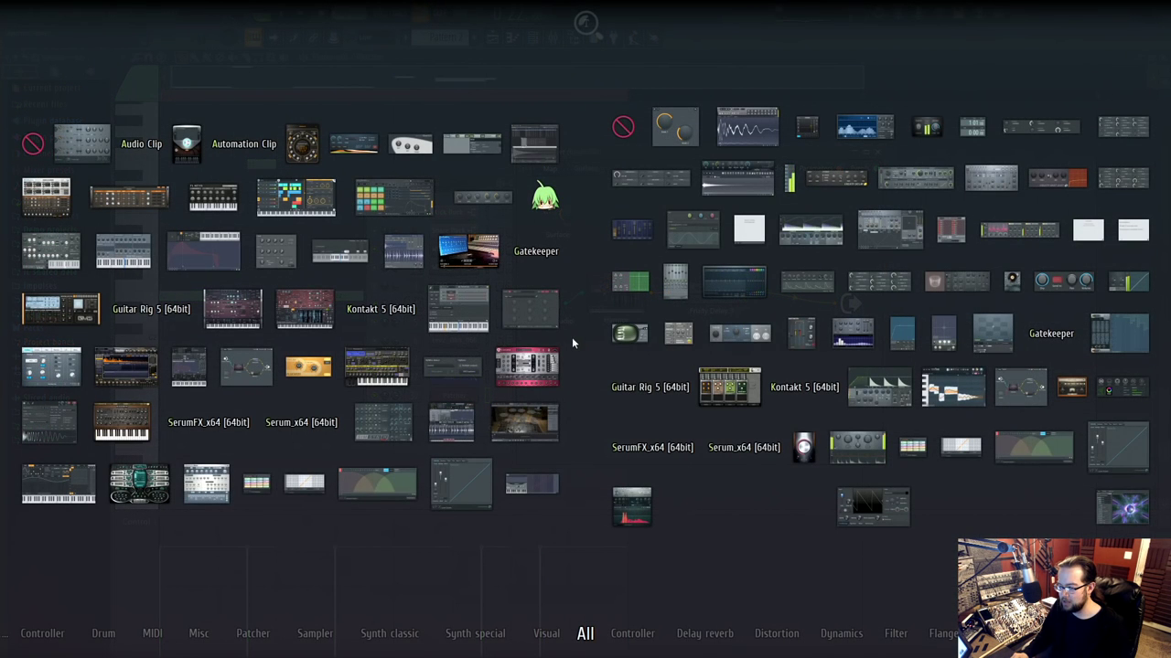
left_click_drag(851, 402, 761, 311)
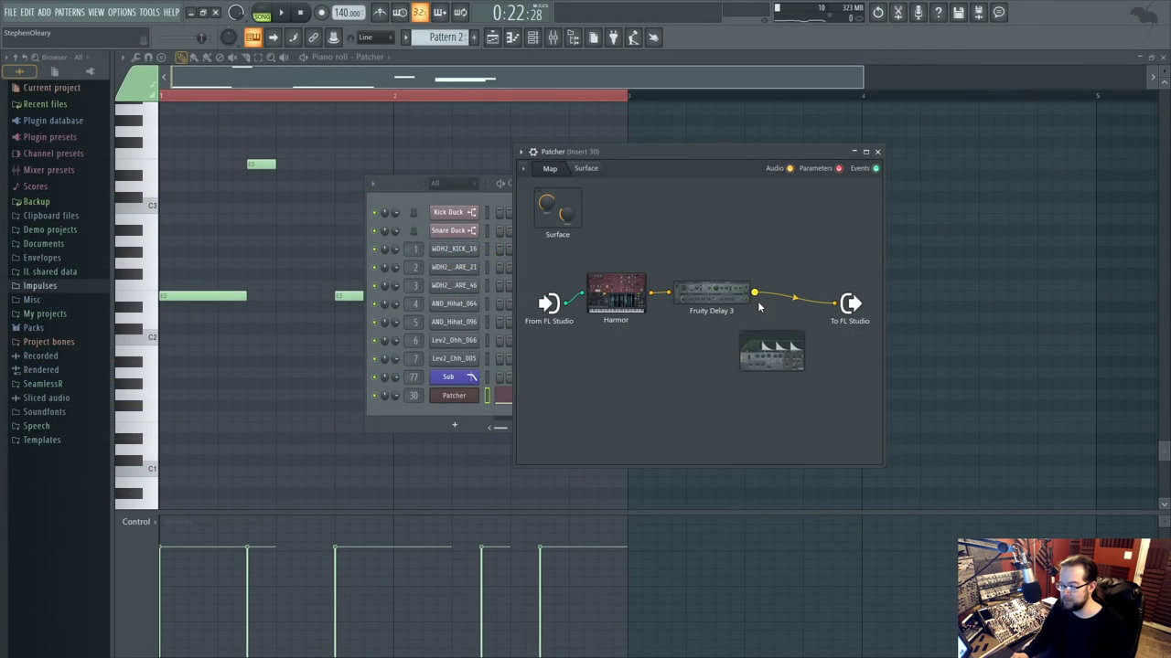
left_click(801, 216)
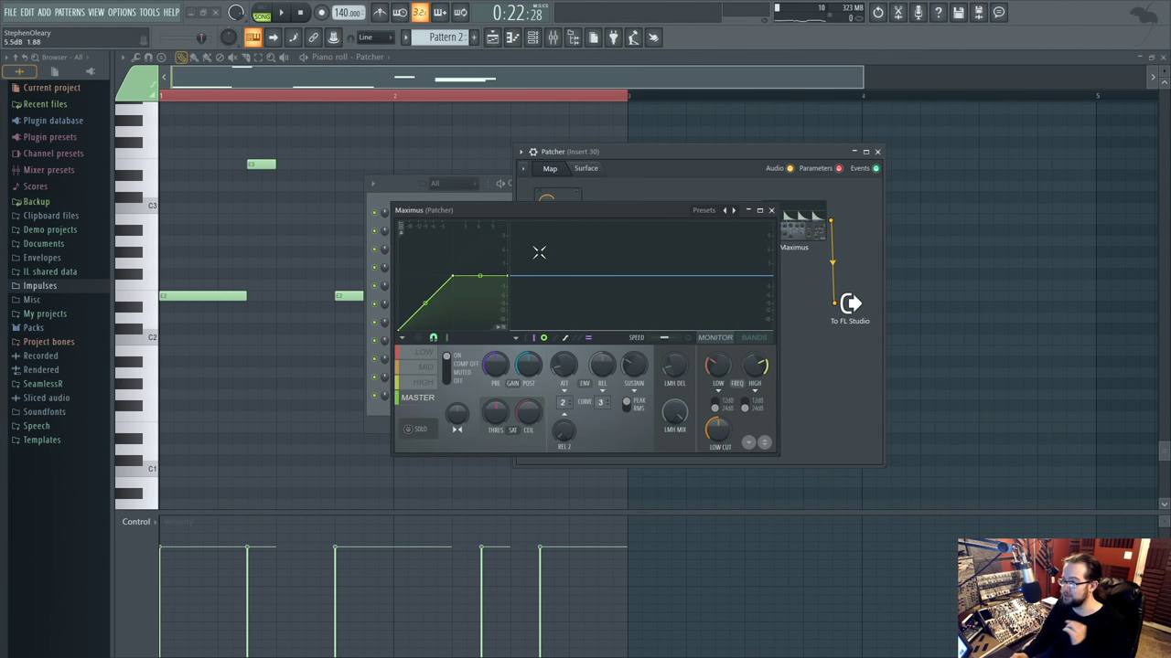
In Maximus, raise the compression curves of the low, mid and high bands during playback, and set the high band's stereo separation to 26% separated.
left_click(753, 337)
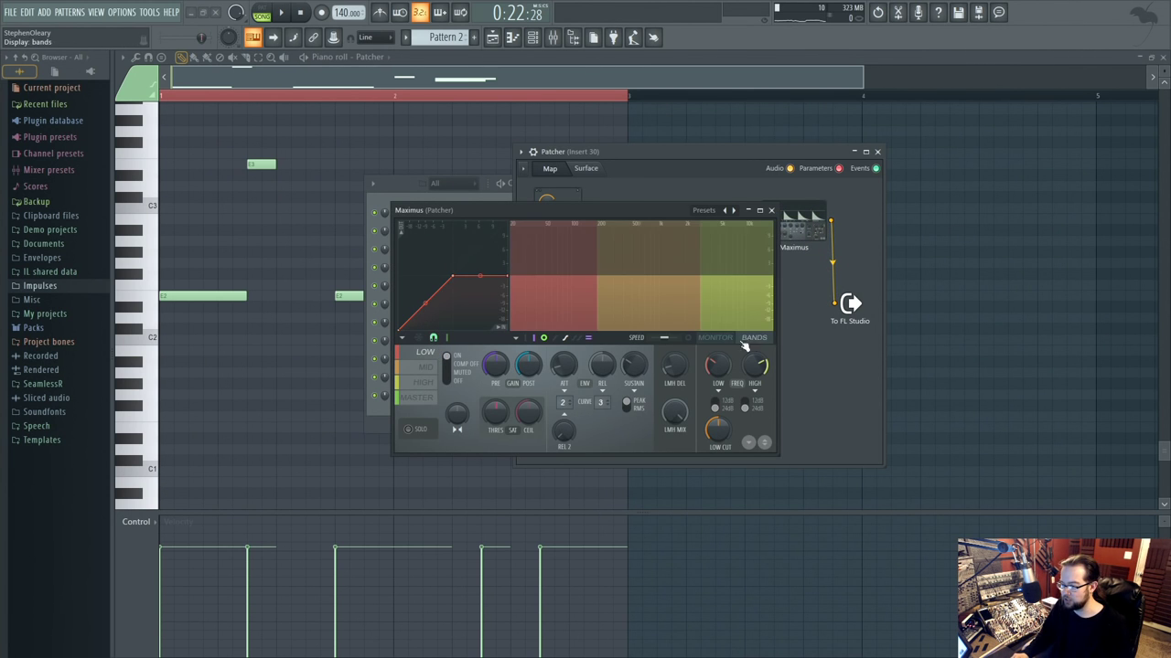
key("space")
key("space")
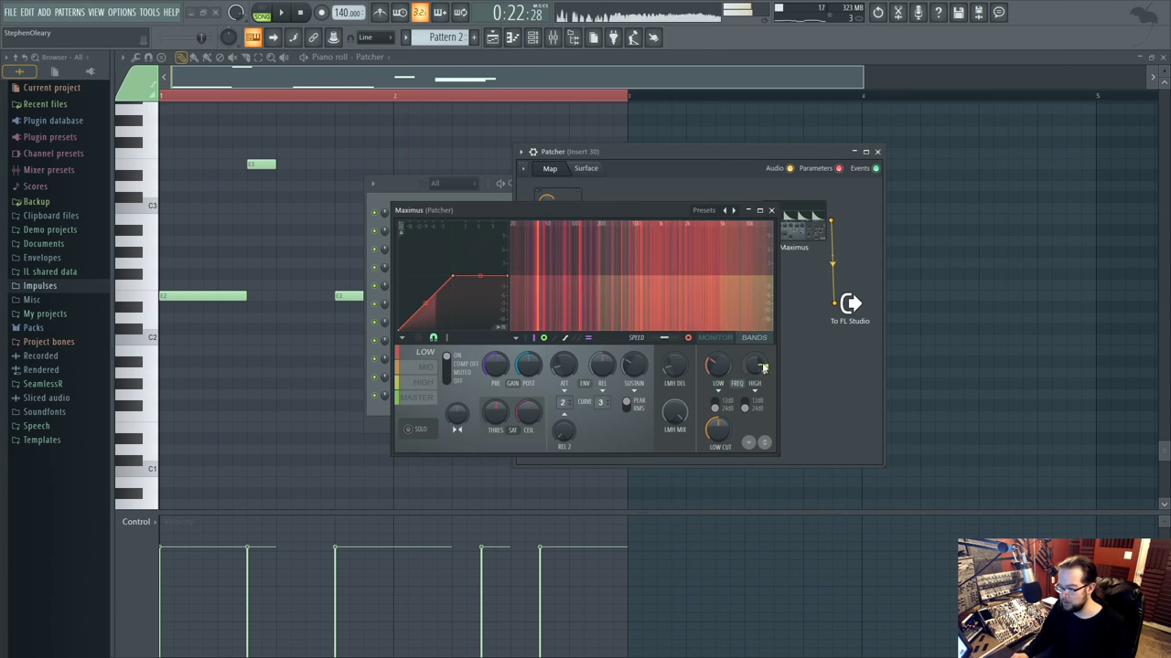
key("space")
left_click(716, 339)
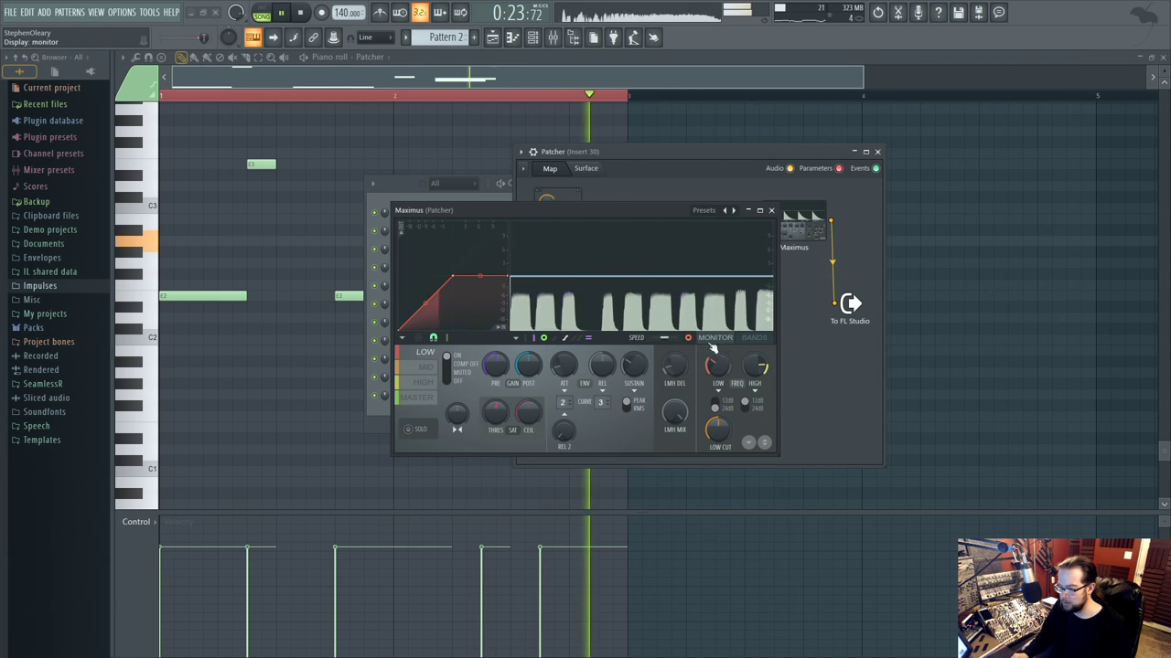
left_click_drag(426, 303, 426, 267)
left_click(428, 367)
left_click(424, 383)
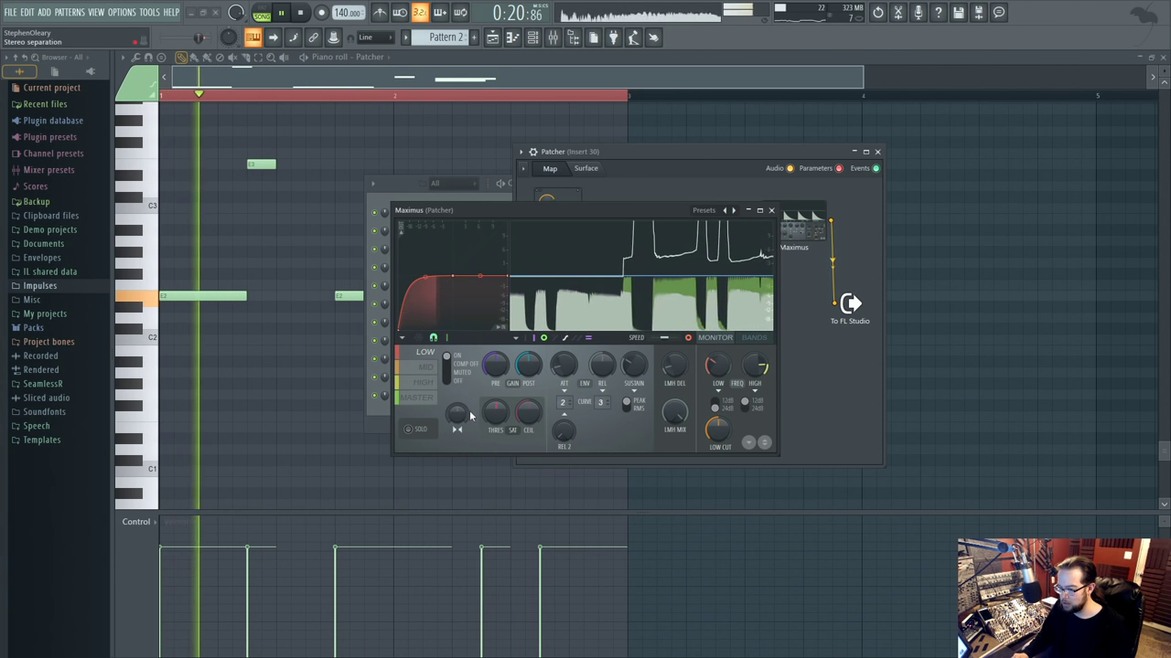
left_click(420, 399)
left_click(425, 384)
left_click_drag(457, 414, 456, 424)
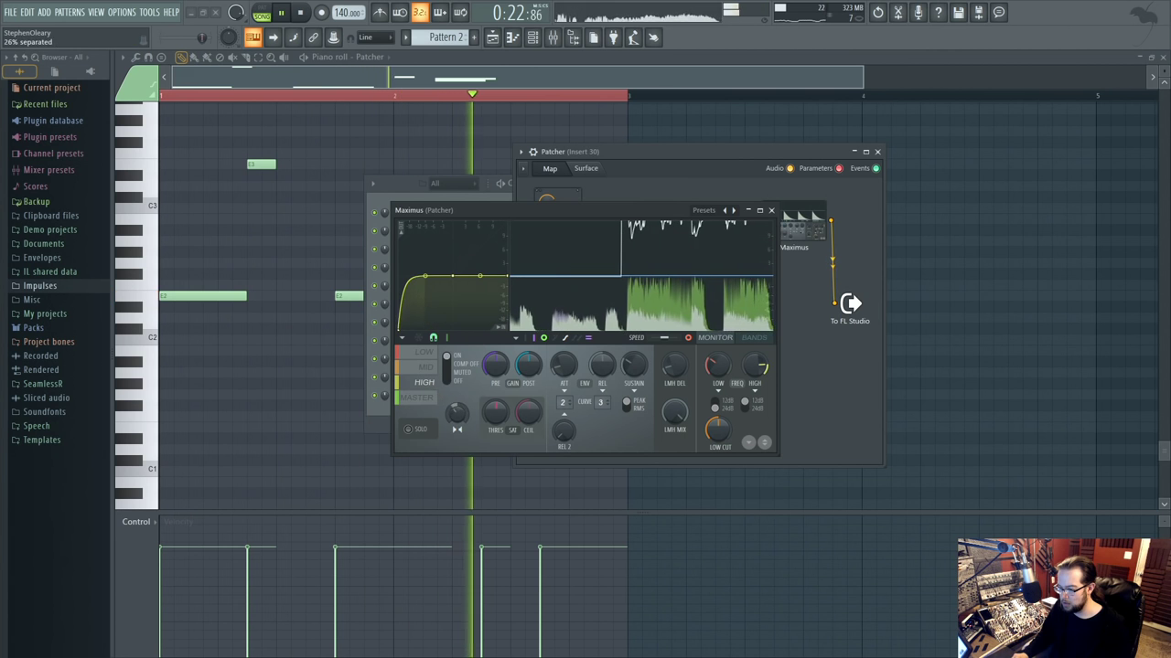
Set the Maximus master band to Comp Off, lower its post gain, close Maximus and stop playback.
left_click(752, 338)
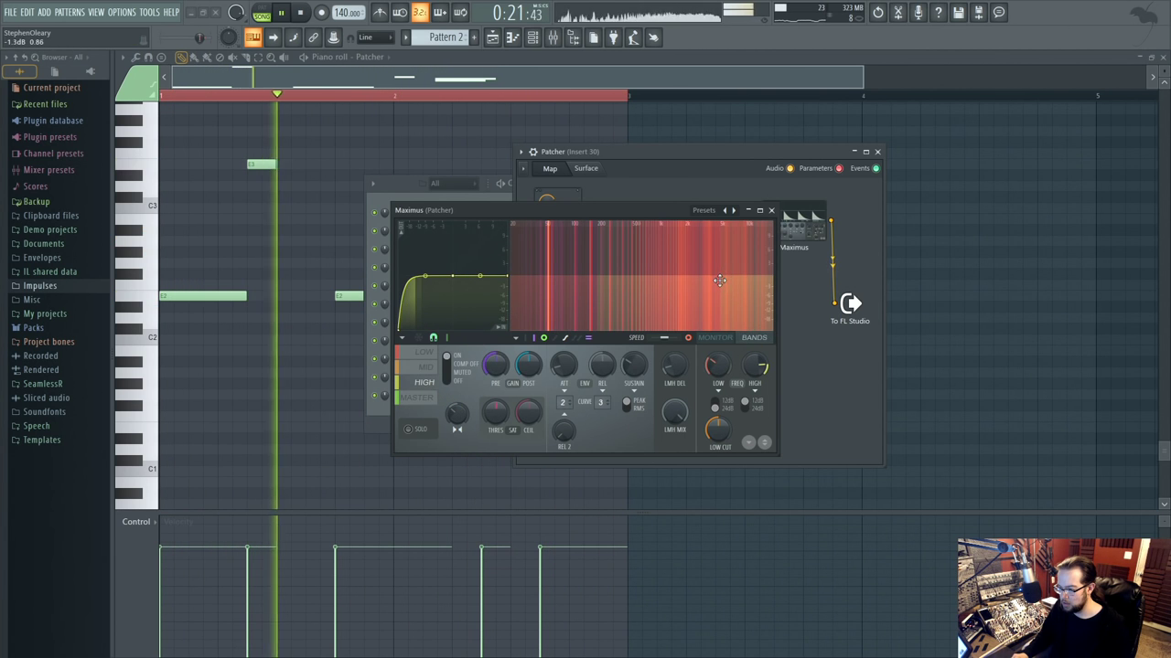
left_click(417, 397)
left_click(447, 363)
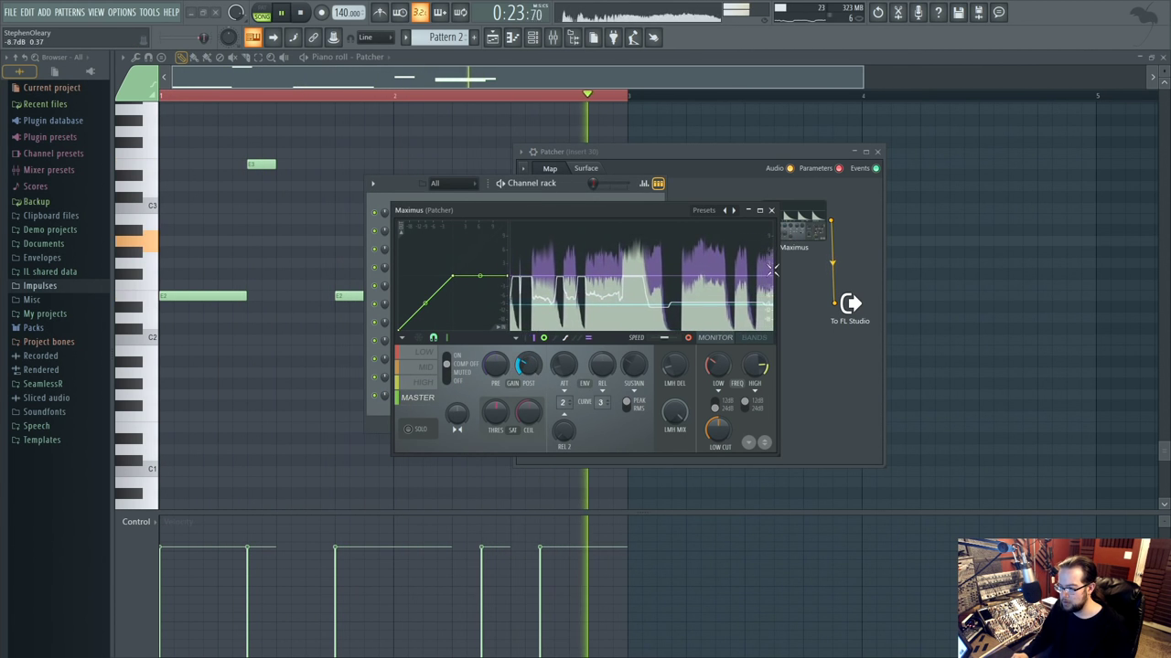
left_click(771, 211)
key("space")
Play the loop from bar 13 and check the playlist, mixer, channel rack, Patcher map and Harmor's settings.
left_click(492, 37)
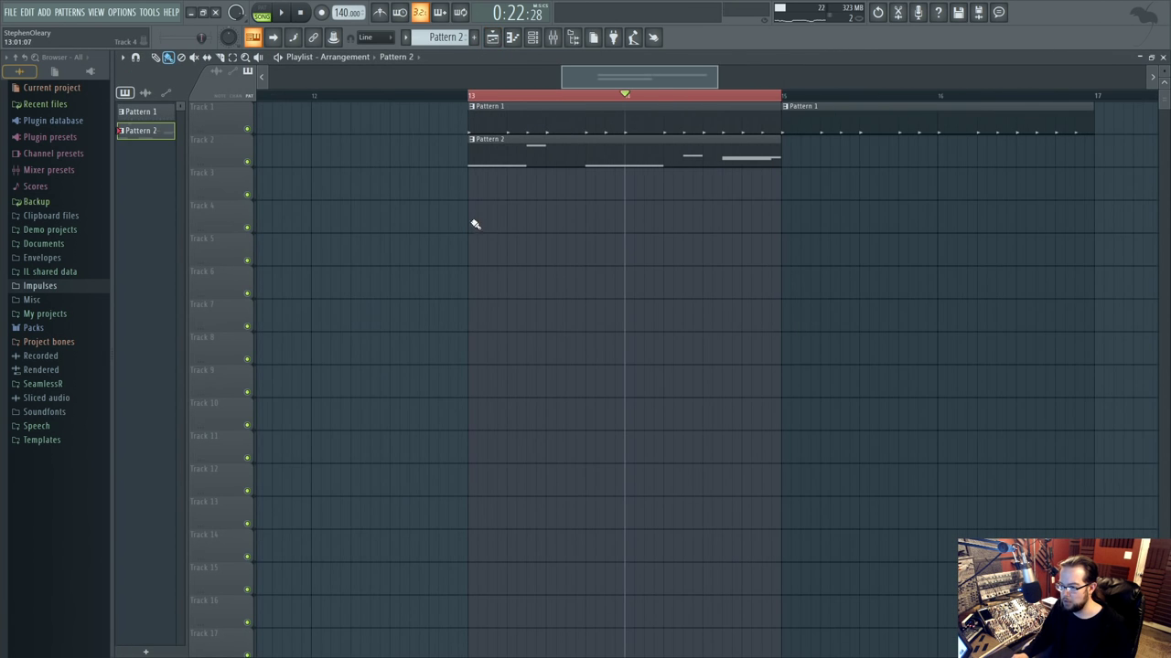
left_click(479, 97)
left_click(512, 38)
left_click(533, 38)
key("space")
left_click(492, 38)
left_click(552, 37)
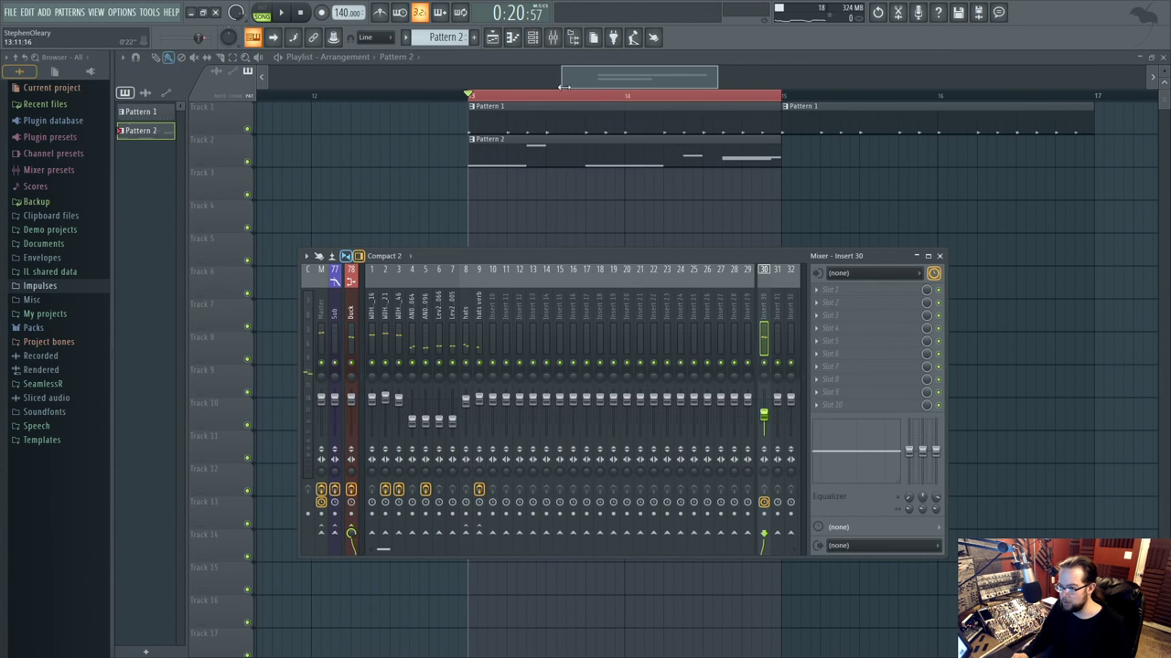
left_click(533, 38)
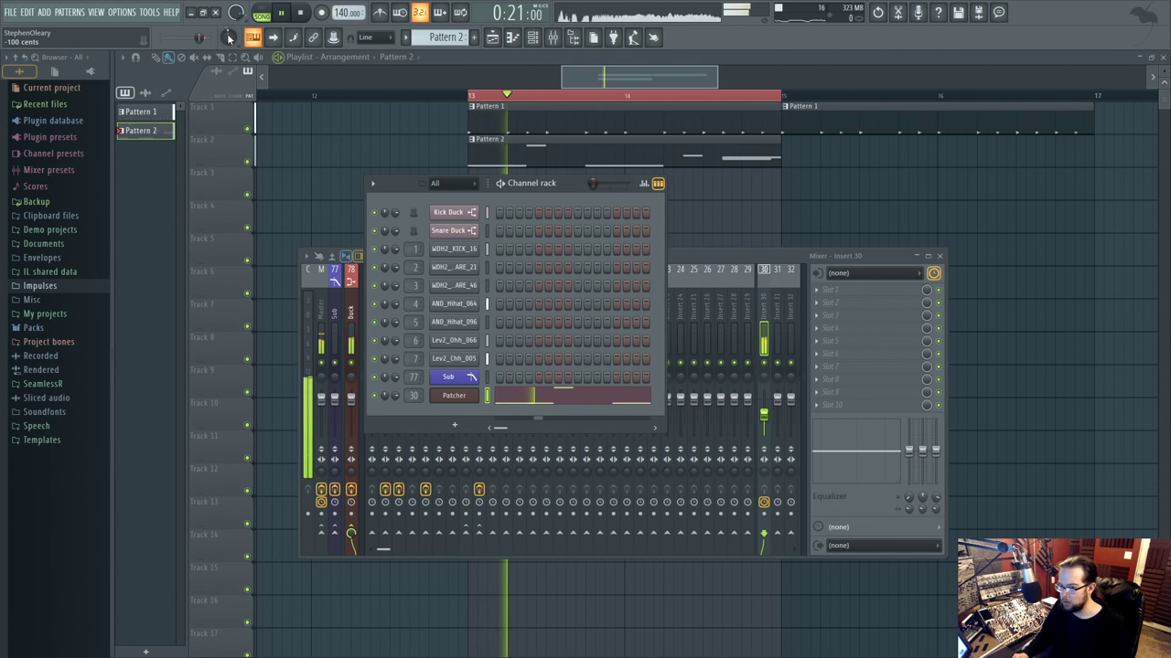
left_click(455, 396)
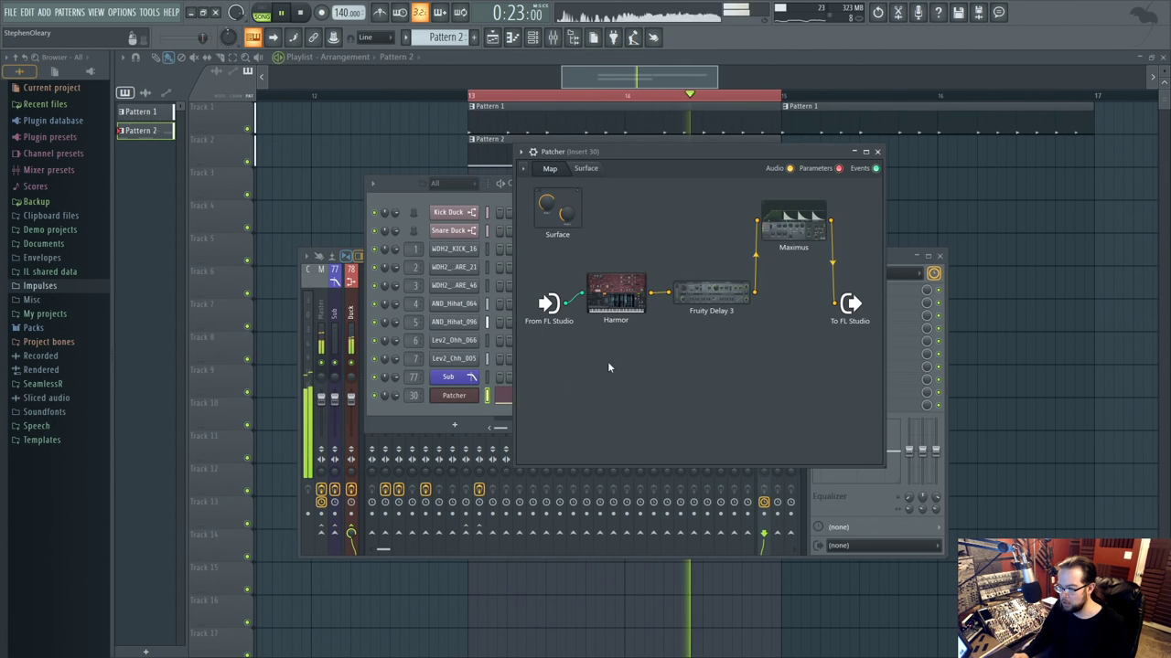
left_click(618, 275)
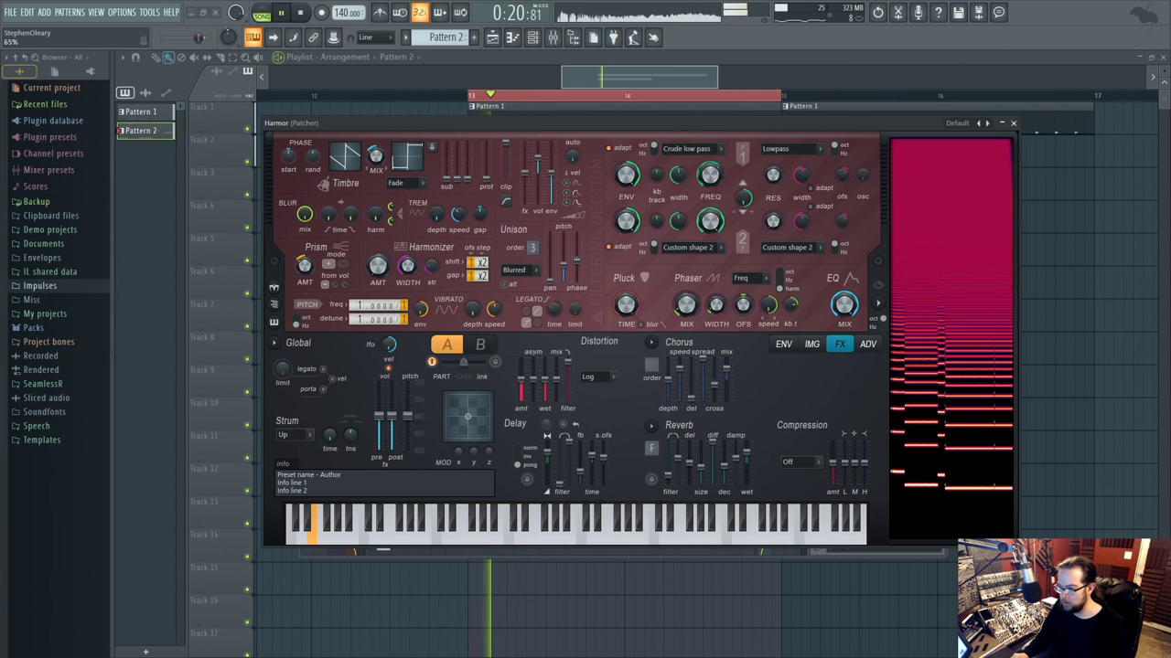
left_click(1012, 123)
Add Fruity Parametric EQ 2 between Maximus and the FL Studio output in the Patcher map and open it.
key("F8")
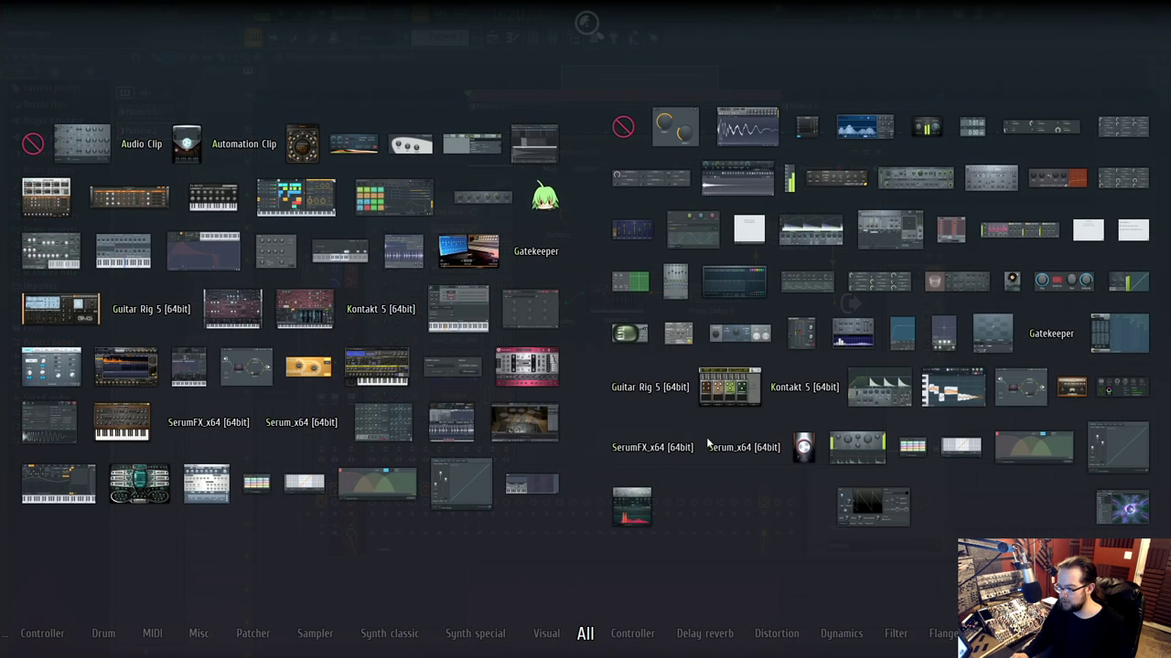
left_click_drag(745, 285, 841, 226)
double_click(852, 229)
Make EQ band 4 a gentle low pass with its cutoff moved up beside band 7, and band 1 a resonant high pass in the low end.
right_click(530, 330)
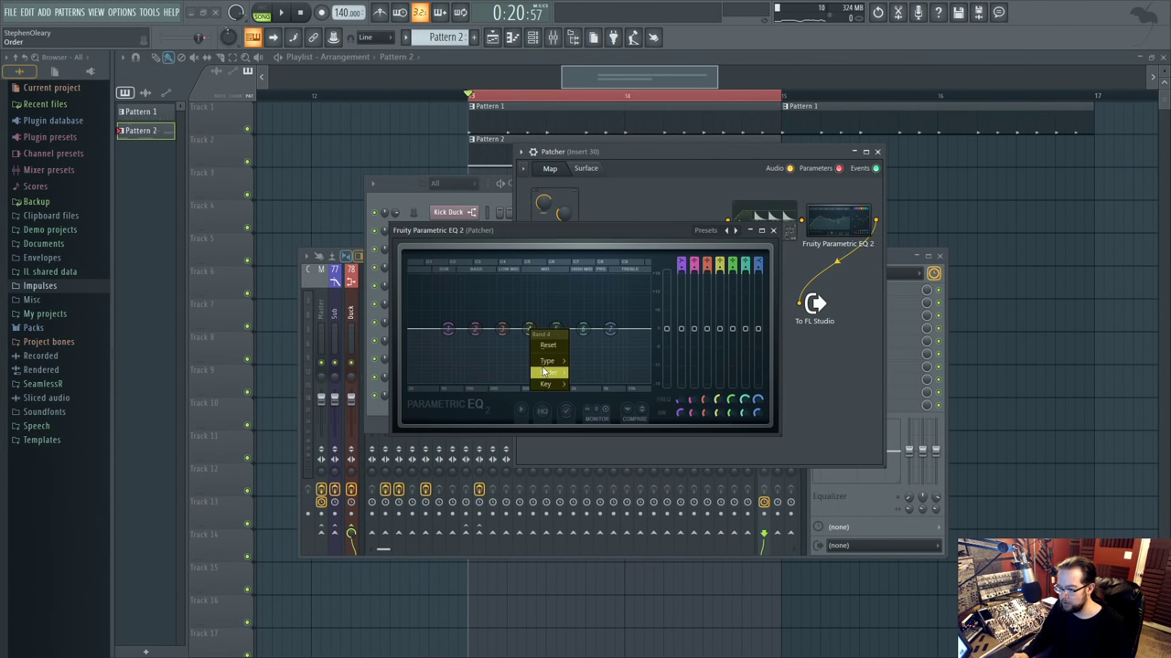
left_click(593, 373)
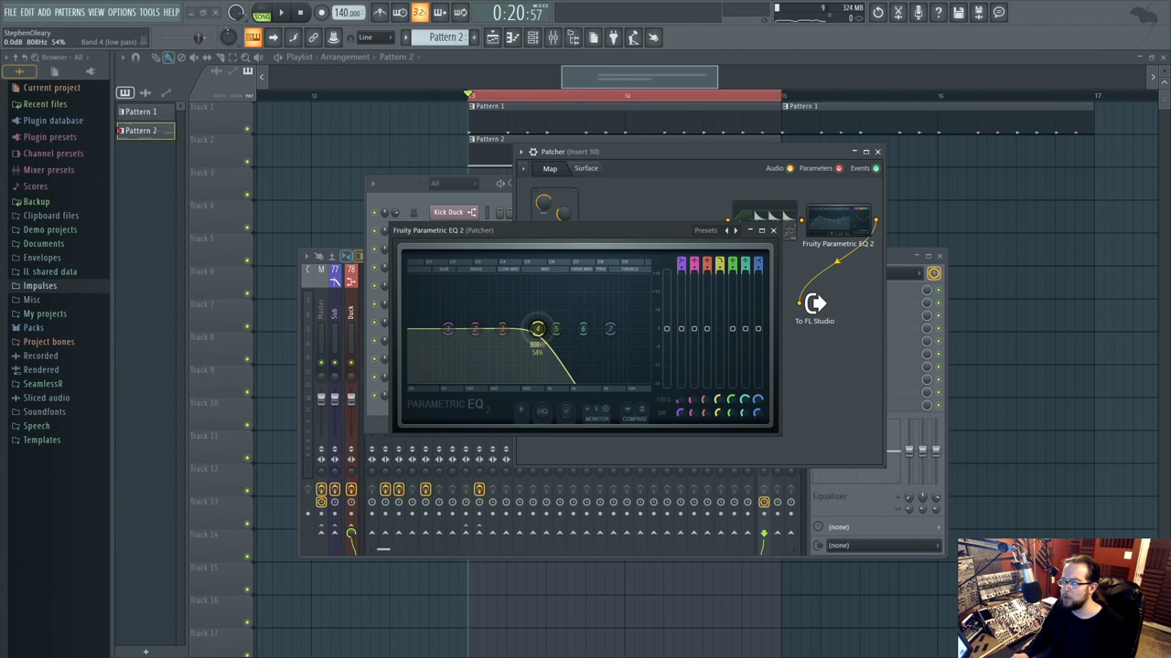
left_click_drag(526, 329, 567, 329)
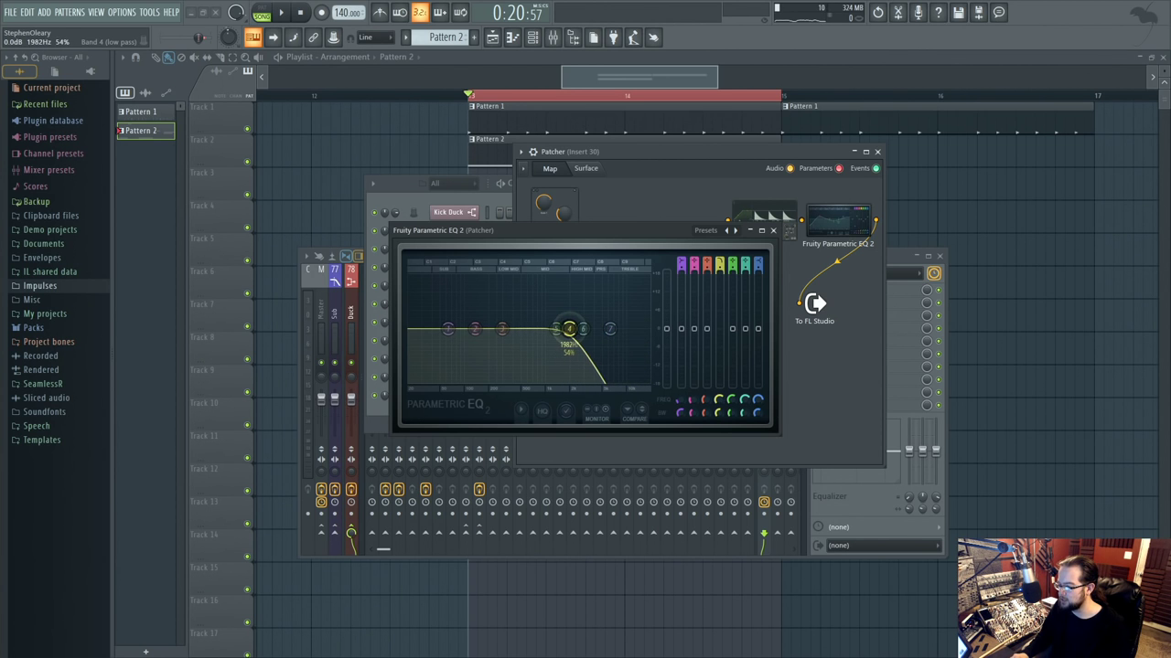
left_click_drag(607, 328, 613, 328)
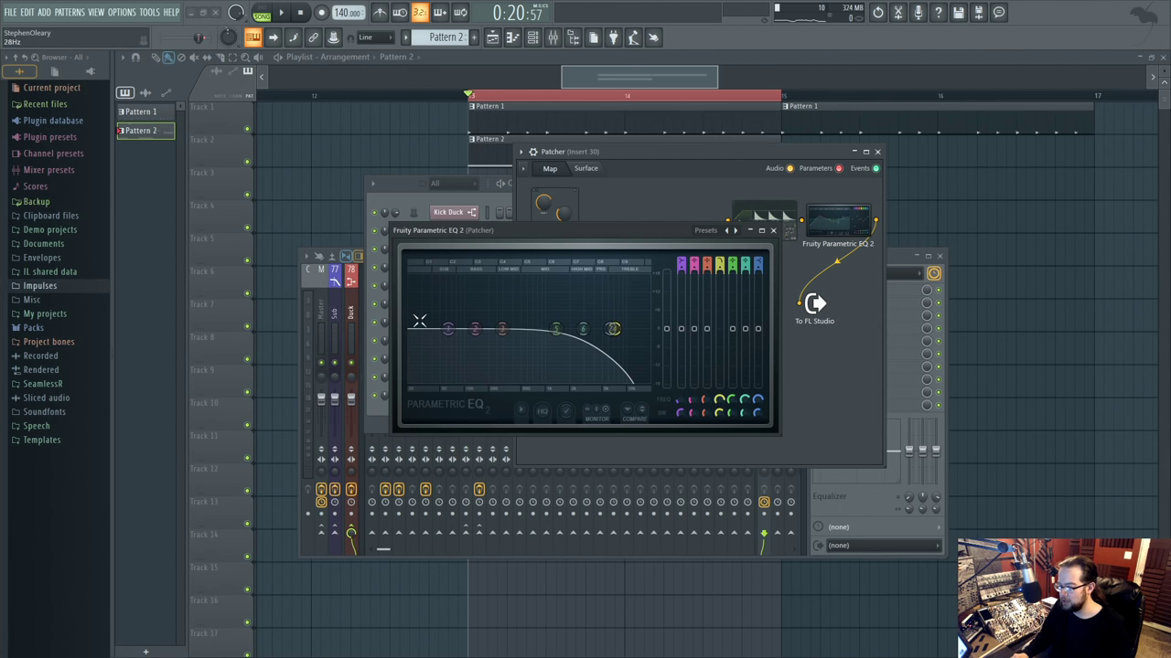
left_click(505, 395)
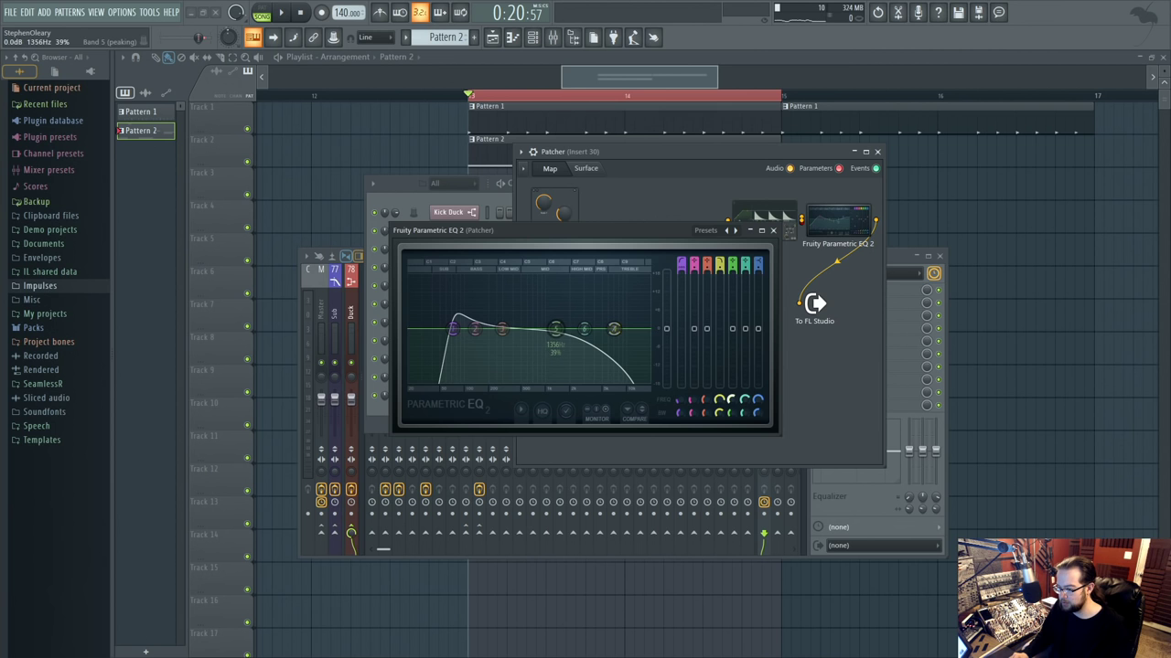
Create automation clips for the frequencies of EQ band 4 and band 1, and close the EQ.
right_click(724, 402)
right_click(722, 404)
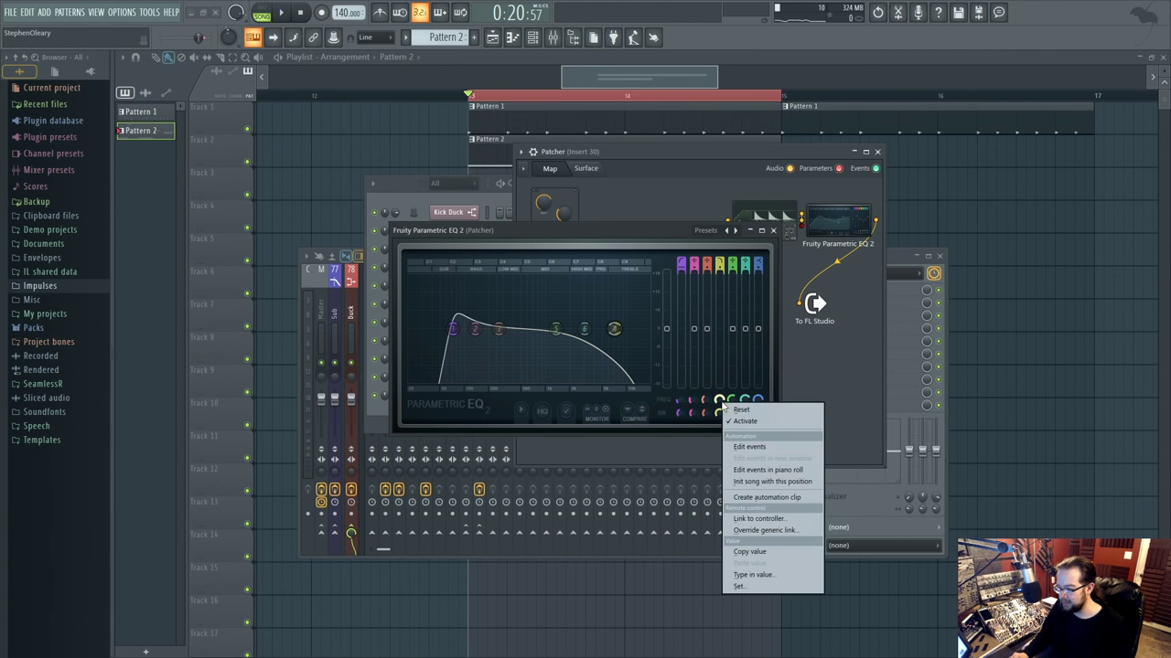
left_click(748, 499)
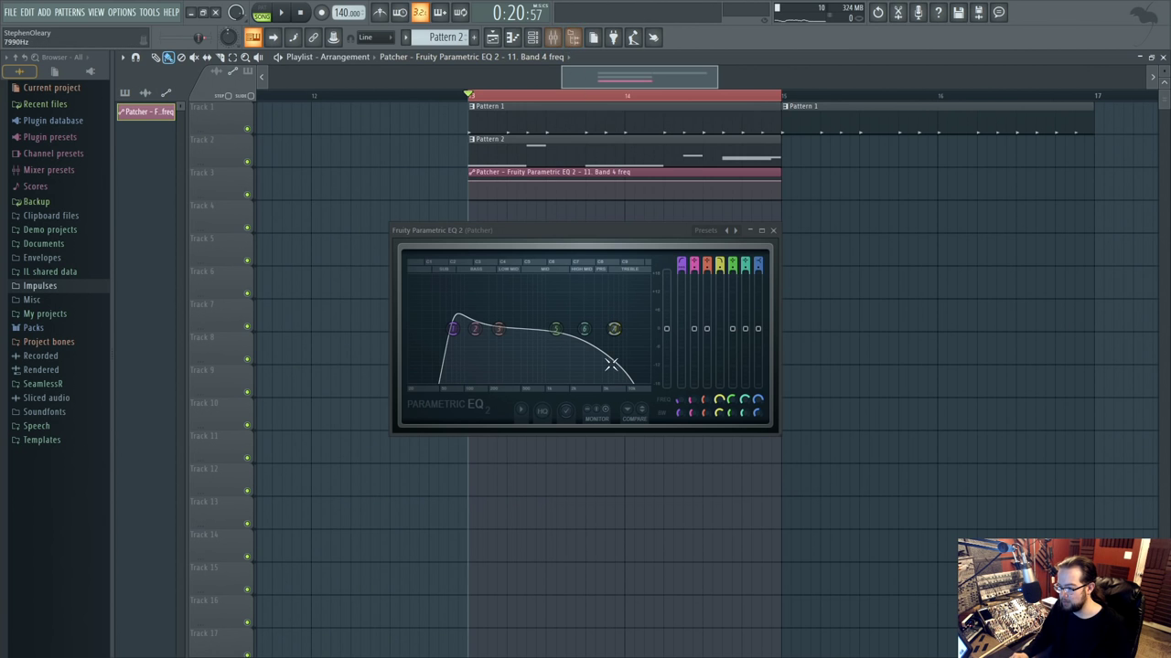
right_click(683, 402)
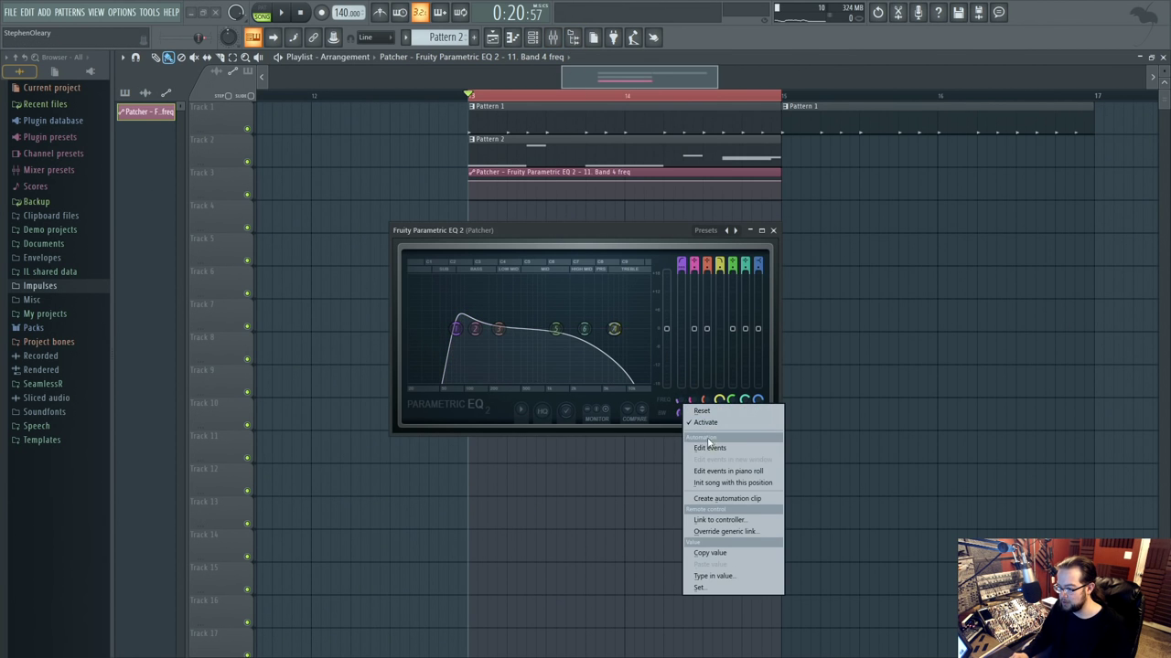
left_click(709, 499)
left_click(772, 231)
Shape the first beats of the Band 1 frequency clip in bar 13 with a small rise followed by a dip, auditioning during playback.
scroll(415, 268, "up", 3)
key("space")
left_click_drag(771, 295, 718, 299)
key("space")
key("space")
right_click(518, 218)
key("space")
key("space")
right_click(540, 231)
key("space")
key("space")
key("space")
key("space")
key("space")
left_click_drag(540, 231, 665, 231)
key("space")
key("space")
key("space")
Shape the start of the Band 4 frequency clip with a low beginning, a rise to a peak, a slight dip and another rise.
right_click(566, 188)
key("space")
key("space")
right_click(615, 181)
key("space")
key("space")
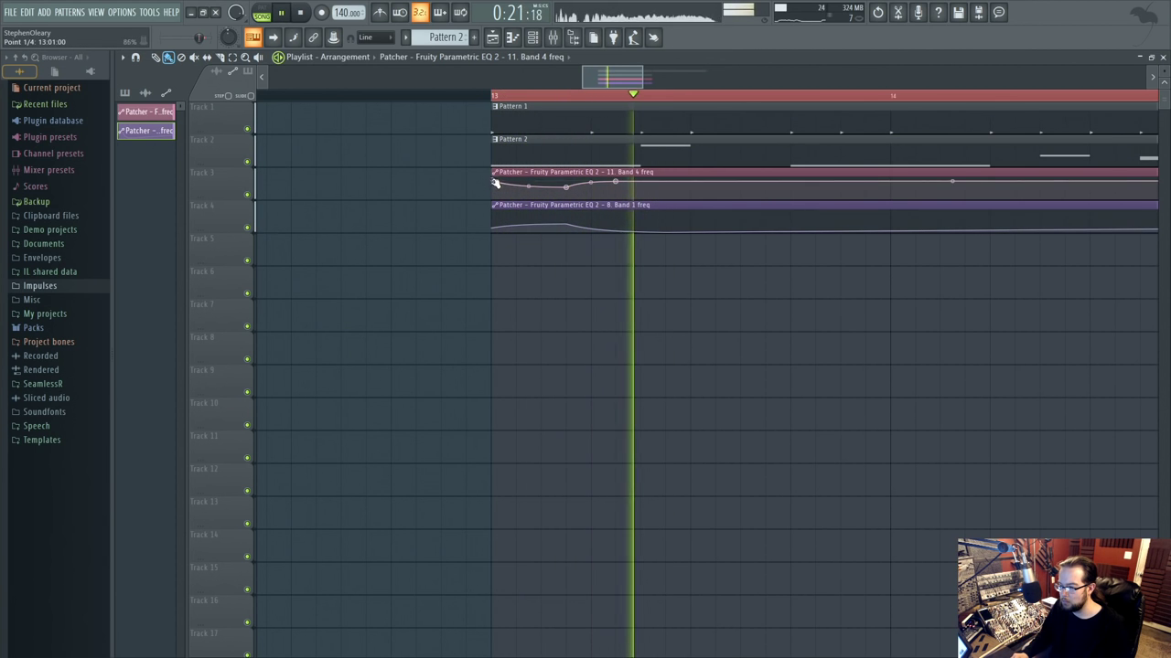
key("space")
key("space")
key("space")
key("space")
key("space")
key("space")
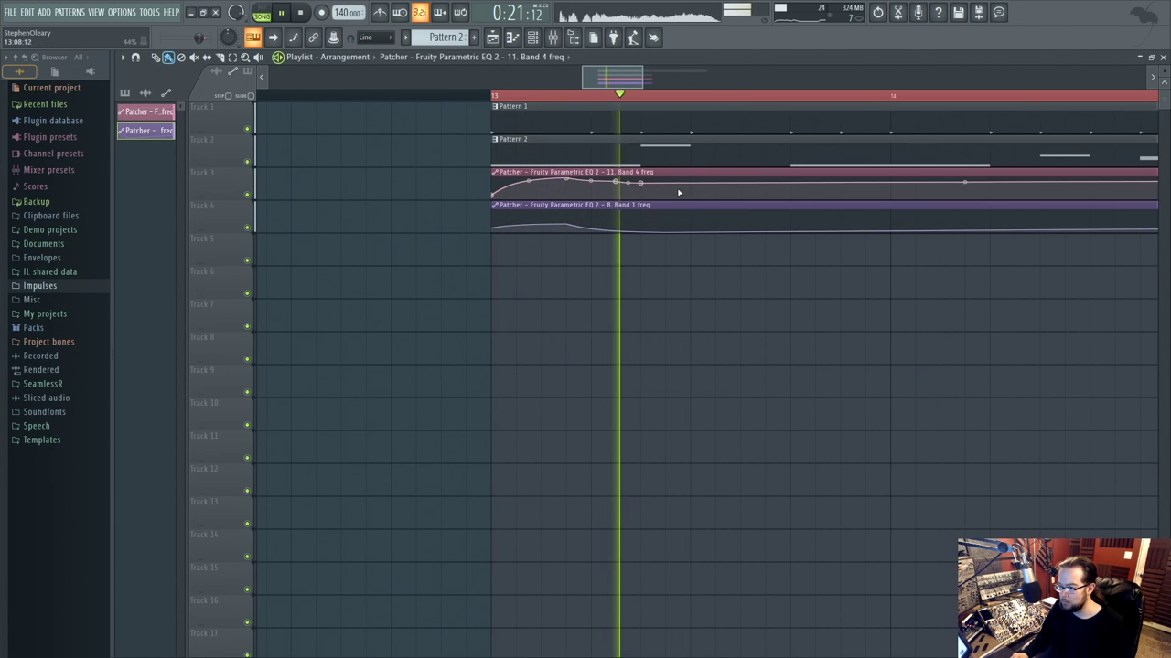
key("space")
key("space")
key("space")
key("space")
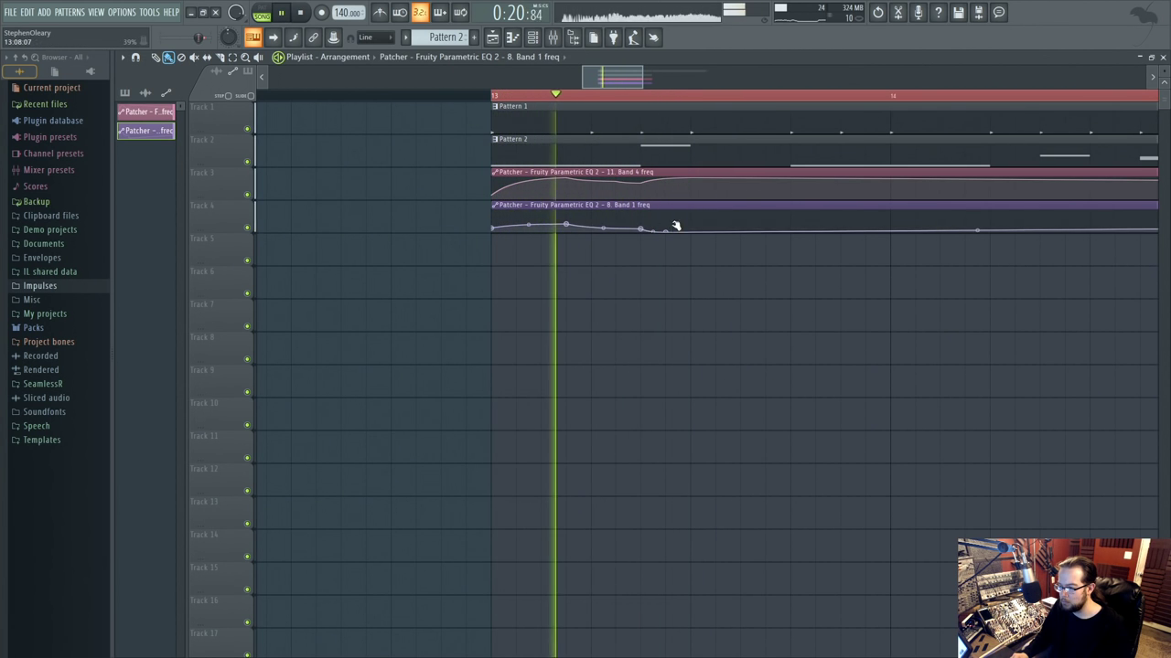
Add a second rise to the Band 1 frequency clip after the first dip in bar 13, levelling off around beat 3.
right_click(665, 226)
right_click(666, 232)
left_click(684, 252)
key("space")
key("space")
left_click_drag(653, 226, 667, 224)
right_click(690, 228)
key("space")
key("space")
key("space")
key("space")
key("space")
key("space")
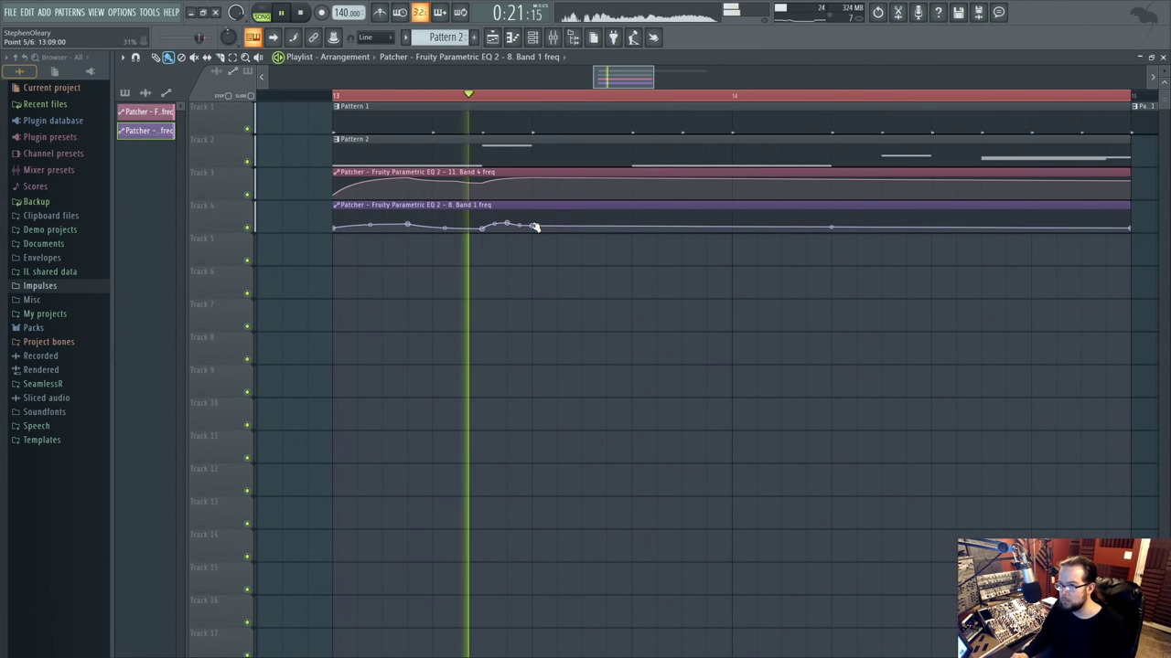
key("space")
key("space")
left_click_drag(534, 226, 534, 223)
Add points to the Band 4 frequency clip around beat 4 of bar 13, forming a curved dip and recovery.
middle_click(698, 283)
left_click_drag(698, 282, 660, 278)
key("space")
key("space")
right_click(592, 181)
right_click(641, 192)
right_click(666, 182)
key("space")
key("space")
Add points to the Band 1 frequency clip around beat 4 of bar 13, forming a gentle rise to a peak.
left_click_drag(665, 183, 645, 221)
right_click(491, 223)
right_click(592, 226)
right_click(641, 215)
key("space")
key("space")
Continue the Band 1 frequency clip's peaks and dips through the first half of bar 14, and audition from beat 4 of bar 13.
right_click(666, 227)
right_click(716, 222)
right_click(740, 229)
right_click(792, 217)
right_click(816, 228)
key("space")
key("space")
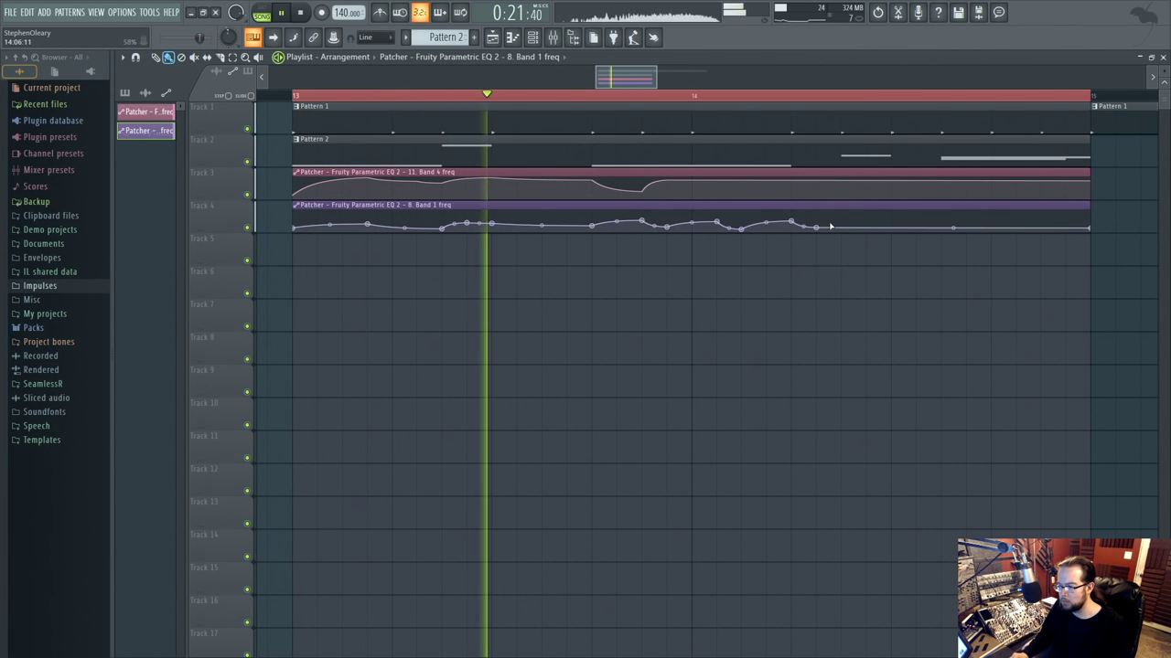
key("space")
key("space")
left_click(603, 97)
key("space")
key("space")
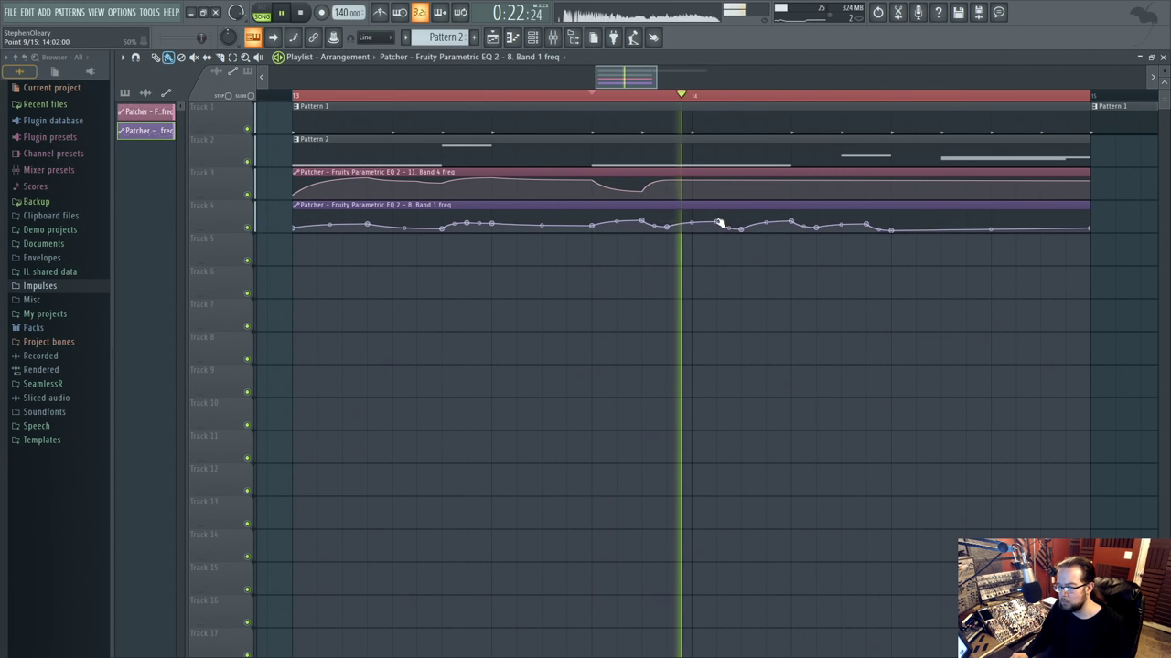
key("space")
key("space")
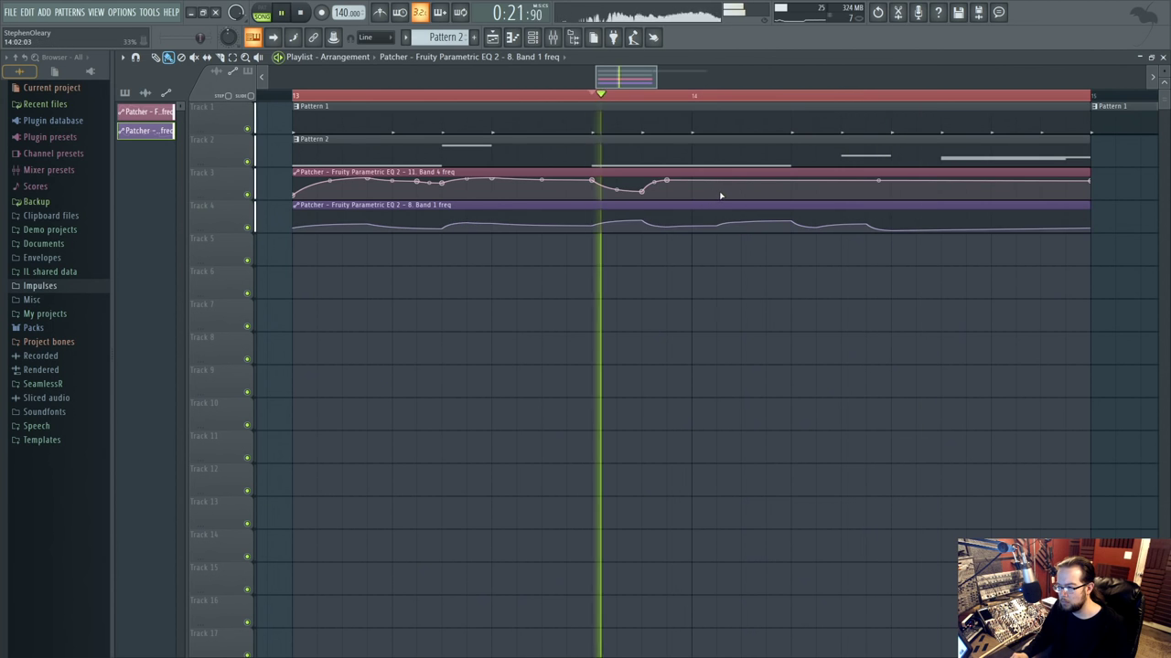
Add a short dip at the start of bar 14 in the Band 4 frequency clip, and reshape the Band 1 peak just after it.
key("space")
key("space")
right_click(717, 188)
right_click(767, 184)
key("space")
key("space")
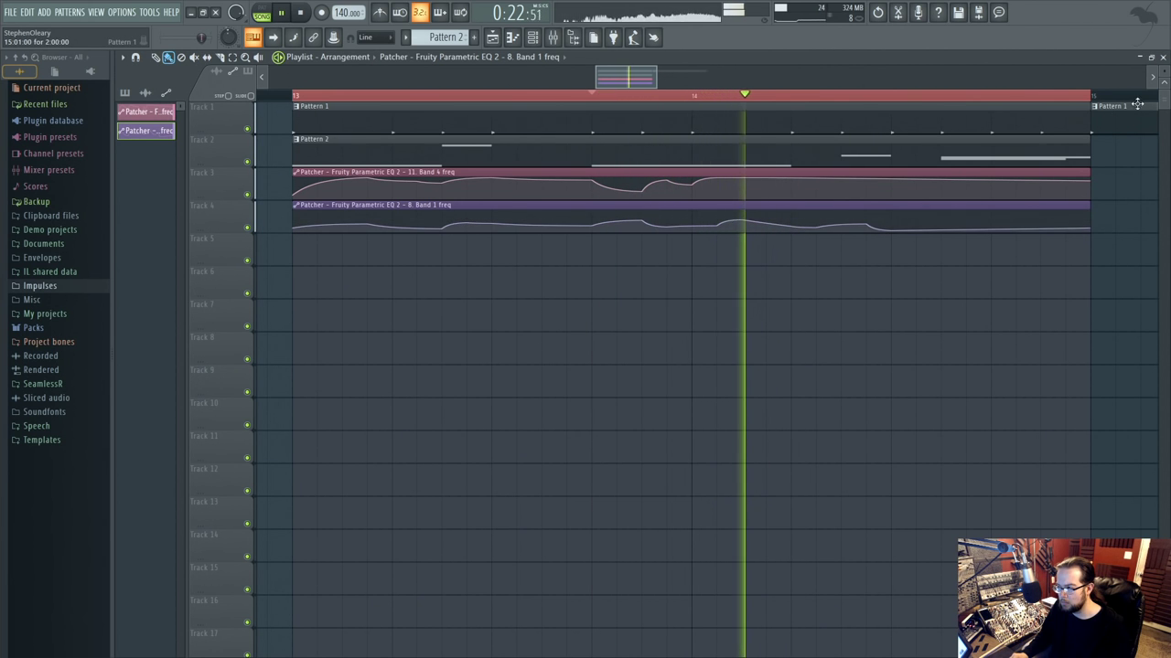
Rework the Band 1 curve in the first half of bar 14 into a plateau, a flat low section and a smaller rise.
scroll(779, 227, "up", 2)
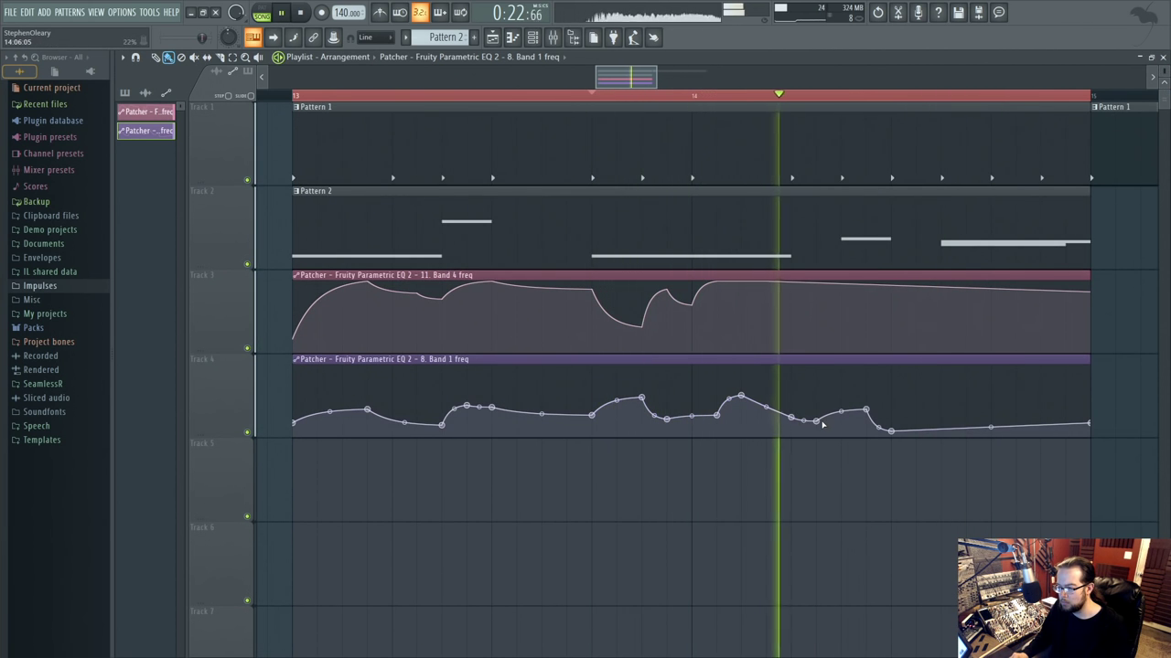
left_click_drag(766, 409, 692, 412)
left_click_drag(767, 394, 770, 405)
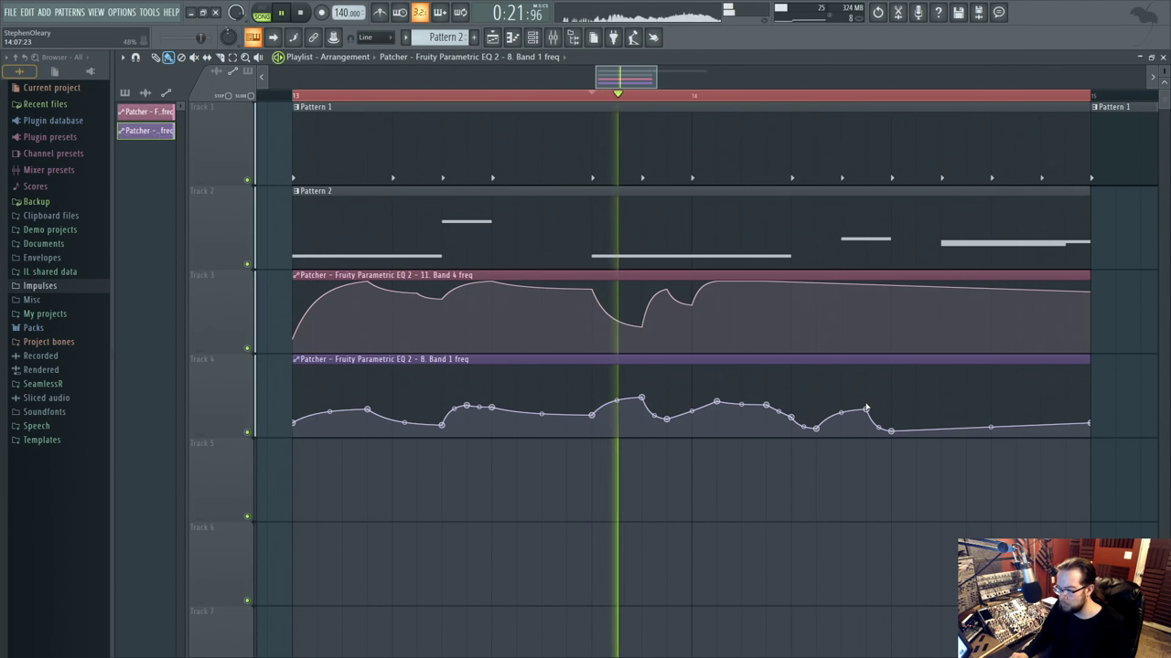
left_click_drag(842, 415, 844, 429)
left_click_drag(867, 414, 897, 413)
Add dips and peaks to the Band 4 clip in bar 14, and finish the Band 1 clip with a dip and peak near beat 4.
right_click(841, 290)
right_click(868, 282)
key("space")
right_click(943, 431)
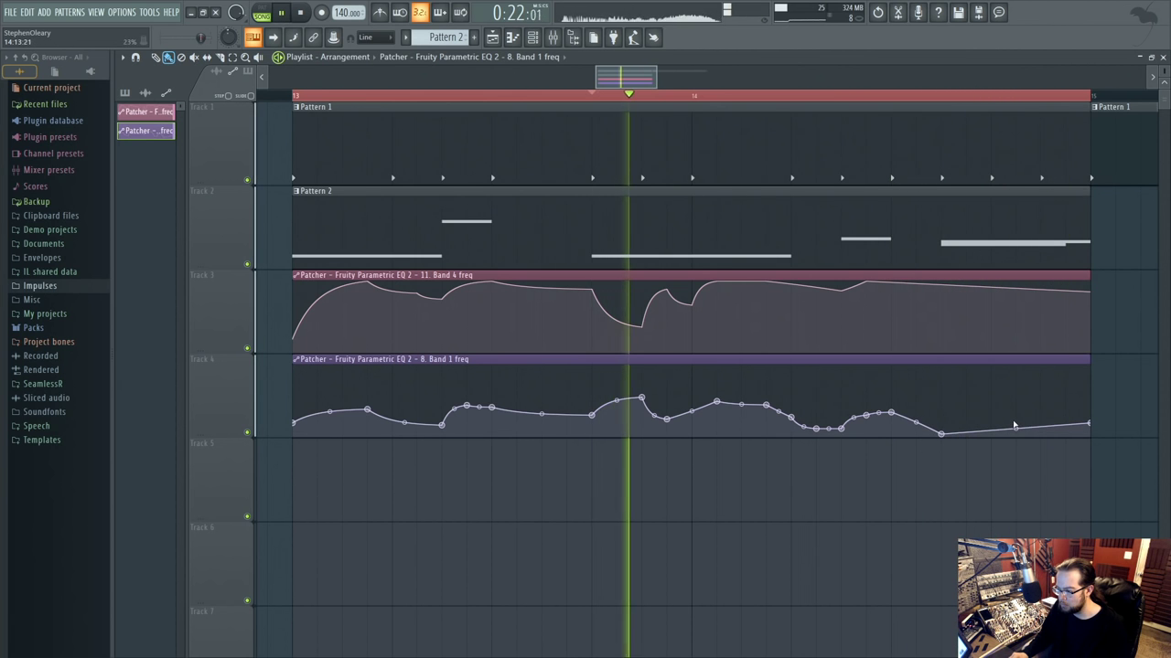
right_click(993, 407)
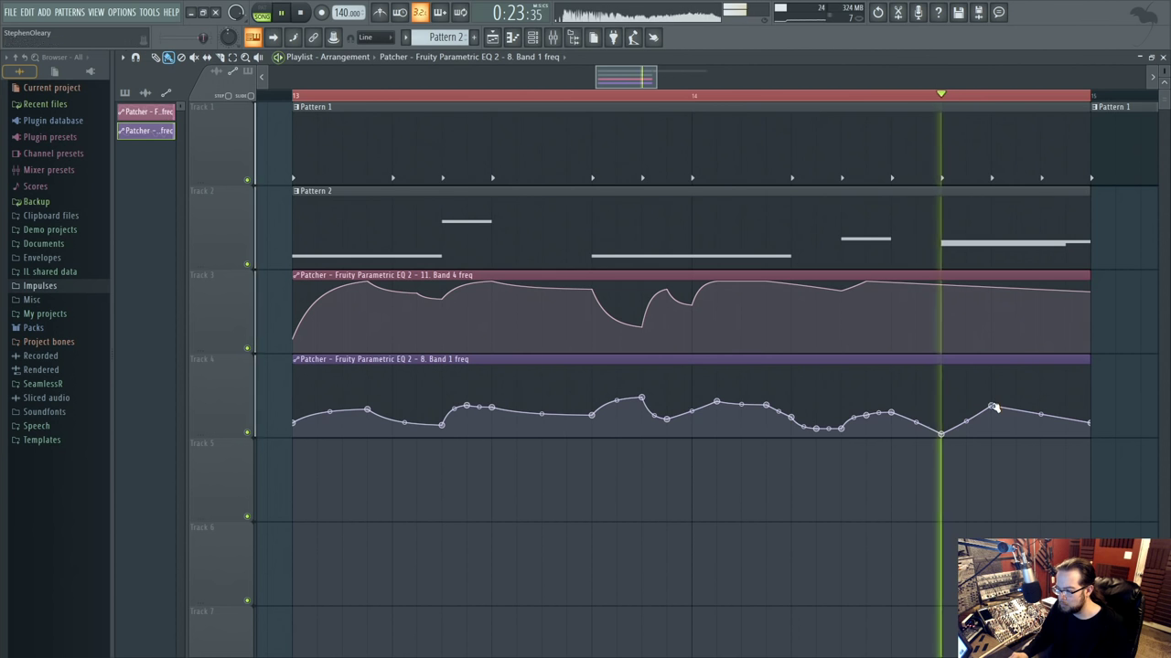
right_click(941, 293)
right_click(1040, 282)
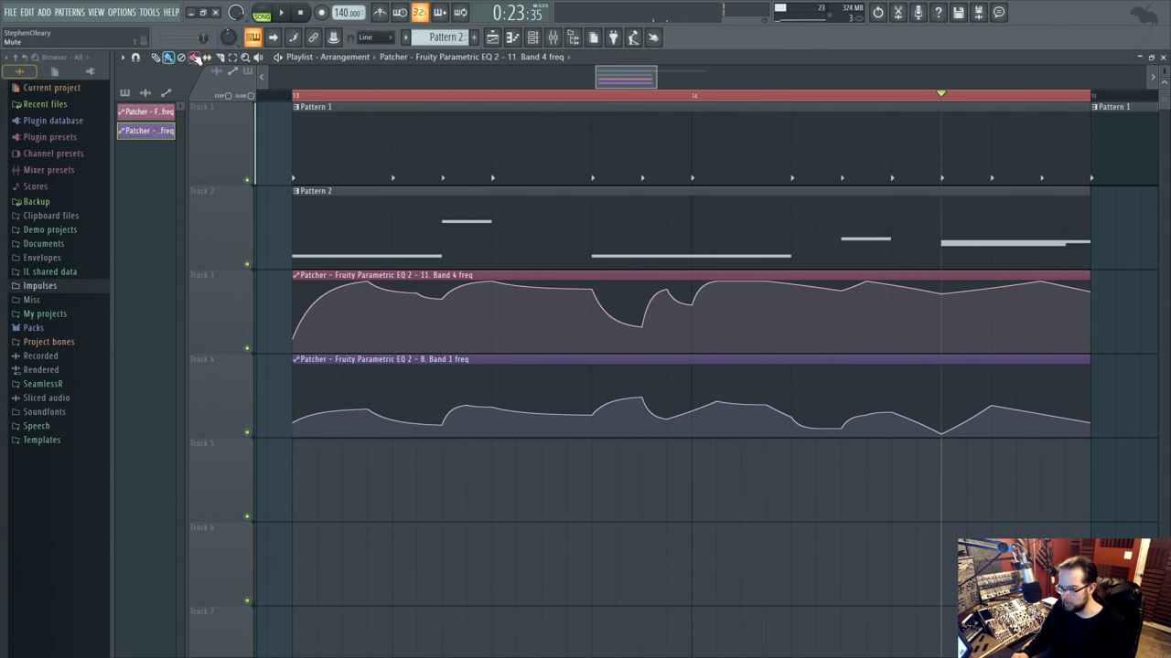
Try to shorten the Pattern 2 clip and both EQ frequency automation clips to end at beat 4 of bar 13.
left_click_drag(932, 262, 1056, 475)
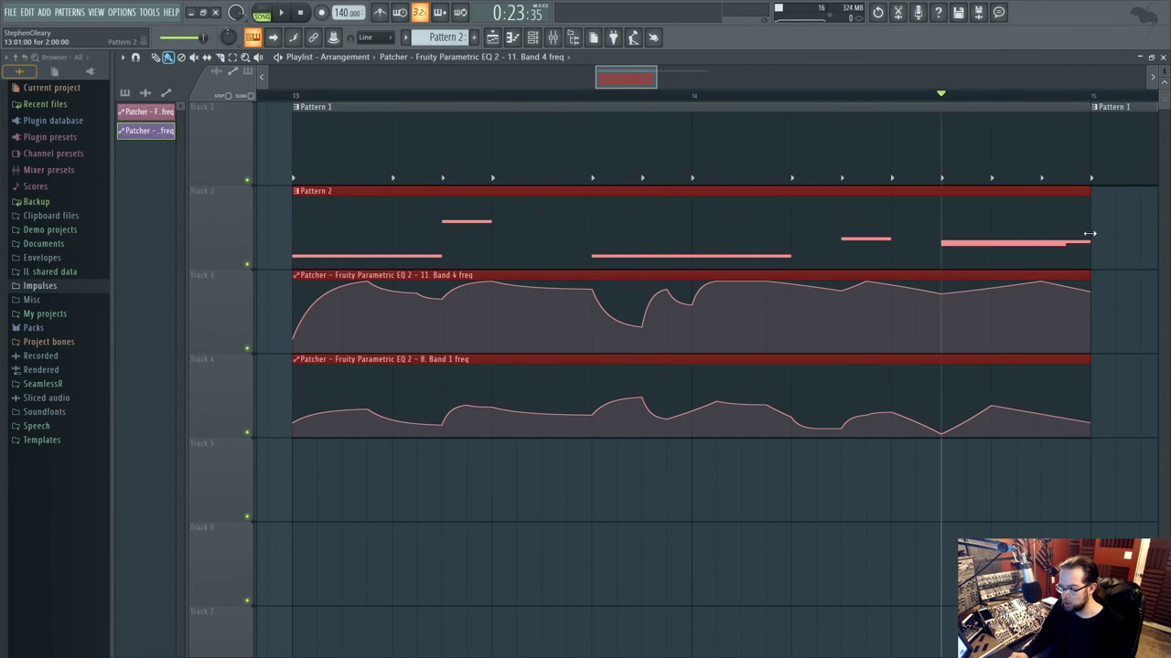
left_click_drag(1087, 235, 601, 246)
left_click_drag(540, 190, 593, 382)
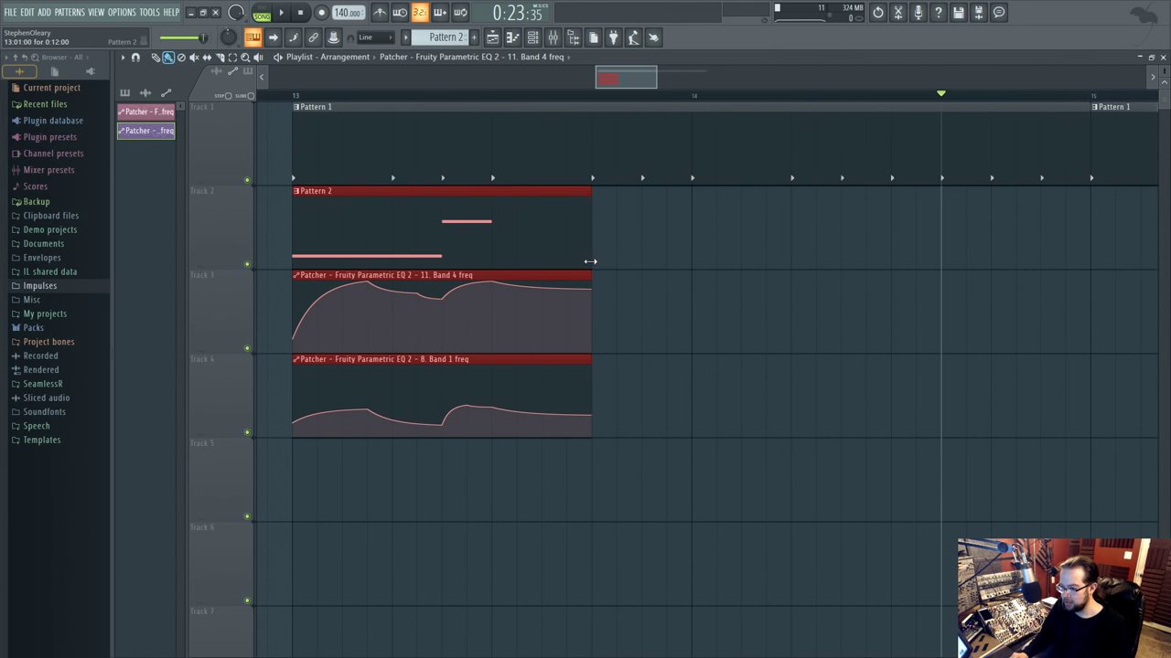
key("ctrl+alt+z")
key("ctrl+alt+z")
key("ctrl+alt+z")
key("ctrl+alt+z")
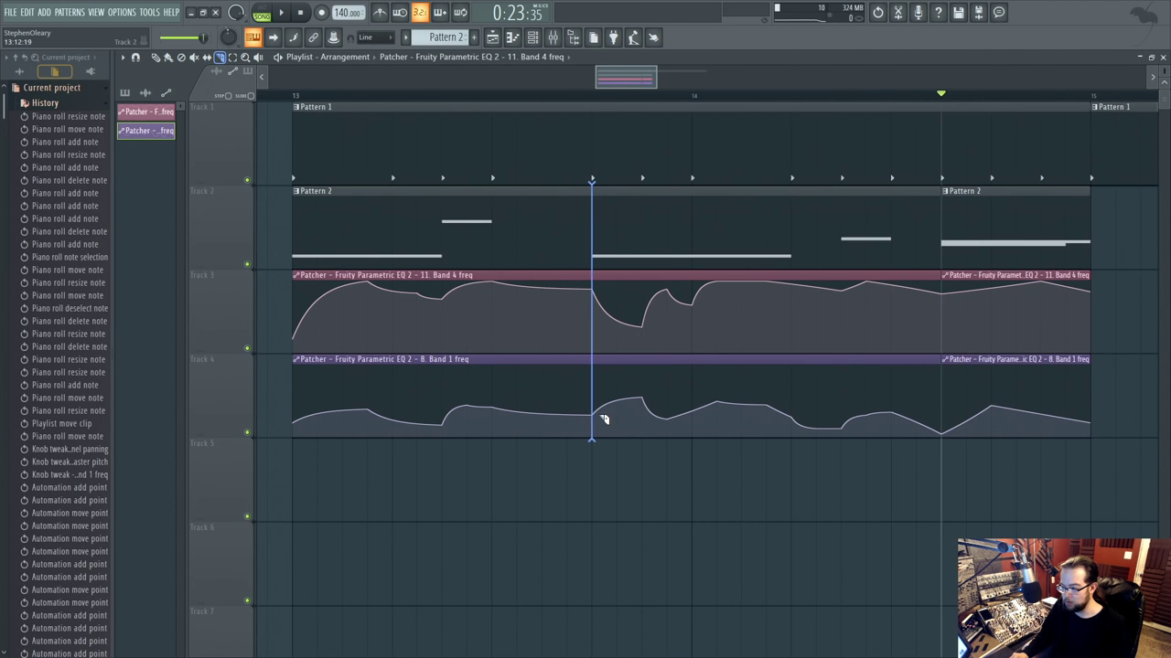
Remove the middle of the Pattern 2 and frequency automation clips, trim the first pieces to beat 3 of bar 13, and audition the loop.
right_click(723, 228)
left_click_drag(552, 228, 591, 375)
left_click_drag(586, 244, 485, 253)
left_click(647, 303, "ctrl")
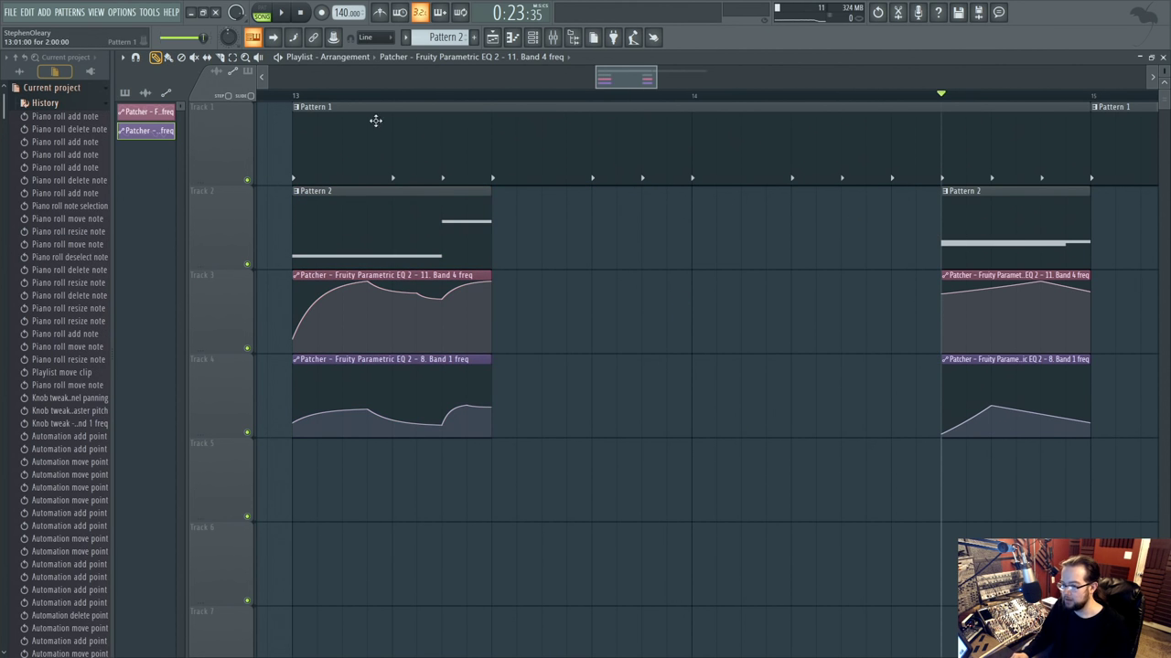
key("ctrl+a")
key("space")
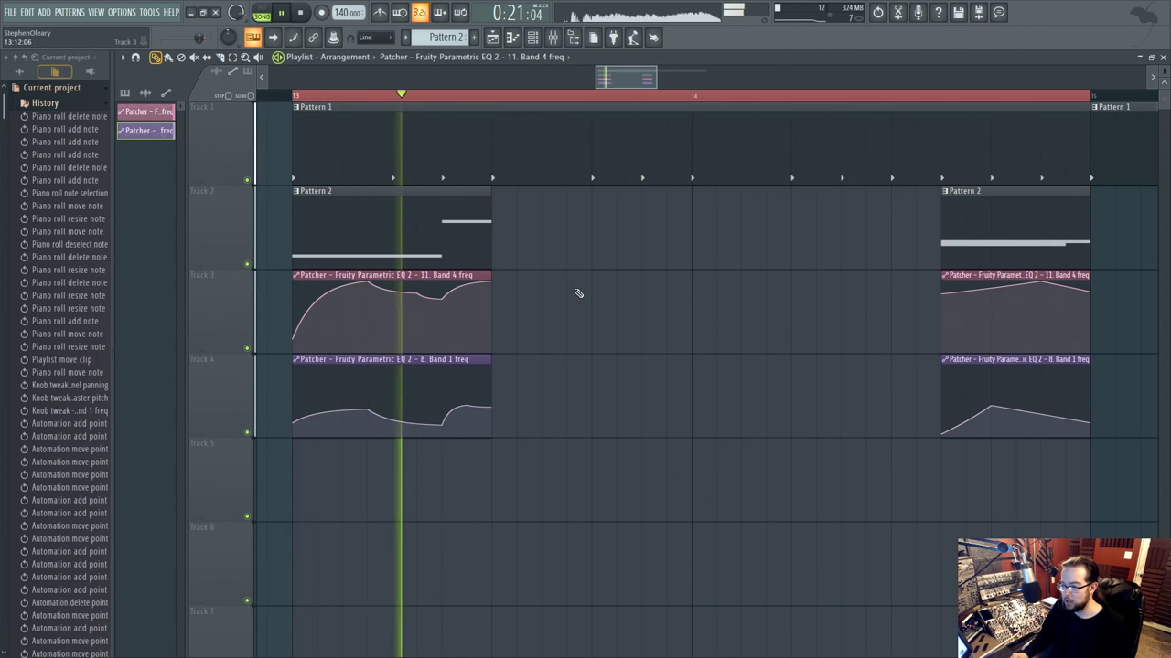
left_click_drag(799, 289, 752, 287)
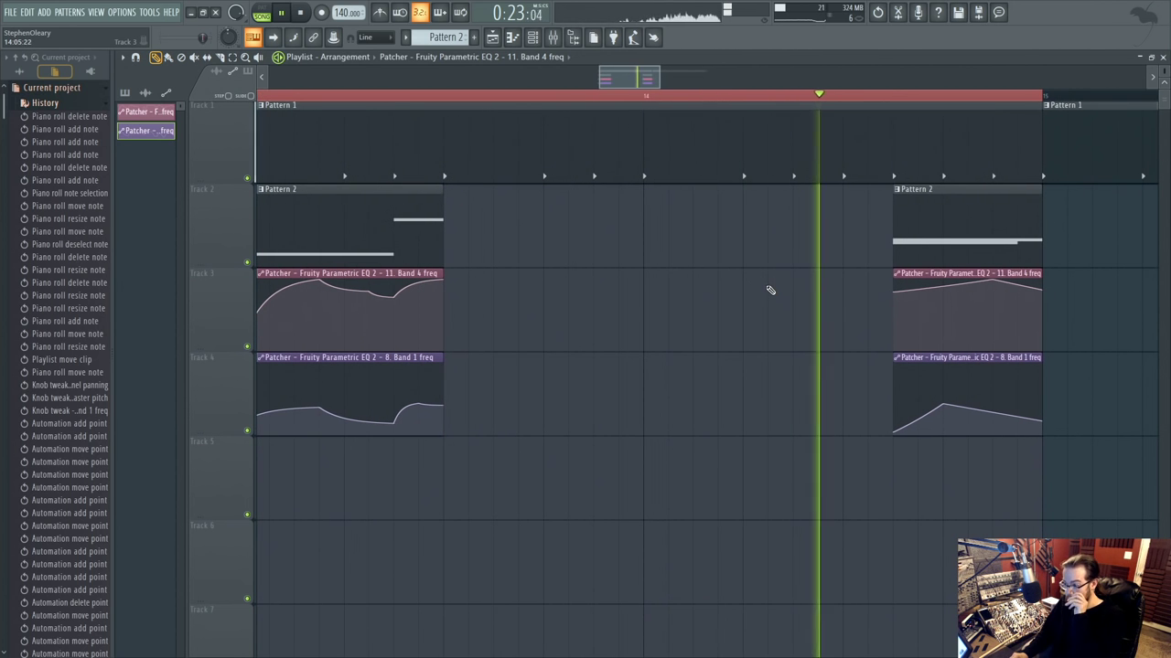
key("space")
Make the last Pattern 2 clip in bar 14 unique, and rework its notes into a sustained D#2 with a half-beat note above its start.
right_click(902, 192)
left_click(925, 271)
double_click(923, 222)
left_click_drag(213, 242, 209, 308)
key("space")
left_click_drag(209, 252, 217, 311)
left_click(195, 297)
left_click_drag(168, 281, 225, 327)
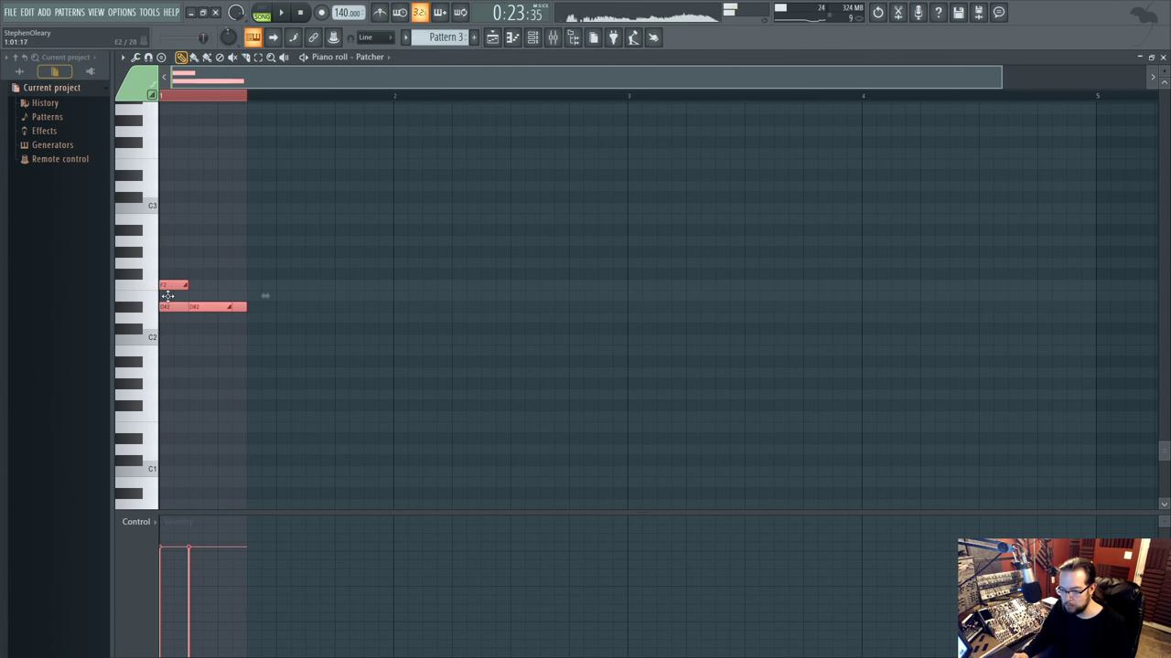
left_click_drag(169, 302, 171, 292)
left_click(448, 217)
left_click(492, 37)
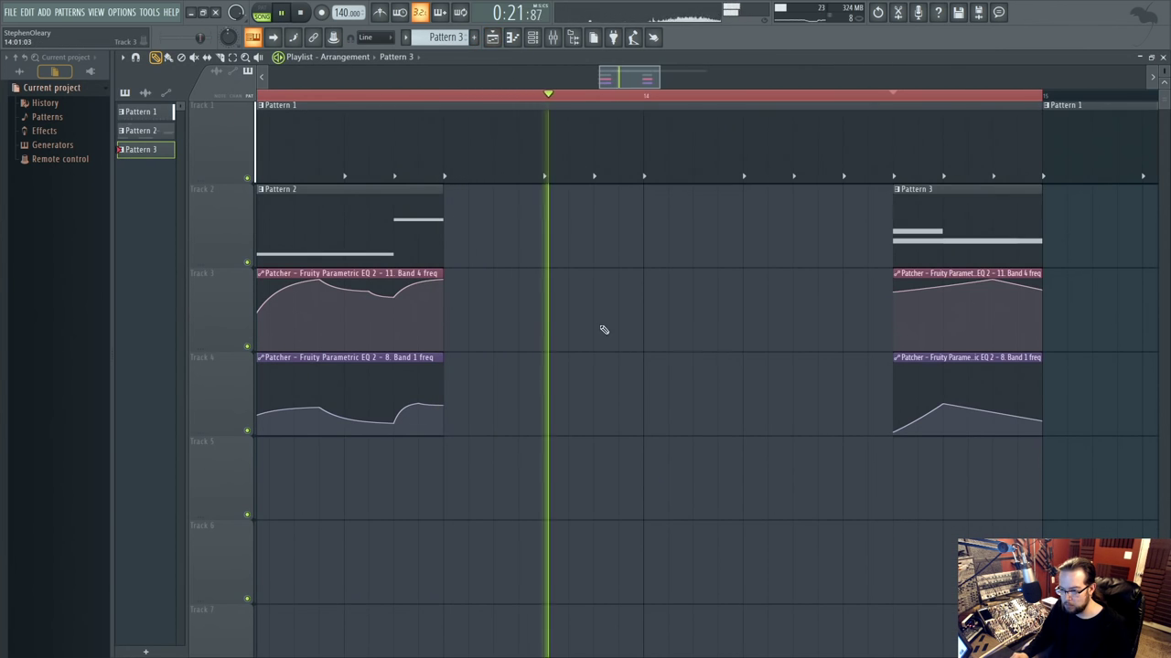
Add a half-beat F#3 note directly below the G3 note in Pattern 2, and audition the two-bar loop in the playlist.
double_click(373, 230)
scroll(549, 371, "up", 2)
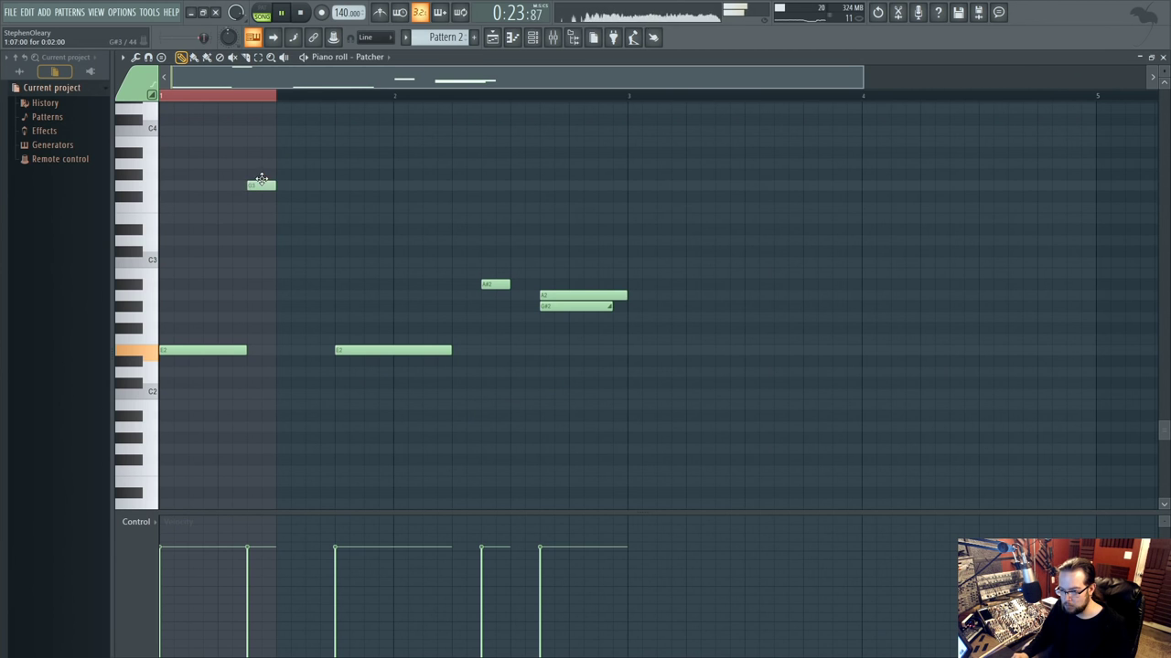
left_click(247, 96)
key("space")
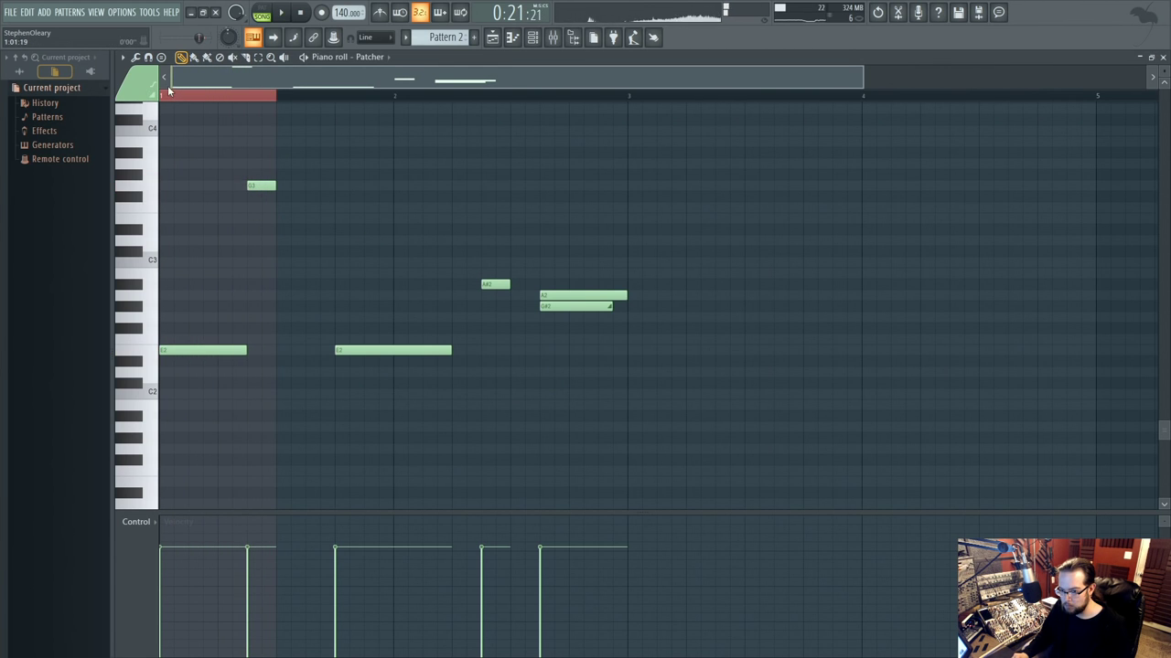
left_click(261, 196)
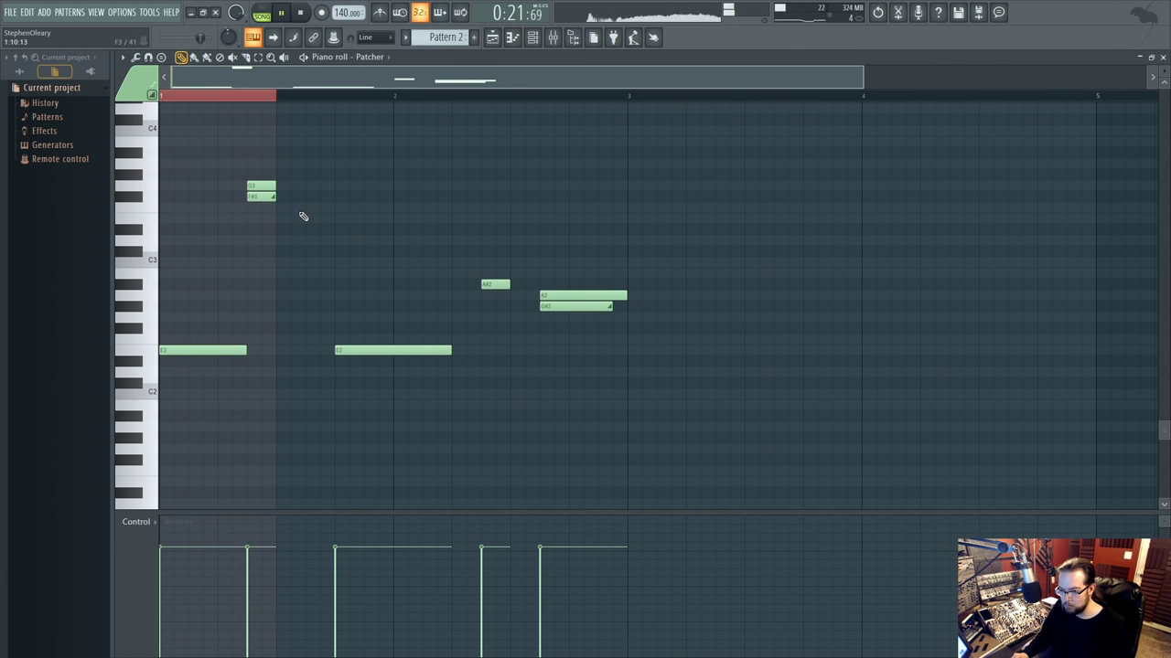
key("F5")
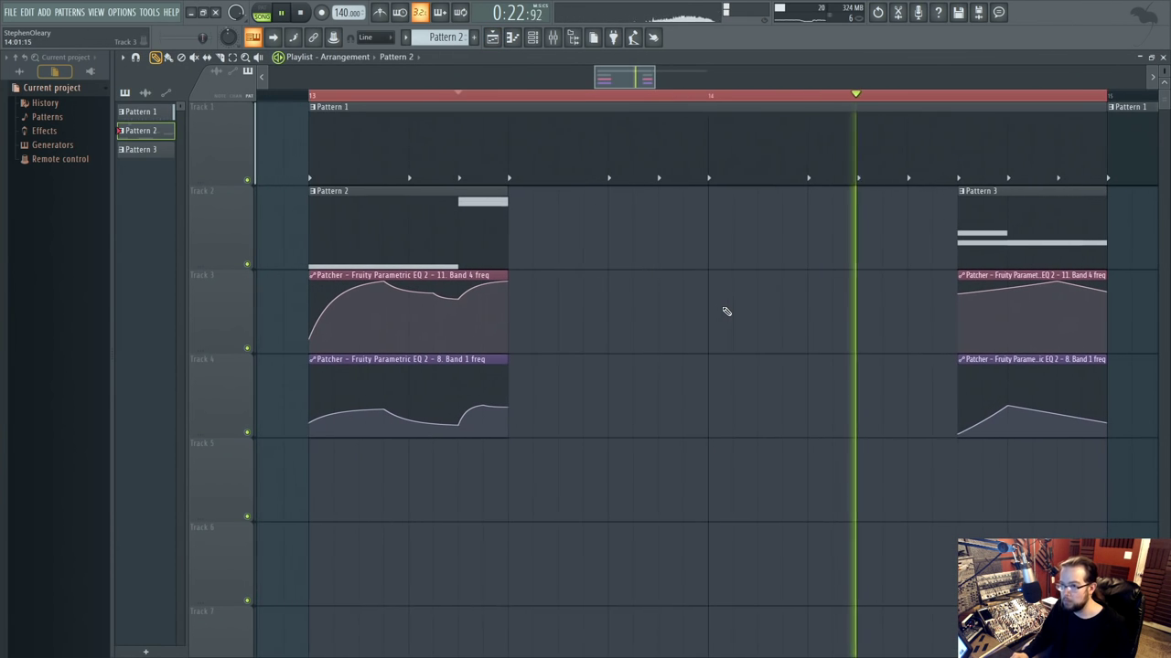
scroll(723, 313, "down", 2)
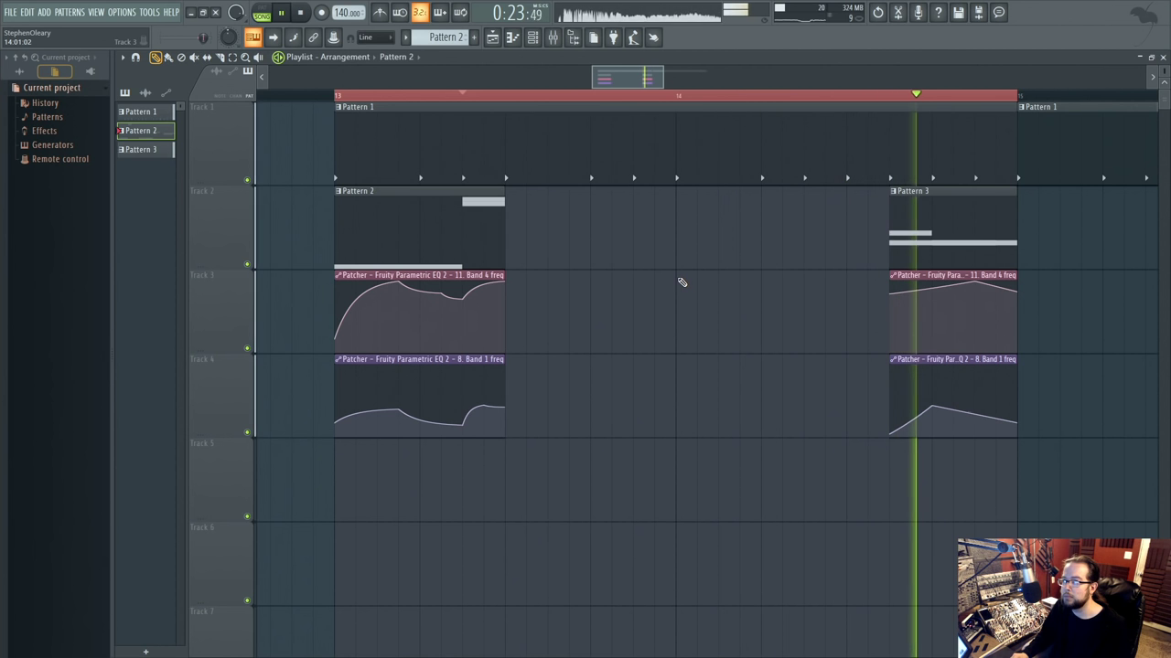
mouse_move(747, 288)
left_mouse_down()
mouse_move(570, 317)
mouse_move(649, 299)
mouse_move(622, 316)
mouse_move(646, 348)
left_mouse_up()
scroll(630, 320, "down", 2)
key("space")
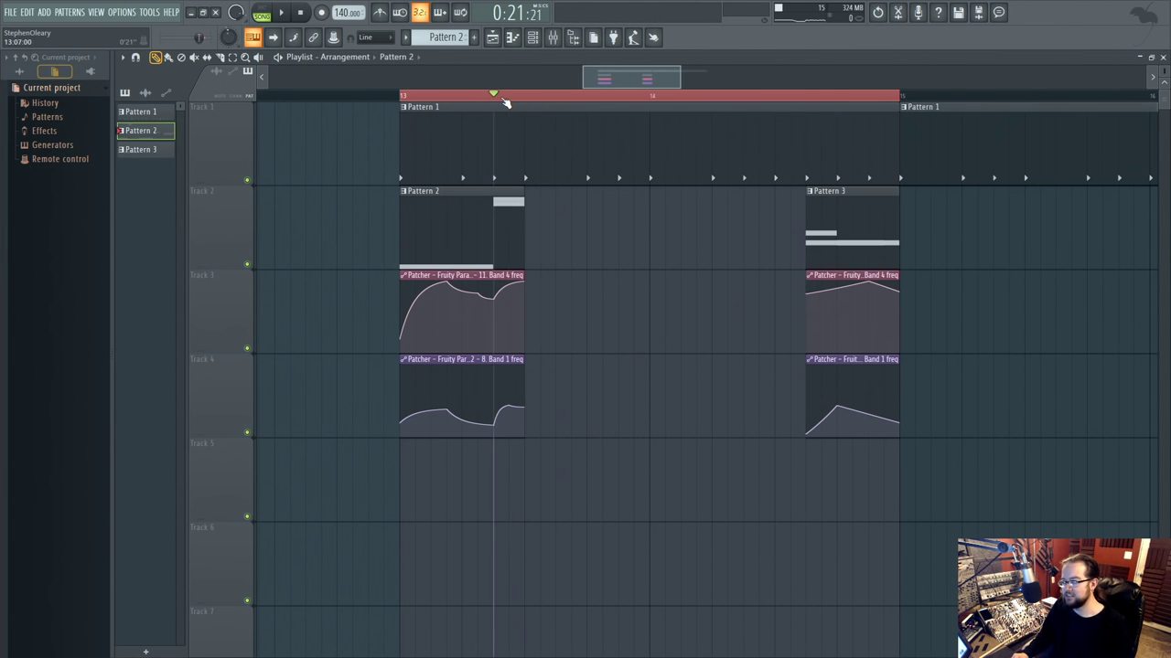
Examine the channel rack routing and the mixer inserts, including the Patcher's insert 30, with a brief playback of the loop.
left_click(532, 37)
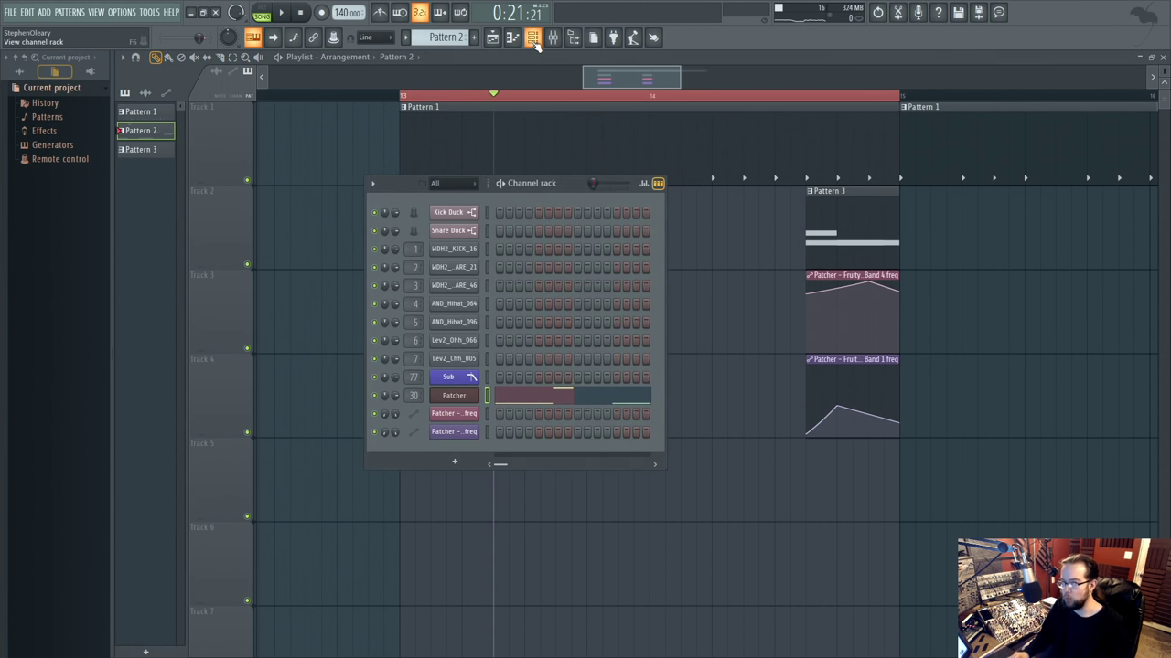
left_click(534, 41)
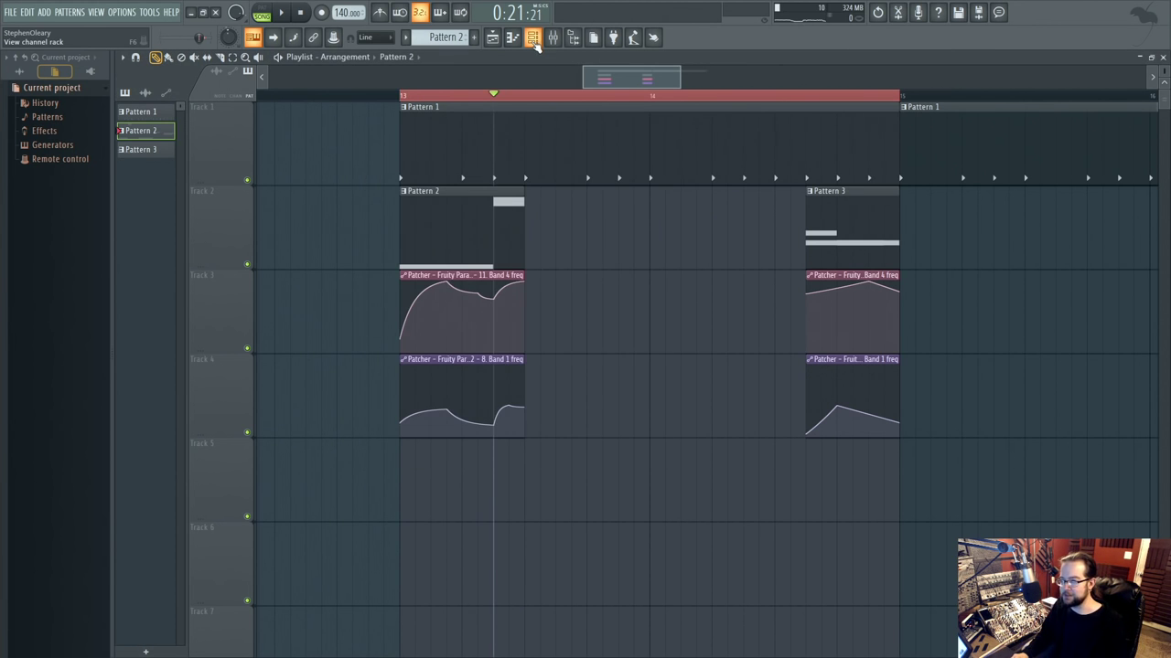
left_click(536, 42)
left_click(551, 40)
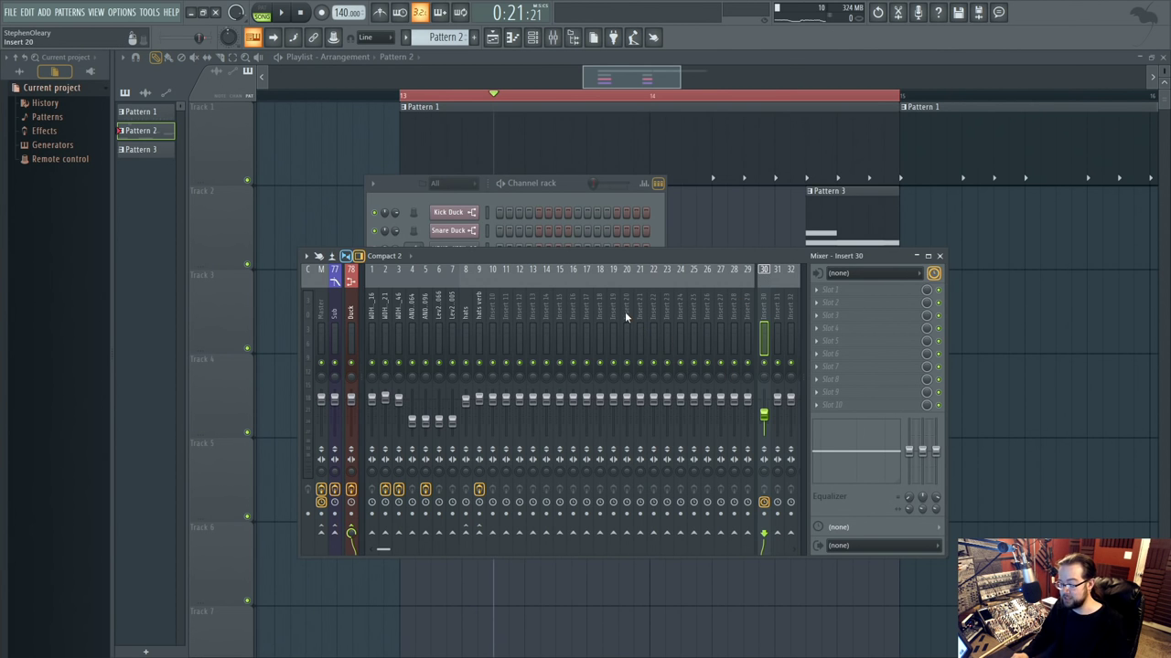
scroll(625, 311, "down", 6)
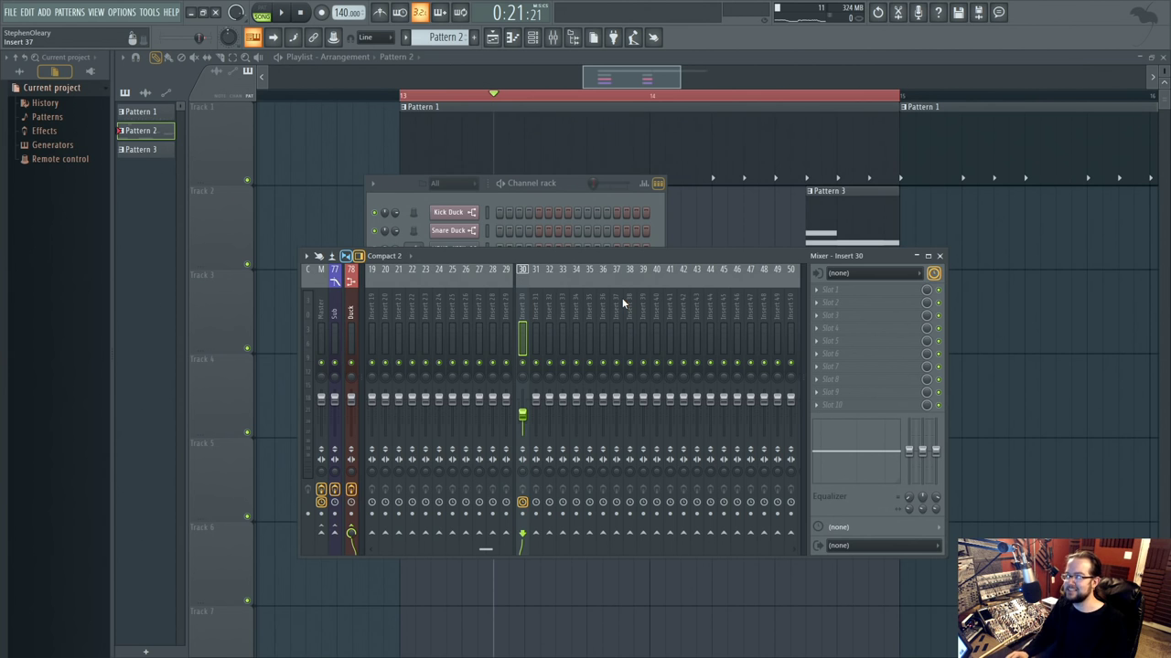
scroll(625, 304, "up", 6)
key("space")
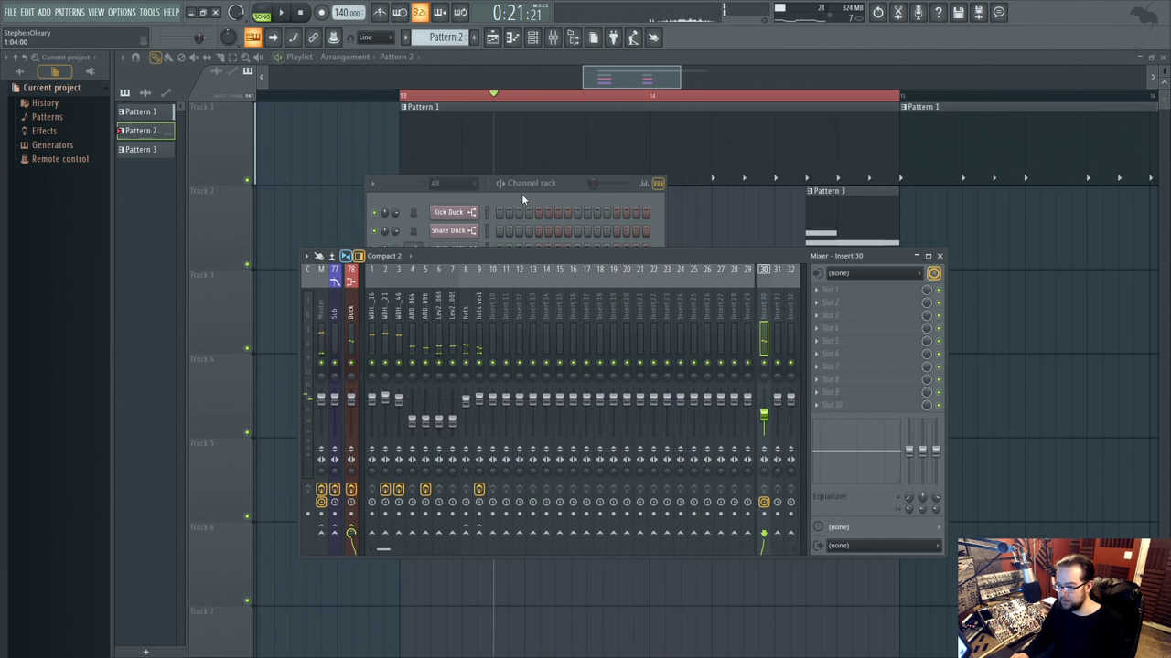
key("space")
left_click(570, 183)
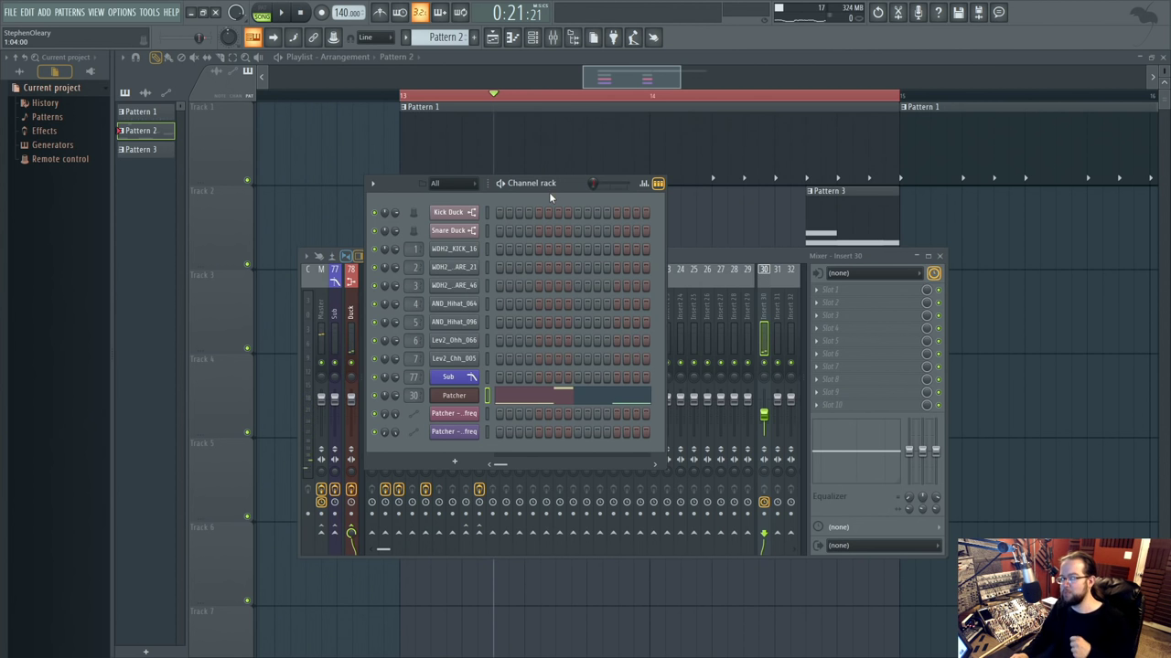
left_click(316, 199)
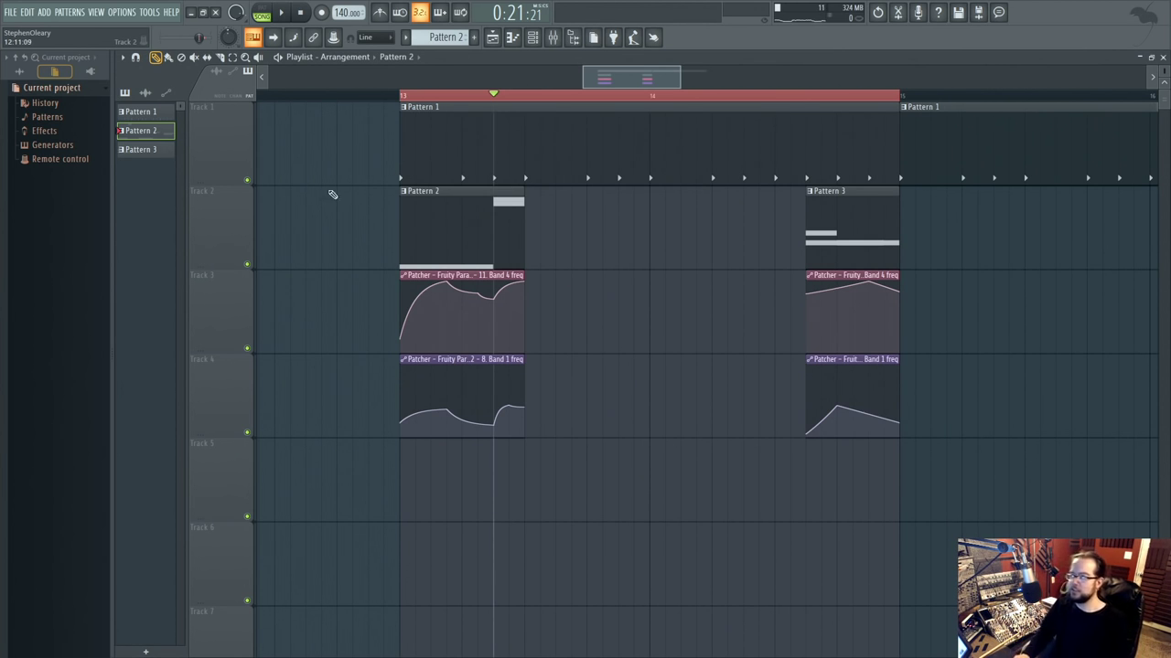
Add a second Patcher as a new channel in the channel rack.
left_click(533, 38)
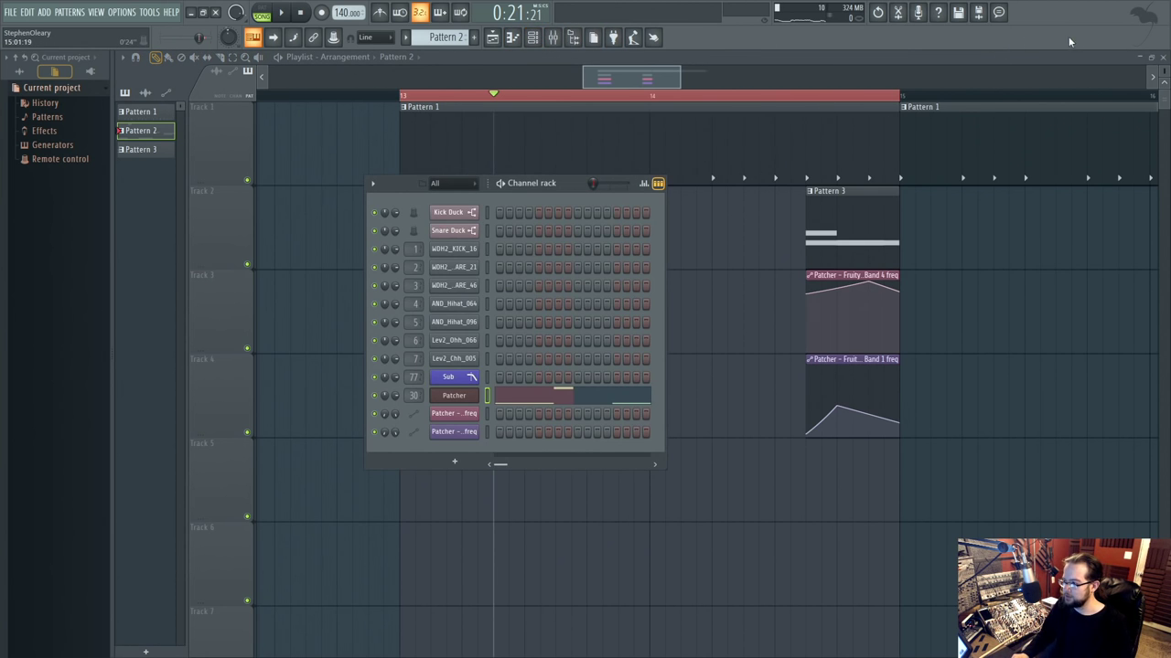
key("alt+p")
left_click_drag(220, 334, 494, 442)
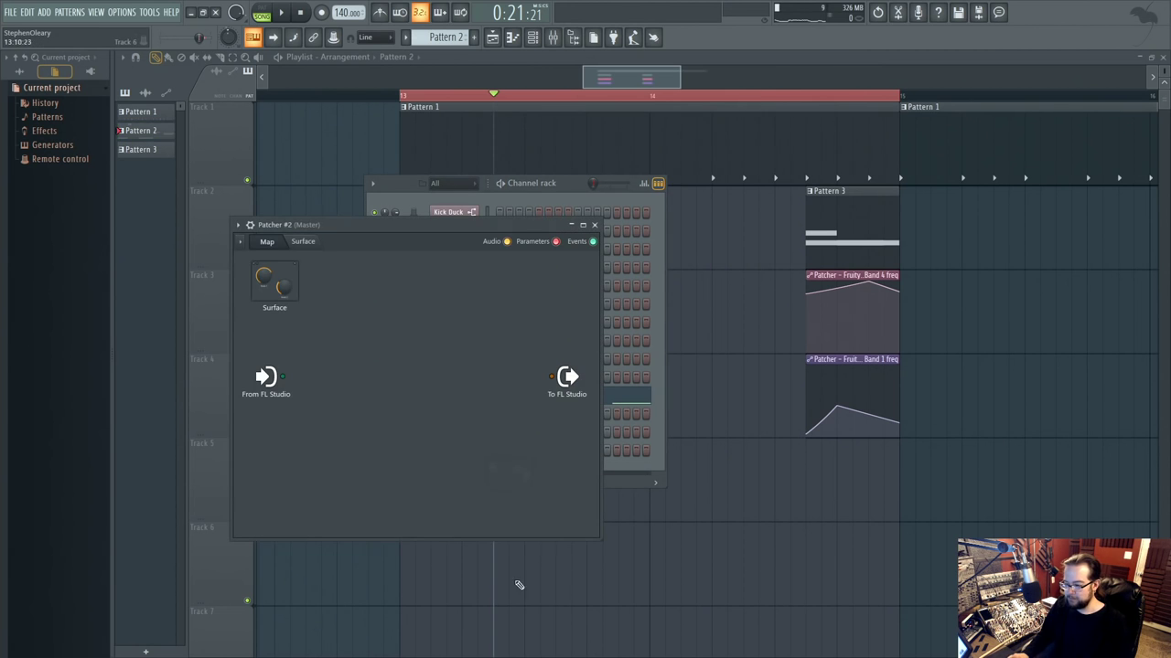
left_click(576, 186)
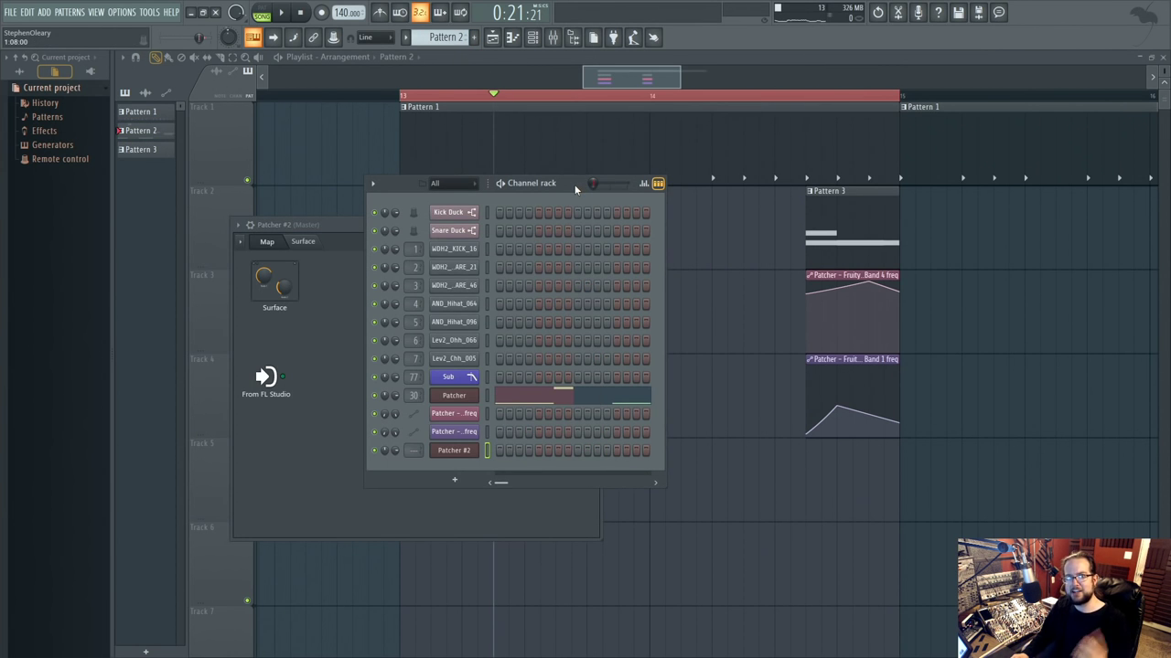
Switch to the empty Pattern 4 and route the second Patcher channel to mixer insert 31.
left_click(459, 34)
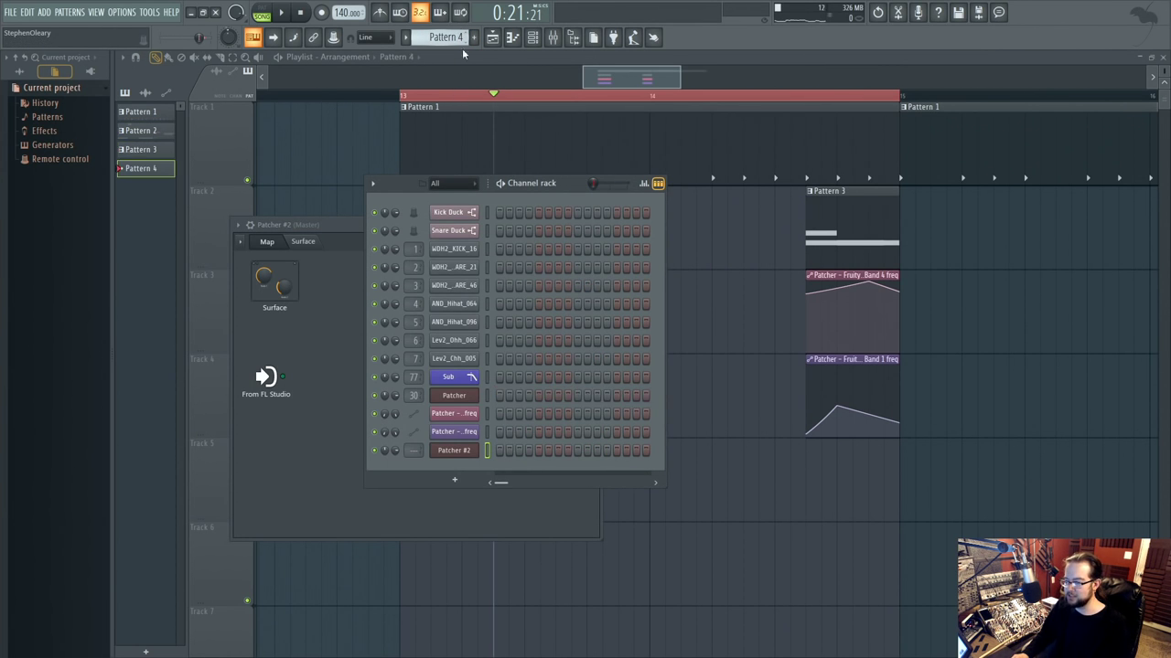
double_click(416, 452)
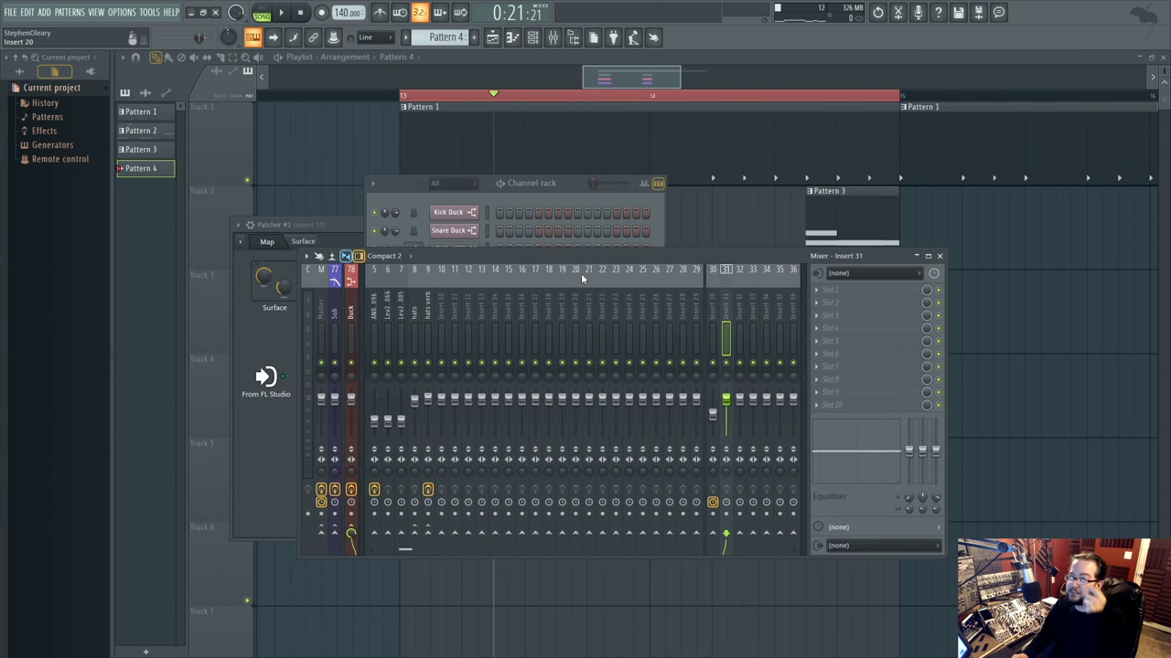
left_click(562, 189)
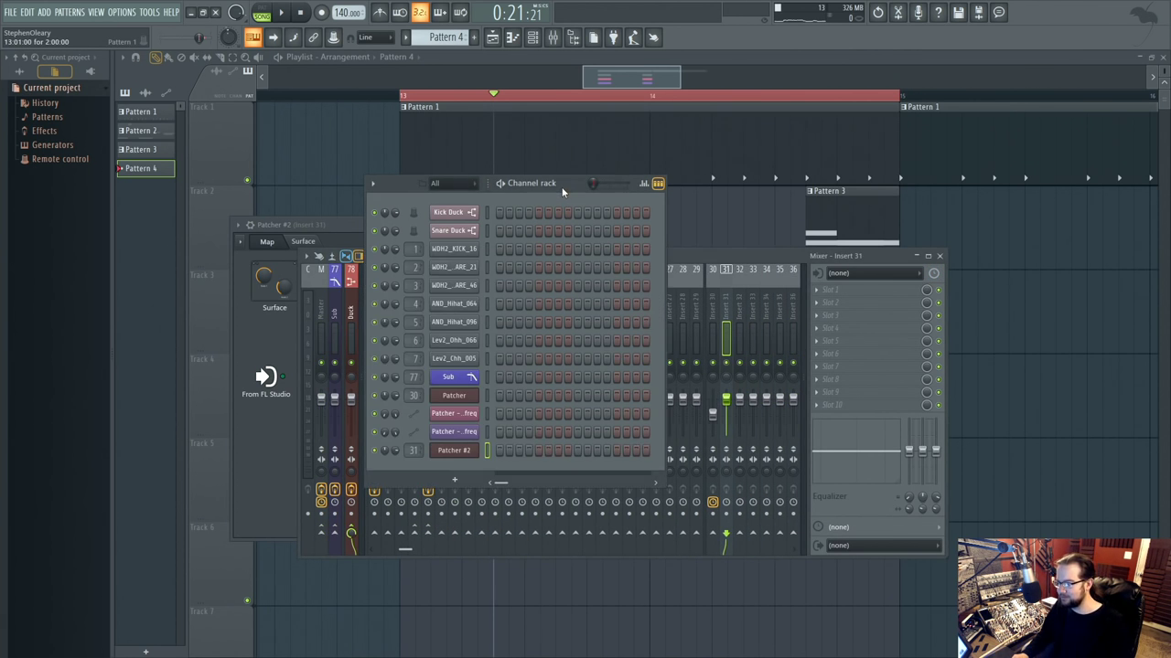
Insert Harmor into the second Patcher's map, between the From FL Studio and To FL Studio nodes.
left_click(462, 450)
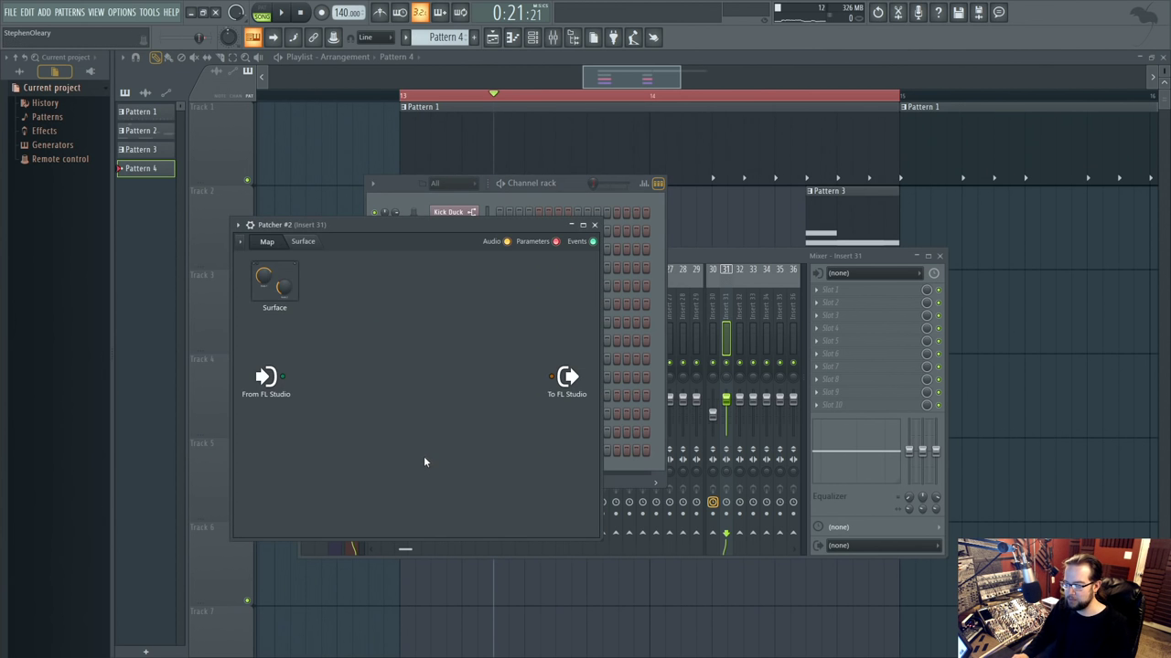
key("F8")
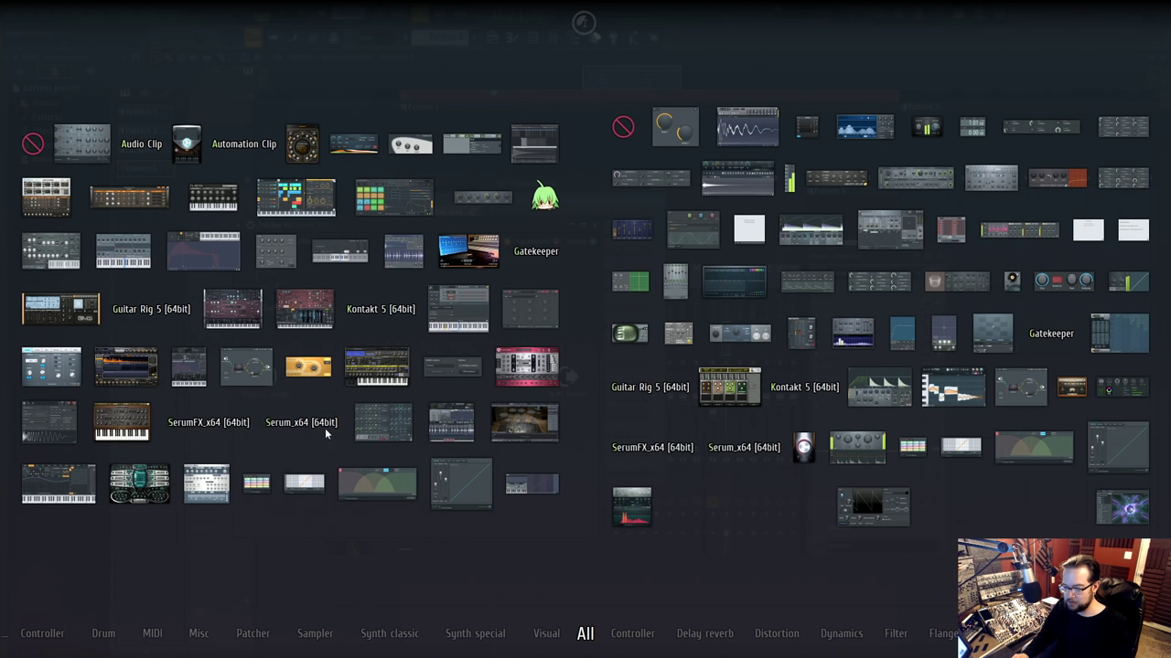
left_click_drag(305, 309, 375, 420)
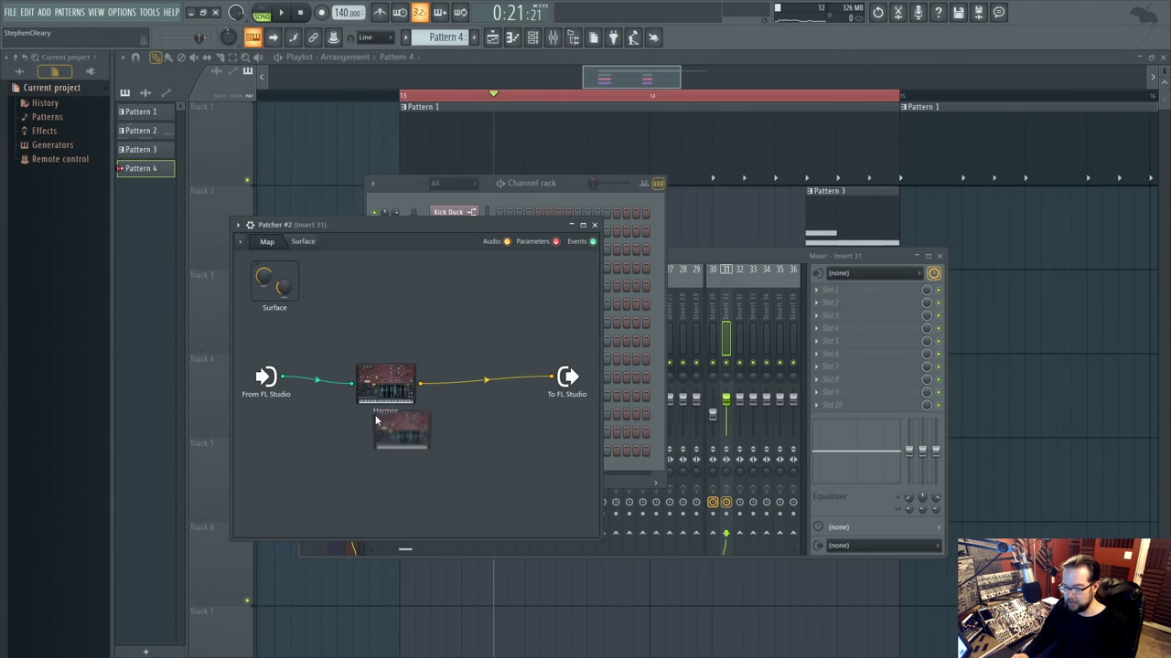
Open the piano roll of the second Patcher channel in Pattern 4 at the low octaves.
left_click(578, 194)
right_click(468, 450)
left_click(503, 451)
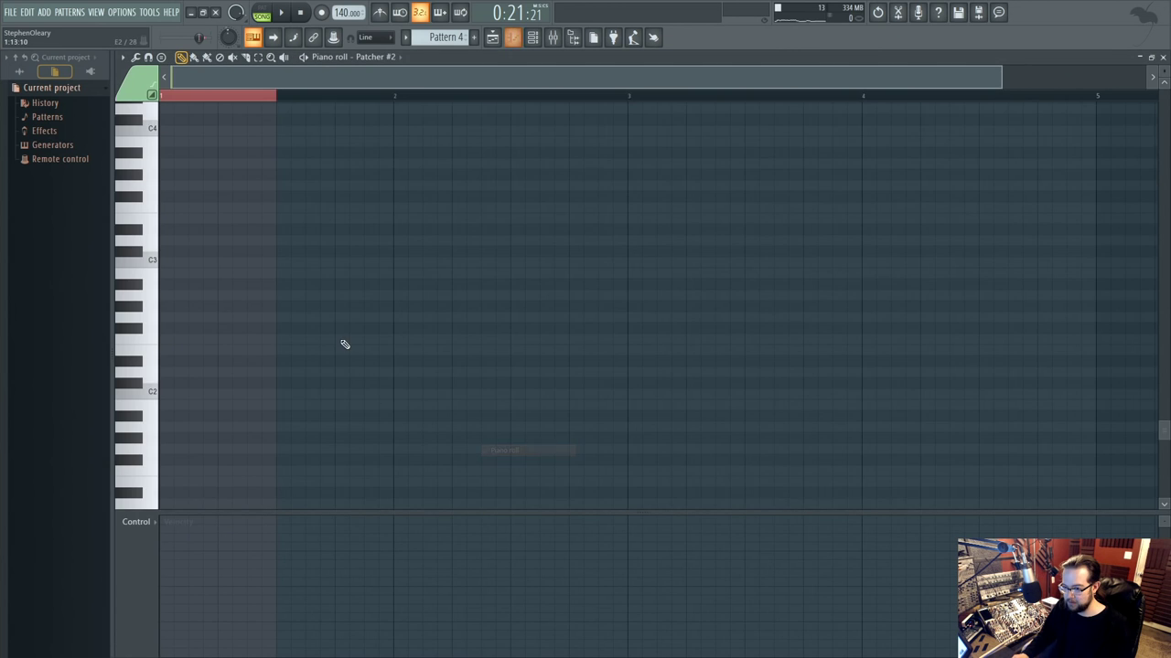
scroll(183, 334, "up", 3)
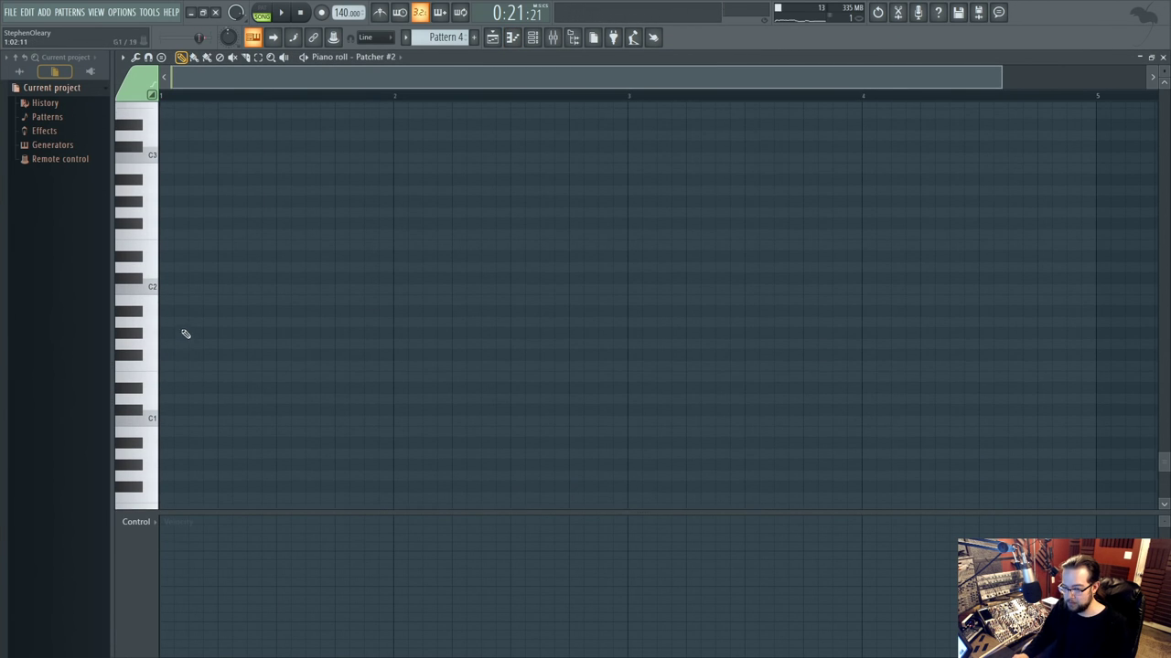
Open the editor of the Harmor inside the second Patcher channel's map.
left_click(532, 37)
left_click(463, 452)
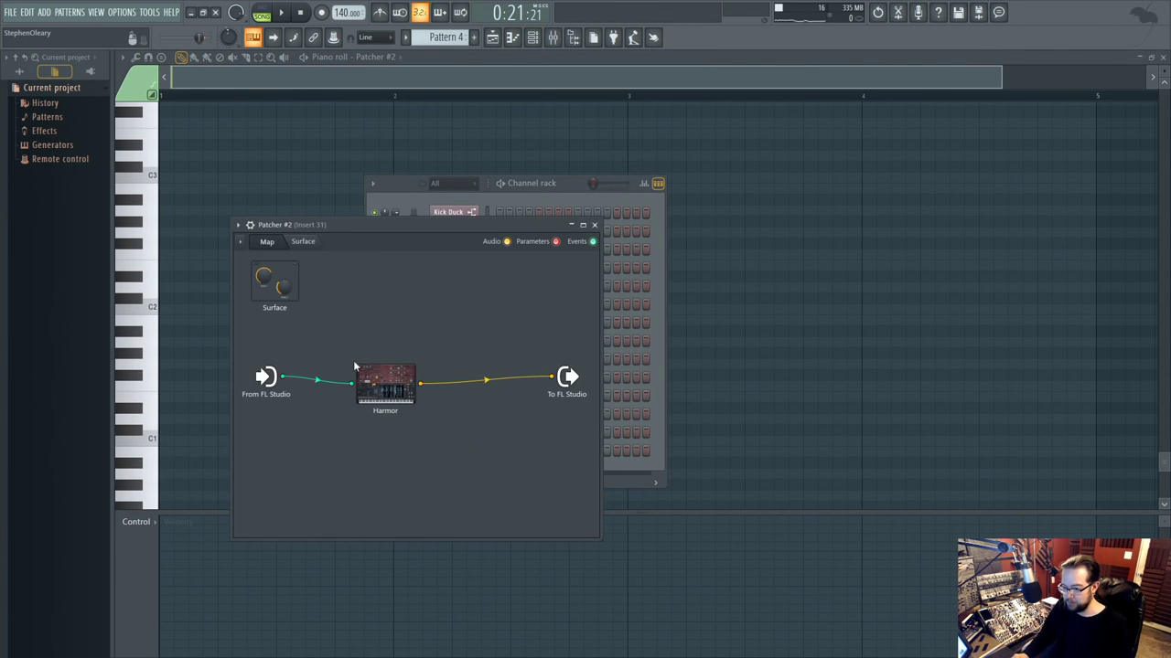
left_click(409, 383)
Delete the Harmor entry from the Synth special generators in the plugin database.
left_click(20, 72)
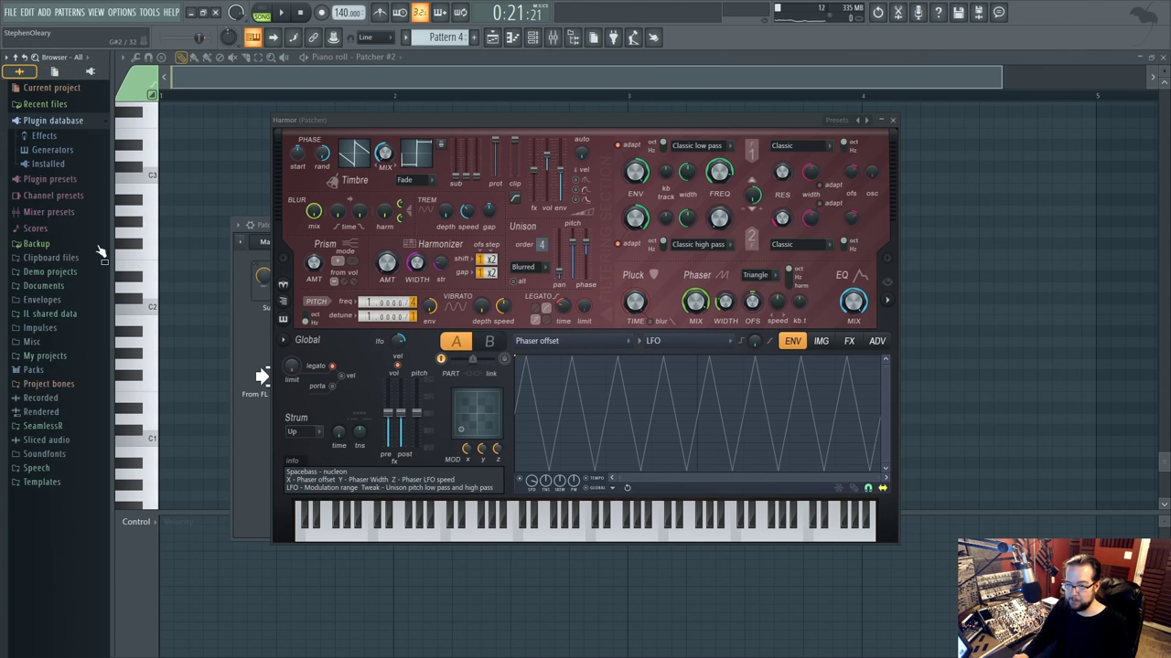
left_click(53, 150)
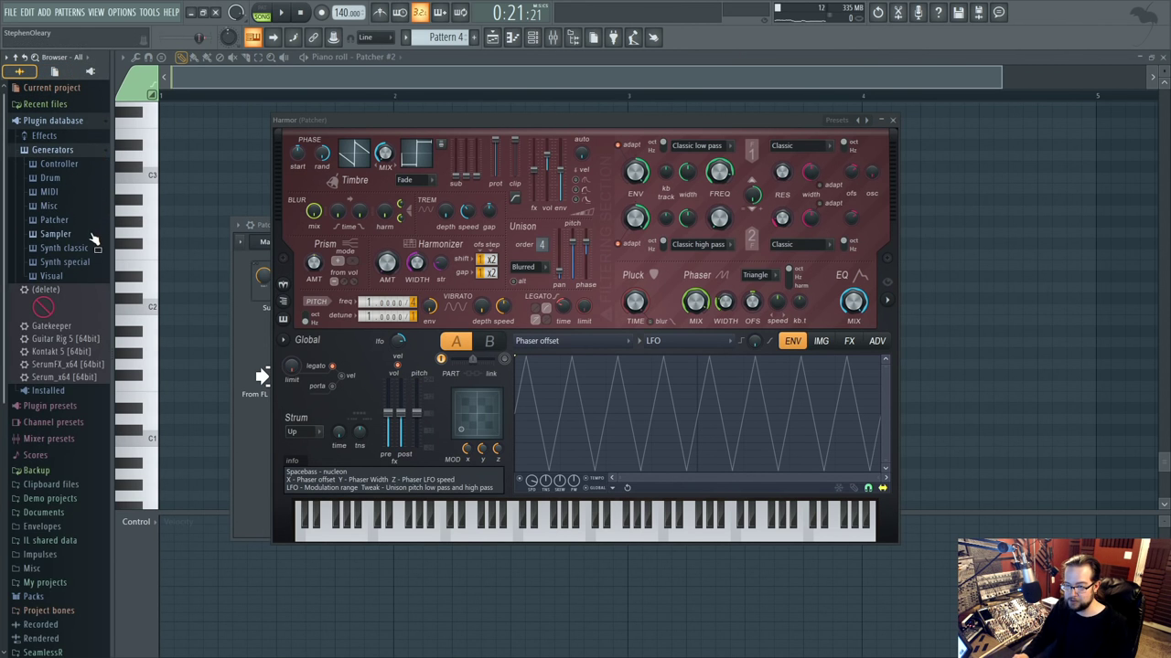
left_click(88, 265)
right_click(82, 373)
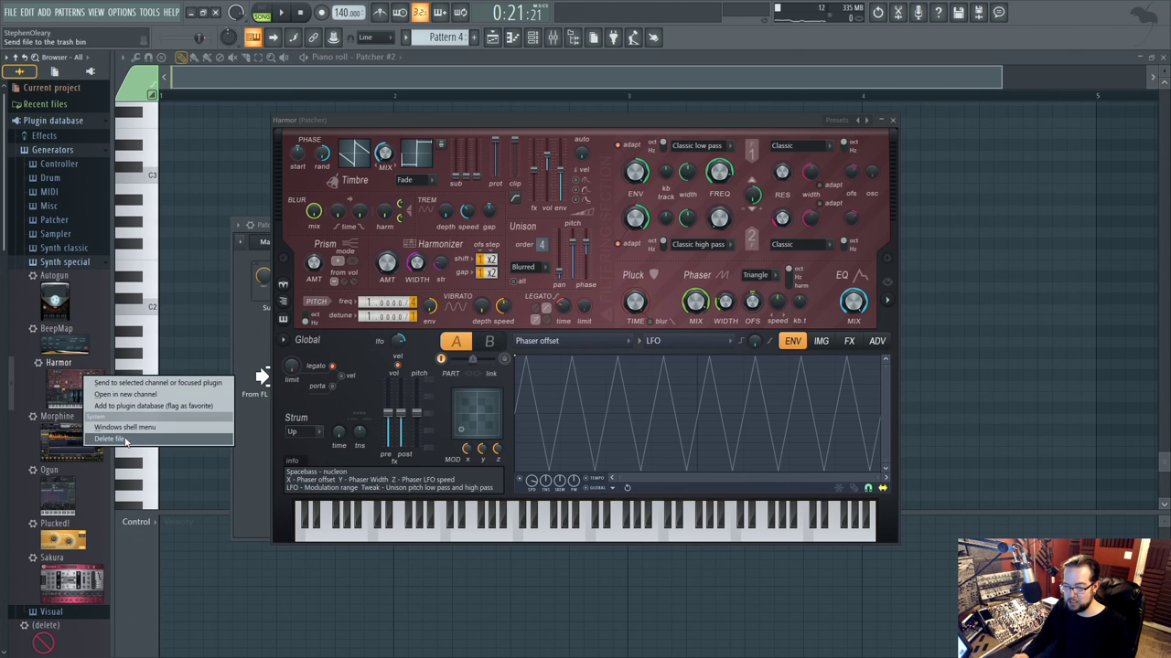
left_click(128, 439)
left_click(753, 373)
Load the Default preset in the second Patcher's Harmor and shift its window down slightly.
left_click(867, 120)
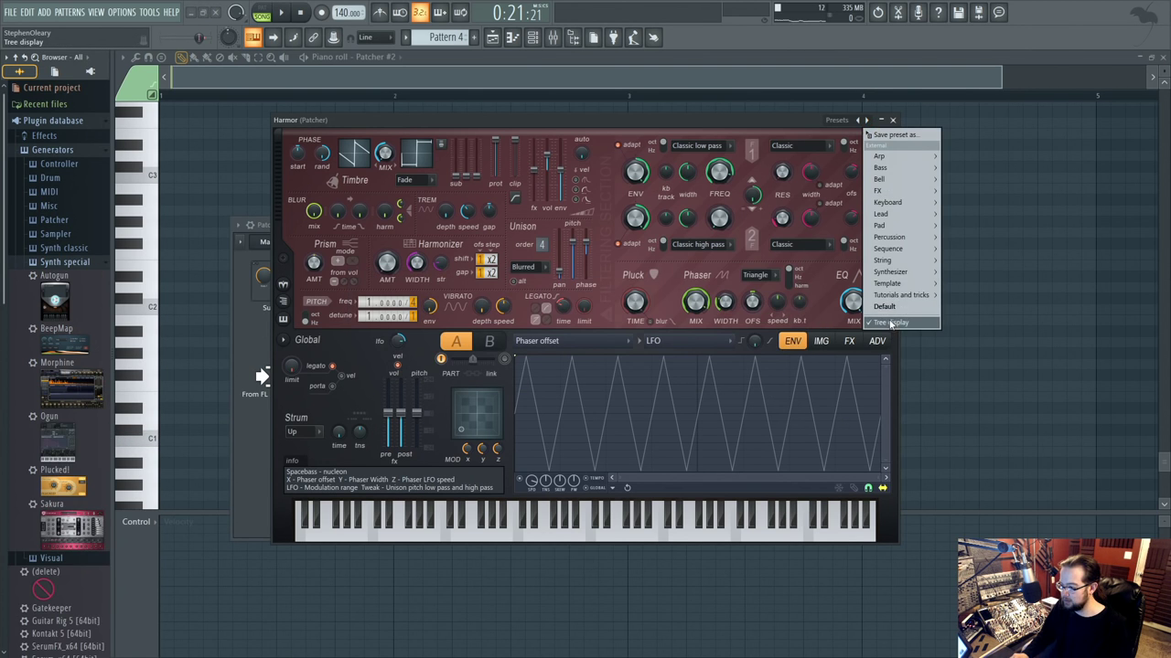
left_click(883, 307)
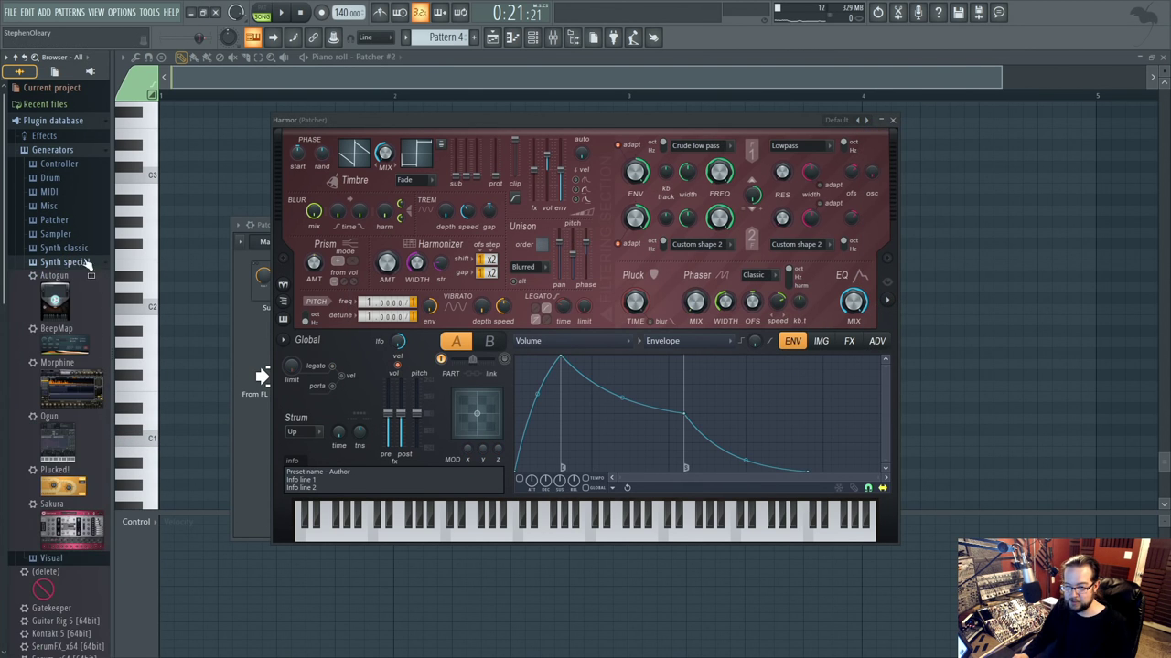
left_click_drag(295, 125, 297, 132)
Check Harmor's list of preset categories and return the browser to the plugin database's Synth special generators.
left_click(859, 127)
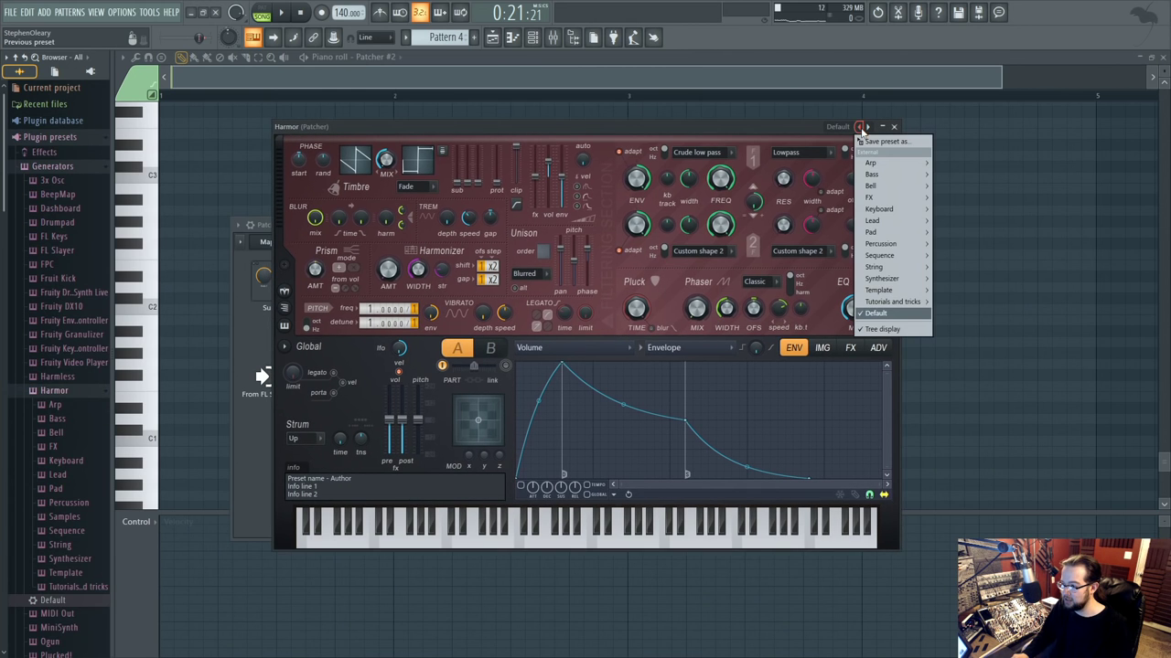
left_click(782, 134)
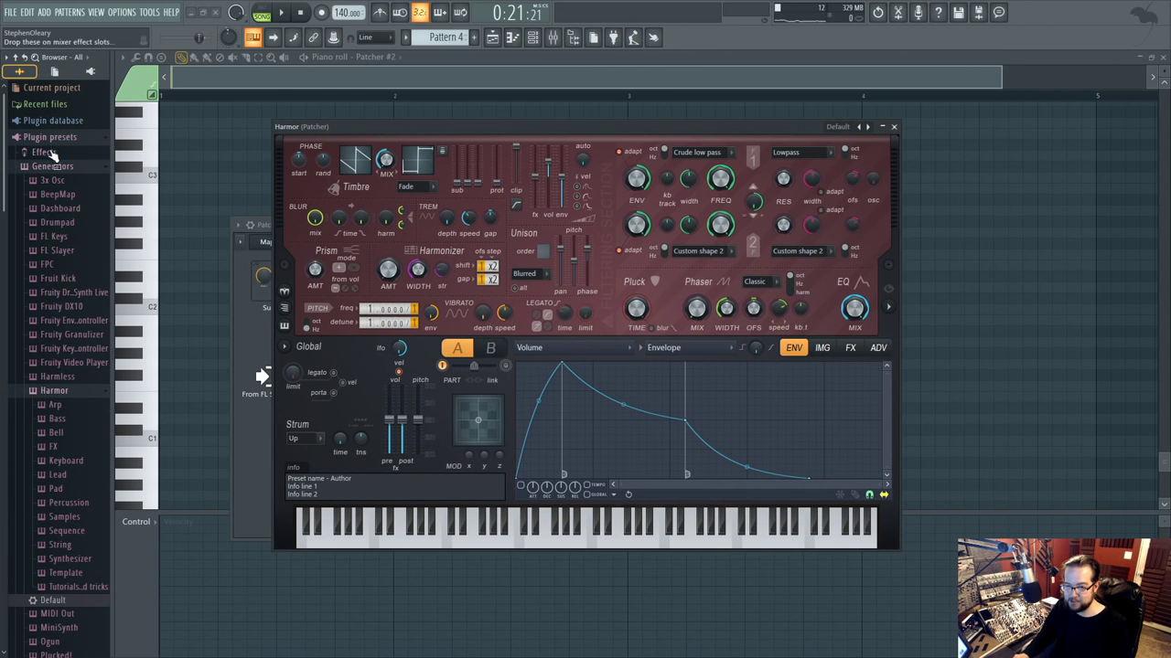
left_click(73, 122)
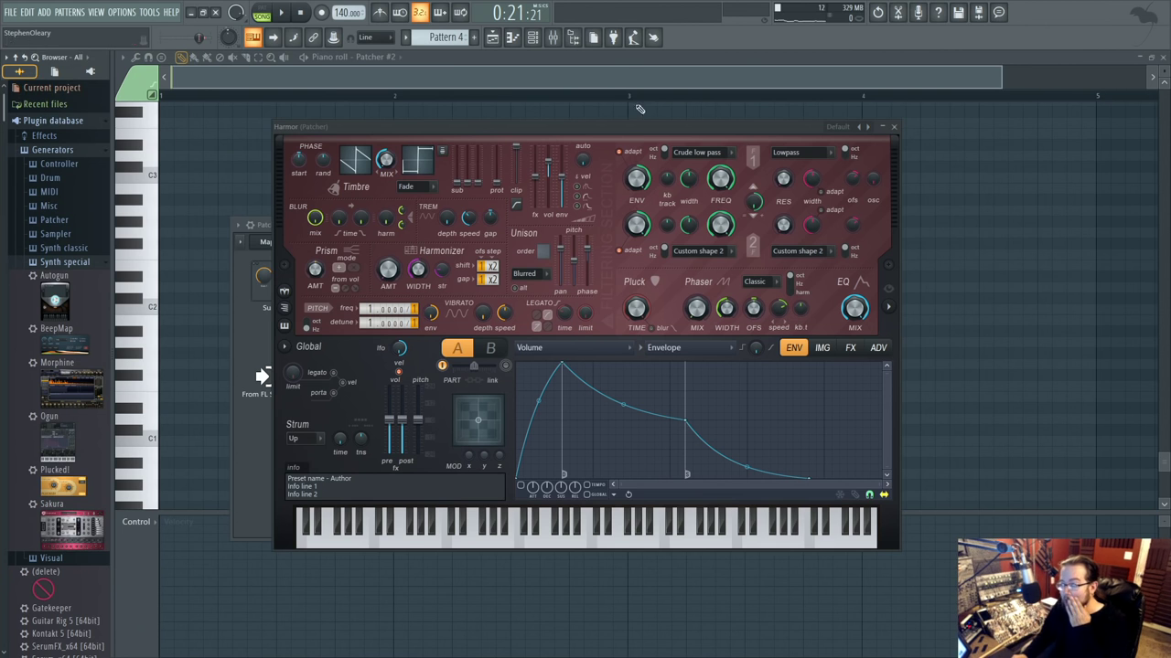
Put away the Patcher's Harmor window and add a separate Harmor channel from the full list of generator plugins.
left_click(878, 129)
left_click(451, 481)
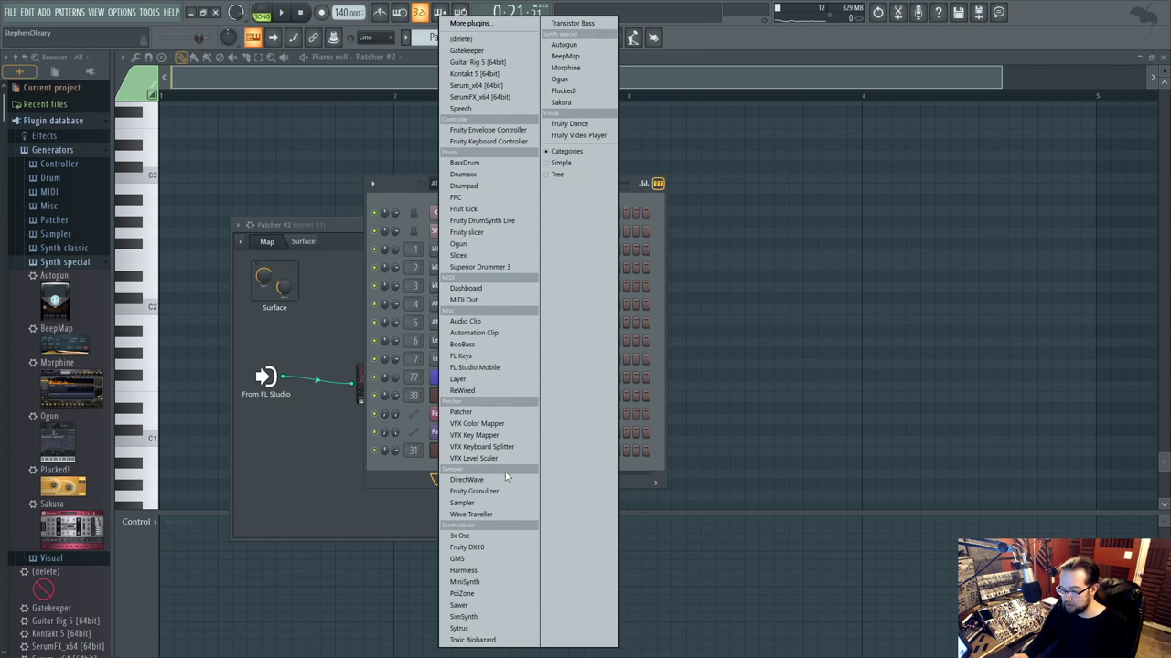
left_click(460, 25)
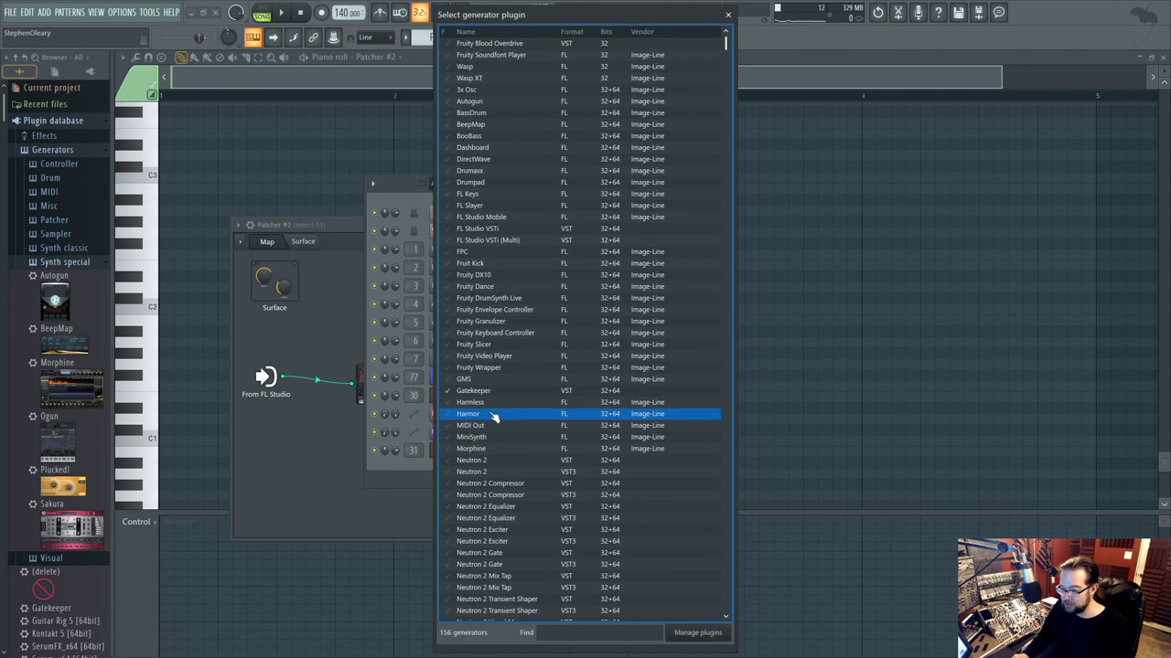
left_click(492, 416)
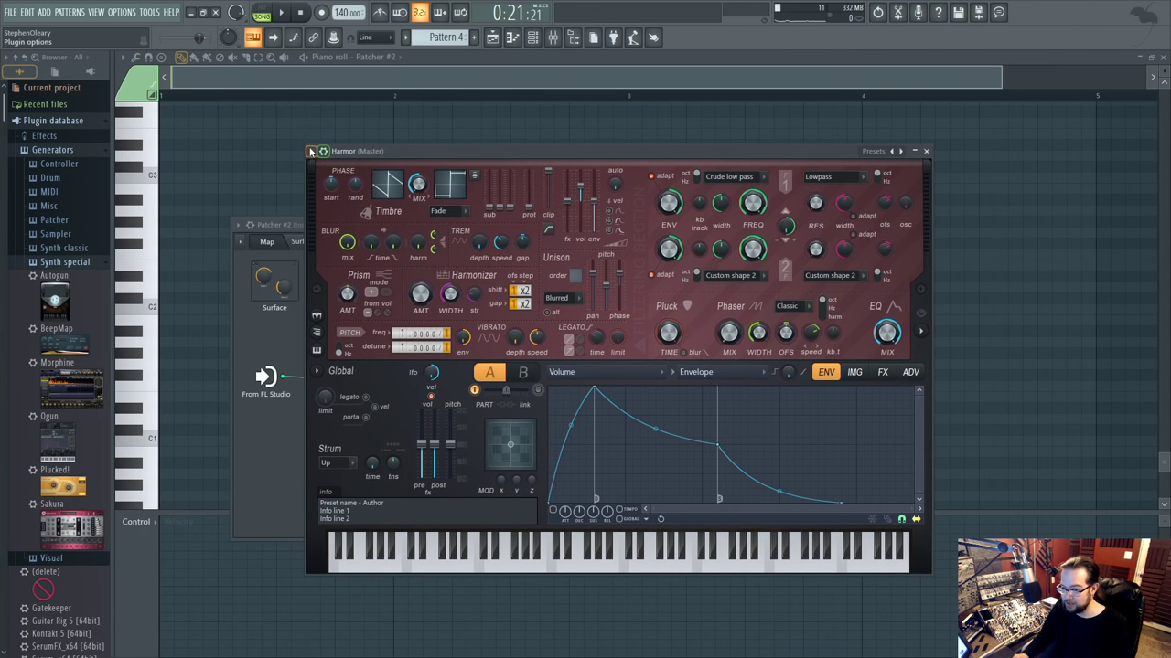
Flag Harmor as a favorite so it is added to the plugin database under Synth special.
left_click(311, 152)
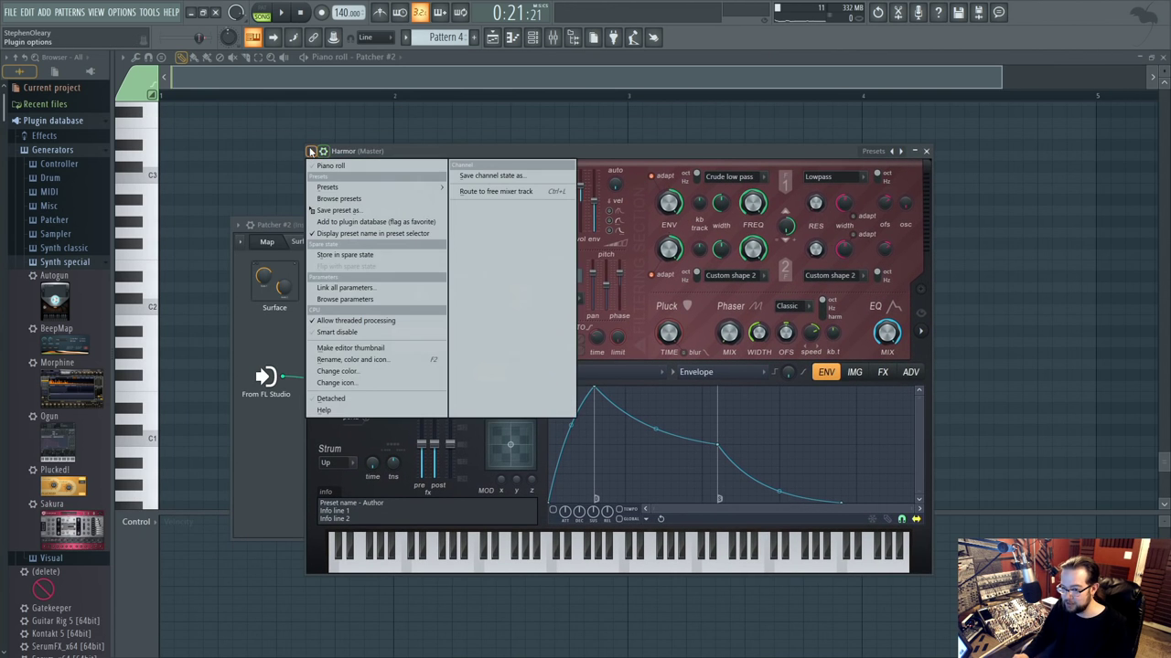
left_click(392, 230)
left_click(615, 386)
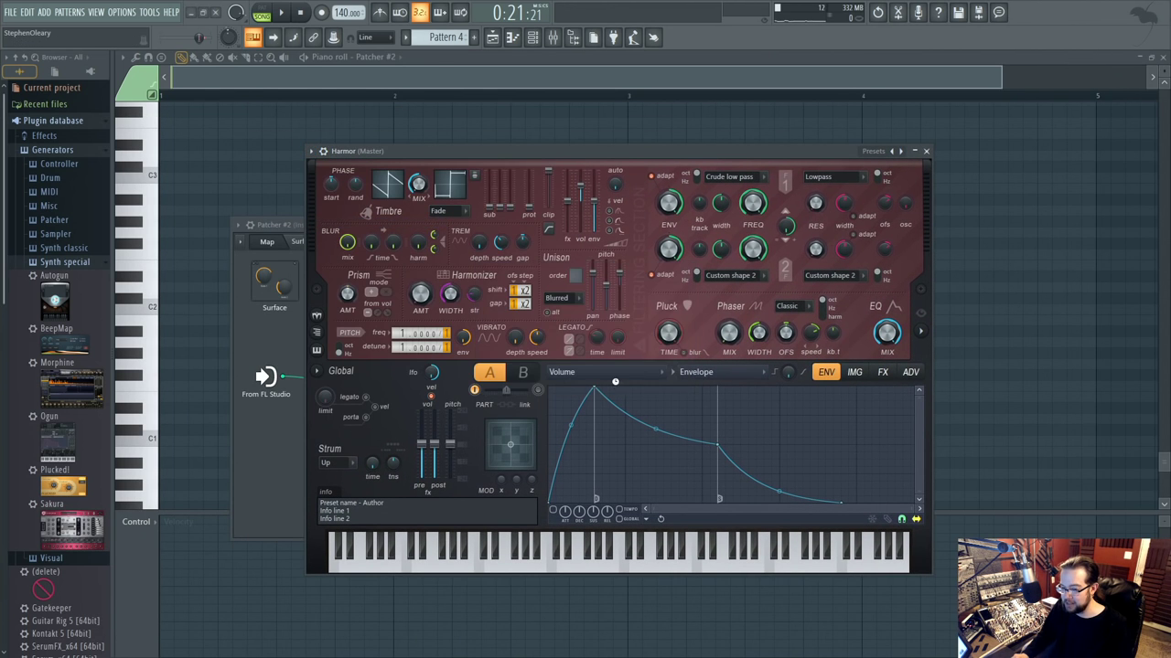
Load the Default preset in the separate Harmor channel and delete Harmor's existing entry from the plugin database.
right_click(893, 153)
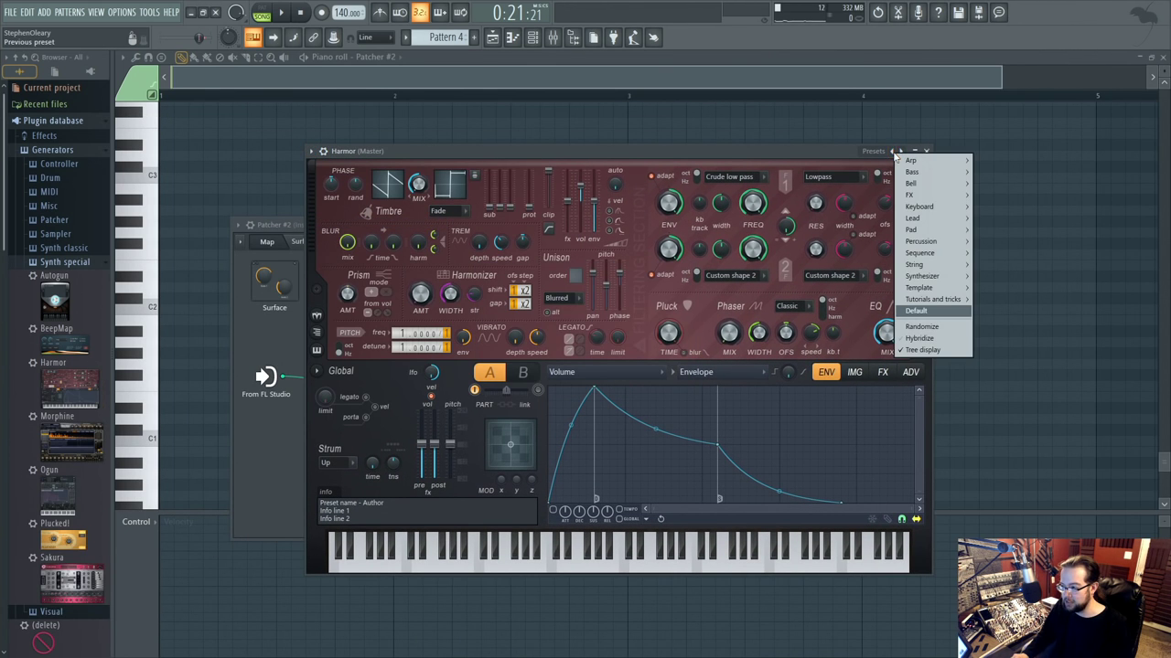
left_click(918, 310)
right_click(91, 393)
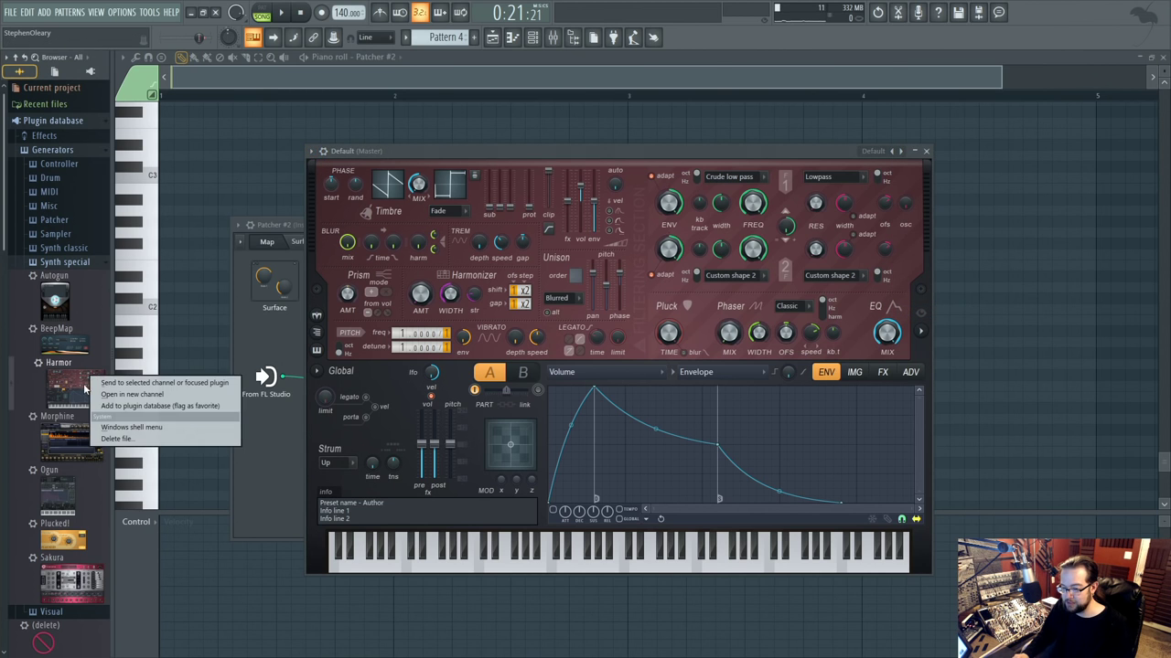
left_click(128, 439)
left_click(752, 375)
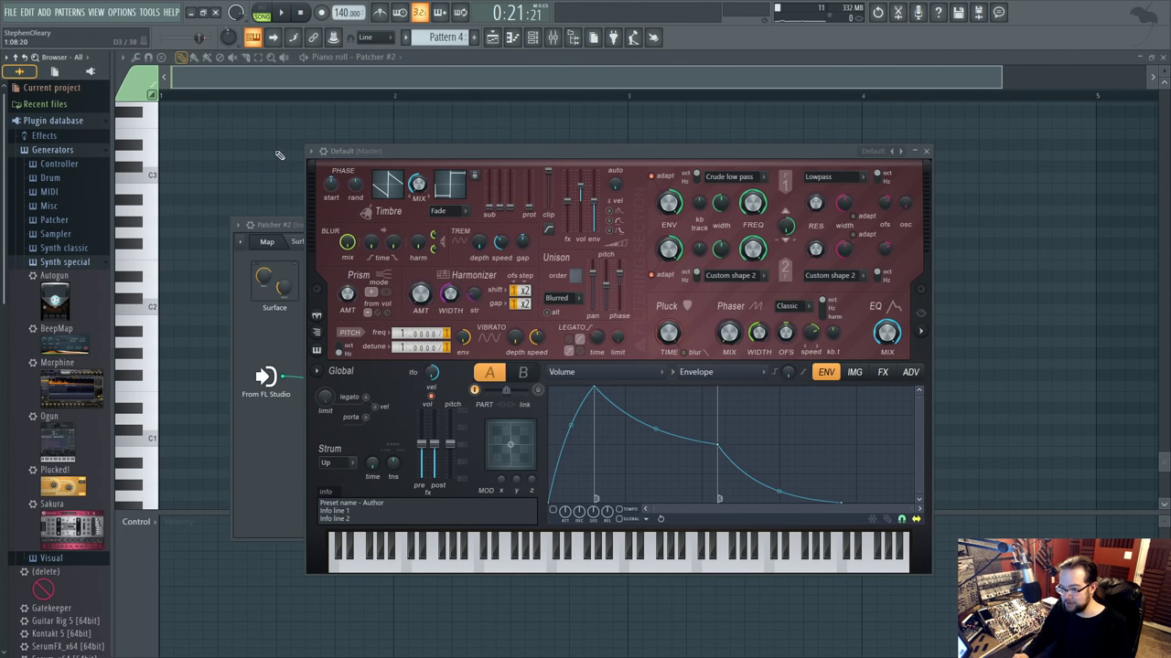
Add Harmor to the plugin database again under the Synth special subcategory and close its window.
left_click(311, 151)
left_click(376, 221)
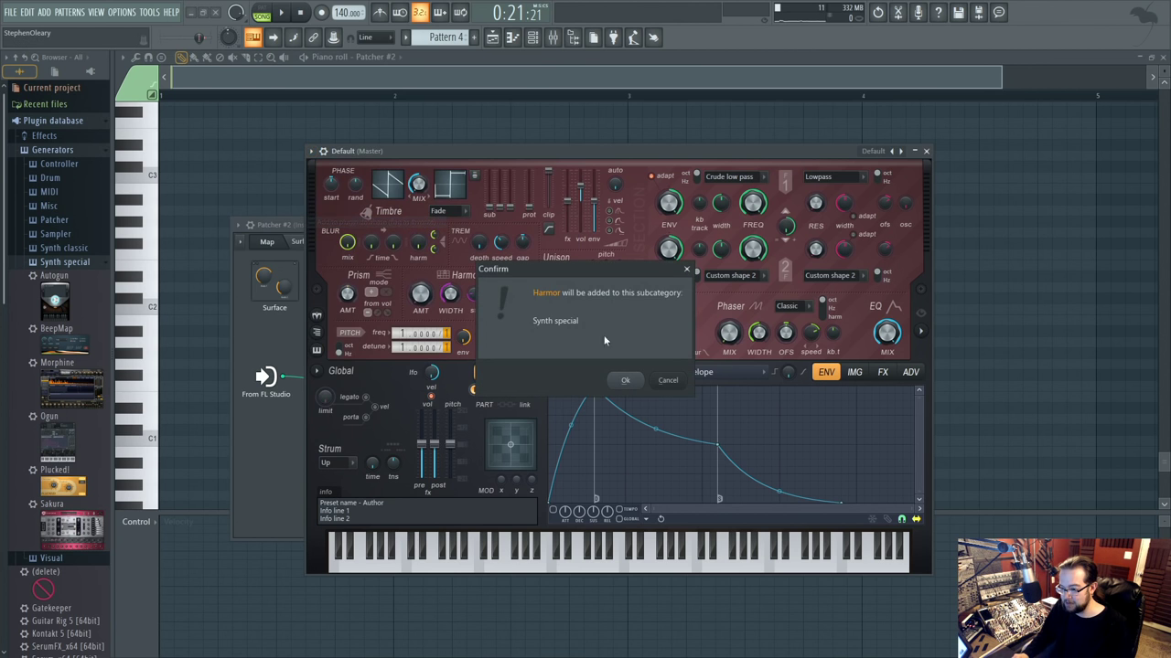
left_click(927, 152)
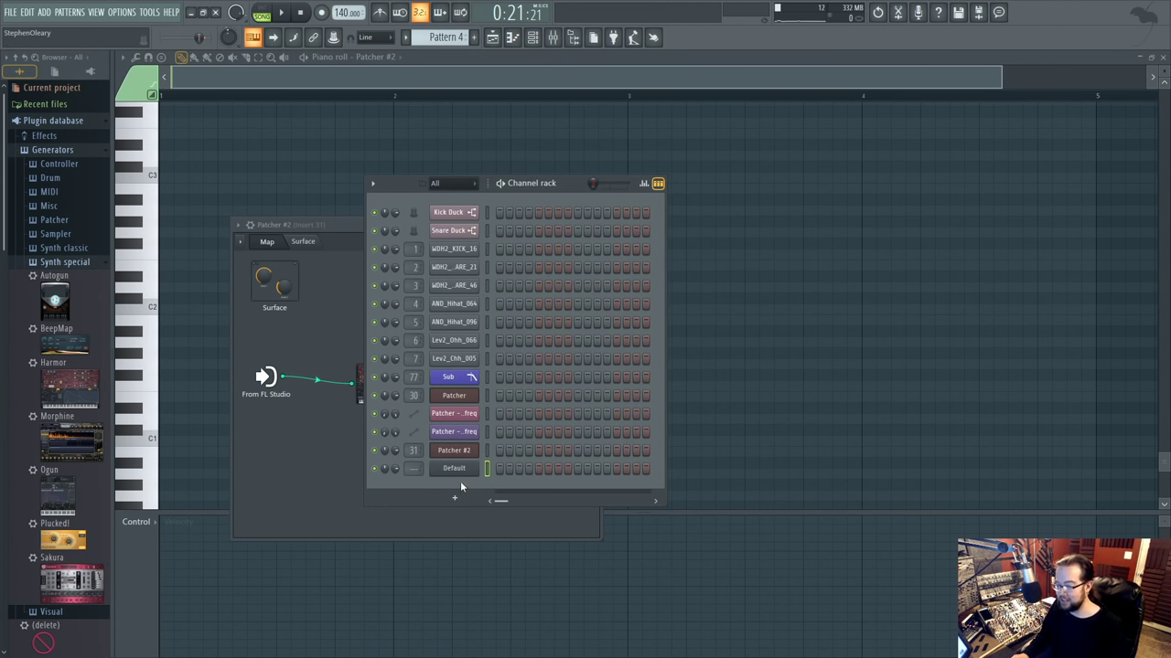
Delete the separate Harmor channel named Default from the Channel rack.
left_click(454, 469)
left_click(926, 151)
right_click(477, 465)
left_click(533, 583)
left_click(639, 369)
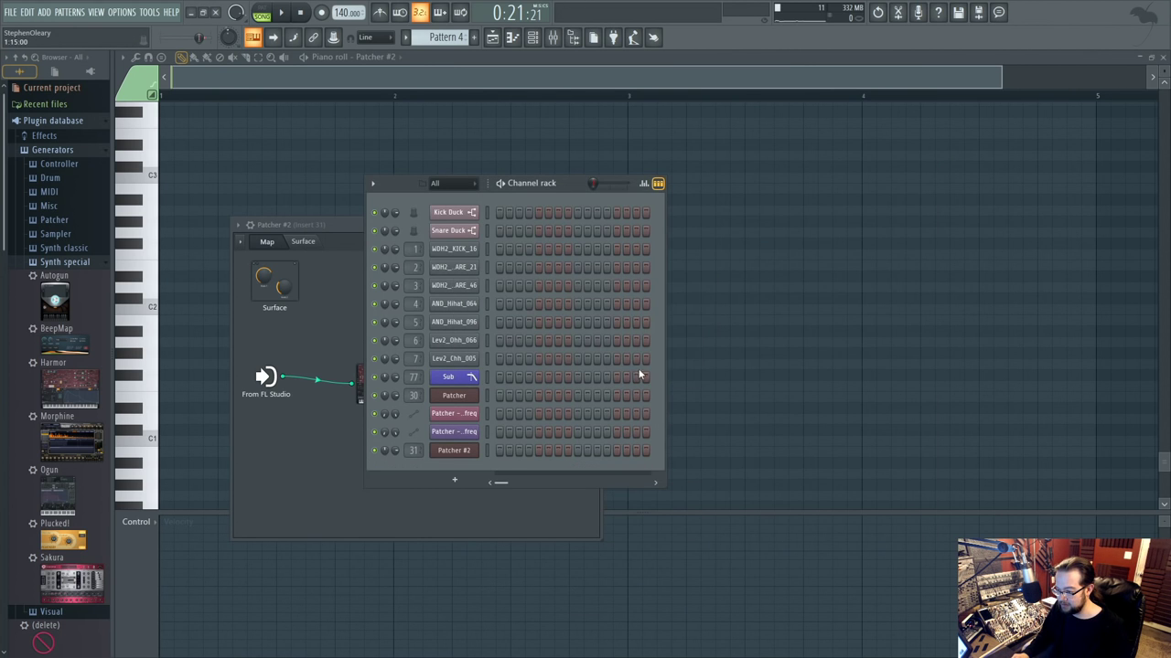
Close the Harmor editor in Patcher #2 and delete that Harmor module from the map.
left_click(344, 249)
left_click(416, 402)
left_click(868, 128)
left_click(896, 128)
right_click(378, 392)
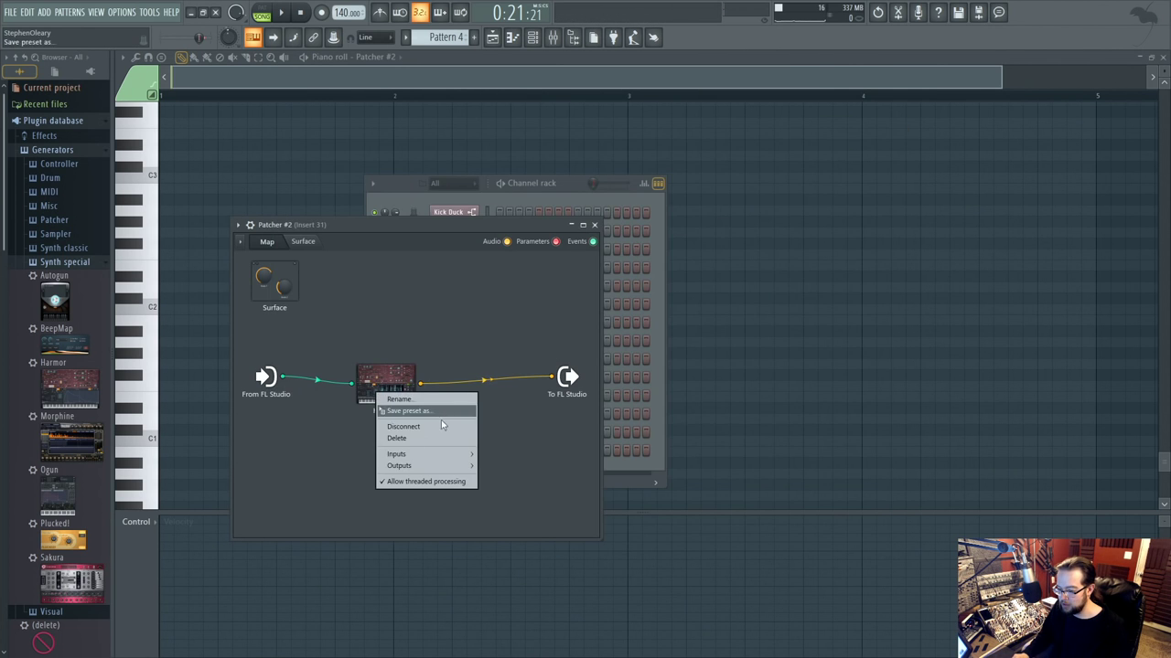
left_click(443, 440)
Place a new Harmor from the plugin picker between the Patcher #2 input and output, then open and close its editor.
key("F8")
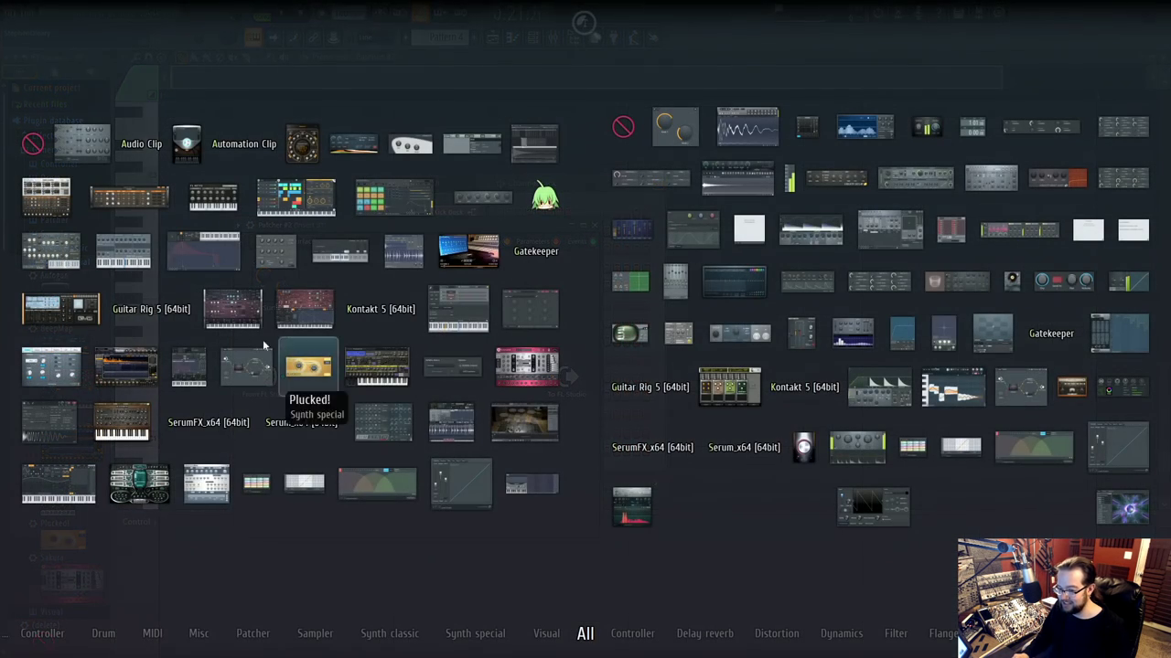
left_click_drag(316, 316, 422, 449)
left_click(425, 389)
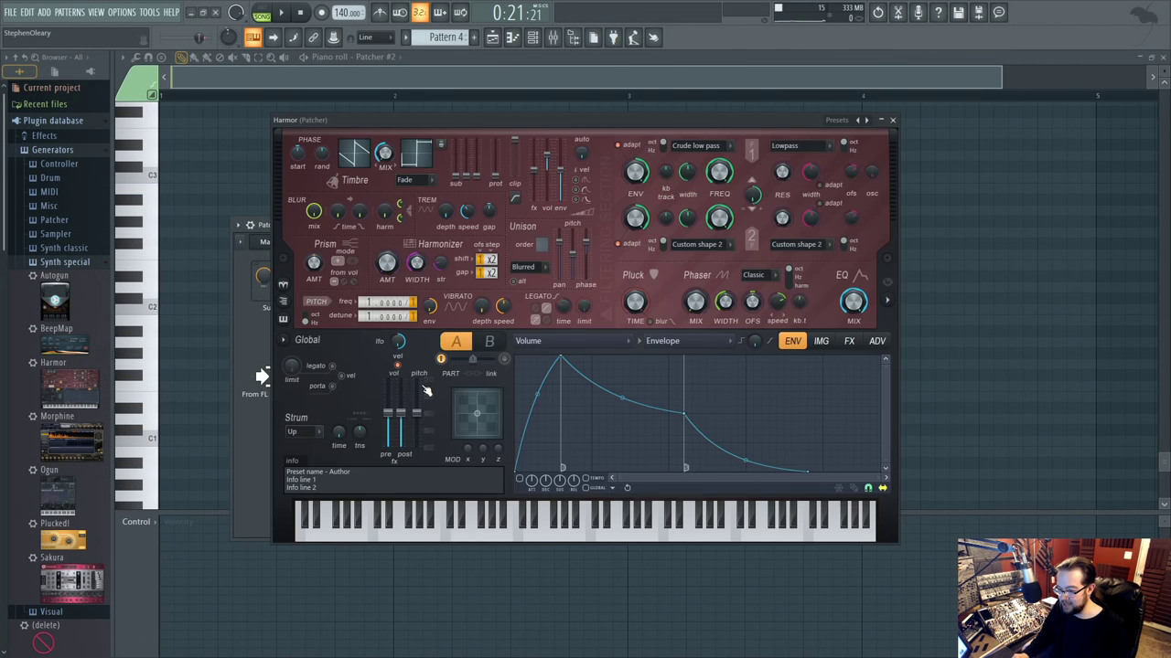
left_click(894, 120)
left_click(691, 77)
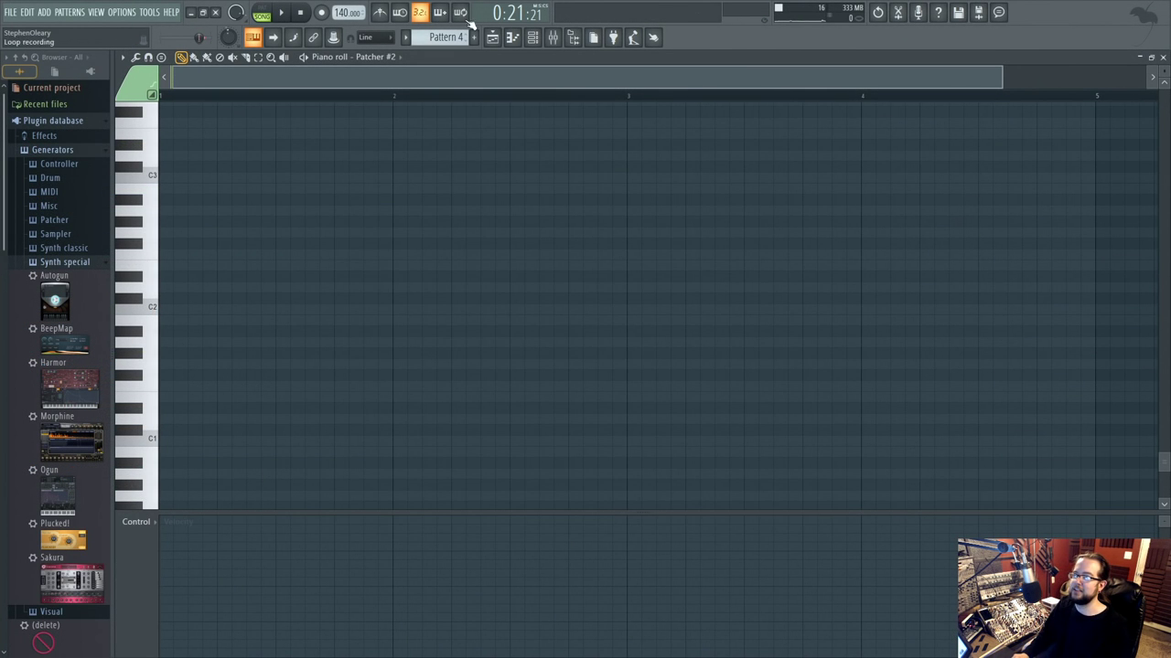
Show the Channel rack and the Patcher #2 map, and arrange the two windows side by side.
left_click(531, 38)
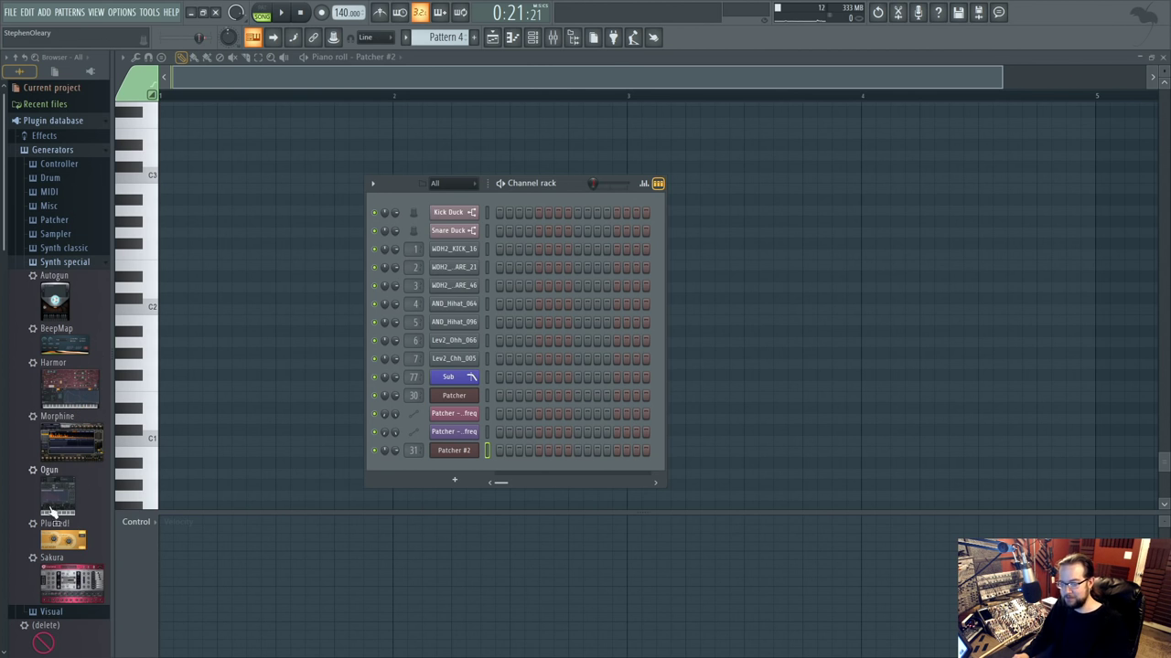
left_click(452, 451)
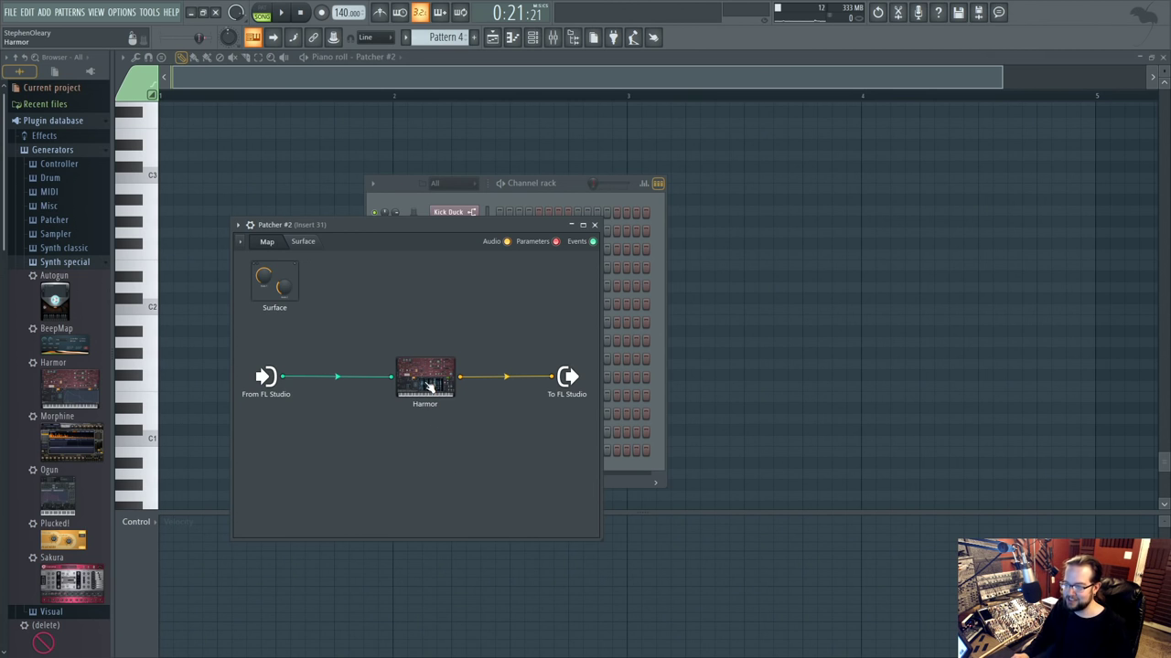
left_click(579, 182)
left_click_drag(579, 183, 849, 178)
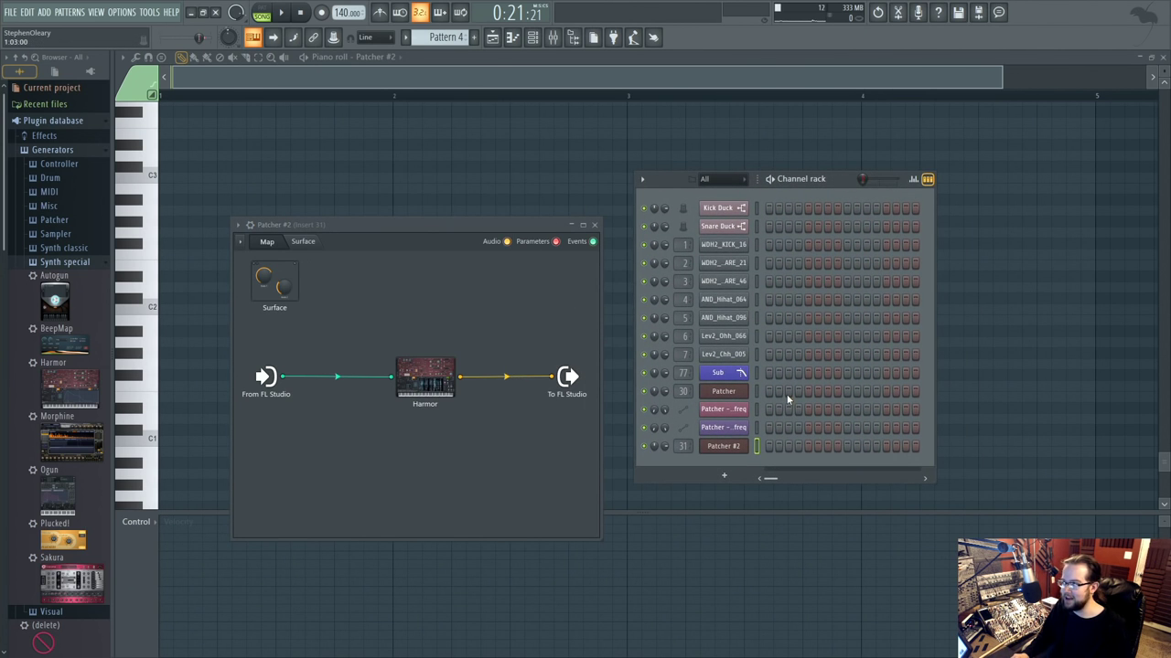
Draw an E2 note at the start of the Patcher #2 piano roll and extend it to one bar.
right_click(740, 452)
left_click(768, 446)
right_click(741, 450)
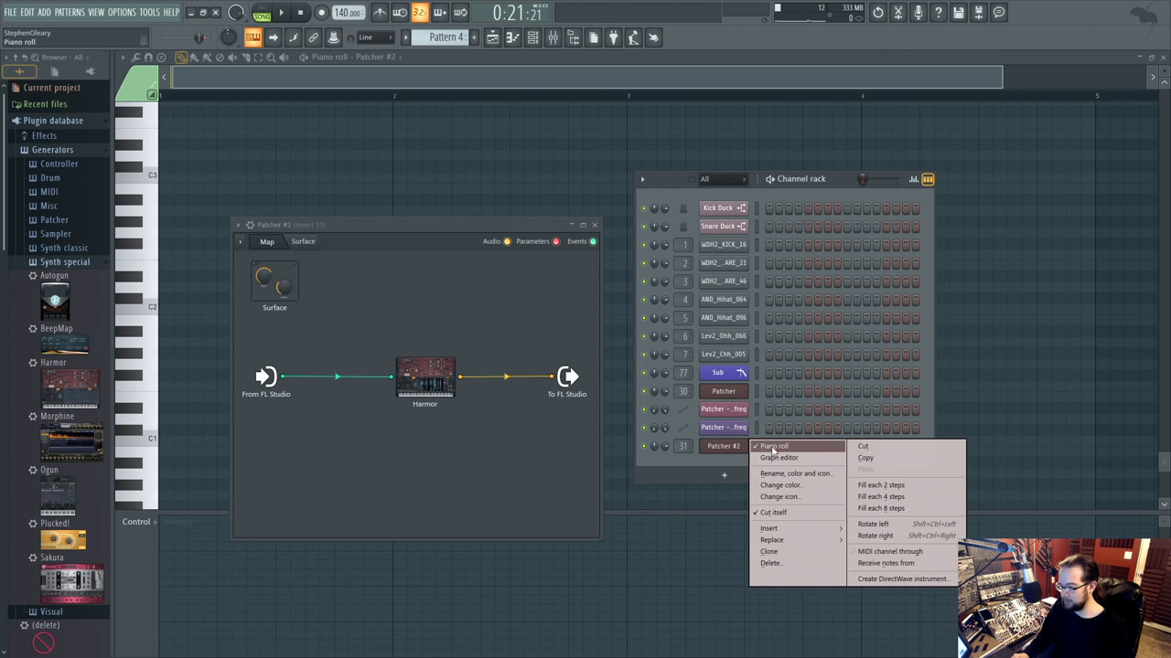
left_click(770, 446)
right_click(729, 457)
left_click(763, 443)
scroll(157, 357, "up", 2)
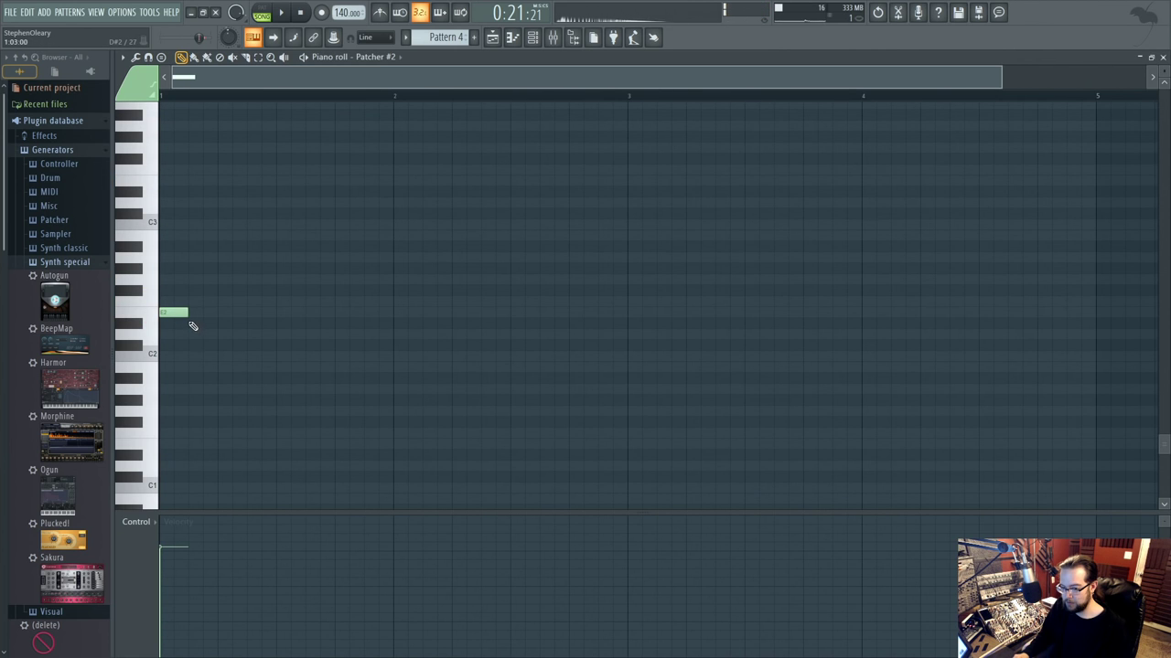
left_click_drag(187, 313, 393, 312)
Place Pattern 4 on Track 5 of the playlist directly after the first Pattern 2 clip and play the loop.
left_click(493, 37)
left_click_drag(549, 259, 576, 517)
key("space")
key("space")
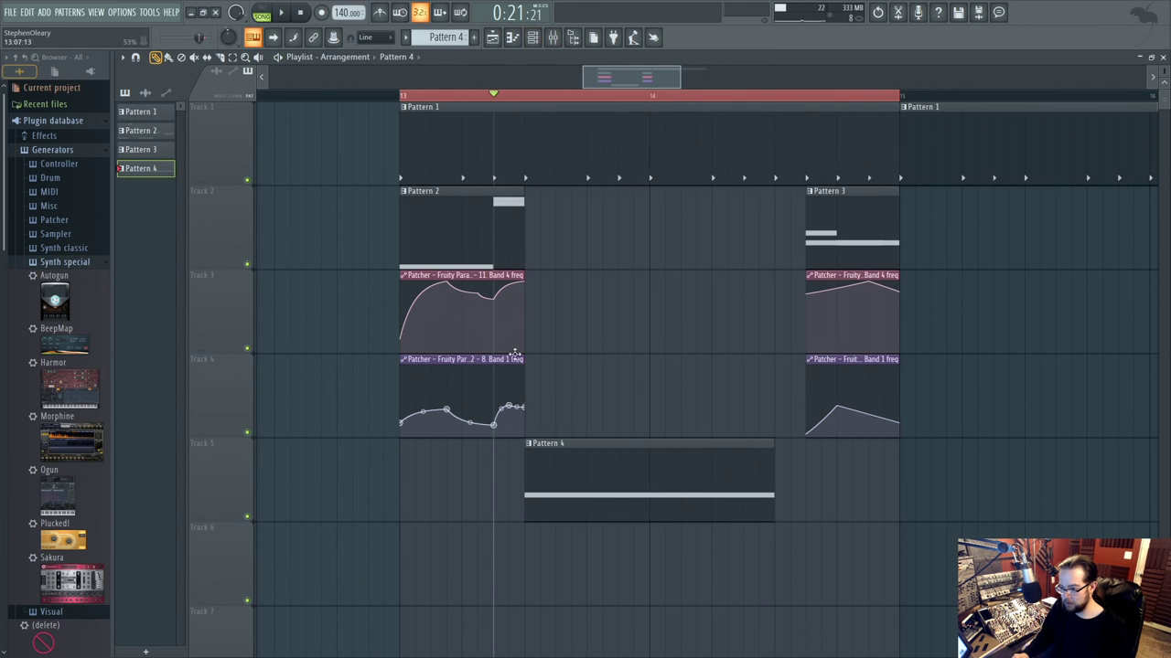
Lower the volume of Patcher #2's mixer track, Insert 31, to about -11.4 dB while the song plays.
left_click(539, 39)
left_click(721, 447)
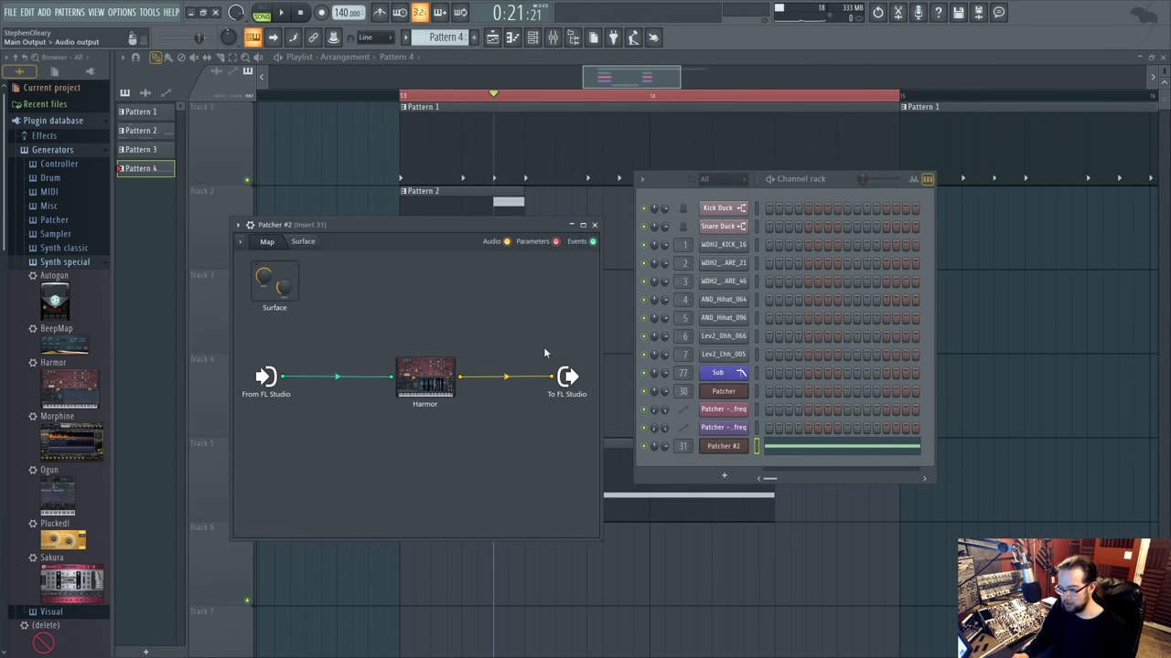
left_click(553, 37)
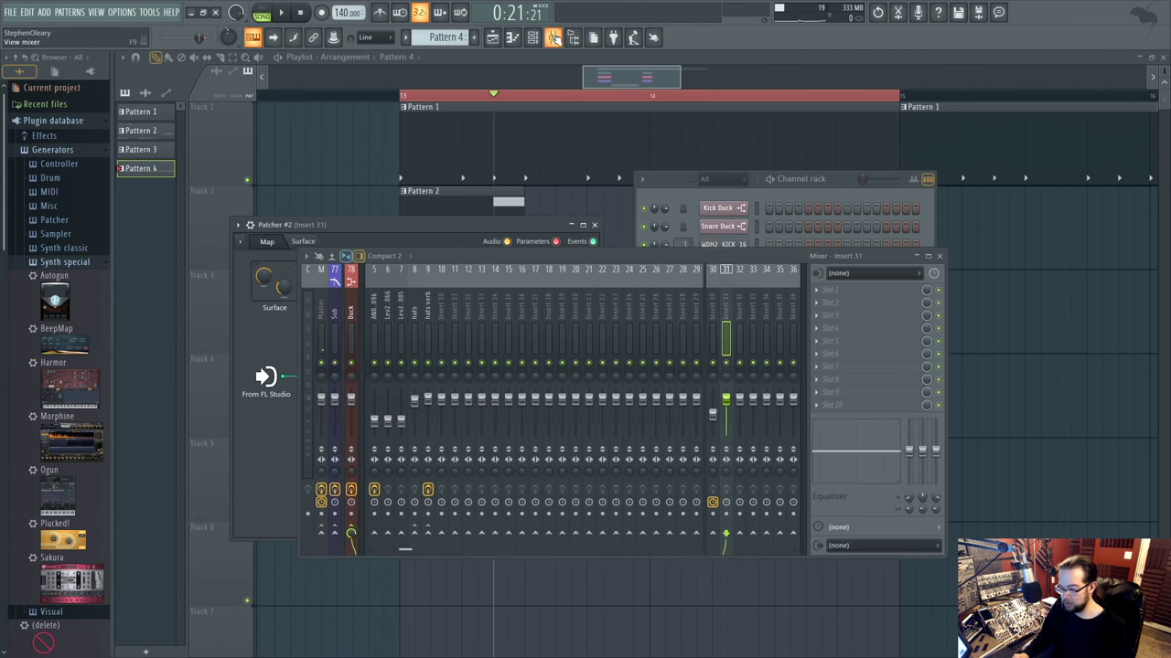
key("space")
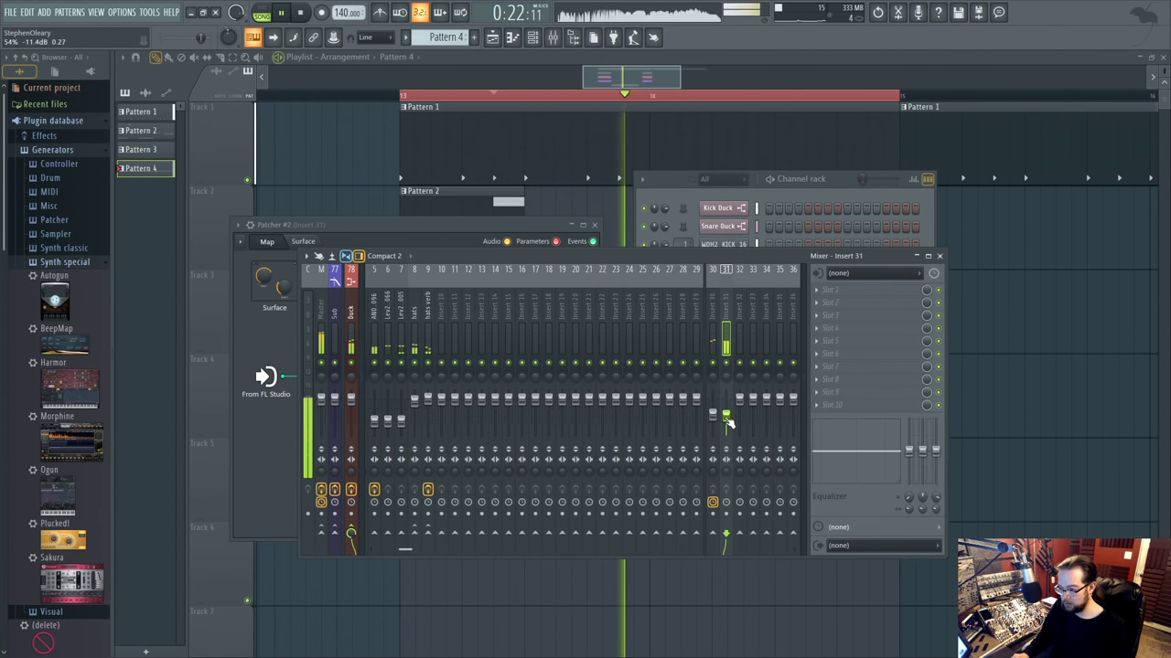
key("space")
Shift the Pattern 4 clip on Track 5 to start at step 11 of bar 13, auditioning its timing in the loop.
key("F5")
key("space")
left_click_drag(597, 473, 659, 473)
key("space")
key("space")
key("space")
key("space")
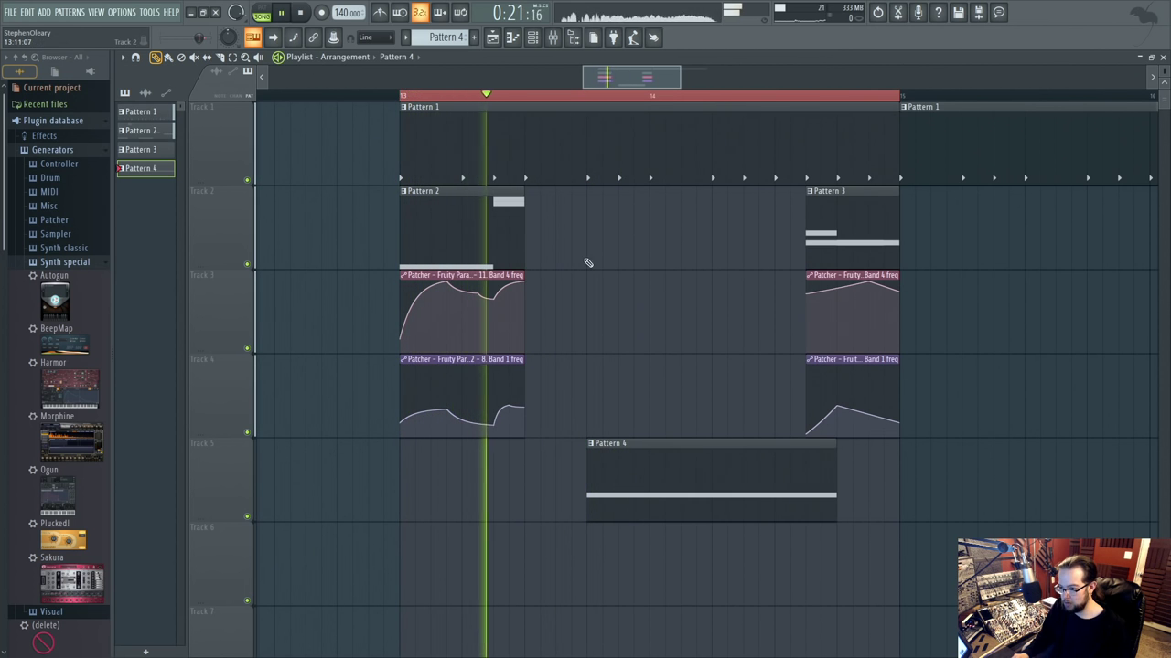
left_click_drag(712, 494, 680, 495)
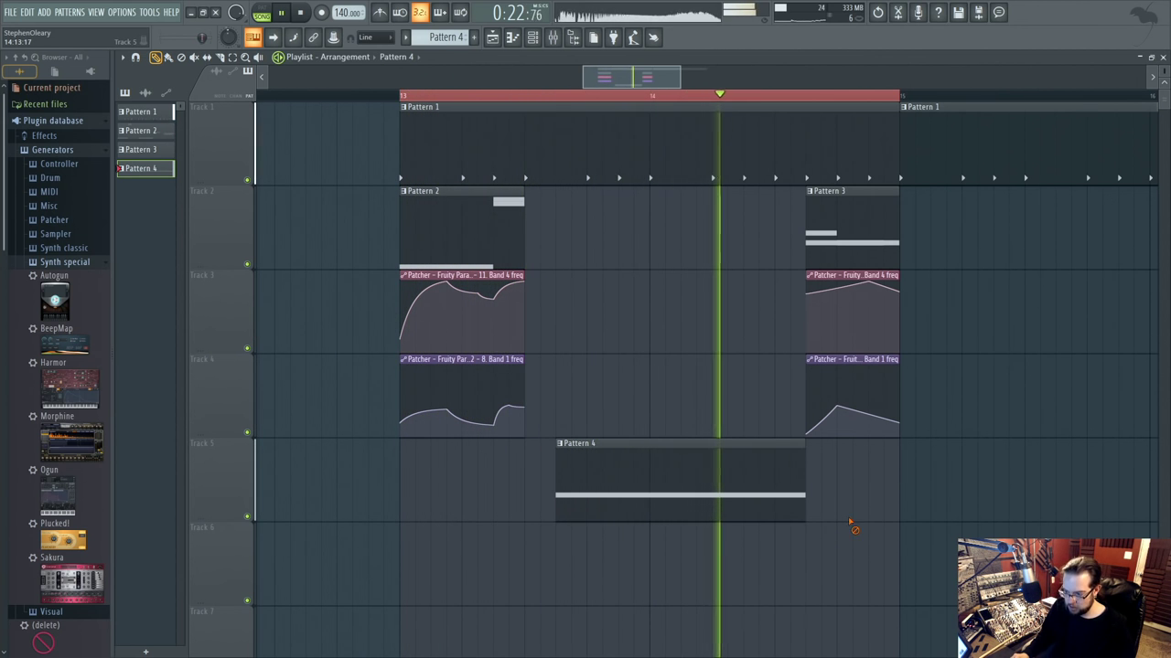
key("space")
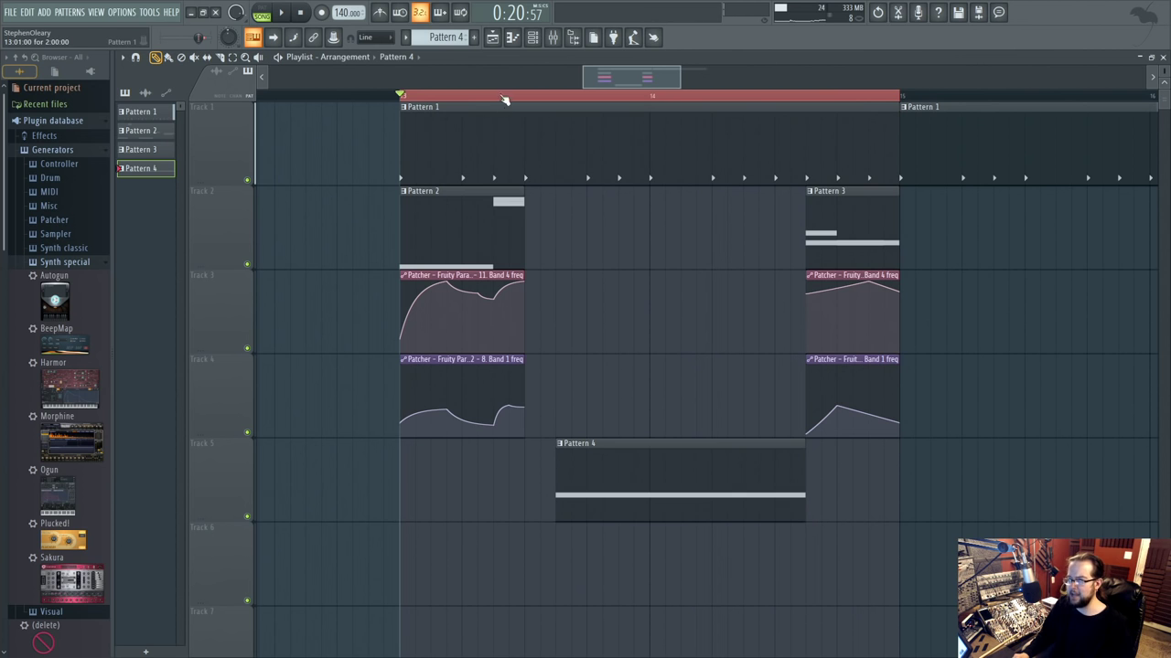
Open the piano roll of the Pattern 4 clip and play it in pattern mode.
left_click(532, 38)
key("F6")
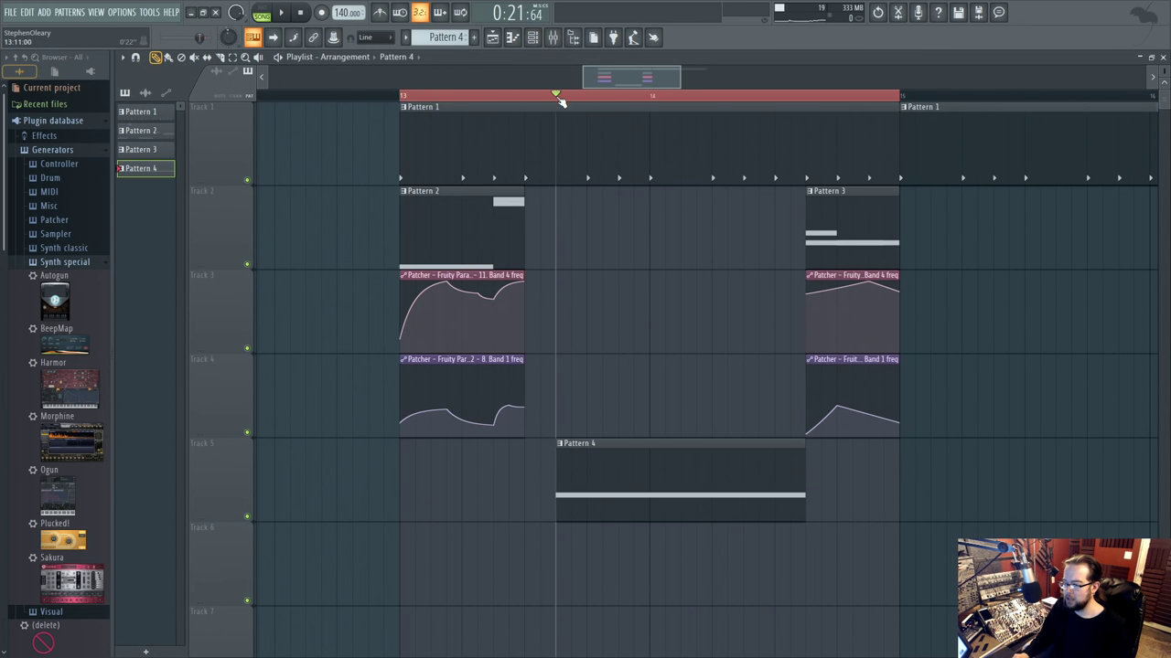
left_click(536, 39)
double_click(587, 487)
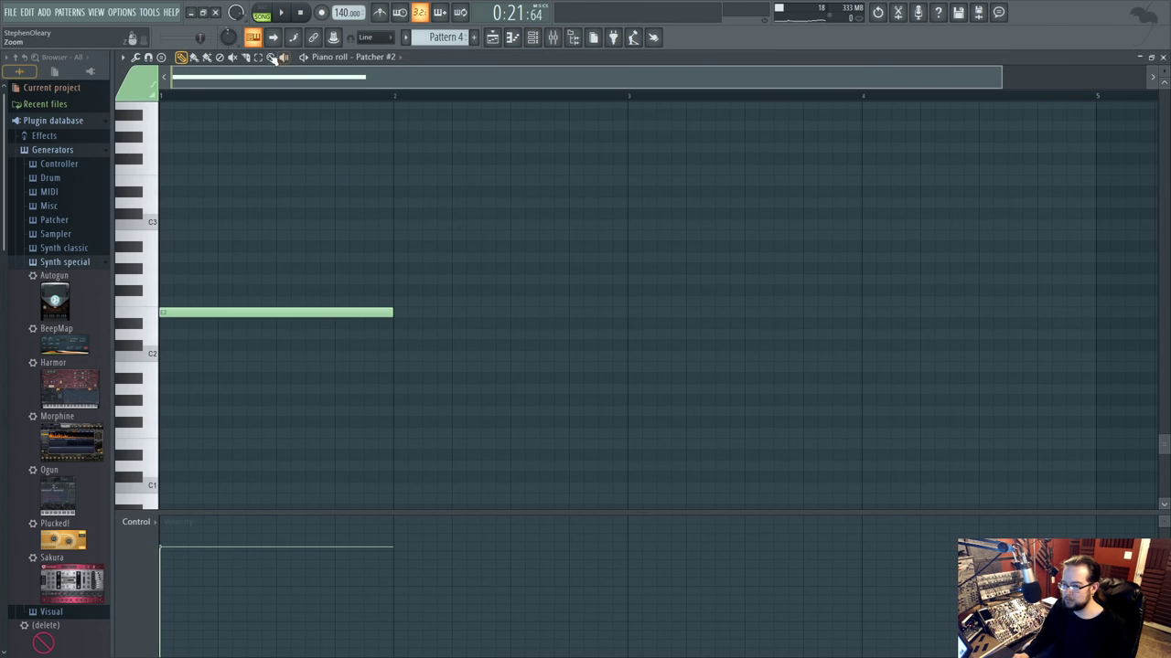
left_click(271, 17)
key("space")
scroll(439, 282, "up", 1)
Open the Harmor editor inside Patcher #2 and expand its spectral display section.
left_click(534, 38)
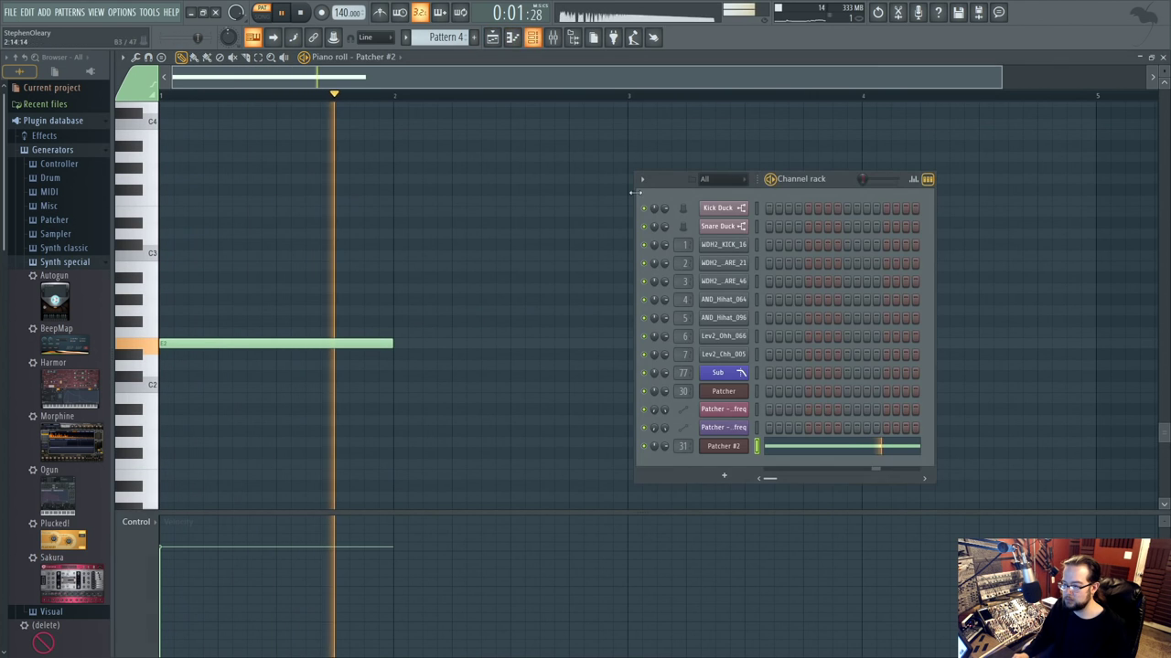
left_click(742, 447)
double_click(405, 380)
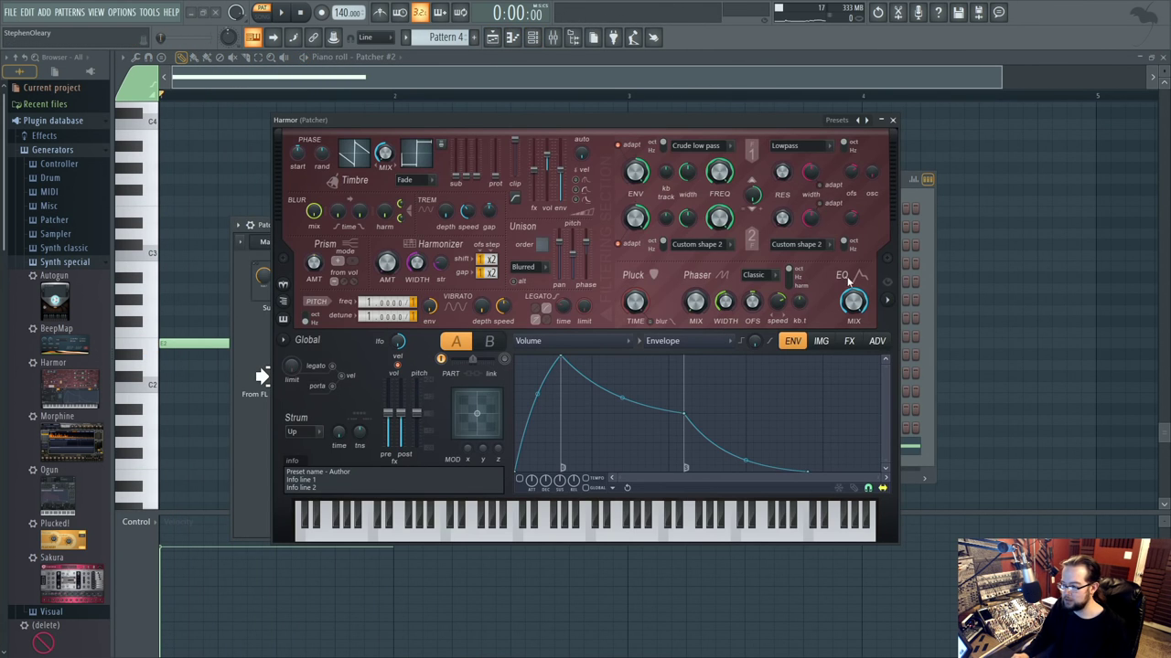
left_click(892, 301)
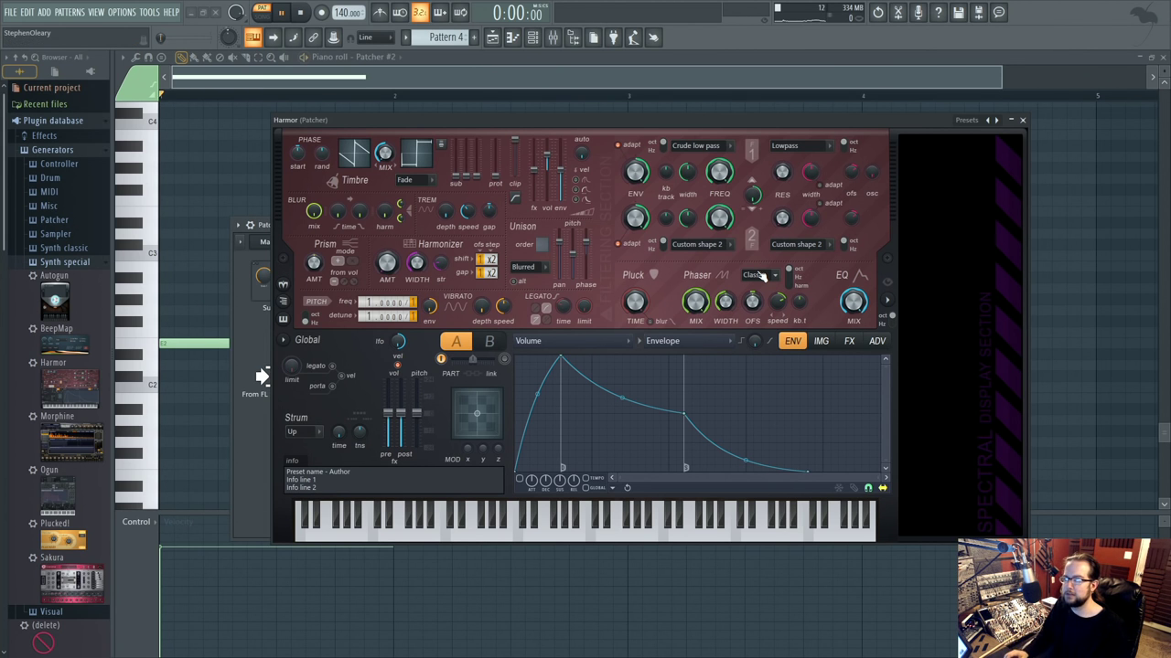
Turn up Harmor's phaser mix, adjust its width and speed during playback, and set the phaser type to Custom.
key("space")
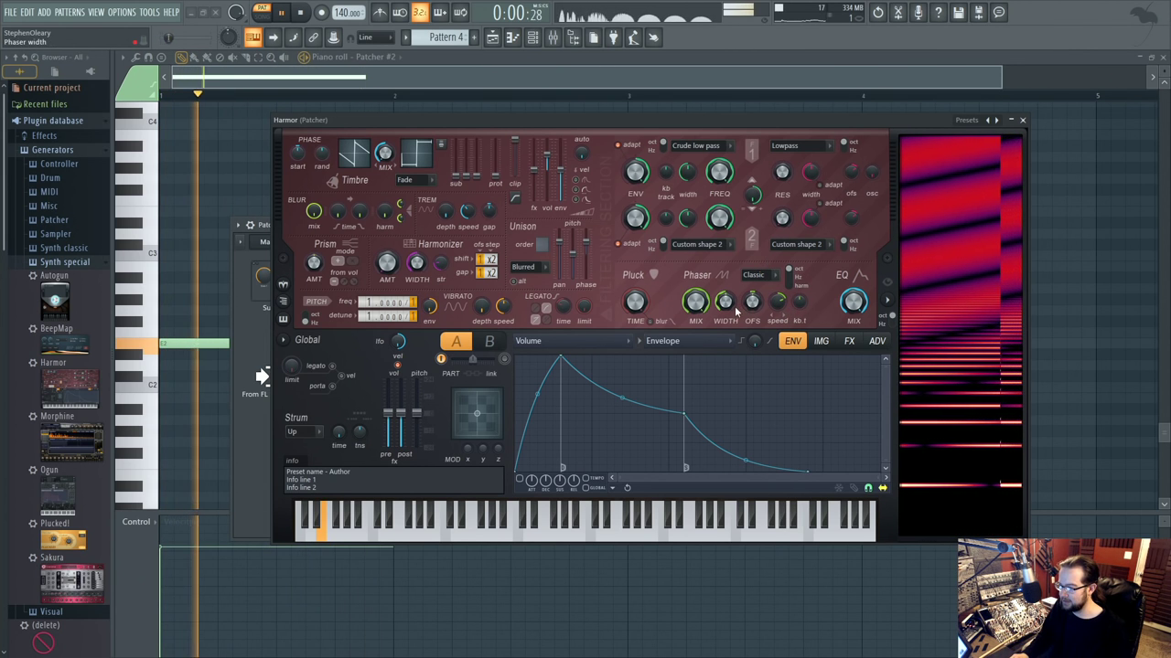
left_click_drag(728, 304, 728, 341)
mouse_move(778, 307)
left_mouse_down()
mouse_move(778, 281)
mouse_move(778, 305)
left_mouse_up()
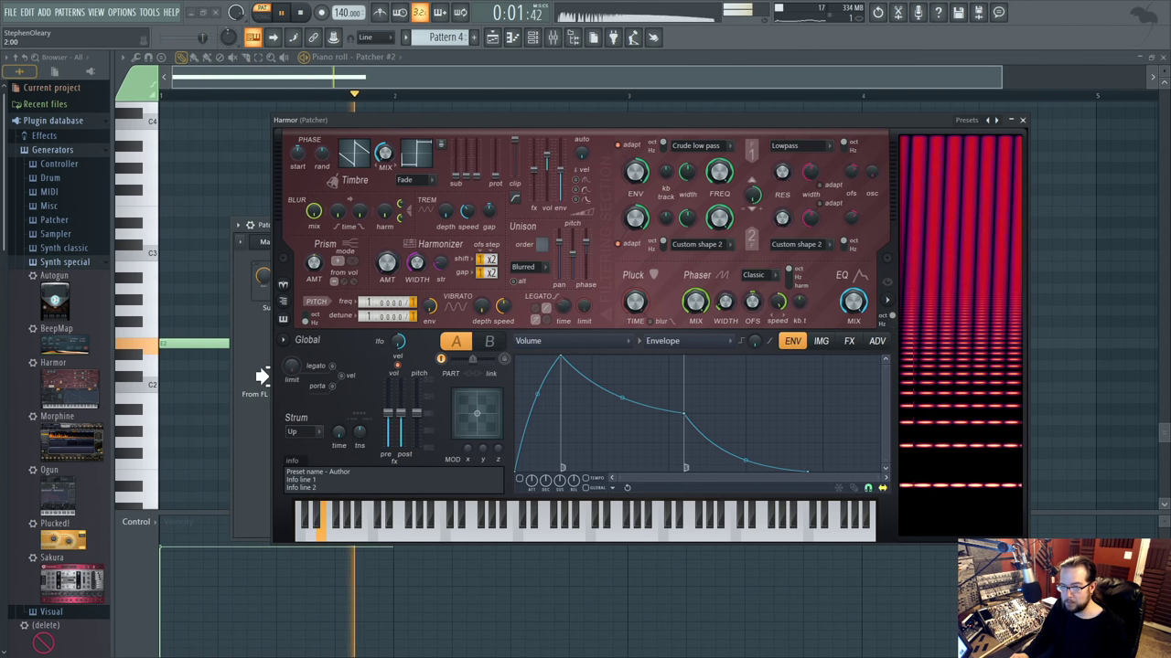
left_click(753, 275)
left_click(747, 423)
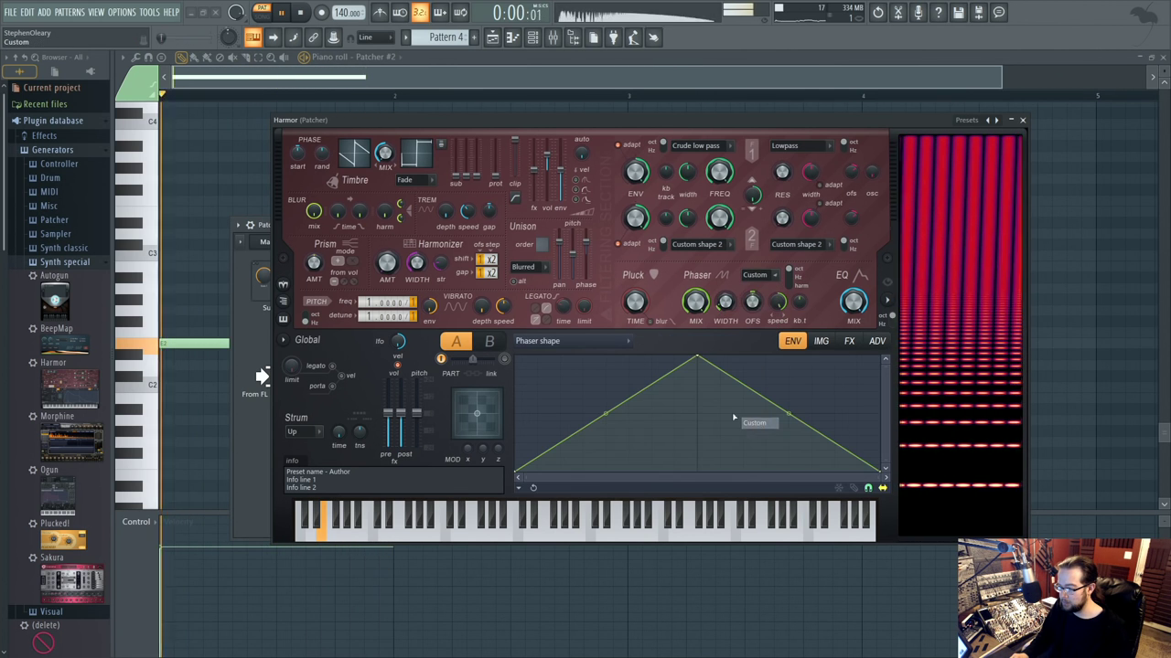
Reshape the custom phaser curve into a slow rise peaking near the end of the cycle, with the rising segment bent downward.
left_click_drag(697, 357, 880, 358)
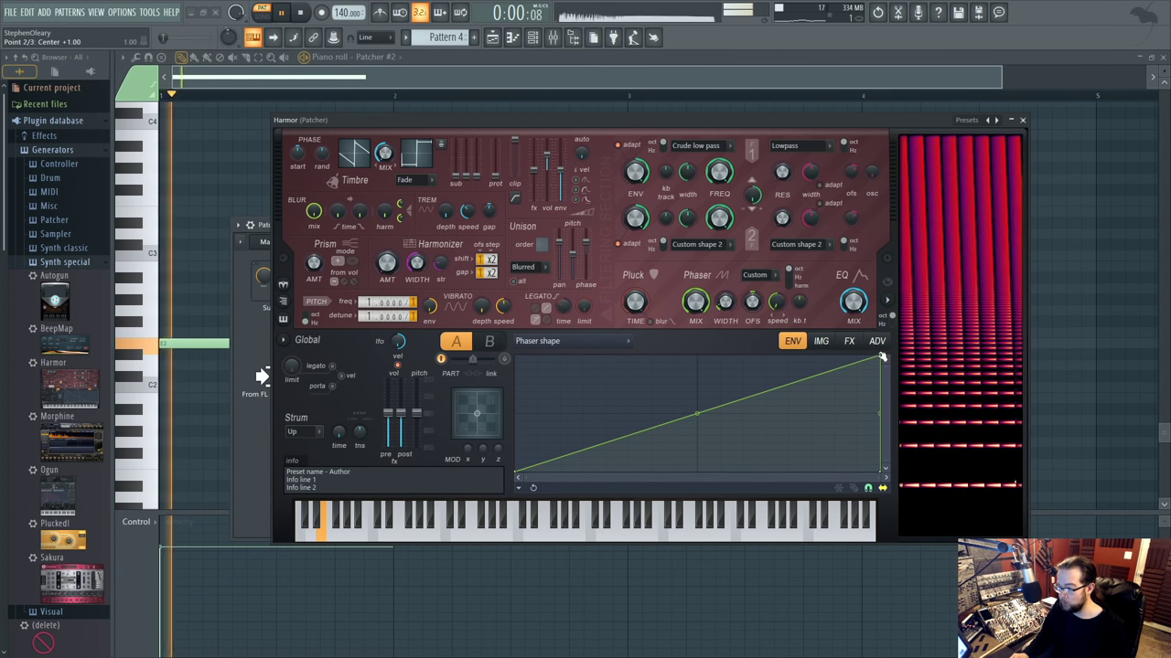
left_click_drag(881, 358, 834, 358)
mouse_move(674, 414)
left_mouse_down()
mouse_move(674, 365)
mouse_move(674, 430)
left_mouse_up()
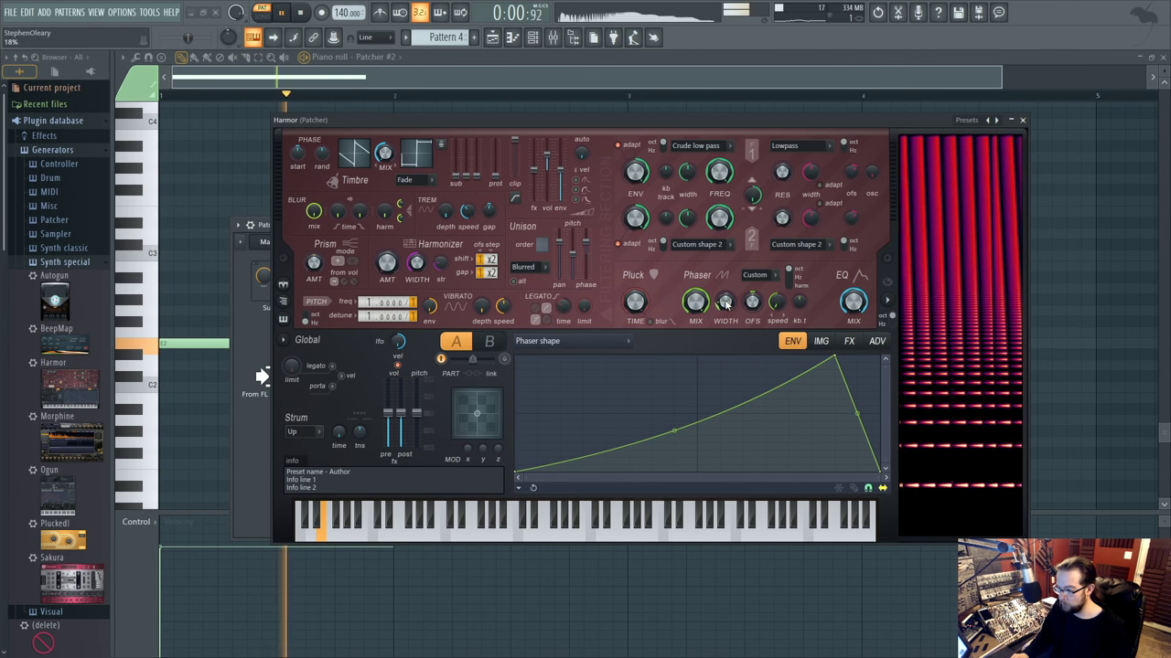
Set the unison order to 2 and adjust its pitch and phase, switching the phaser scale to harm and tweaking its width.
scroll(726, 305, "up", 7)
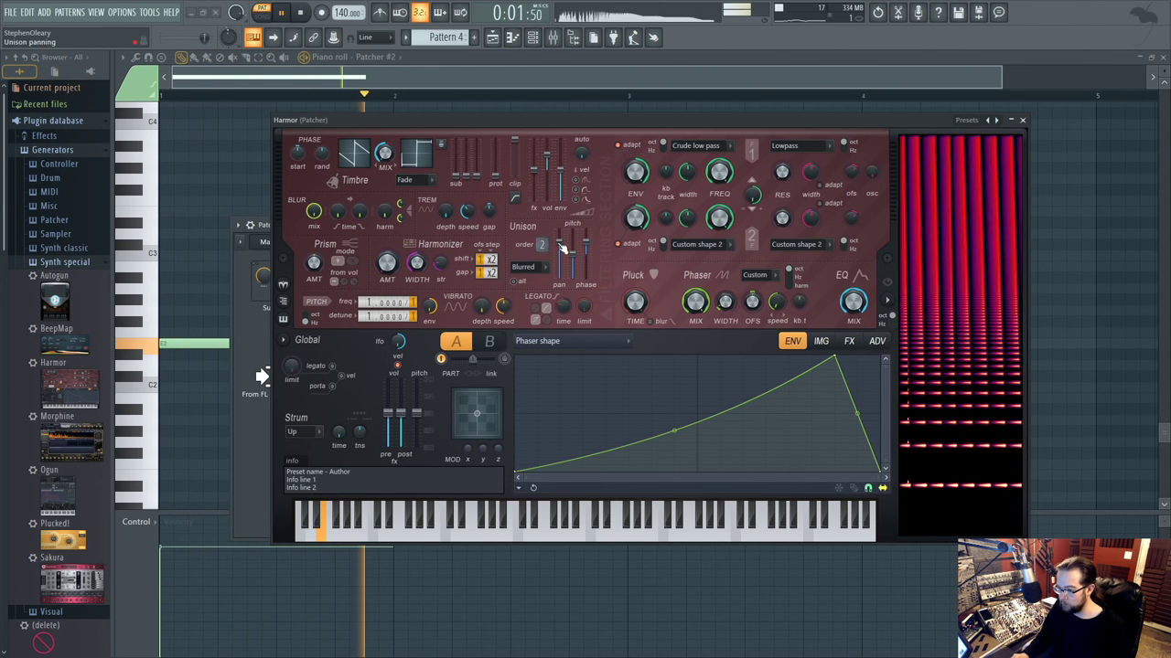
left_click(796, 286)
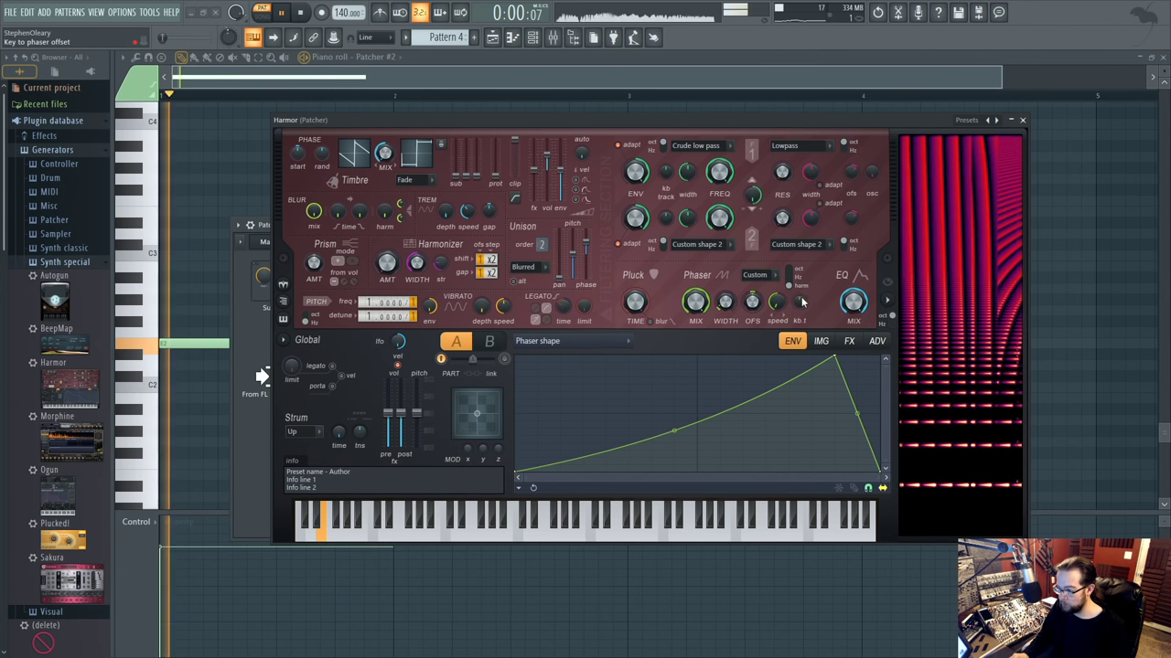
left_click_drag(727, 308, 727, 310)
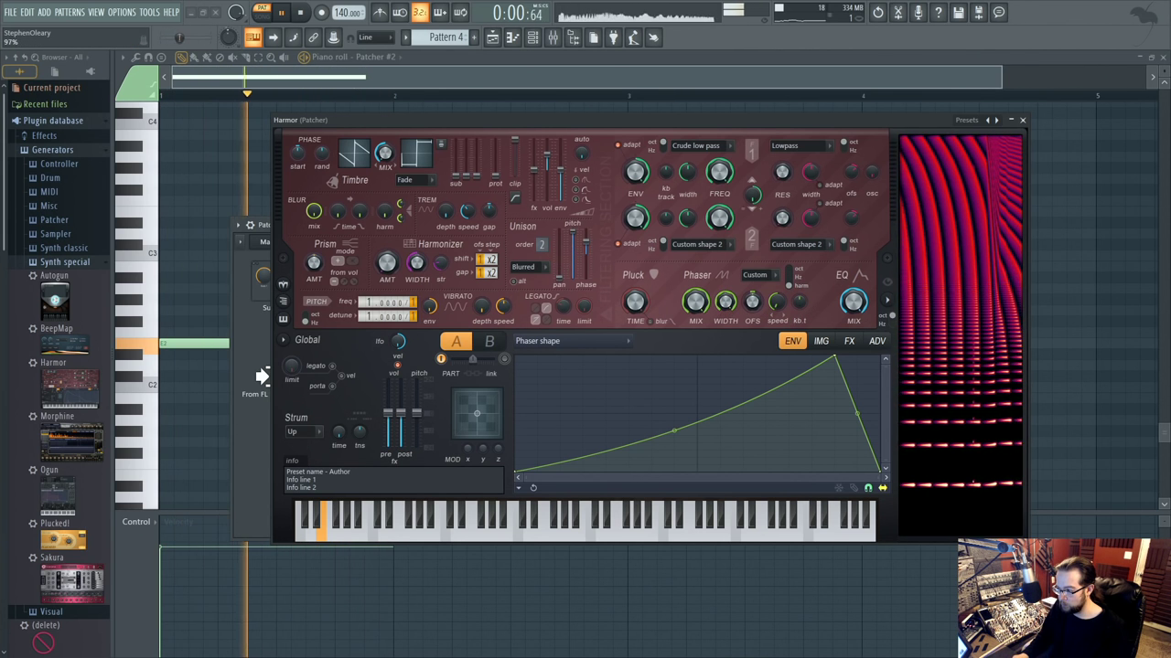
left_click_drag(578, 280, 578, 240)
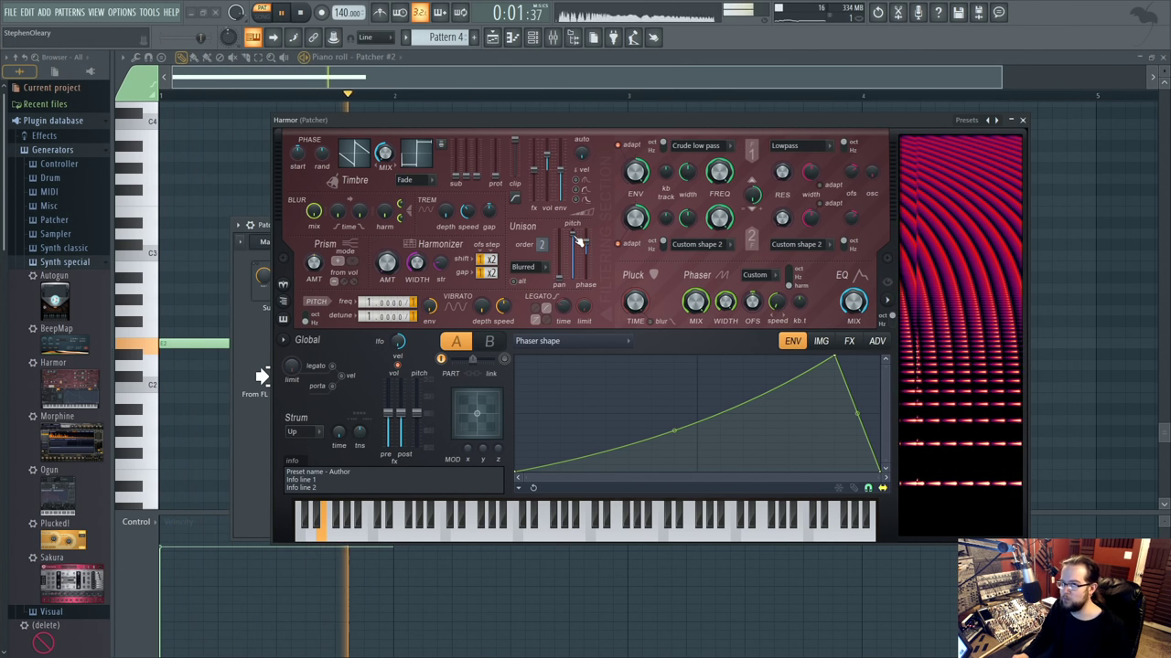
left_click_drag(587, 245, 587, 247)
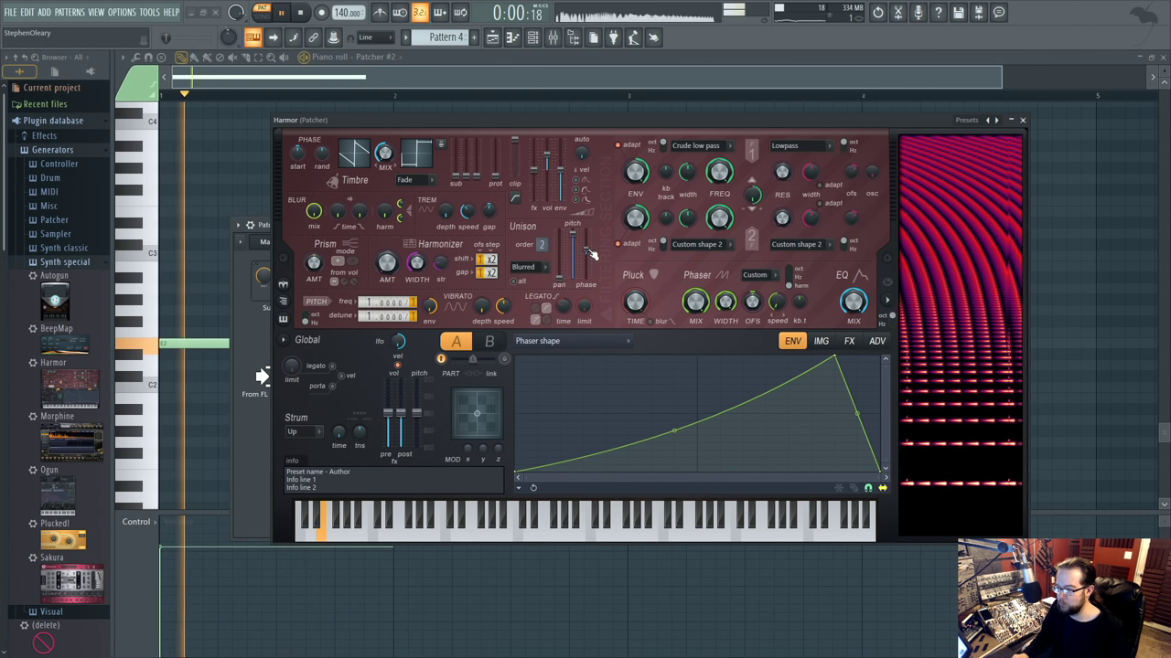
Bring up the Harmonic unison pitch curve and add points forming a low bump just left of its middle.
left_click(562, 341)
left_click(770, 348)
right_click(637, 413)
right_click(663, 400)
right_click(705, 414)
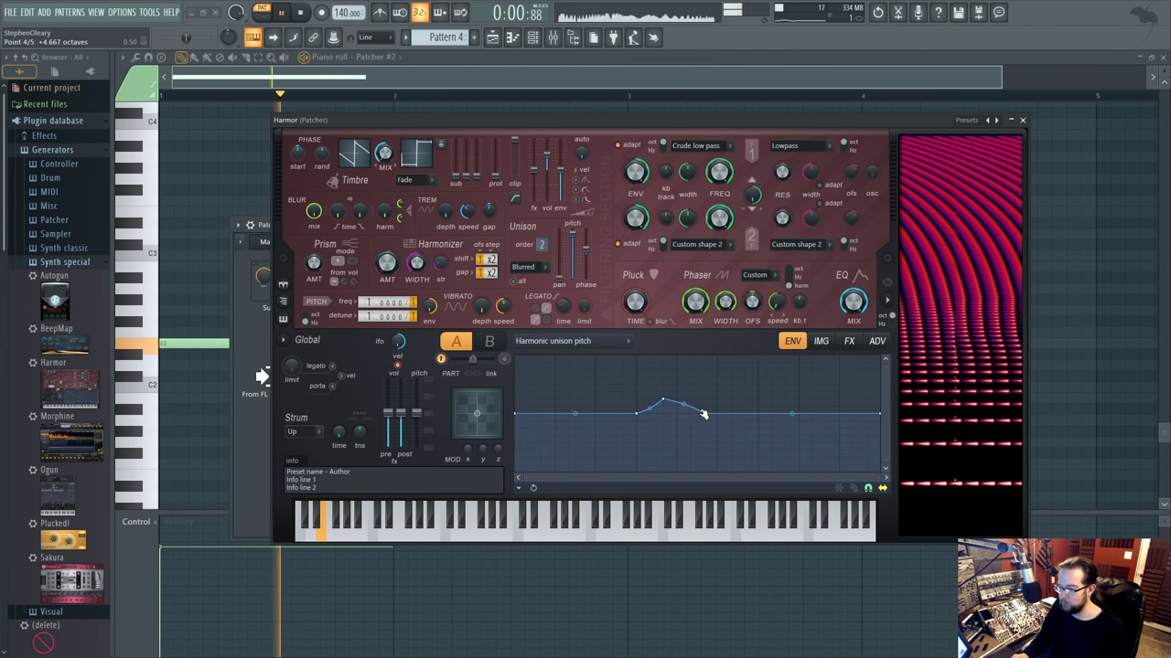
mouse_move(665, 403)
left_mouse_down()
mouse_move(658, 438)
mouse_move(665, 408)
left_mouse_up()
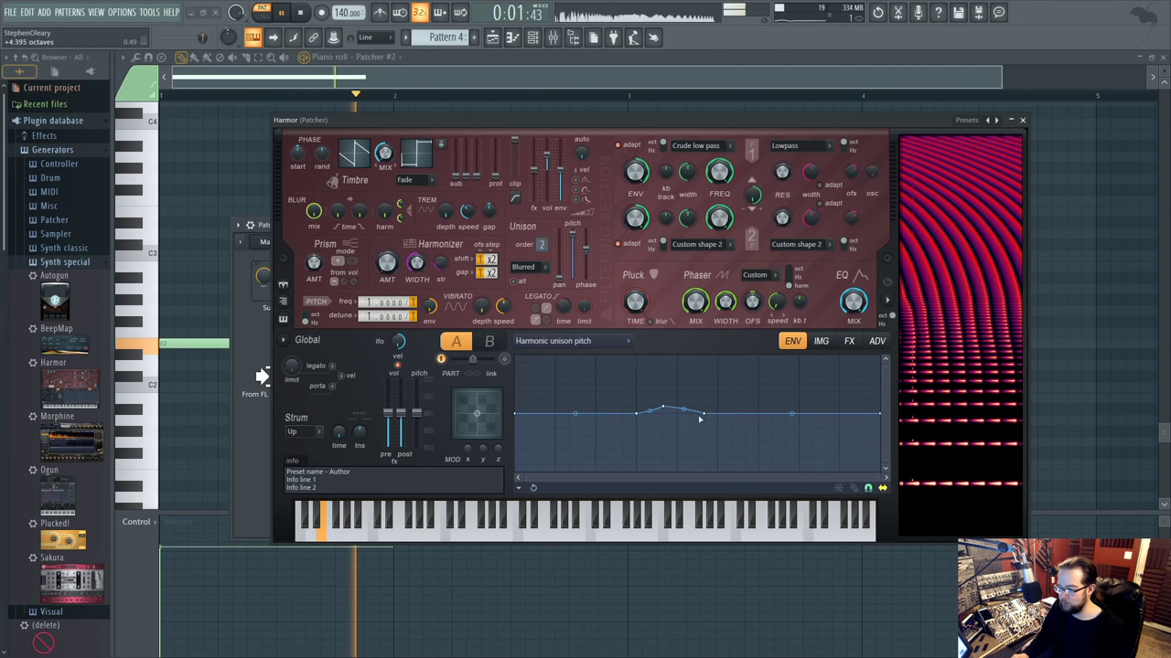
Add more points along the harmonic unison pitch curve, shaping two small bumps and keeping the upper harmonics on the centre line.
right_click(757, 416)
right_click(747, 421)
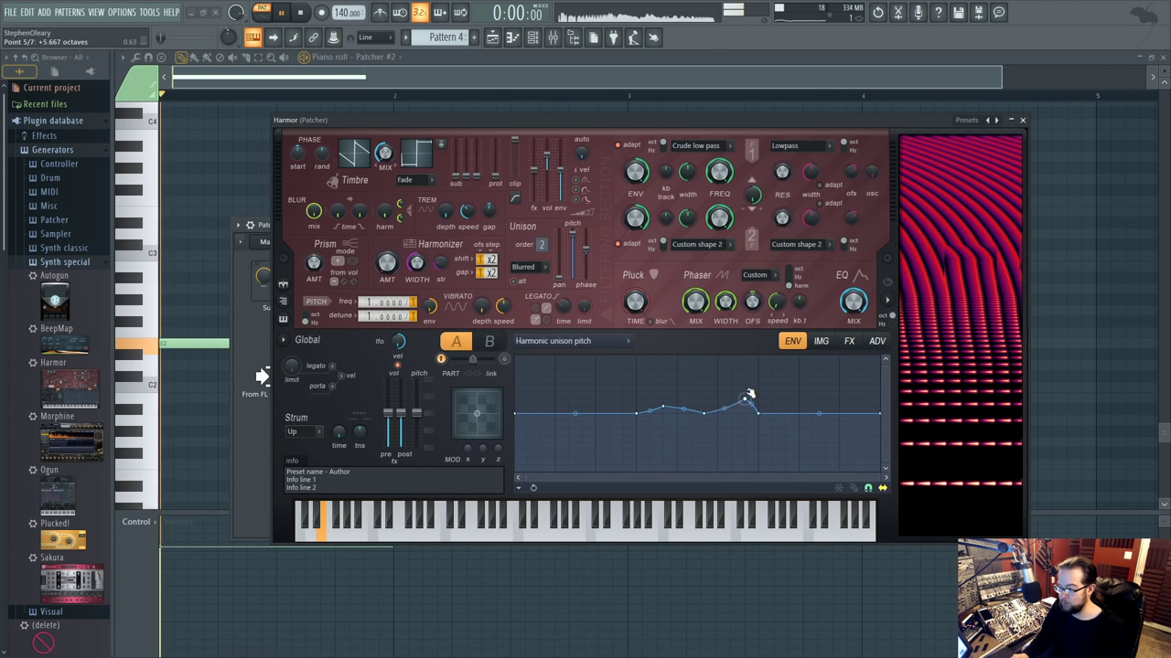
mouse_move(748, 397)
left_mouse_down()
mouse_move(745, 436)
mouse_move(734, 439)
mouse_move(750, 474)
mouse_move(744, 379)
mouse_move(750, 412)
left_mouse_up()
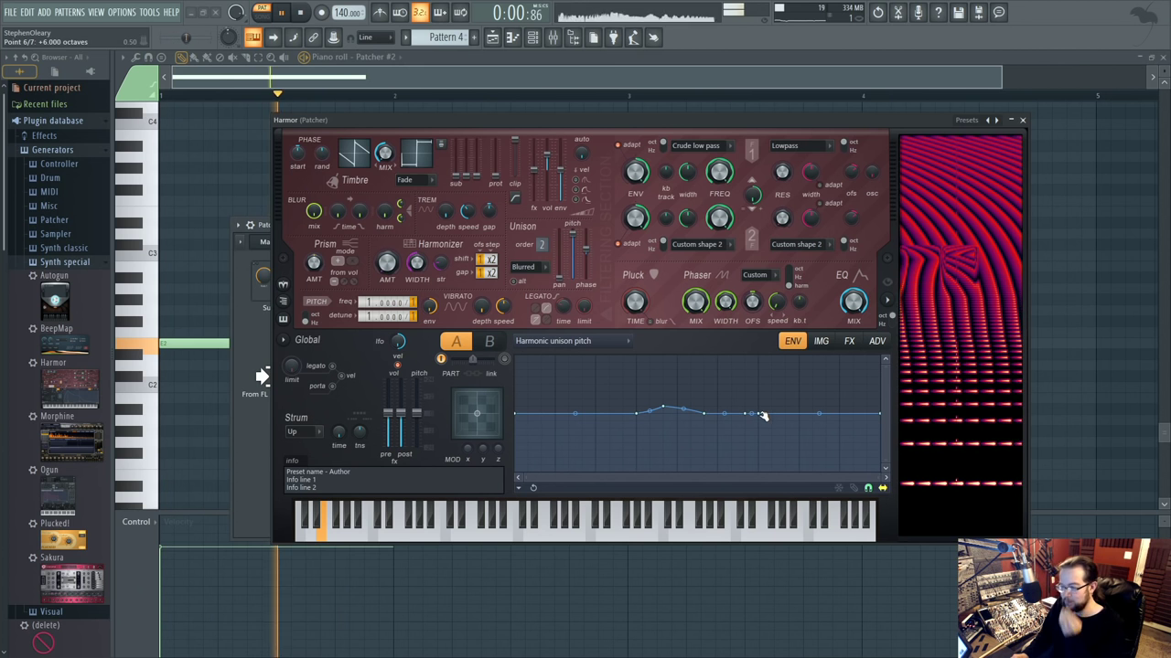
mouse_move(574, 414)
left_mouse_down()
mouse_move(587, 375)
mouse_move(590, 439)
mouse_move(654, 437)
mouse_move(630, 436)
mouse_move(625, 391)
mouse_move(590, 423)
left_mouse_up()
right_click(584, 422)
mouse_move(798, 414)
left_mouse_down()
mouse_move(798, 435)
mouse_move(801, 406)
mouse_move(800, 421)
mouse_move(812, 414)
mouse_move(801, 413)
left_mouse_up()
right_click(827, 414)
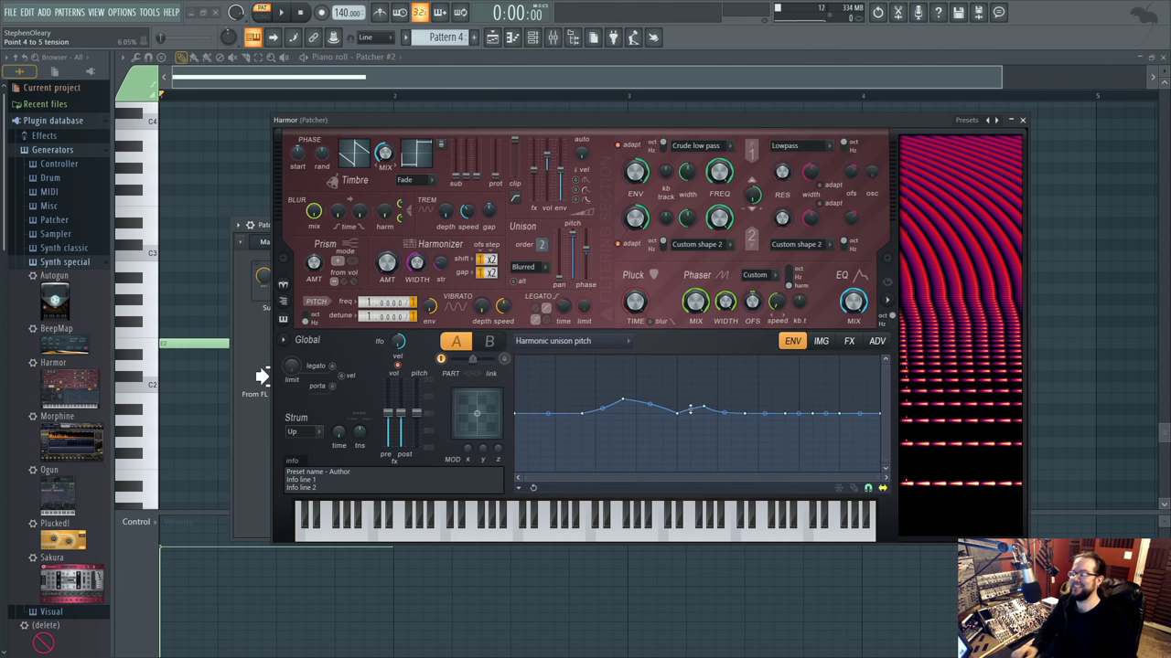
Give Filter 1 frequency a falling envelope during playback, with the loop starting at its first point and ending at its second.
key("space")
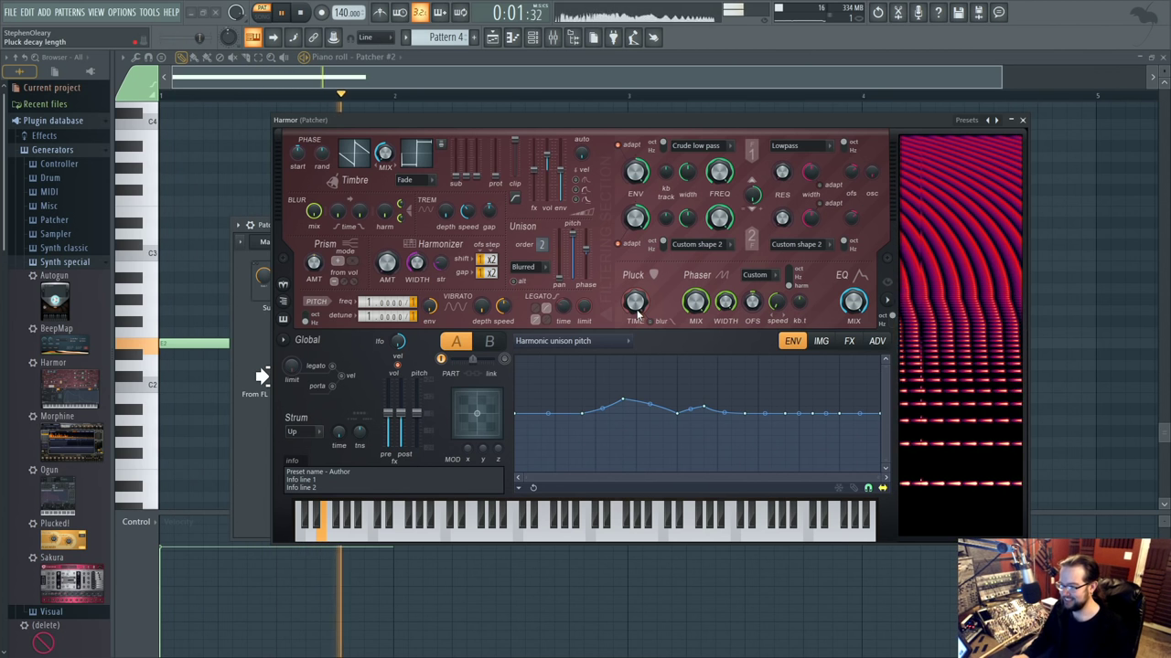
right_click(720, 174)
left_click(759, 220)
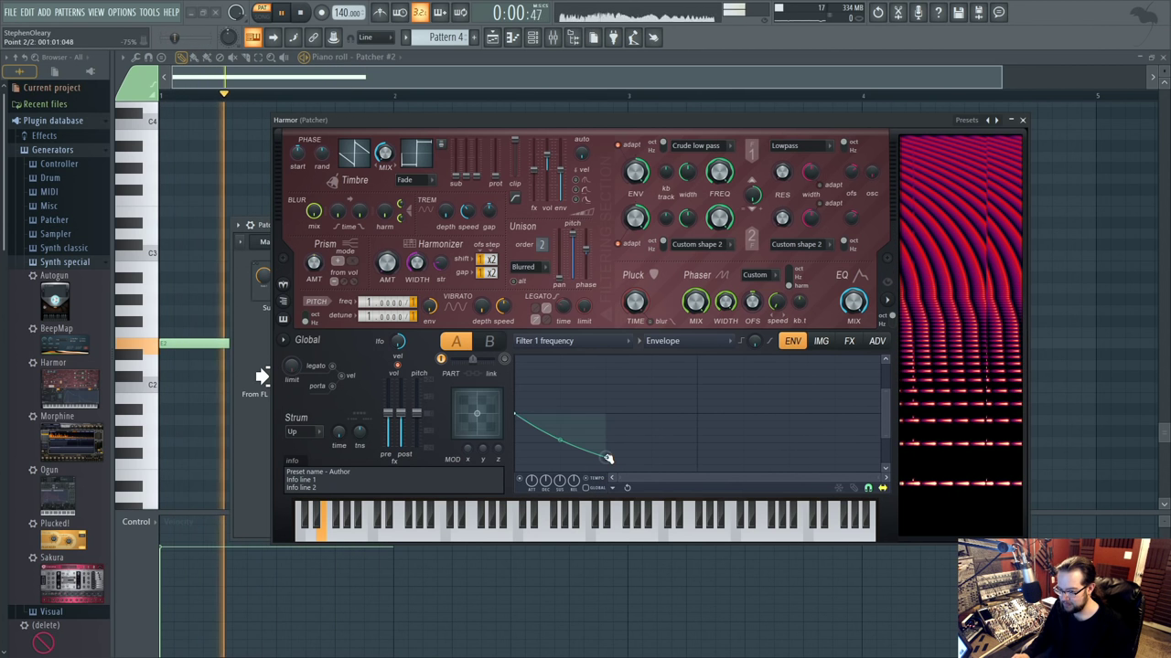
left_click(605, 457)
right_click(605, 458)
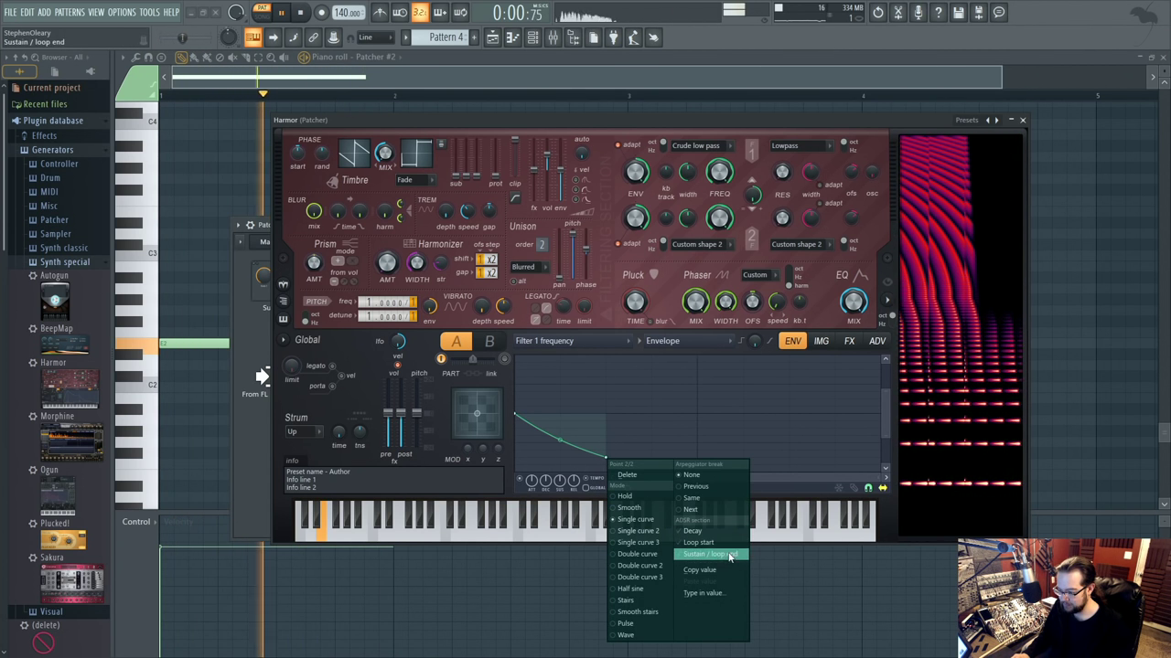
left_click(727, 555)
right_click(514, 414)
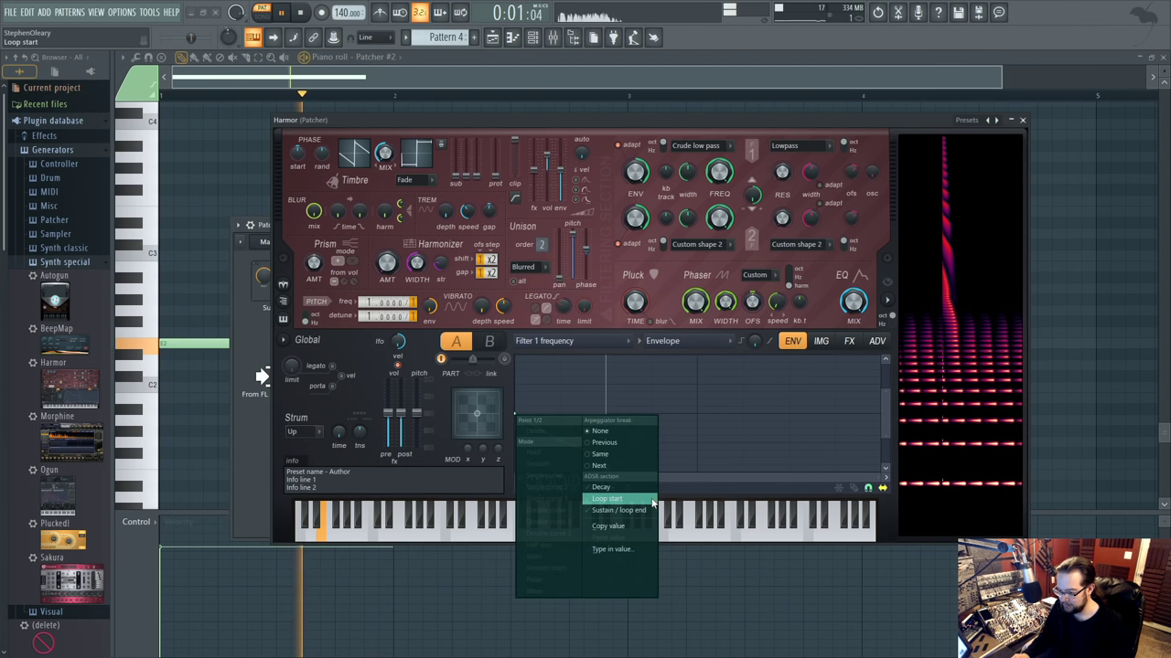
left_click(631, 500)
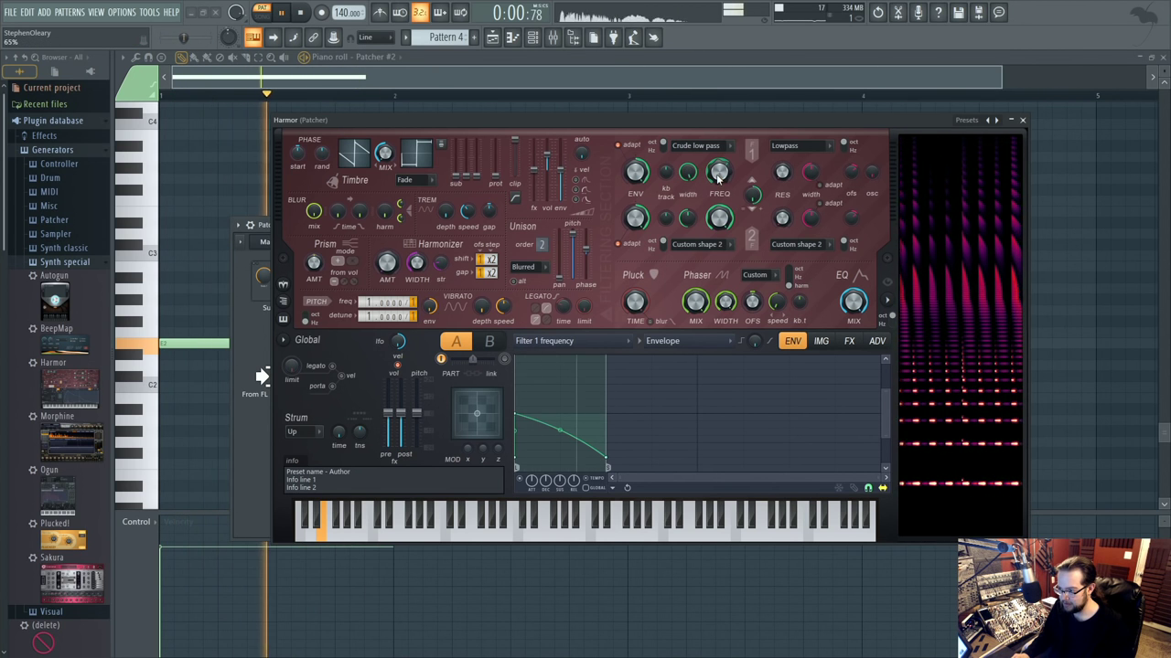
Adjust the filter 1 width, unison phase and phaser offset during playback, and try different main pitch settings.
left_click_drag(694, 179, 694, 194)
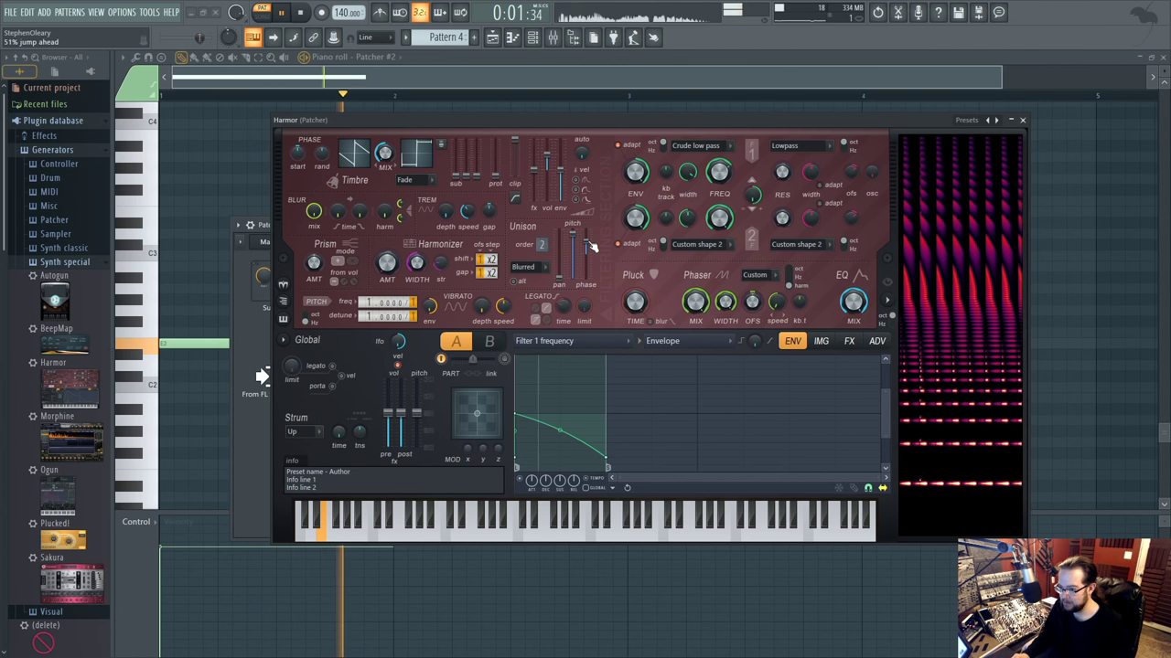
left_click_drag(587, 242, 587, 257)
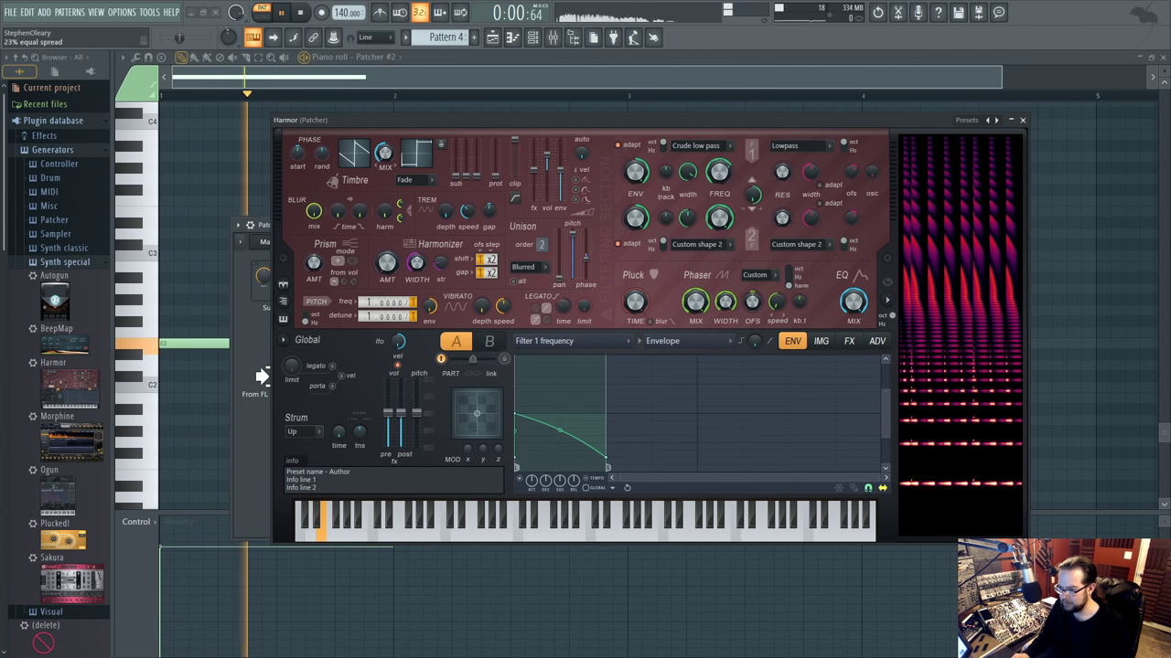
left_click_drag(754, 294, 752, 308)
left_click_drag(229, 38, 229, 23)
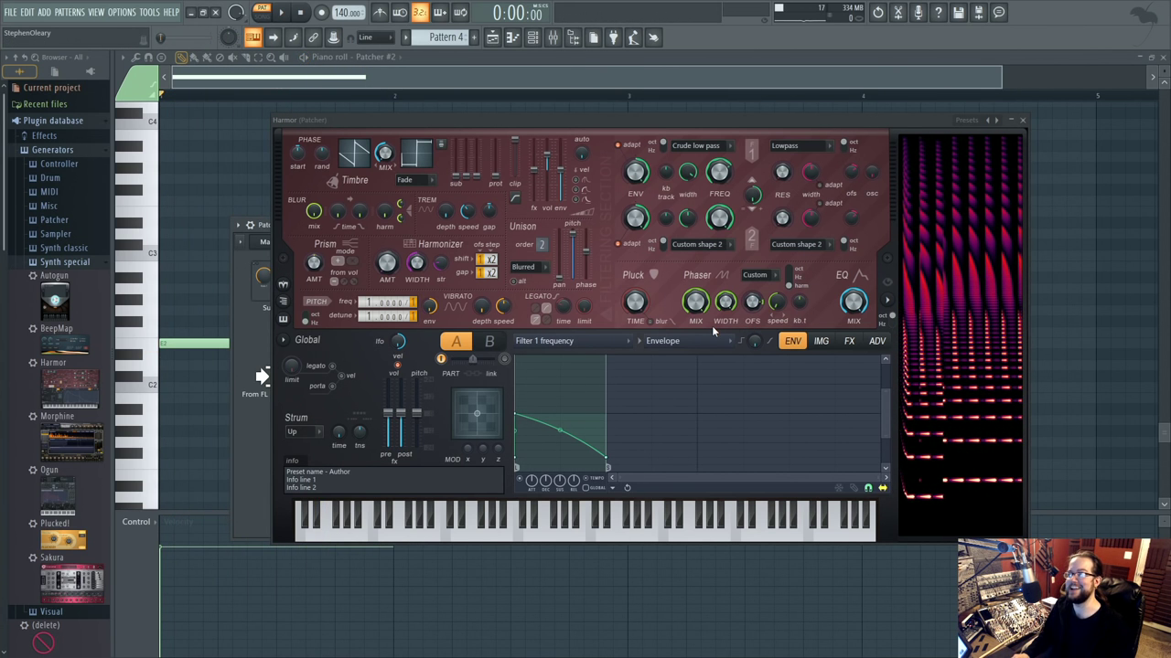
Replay the pattern and sweep the timbre mix to hear its effect.
key("space")
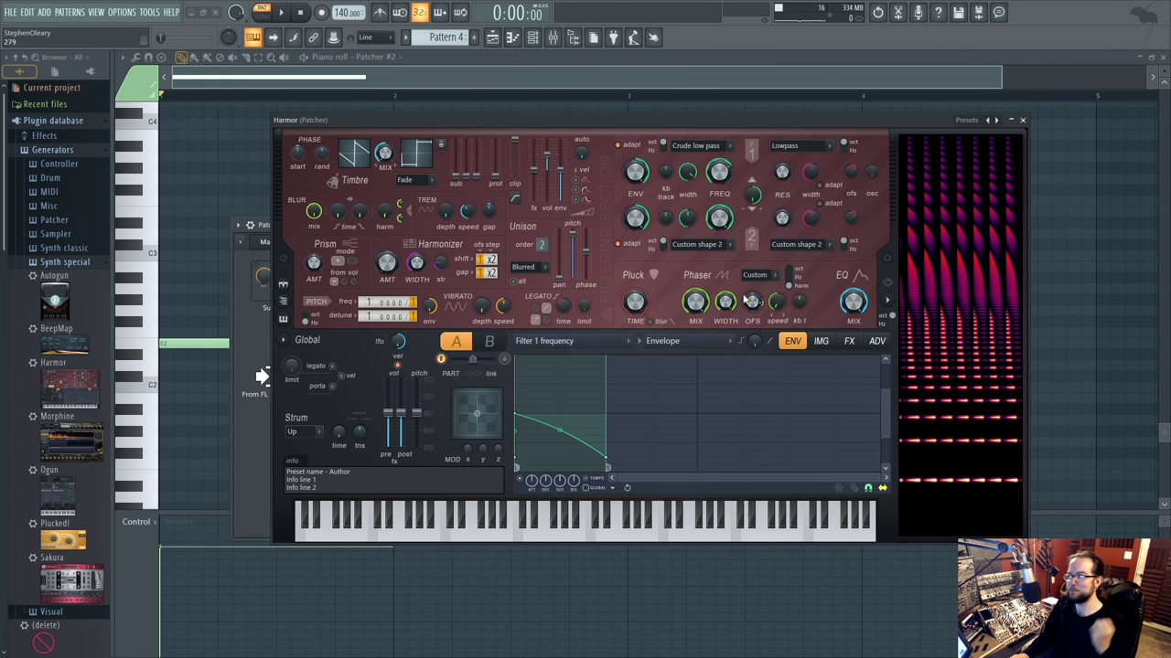
key("space")
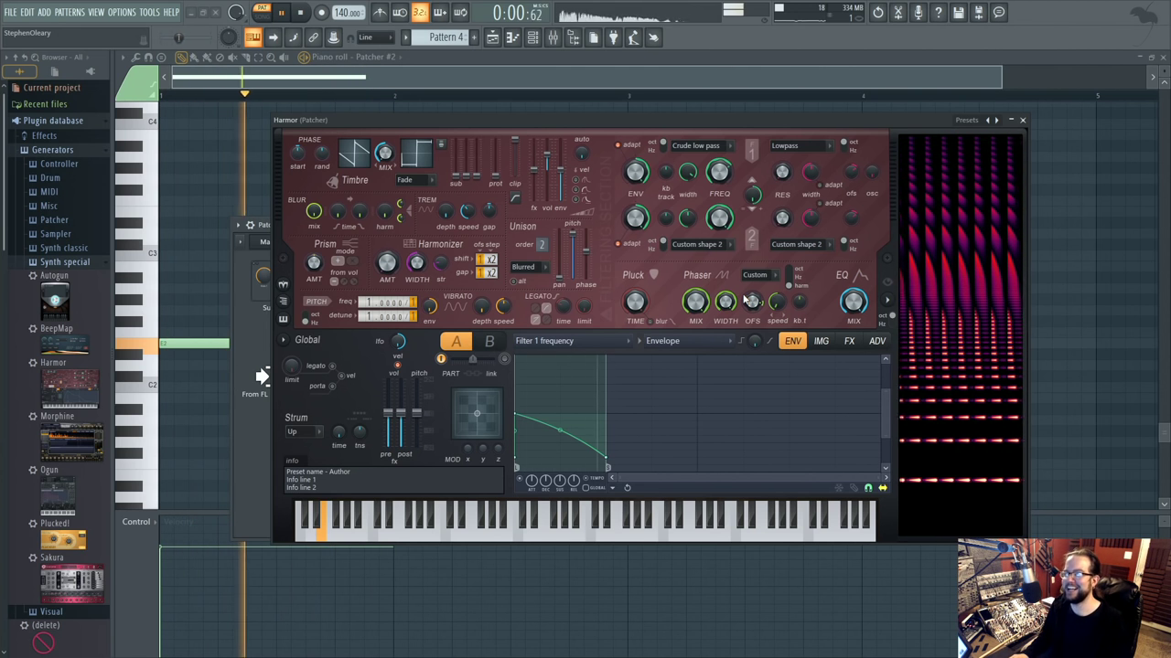
left_click_drag(385, 153, 385, 128)
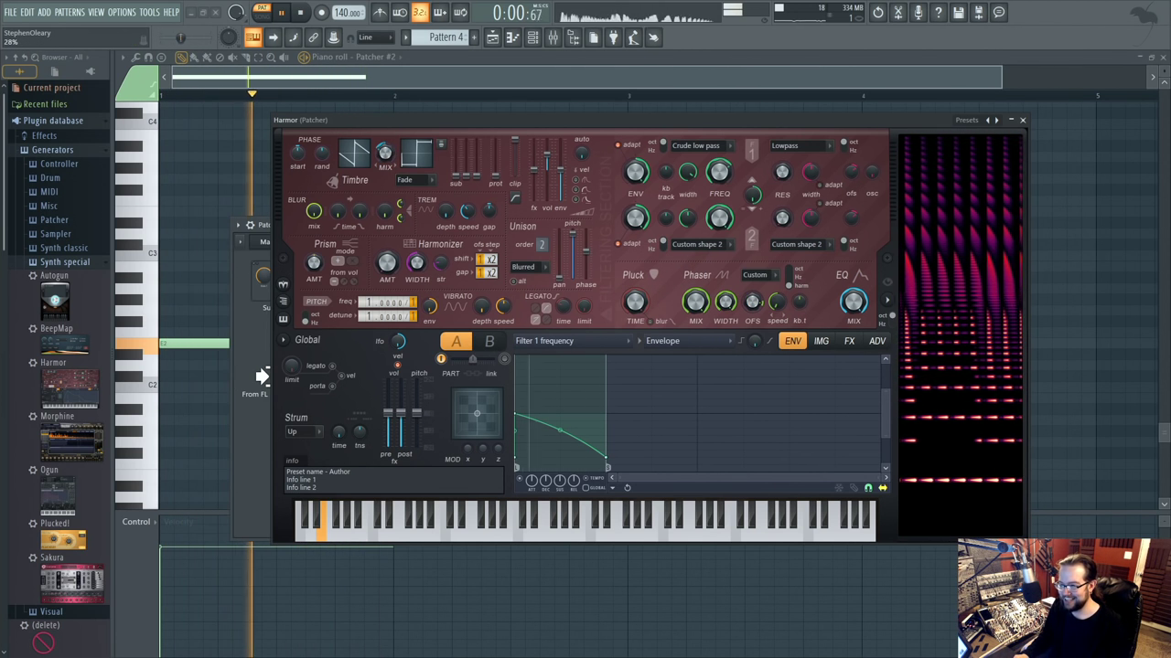
key("space")
Copy the looping Filter 1 frequency envelope and paste it into the Timbre 1 & 2 mix envelope.
right_click(385, 154)
left_click(412, 186)
left_click(678, 342)
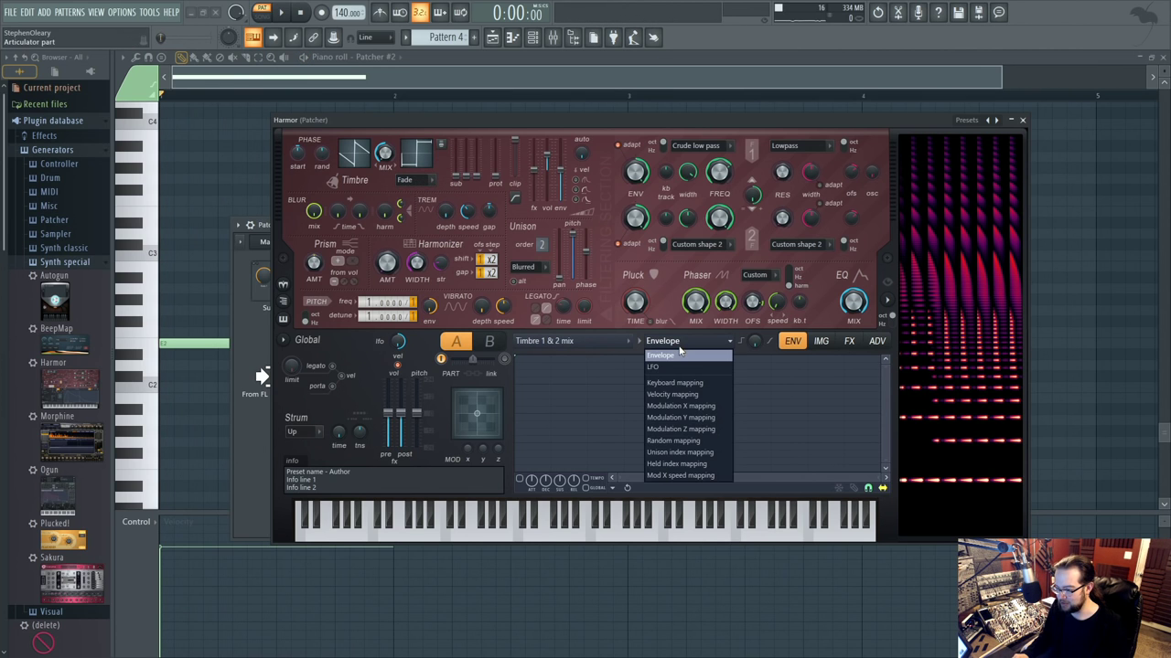
left_click(679, 353)
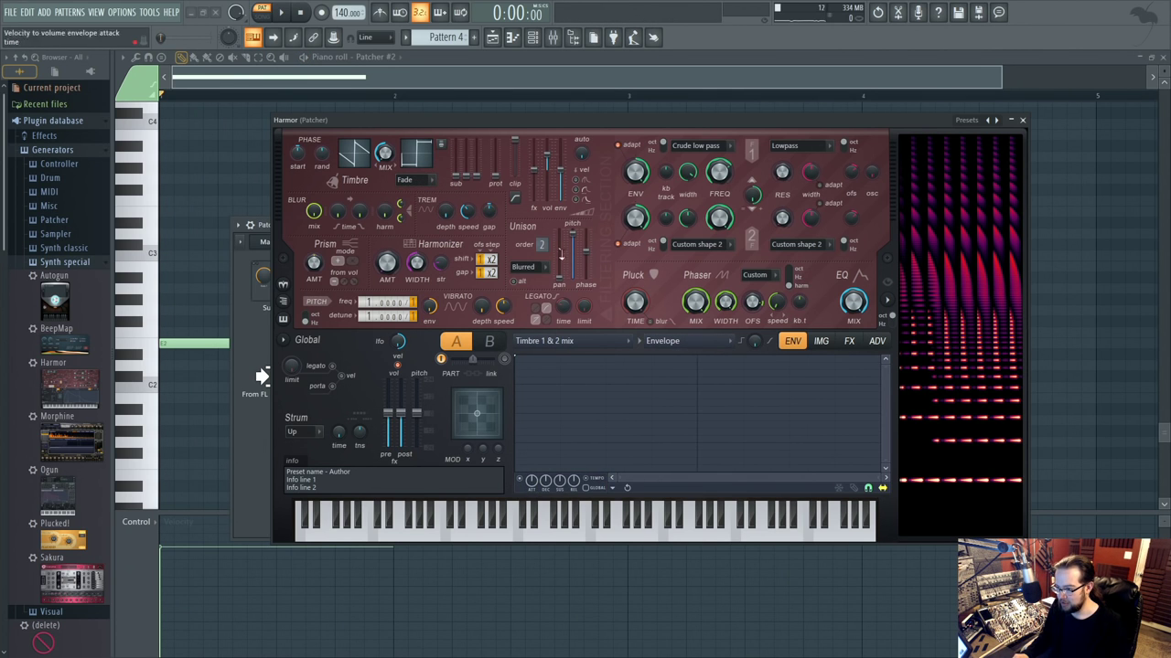
right_click(719, 172)
left_click(746, 204)
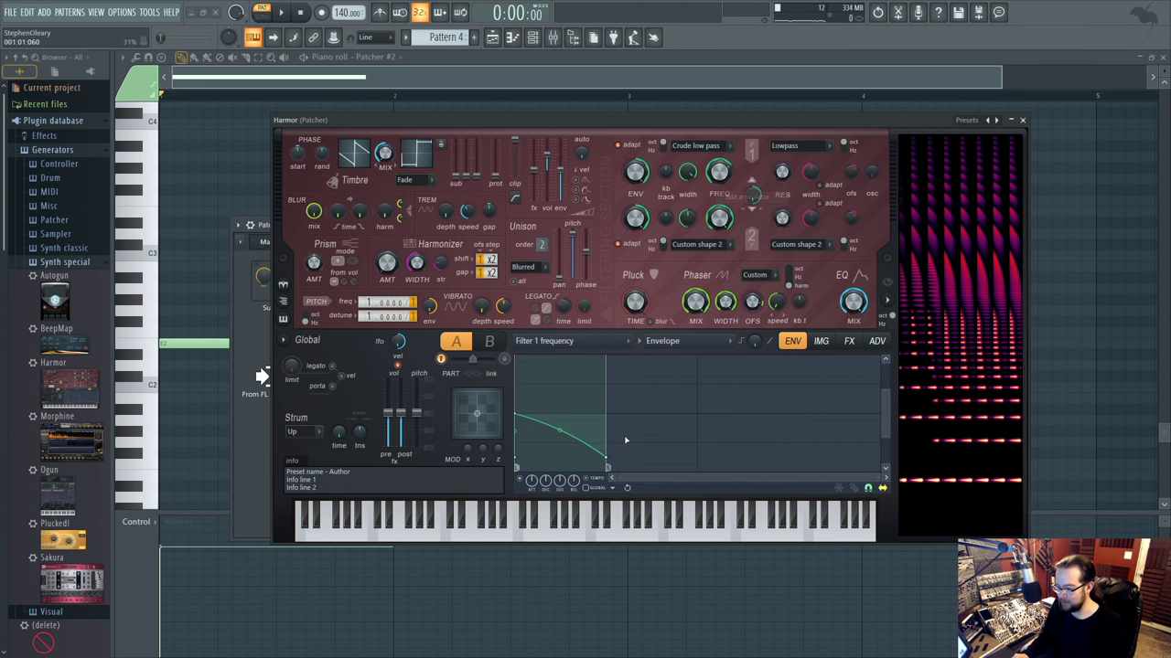
left_click(613, 489)
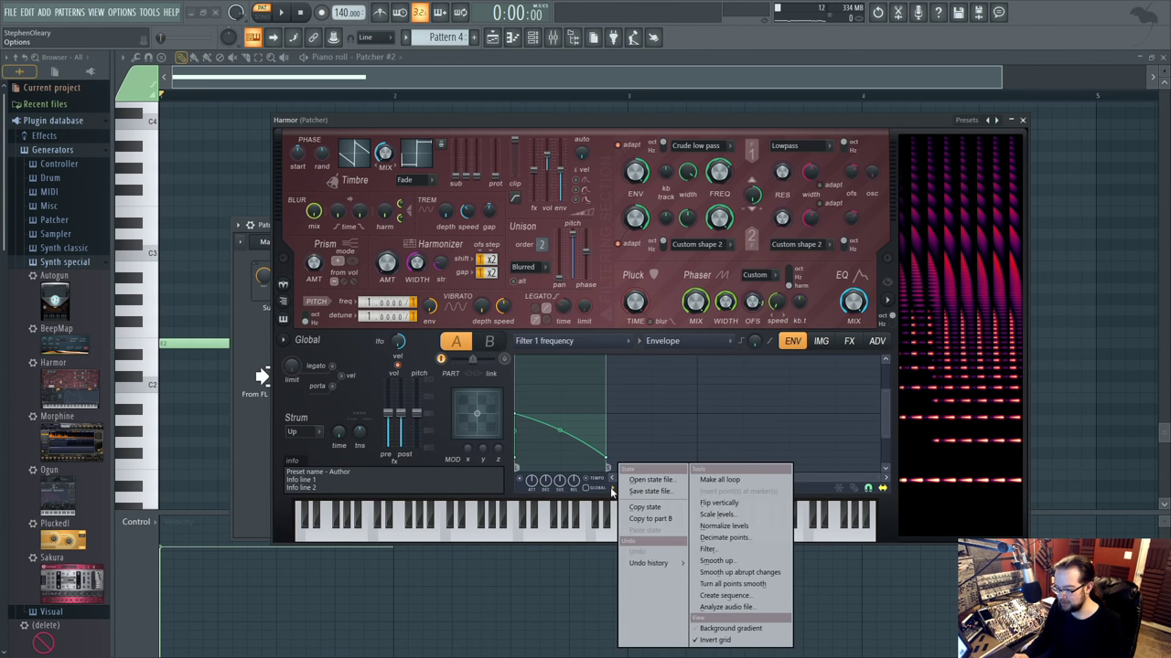
left_click(653, 506)
right_click(383, 152)
left_click(410, 185)
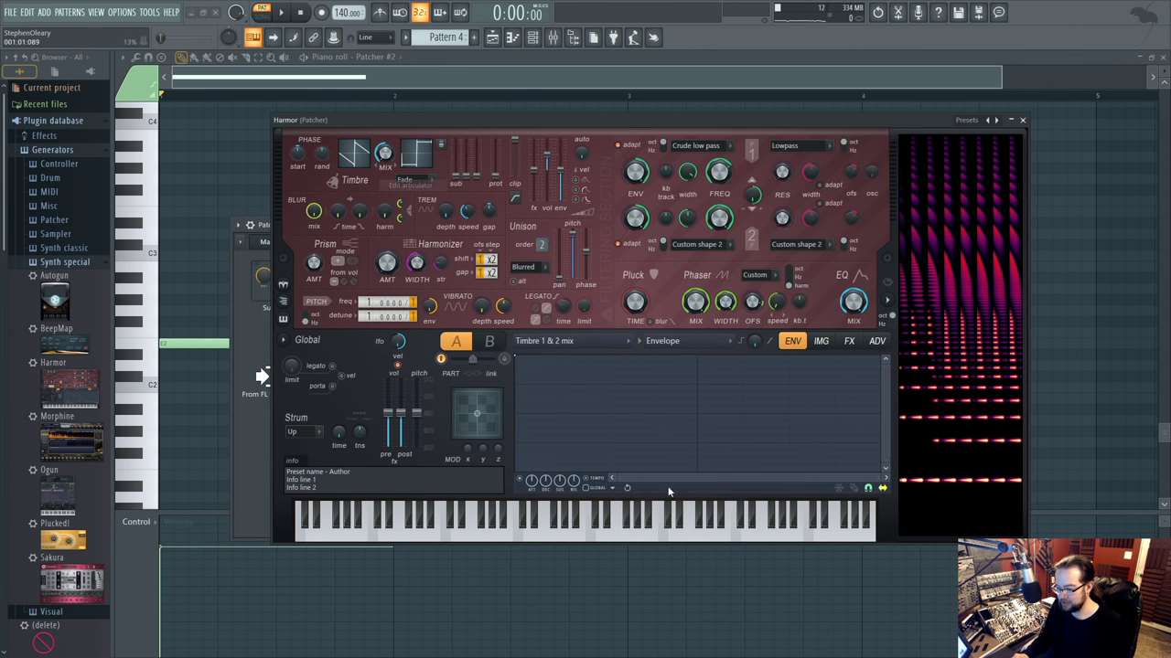
left_click(622, 491)
left_click(675, 545)
Reshape the timbre mix envelope during playback into a curve rising from the minimum to 100%, steep at first and flattening out.
key("space")
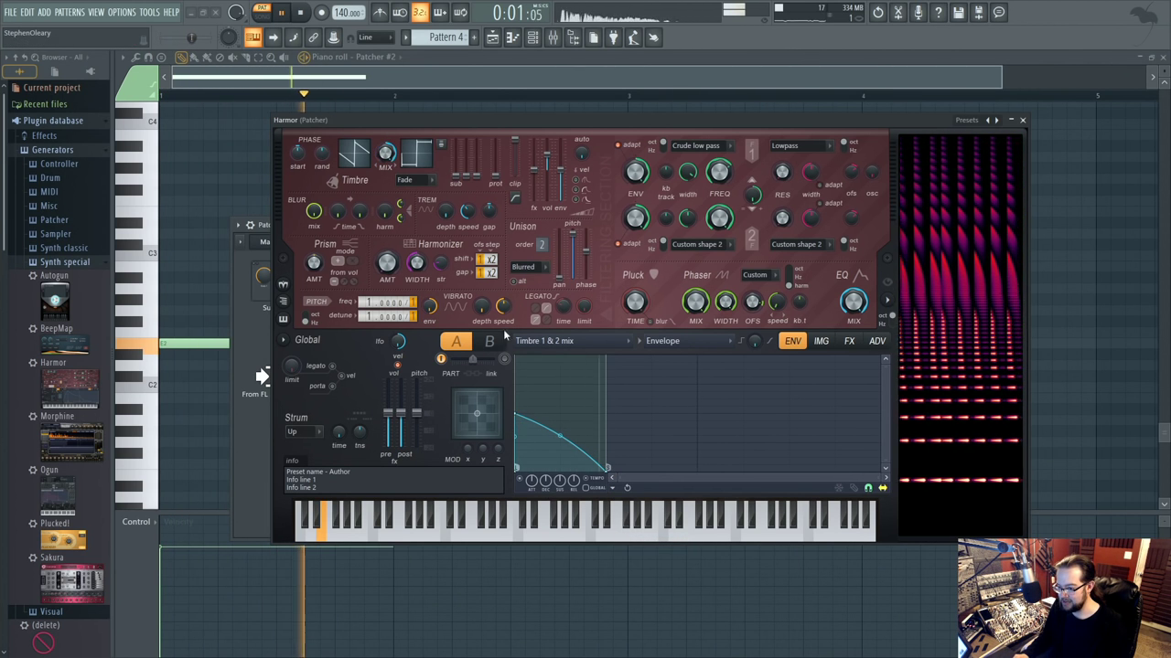
left_click_drag(519, 415, 514, 356)
left_click_drag(560, 402, 525, 474)
left_click_drag(607, 467, 606, 356)
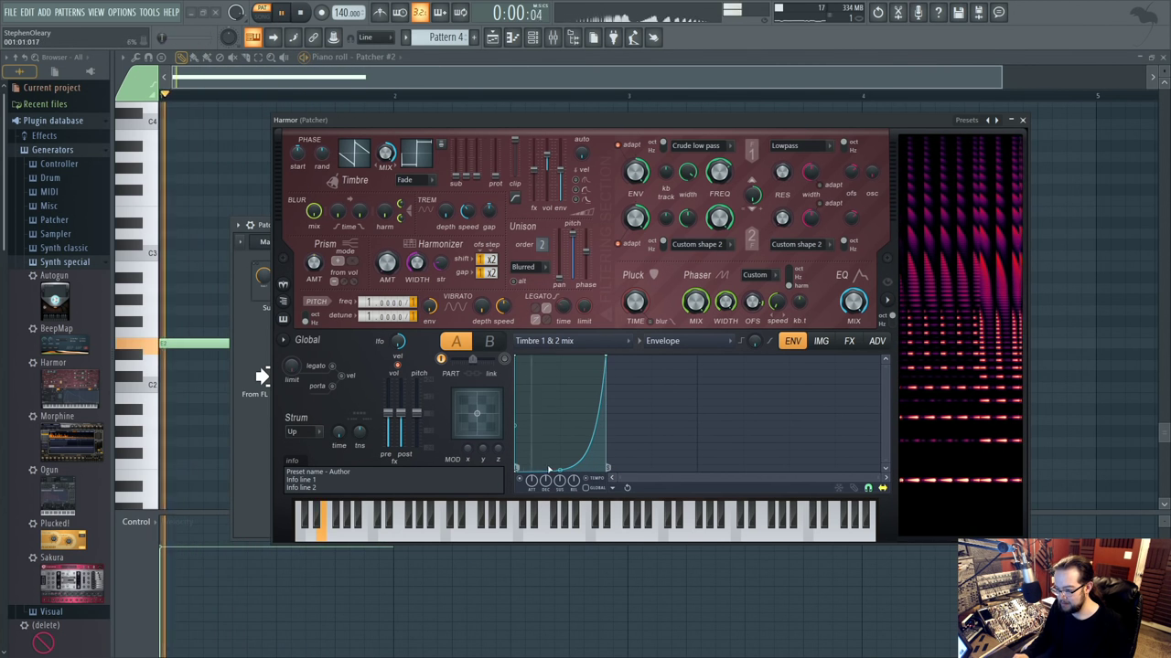
left_click_drag(560, 456, 560, 375)
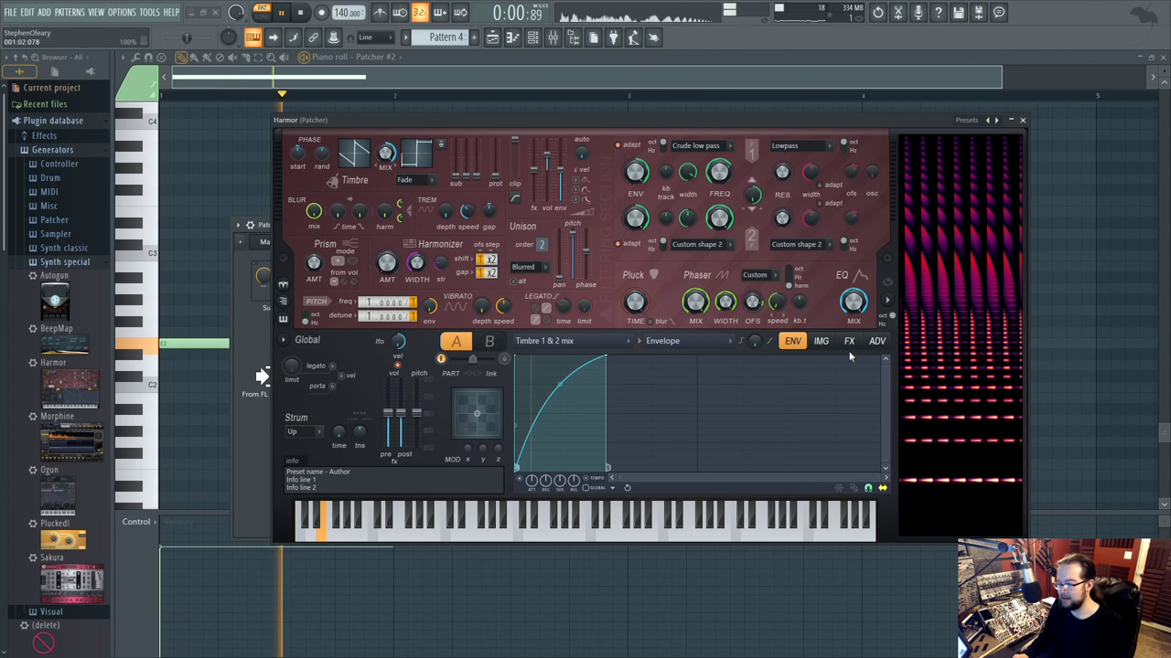
Turn off smooth mod in Harmor's advanced settings and replay the pattern.
left_click(878, 340)
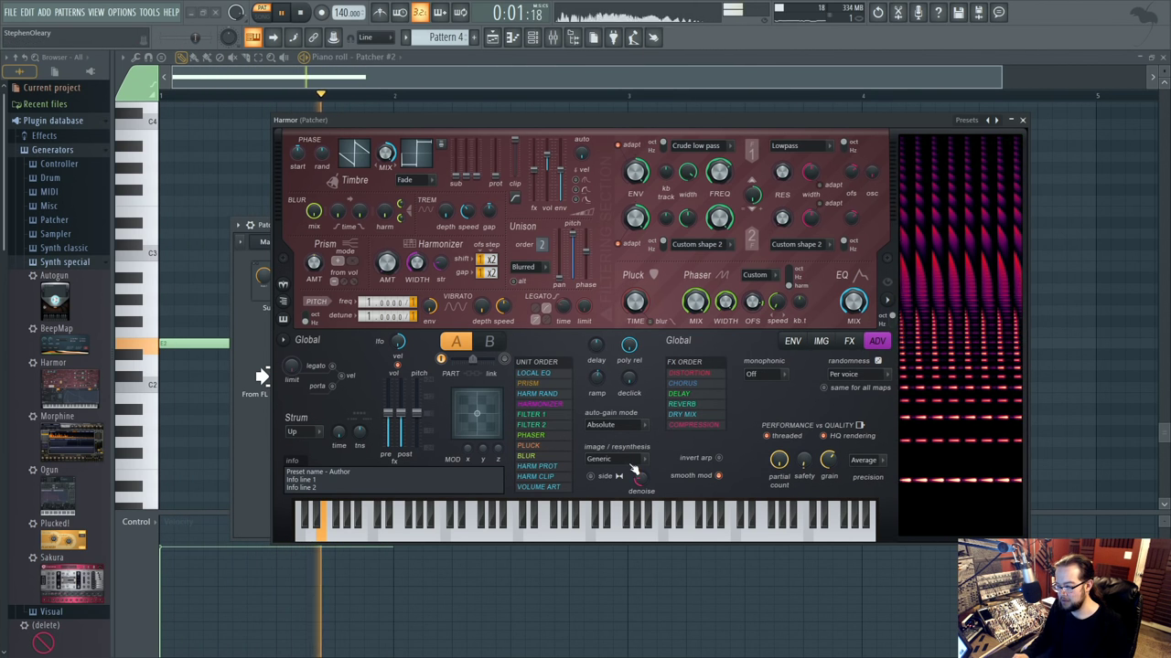
left_click(718, 476)
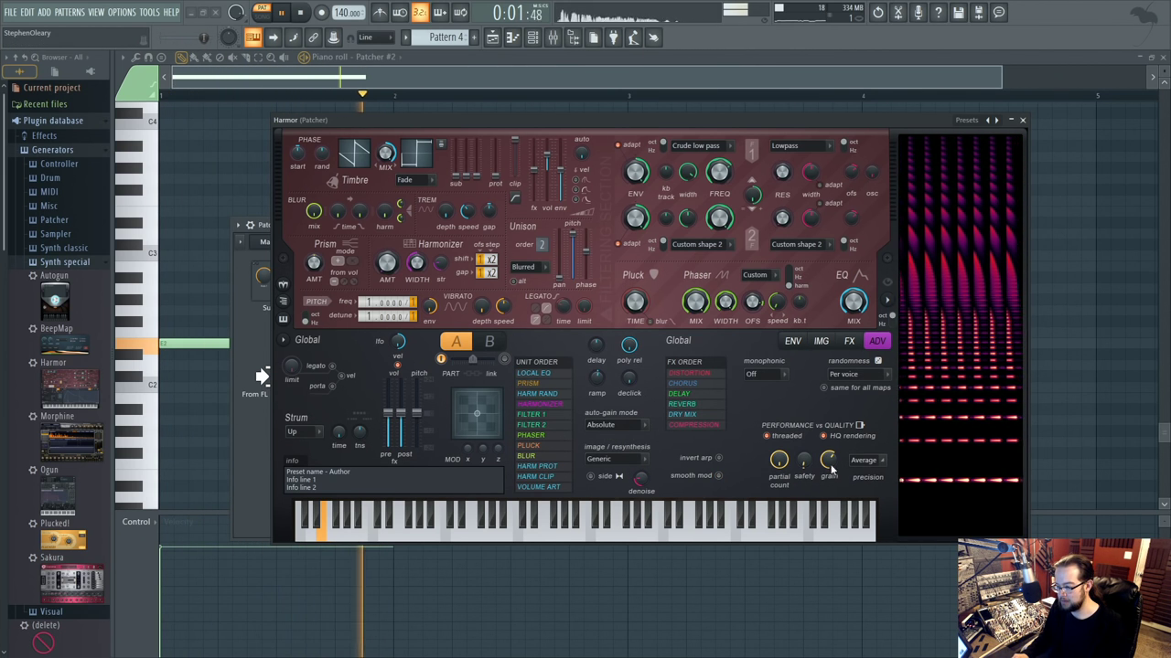
key("space")
key("space")
Return to the timbre mix envelope view and raise Harmor's pitch frequency multiplier to 2.
left_click(792, 340)
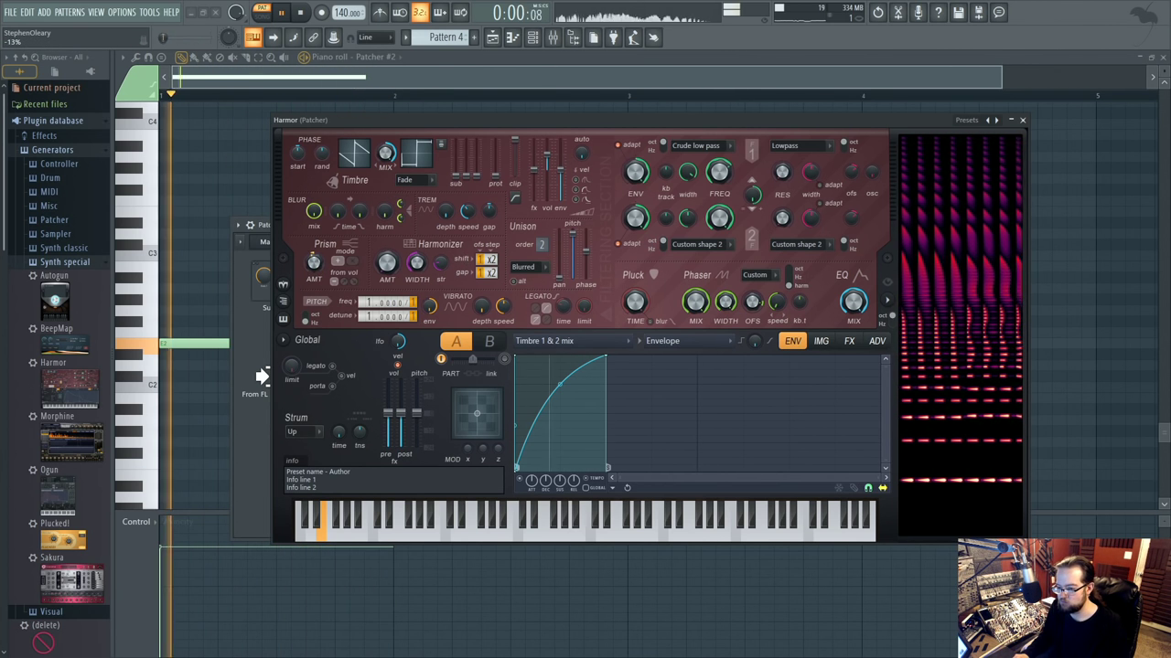
scroll(364, 302, "up", 1)
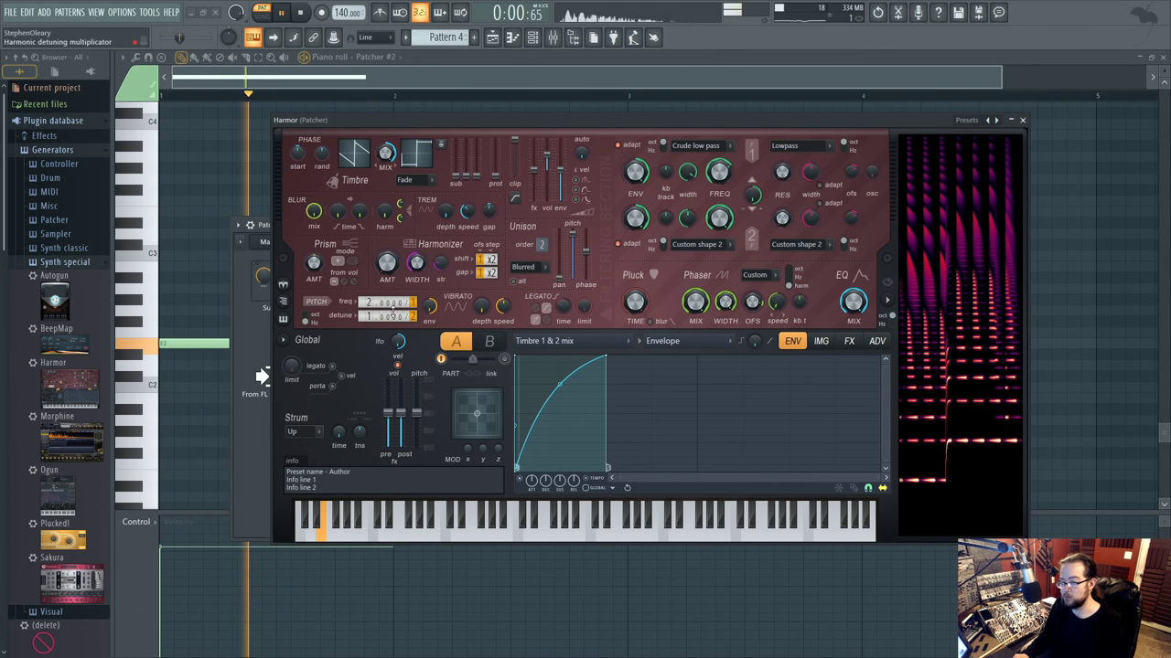
Try other pitch frequency and detune multipliers in Harmor during playback, and return both to 1.
scroll(414, 316, "down", 1)
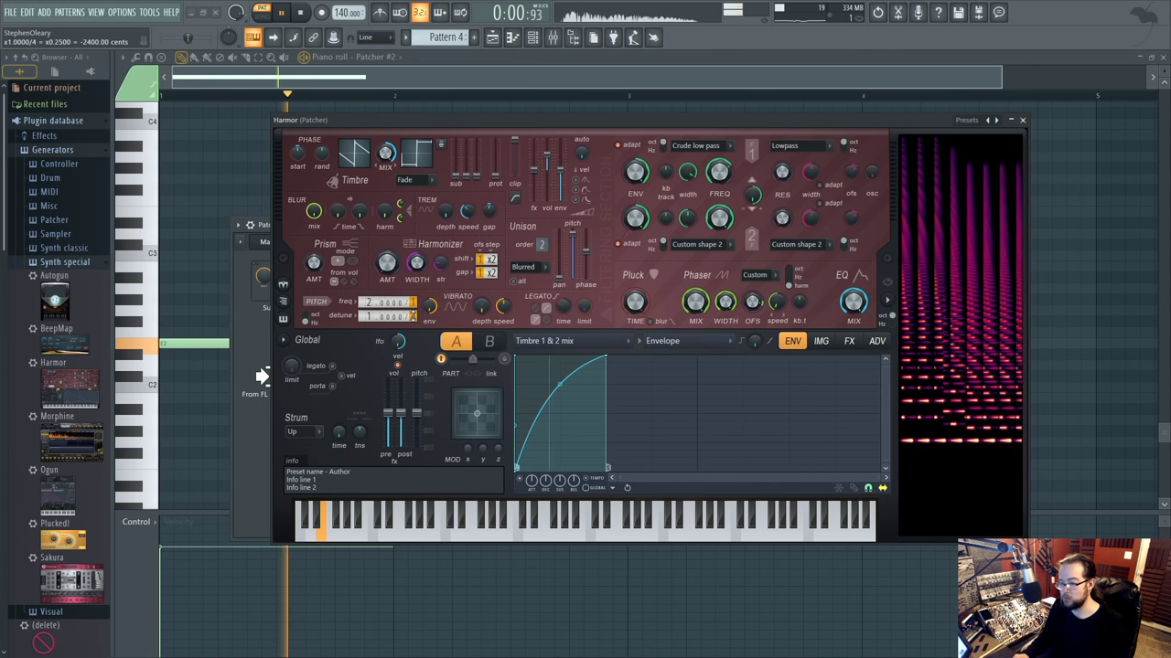
scroll(414, 317, "down", 1)
scroll(369, 316, "up", 1)
scroll(370, 302, "down", 1)
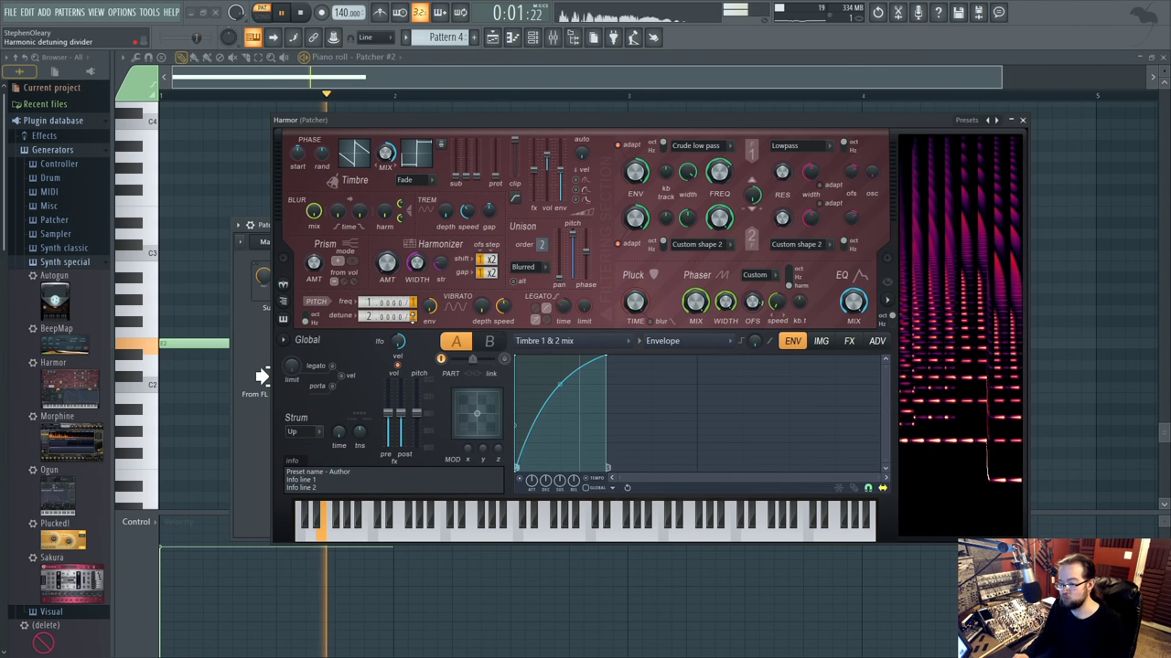
scroll(413, 317, "down", 1)
scroll(365, 303, "up", 5)
scroll(409, 303, "down", 6)
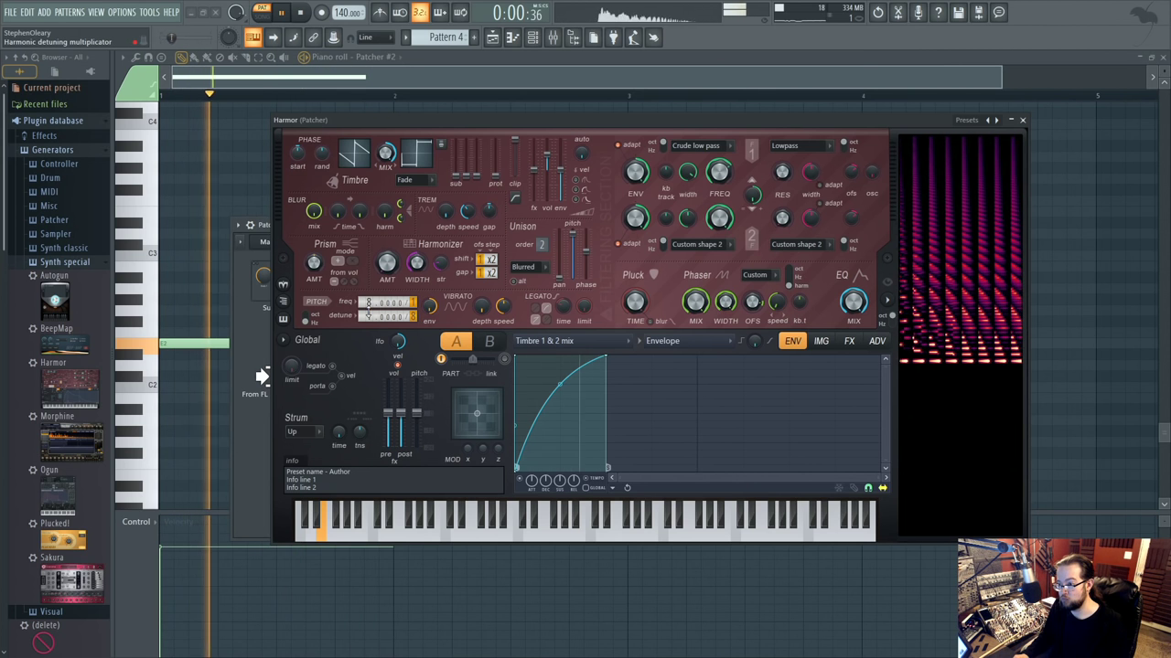
scroll(408, 302, "up", 7)
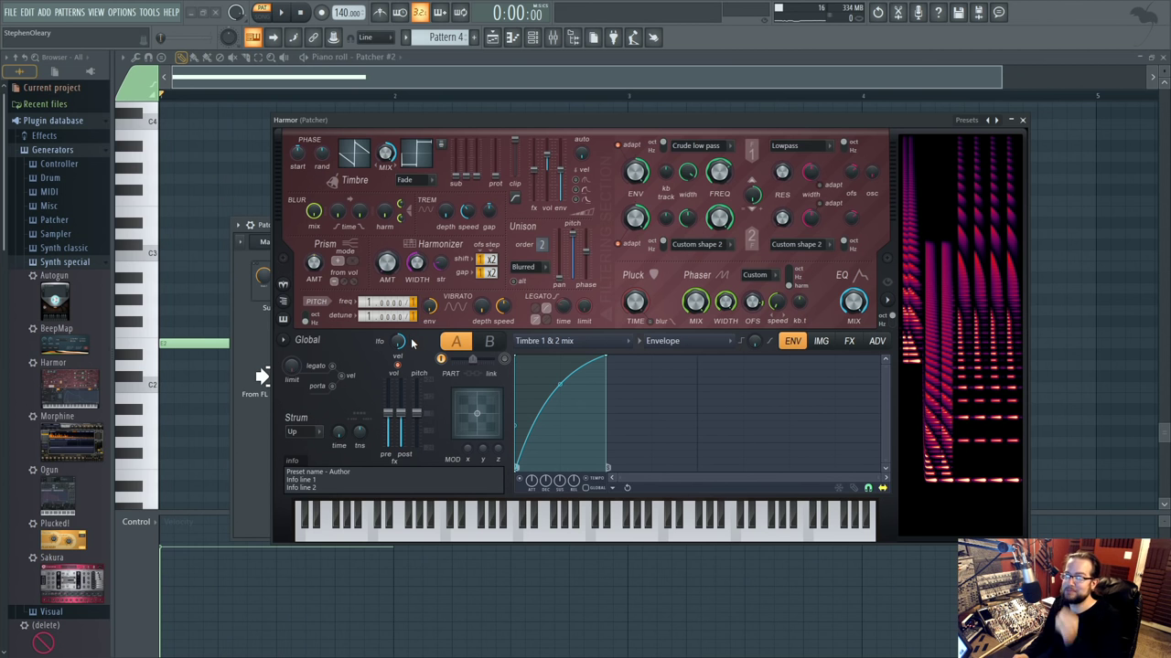
Replay the pattern, try a unison order of 4, and raise the unison panning in Harmor.
key("space")
left_click_drag(322, 159, 322, 159)
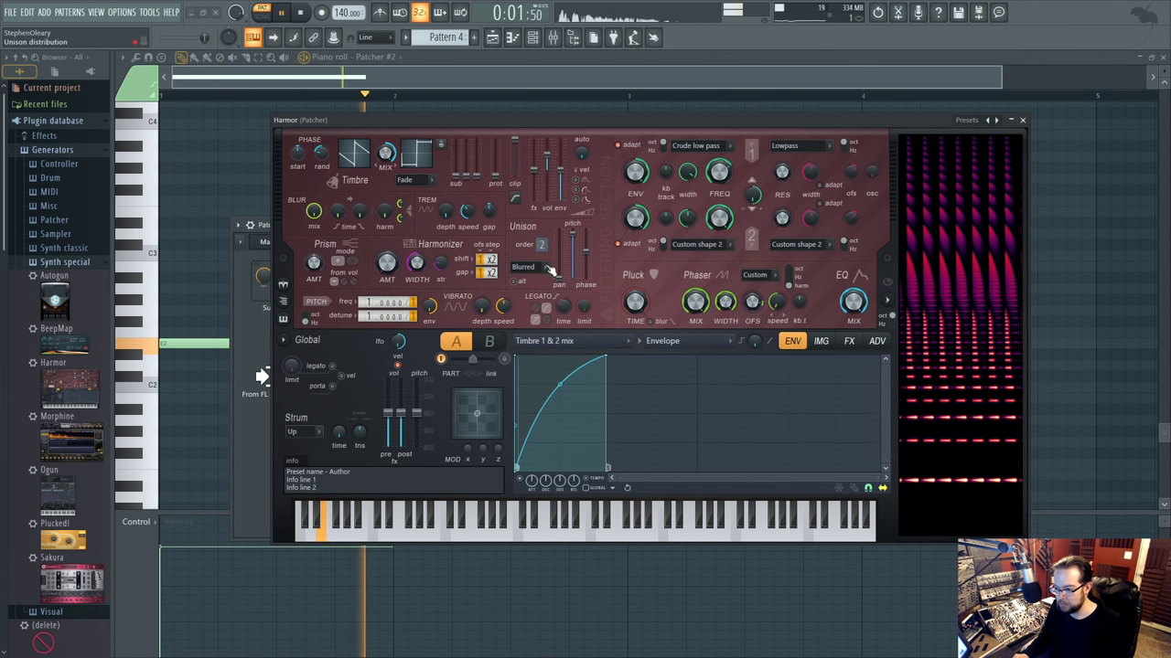
left_click_drag(550, 244, 576, 232)
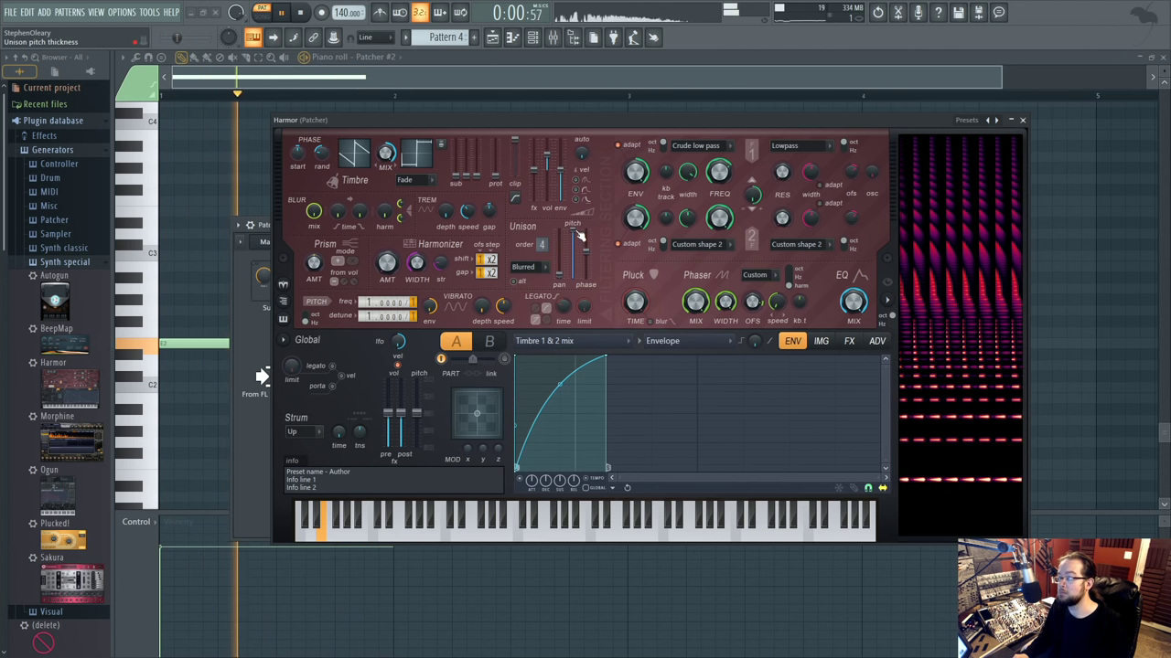
left_click_drag(386, 155, 385, 169)
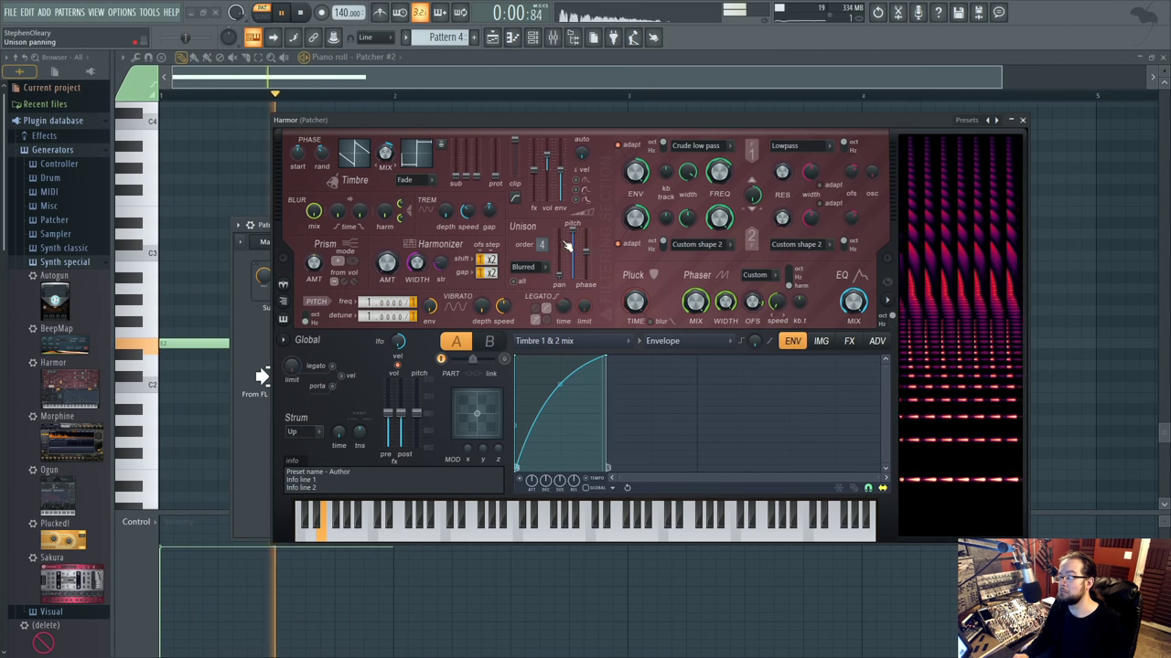
left_click_drag(559, 276, 586, 258)
Return the unison order to 2 and try the Hz unison distribution.
key("space")
left_click(552, 275)
left_click(559, 266)
left_click(537, 268)
left_click(523, 342)
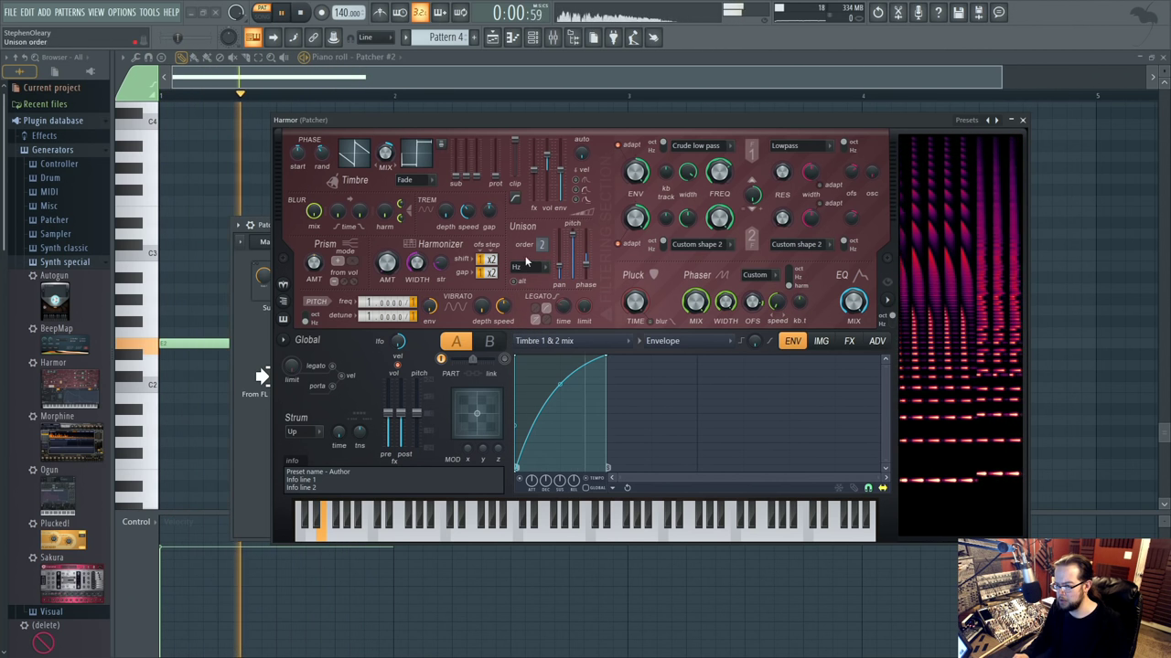
Audition other unison distributions against the pattern and settle on Uniform.
key("space")
left_click(520, 268)
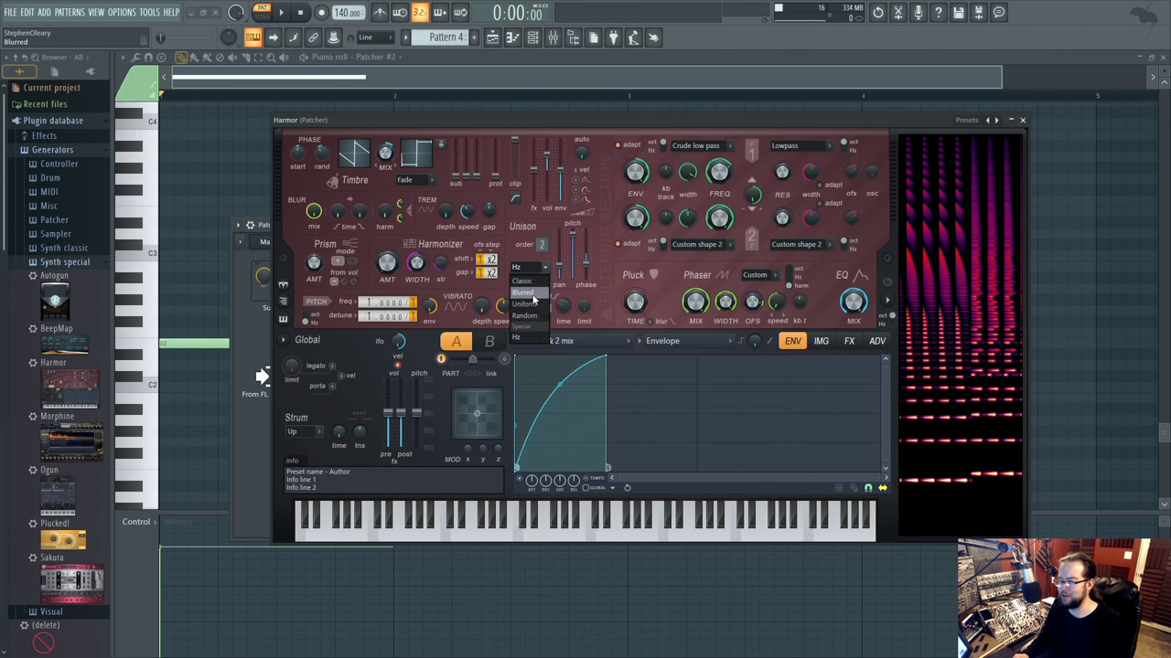
key("space")
left_click(535, 267)
left_click(531, 305)
key("space")
key("space")
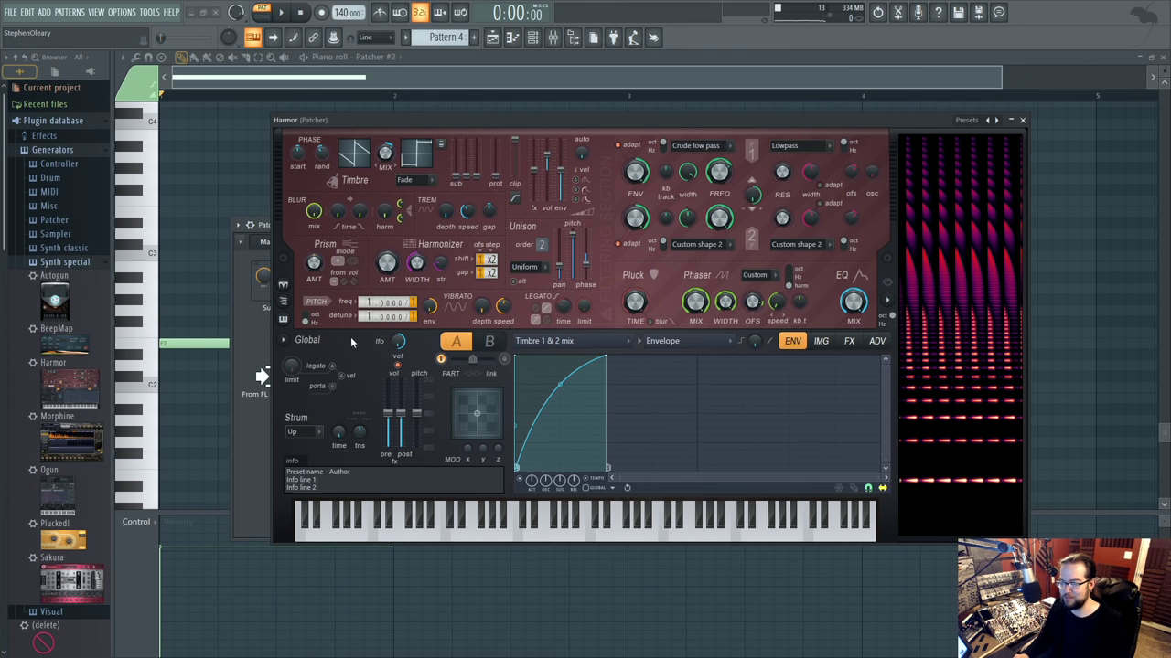
Check Harmor's effects page while the pattern plays.
key("space")
left_click(848, 341)
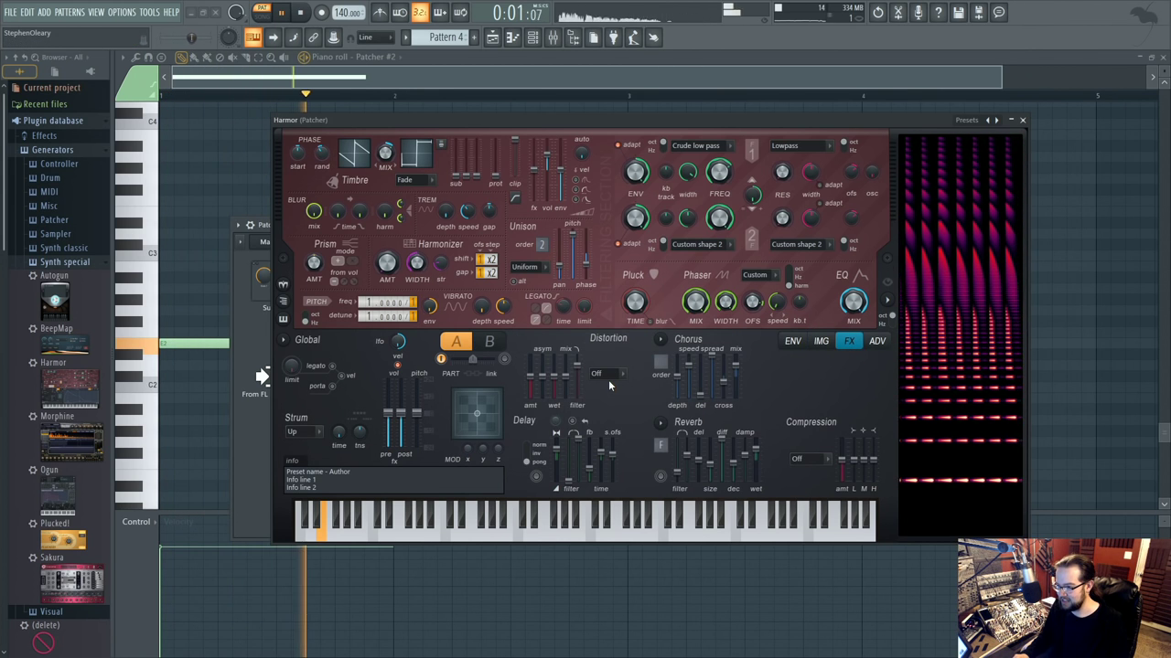
key("space")
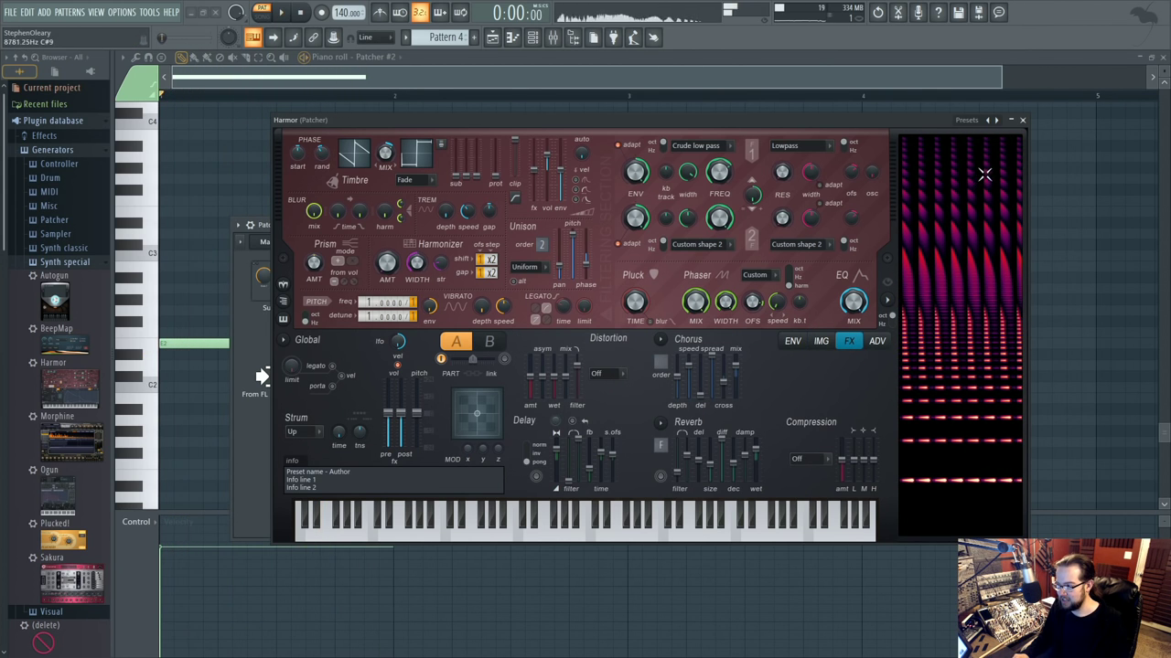
Close Harmor, add a Fruity Envelope Controller to the Patcher #2 map and open its editor.
left_click(1024, 121)
left_click_drag(430, 226, 682, 200)
left_click_drag(688, 373, 645, 380)
middle_click(651, 321)
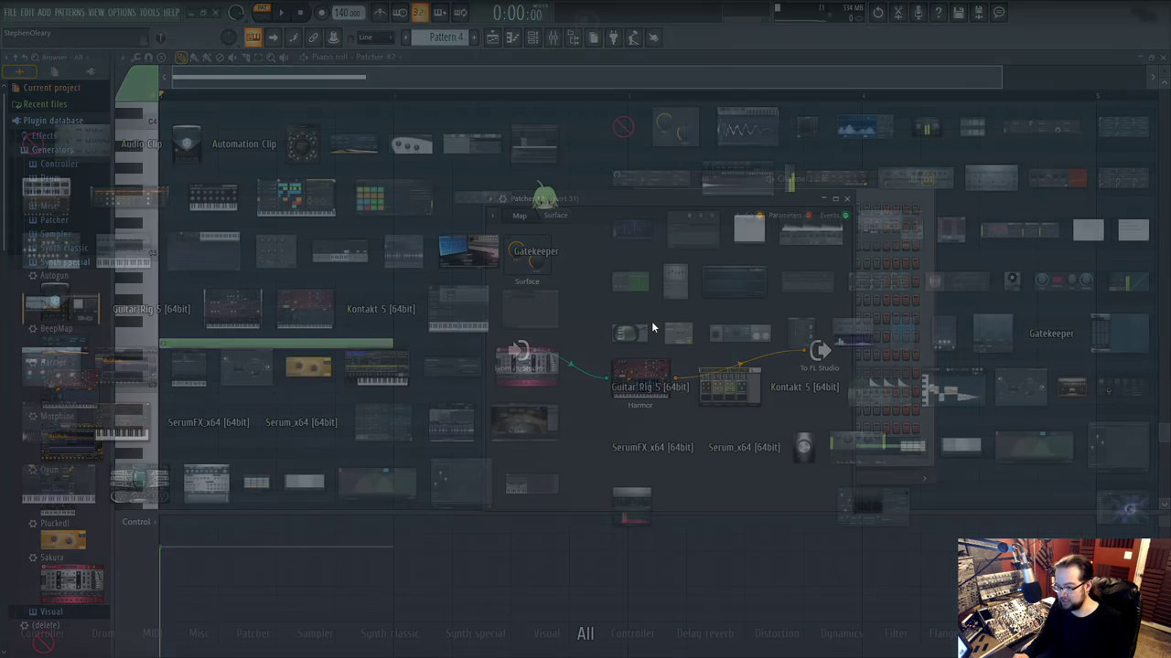
left_click_drag(193, 268, 610, 269)
left_click(578, 267)
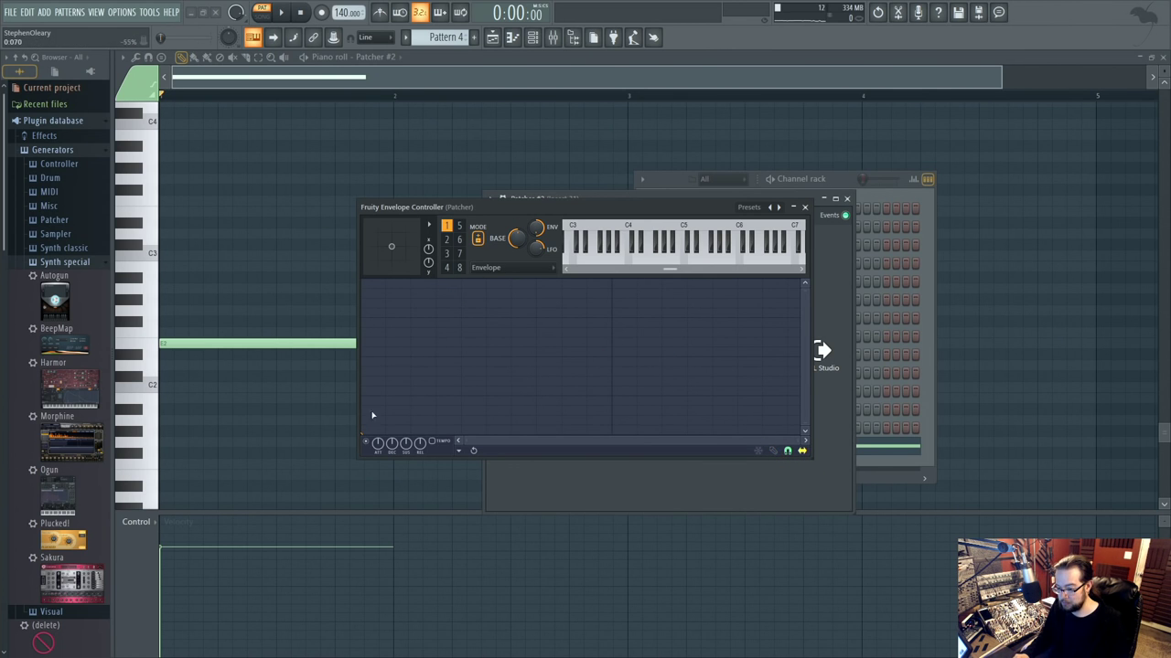
Add a second point to the first articulator's envelope and mark it as the sustain / loop end.
right_click(437, 341)
right_click(436, 341)
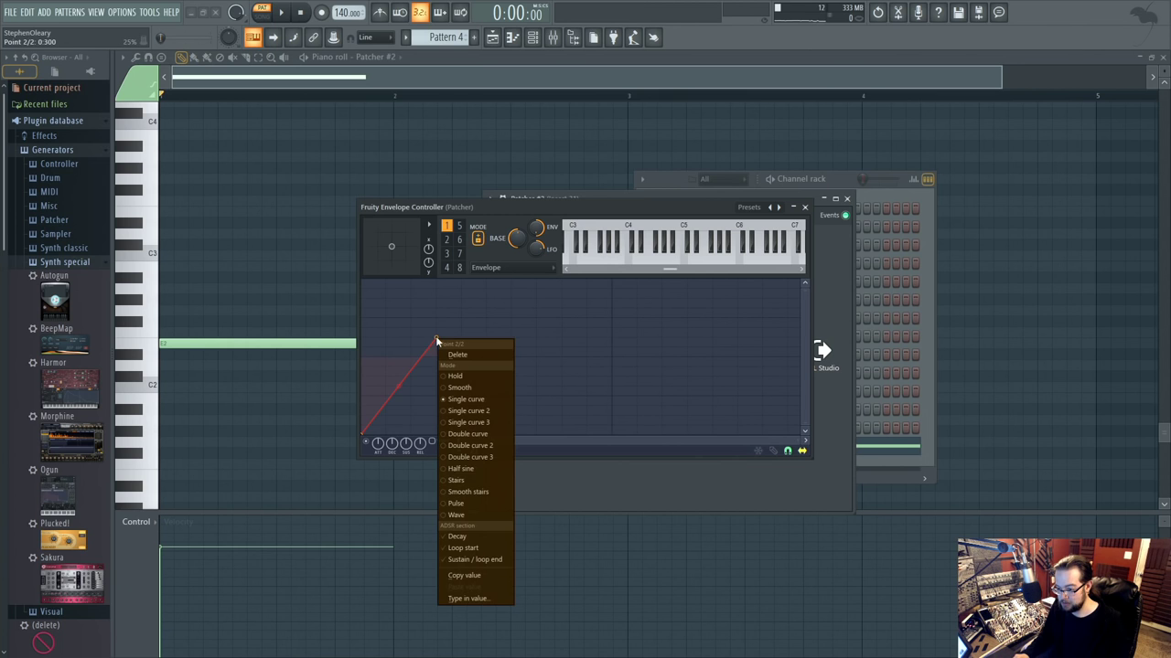
left_click(491, 549)
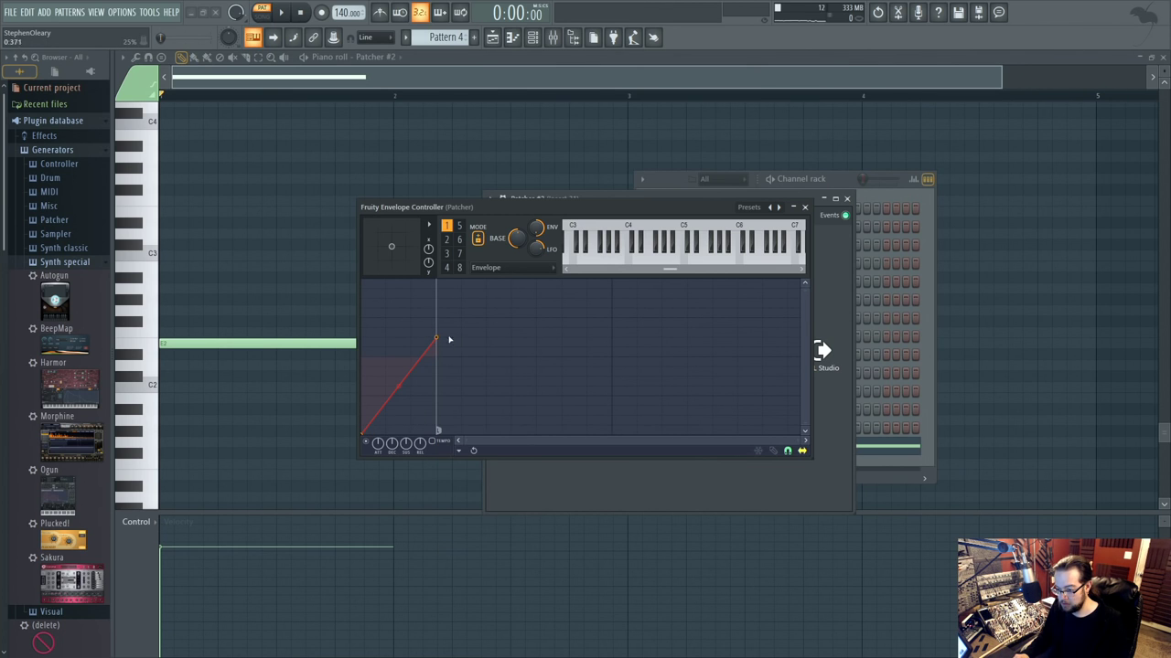
right_click(436, 340)
left_click(486, 548)
right_click(437, 339)
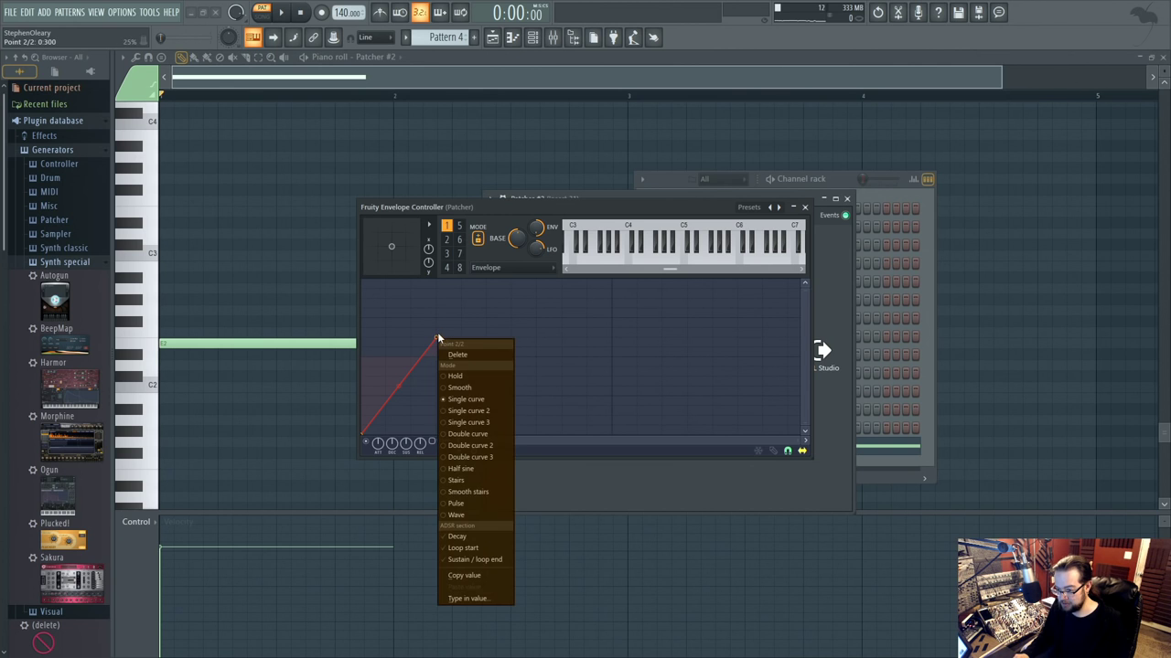
left_click(491, 560)
Set the loop start on the envelope's first point and reshape the loop into a tempo-synced ramp falling from 100% to -100%.
right_click(363, 438)
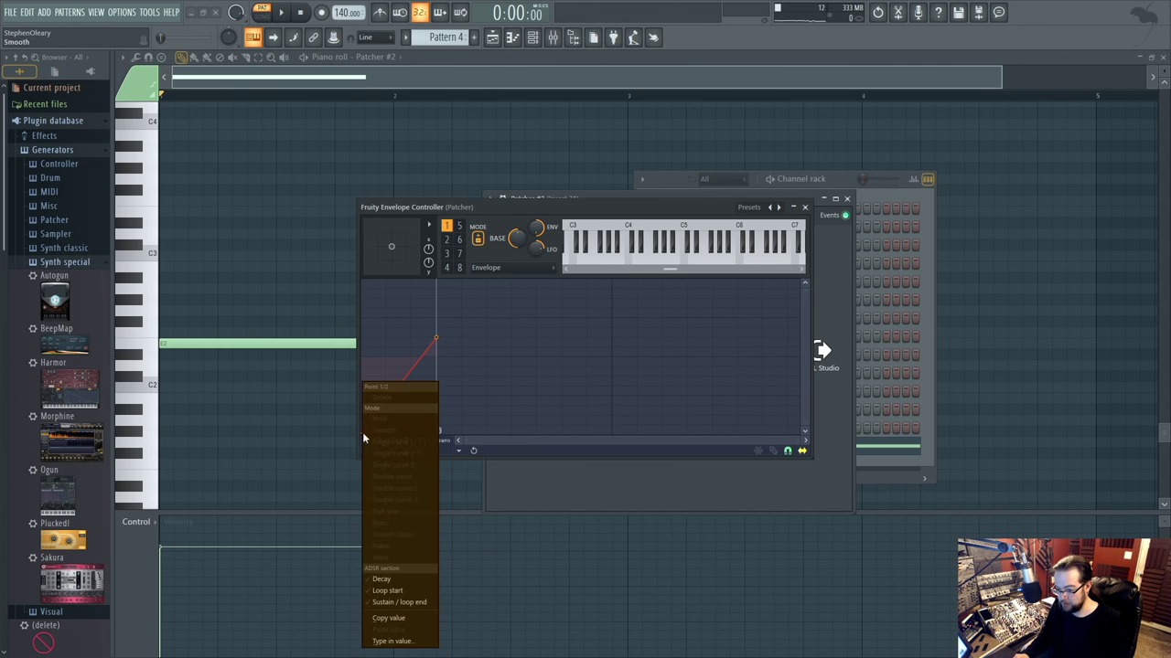
left_click(415, 592)
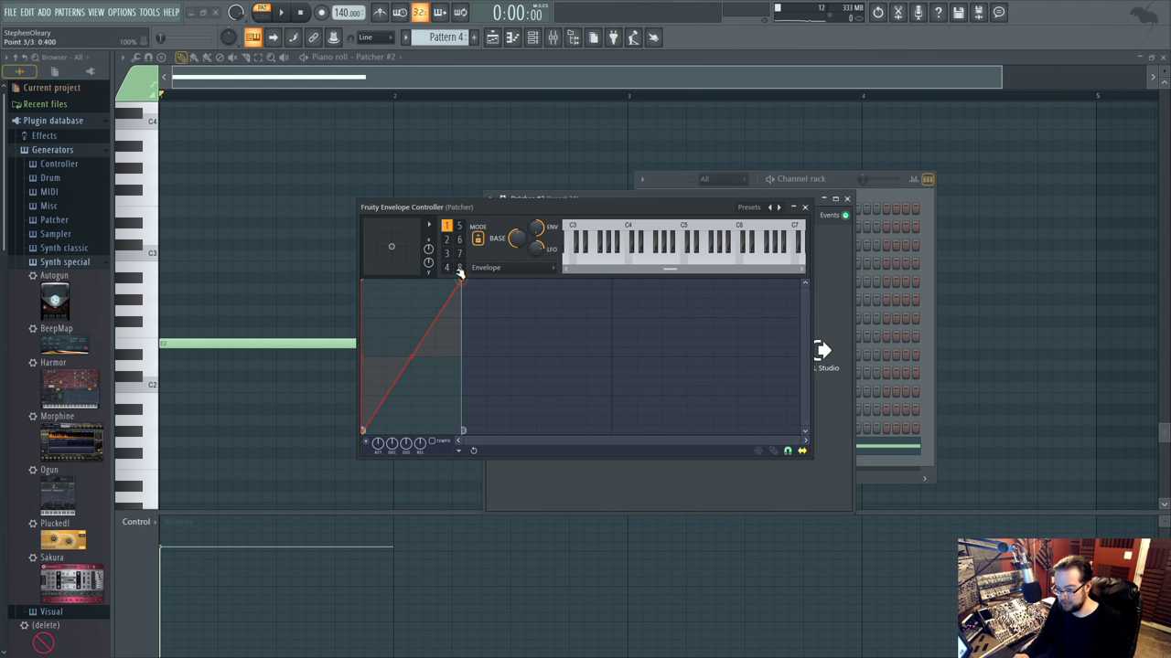
left_click_drag(491, 285, 440, 444)
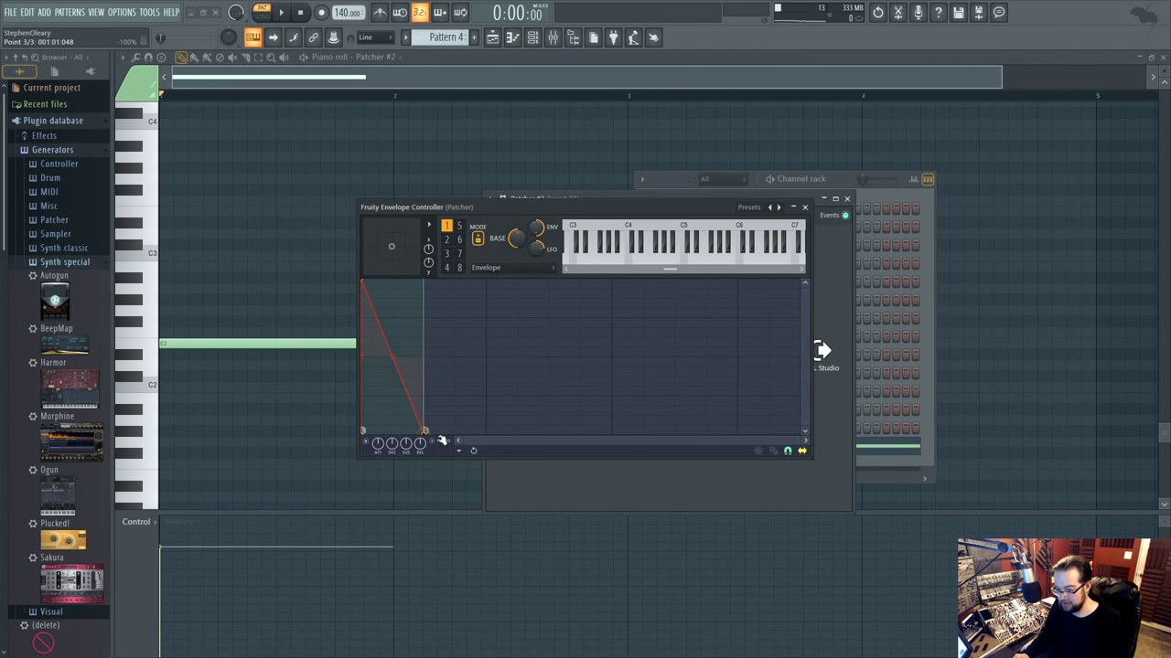
left_click(806, 208)
Insert a Fruity WaveShaper after Harmor, add two points forming a peak and dip in its curve, and start playback.
key("F8")
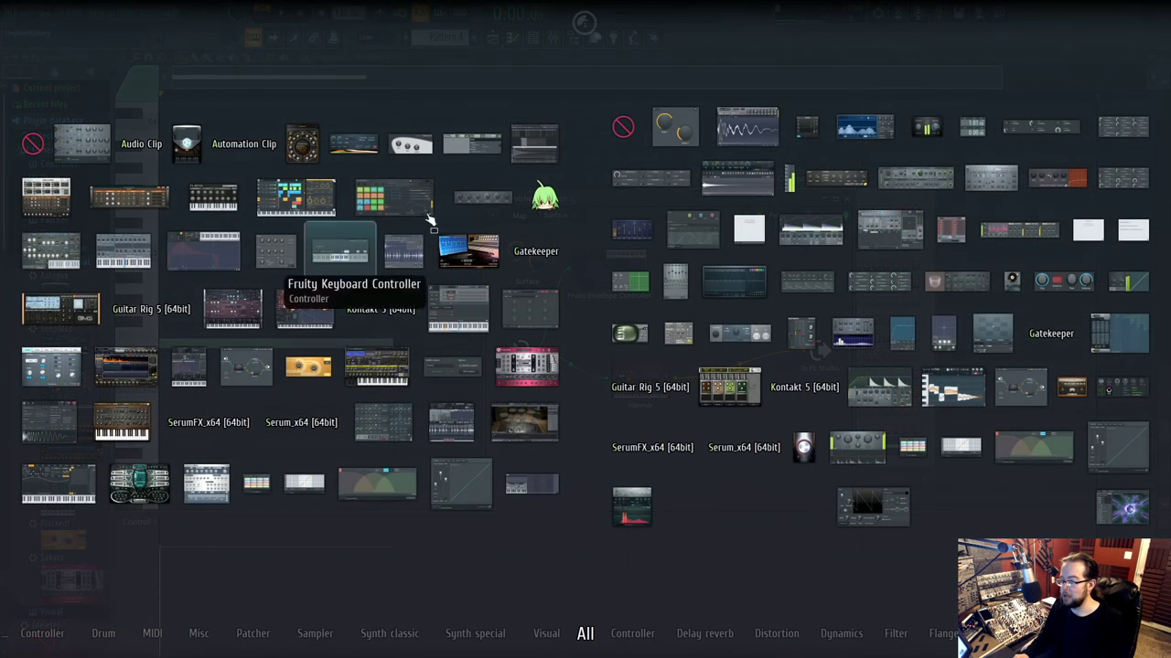
left_click_drag(894, 353, 683, 389)
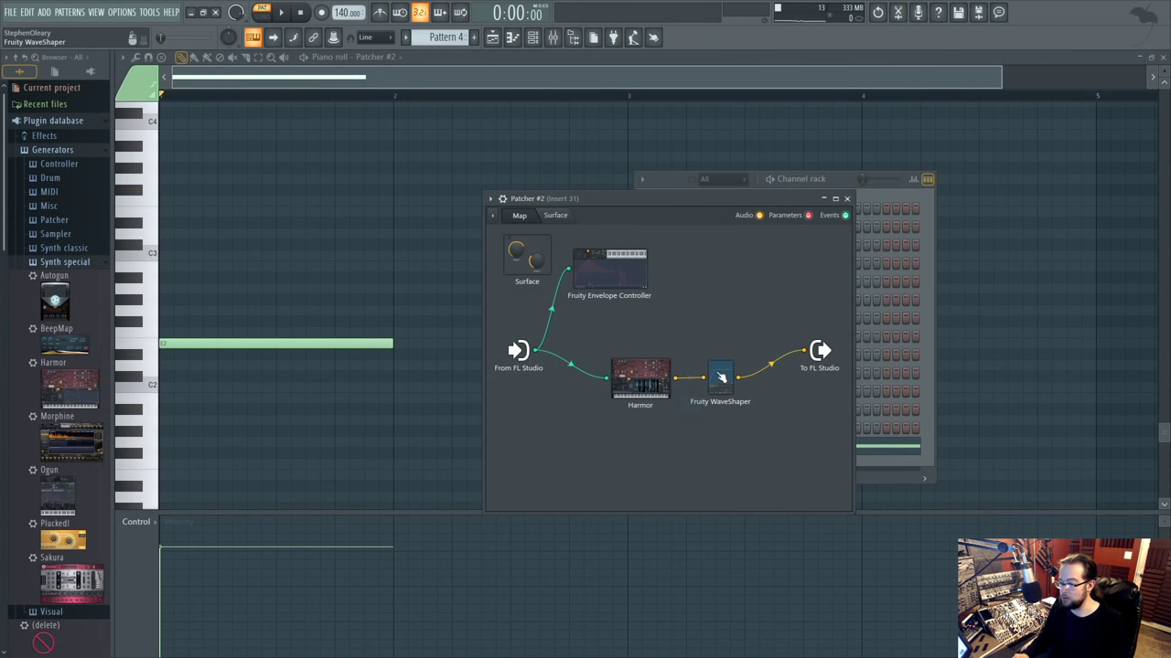
double_click(720, 377)
right_click(567, 332)
right_click(556, 295)
key("space")
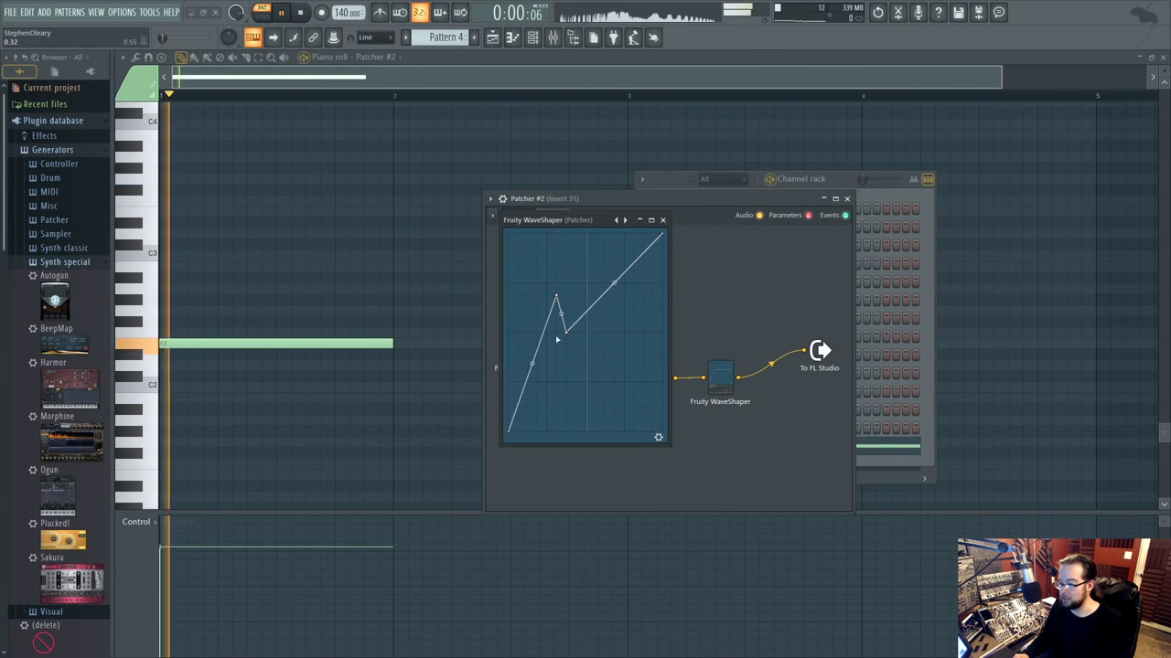
Reveal the WaveShaper's controls and expose its Pre amp parameter as a Patcher input.
left_click(660, 438)
right_click(601, 399)
left_click(638, 424)
left_click(662, 220)
Activate the envelope controller's Articulator 1 output and connect it to the WaveShaper's Pre amp input.
right_click(638, 281)
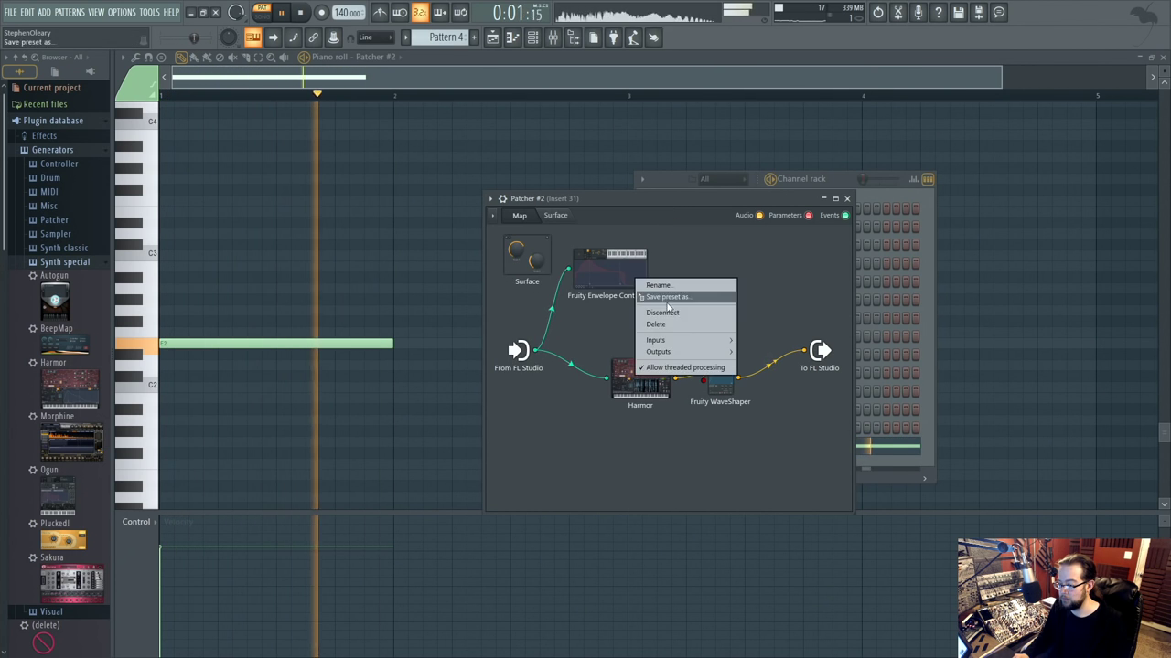
mouse_move(714, 351)
left_click(807, 391)
left_click_drag(704, 379, 653, 270)
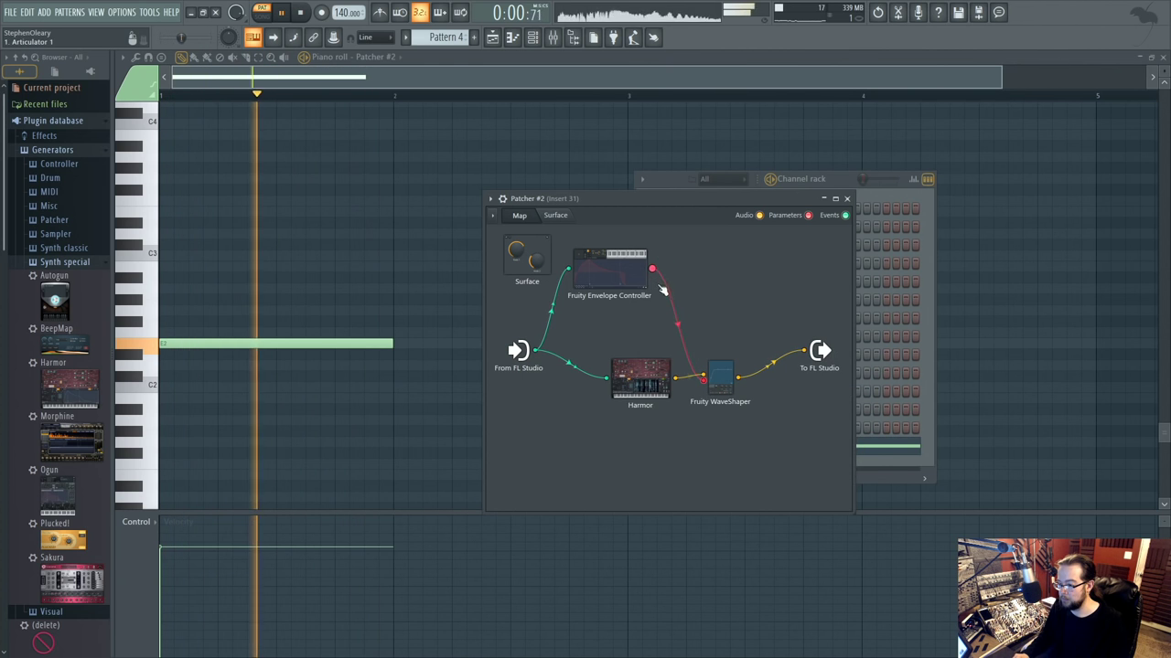
Reopen the WaveShaper, expose a second parameter as a Patcher input, and stop playback.
left_click(727, 380)
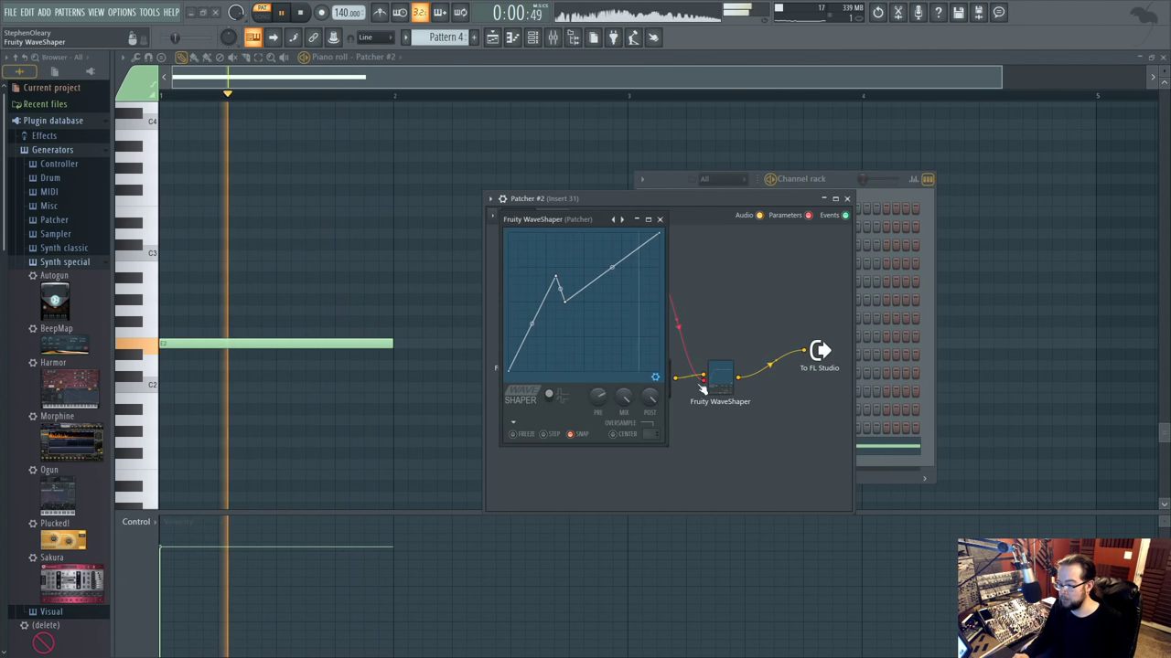
left_click(659, 219)
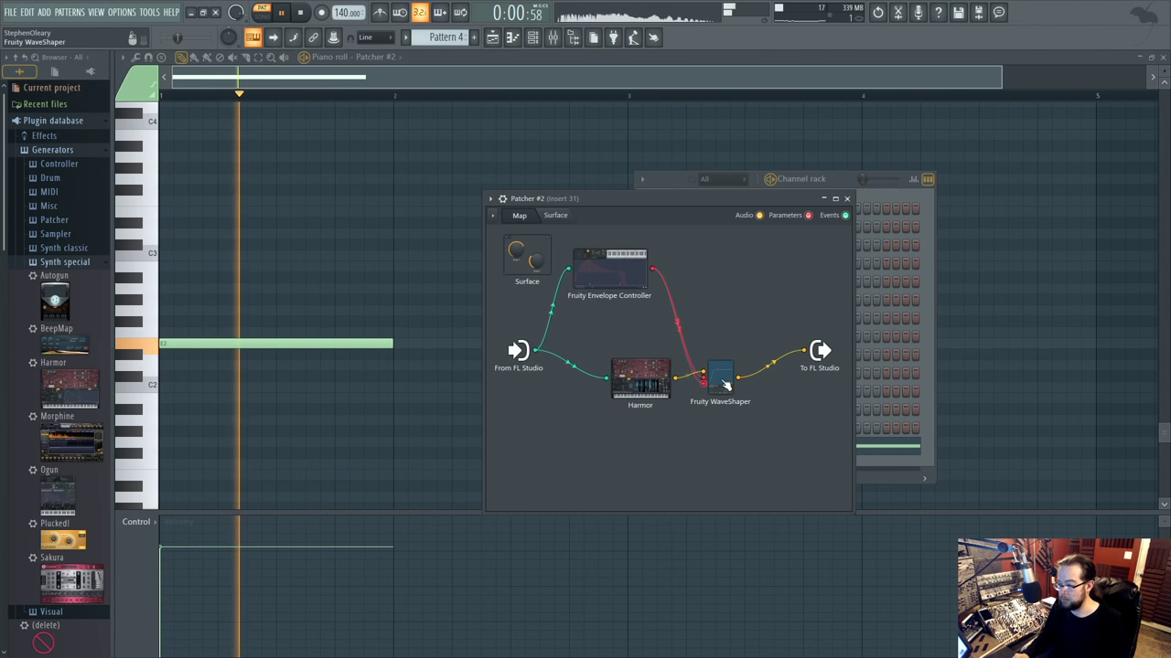
key("space")
left_click(703, 399)
left_click(665, 220)
Activate the envelope controller's Articulator 2 output and connect it to the WaveShaper's second parameter input, keeping threaded processing allowed.
right_click(611, 258)
left_click(672, 336)
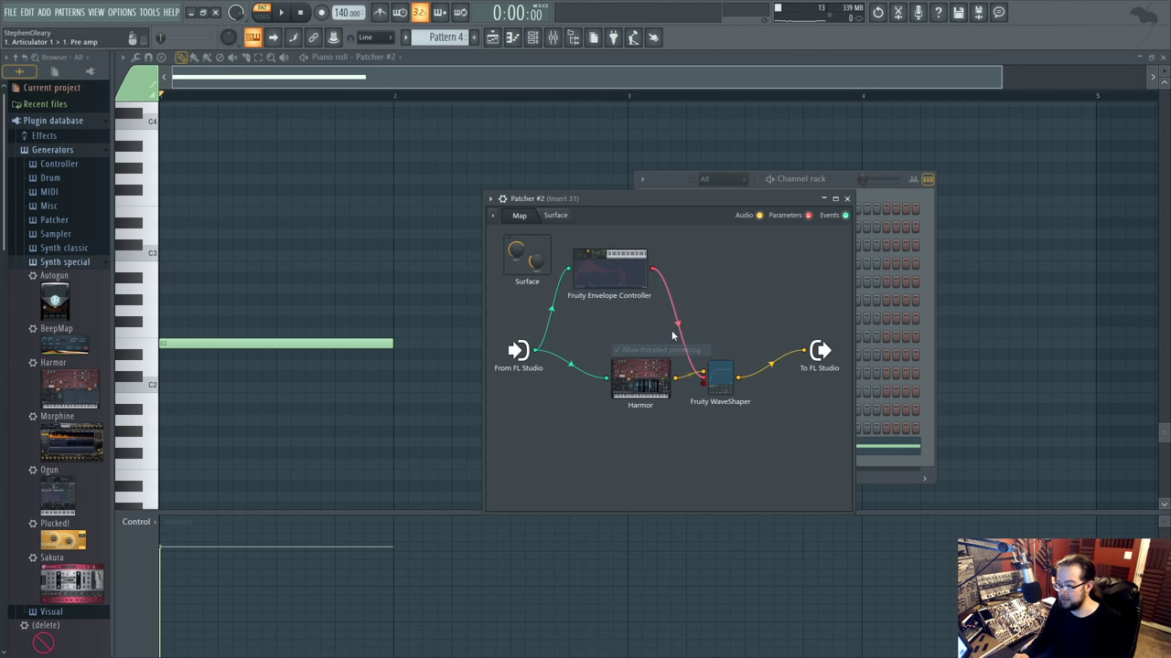
right_click(622, 279)
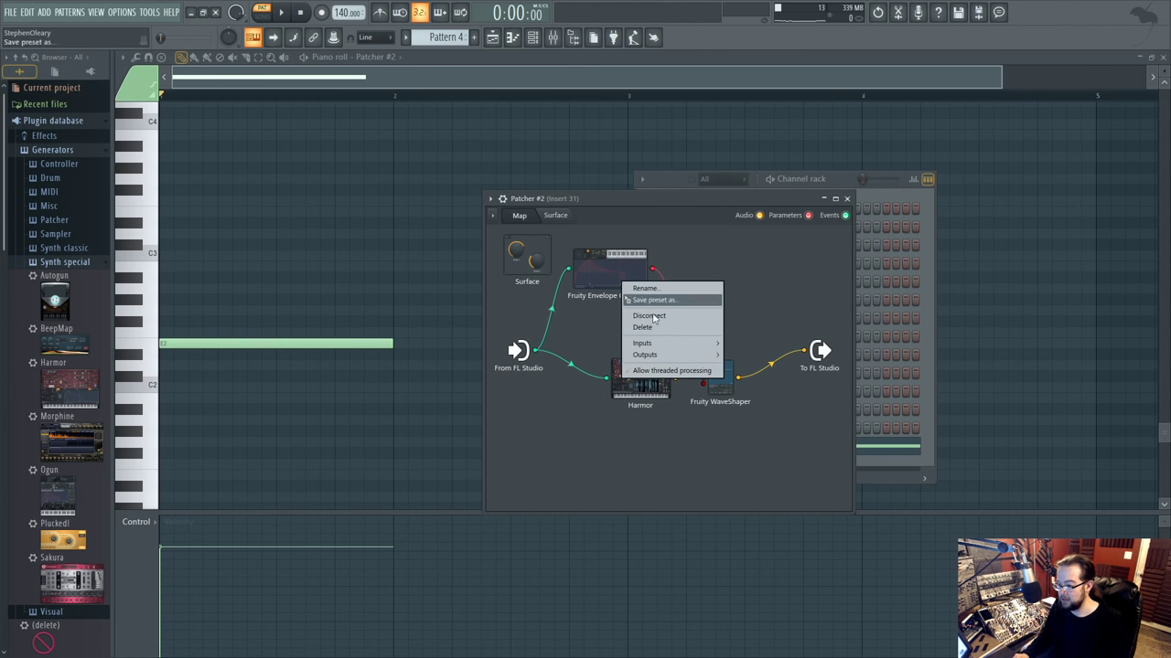
left_click(669, 373)
right_click(603, 273)
mouse_move(742, 347)
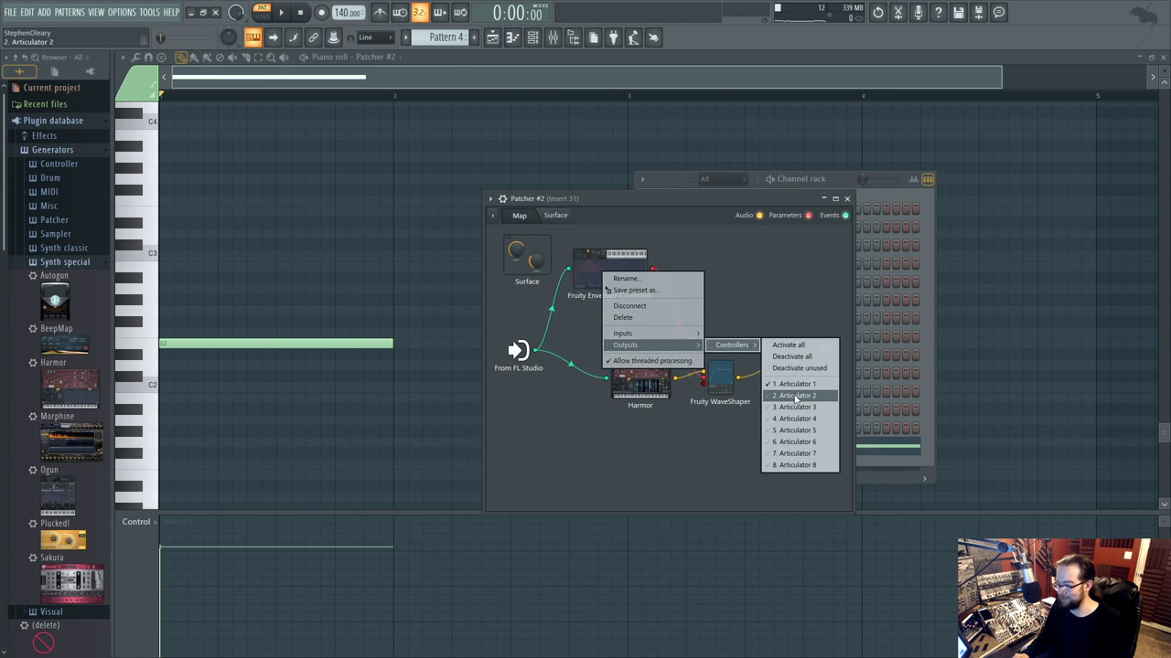
left_click(796, 401)
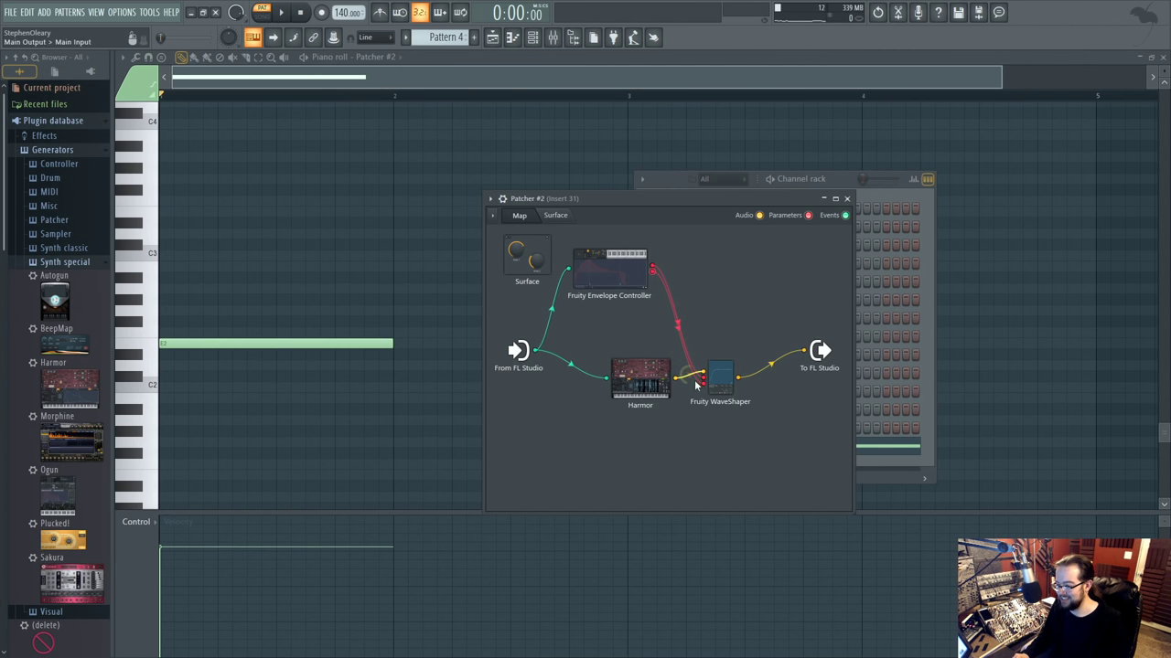
Copy the envelope state of articulator 1 and paste it into articulator 2.
left_click(626, 279)
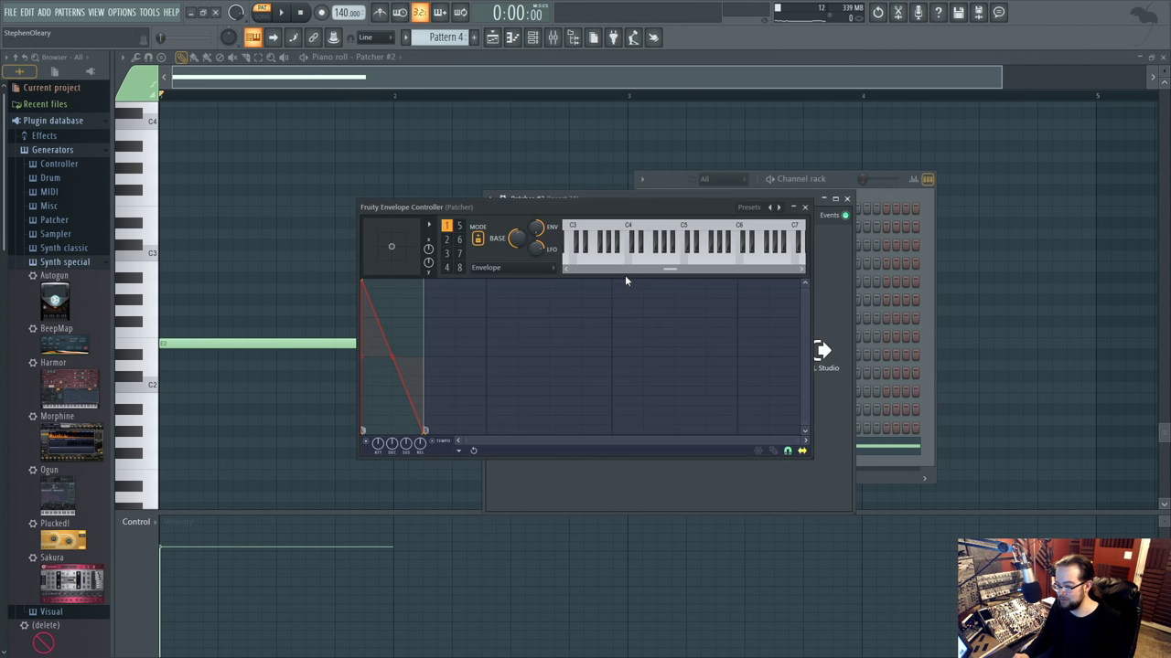
left_click(456, 450)
left_click(510, 490)
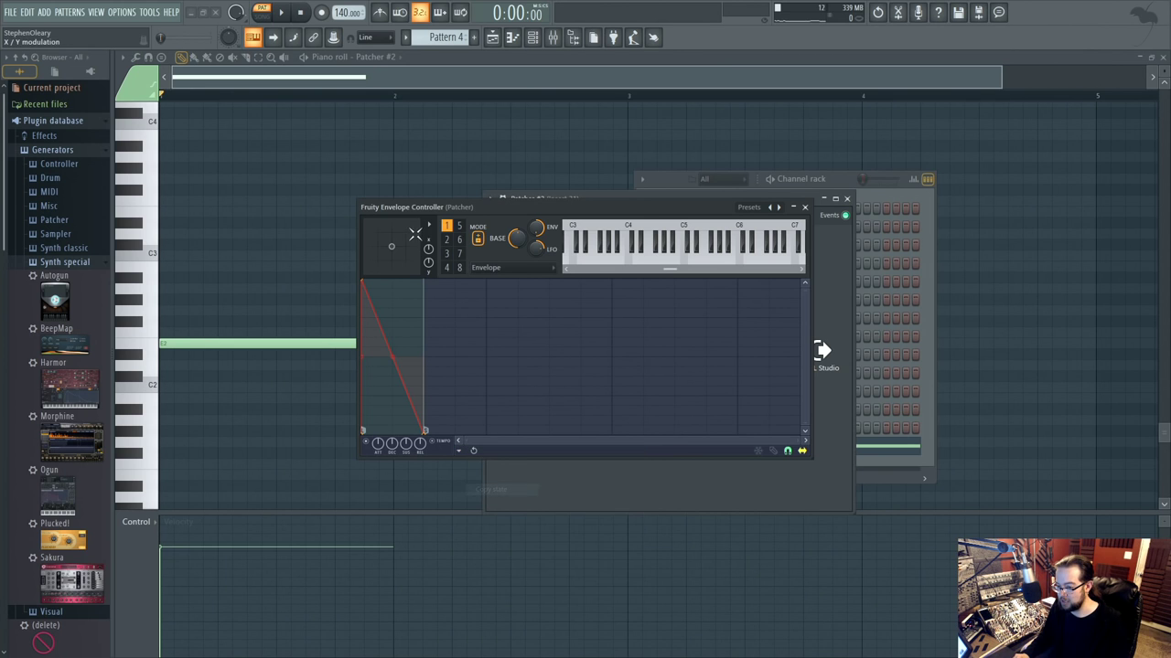
left_click(450, 240)
left_click(470, 453)
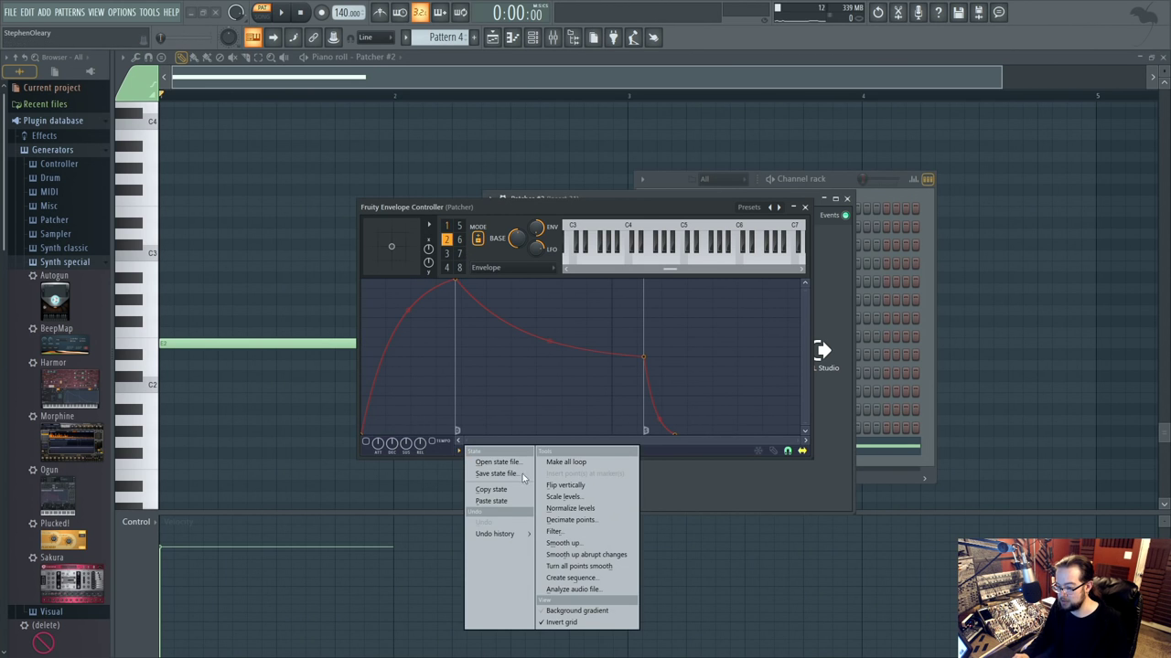
left_click(497, 502)
Bend articulator 2's looping ramp during playback into a curve that stays high and drops steeply to the minimum at its end.
key("space")
left_click_drag(436, 377, 435, 329)
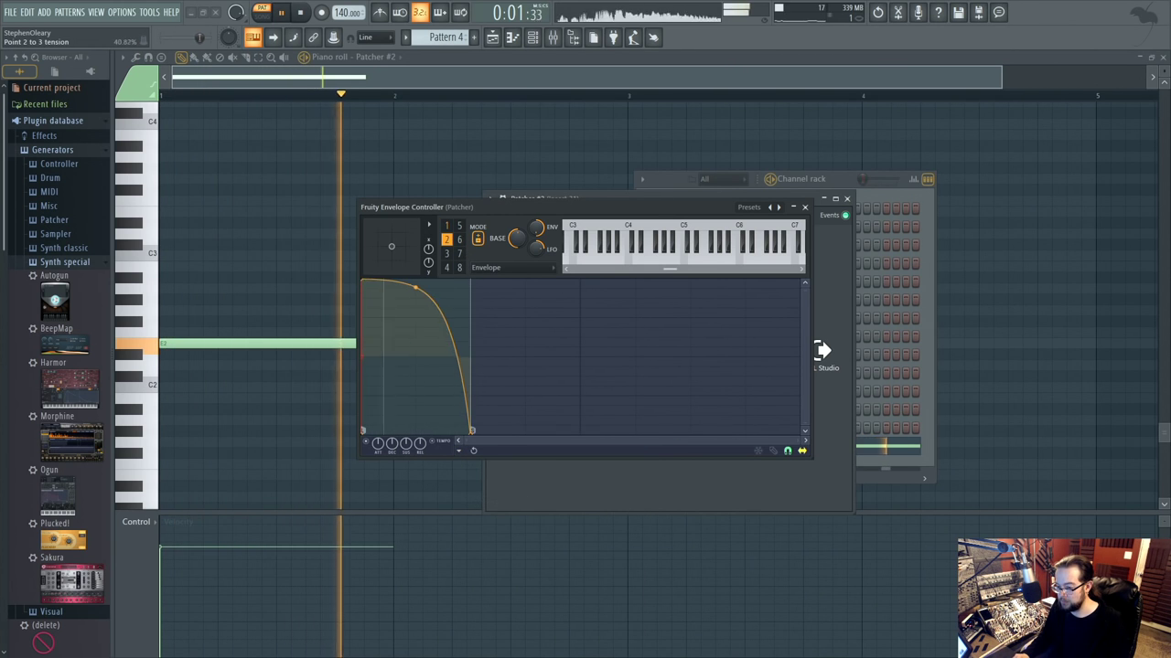
Stop playback and expose the WaveShaper's Mix level as its second Patcher parameter input, replacing the one exposed before.
key("space")
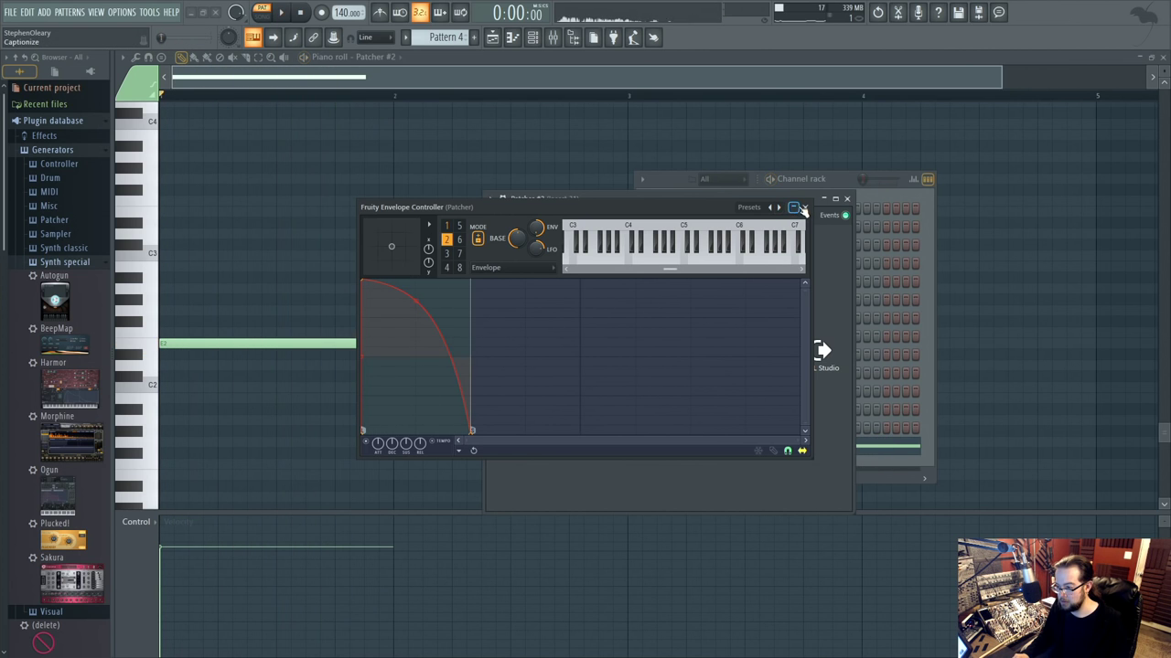
left_click(805, 208)
double_click(725, 373)
right_click(645, 399)
left_click(671, 424)
right_click(652, 398)
left_click(667, 417)
key("Return")
right_click(629, 400)
left_click(657, 422)
left_click(659, 220)
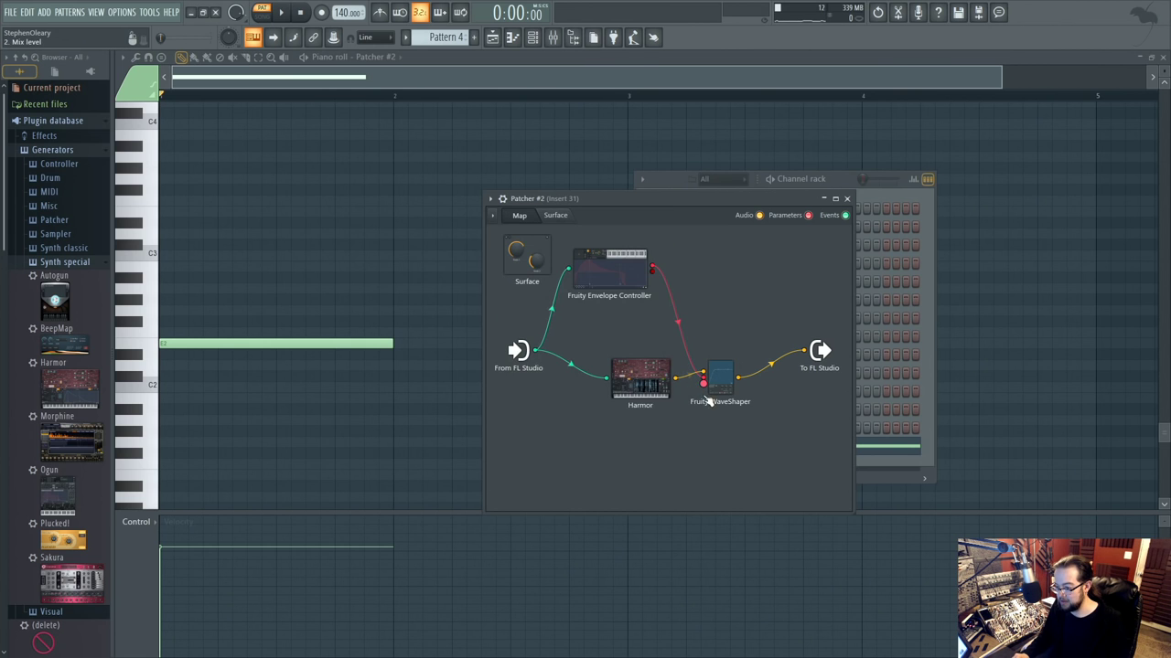
Connect articulator 2 to the WaveShaper's Mix level input and flatten articulator 2's falling curve during playback, checking the moving Mix knob.
key("space")
double_click(631, 275)
left_click_drag(416, 309, 415, 337)
left_click(804, 207)
double_click(718, 375)
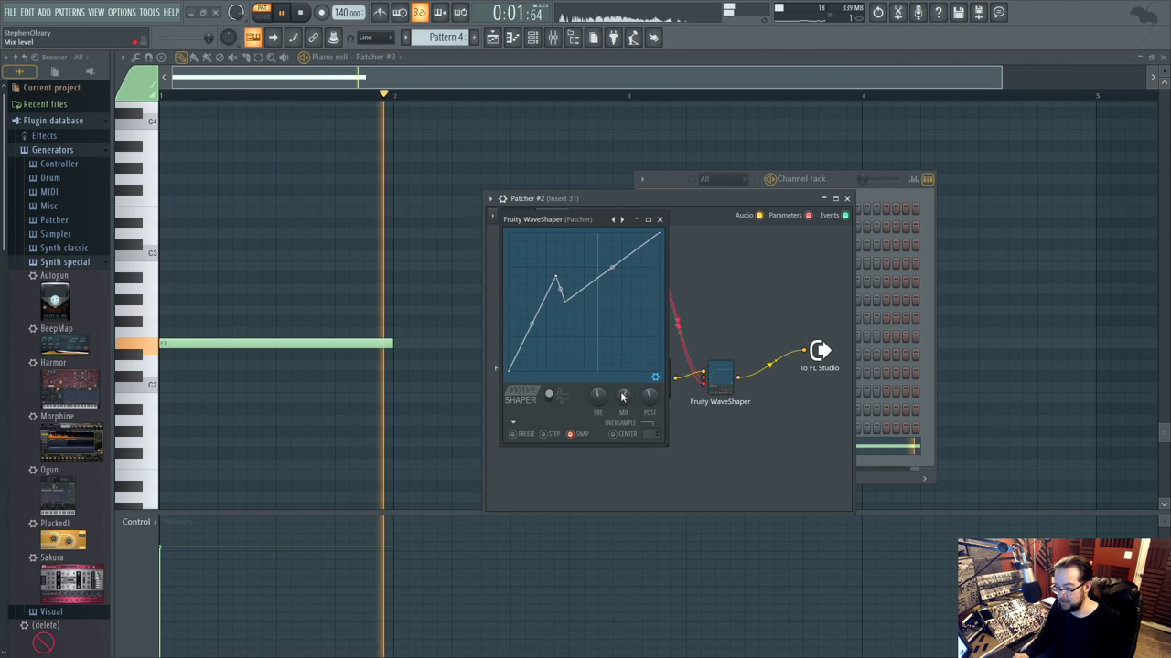
left_click(659, 220)
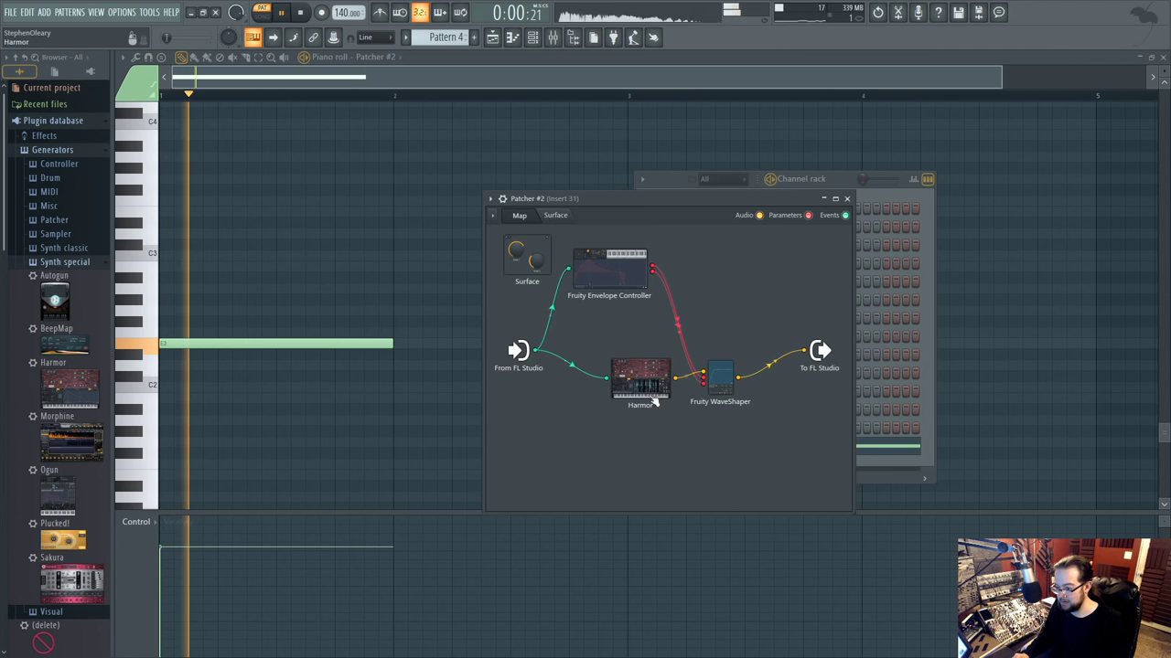
Reshape the WaveShaper curve by raising the dip point, adding a sharp vertical notch in the first rise and bending the last segment upward.
double_click(727, 391)
mouse_move(531, 326)
left_mouse_down()
mouse_move(532, 361)
mouse_move(532, 278)
mouse_move(533, 343)
left_mouse_up()
left_click_drag(564, 300, 569, 257)
mouse_move(532, 343)
left_mouse_down()
mouse_move(532, 280)
mouse_move(539, 325)
mouse_move(538, 285)
mouse_move(523, 353)
mouse_move(522, 301)
mouse_move(523, 326)
left_mouse_up()
right_click(535, 293)
right_click(539, 337)
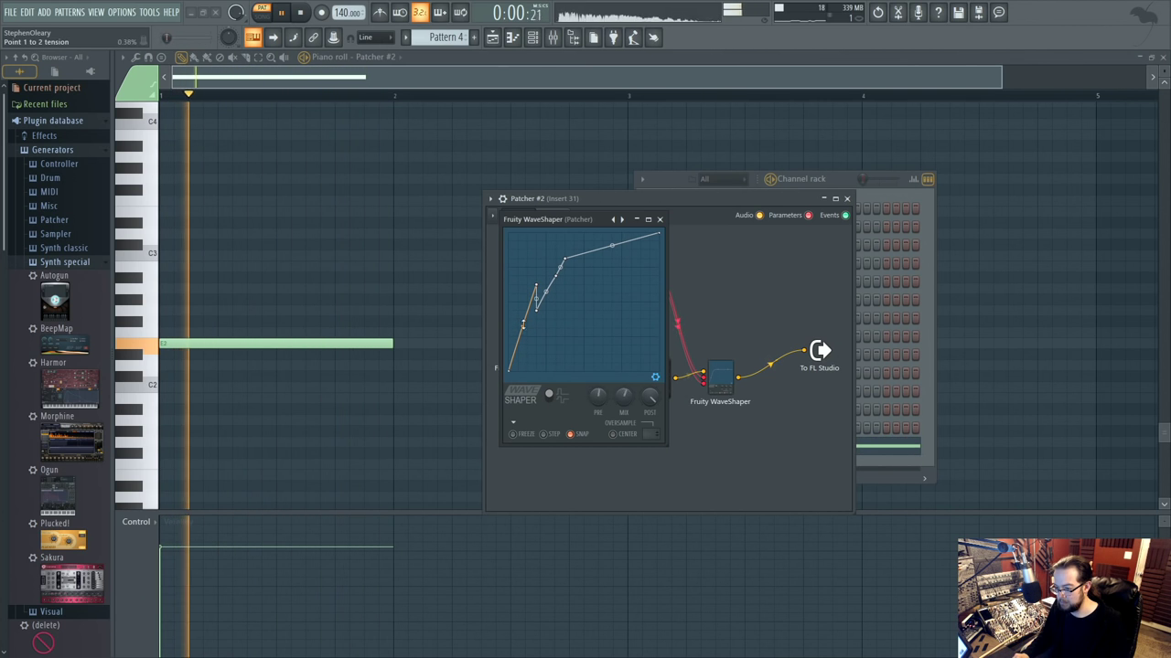
left_click_drag(612, 245, 612, 235)
left_click(659, 219)
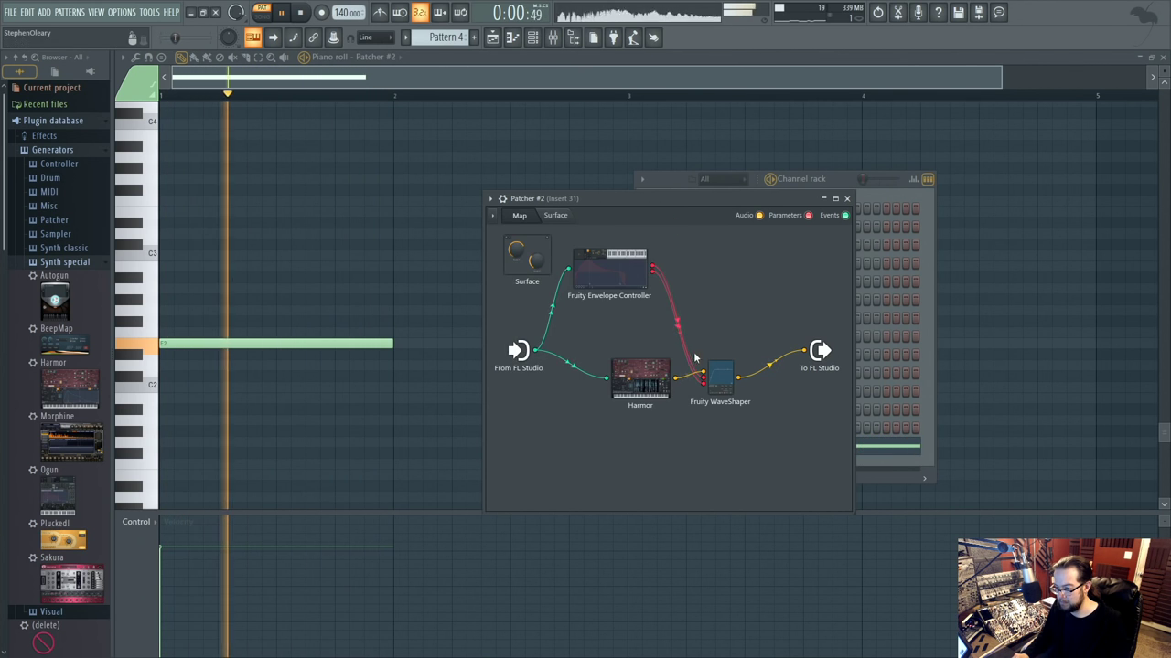
Bend articulator 2's looping ramp in the envelope controller into an almost straight, slightly sagging descent.
double_click(599, 284)
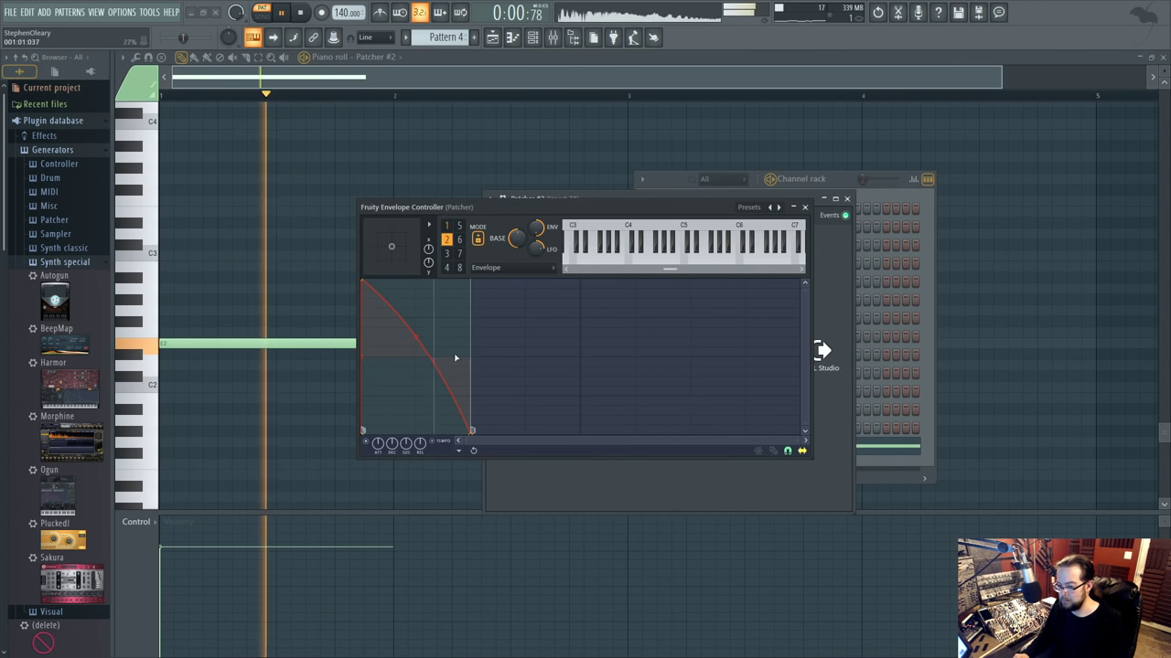
left_click_drag(414, 340, 415, 367)
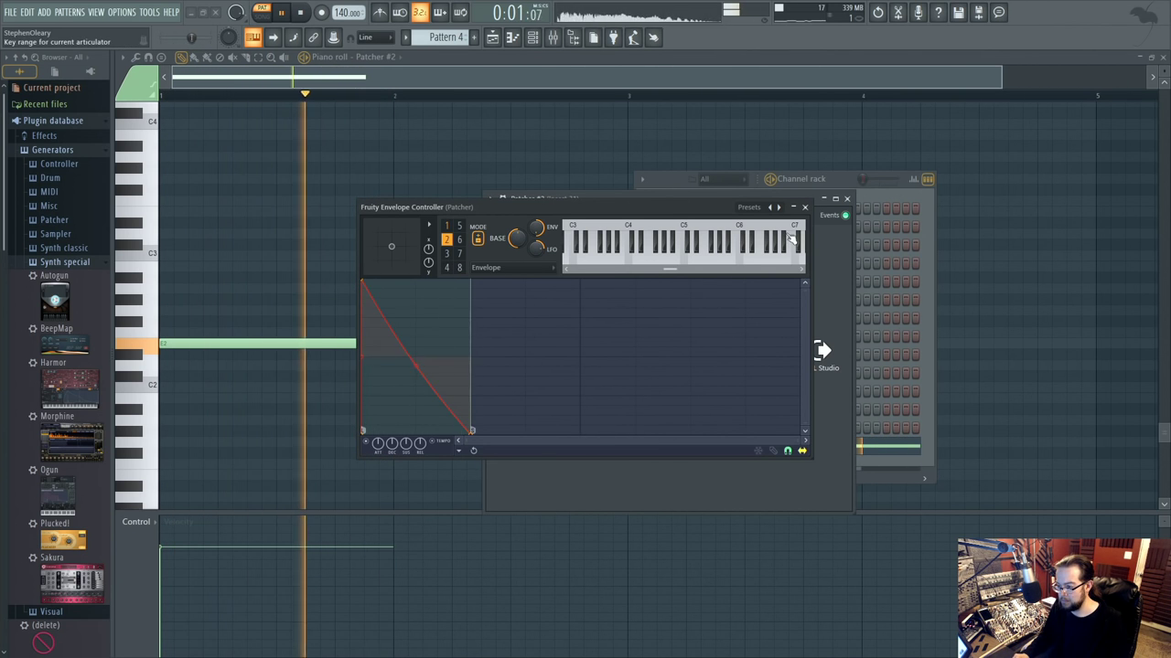
left_click(806, 209)
Check Harmor's spectrum, then play the arrangement in song mode in the playlist and glance at the mixer levels.
double_click(632, 365)
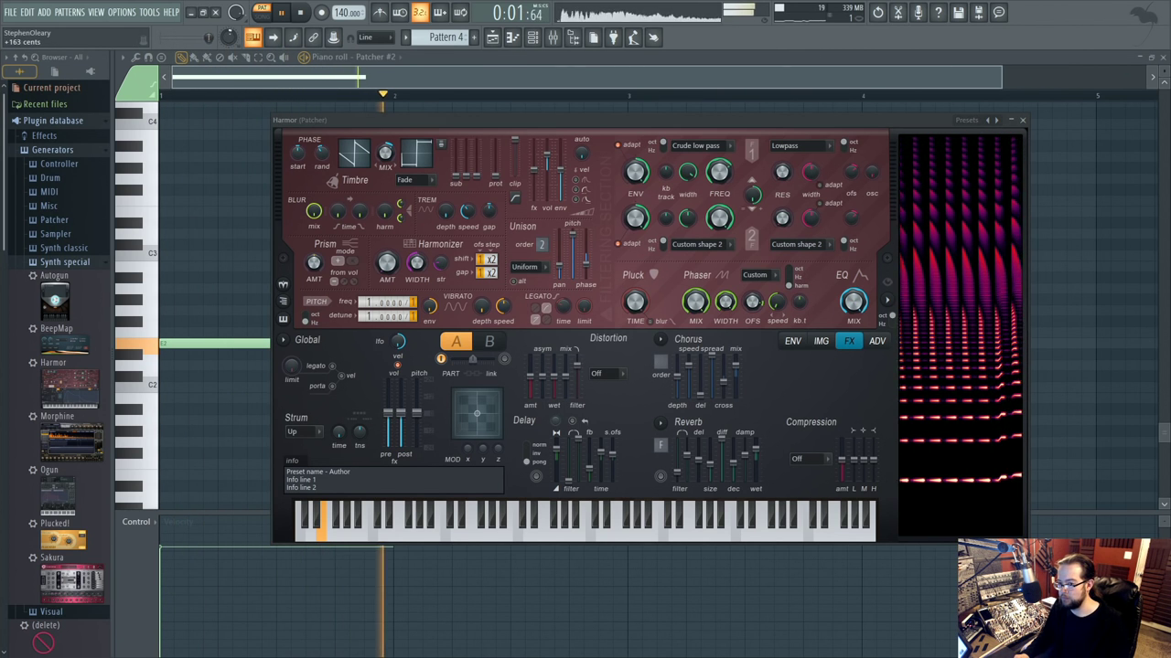
left_click(514, 39)
key("space")
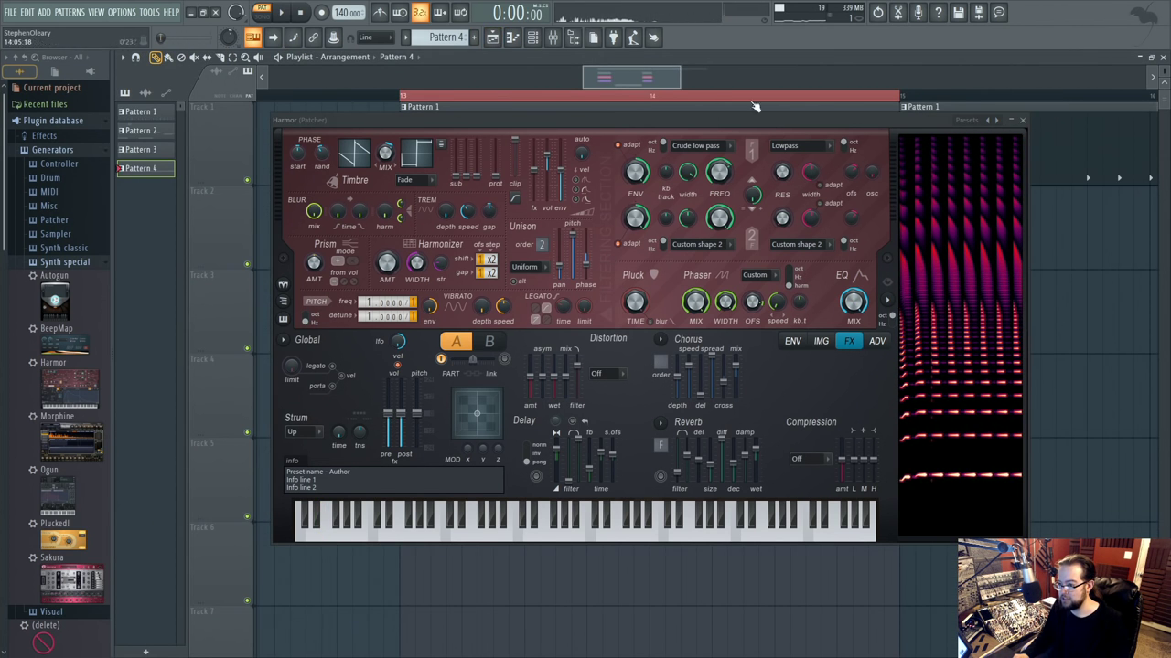
left_click(1024, 121)
key("space")
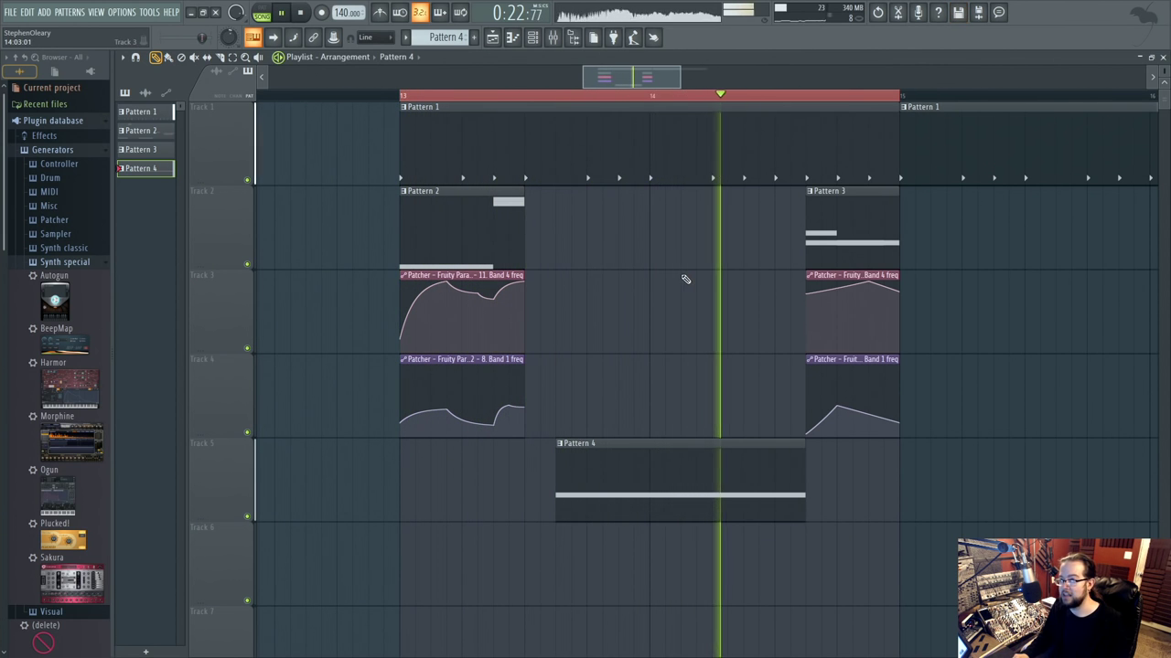
key("F9")
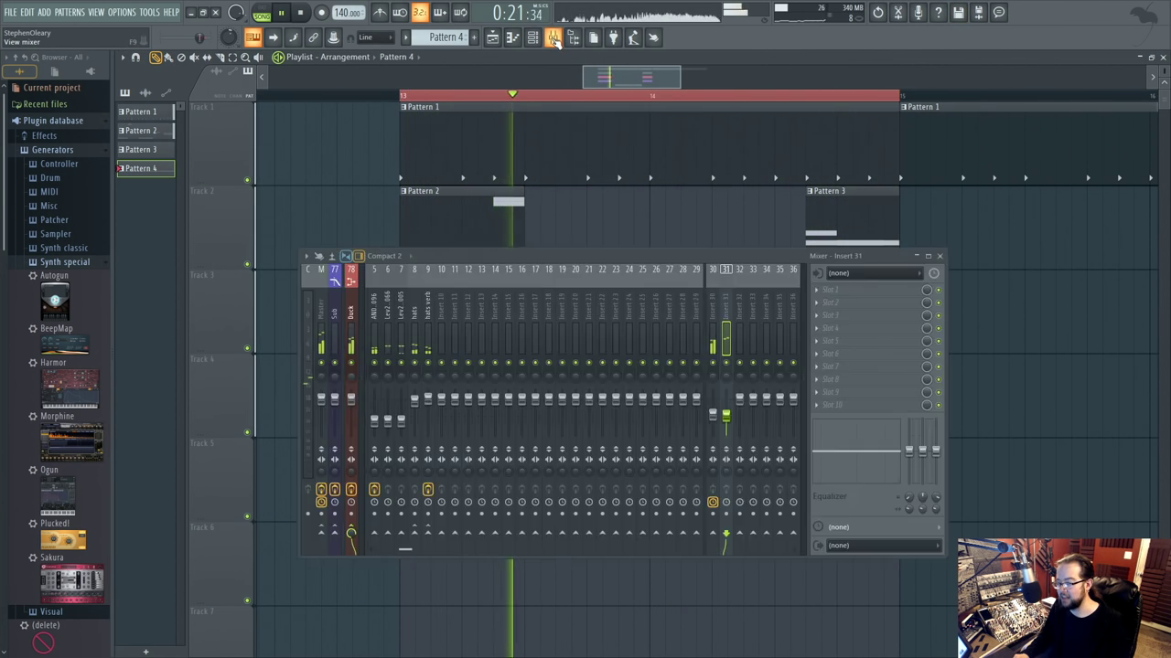
left_click(552, 38)
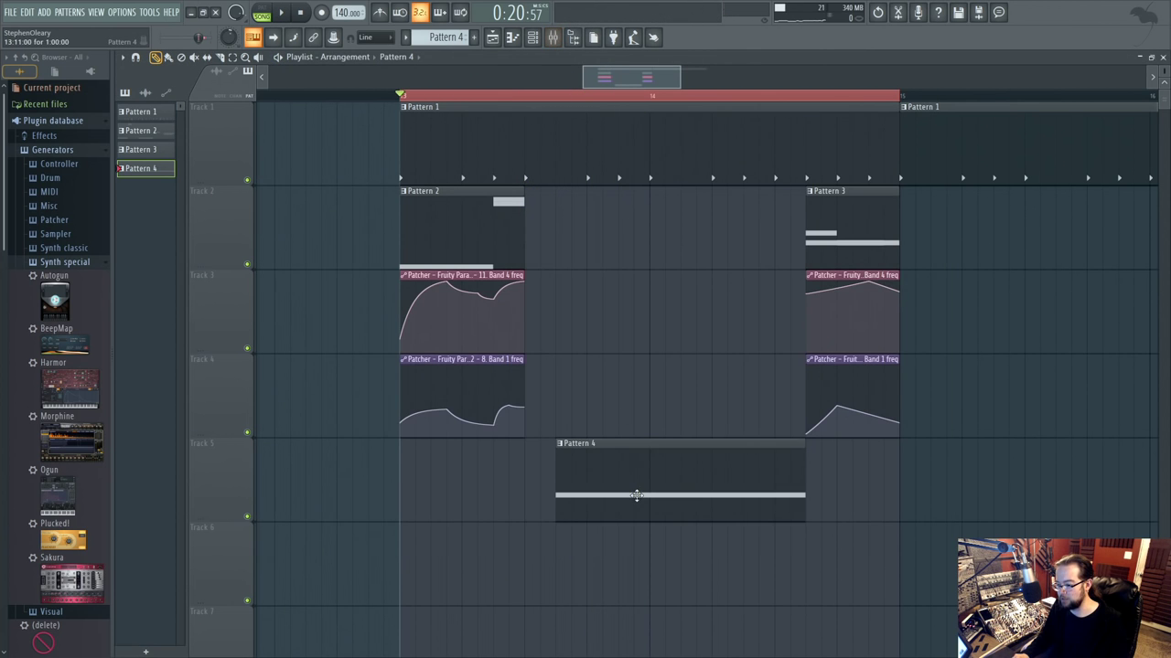
Replace Pattern 4's one-bar E2 note with a one-beat note, two sixteenth notes and a longer note, and play the arrangement.
left_click(532, 37)
left_click(729, 447)
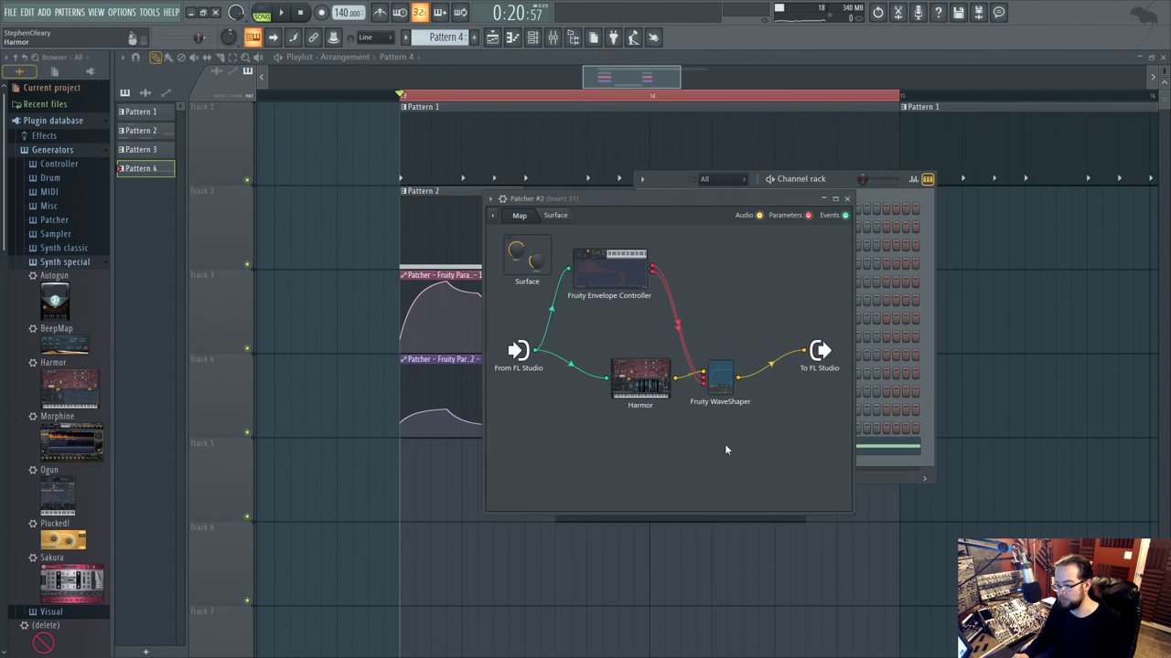
right_click(676, 565)
double_click(640, 498)
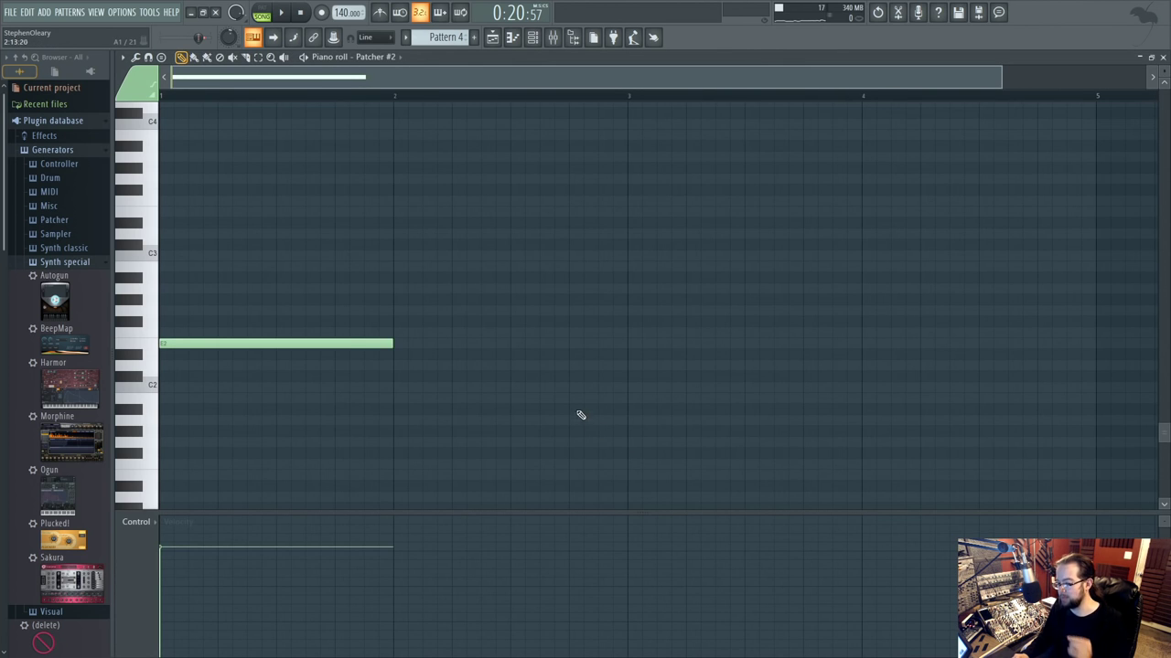
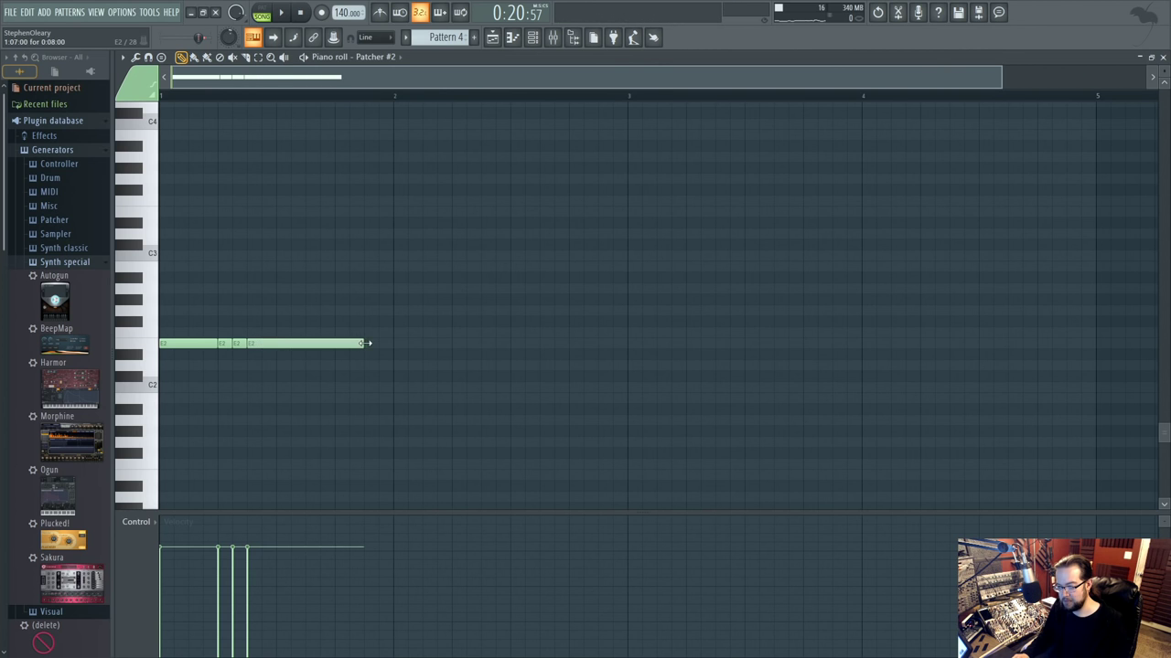
left_click(492, 36)
key("space")
Add a sixteenth E2 note just before beat four in Pattern 4, extend the final note to the bar's end, and play it.
double_click(639, 475)
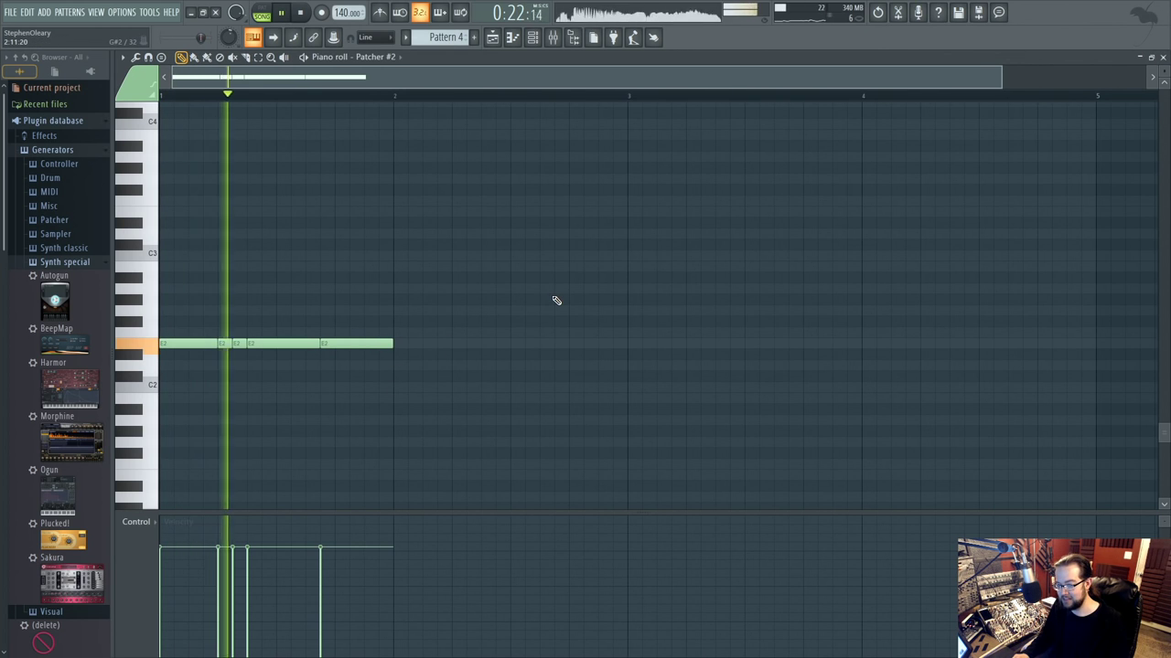
key("space")
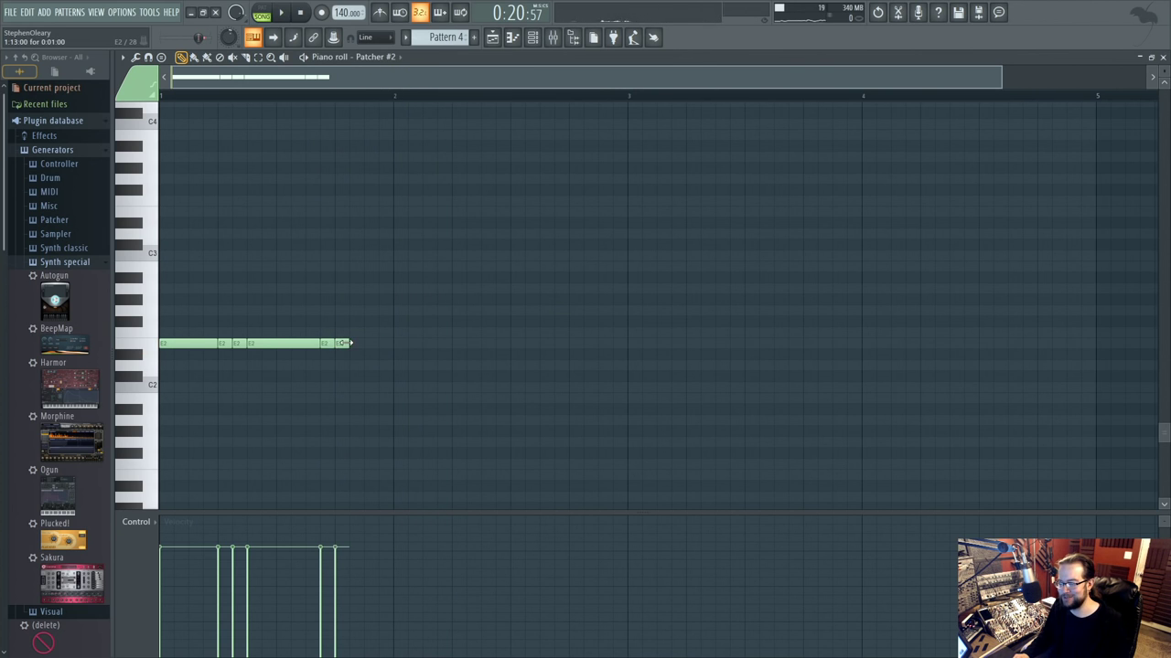
left_click_drag(350, 343, 410, 345)
key("space")
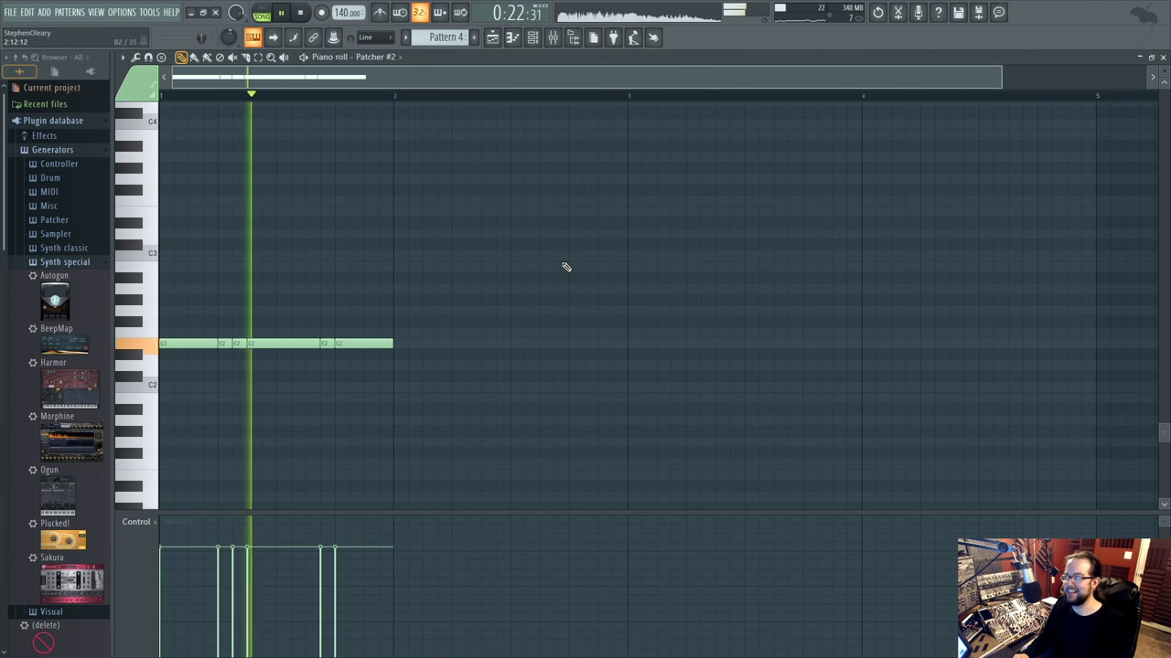
Return to the playlist, stop playback, and move the Pattern 4 clip to track 2 so that it ends where Pattern 3 starts.
left_click(533, 39)
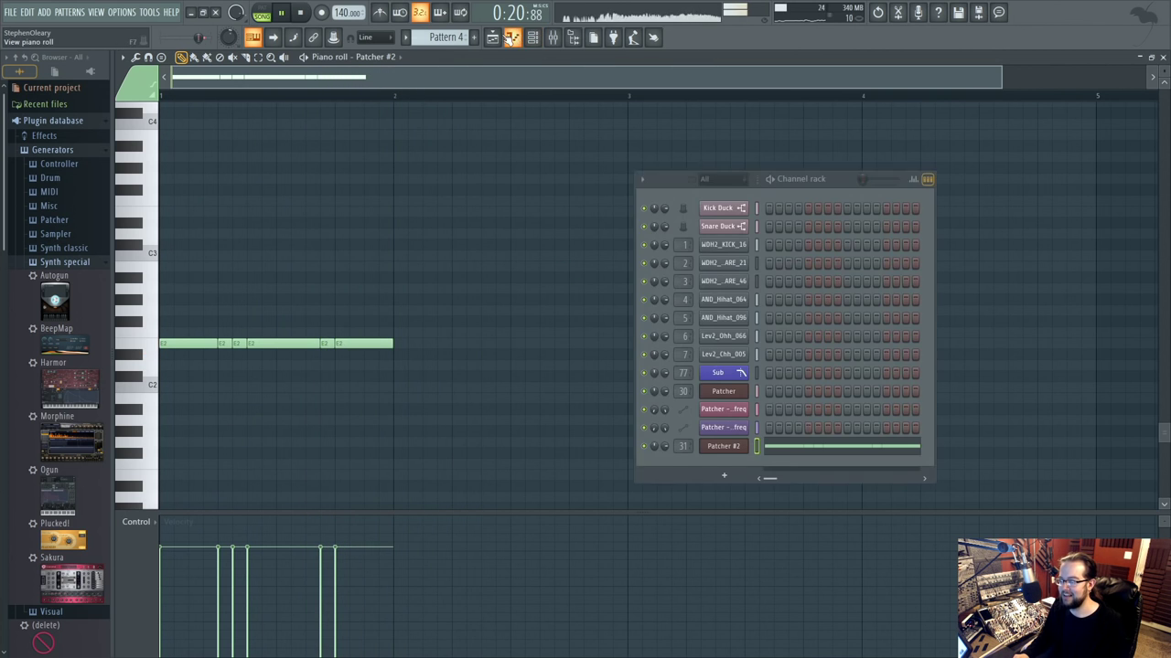
left_click(494, 39)
left_click(535, 39)
left_click(536, 40)
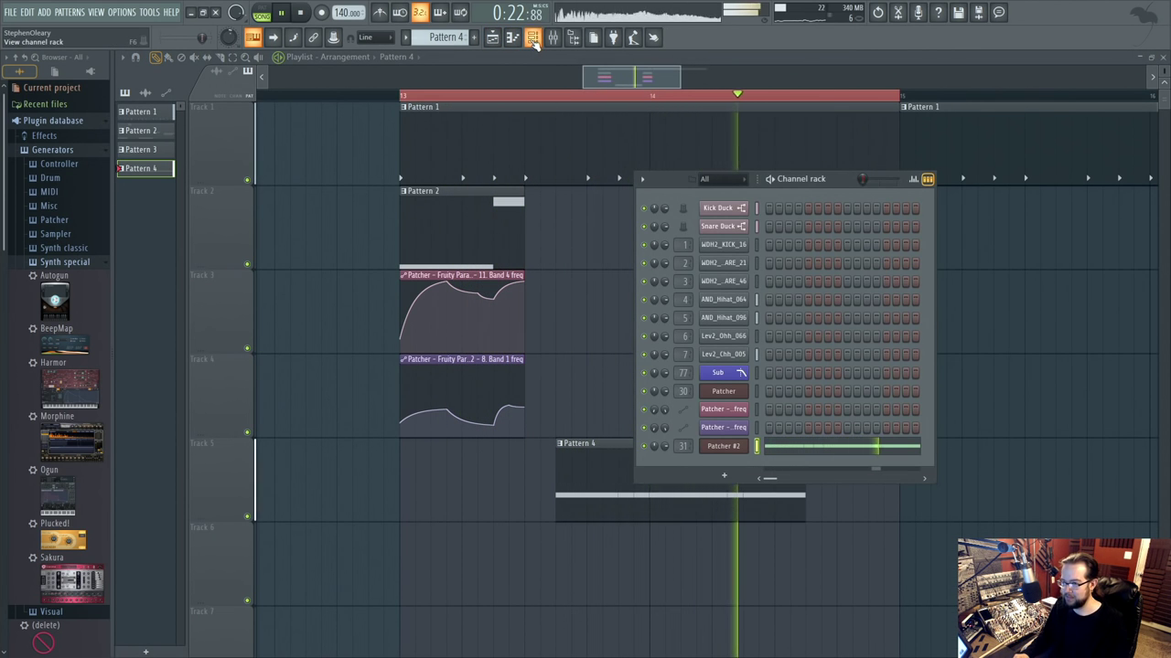
key("F6")
key("space")
left_click_drag(627, 471, 609, 210)
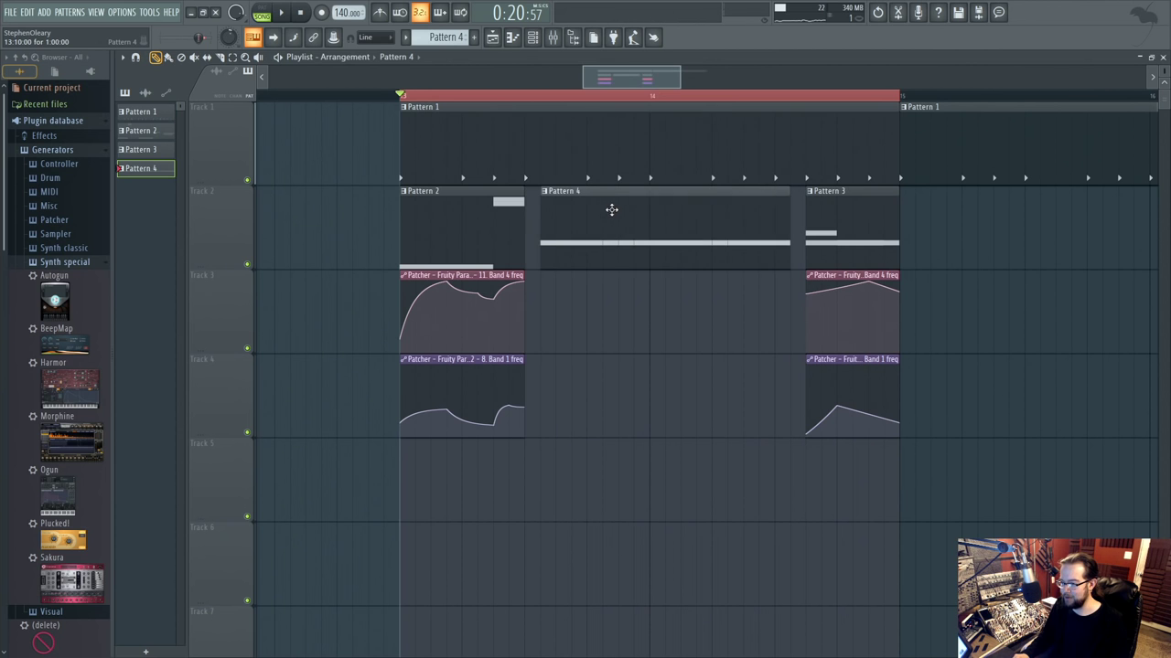
Try the Pattern 4 clip directly after Pattern 2 during playback, and undo the move.
key("space")
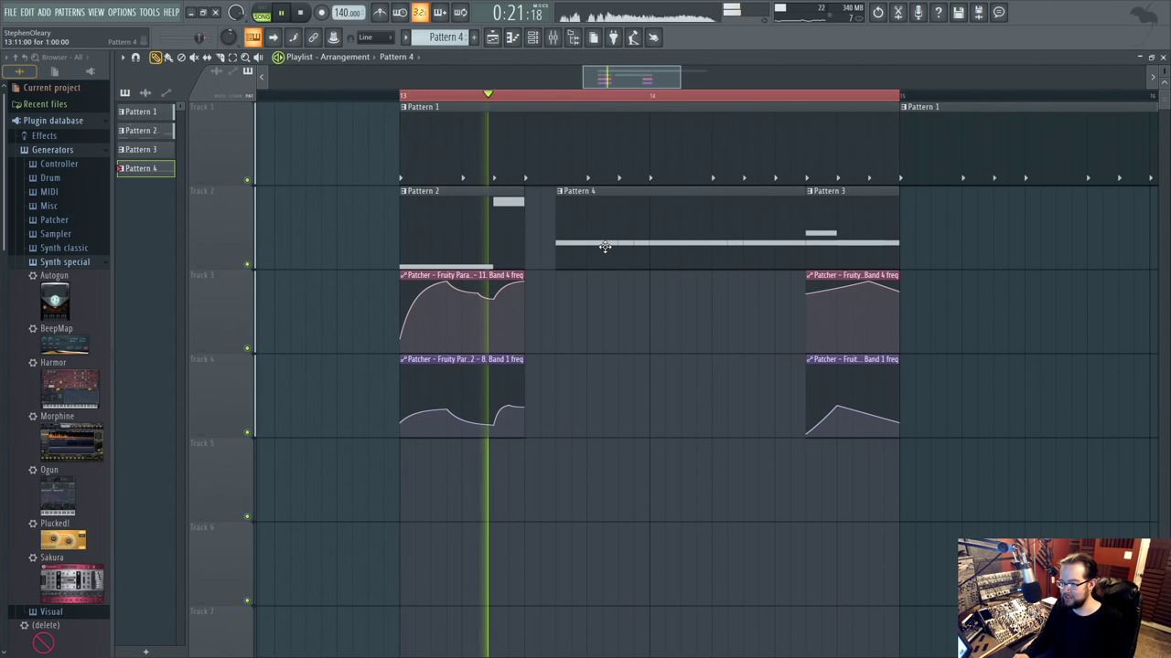
left_click_drag(586, 193, 570, 225)
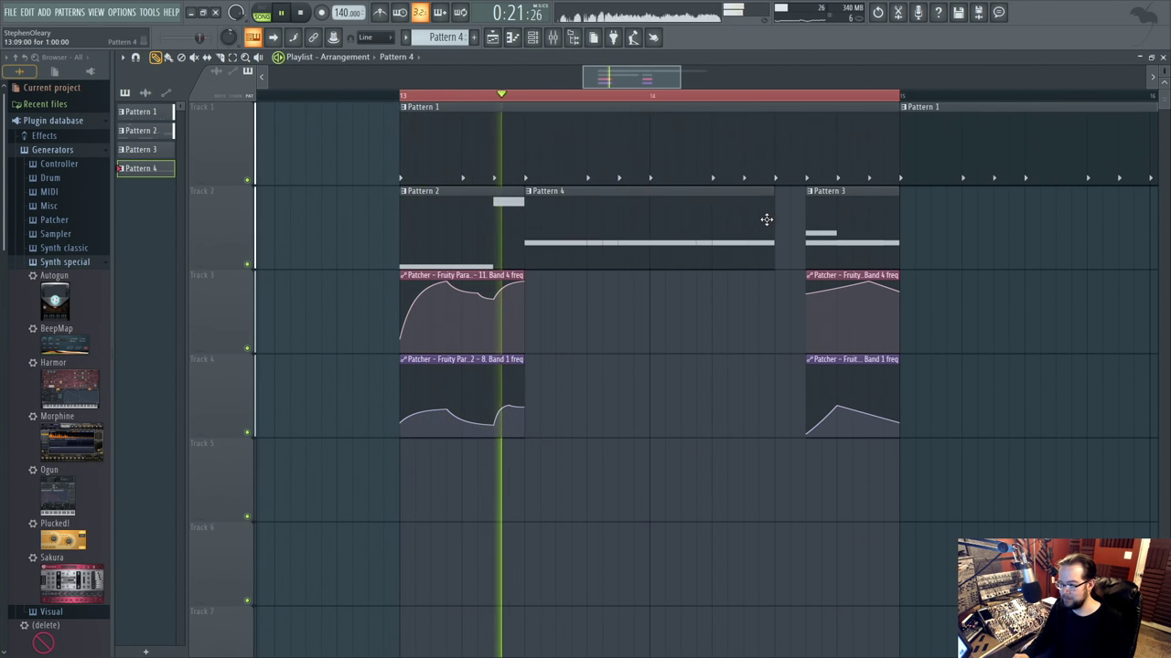
key("space")
key("ctrl+z")
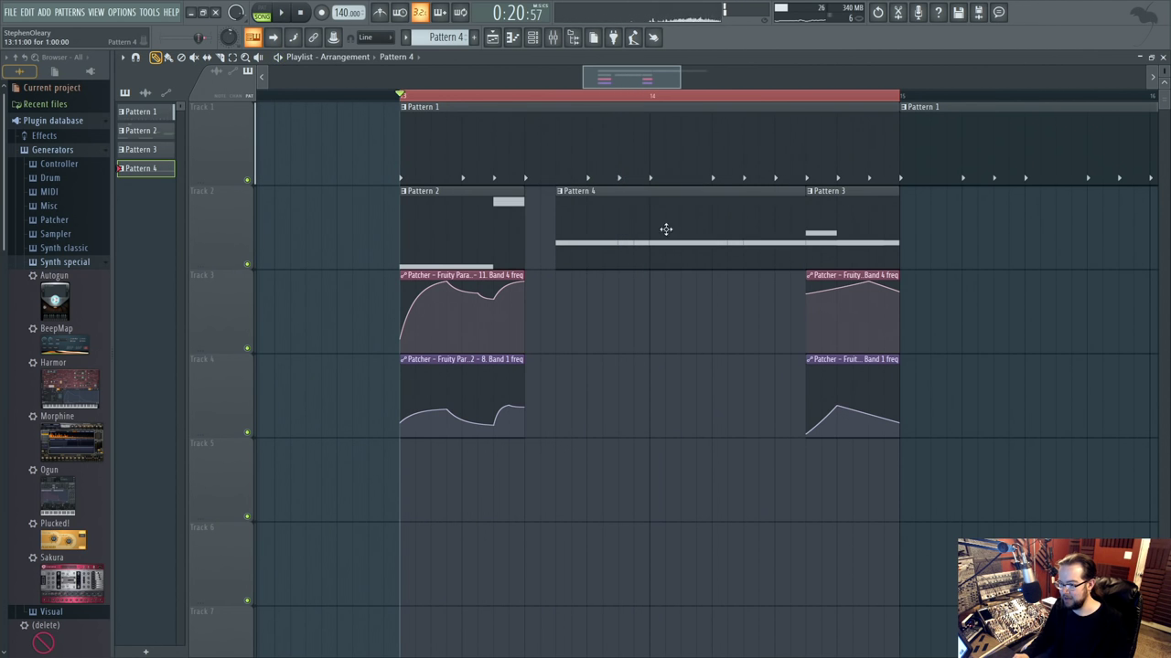
Open Harmor in Patcher #2 and audition the arrangement while shifting the master pitch to -100 cents.
left_click(536, 40)
left_click(727, 446)
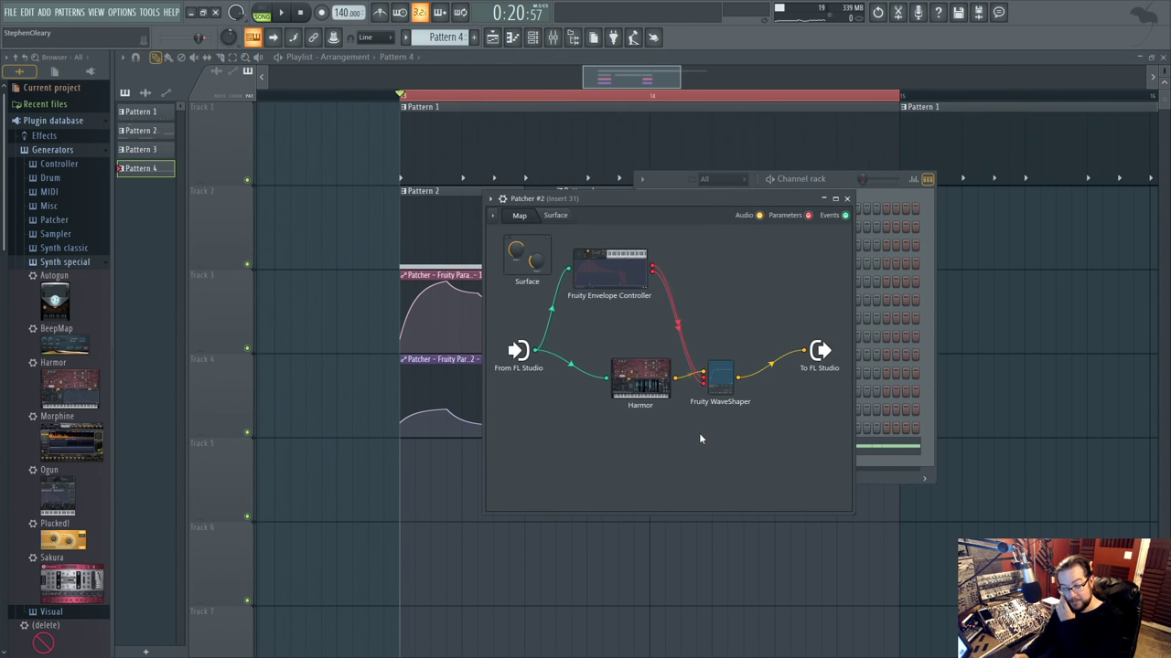
left_click(643, 370)
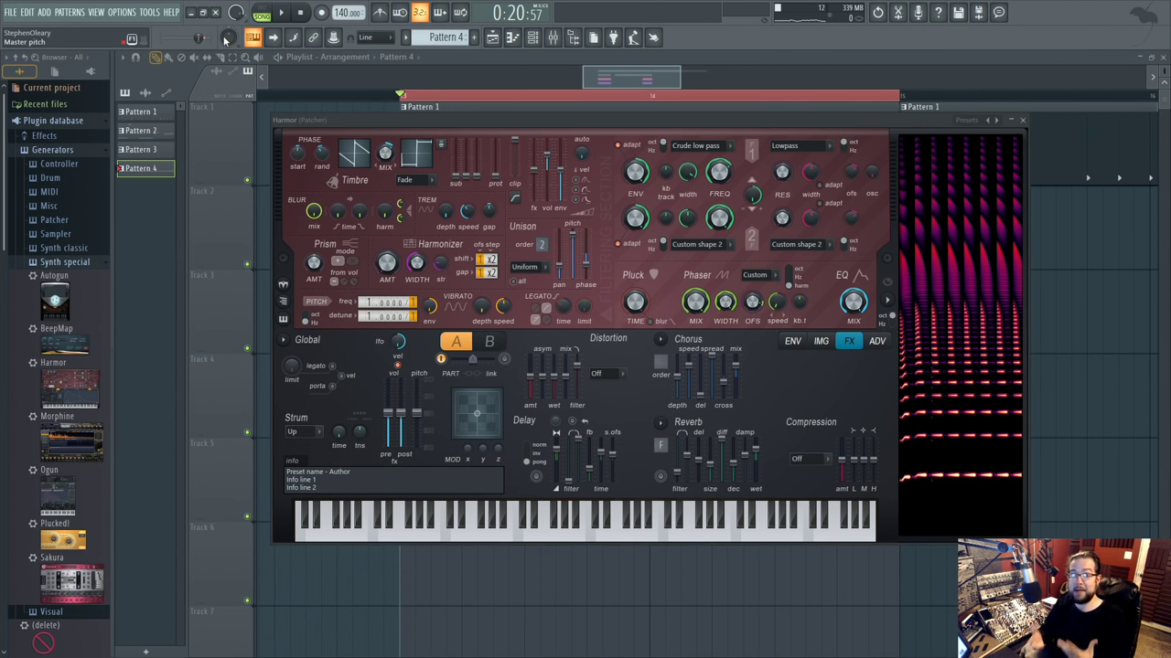
key("space")
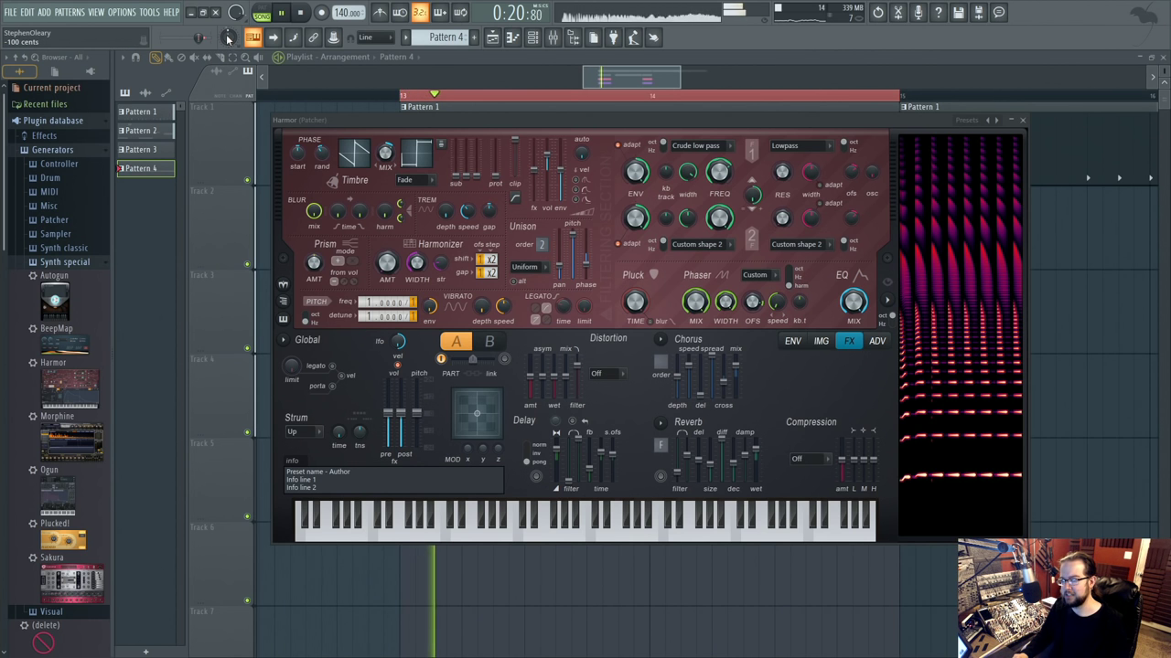
mouse_move(227, 40)
left_mouse_down()
mouse_move(228, 19)
mouse_move(228, 37)
left_mouse_up()
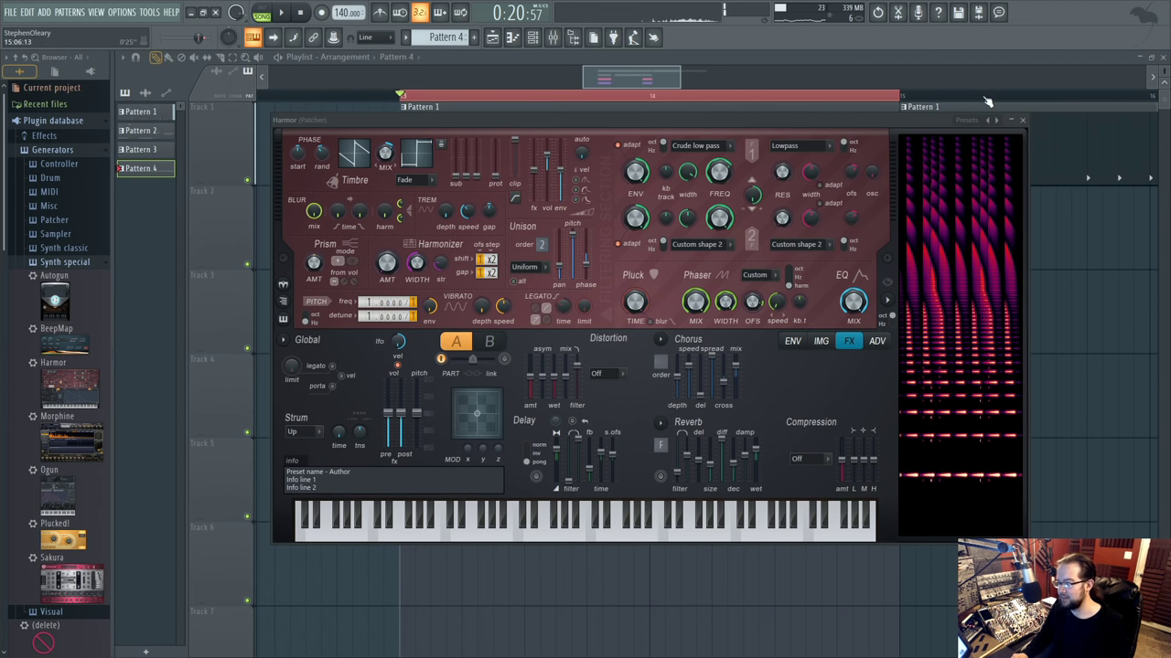
left_click(1024, 121)
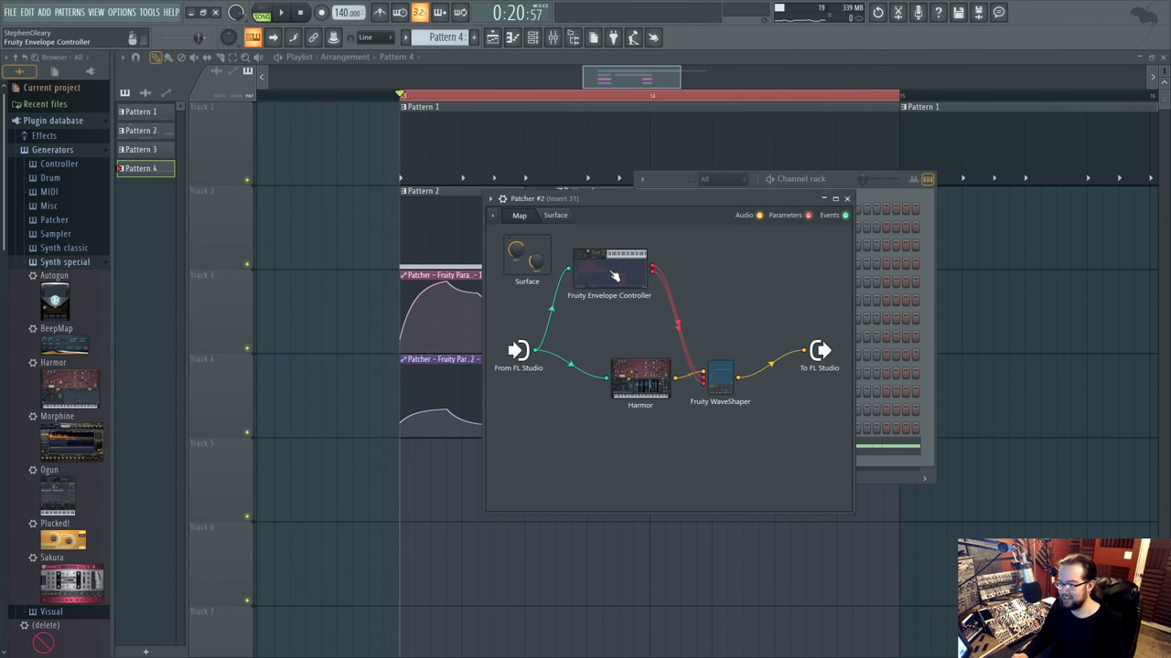
Move the envelope controller close above Harmor and insert Maximus between the WaveShaper and the Patcher output.
left_click_drag(615, 276, 650, 321)
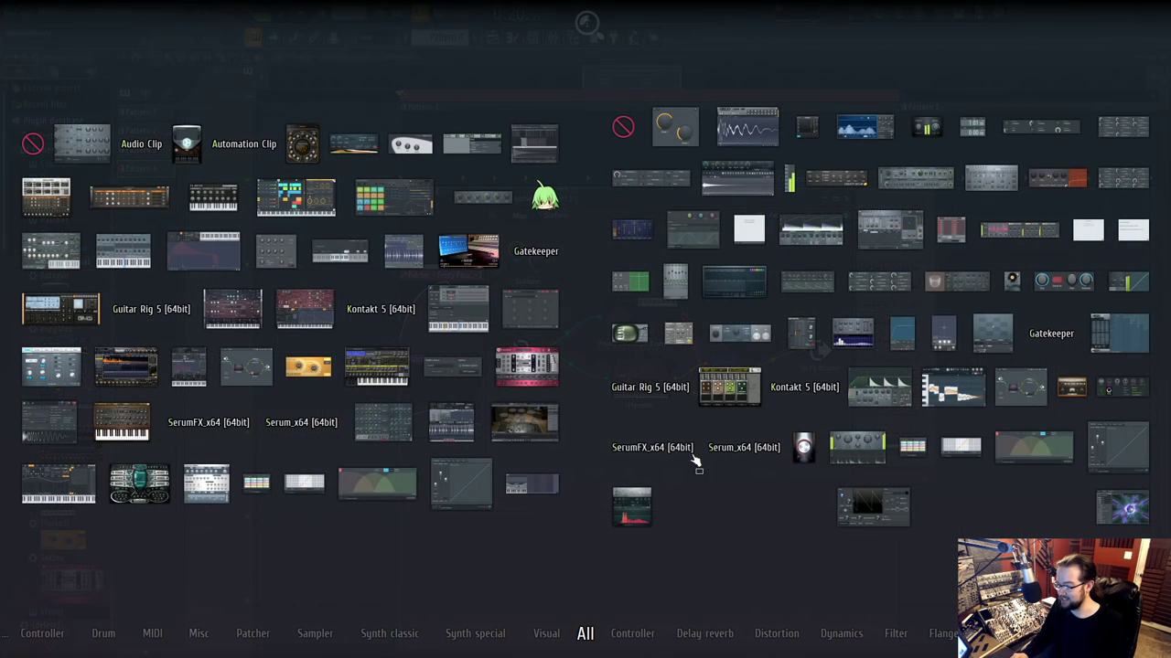
left_click(875, 402)
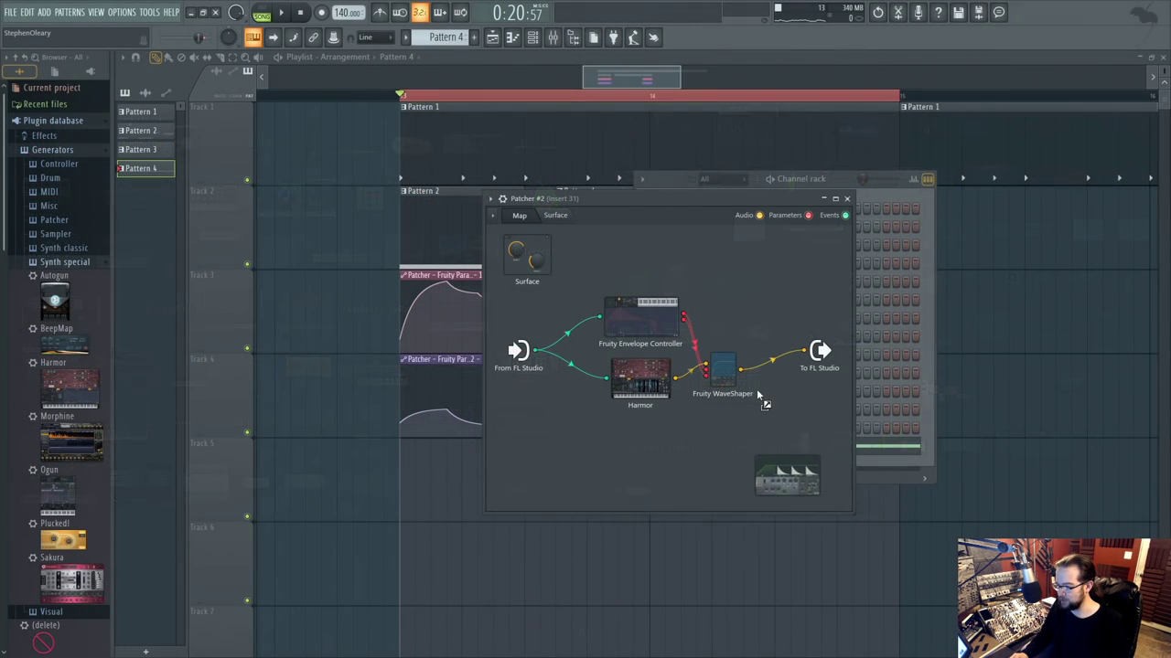
left_click(722, 366)
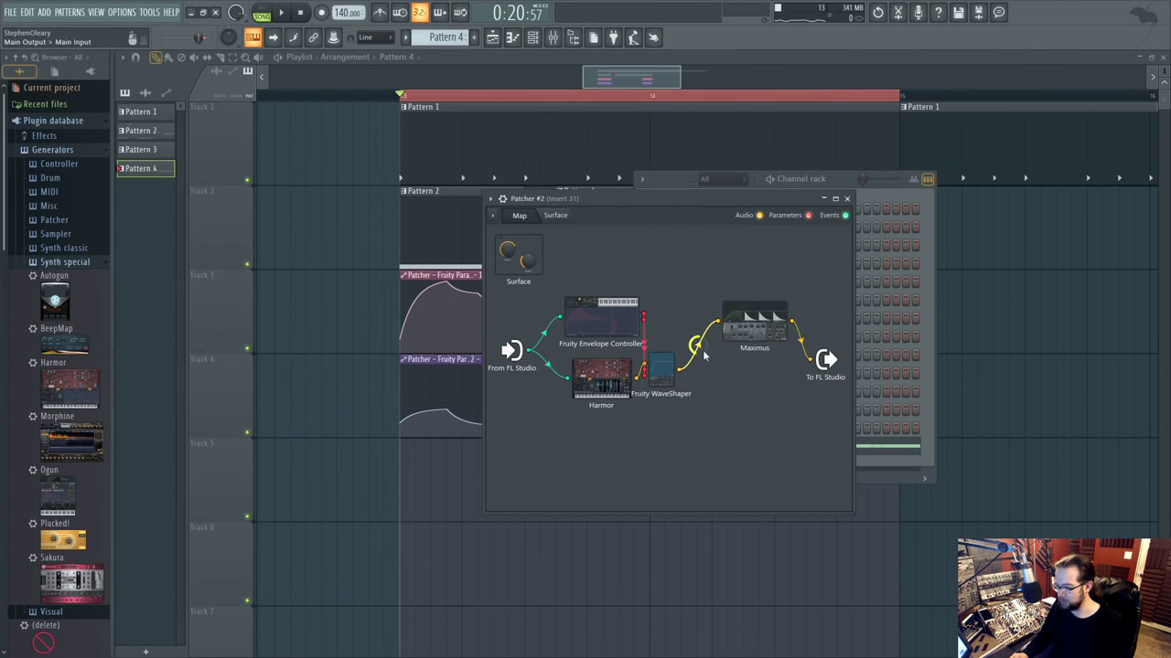
Open Maximus and adjust its low and high crossover frequencies in the band display during playback.
left_click(772, 324)
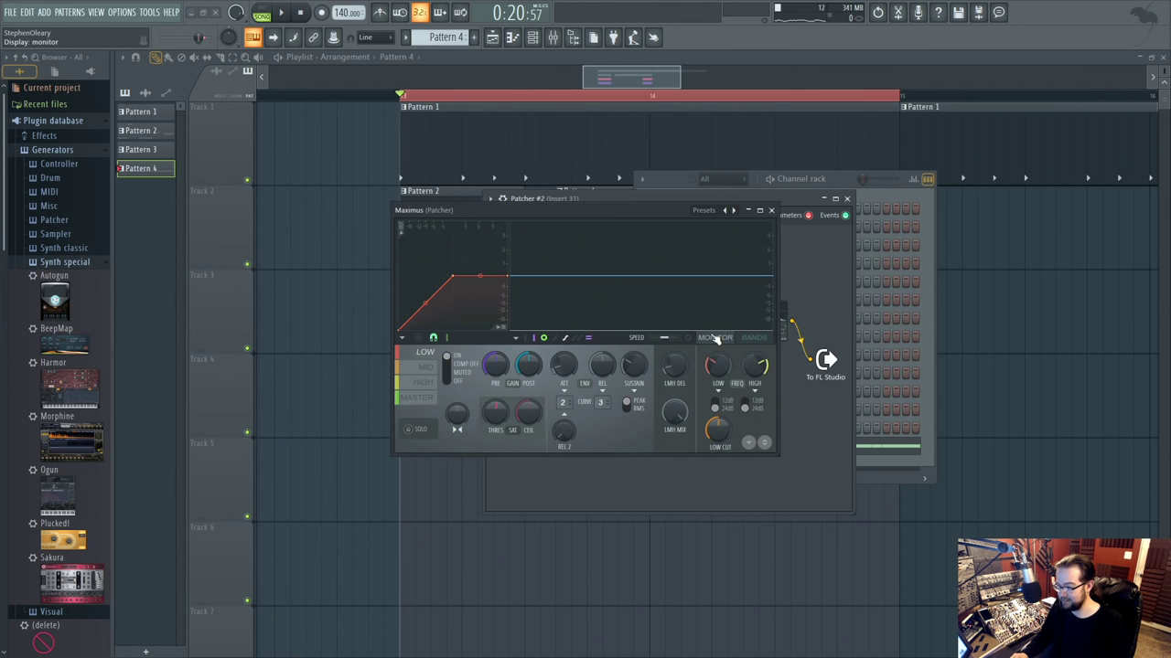
left_click(754, 338)
key("space")
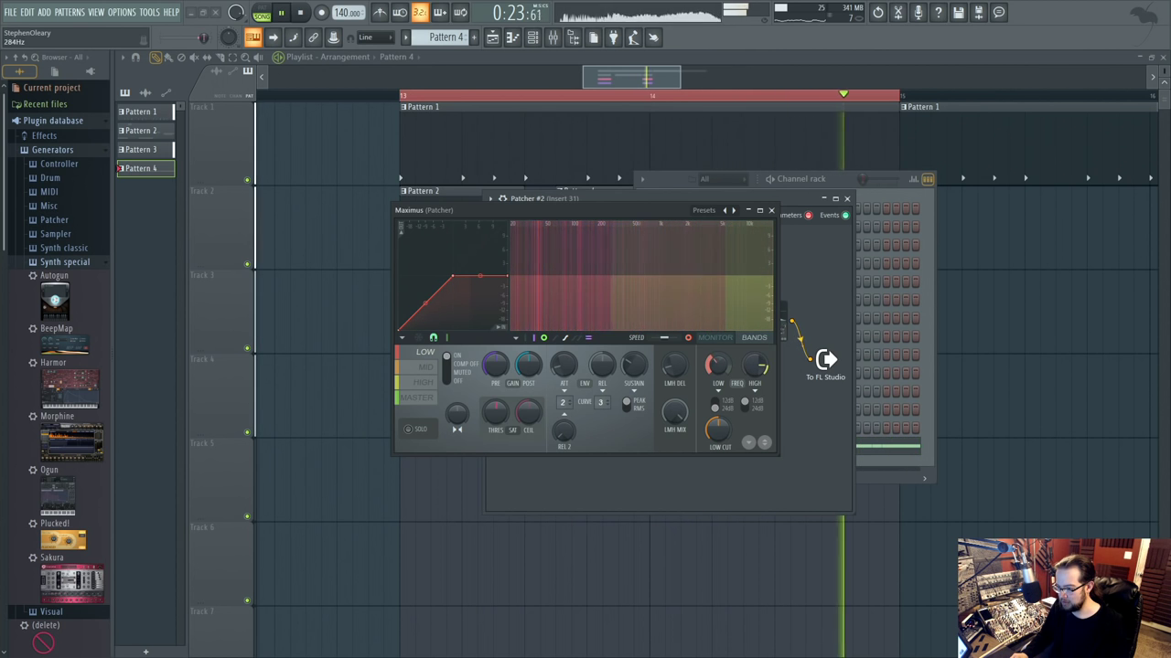
left_click(715, 338)
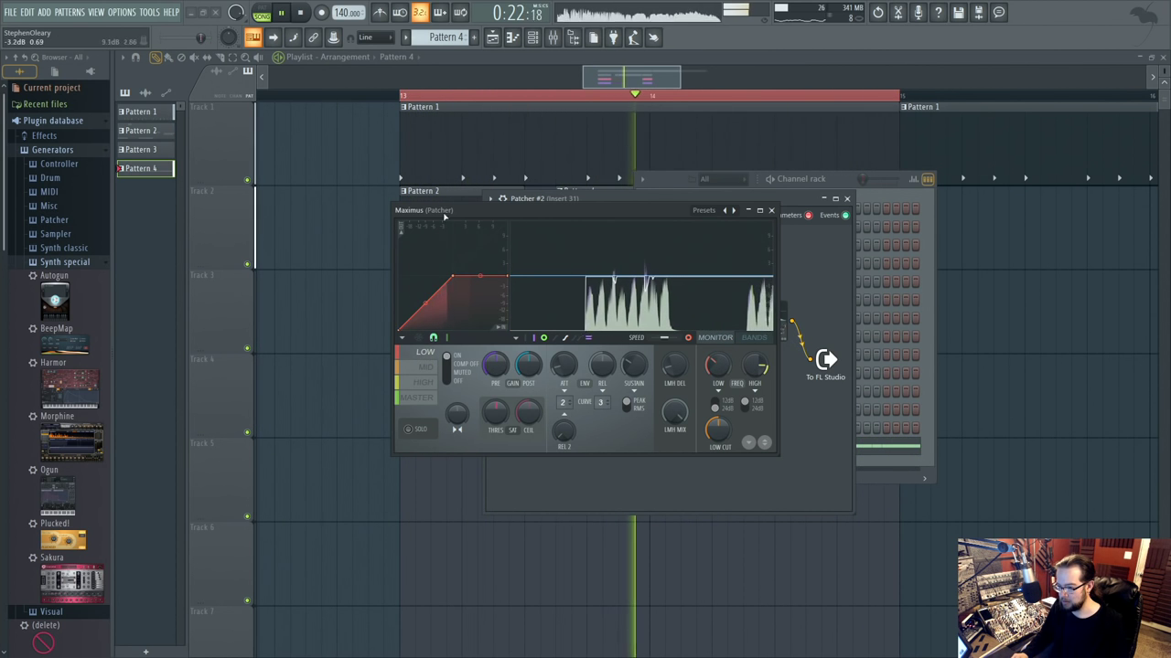
Bend the compression curves of Maximus upward below the threshold, working through the low, mid and high bands.
left_click_drag(424, 303, 424, 276)
left_click(427, 367)
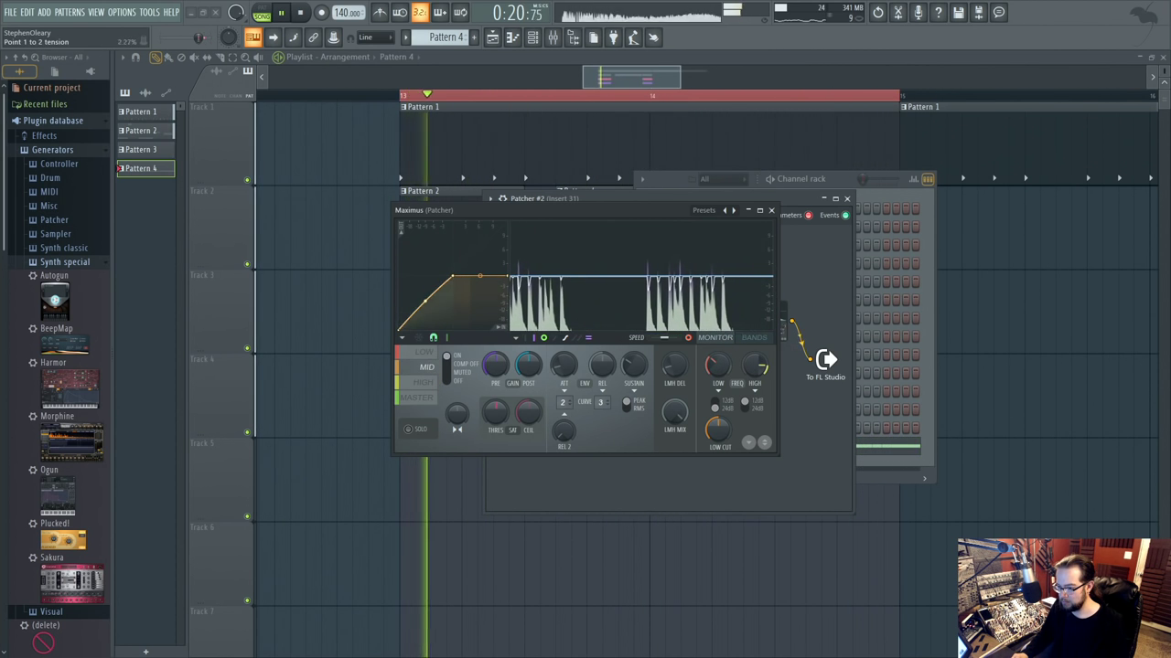
left_click(425, 382)
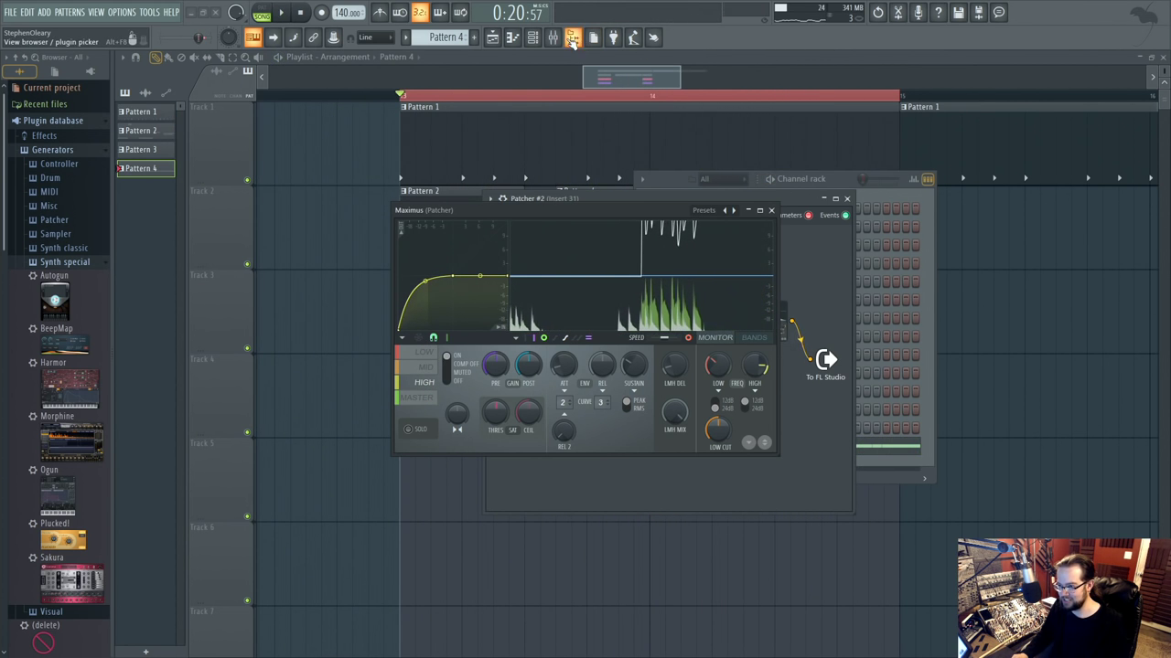
Check Insert 31 in the mixer during playback, and reopen Maximus in Patcher #2.
key("F9")
left_click(771, 210)
key("space")
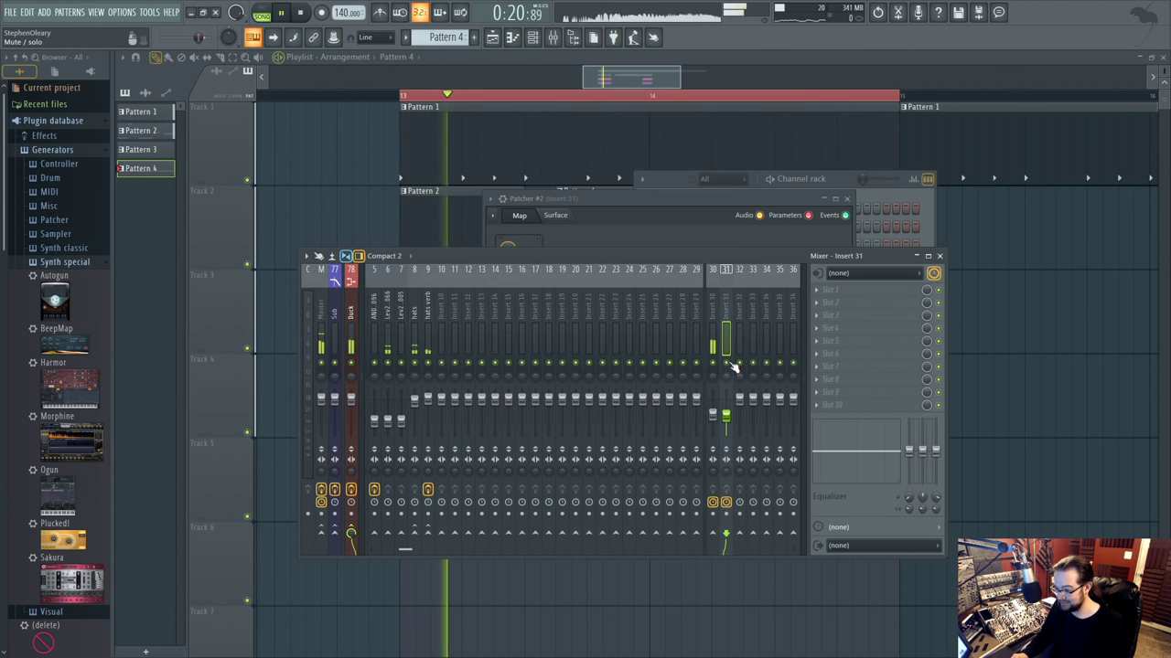
left_click(691, 212)
double_click(759, 319)
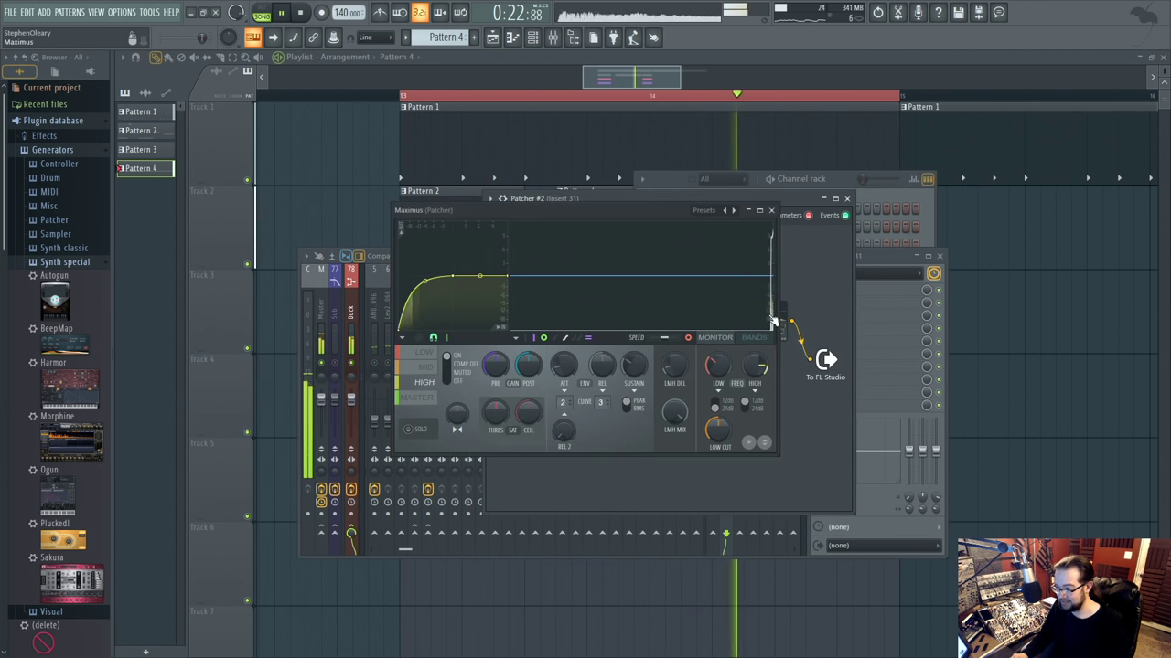
Refine the low and mid band curves in Maximus and lower the Master post gain during playback.
key("space")
key("space")
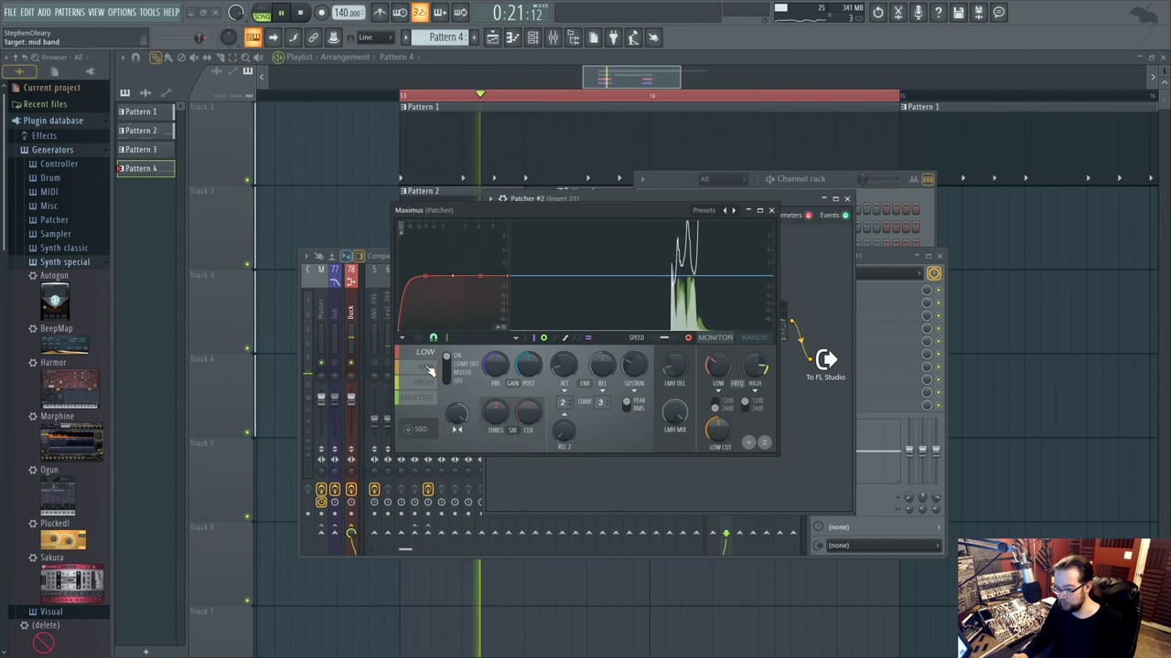
left_click(426, 367)
left_click(417, 397)
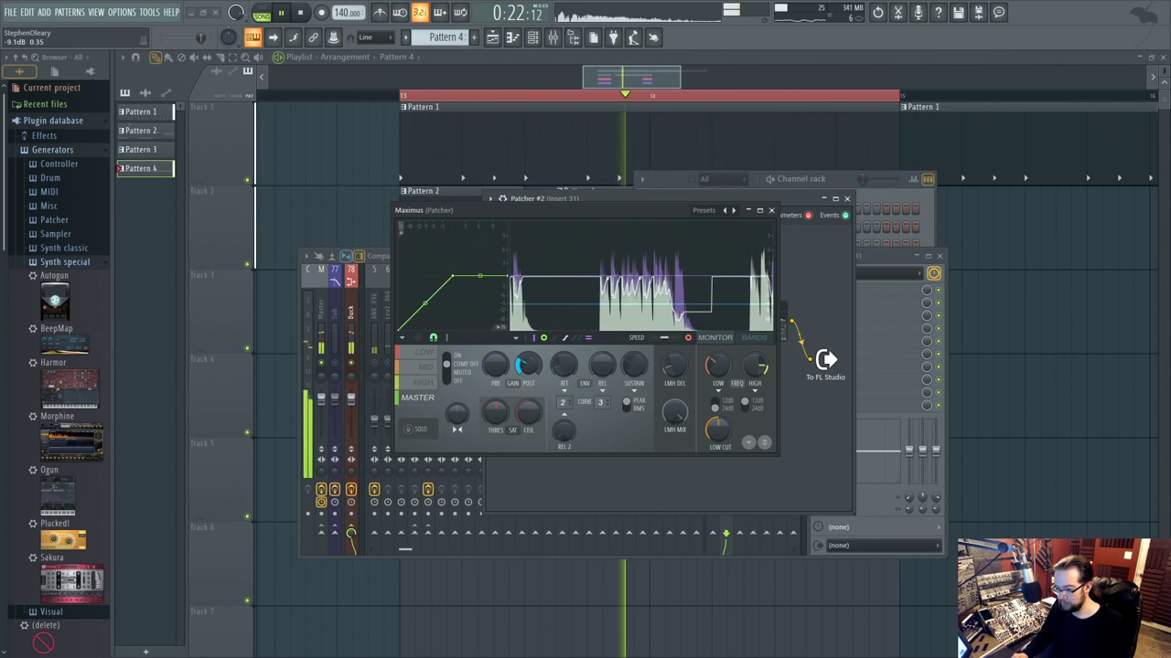
left_click(771, 211)
key("space")
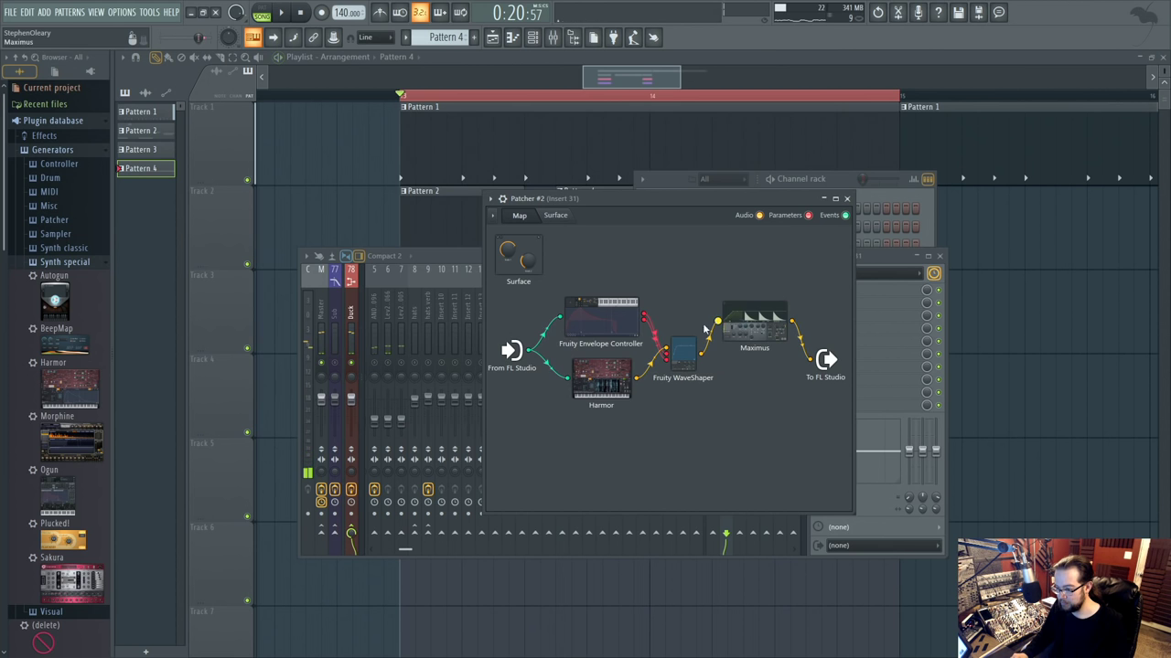
Audition Harmor in the arrangement, switch playback to pattern mode, and recheck Maximus.
left_click(603, 380)
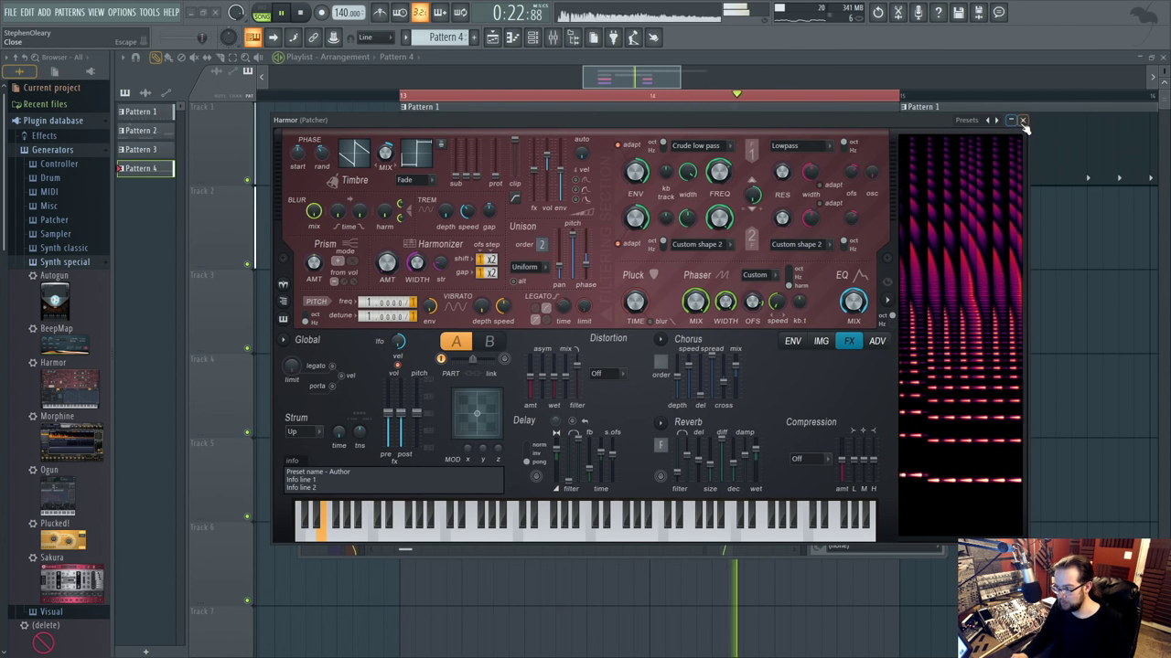
left_click(1023, 120)
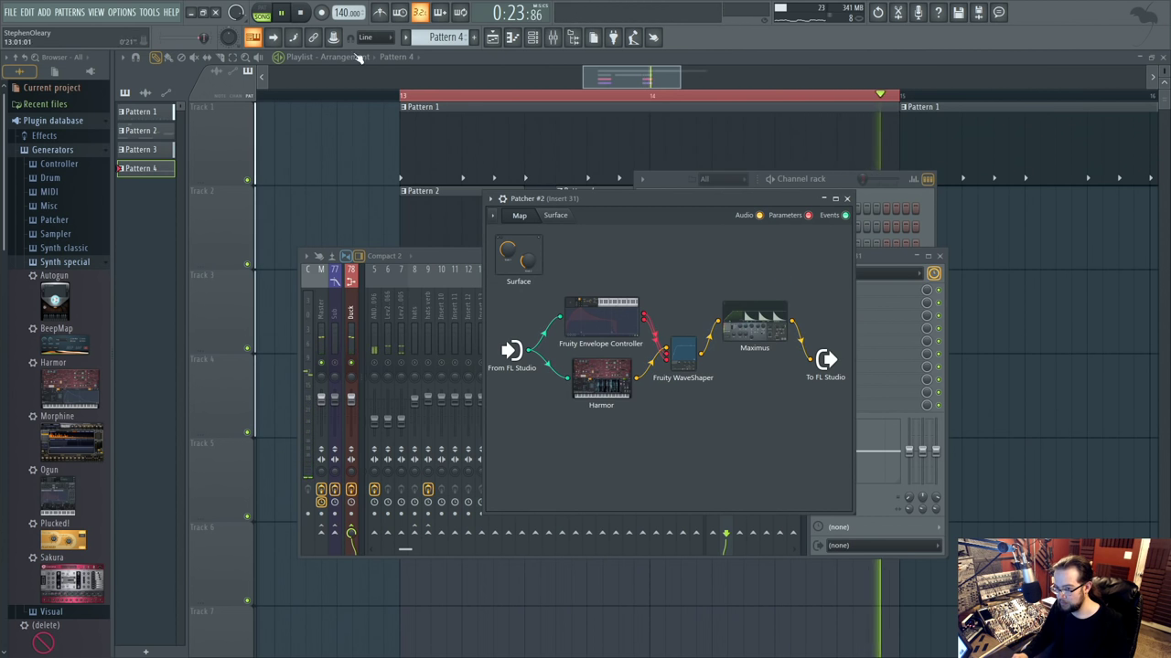
left_click(260, 13)
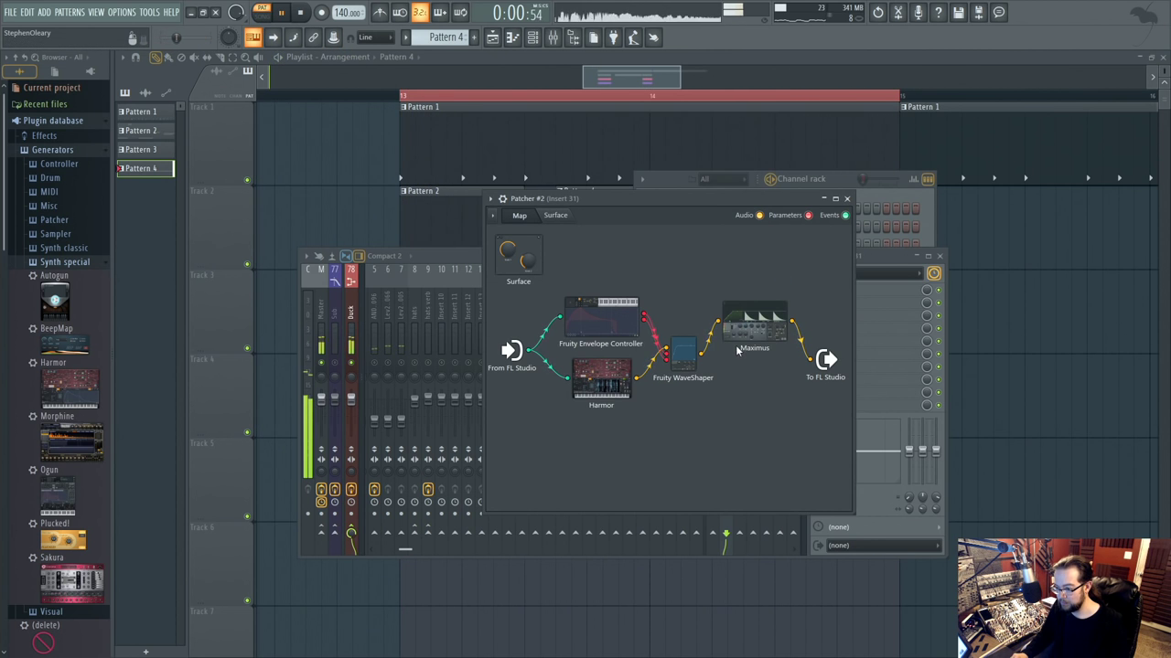
left_click(755, 318)
left_click(770, 210)
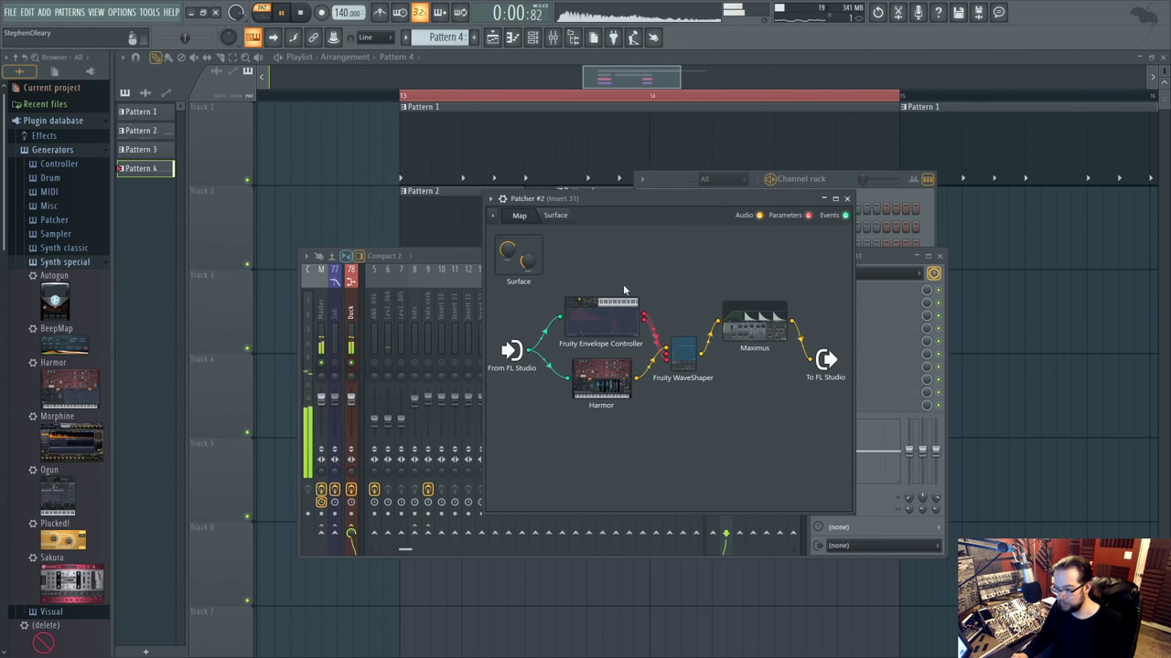
Open Harmor during pattern playback and adjust its Phaser settings.
left_click(600, 379)
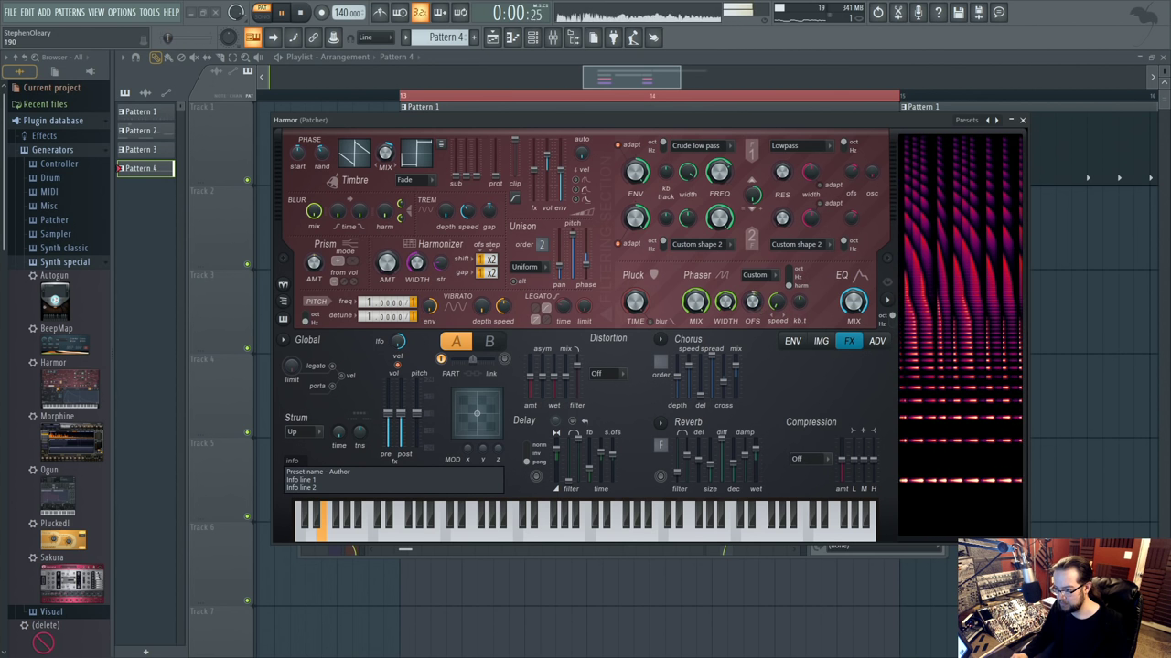
left_click(757, 276)
left_click(757, 302)
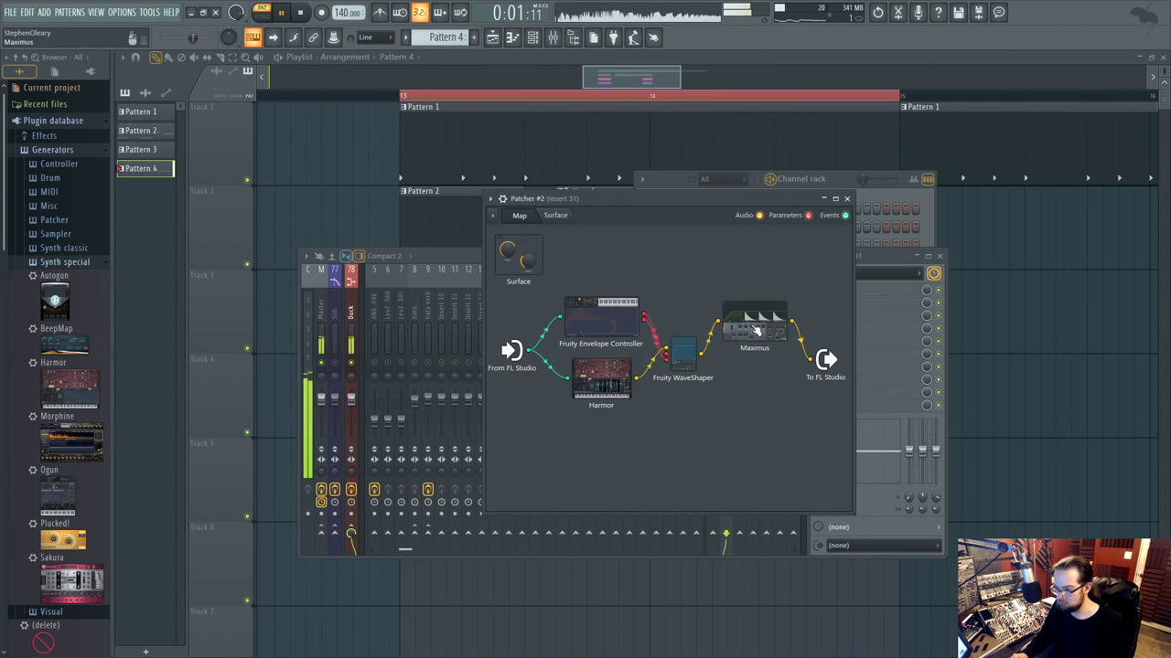
Lower the low and high crossover frequencies in Maximus, check the level monitor, and close the plugin.
left_click(756, 331)
left_click(753, 337)
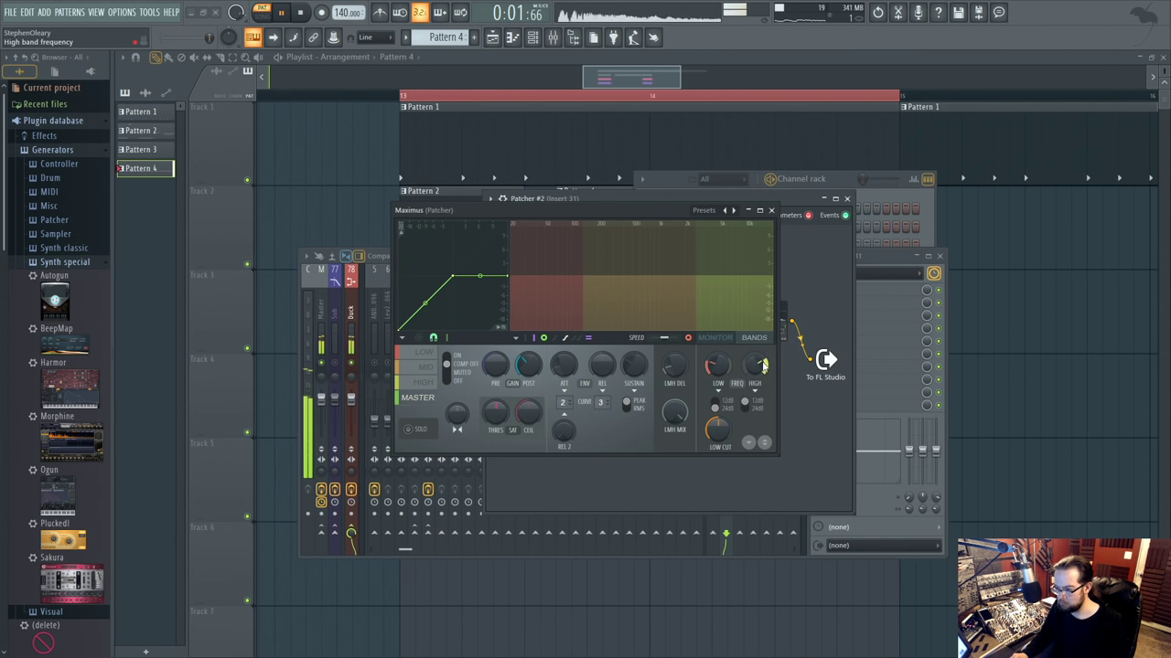
left_click(717, 339)
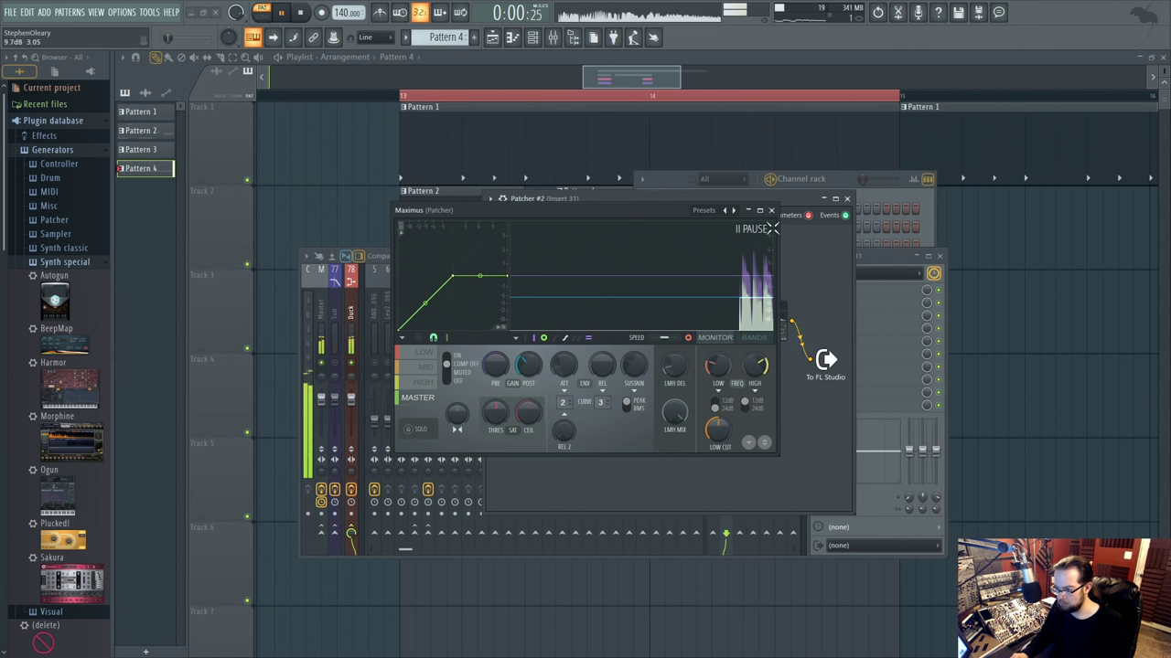
left_click(772, 211)
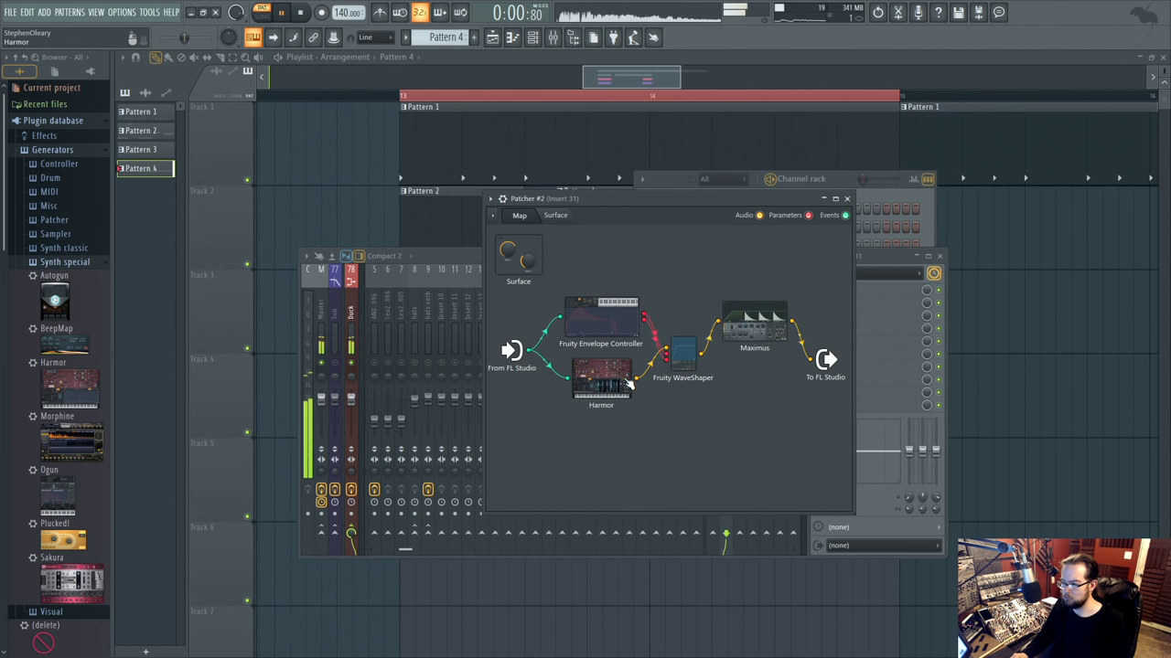
Add Fruity Reeverb 2 between Maximus and the Patcher output, and activate a parameter input on it.
key("F8")
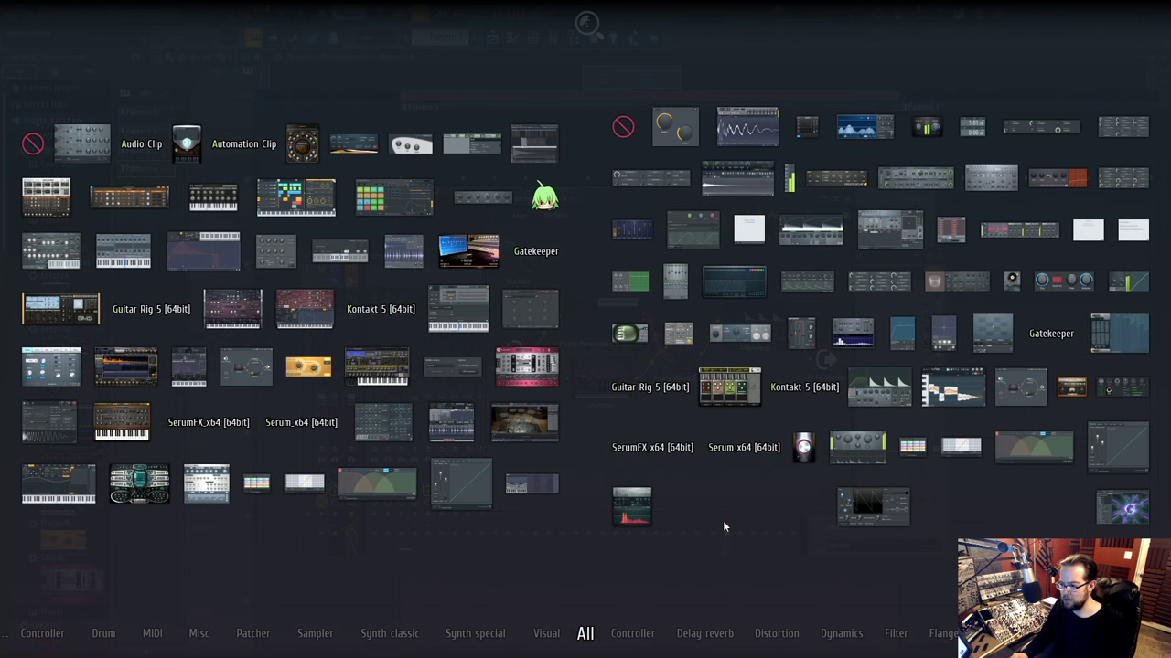
left_click_drag(900, 322, 803, 384)
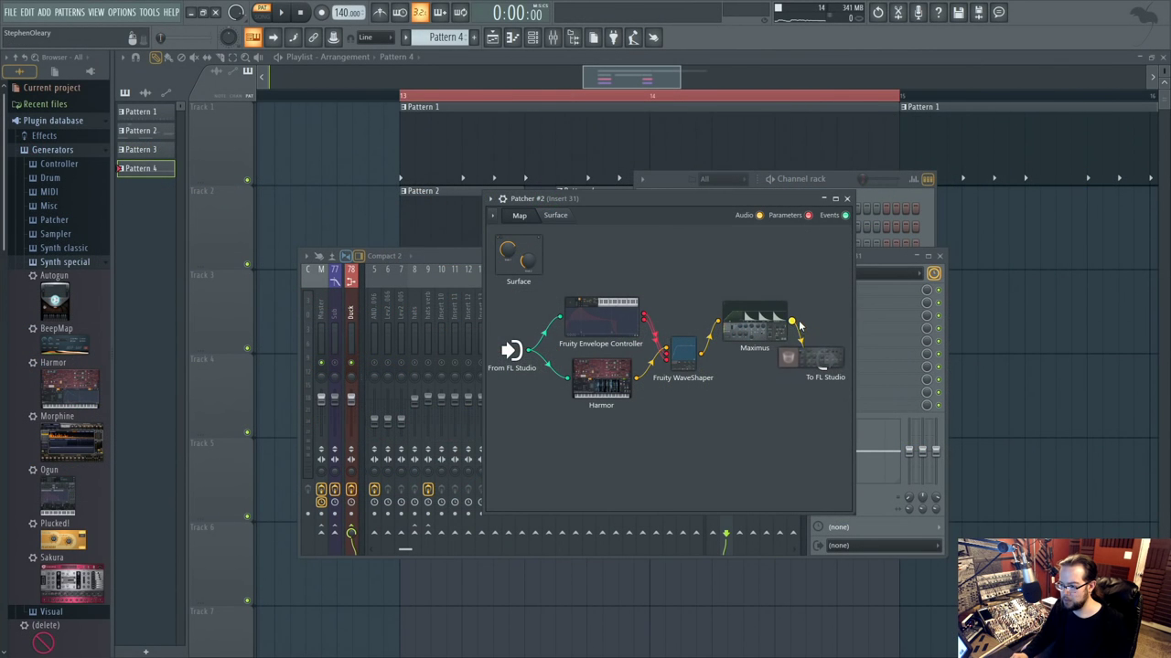
left_click_drag(800, 323, 804, 326)
right_click(615, 353)
left_click(623, 360)
left_click(742, 279)
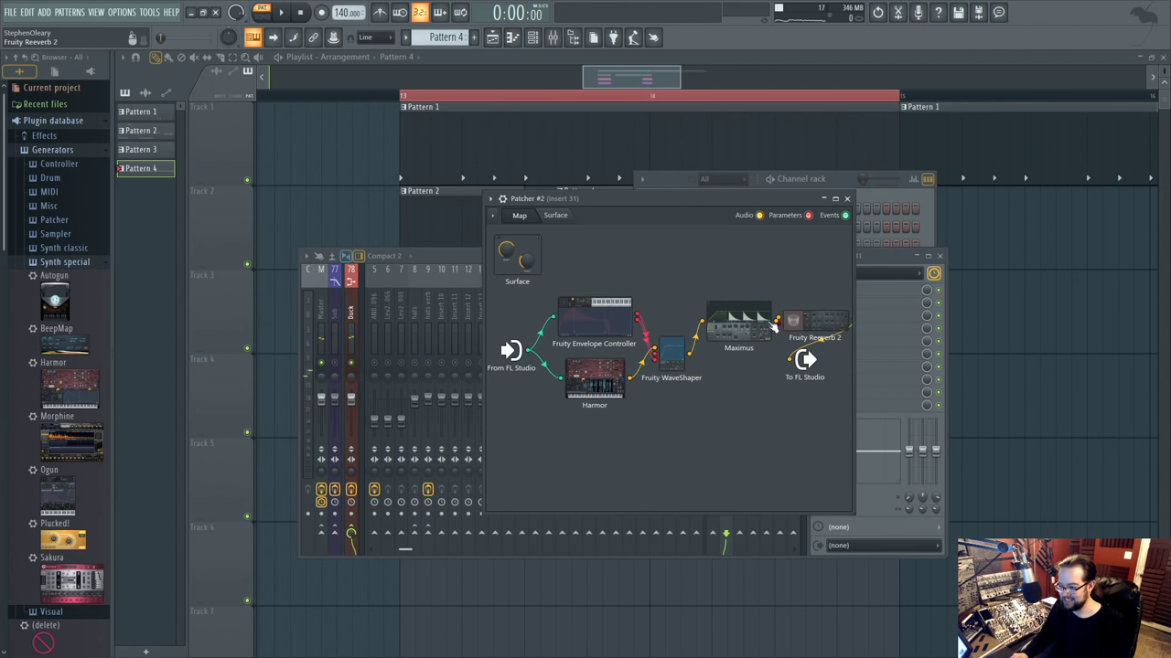
Delete the existing envelope controller from the patch and add a new Fruity Envelope Controller above Harmor.
right_click(606, 321)
left_click(661, 365)
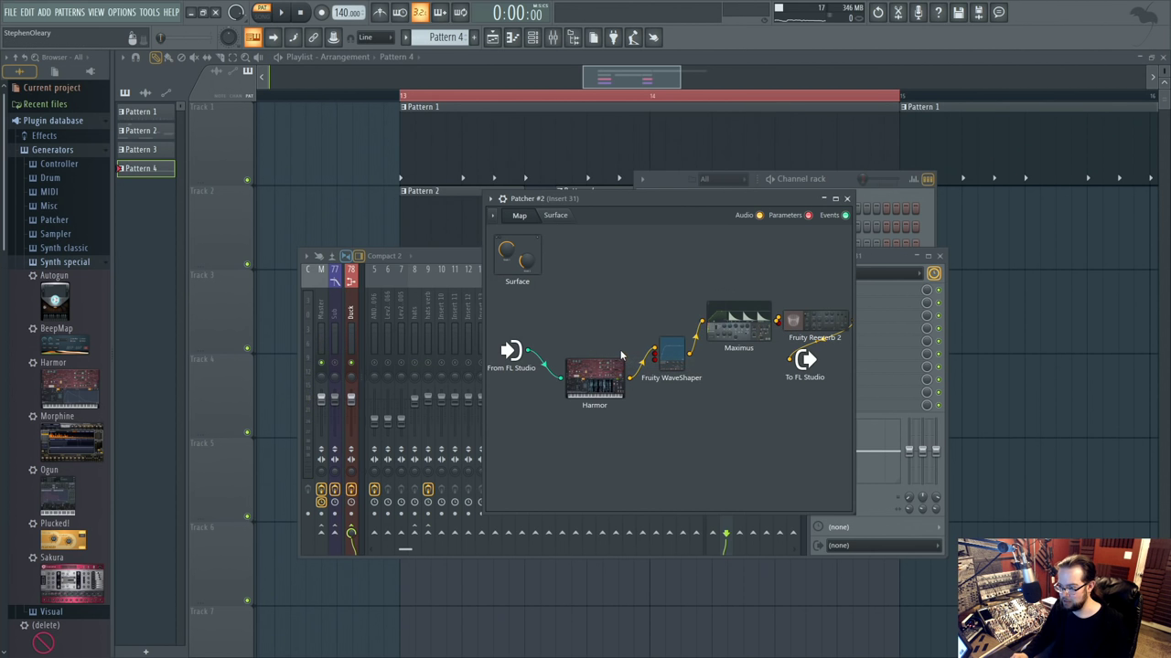
key("F8")
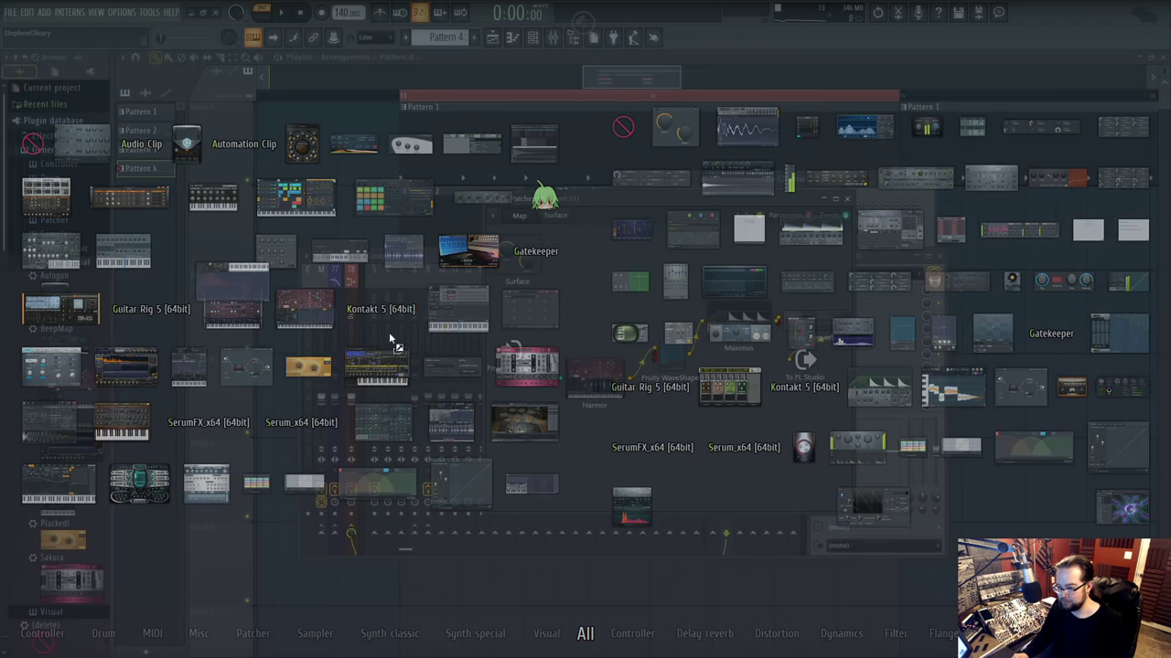
left_click_drag(390, 341, 604, 327)
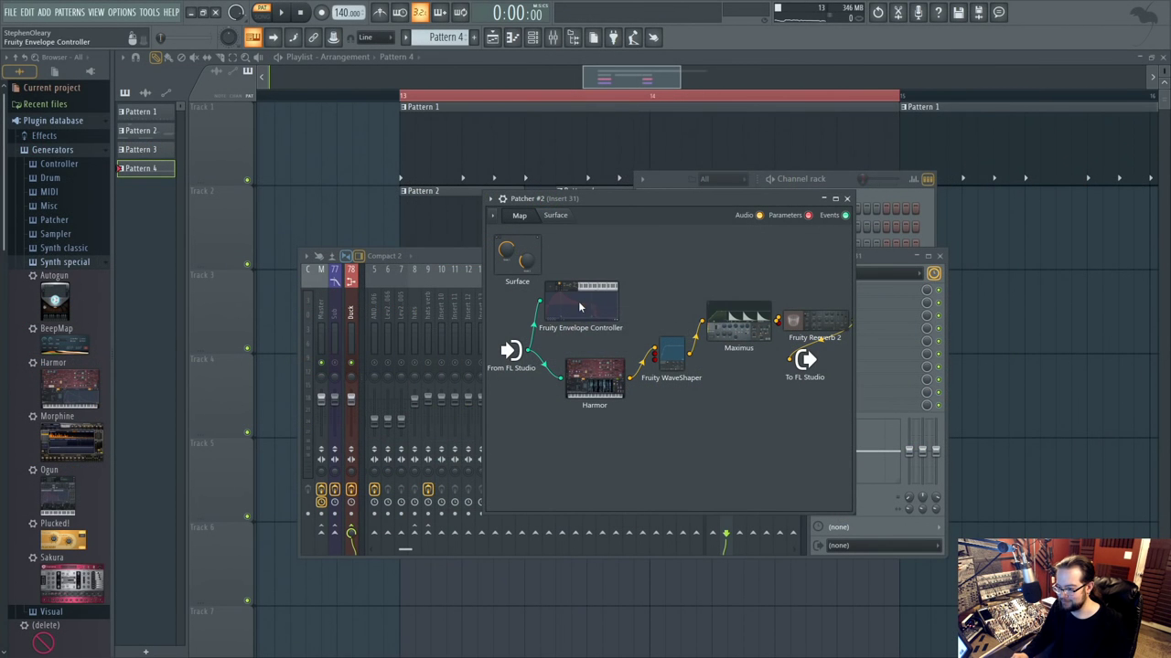
Activate the controller outputs for Articulators 1, 2 and 3 on the new envelope controller.
right_click(579, 306)
mouse_move(710, 376)
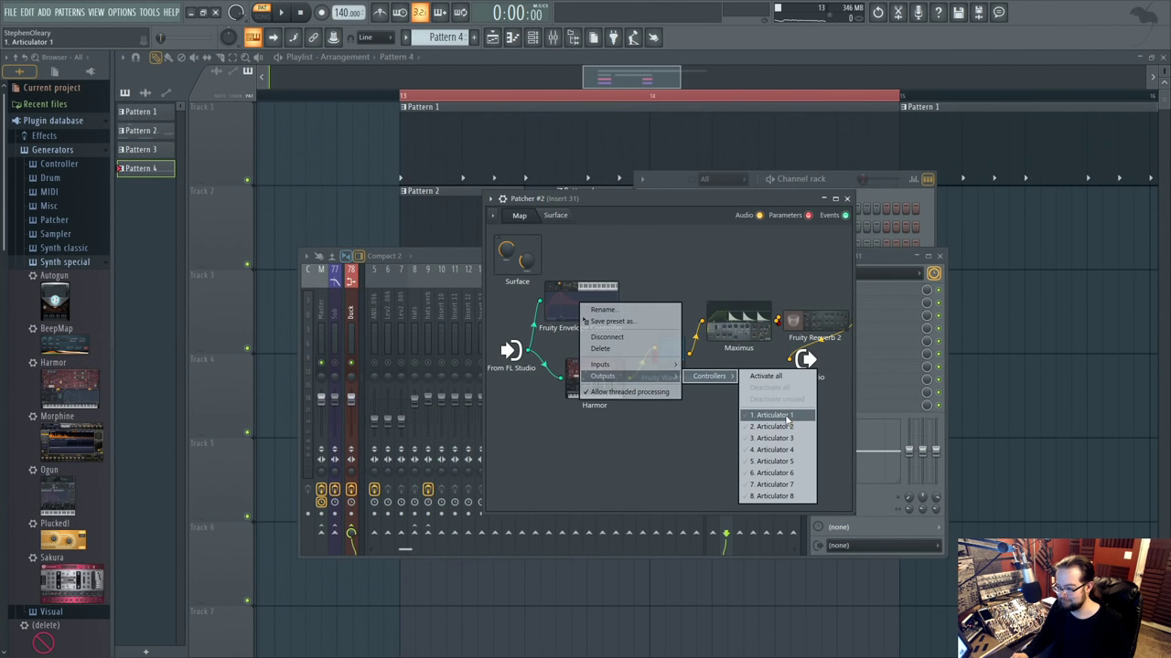
left_click(754, 450)
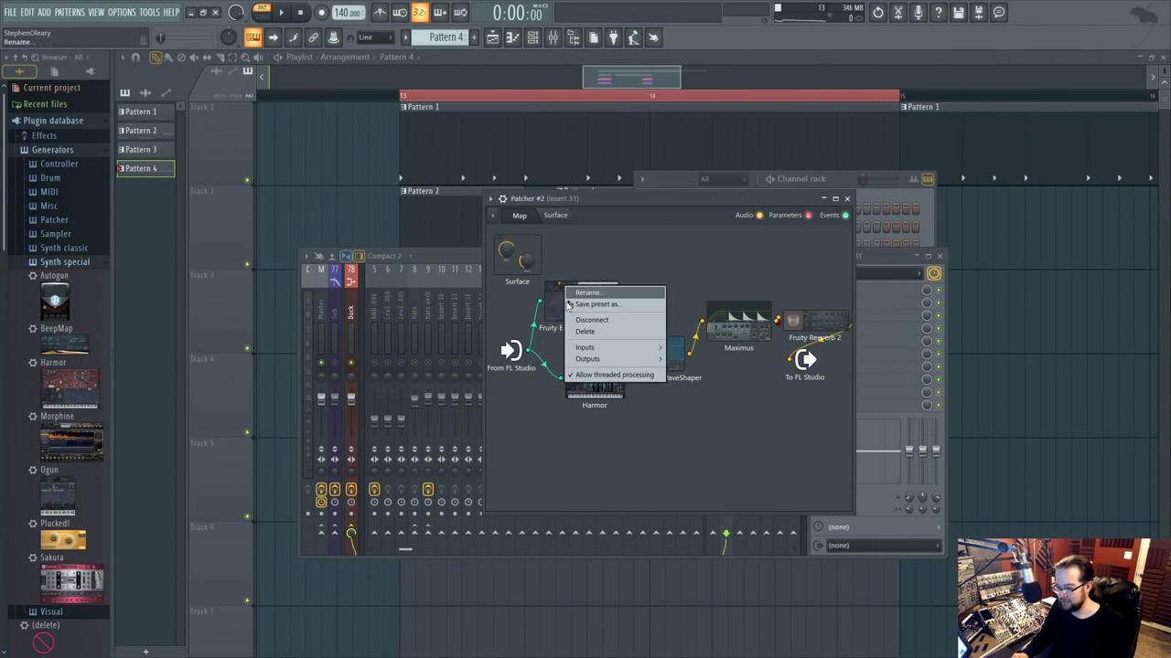
Paste the copied envelope state into articulators 1, 2 and 3, and wire their outputs to the WaveShaper and reverb inputs.
left_click(580, 291)
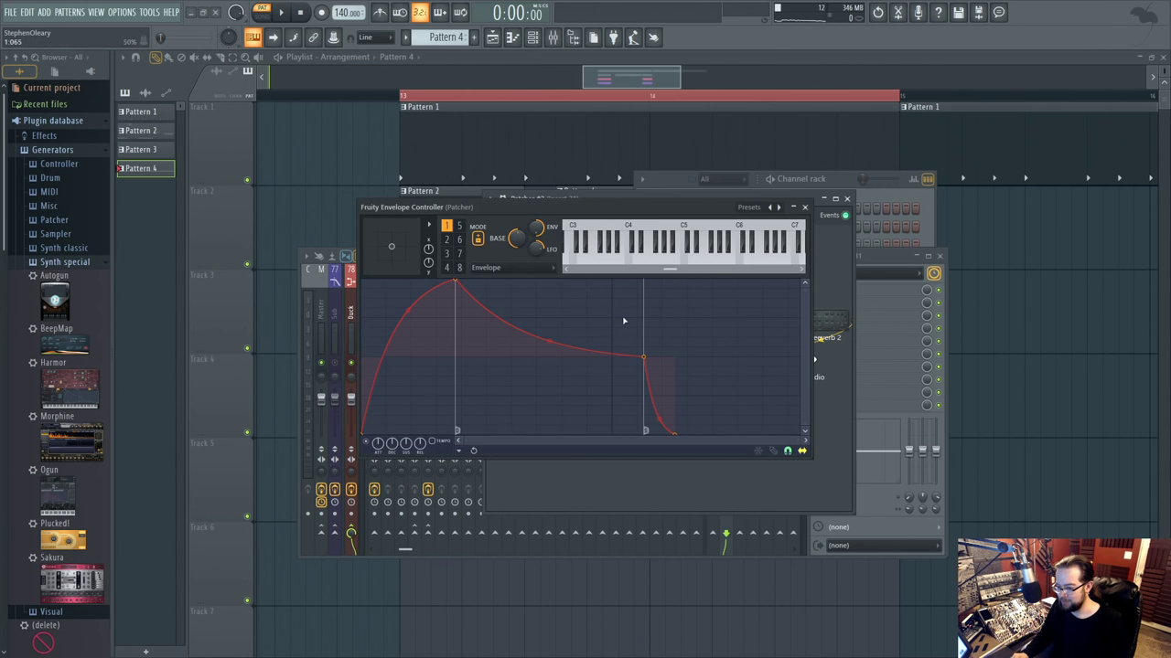
left_click(457, 452)
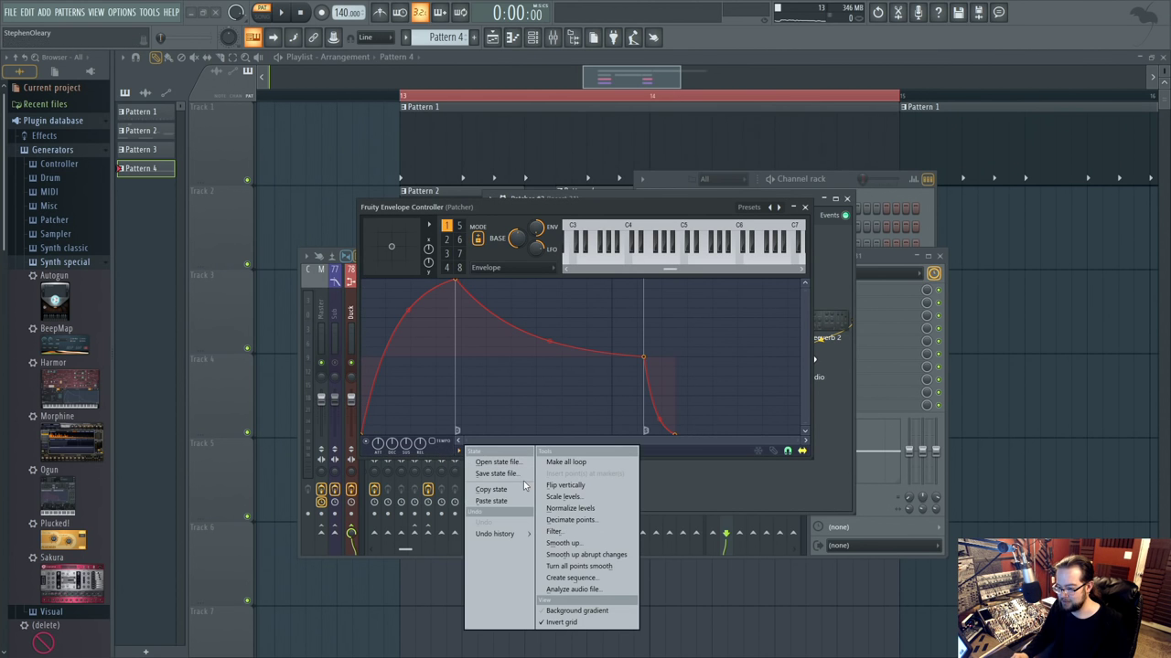
left_click(446, 238)
left_click(462, 451)
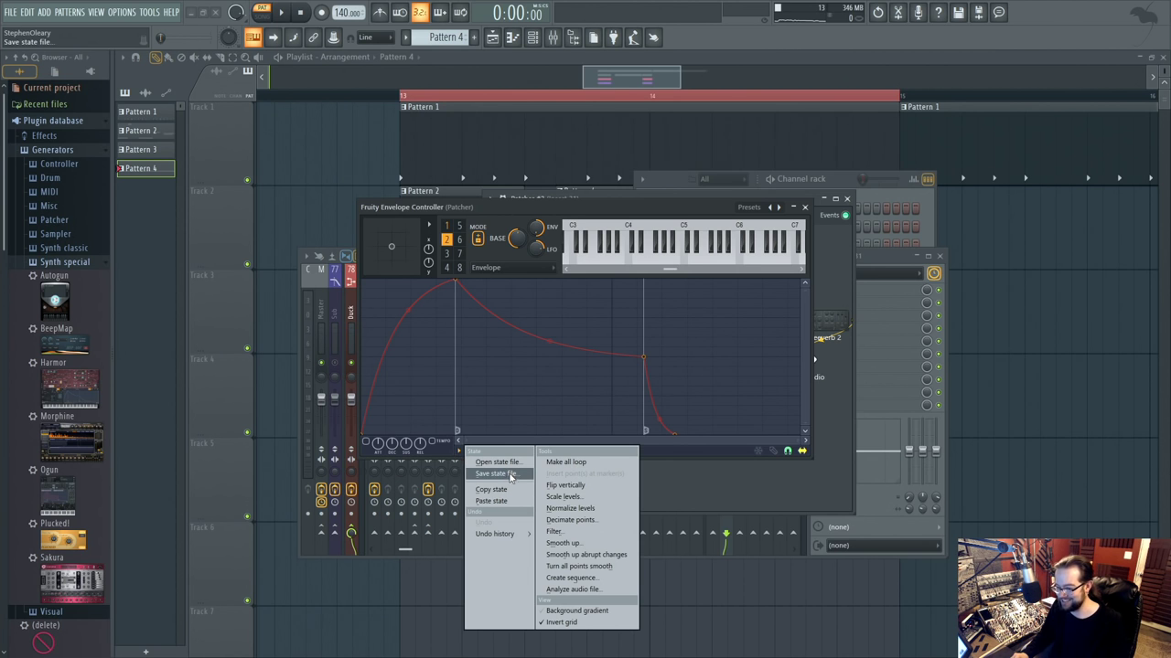
left_click(510, 505)
left_click(449, 252)
left_click(469, 452)
left_click(510, 505)
left_click(805, 207)
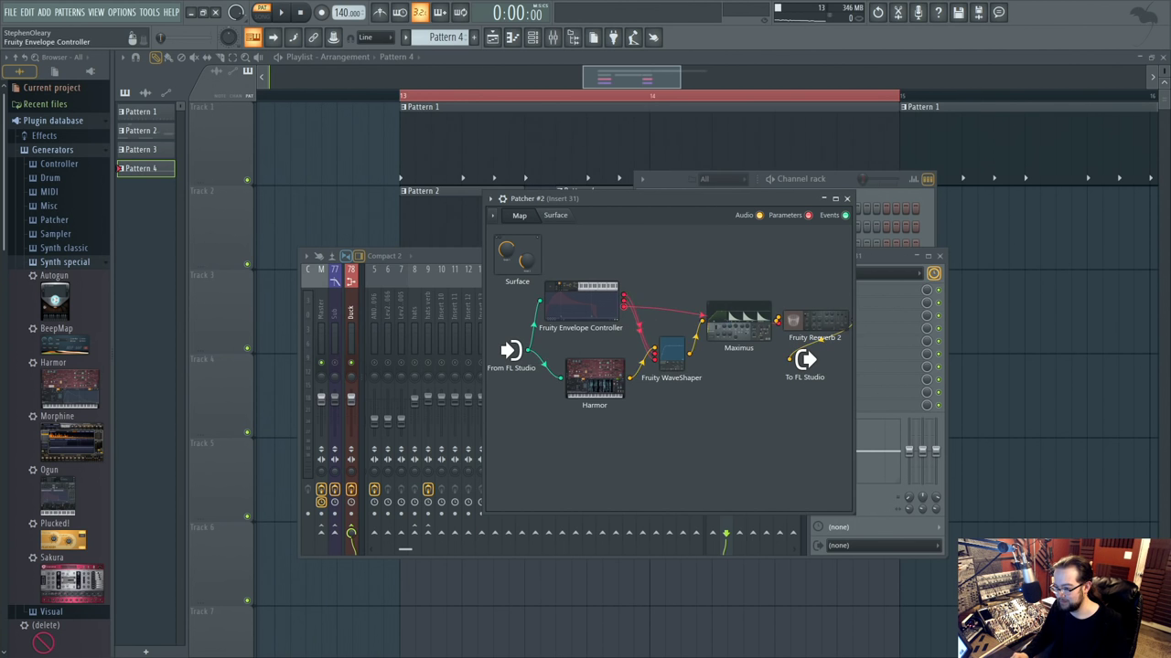
Play the pattern while adjusting the articulators' falling envelope curves in the envelope controller, and close it.
double_click(580, 304)
key("space")
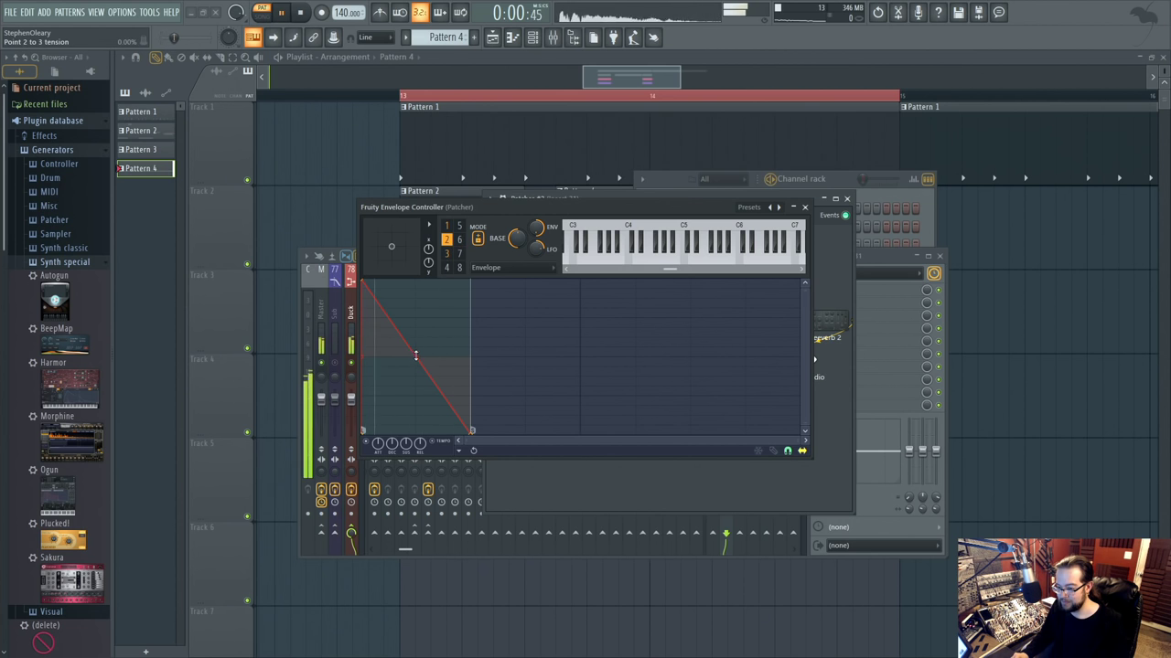
left_click(449, 227)
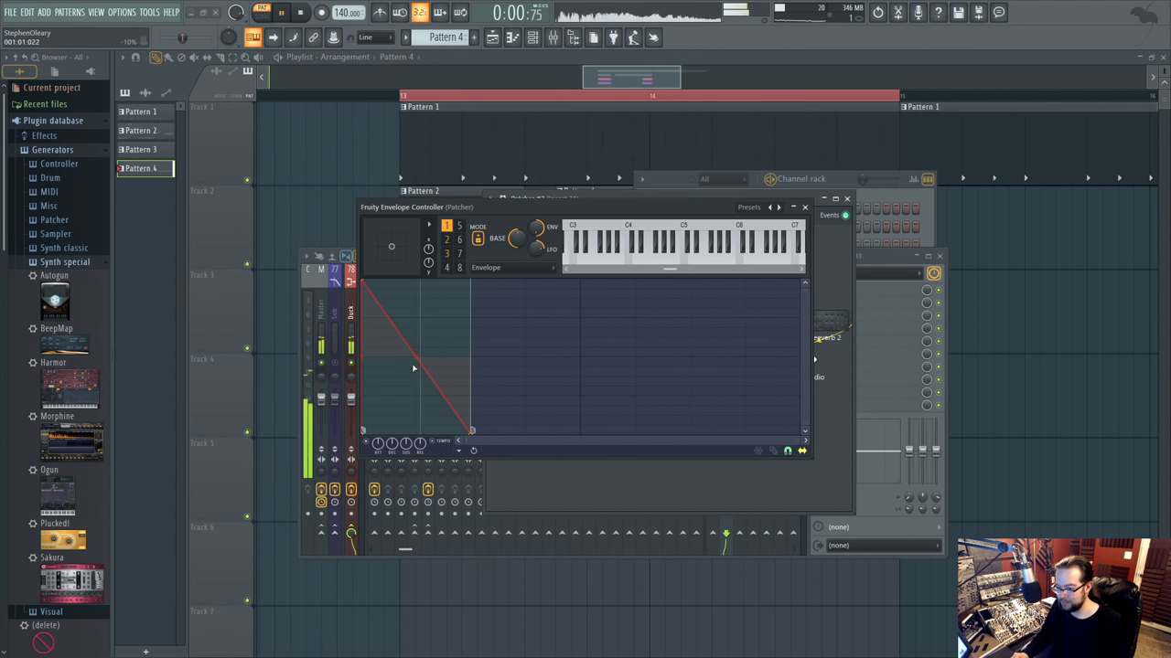
left_click(447, 239)
mouse_move(412, 395)
left_mouse_down()
mouse_move(415, 320)
mouse_move(415, 388)
left_mouse_up()
left_click(452, 255)
left_click(805, 209)
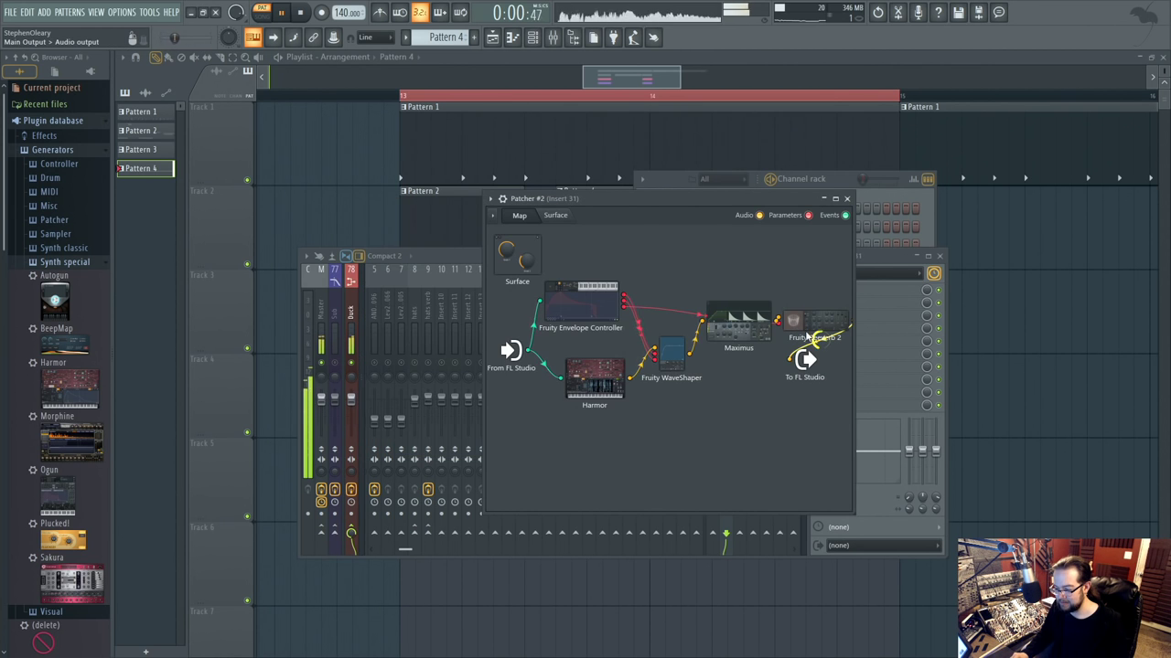
Open Fruity Reeverb 2 in the patch, expose its wet level as a controllable input, and close it.
left_click(806, 336)
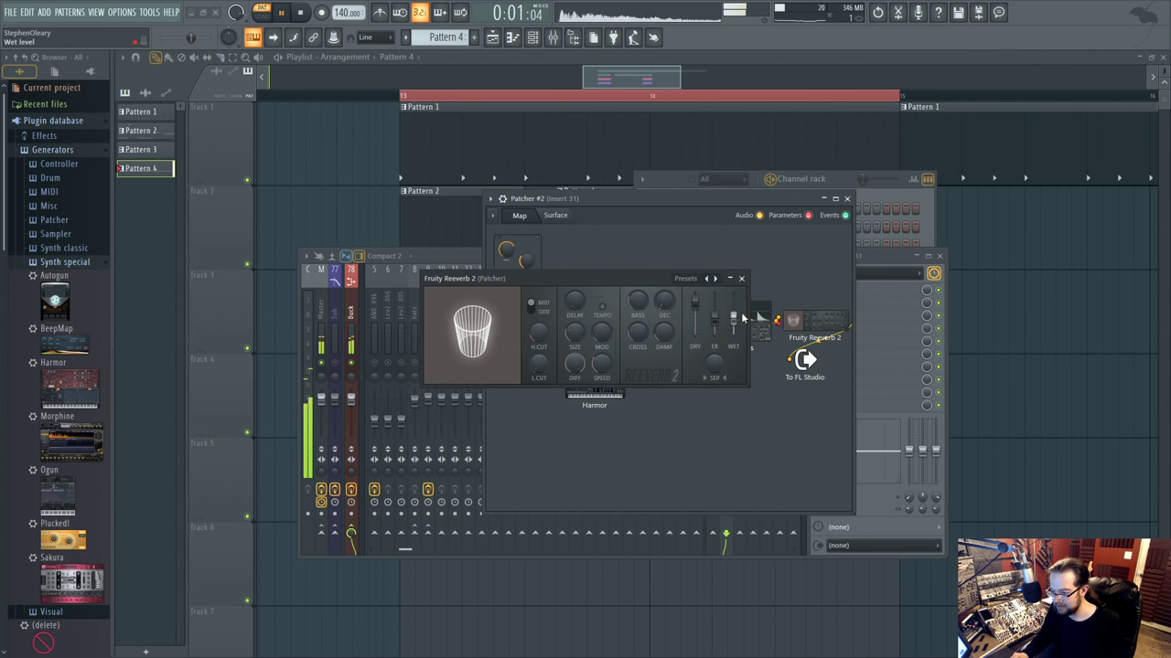
left_click_drag(469, 325, 488, 333)
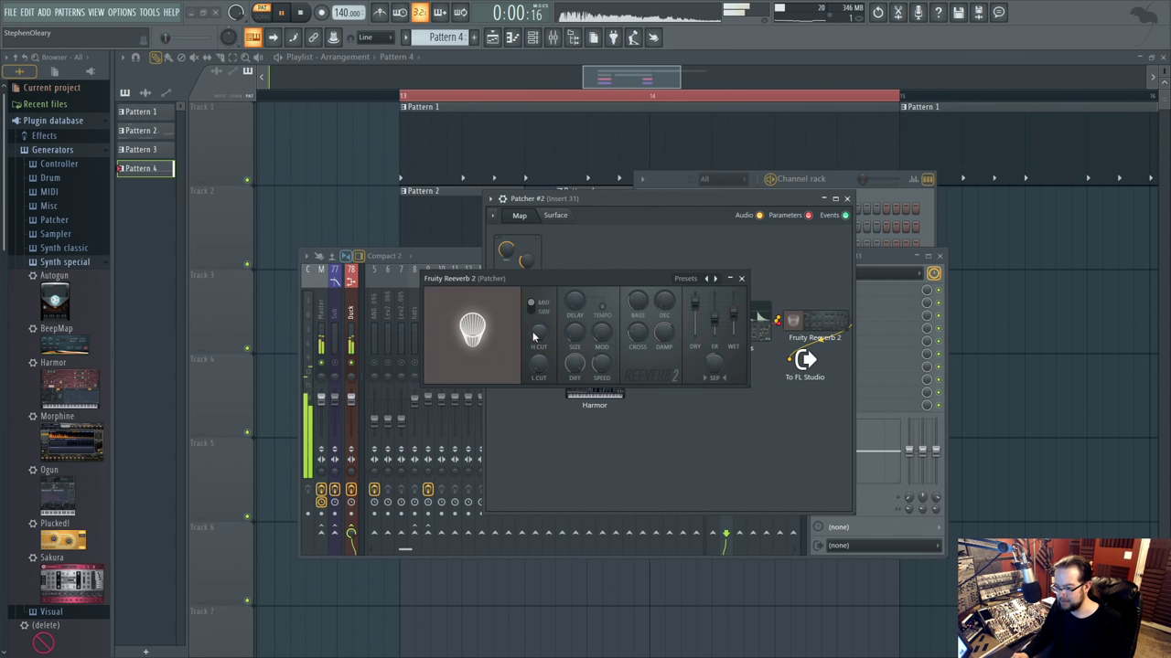
right_click(734, 309)
left_click(752, 329)
left_click(742, 279)
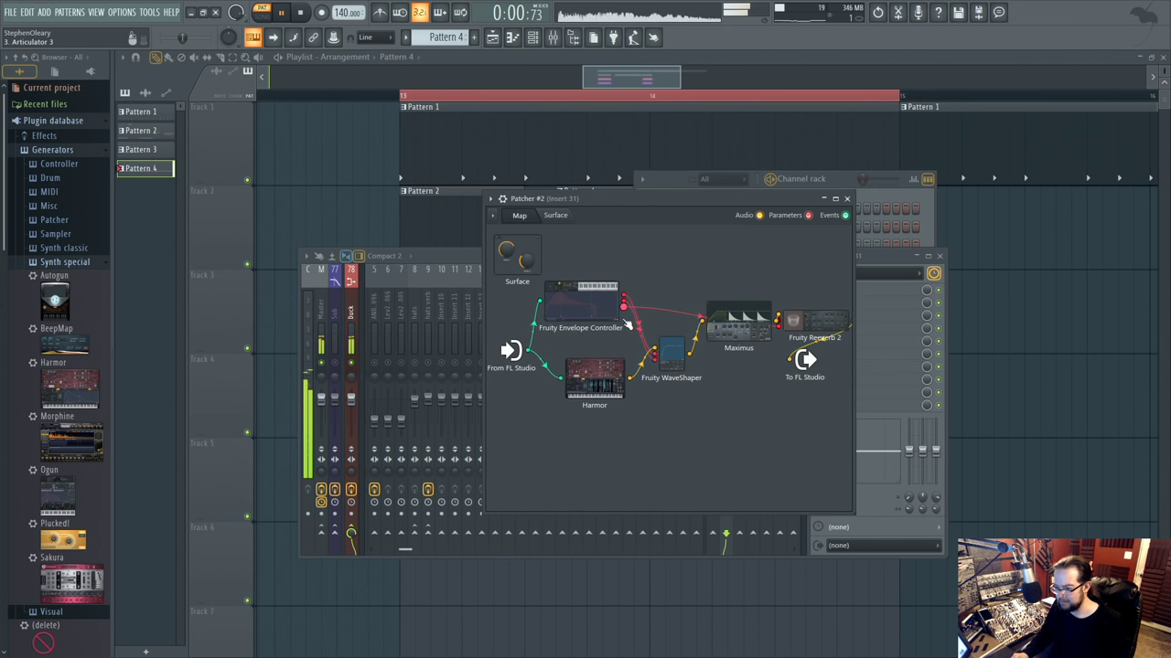
Activate the envelope controller's Articulator 4 output, wire it to the reverb's wet input, and reposition Maximus clear of the cables.
right_click(594, 309)
left_click(643, 397)
right_click(608, 314)
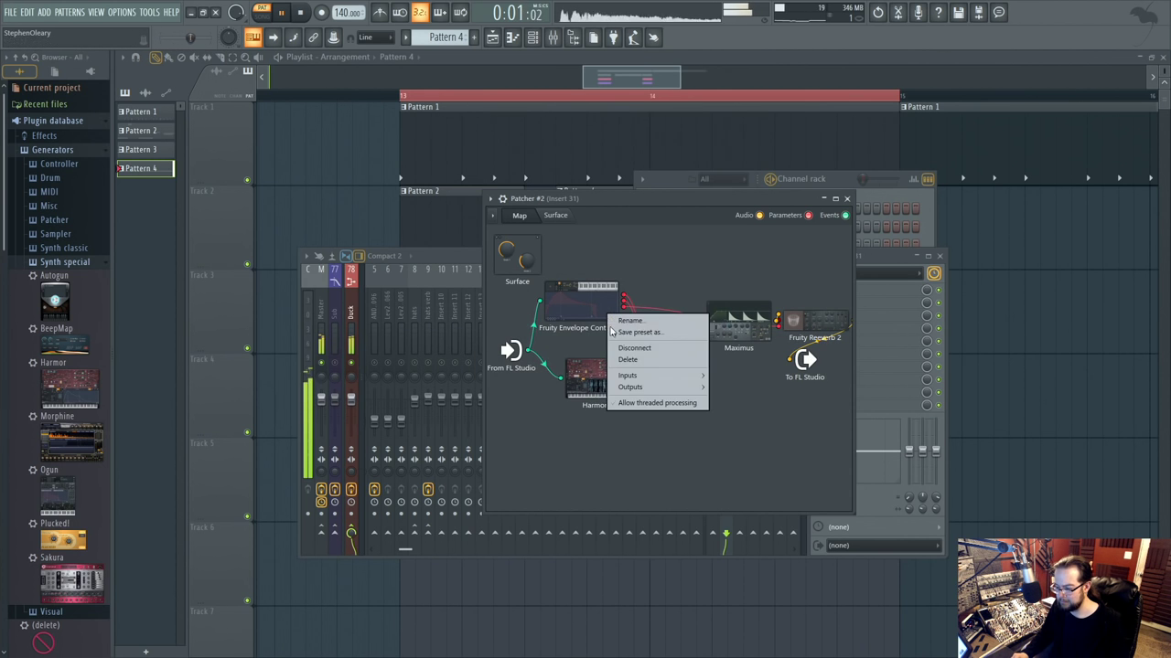
left_click(621, 403)
right_click(587, 314)
mouse_move(608, 384)
mouse_move(714, 384)
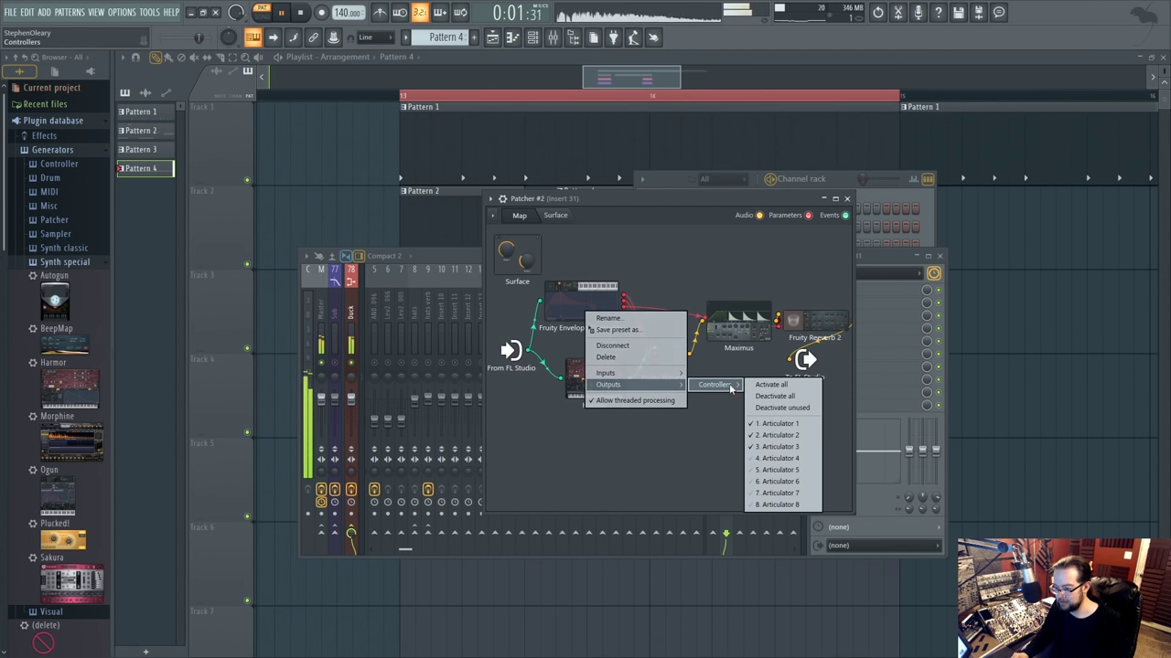
left_click(791, 459)
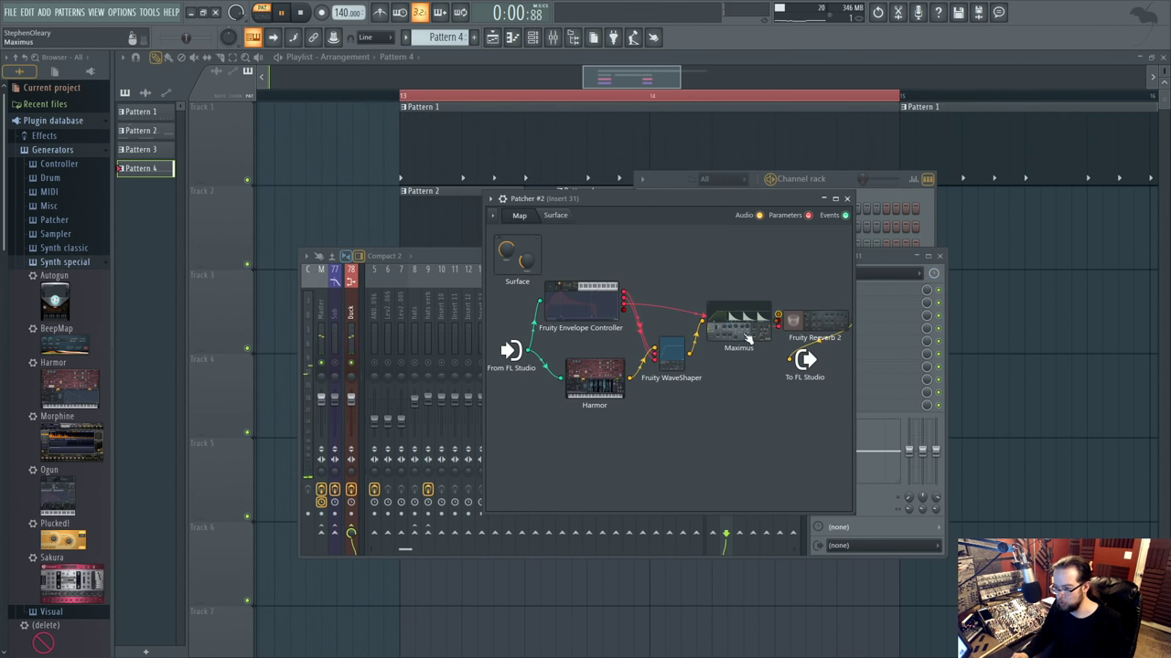
left_click_drag(748, 340, 731, 323)
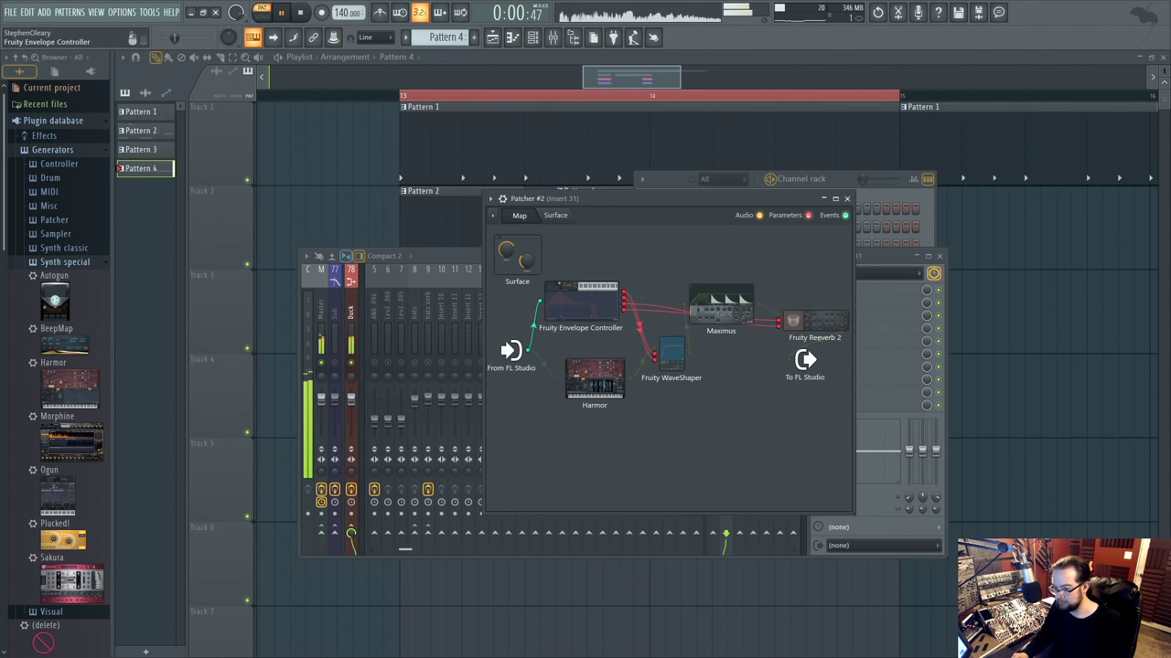
Paste the copied envelope state into articulator 4, bend its falling curve slightly inward, and close the envelope controller.
double_click(594, 297)
left_click(446, 267)
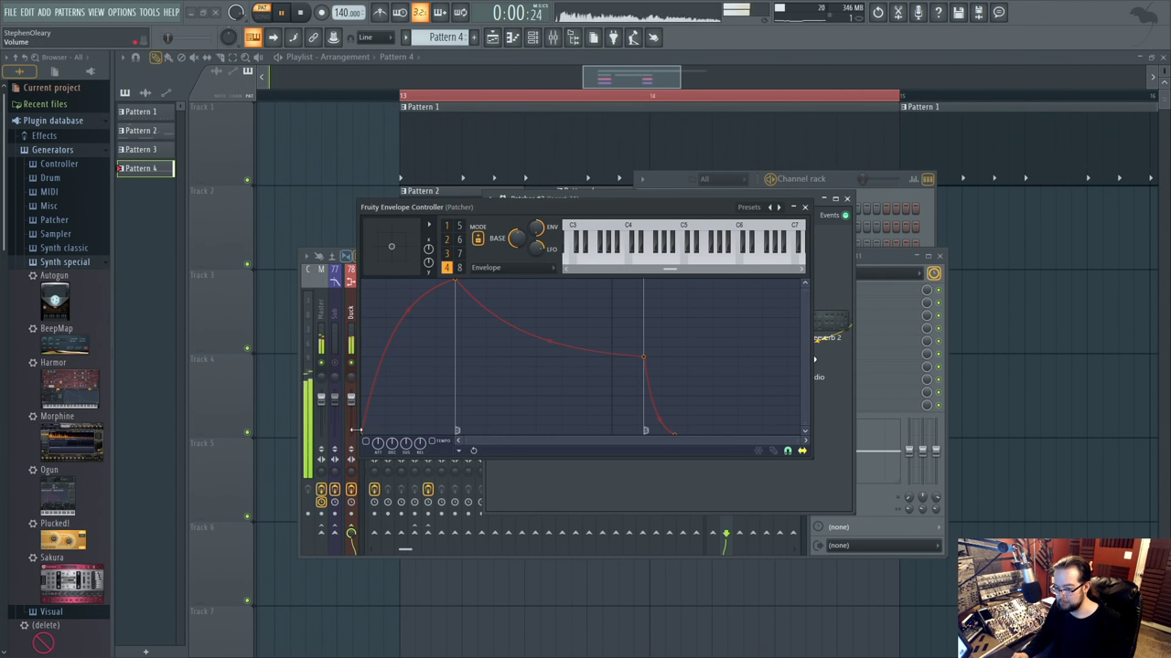
left_click(449, 452)
left_click(499, 494)
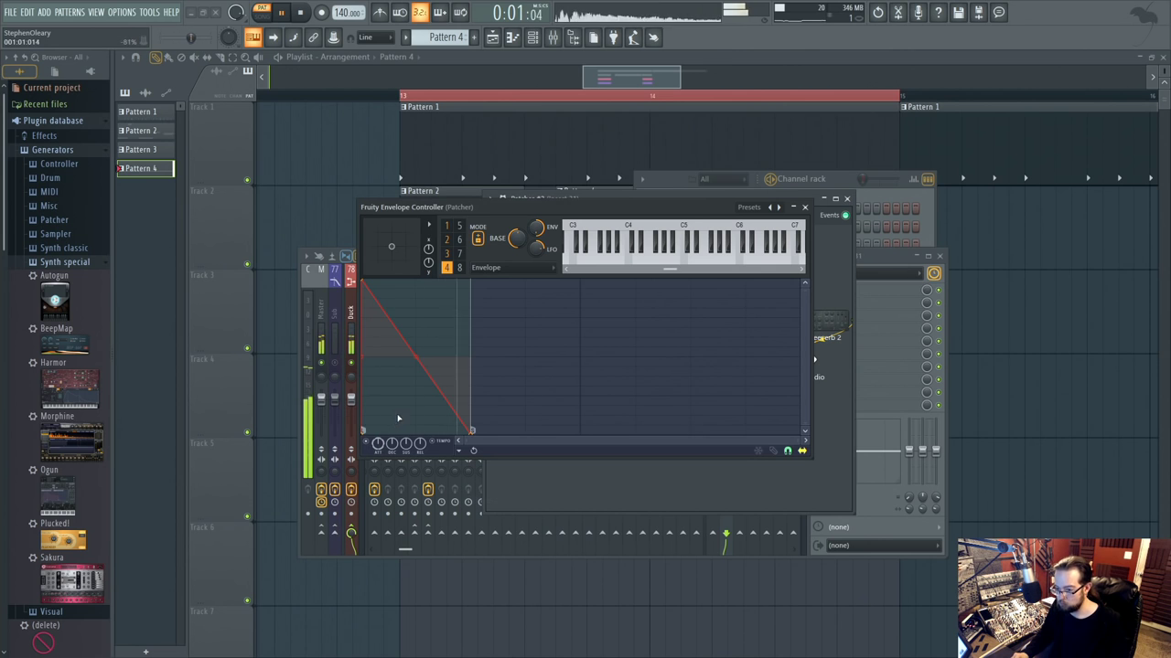
left_click_drag(418, 359, 415, 377)
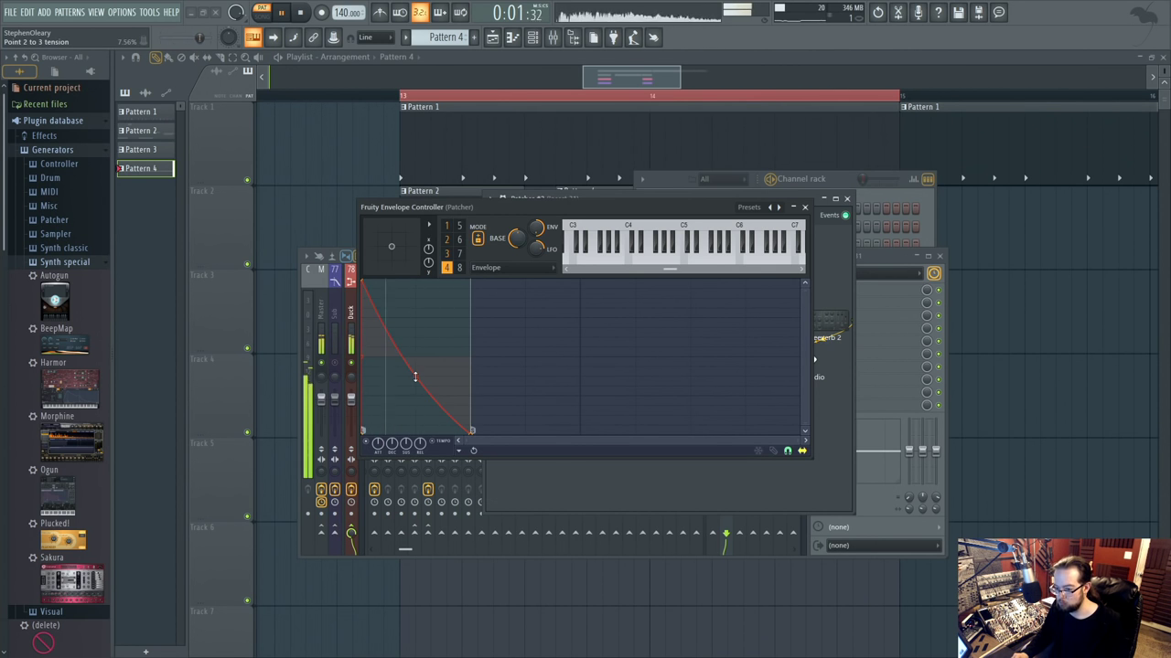
left_click(805, 208)
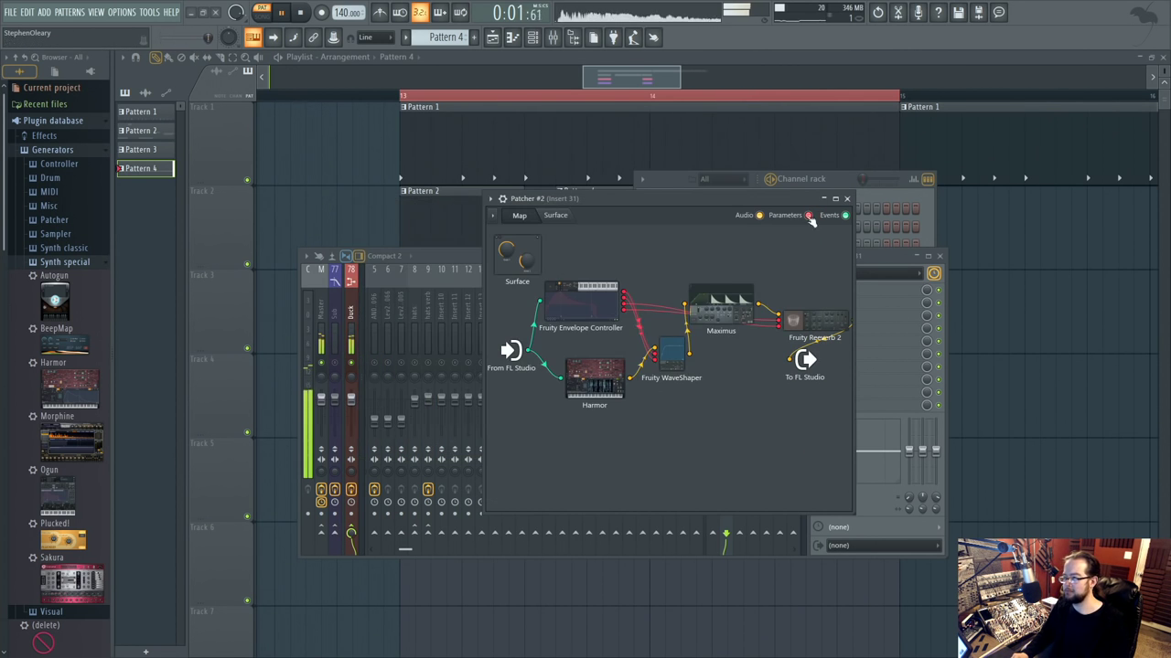
Check Harmor's unison pitch thickness while playing the pattern, close it, and reposition the To FL Studio node below the reverb.
left_click(624, 385)
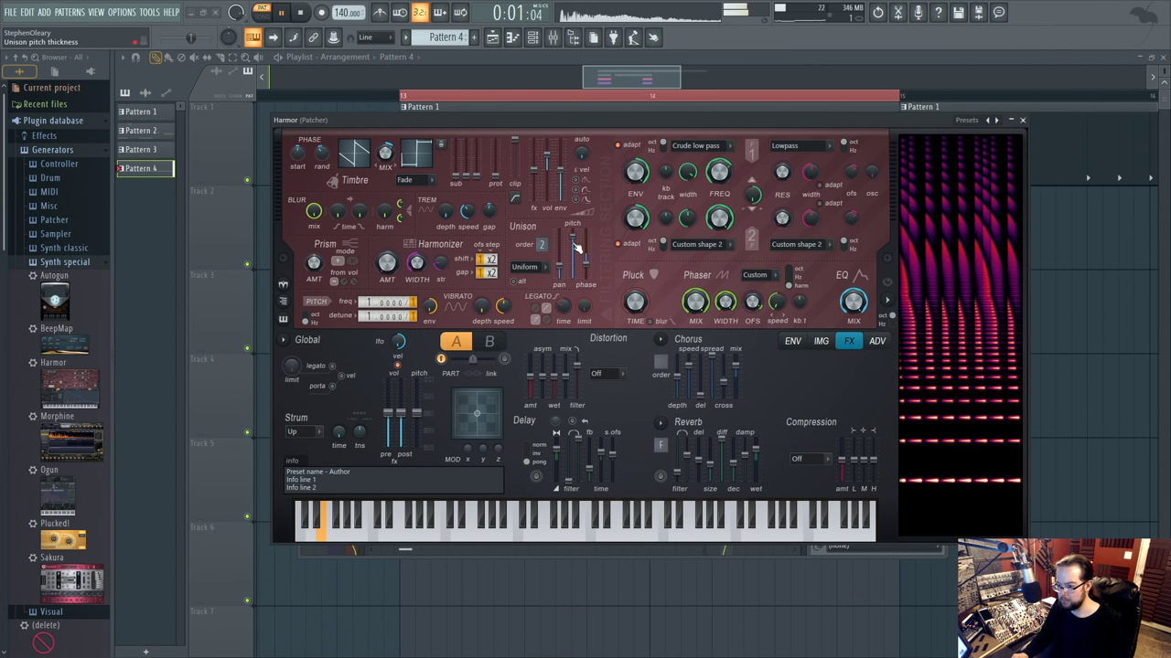
key("space")
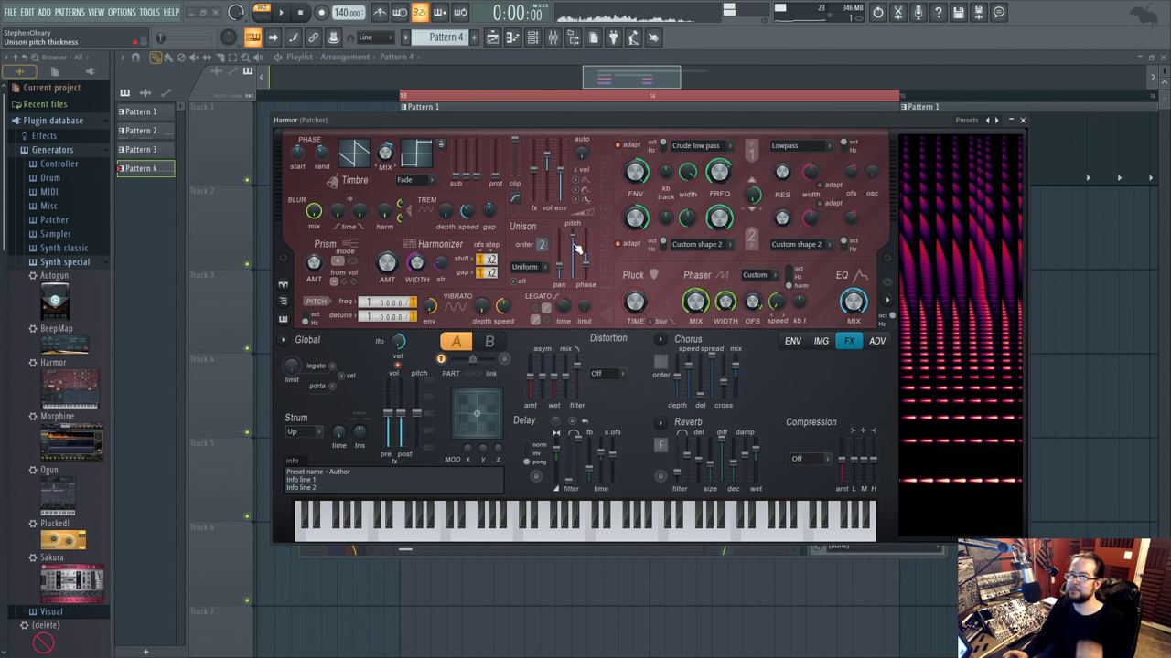
key("space")
left_click(1022, 119)
left_click_drag(805, 359, 830, 382)
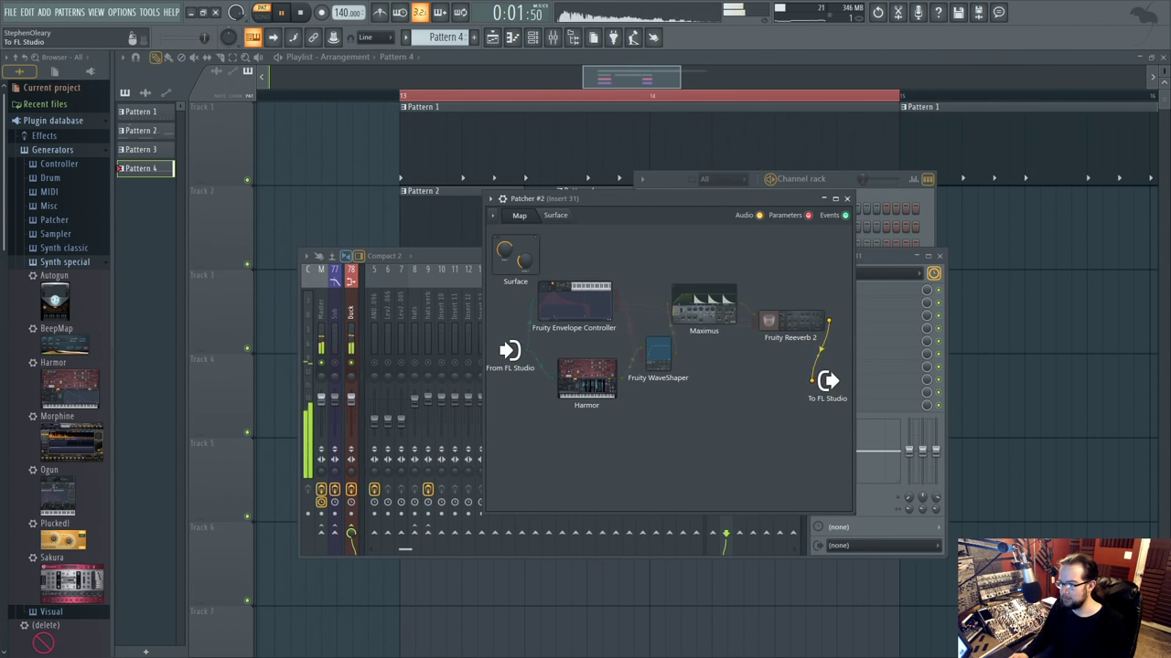
Load Fruity parametric EQ 2 on insert 31 and shape it with a slight low cut, a small mid dip and a treble boost.
left_click(848, 198)
left_click(829, 302)
left_click(997, 460)
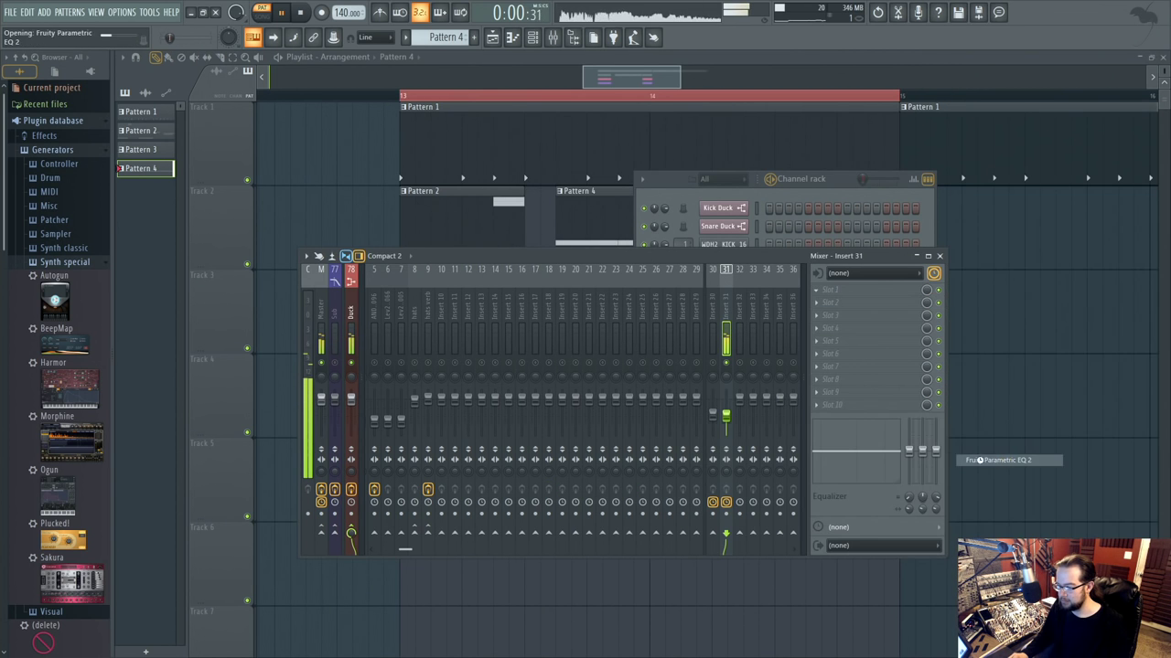
left_click_drag(258, 212, 258, 220)
left_click_drag(339, 213, 329, 199)
mouse_move(177, 213)
left_mouse_down()
mouse_move(189, 223)
mouse_move(178, 219)
left_mouse_up()
key("space")
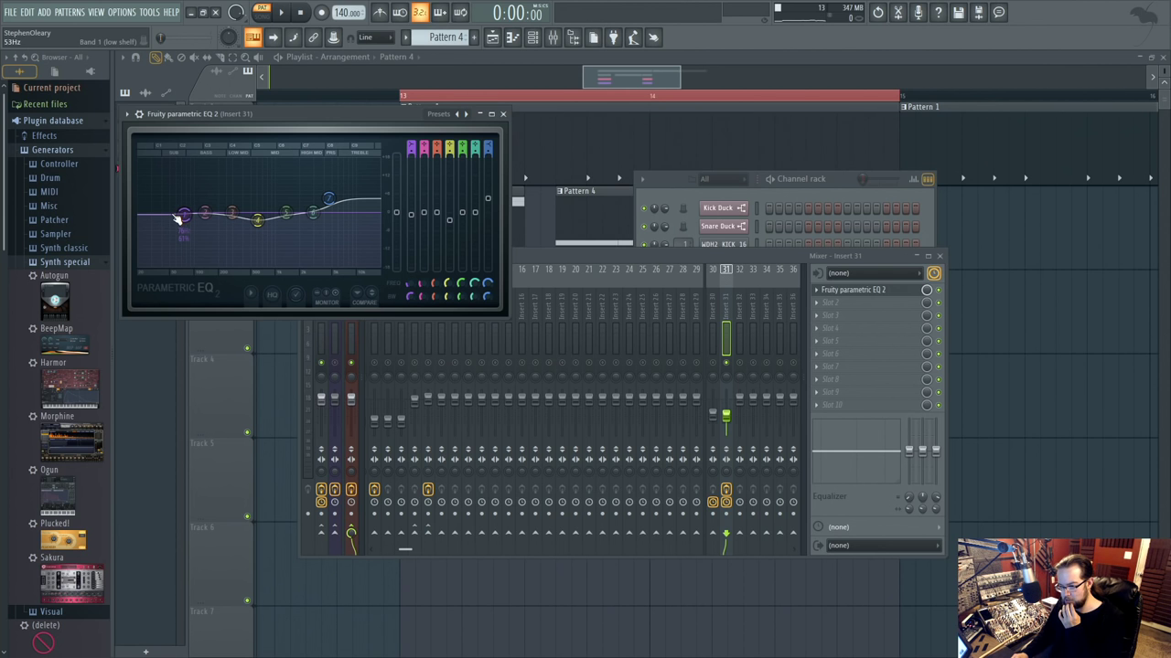
key("space")
right_click(181, 216)
mouse_move(206, 247)
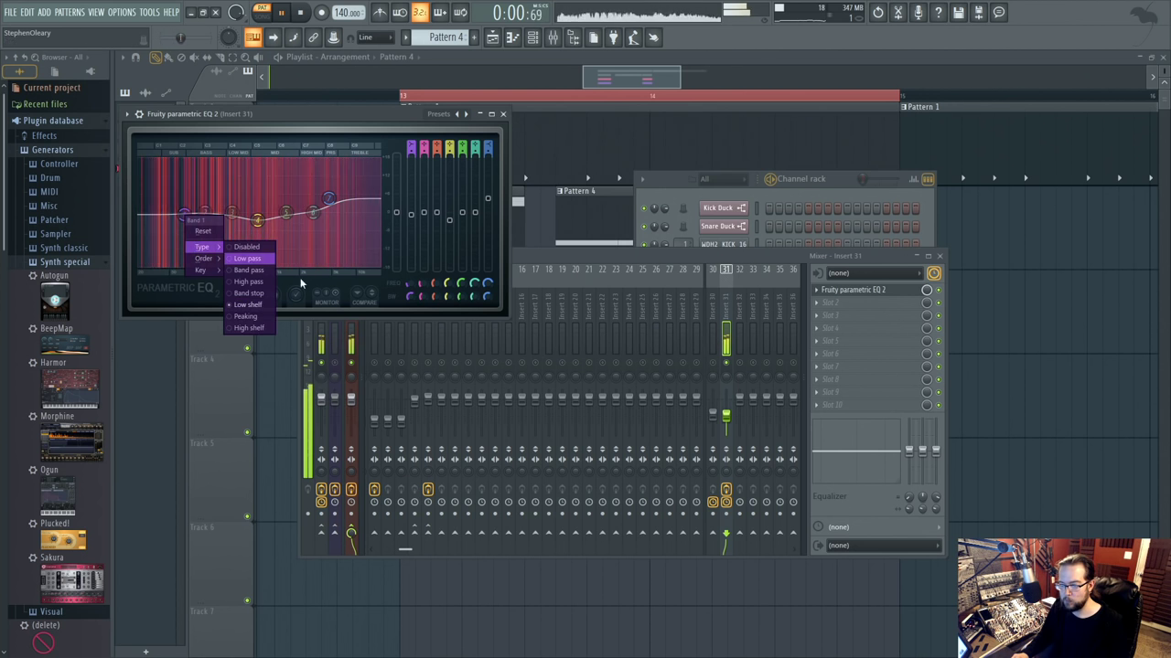
left_click(248, 292)
Unsolo insert 31, play the full arrangement, and raise the level of insert 30 slightly against insert 31.
left_click(726, 364)
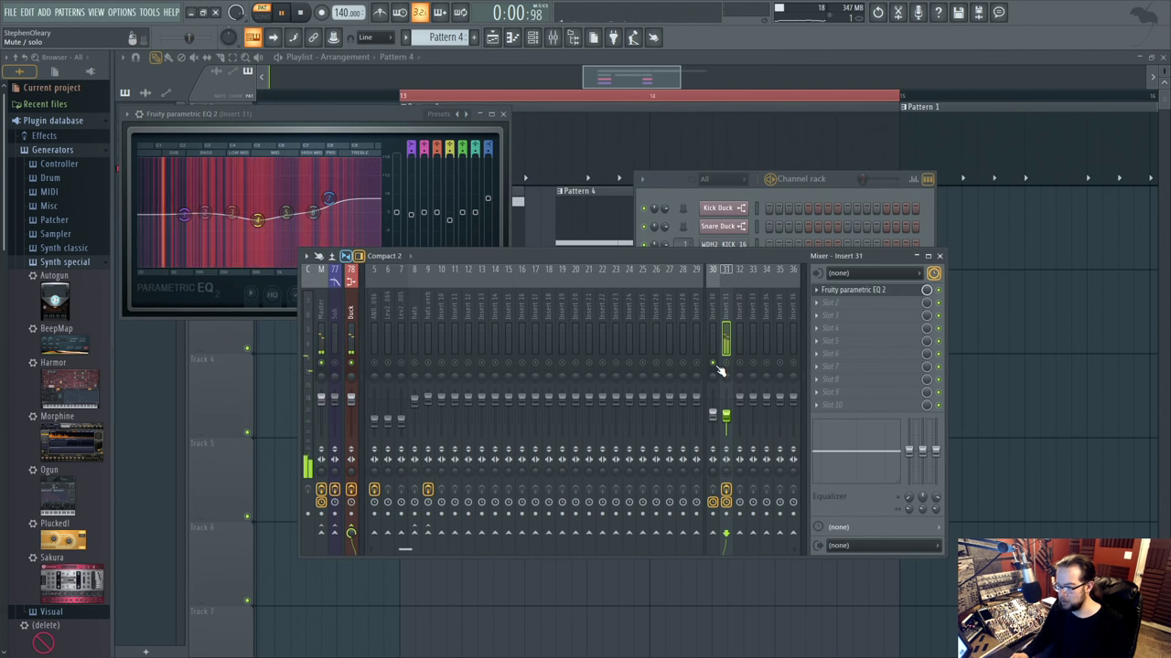
right_click(725, 363)
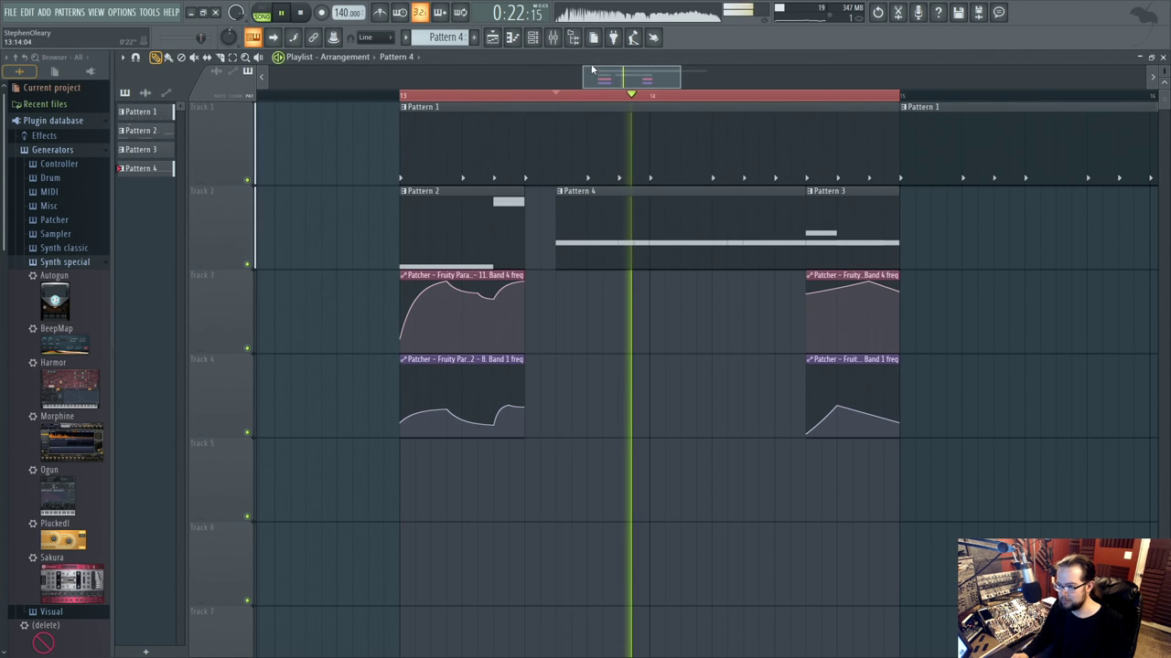
key("F9")
left_click_drag(726, 416, 720, 410)
left_click(725, 418)
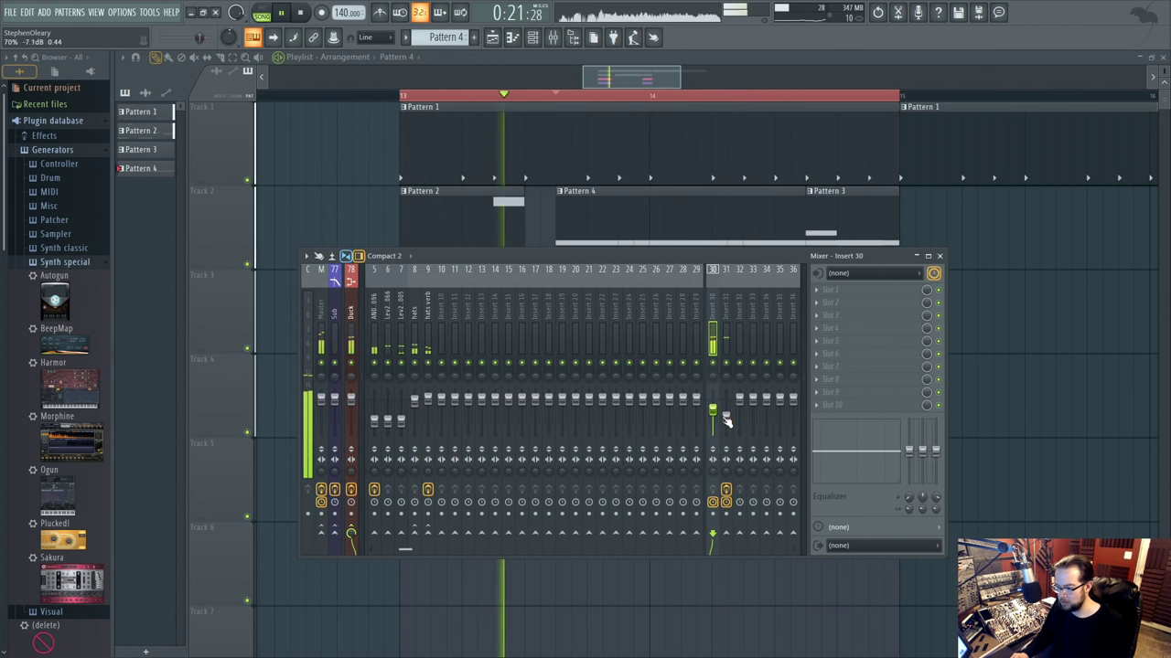
Load Fruity parametric EQ 2 in the first effect slot of insert 30.
left_click(714, 302)
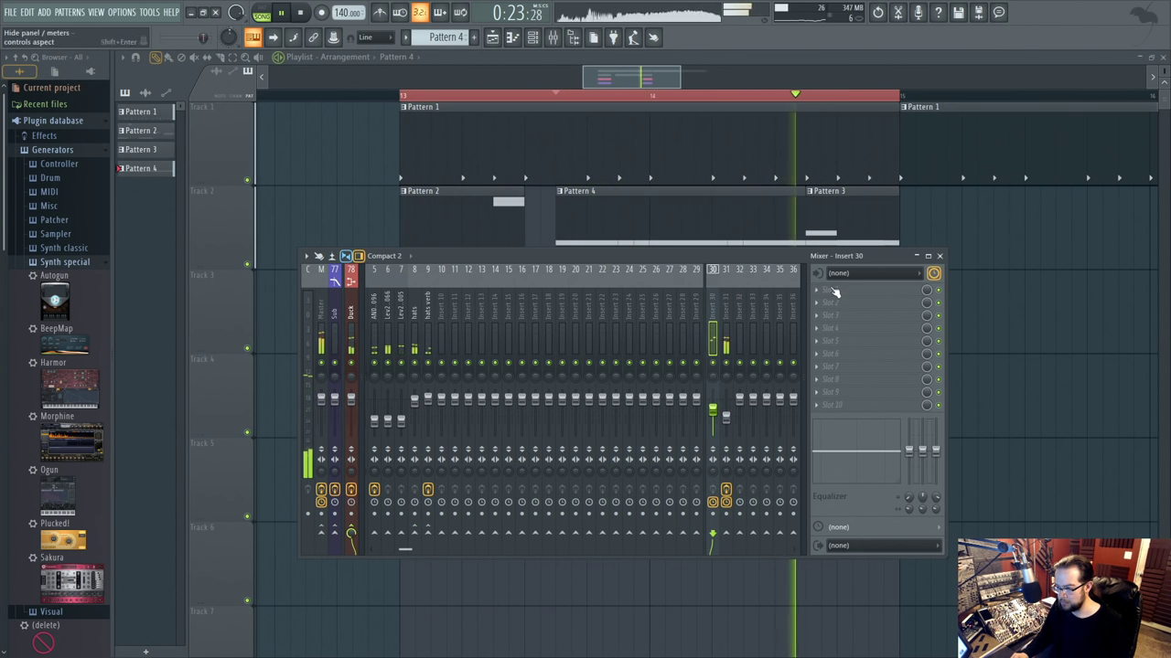
left_click(860, 290)
left_click(1016, 461)
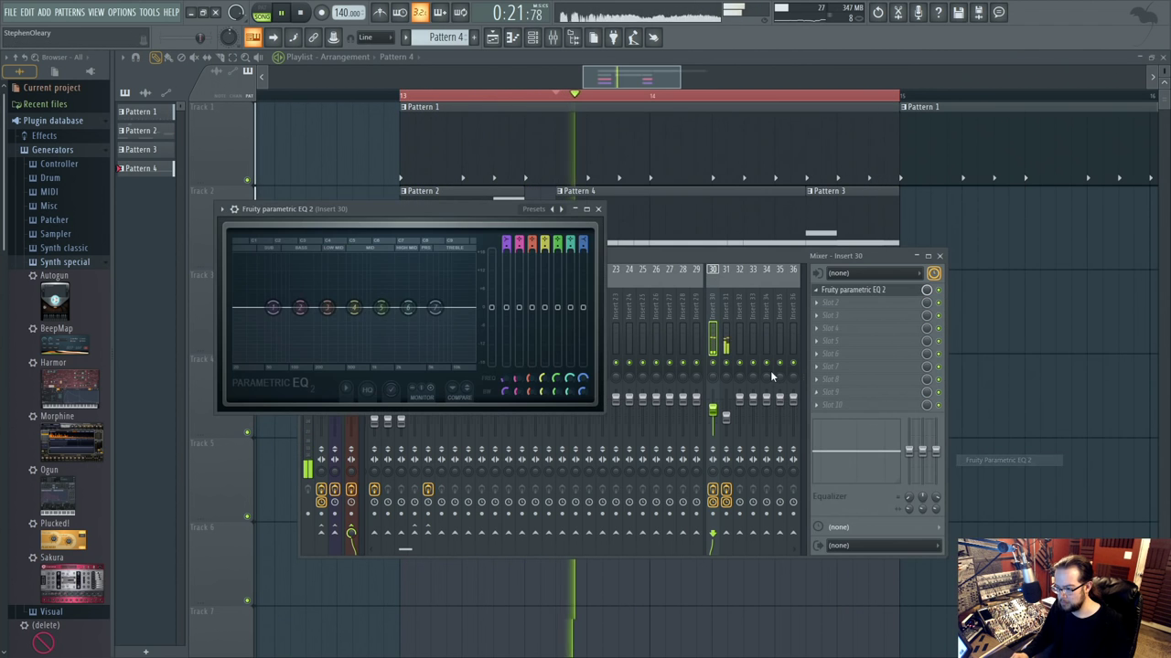
Compare the equalizers of inserts 30 and 31 side by side during playback, close the windows, and stop.
left_click(725, 311)
left_click(848, 302)
left_click(849, 298)
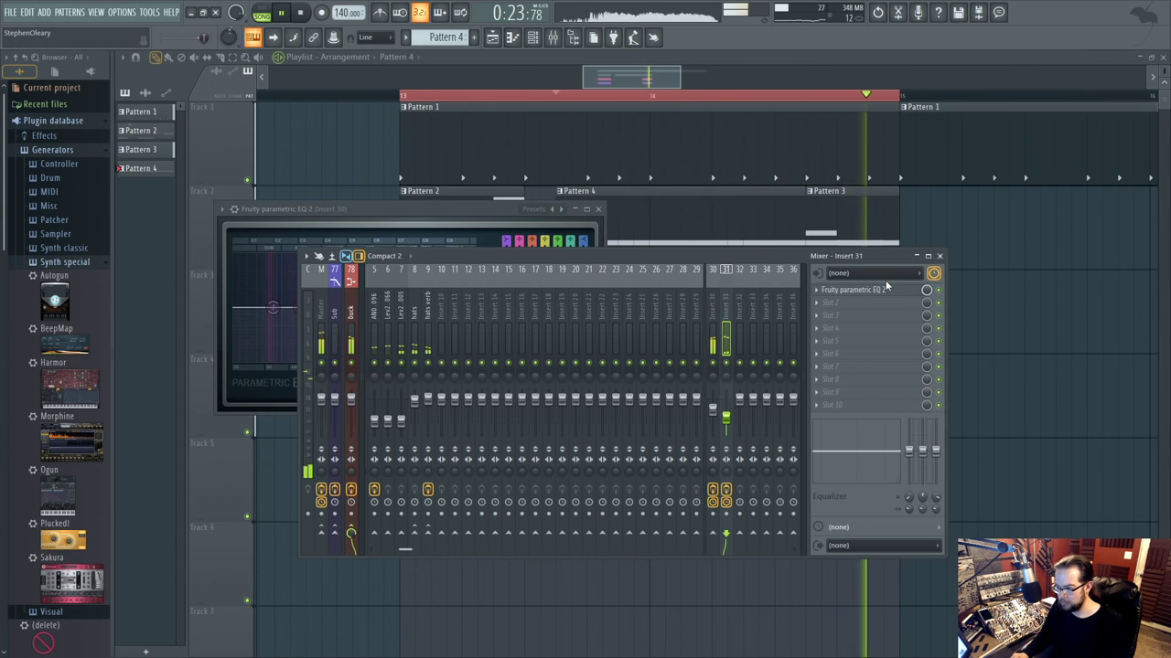
left_click(878, 288)
left_click_drag(377, 114, 893, 190)
left_click_drag(500, 204, 480, 195)
left_click_drag(717, 194, 699, 203)
right_click(1020, 261)
key("space")
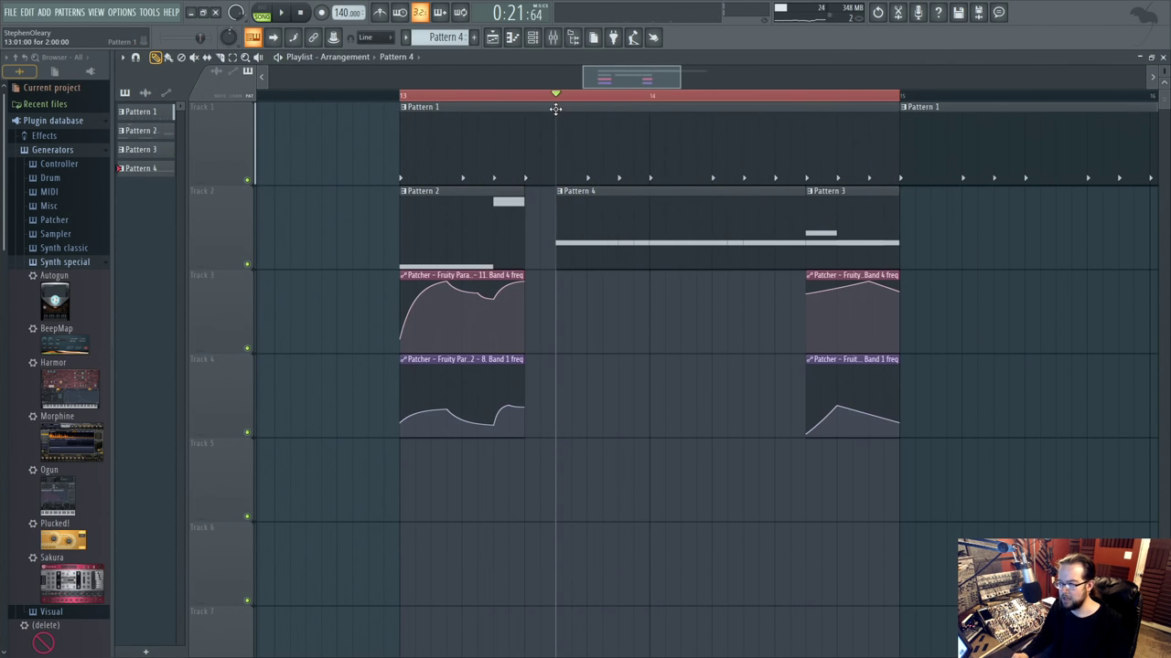
Slice the long Pattern 4 clip on Track 2 into three pieces in front of Pattern 3.
mouse_move(615, 223)
left_mouse_down()
mouse_move(612, 285)
mouse_move(604, 217)
left_mouse_up()
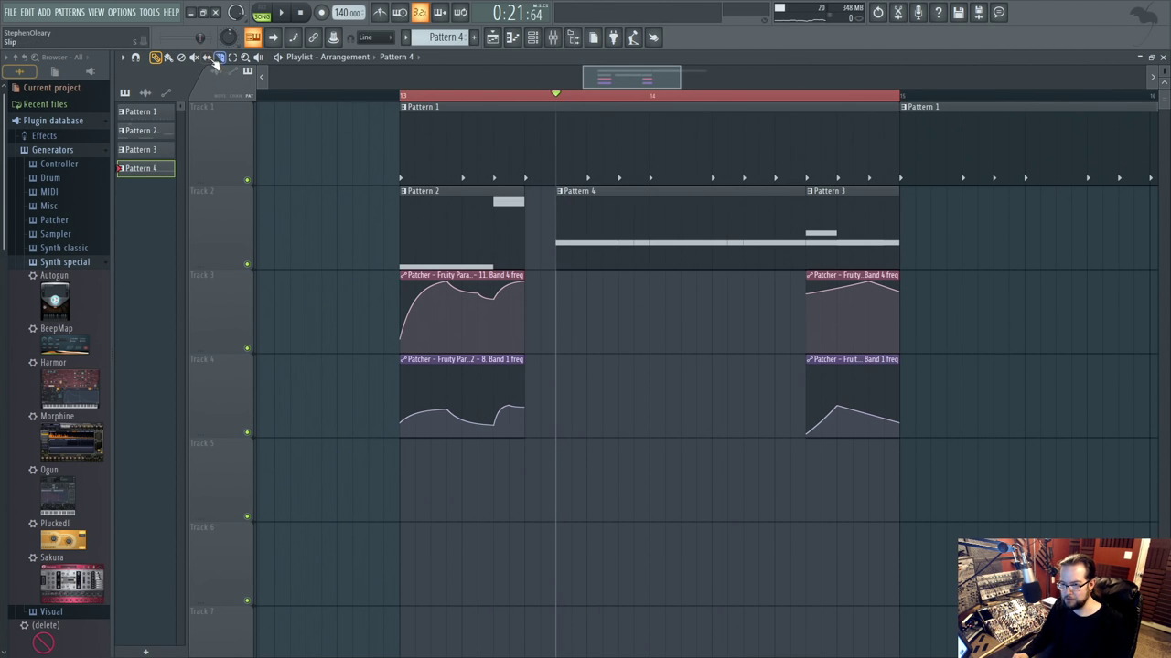
key("space")
key("space")
left_click(661, 242)
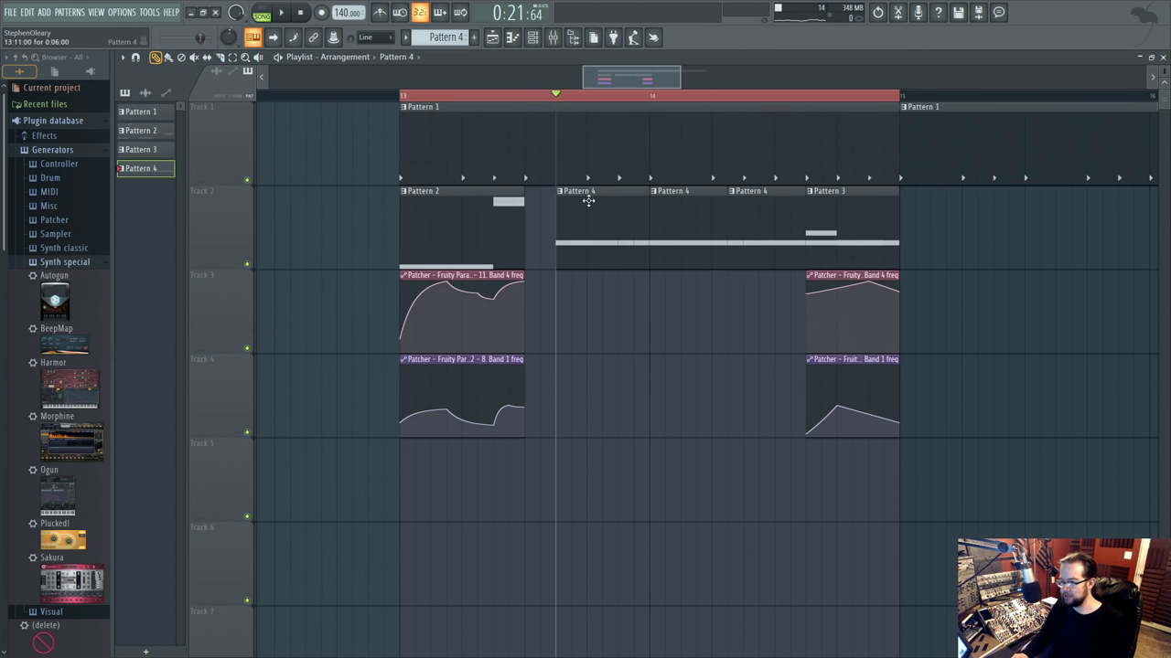
Make the second Pattern 4 piece unique and open its notes in the piano roll.
left_click(655, 193)
left_click(700, 272)
double_click(682, 239)
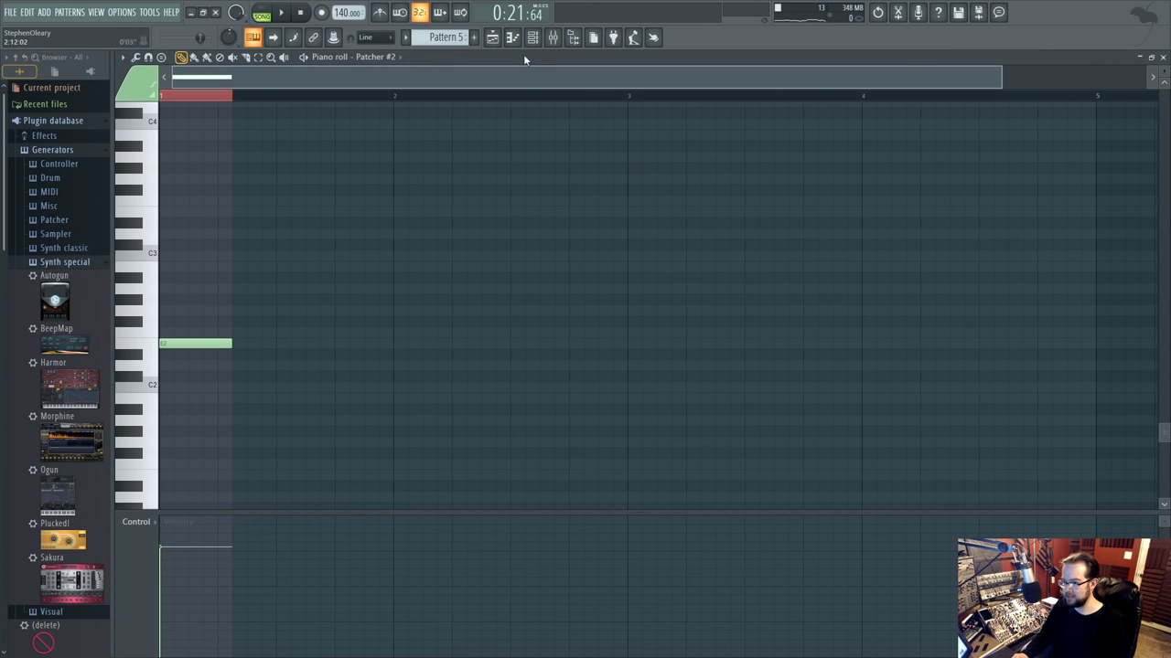
Clone the Patcher #2 channel as Patcher #3 in the channel rack.
left_click(532, 37)
right_click(743, 450)
left_click(797, 551)
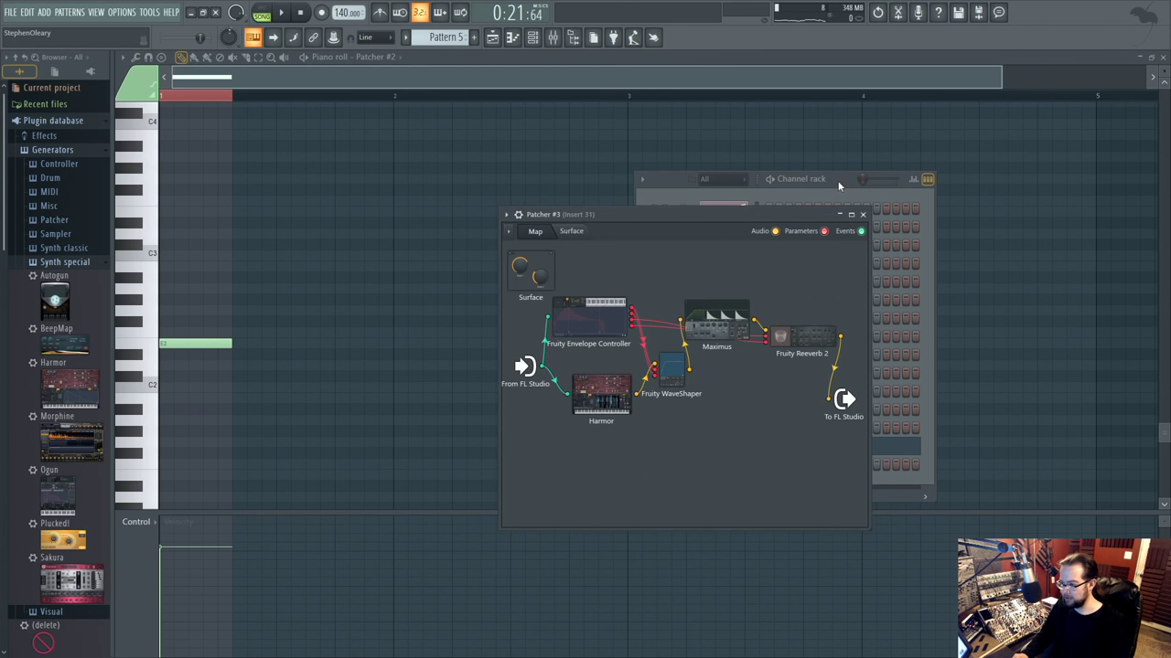
left_click(835, 186)
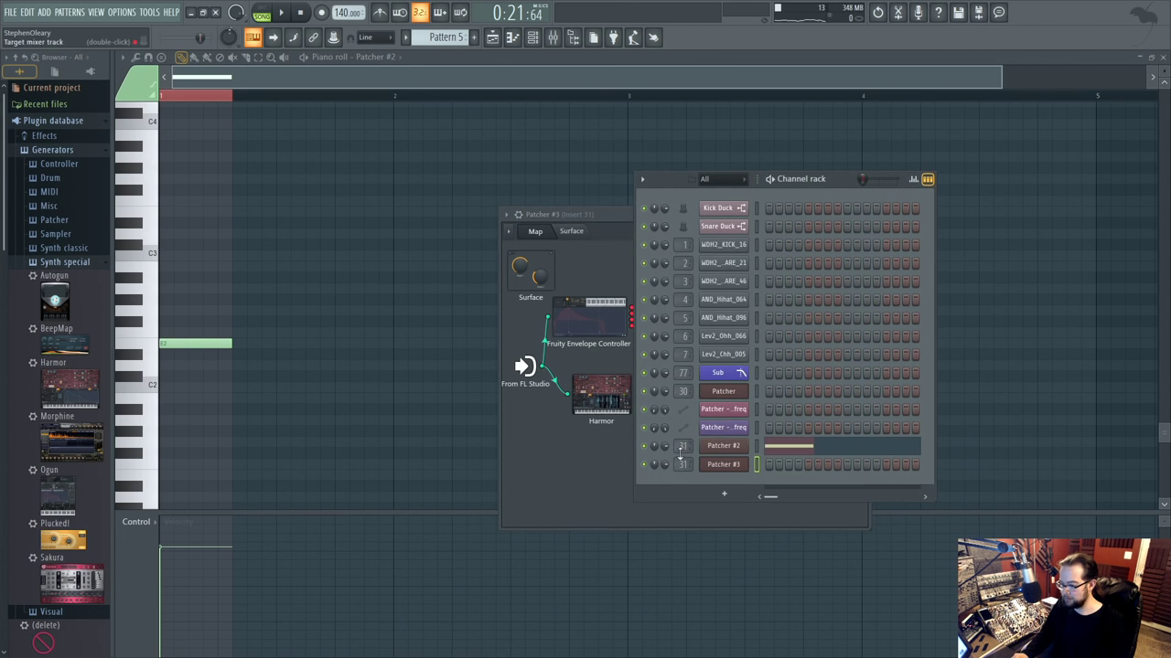
Route Patcher #3 to mixer track 32, move the Pattern 5 note from Patcher #2 to it, and play the arrangement.
left_click(759, 465)
key("ctrl+v")
left_click(758, 447)
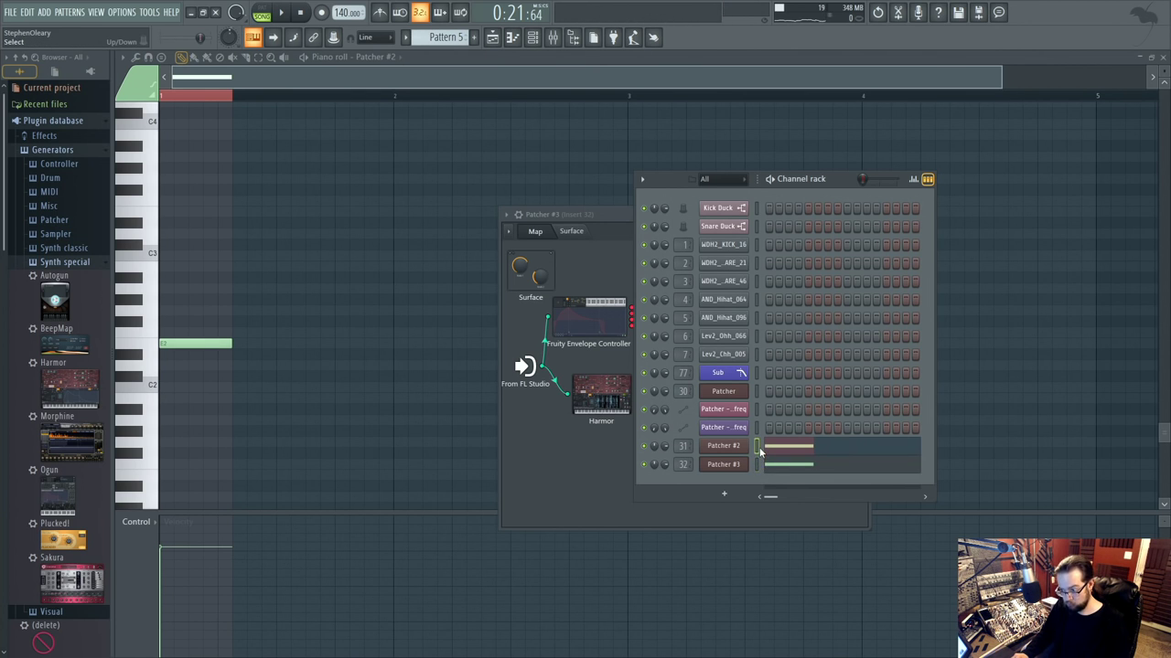
key("ctrl+x")
key("space")
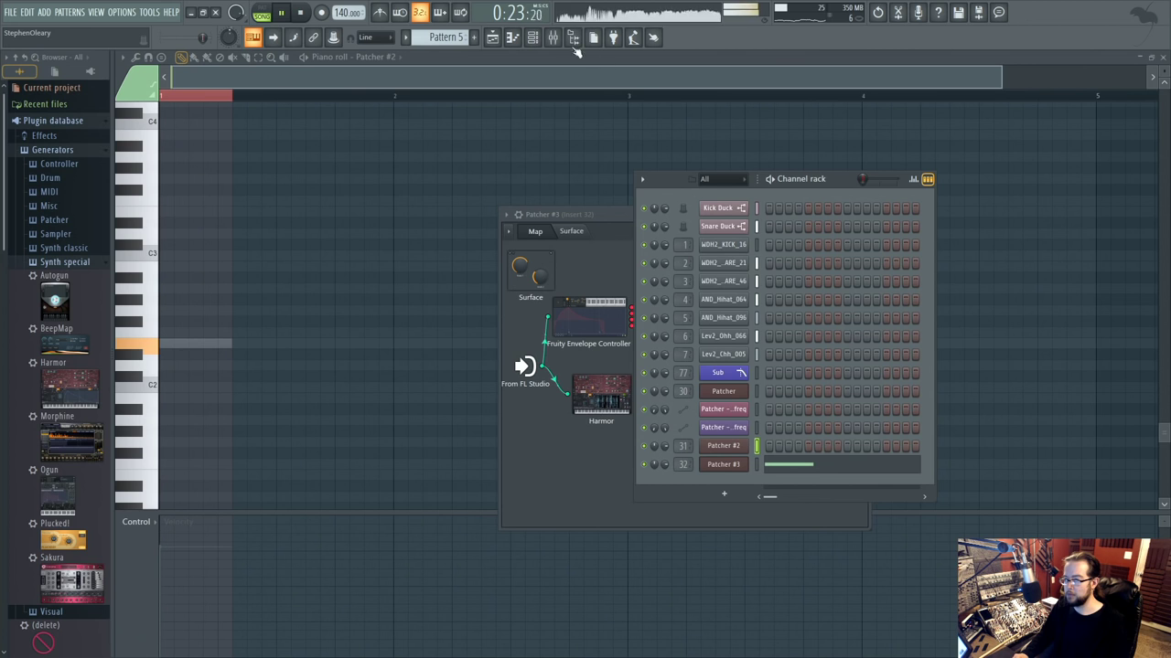
key("space")
Copy the mixer track state of insert 31, including its EQ, onto insert 32.
left_click(553, 38)
right_click(725, 307)
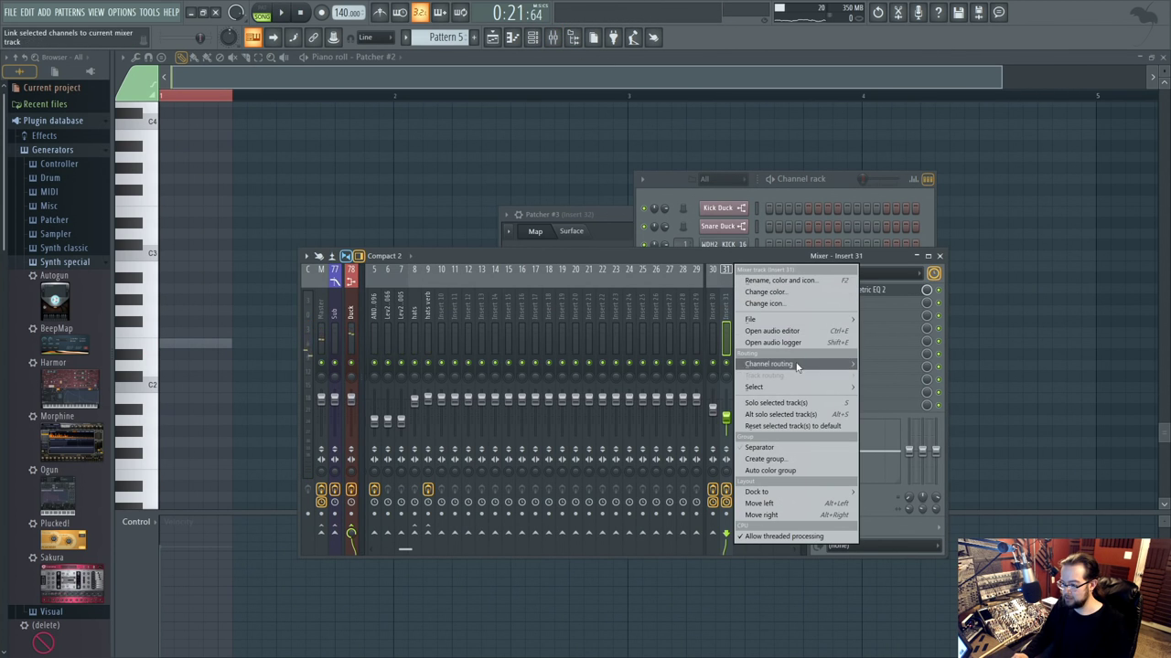
mouse_move(780, 322)
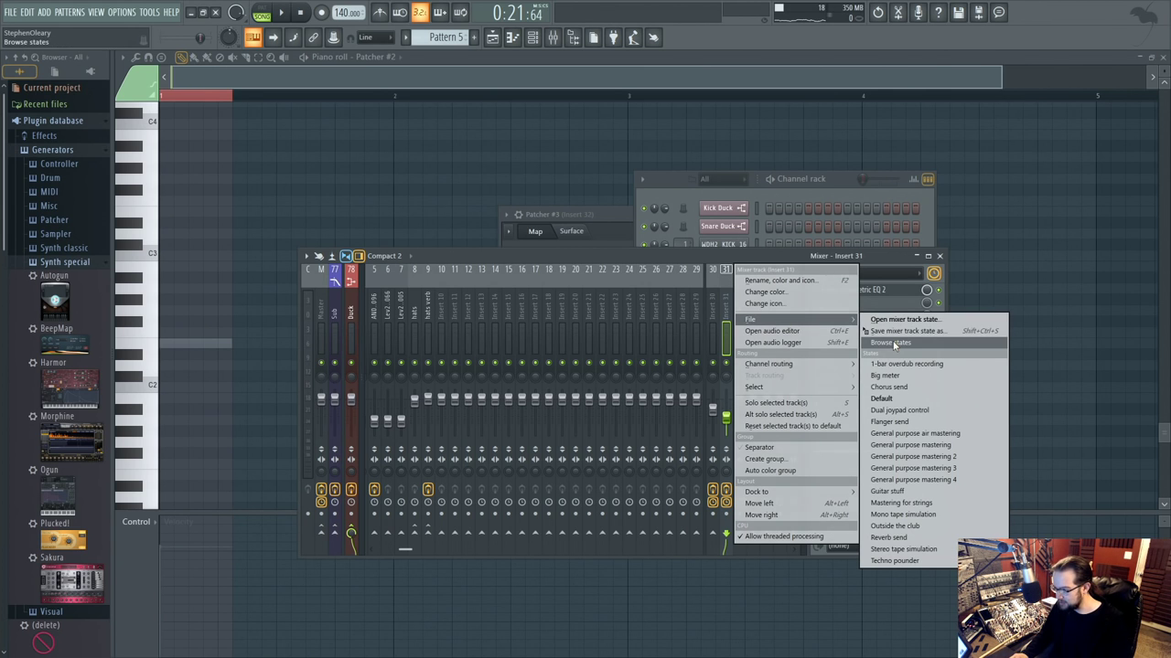
left_click_drag(891, 332, 734, 335)
Play the arrangement briefly, stop it, and bring the Patcher #3 map to the front.
key("space")
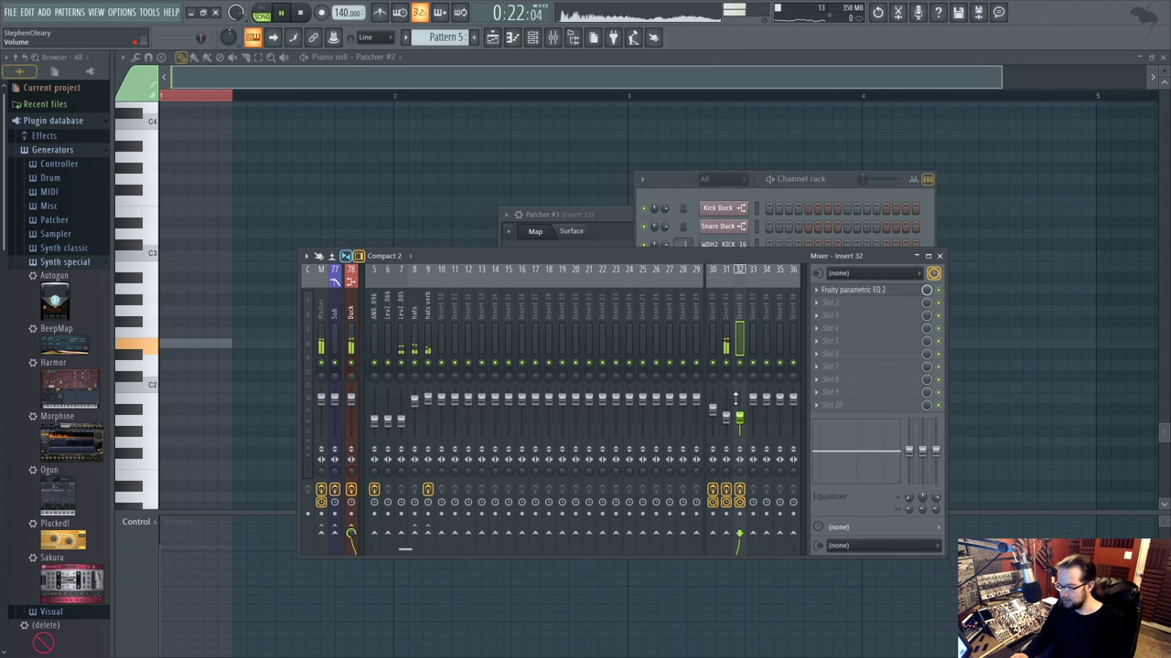
left_click(825, 189)
key("space")
left_click(627, 216)
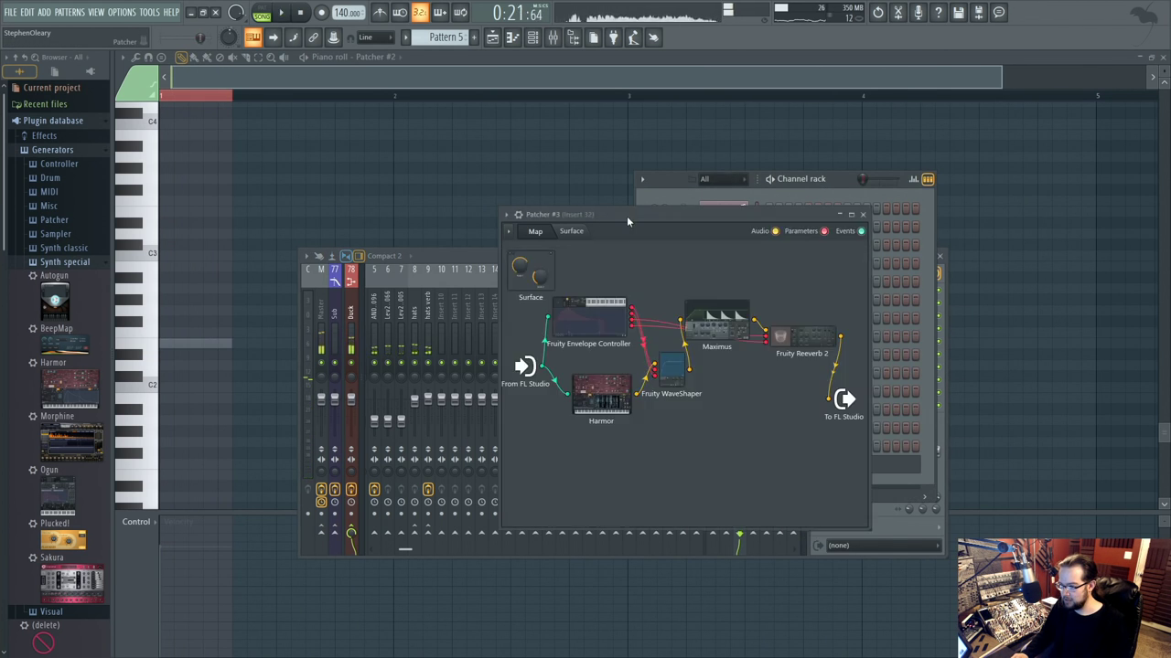
Open the Harmor inside Patcher #3 and play Pattern 5 in pattern mode.
left_click(832, 194)
left_click(713, 463)
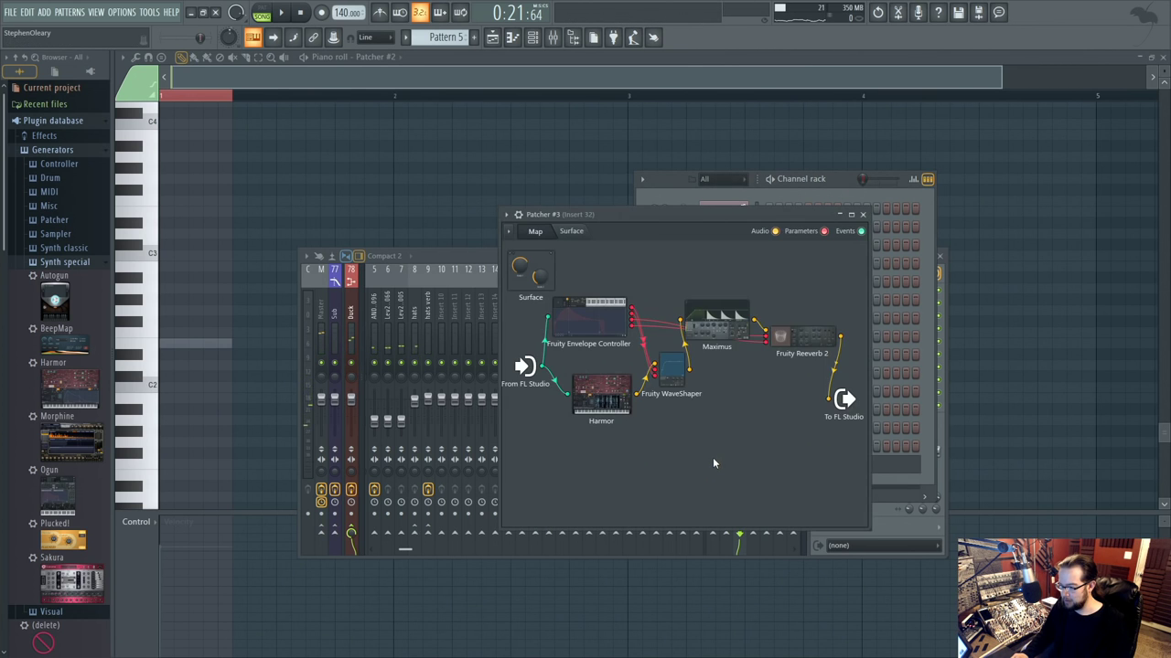
double_click(599, 390)
key("space")
left_click(492, 37)
left_click(262, 13)
left_click(283, 12)
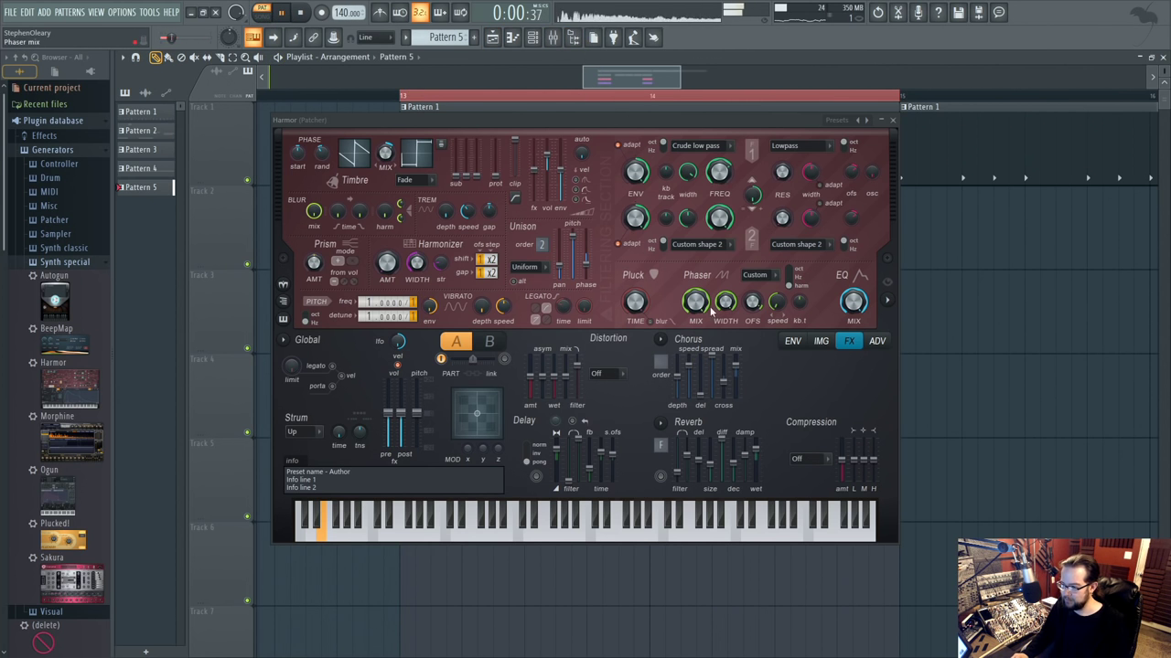
Show Harmor's visual feedback and adjust the phaser offset and the unison pan and phase amounts in Patcher #3.
left_click(896, 296)
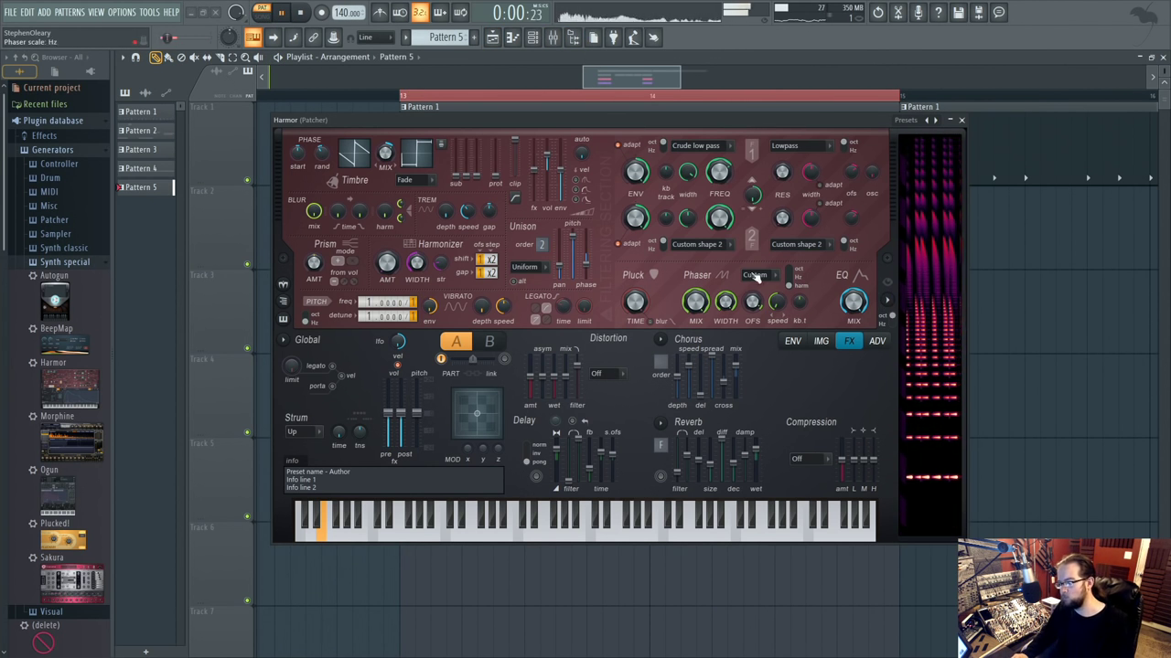
left_click_drag(752, 294, 753, 303)
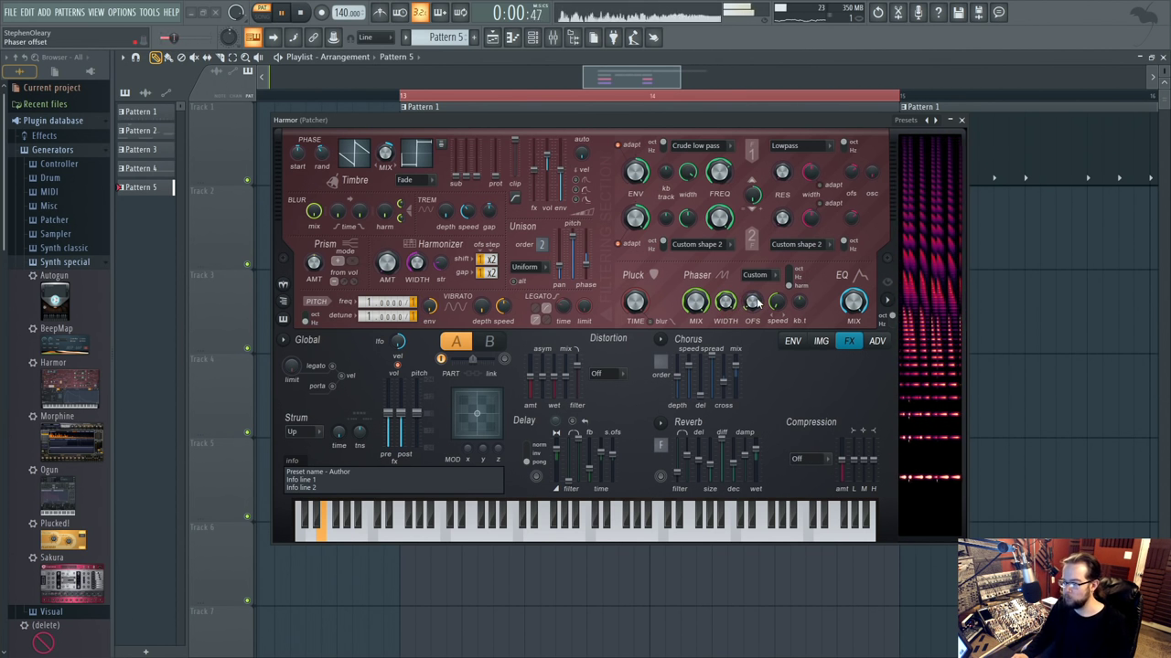
left_click_drag(576, 237, 579, 253)
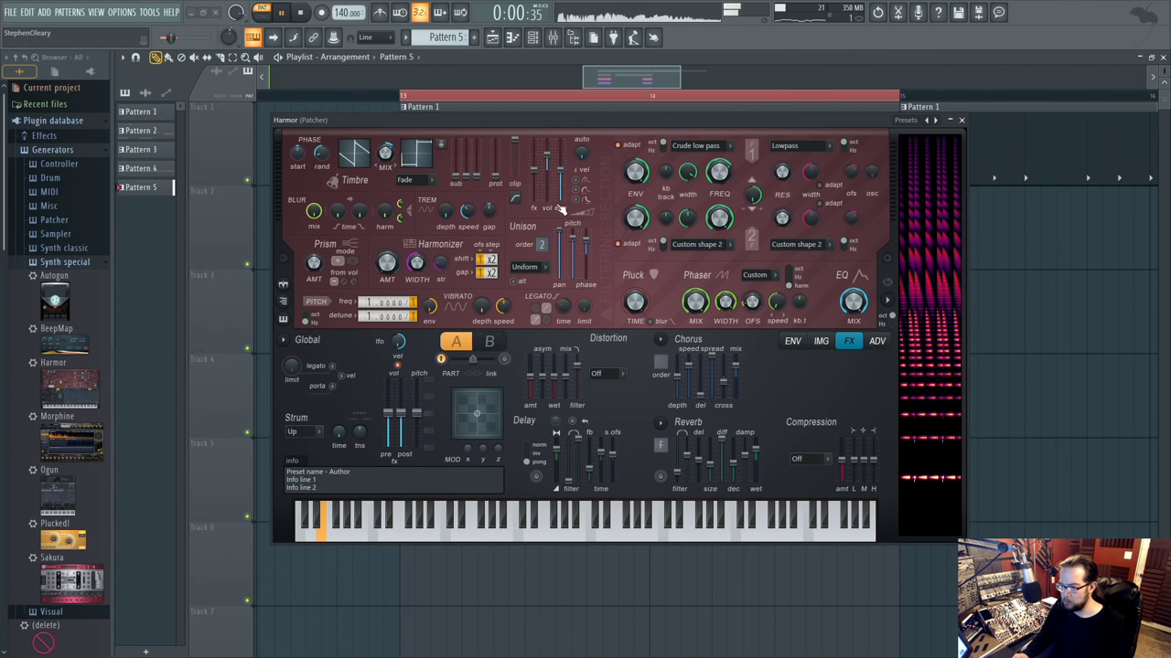
left_click_drag(559, 229, 561, 247)
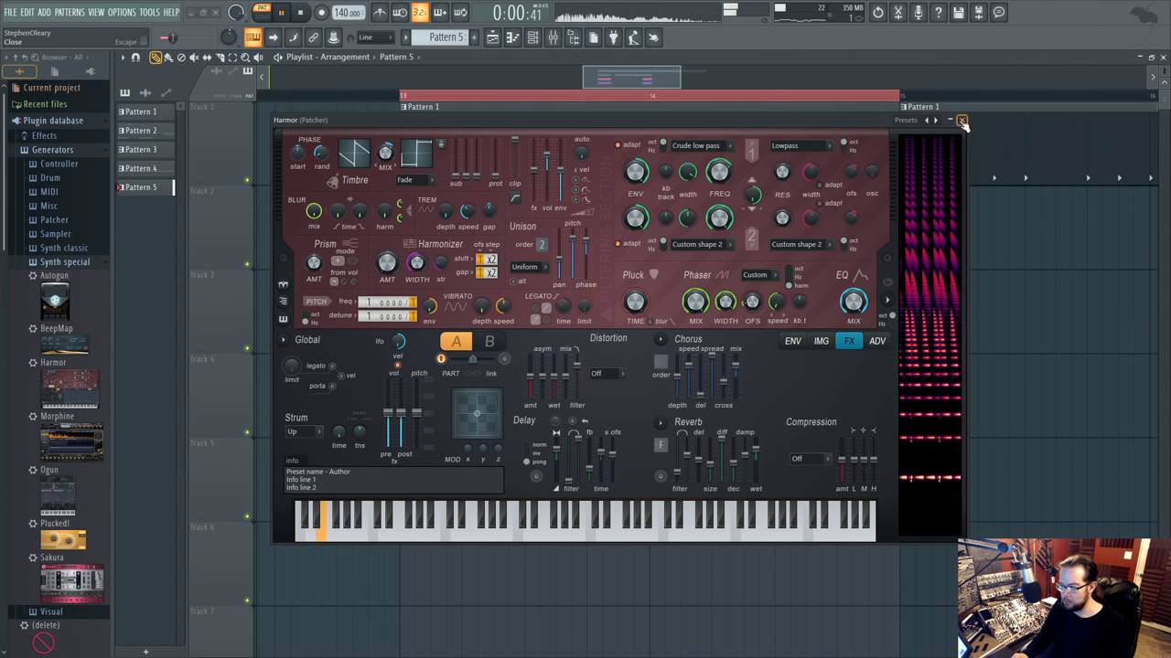
left_click(961, 121)
Inspect the Fruity Reeverb 2 settings inside Patcher #3.
left_click(536, 40)
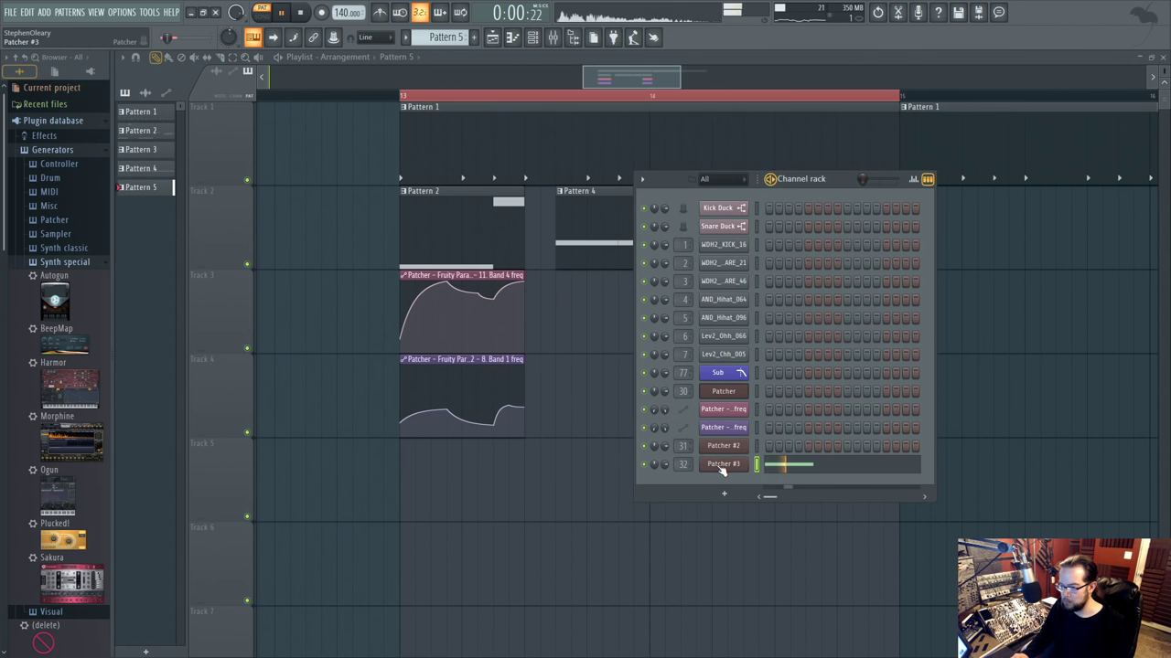
left_click(723, 464)
left_click(780, 336)
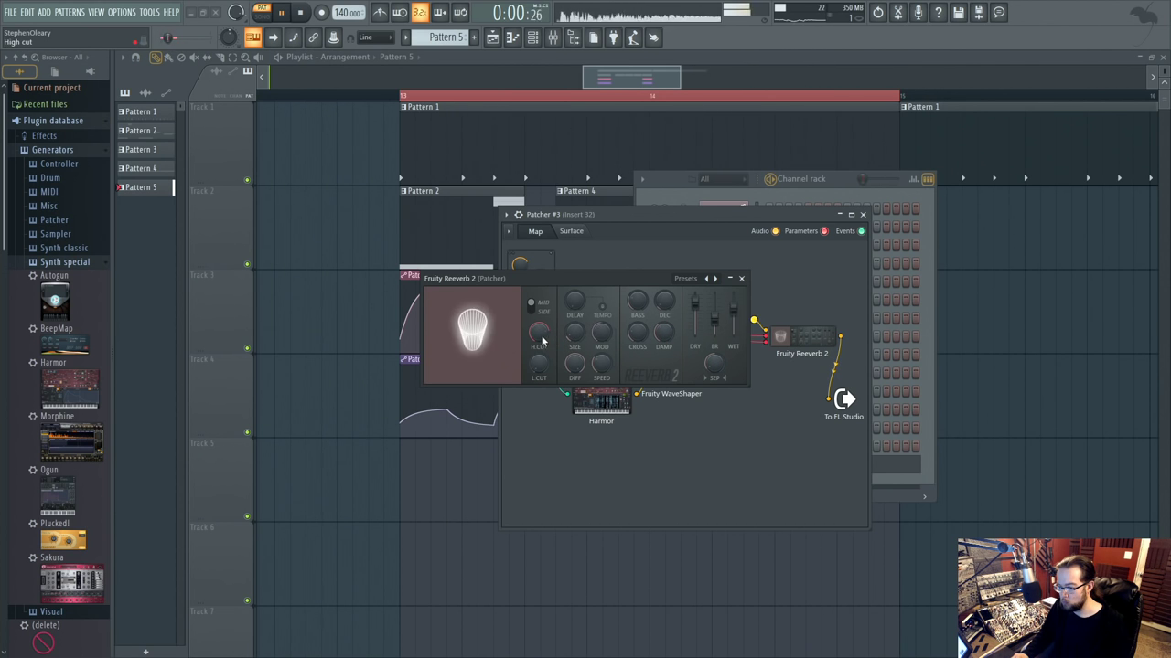
left_click(742, 279)
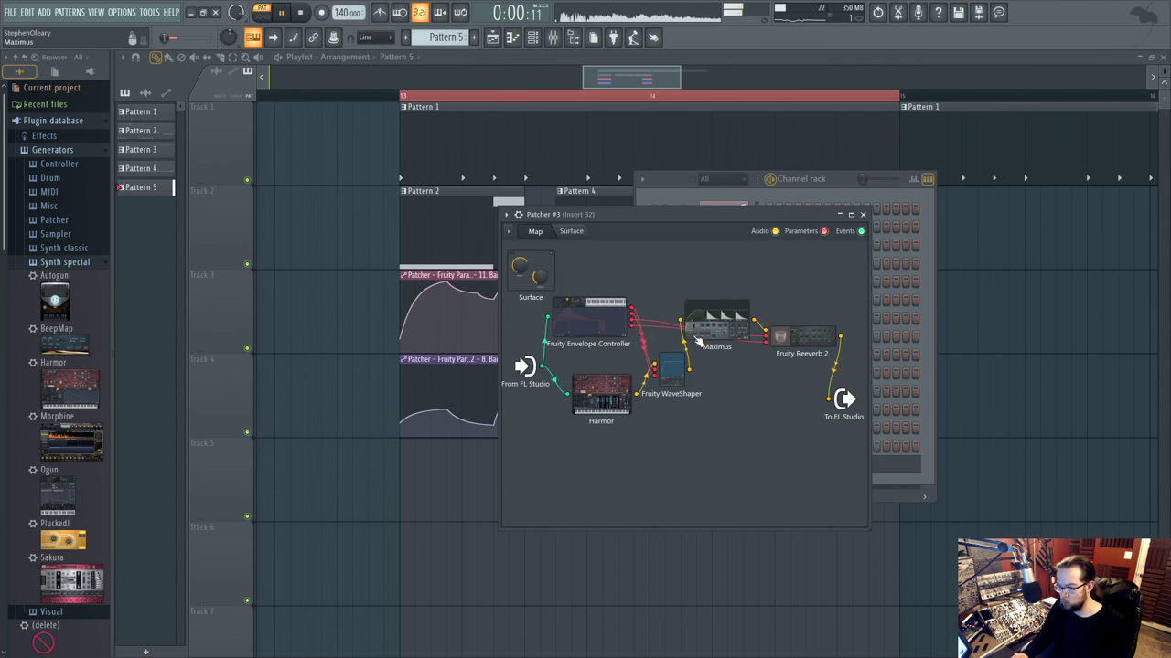
Lower the first peak of Patcher #3's Fruity WaveShaper curve and shift it earlier, then stop playback.
double_click(672, 375)
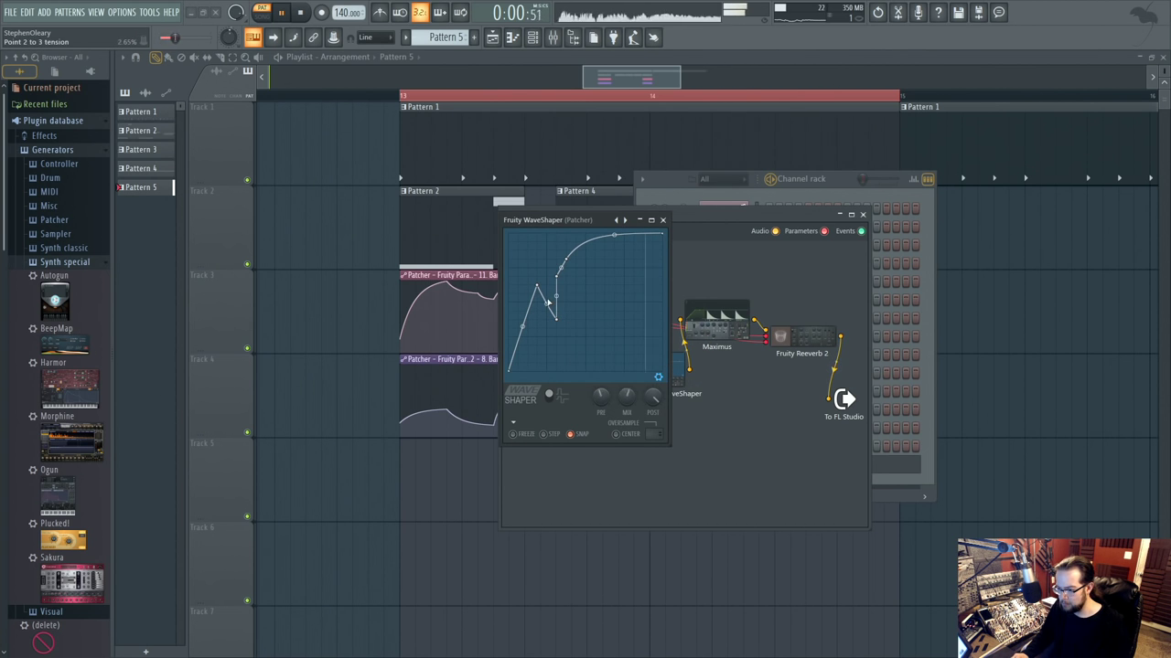
left_click_drag(536, 286, 540, 329)
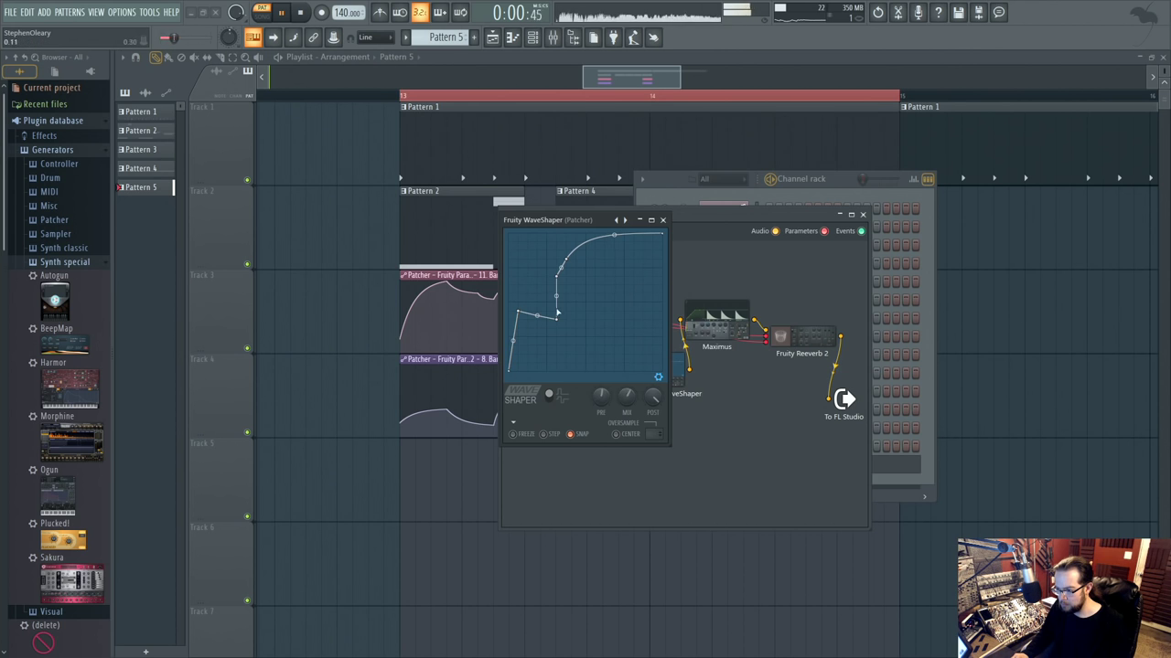
left_click(662, 220)
key("space")
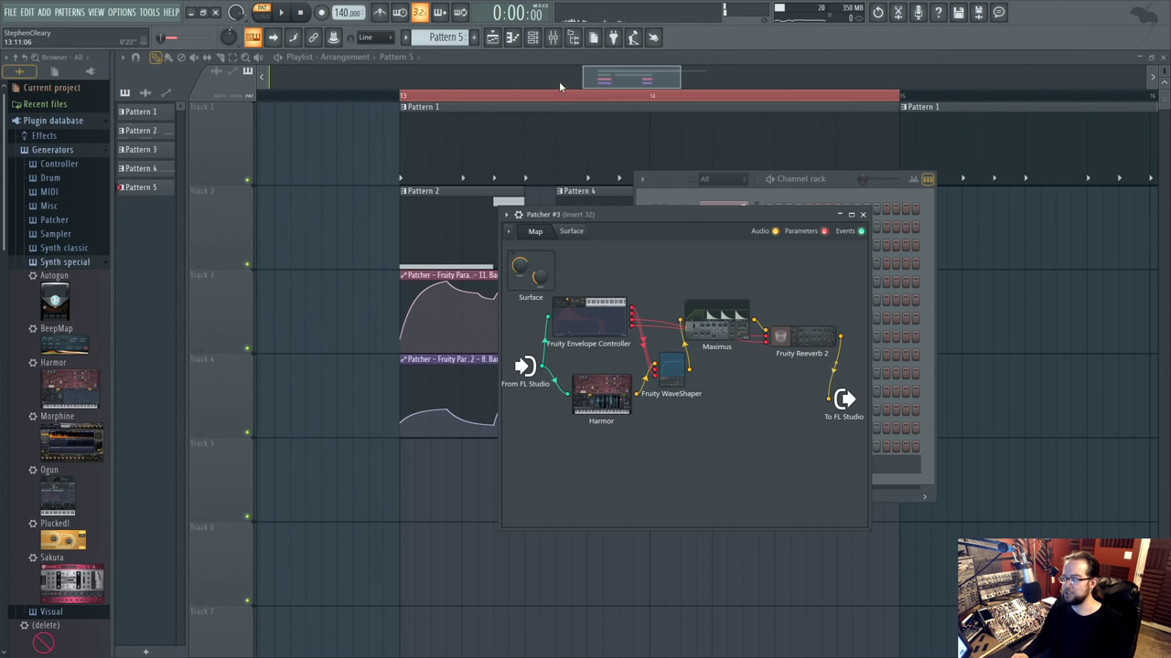
Open the WDH2_KICK_16, WDH2_SNARE_21 and WDH2_SNARE_46 channels and audition the samples.
left_click(534, 39)
left_click(727, 247)
left_click(604, 200)
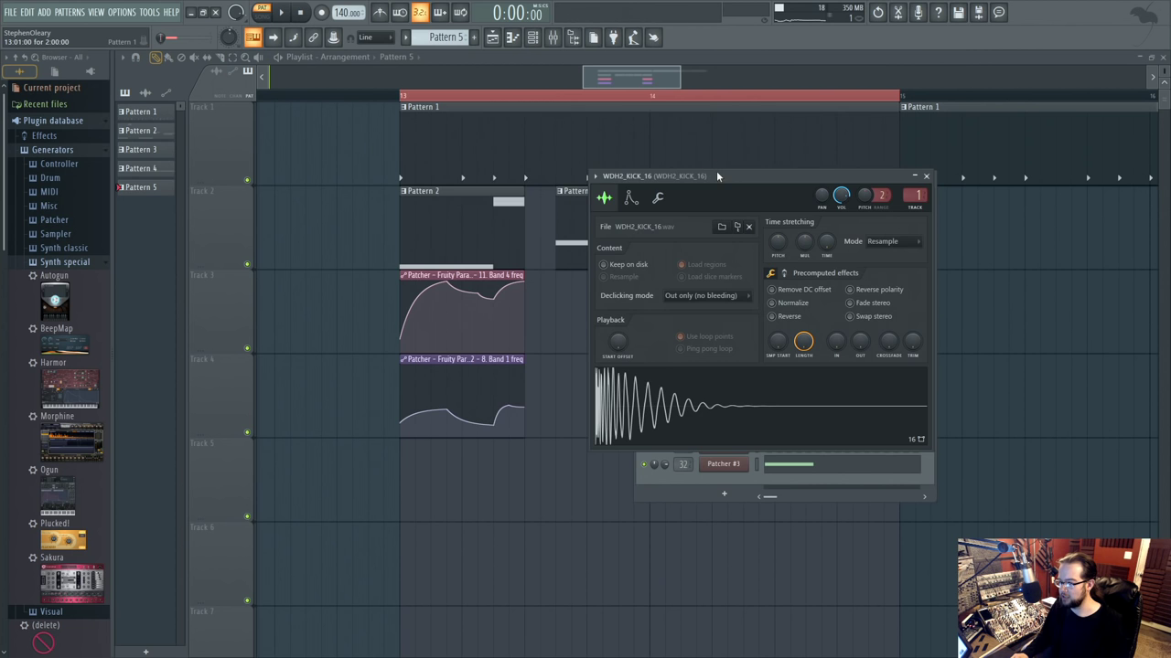
left_click_drag(718, 176, 434, 192)
left_click(723, 266)
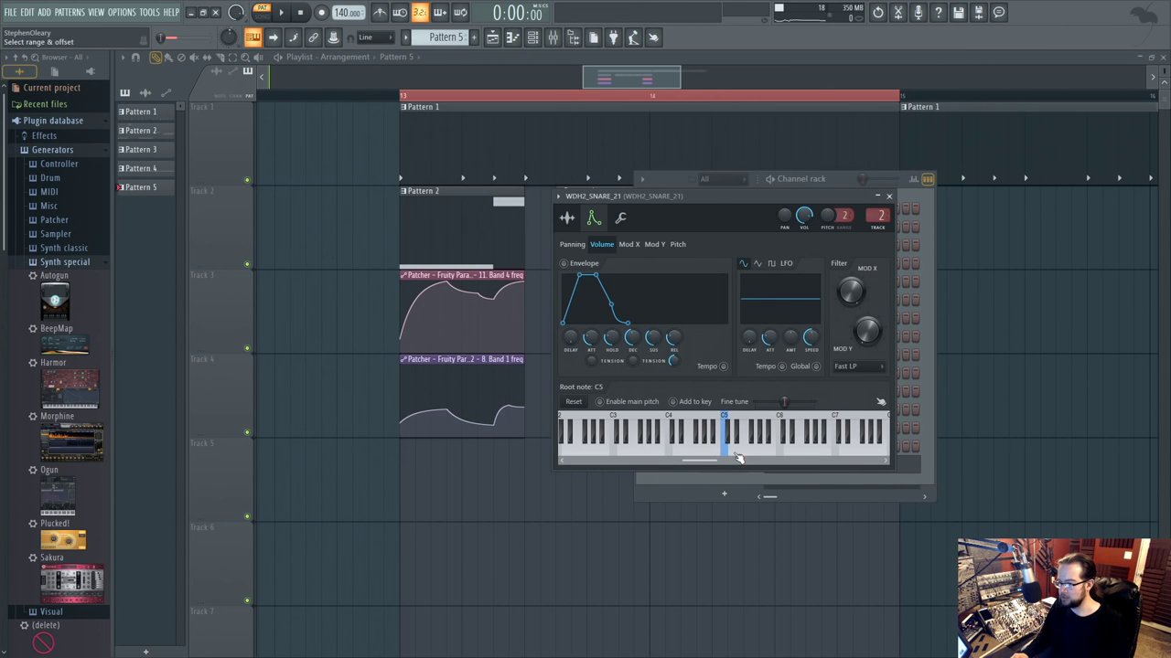
left_click_drag(651, 200, 437, 202)
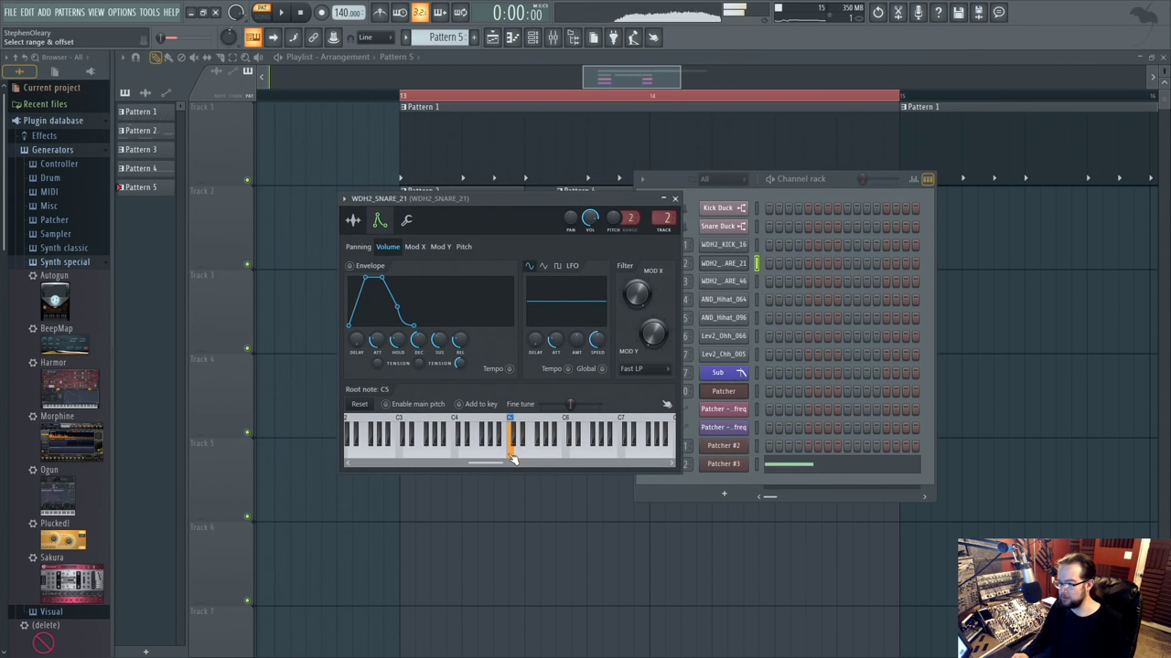
left_click(729, 283)
left_click_drag(748, 260, 536, 420)
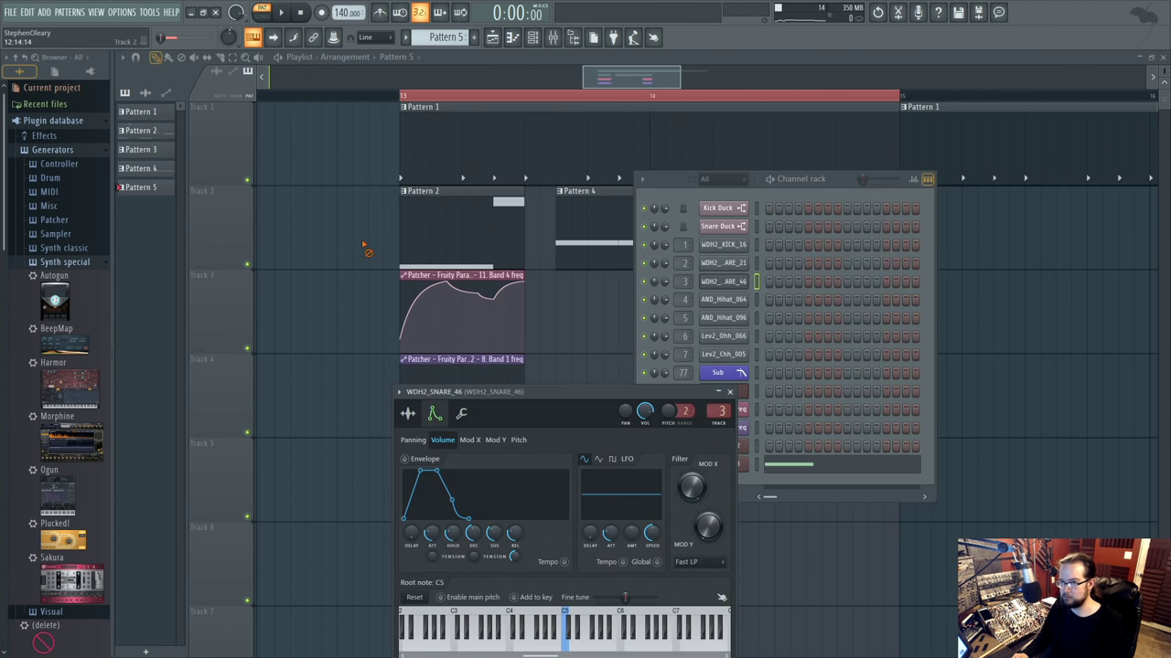
Close all open windows and play the arrangement from bar 13 in song mode.
key("F12")
key("space")
left_click(406, 97)
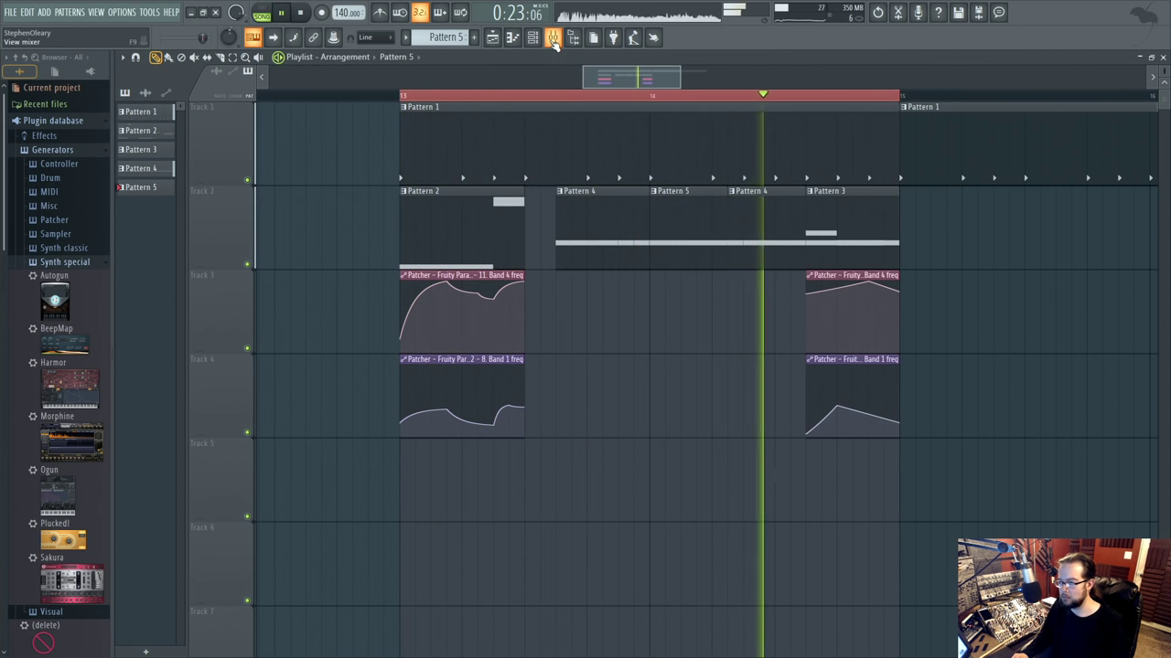
Swap the left and right channels on mixer insert 32 while the arrangement plays.
key("F9")
key("space")
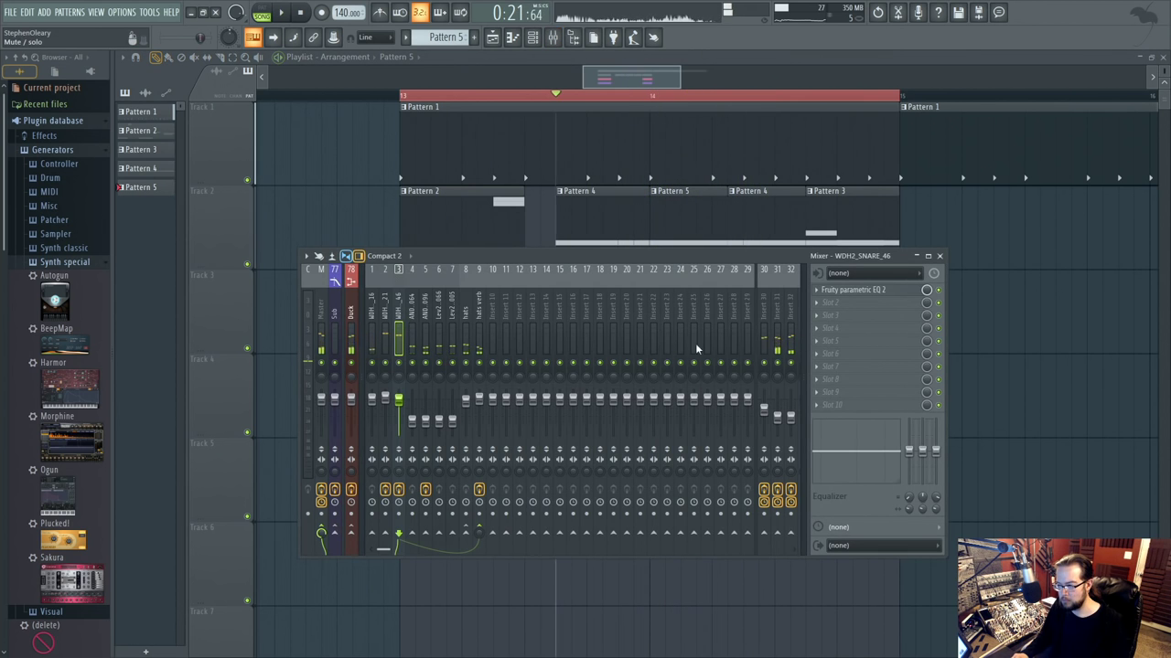
left_click(784, 300)
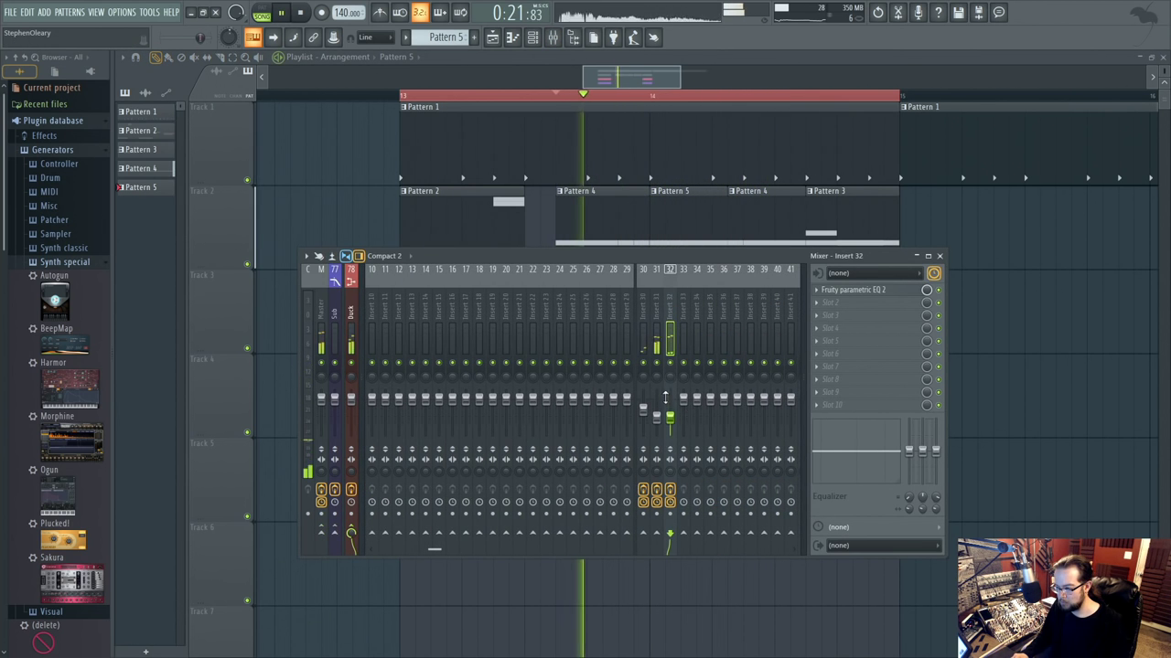
left_click(671, 459)
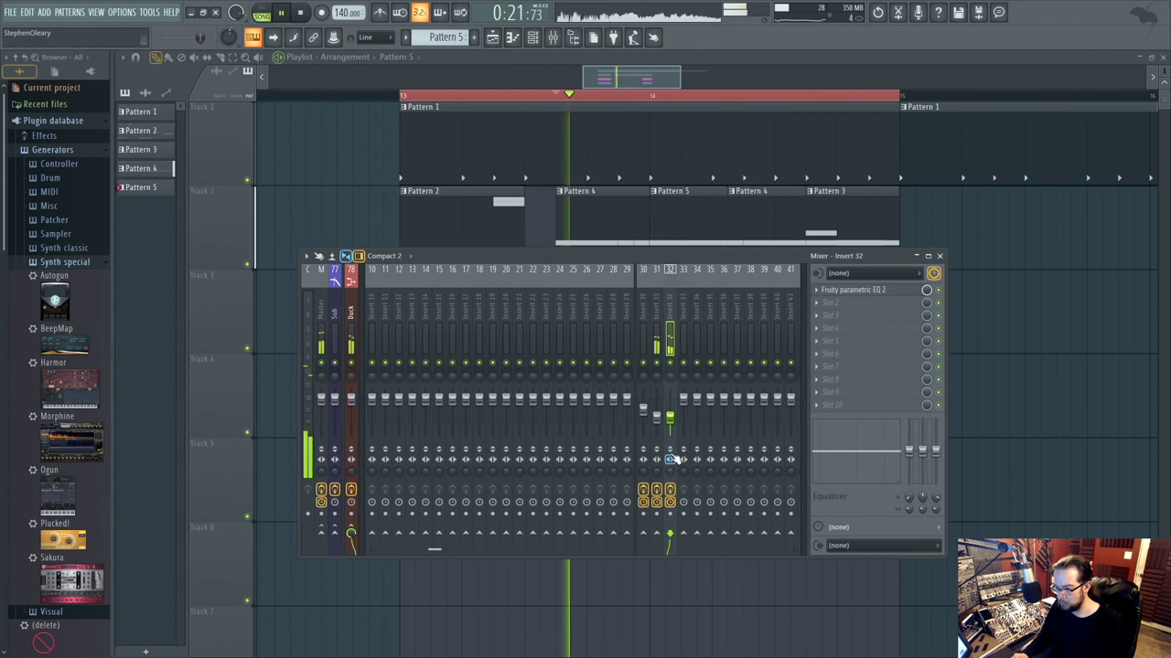
left_click(659, 311)
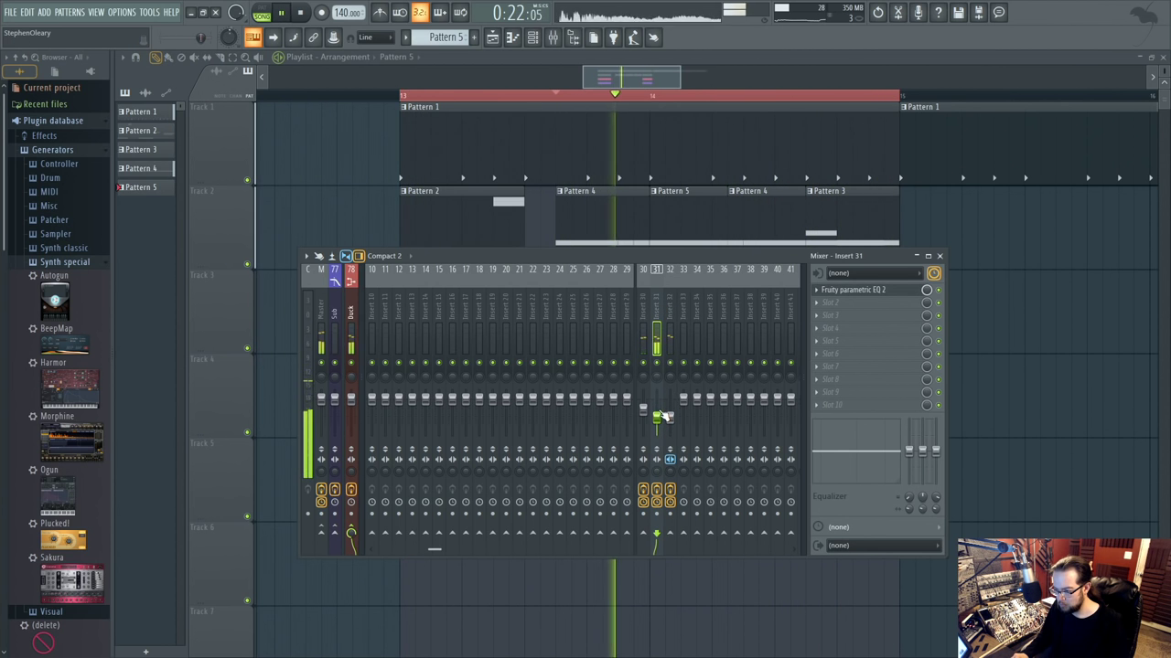
key("F9")
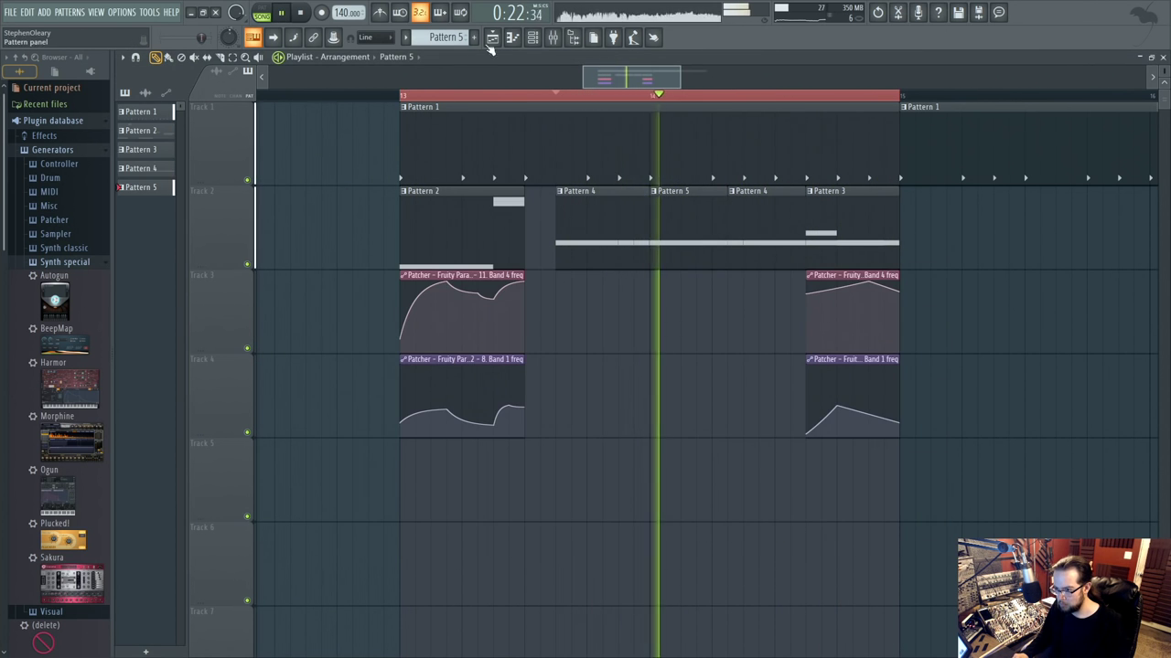
Set the pitch ratio of Patcher #3's Harmor to 2.0000/1 while the arrangement plays.
left_click(532, 38)
key("space")
left_click(728, 465)
left_click(599, 398)
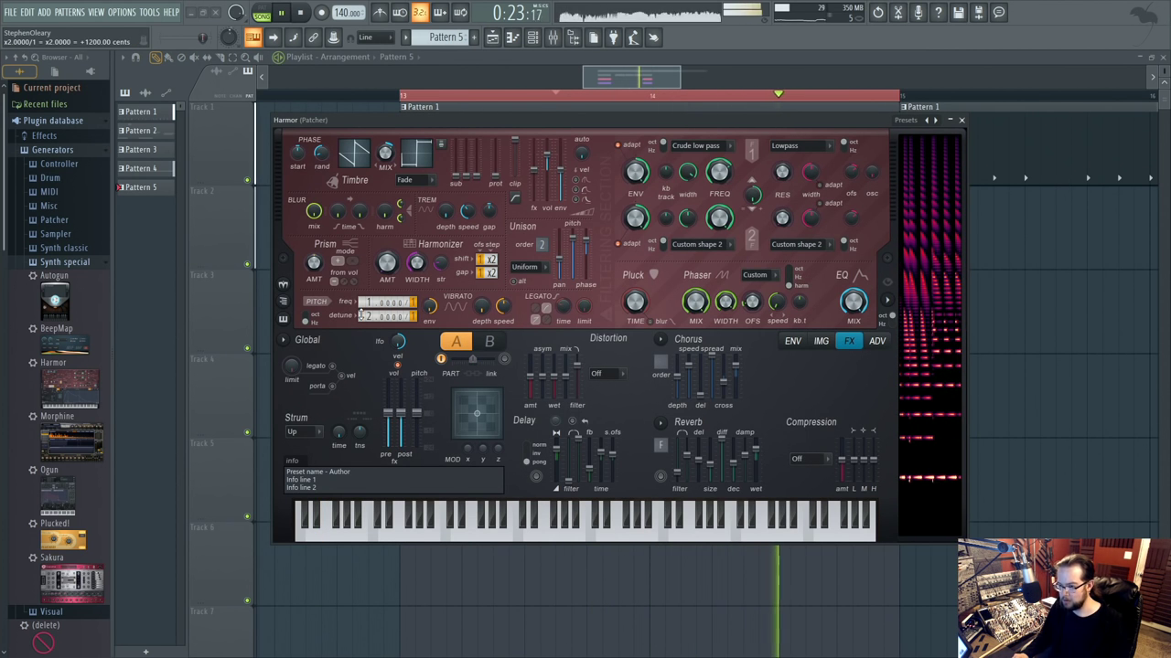
left_click(960, 121)
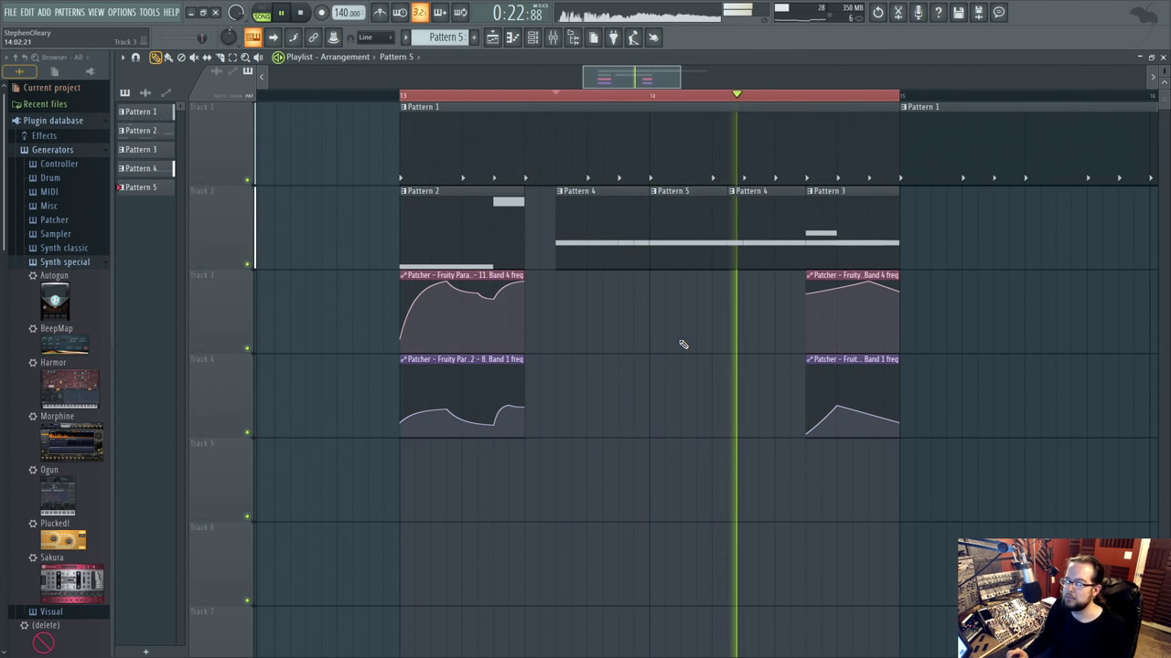
Replay the sliced Pattern 4 and Pattern 5 section of the arrangement and stop it.
key("space")
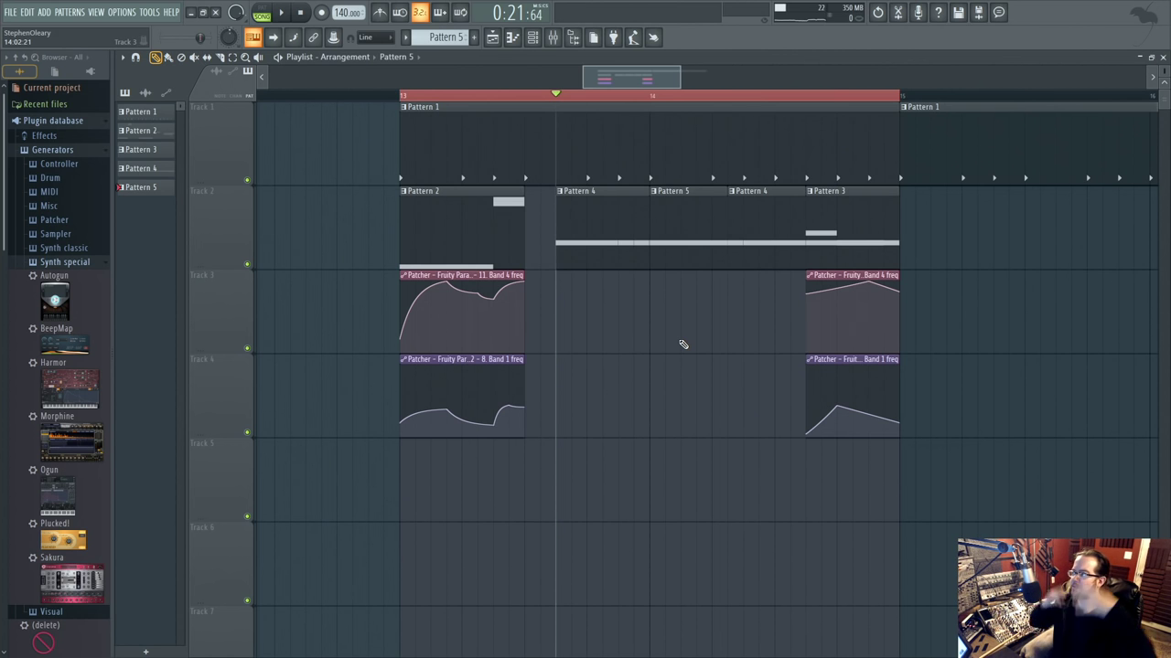
key("space")
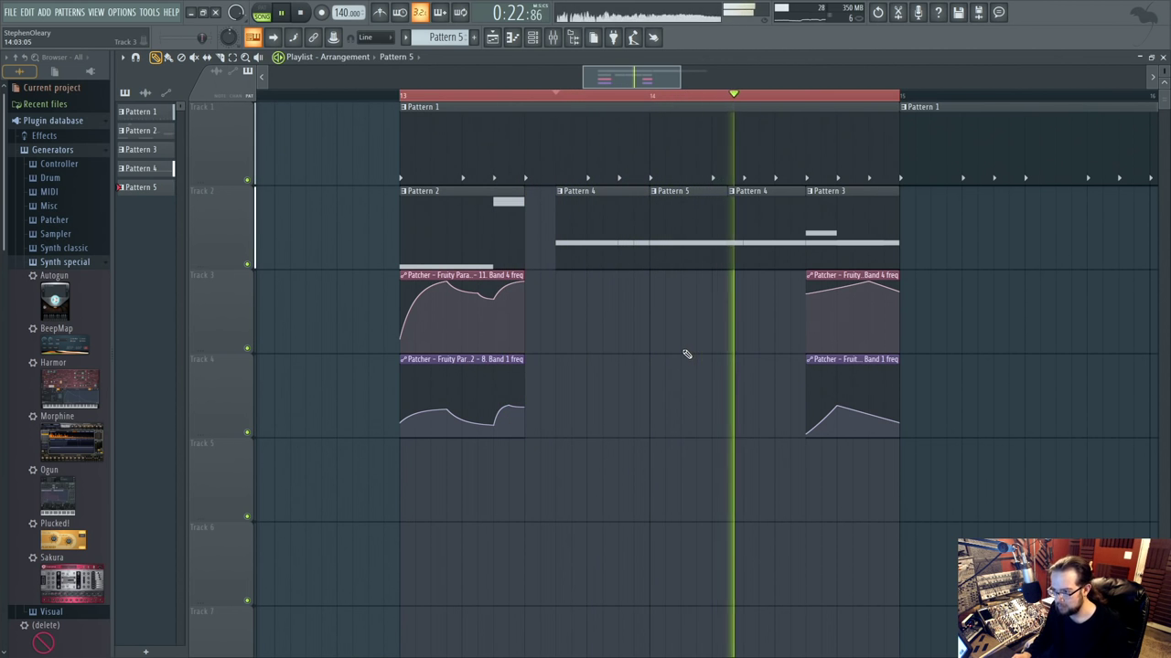
key("space")
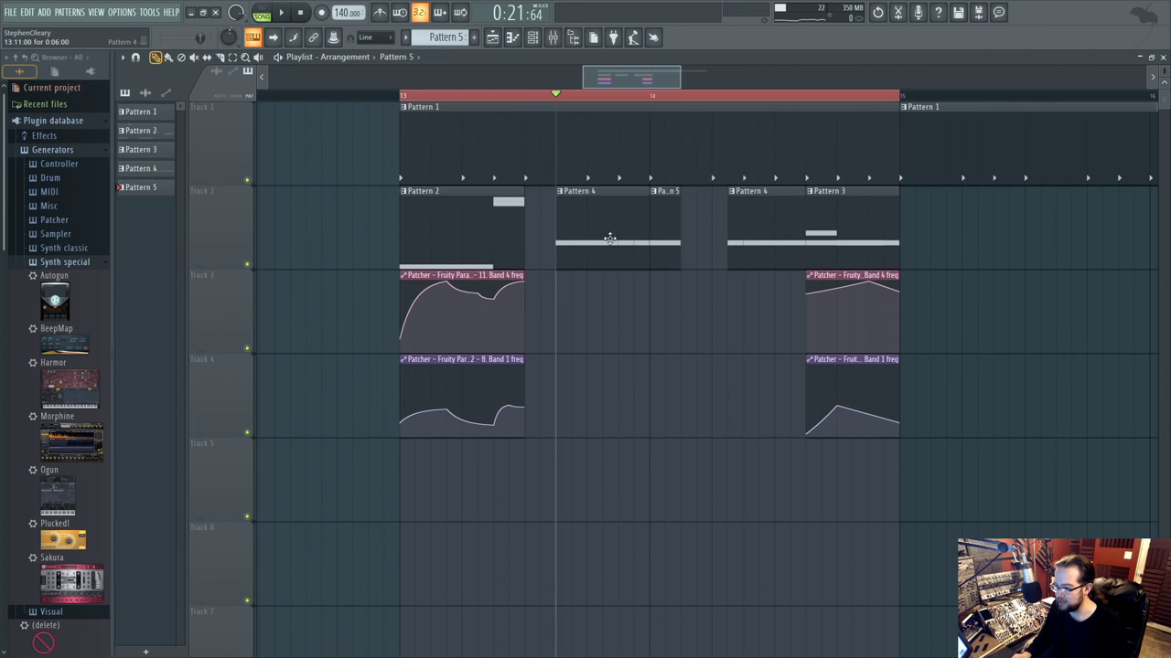
Shorten the Pattern 5 clip to two steps, continue it on Track 3 with a two-step Pattern 4 and a one-step Pattern 5 clip, and play.
left_click(689, 309)
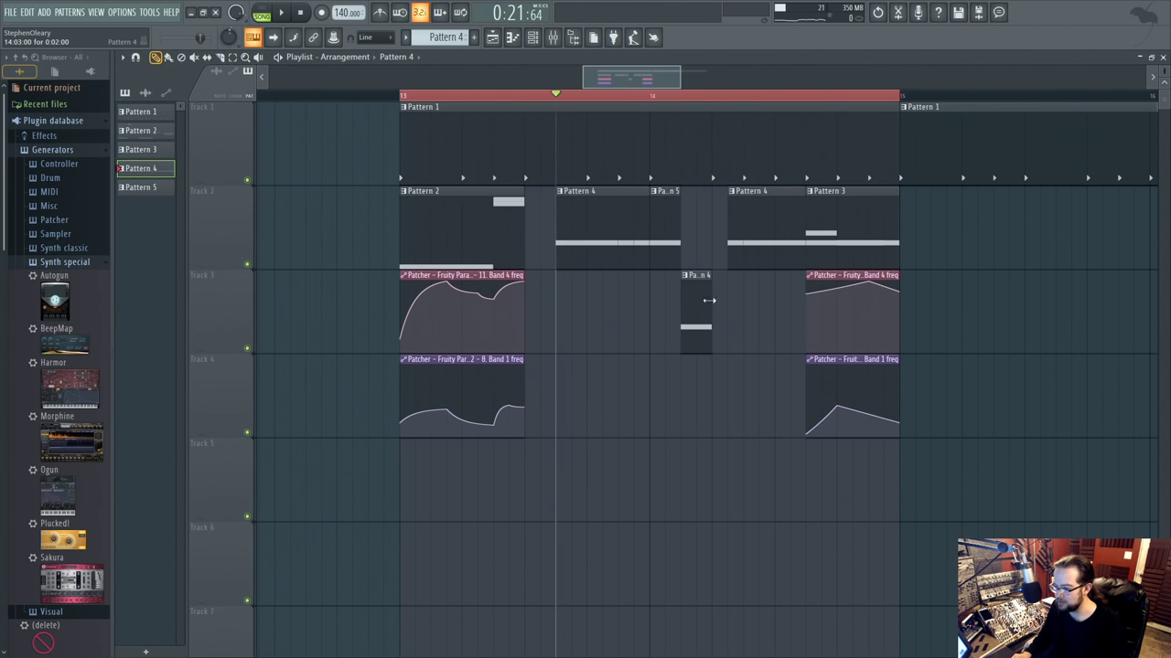
key("space")
left_click_drag(741, 291, 726, 294)
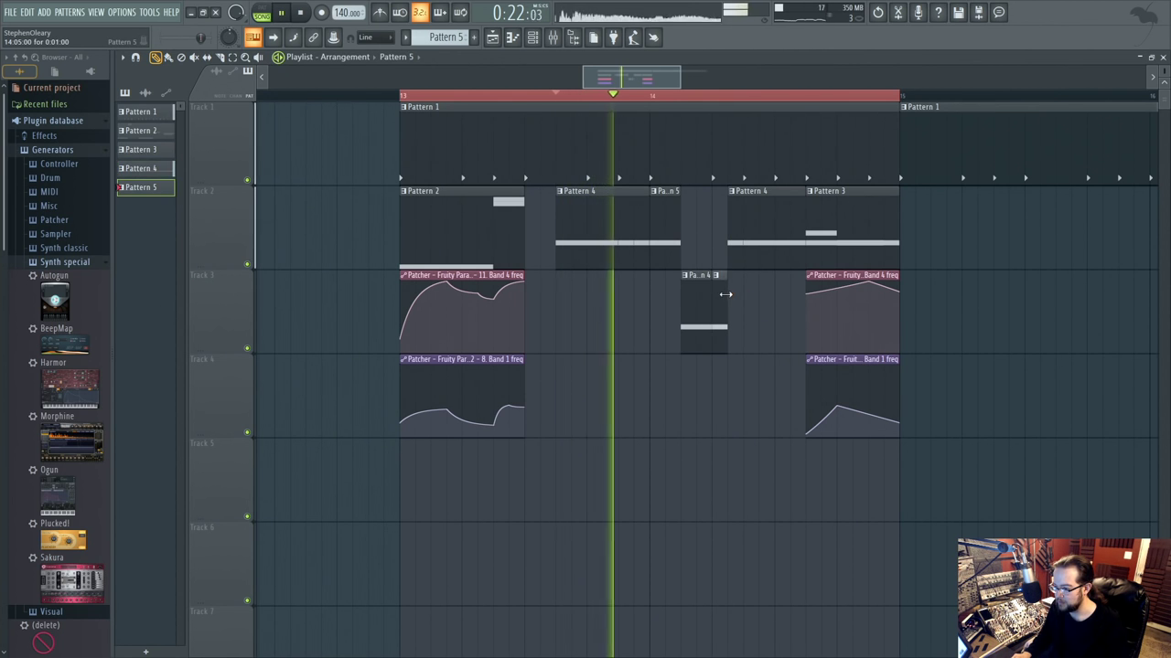
key("space")
key("space")
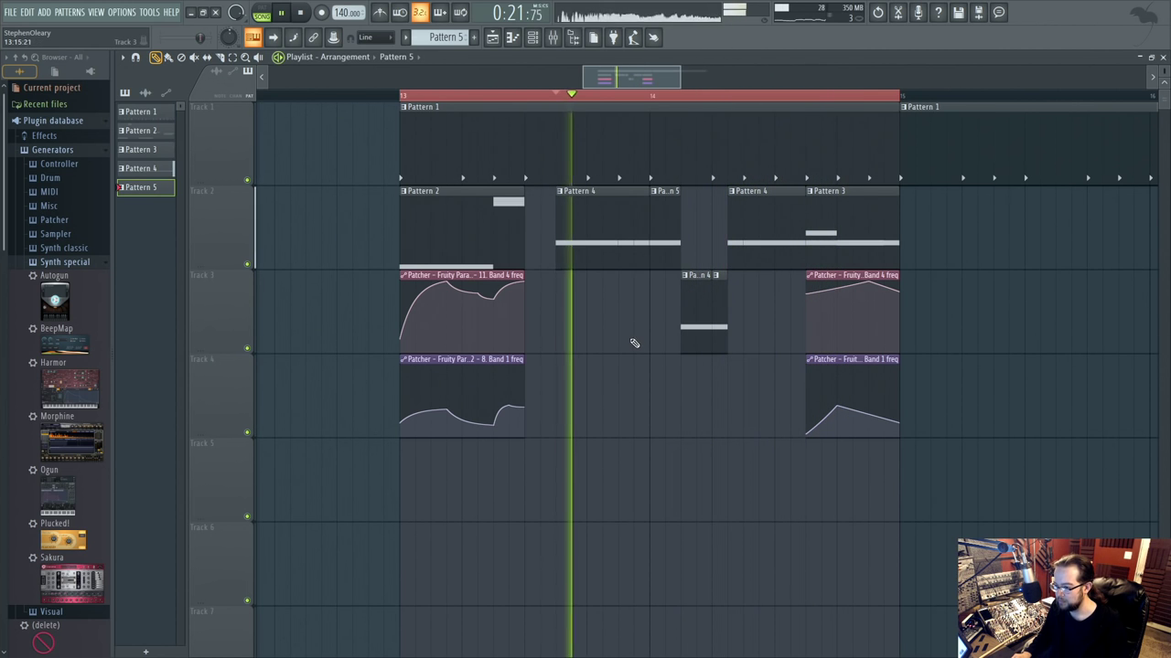
key("space")
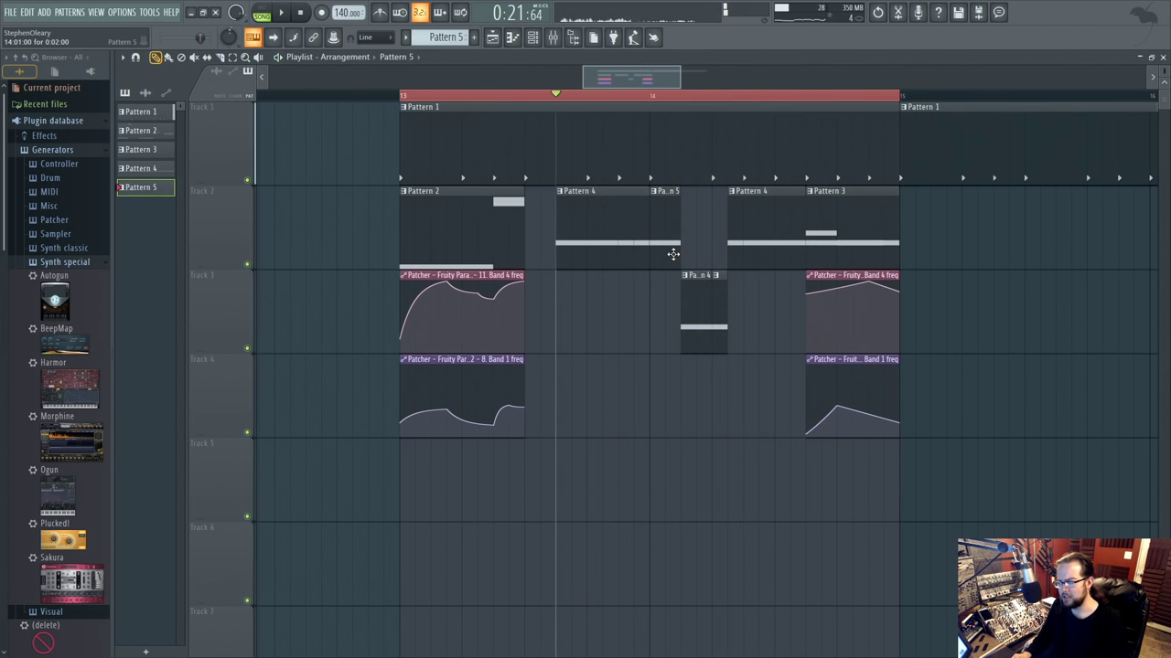
Examine the end point's mode options in articulation 4 of Patcher #3's Fruity Envelope Controller, leaving them as they are.
left_click(533, 38)
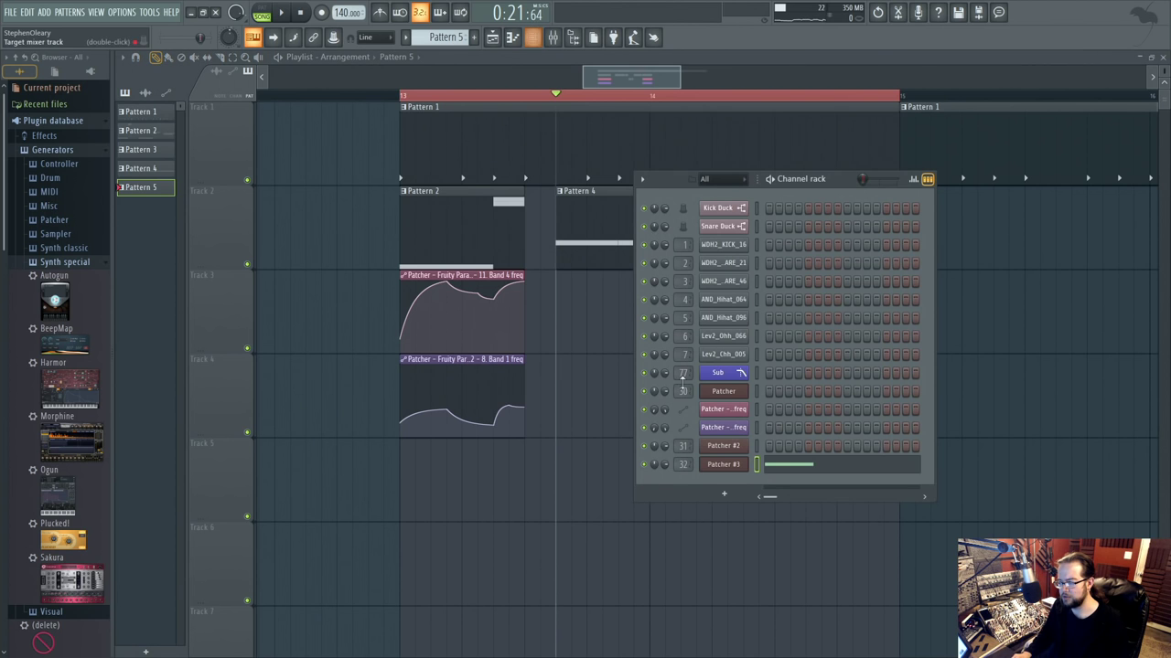
left_click(732, 465)
left_click(767, 337)
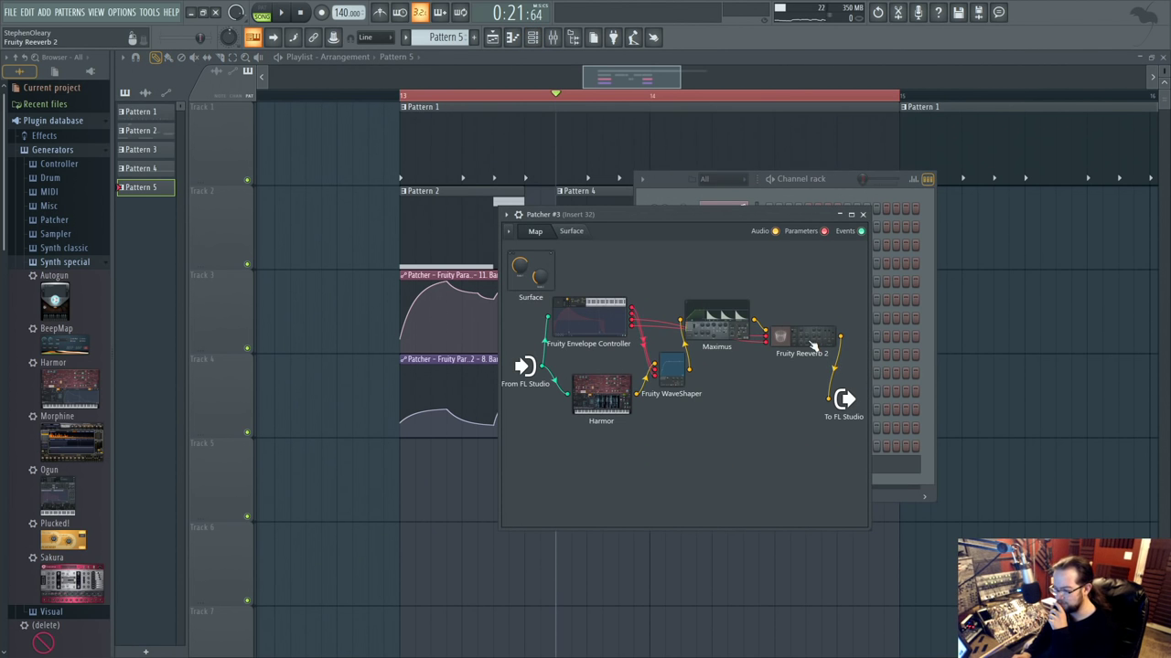
left_click(741, 278)
left_click(620, 330)
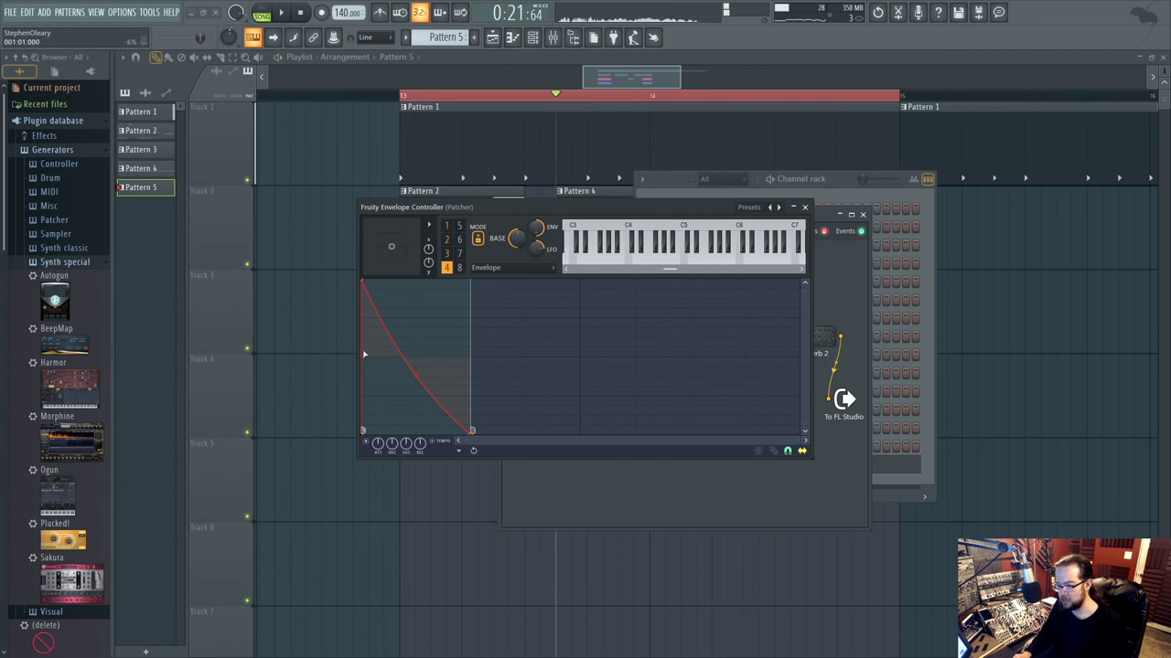
right_click(472, 432)
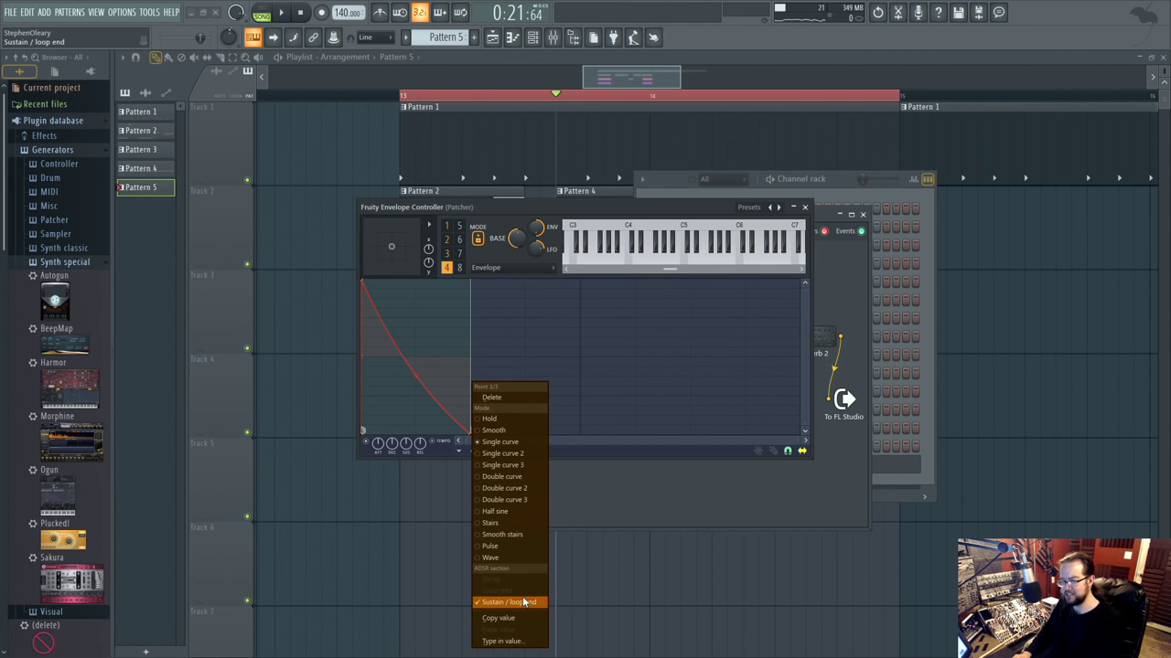
left_click(541, 211)
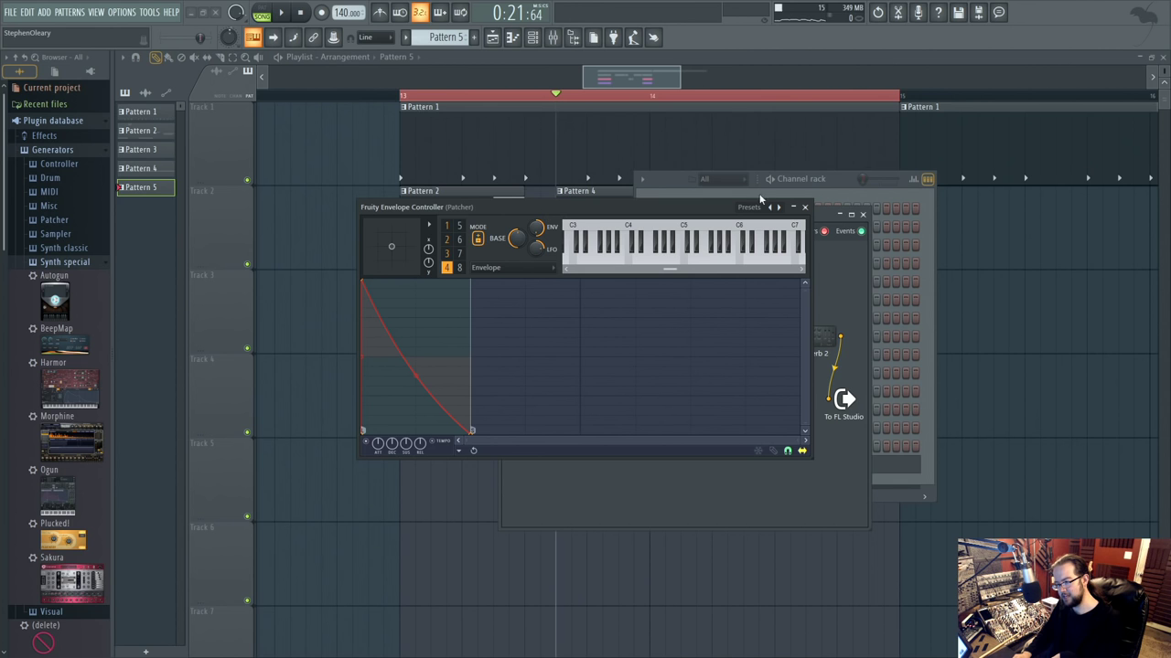
left_click(805, 207)
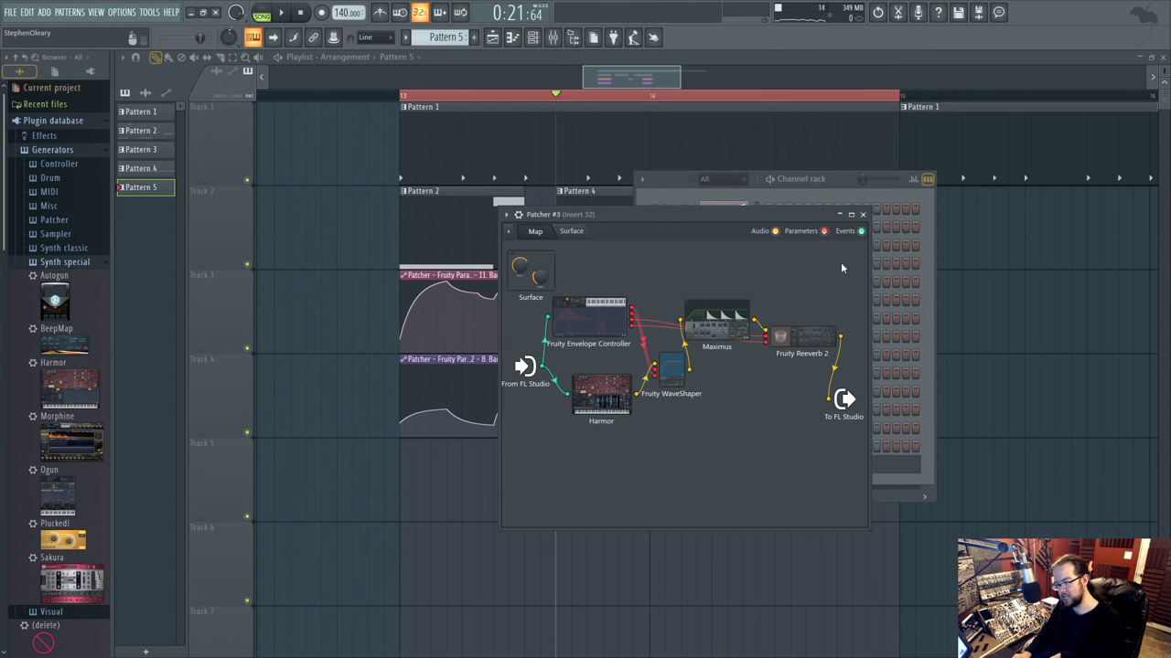
left_click(862, 215)
Inspect Patcher #2's Fruity Envelope Controller while playing the arrangement, and return to the Playlist.
left_click(729, 450)
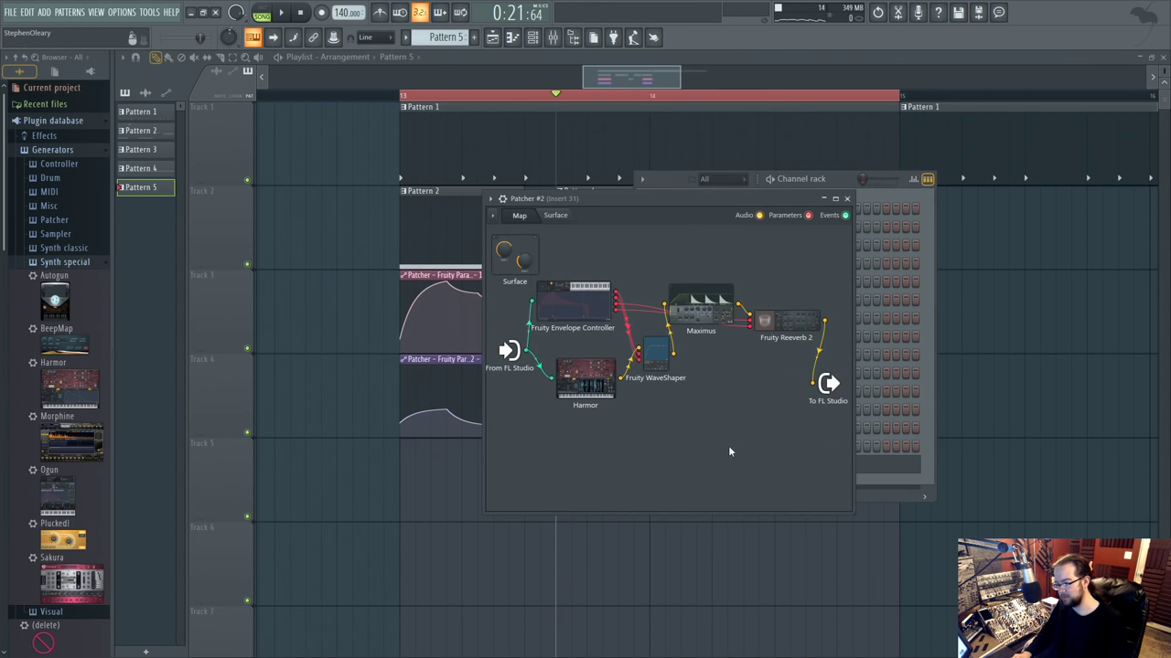
left_click(583, 317)
key("space")
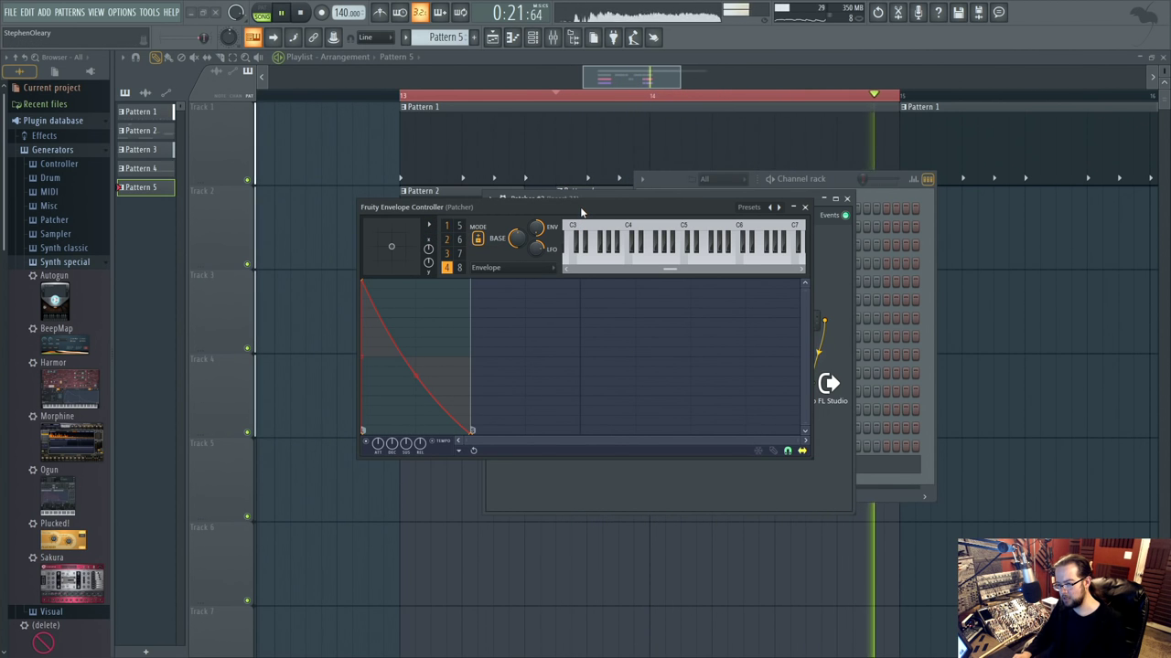
left_click(805, 208)
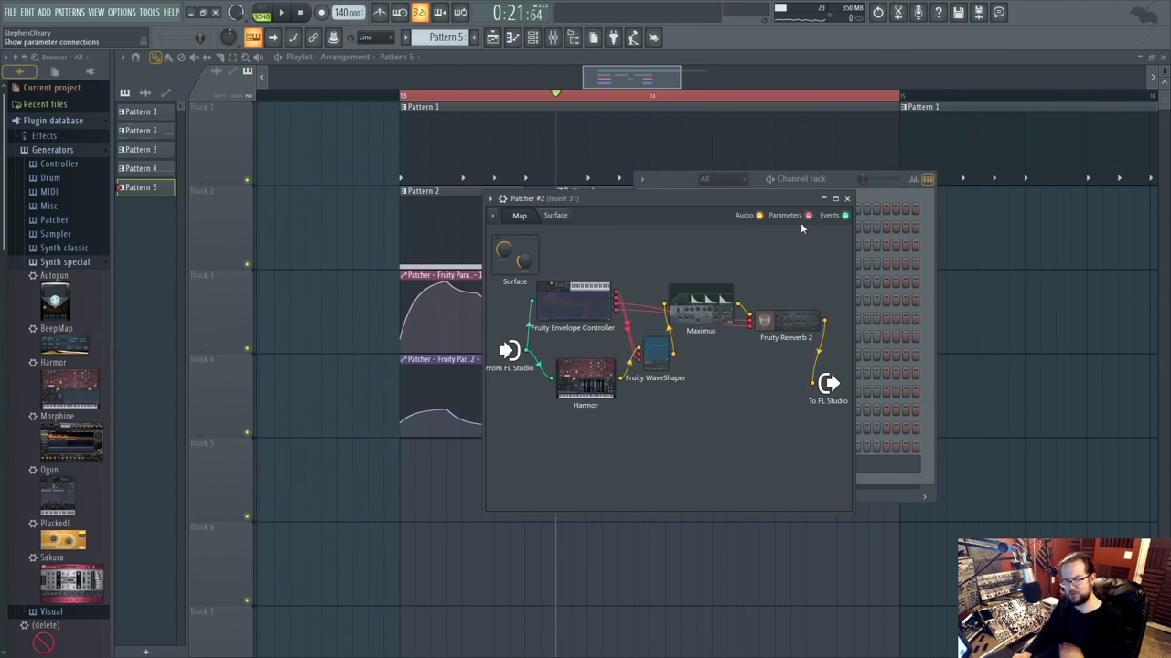
key("space")
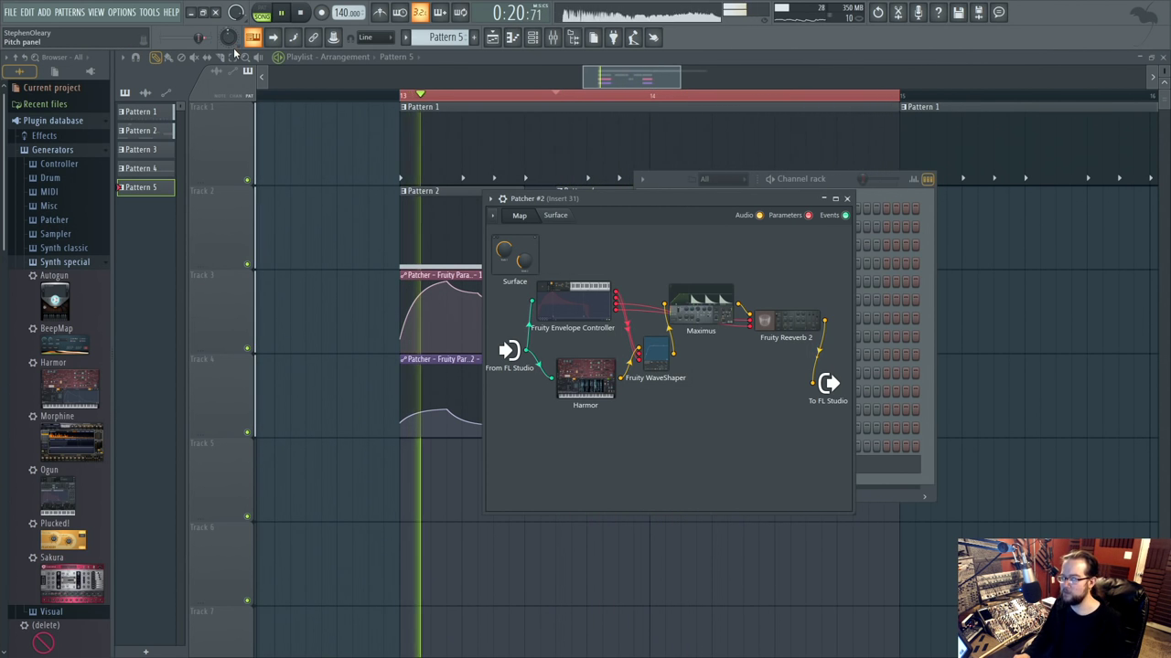
key("F12")
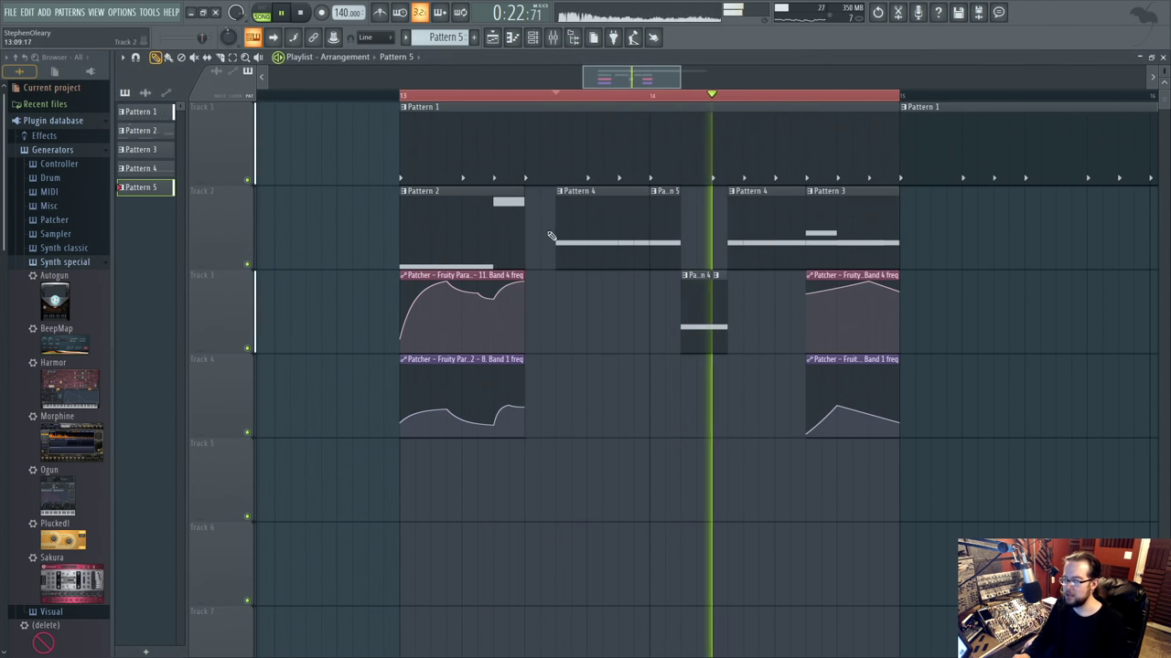
Extend the Pattern 2 clip to ten steps and make its closing G3 and F3 notes fill the added length.
key("space")
left_click(404, 193)
left_click(453, 273)
left_click(727, 371)
left_click(492, 240)
double_click(492, 240)
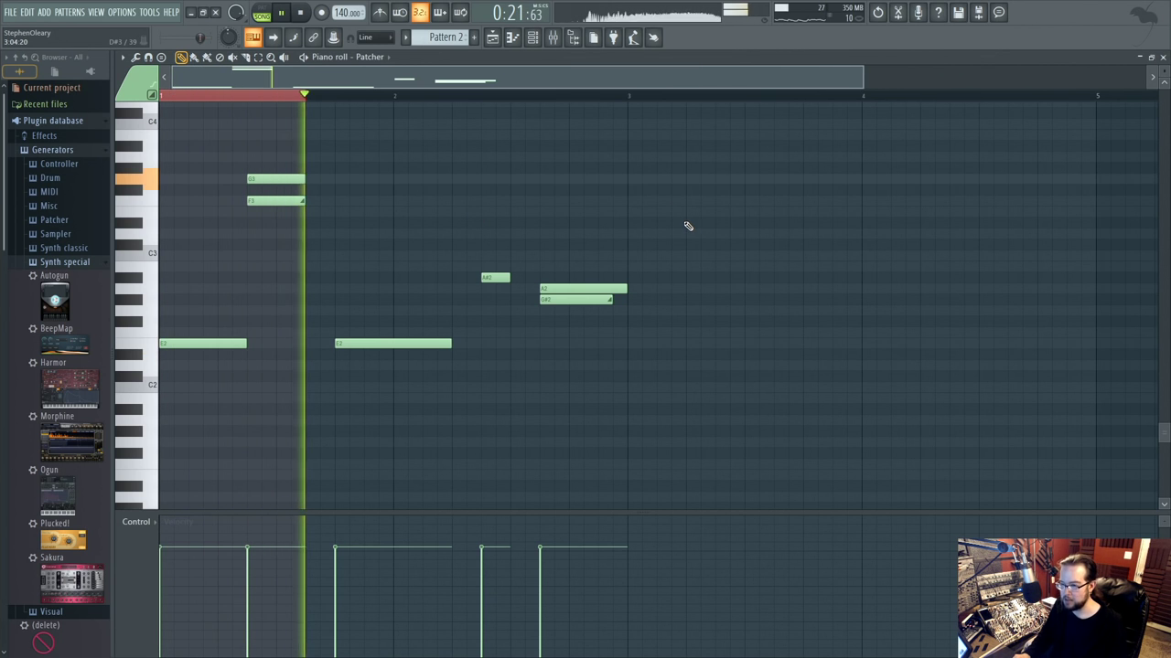
left_click(494, 40)
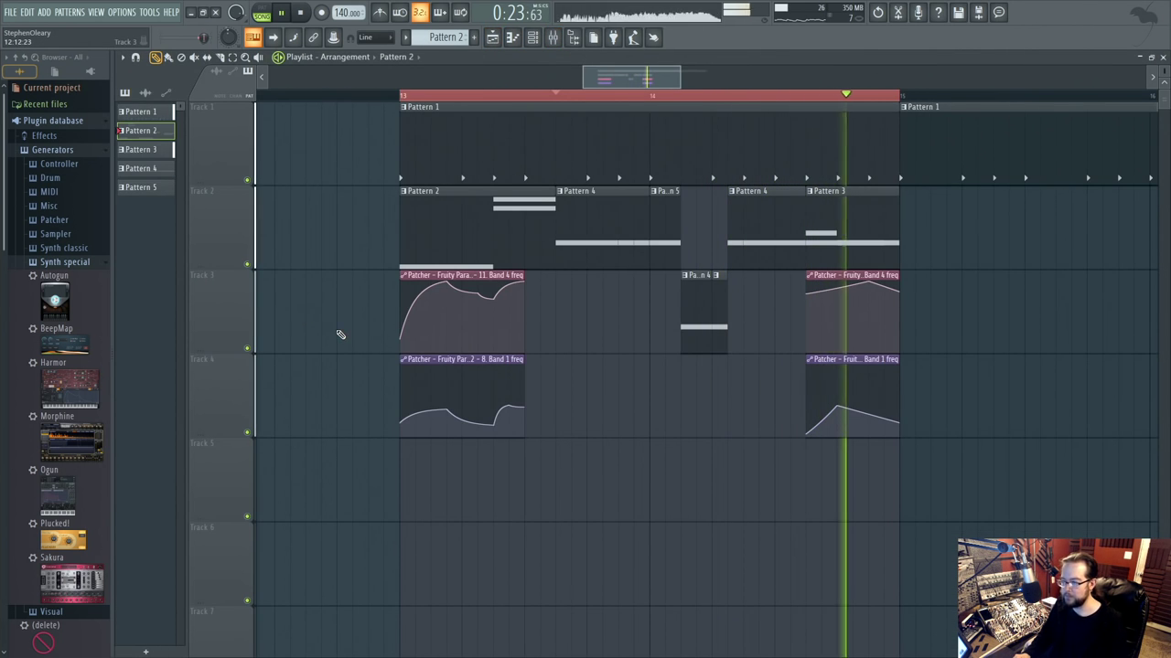
Replay the looped section and review Pattern 4's notes in the piano roll.
key("space")
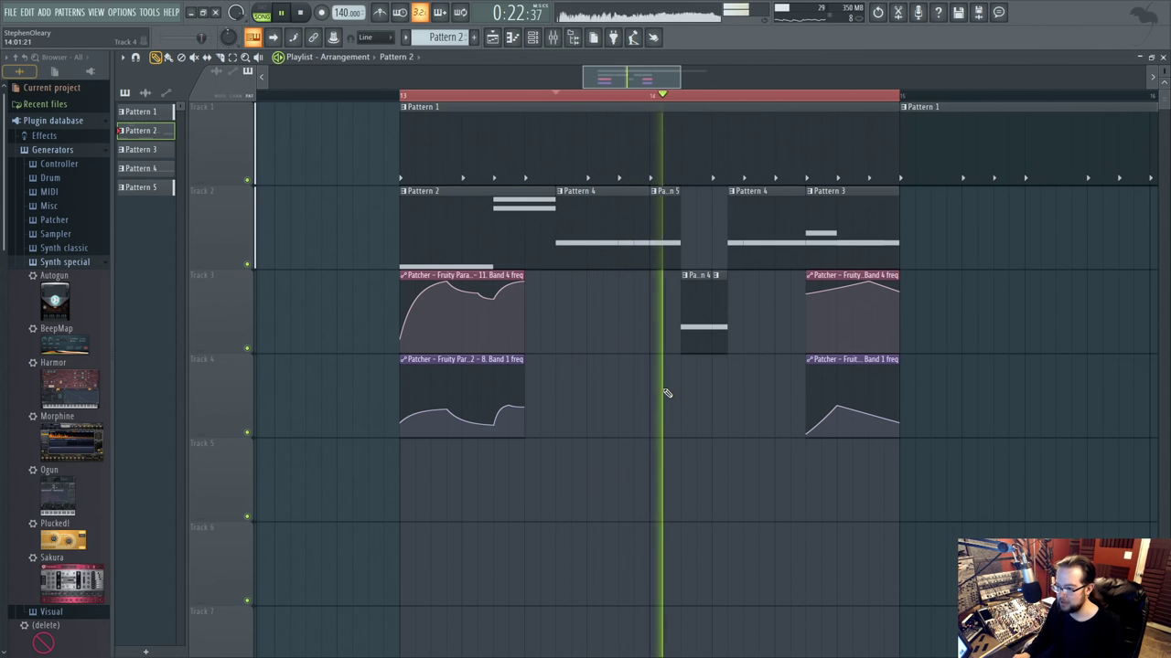
key("space")
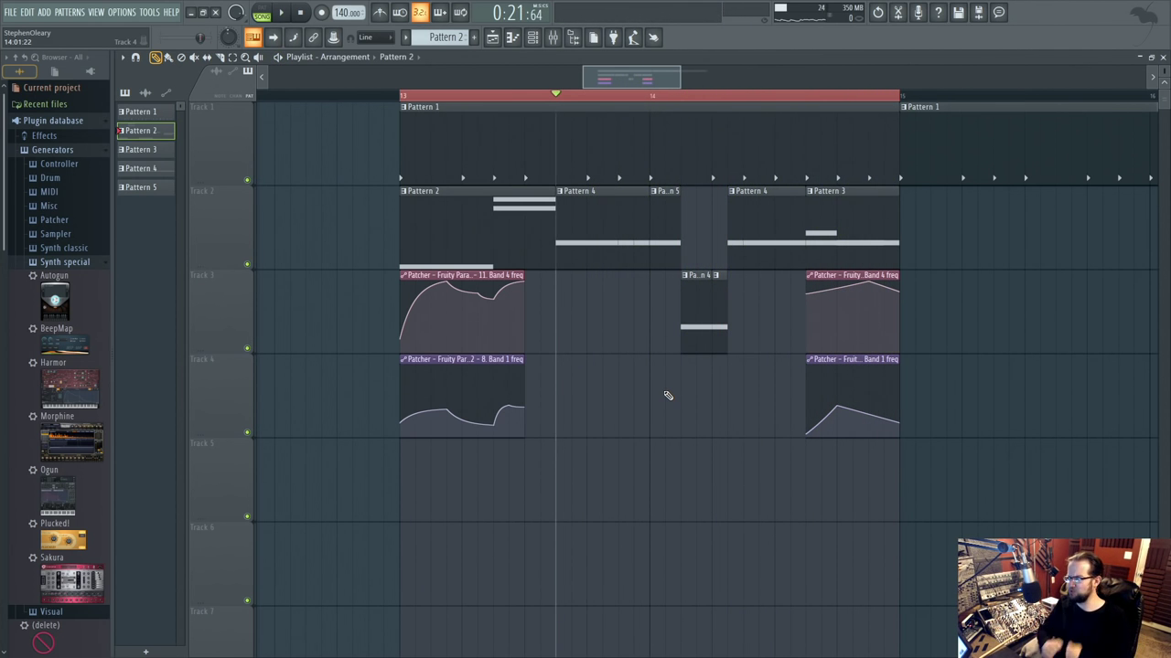
scroll(668, 395, "up", 2)
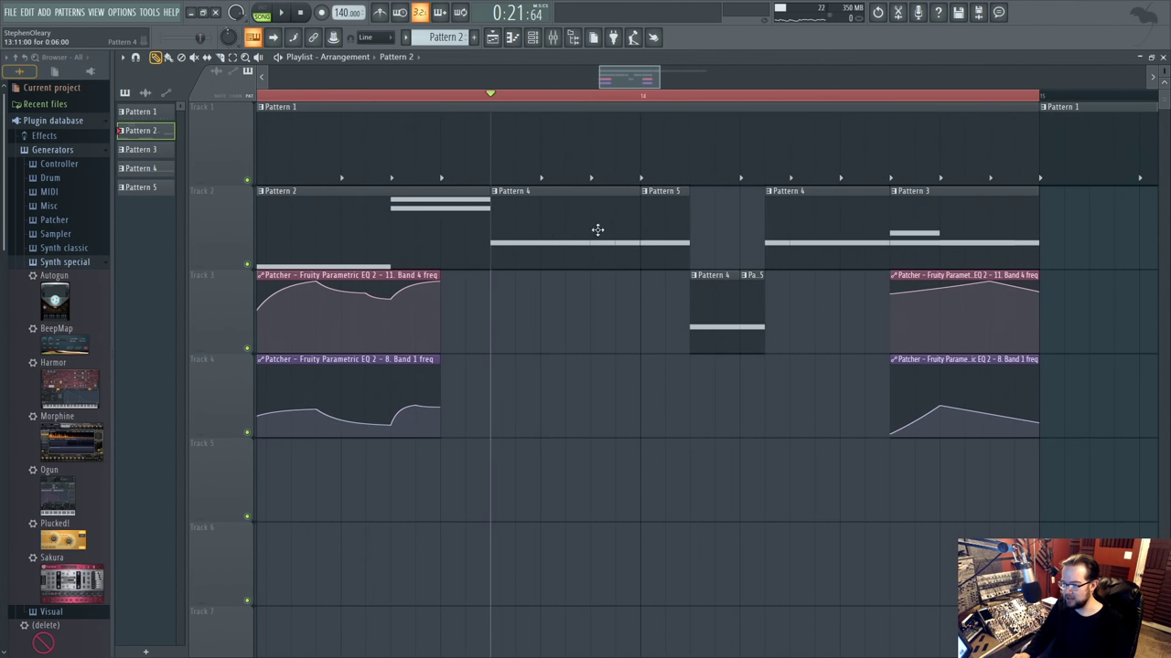
double_click(540, 224)
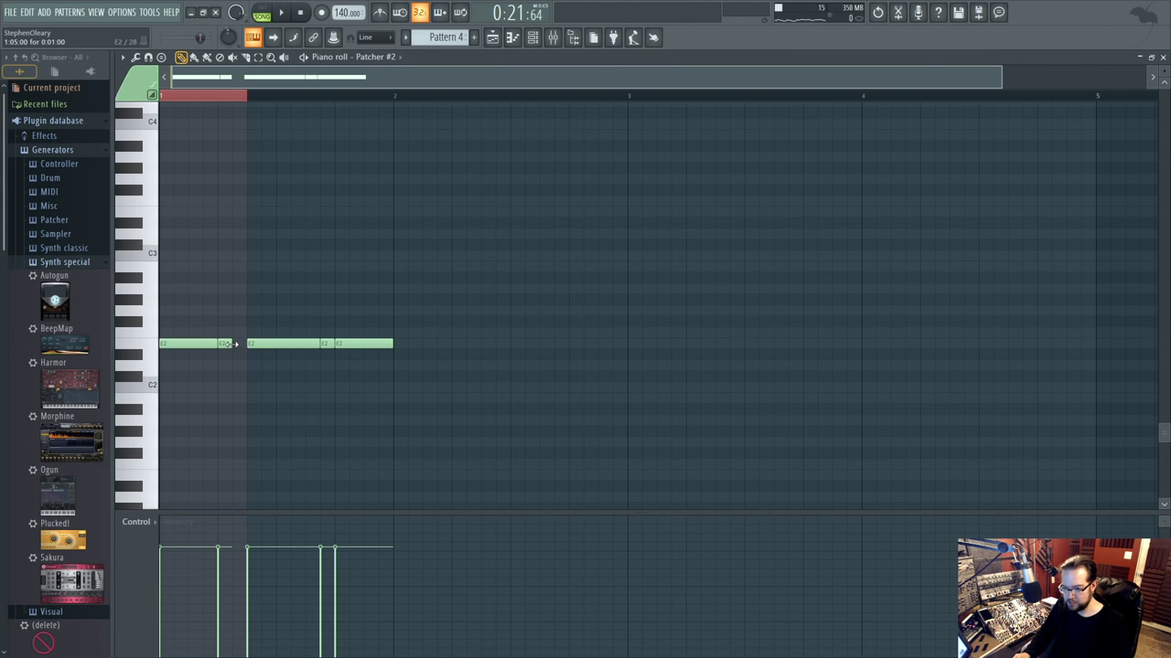
left_click(495, 40)
key("space")
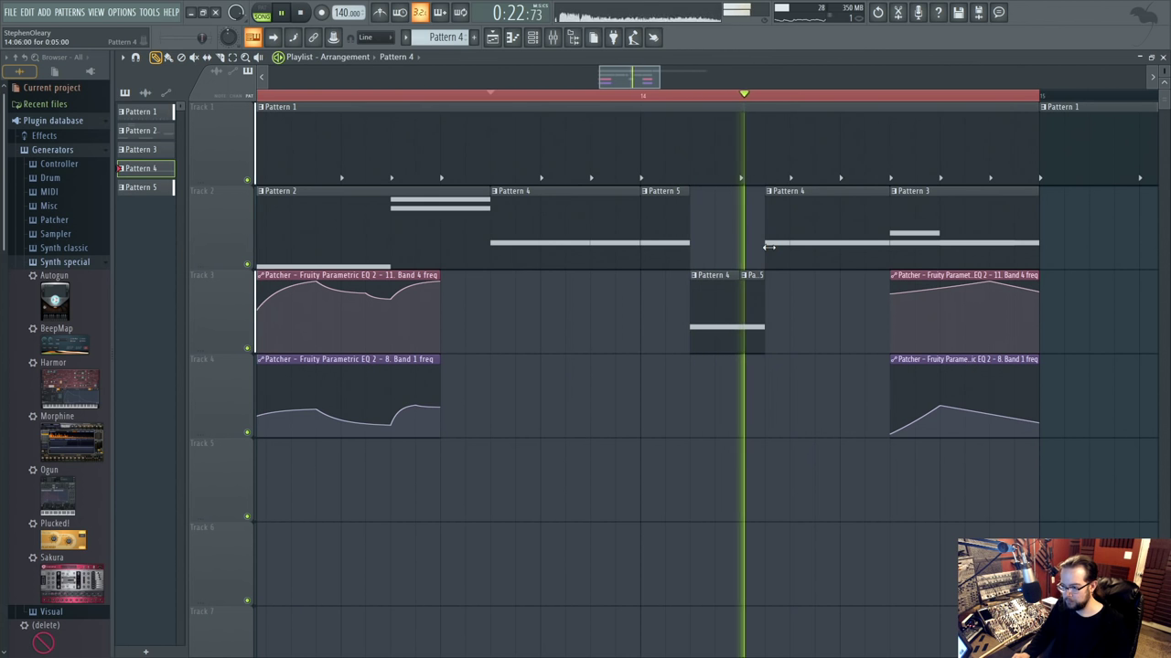
Delete the one-step Pattern 5 clip on Track 3 and trim one step off the start of the second Pattern 4 clip on Track 2.
right_click(752, 311)
left_click(752, 313)
right_click(752, 313)
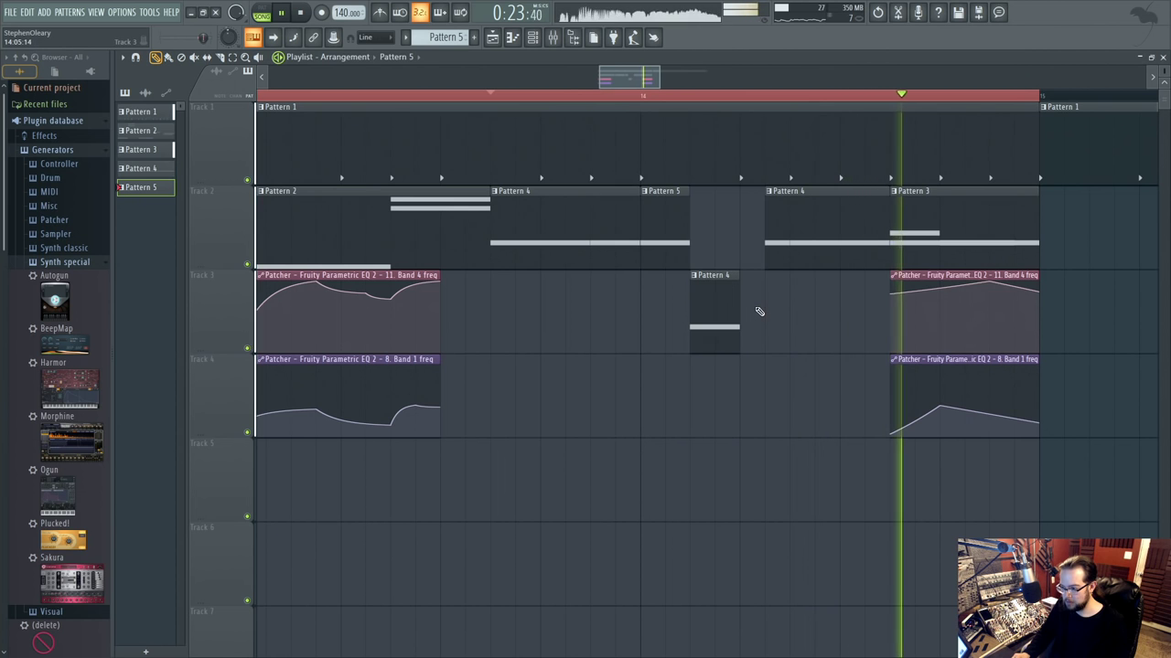
right_click(774, 261)
left_click(773, 261)
left_click_drag(769, 257, 792, 257)
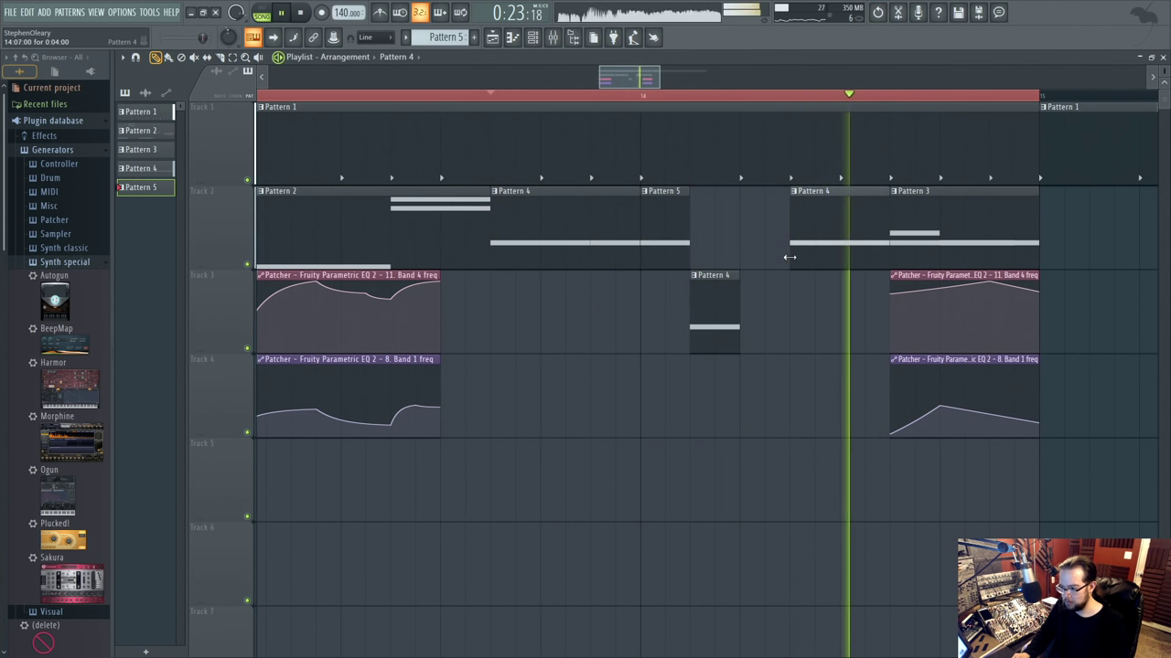
Add a one-step Pattern 5 clip before Track 2's second Pattern 4 clip, extend Track 3's Pattern 4 to three steps, and play.
left_click(679, 231)
left_click(755, 246)
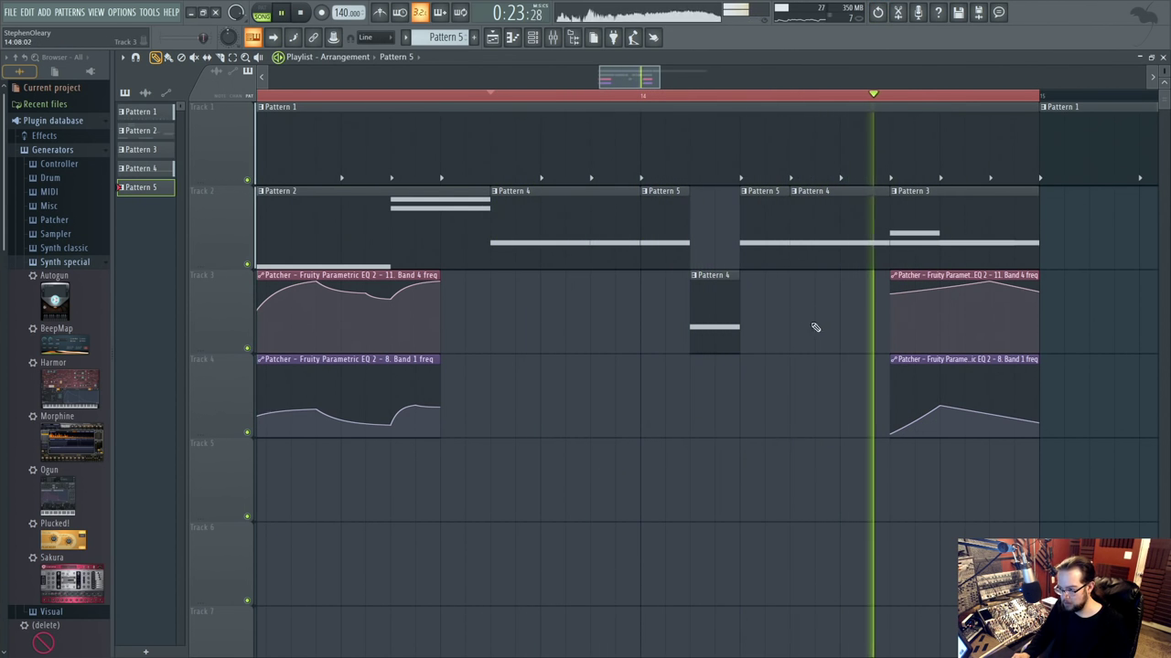
left_click_drag(745, 246, 766, 247)
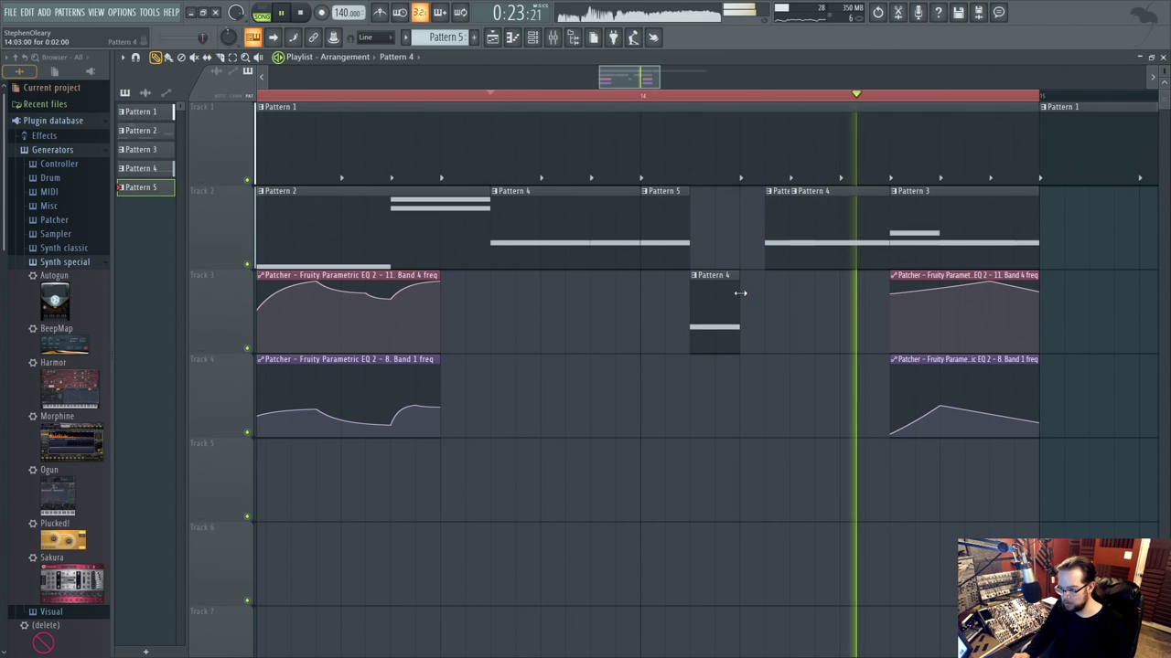
left_click_drag(739, 293, 765, 298)
key("space")
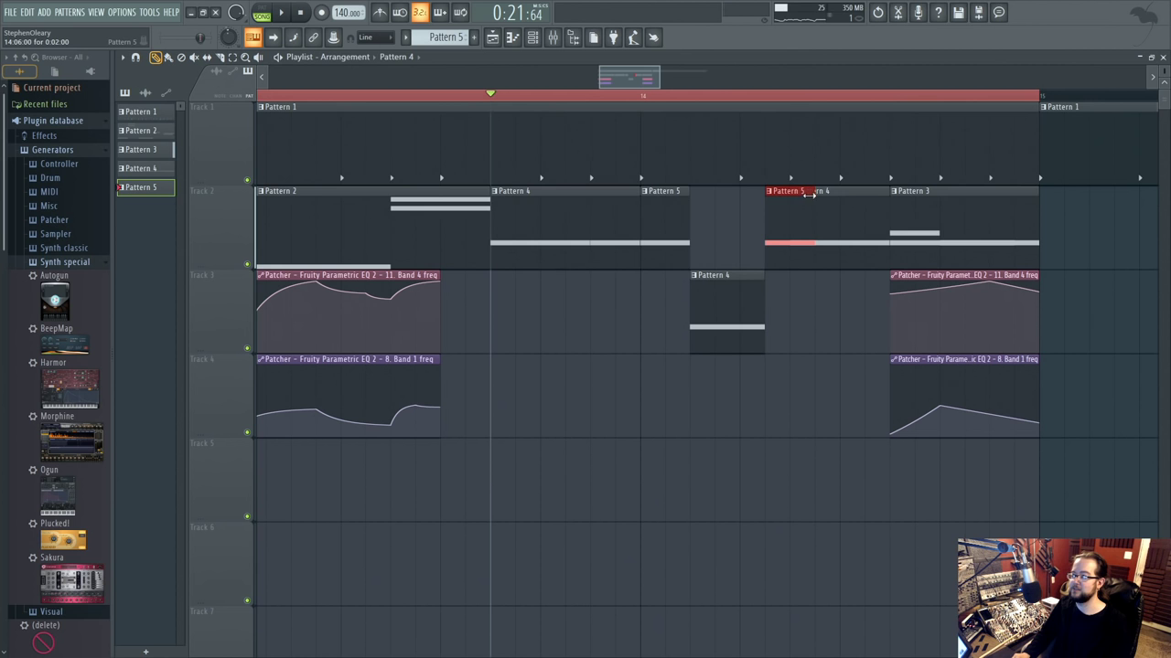
key("space")
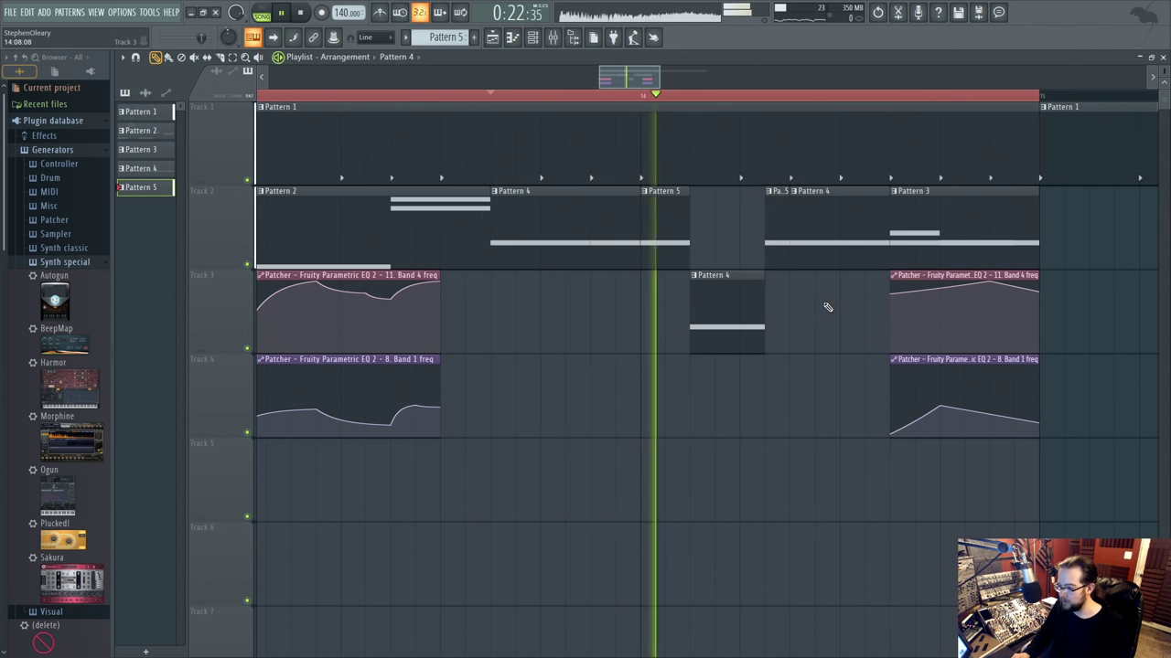
scroll(799, 334, "down", 2)
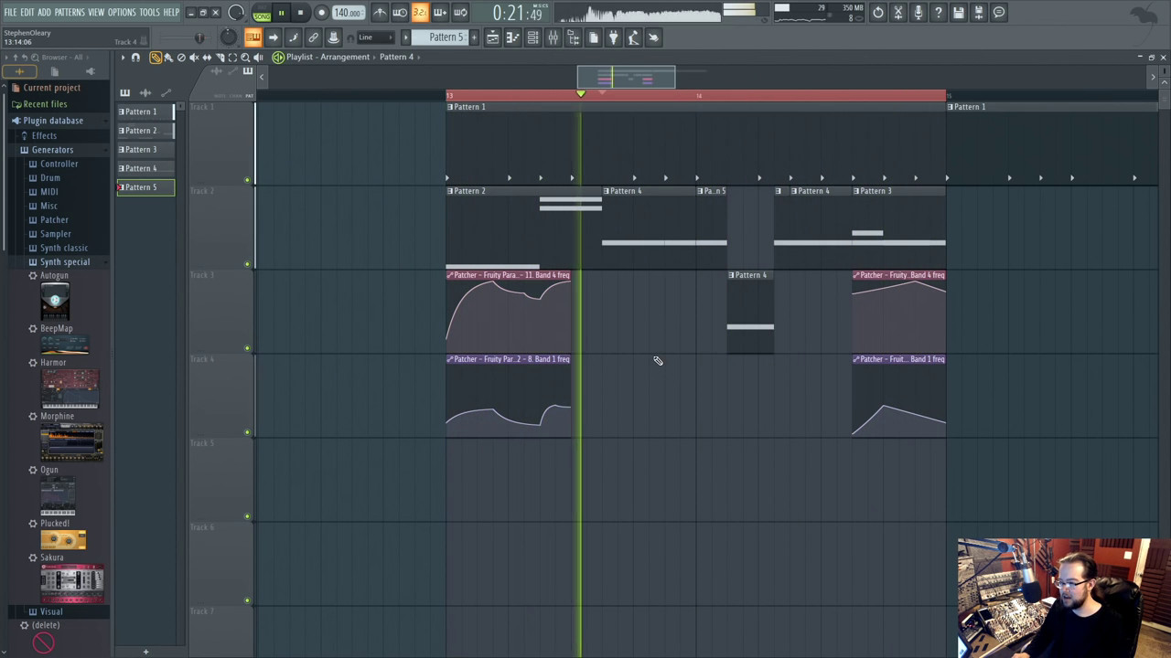
Extend the Band 1 and Band 4 frequency automation clips under Pattern 2 to ten steps and replay its closing chord.
key("space")
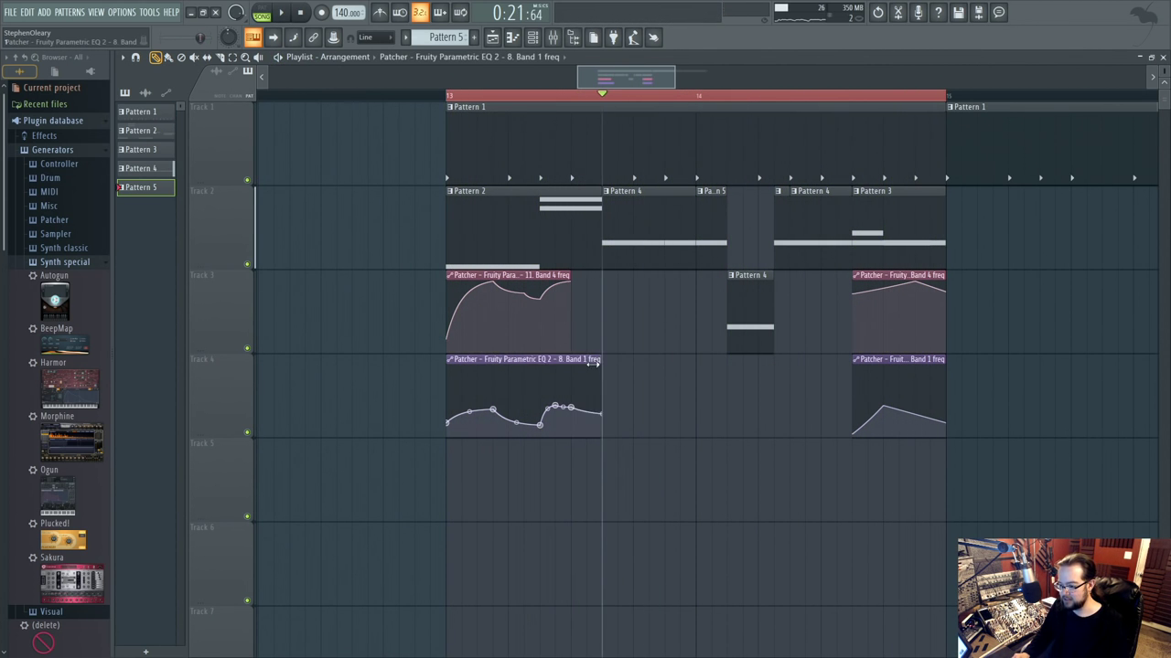
left_click(541, 97)
key("space")
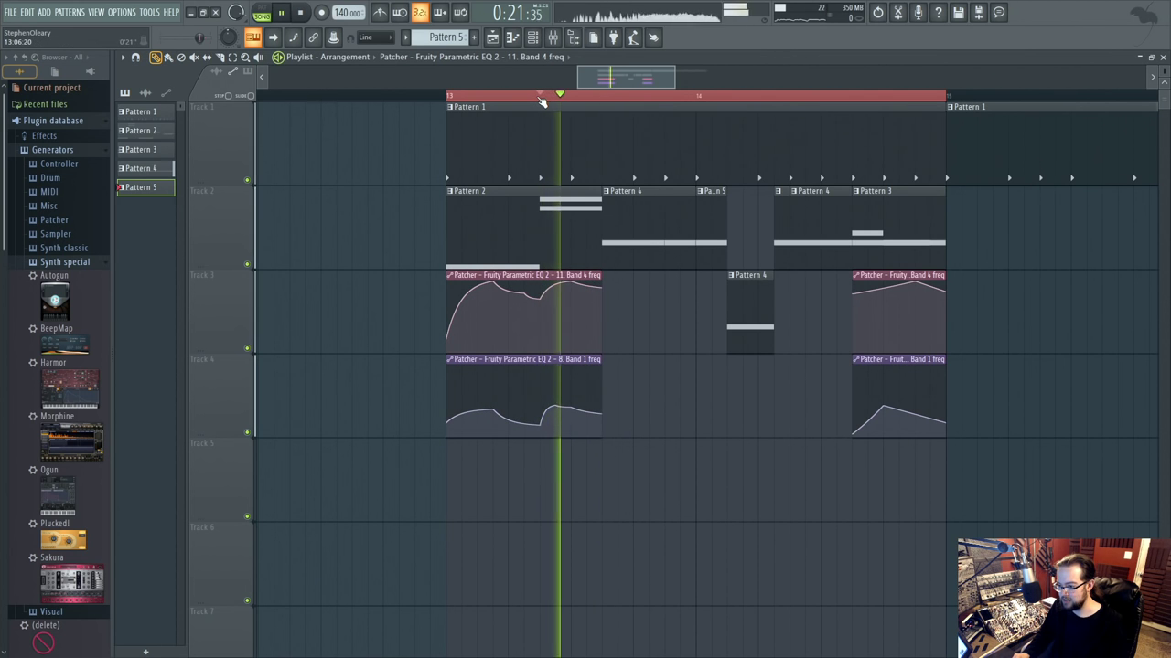
left_click(540, 97)
key("space")
Level the end of the first Band 4 automation high and curve the end of the first Band 1 automation downward, replaying the chord.
key("space")
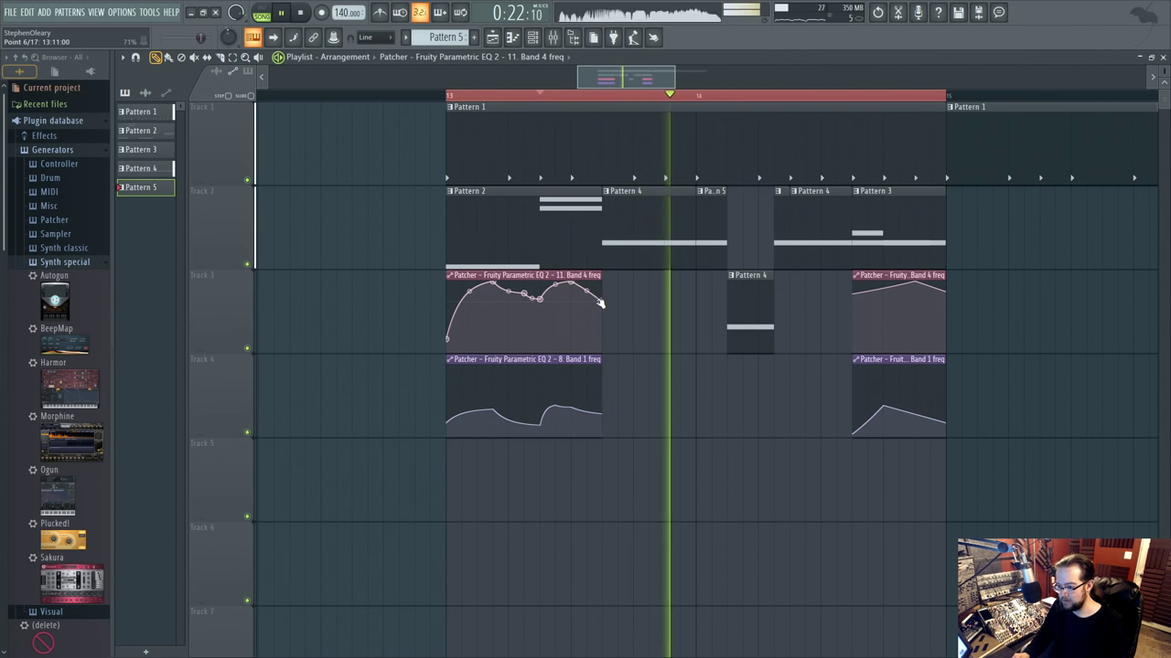
key("space")
key("space")
right_click(601, 422)
key("space")
key("space")
left_click_drag(586, 416, 586, 420)
key("space")
key("space")
key("space")
key("space")
key("space")
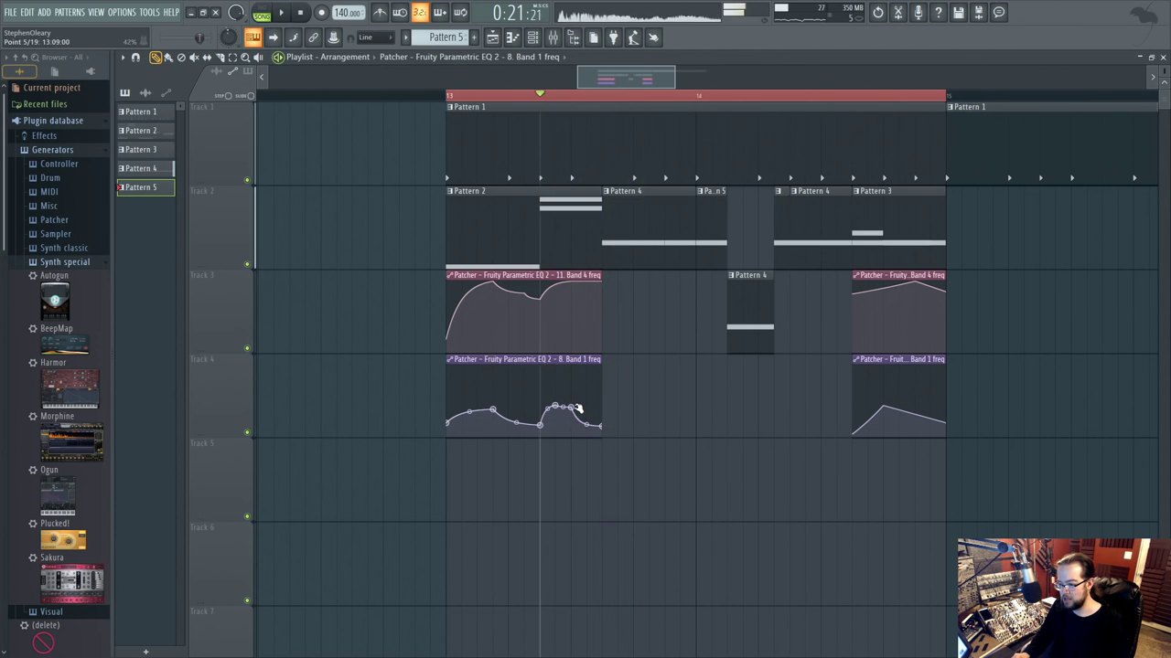
Delete the plateau point in the first Band 1 automation, straighten its fall, and lower the end point of the Band 1 clip under Pattern 3.
key("space")
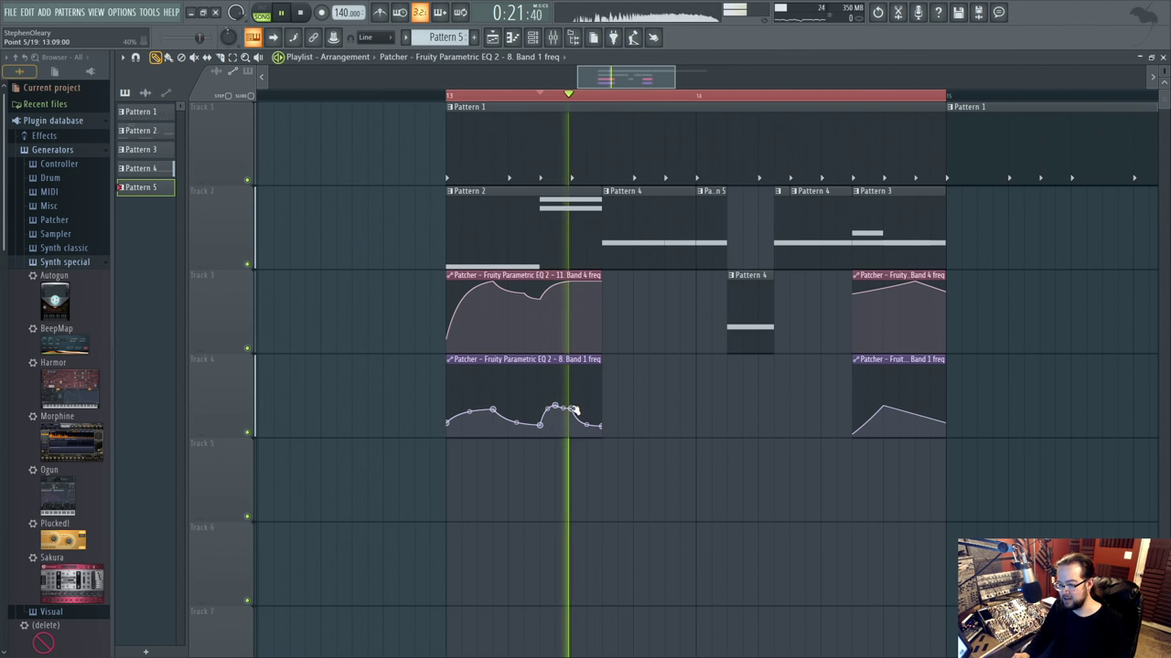
right_click(573, 407)
left_click(578, 428)
left_click_drag(578, 428, 578, 407)
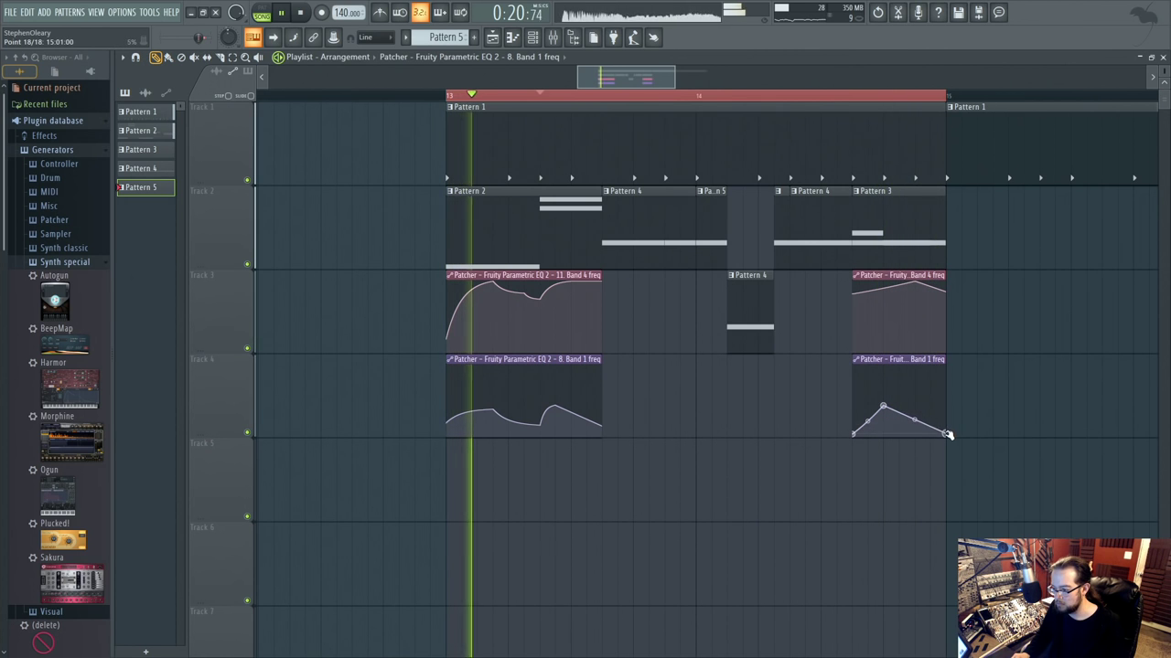
left_click(872, 95)
key("space")
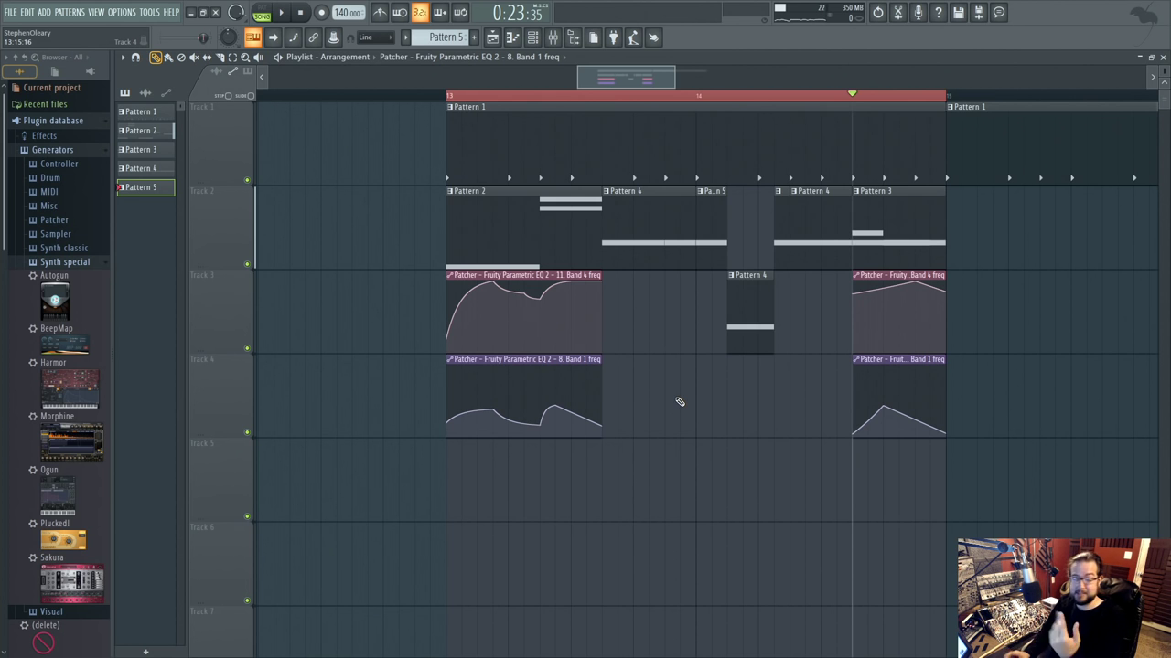
Play the looped section with the mixer showing and check the levels of the bass inserts, selecting Insert 32.
left_click(552, 36)
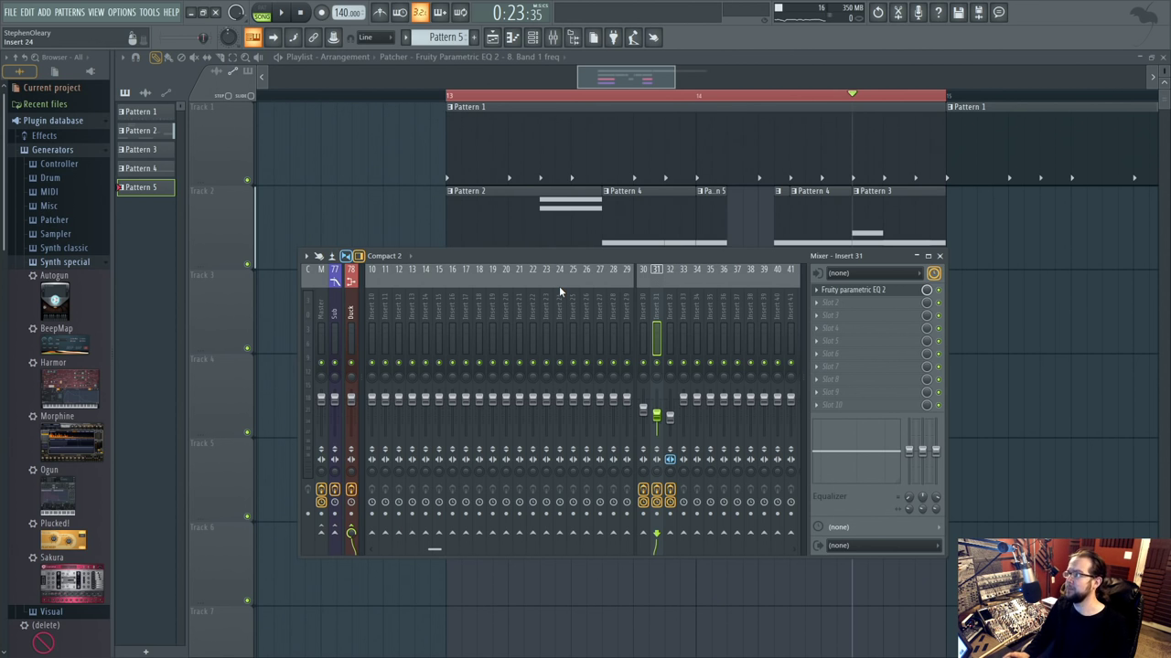
key("space")
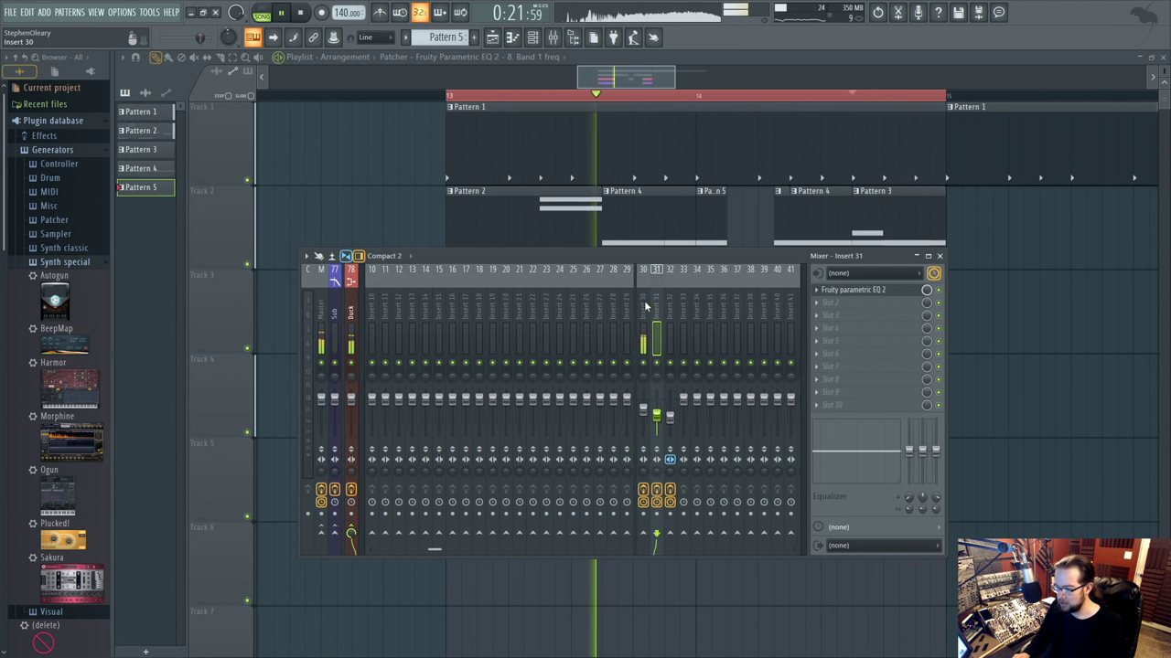
left_click(671, 319)
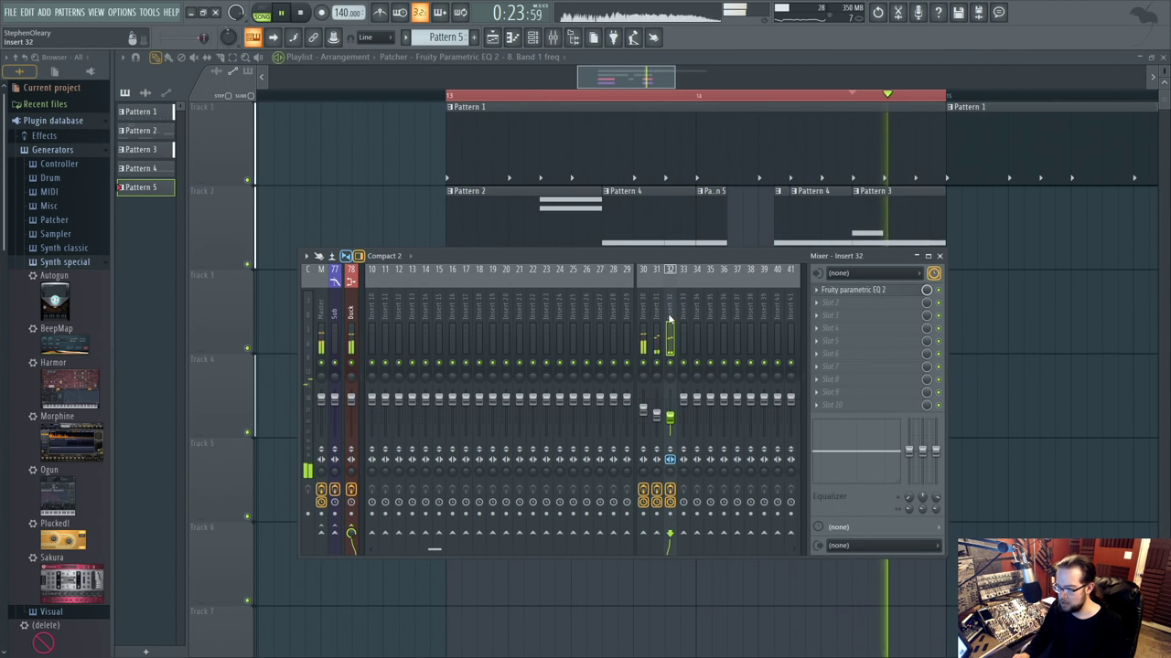
key("space")
key("F9")
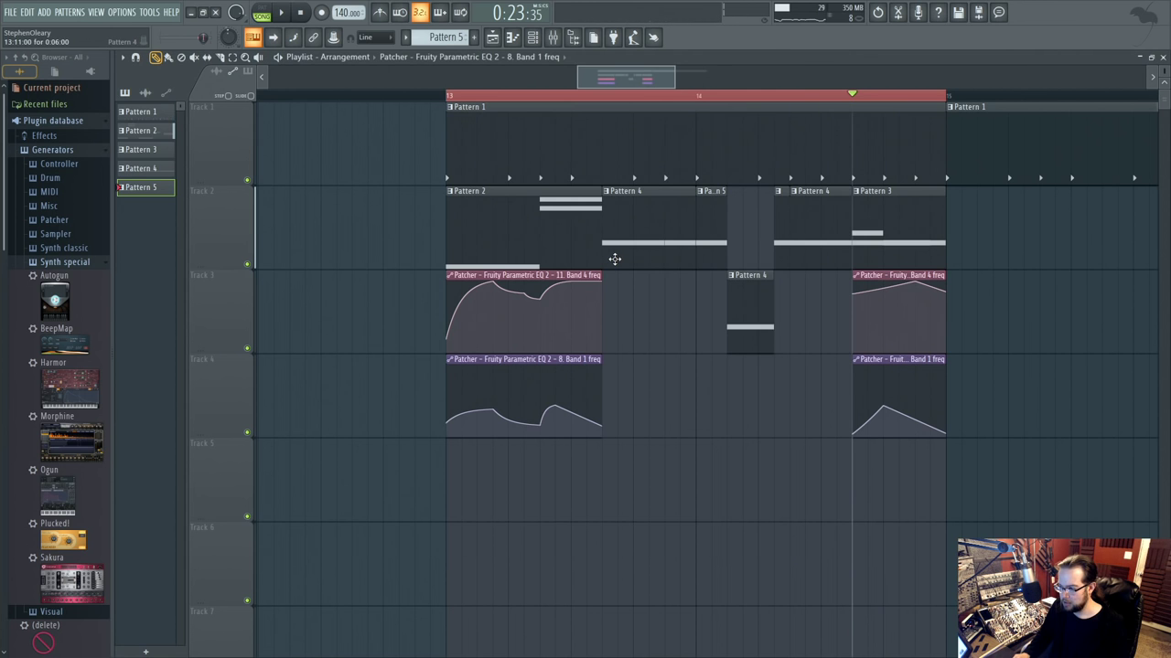
Move Track 3's Pattern 4 clip into the gap on Track 2 and merge all of Track 2's pattern clips.
scroll(693, 339, "down", 2)
left_click_drag(682, 358, 600, 354)
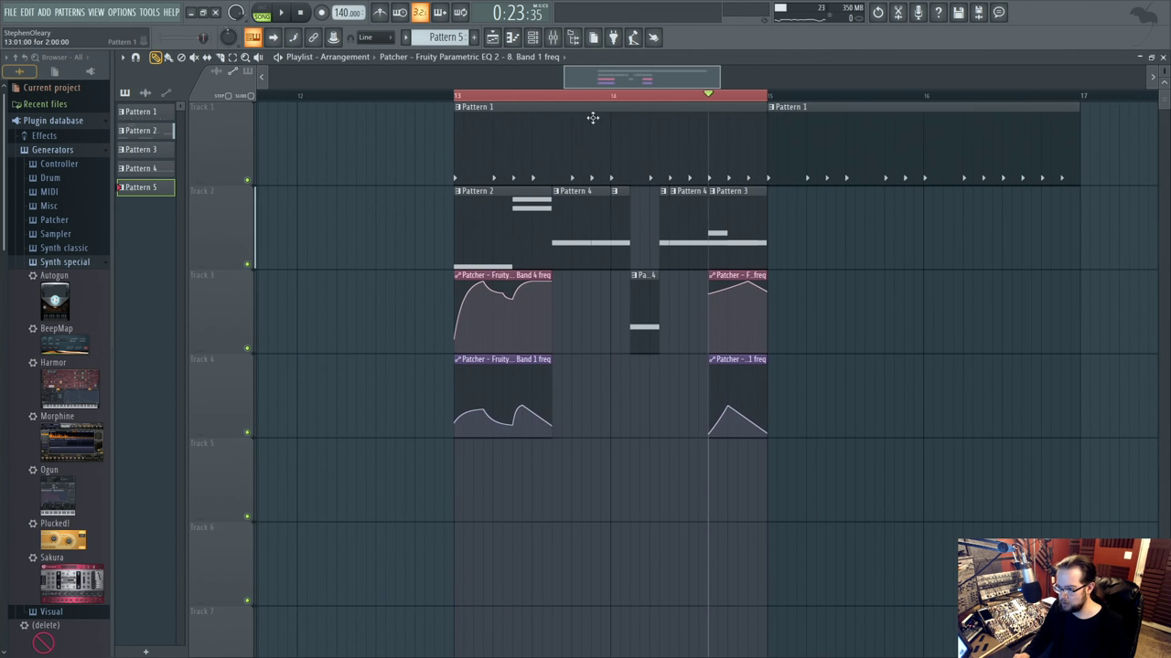
left_click_drag(645, 316, 638, 210)
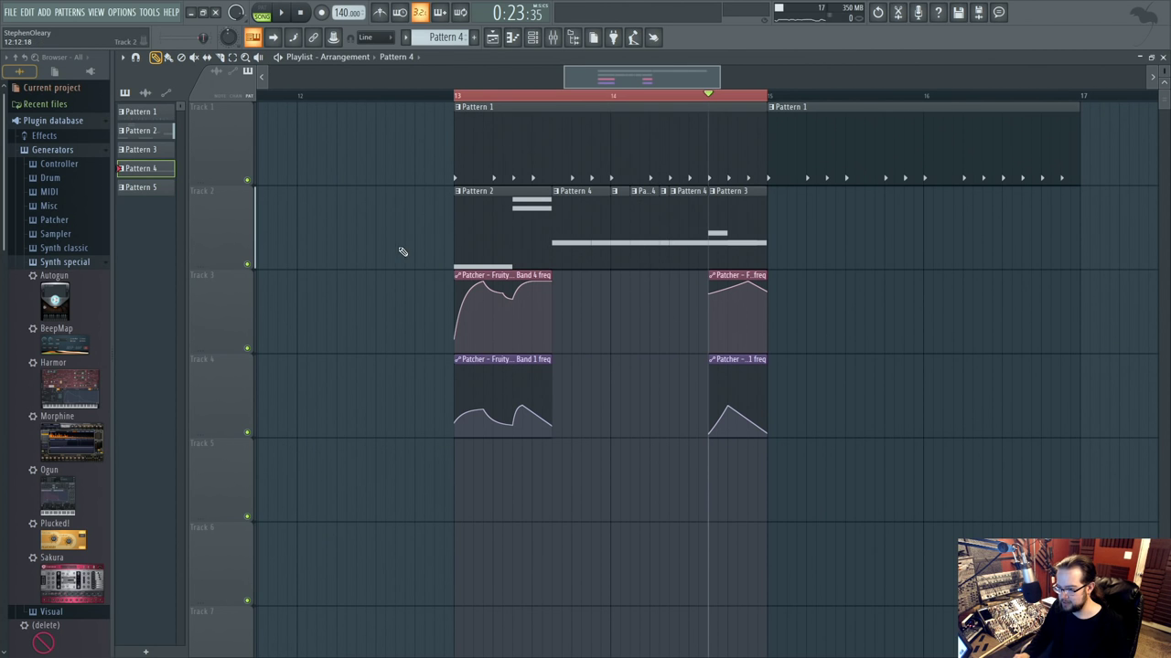
left_click(532, 37)
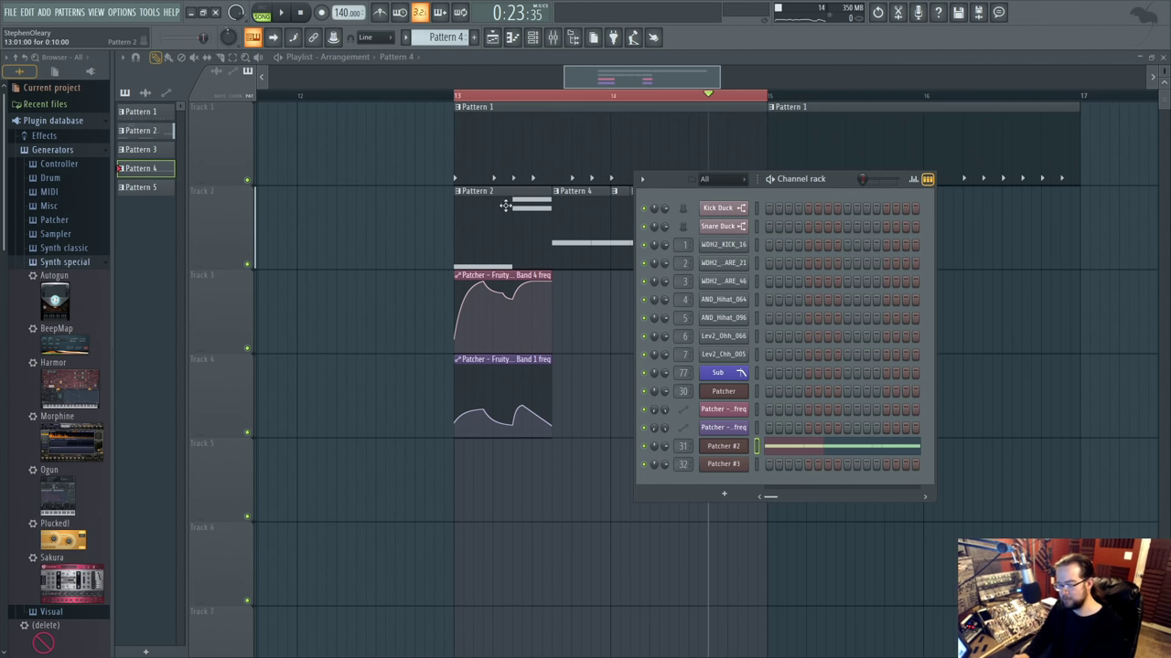
key("F6")
right_click(210, 225)
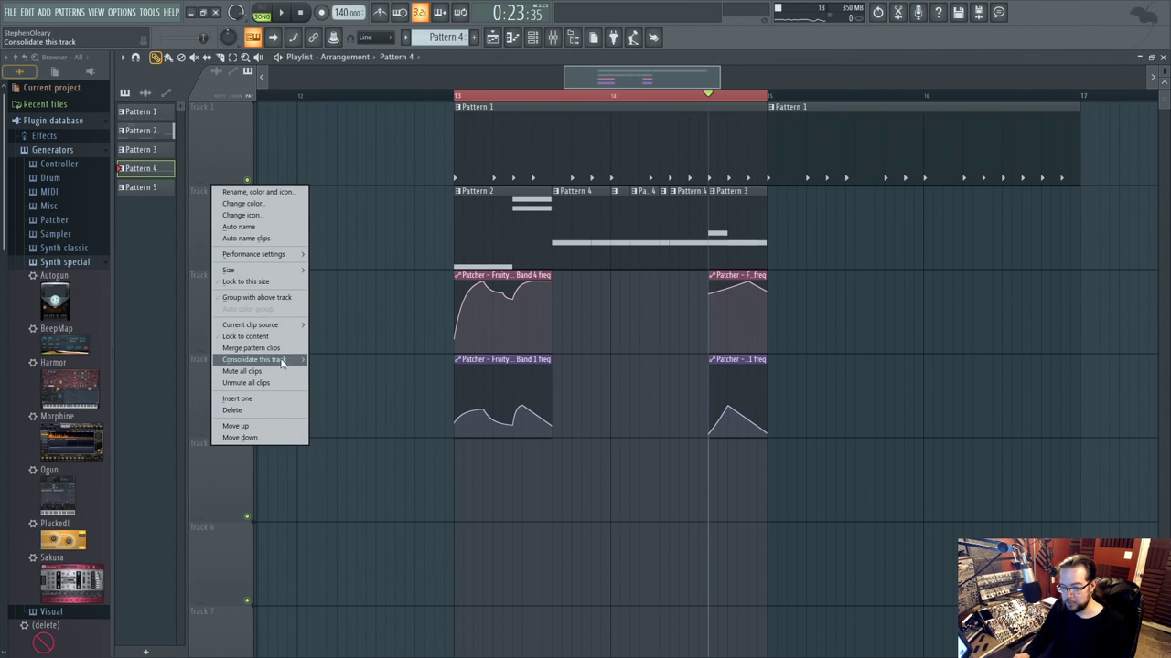
left_click(251, 348)
Duplicate the merged Pattern 3 clip onto Track 5 and make the copy a unique pattern.
left_click_drag(470, 204, 470, 456)
right_click(458, 452)
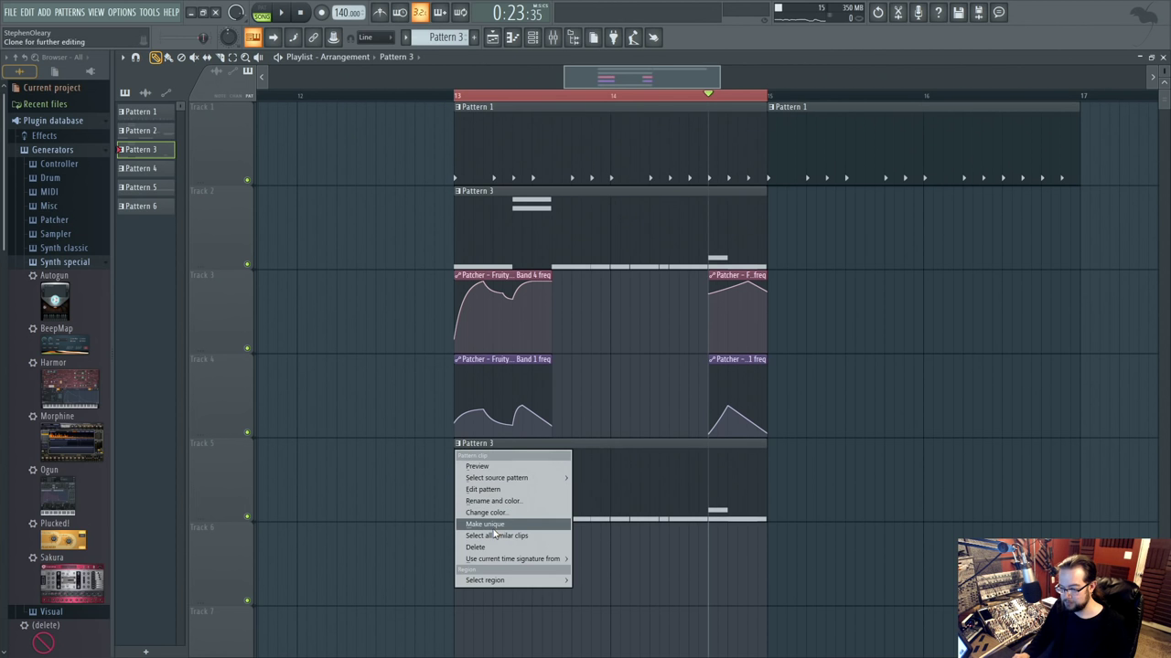
left_click(484, 524)
Transfer the Patcher channel's notes to the Sub channel within Pattern 4.
double_click(550, 489)
left_click(534, 39)
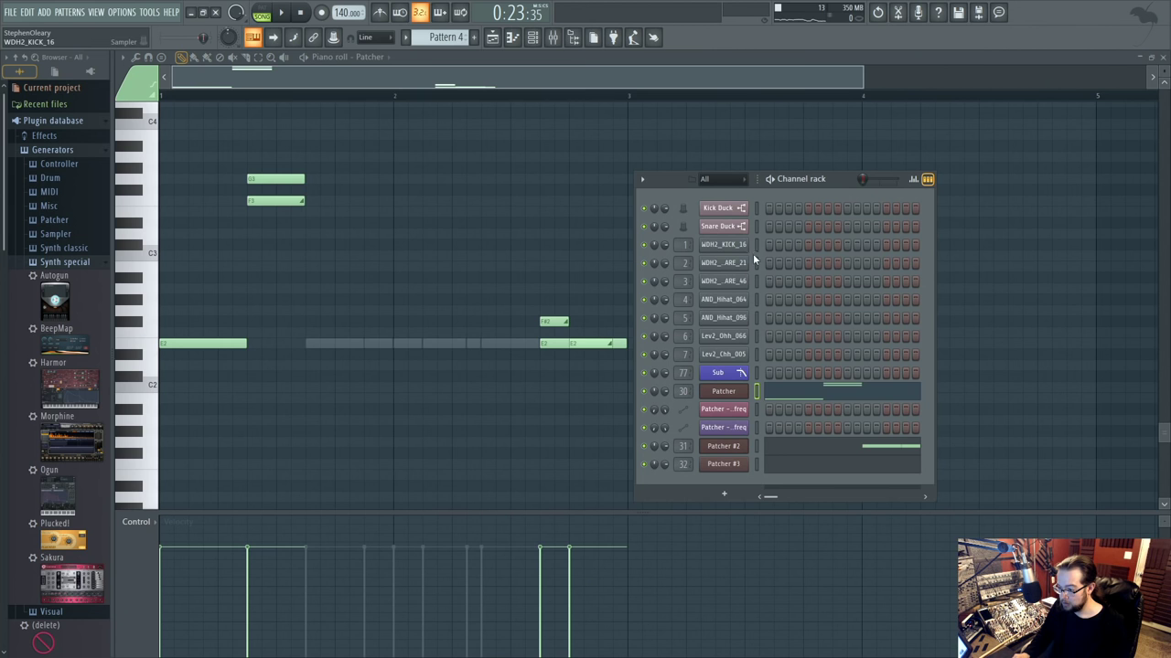
left_click(757, 374)
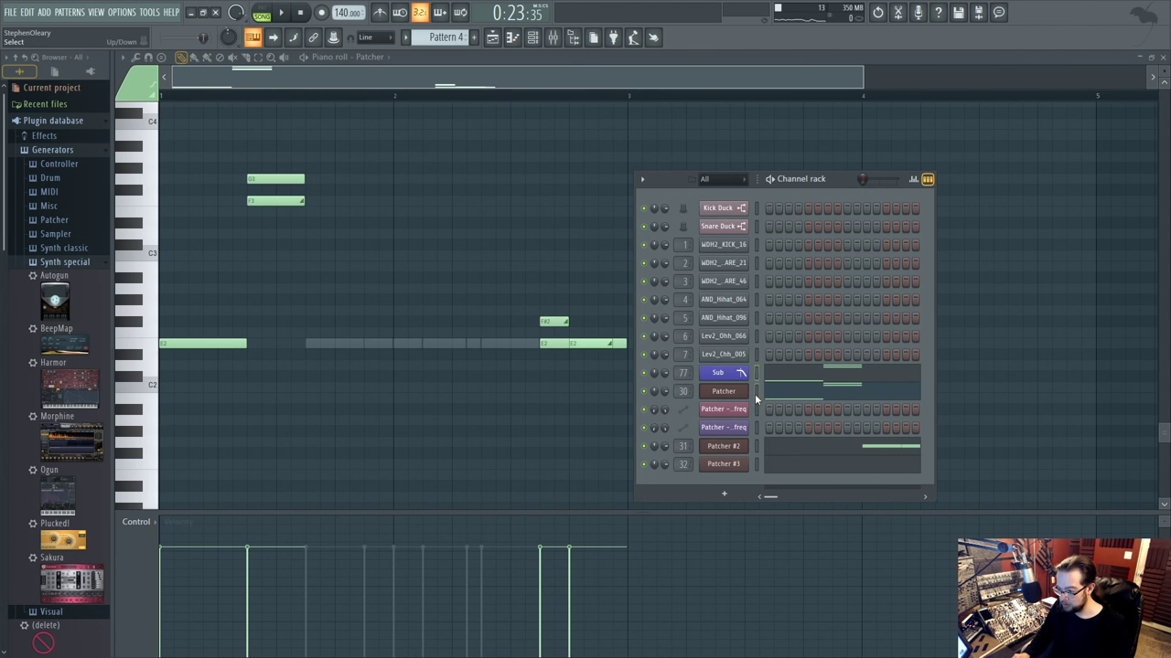
left_click(757, 392)
Move all of Patcher #2's E2 notes in Pattern 4 into the Sub channel at the same positions.
left_click(844, 447)
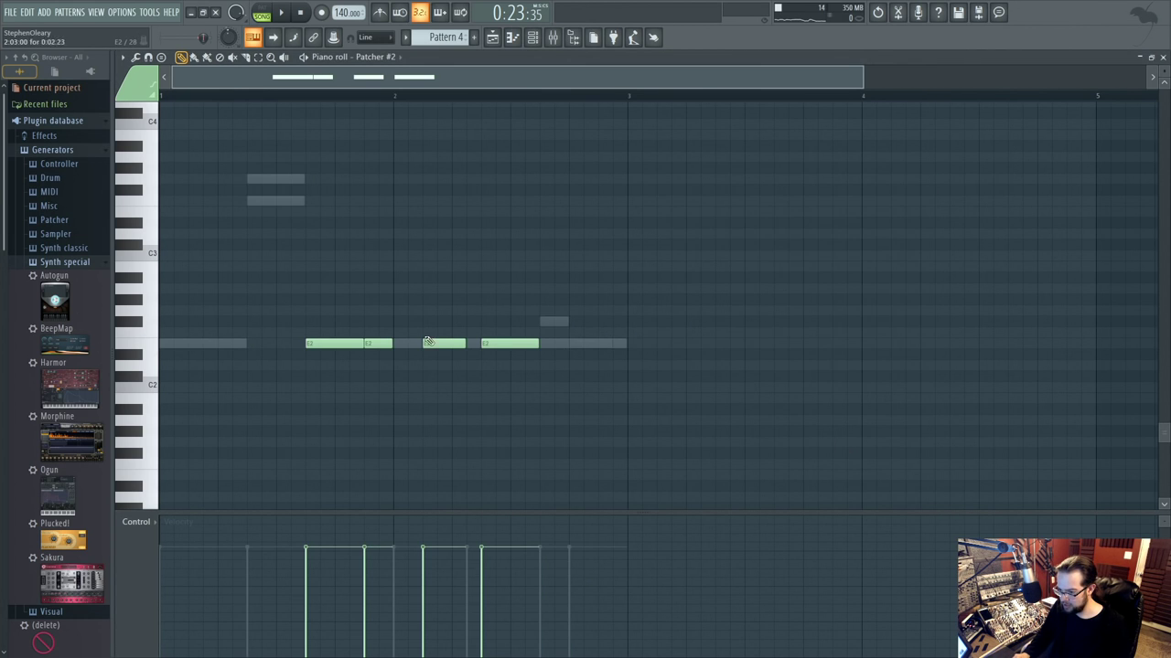
left_click_drag(258, 309, 580, 391)
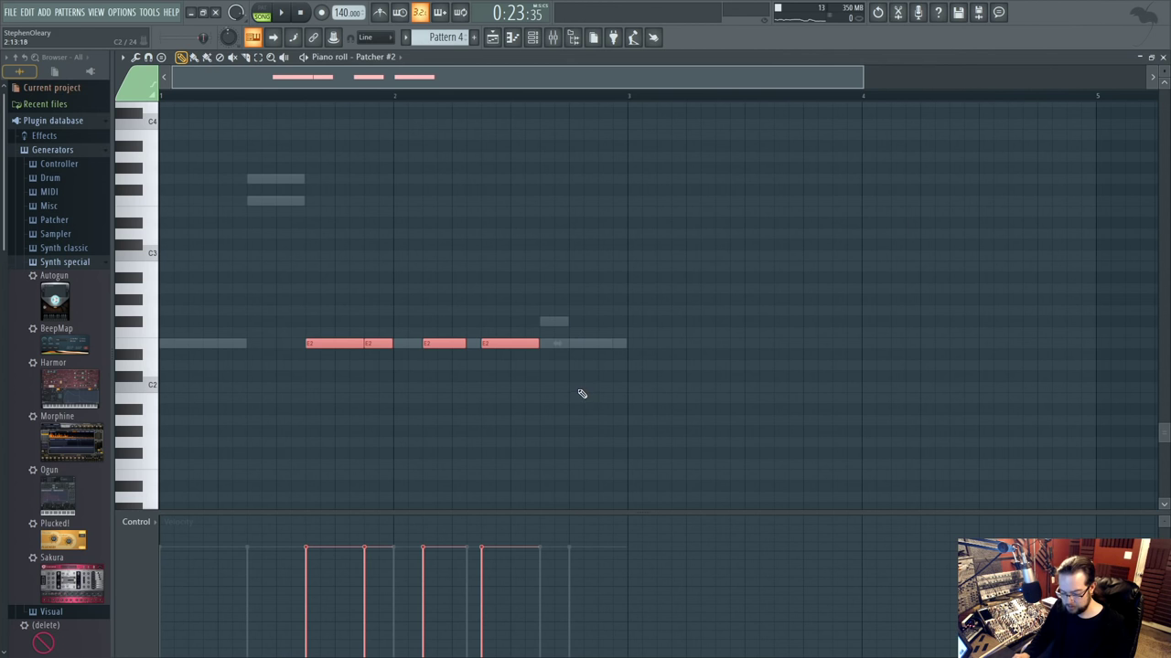
left_click(532, 37)
left_click(823, 375)
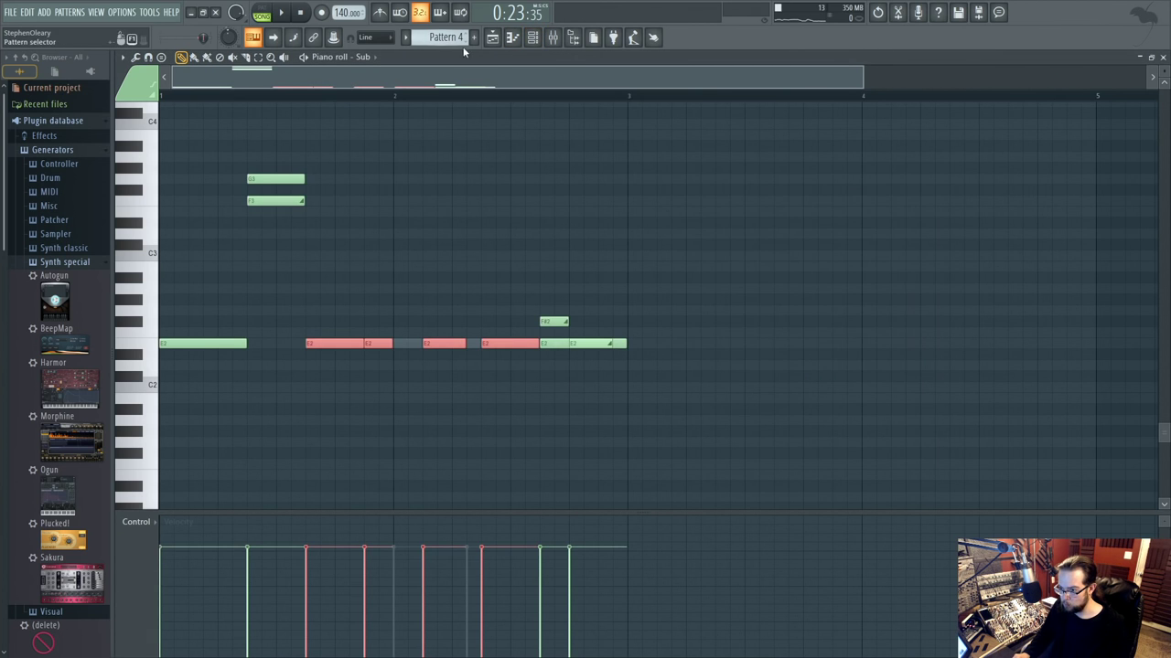
left_click(532, 37)
left_click(912, 452)
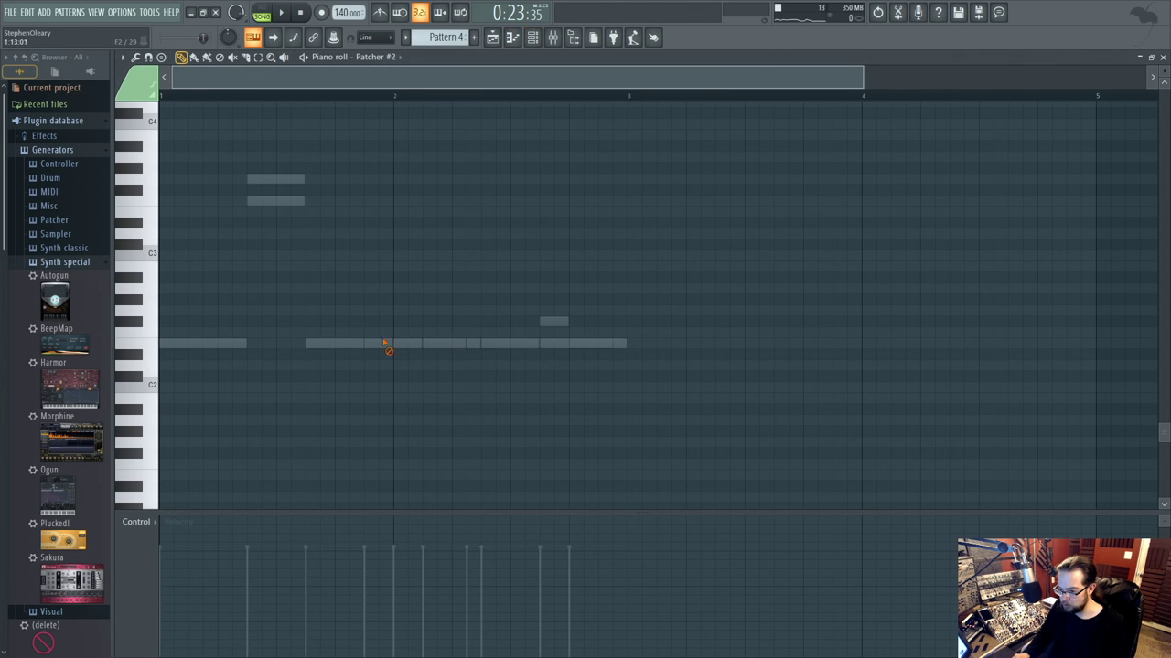
Move Patcher #3's two E2 notes into Pattern 4's Sub channel, aligning them with the gaps in the bass line.
left_click(533, 39)
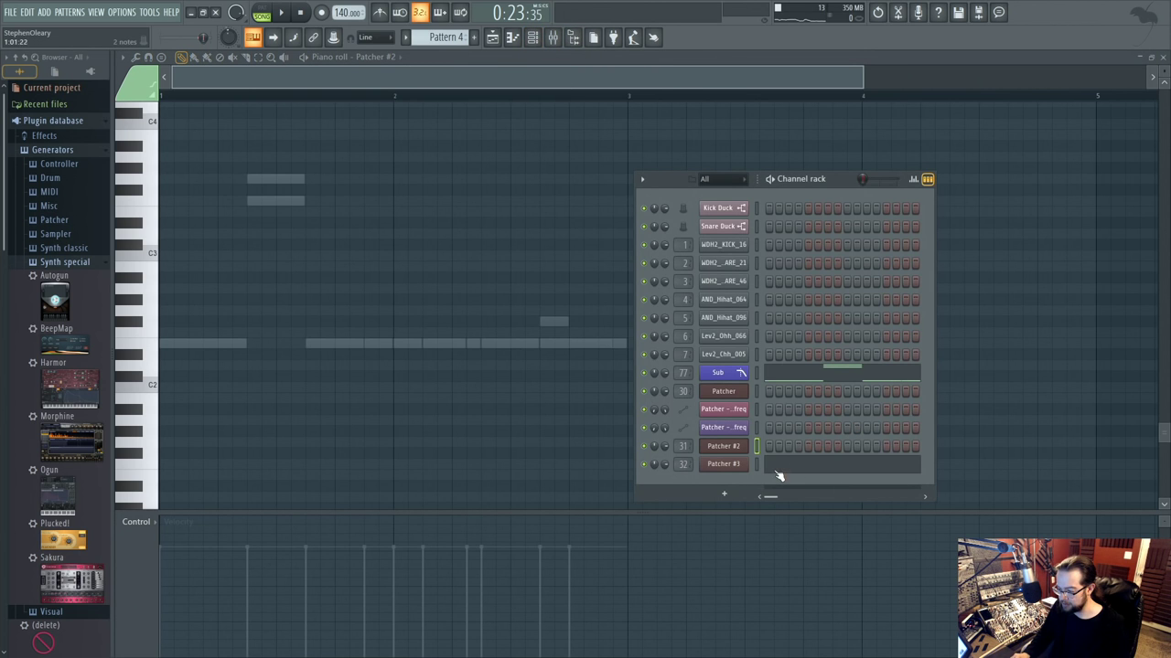
left_click(777, 470)
left_click(532, 38)
left_click(796, 392)
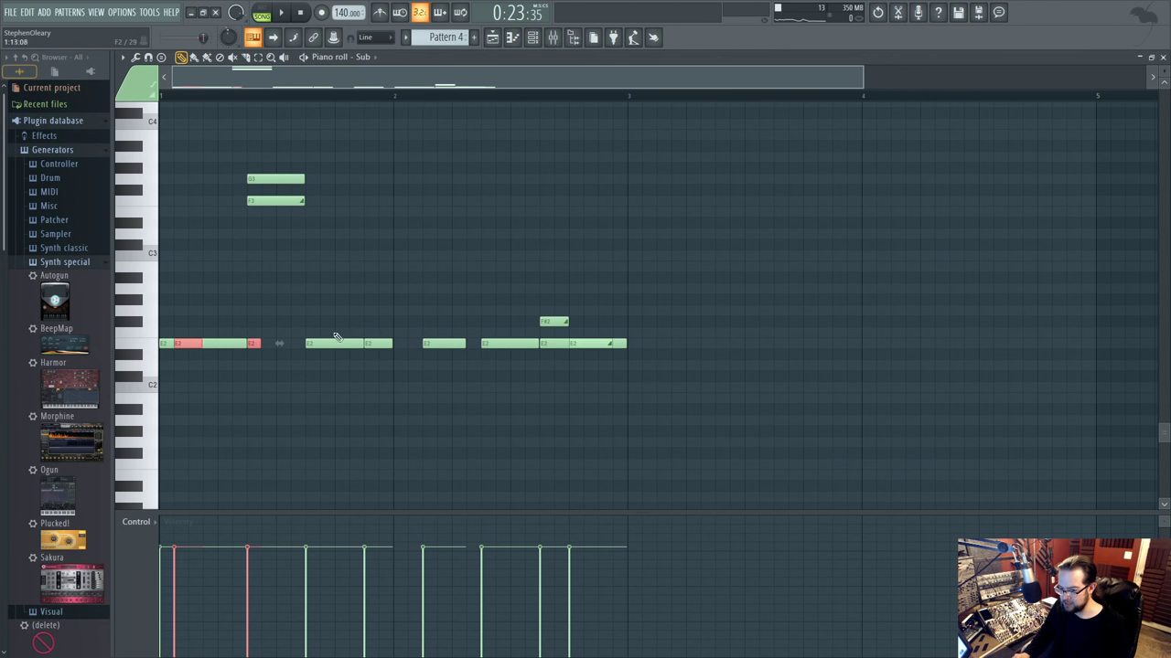
left_click(263, 382, "ctrl")
scroll(309, 423, "up", 1)
key("ctrl+z")
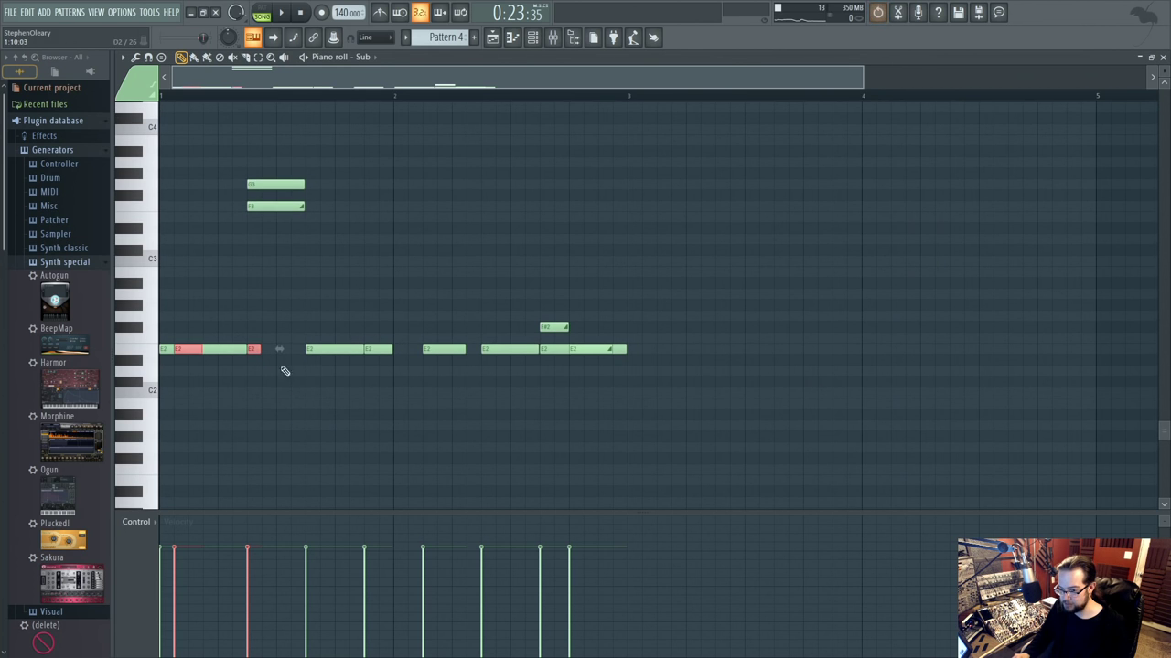
left_click_drag(196, 348, 409, 352)
left_click(463, 282, "ctrl")
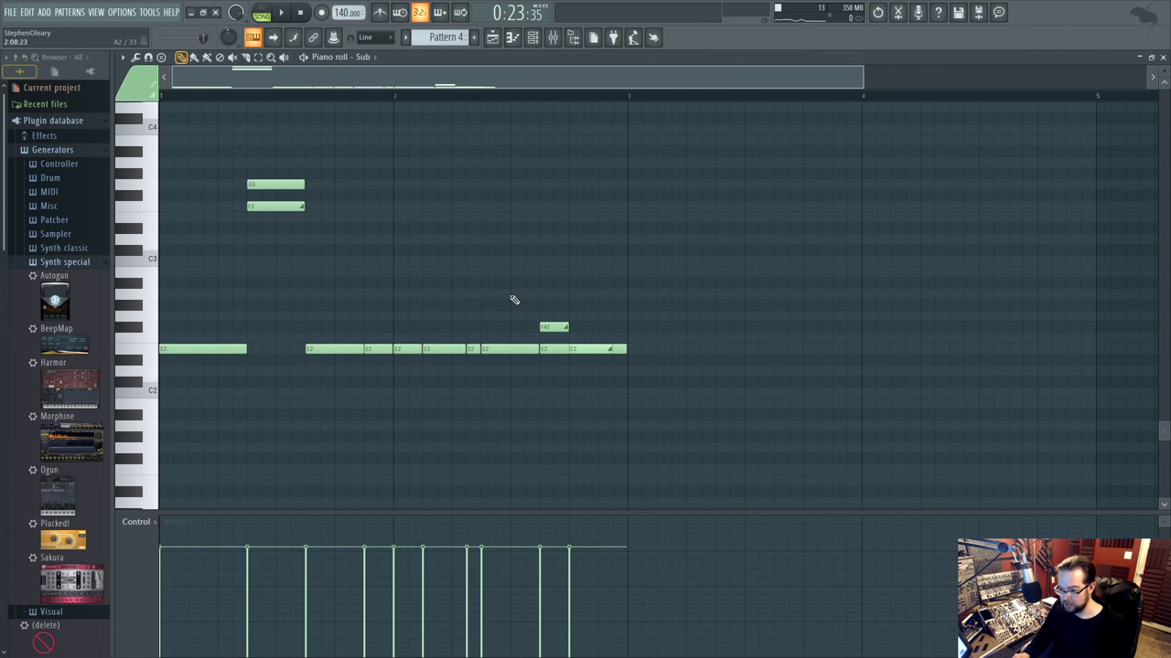
scroll(466, 390, "up", 3)
scroll(468, 390, "up", 2)
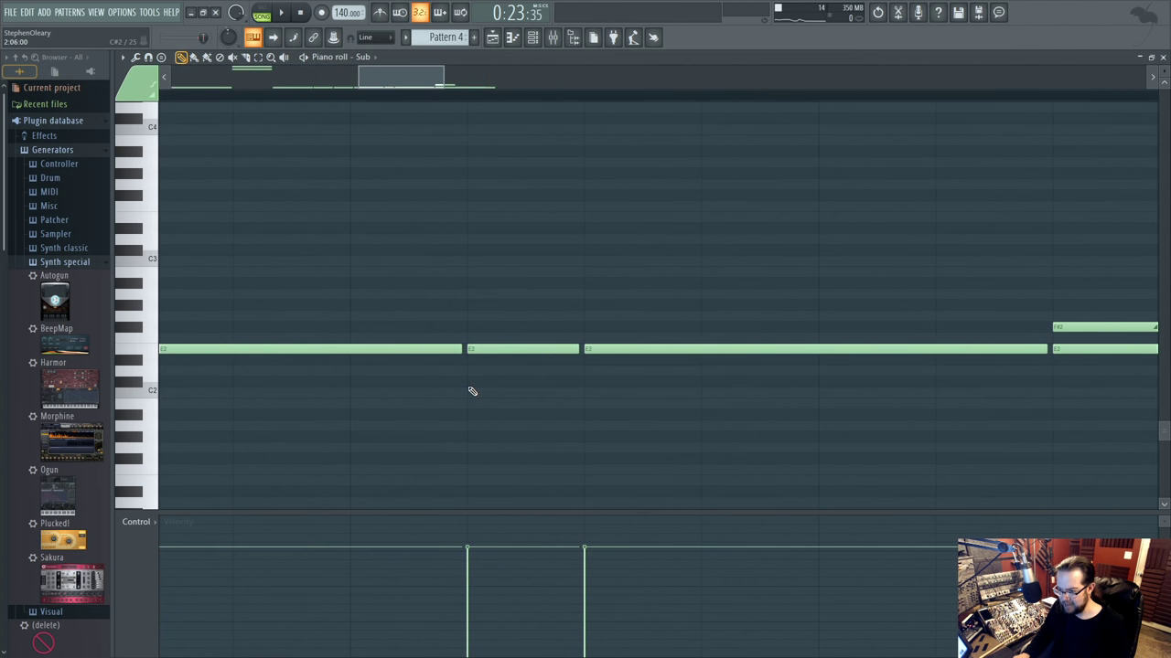
scroll(472, 392, "down", 3)
Examine the Patcher notes of Track 2's merged Pattern 3 clip, focusing on its closing notes.
left_click(492, 37)
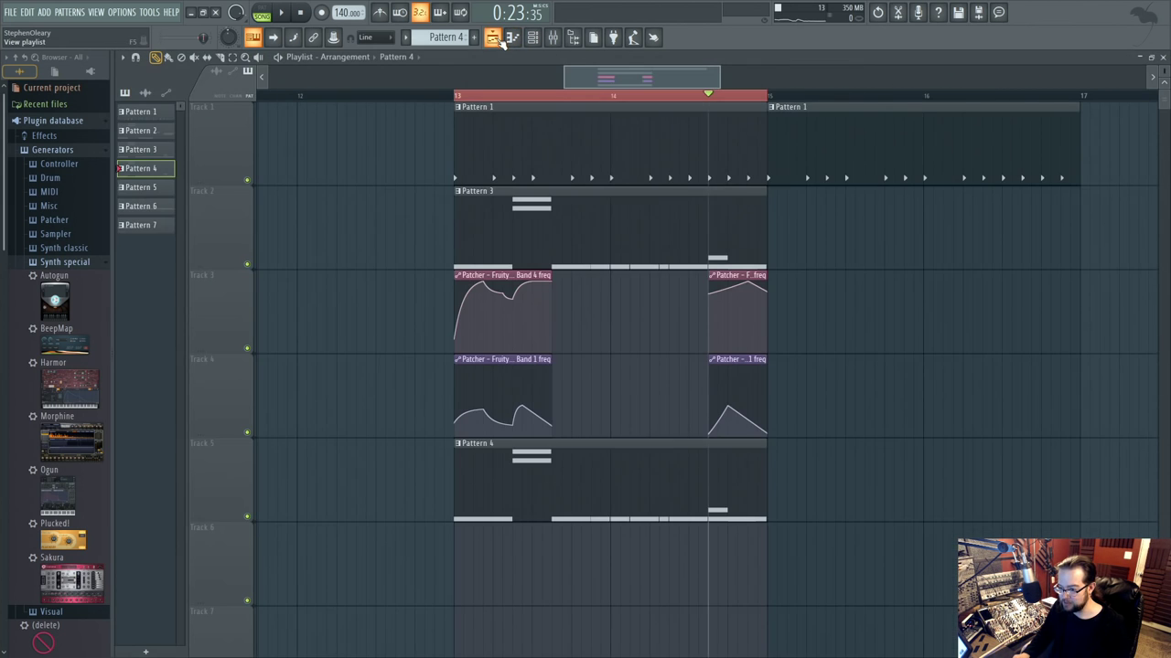
double_click(611, 256)
left_click(492, 43)
double_click(658, 243)
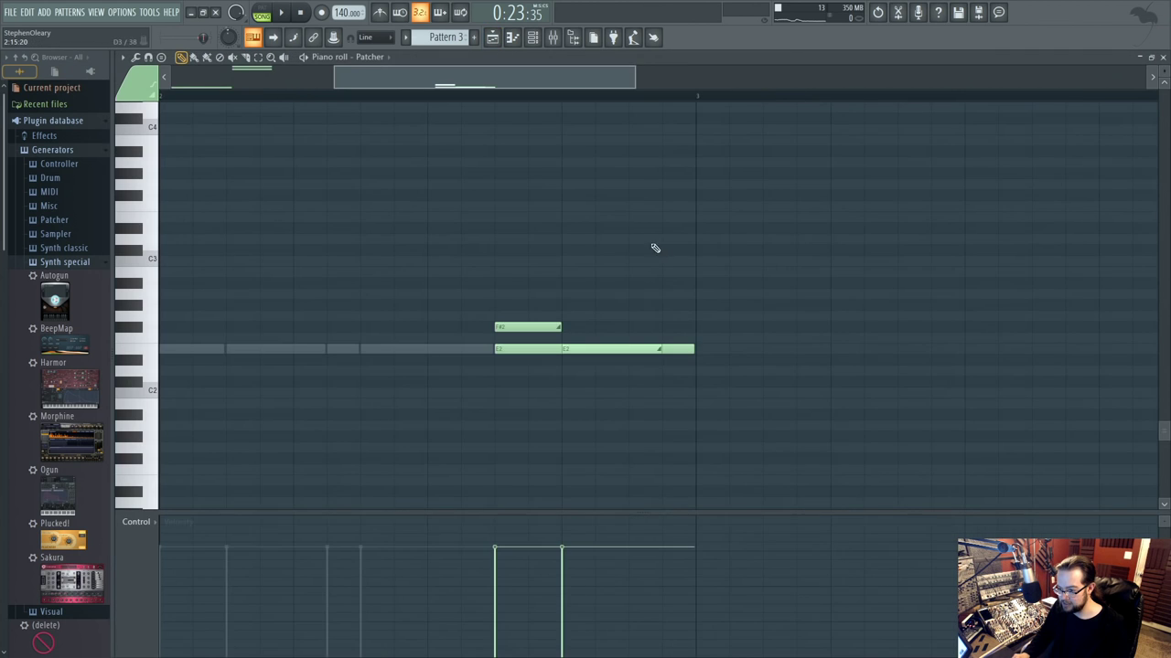
scroll(458, 422, "up", 3)
scroll(382, 395, "down", 3)
mouse_move(474, 344)
left_mouse_down()
mouse_move(470, 334)
mouse_move(468, 347)
left_mouse_up()
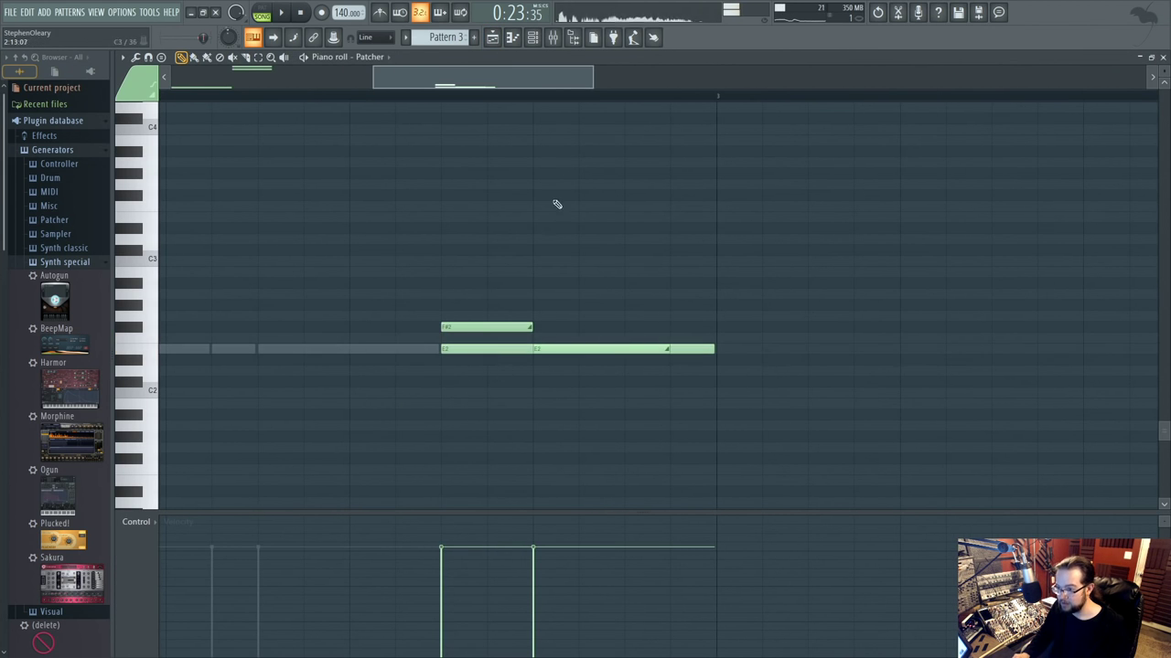
left_click(492, 38)
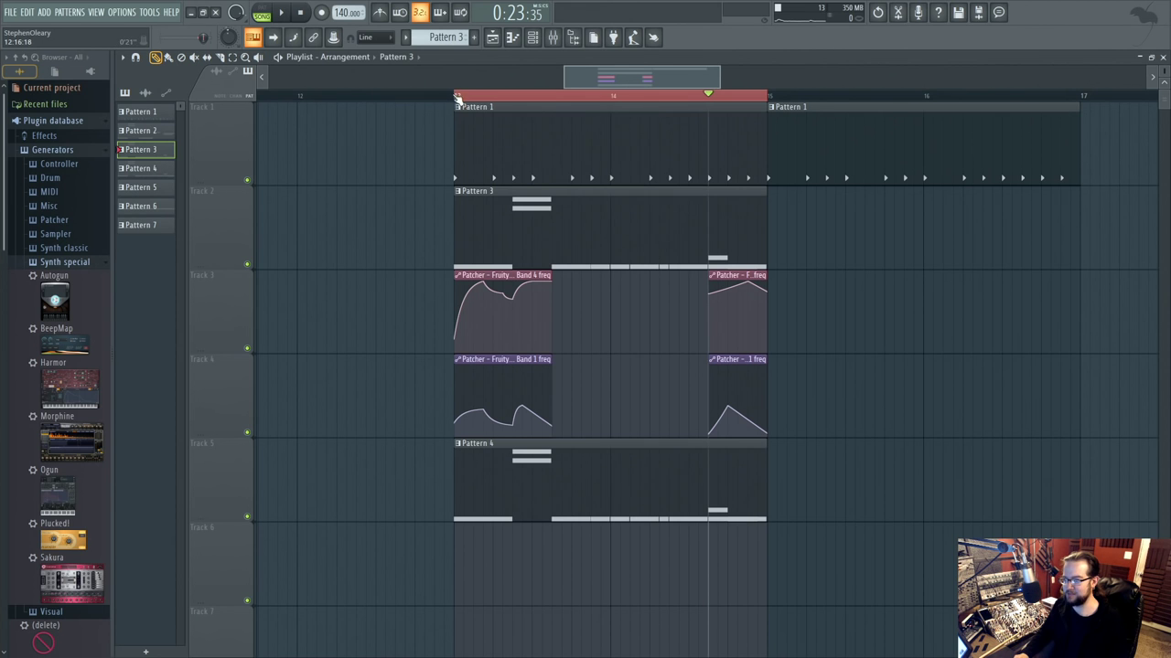
Play the merged arrangement, and audition Pattern 4's Sub notes on their own in pattern mode.
key("space")
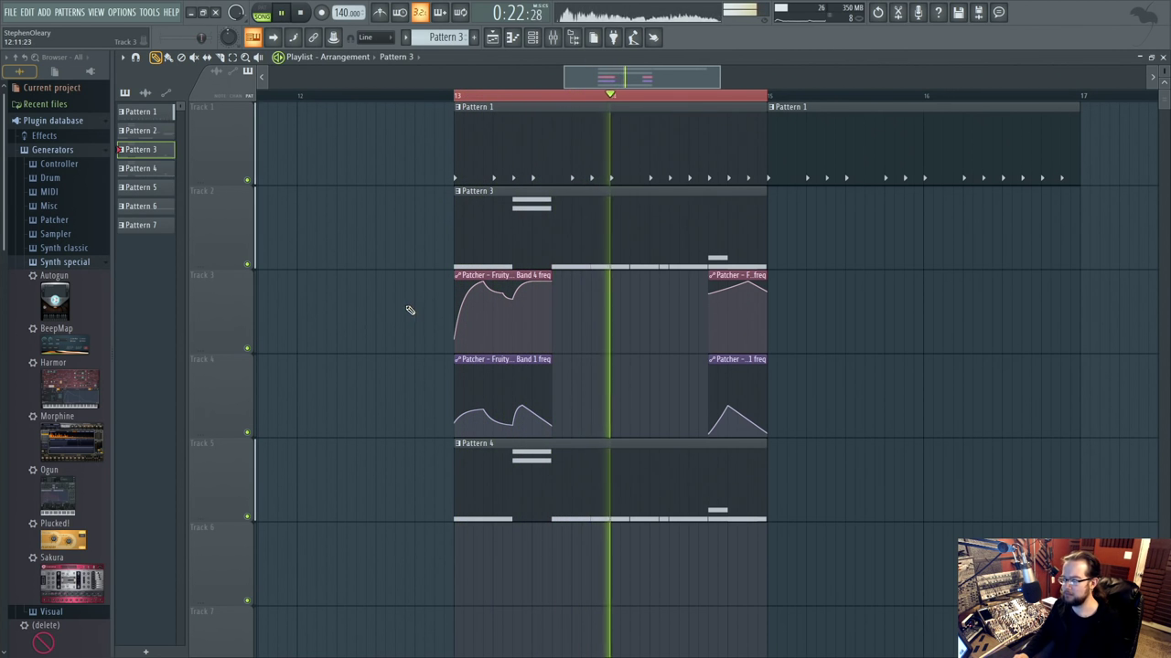
key("space")
left_click(533, 37)
double_click(562, 471)
scroll(458, 407, "down", 4)
left_click(261, 12)
key("space")
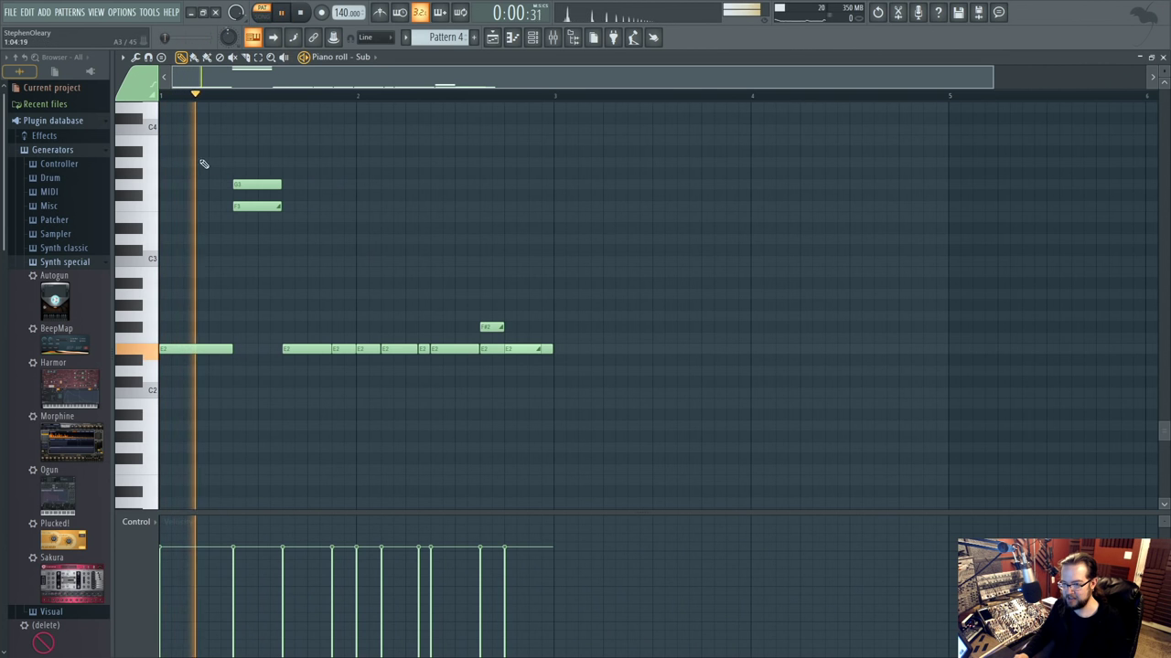
key("space")
Transpose Pattern 4's Sub notes down one octave and replay the pattern.
left_click_drag(199, 352, 198, 485)
key("space")
key("space")
key("space")
scroll(363, 397, "down", 3)
left_click(492, 38)
scroll(496, 387, "down", 4)
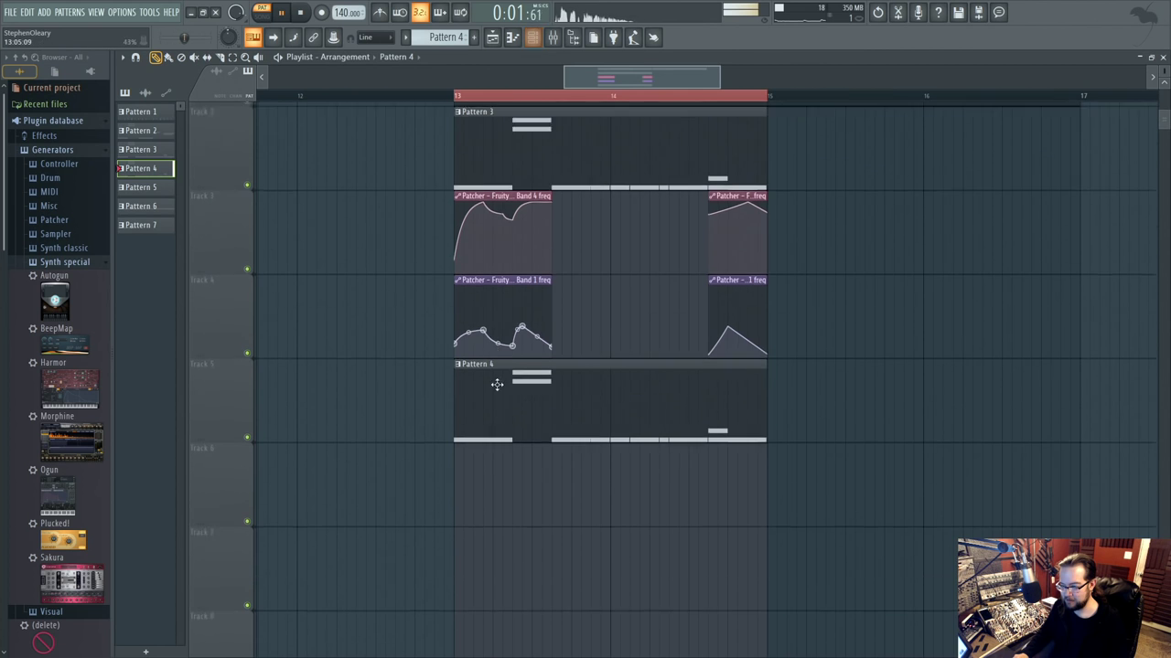
scroll(456, 325, "up", 4)
key("space")
Play the song from the end of the first automation clips, and open Insert 30's Fruity parametric EQ 2.
left_click(551, 95)
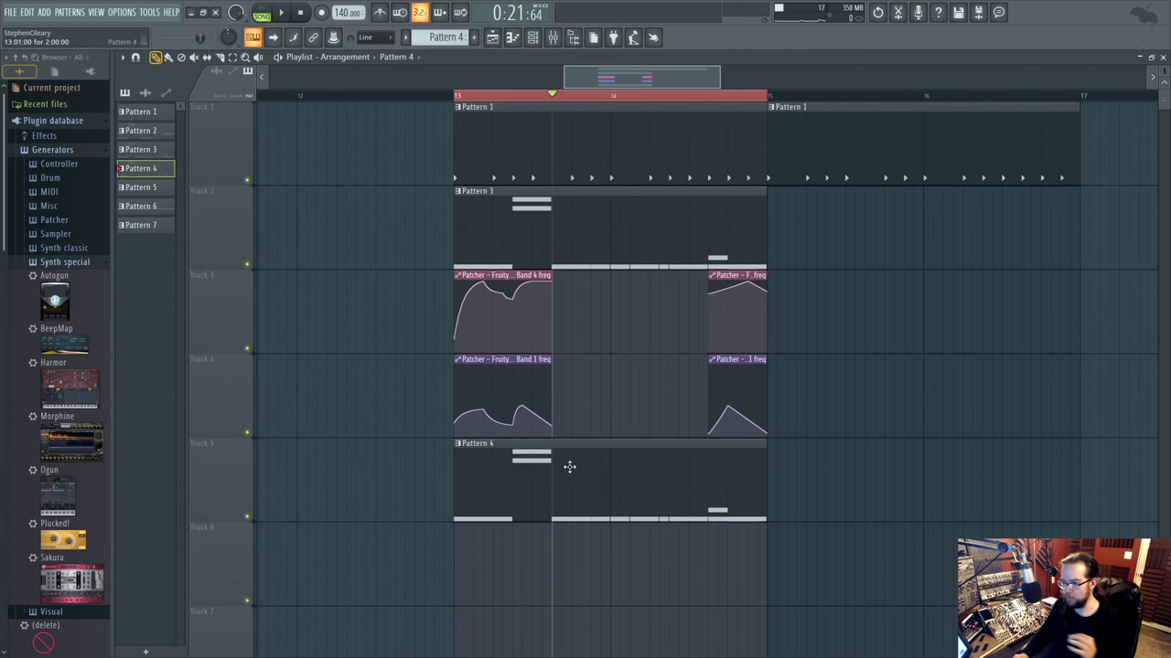
left_click(554, 37)
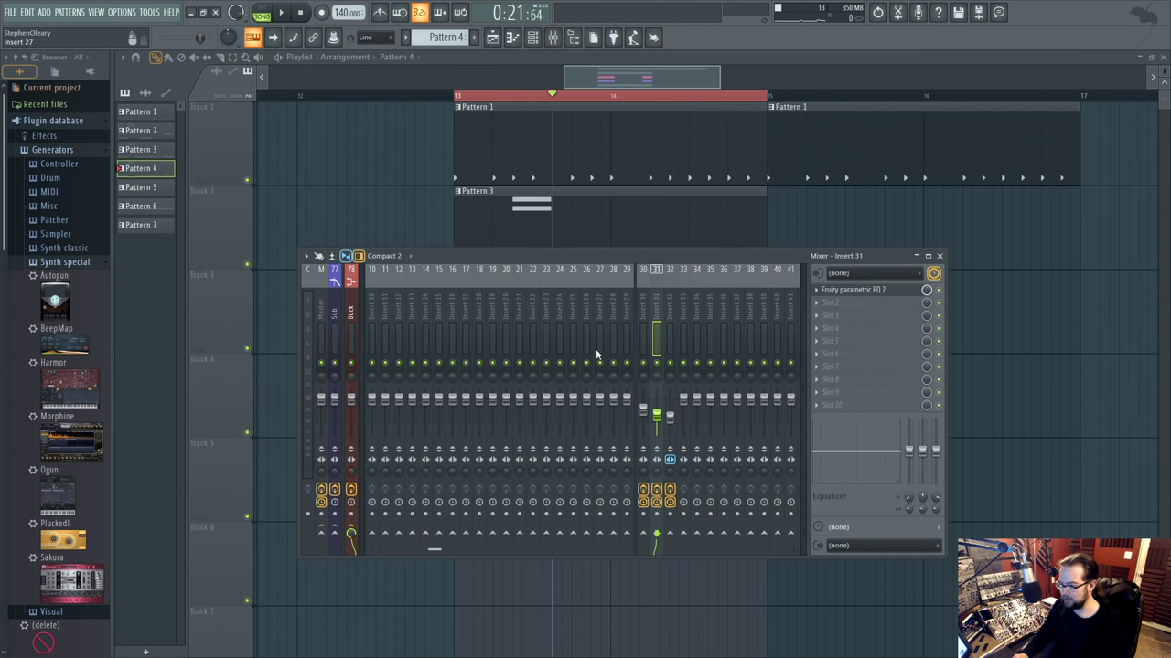
key("space")
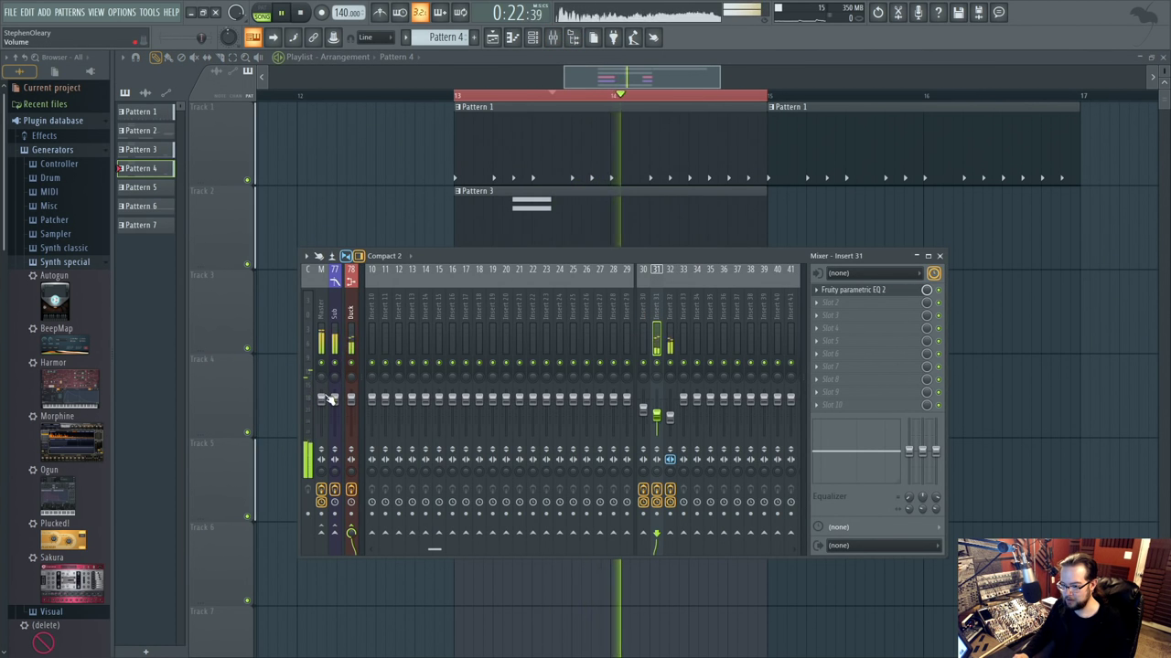
left_click(644, 302)
key("space")
left_click(852, 289)
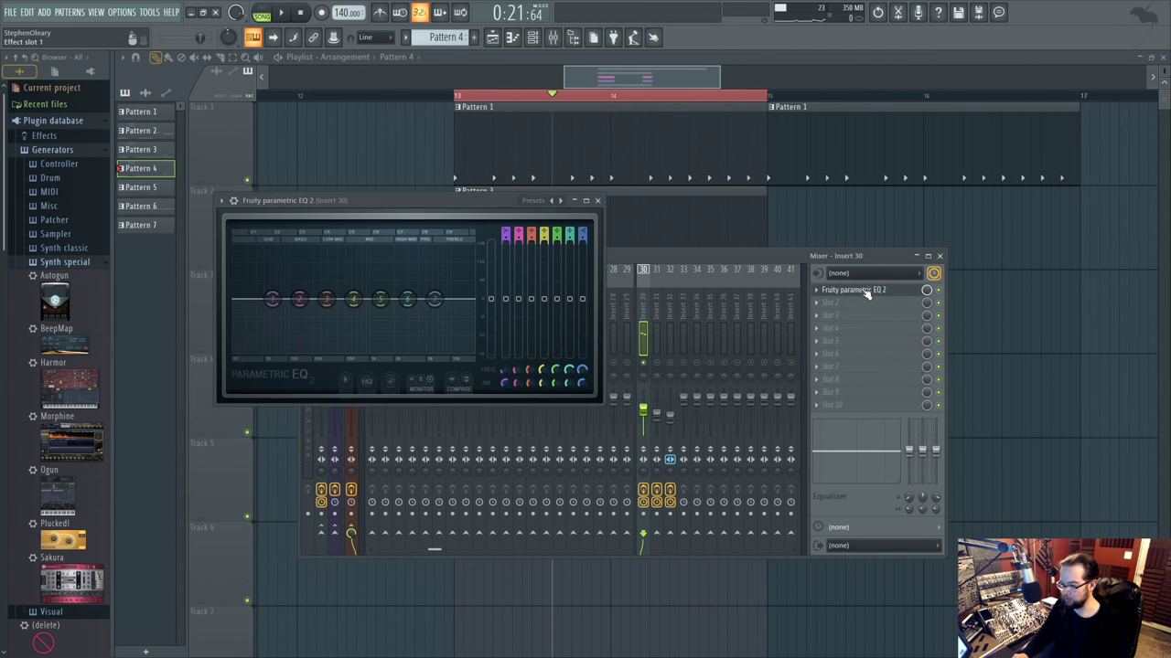
right_click(269, 302)
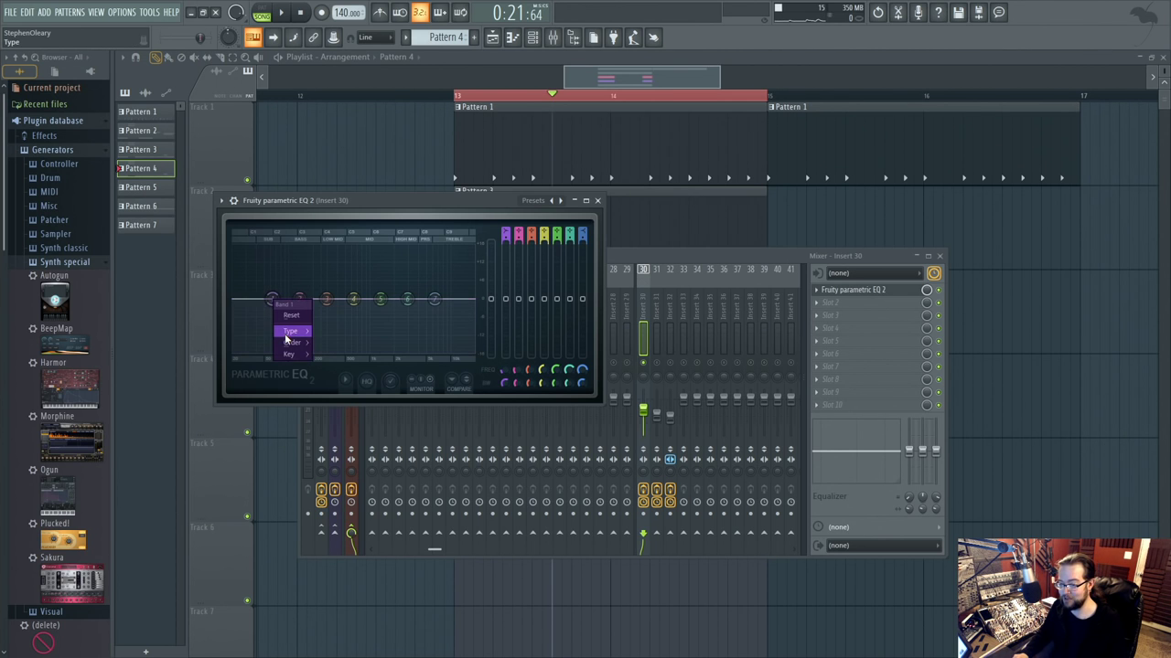
mouse_move(290, 332)
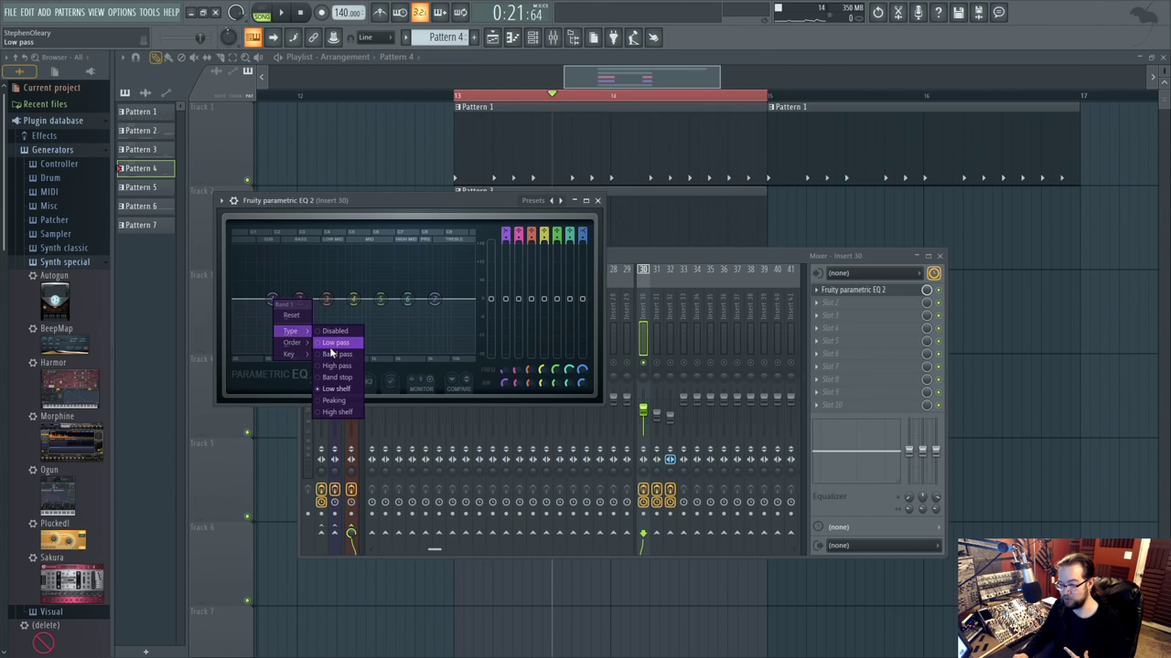
left_click(333, 343)
Set Band 1 of Insert 30's equalizer to High pass and raise its frequency to about 157 Hz.
right_click(271, 302)
mouse_move(290, 331)
left_click(336, 365)
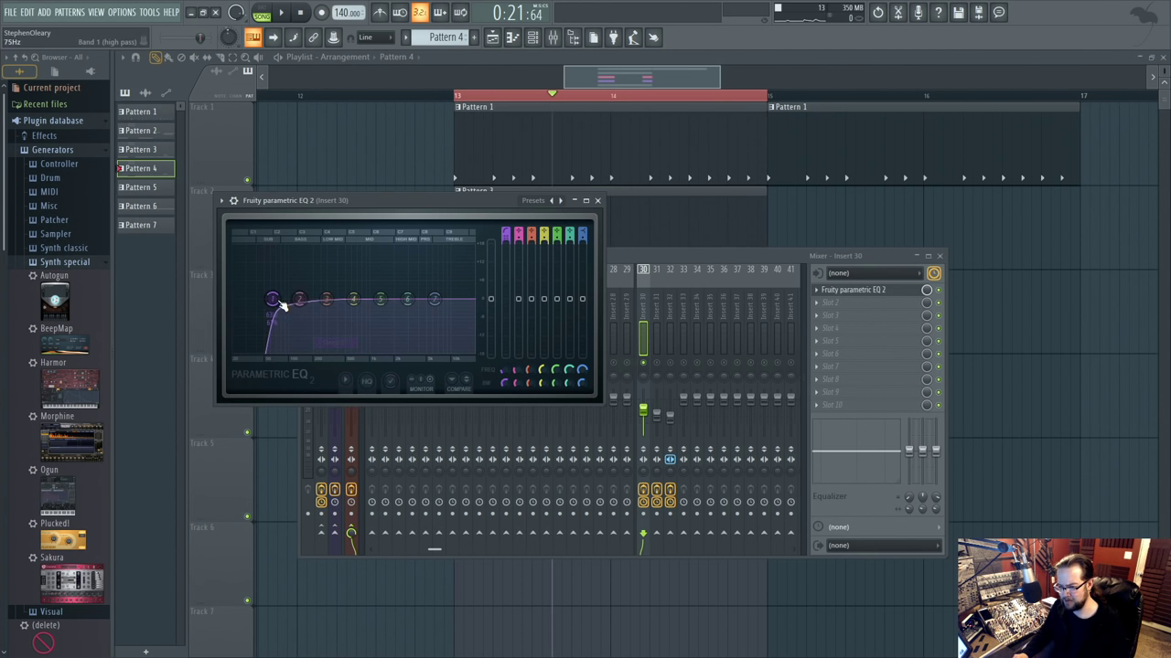
left_click_drag(278, 299, 305, 299)
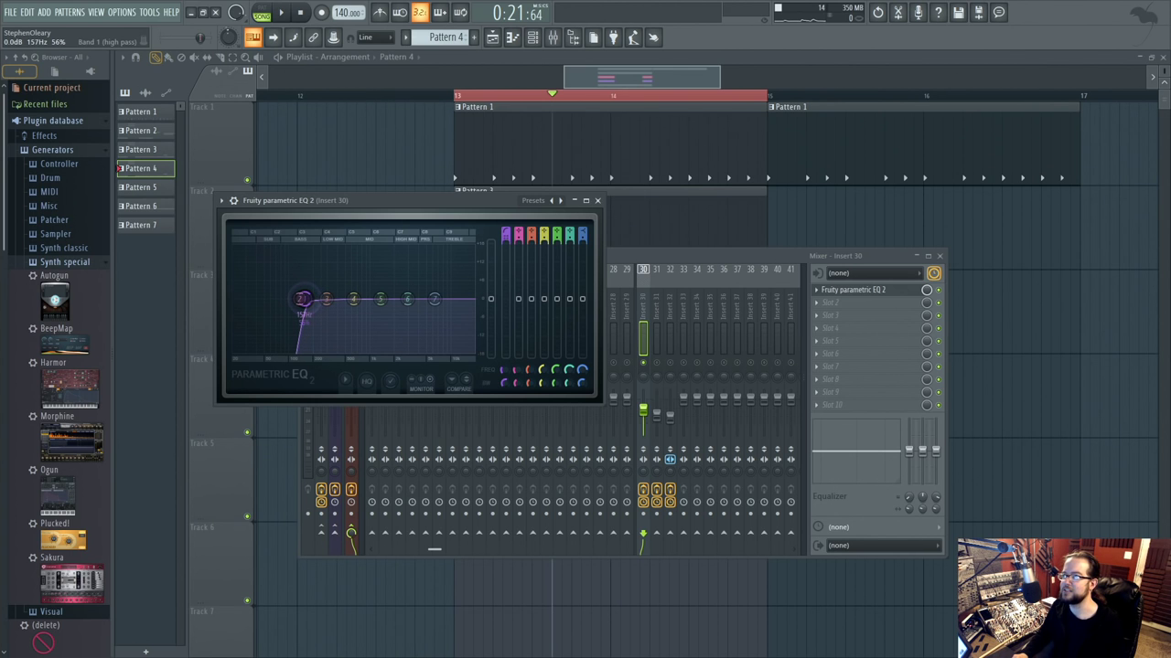
Play the song and slightly lower the high-pass frequency of Band 1 in Insert 30's equalizer.
key("space")
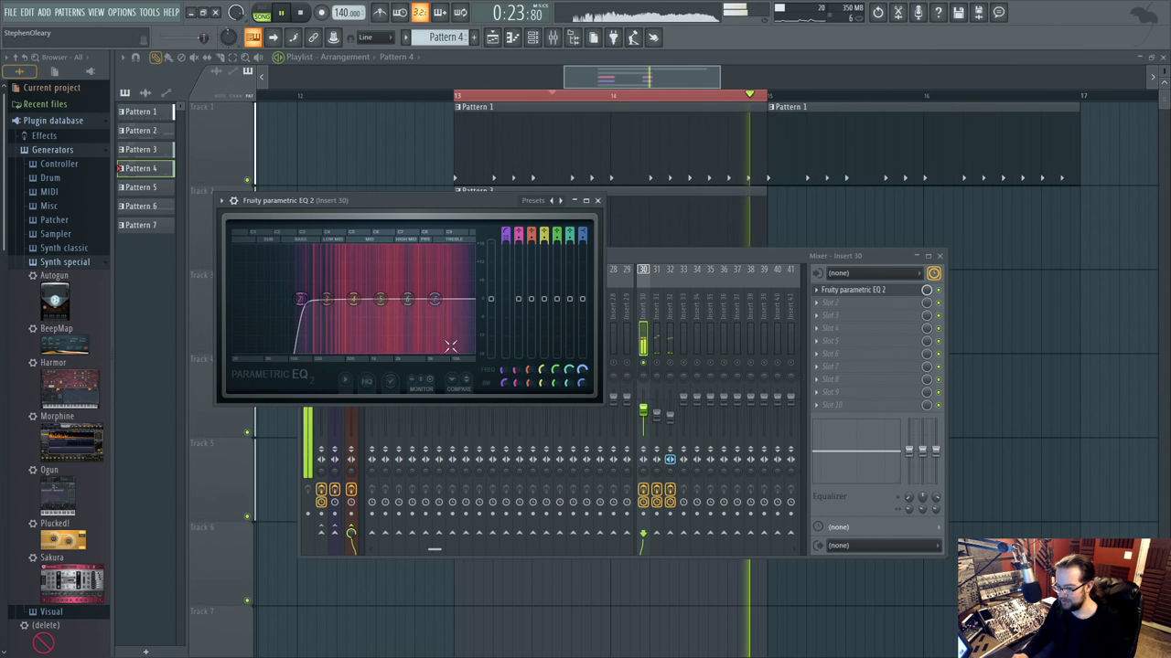
left_click_drag(305, 300, 302, 299)
key("space")
Set Band 1 of Insert 31's Fruity parametric EQ 2 to High pass and raise its frequency to about 115 Hz.
left_click(660, 313)
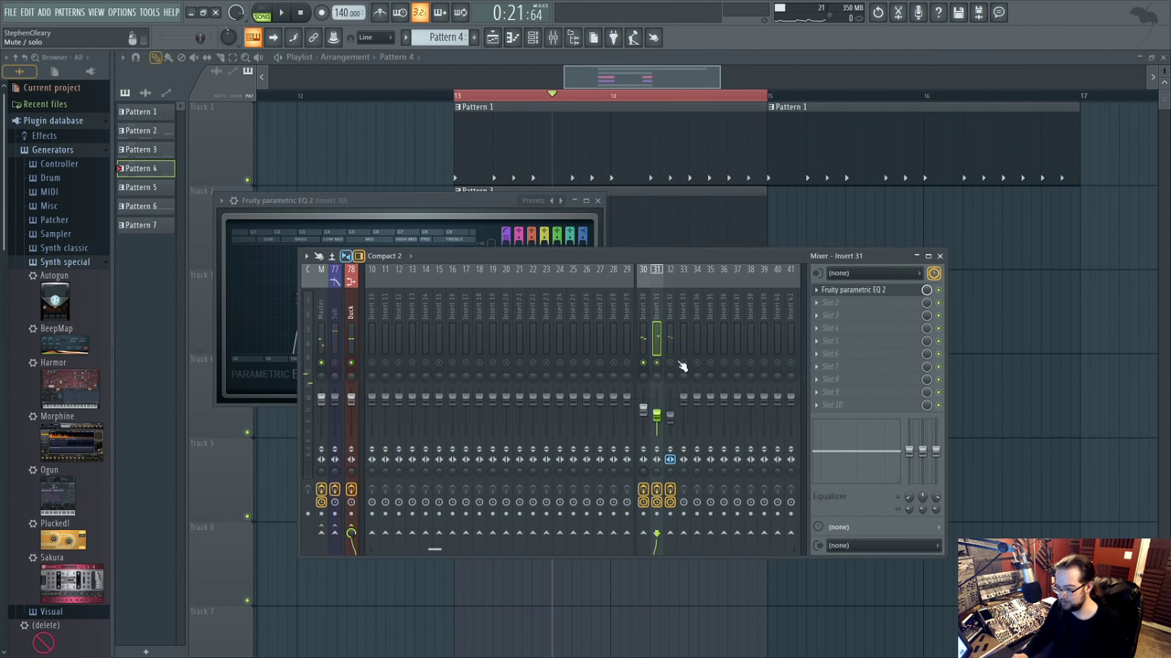
left_click(852, 289)
right_click(678, 301)
mouse_move(697, 333)
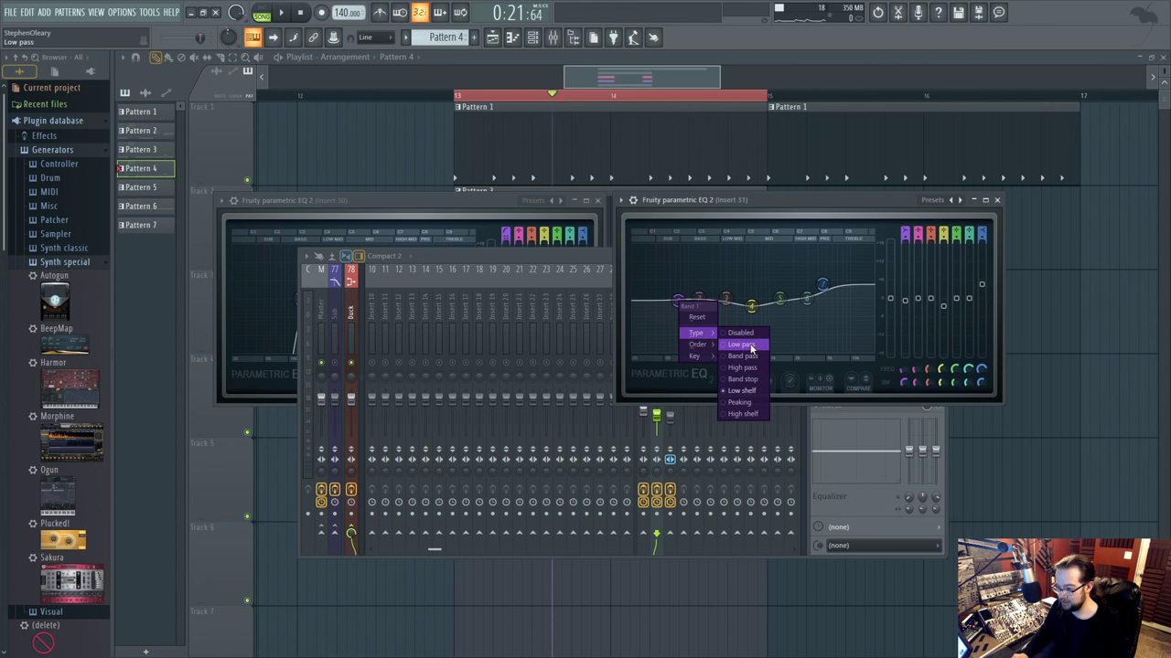
left_click(742, 367)
key("space")
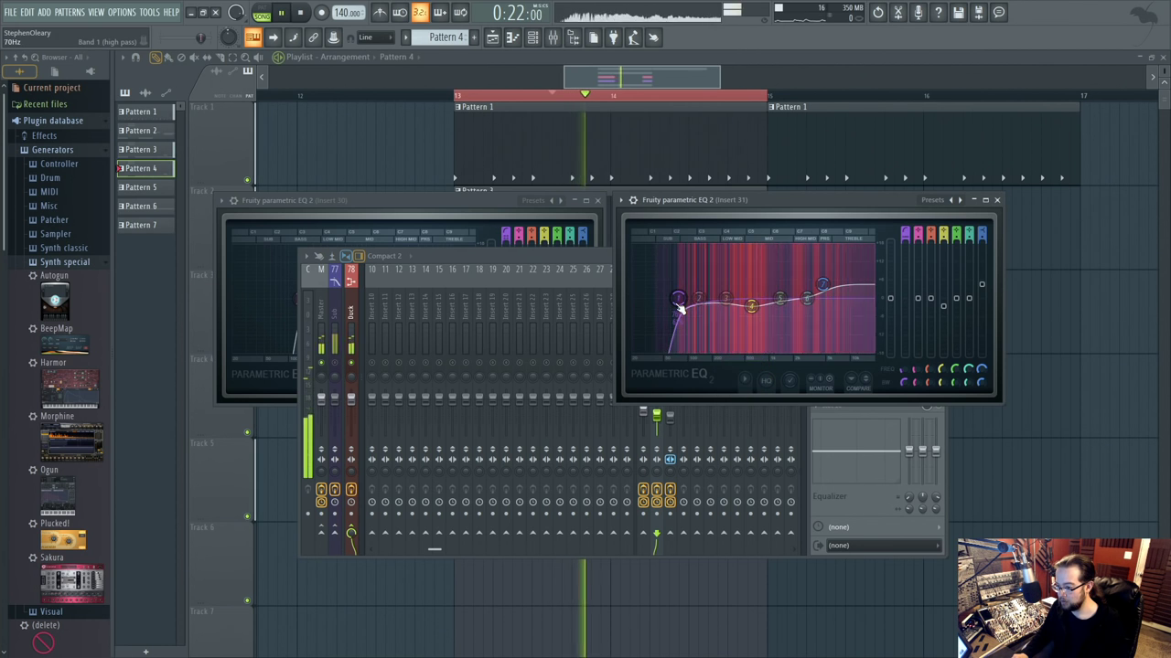
left_click_drag(678, 301, 695, 304)
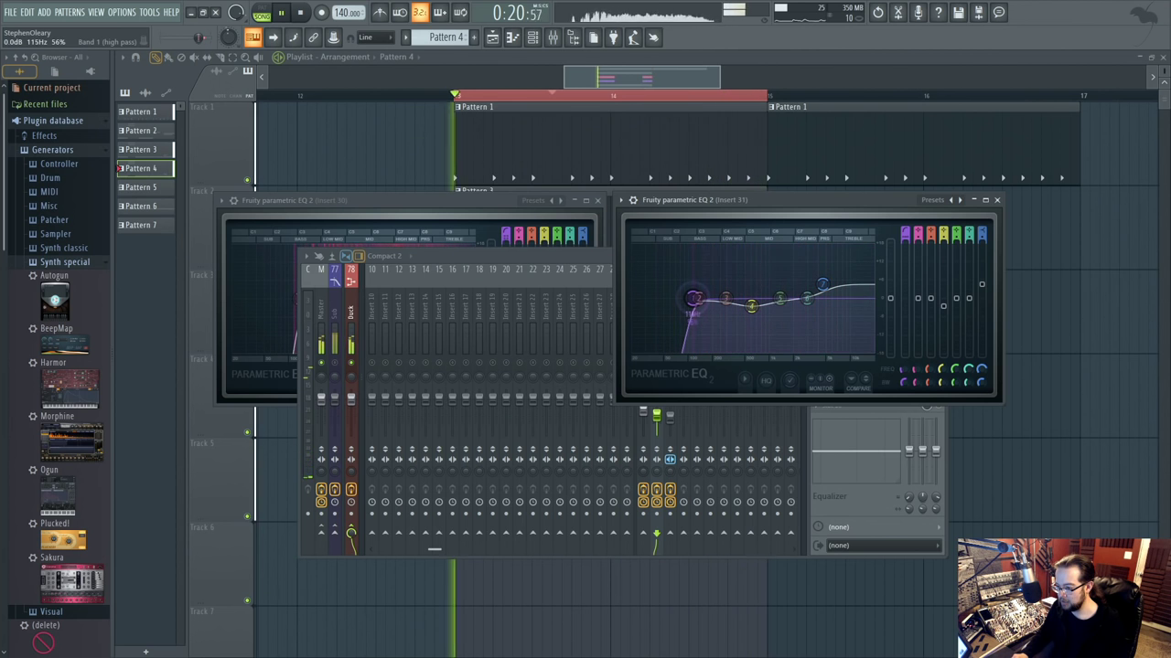
left_click(996, 201)
Set Band 1 of Insert 32's Fruity parametric EQ 2 to High pass.
left_click(670, 316)
left_click(823, 303)
left_click(997, 460)
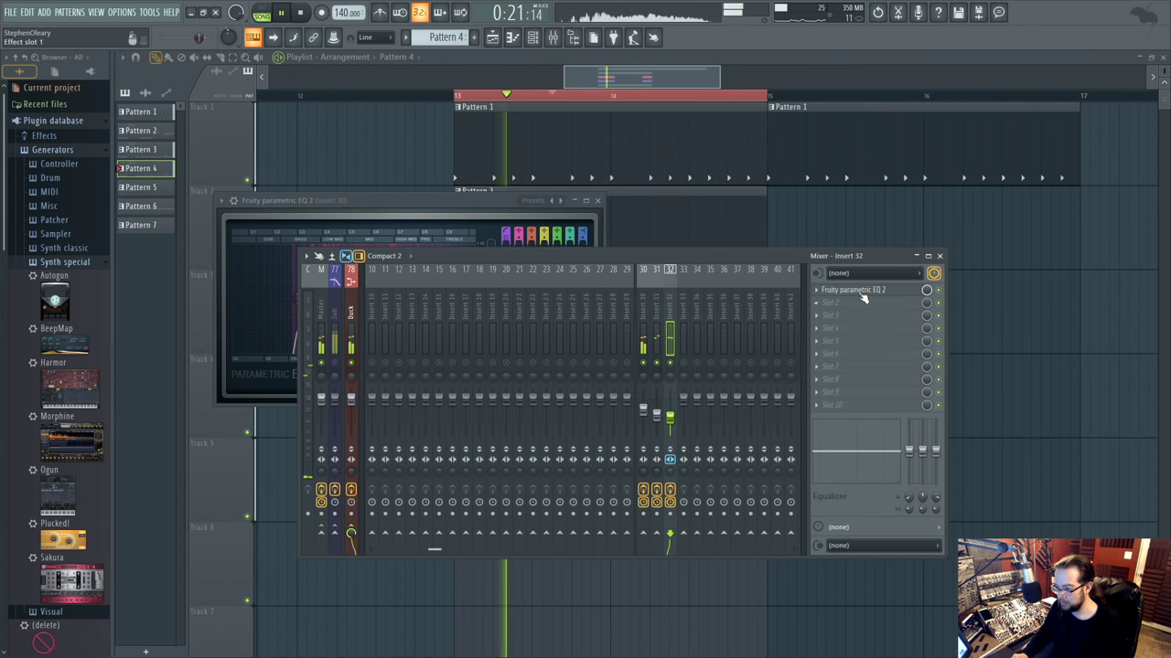
right_click(678, 302)
mouse_move(696, 333)
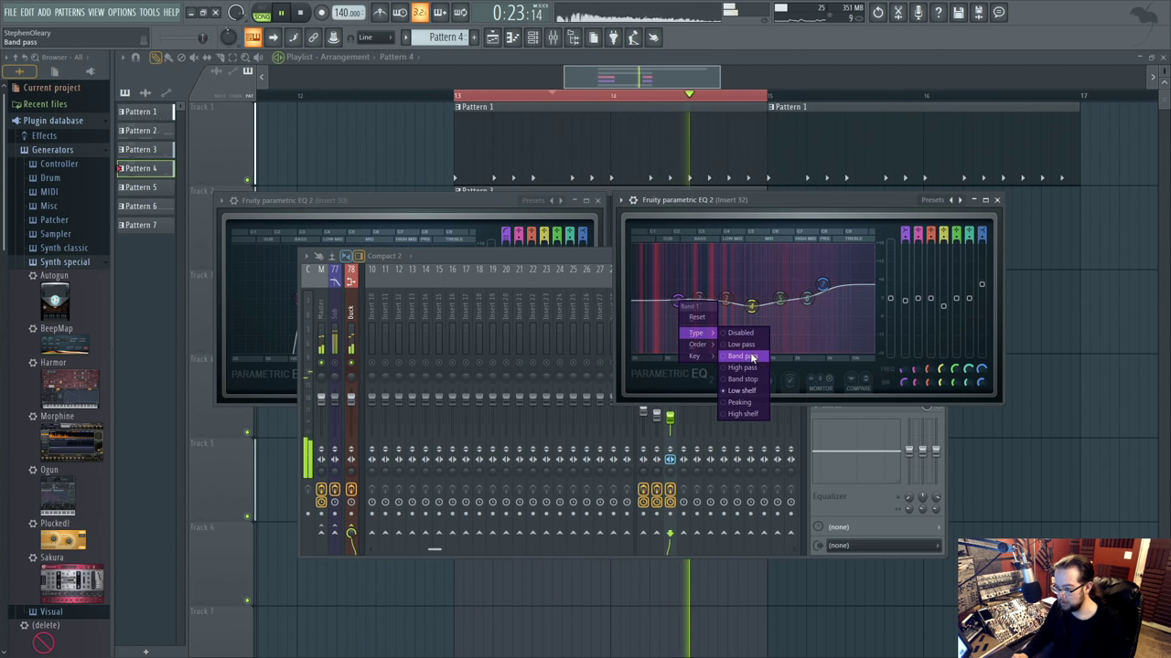
left_click(745, 368)
right_click(677, 299)
left_click(726, 341)
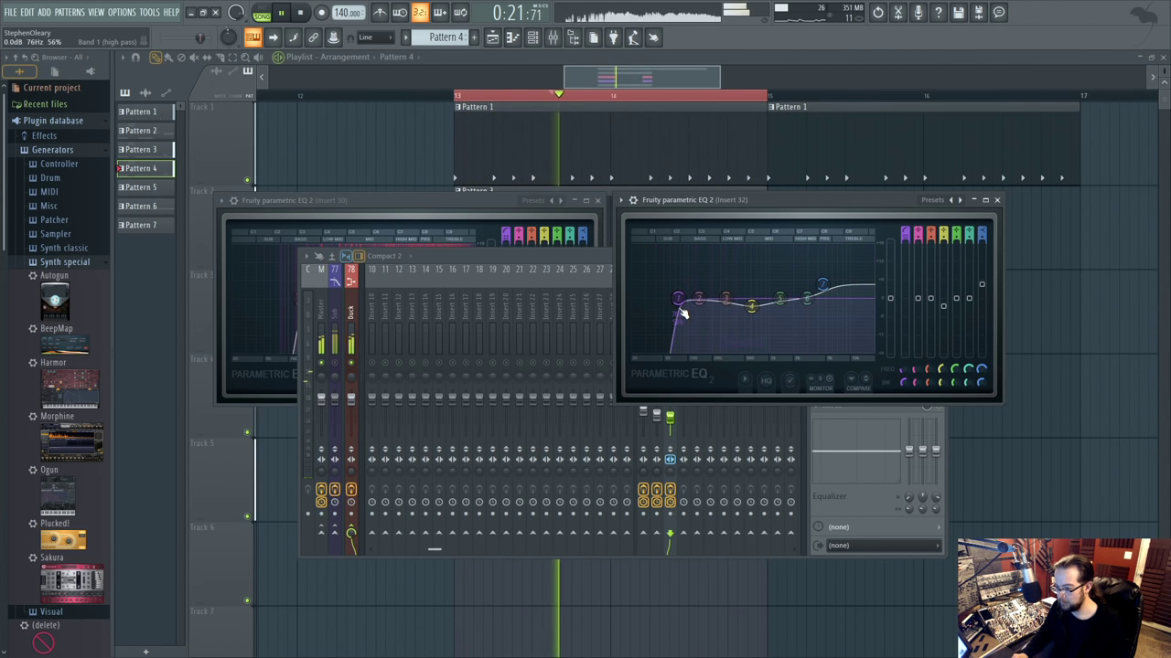
left_click(997, 201)
Unsolo the bass inserts so all mixer tracks sound, and lower the Sub fader slightly during playback.
key("space")
right_click(657, 363)
key("space")
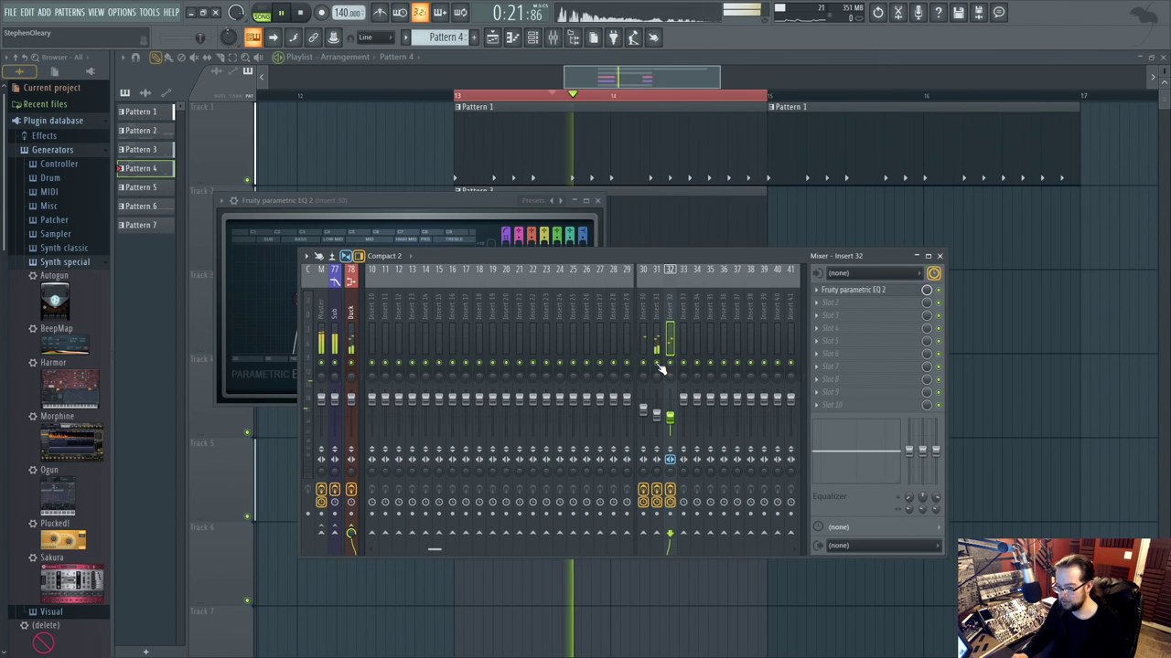
left_click_drag(334, 400, 335, 404)
Open Pattern 4's Sub notes and replace the sustained E1 notes after the F2 and G2 chord with one short E1 note.
left_click(392, 180)
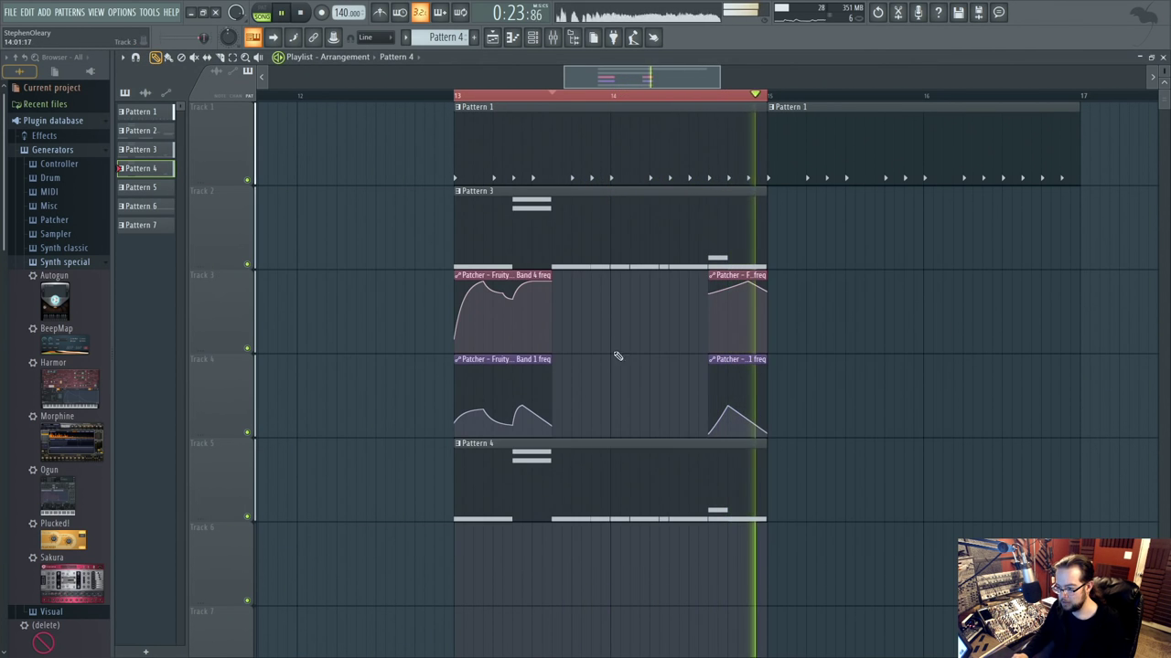
double_click(521, 483)
left_click(287, 96)
key("space")
right_click(320, 385)
left_click_drag(311, 384, 285, 384)
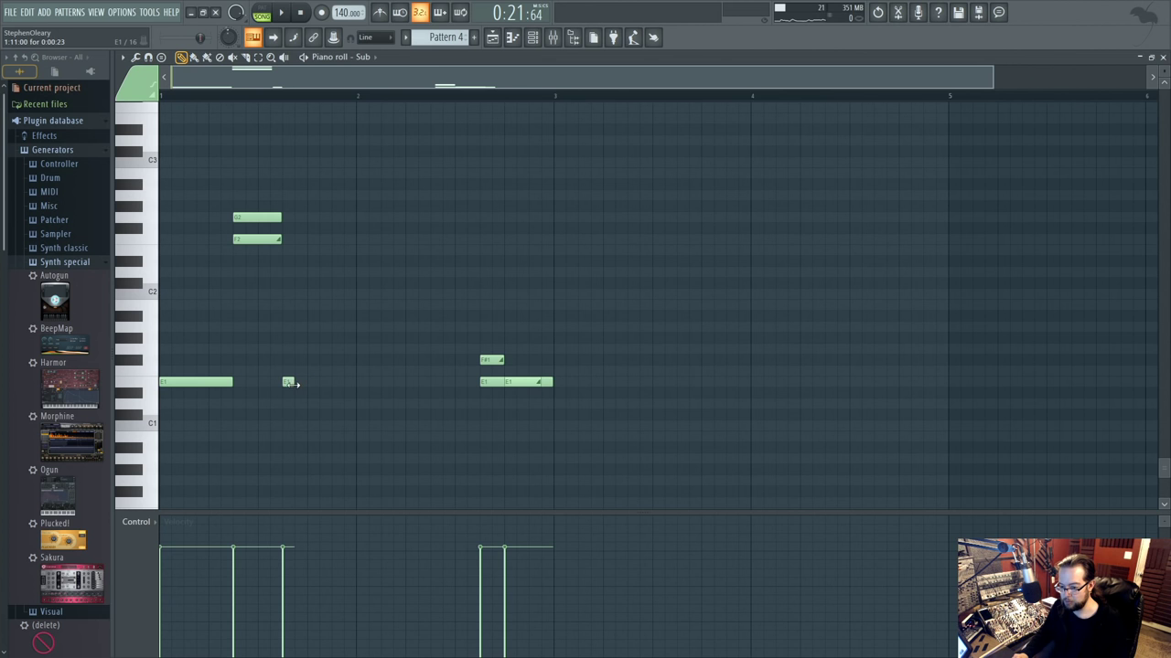
Repeat the short E1 note at even spacing up to the F#1 note, making eight short notes.
scroll(289, 383, "up", 2)
key("space")
left_click(499, 385)
left_click(551, 384)
left_click(568, 384)
left_click(594, 384)
right_click(576, 383)
left_click(651, 383)
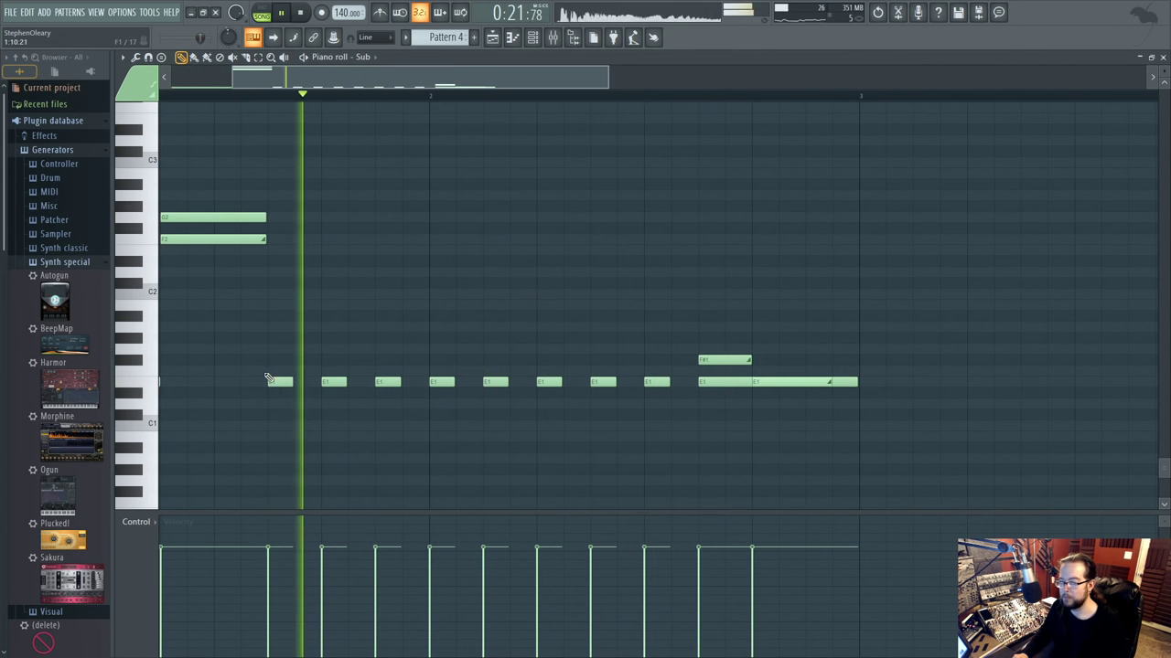
Audition the Sub notes in pattern mode and lengthen the eight short E1 notes slightly together.
left_click(261, 13)
key("space")
key("space")
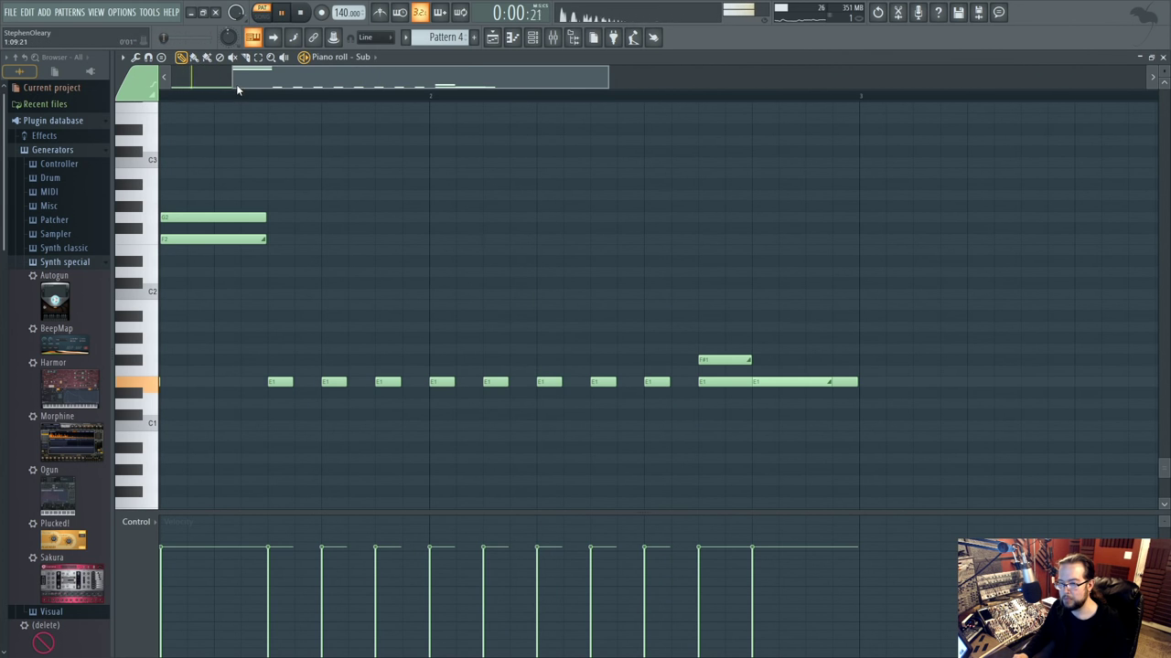
key("space")
left_click_drag(255, 370, 670, 383)
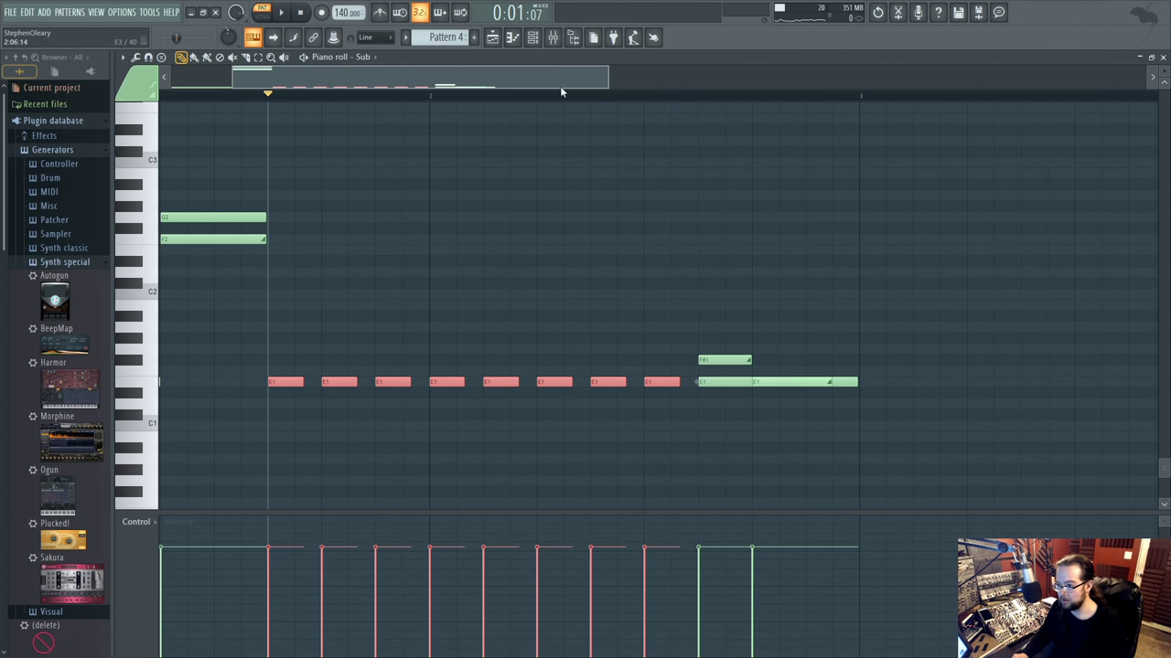
Check the Sub's level in the mixer while the pattern plays, and listen to the arrangement in song mode.
left_click(533, 40)
key("space")
left_click(533, 40)
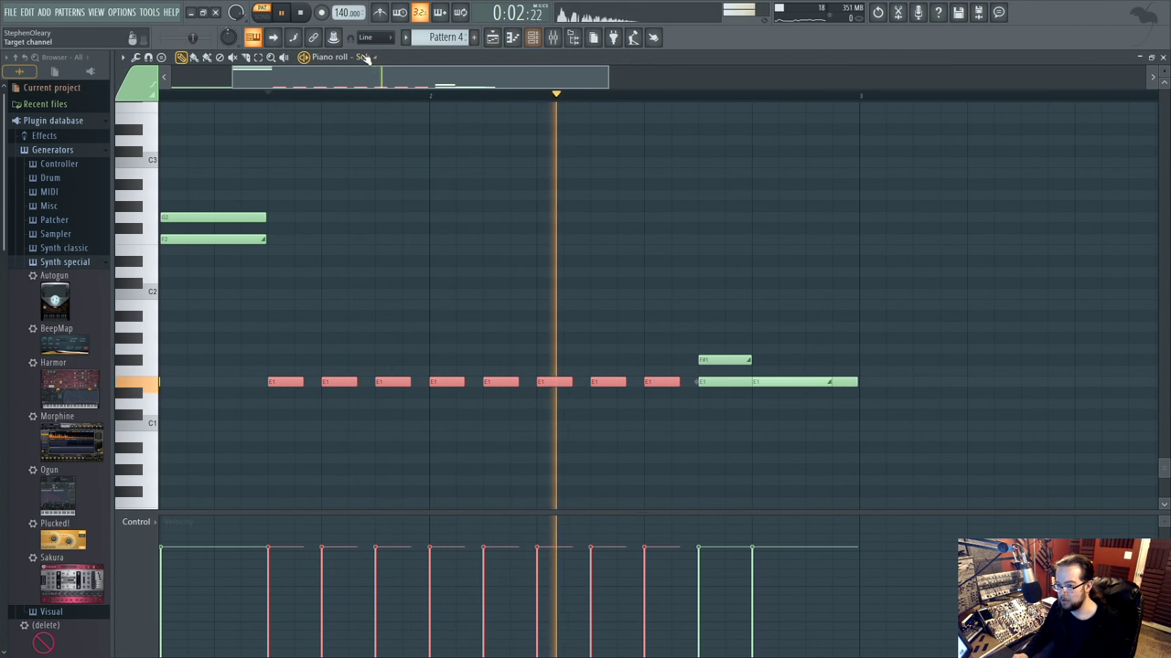
left_click(553, 37)
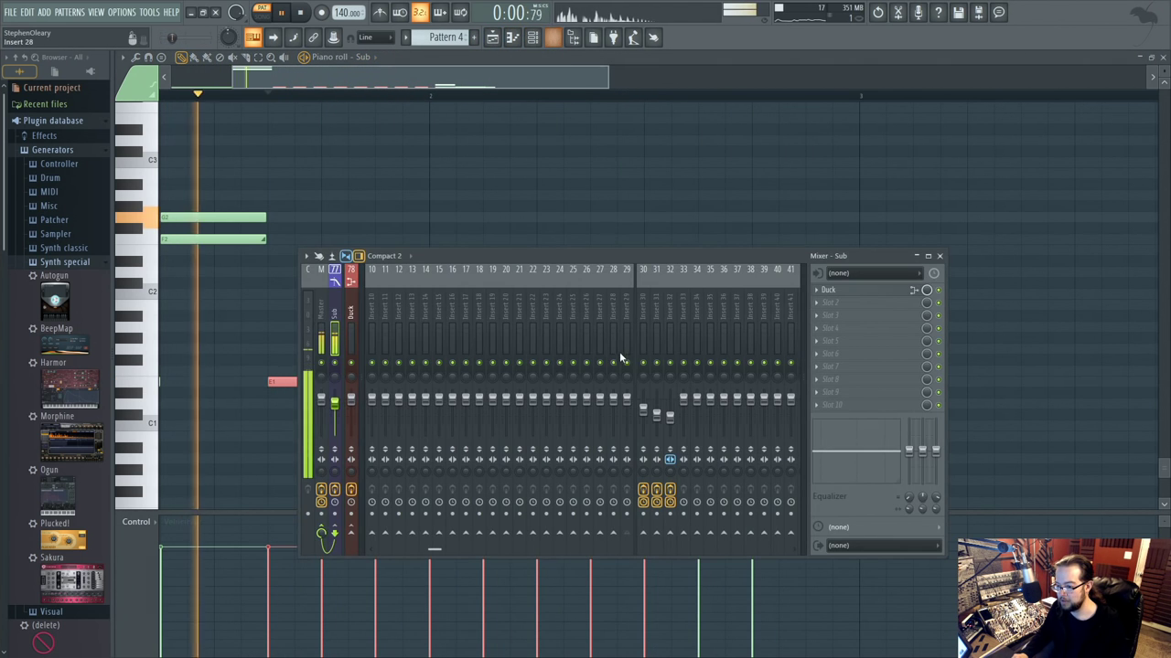
left_click(493, 36)
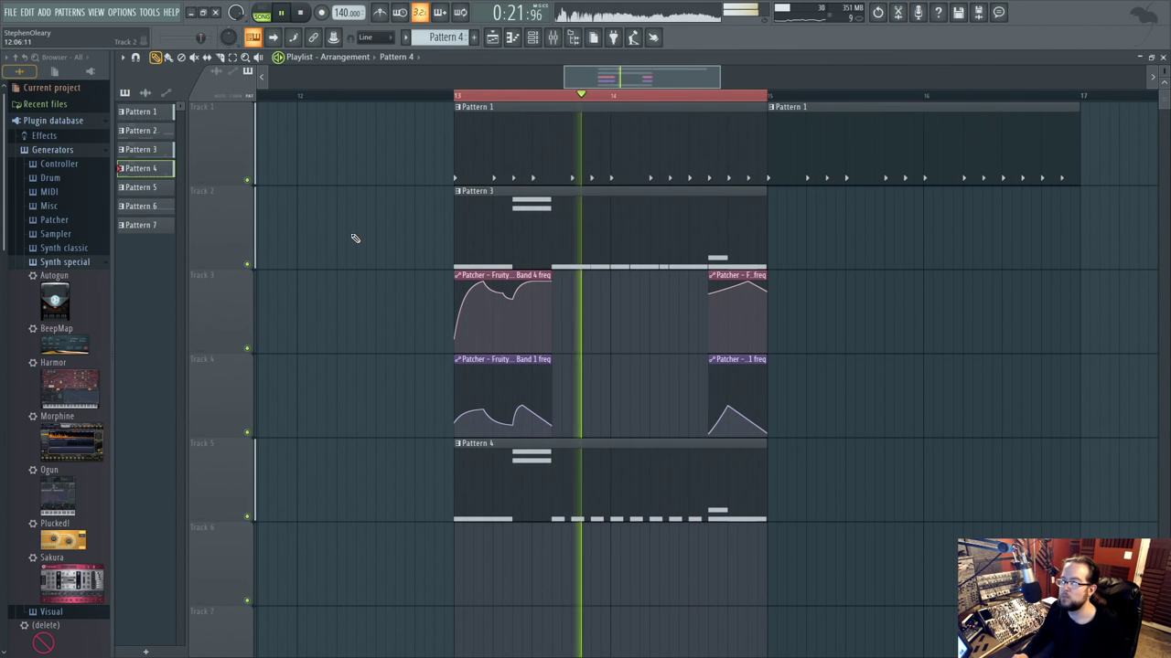
key("space")
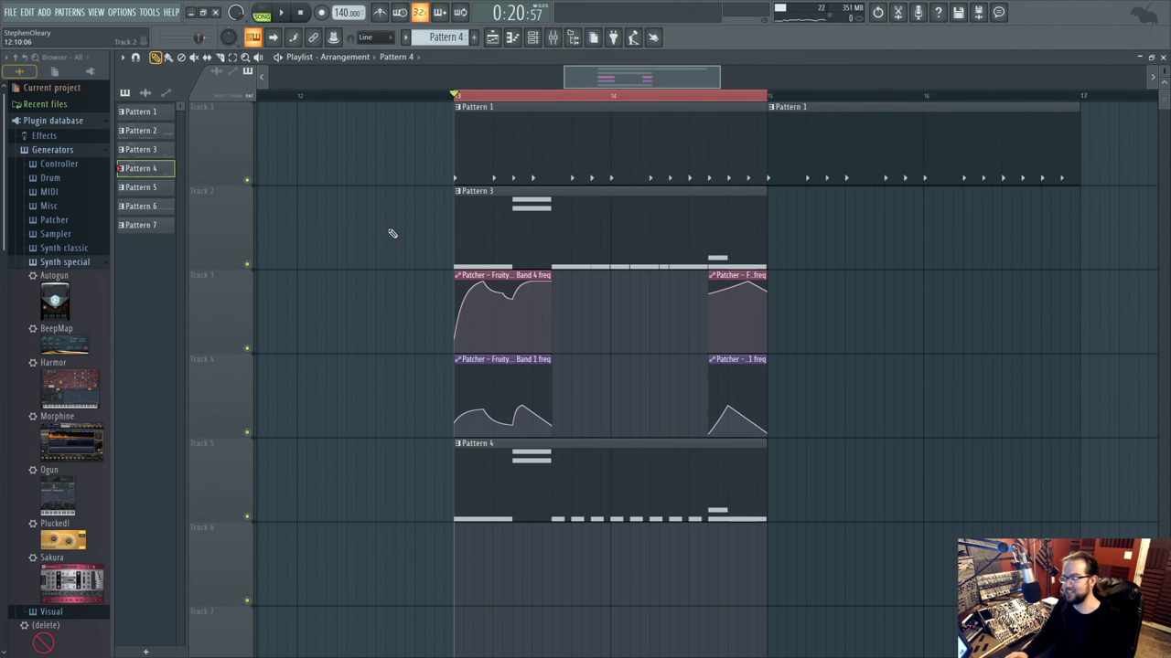
Delete the second Pattern 1 clip and duplicate all clips of bars 13 and 14 to bar 15.
double_click(570, 98)
right_click(832, 159)
left_click_drag(436, 114, 816, 528)
key("ctrl+b")
left_click(467, 90, "ctrl")
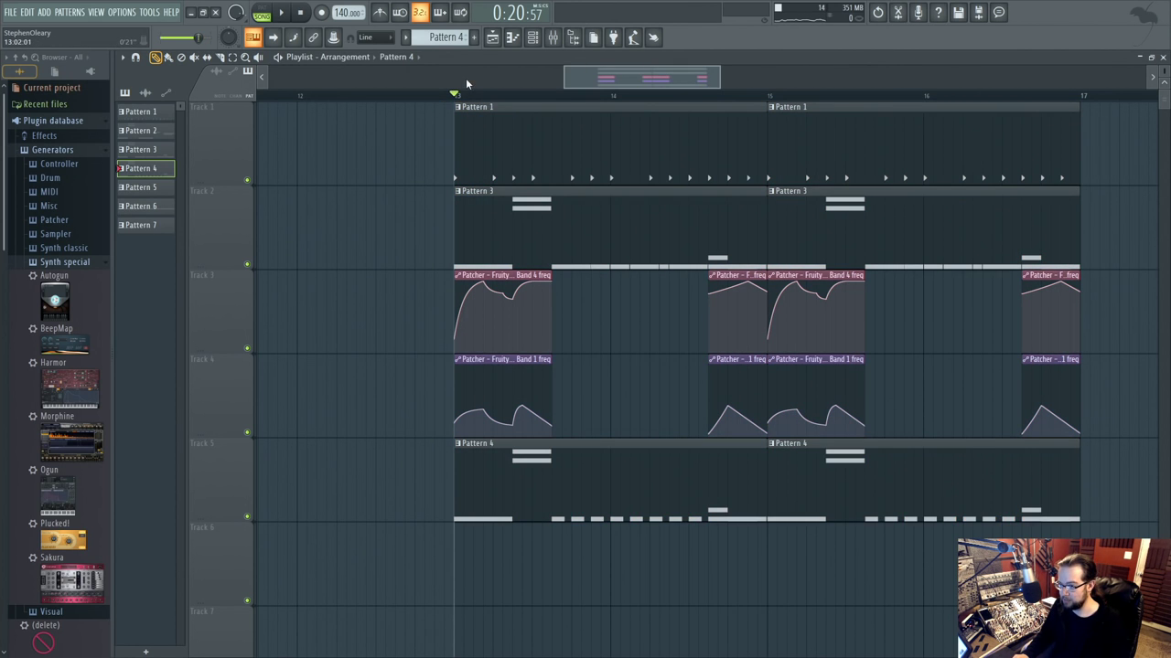
Set the playback range from bar 13 to bar 17 and play it.
left_click_drag(450, 107, 1074, 134)
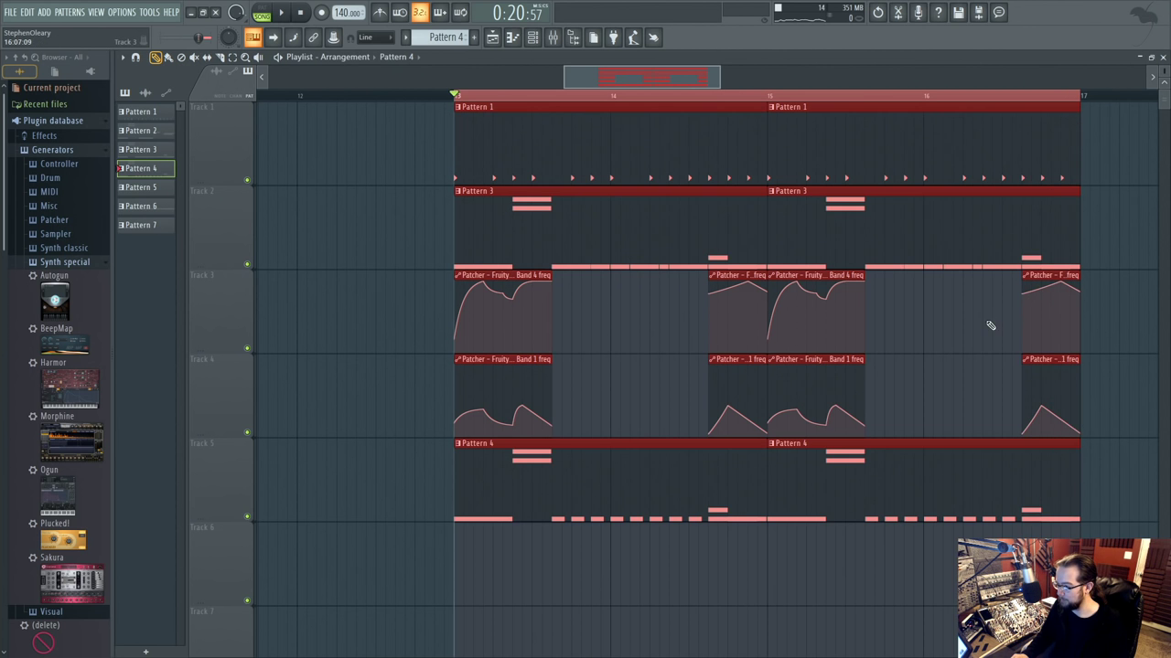
scroll(800, 340, "right", 3)
key("space")
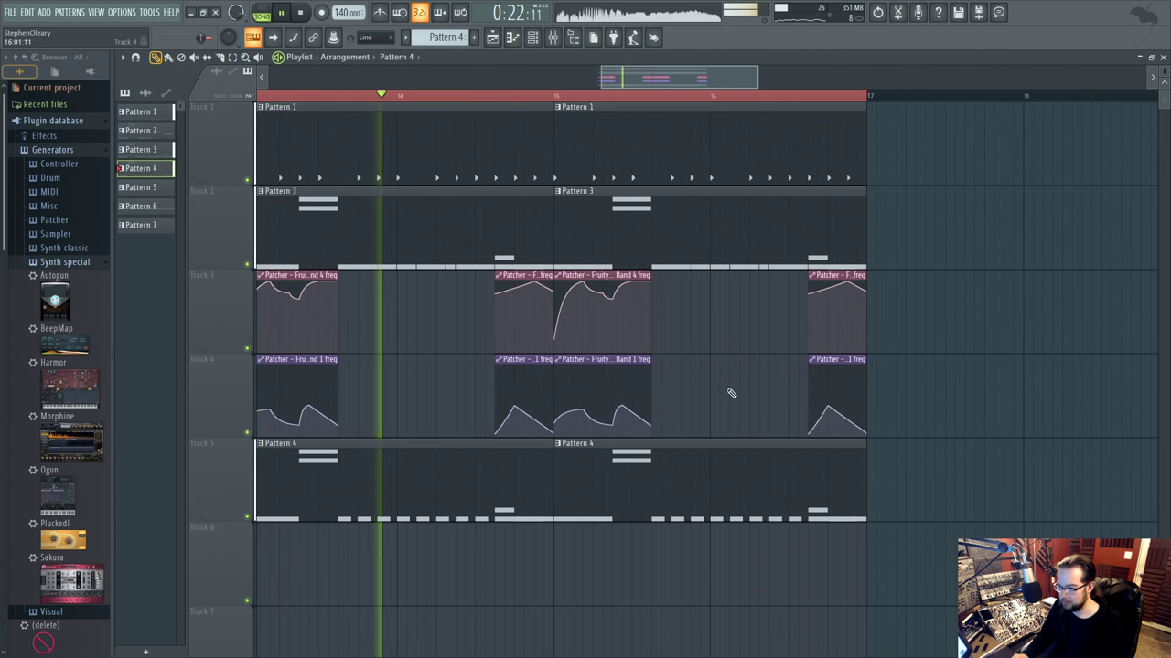
Slice the Pattern 3 clips at the edges of the automation clips and replay the range.
scroll(722, 384, "left", 2)
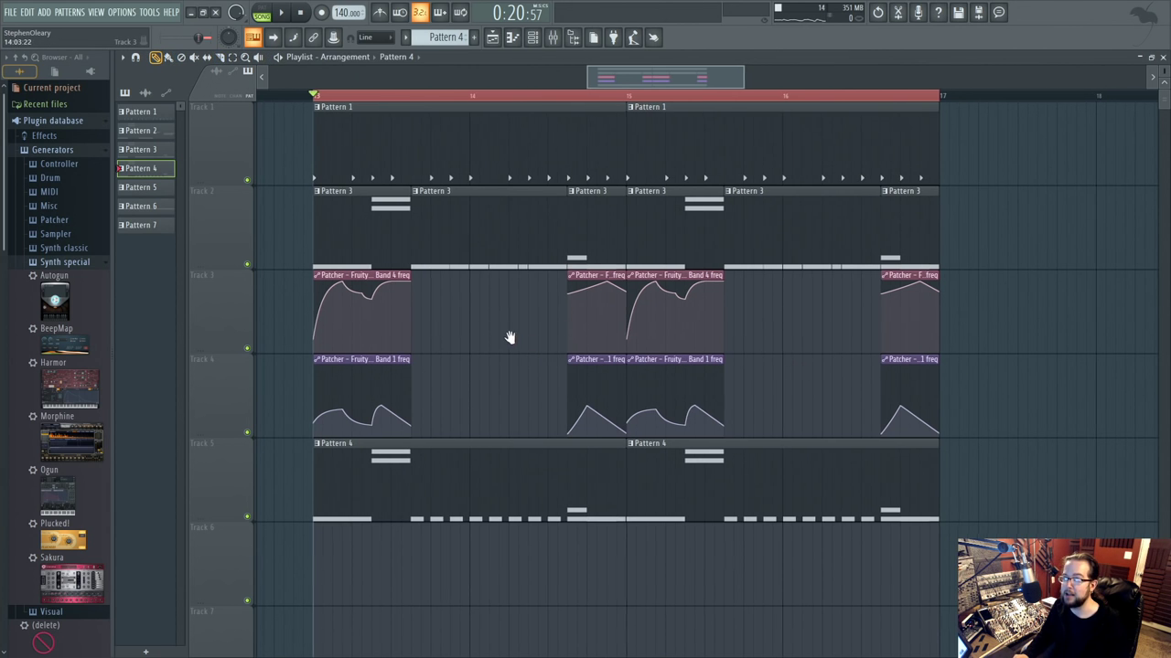
left_click_drag(506, 335, 525, 336)
key("space")
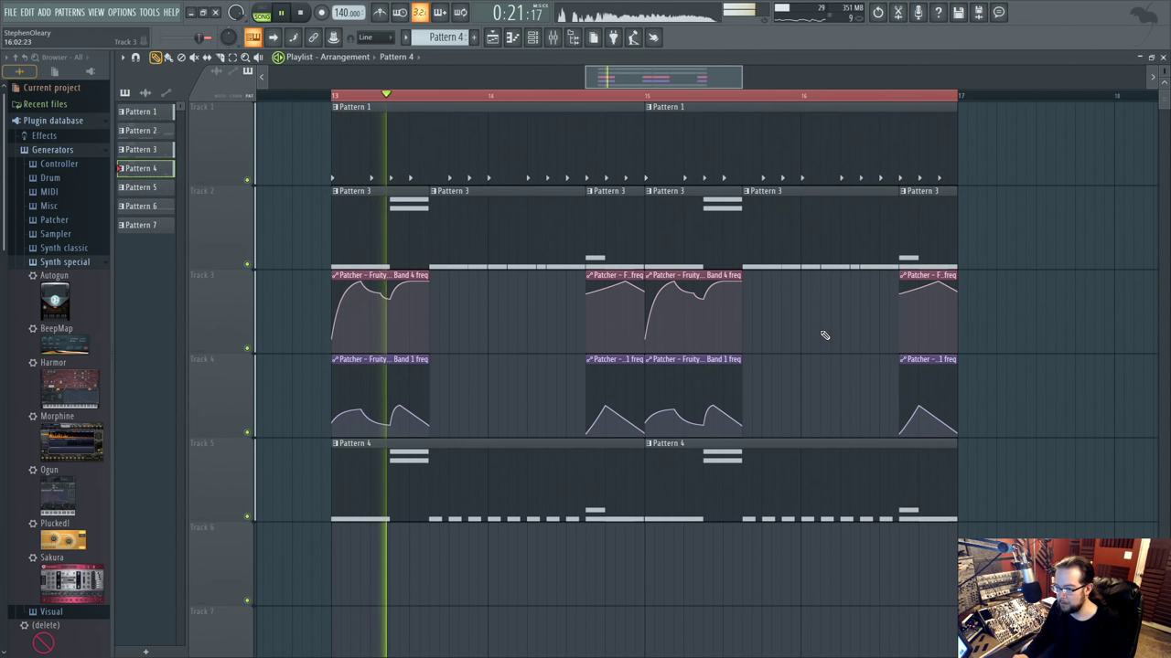
Make the Pattern 3 clip at bar 15 unique and raise its opening E2 note to F2.
left_click(650, 191)
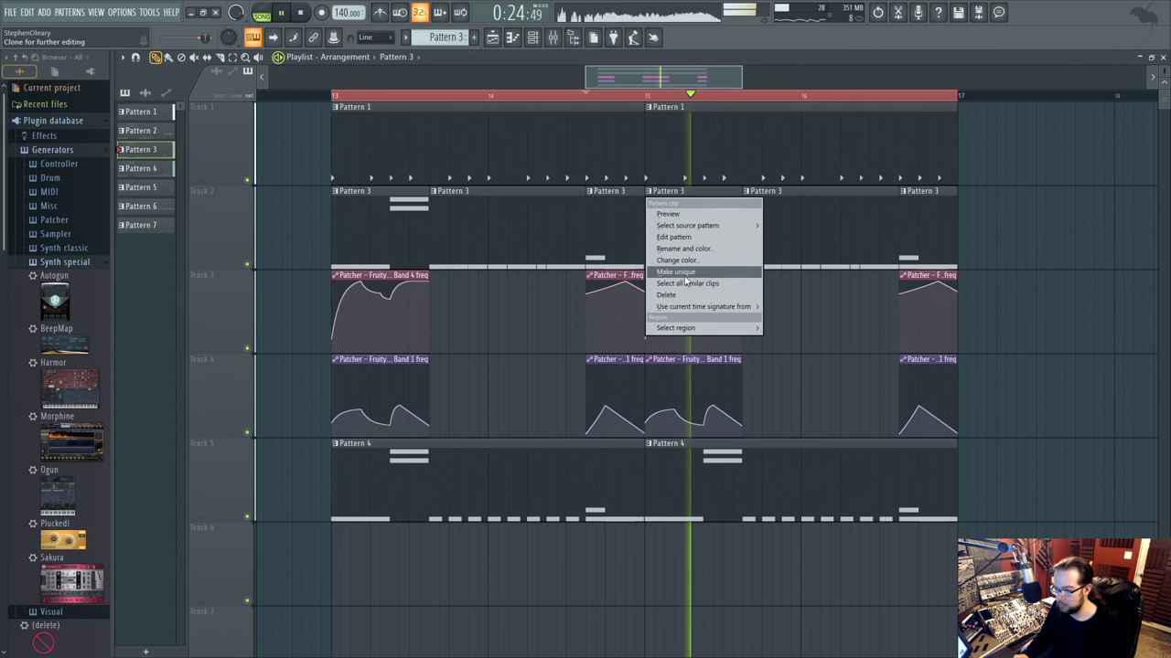
left_click(699, 277)
left_click(646, 96)
double_click(671, 243)
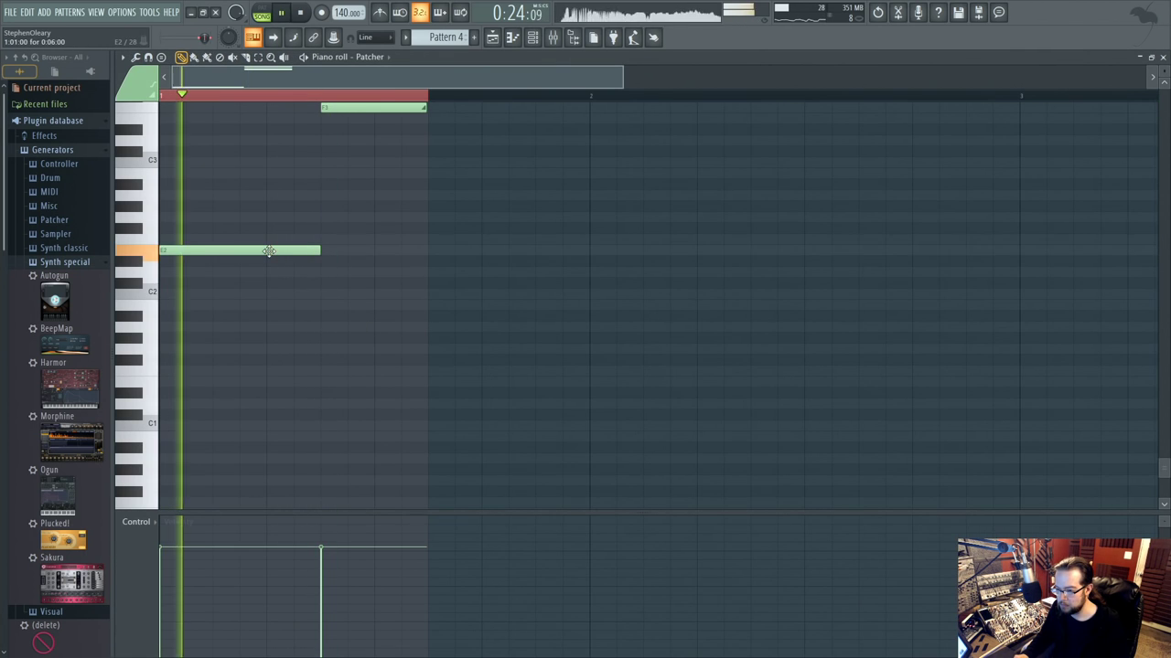
scroll(373, 248, "up", 3)
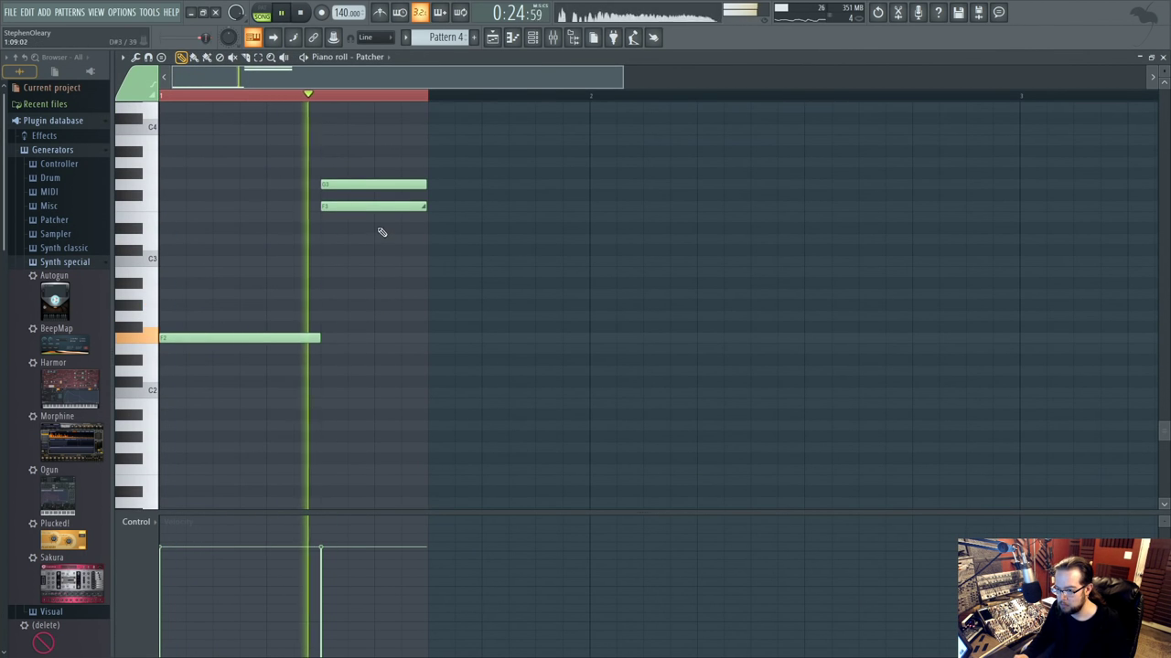
Make the Sub pattern clip at bar 15 unique and raise its opening E1 note to F1.
left_click(491, 38)
right_click(650, 446)
left_click(681, 525)
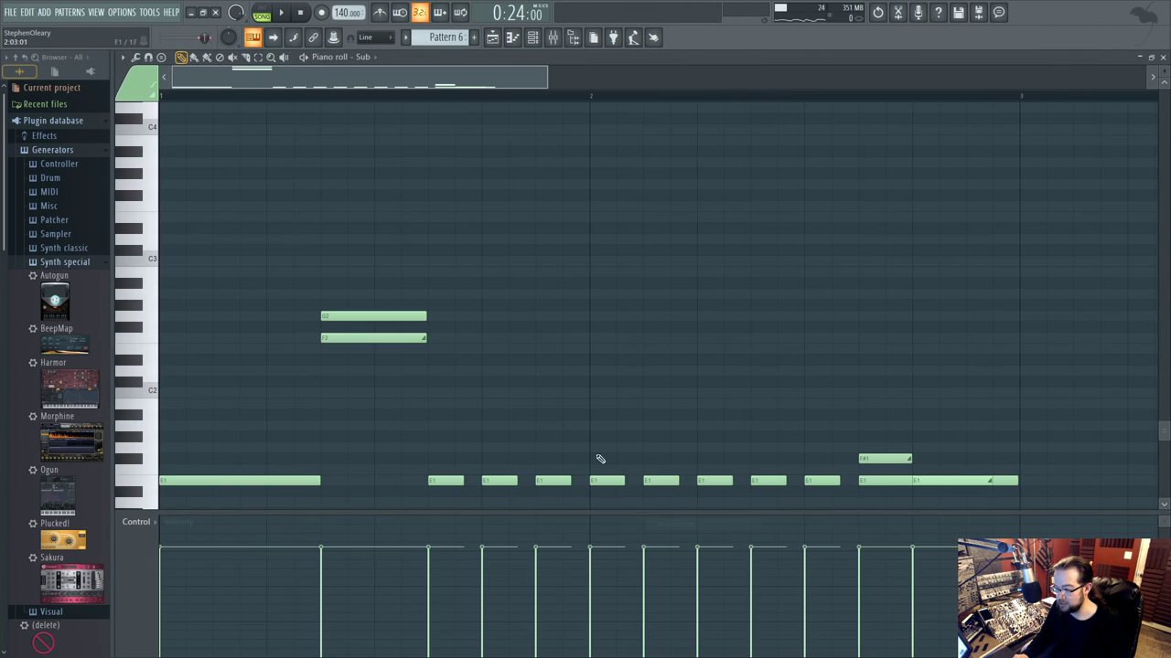
key("space")
key("F5")
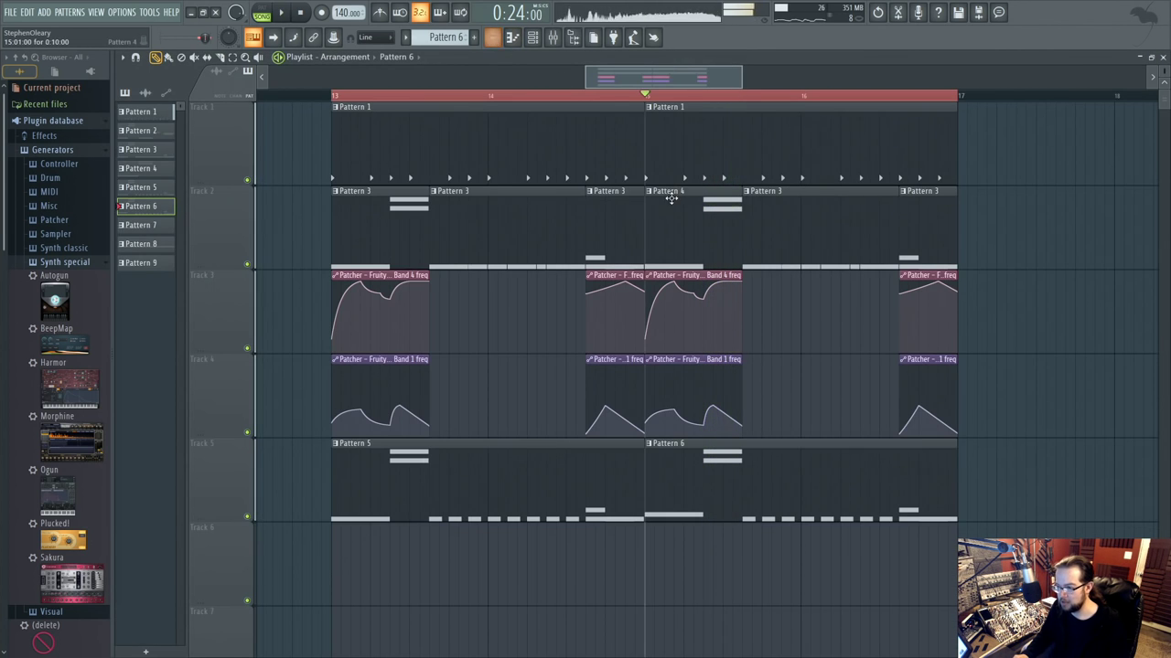
Raise the F3 note in bar 15's Patcher pattern to G#3, keeping its original length.
double_click(694, 226)
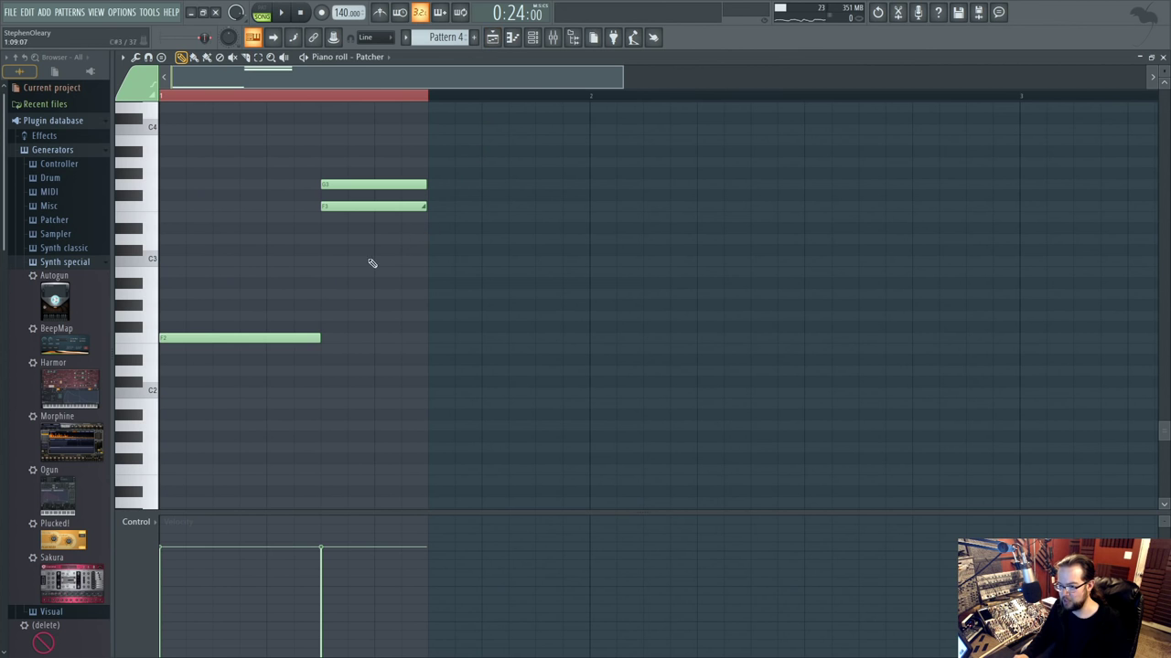
scroll(382, 275, "up", 2)
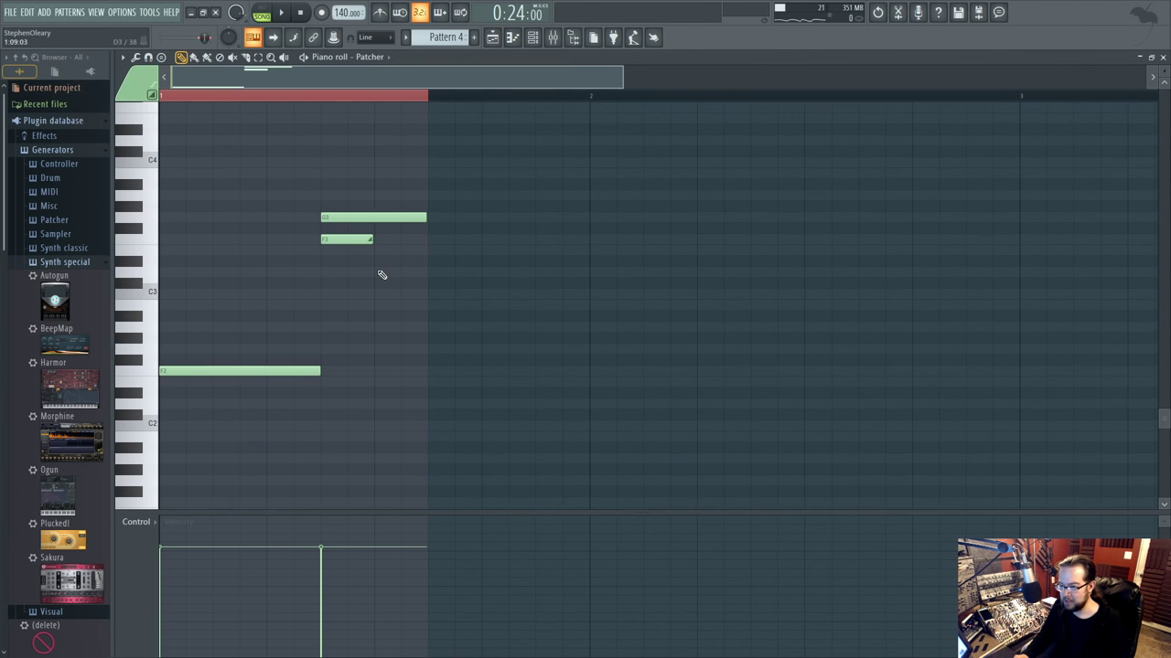
left_click(514, 36)
double_click(716, 227)
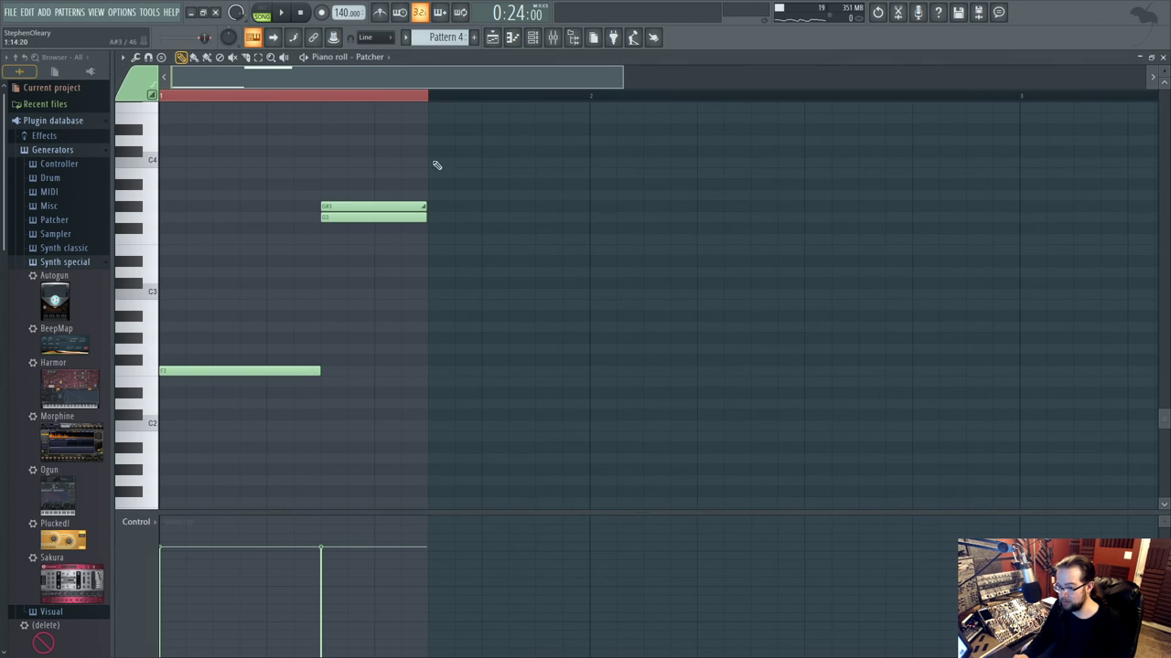
Raise the F2 note in bar 15's Sub pattern to G#2 to match the Patcher notes.
left_click(492, 37)
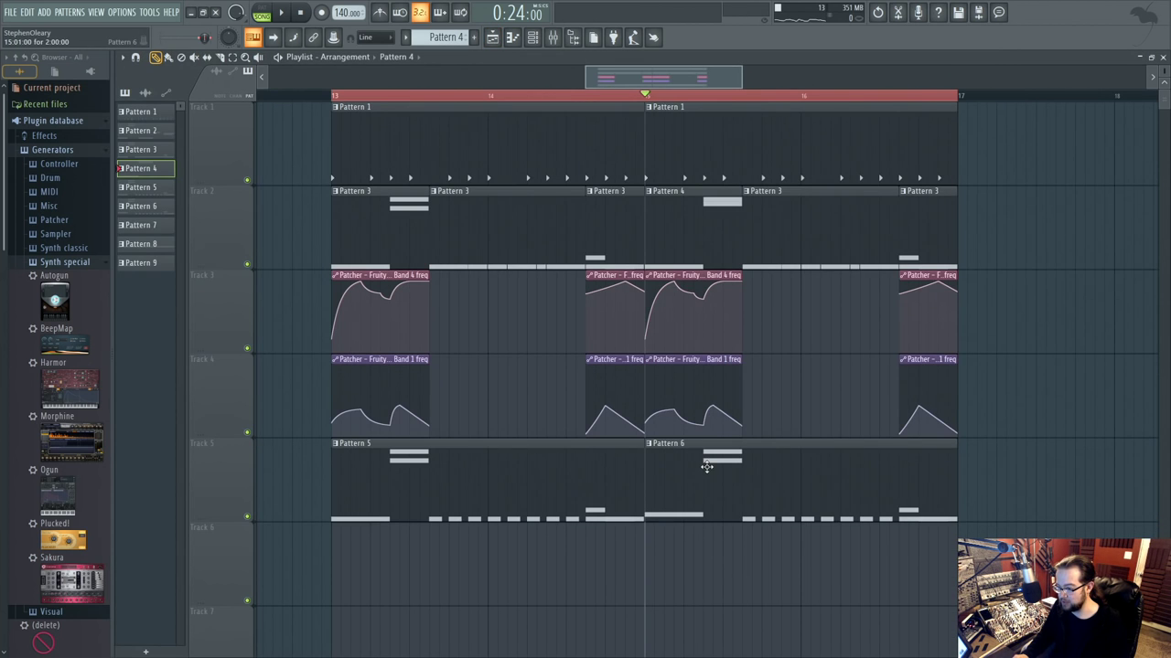
double_click(707, 468)
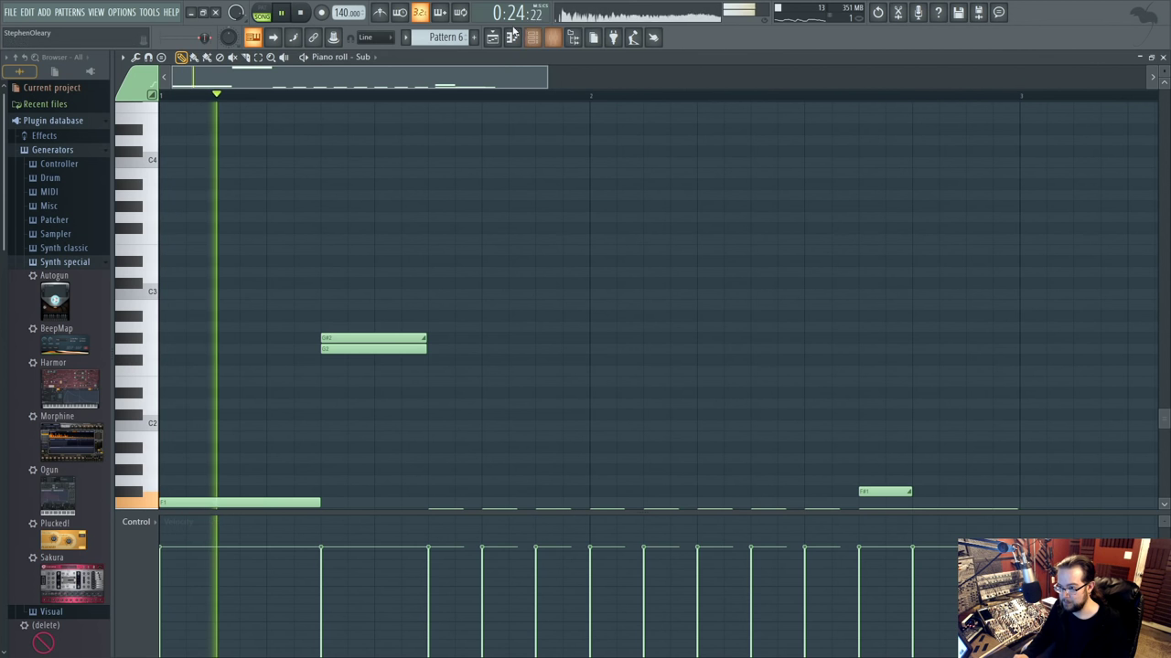
left_click(523, 32)
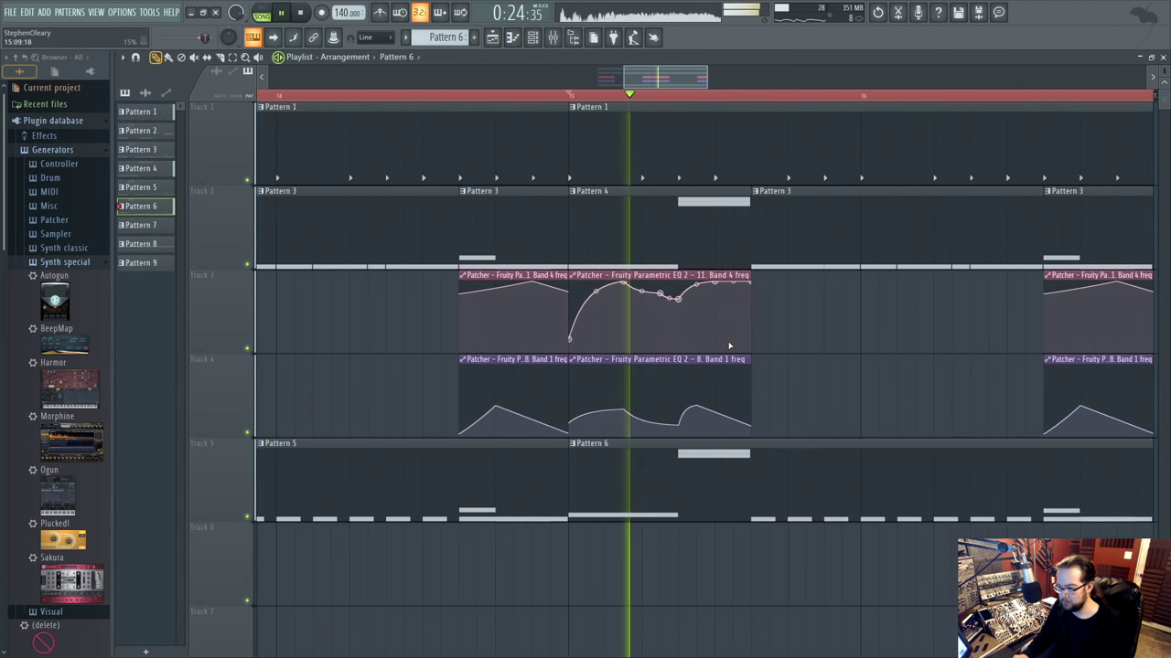
Make the Band 1 freq automation clip at bar 15 unique and add a second peak near its end.
left_click(576, 359)
left_click(639, 452)
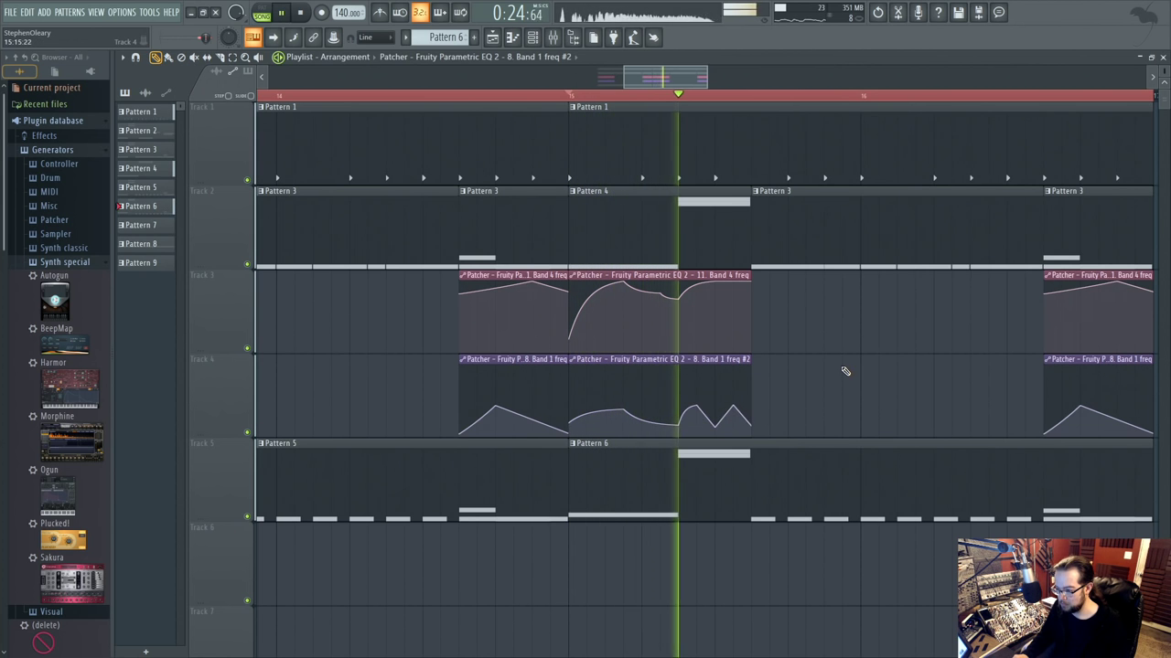
Reshape the late section of bar 15's Band 4 freq automation into two peaks separated by a dip, then preview it.
key("space")
key("space")
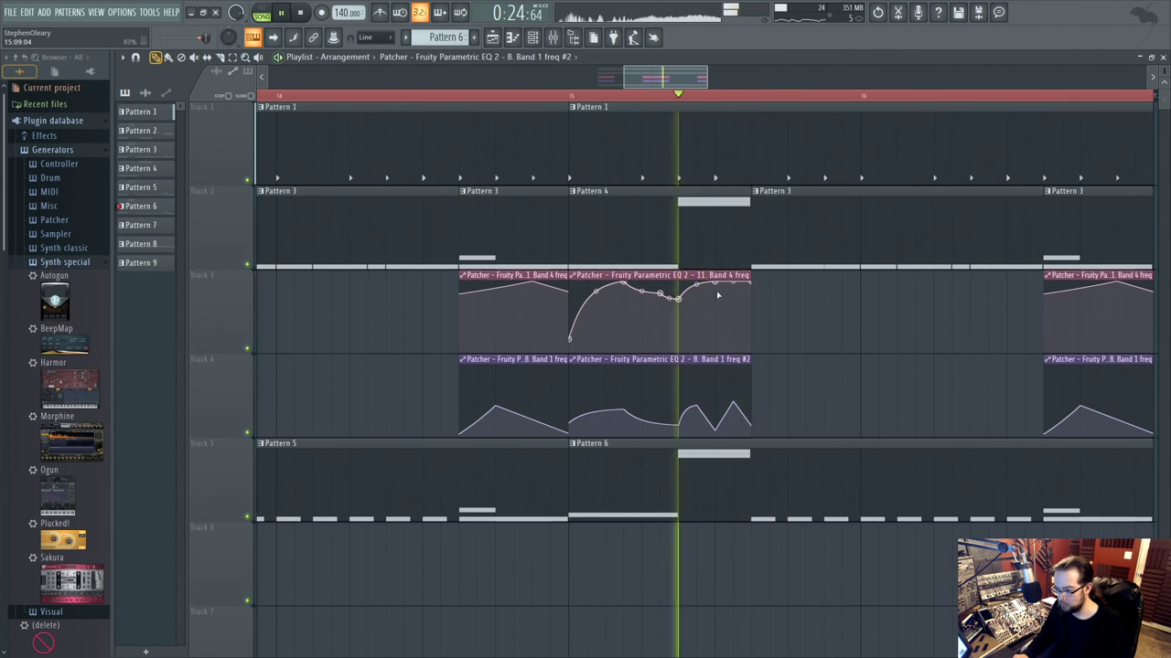
left_click_drag(713, 331, 687, 292)
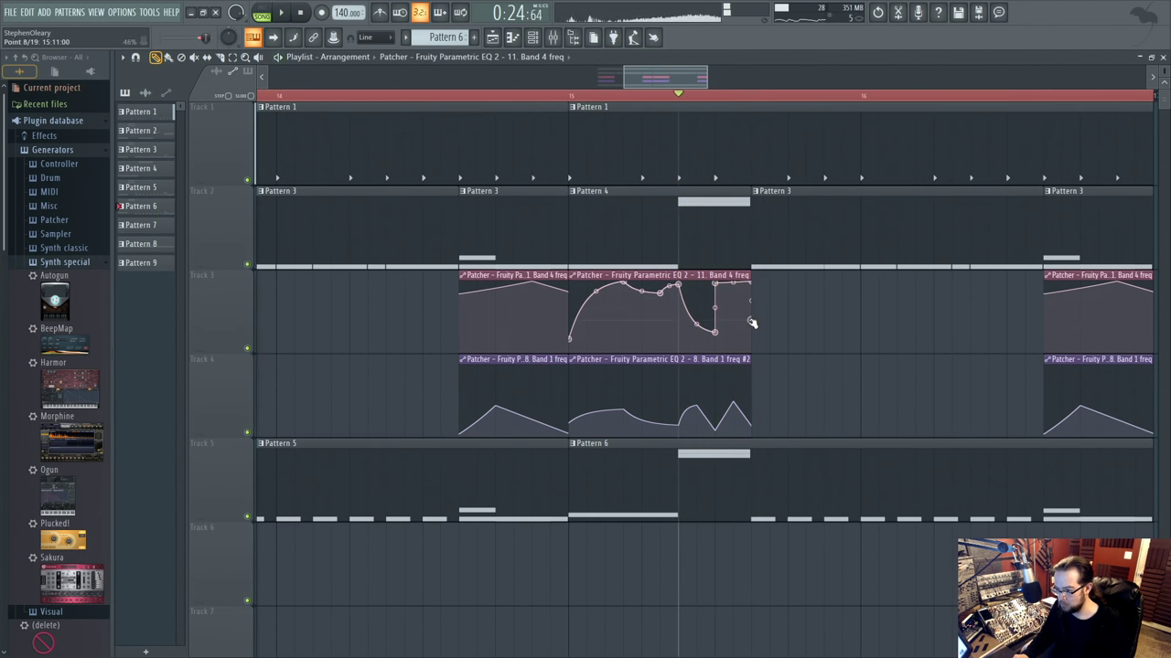
right_click(749, 289)
left_click(776, 300)
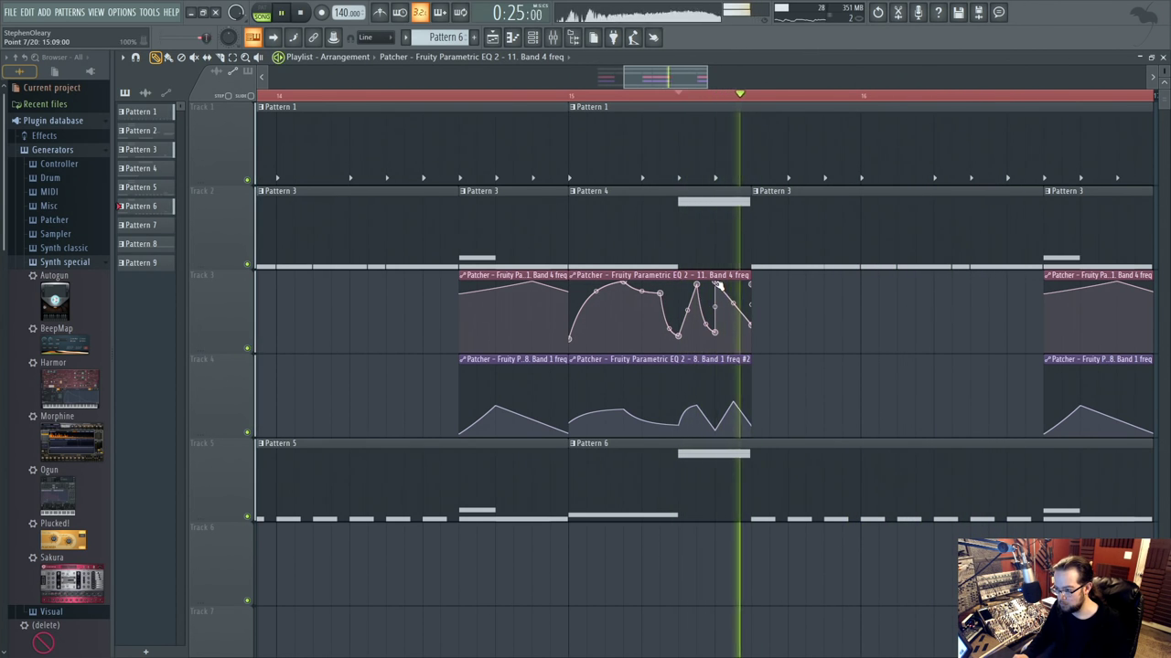
left_click(716, 333)
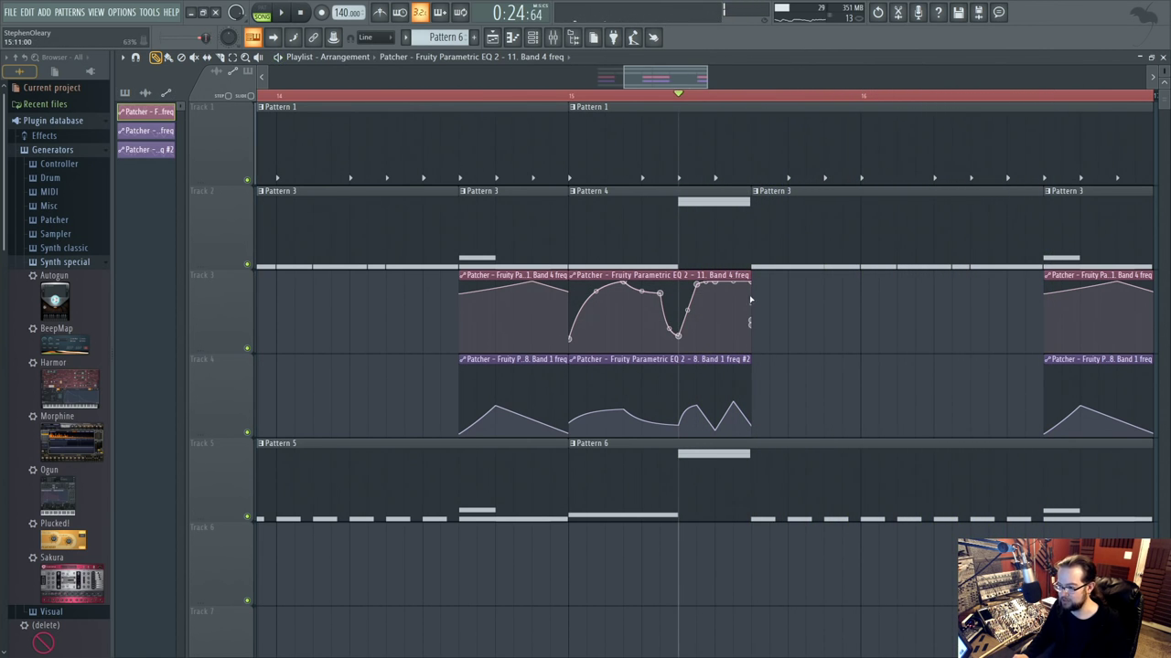
right_click(754, 322)
left_click(773, 338)
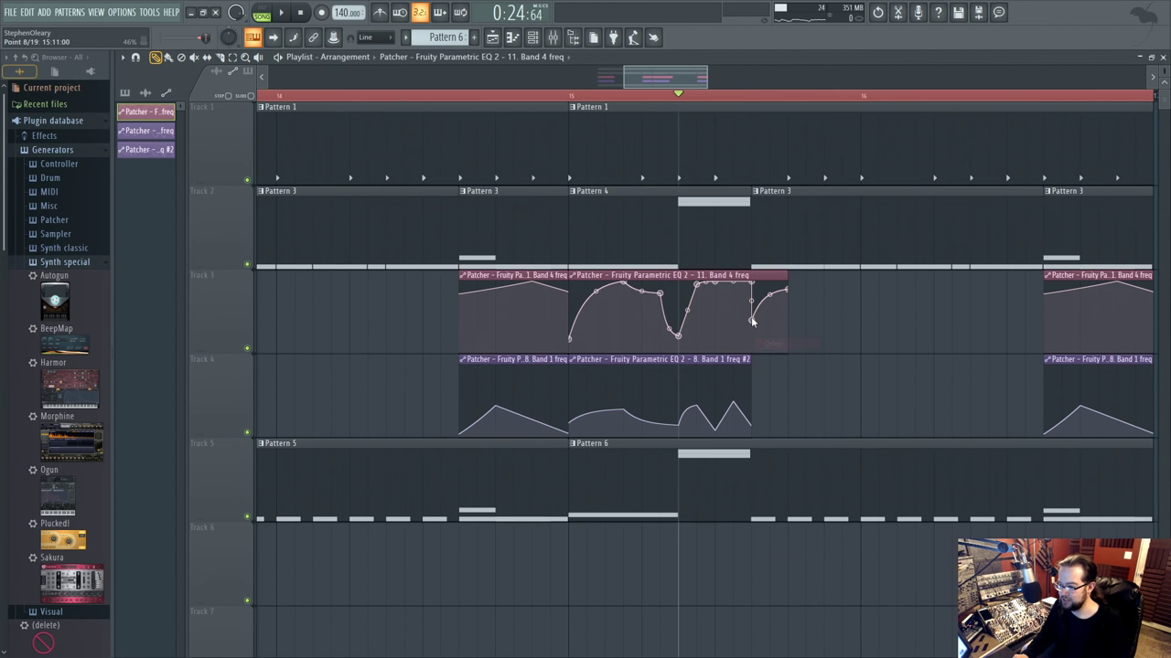
right_click(790, 291)
left_click(804, 308)
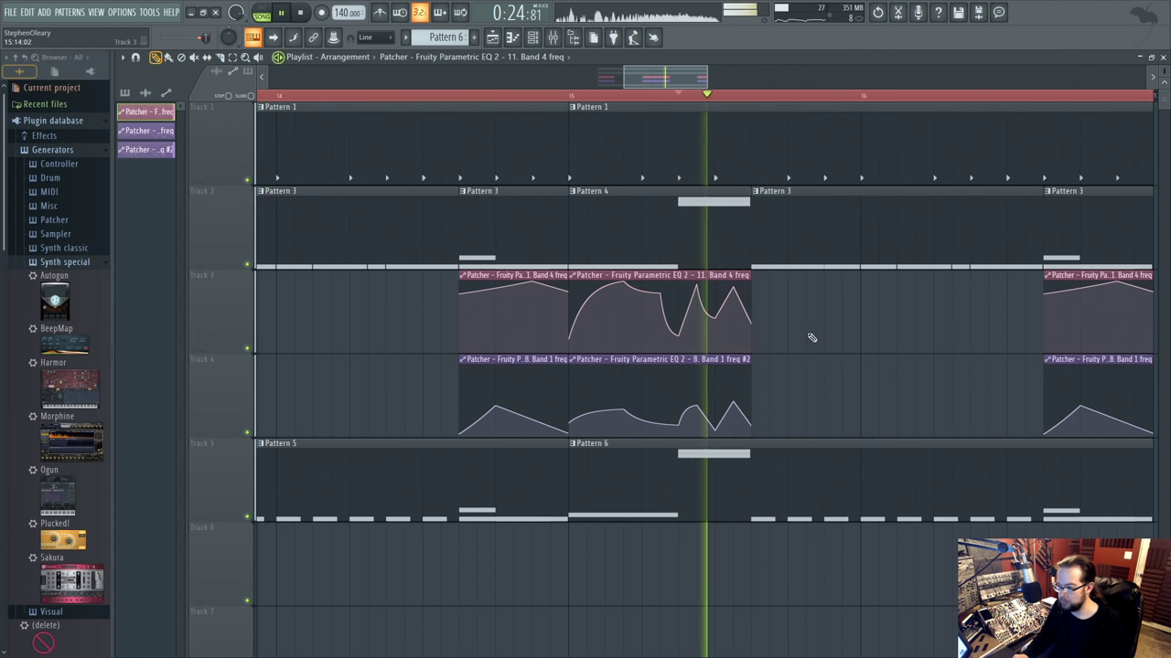
key("space")
Make the Band 4 freq automation clip at bar 13 unique and smooth out its deep dip.
scroll(798, 348, "down", 5)
scroll(663, 338, "up", 5)
left_click(514, 271)
left_click(539, 368)
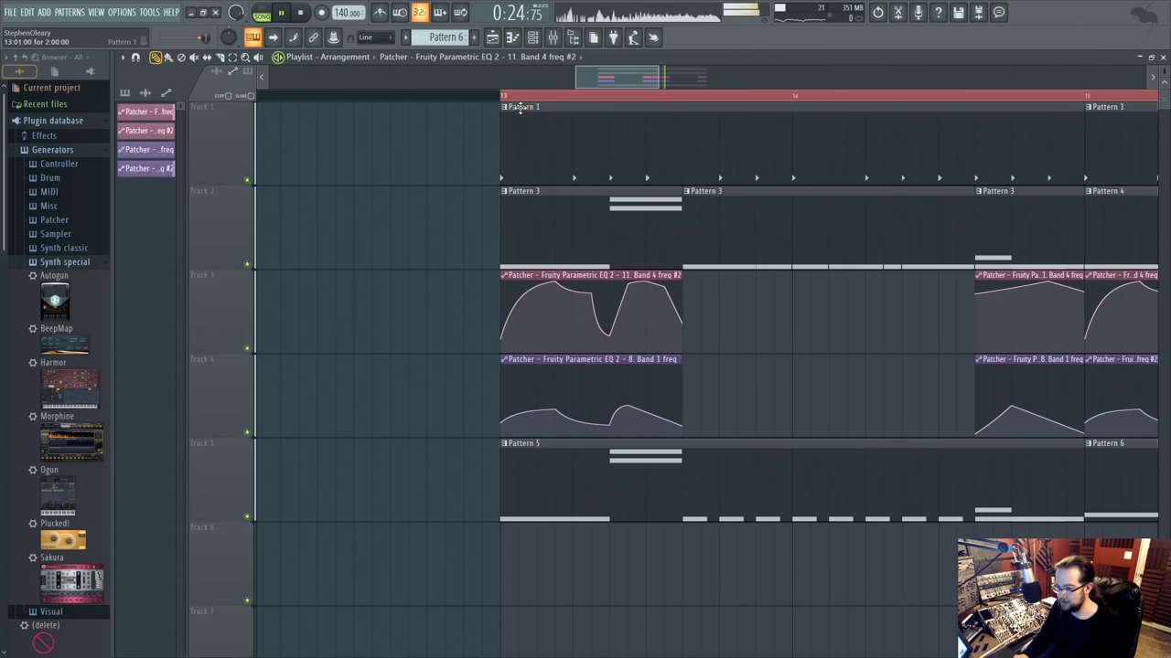
key("space")
left_click_drag(627, 284, 610, 287)
key("space")
right_click(612, 282)
left_click(626, 300)
Deepen the last dip in bar 15's Band 4 freq automation and raise the clip's end point to maximum.
scroll(844, 348, "down", 4)
left_click_drag(823, 343, 485, 327)
left_click_drag(759, 351, 737, 356)
scroll(739, 359, "up", 3)
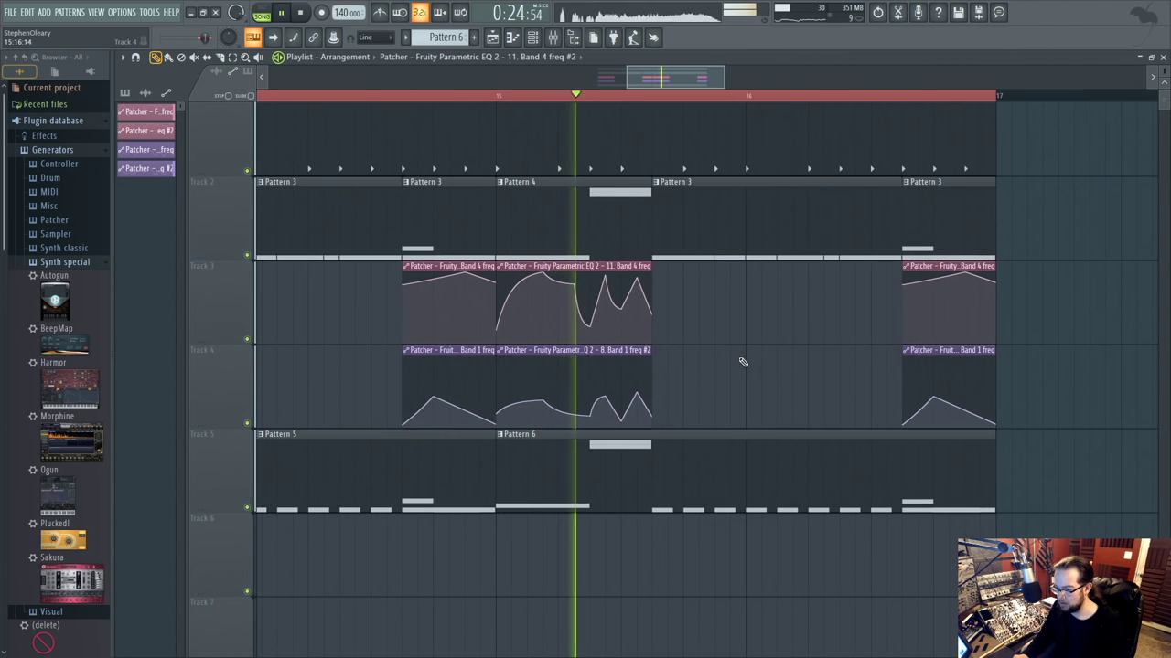
left_click_drag(525, 118, 556, 160)
scroll(620, 247, "up", 3)
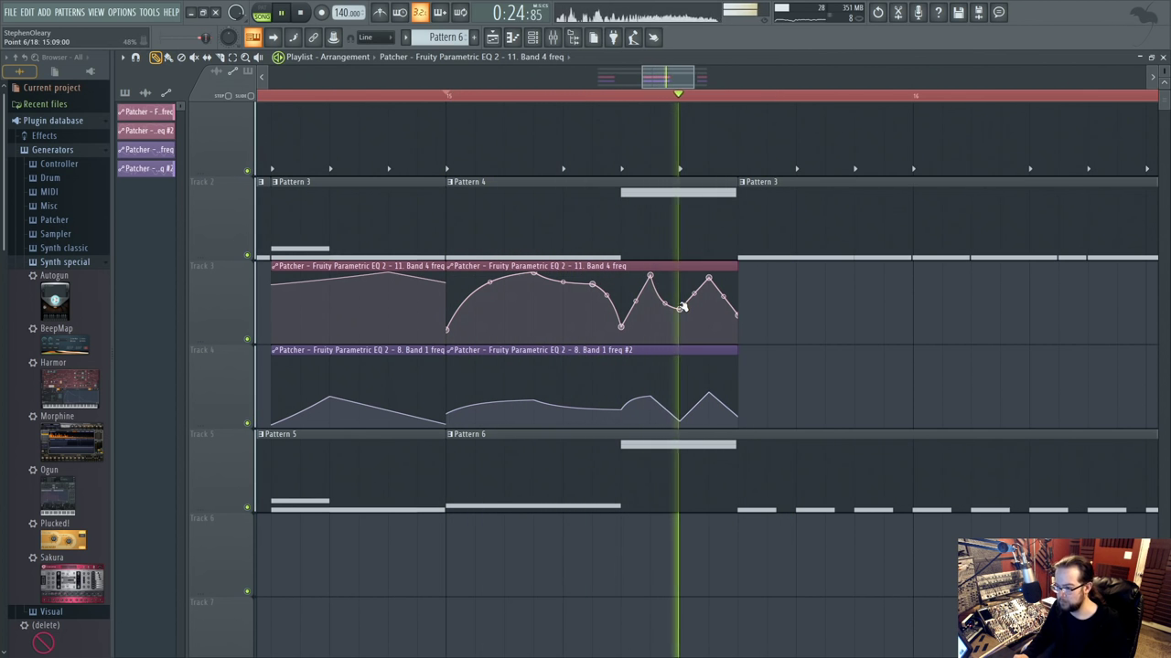
key("space")
left_click_drag(737, 313, 737, 263)
left_click_drag(681, 320, 682, 328)
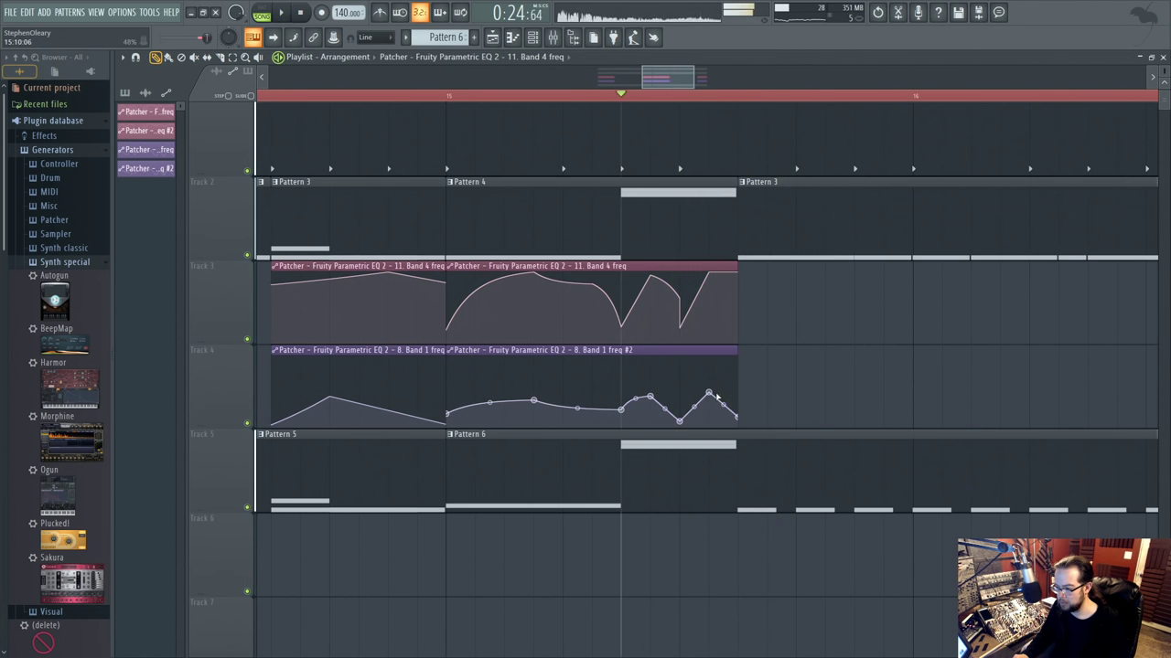
scroll(872, 366, "down", 3)
scroll(871, 365, "up", 3)
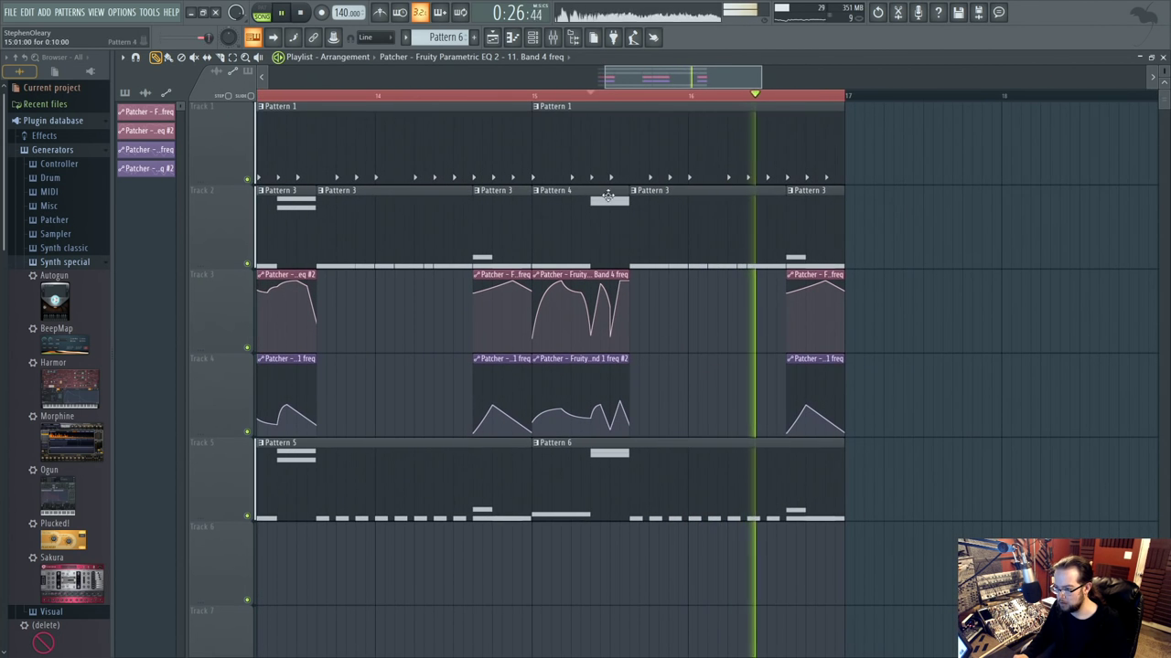
Make the Patcher Pattern 3 clip in the second half of bar 15 unique and open its Patcher #2 notes.
key("space")
left_click(541, 190)
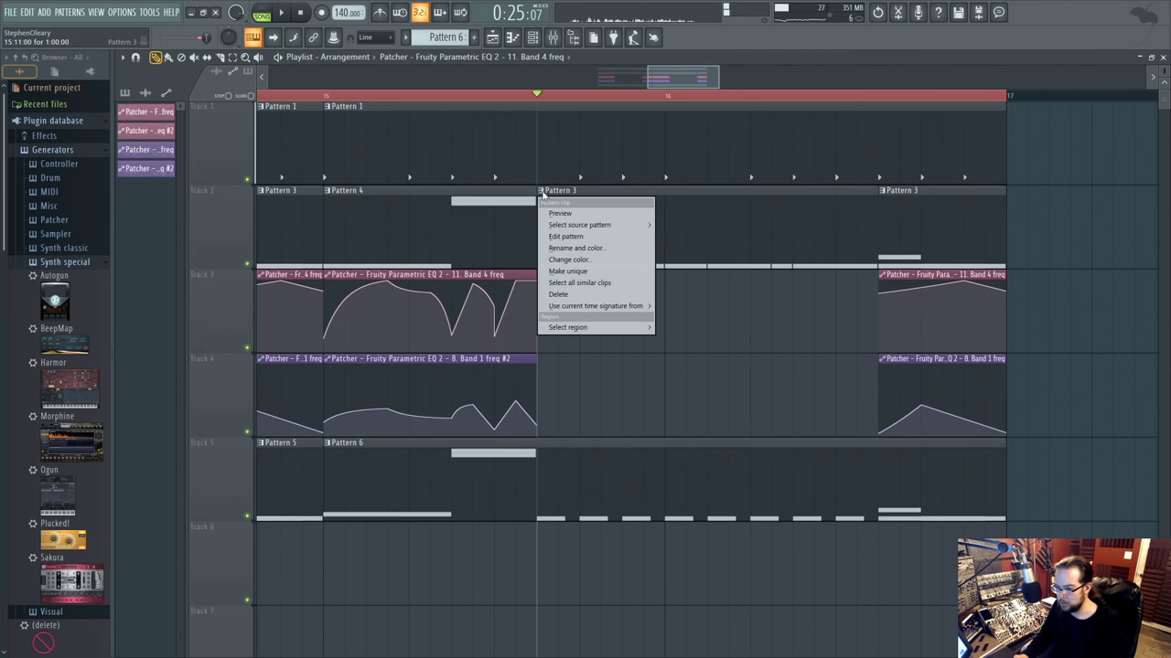
left_click(571, 271)
double_click(582, 235)
key("space")
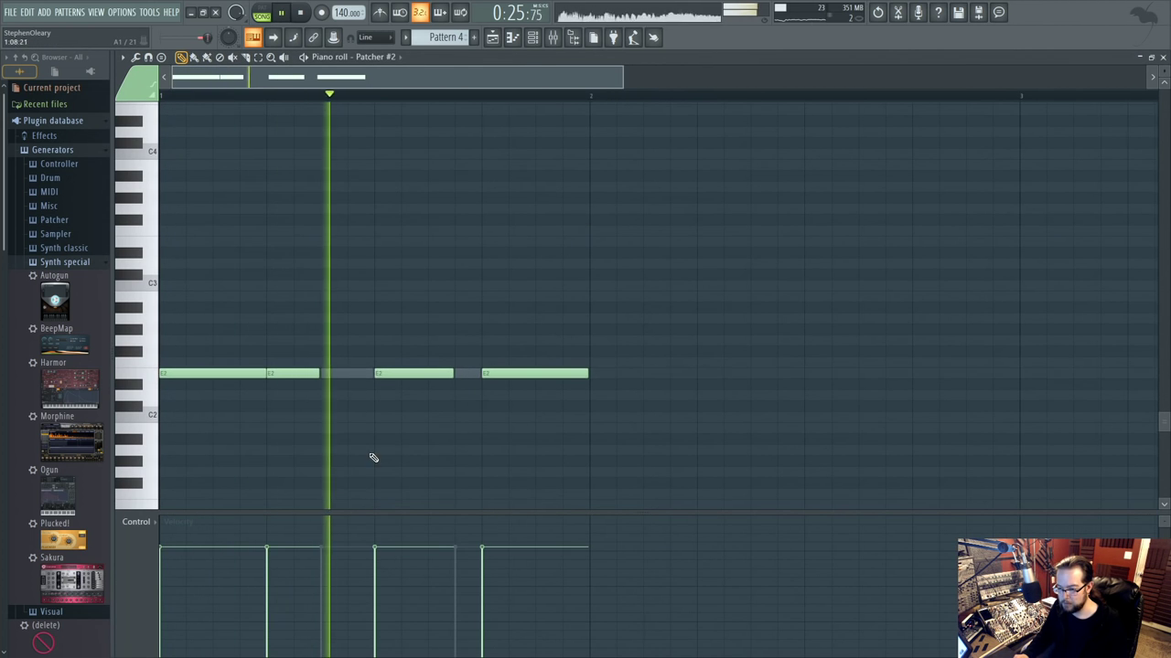
Try splitting the third E2 note in Patcher #2 into three short notes at E2, B2 and D#3.
left_click_drag(450, 371, 397, 368)
left_click(420, 373)
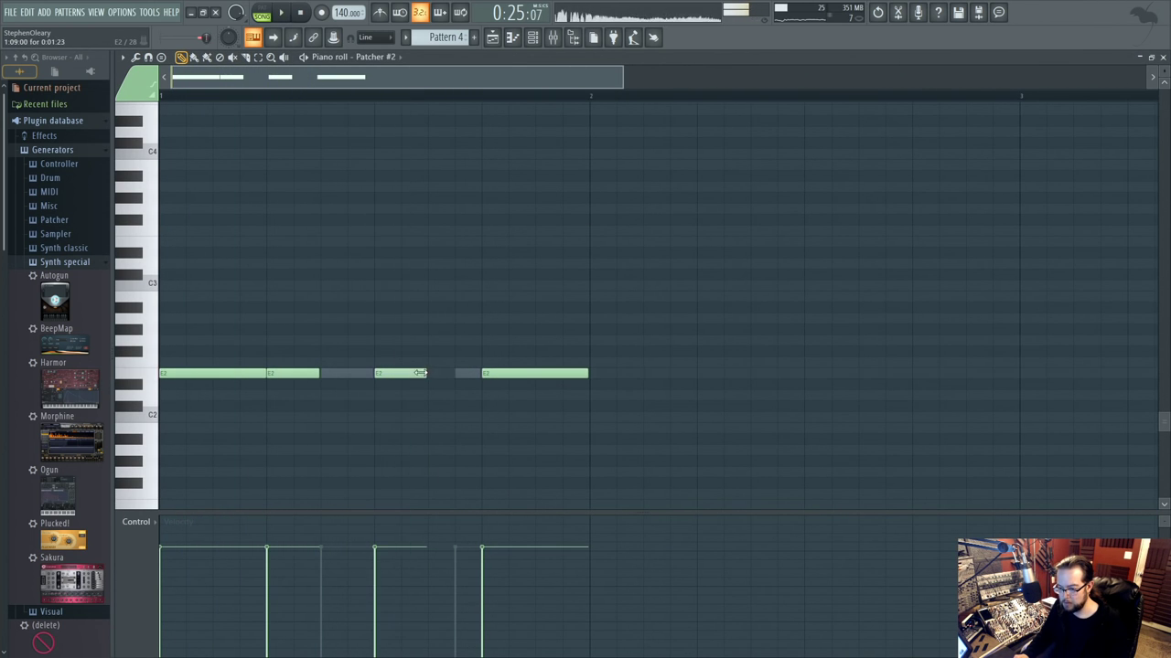
key("space")
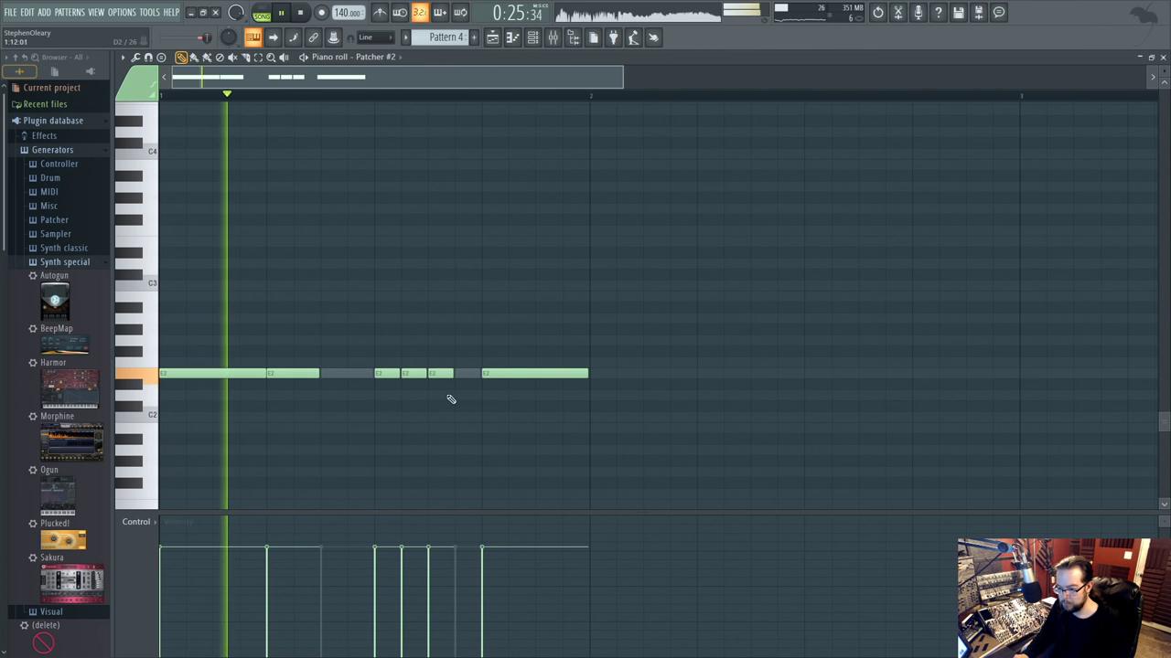
left_click_drag(376, 358, 396, 255)
left_click(400, 297, "ctrl")
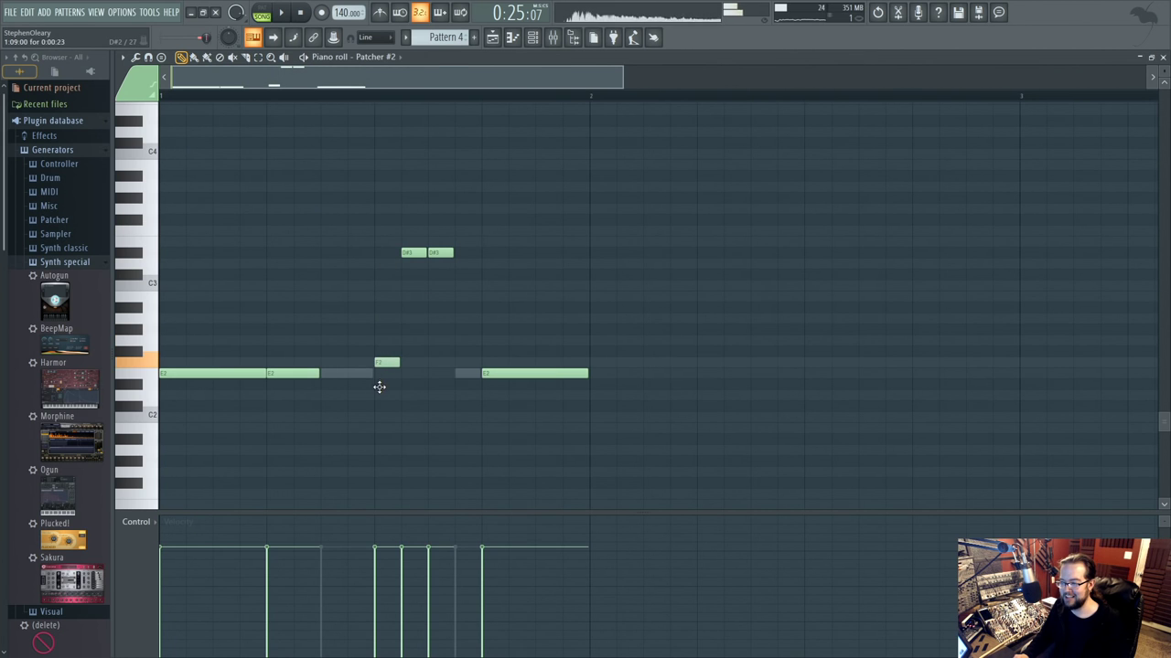
left_click_drag(418, 98, 410, 312)
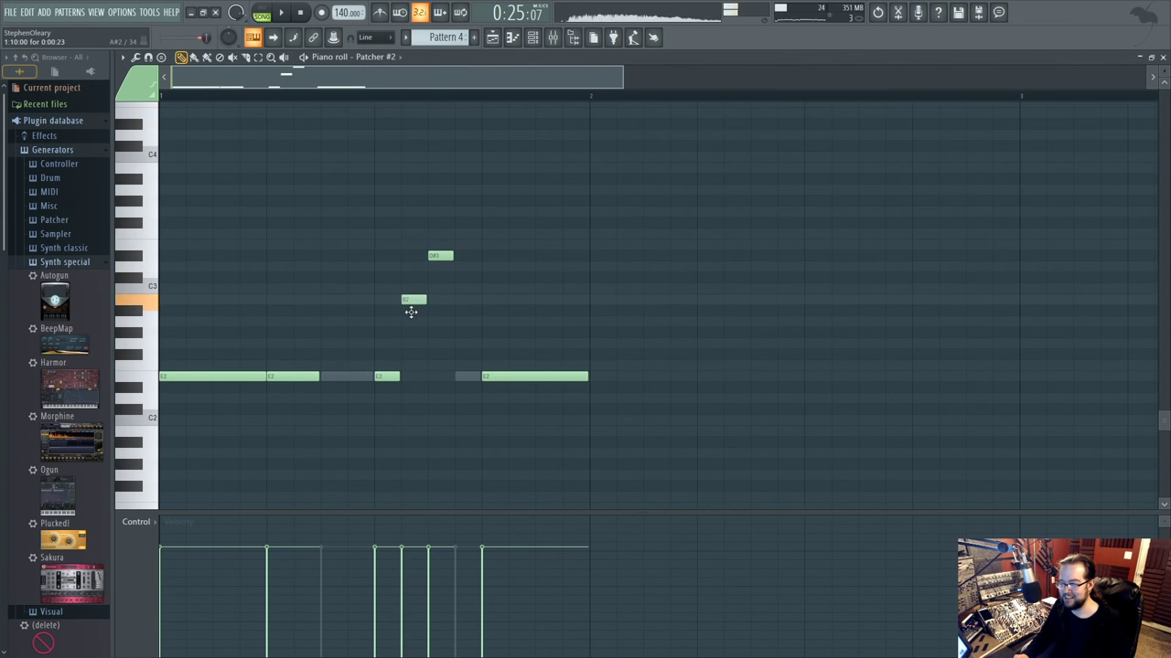
Try short F2 and E2 notes in place of the two raised Patcher #2 notes, and remove them after playback.
right_click(440, 335)
right_click(414, 300)
left_click(413, 367)
left_click(440, 377)
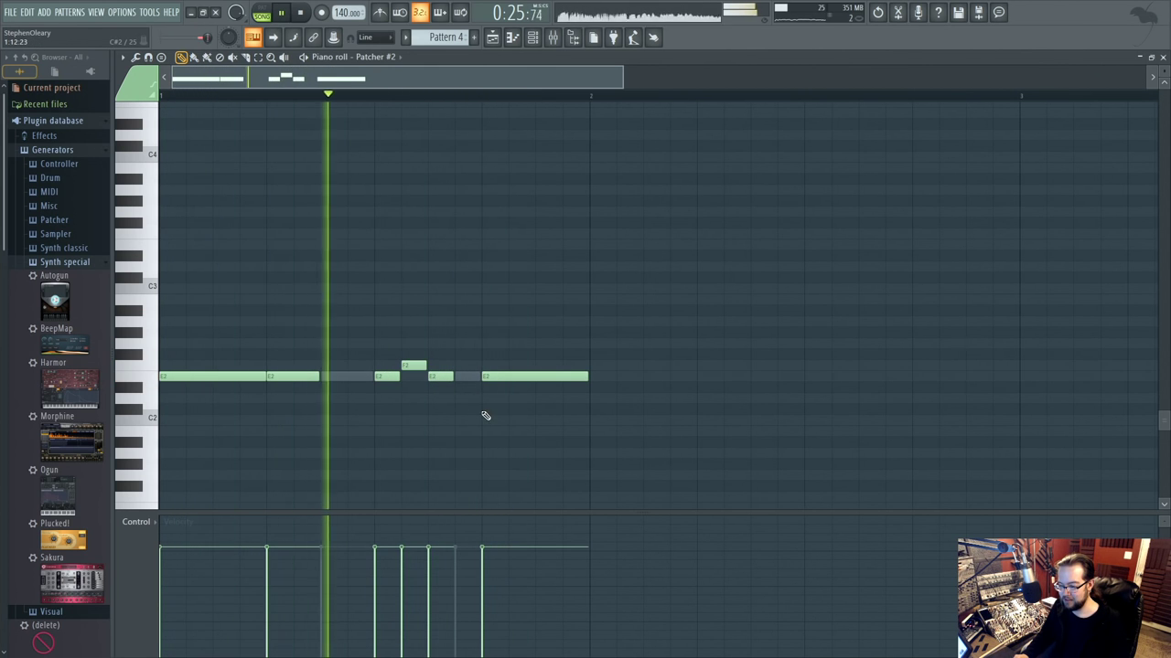
right_click(414, 368)
right_click(439, 377)
key("space")
key("space")
Try filling the gap before Patcher #3's last E2 note with short E2 notes, and delete them.
double_click(464, 378)
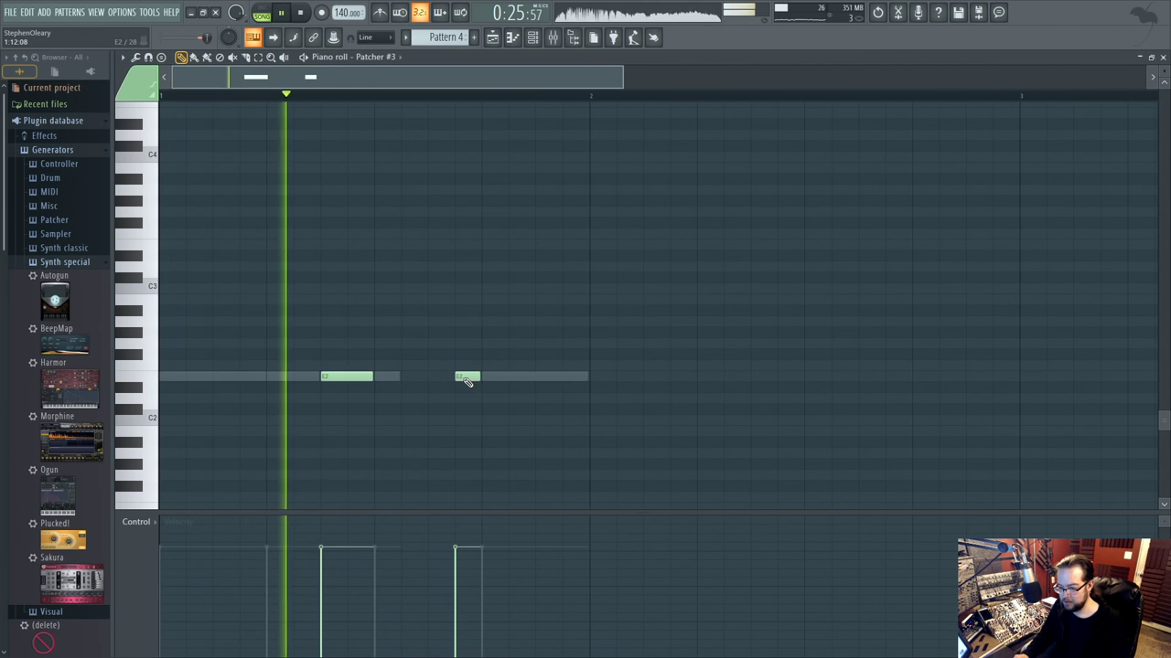
right_click(391, 378)
right_click(390, 378)
left_click(408, 378)
right_click(410, 378)
left_click(433, 378)
left_click(388, 377)
right_click(437, 378)
Lengthen the third E2 note in Patcher #2 and put a short E3 note before Patcher #3's last E2 note.
left_click_drag(399, 377, 451, 383)
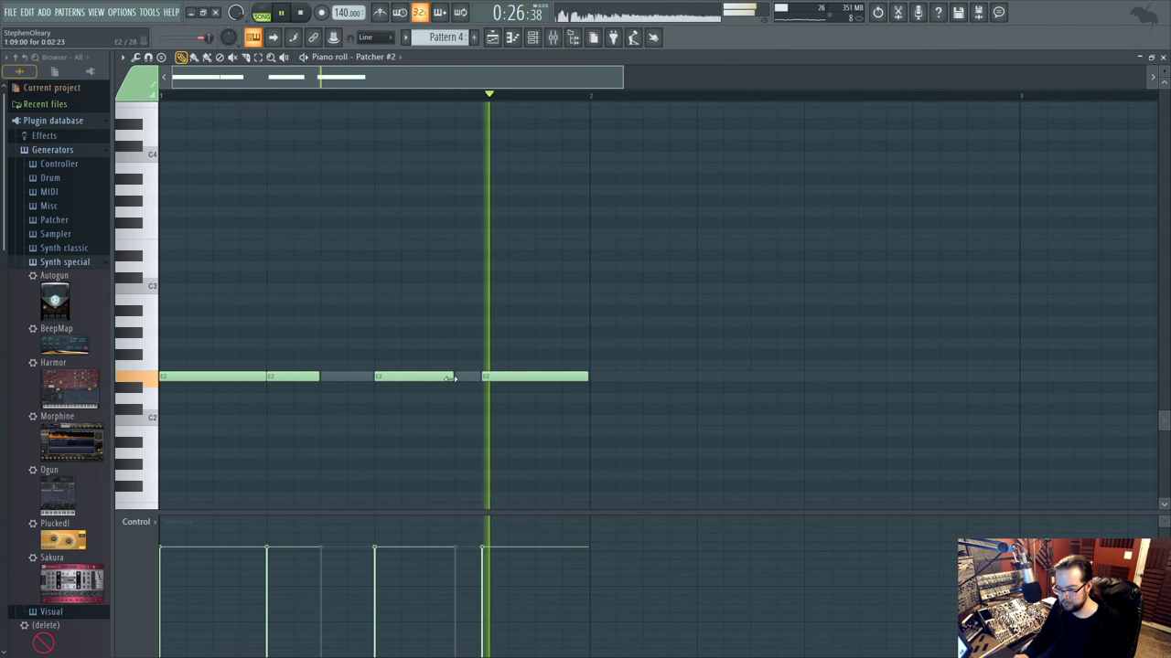
double_click(366, 378)
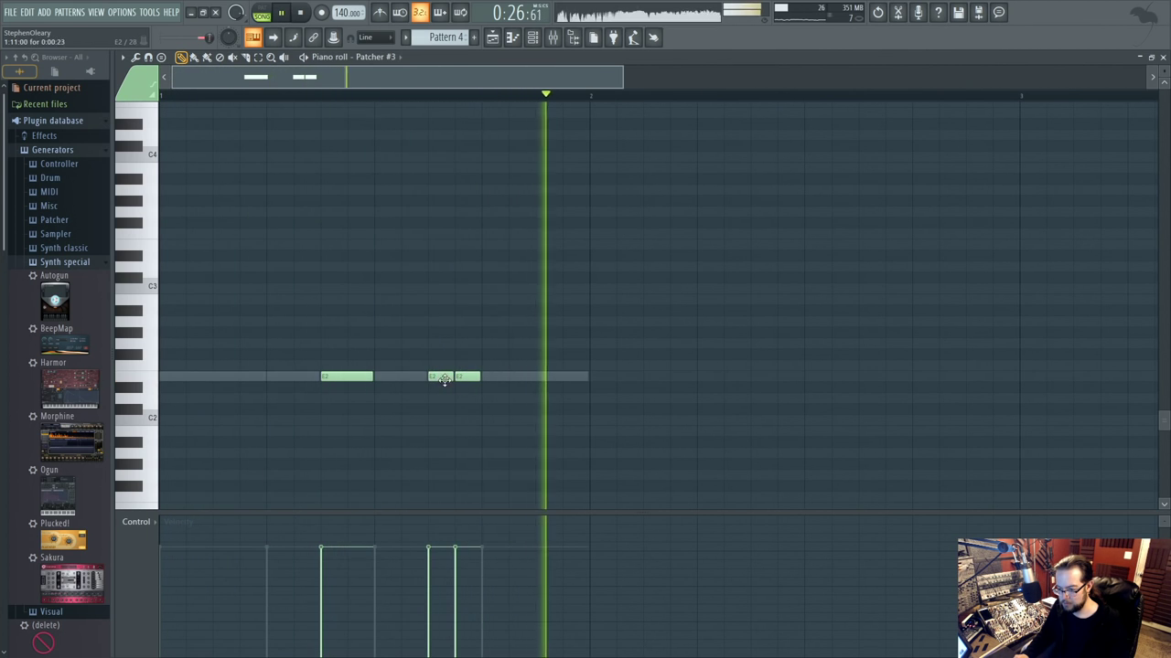
left_click(436, 245)
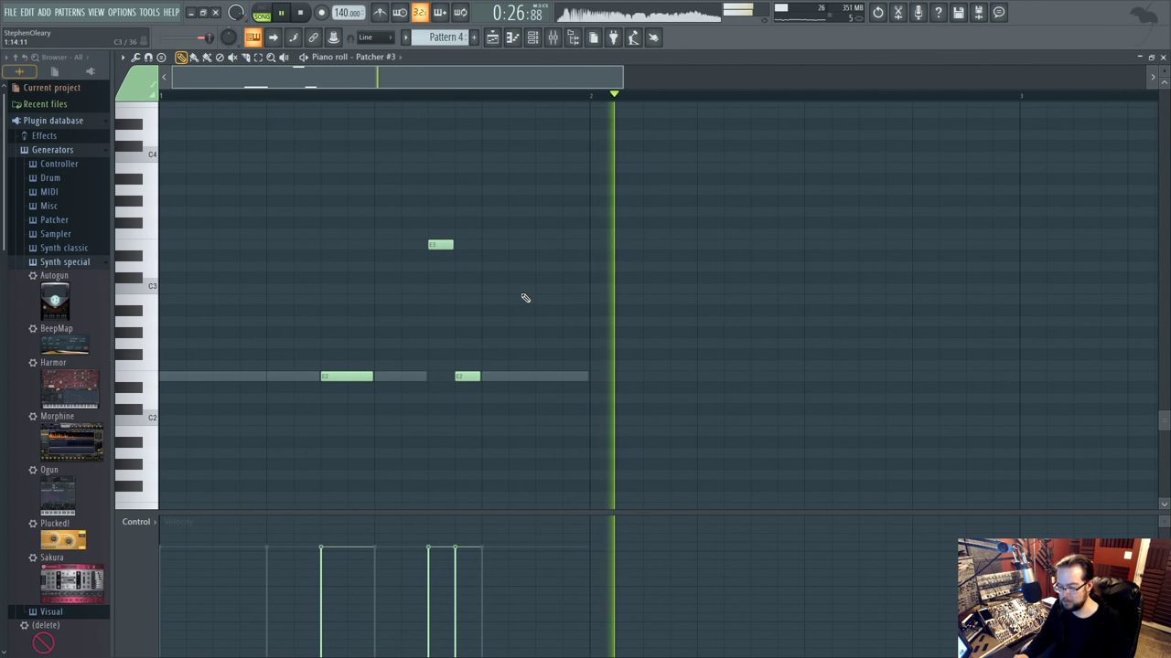
key("F5")
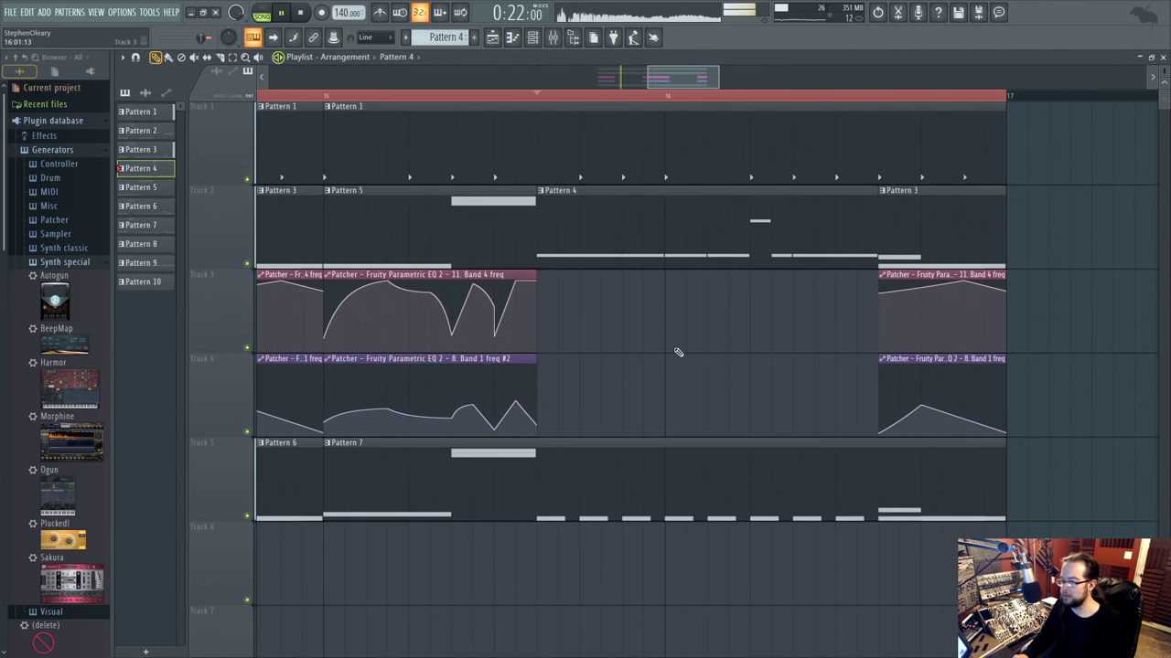
Check bar 15's opening Patcher notes and lower the first note of the matching Sub pattern to E1.
scroll(699, 355, "down", 3)
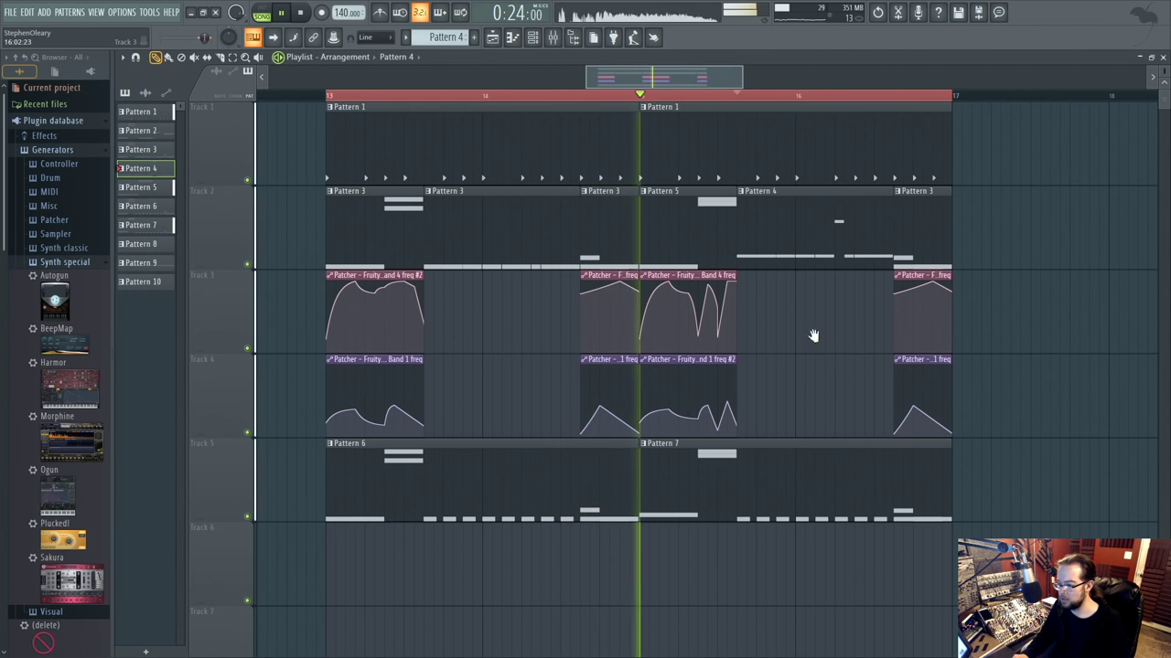
left_click_drag(820, 341, 727, 350)
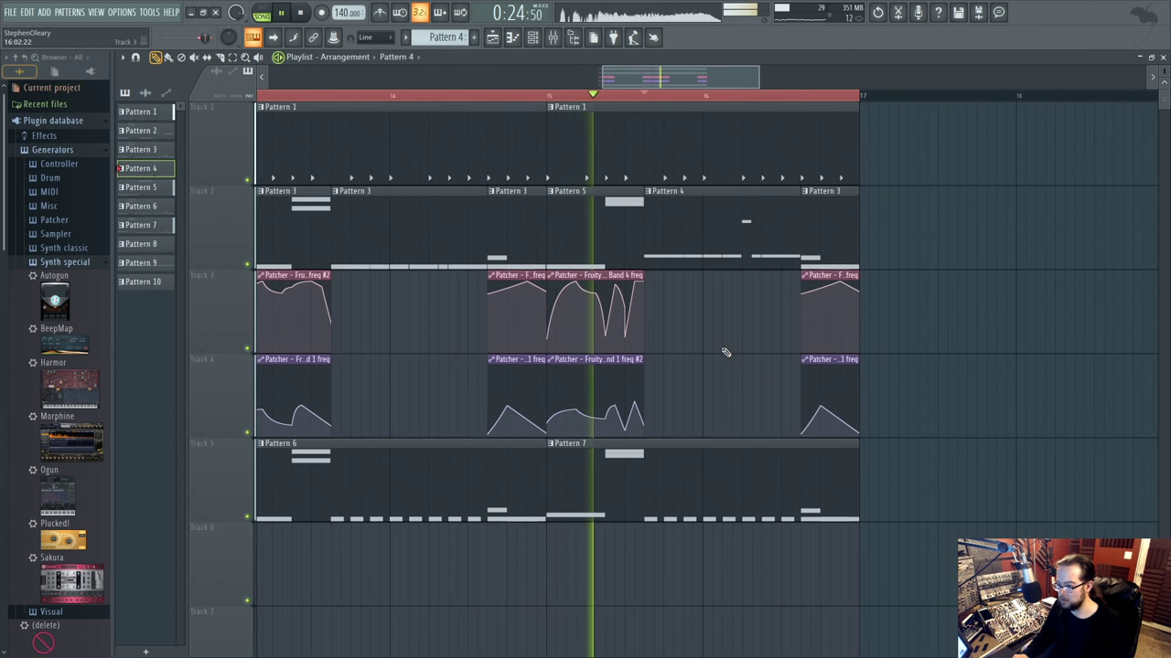
left_click(551, 193)
left_click(723, 295)
double_click(567, 252)
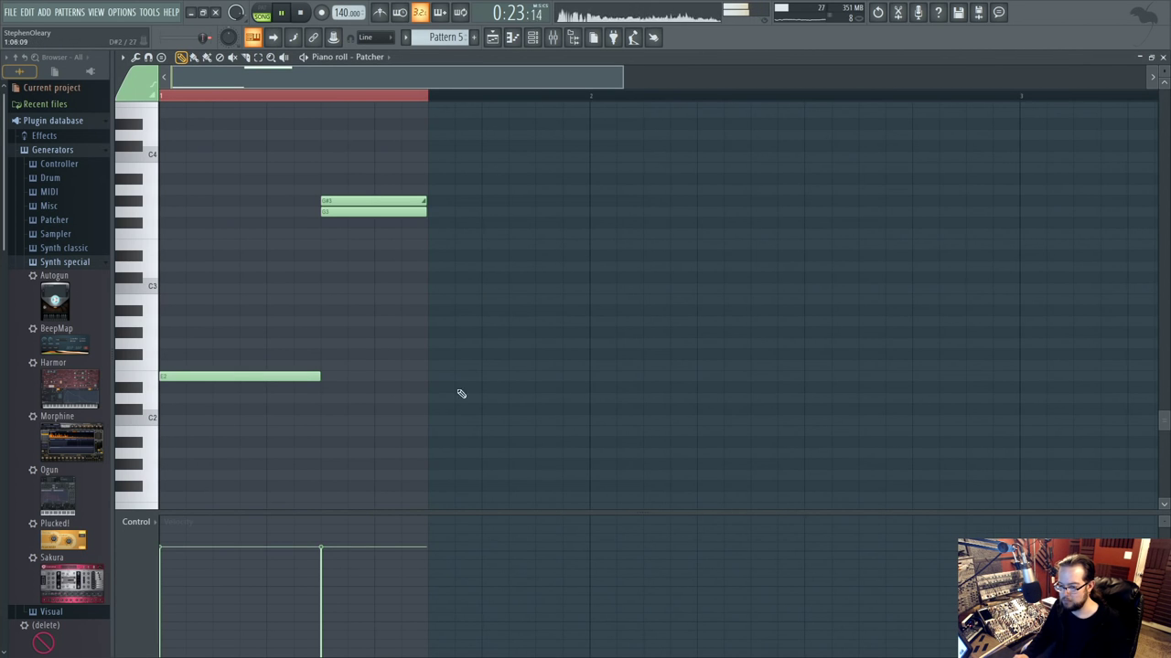
left_click(492, 39)
left_click(582, 486)
double_click(583, 486)
left_click_drag(219, 496, 222, 508)
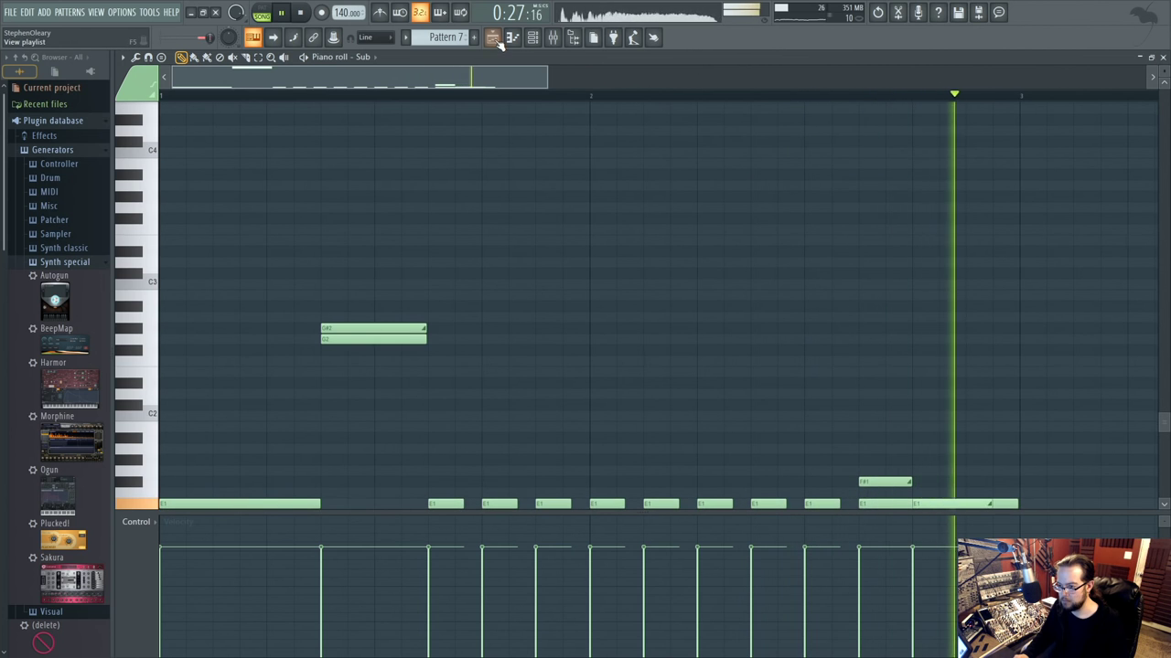
left_click(494, 38)
Play back from the second half of bar 15 while soloing inserts 30, 31 and 32 and inspecting their Parametric EQ 2.
left_click(634, 95)
key("space")
key("space")
key("F9")
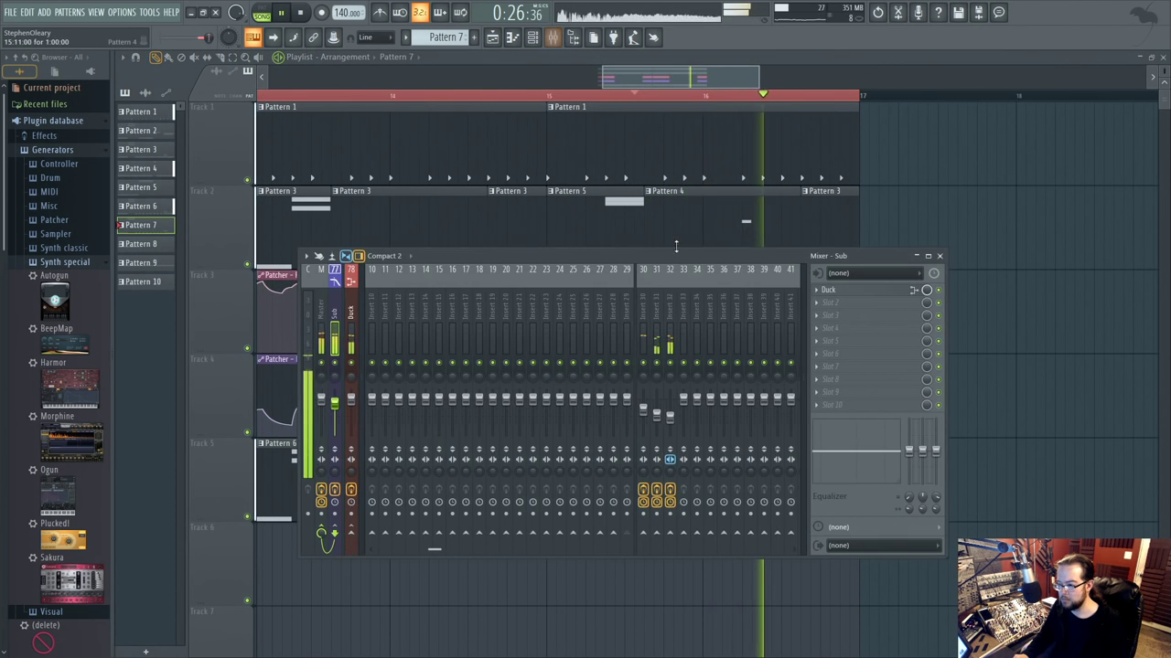
left_click(648, 369)
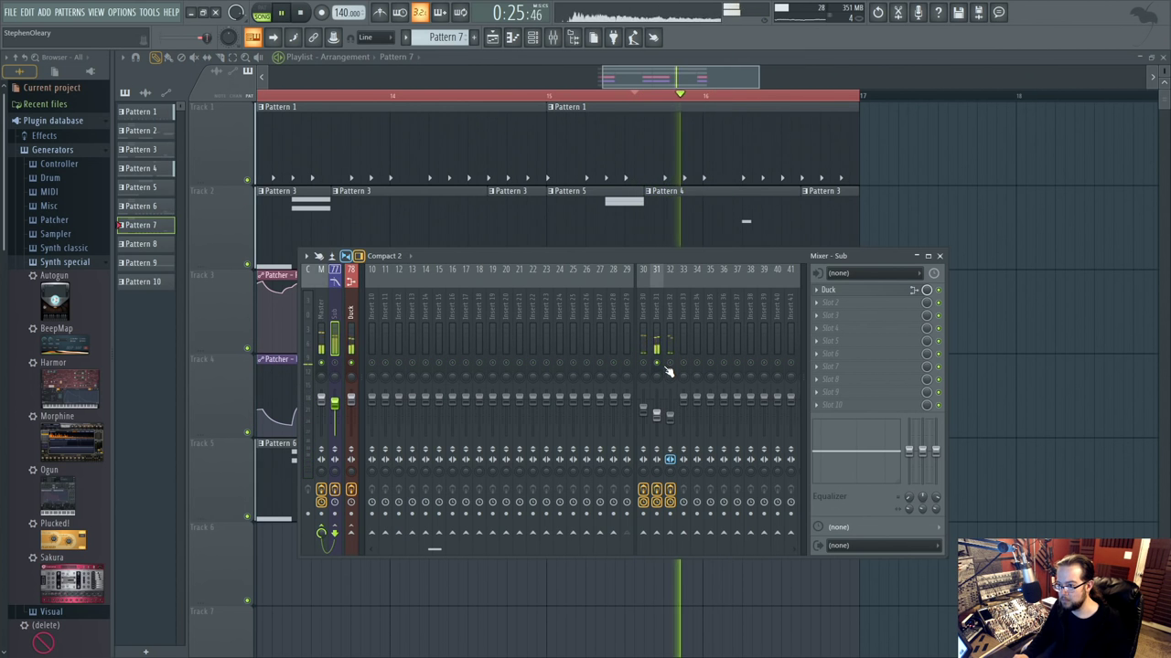
left_click(882, 291)
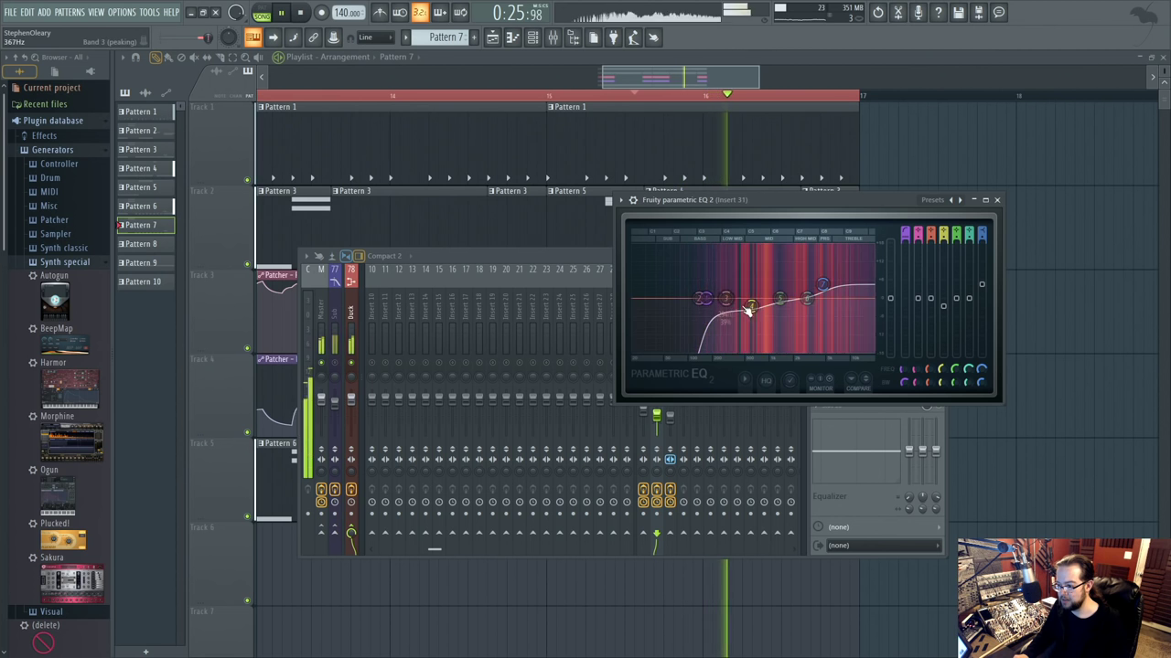
left_click(996, 200)
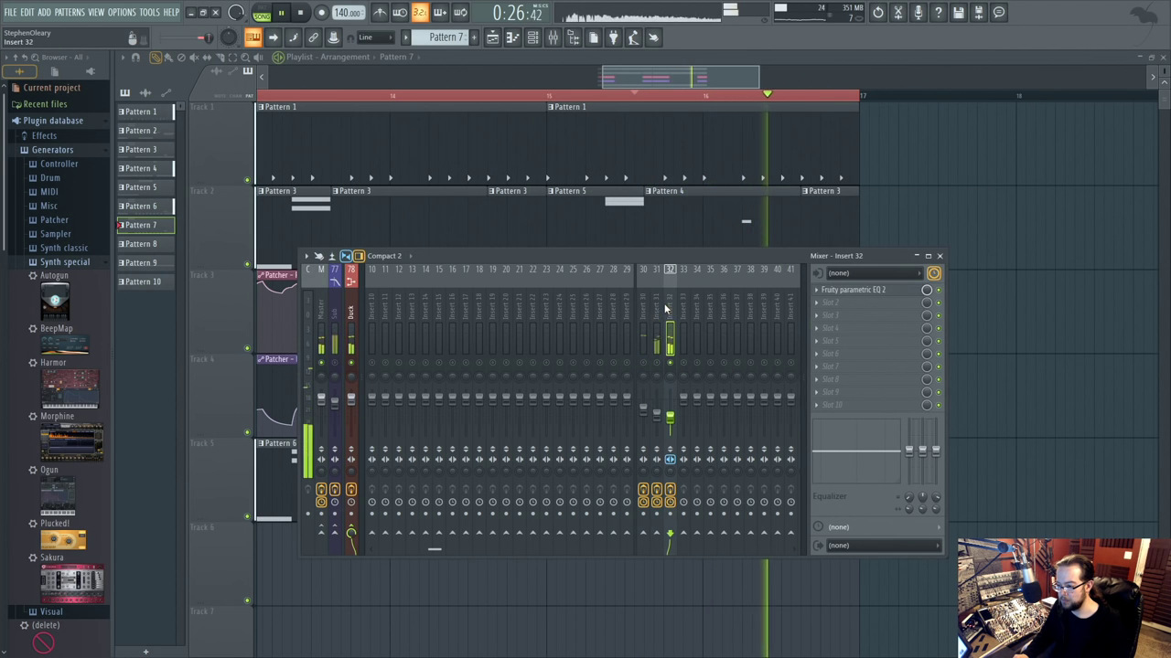
left_click(860, 289)
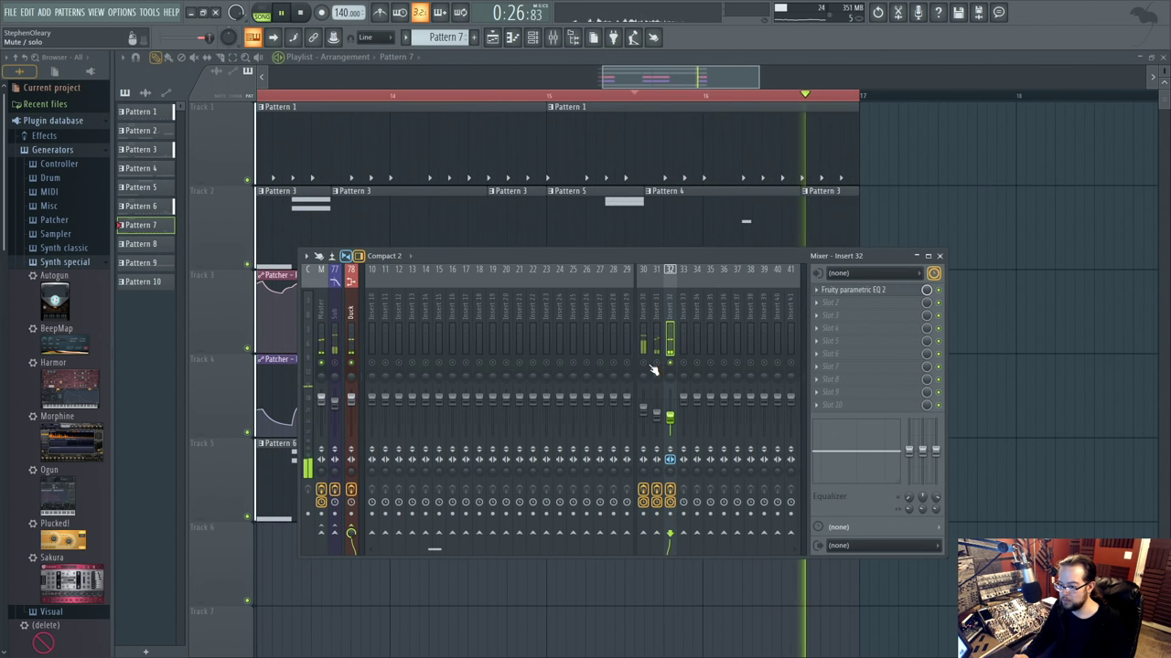
left_click(643, 304)
right_click(659, 364)
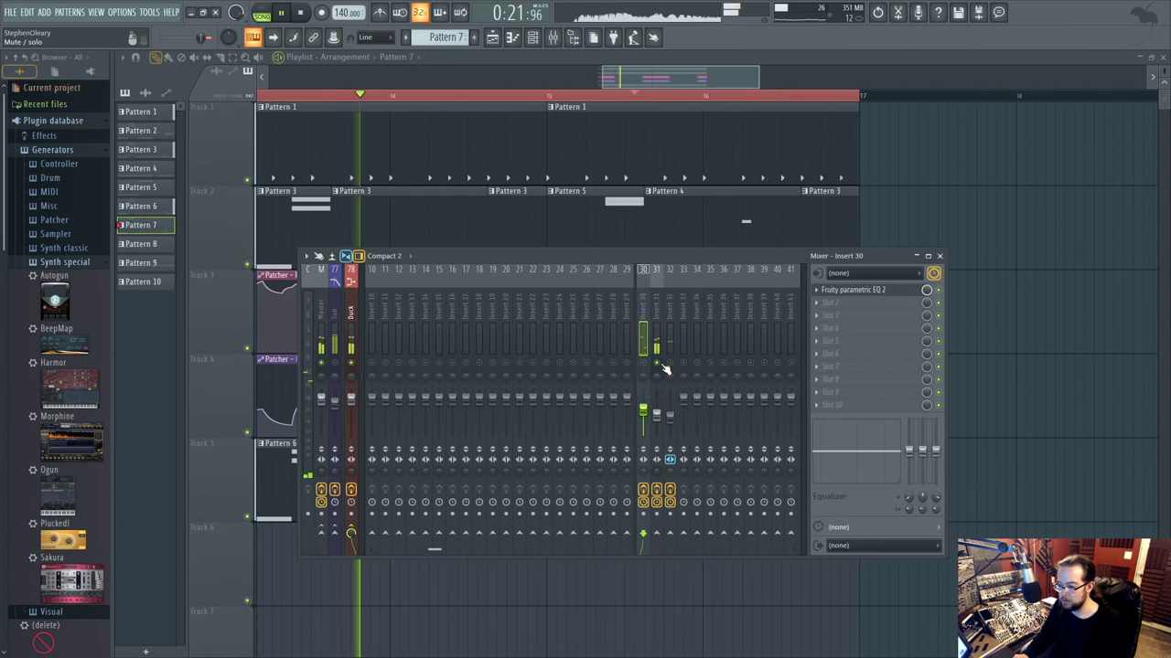
right_click(659, 364)
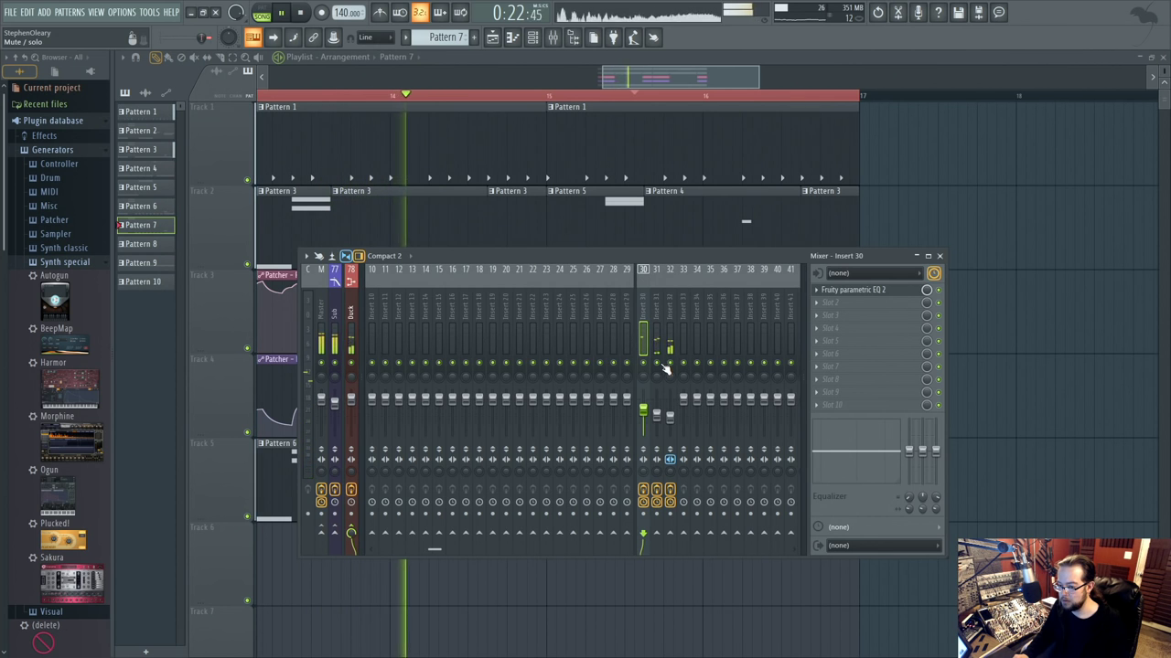
Raise the volume faders of Insert 31 and Insert 32 slightly.
left_click(658, 410)
left_click_drag(668, 416, 658, 414)
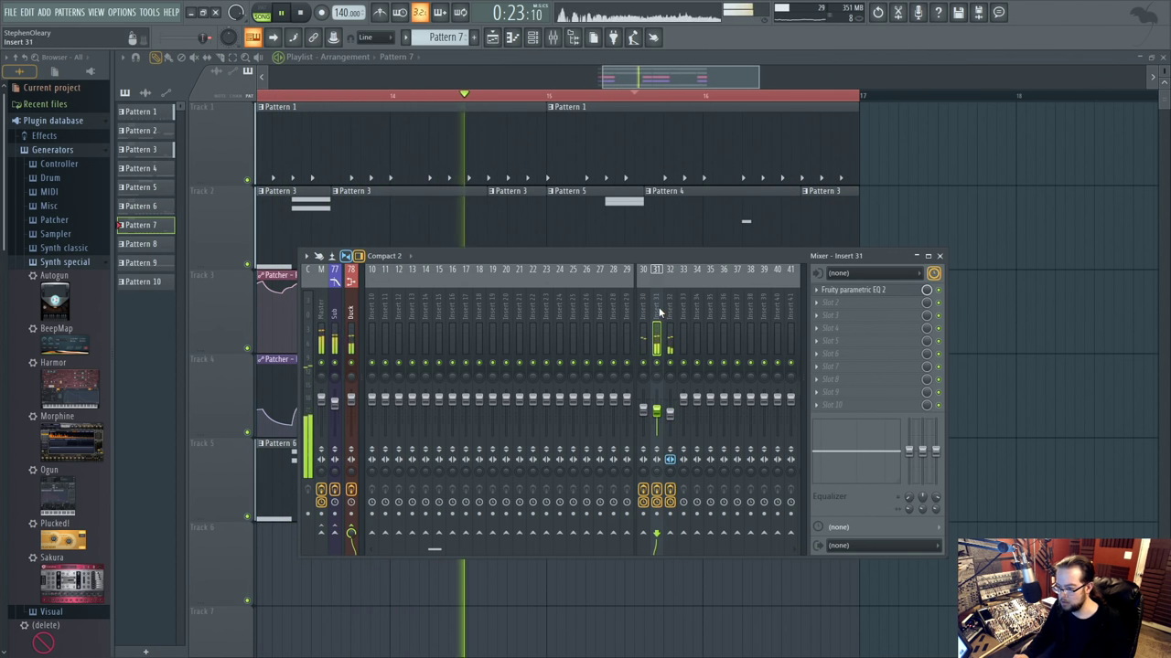
Stop playback, close the mixer and return the playback position to the start of bar 13.
key("space")
right_click(984, 169)
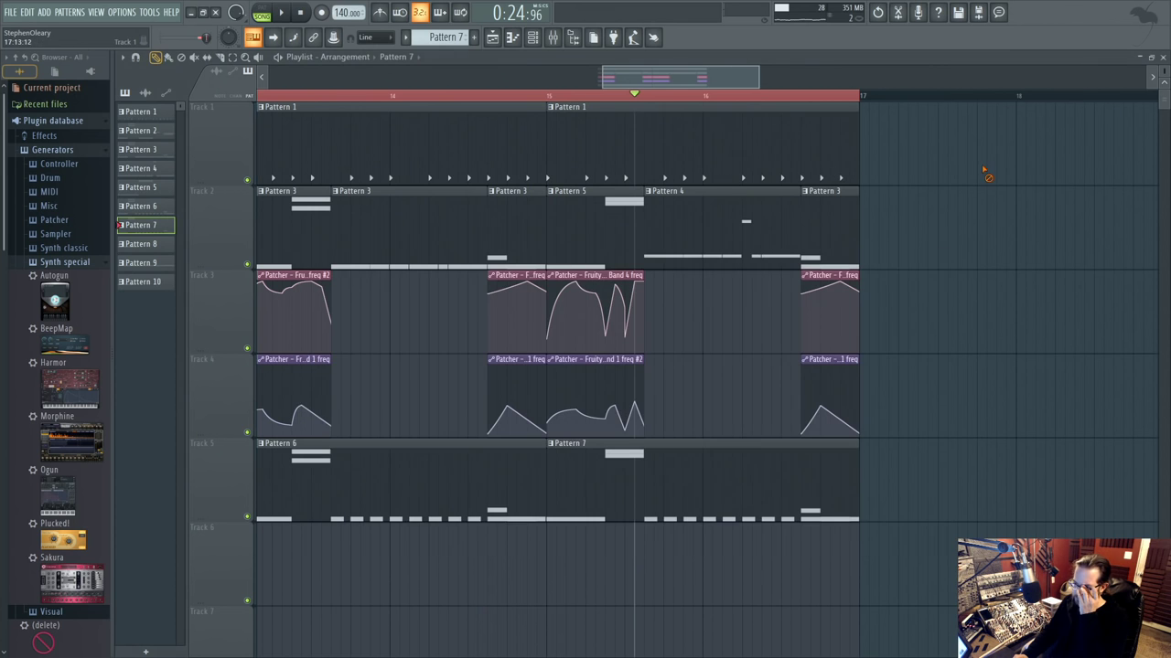
scroll(460, 549, "left", 3)
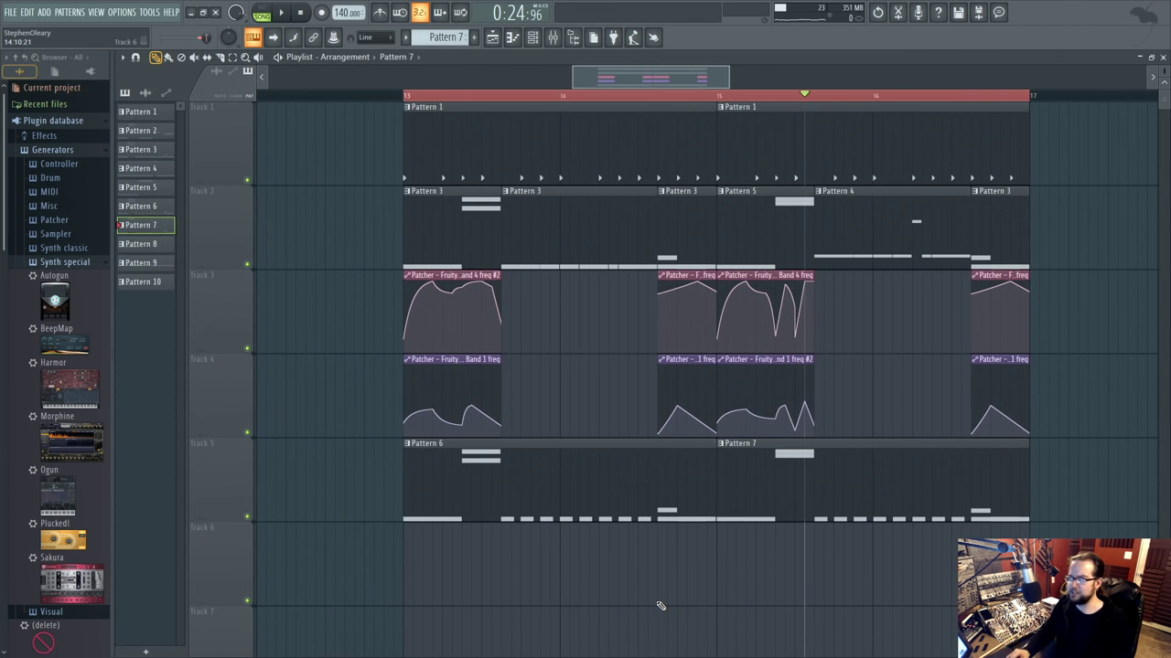
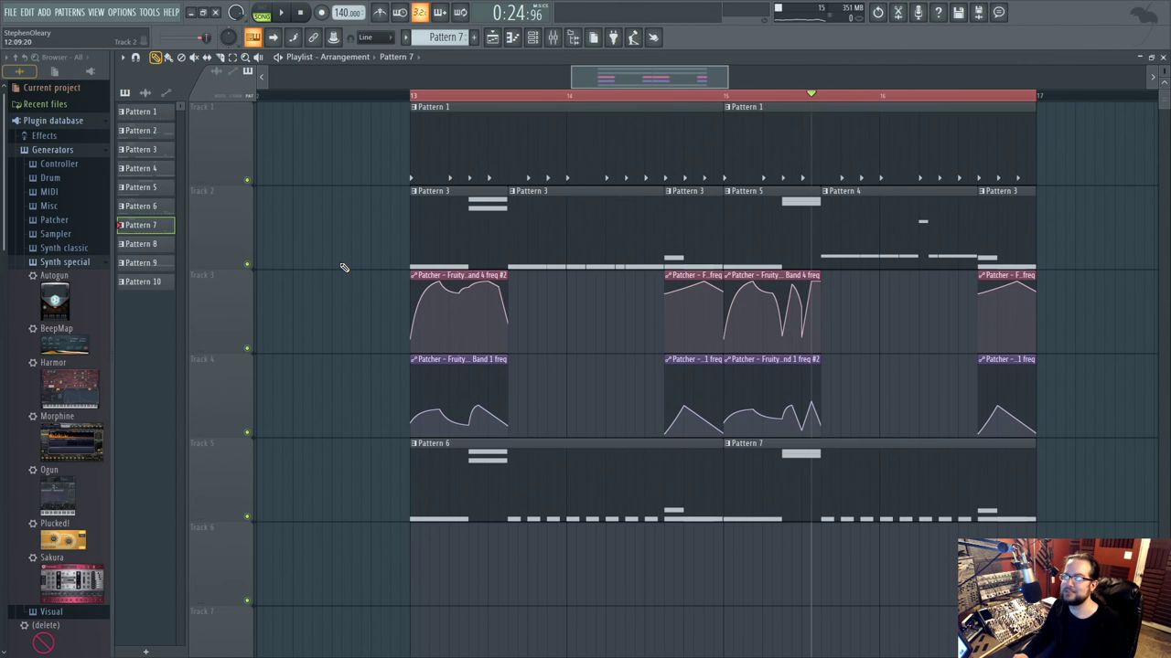
scroll(345, 269, "down", 2)
mouse_move(339, 302)
left_mouse_down()
mouse_move(376, 311)
mouse_move(338, 303)
mouse_move(355, 290)
left_mouse_up()
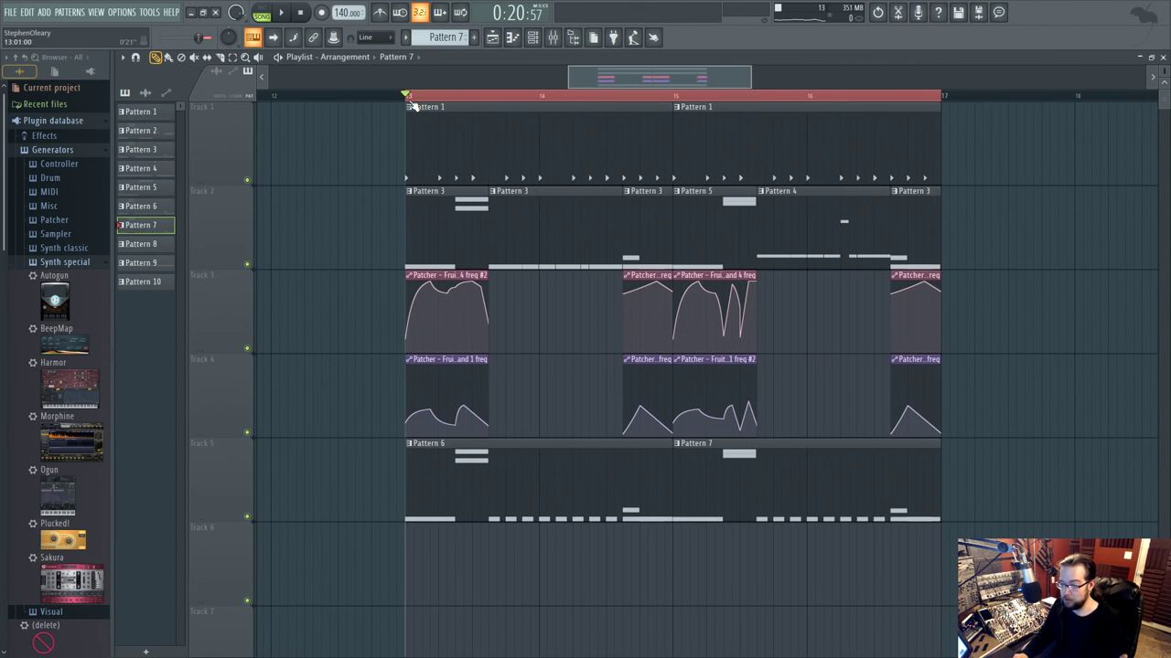
Collapse the browser's Plugin database folder and briefly play the arrangement from bar 13 with the channel rack shown.
left_click(79, 149)
left_click(55, 120)
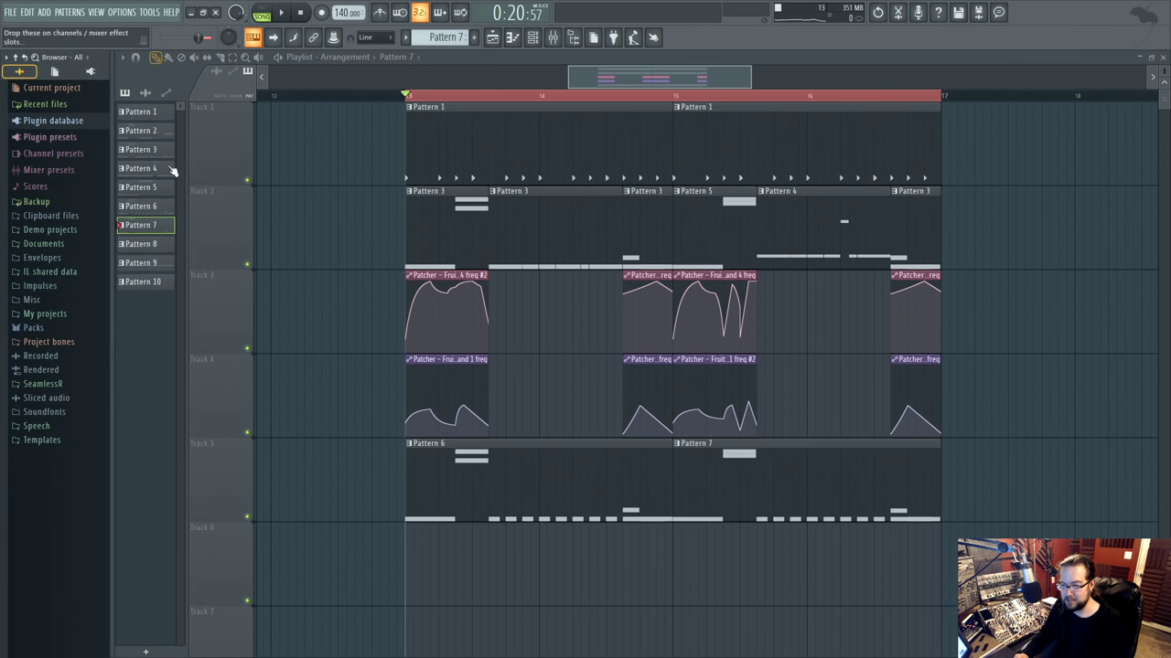
left_click(532, 38)
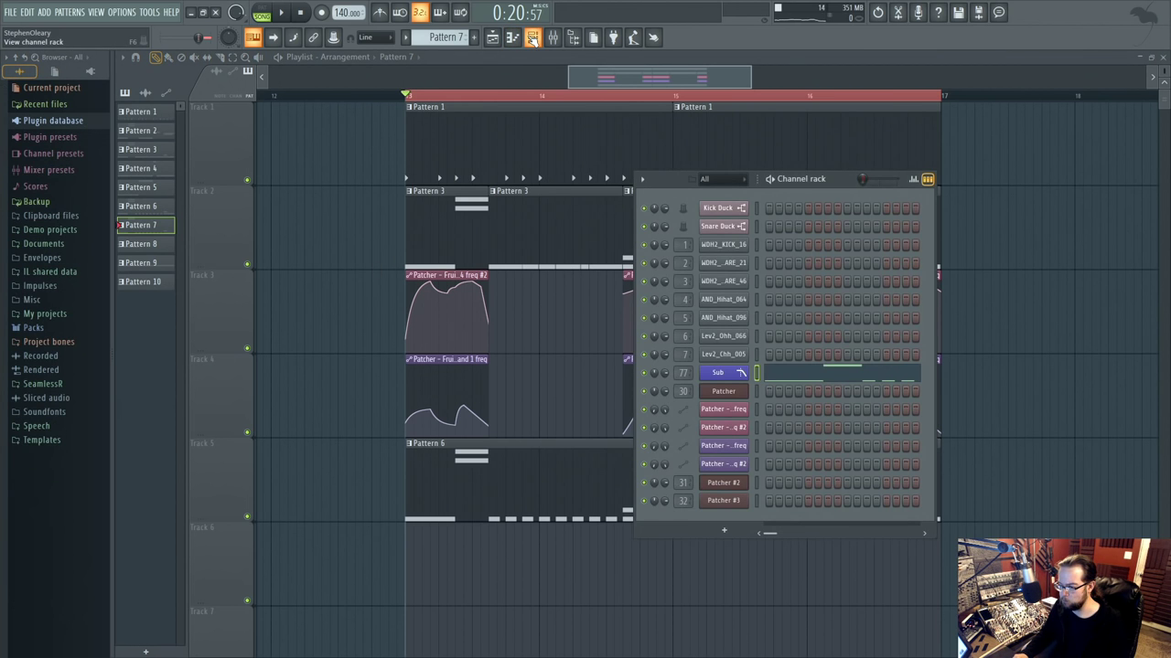
key("space")
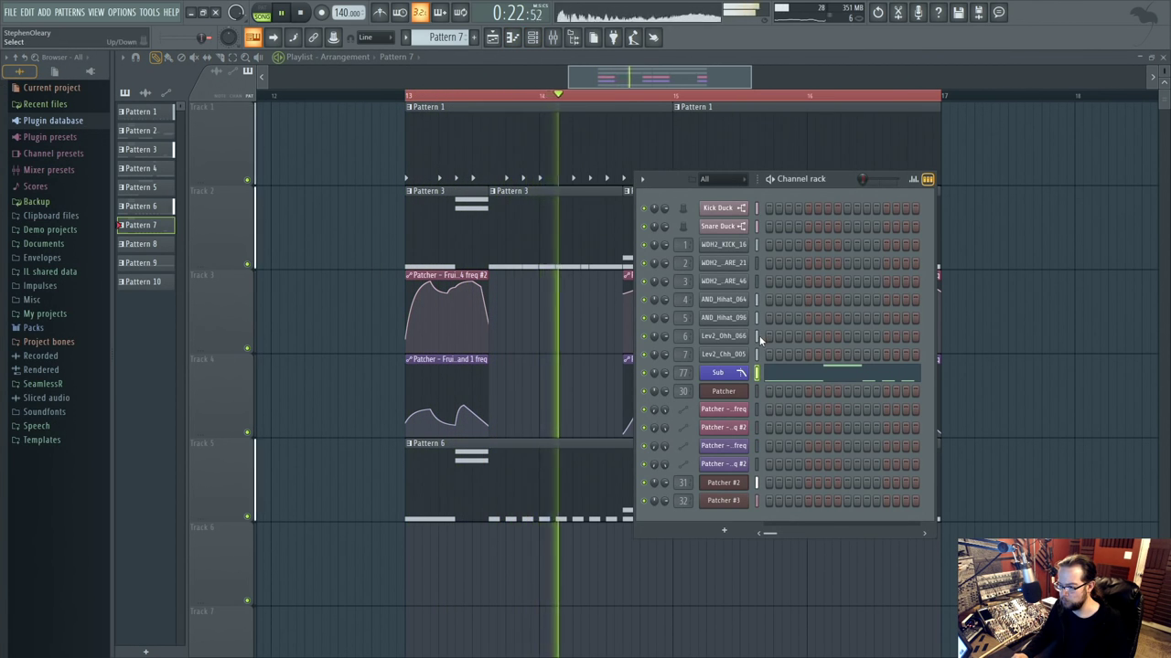
key("space")
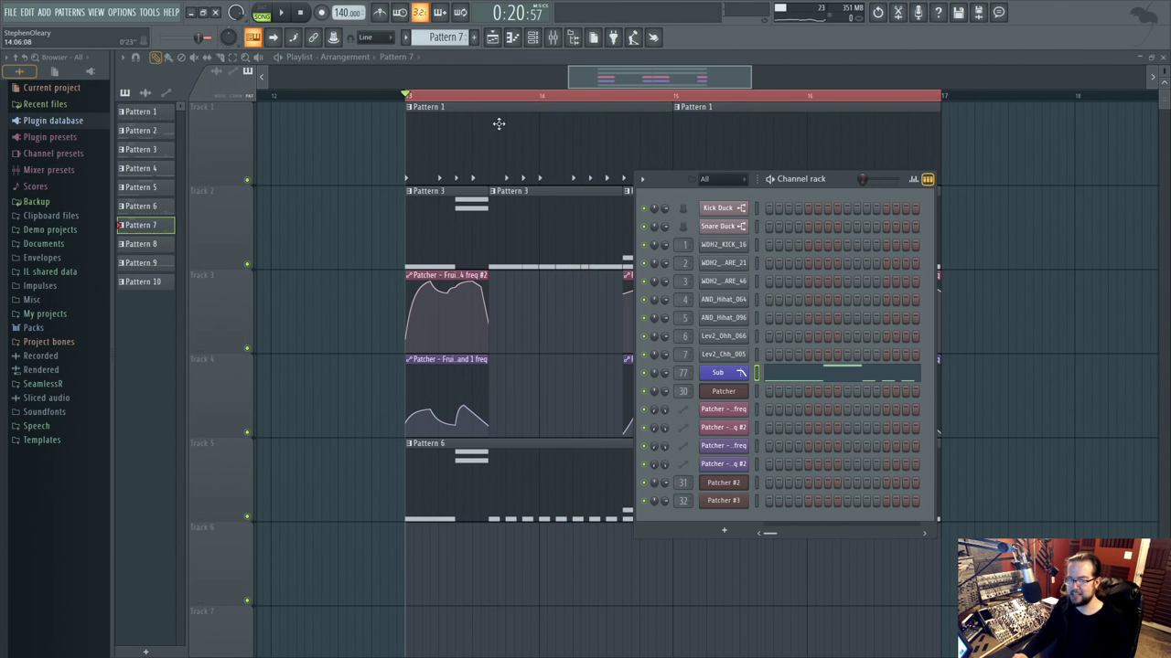
Show the channel rack and add a new Patcher instrument channel.
left_click(534, 44)
left_click(534, 44)
left_click_drag(824, 178, 837, 158)
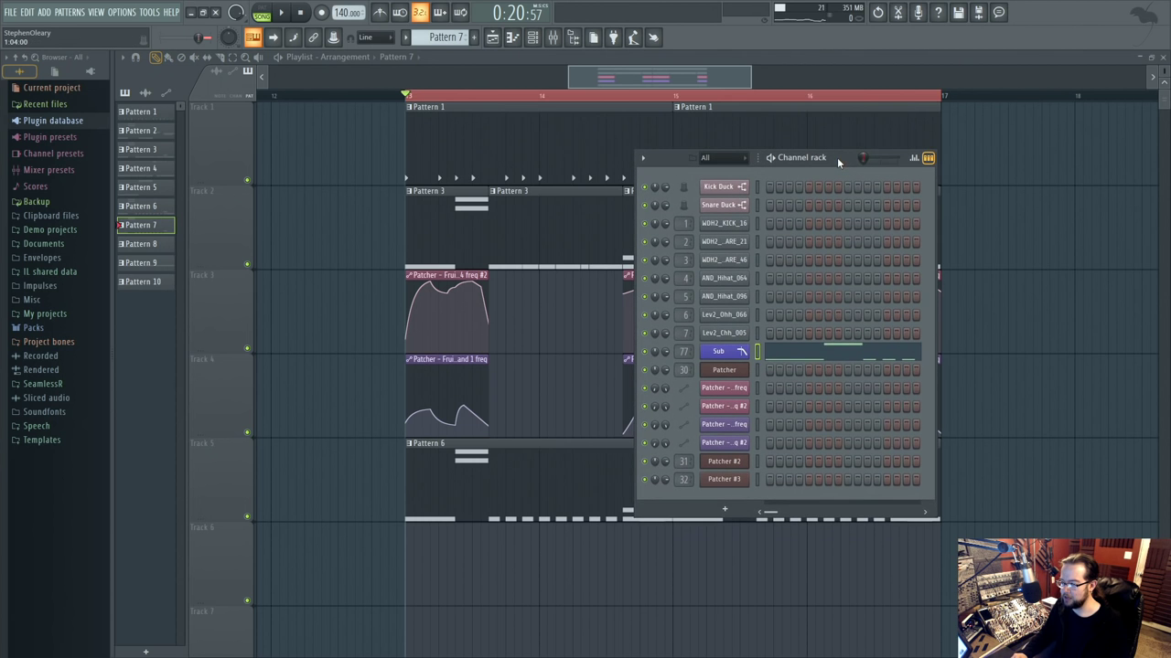
key("F8")
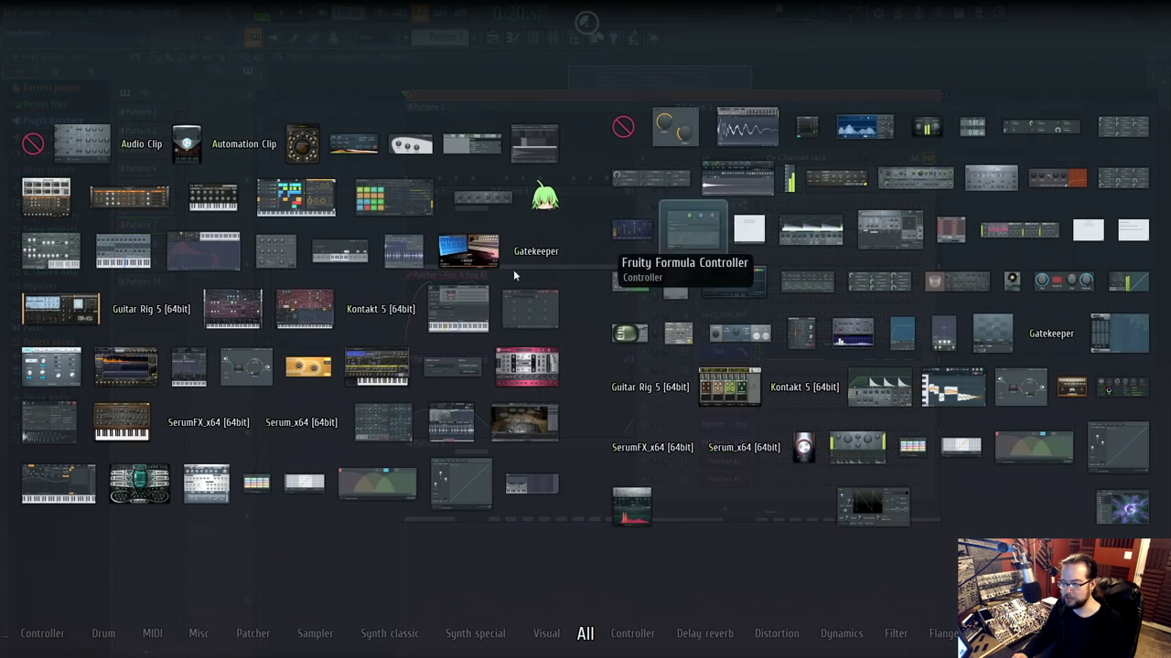
left_click(245, 373)
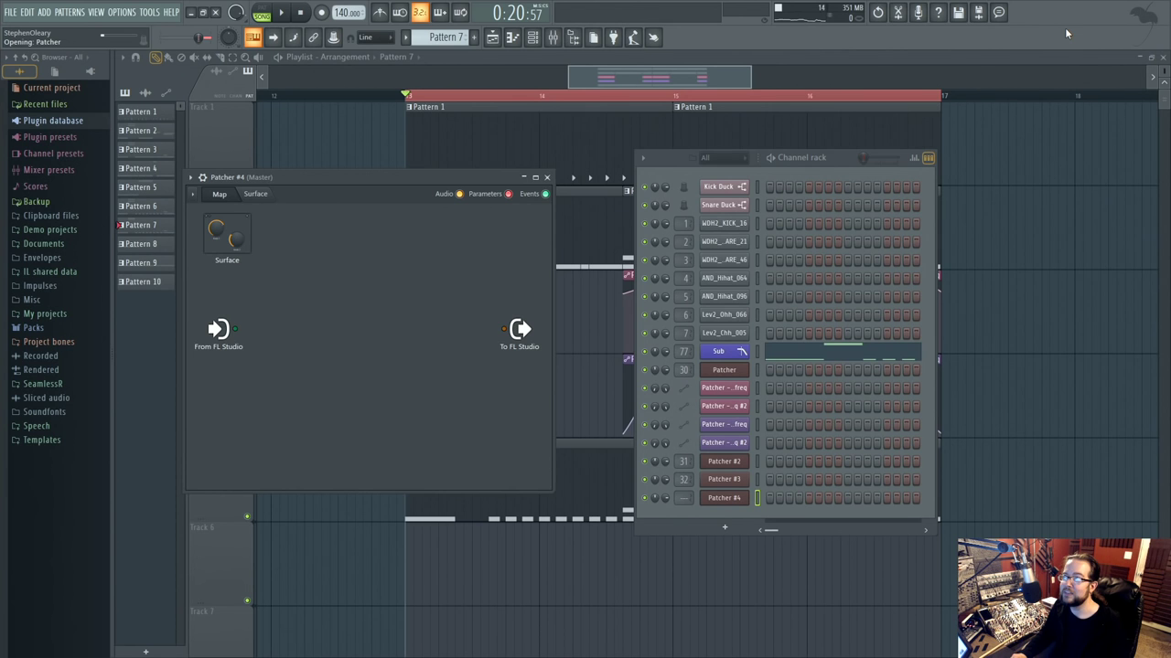
Assign Patcher #4 to mixer insert 33, routed to the Duck bus at about -9.5 dB.
left_click_drag(460, 196, 508, 170)
double_click(683, 499)
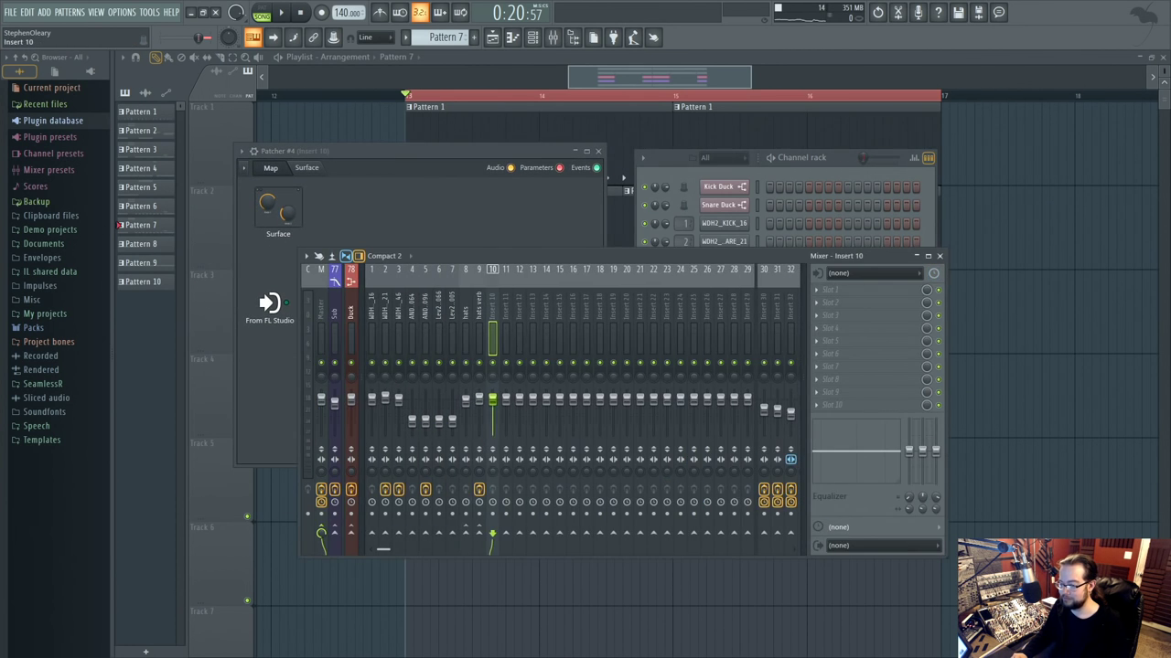
mouse_move(683, 498)
left_mouse_down()
mouse_move(683, 466)
mouse_move(683, 480)
left_mouse_up()
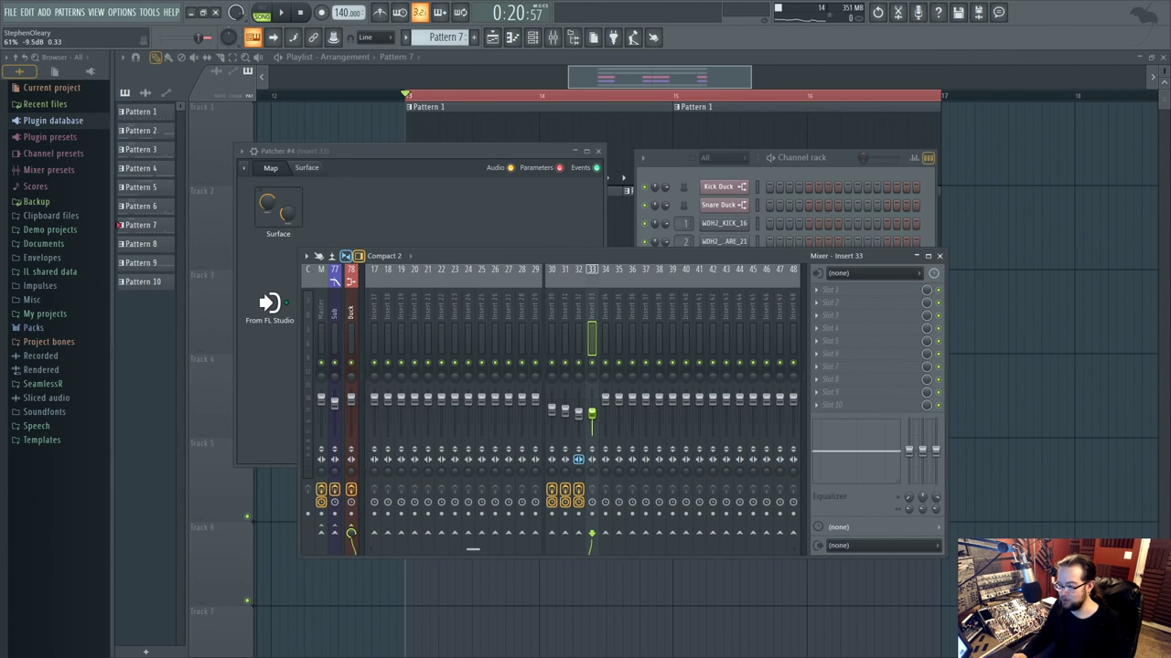
left_click(792, 166)
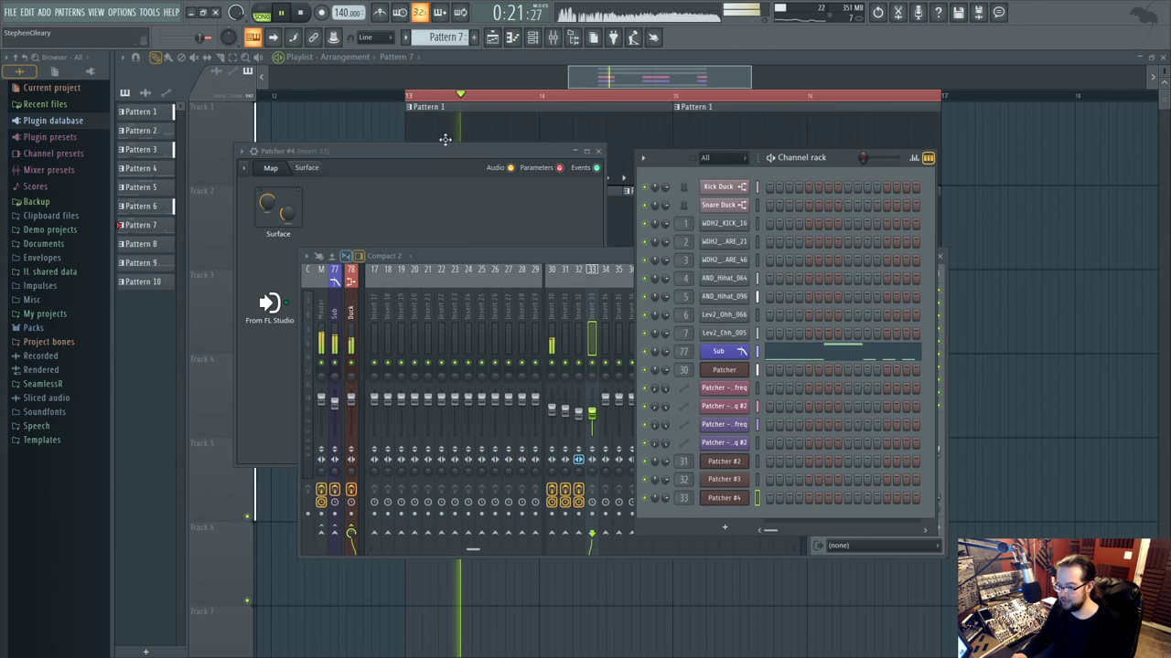
Insert the Harmor synth into the Patcher #4 map, between the FL Studio input and output.
left_click(392, 297)
middle_click(391, 294)
left_click(311, 326)
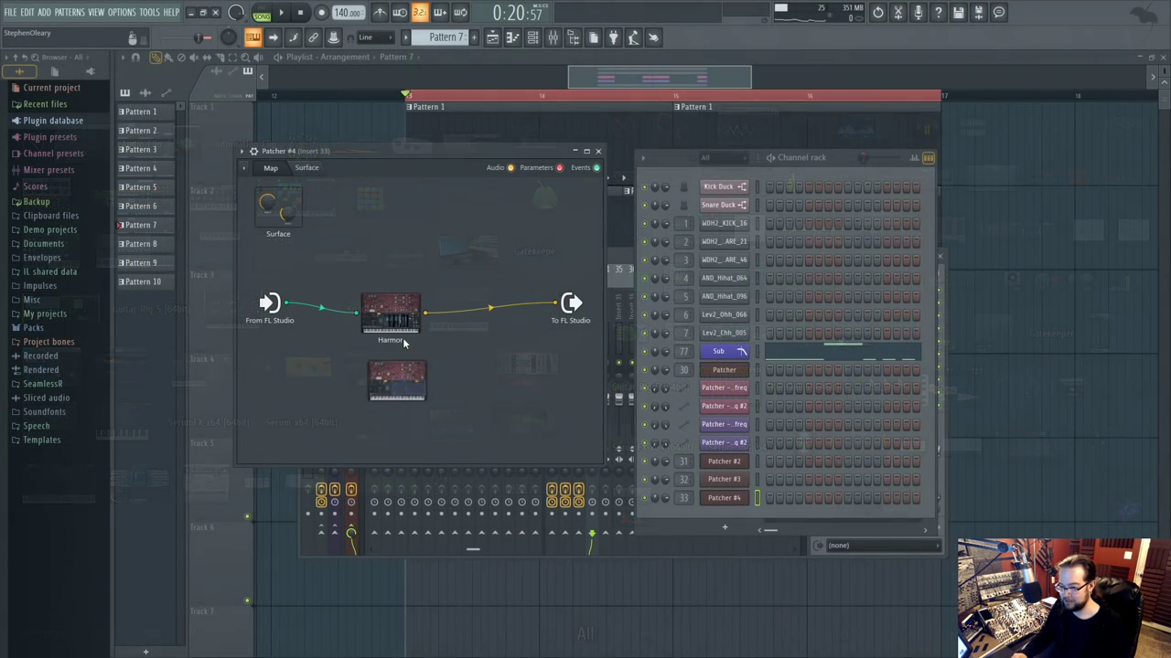
Create a new empty pattern and open the piano roll of Patcher #4 in it.
right_click(446, 38)
left_click(533, 70)
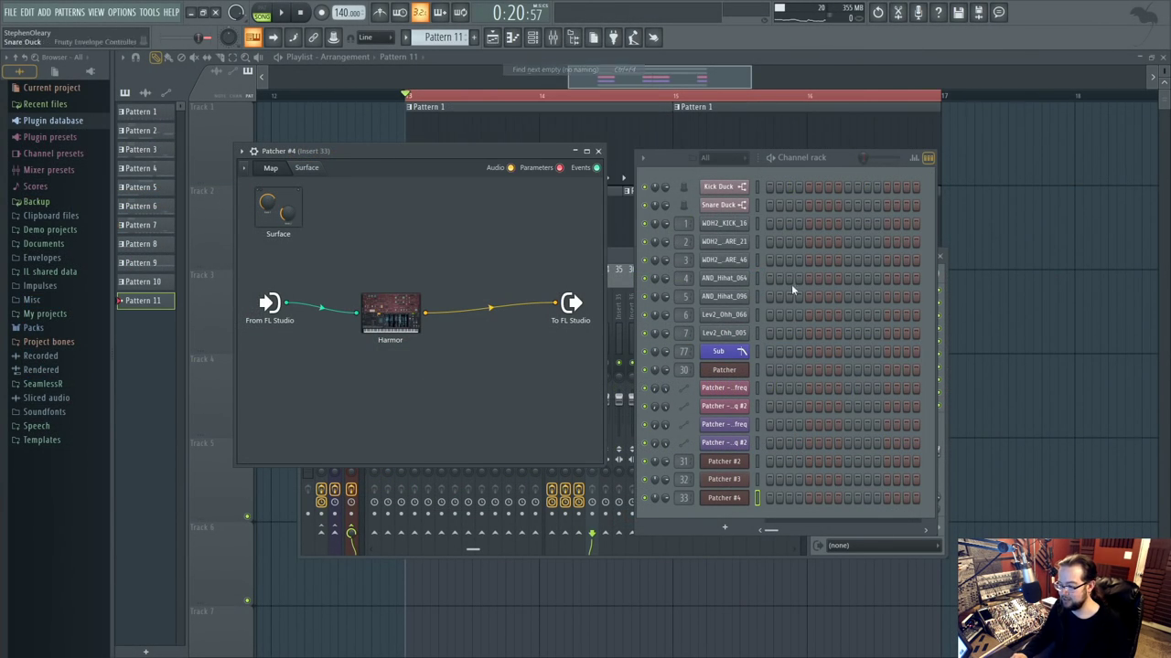
right_click(737, 502)
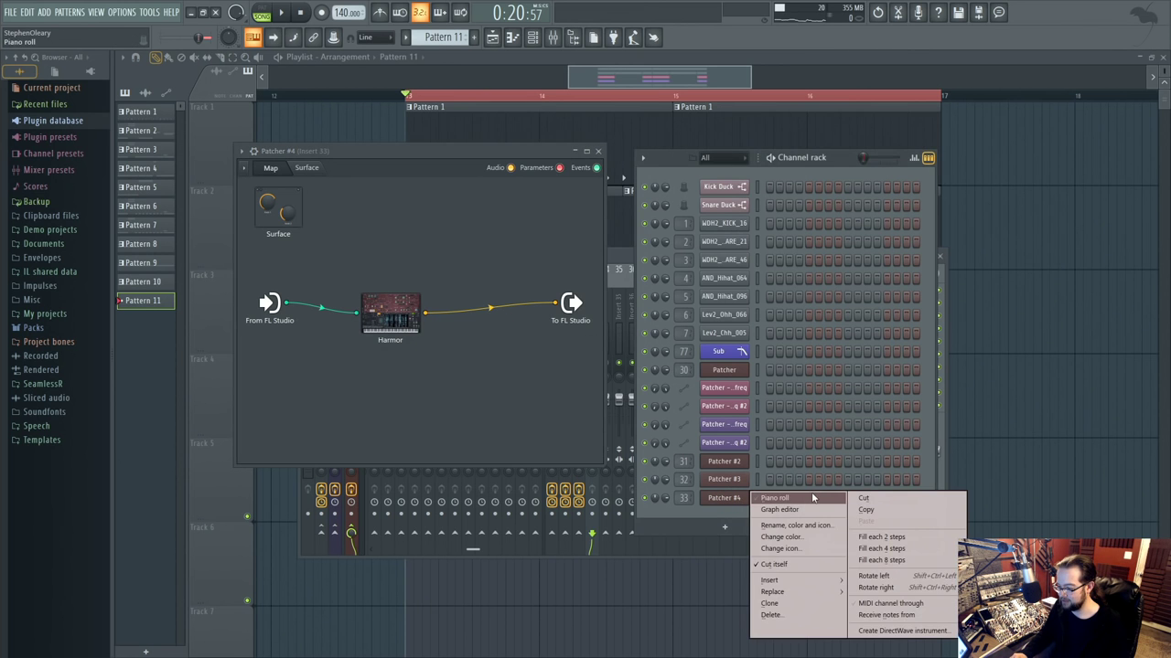
left_click(814, 502)
Draw an E2 note at the start of the pattern and stretch it to one bar.
left_click(216, 370)
left_click_drag(218, 370, 177, 310)
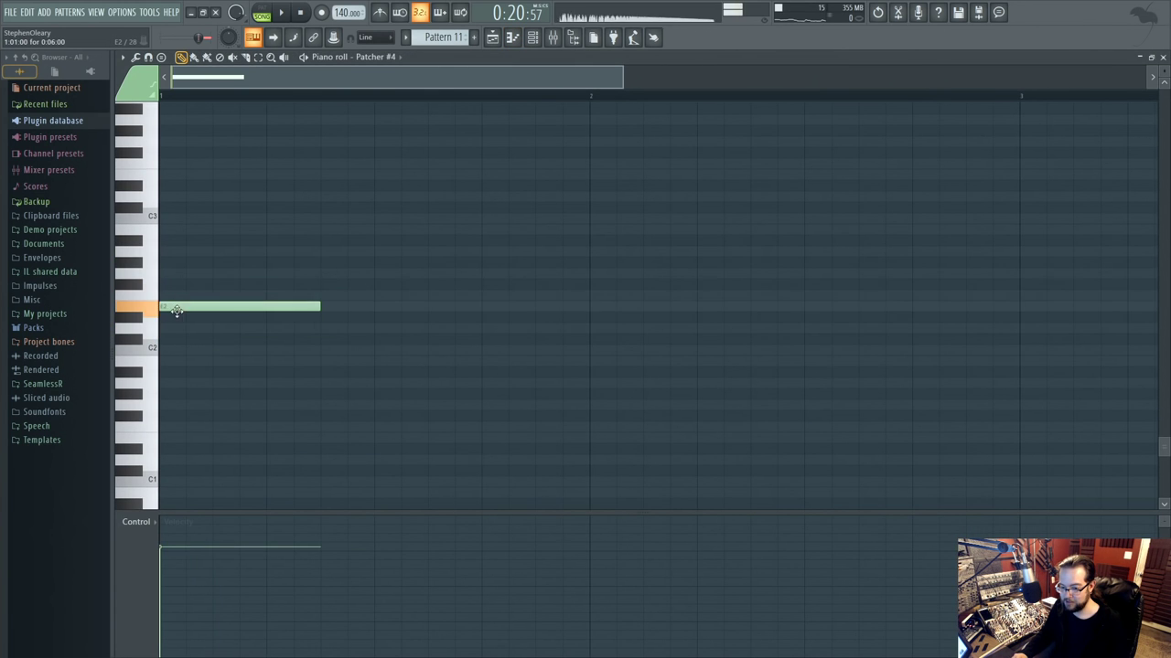
left_click_drag(327, 311, 599, 308)
scroll(611, 362, "up", 3)
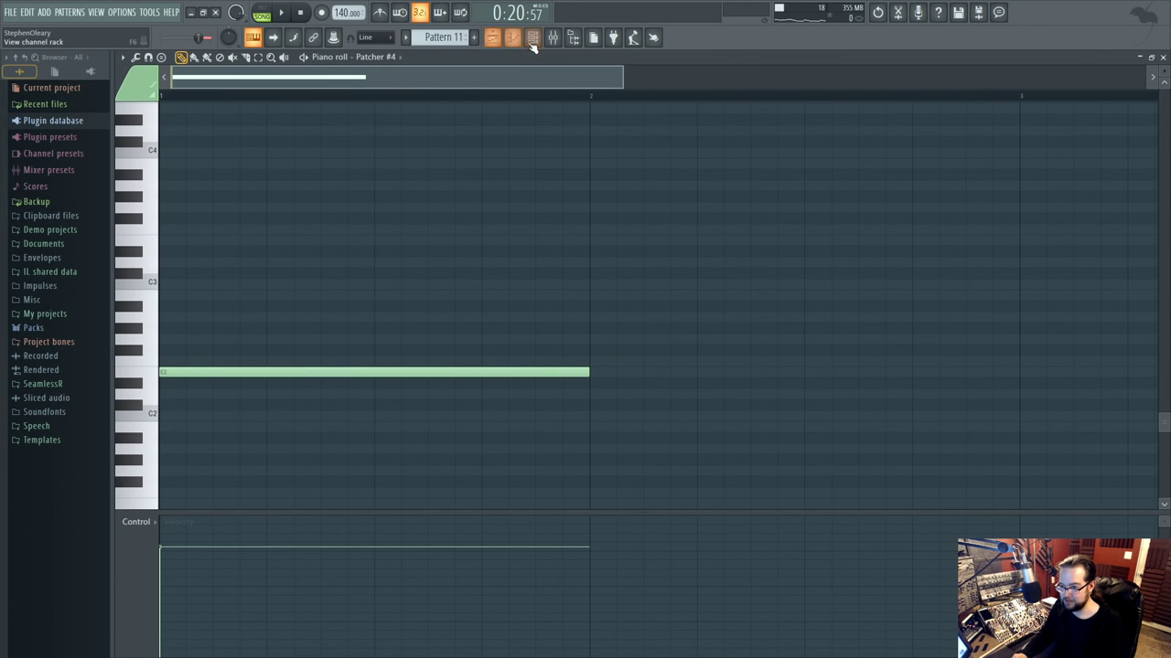
Switch playback to pattern mode and set Patcher #4's arpeggiator to the up direction with a range of 2.
left_click(532, 38)
left_click(739, 498)
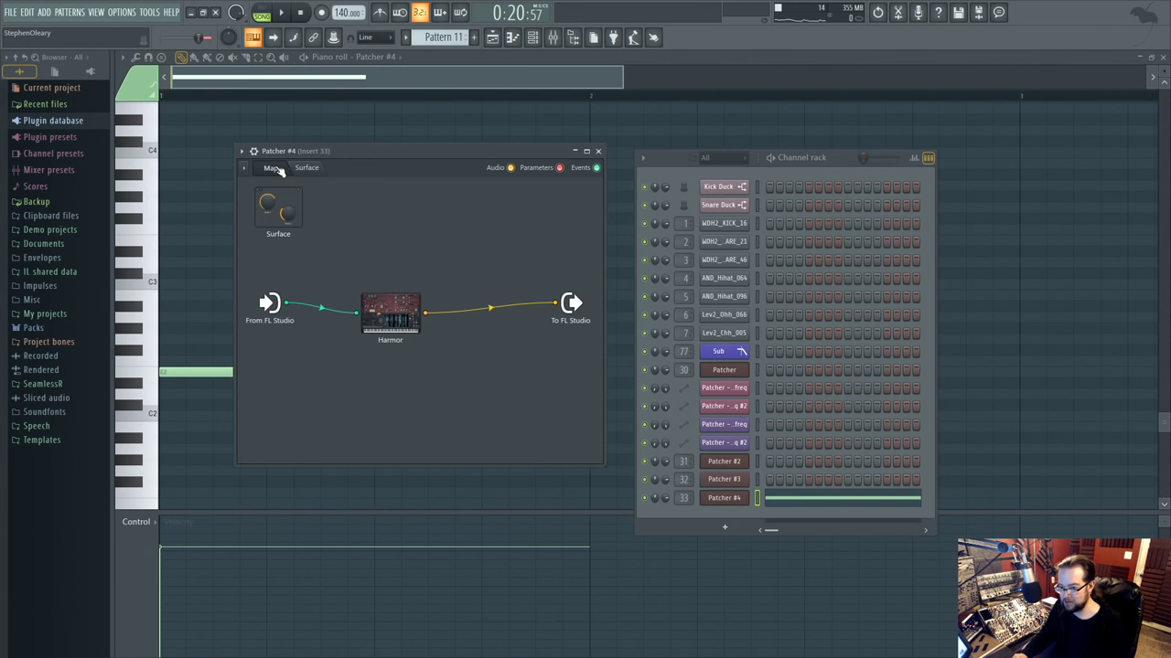
left_click(261, 13)
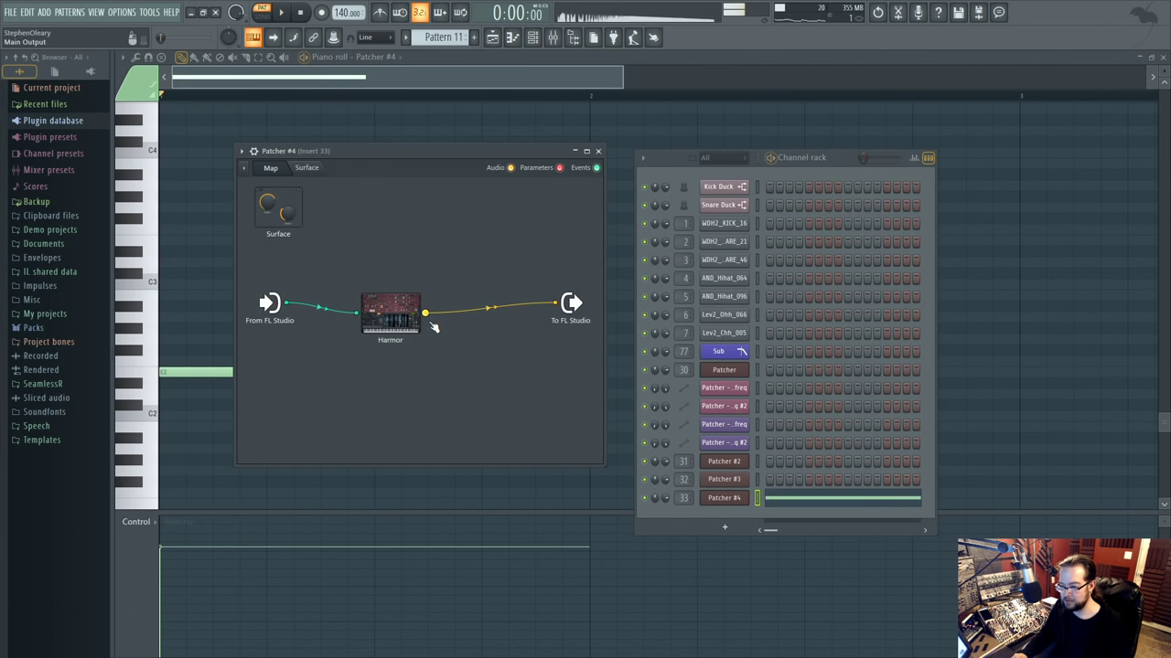
key("F9")
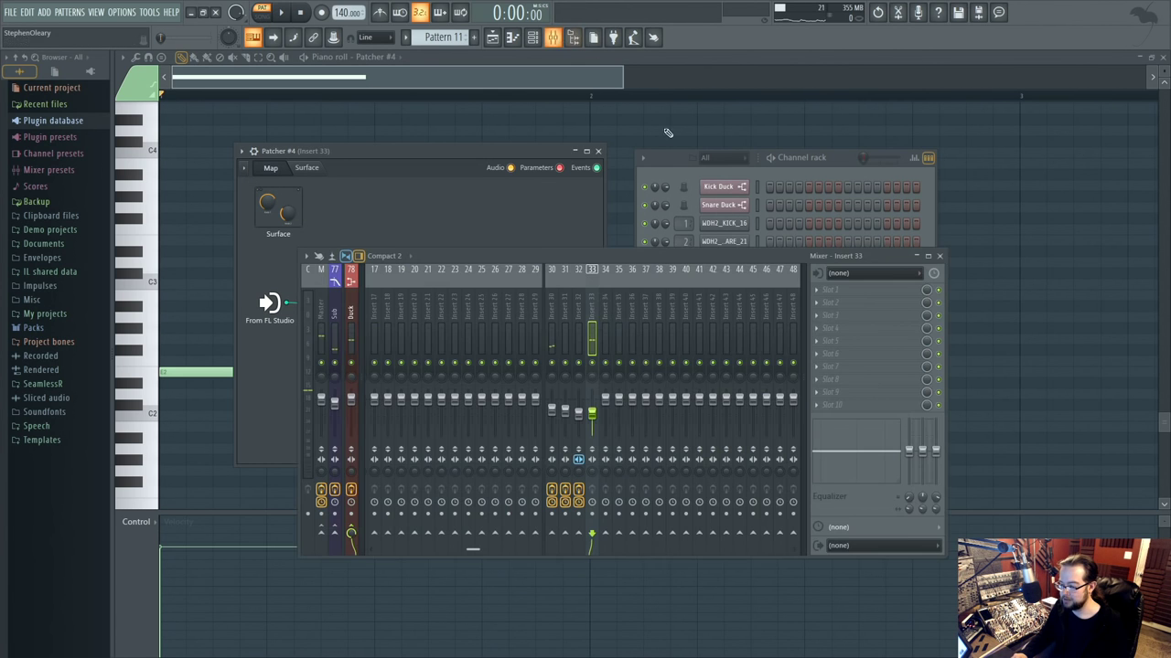
left_click(271, 171)
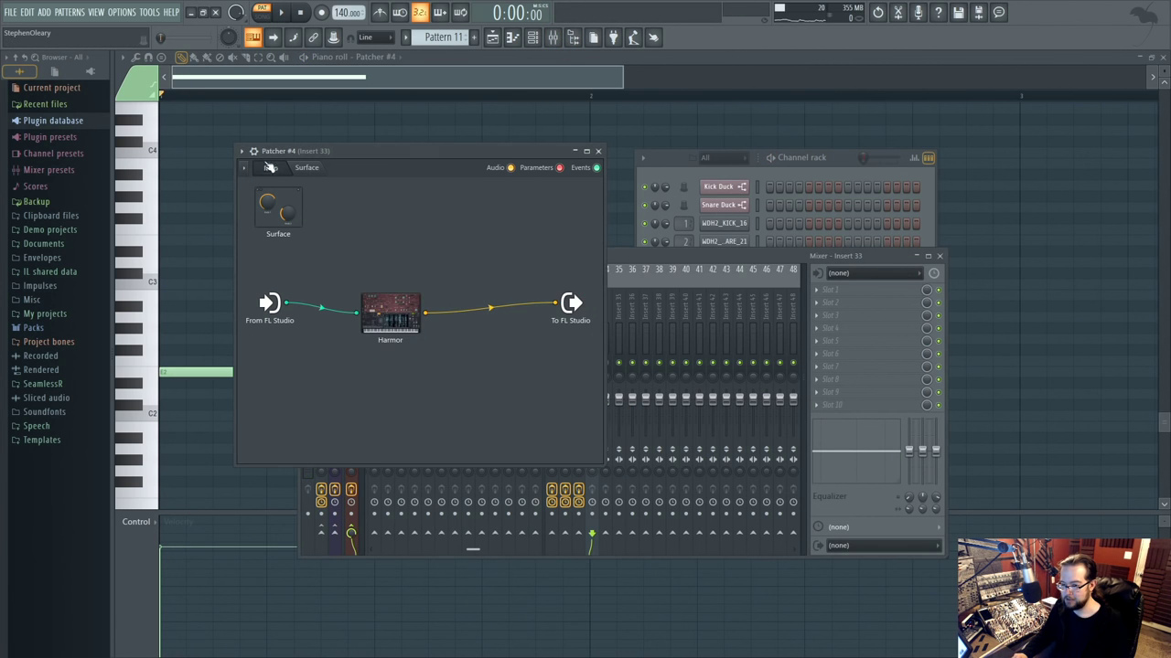
left_click(254, 151)
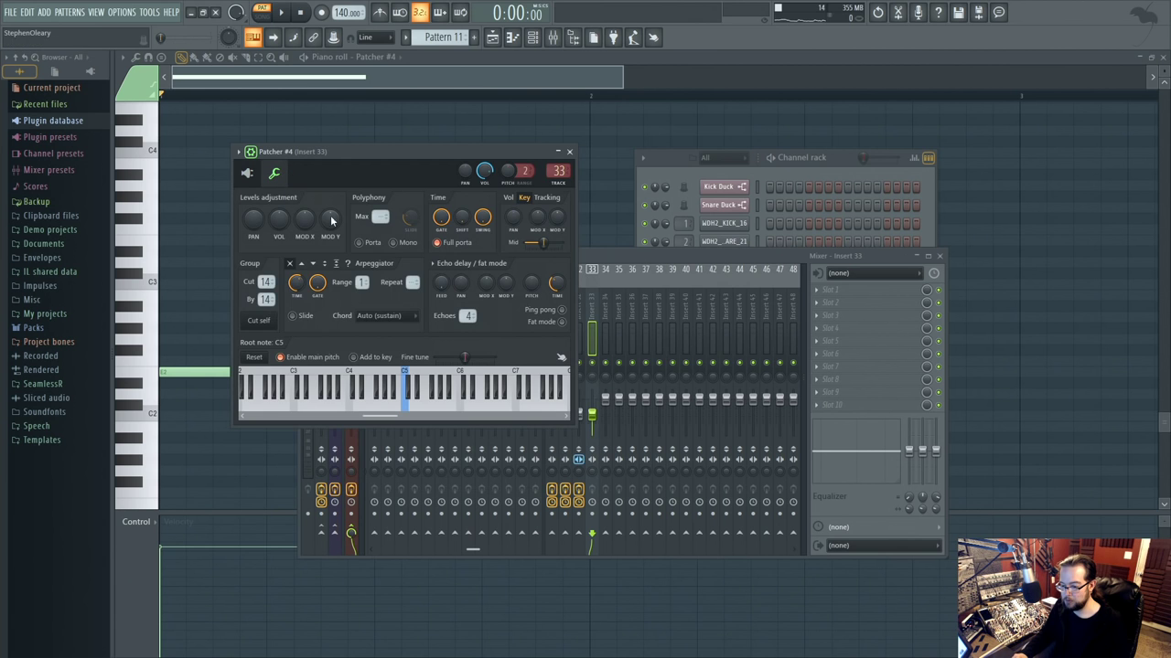
key("space")
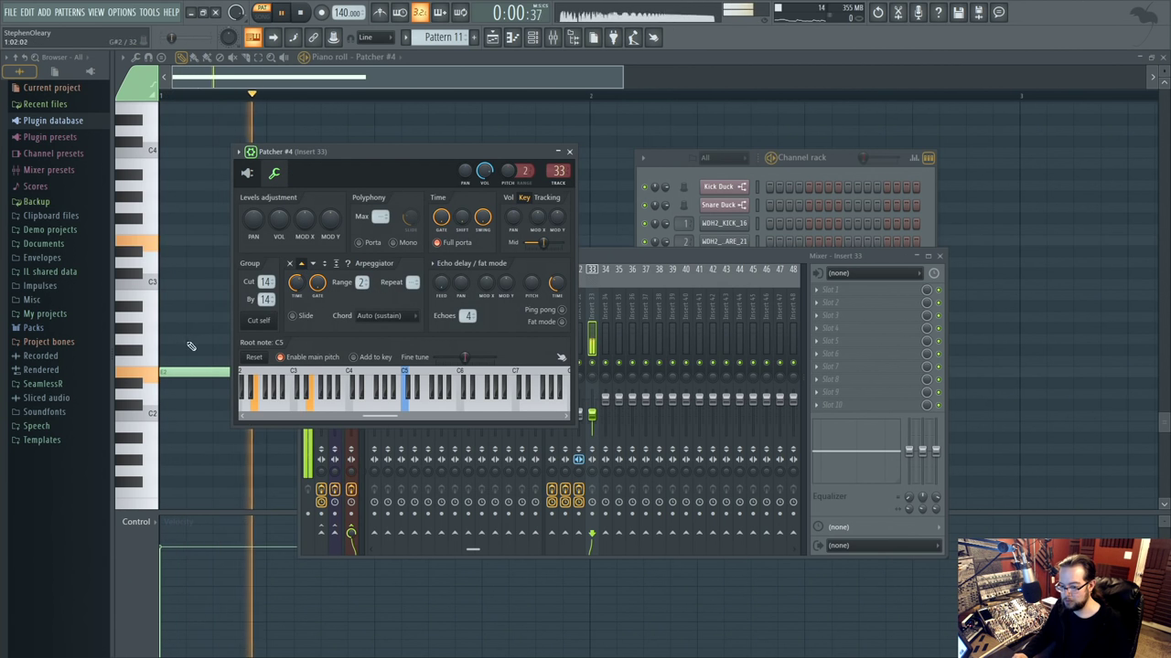
Add one-bar F2, F3 and A#3 notes above the E2 note during playback.
left_click(182, 372)
left_click(183, 361)
left_click(184, 229)
left_click(183, 172)
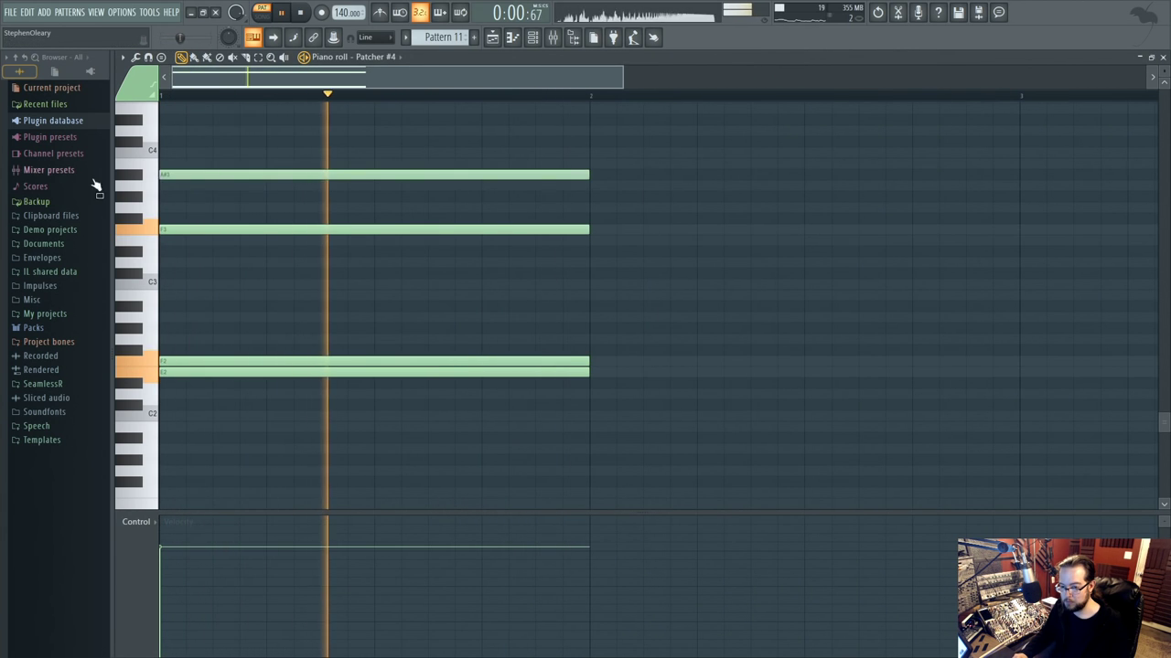
scroll(290, 248, "up", 3)
left_click(532, 37)
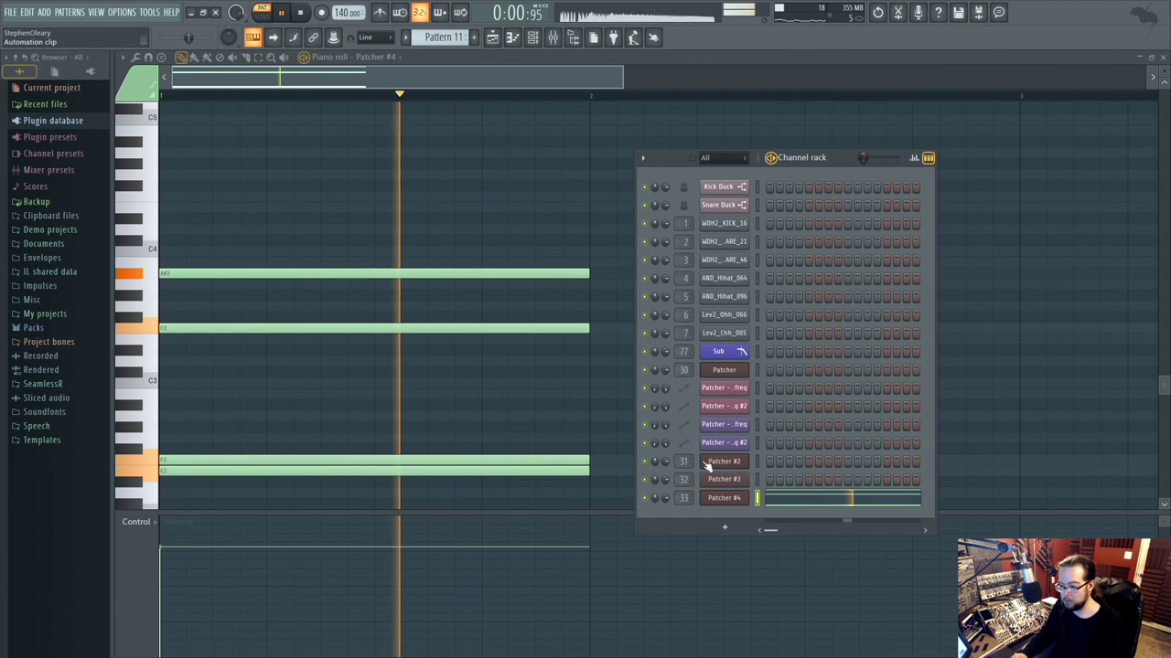
key("F6")
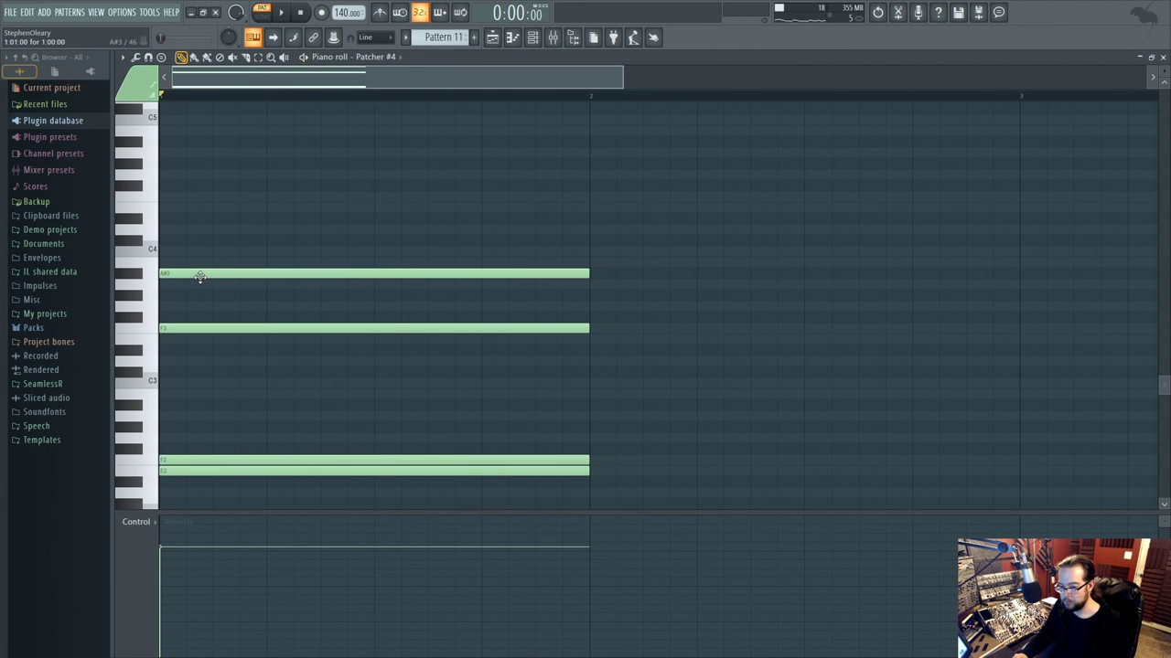
Replace the A#3 note with a one-bar G#3 note.
right_click(196, 274)
scroll(229, 304, "down", 1)
left_click(176, 297)
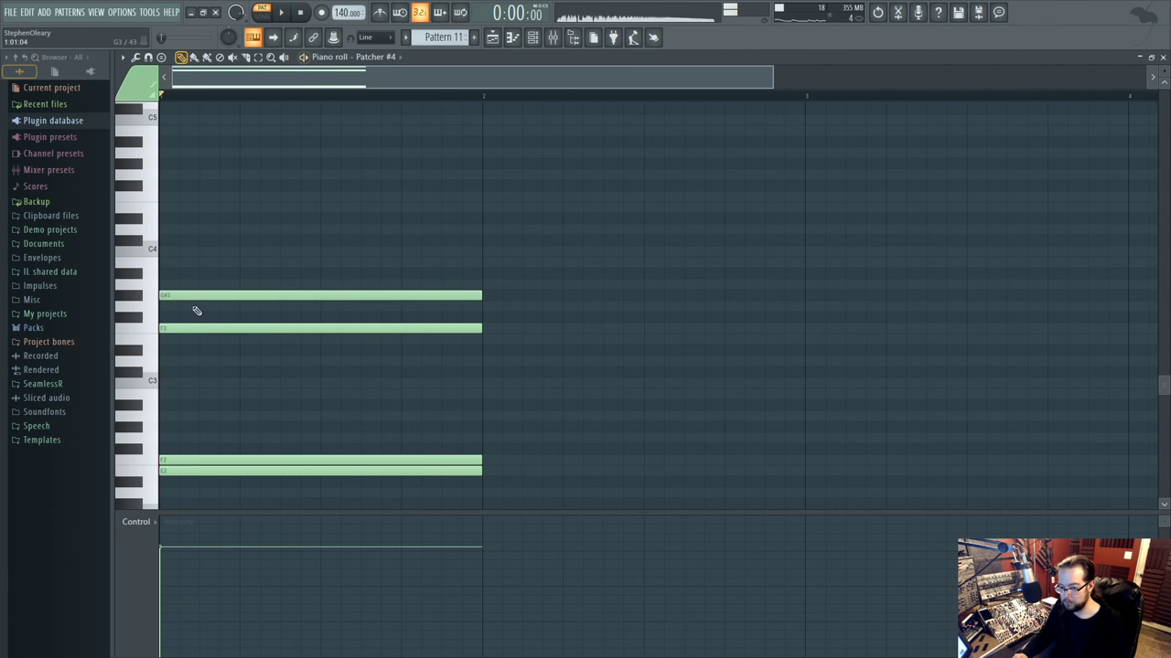
right_click(186, 296)
left_click_drag(182, 293, 145, 290)
Duplicate the four-note chord into bar 2 and deselect the notes.
left_click_drag(218, 260, 260, 464)
key("ctrl+b")
key("ctrl+z")
left_click_drag(366, 246, 402, 498)
key("ctrl+b")
left_click(666, 386, "ctrl")
key("space")
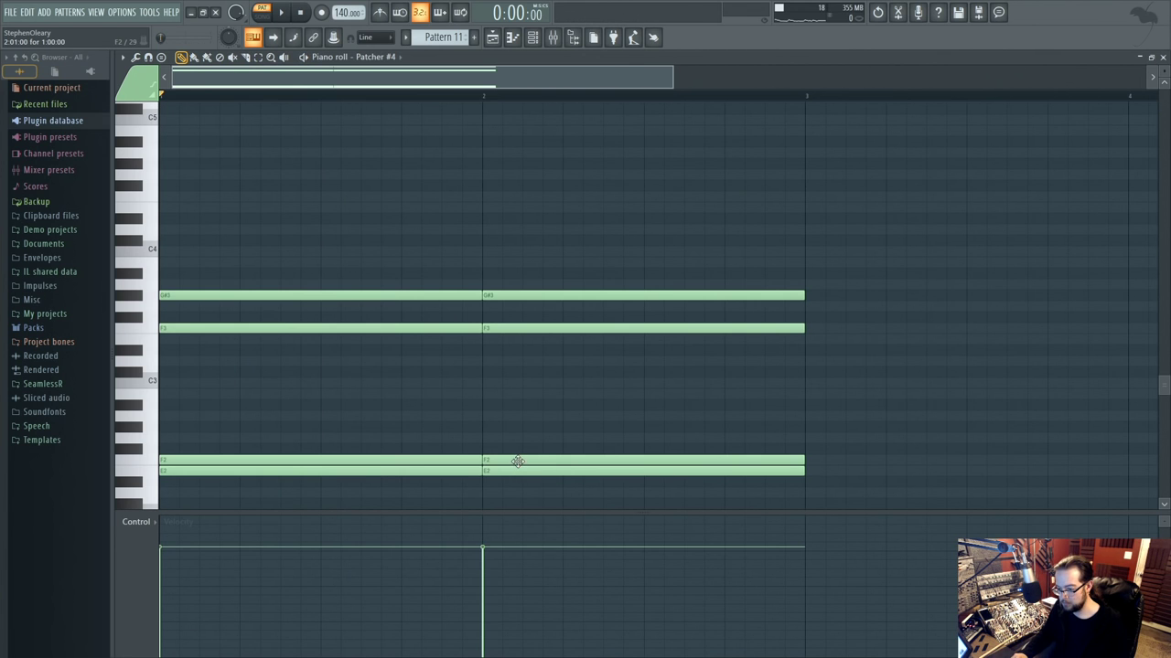
In bar 2, move the F2 note up to G2 and the F3 note down to E3.
left_click_drag(518, 461, 512, 435)
key("space")
left_click_drag(499, 294, 498, 285)
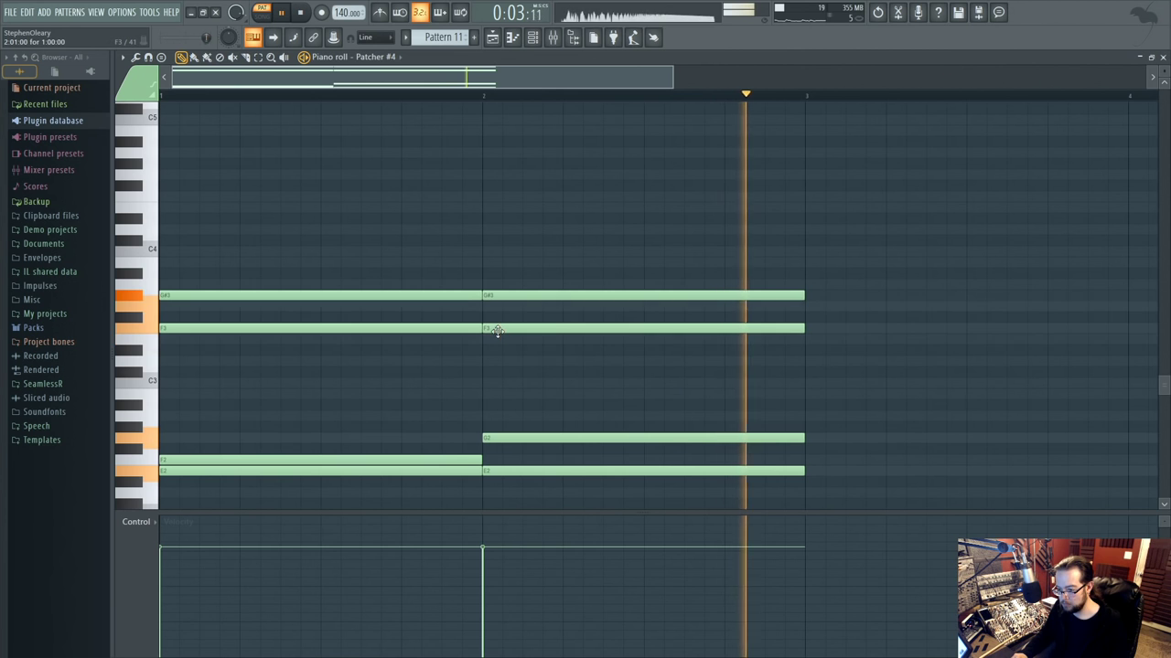
left_click_drag(498, 330, 498, 338)
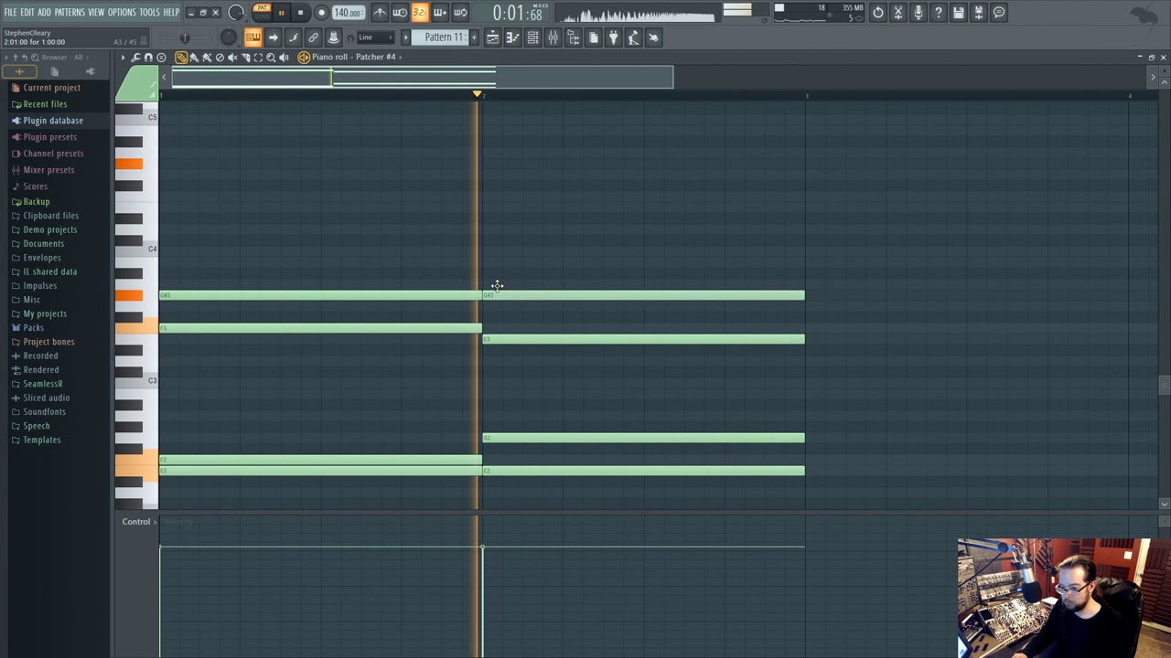
Transpose all notes of both chords up by two octaves.
scroll(526, 385, "down", 3)
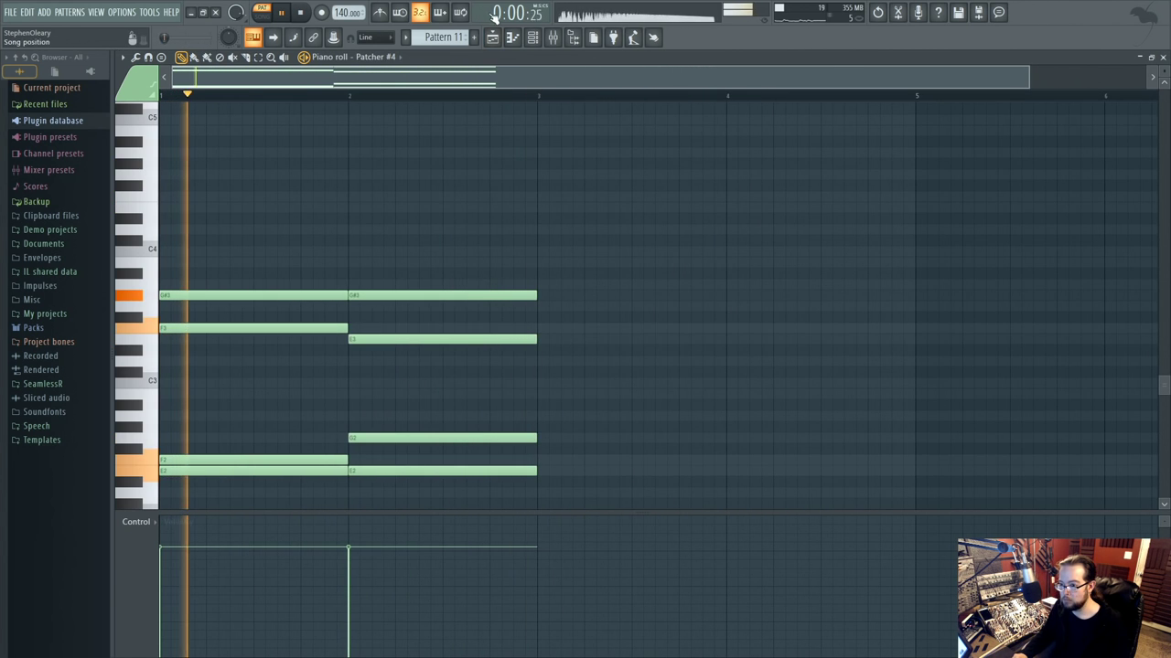
key("ctrl+a")
left_click_drag(190, 471, 175, 188)
Set Patcher #4's arpeggiator time to 4:00 and open the Harmor editor from its map.
key("F6")
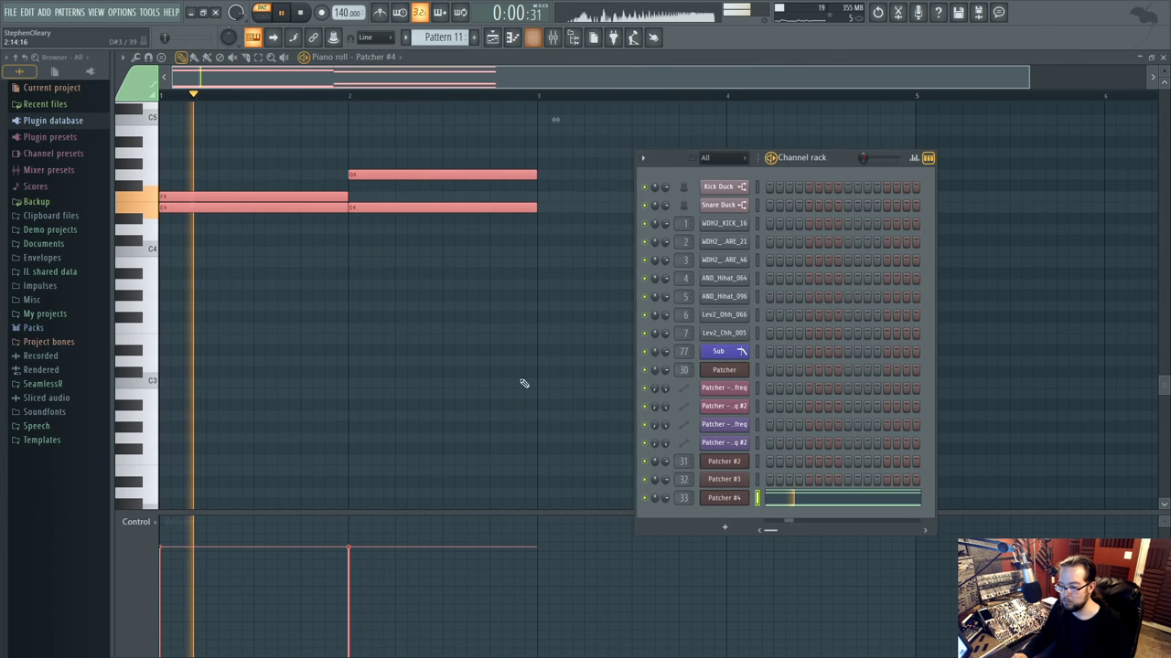
left_click(723, 499)
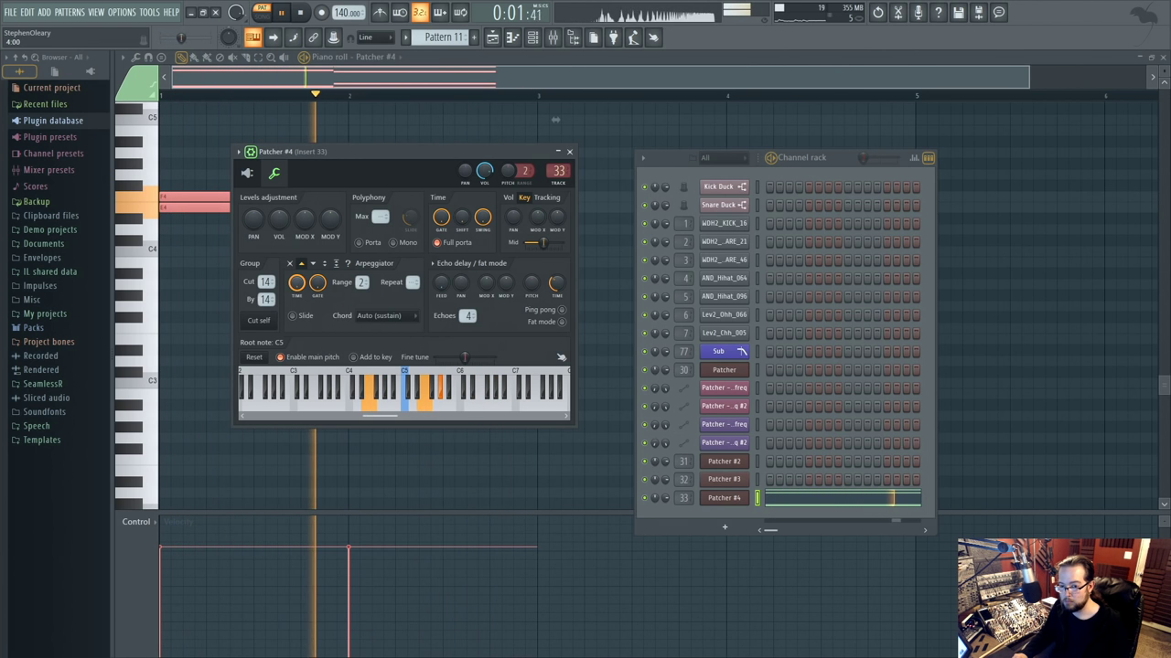
left_click(247, 174)
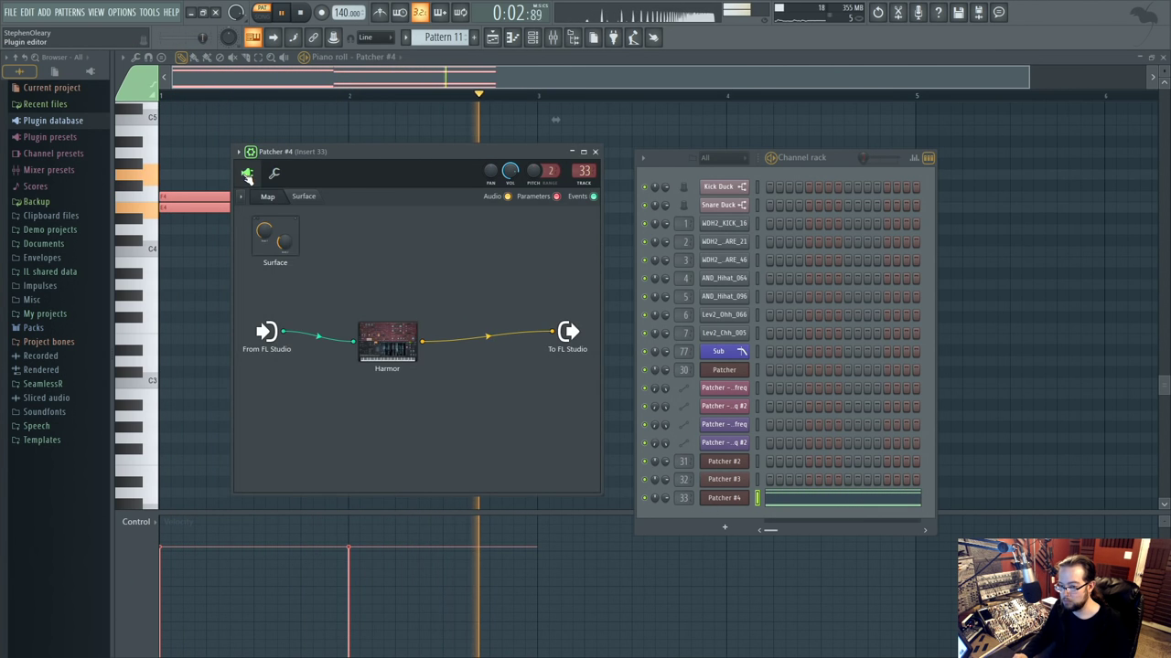
double_click(376, 354)
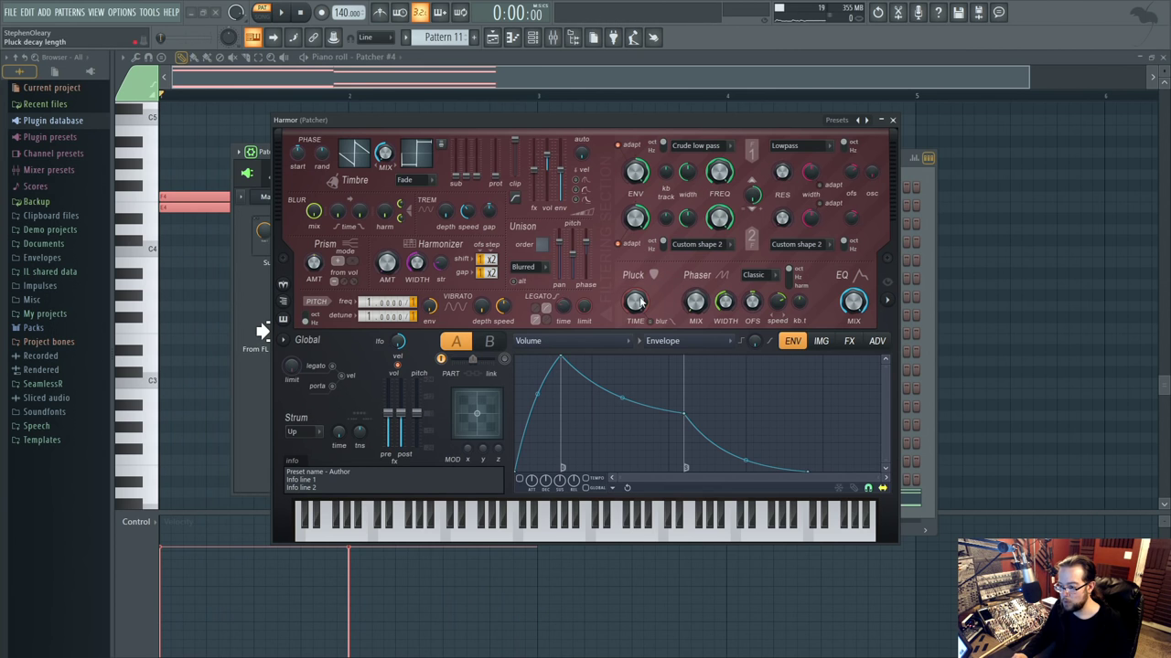
Enable Harmor's filter 1 frequency envelope and shape it as a short downward ramp.
right_click(707, 174)
left_click(768, 210)
left_click(520, 479)
key("space")
left_click_drag(624, 458, 589, 459)
left_click(593, 479)
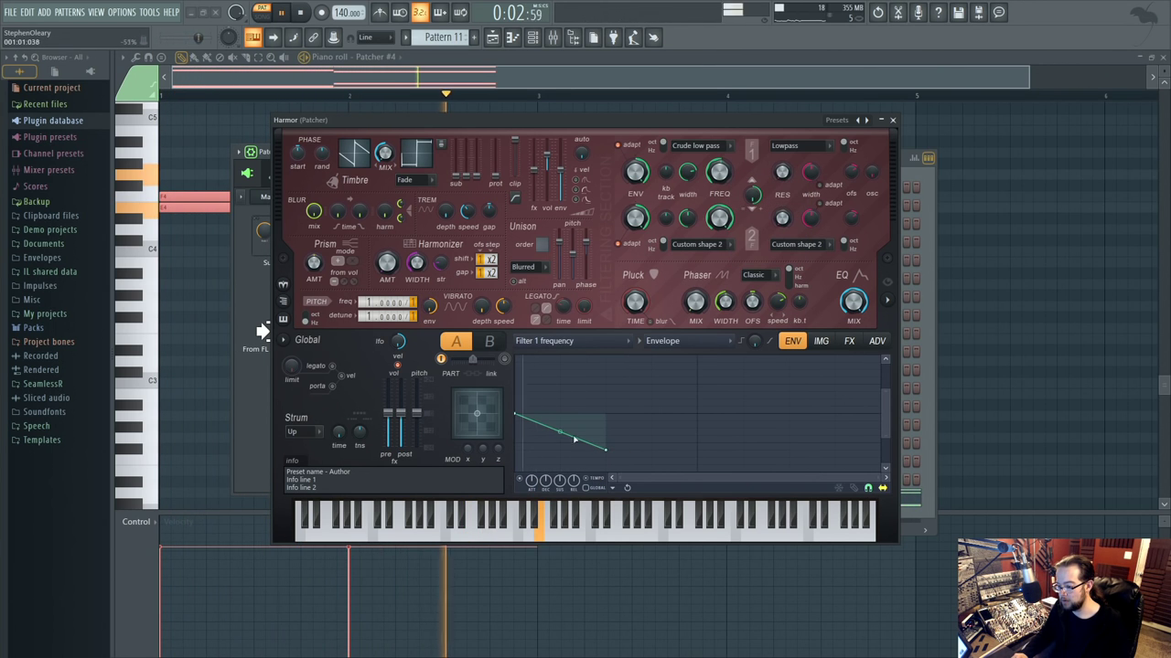
Enable Harmor's prism amount envelope and bend it into a short, steep initial decay.
right_click(316, 263)
left_click(362, 291)
left_click(684, 344)
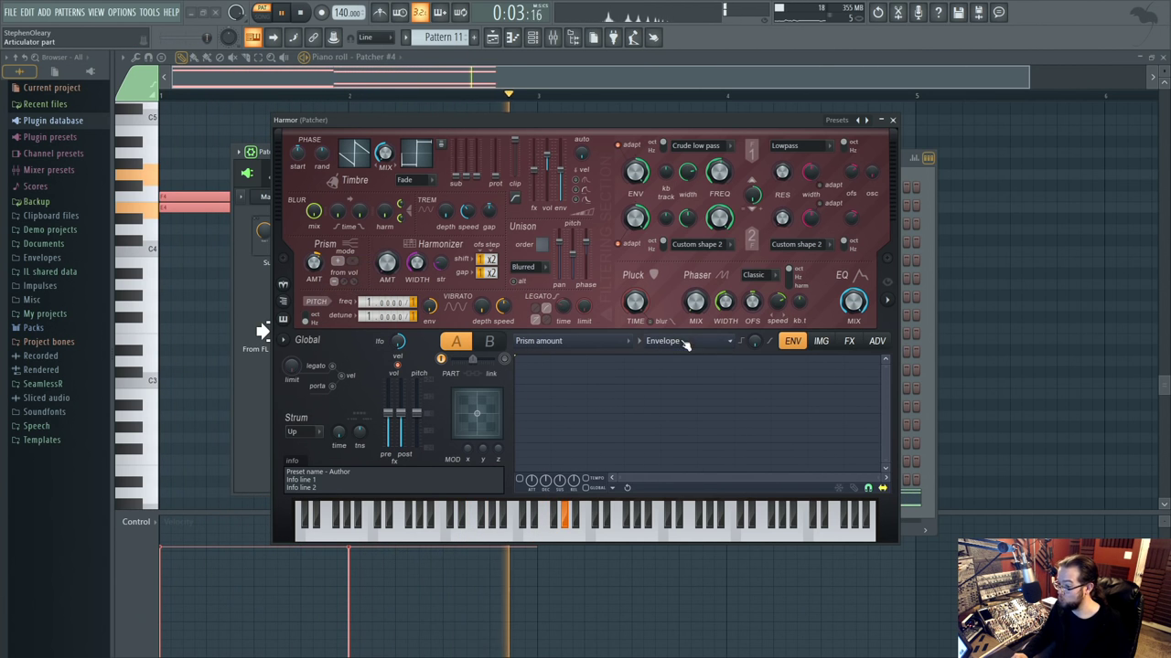
left_click(684, 355)
left_click(520, 480)
left_click_drag(553, 400, 558, 408)
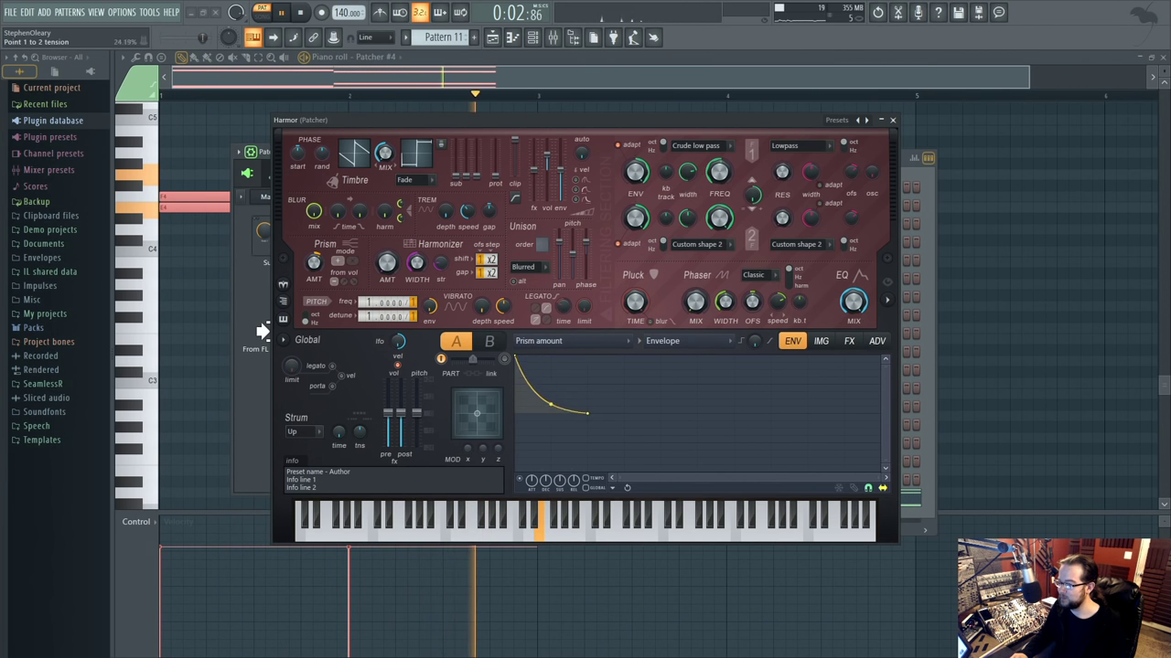
Examine Harmor's advanced and effects settings and expand its visual feedback display.
left_click(881, 341)
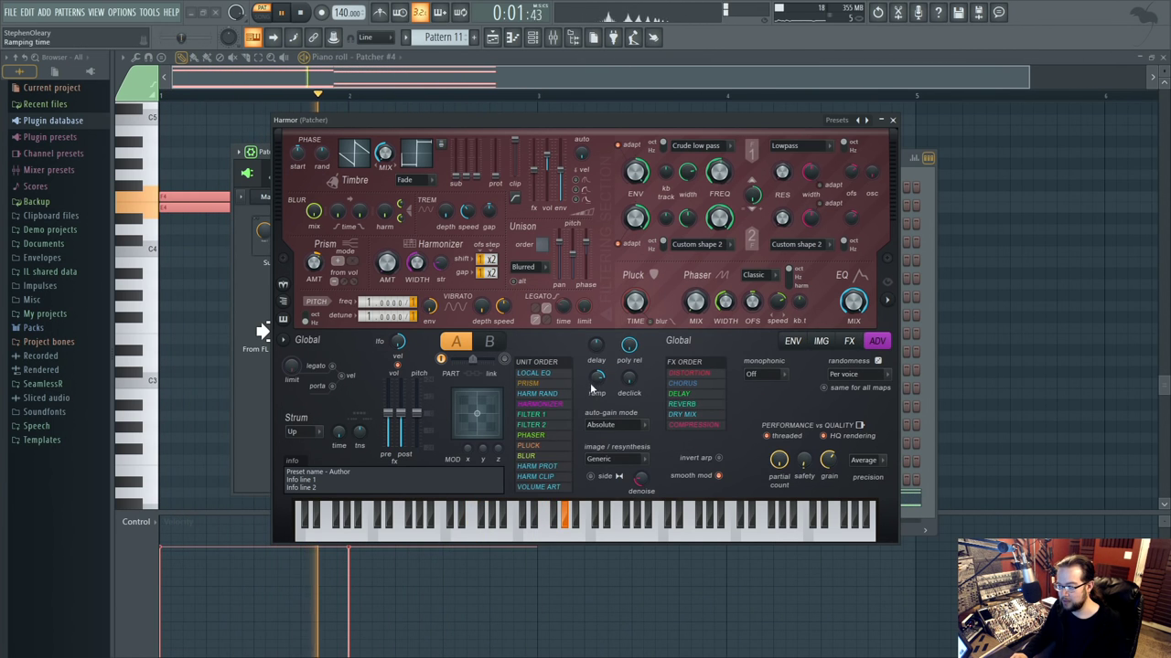
left_click(848, 341)
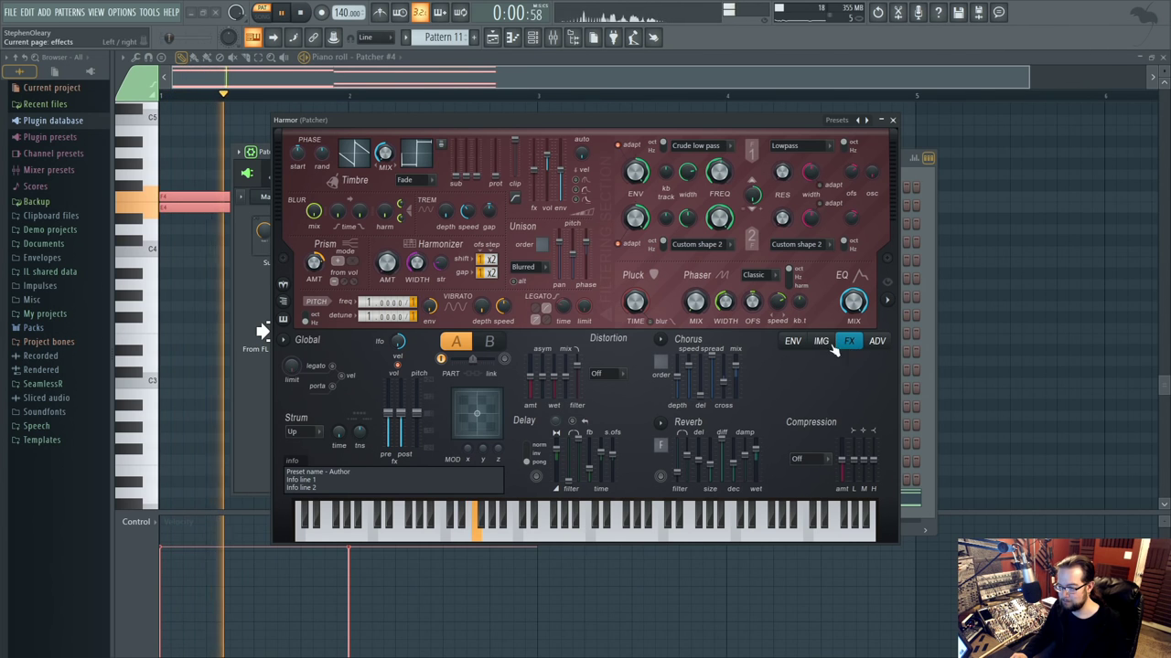
left_click(884, 300)
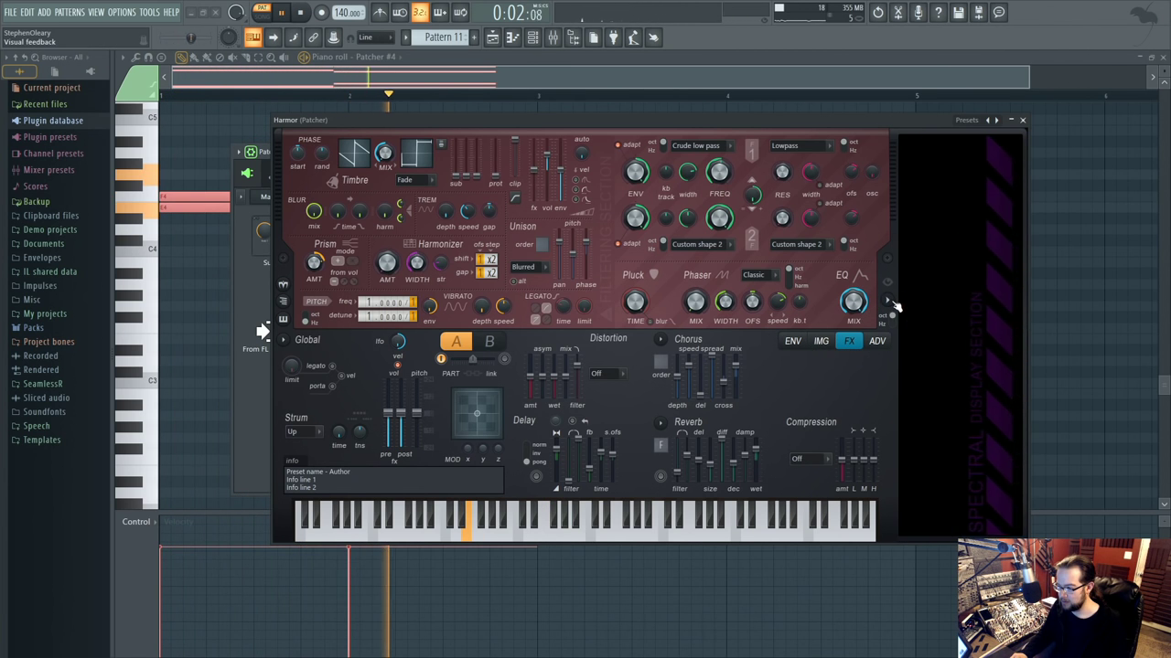
Enable Harmor's pitch envelope and shape it as a short, steep decay starting at +6000 cents.
left_click(792, 341)
left_click(580, 344)
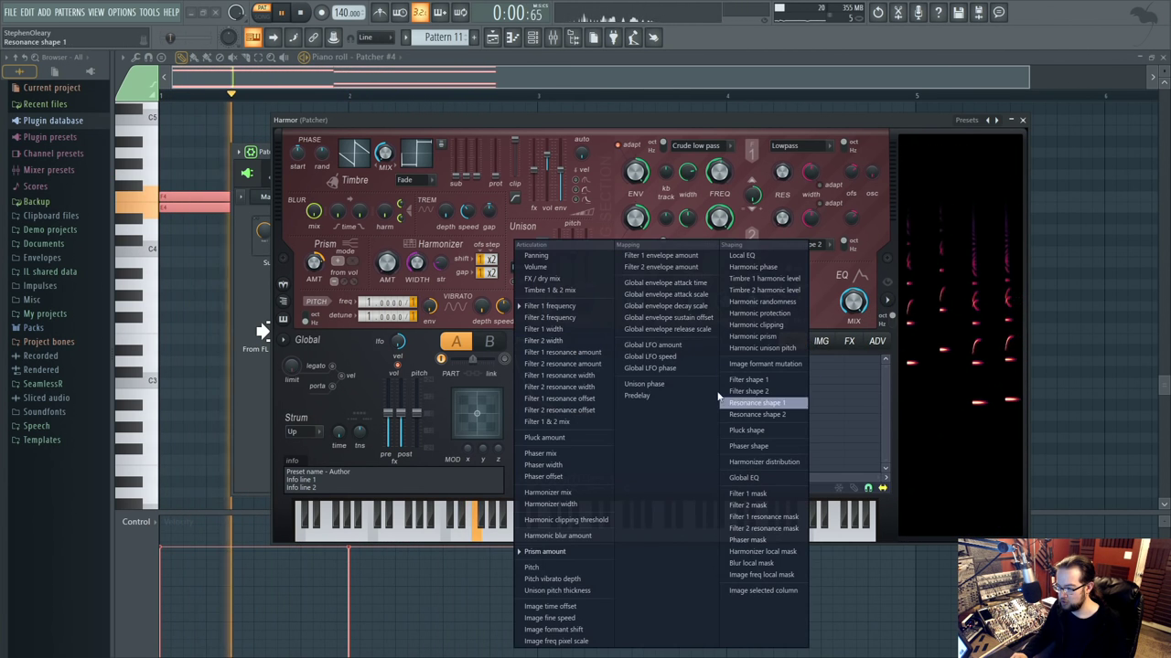
left_click(563, 569)
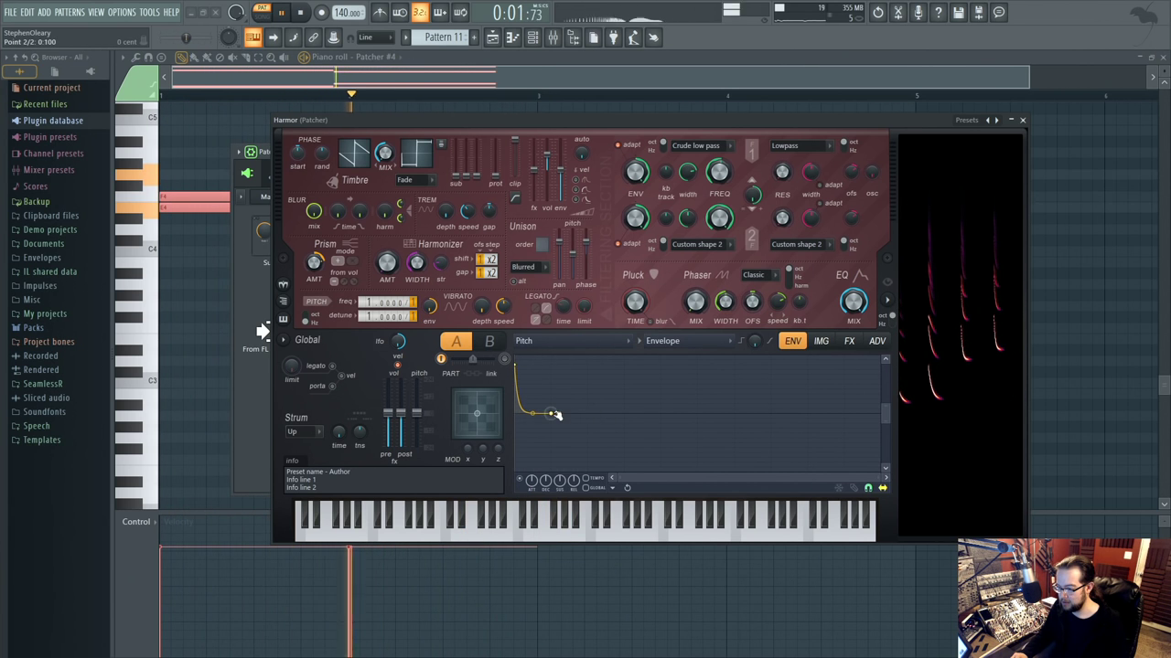
left_click_drag(518, 365, 459, 7)
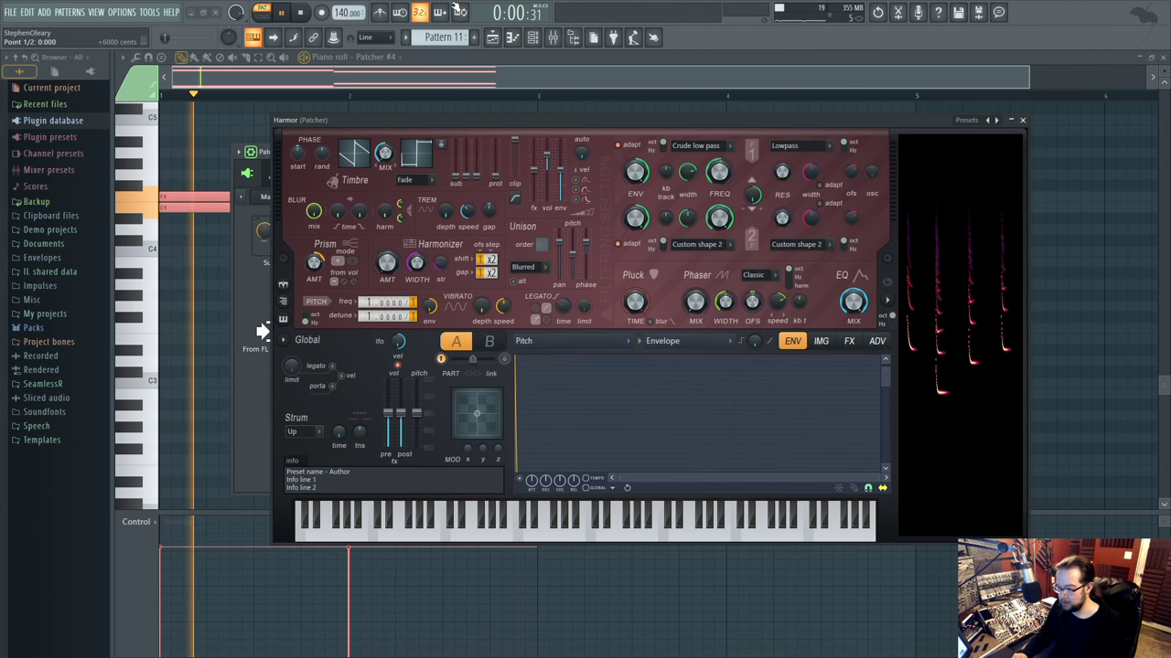
Raise Harmor's pitch frequency multiplier to 4, fine-tune the filter 1 frequency and close the editor.
left_click(876, 341)
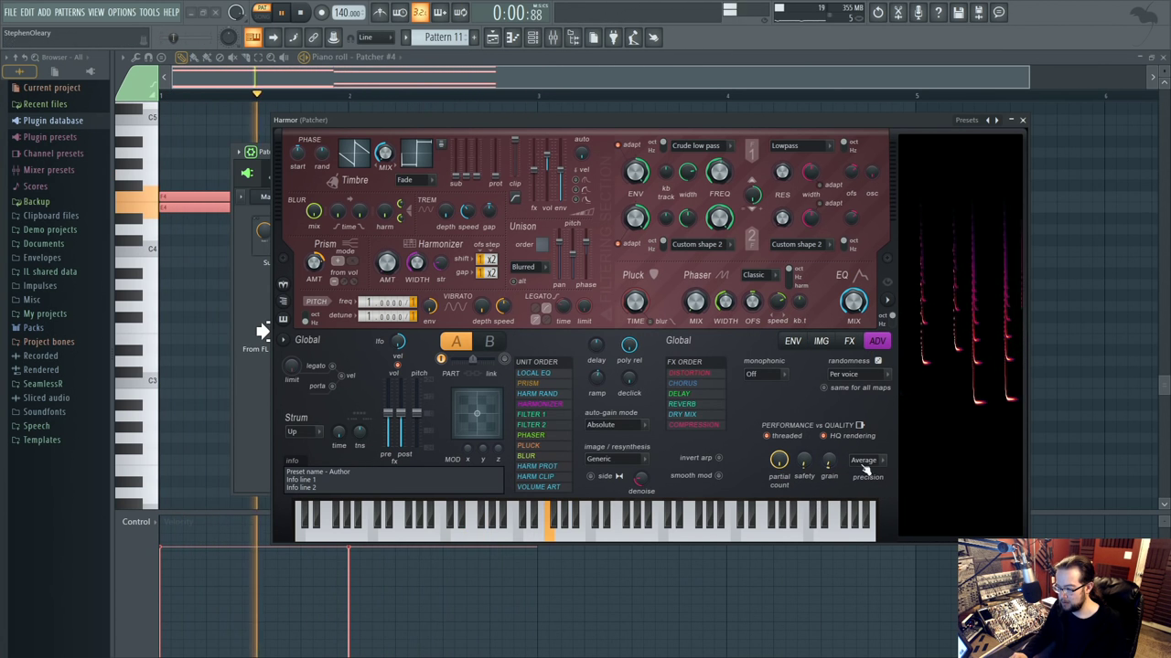
left_click(793, 342)
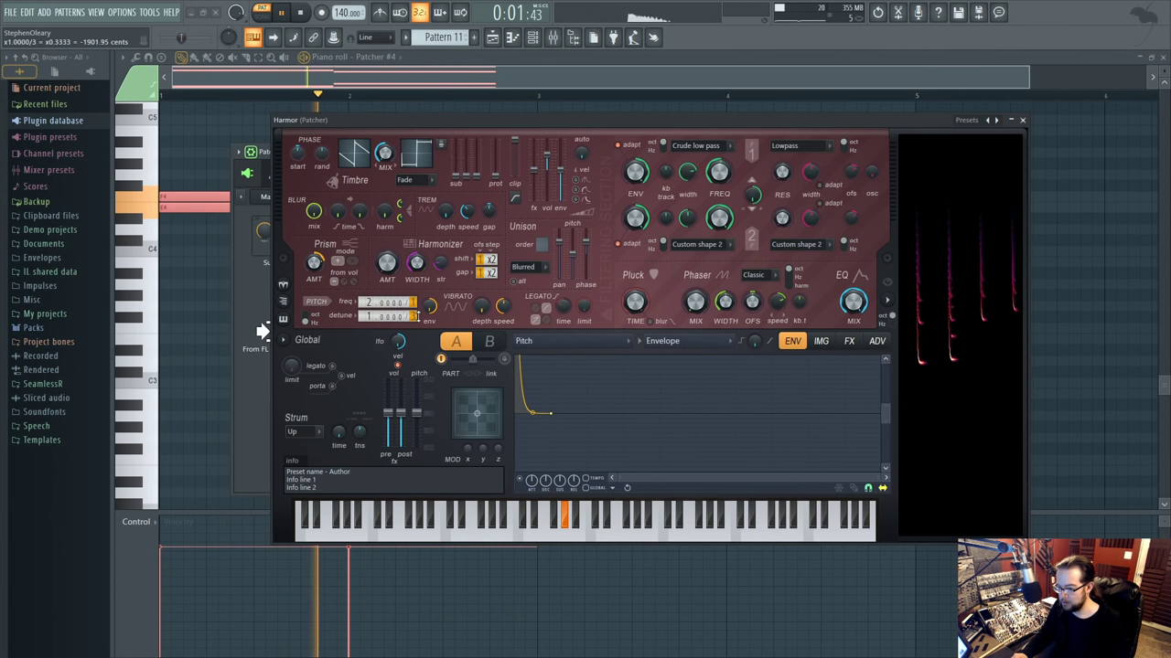
left_click_drag(369, 303, 370, 291)
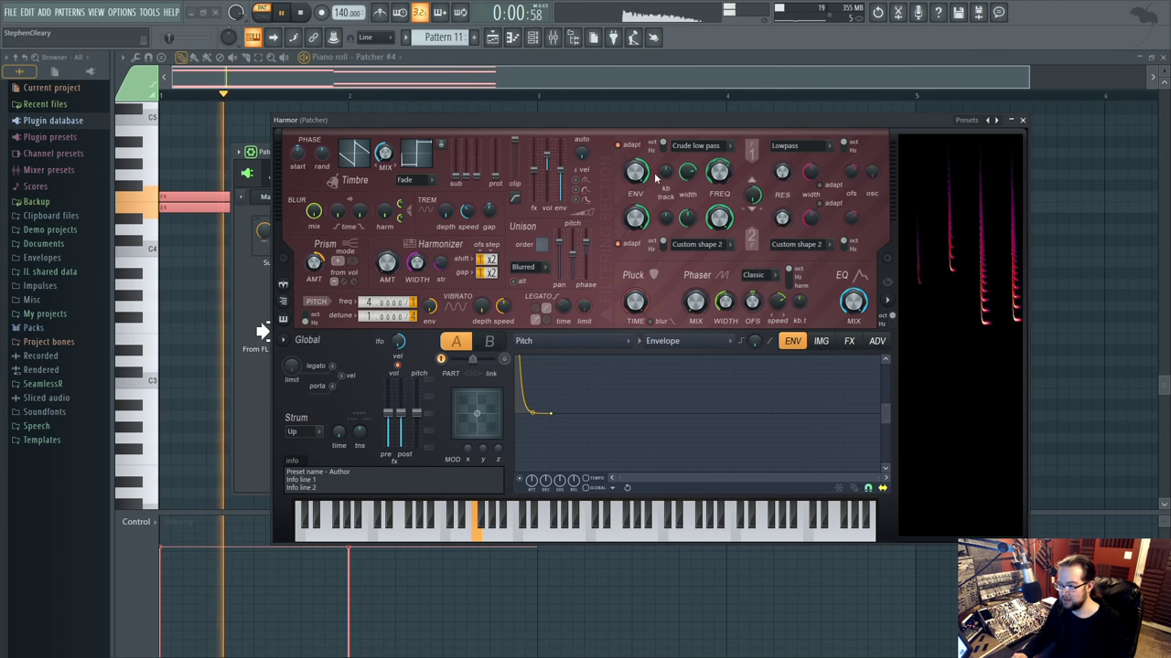
left_click_drag(715, 172, 711, 192)
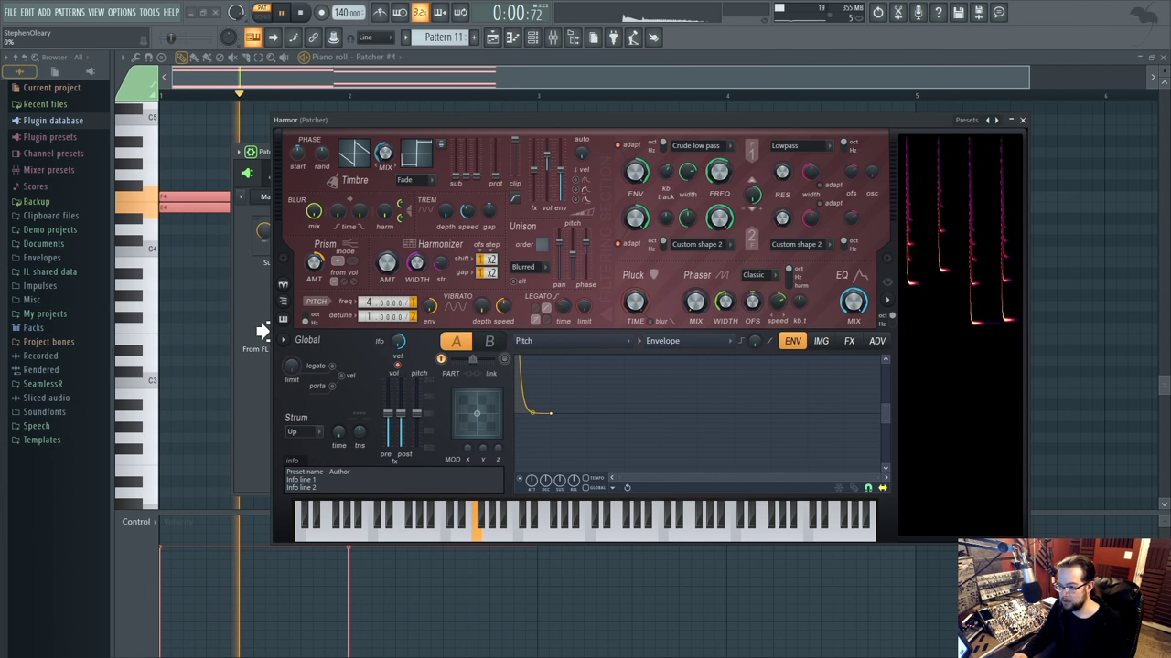
left_click(1022, 120)
Add a Fruity Delay 3 after Harmor in the Patcher map and adjust its delay and modulation settings.
middle_click(437, 447)
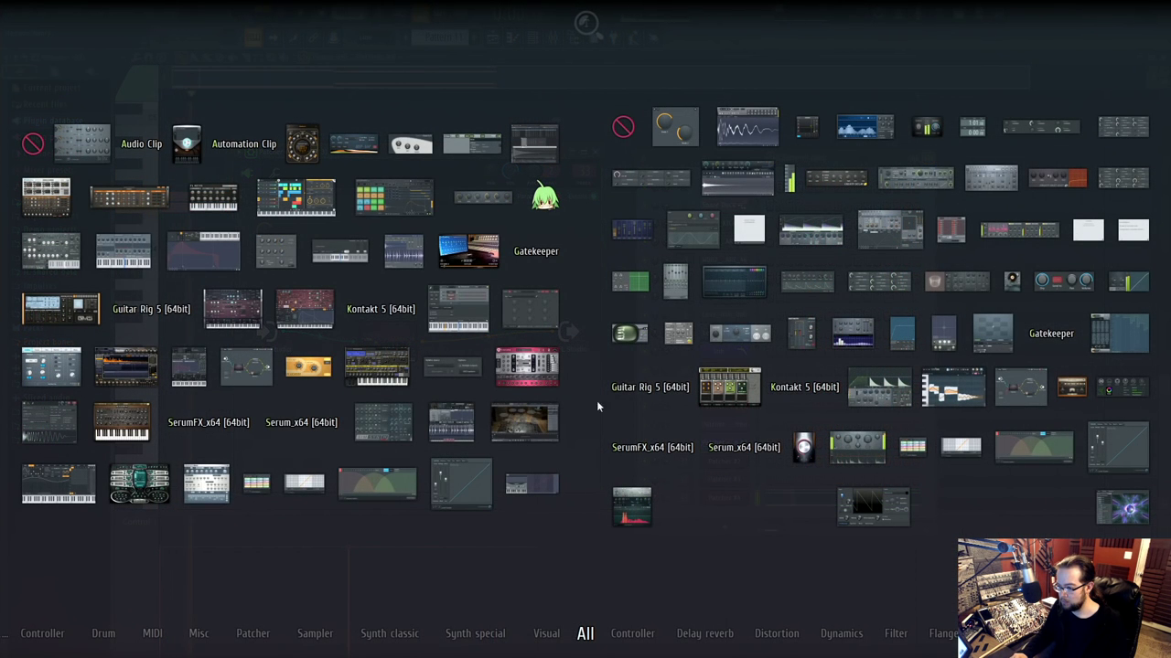
left_click(910, 173)
left_click_drag(405, 346, 473, 317)
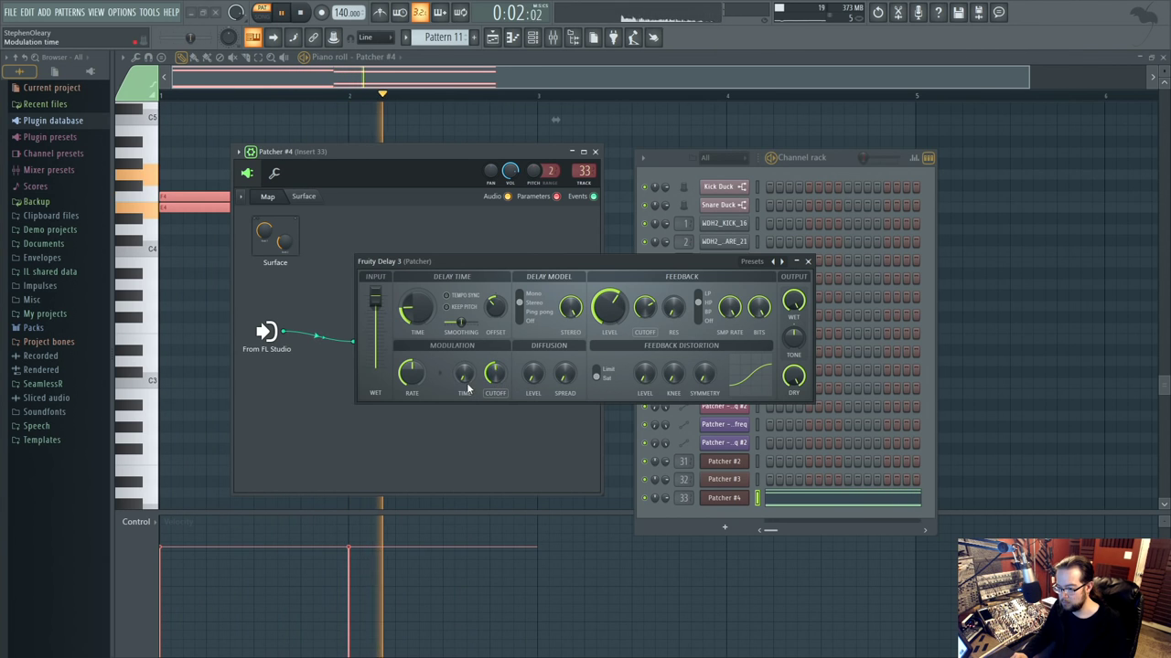
left_click(808, 261)
Make room in the Patcher map, chain a second Fruity Delay 3 after the first and adjust its ping pong stereo amount.
left_click_drag(378, 328, 331, 322)
left_click_drag(478, 295, 528, 276)
right_click(386, 318)
right_click(431, 263)
left_click(527, 271)
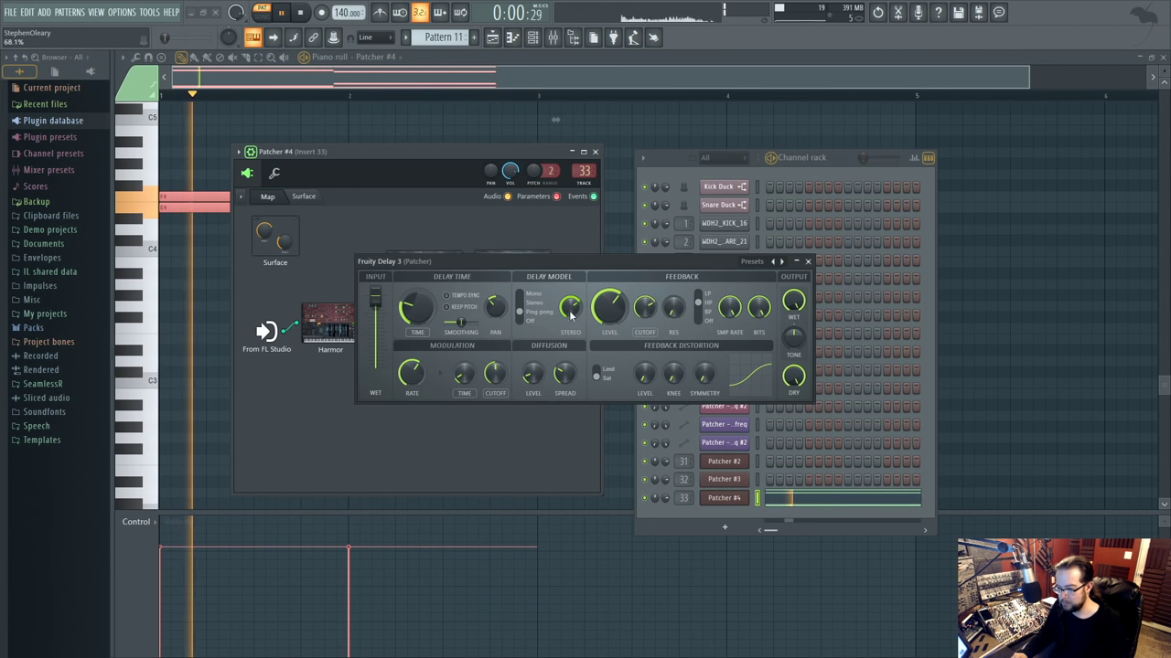
left_click(807, 262)
Chain a third Fruity Delay 3 before the output and adjust its modulation and feedback level.
right_click(516, 256)
left_click_drag(537, 273, 556, 294)
double_click(576, 264)
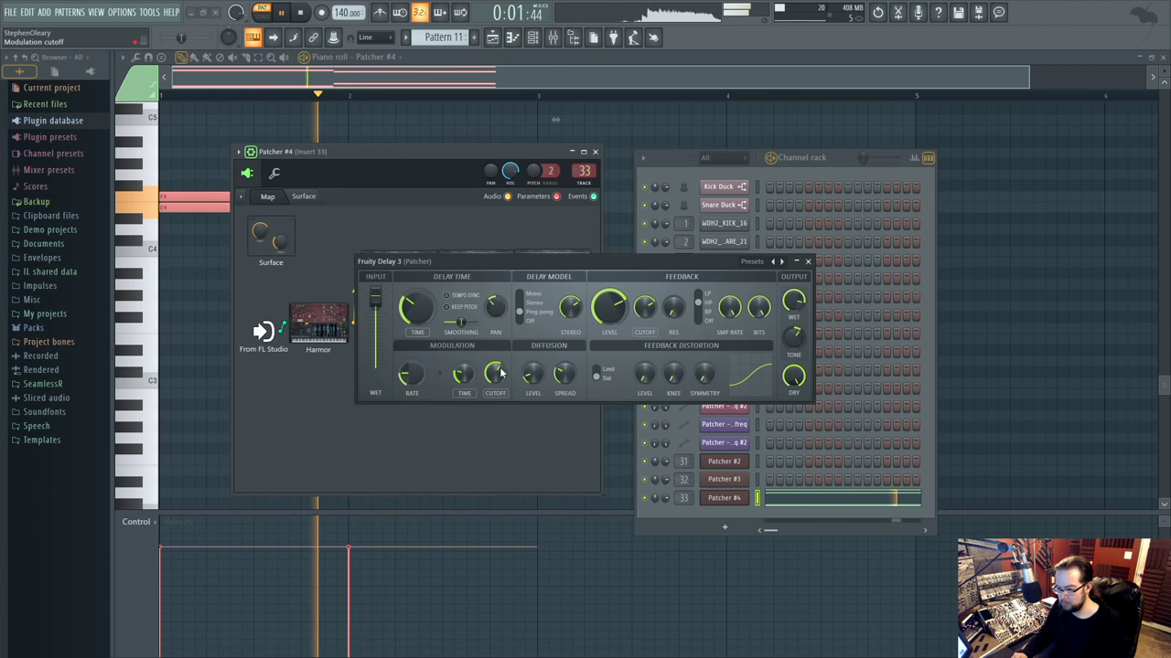
left_click_drag(611, 309, 644, 330)
left_click(807, 262)
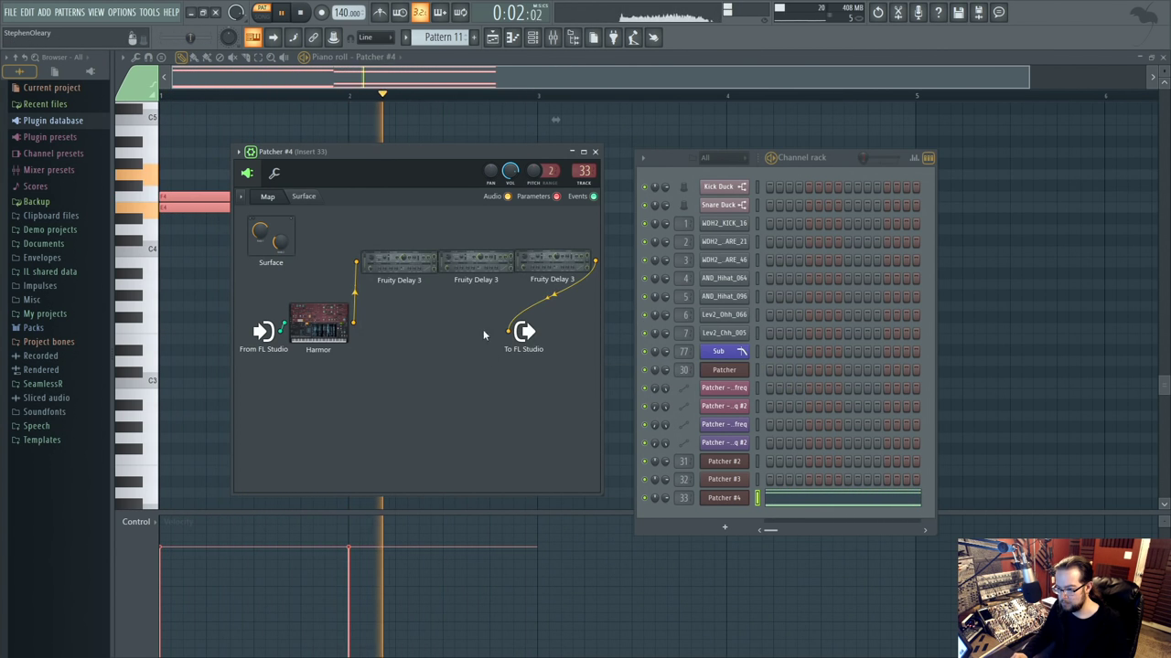
Add a Fruity Convolver fed by Harmor in parallel with the delay chain.
key("F8")
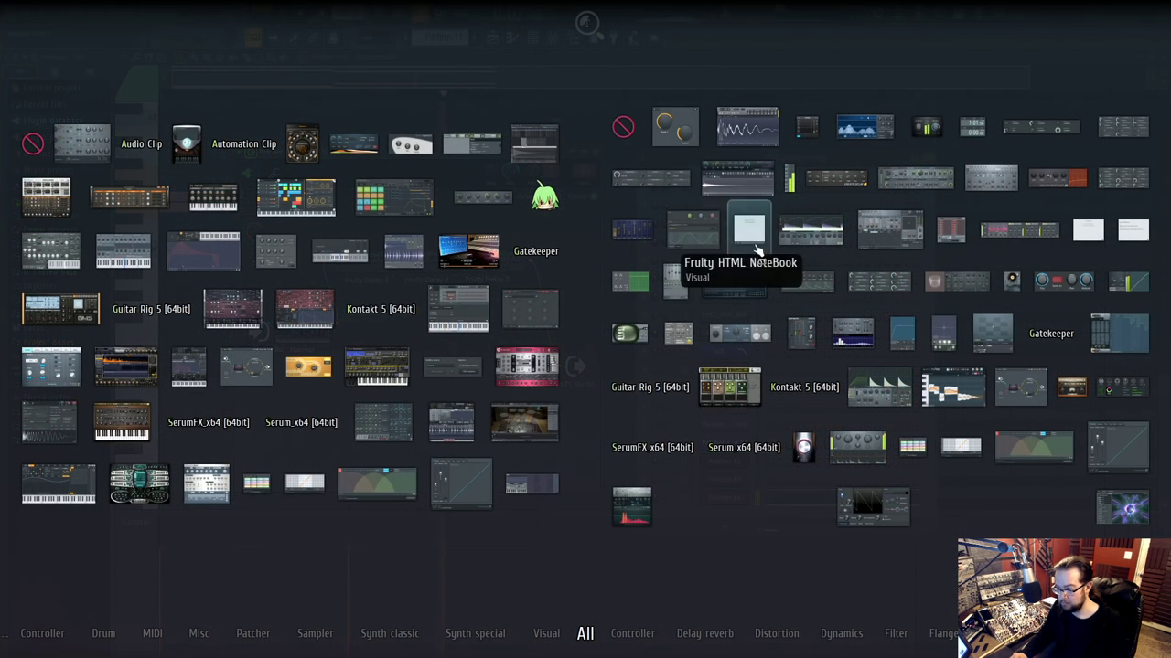
left_click_drag(736, 183, 403, 347)
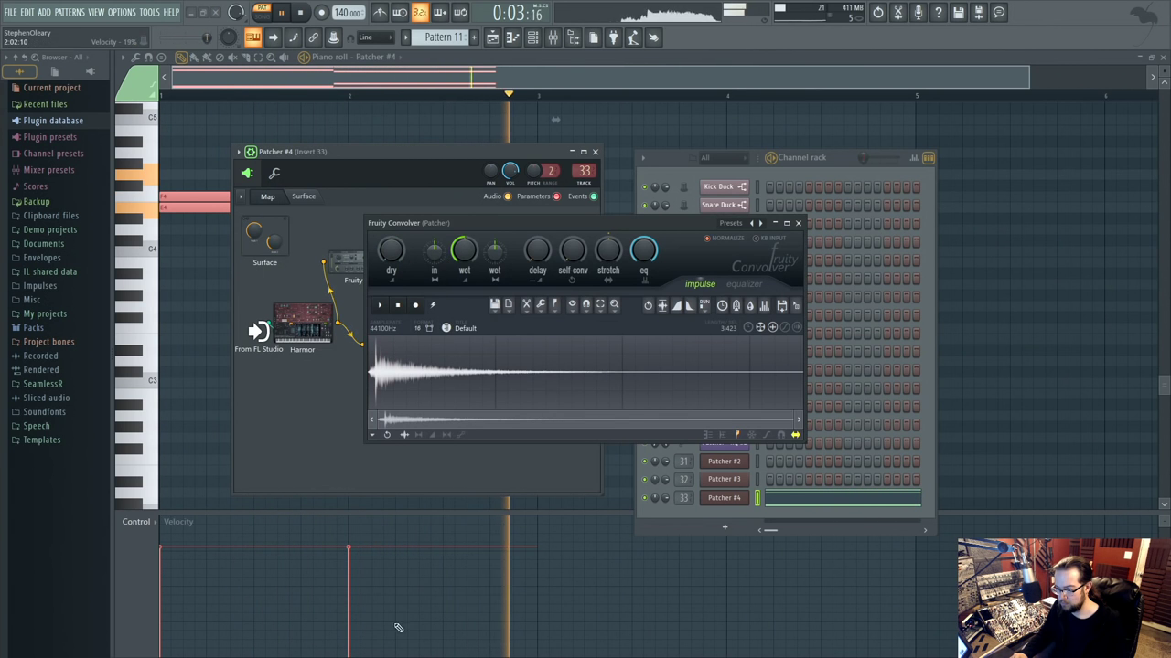
left_click(798, 224)
Add Maximus before the Patcher output and lower its low and high crossover frequencies so the high band covers nearly the whole spectrum.
middle_click(456, 413)
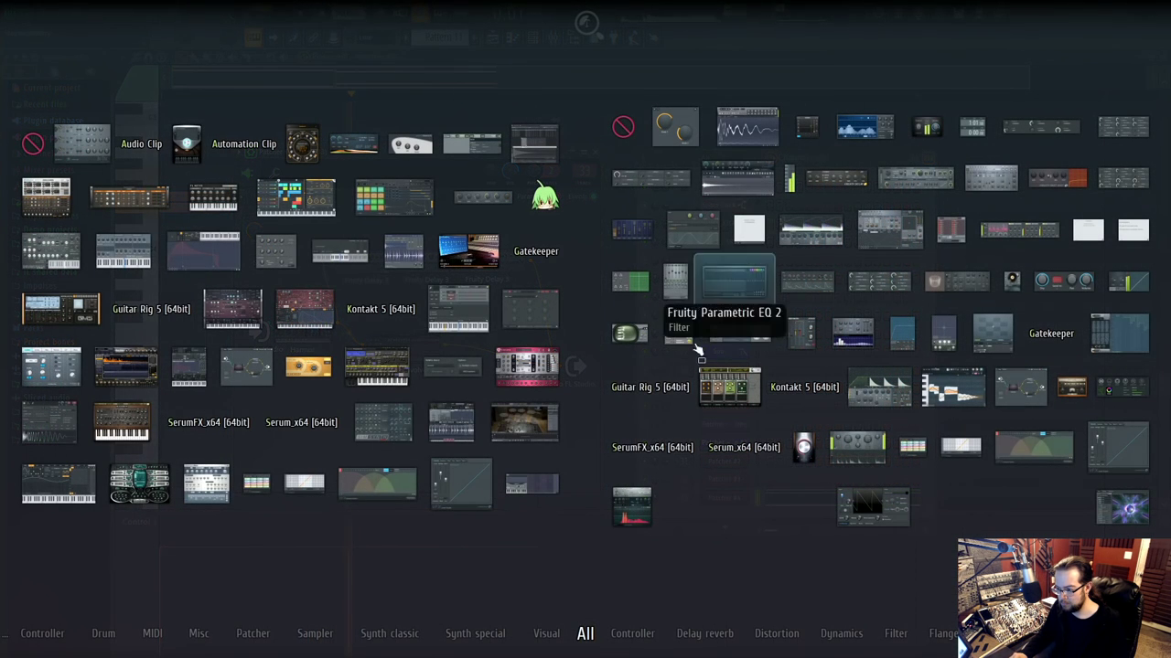
left_click_drag(951, 389, 504, 364)
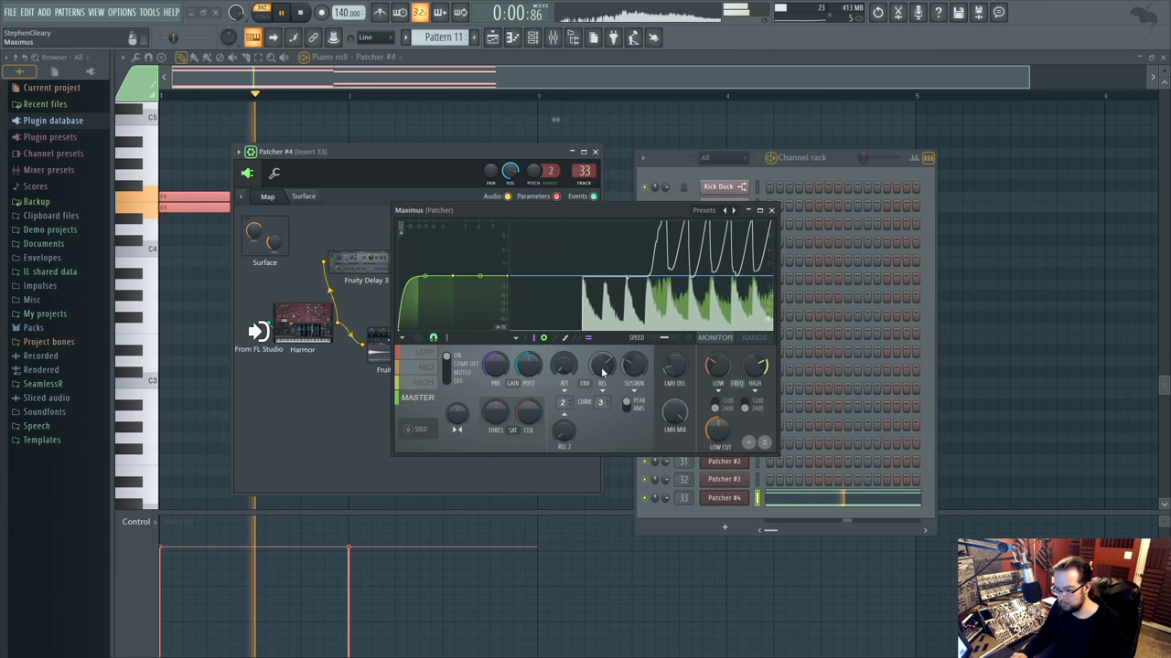
left_click(437, 364)
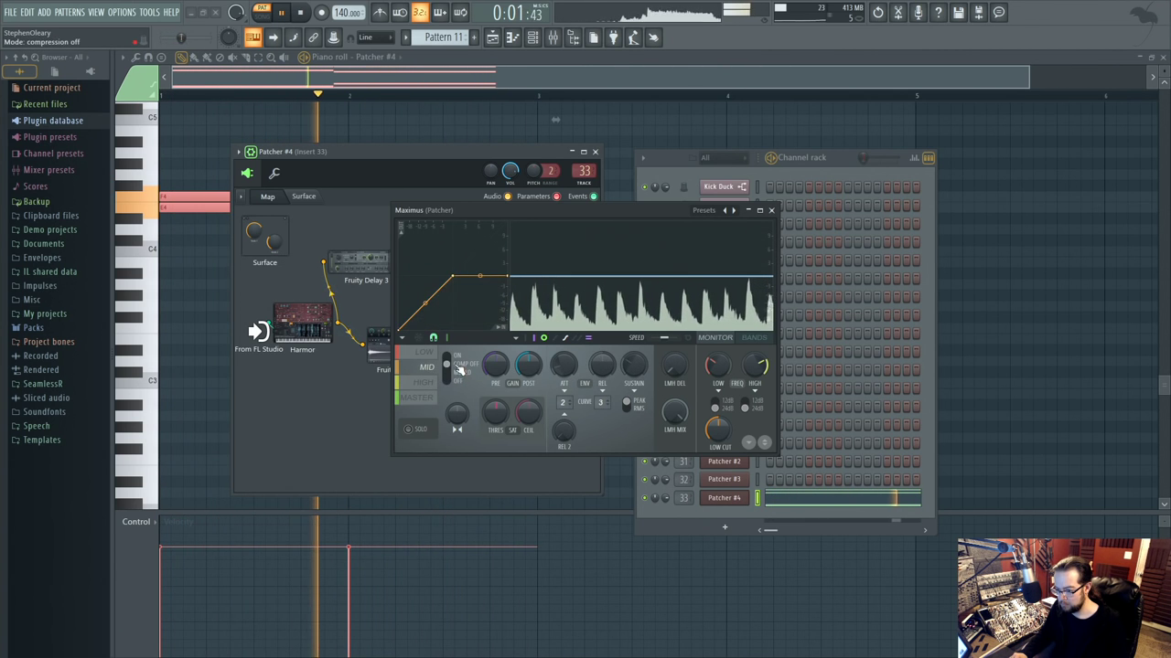
left_click(424, 382)
left_click(756, 338)
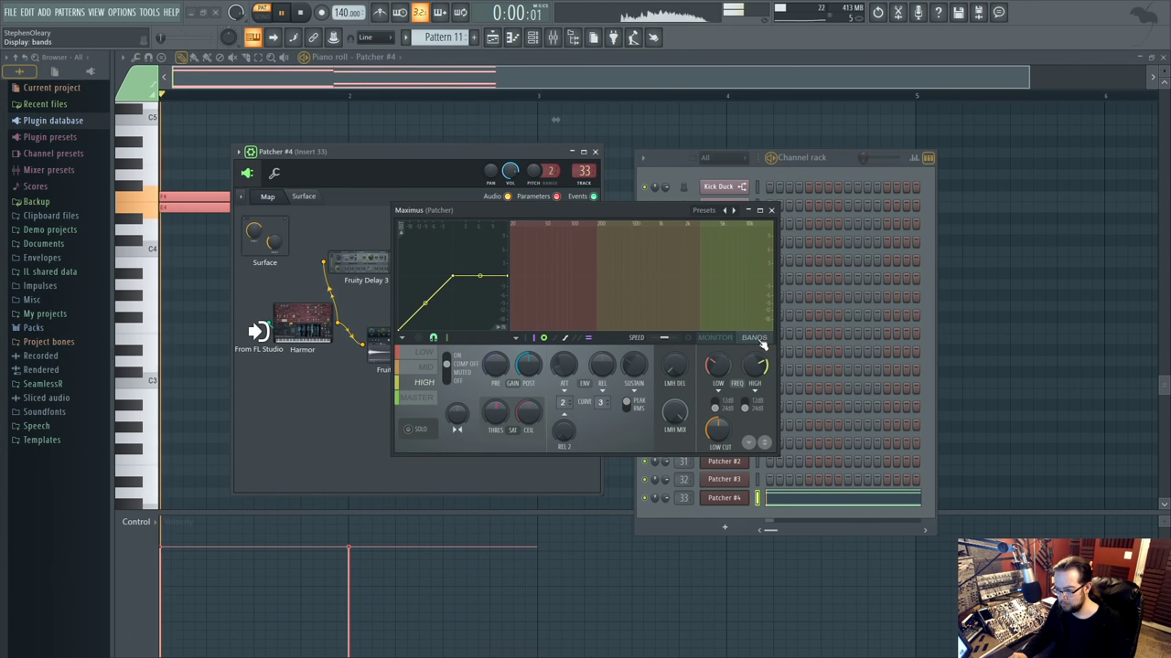
left_click(419, 400)
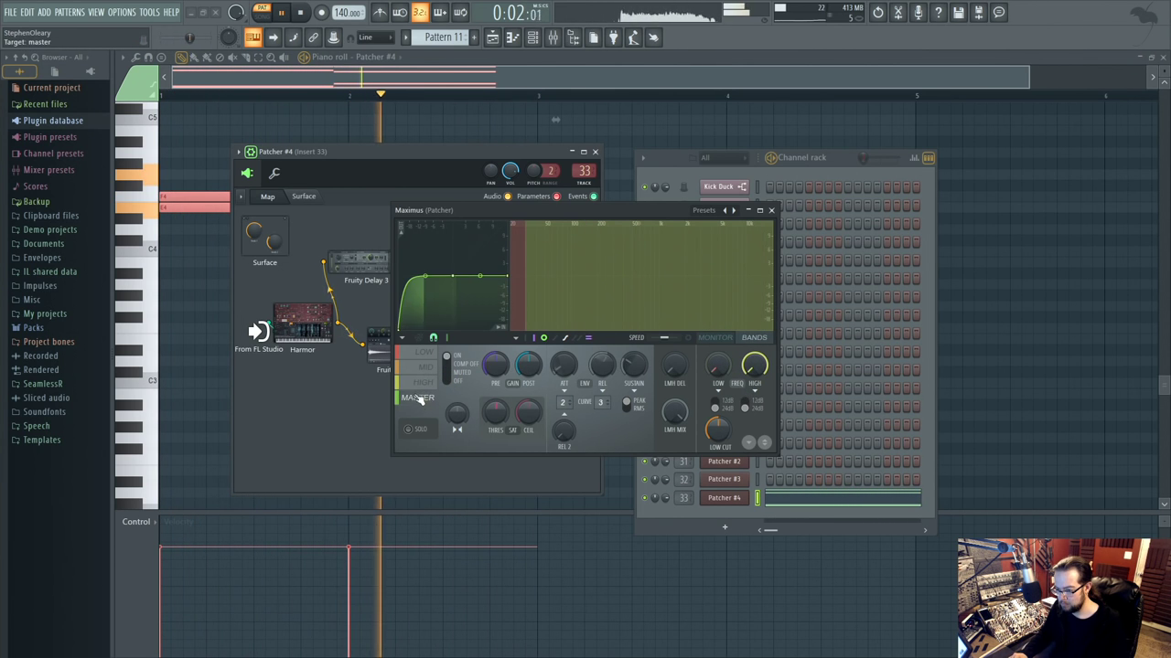
left_click(714, 337)
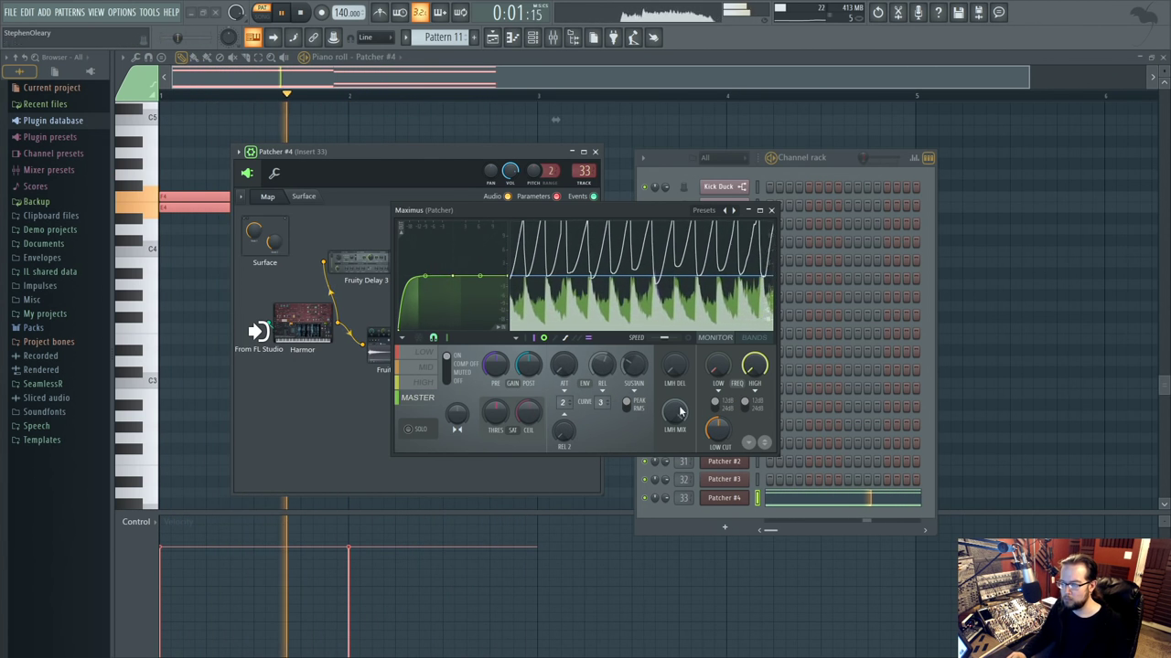
left_click(772, 212)
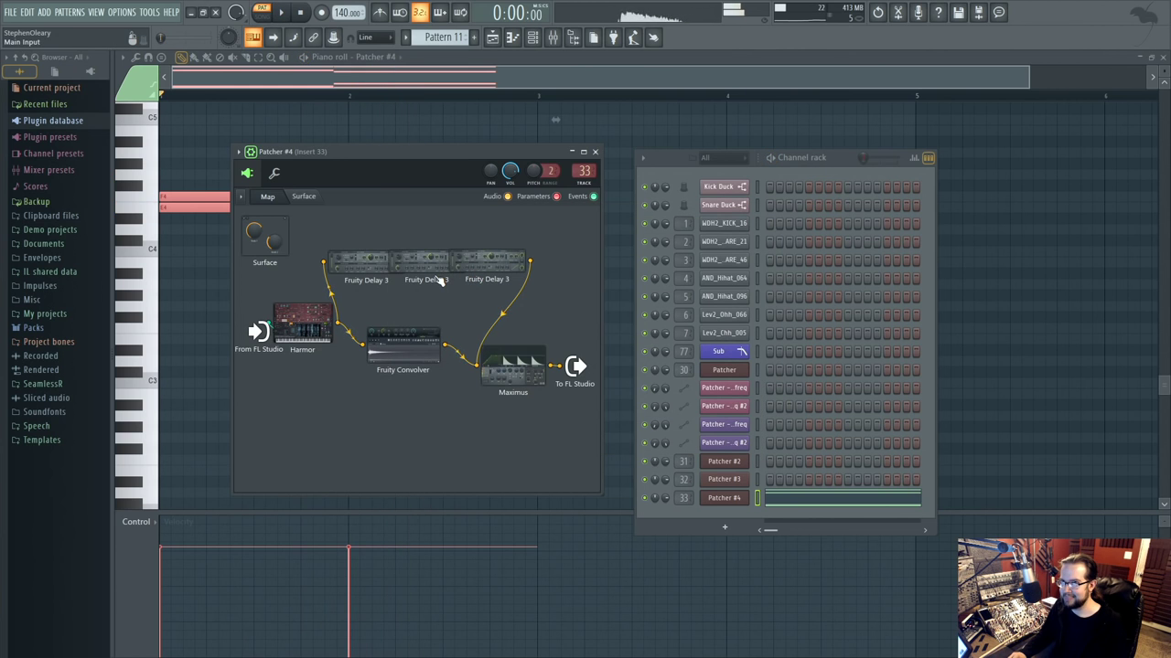
Save the project and play the pattern.
key("ctrl+s")
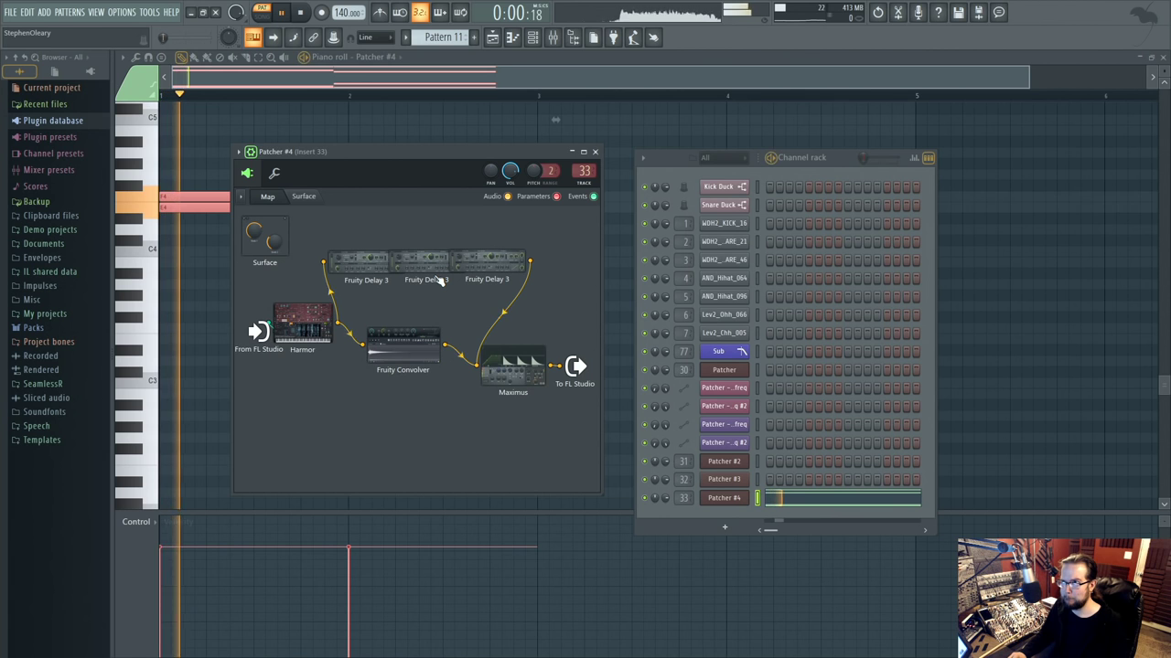
key("space")
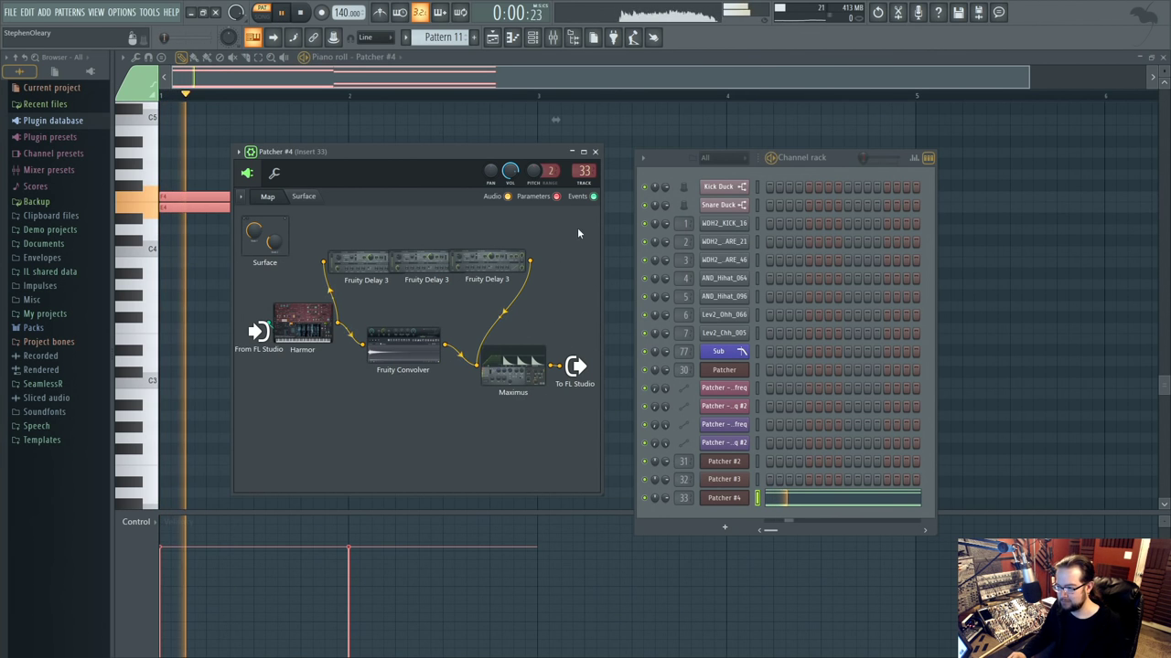
Check the settings of the three chained Fruity Delay 3 effects one after another.
left_click(487, 263)
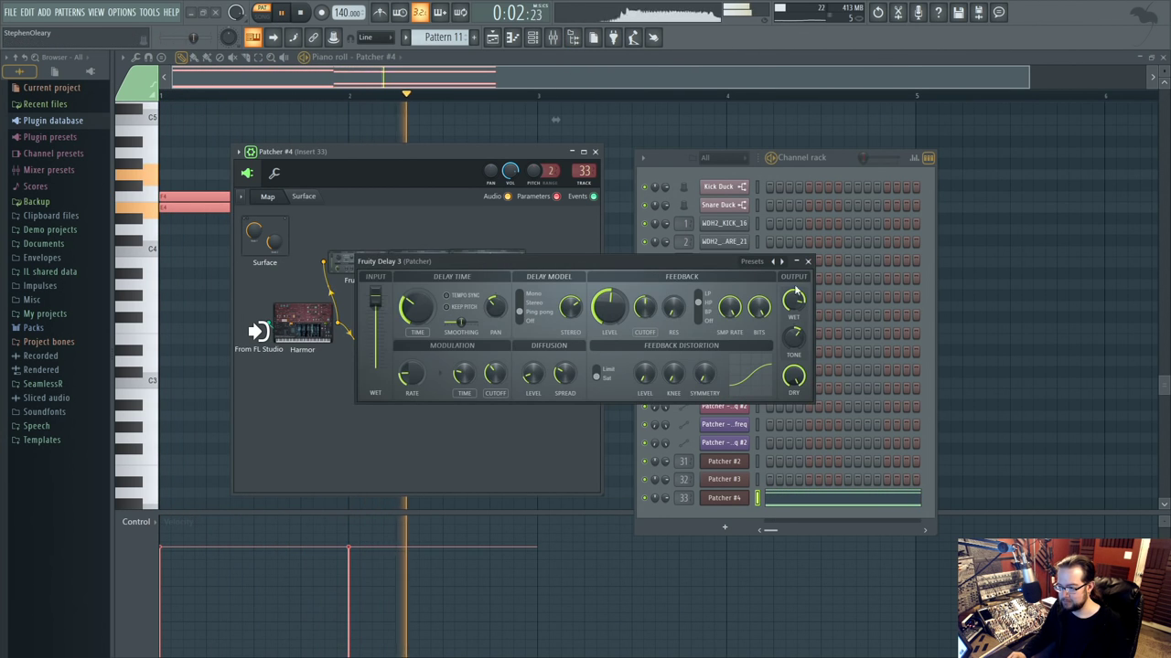
left_click_drag(665, 264, 866, 329)
left_click(427, 265)
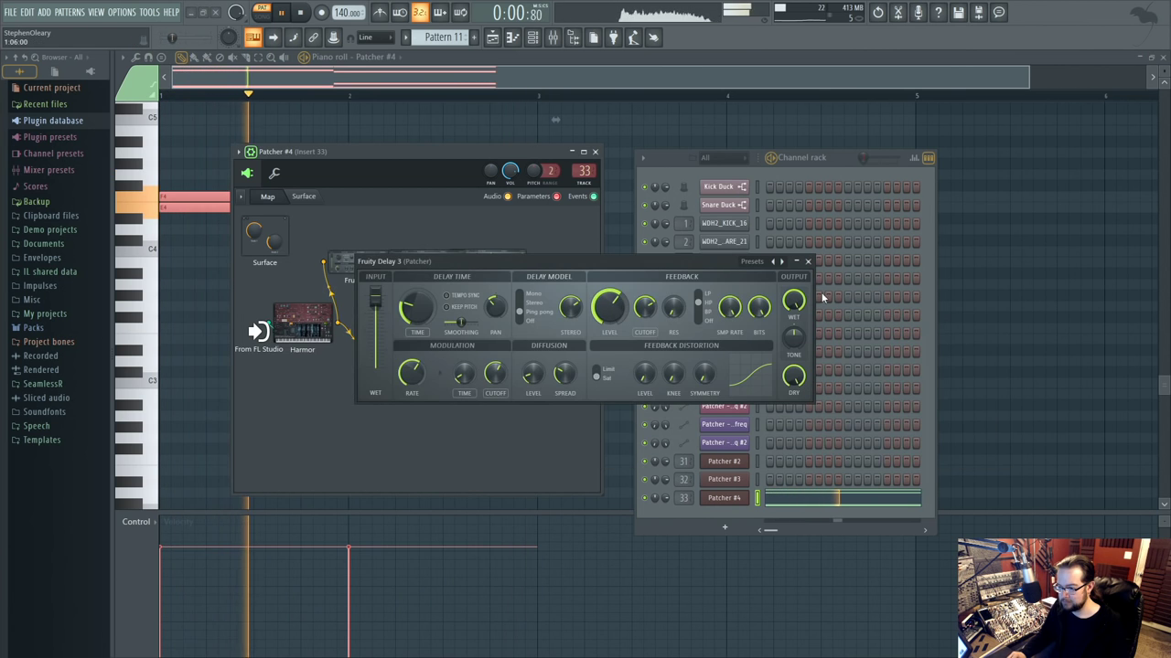
left_click(809, 263)
left_click(366, 264)
left_click(810, 263)
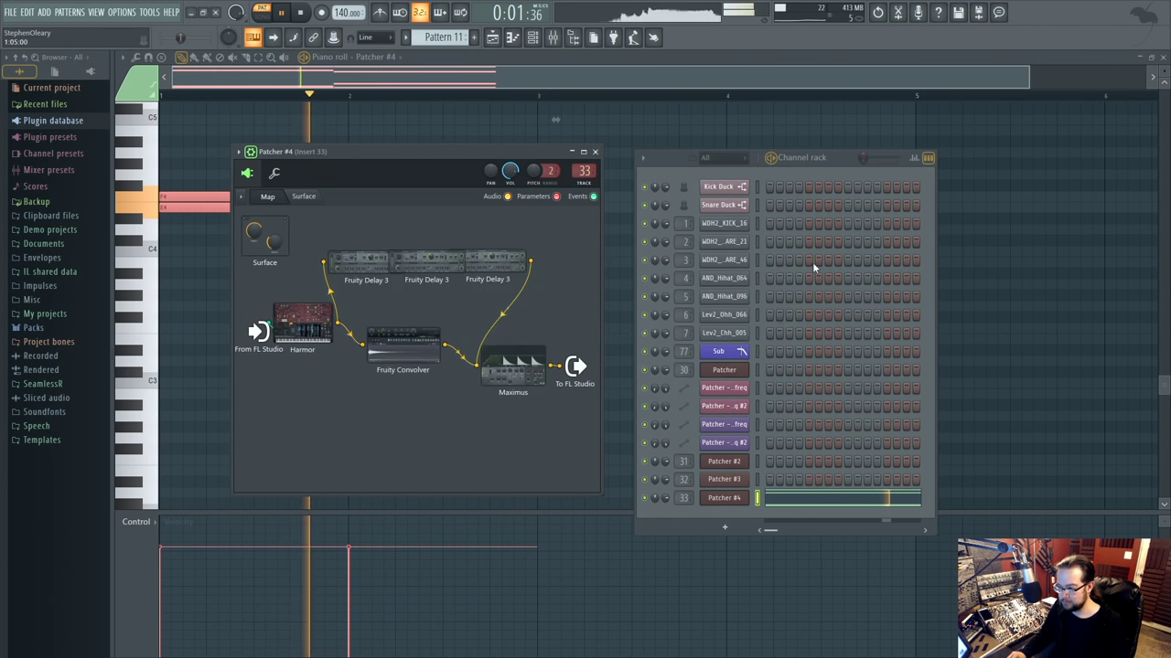
Reposition Maximus and Fruity Convolver in the Patcher map so both line up with Harmor.
left_click_drag(515, 368, 542, 368)
left_click_drag(403, 348, 400, 332)
left_click_drag(539, 367, 533, 342)
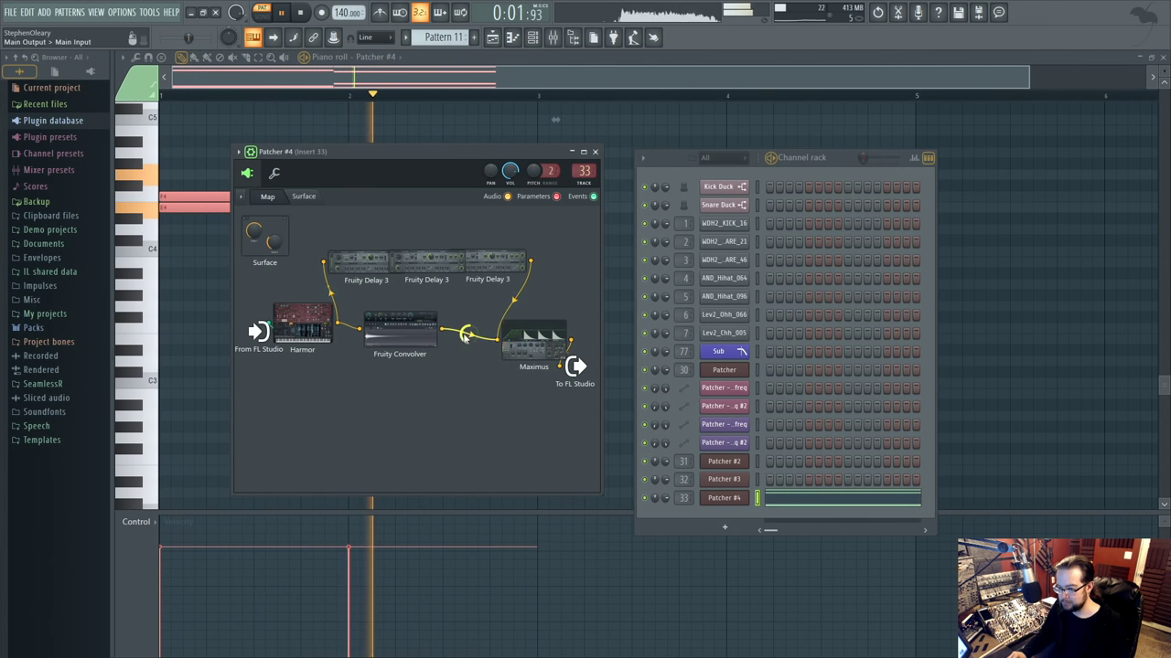
Shape Fruity Convolver's equalizer curve with several points, cutting the lows below about 200 Hz and peaking near 5 kHz.
left_click(399, 332)
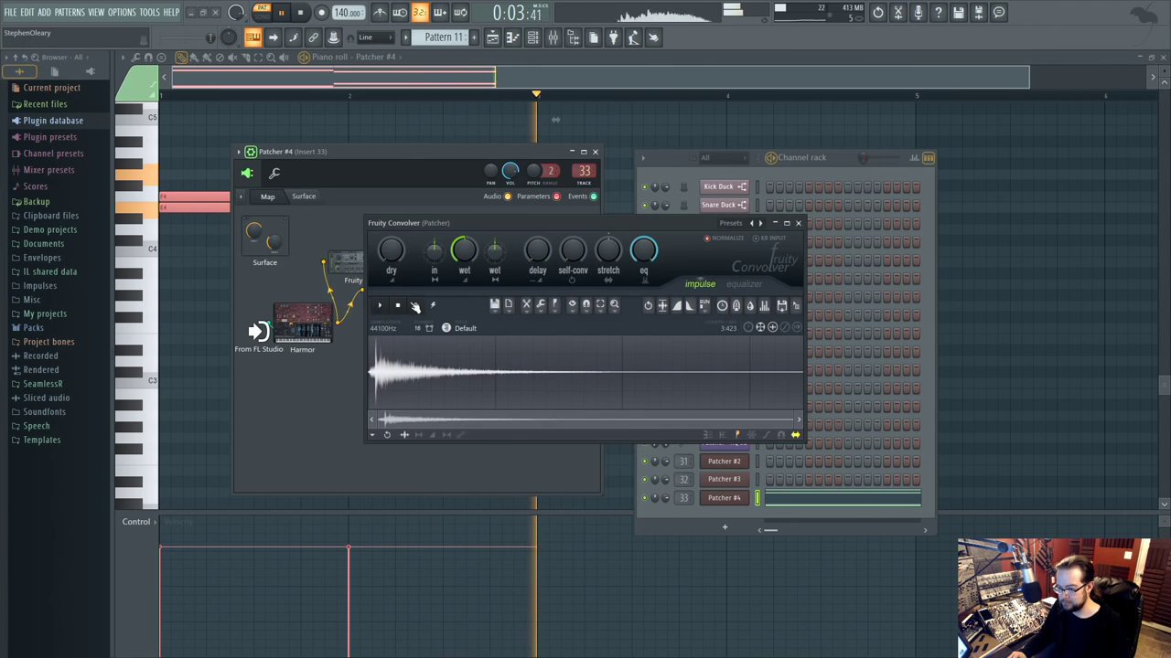
left_click(792, 220)
left_click(1150, 11)
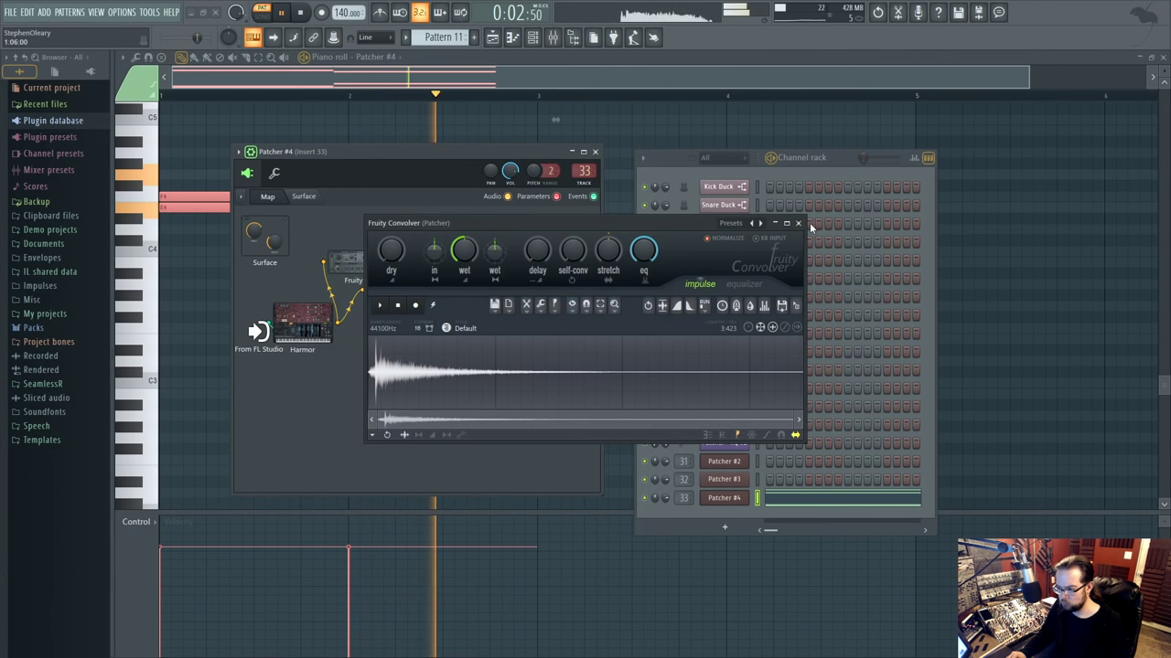
left_click(758, 285)
right_click(530, 394)
right_click(485, 371)
right_click(573, 366)
right_click(721, 335)
right_click(725, 372)
right_click(620, 374)
left_click_drag(470, 402, 449, 433)
left_click_drag(365, 375, 363, 523)
left_click_drag(564, 314, 537, 236)
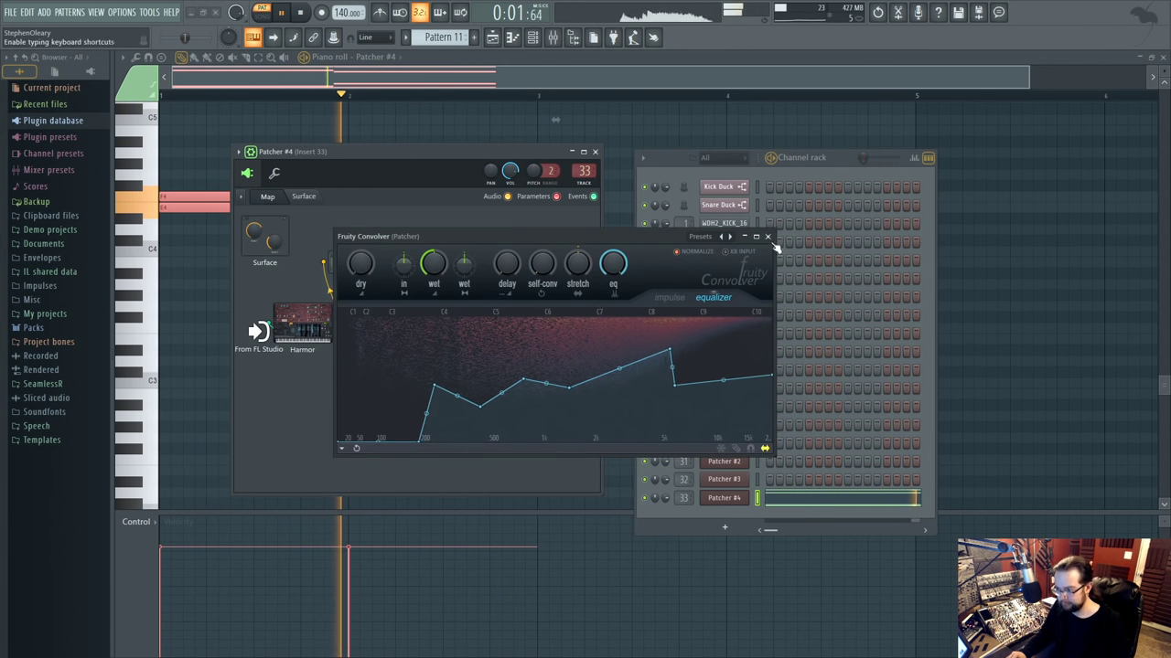
Route Harmor's output directly to Maximus as well and check Maximus's master and low bands.
left_click(766, 237)
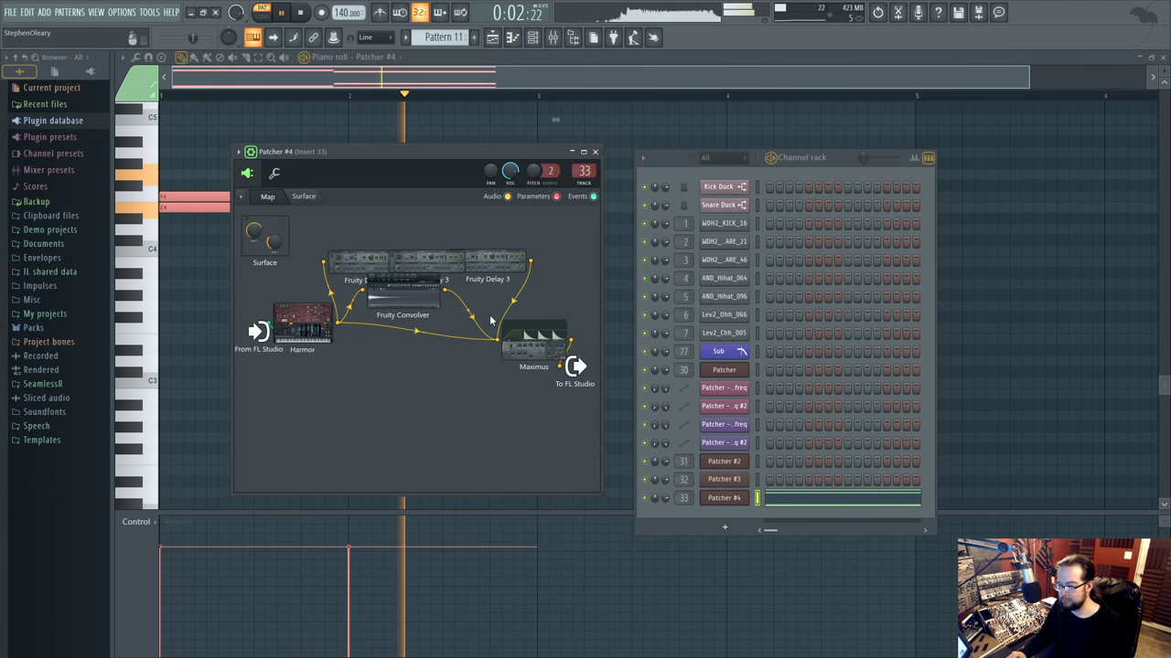
double_click(527, 338)
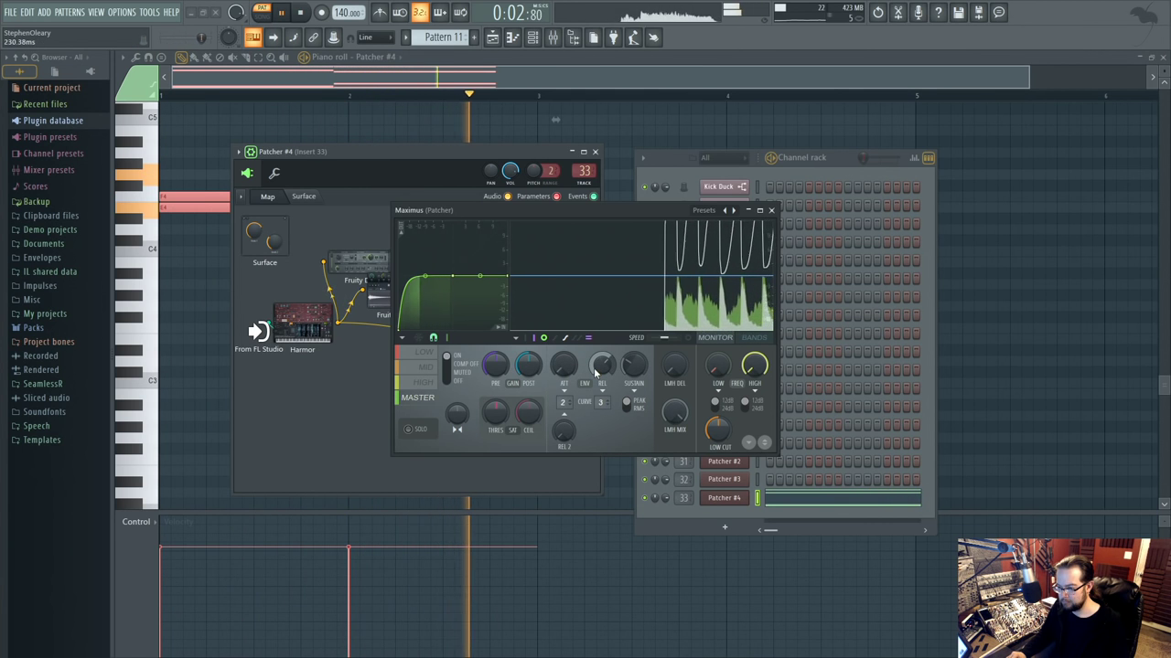
left_click(426, 354)
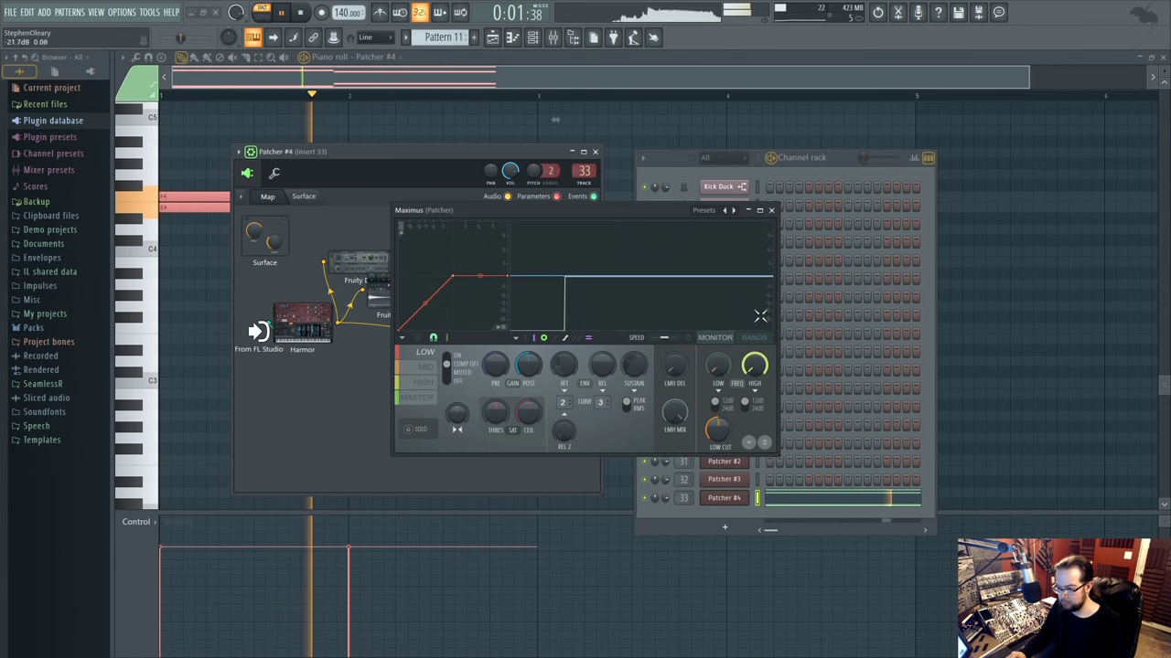
left_click(771, 209)
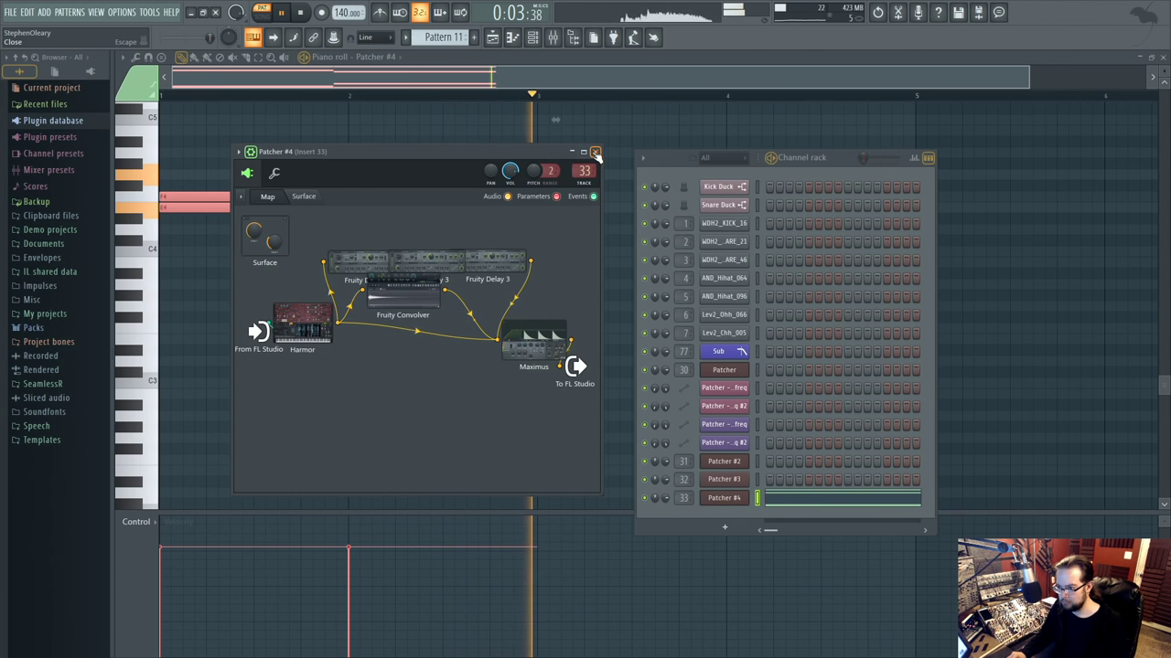
Lower Insert 33's mixer level to about -11.4 dB and load Fruity Parametric EQ 2 in its first effect slot.
left_click(595, 152)
left_click(554, 39)
left_click(554, 39)
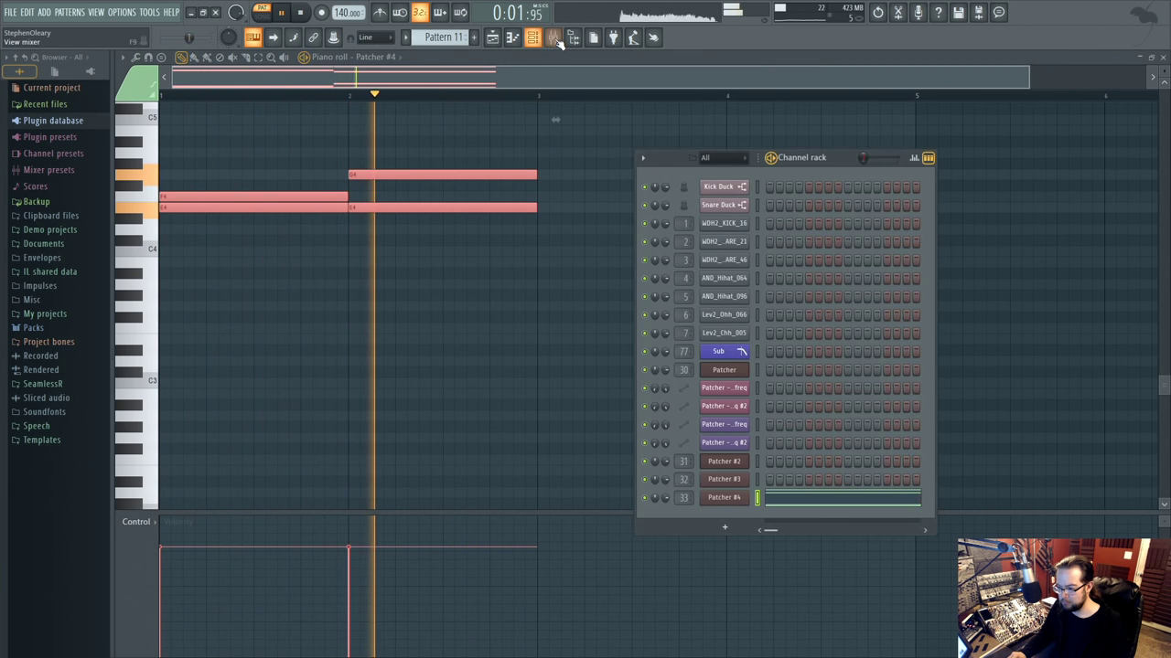
left_click(554, 38)
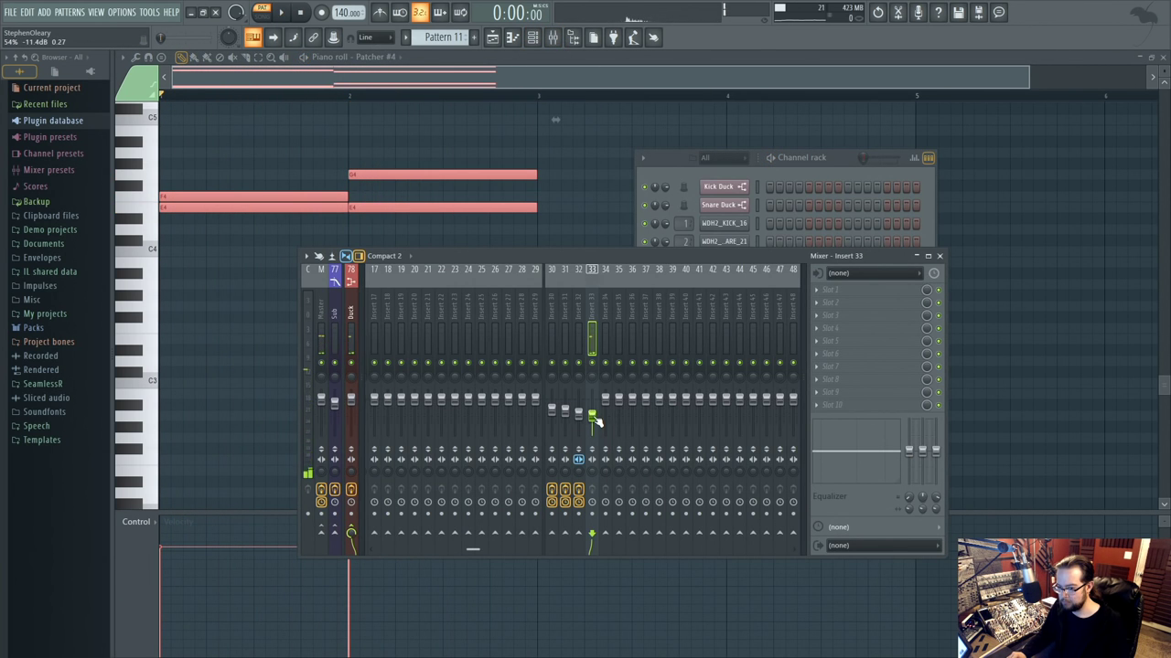
key("space")
left_click(860, 290)
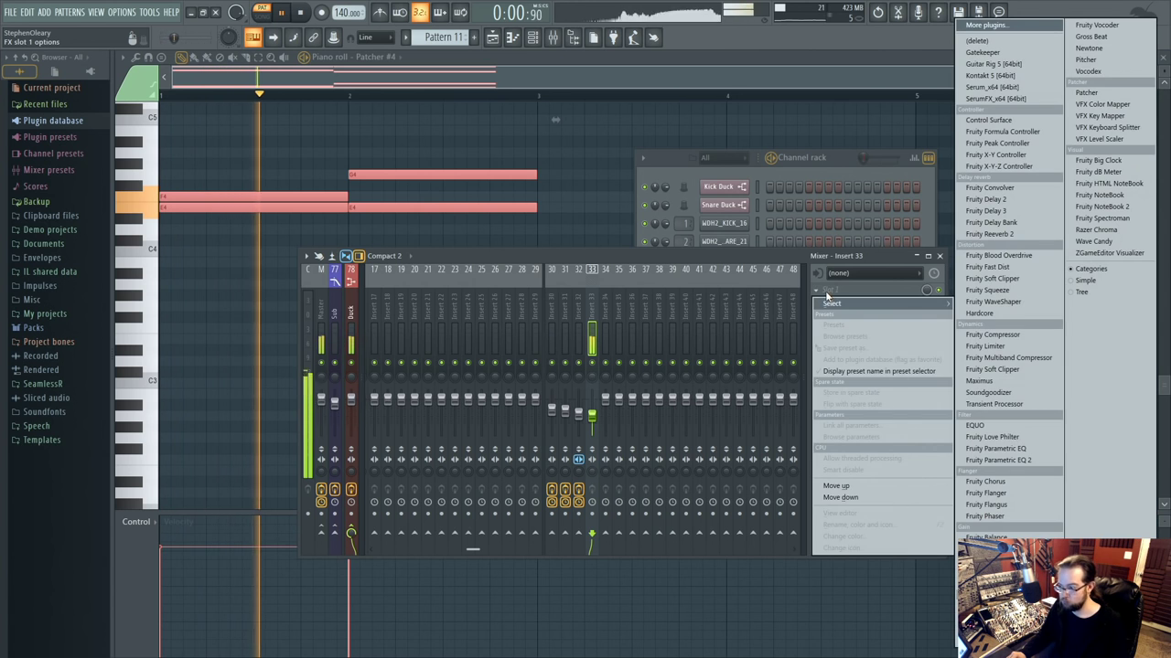
left_click(991, 460)
key("space")
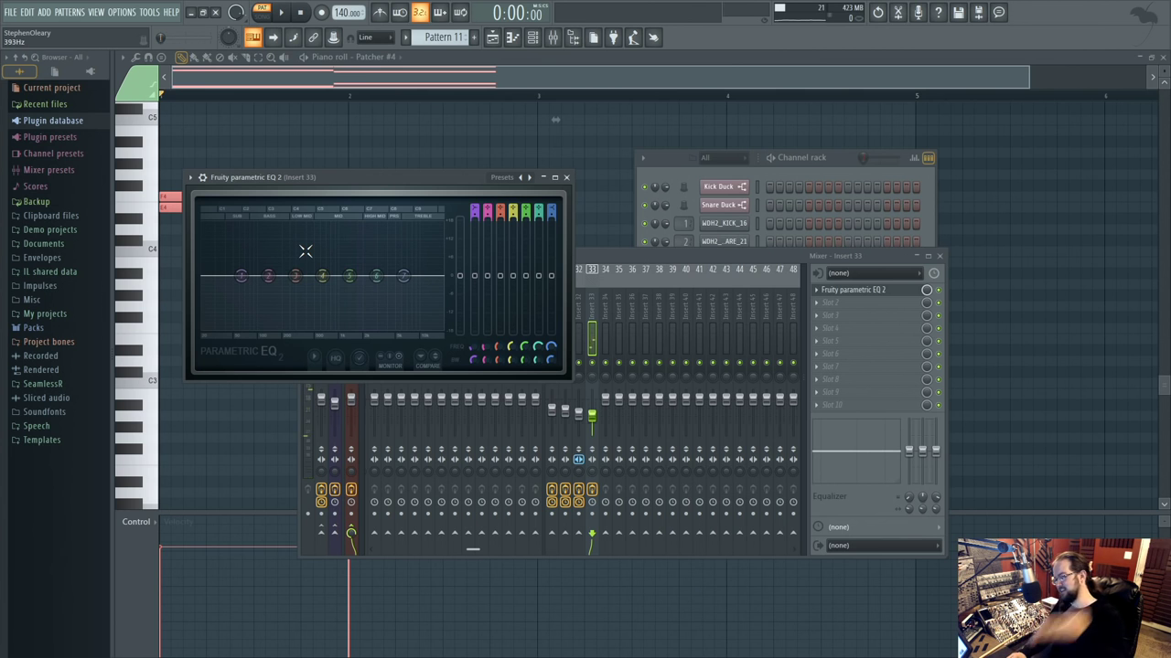
key("space")
key("space")
key("space")
key("space")
key("space")
key("space")
key("space")
key("space")
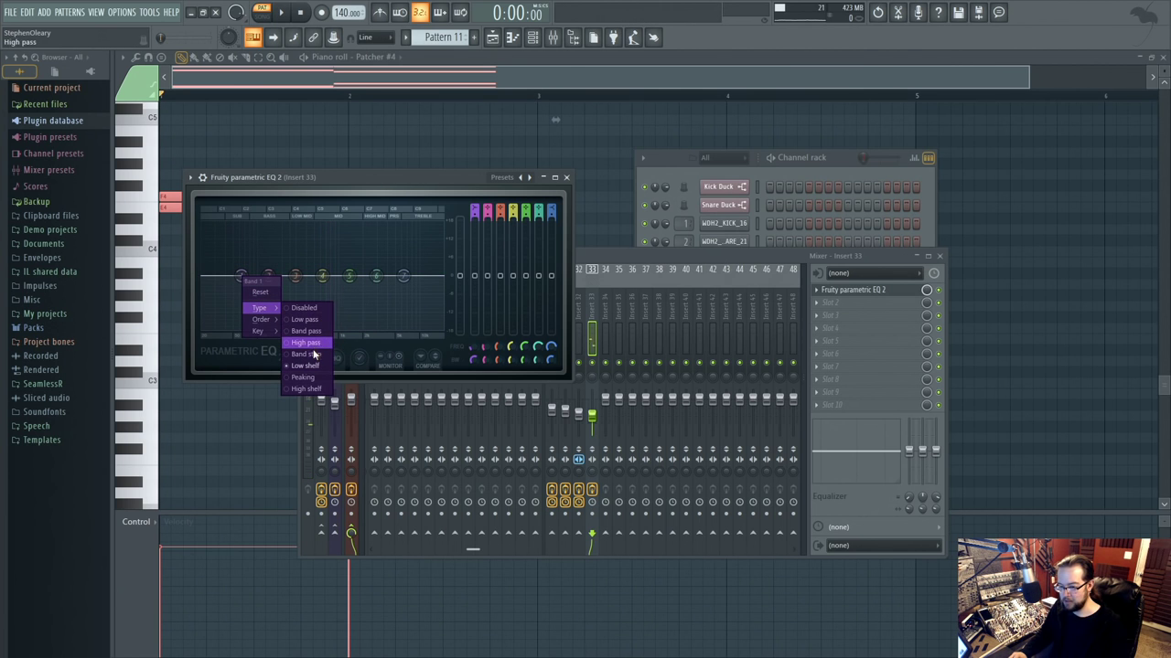
Cut the synth's lower range with EQ band 1's low shelf near 1.3 kHz by about 11 dB and nudge band 7 higher.
key("space")
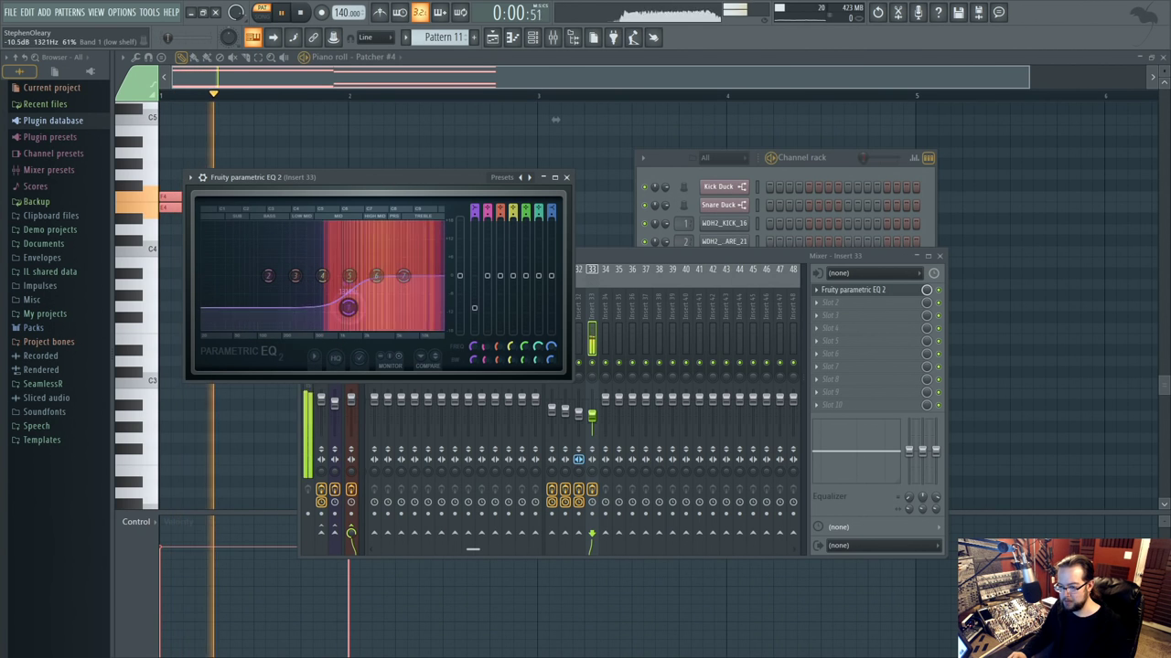
left_click_drag(334, 300, 344, 309)
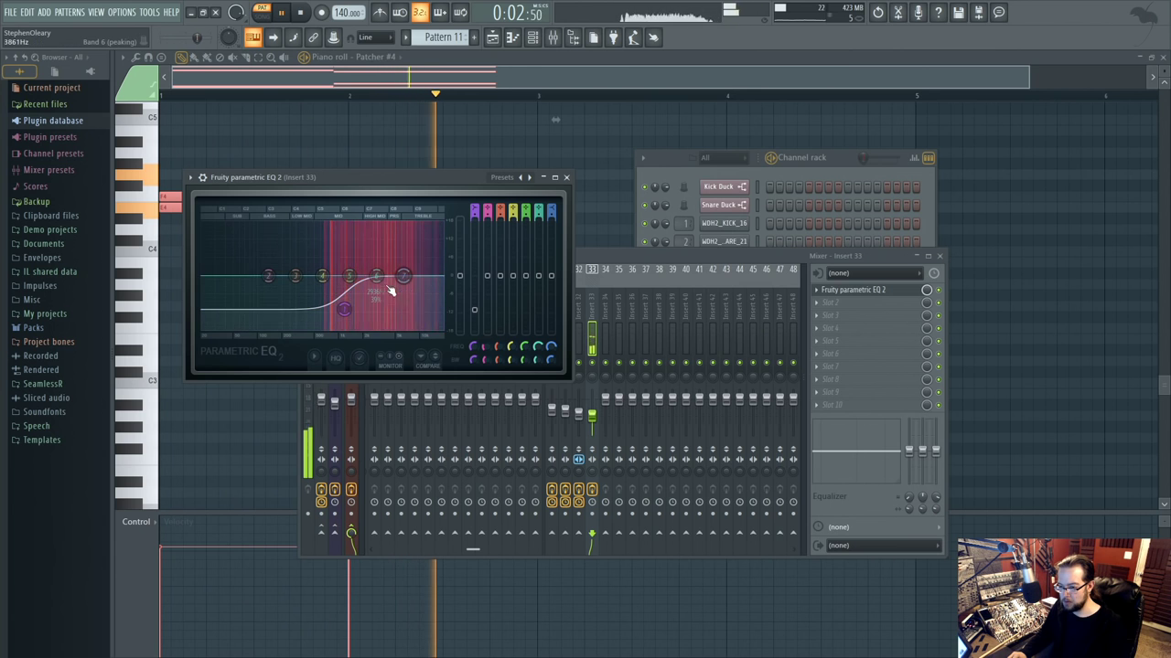
mouse_move(408, 278)
left_mouse_down()
mouse_move(415, 293)
mouse_move(388, 281)
mouse_move(407, 272)
mouse_move(393, 266)
mouse_move(368, 275)
mouse_move(420, 272)
left_mouse_up()
Place Pattern 11 twice on playlist Track 6, at bars 13 and 15, and play the arrangement in song mode.
left_click(615, 268)
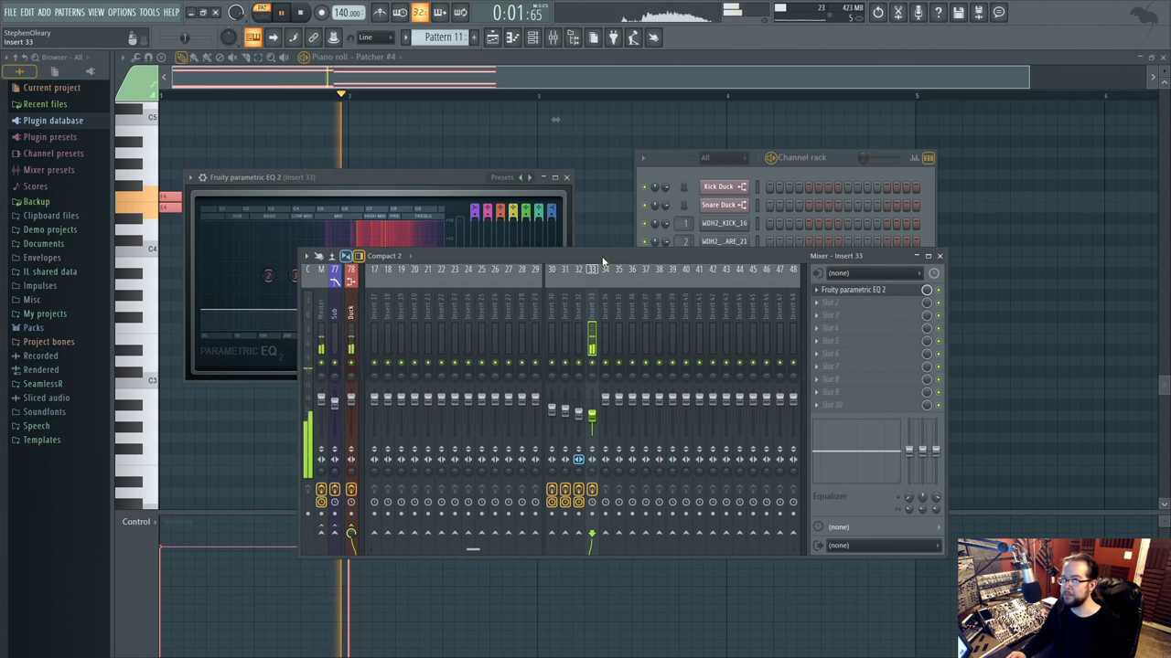
left_click(492, 37)
key("l")
left_click(452, 557)
left_click_drag(778, 557, 744, 556)
left_click(553, 38)
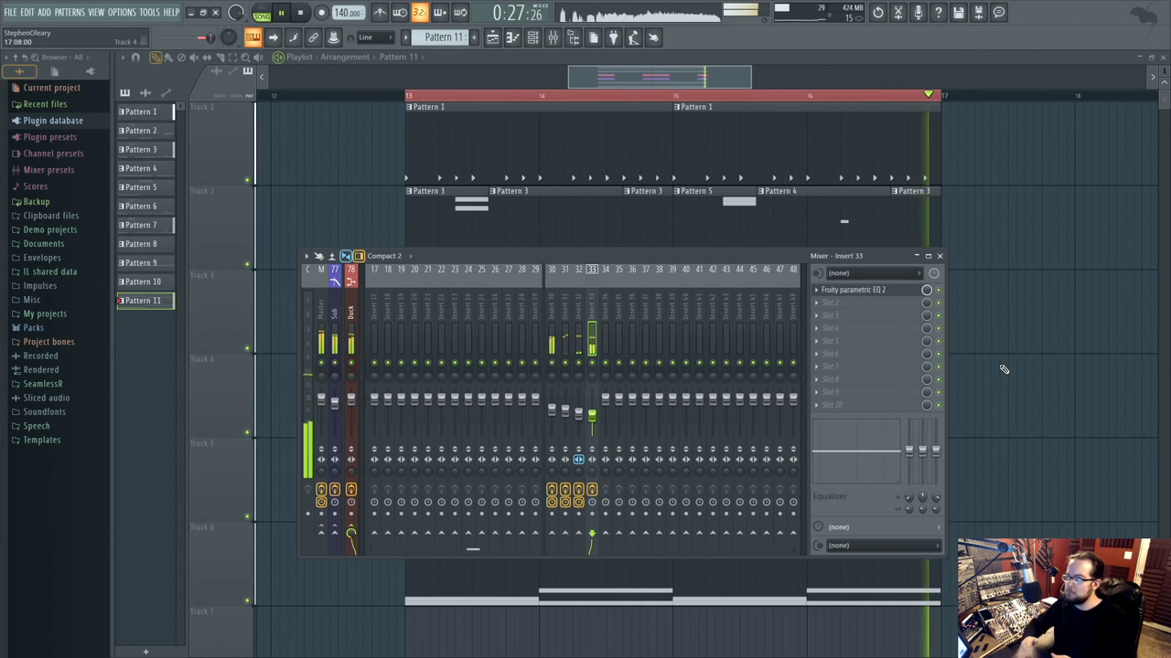
key("F9")
key("space")
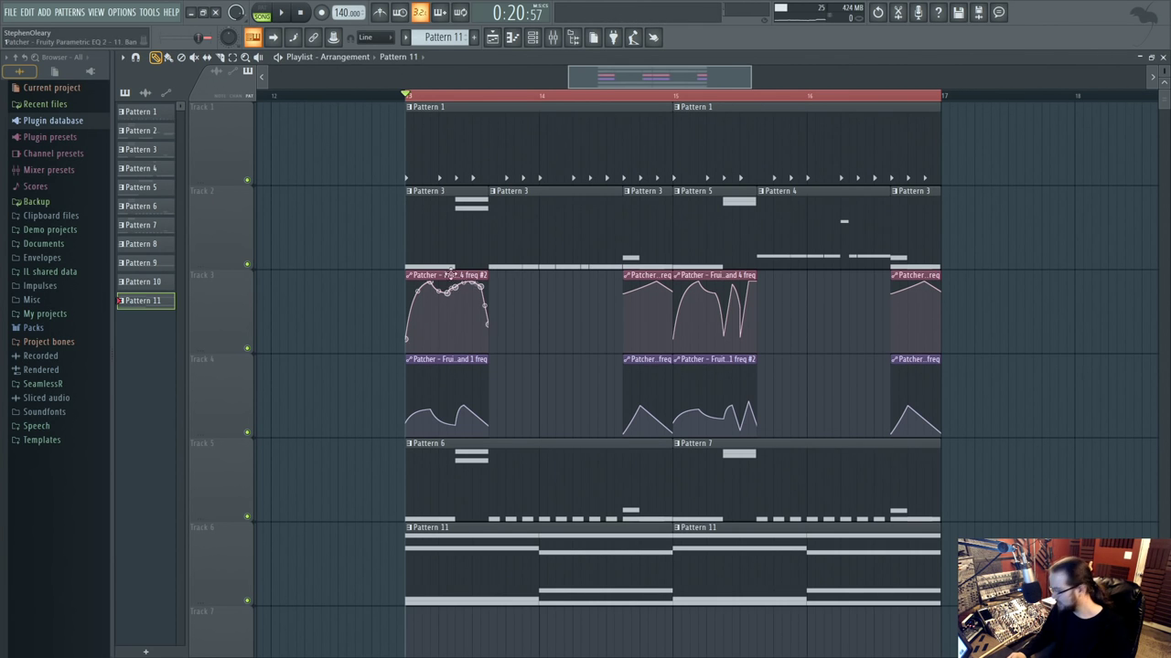
Check Patcher #4's map and open Maximus on the master mixer track.
left_click(532, 37)
left_click(737, 497)
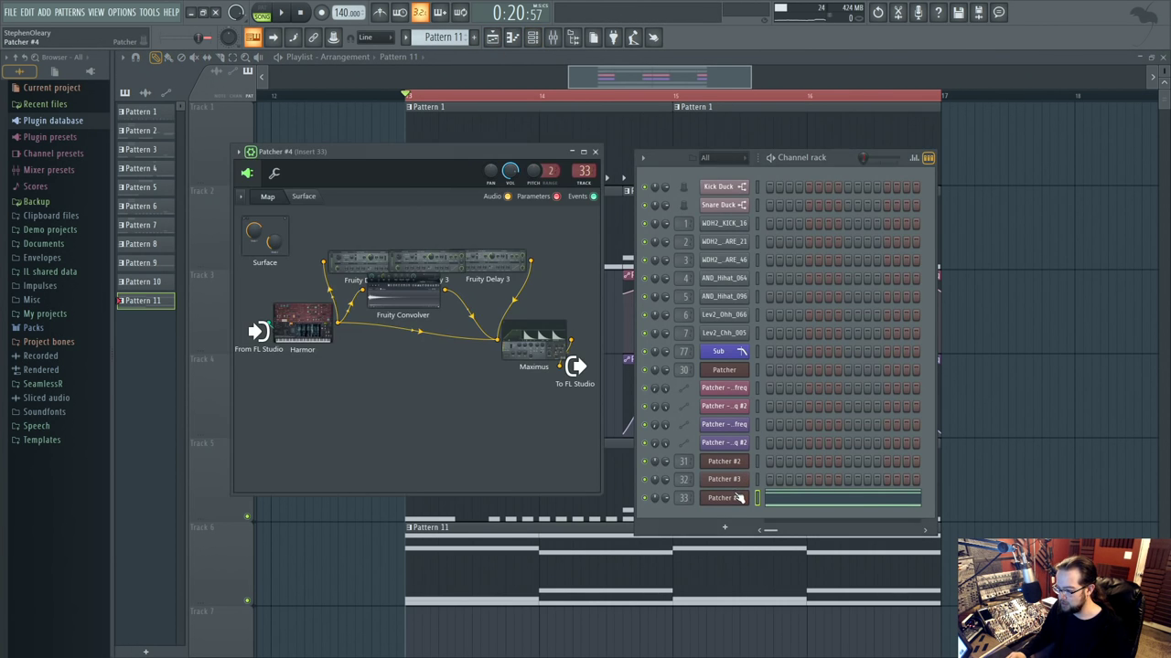
left_click(595, 153)
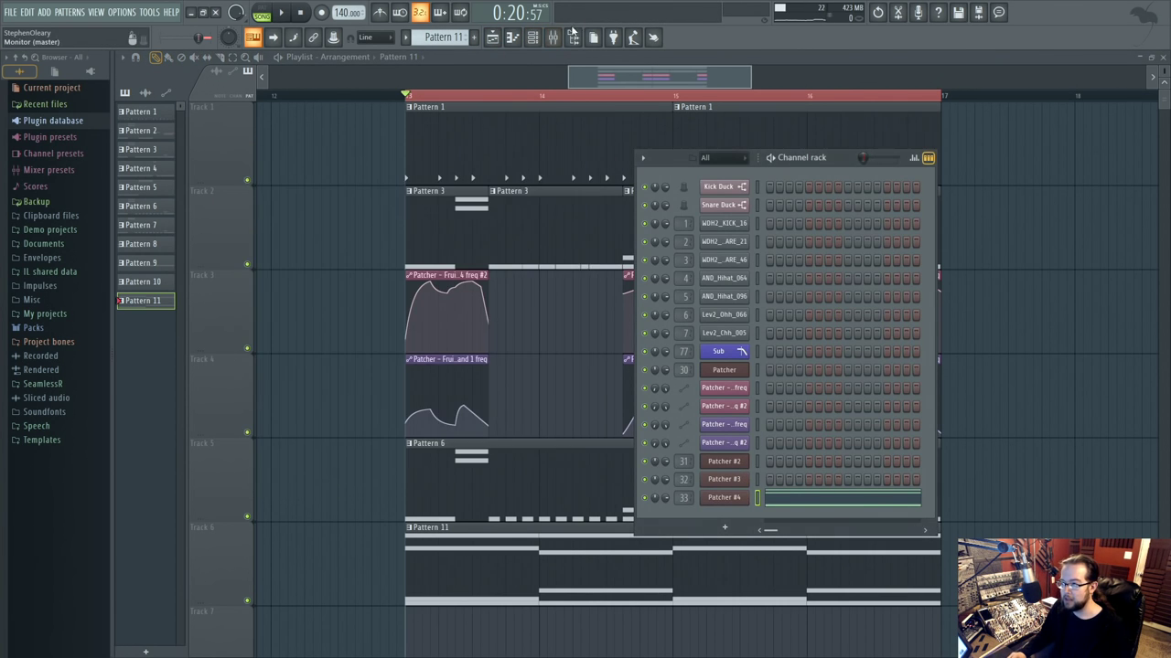
left_click(567, 41)
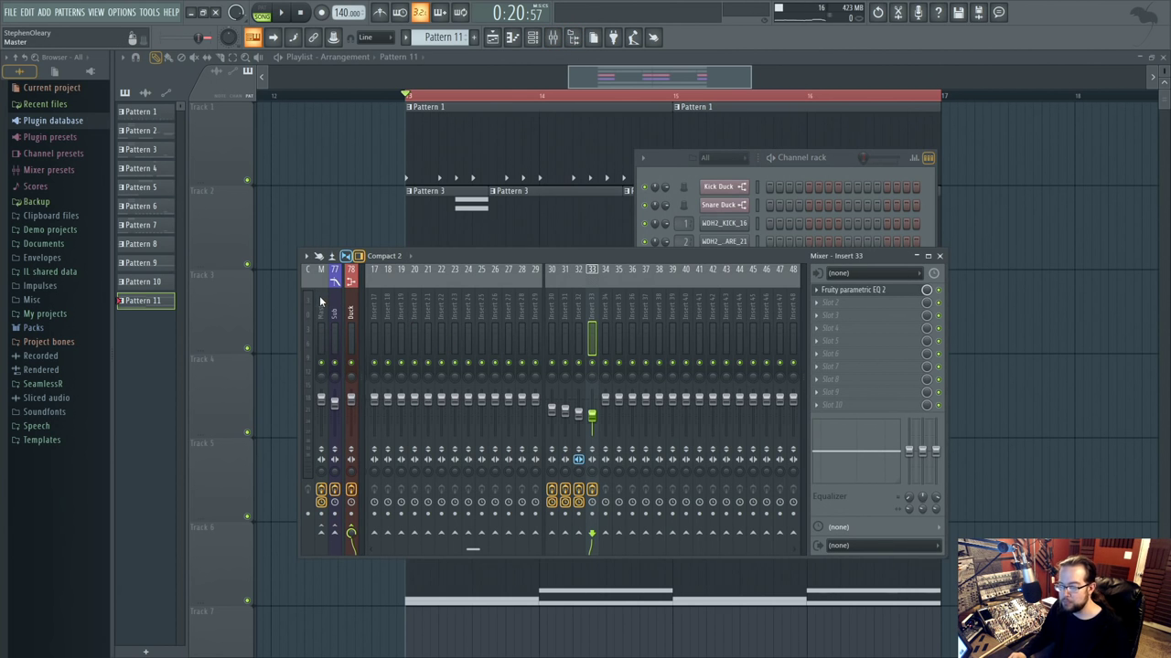
left_click(862, 295)
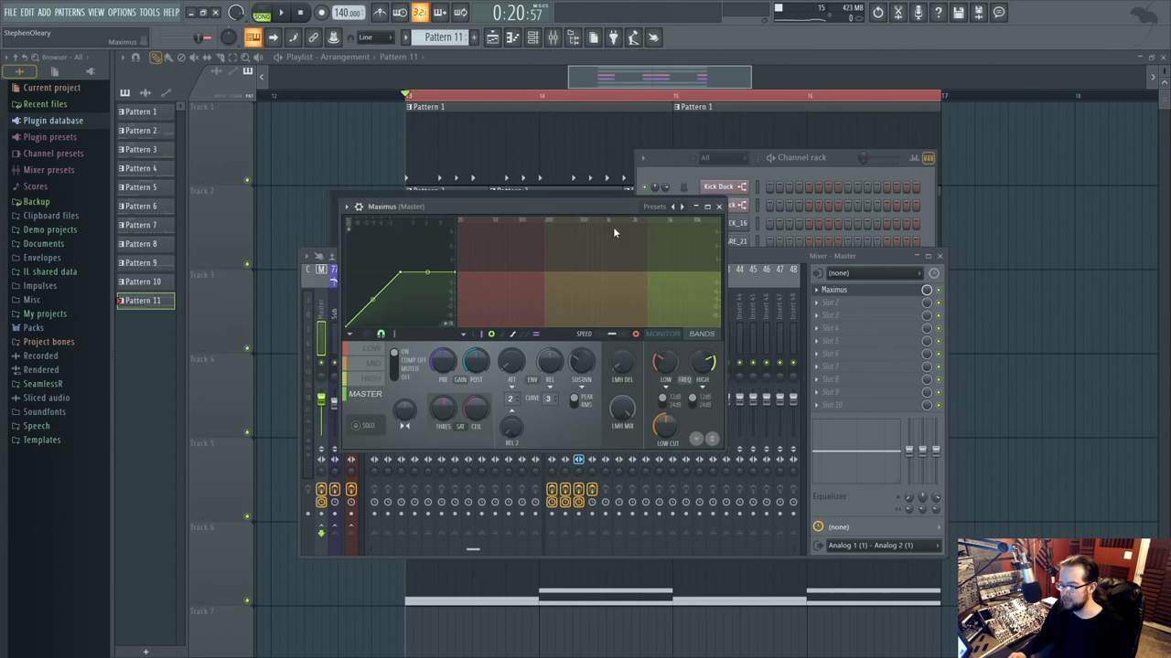
Open the Kick Duck envelope controller and arrange it beside Maximus, with the channel rack moved out of the way.
left_click_drag(834, 160, 1006, 175)
left_click_drag(637, 261, 576, 244)
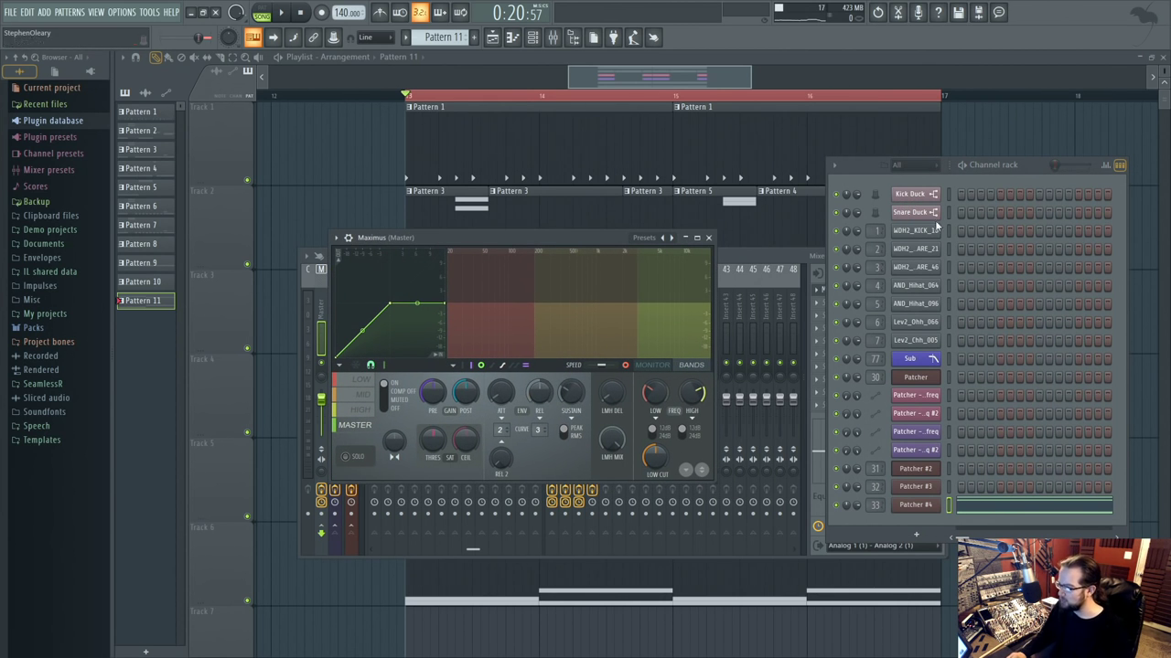
left_click(915, 195)
left_click_drag(657, 310, 958, 287)
left_click_drag(622, 238, 574, 242)
left_click_drag(796, 279, 808, 235)
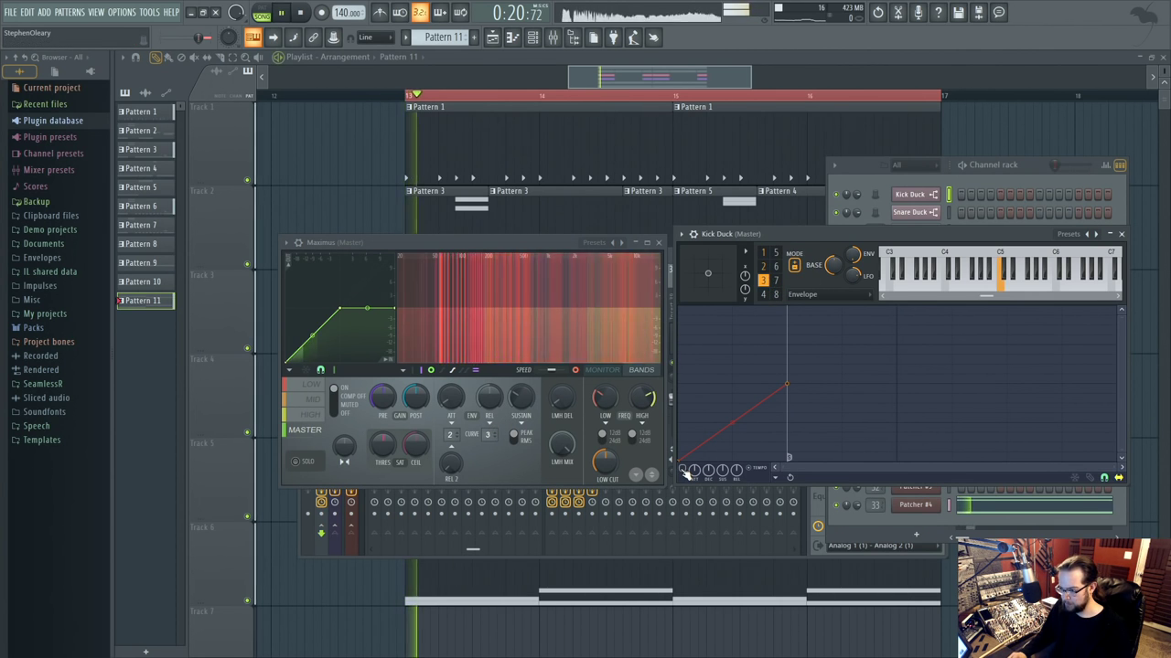
Adjust the band crossover frequencies in the master's Maximus during playback and show the low band's level monitor.
left_click(603, 371)
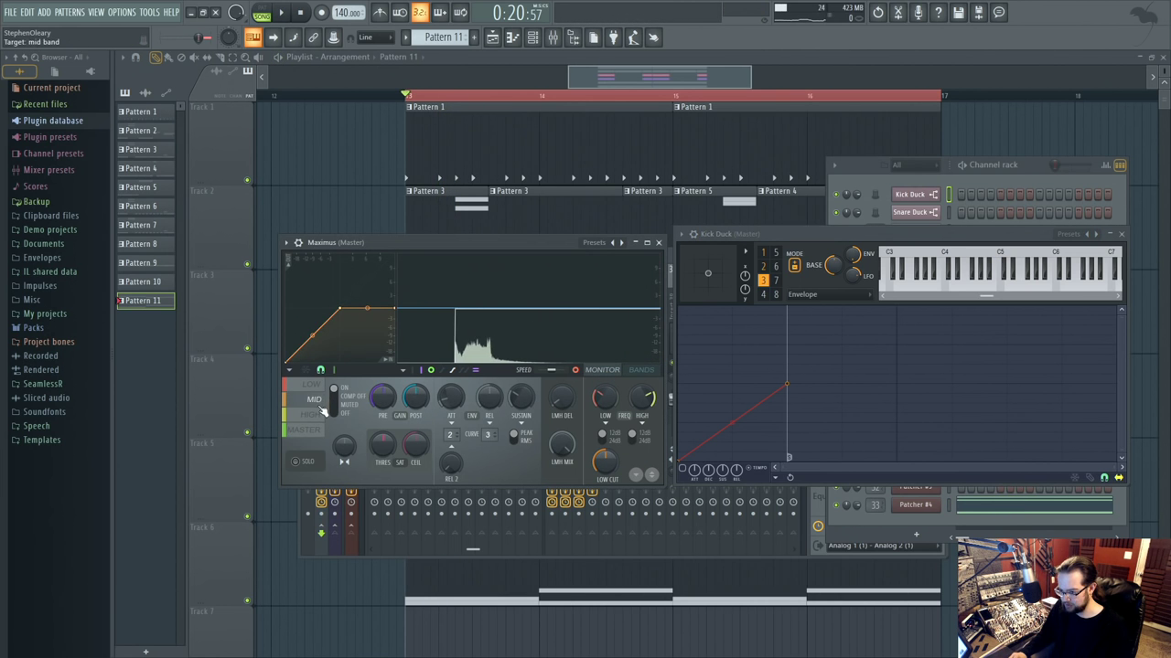
left_click(641, 370)
key("space")
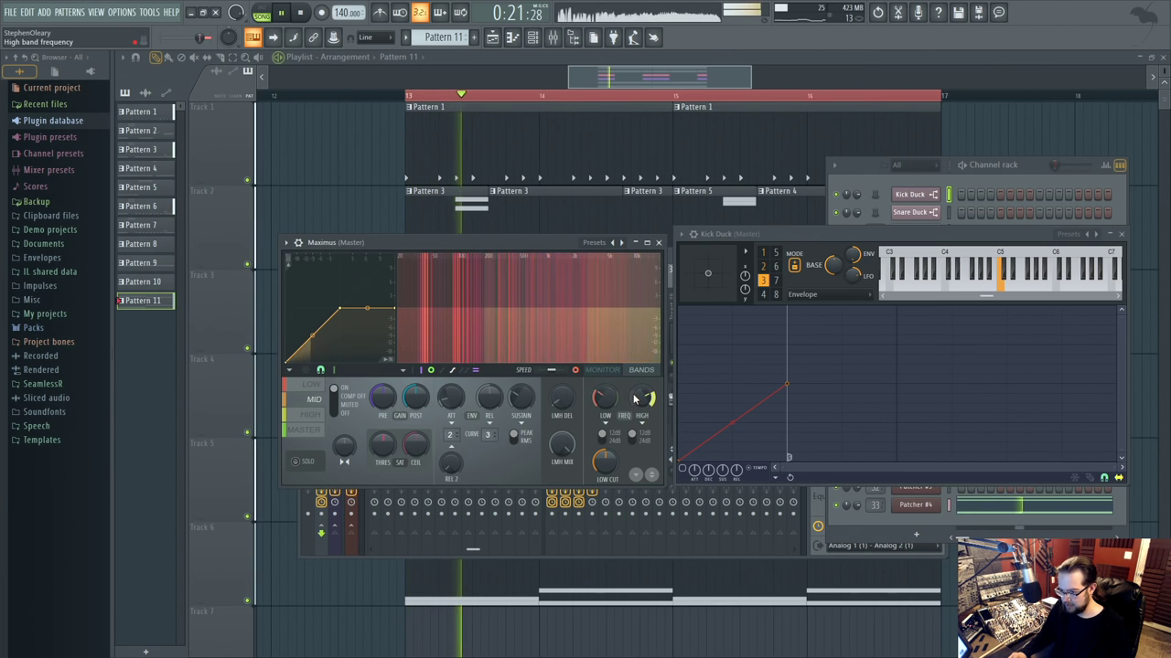
left_click_drag(607, 395, 638, 388)
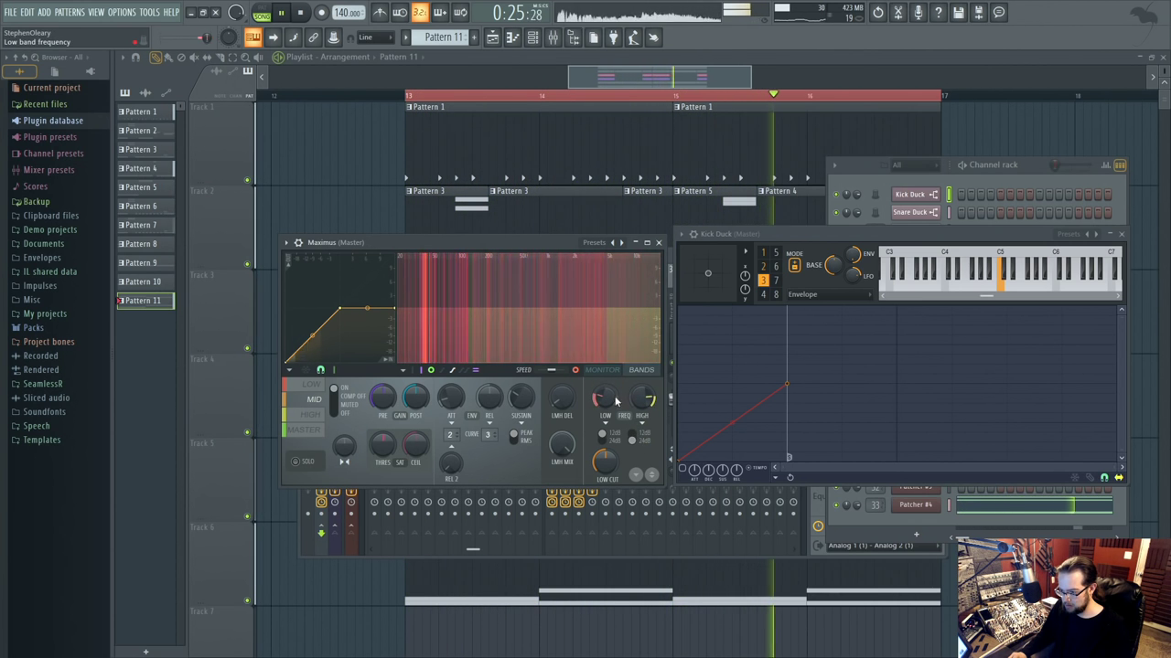
left_click(609, 371)
left_click(315, 384)
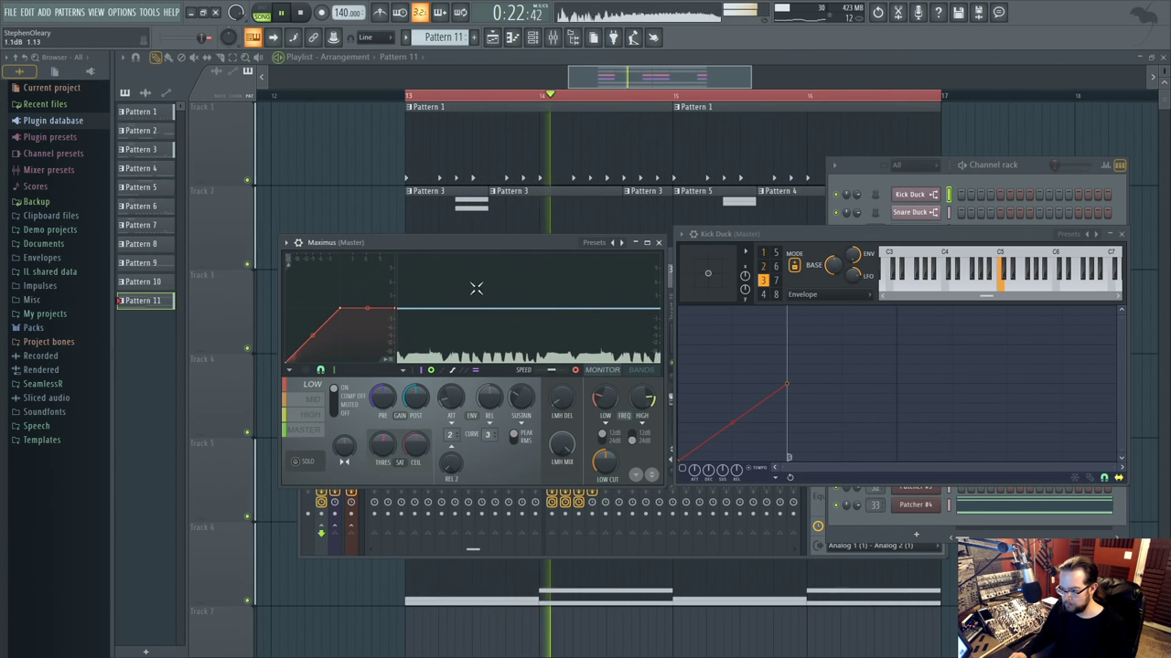
Move the mixer clear of Maximus's display and raise the WDH2_KICK_16 track's fader to about 1.9 dB.
left_click(554, 38)
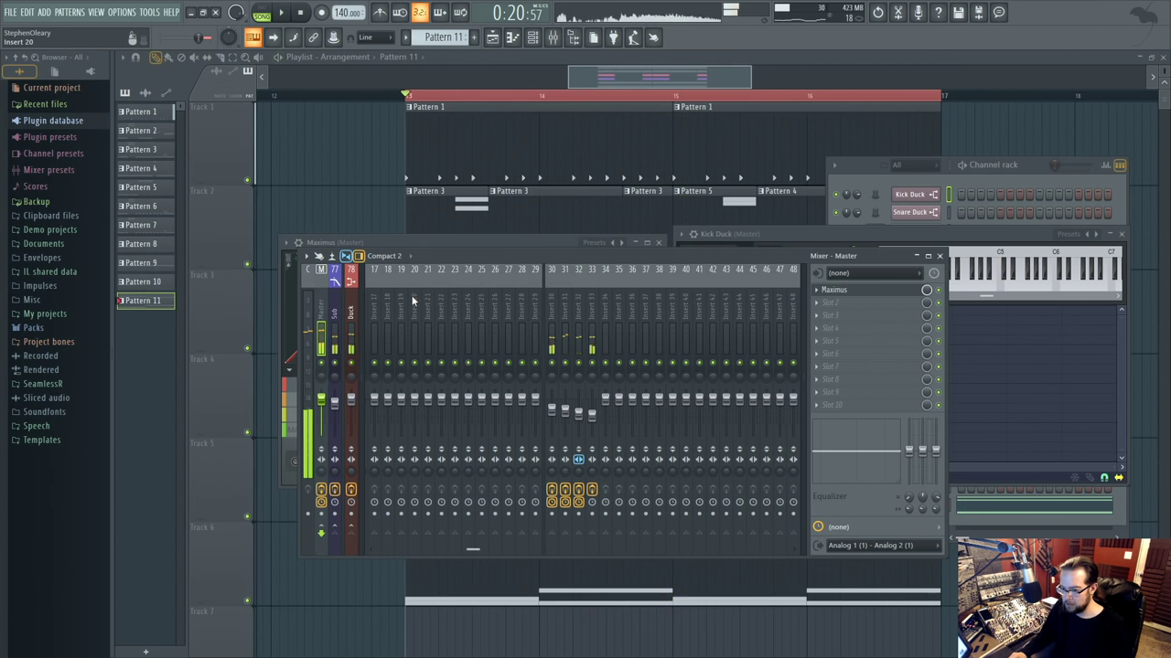
left_click_drag(449, 254, 645, 187)
key("space")
left_click(580, 236)
left_click(568, 240)
key("space")
key("space")
key("space")
key("space")
left_click_drag(568, 330, 568, 329)
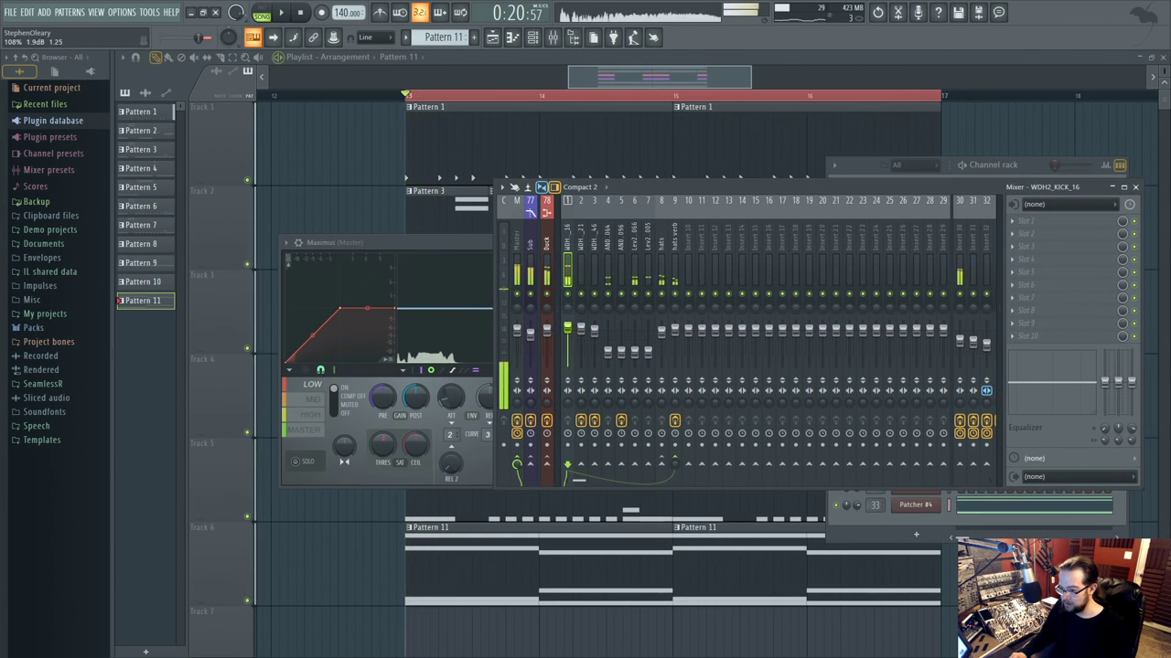
Raise the kick track's fader further against Maximus's low band and check the Sub track's level.
mouse_move(648, 180)
left_mouse_down()
mouse_move(781, 172)
mouse_move(662, 180)
left_mouse_up()
left_click(312, 388)
left_click(495, 228)
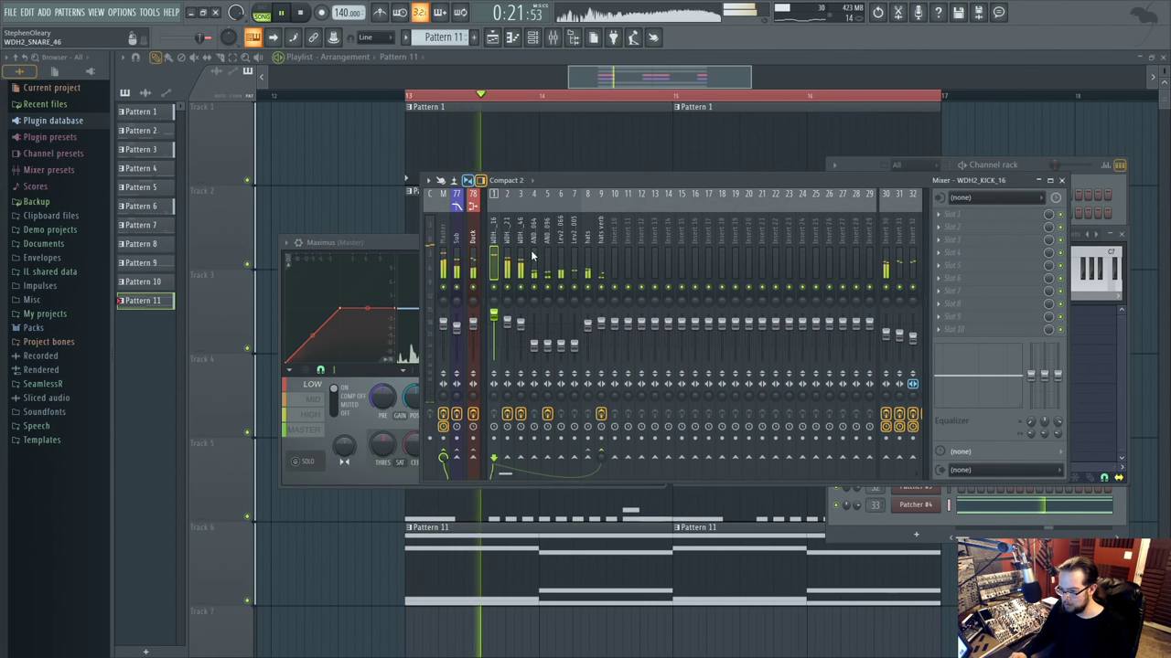
left_click_drag(577, 187, 621, 197)
left_click(480, 265)
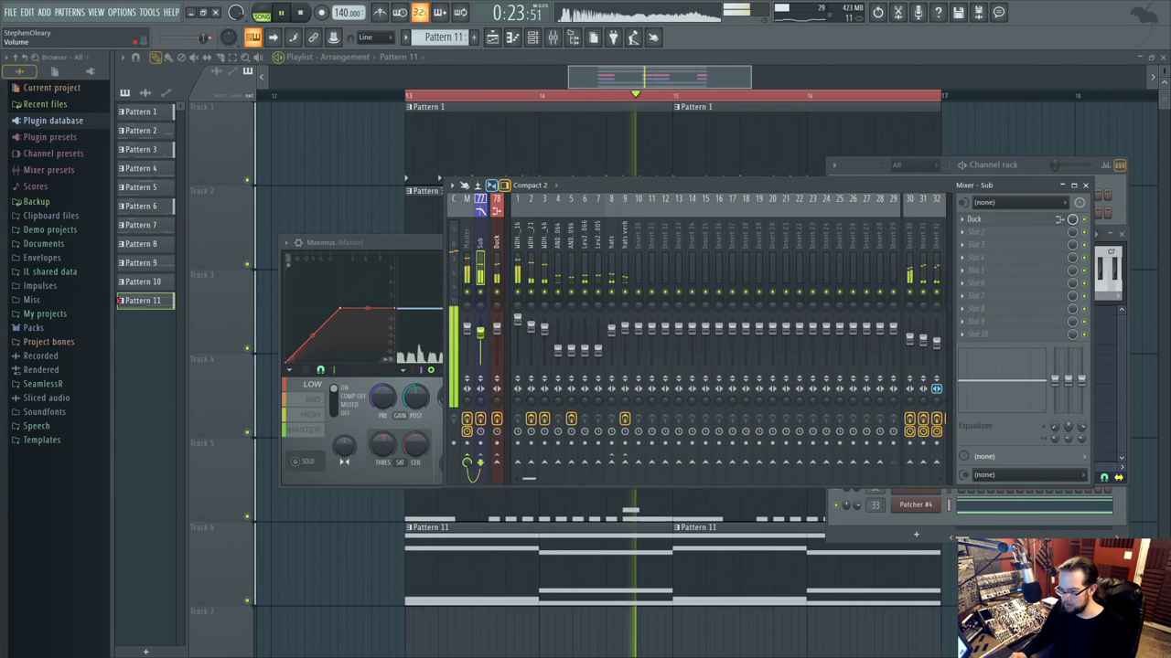
Compare the low, mid, high and master bands in the master's Maximus and raise the master band's pre gain.
left_click(416, 252)
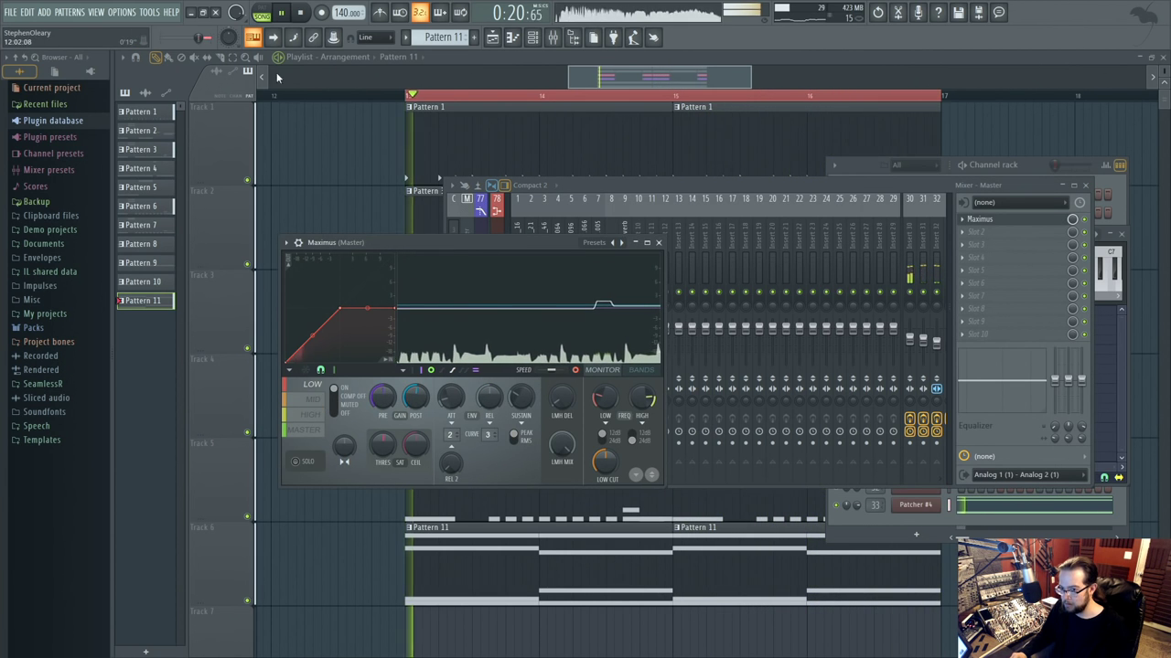
left_click(313, 400)
left_click(312, 414)
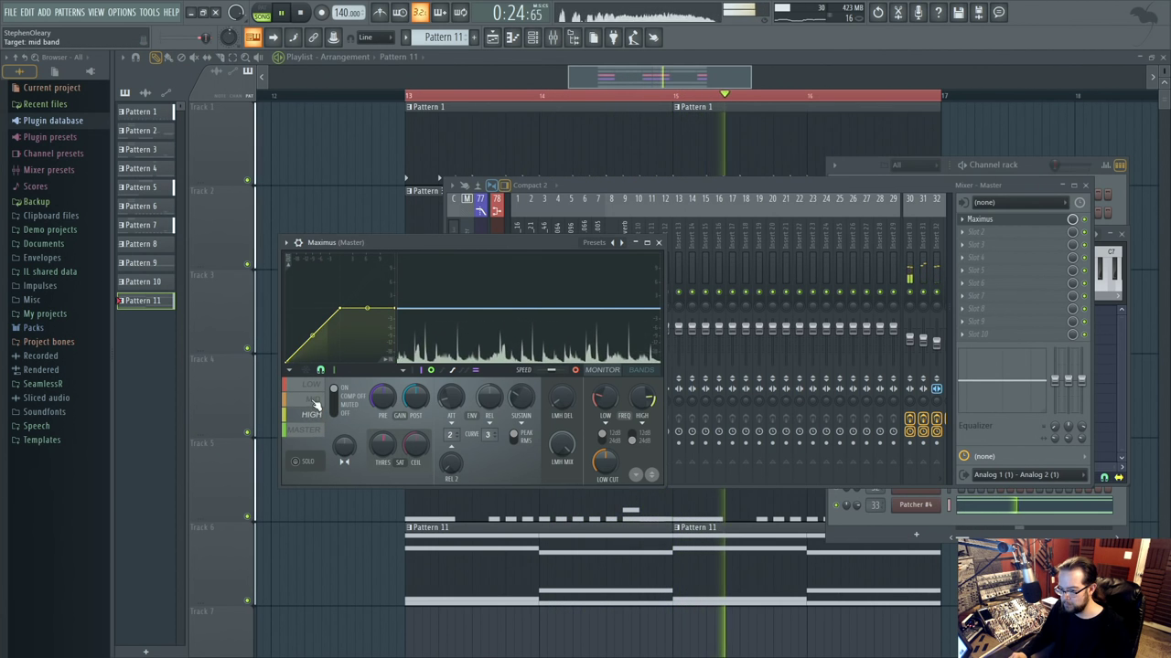
left_click(312, 384)
left_click(313, 400)
left_click(312, 414)
left_click(313, 430)
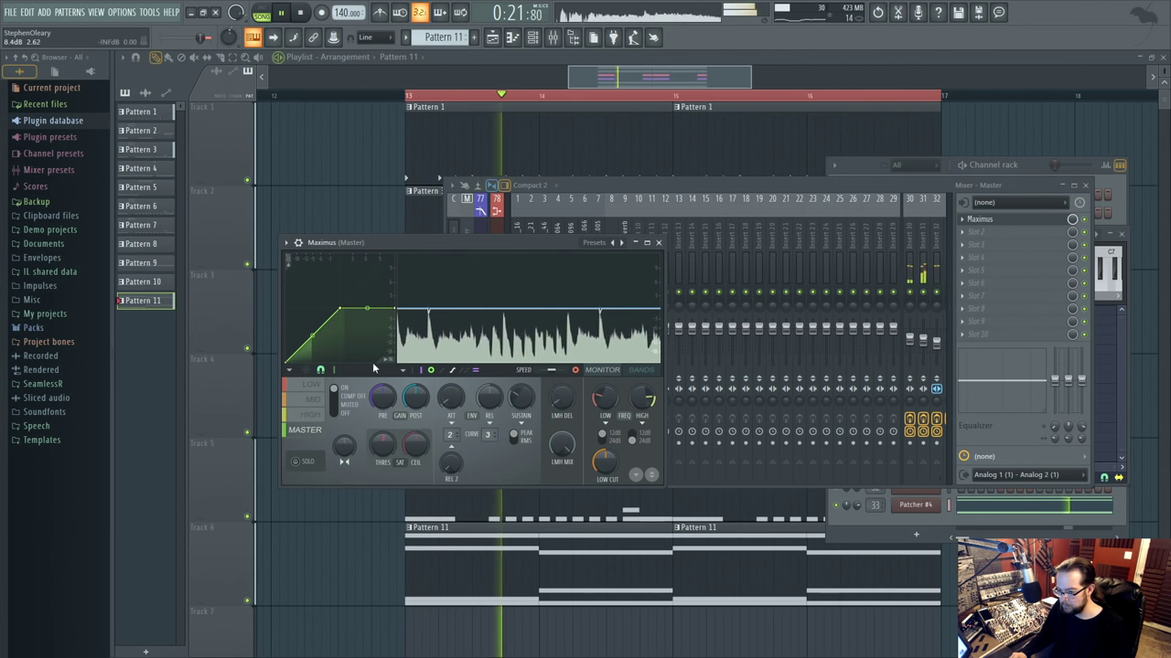
scroll(381, 399, "up", 3)
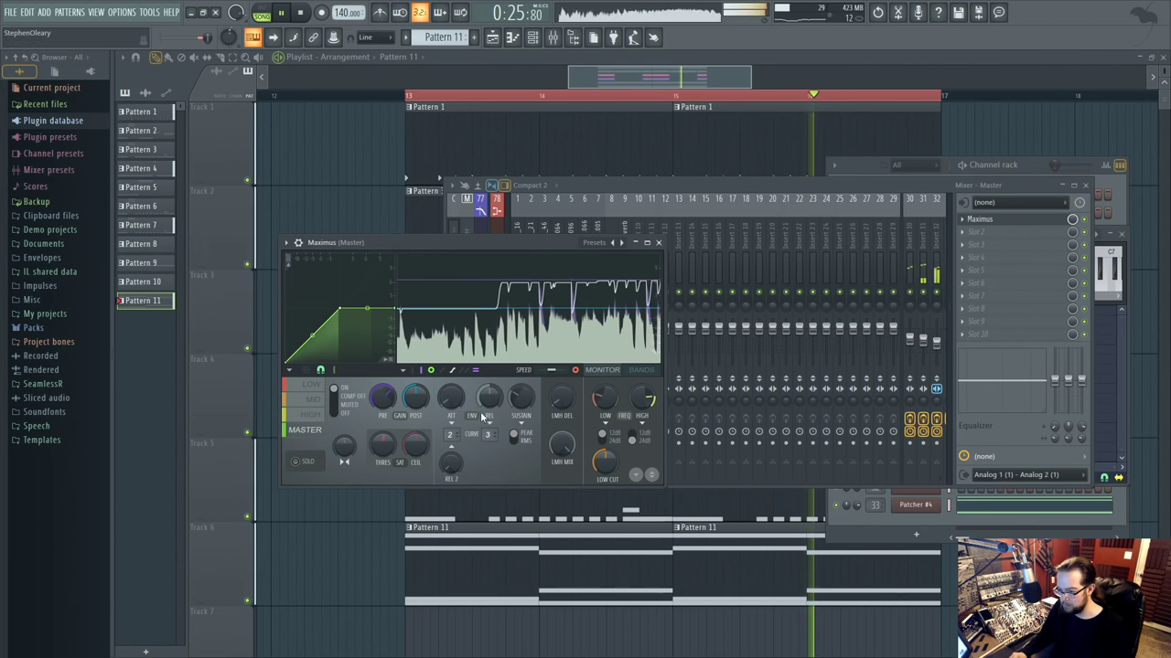
Bend the Kick Duck envelope's rise into a rounded curve and raise its end point.
left_click(533, 37)
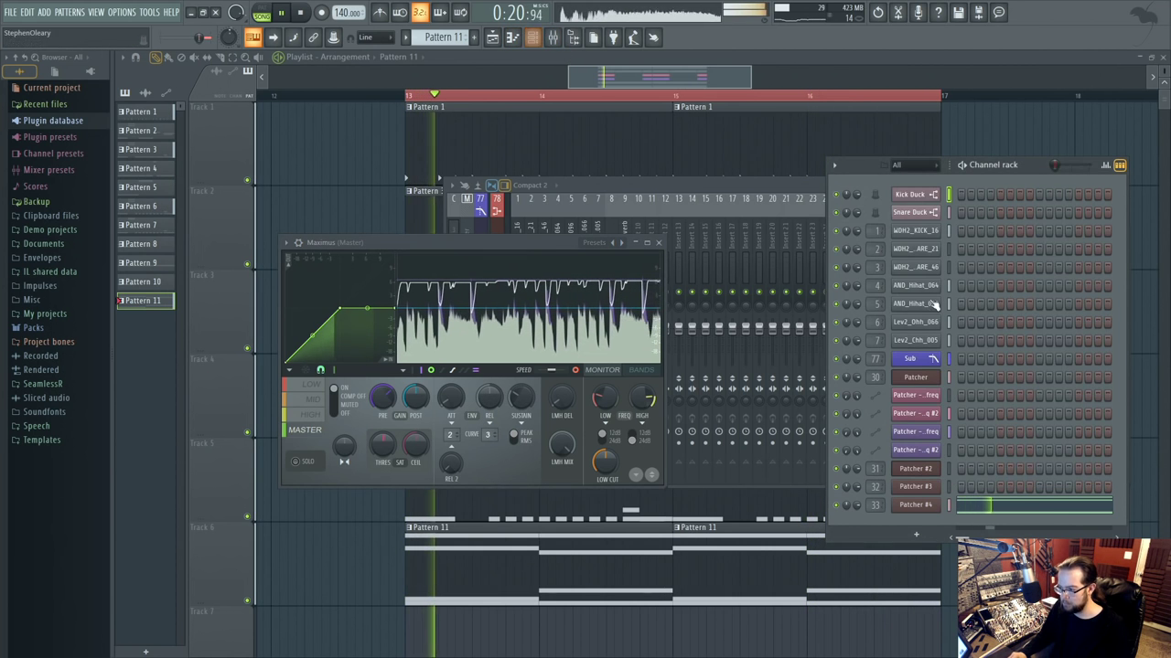
left_click(930, 197)
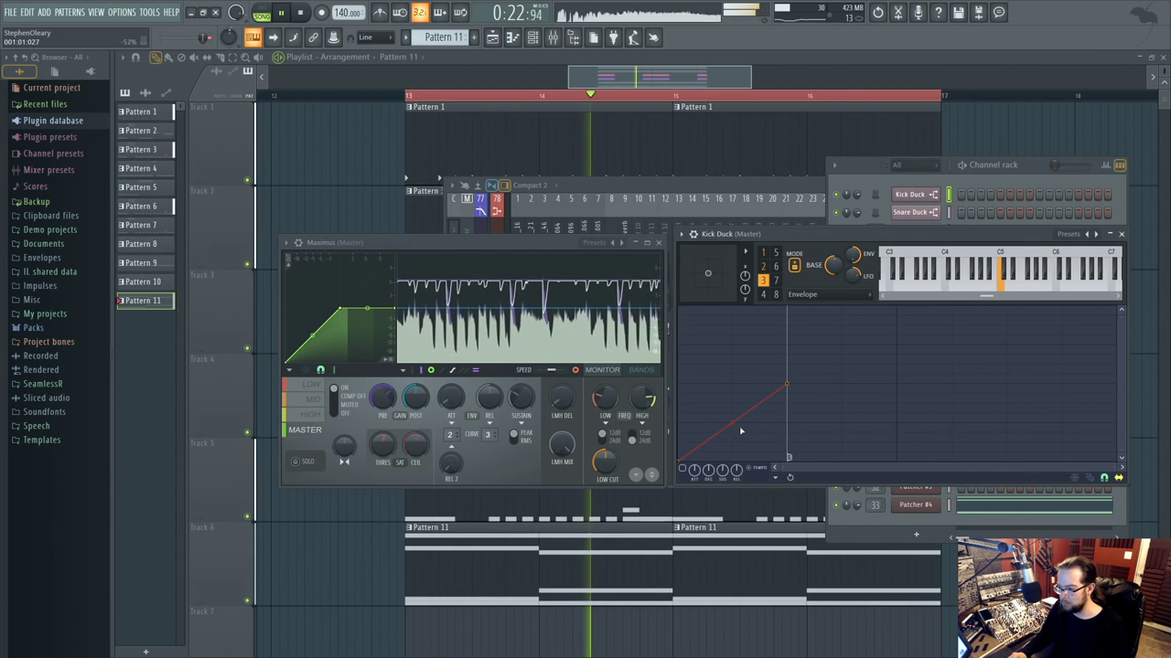
left_click_drag(733, 423, 731, 400)
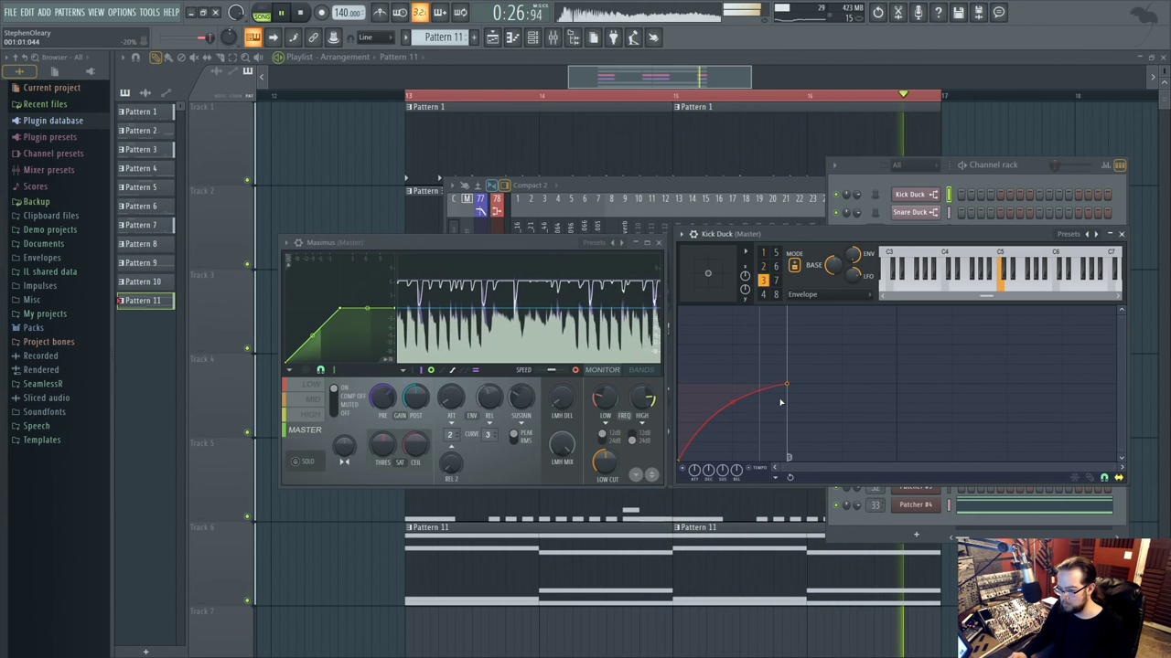
left_click_drag(787, 385, 792, 355)
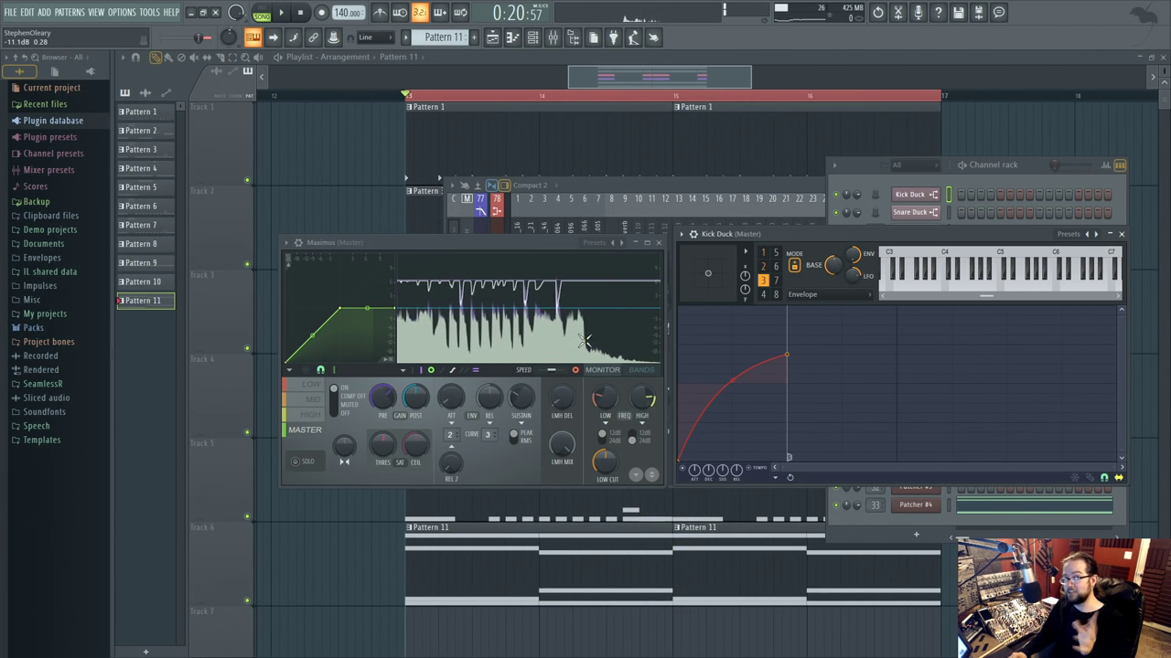
Enlarge the master's Maximus window and place the Kick Duck envelope in front of its lower part during playback.
left_click_drag(408, 240, 348, 145)
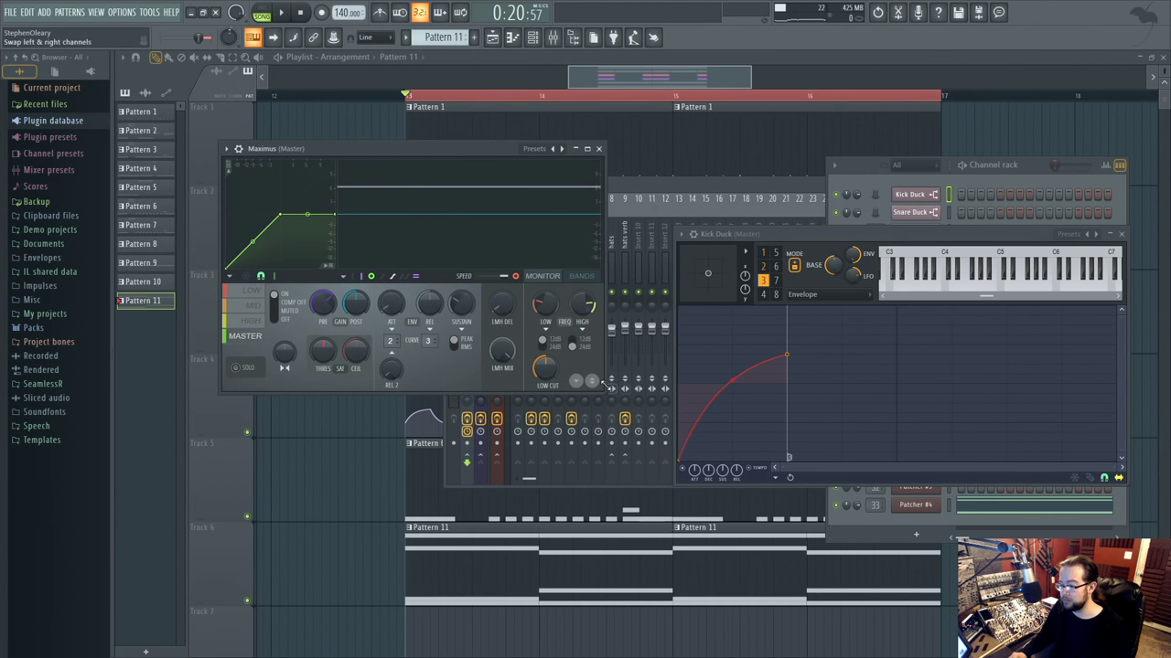
left_click_drag(604, 389, 957, 558)
key("space")
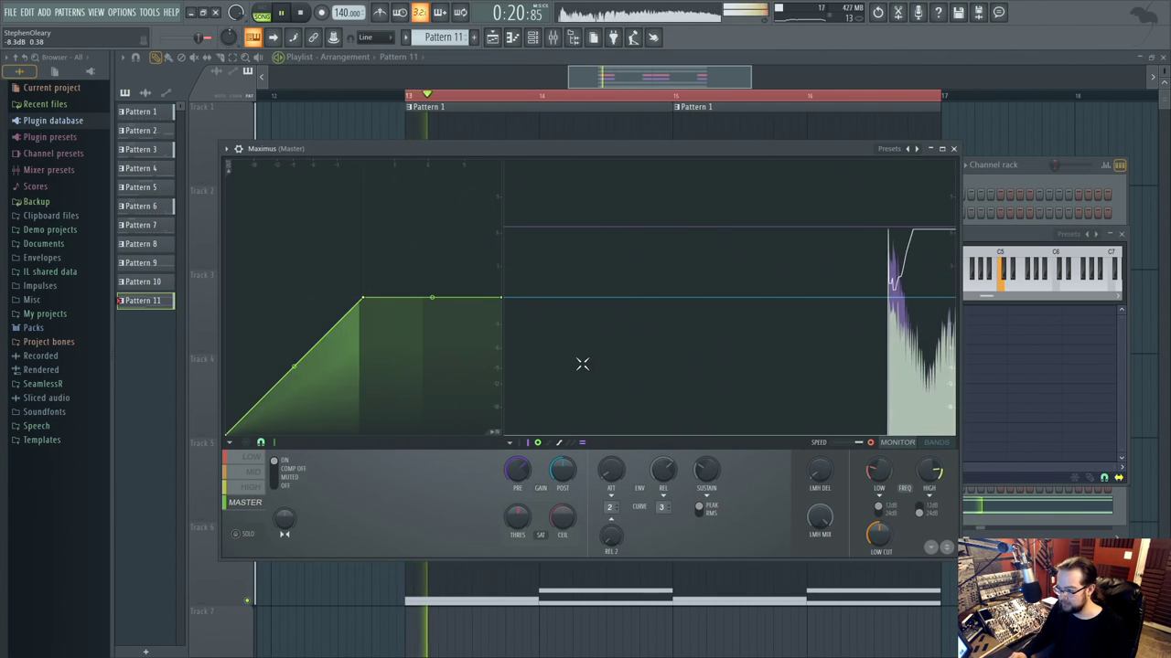
left_click_drag(983, 235, 855, 411)
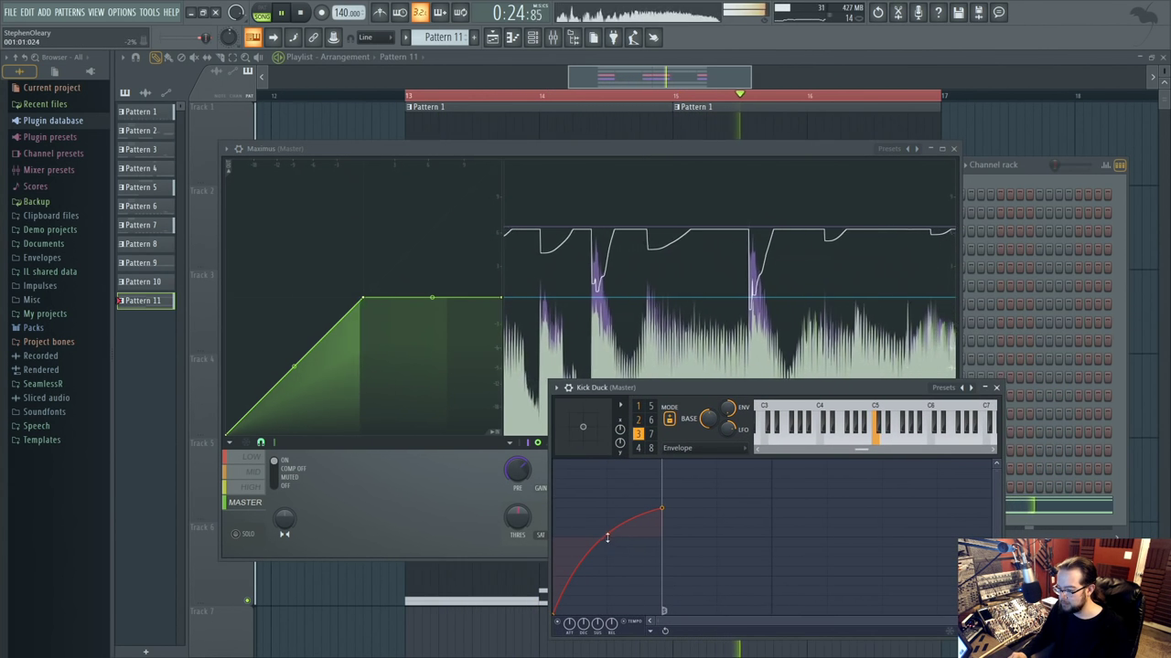
Bend the Kick Duck envelope's rise into an inward curve that starts slowly and steepens toward its end point.
left_click_drag(606, 568, 606, 581)
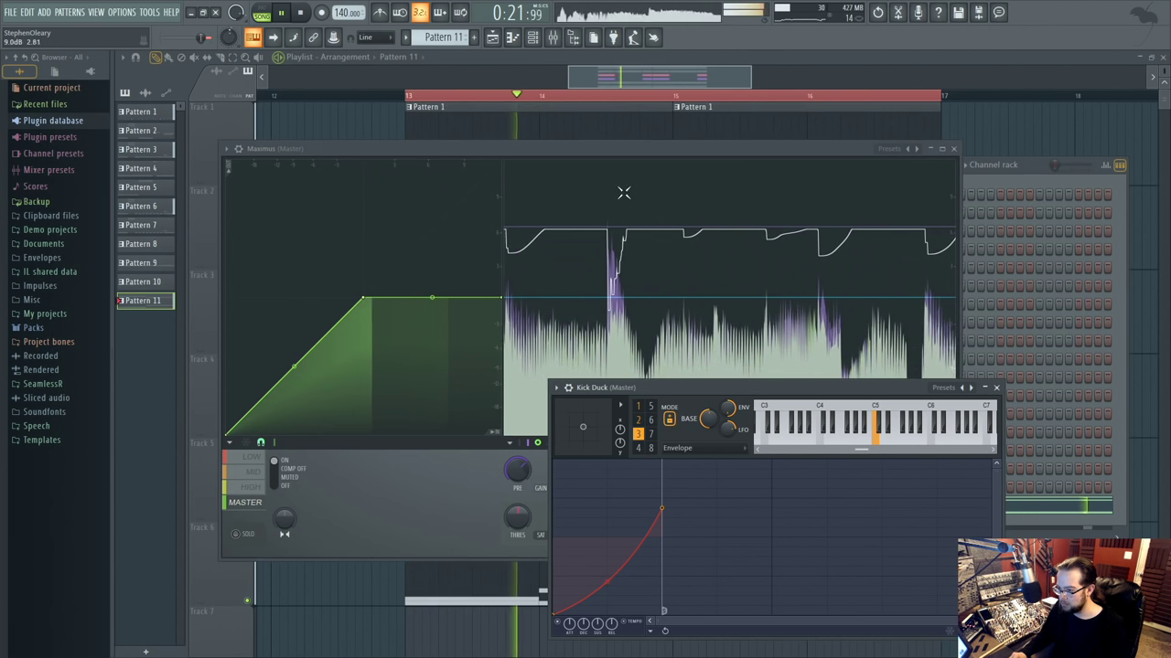
Set the attack curve to 1 and the release curve to 2 for the master band in the master's Maximus.
left_click(631, 160)
left_click_drag(663, 509, 670, 531)
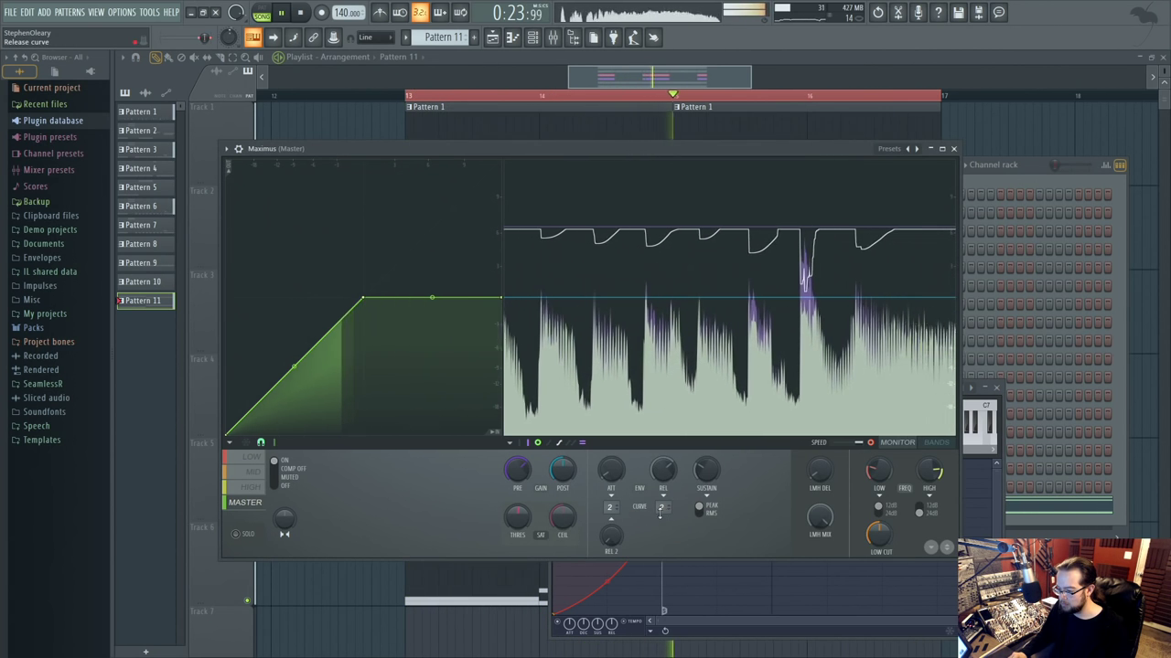
left_click_drag(610, 509, 610, 526)
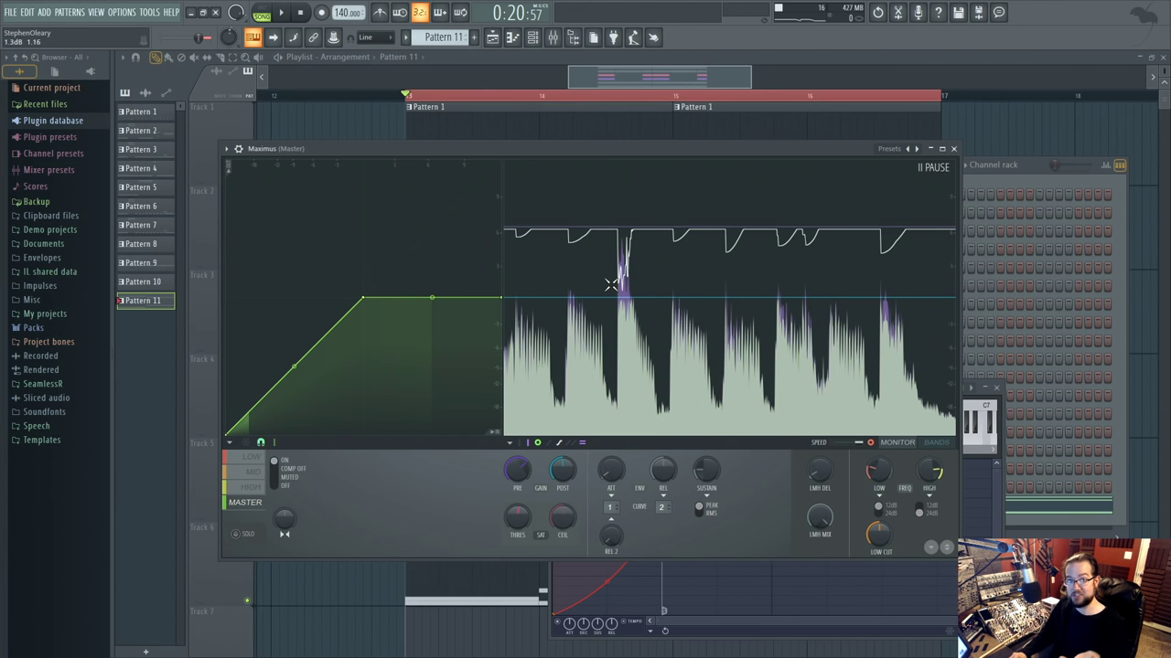
Open the Snare Duck envelope in front of the master's Maximus and bend its rise into a rounded curve during playback.
left_click(954, 149)
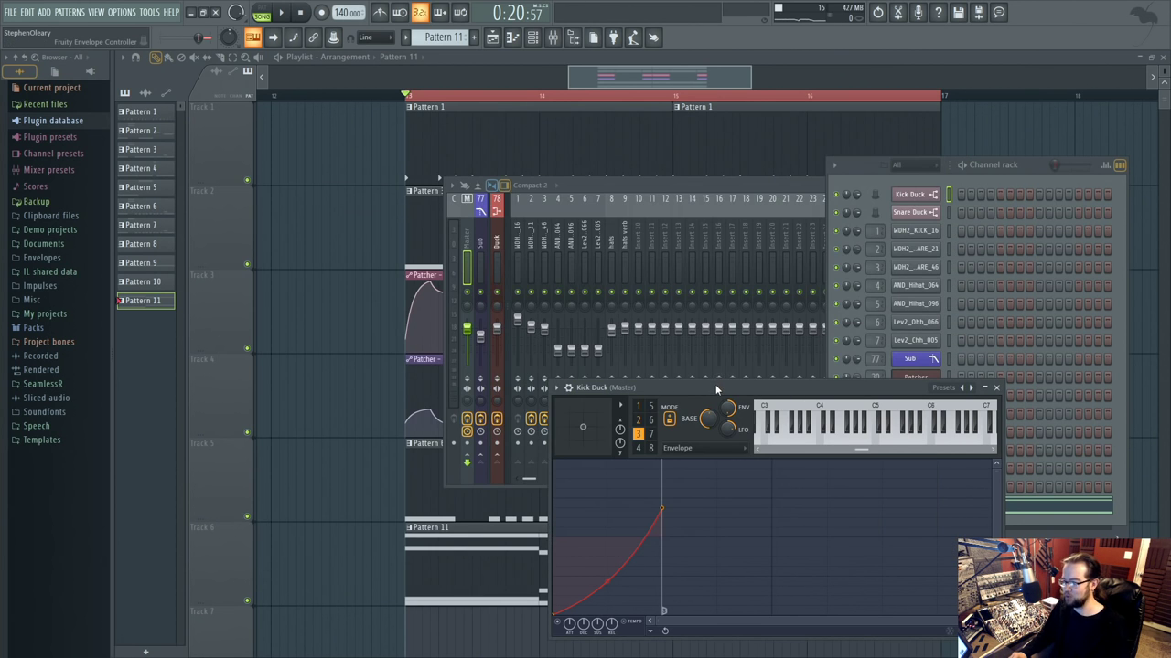
left_click_drag(716, 389, 705, 359)
left_click(913, 212)
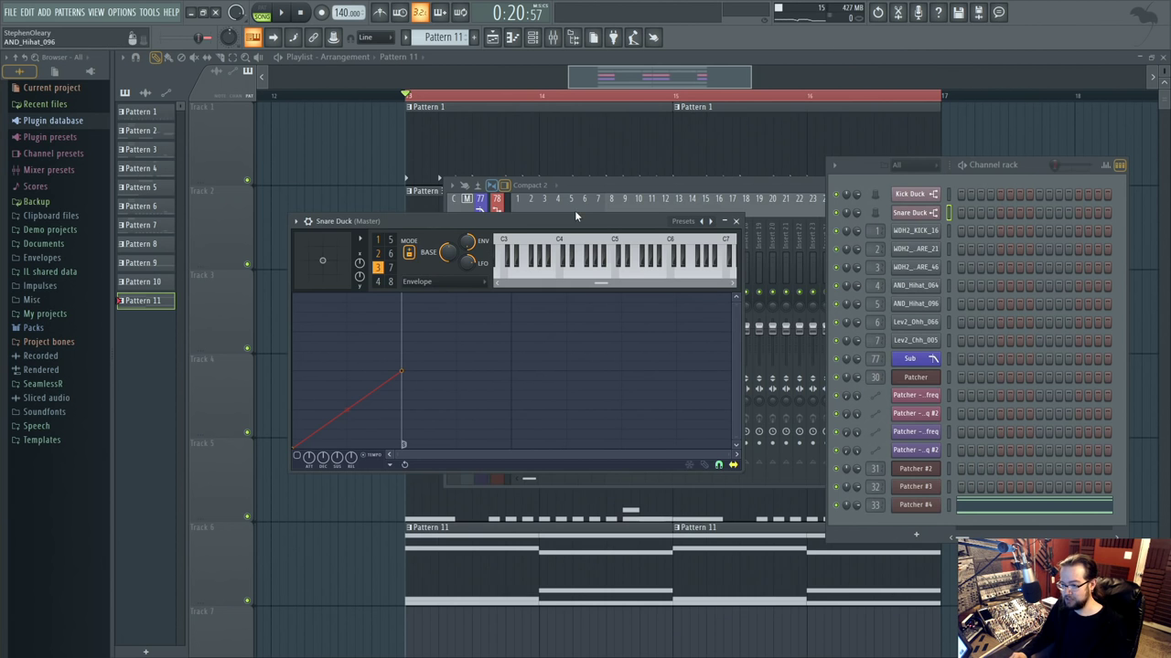
left_click_drag(576, 217, 716, 274)
left_click(646, 187)
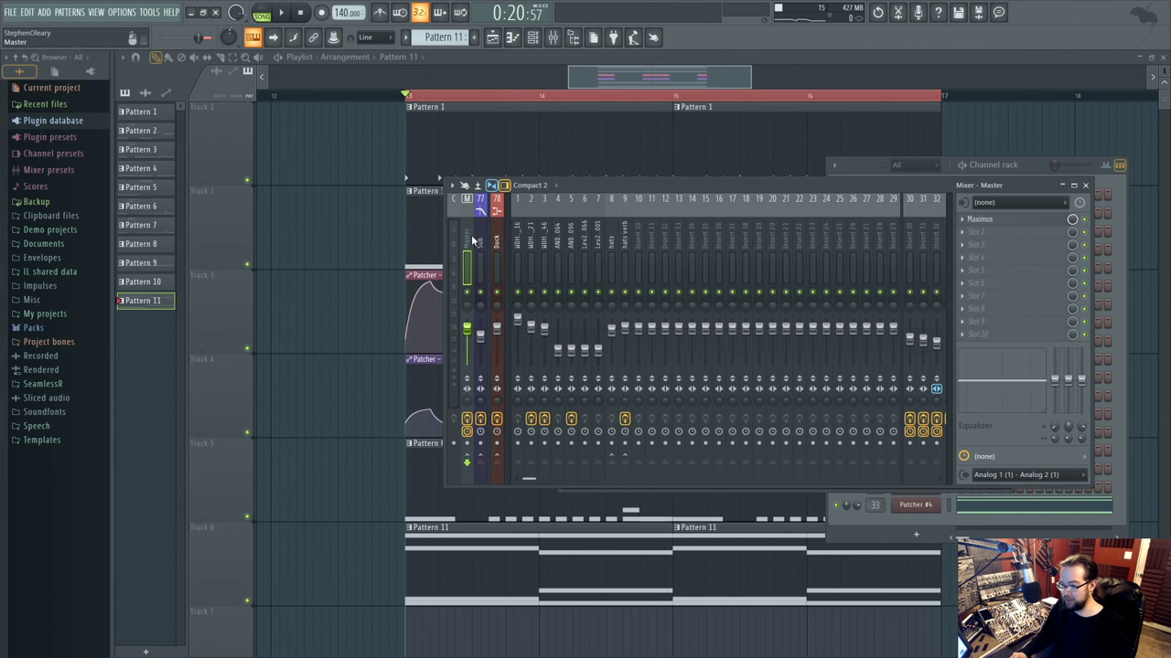
left_click(995, 221)
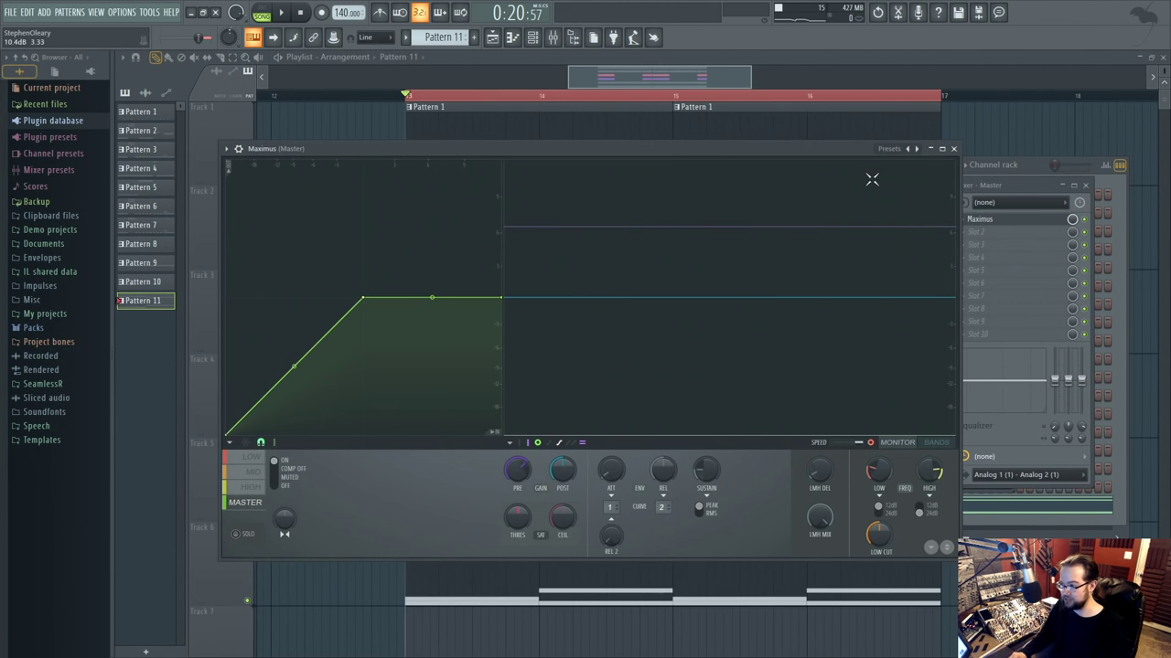
left_click(1026, 165)
left_click(912, 212)
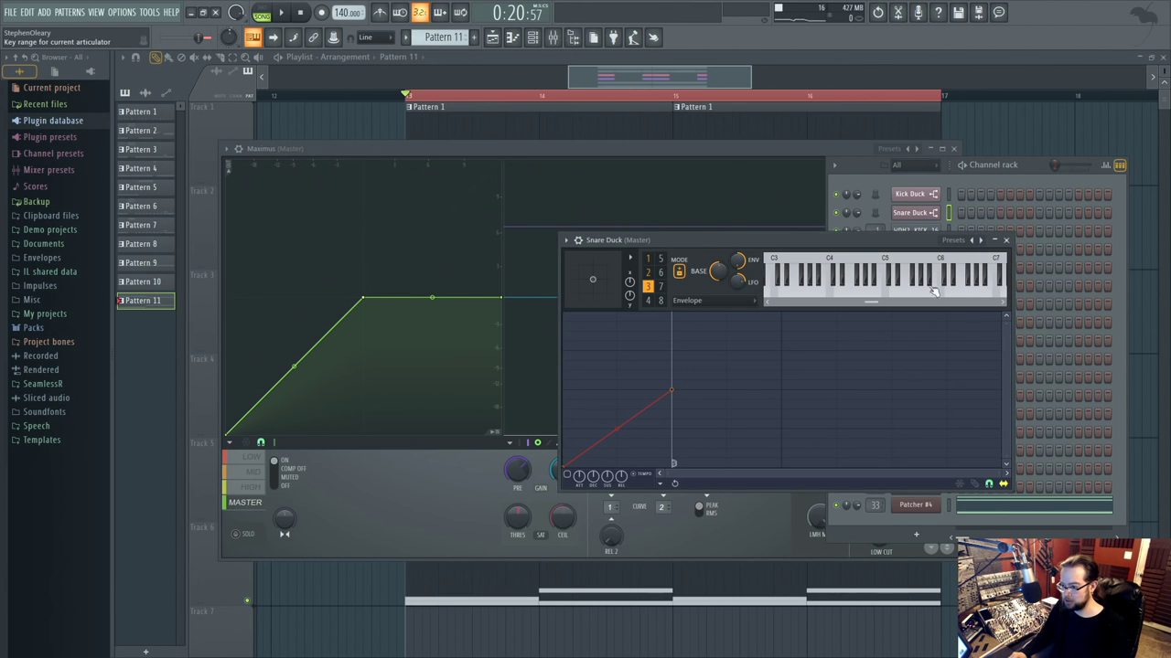
key("space")
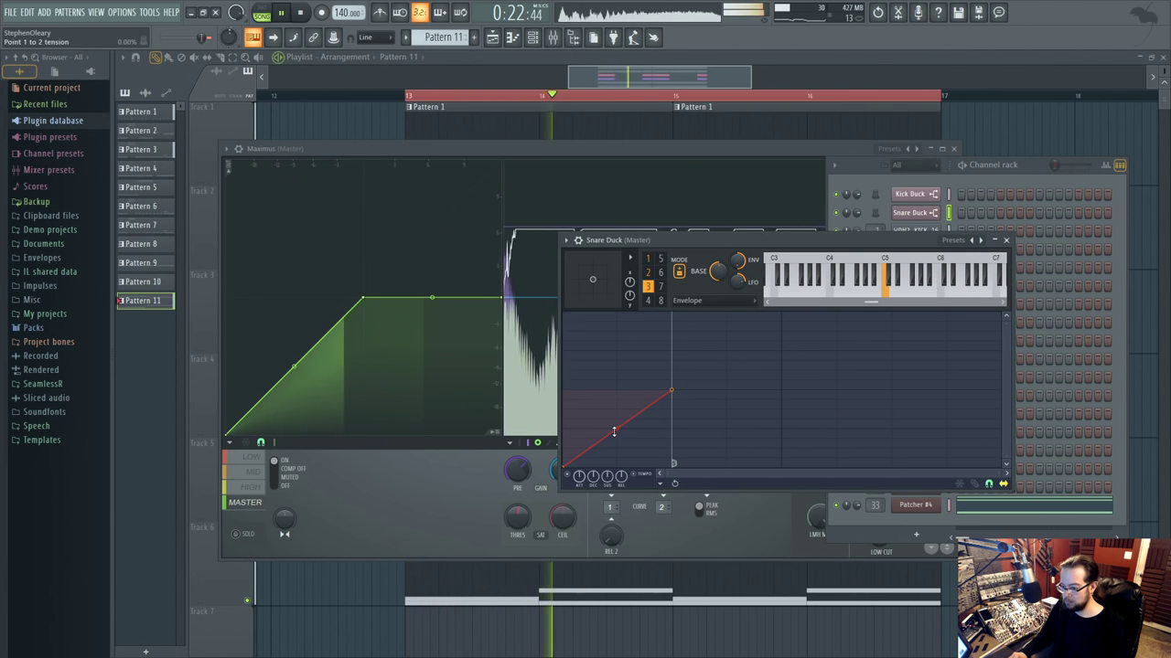
left_click_drag(733, 246, 752, 400)
left_click_drag(635, 581, 633, 556)
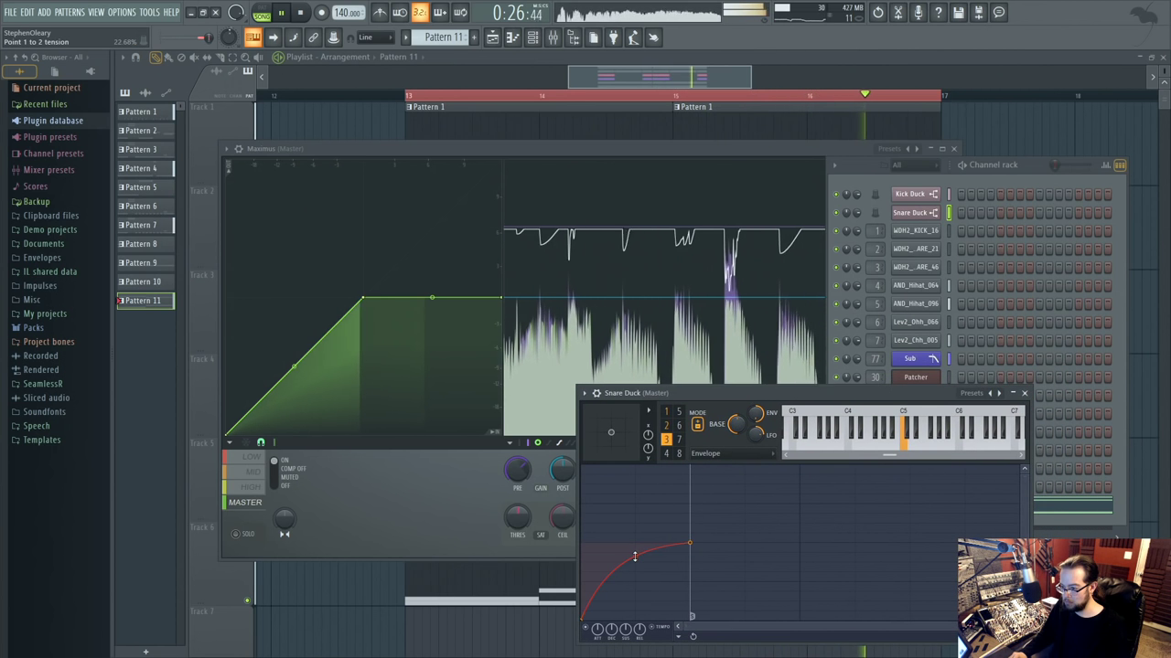
Check the master's Maximus, then raise the two snare tracks' mixer faders slightly, bringing WDH2_SNARE_21 to about 2.1 dB.
left_click(428, 489)
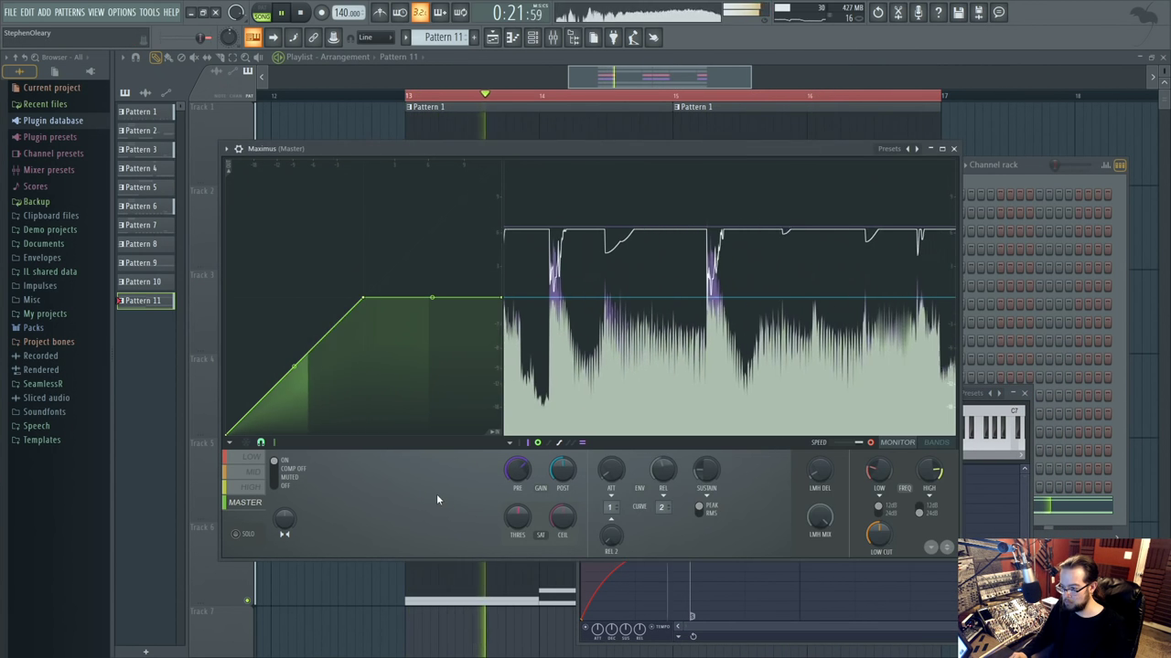
left_click(1025, 166)
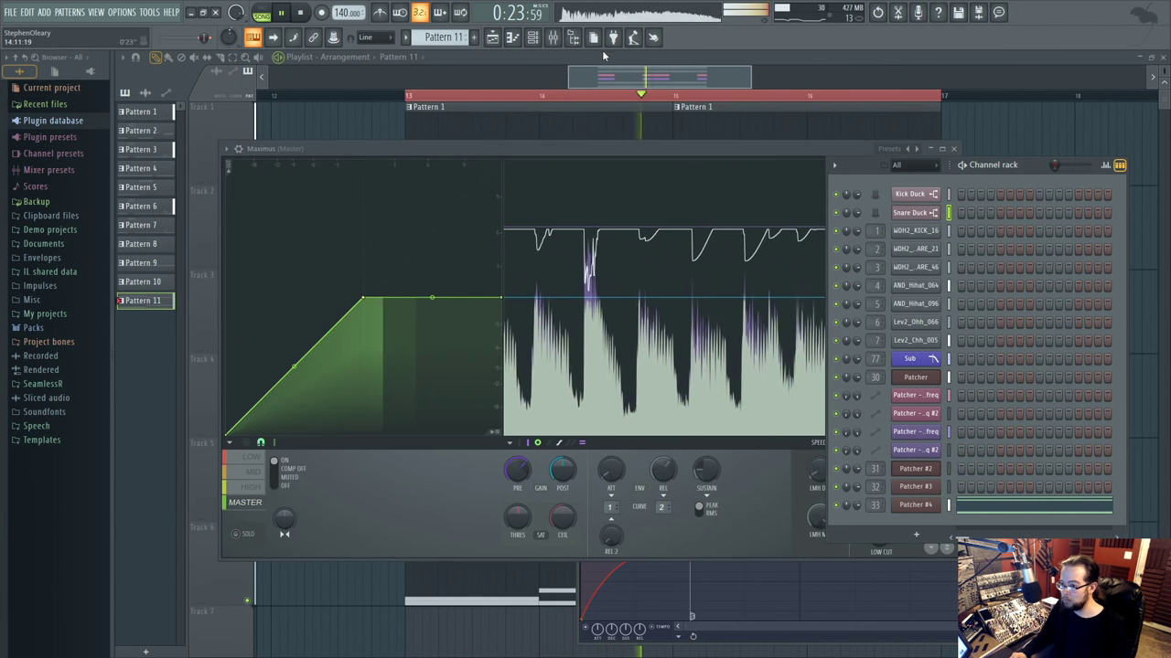
left_click(554, 38)
left_click(544, 329)
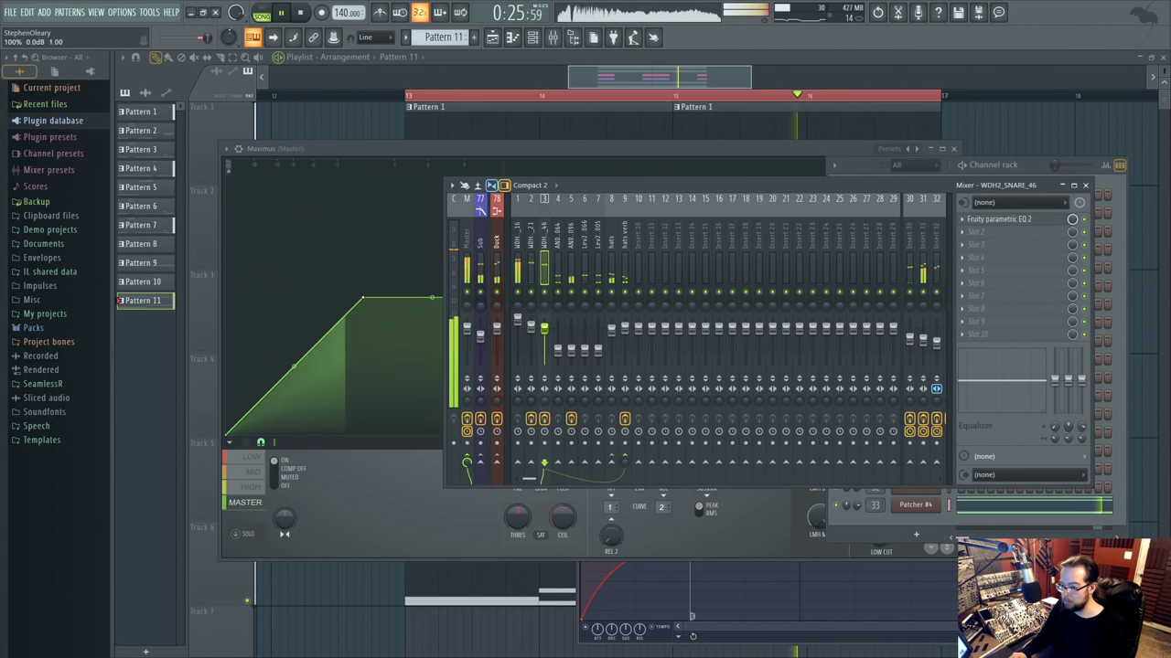
left_click(529, 477)
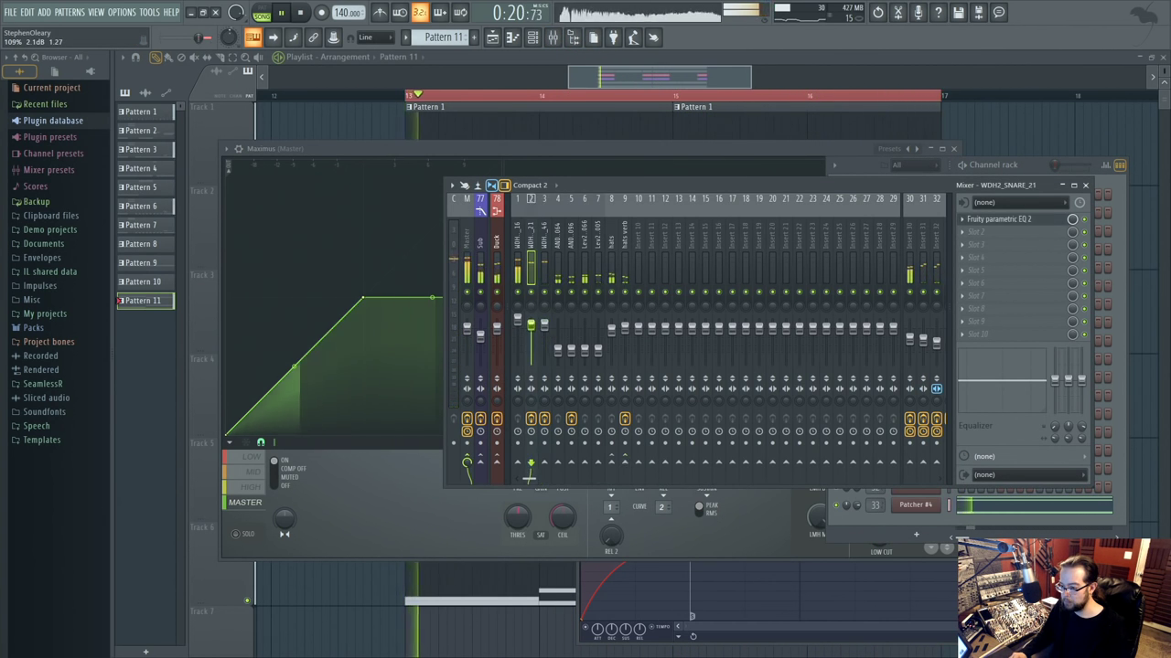
Give the master band's curve in the master's Maximus a soft knee and raise its end point.
left_click(469, 237)
left_click(992, 221)
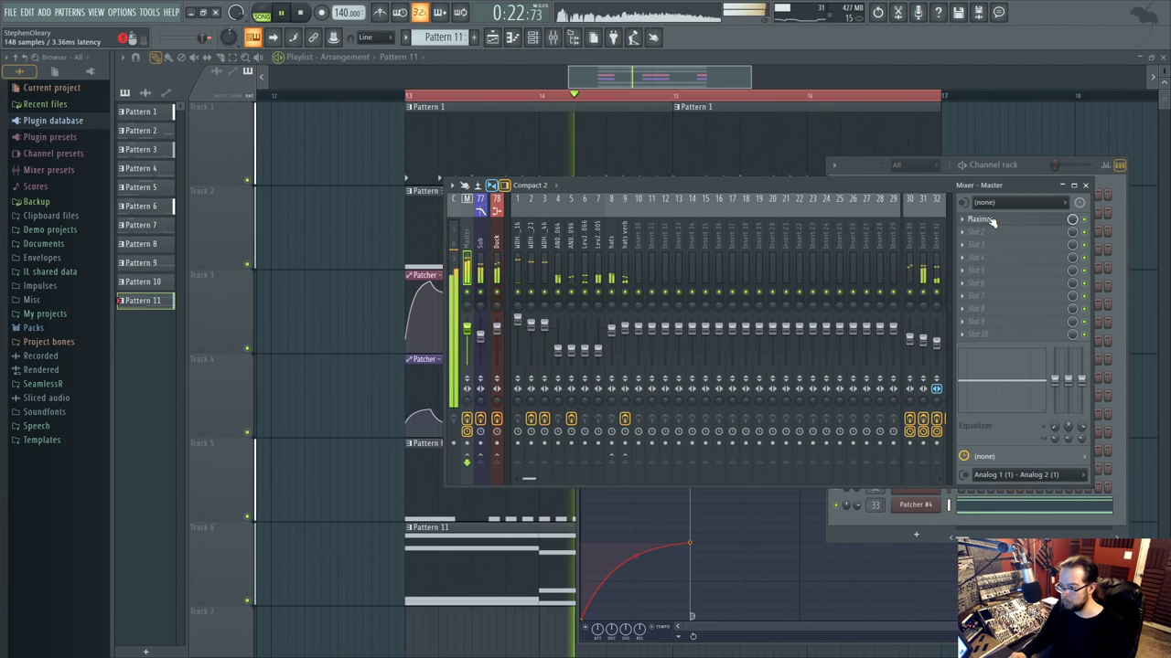
left_click(992, 221)
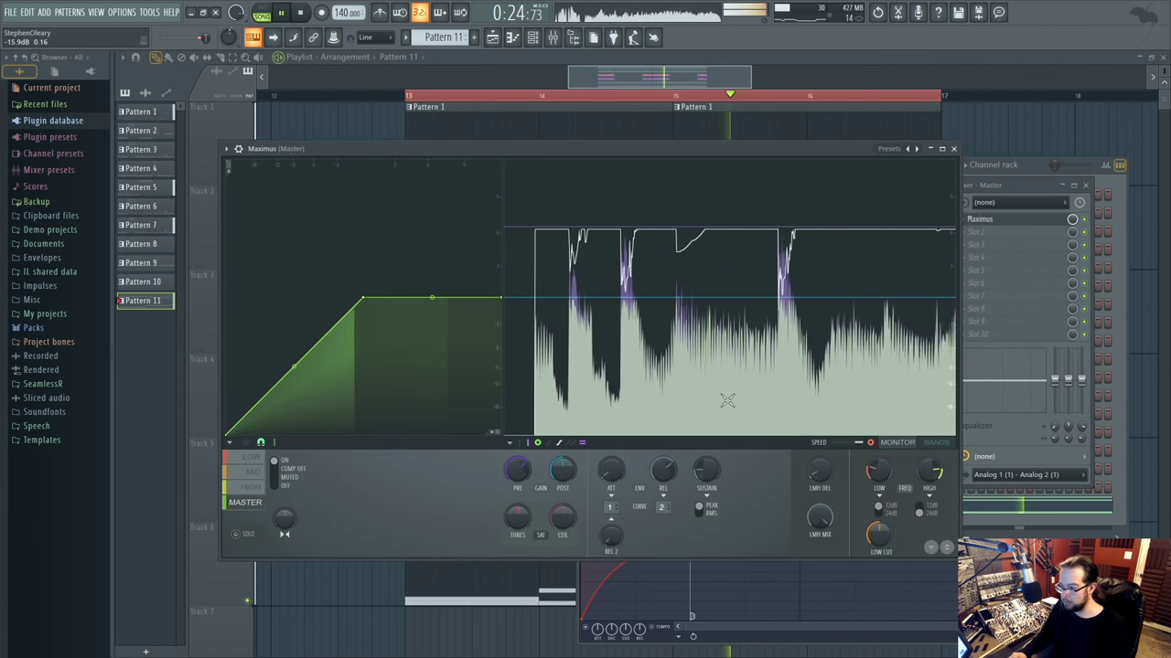
key("space")
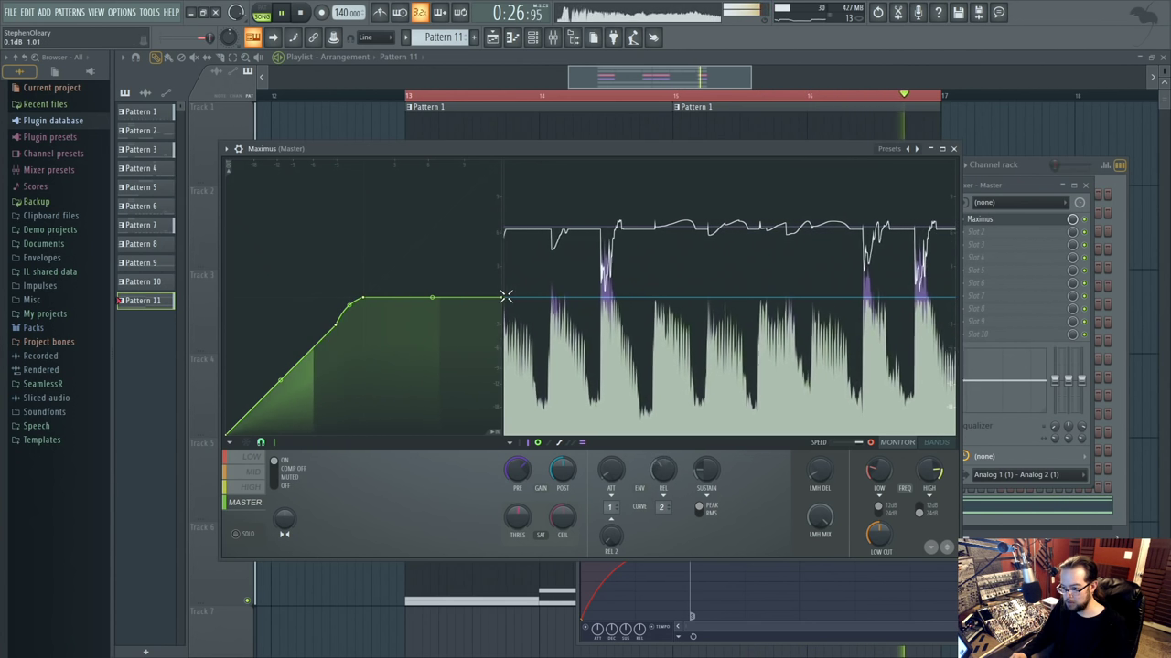
left_click_drag(506, 297, 501, 272)
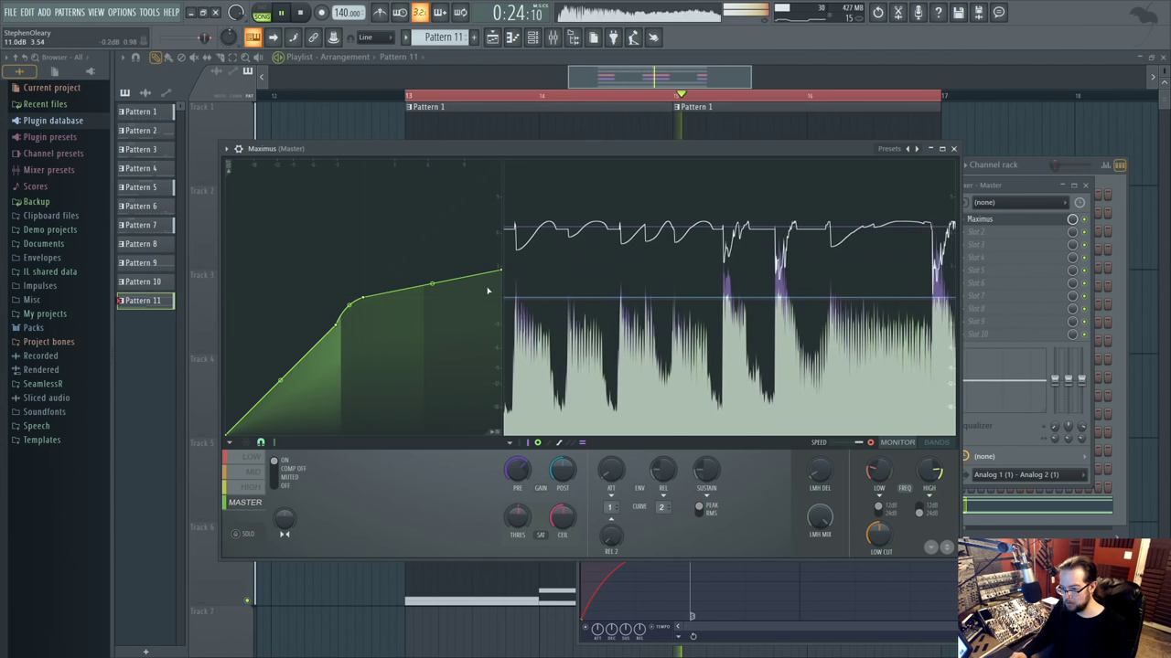
left_click_drag(502, 270, 502, 256)
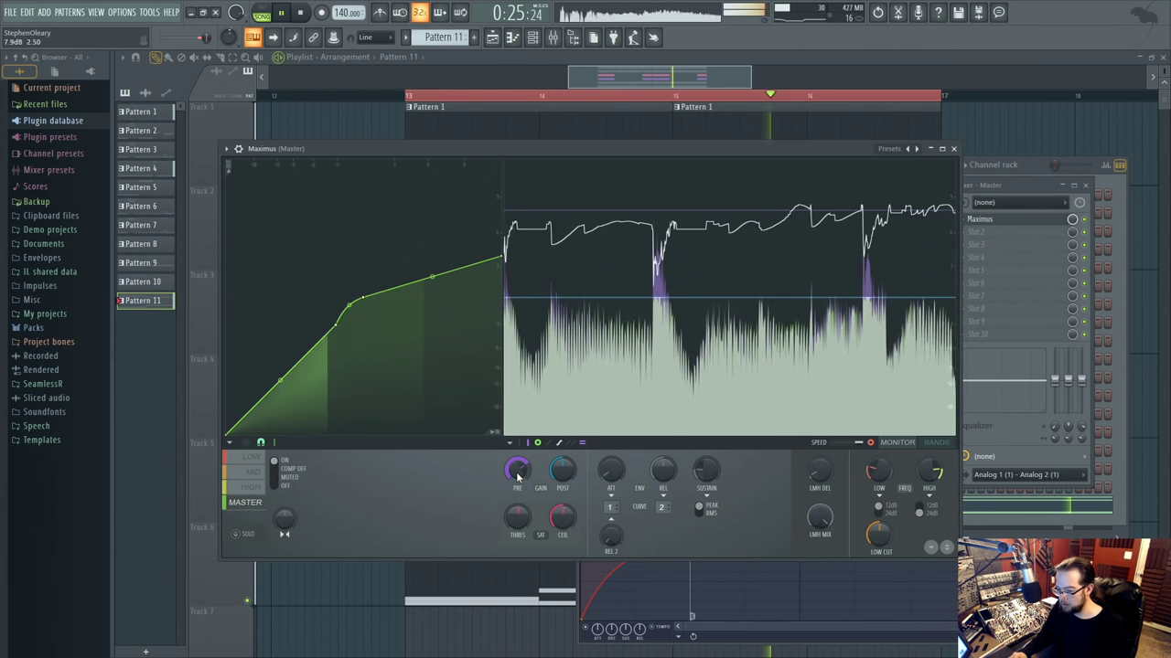
Move the mixer away from the channel rack and inspect the high, mid and low bands in the master's Maximus.
left_click(956, 148)
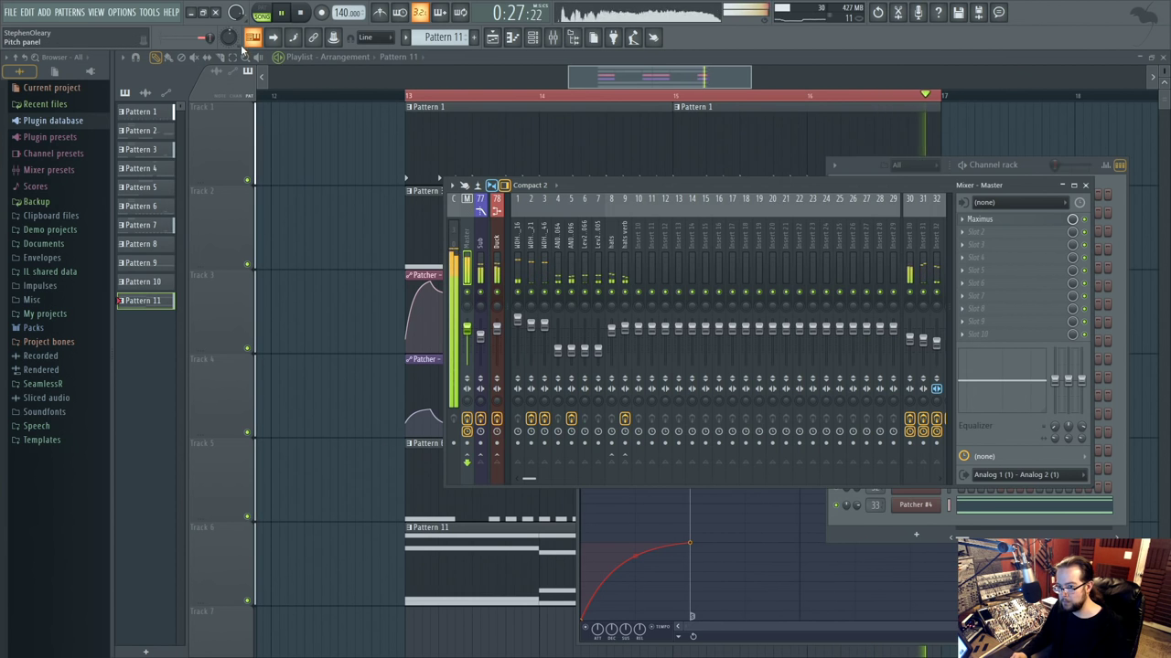
left_click_drag(573, 172, 449, 217)
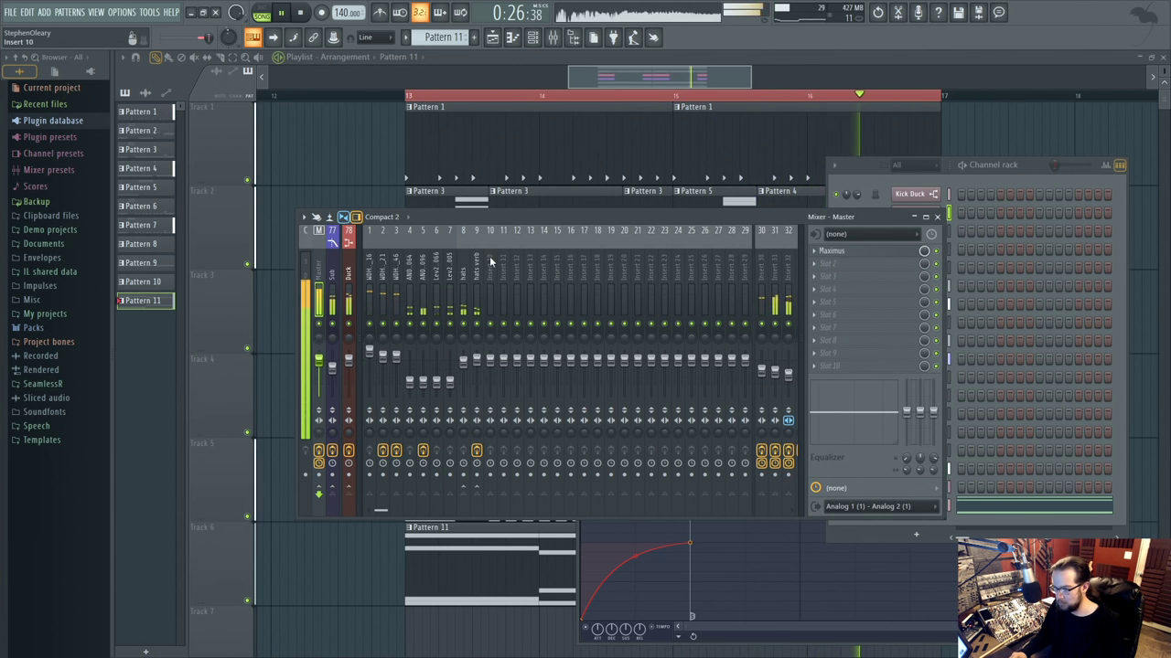
left_click_drag(526, 221, 518, 223)
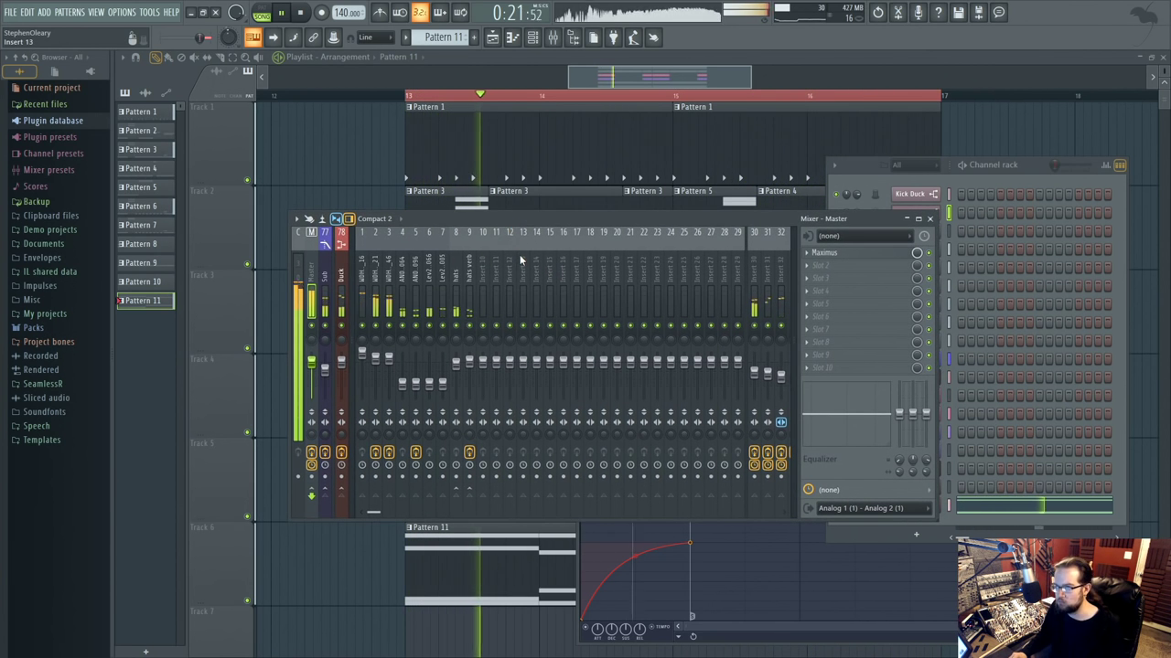
left_click(836, 254)
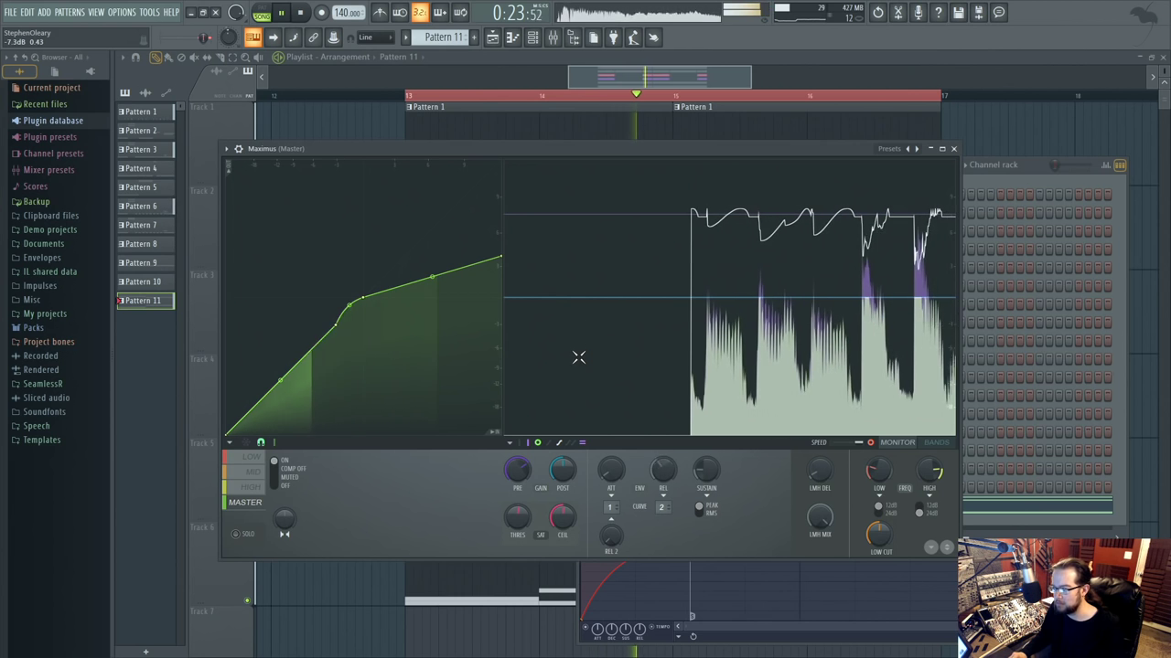
left_click(250, 487)
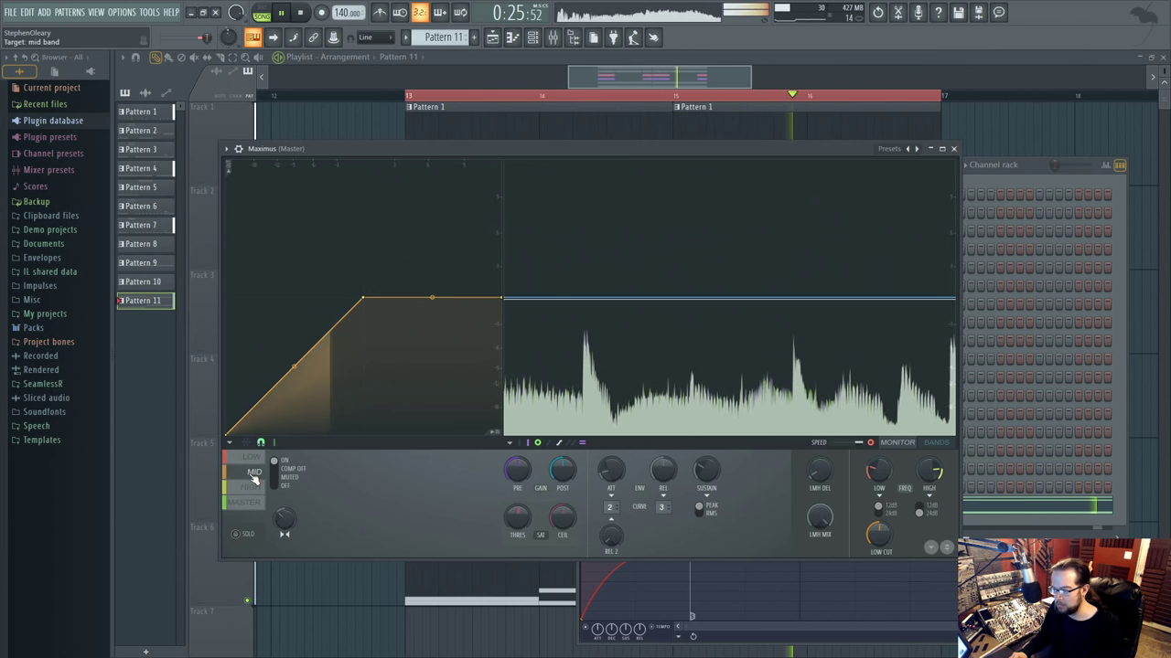
left_click(253, 457)
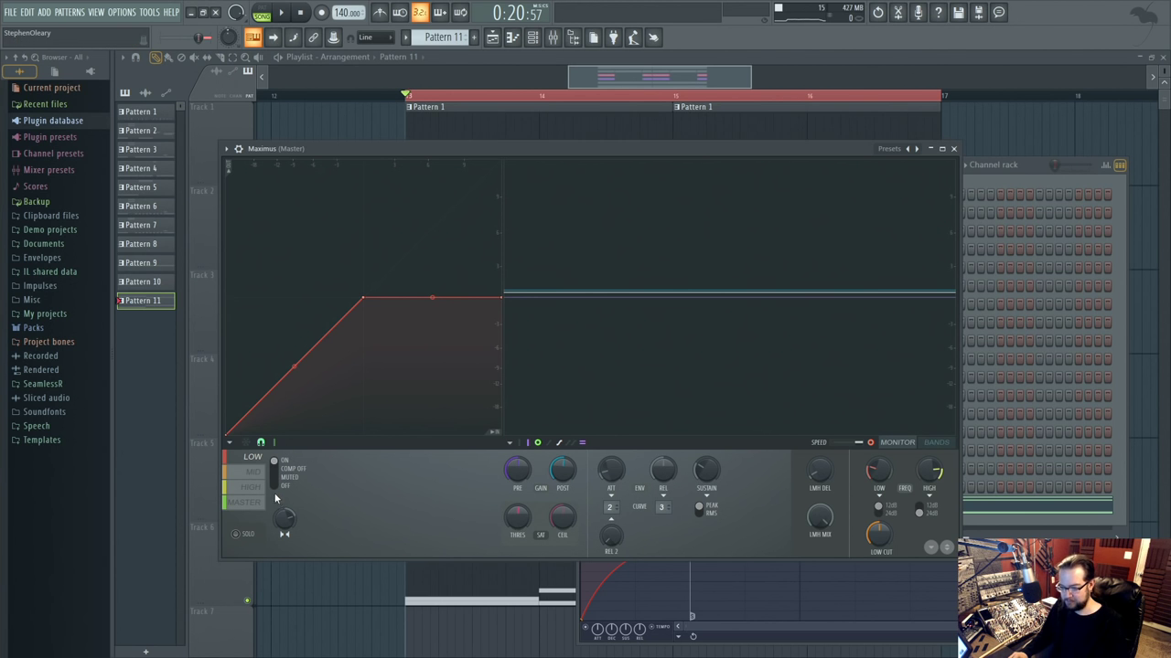
Raise the Maximus master band's pre gain to about 8.8 dB during playback and check the low band.
left_click(245, 502)
key("space")
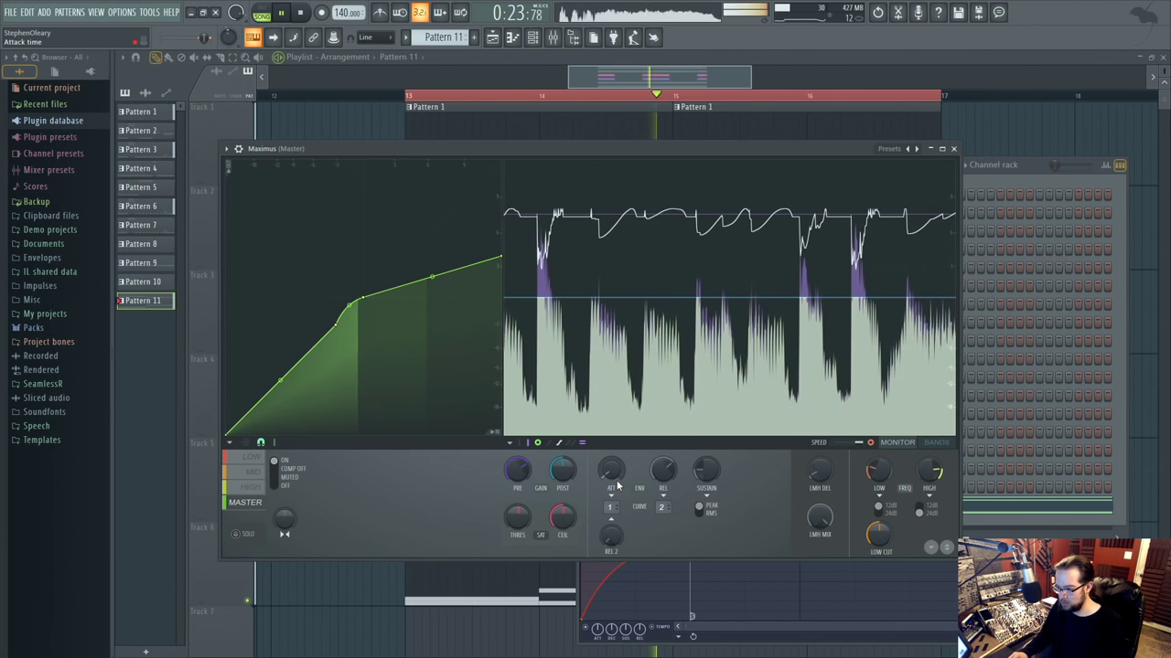
left_click_drag(515, 474, 514, 469)
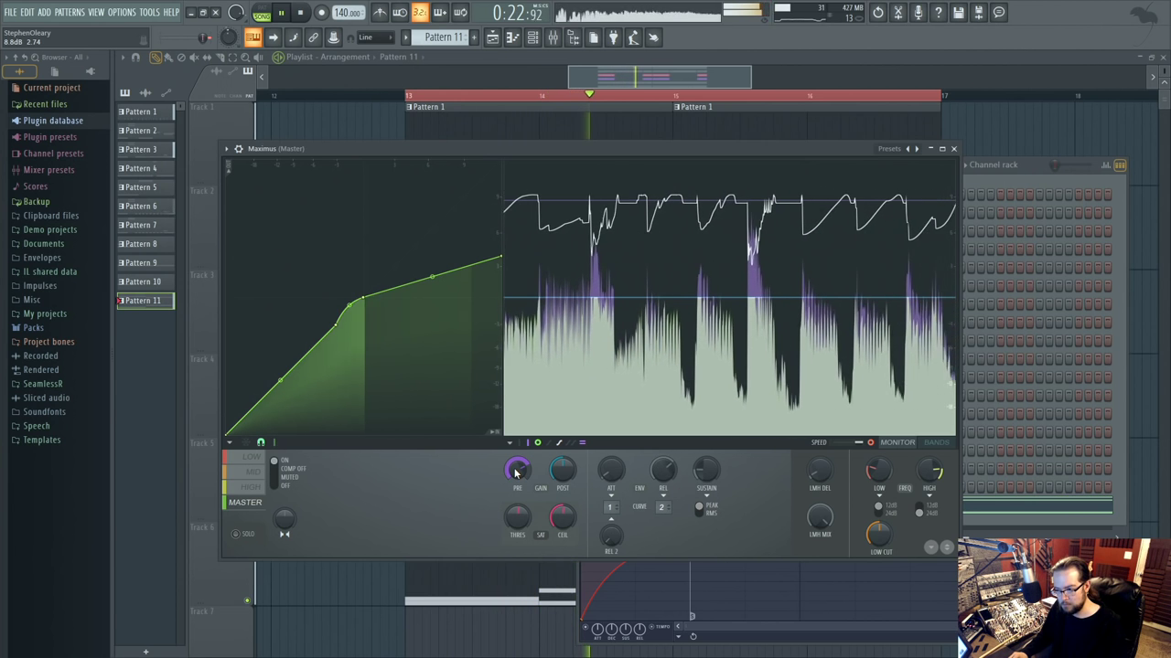
left_click(260, 457)
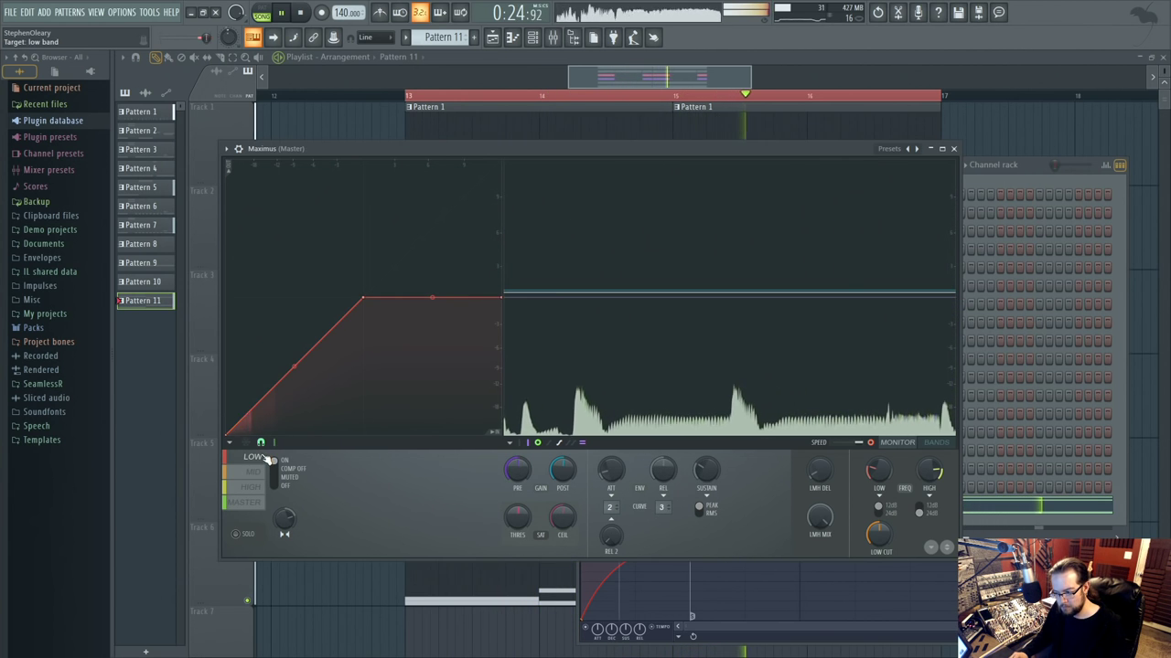
In the WDH2_KICK_16 sampler settings, raise the trim to 85%, reduce the length and set the fade-out to 21%, then audition it.
left_click(530, 40)
left_click(915, 232)
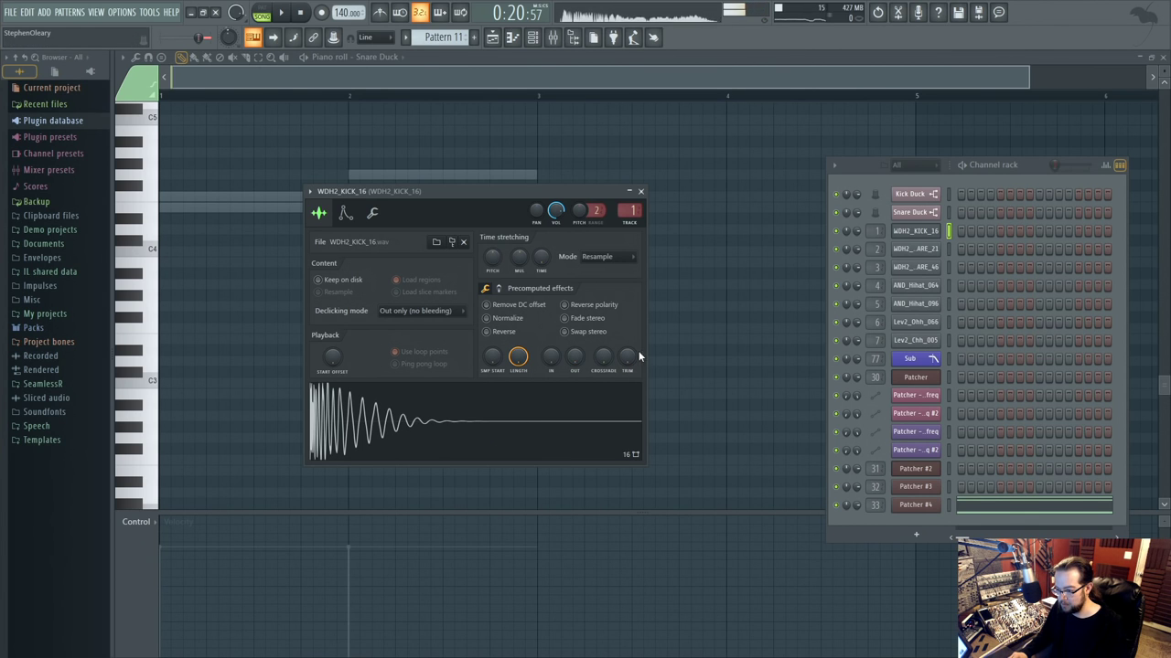
left_click_drag(641, 355, 625, 376)
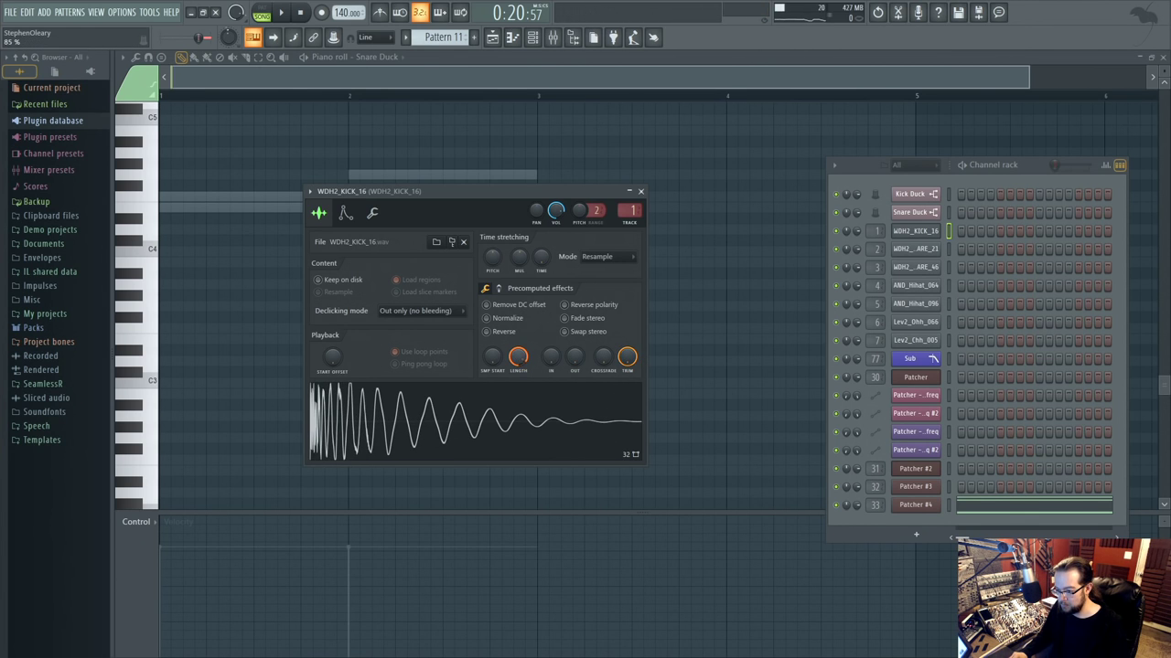
left_click_drag(519, 358, 578, 403)
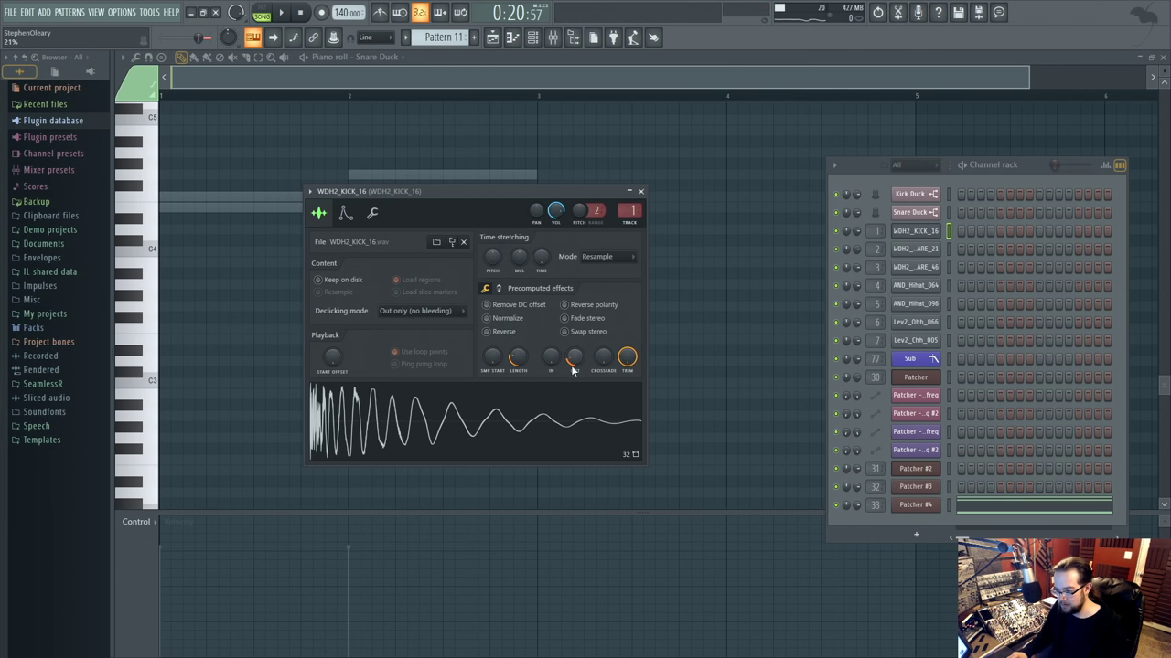
key("space")
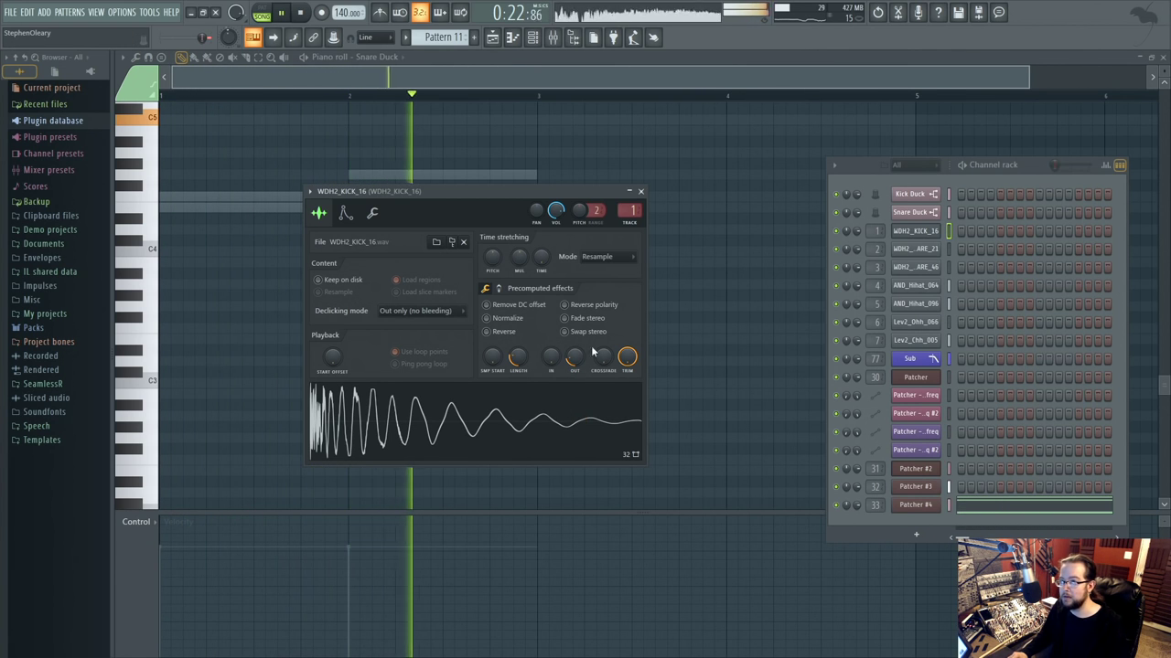
Close the kick sampler, check the low band in the master's Maximus during playback and bring the mixer back to the front.
left_click(641, 191)
left_click(555, 38)
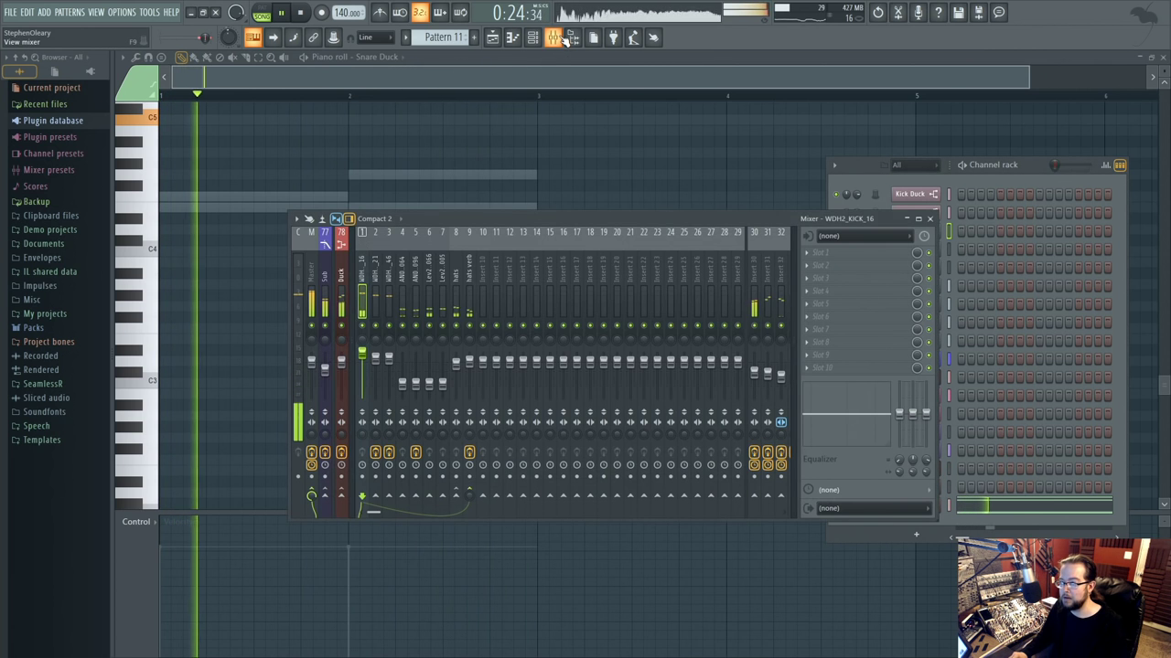
left_click(311, 274)
left_click(851, 253)
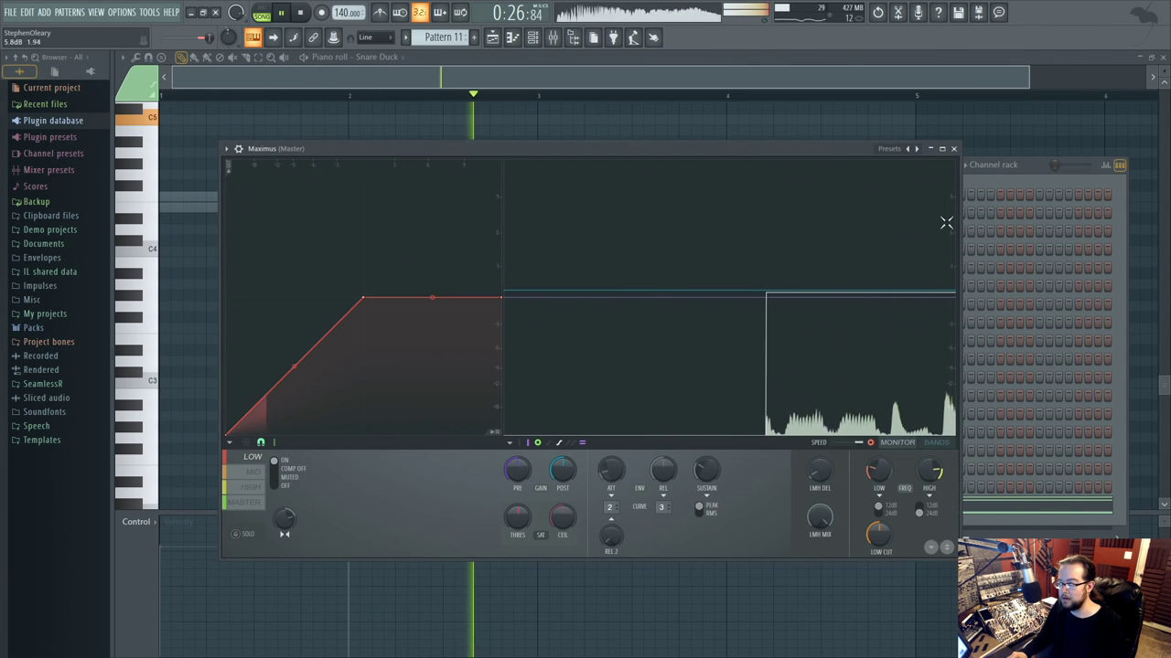
left_click(992, 163)
left_click(555, 39)
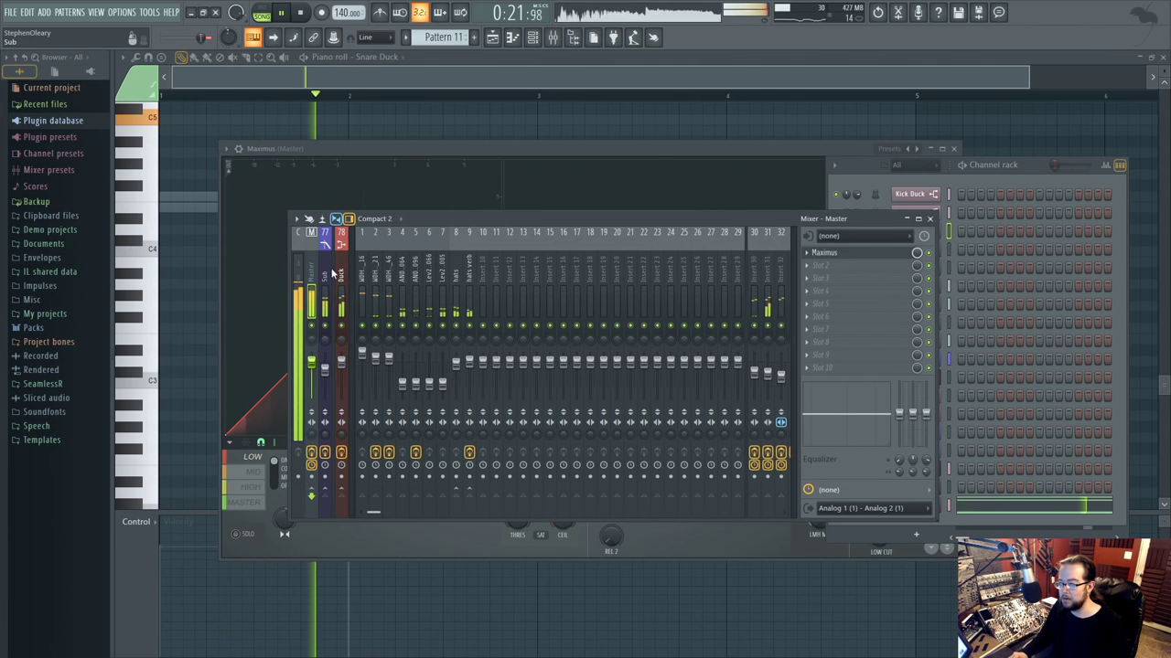
Inspect the limiter on the Duck mixer track during playback and return to the mixer.
left_click(343, 301)
left_click(864, 254)
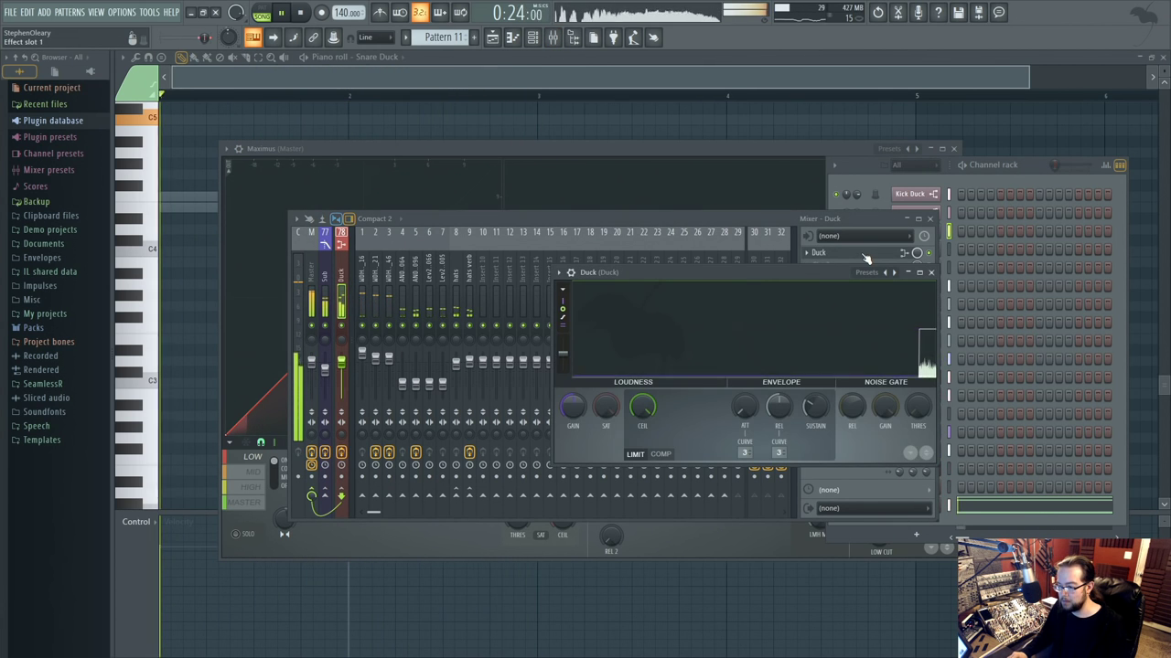
left_click(675, 220)
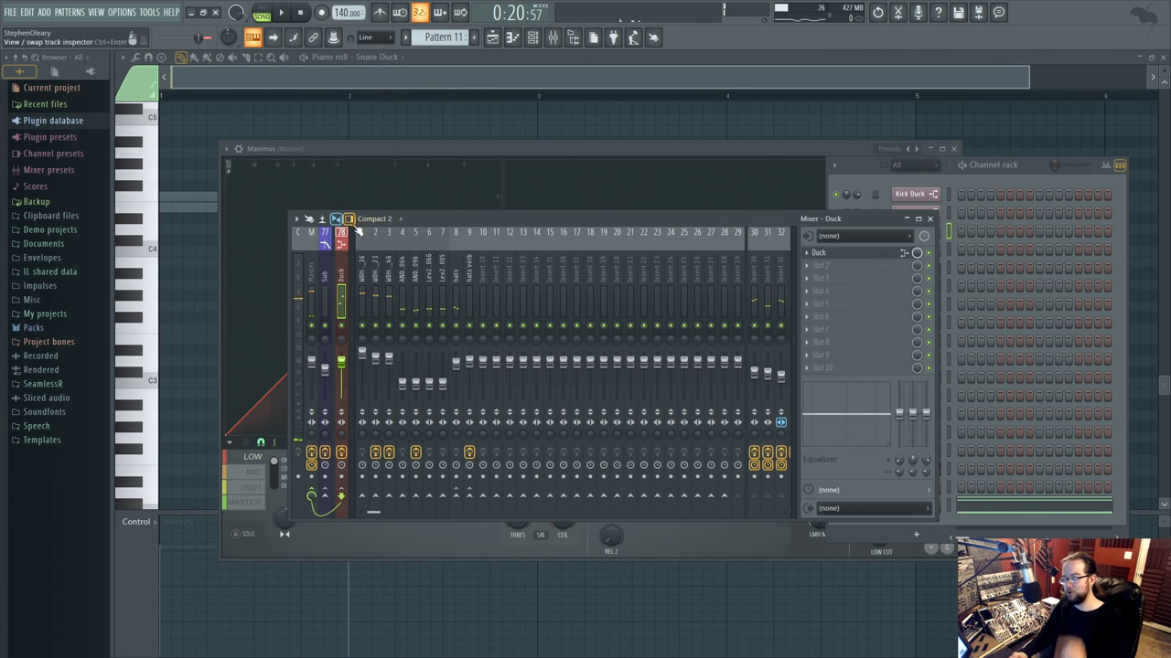
Audition the soloed Sub track and examine the ducking envelope in its Duck limiter, pausing the limiter's display.
left_click(821, 254)
left_click(541, 267)
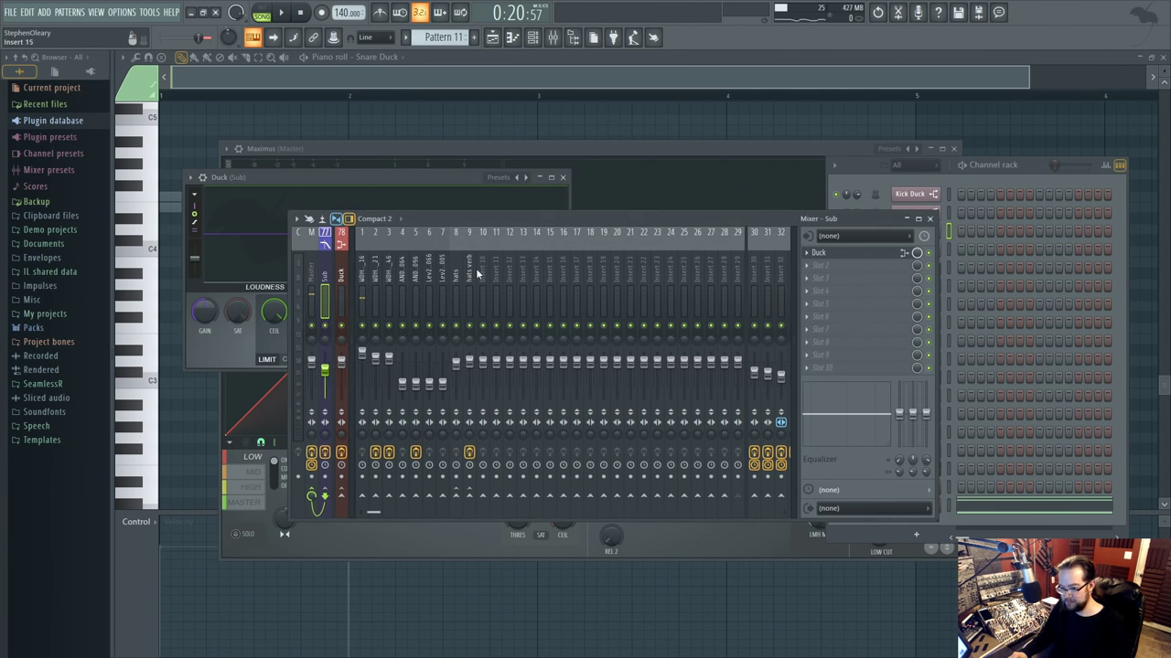
key("space")
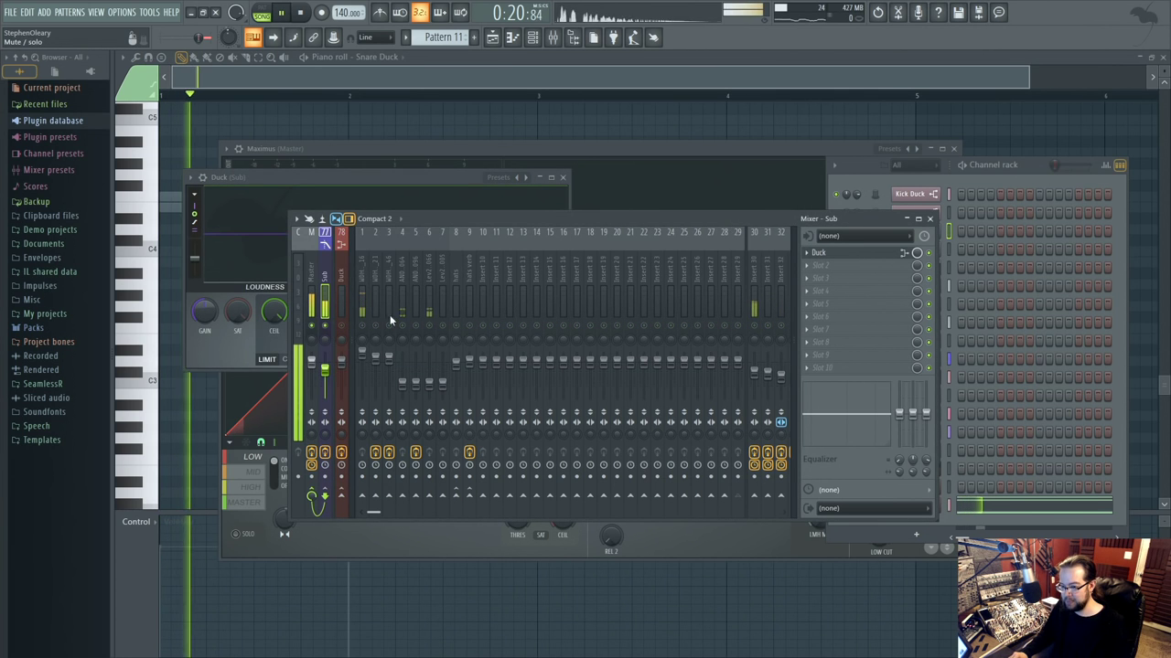
left_click(417, 177)
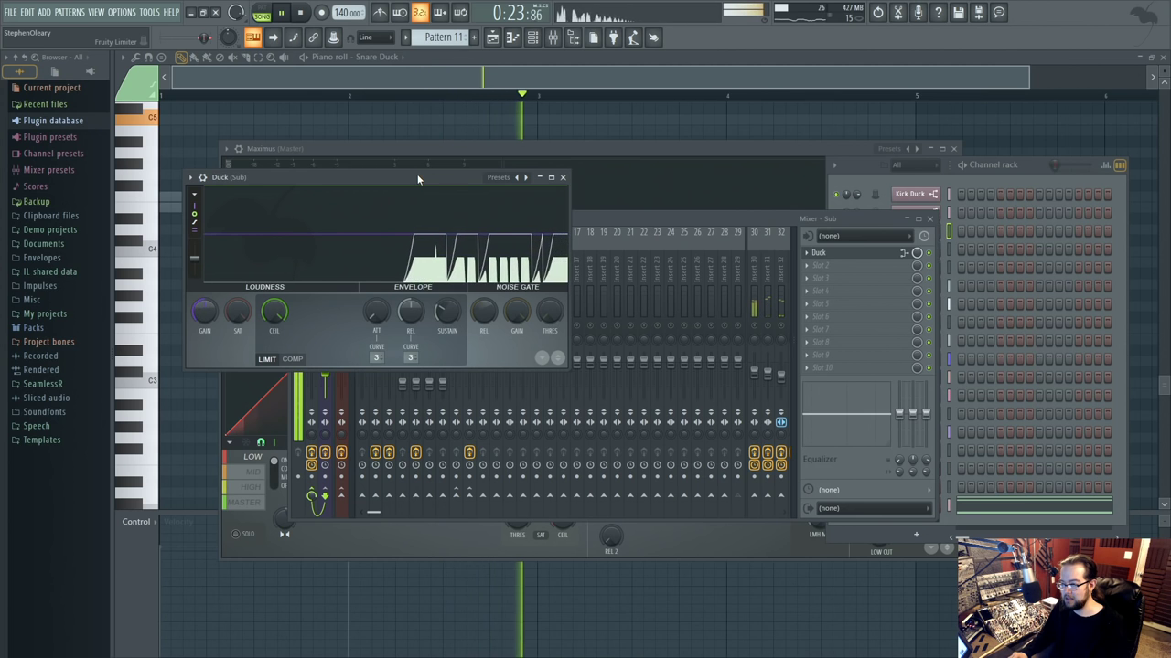
key("space")
left_click(445, 245)
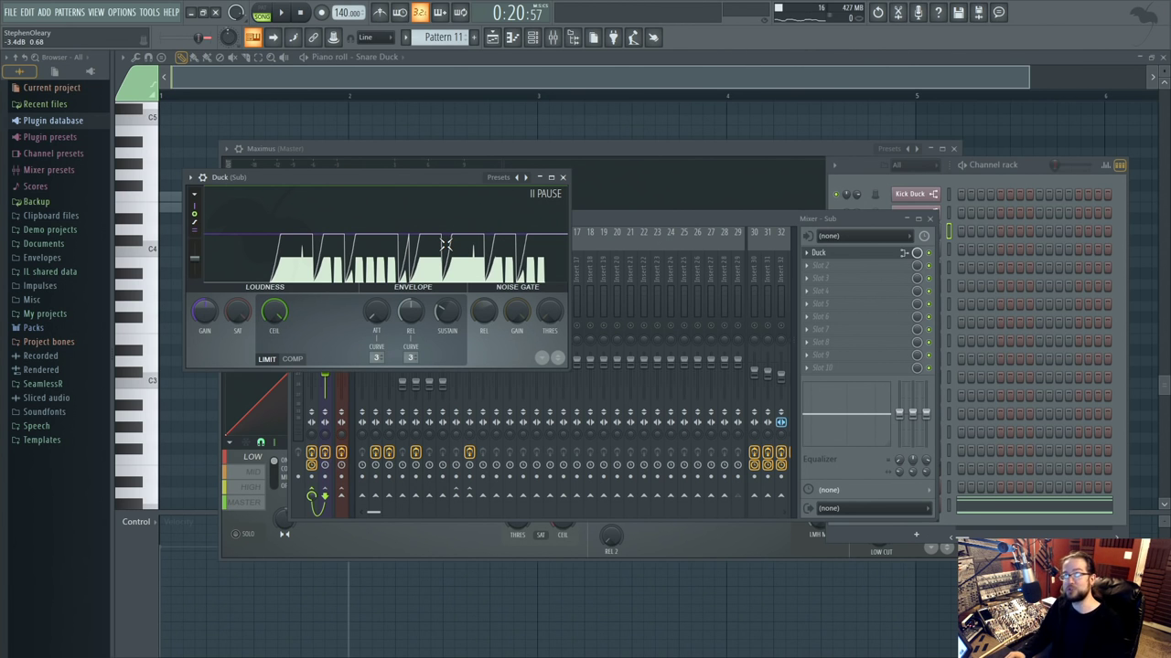
Add Fruity Parametric EQ 2 to the Sub track's second slot and make band 7 a low-pass lowered to the low-mid range.
left_click(823, 265)
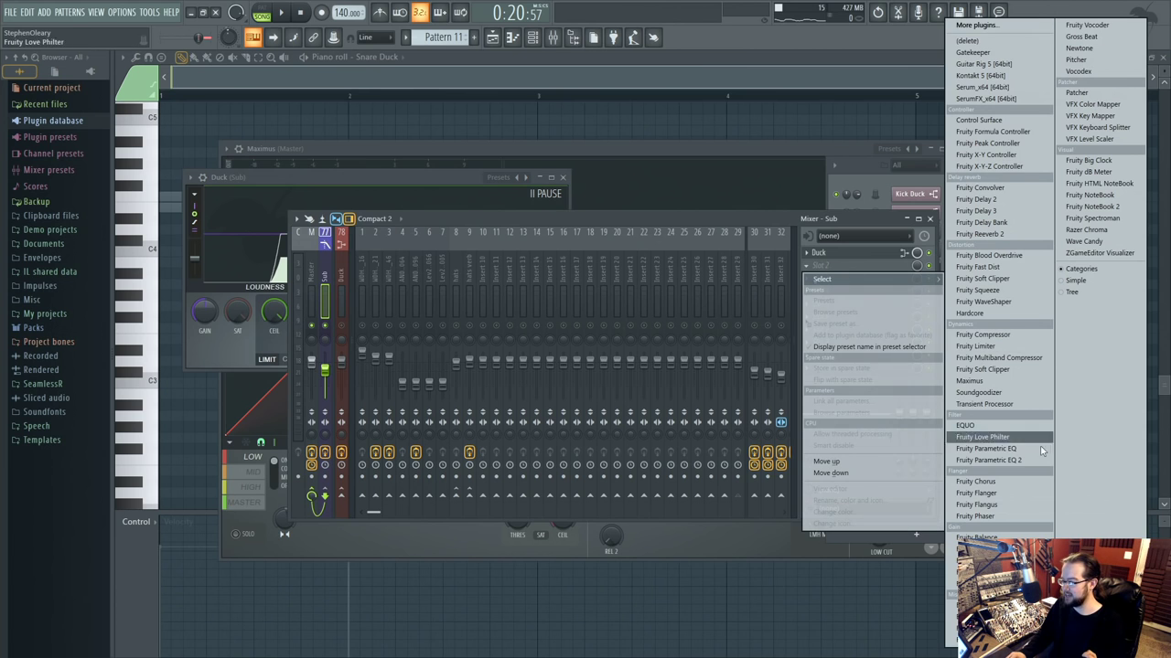
left_click(1033, 461)
right_click(418, 294)
mouse_move(442, 325)
left_click(481, 329)
left_click_drag(418, 293, 319, 295)
Audition the soloed Sub track through the new low-pass, close the EQ and return to the mixer.
key("space")
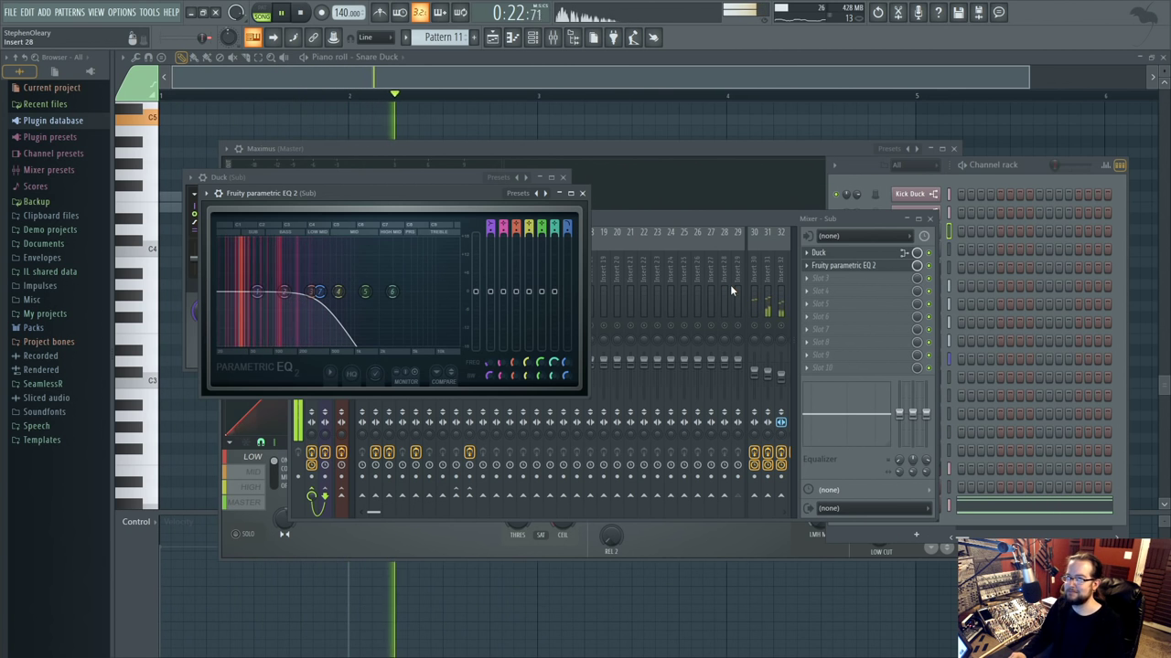
key("space")
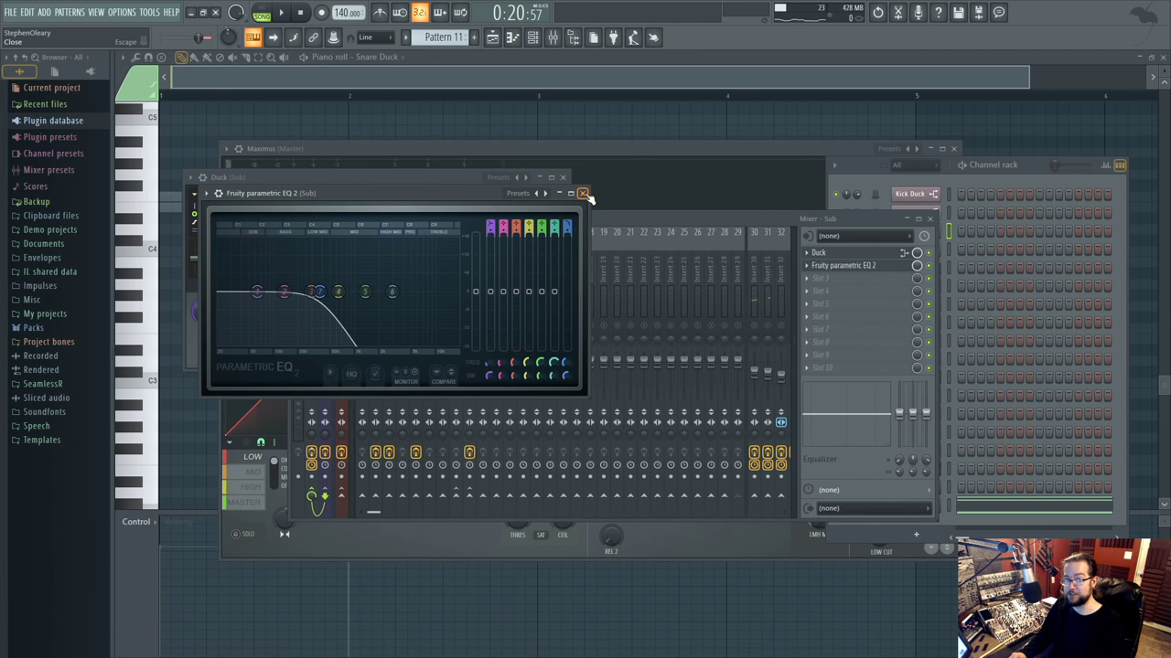
left_click(584, 194)
left_click(658, 234)
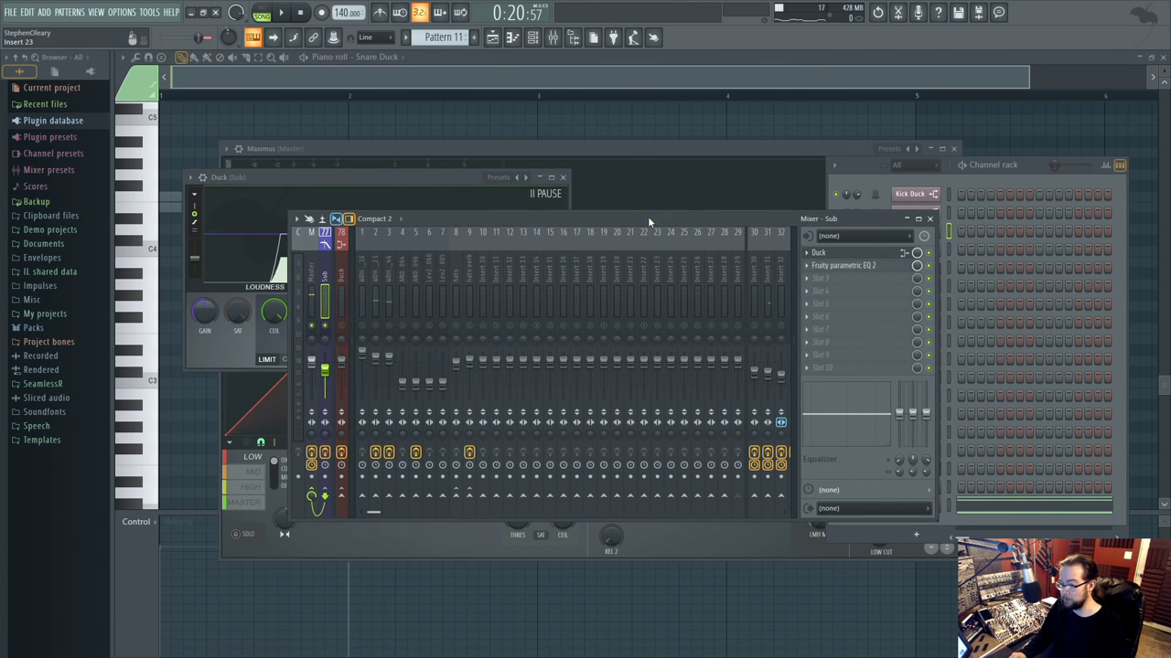
Play the full mix and examine the low and mid bands in the master's Maximus.
key("space")
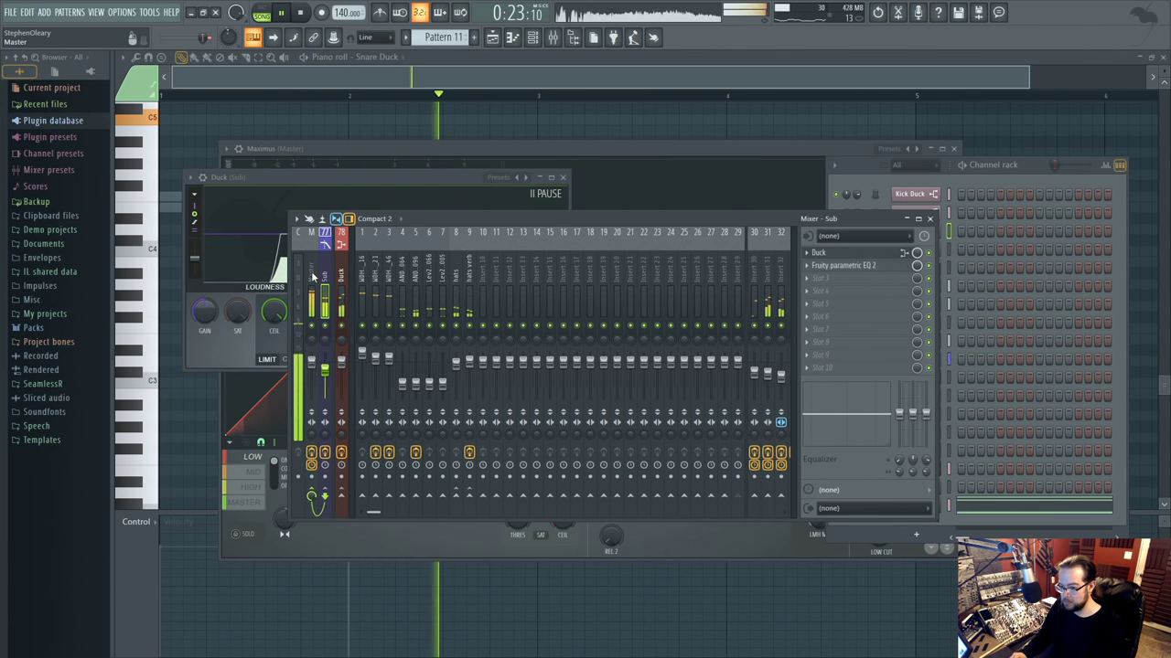
left_click(313, 277)
left_click(881, 254)
left_click(880, 254)
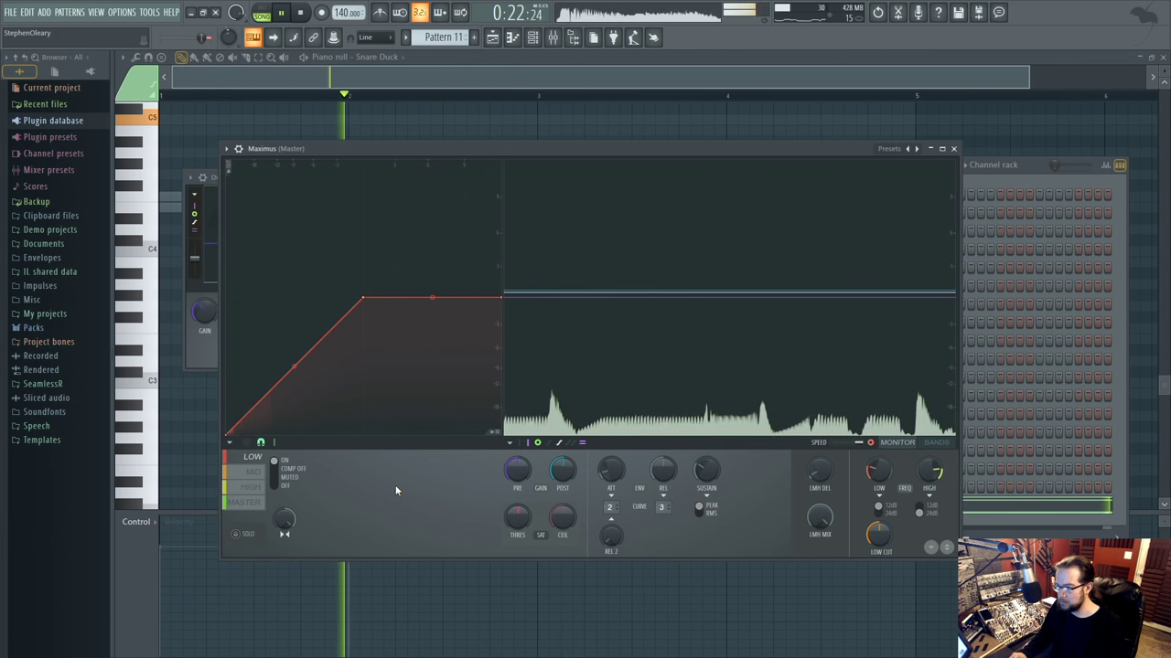
left_click(238, 473)
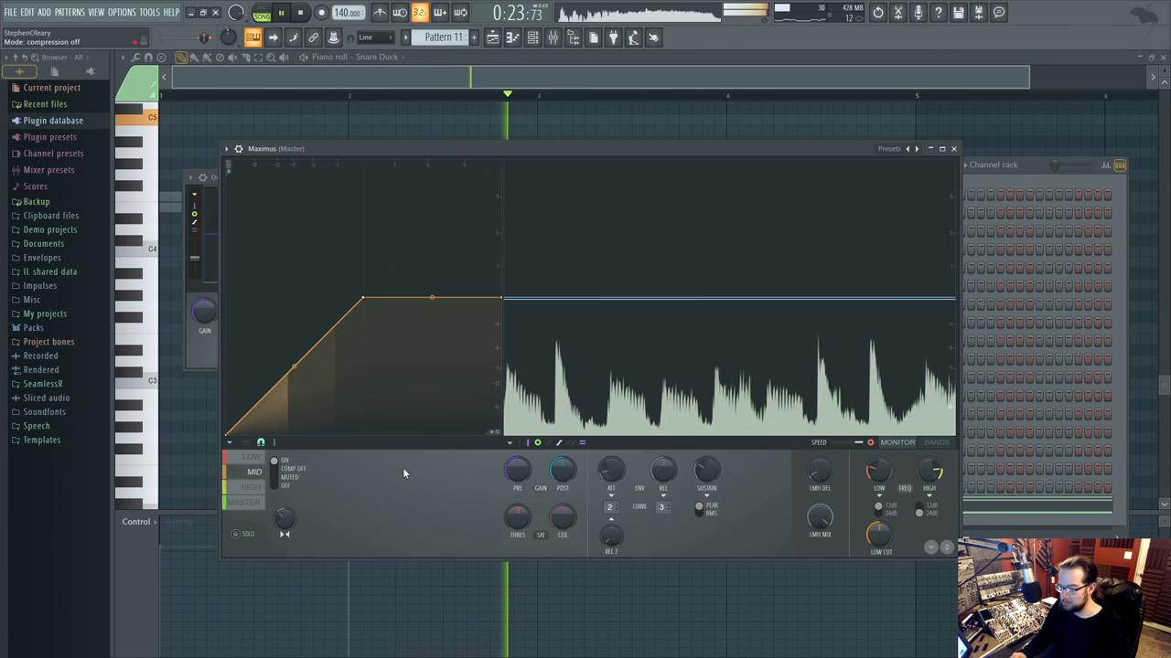
Show the band-split spectrum in the master's Maximus, examine the crossover ranges, stop playback and reopen the plugin.
left_click(927, 443)
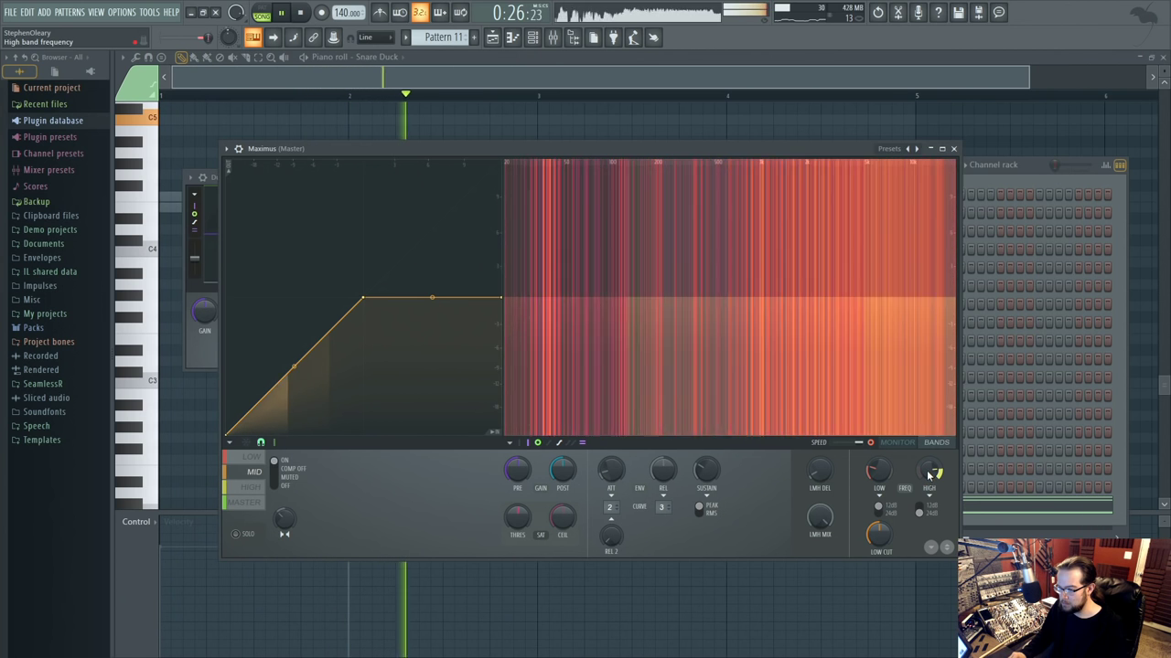
left_click_drag(877, 480, 879, 478)
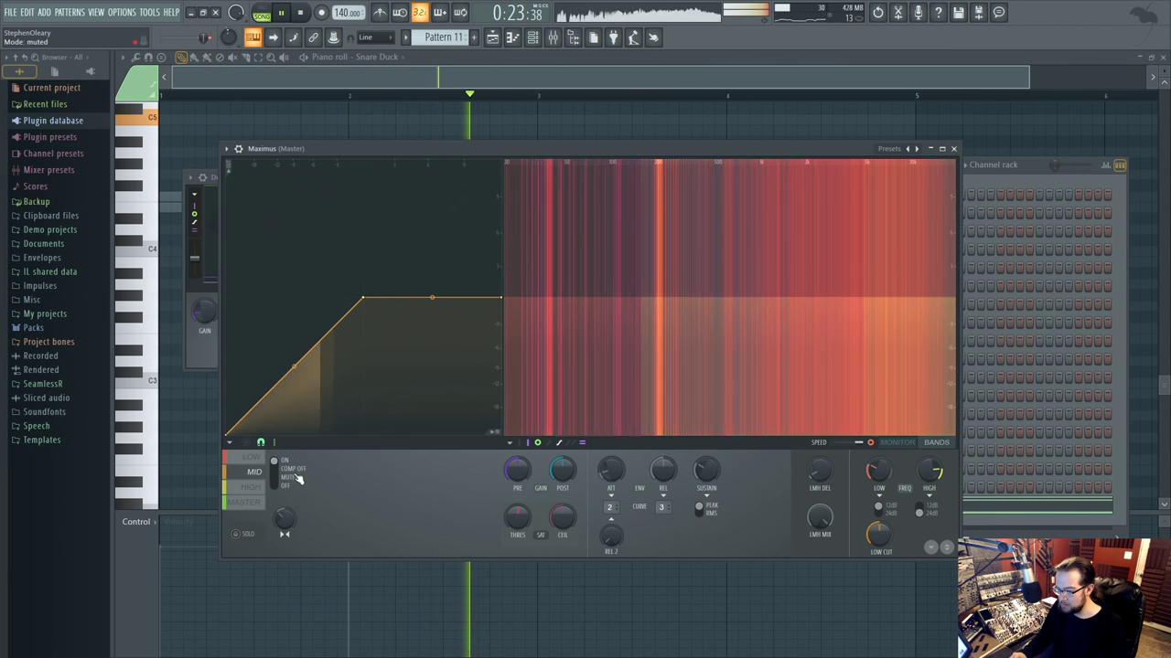
left_click(953, 149)
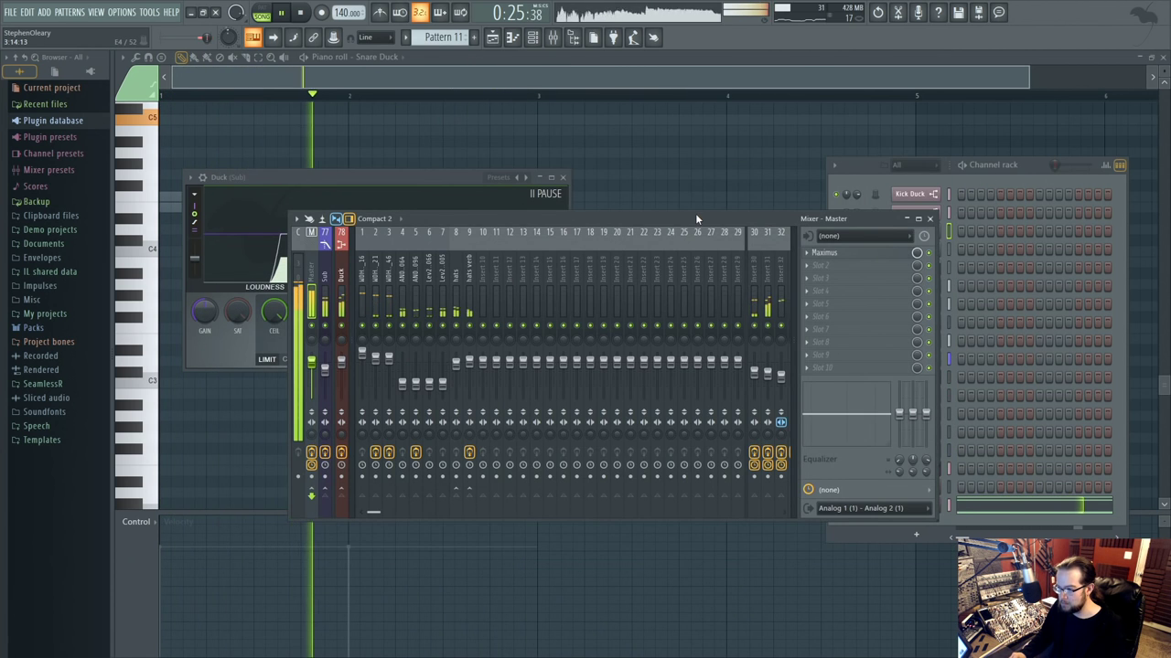
left_click_drag(696, 217, 695, 197)
key("space")
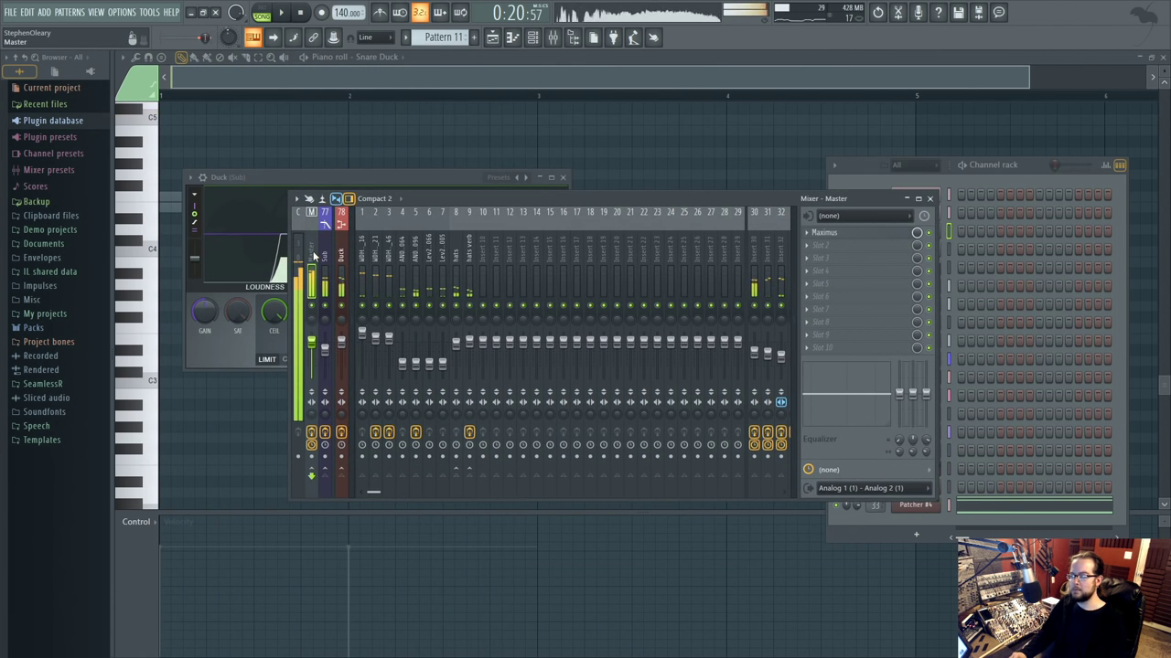
left_click(847, 233)
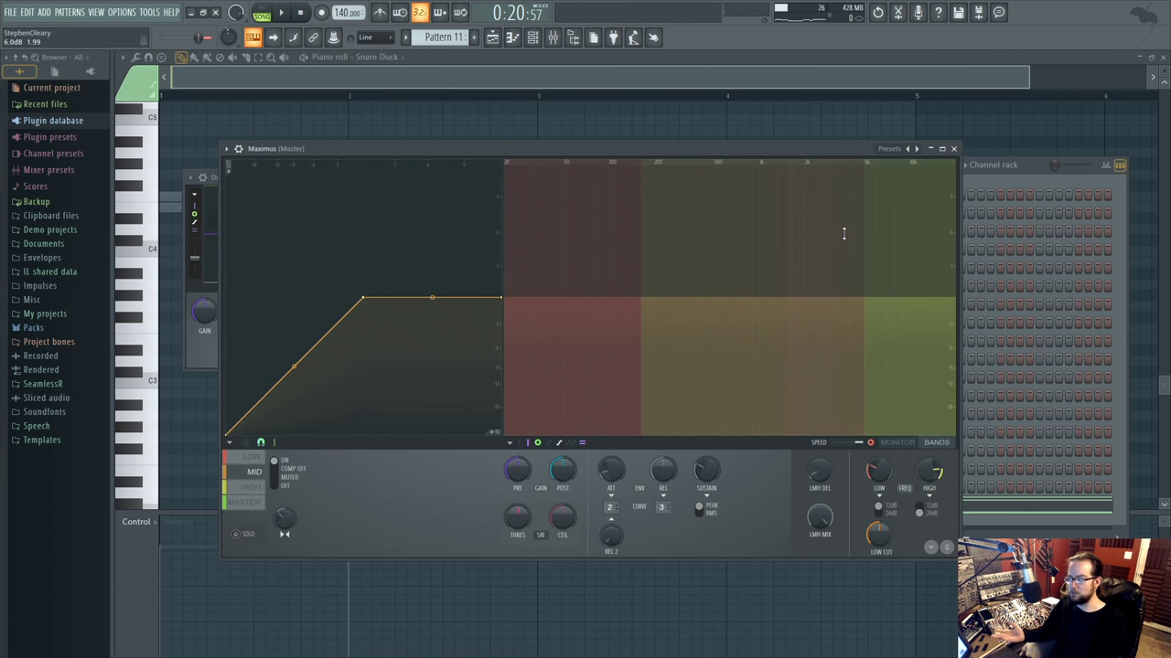
Open the playlist and listen to the full arrangement loop from bar 13 to bar 17.
left_click(492, 38)
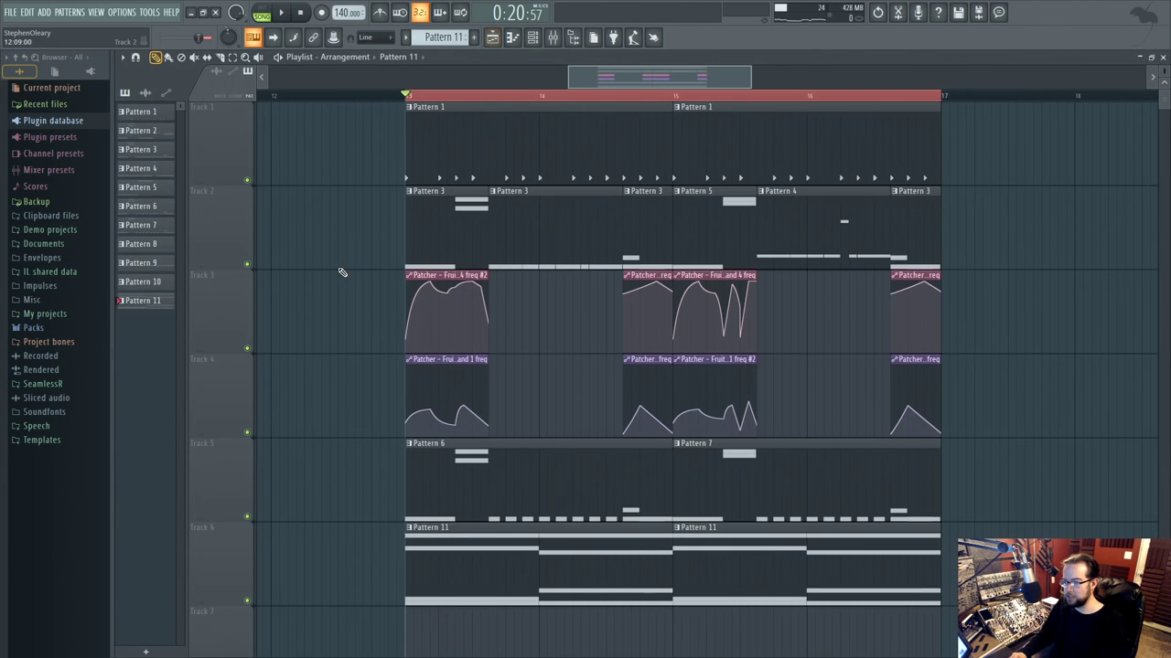
mouse_move(748, 321)
left_mouse_down()
mouse_move(990, 366)
mouse_move(949, 371)
left_mouse_up()
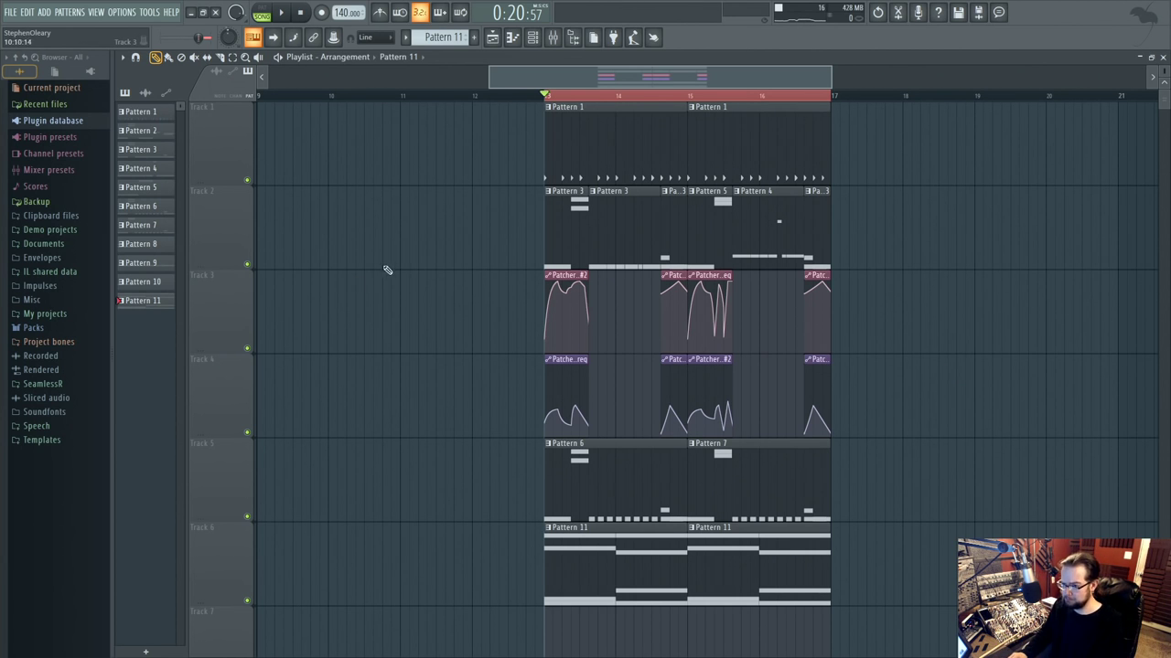
key("space")
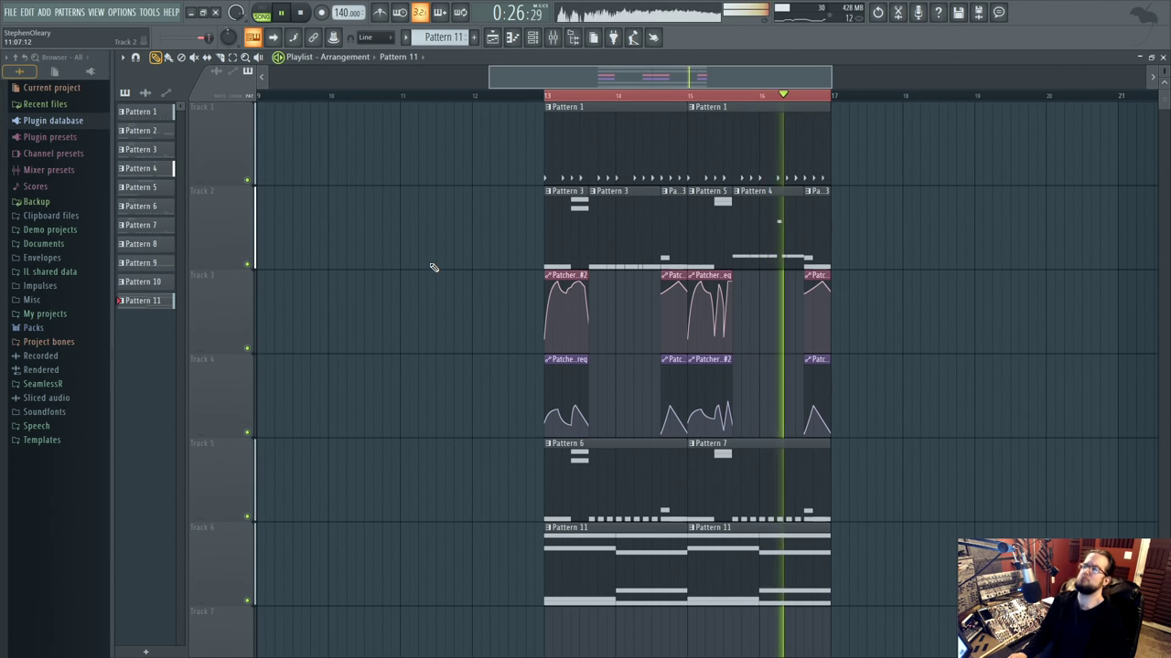
key("space")
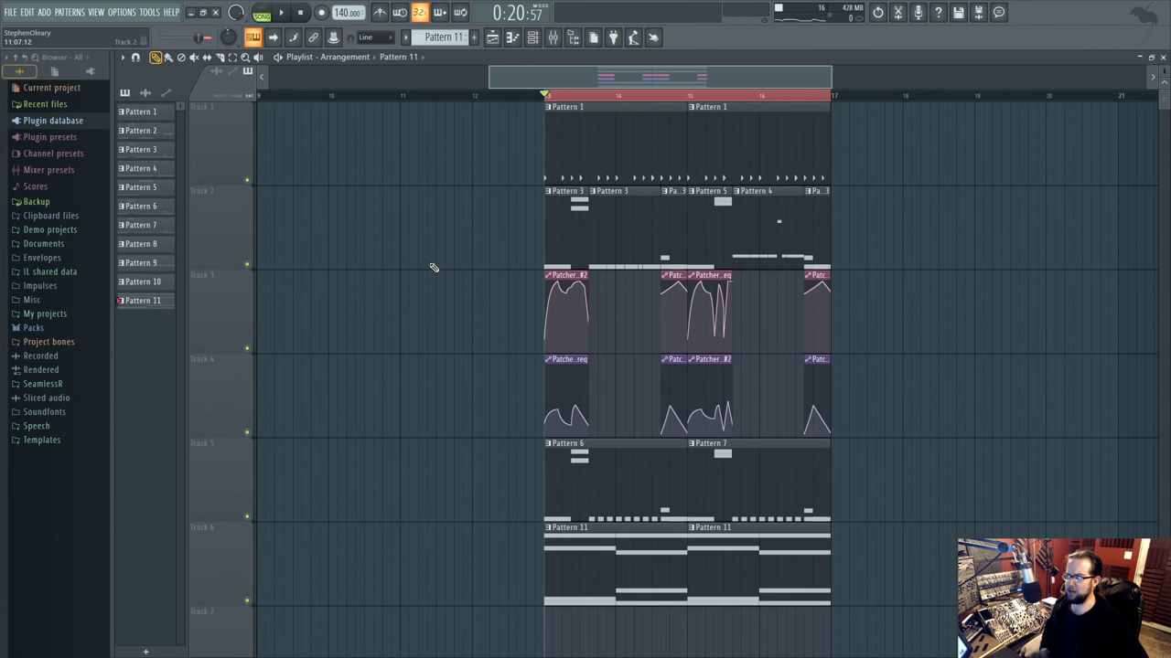
Bring up the mixer over the playlist and review the master's Maximus, closing it when done.
left_click(553, 36)
left_click(858, 233)
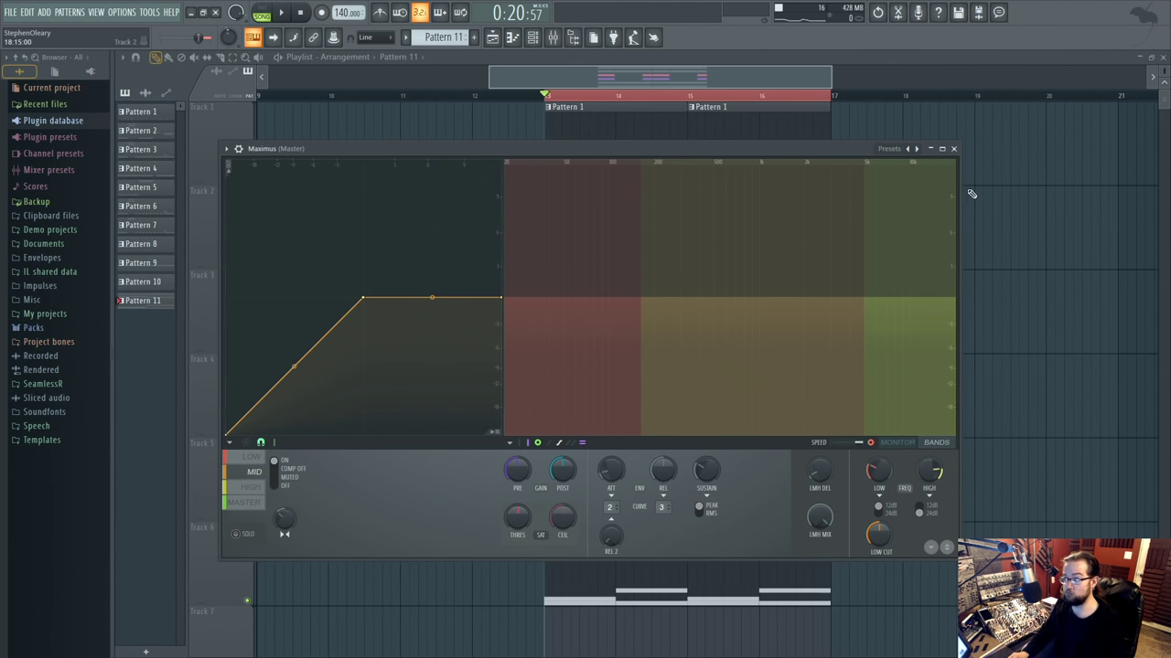
left_click(954, 149)
left_click_drag(736, 197, 764, 199)
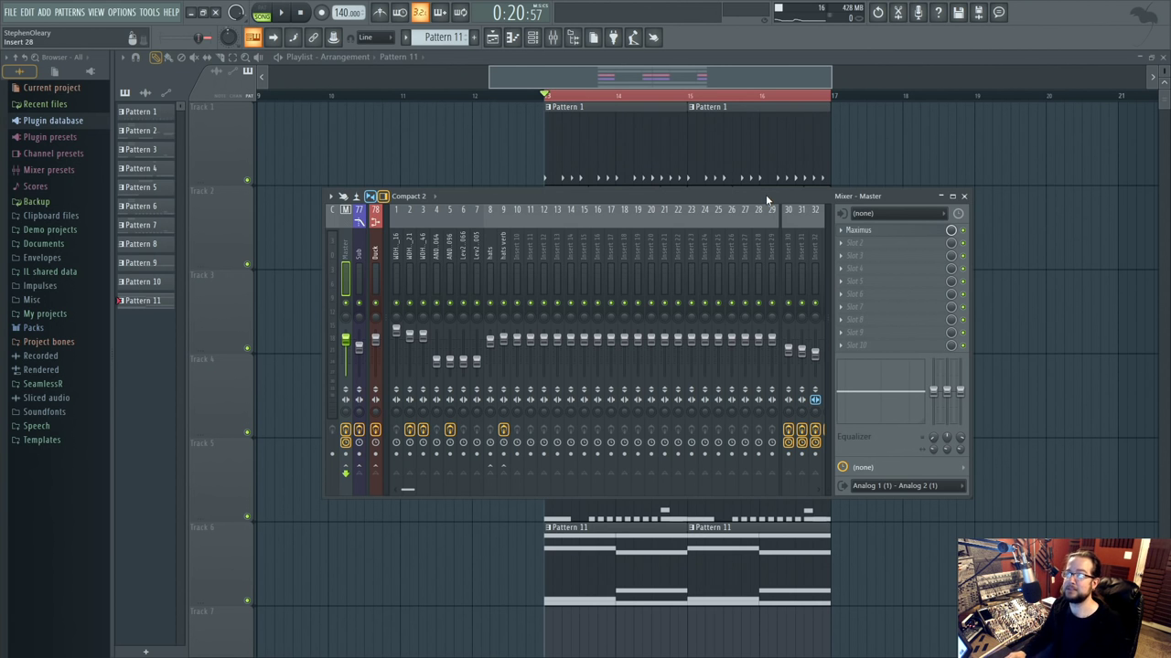
Play the loop while checking the levels of mixer inserts 30 to 33, and replay it briefly.
key("space")
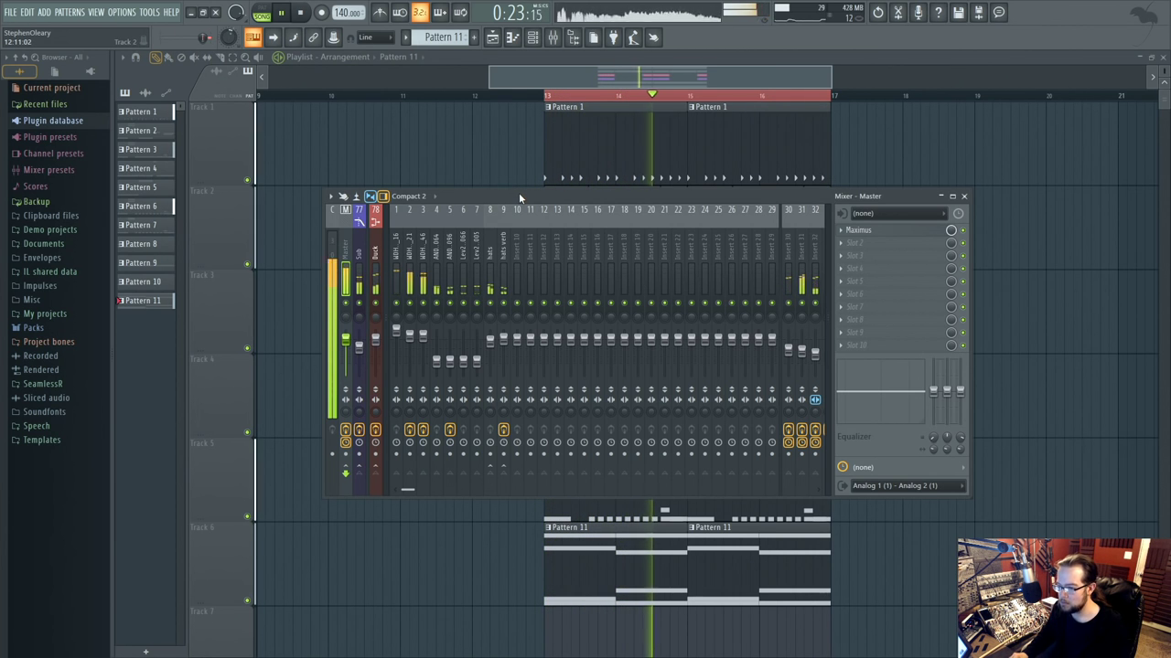
scroll(649, 235, "down", 4)
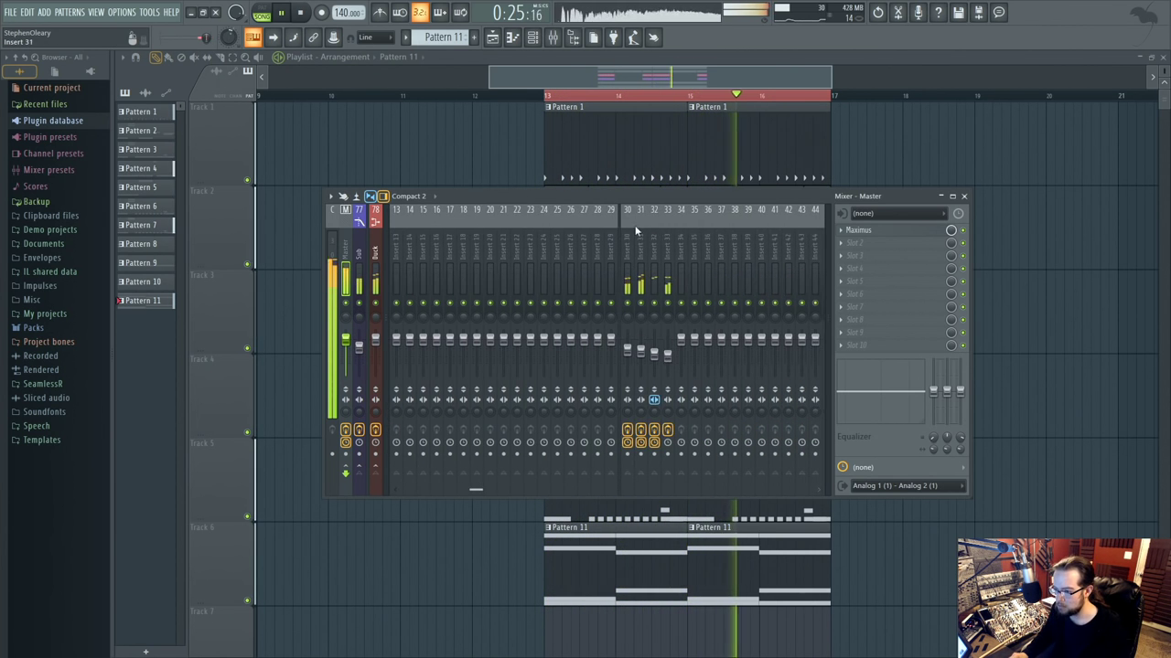
left_click(531, 37)
left_click(530, 38)
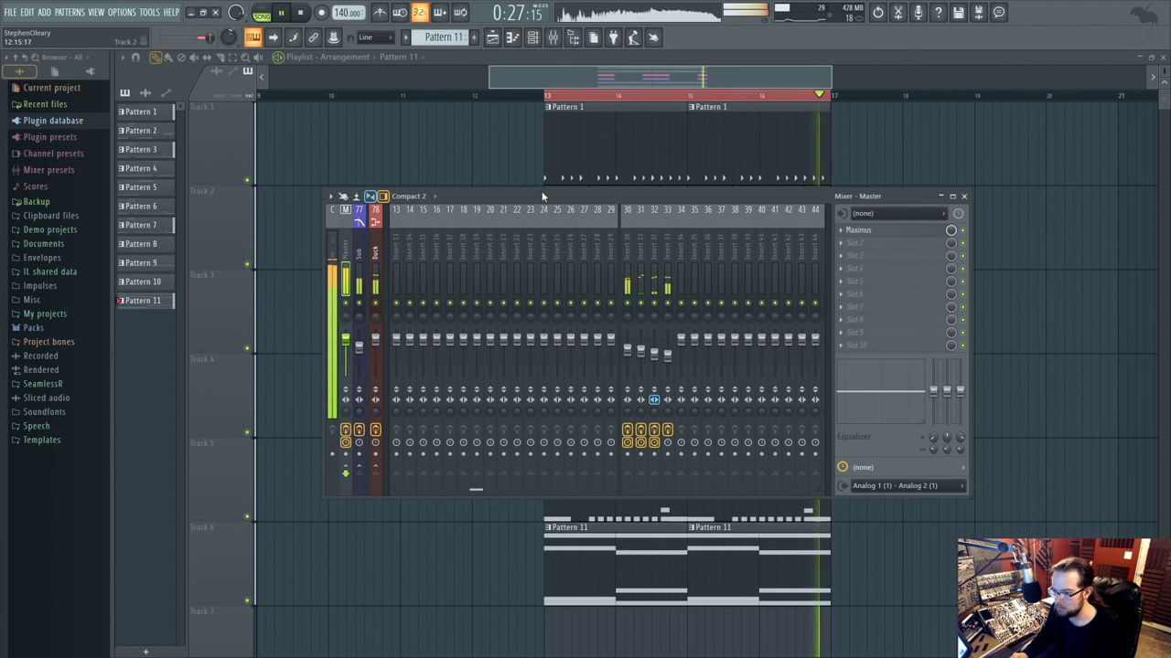
key("space")
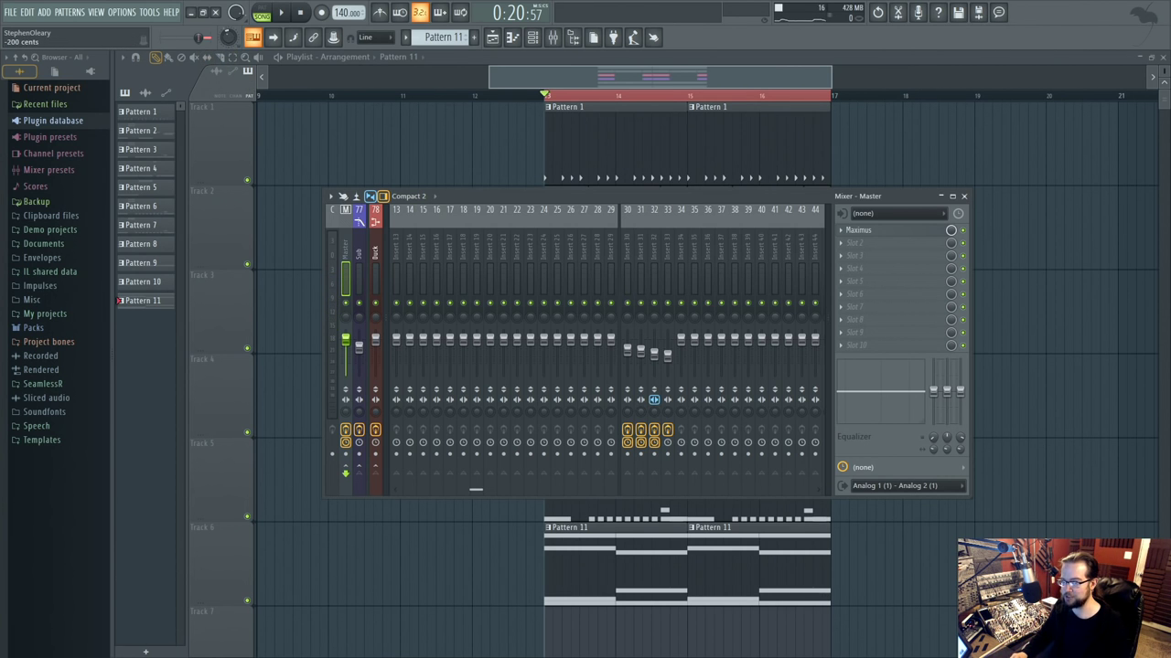
key("space")
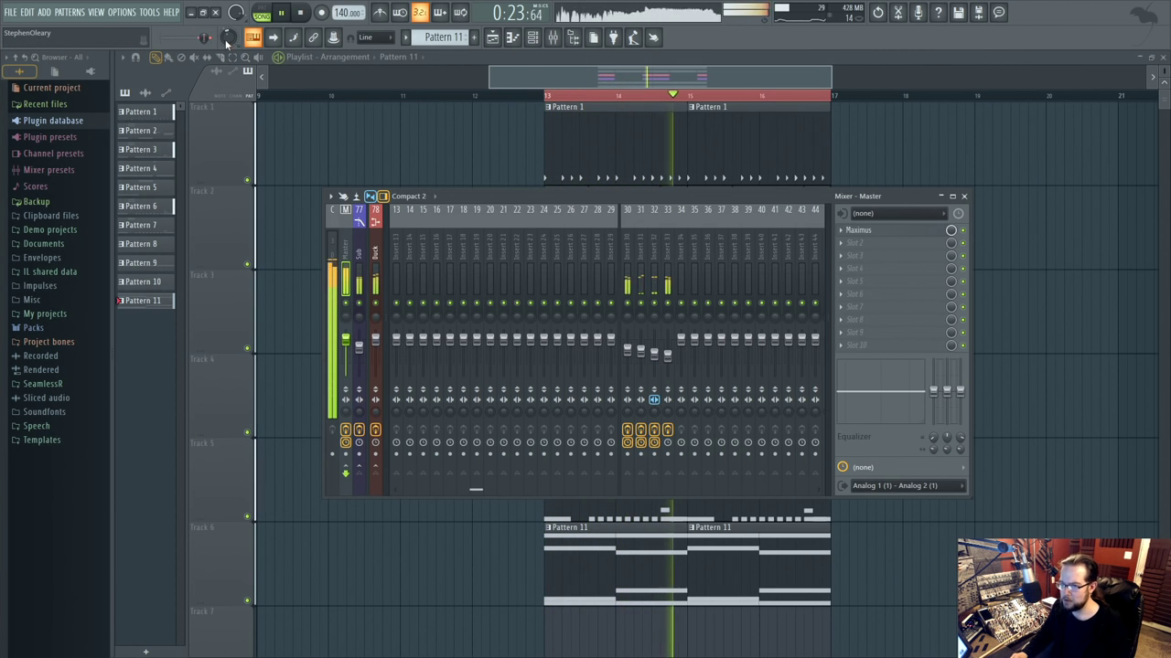
key("space")
left_click_drag(711, 197, 817, 200)
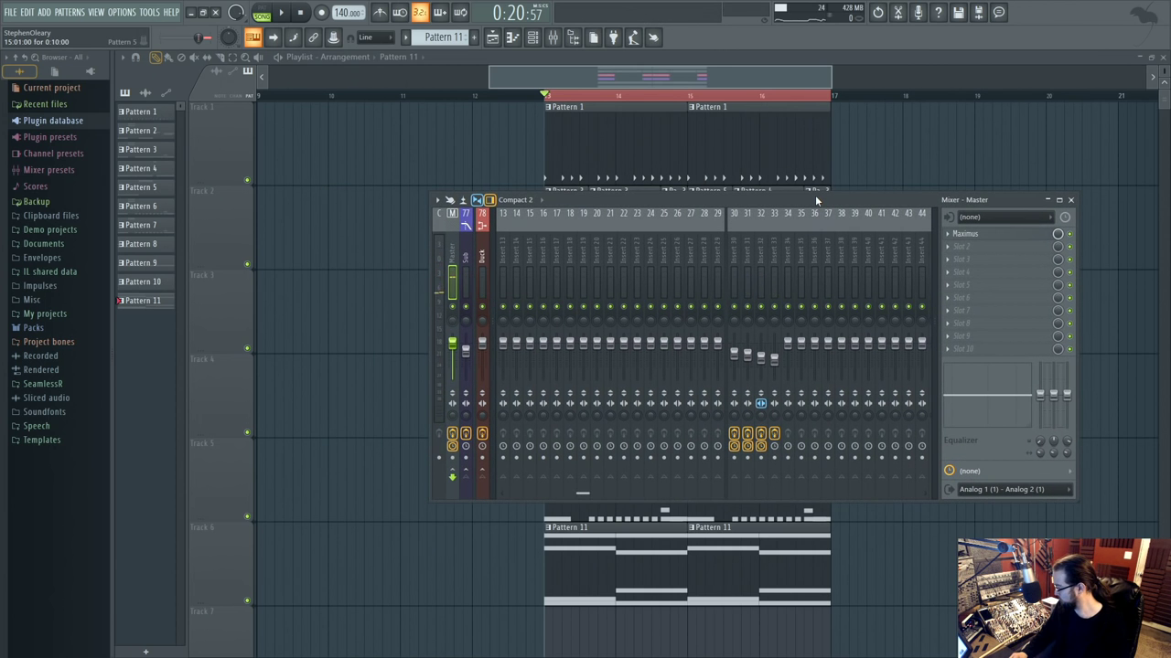
left_click_drag(816, 200, 778, 203)
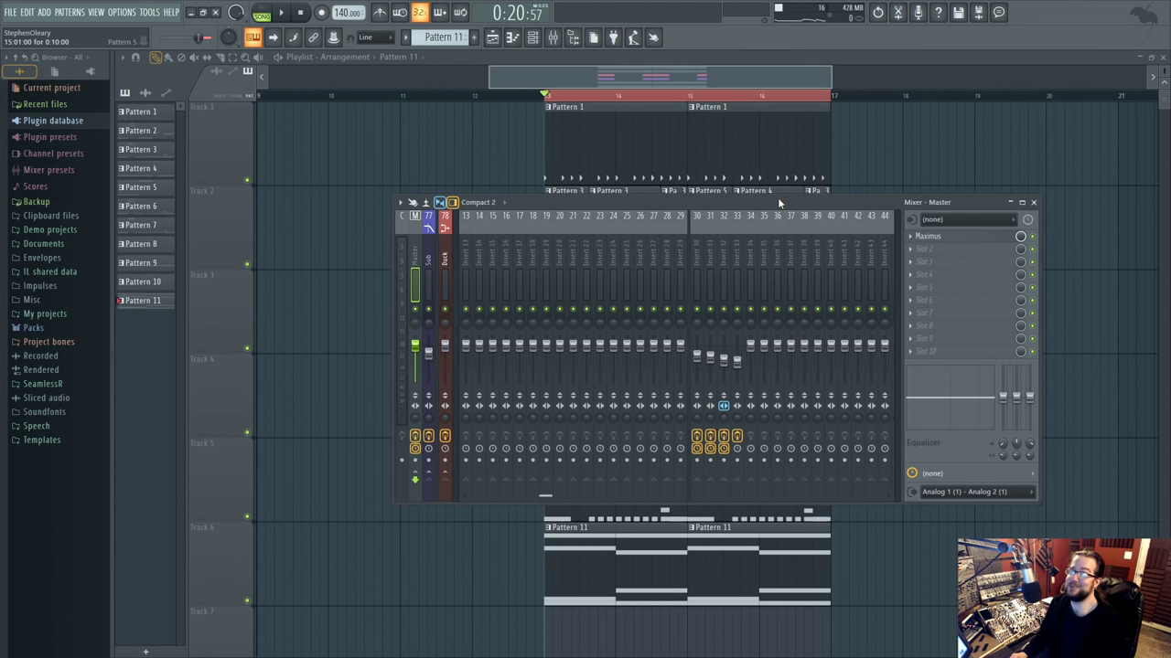
mouse_move(788, 207)
left_mouse_down()
mouse_move(811, 192)
mouse_move(795, 216)
left_mouse_up()
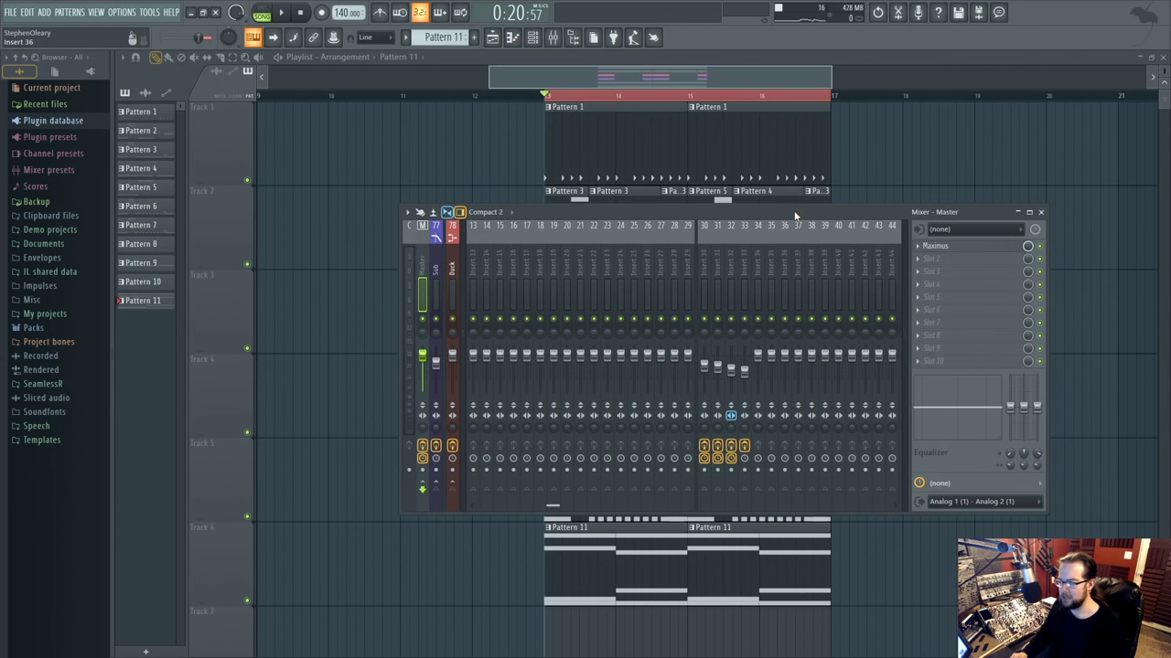
Hide the mixer, duplicate all playlist clips from bars 13–17 directly after themselves, and select the time range from bar 13 to 21.
key("F9")
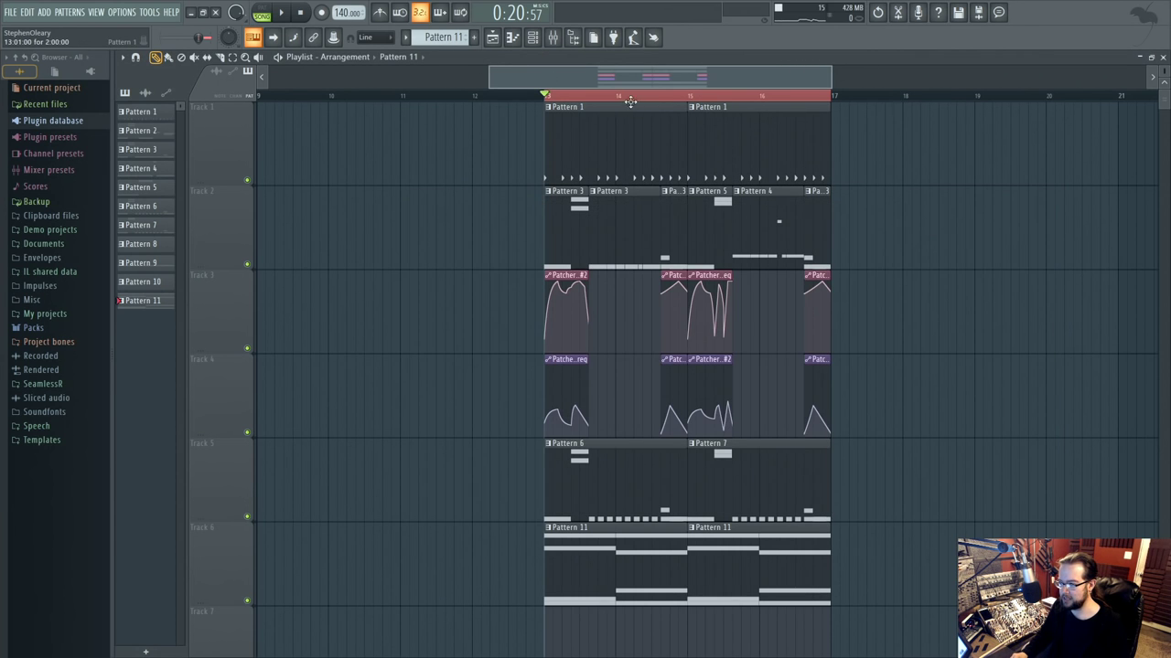
key("ctrl+d")
left_click_drag(481, 119, 883, 564)
key("ctrl+b")
key("ctrl+d")
left_click_drag(511, 312, 665, 284)
scroll(412, 285, "down", 5)
scroll(665, 283, "up", 4)
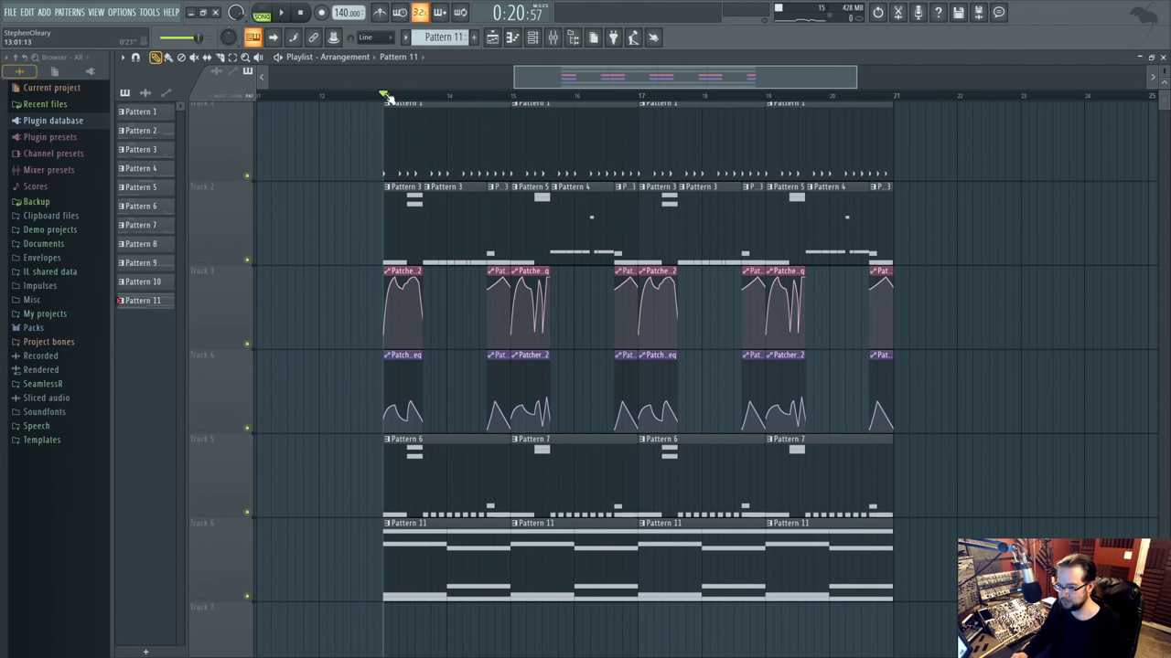
left_click_drag(388, 99, 888, 136)
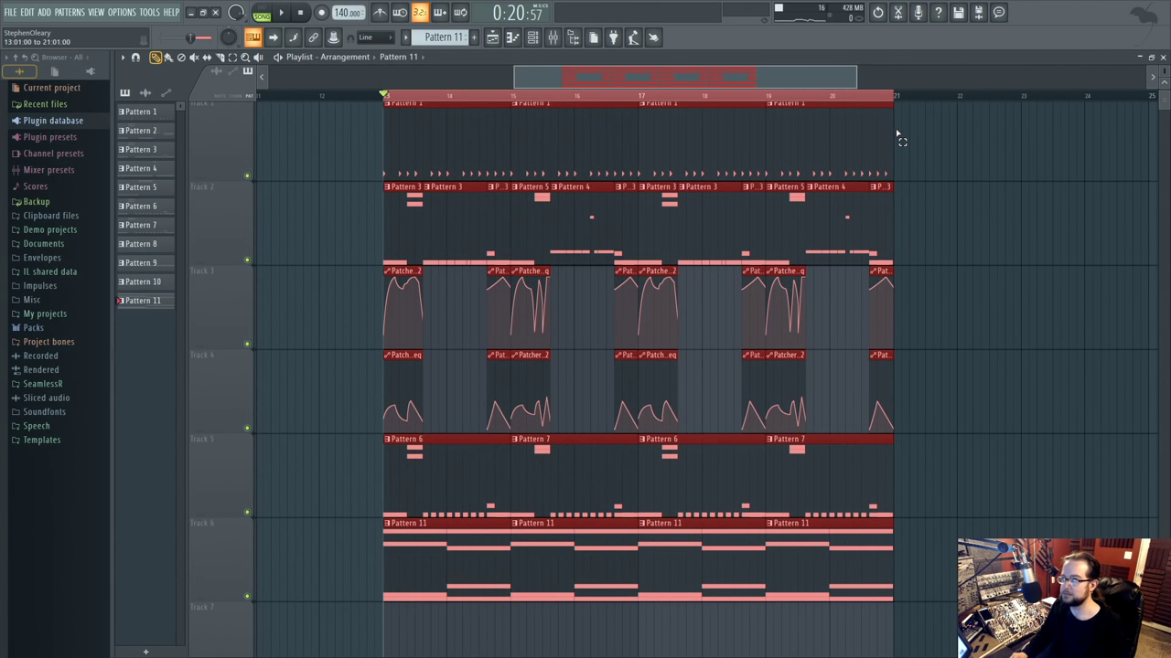
Deselect all playlist clips and reduce the track height slightly so that more tracks fit in view.
key("ctrl+d")
left_click_drag(1006, 271, 1044, 316)
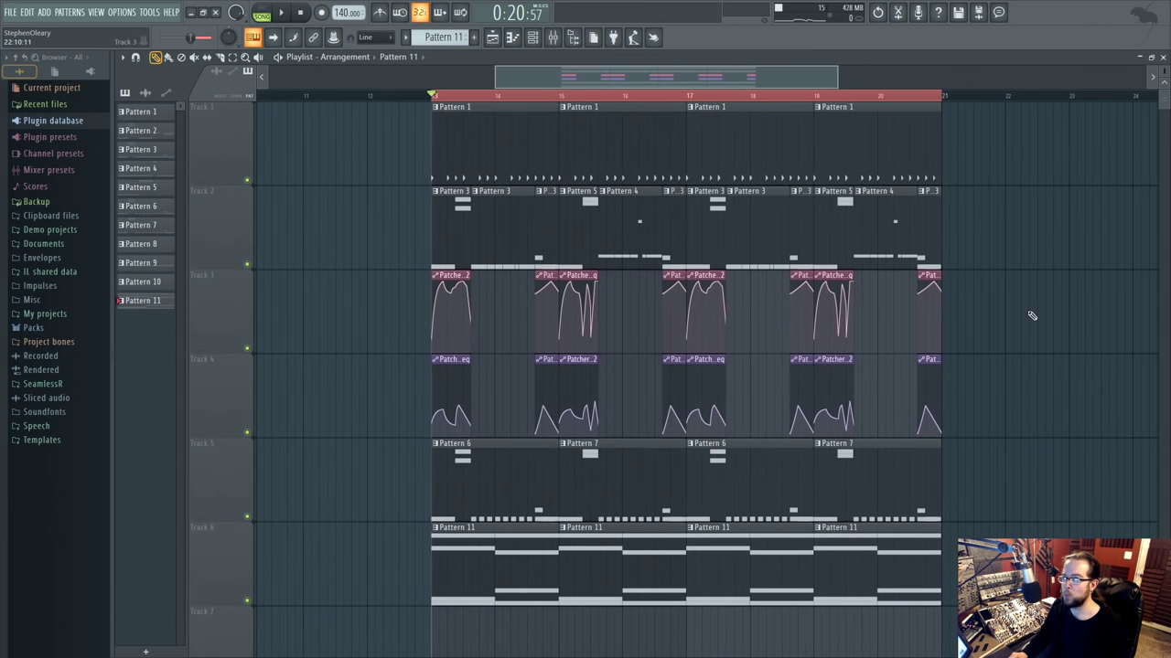
left_click_drag(378, 289, 408, 335)
scroll(424, 332, "down", 1)
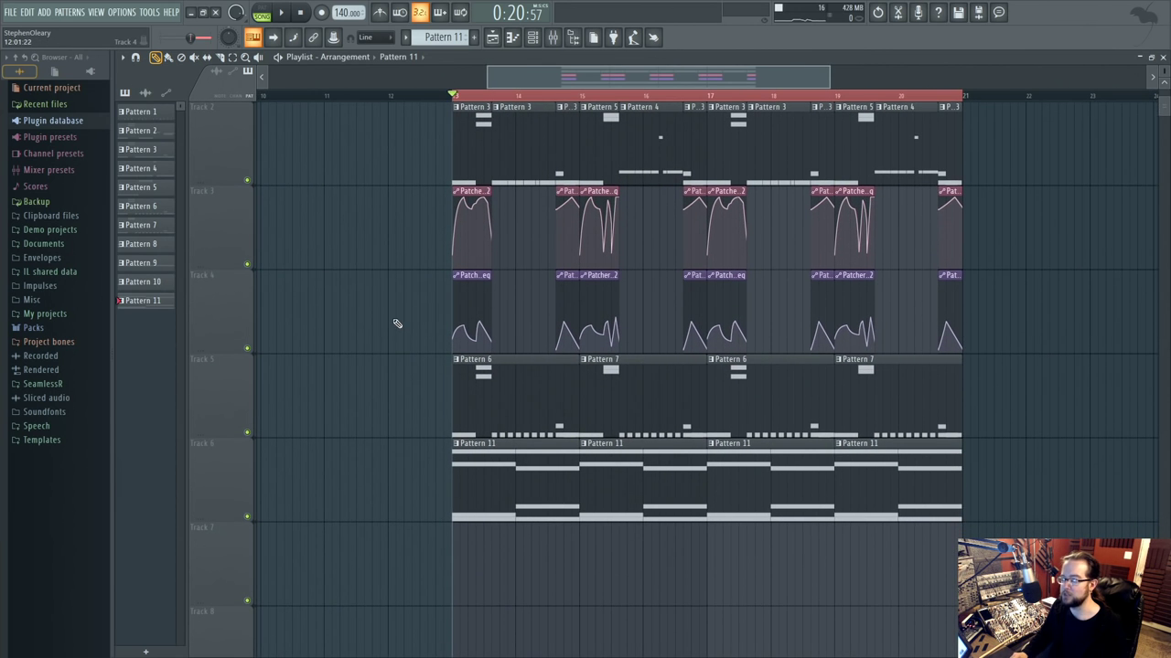
scroll(400, 307, "up", 1)
scroll(400, 307, "down", 1)
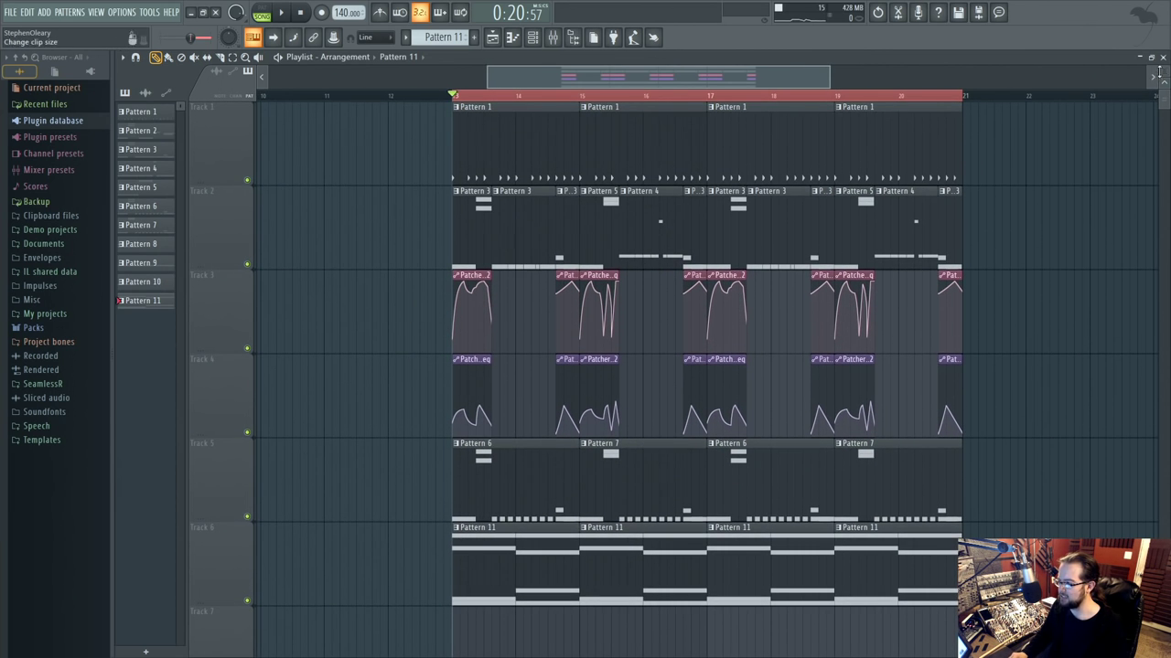
scroll(400, 307, "down", 1)
left_click_drag(1164, 72, 1164, 77)
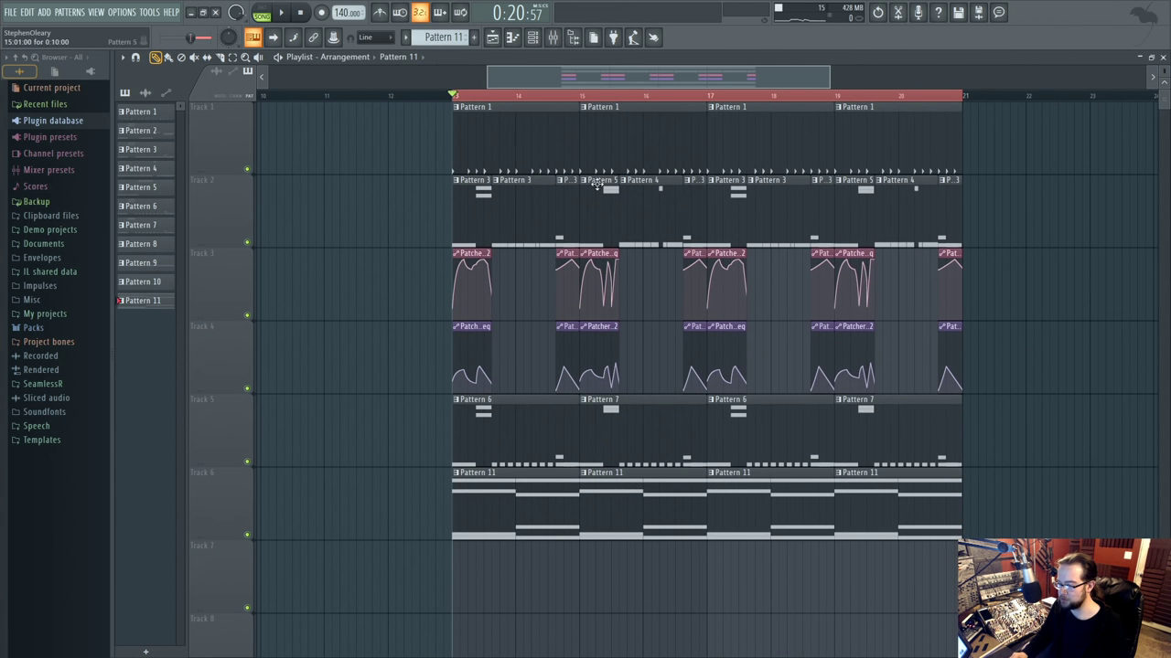
Move the playback position to bar 17 and make the track 5 pattern clips at bars 17 and 19 unique.
scroll(694, 208, "up", 2)
left_click(716, 97)
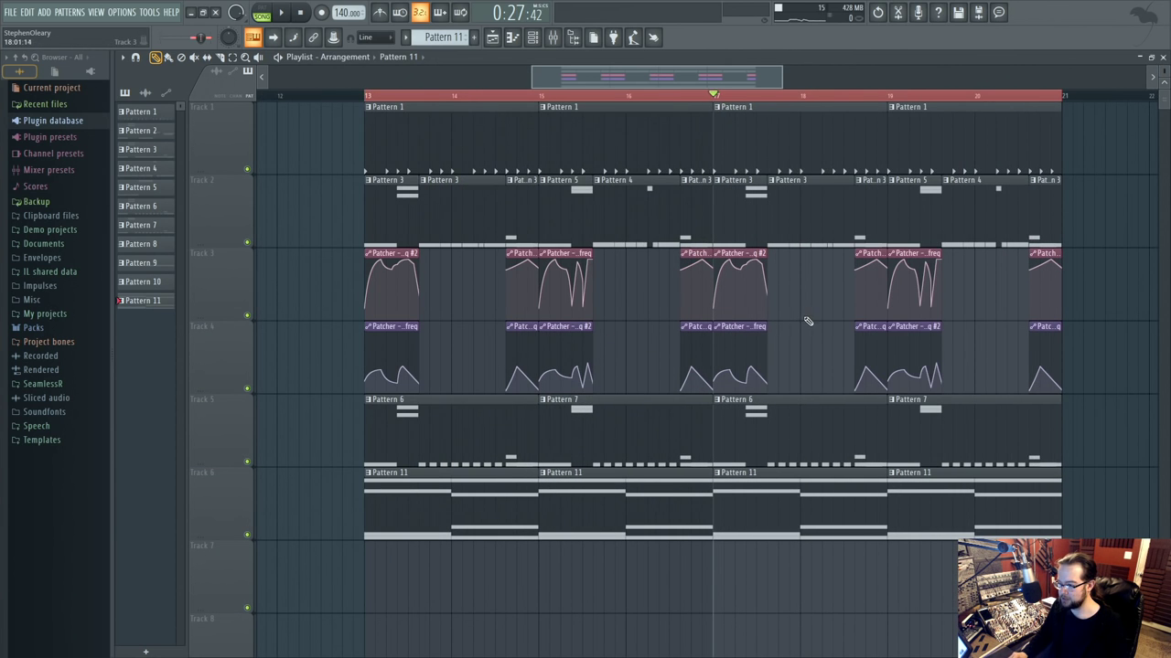
scroll(778, 305, "right", 1)
left_click(692, 408)
left_click(714, 480)
left_click(861, 401)
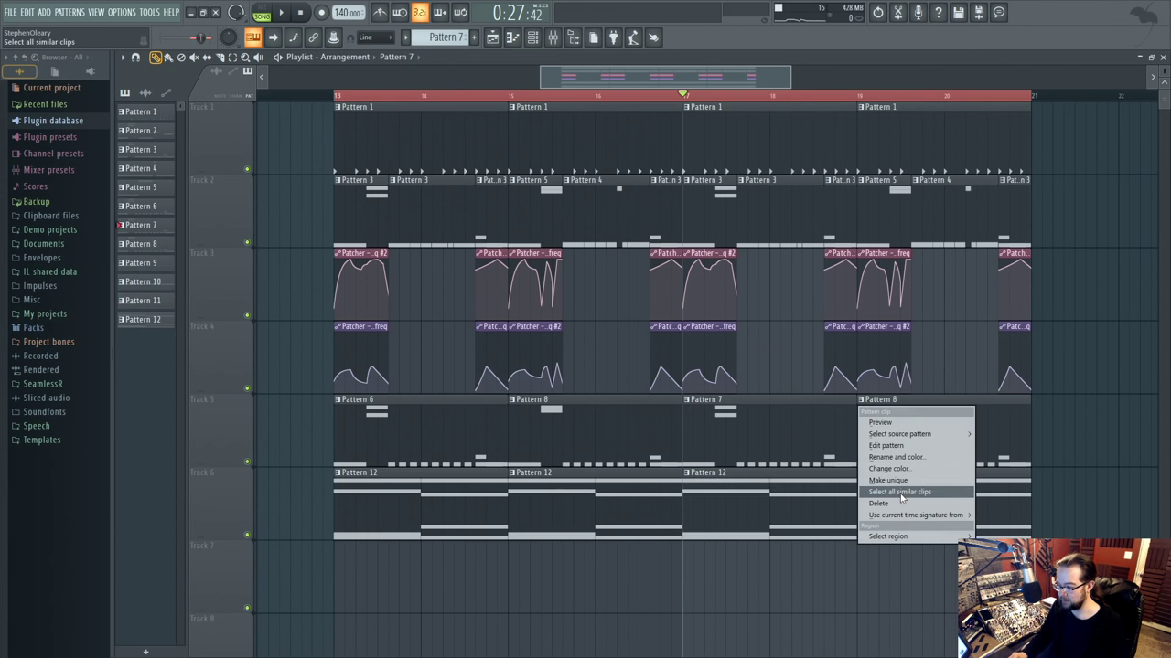
left_click(901, 484)
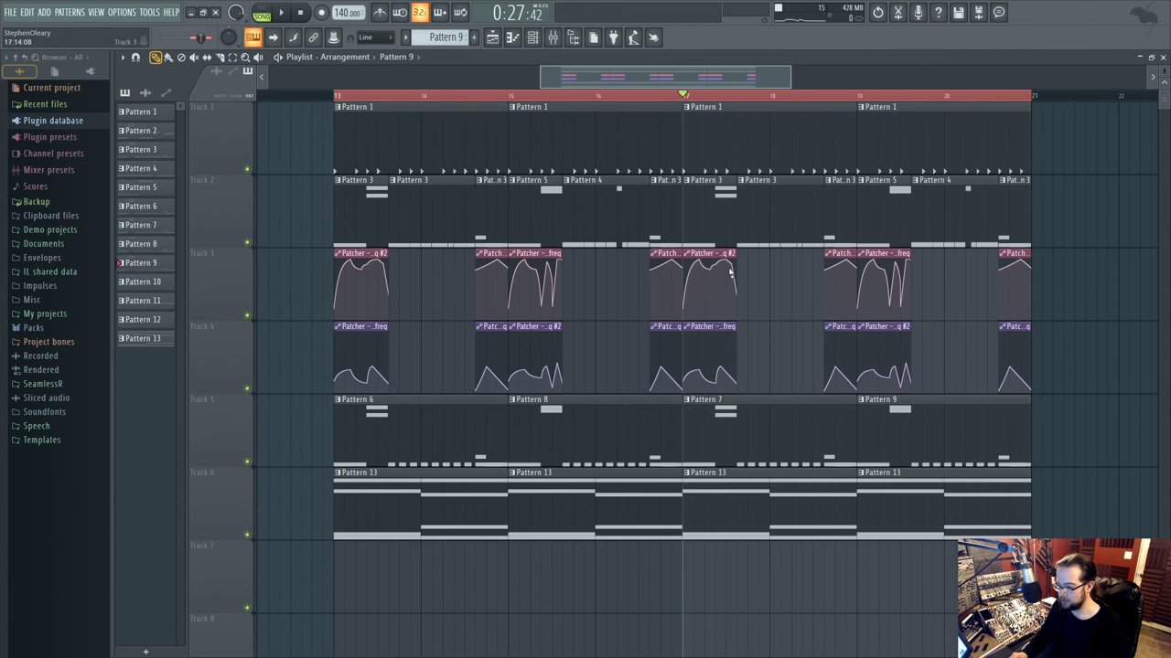
Audition the section from bar 17 and make the Band 1 freq automation clip there on track 4 unique.
scroll(746, 219, "up", 4)
key("space")
key("space")
key("space")
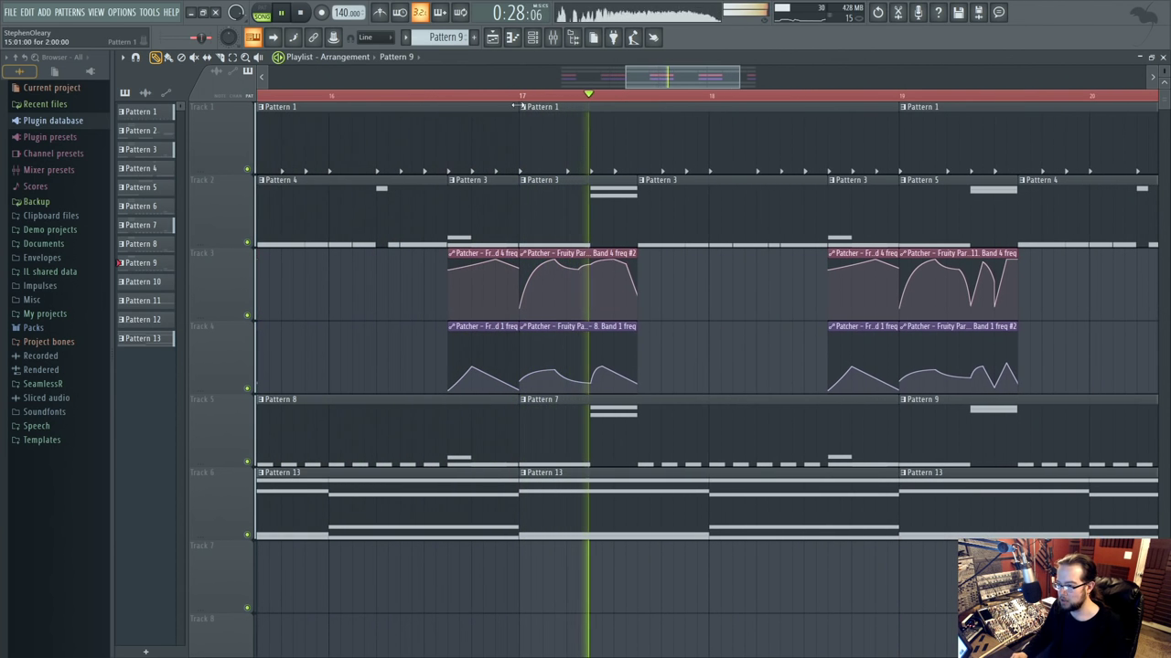
key("space")
key("space")
key("space")
left_click(525, 327)
left_click(541, 418)
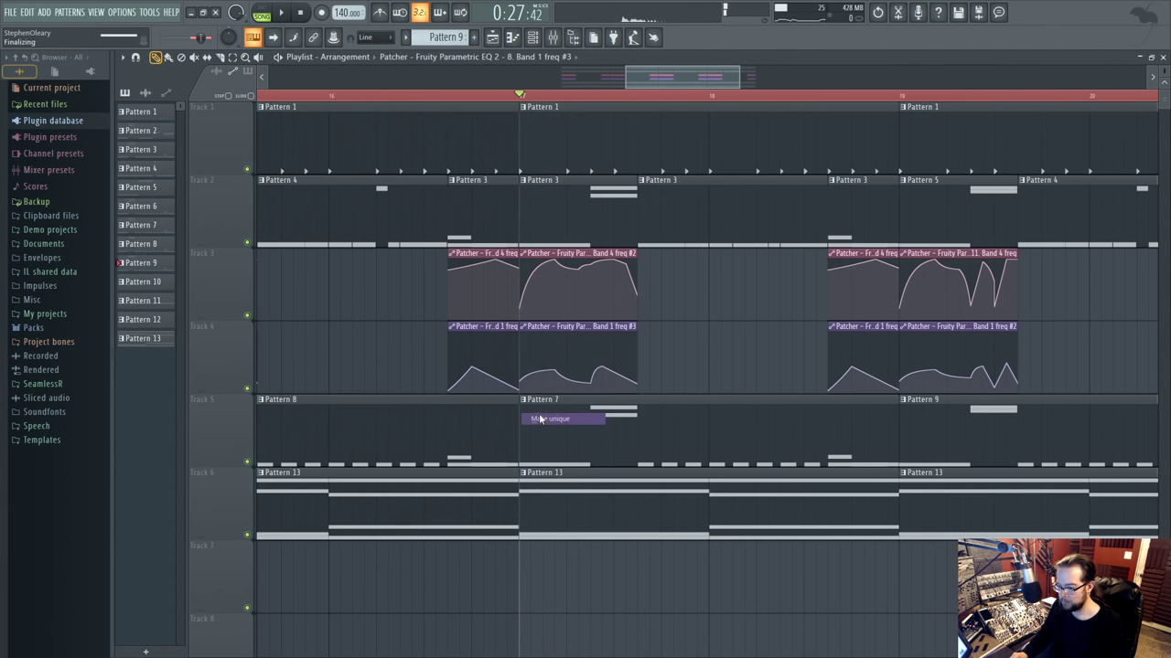
Reshape the Band 1 freq automation at bar 17 with an early dip, a second peak and a rising end, auditioning between edits.
scroll(540, 379, "up", 2)
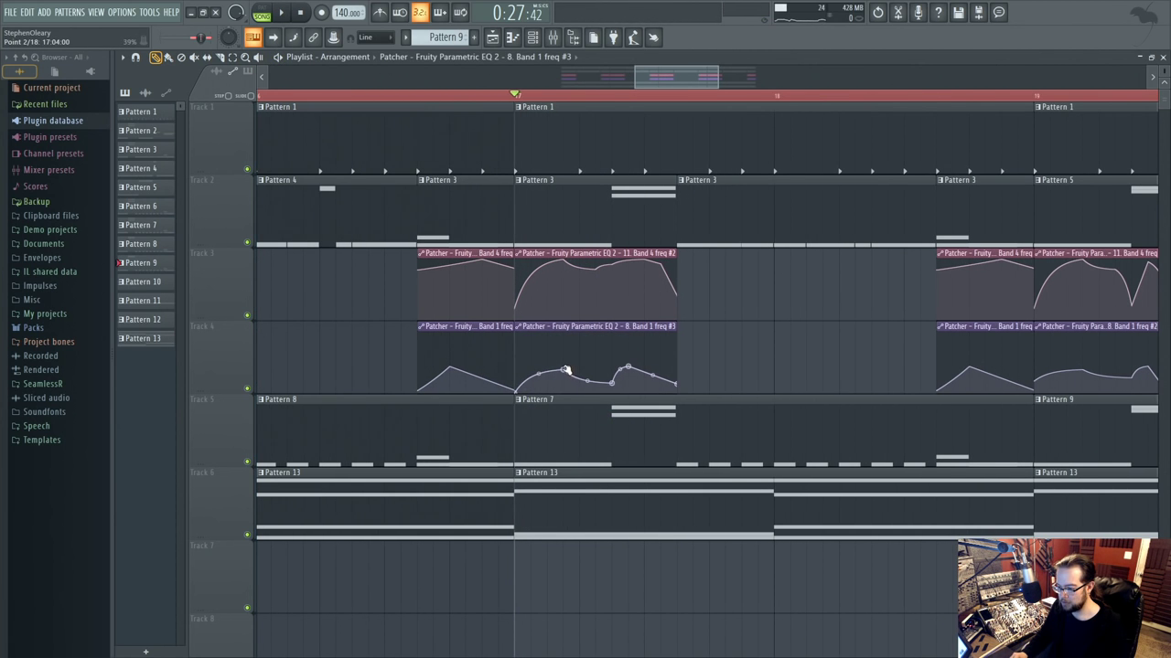
key("space")
right_click(563, 388)
key("space")
key("space")
right_click(595, 370)
key("space")
key("space")
right_click(613, 384)
left_click(634, 402)
key("space")
key("space")
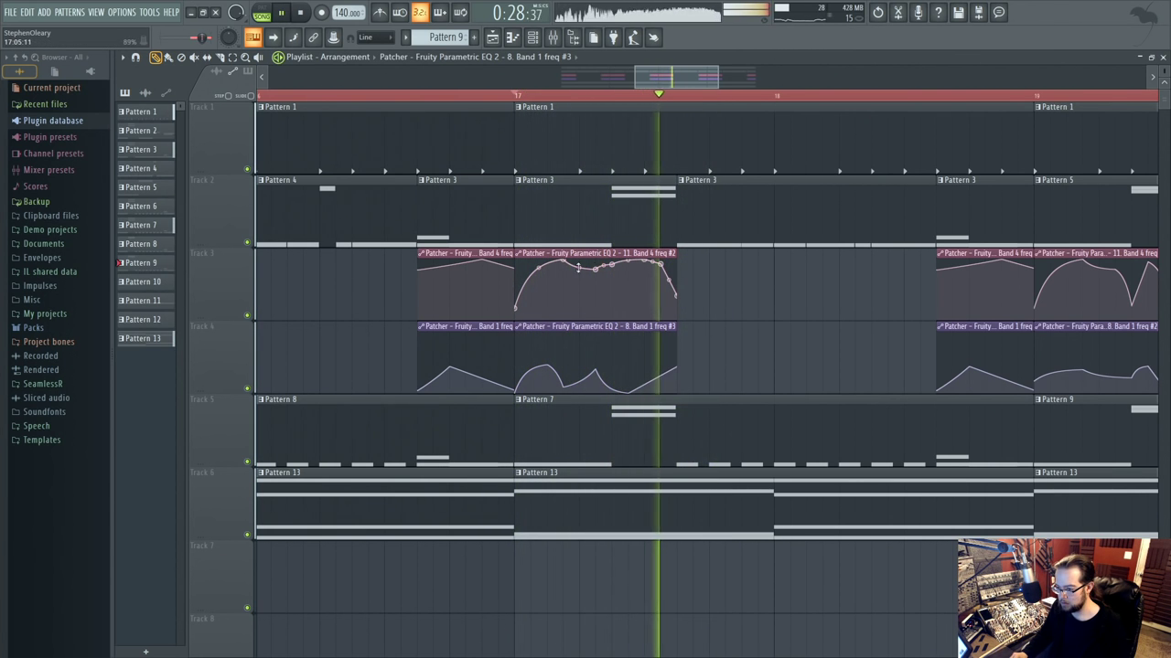
Make the Band 4 freq automation clip at bar 17 on track 3 unique.
key("space")
left_click(518, 255)
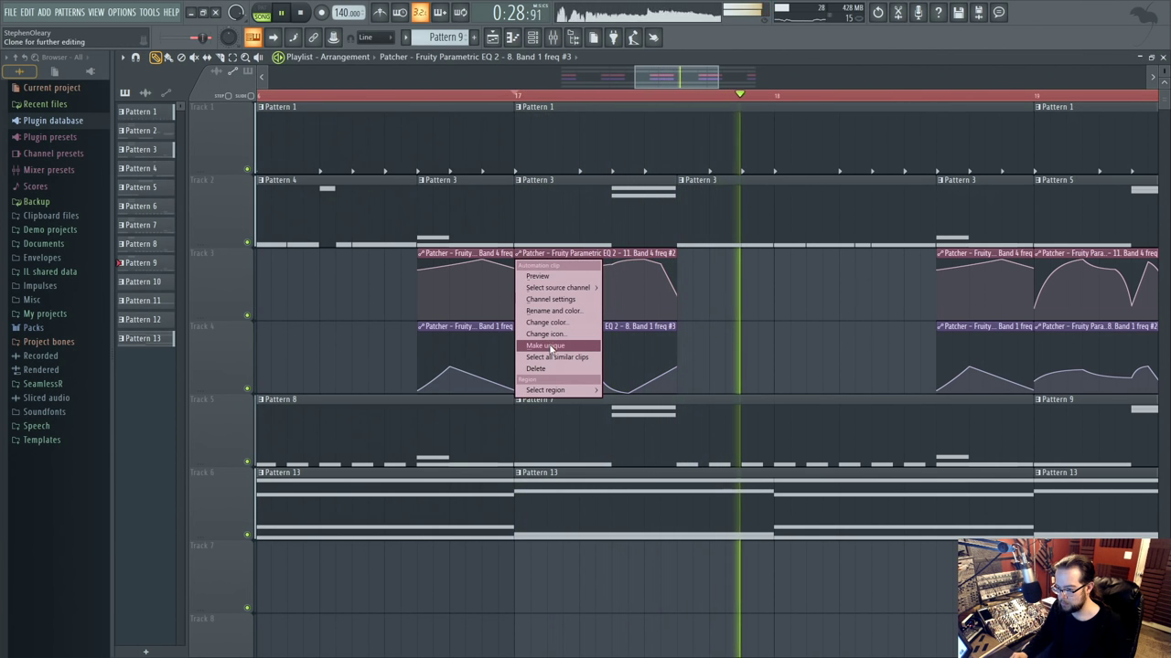
left_click(552, 346)
Add two deep dips to the bar 17 Band 4 automation to form three arches, and move the Band 1 curve's second peak earlier.
key("space")
key("space")
left_click_drag(579, 268, 563, 308)
key("space")
key("space")
left_click_drag(612, 264, 612, 309)
key("space")
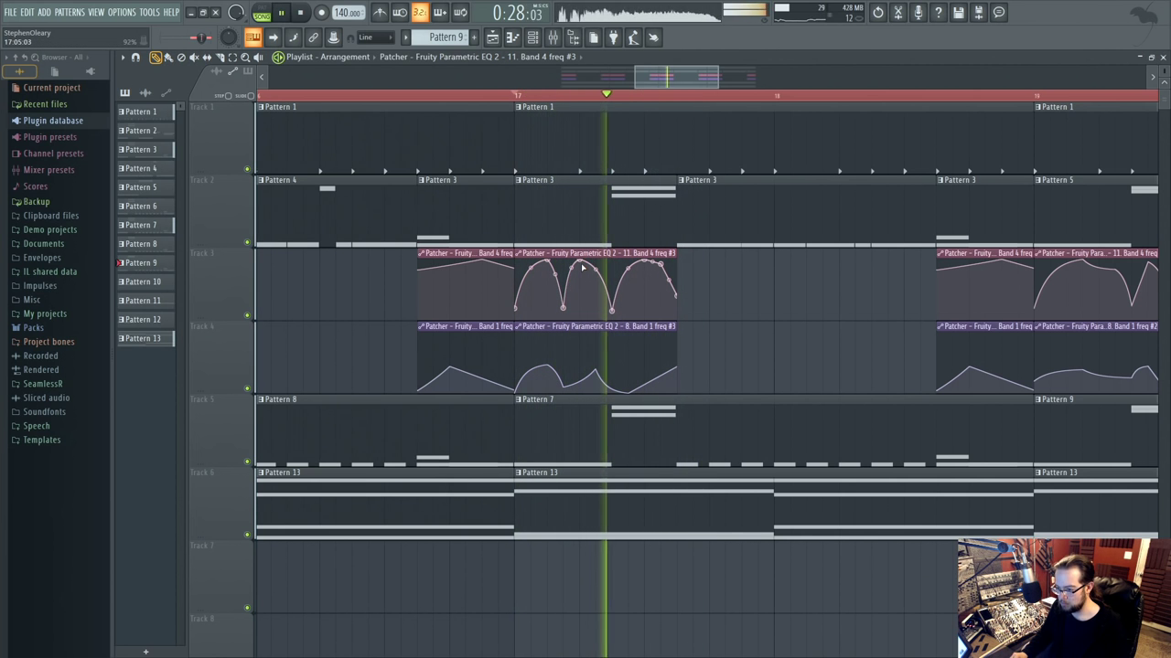
key("space")
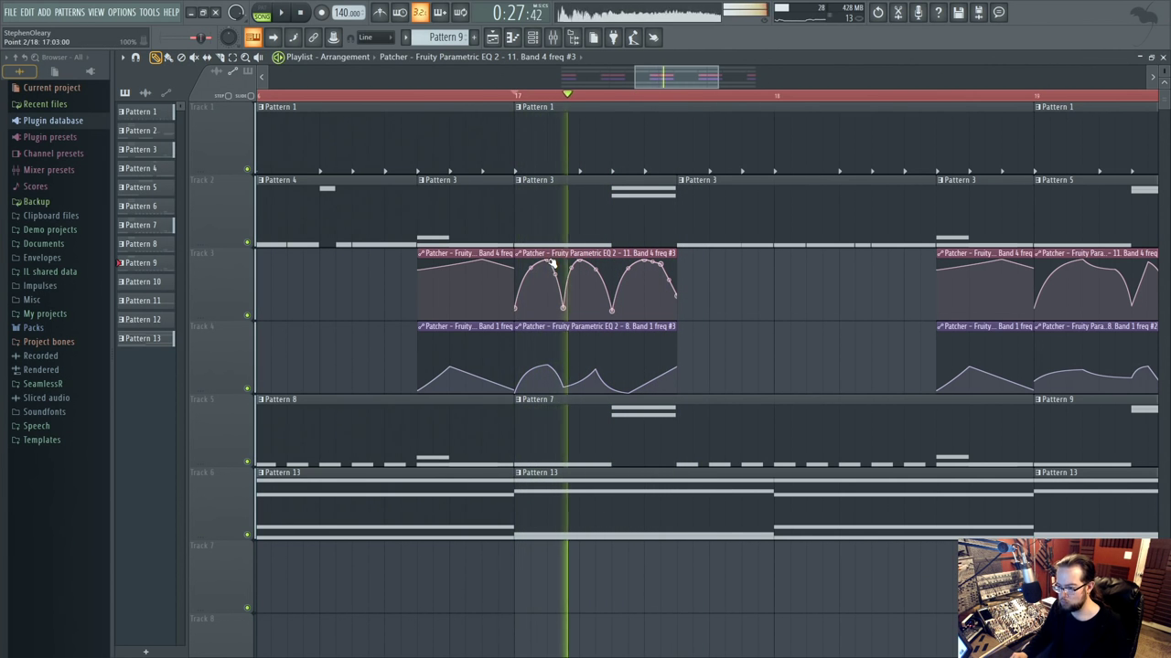
mouse_move(535, 257)
left_mouse_down()
mouse_move(559, 257)
mouse_move(545, 260)
left_mouse_up()
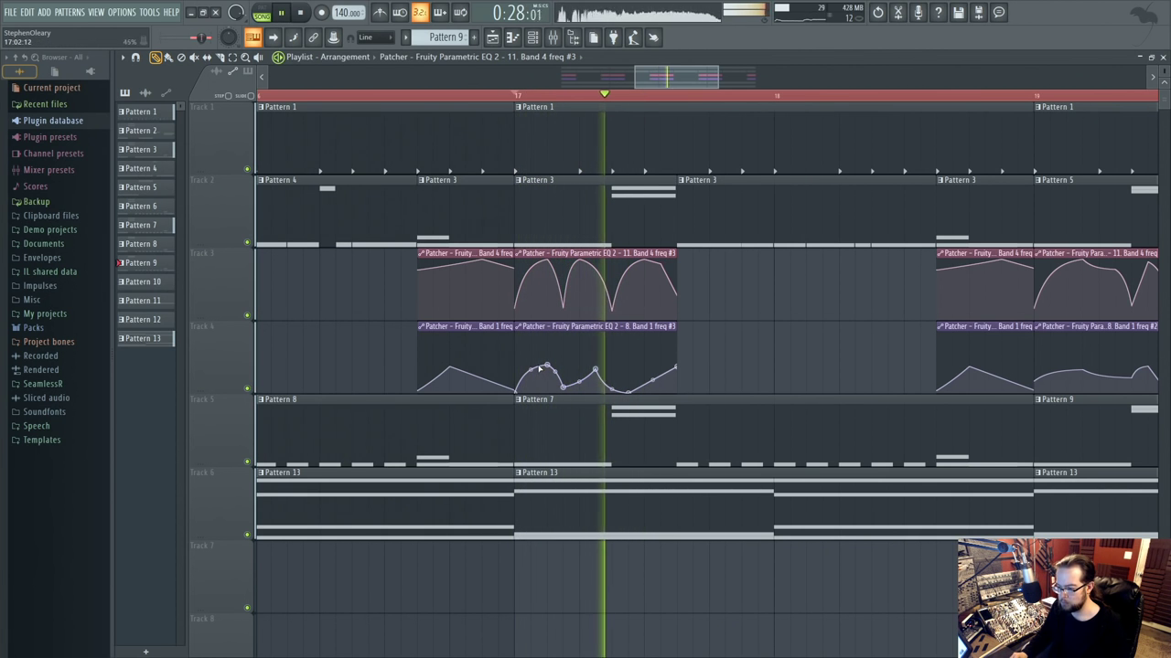
left_click_drag(595, 371, 578, 373)
Make the short Pattern 3 clip on track 2 just before bar 19 unique.
scroll(748, 343, "down", 2)
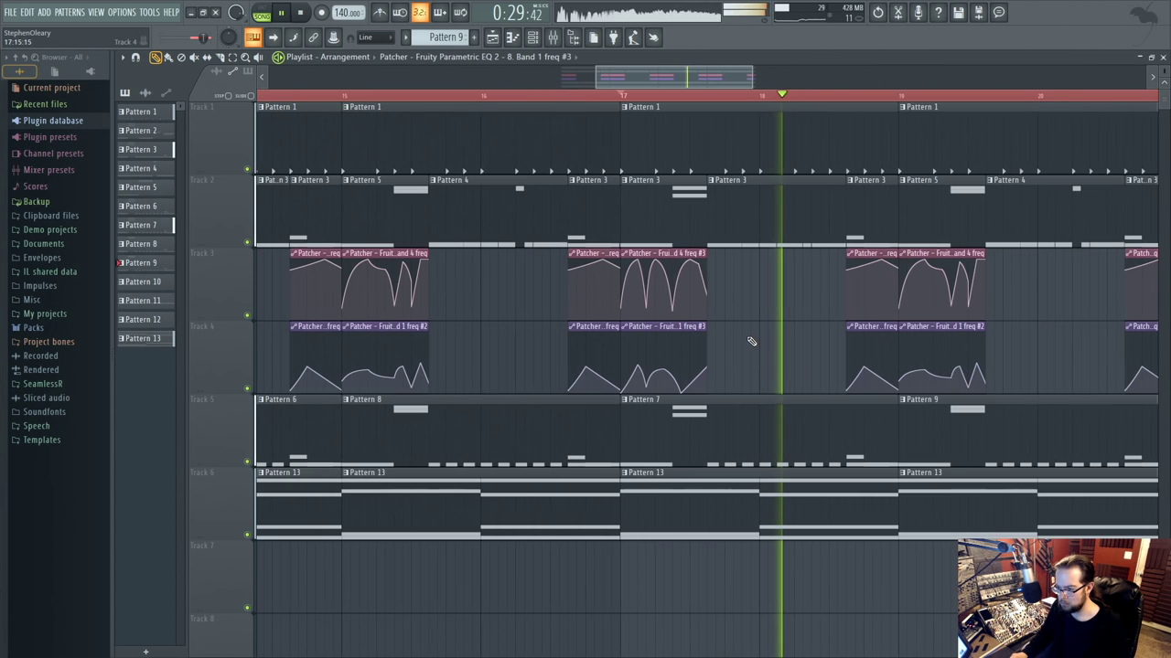
scroll(706, 321, "right", 3)
scroll(668, 320, "up", 2)
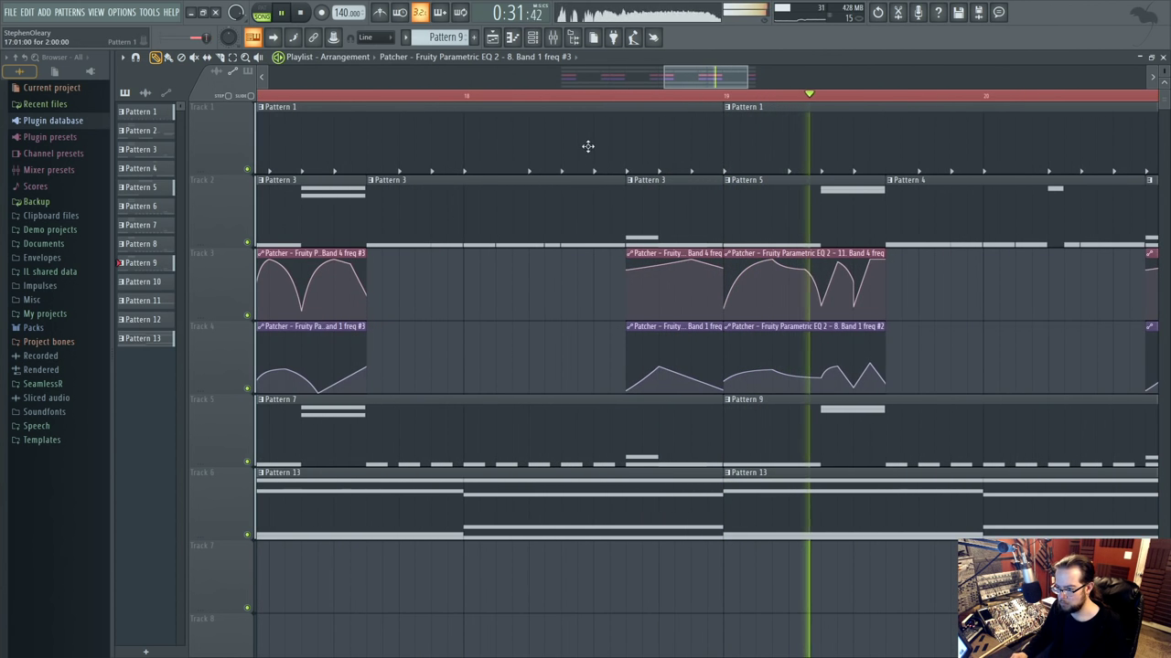
key("space")
right_click(629, 191)
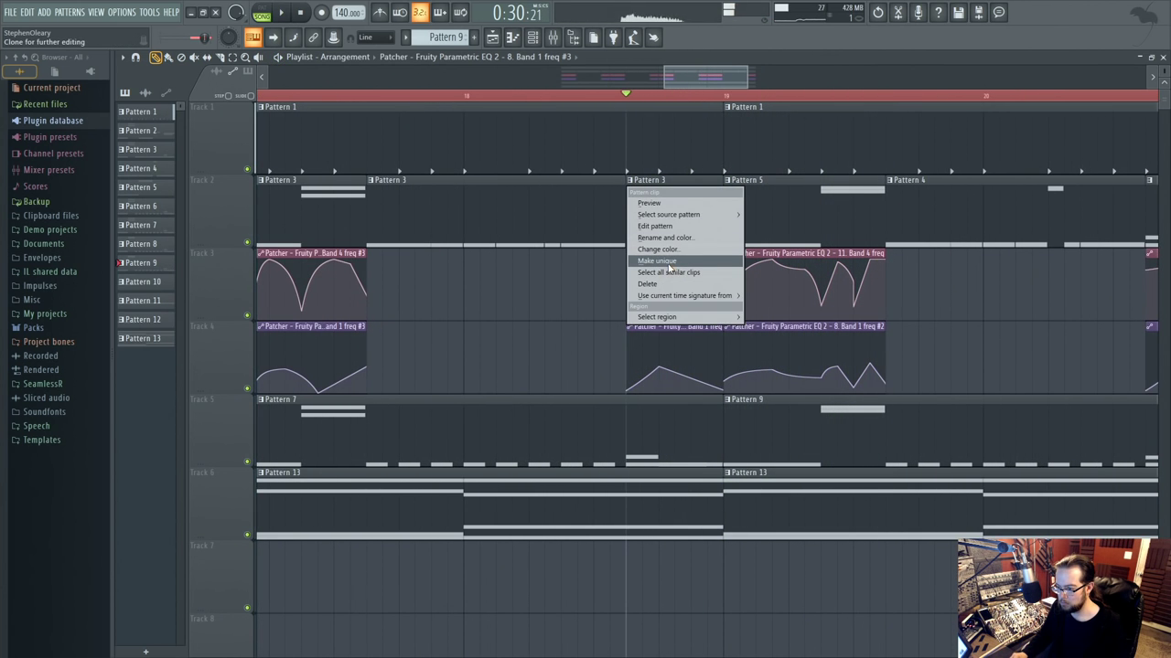
left_click(368, 312)
left_click_drag(489, 318, 684, 315)
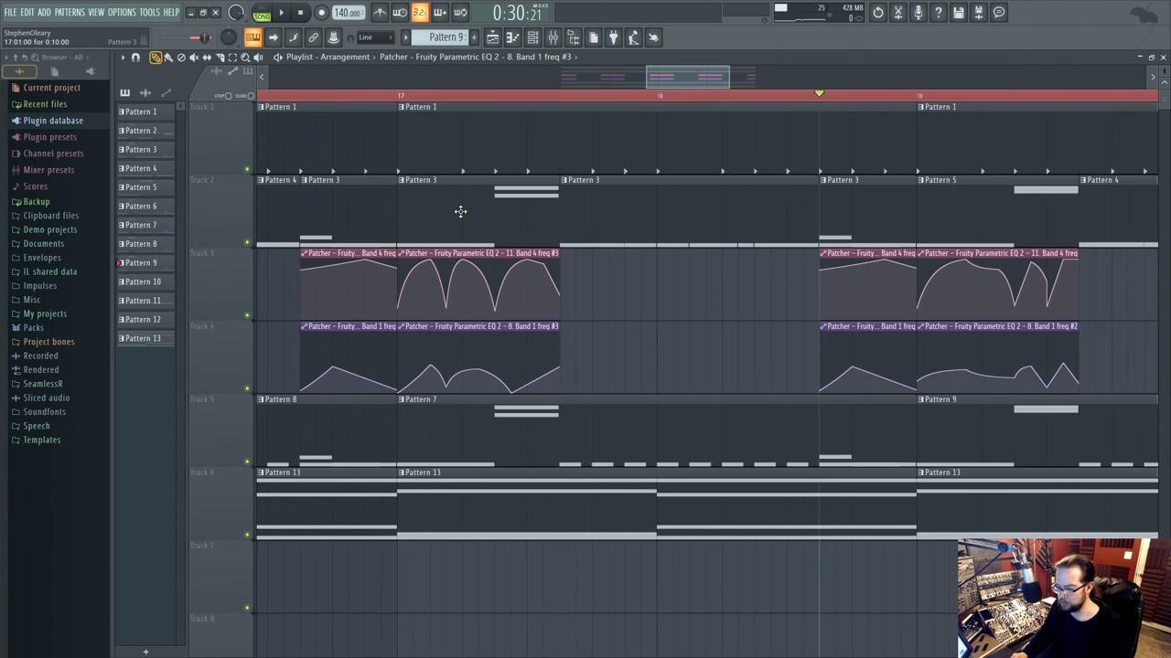
scroll(666, 158, "right", 2)
right_click(678, 184)
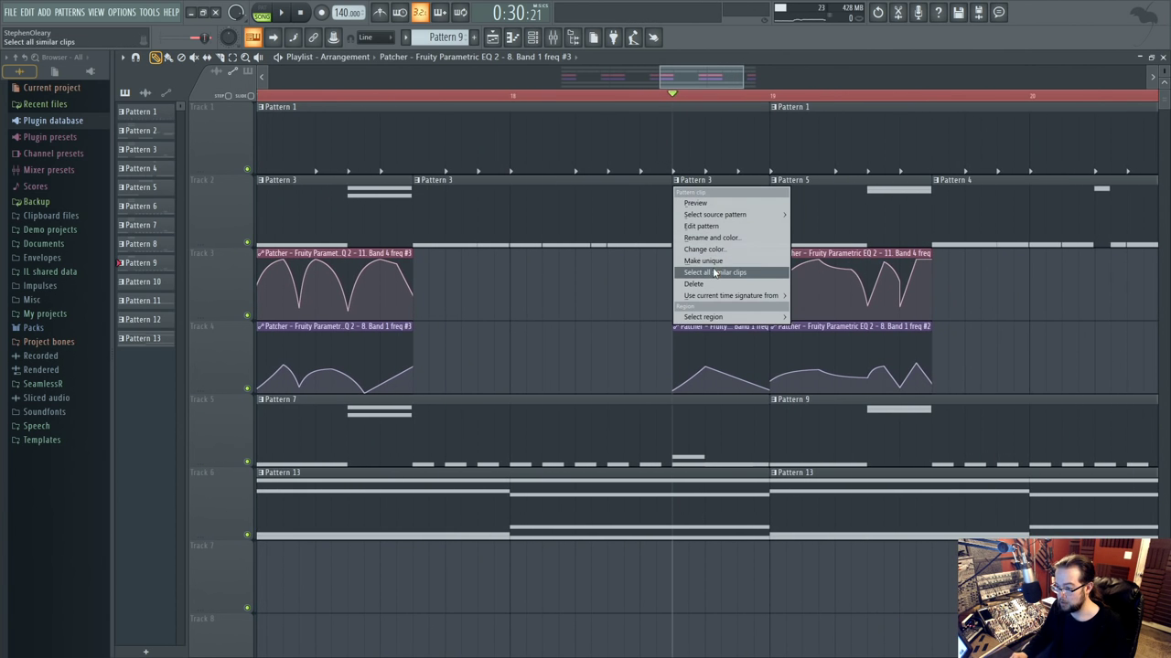
left_click(713, 261)
Rewrite the new Patcher pattern as one full-length E2 note with an equally long slide note to D#2.
double_click(618, 258)
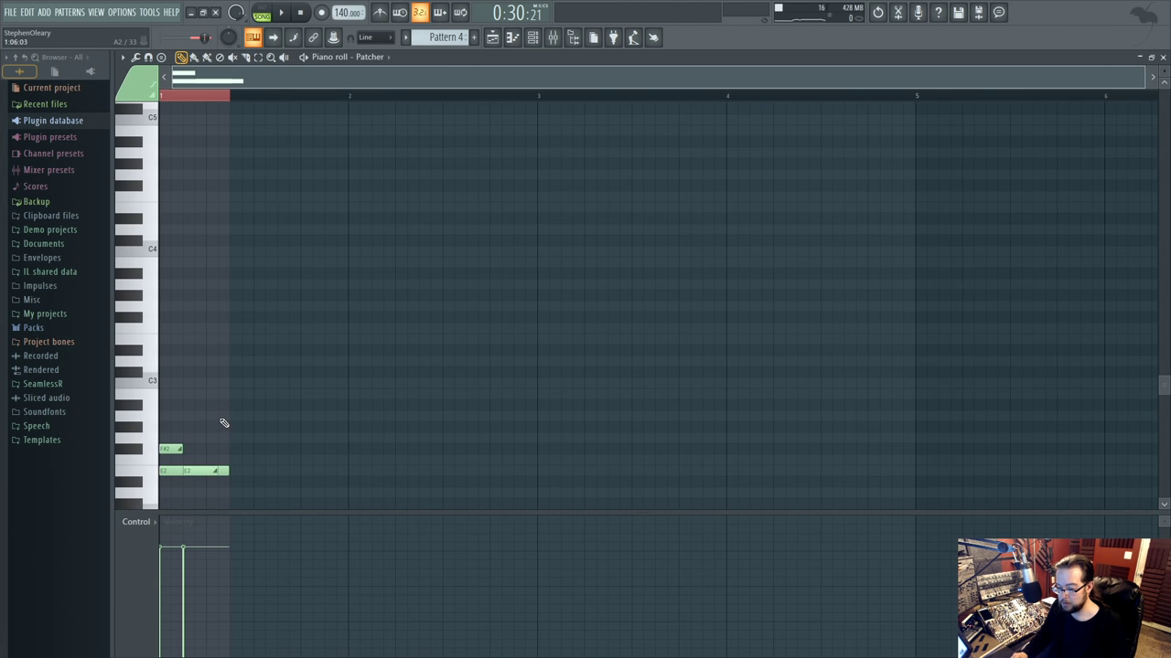
scroll(223, 422, "down", 3)
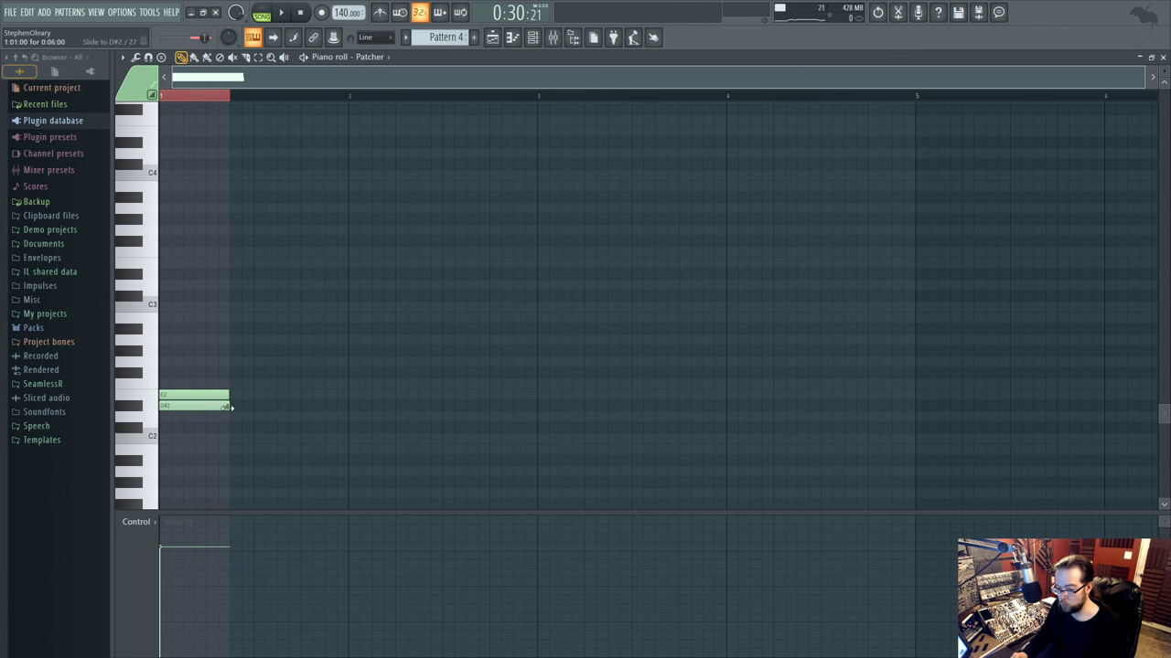
left_click(513, 37)
Replace the last notes of the track 5 Sub pattern before bar 19 with a long F1 note sliding to E1, and audition it.
double_click(693, 442)
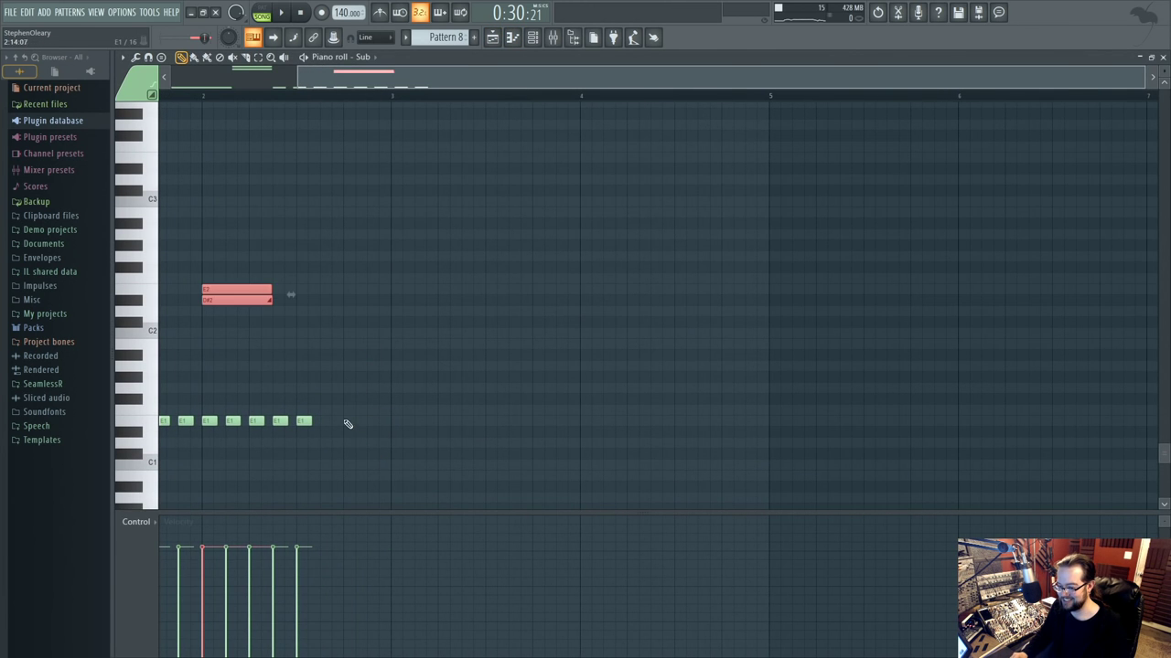
key("space")
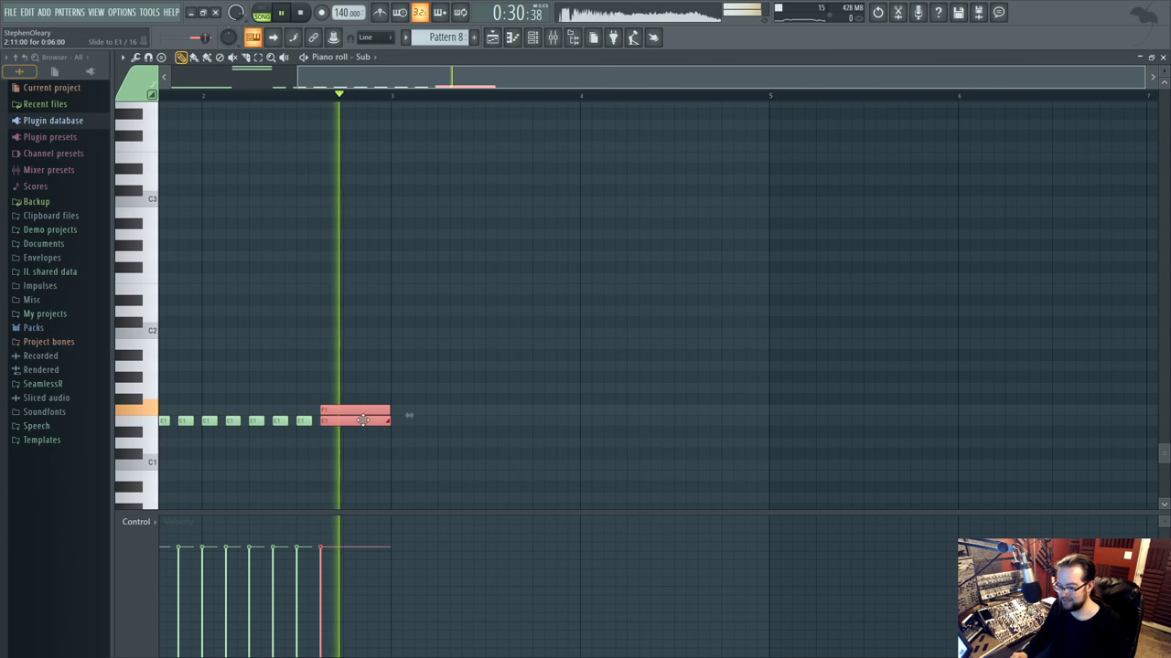
left_click(513, 38)
key("space")
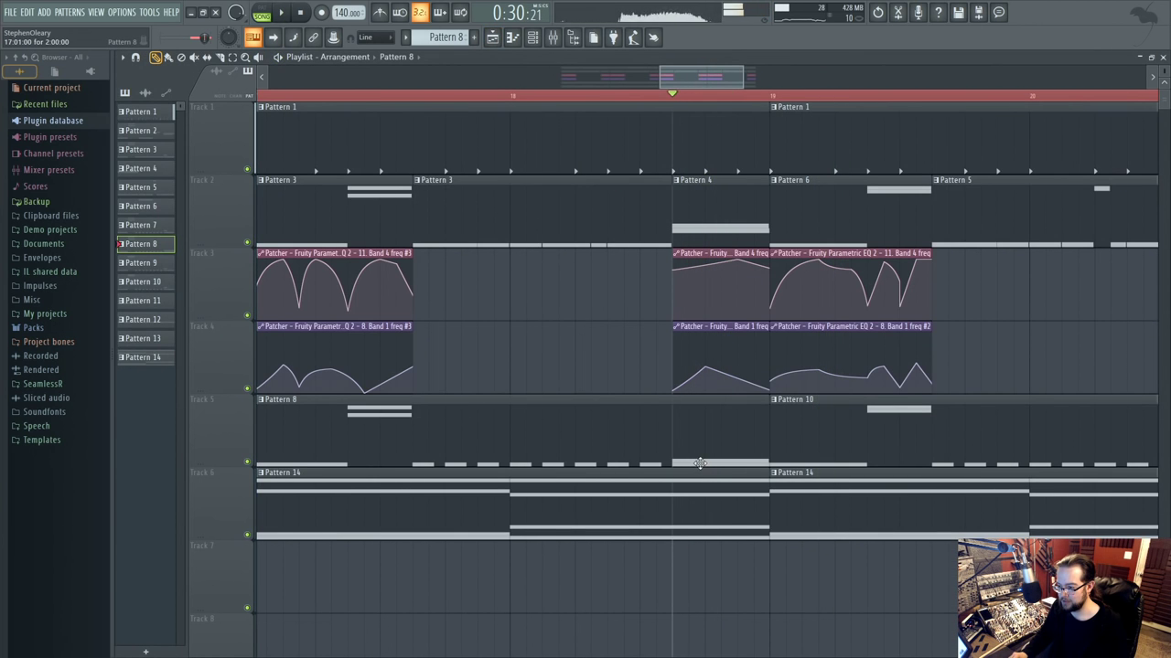
Compare the Patcher and Sub slide notes before bar 19 and listen to the arrangement around them.
double_click(695, 223)
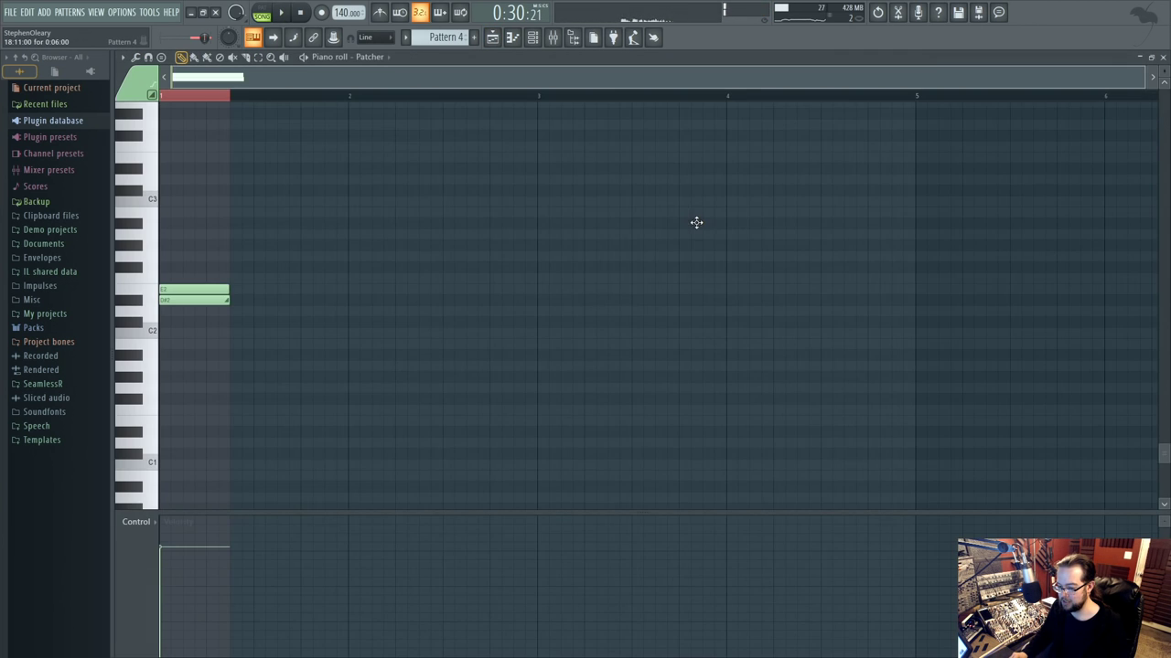
left_click(493, 38)
double_click(723, 412)
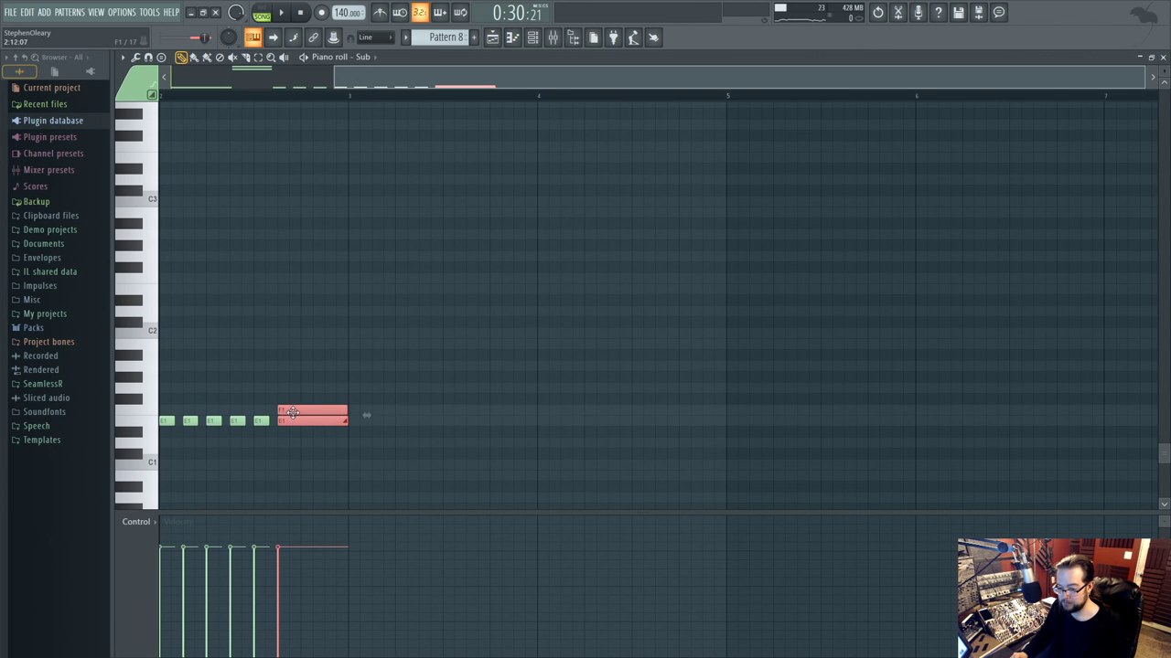
key("space")
key("F5")
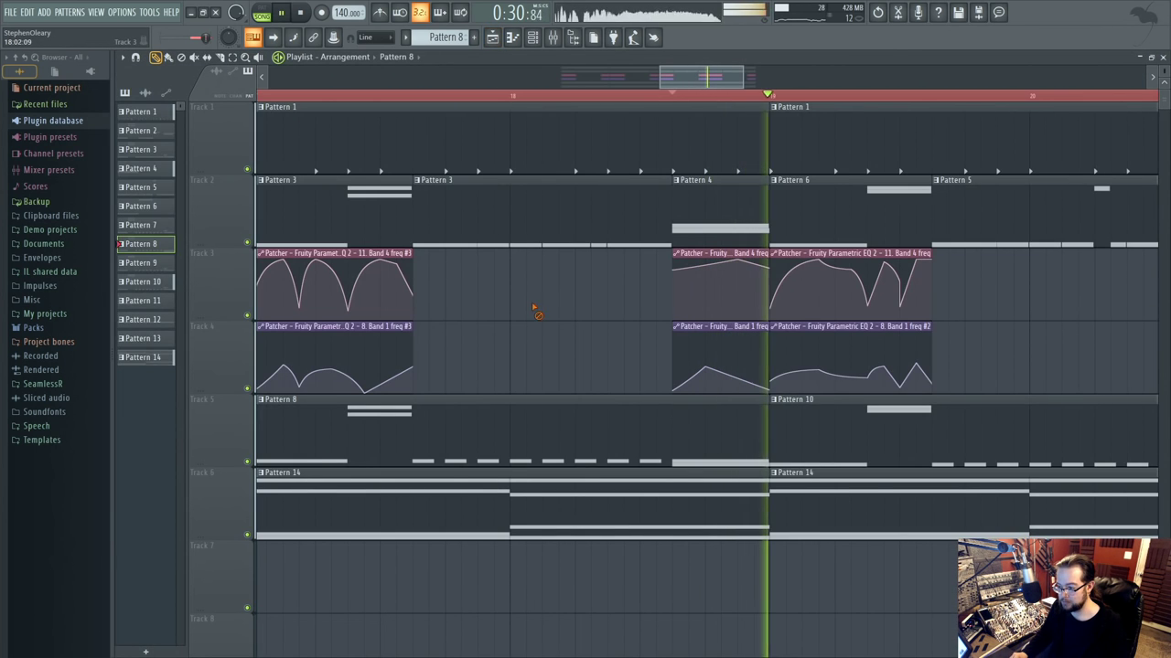
left_click(536, 95)
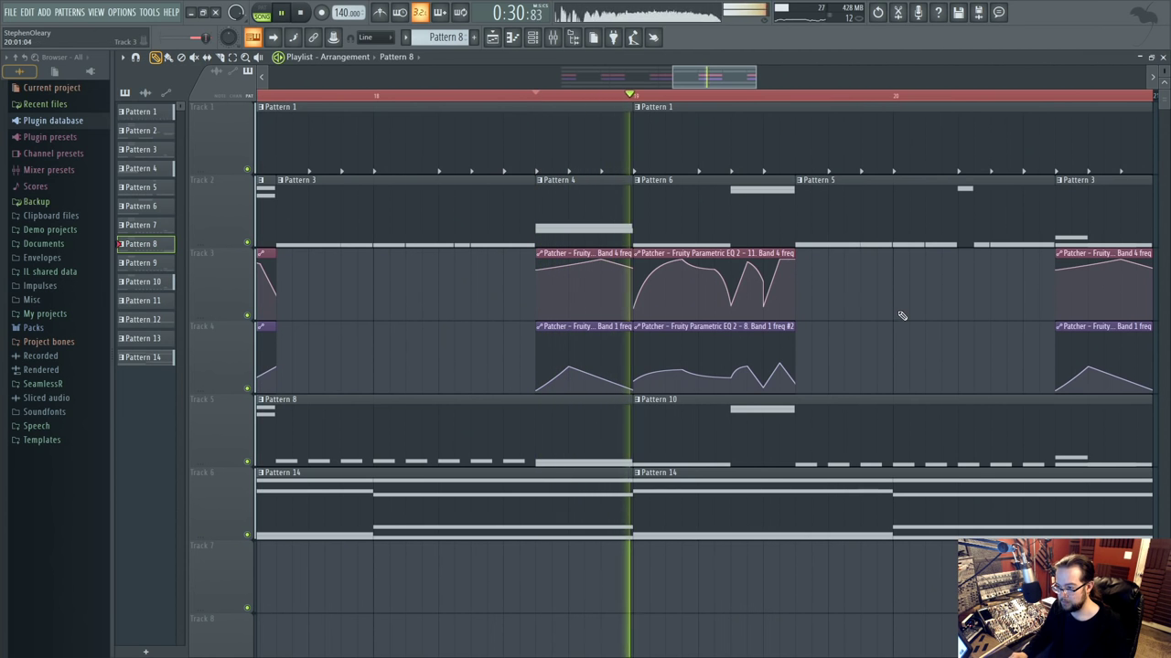
scroll(604, 280, "down", 4)
left_click(323, 96)
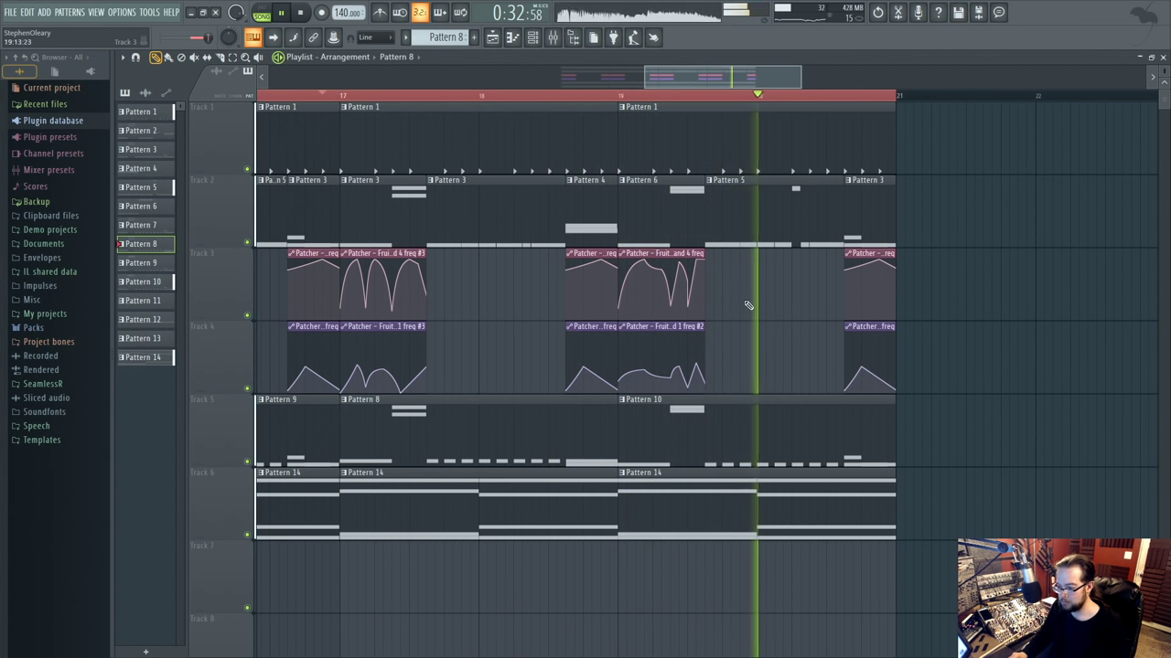
Make the Band 1 and Band 4 freq automation clips at bar 19 unique.
scroll(760, 331, "up", 2)
key("space")
left_click(502, 327)
left_click(539, 418)
left_click(508, 256)
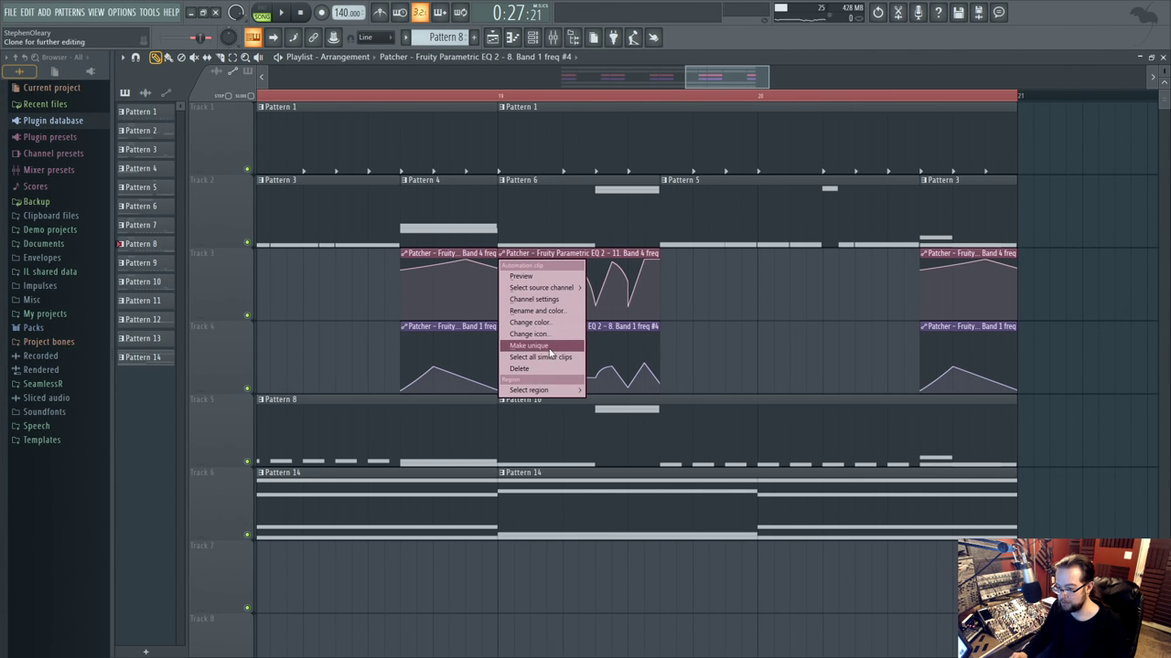
left_click(540, 344)
Reshape the second half of the bar 19 Band 4 automation into falling curves with abrupt jumps back up.
scroll(575, 309, "up", 1)
right_click(642, 297)
right_click(672, 263)
left_click(680, 284)
right_click(662, 265)
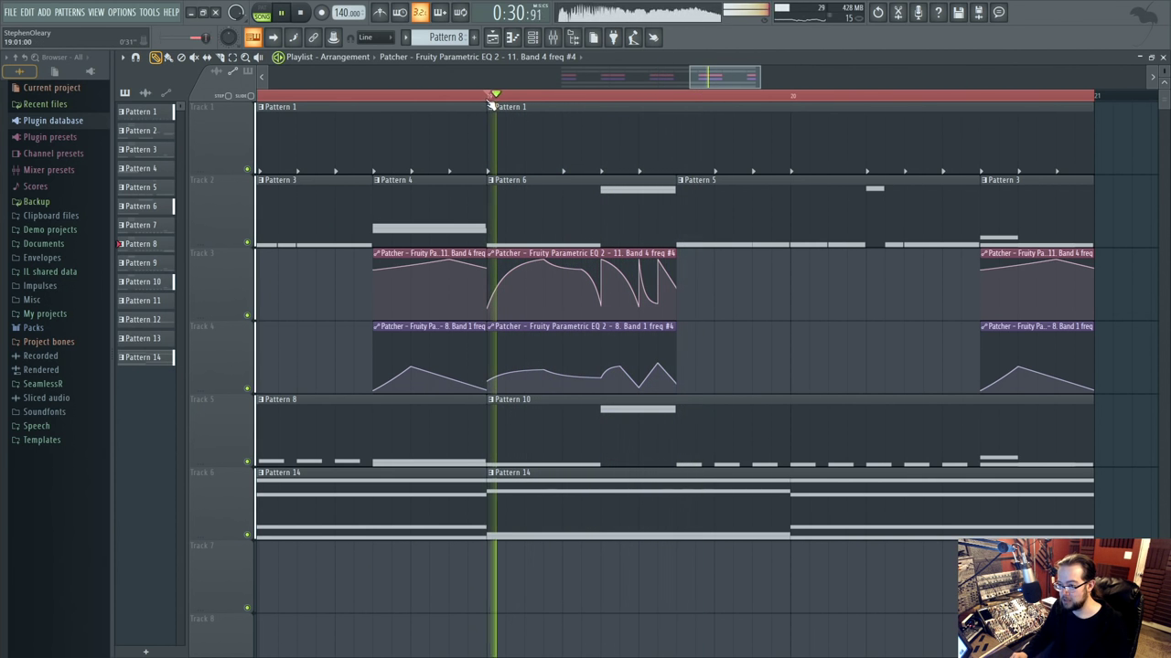
Smooth the end of the bar 19 Band 4 automation into an arch, add a sharp drop and jump before it, and audition it.
scroll(639, 314, "up", 2)
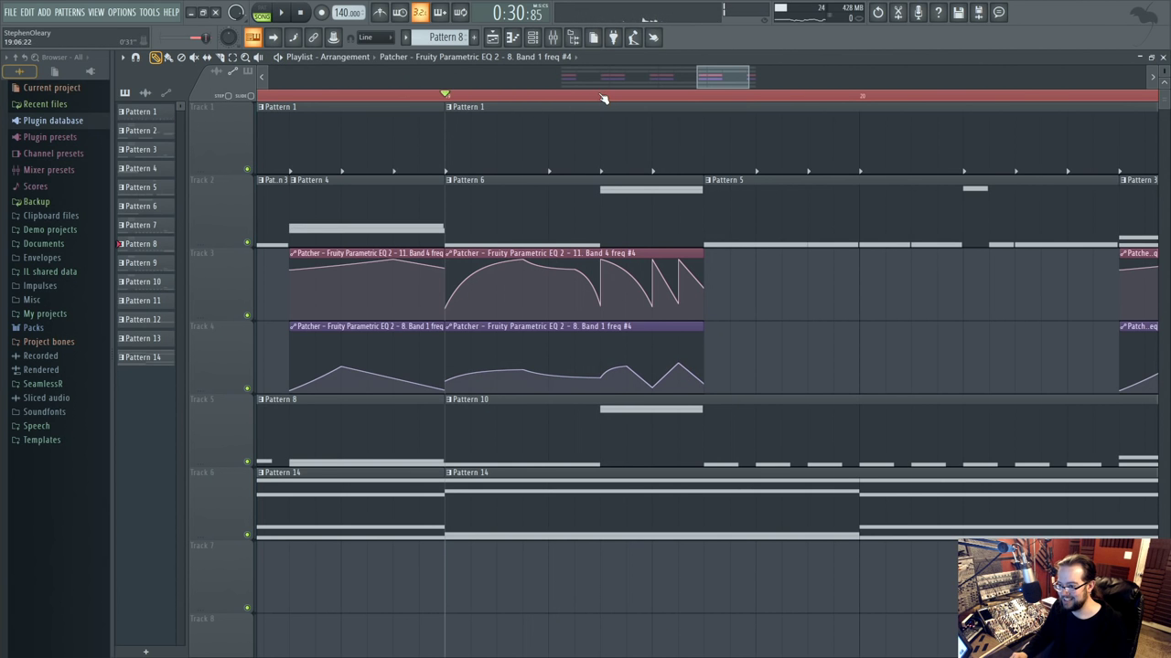
key("space")
right_click(651, 265)
left_click(666, 276)
right_click(678, 305)
left_click(702, 321)
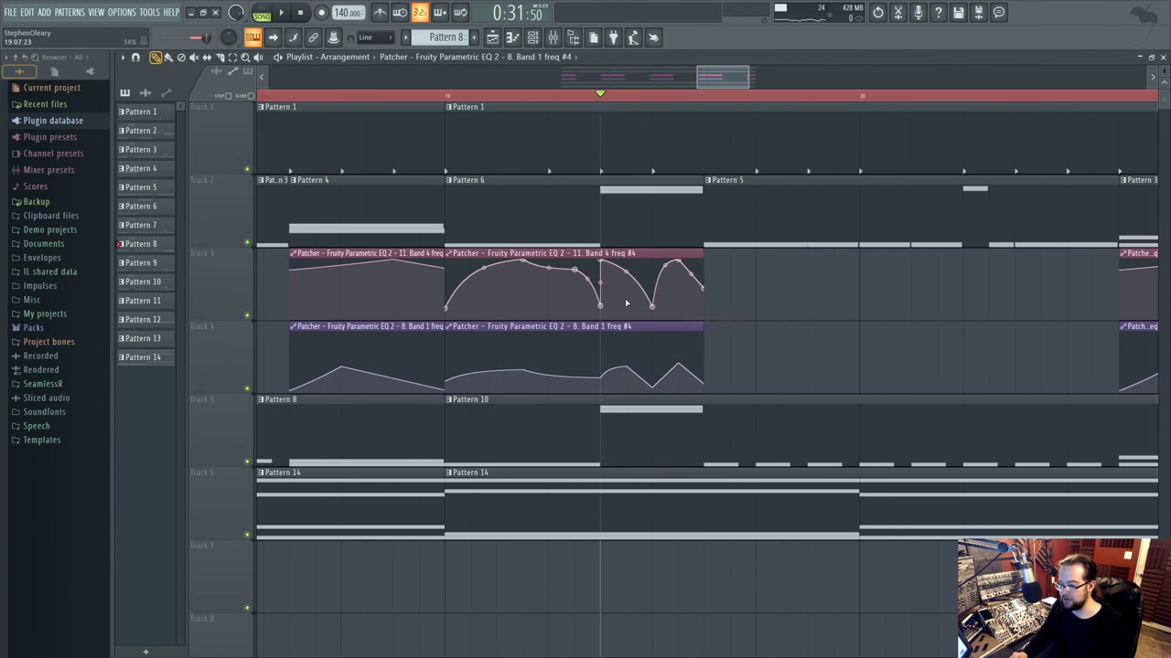
left_click_drag(628, 269, 627, 257)
key("space")
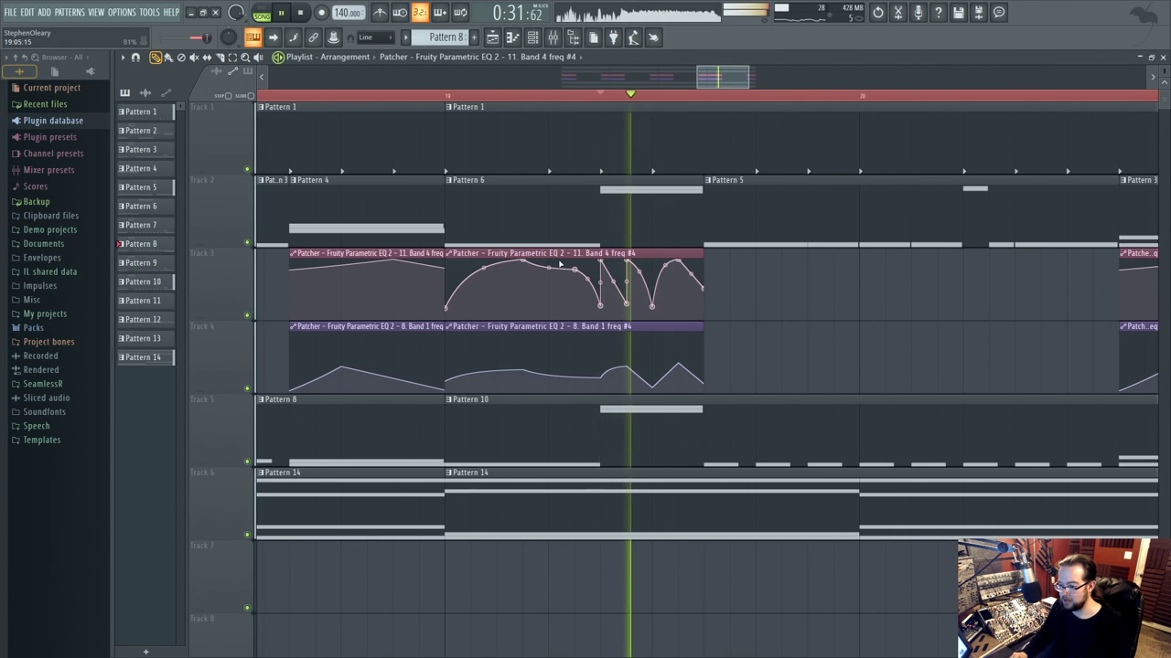
Add a deep dip to the first half of the bar 19 Band 4 automation, raise the following peak into an arch, and audition it.
left_click(446, 97)
right_click(551, 306)
key("space")
key("space")
left_click_drag(579, 271, 577, 263)
key("space")
key("space")
Add a matching dip and peak to the bar 19 Band 1 automation, lower the dip to the bottom, and audition it.
right_click(550, 387)
right_click(575, 367)
key("space")
key("space")
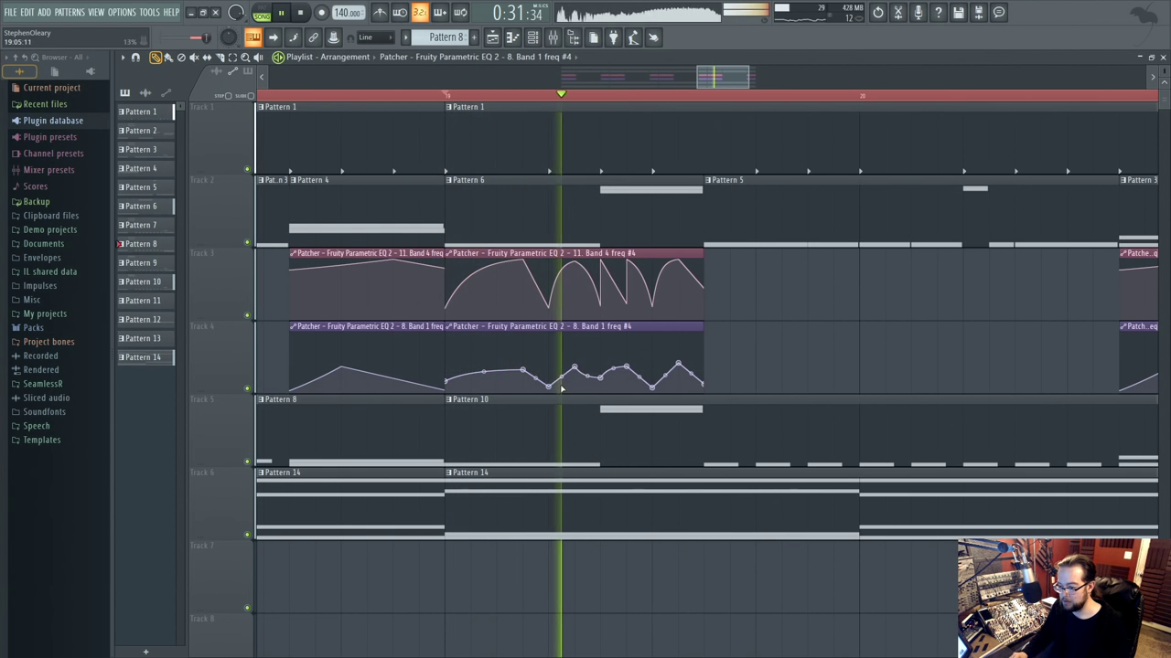
key("space")
key("space")
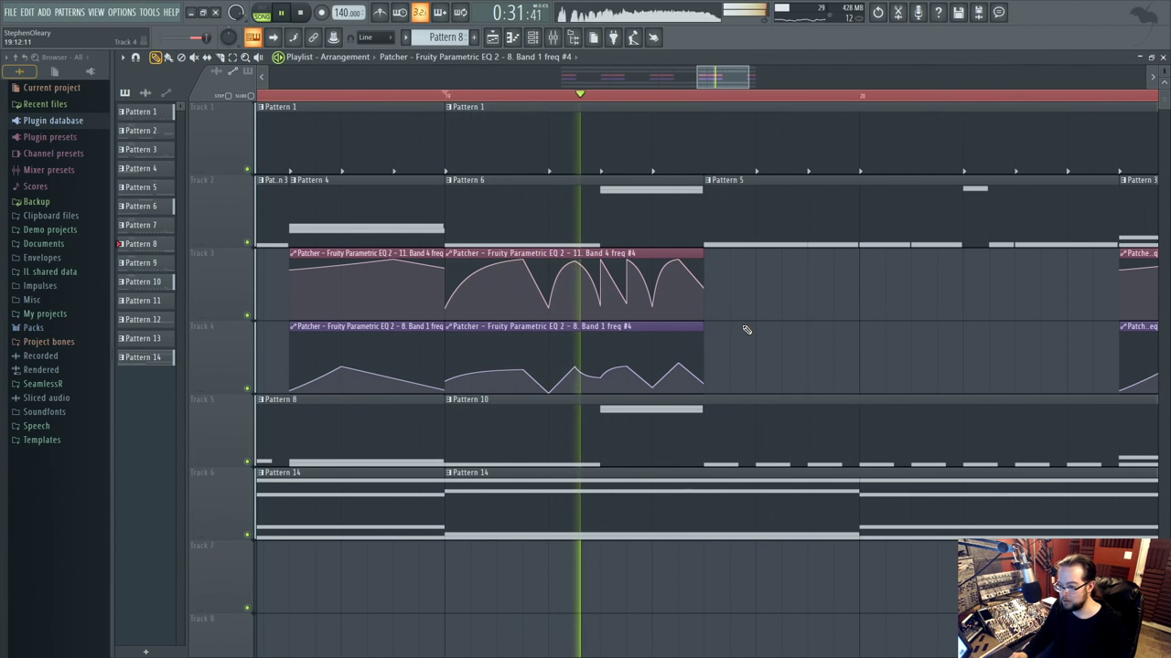
Review the whole arrangement from bar 13 to bar 21 and listen to its opening bars.
scroll(778, 342, "down", 4)
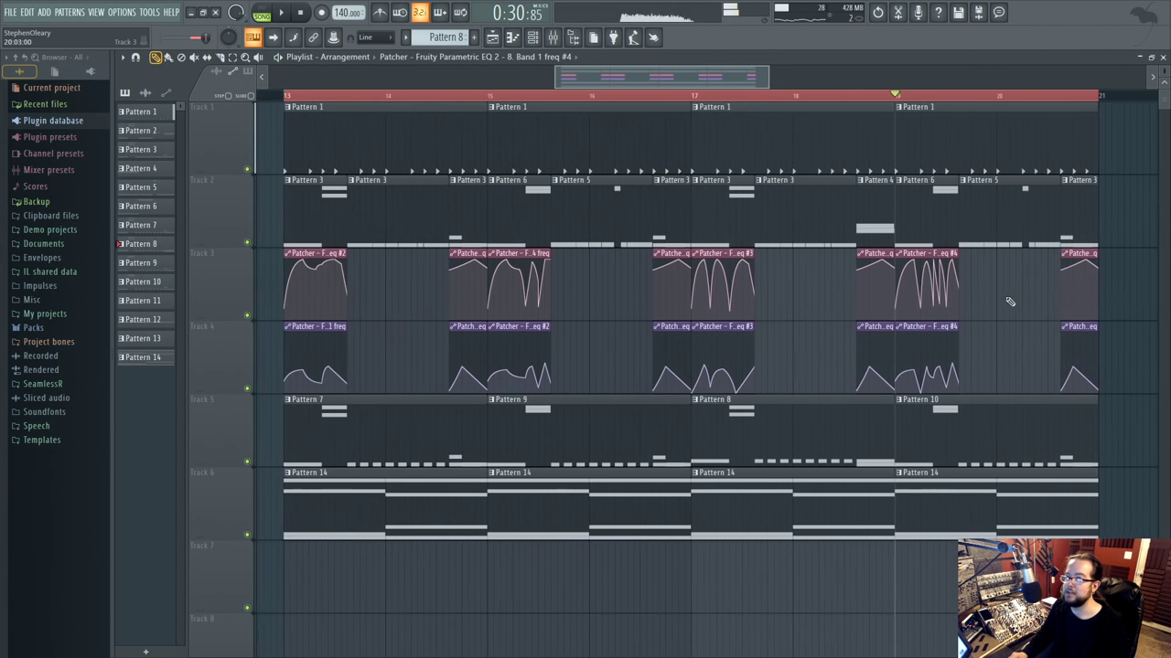
scroll(924, 298, "down", 2)
left_click_drag(401, 259, 427, 263)
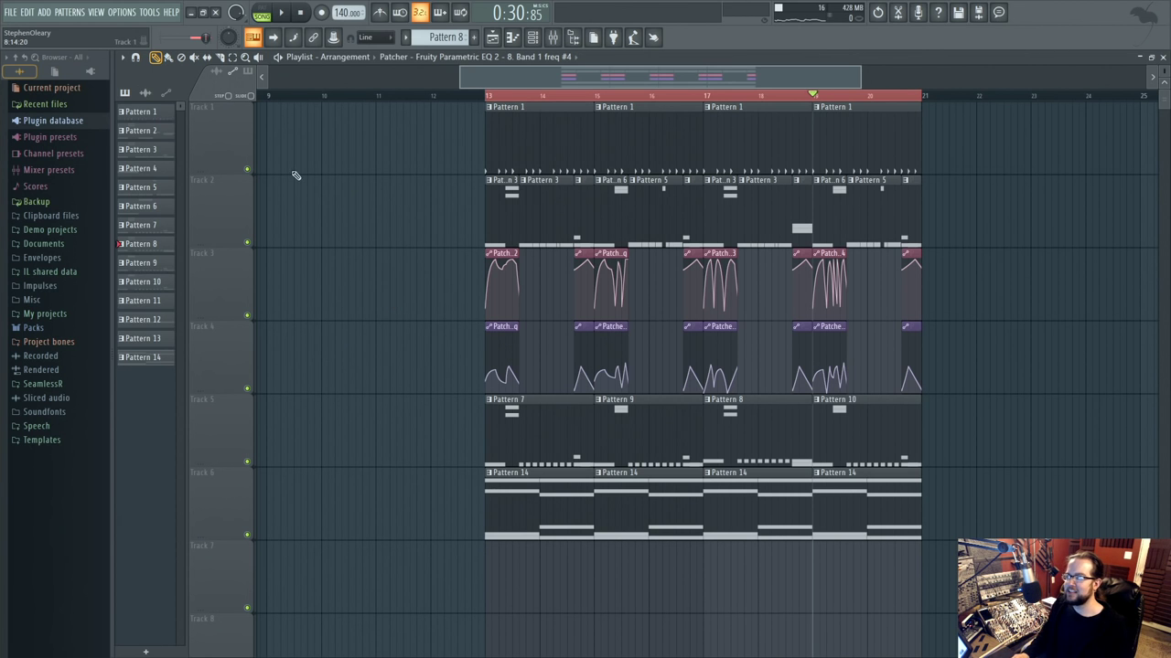
key("space")
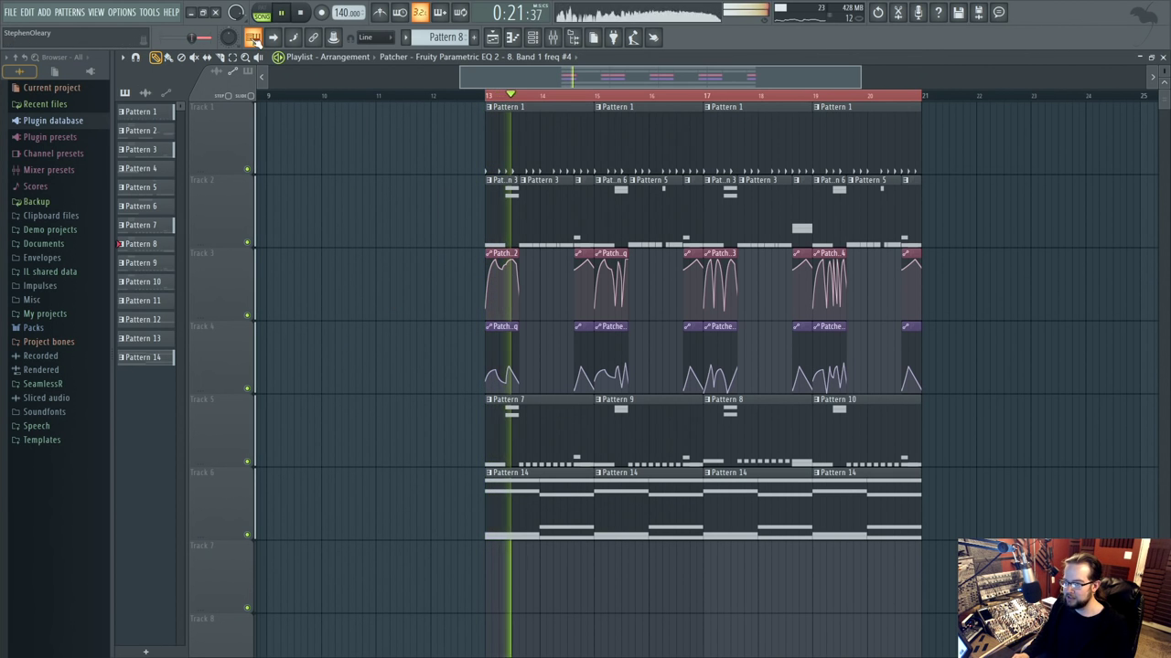
scroll(393, 274, "right", 1)
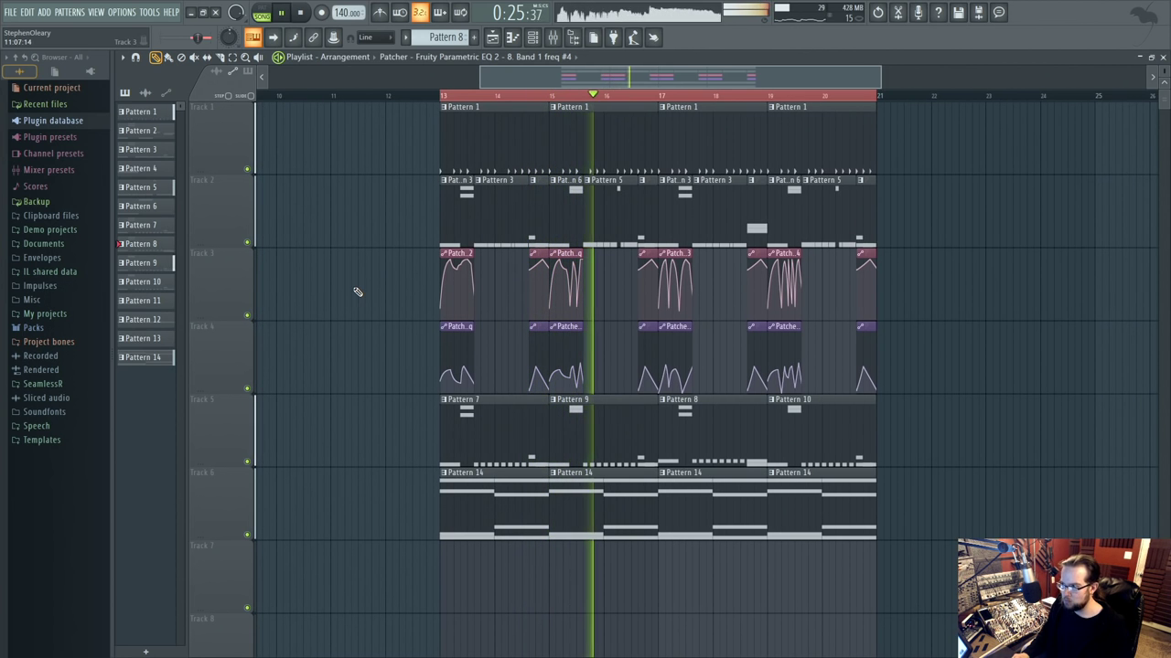
key("space")
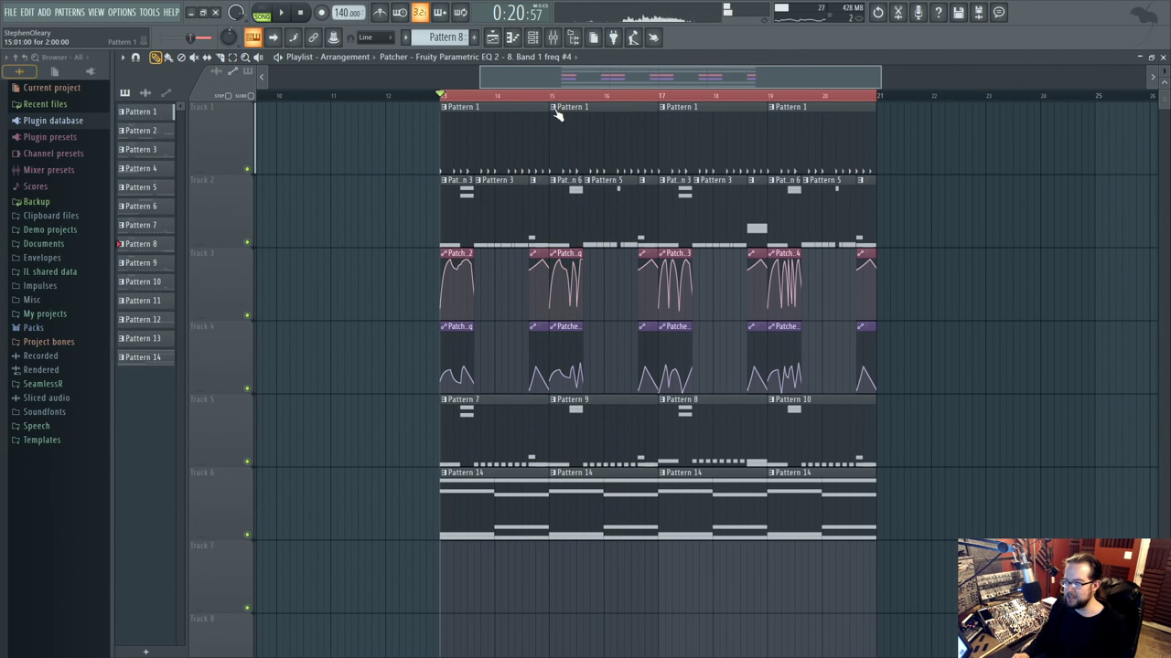
Make the drum pattern clip at bar 15 unique and show its step sequence in the channel rack.
right_click(555, 111)
left_click(583, 189)
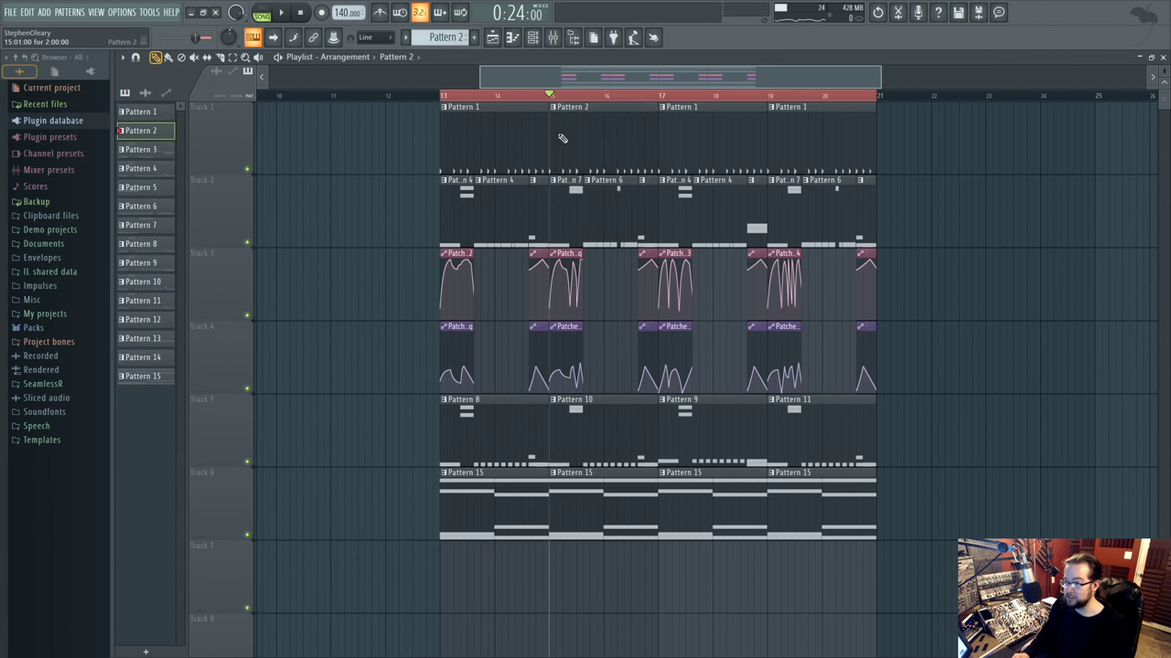
double_click(557, 134)
left_click_drag(1003, 165, 381, 141)
left_click_drag(504, 190, 662, 209)
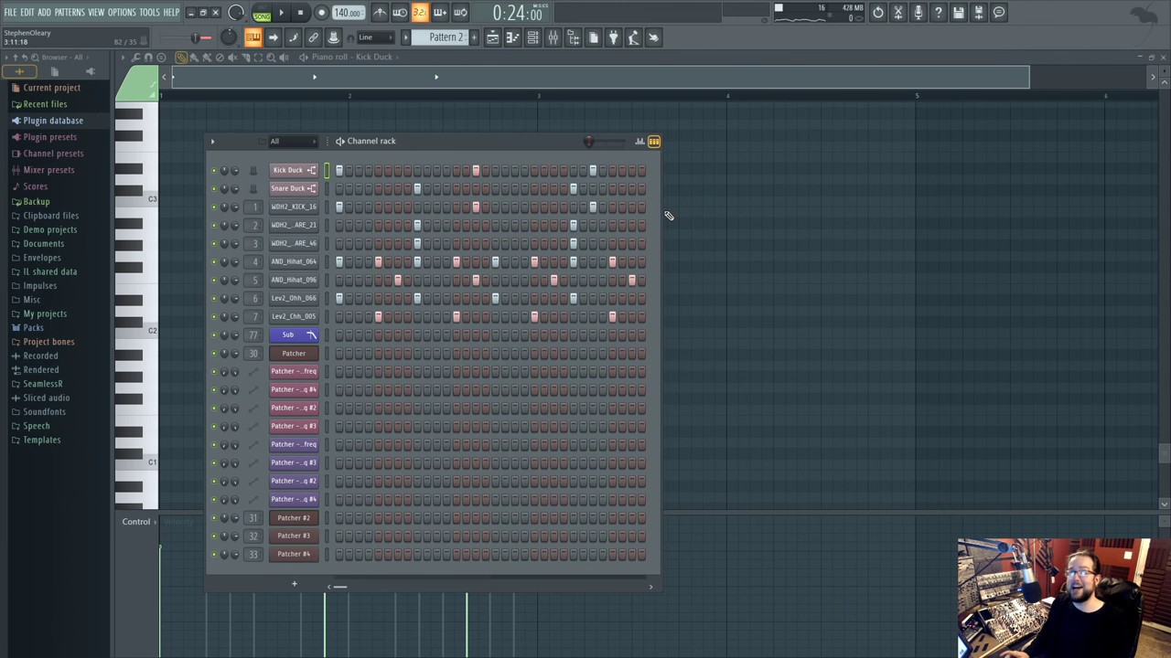
left_click_drag(493, 147, 663, 175)
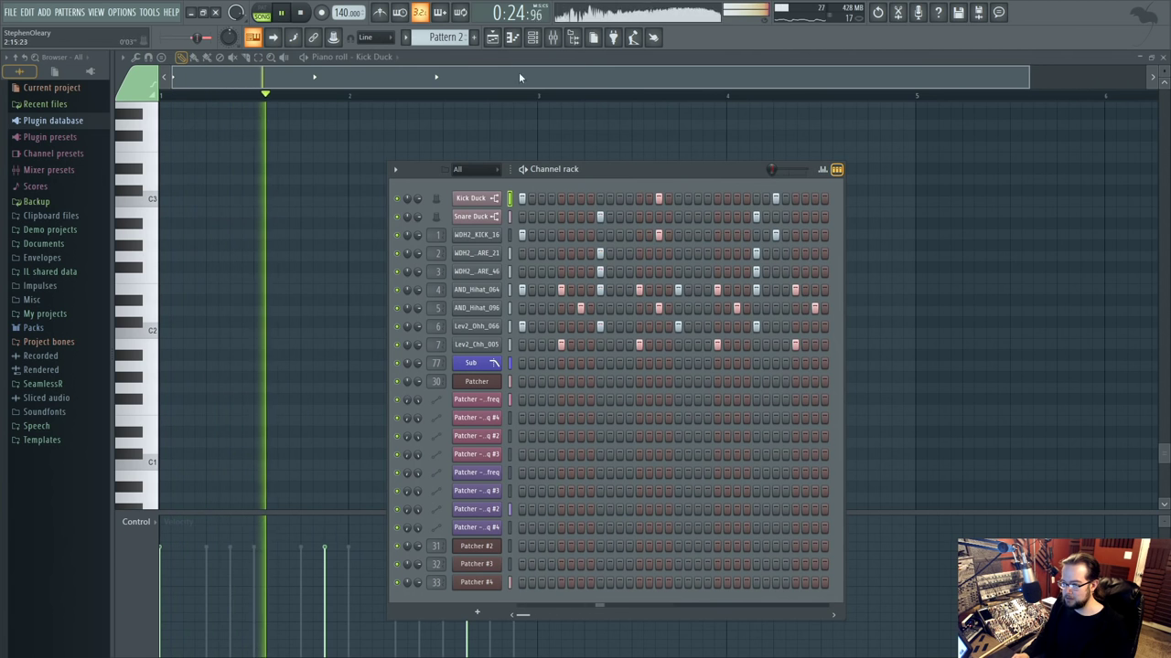
left_click(499, 42)
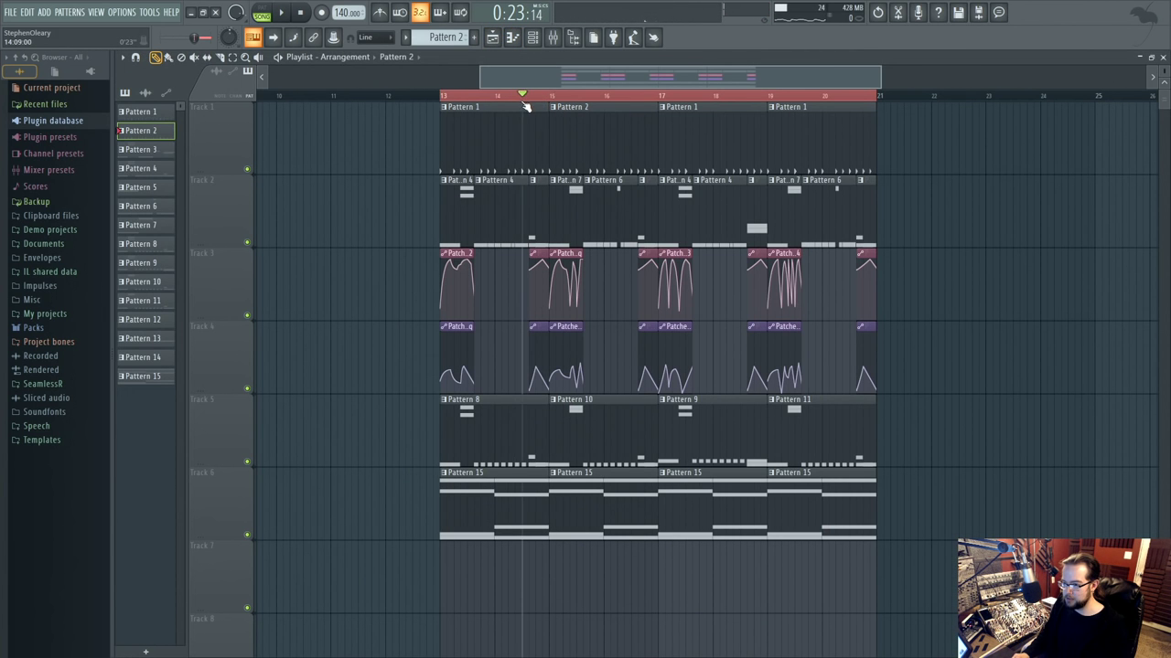
double_click(559, 107)
left_click(532, 39)
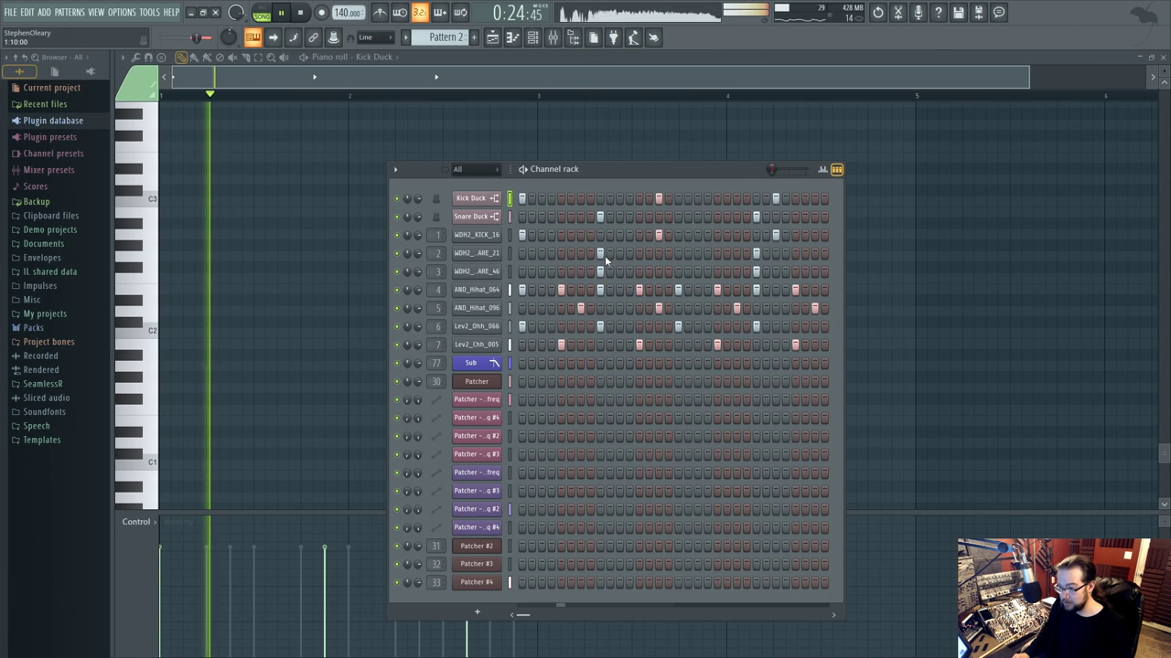
Add hits on steps 5, 11, 17 and 23 to Kick Duck and the kick sample, replacing the hit on step 15.
key("space")
left_click(560, 198)
key("space")
left_click(561, 235)
key("space")
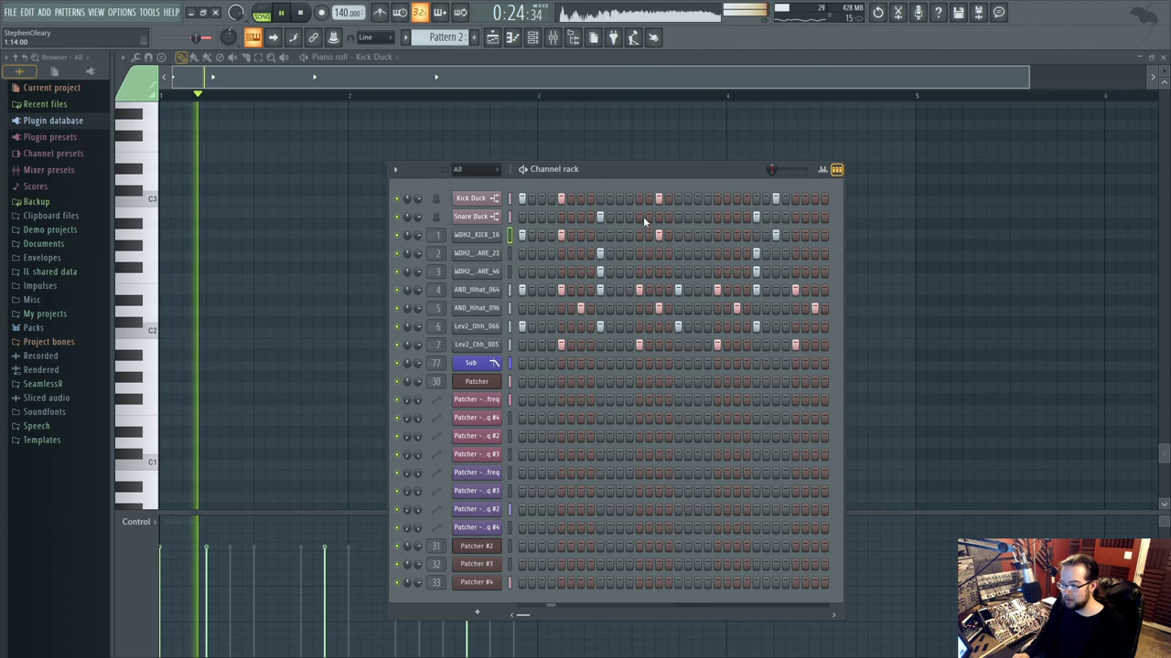
key("space")
left_click(678, 198)
left_click(678, 235)
left_click(737, 235)
left_click(738, 199)
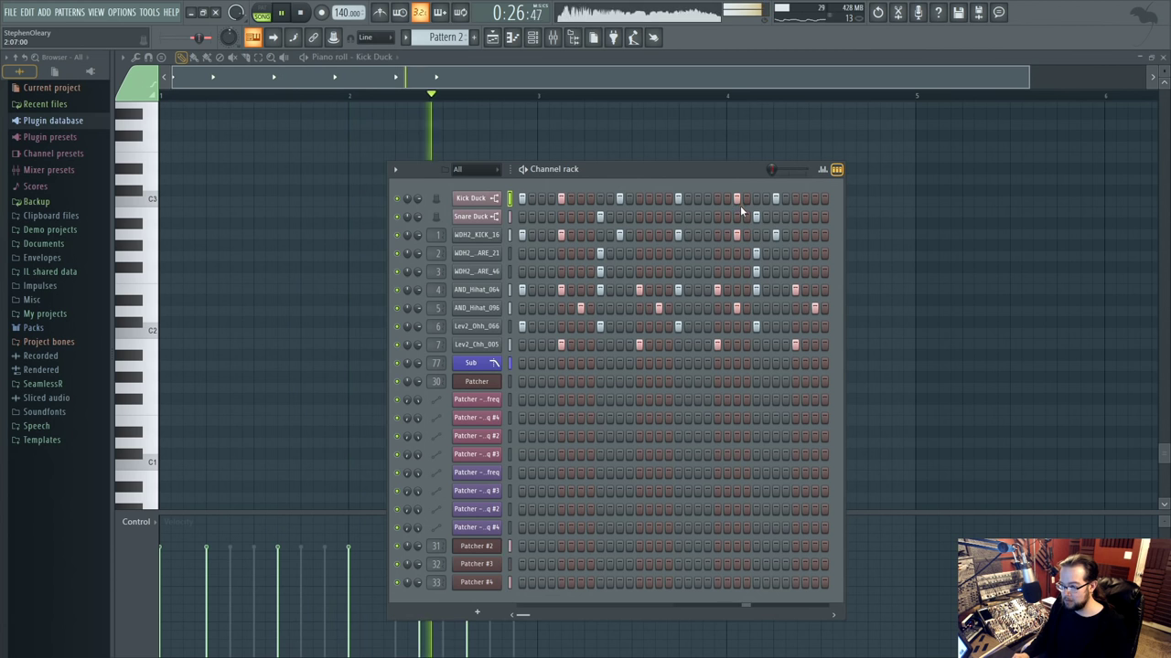
Add a step 29 hit to Snare Duck and both snare samples, and move both channels' last kick hits to step 31.
left_click(795, 217)
left_click(794, 253)
left_click(794, 271)
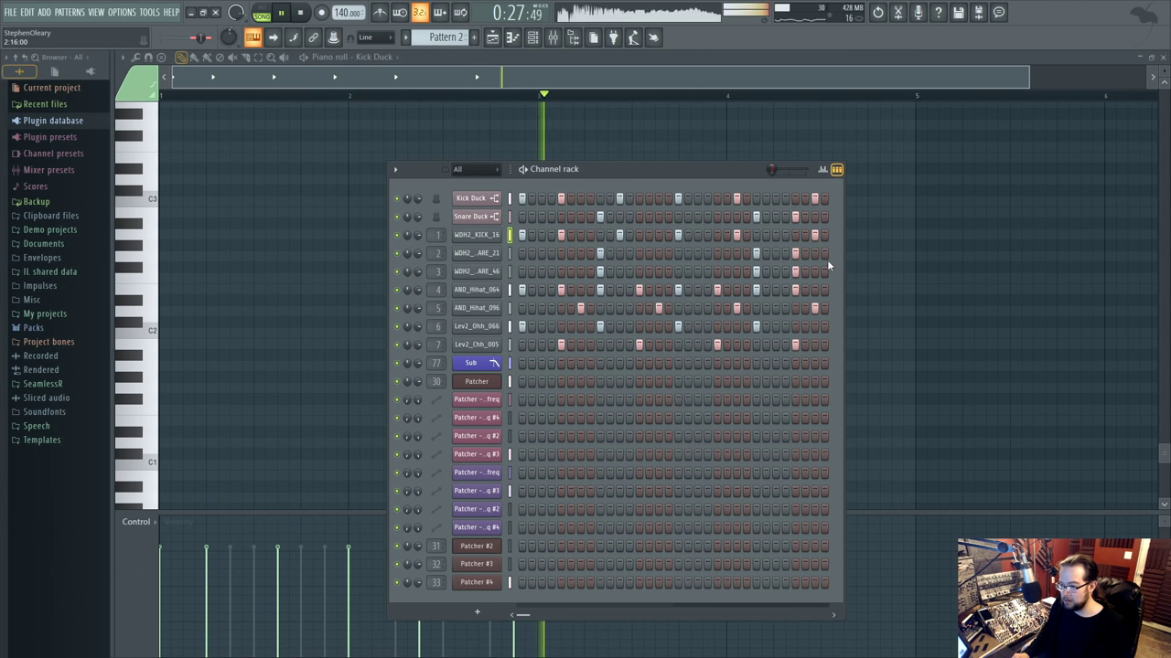
Make the drum pattern clip at bar 19 unique, open it for editing, and restart playback from around bar 18.
left_click(491, 37)
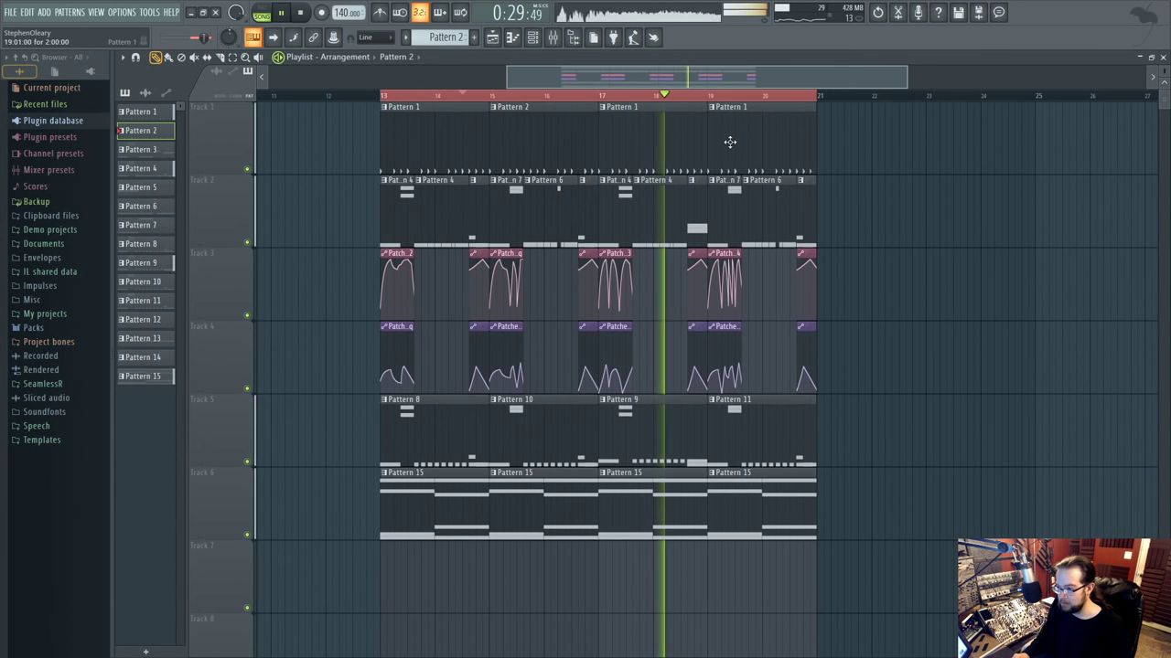
left_click(710, 107)
left_click(732, 190)
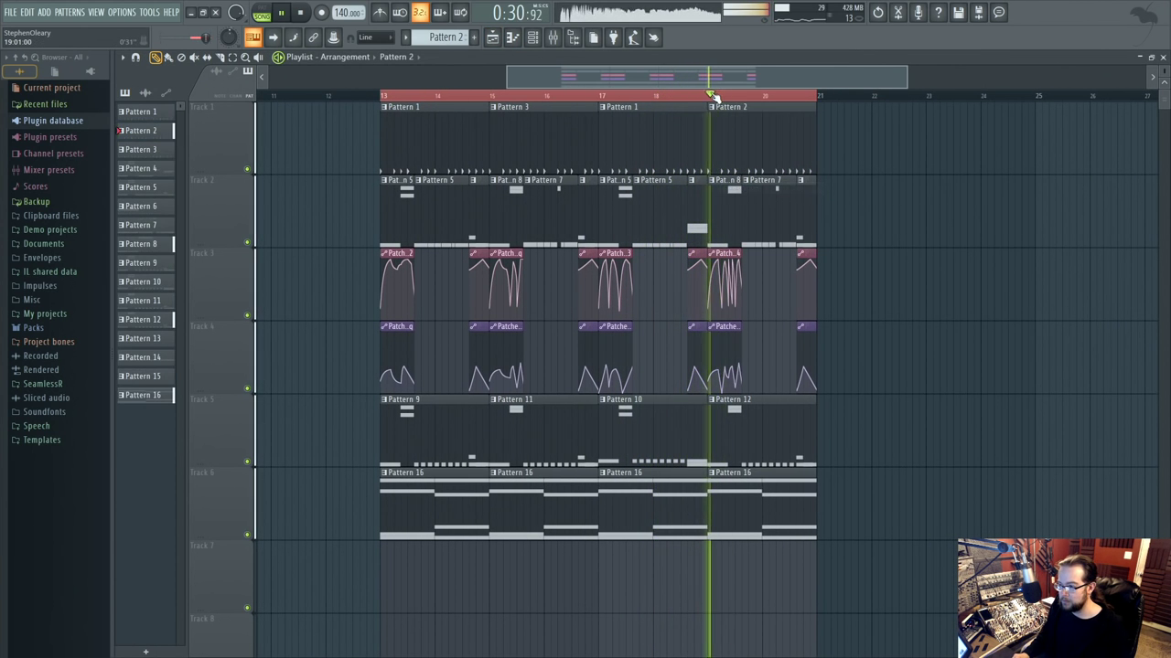
left_click(491, 37)
left_click(532, 37)
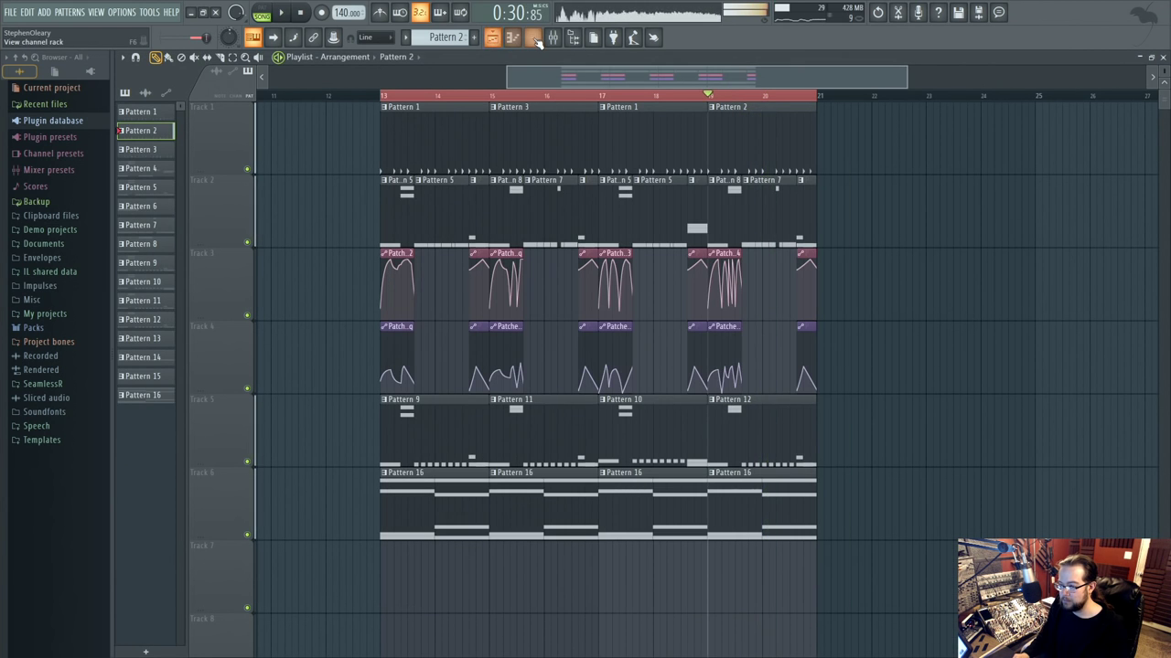
left_click(533, 37)
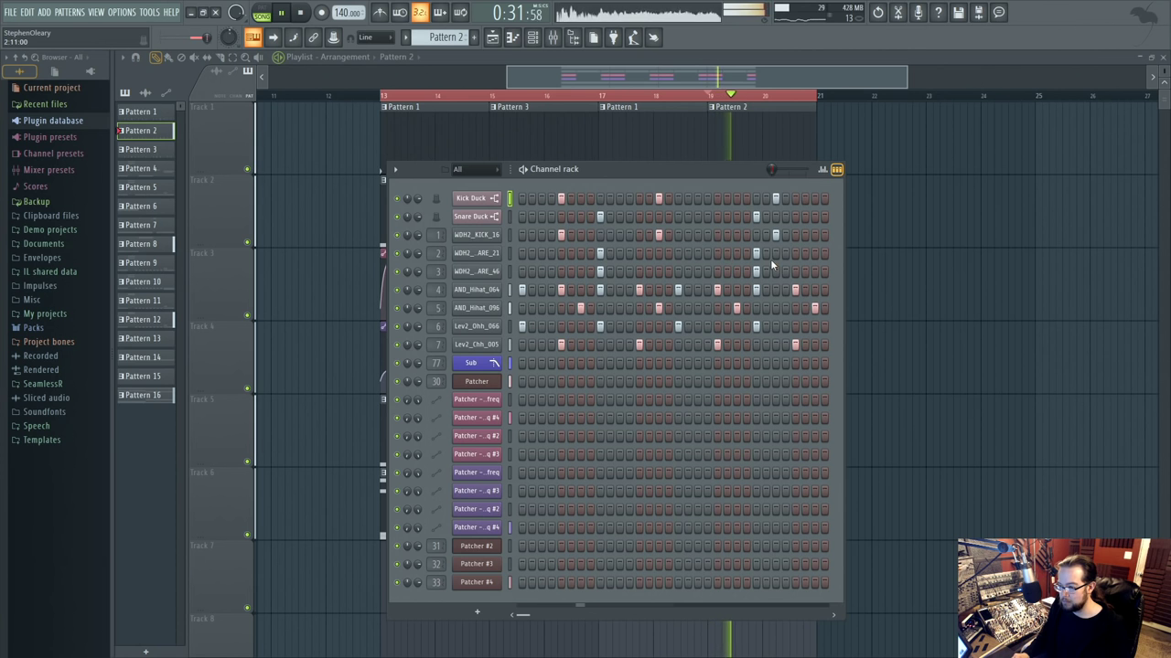
left_click(661, 97)
double_click(733, 113)
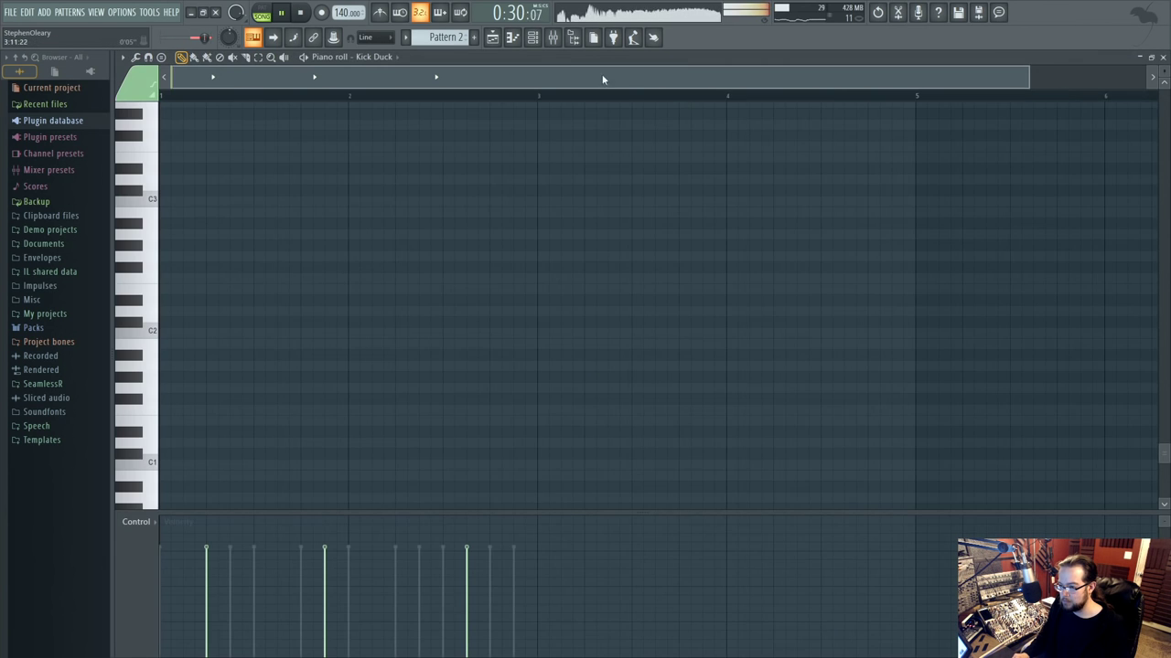
Place the opening hits of Kick Duck and the kick sample on steps 3 and 7.
left_click(534, 39)
left_click(540, 200)
left_click(560, 199)
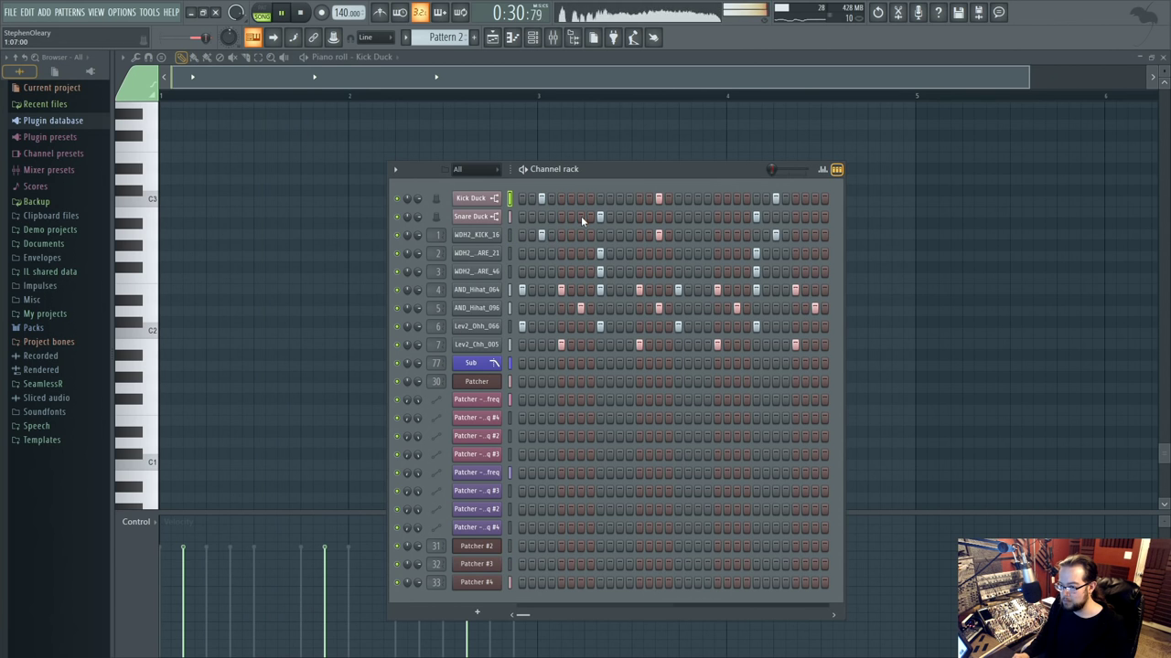
left_click(580, 199)
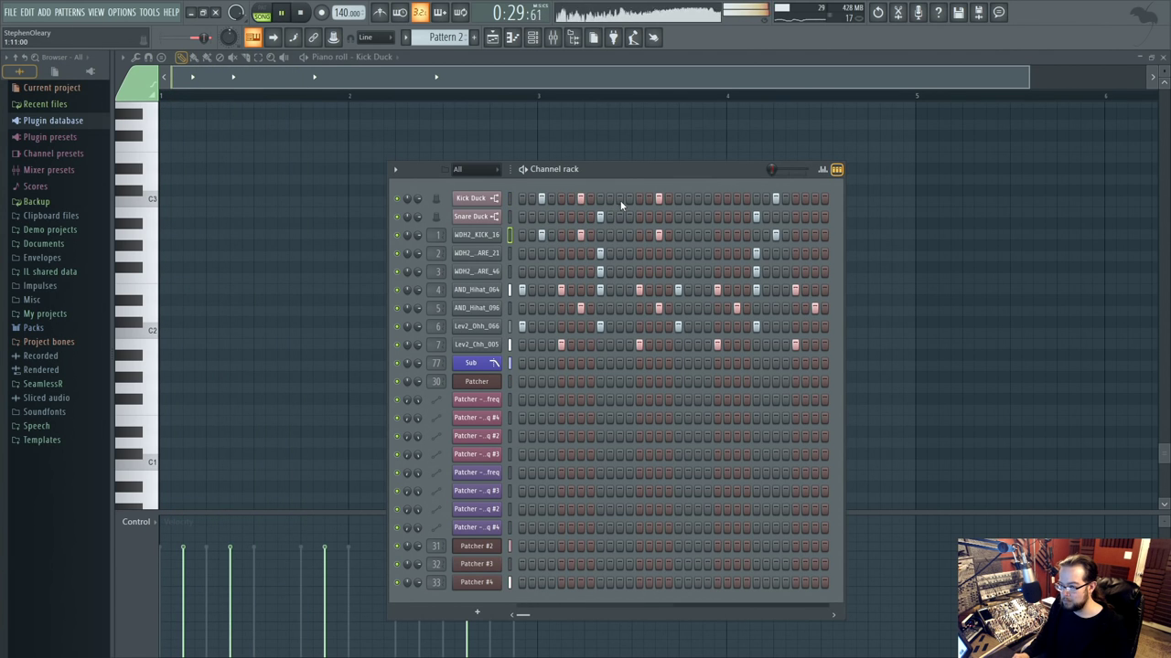
Replace the step 15 hits of Kick Duck and the kick sample with hits on steps 11, 17 and 24.
left_click(678, 199)
left_click(678, 235)
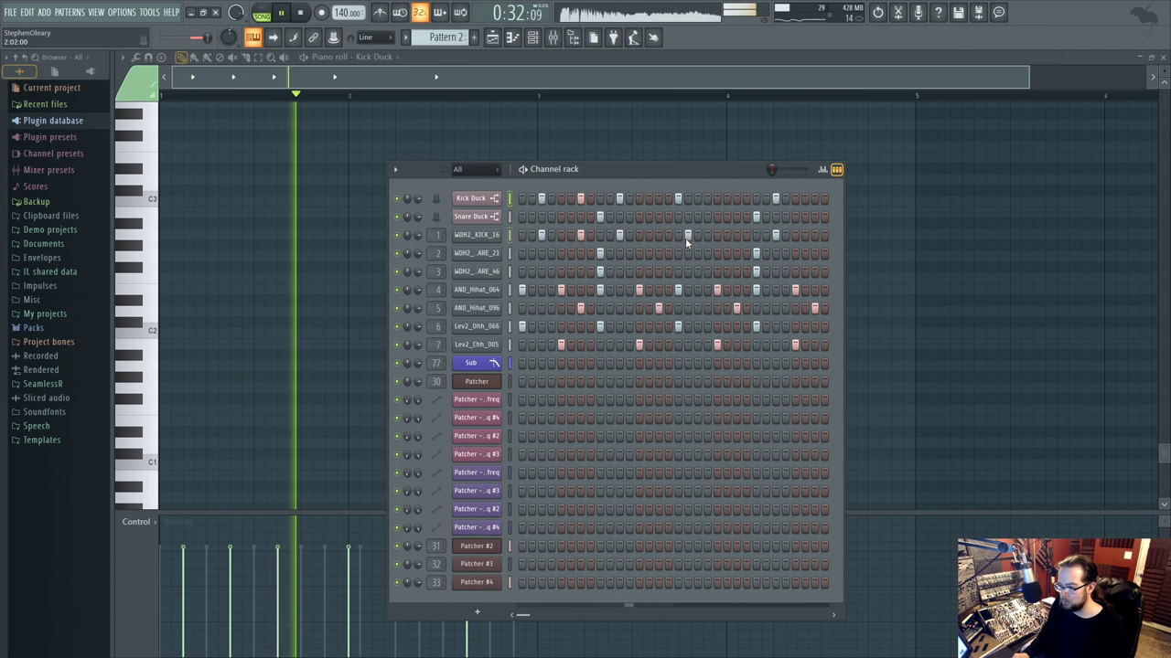
left_click(728, 202)
left_click(735, 201)
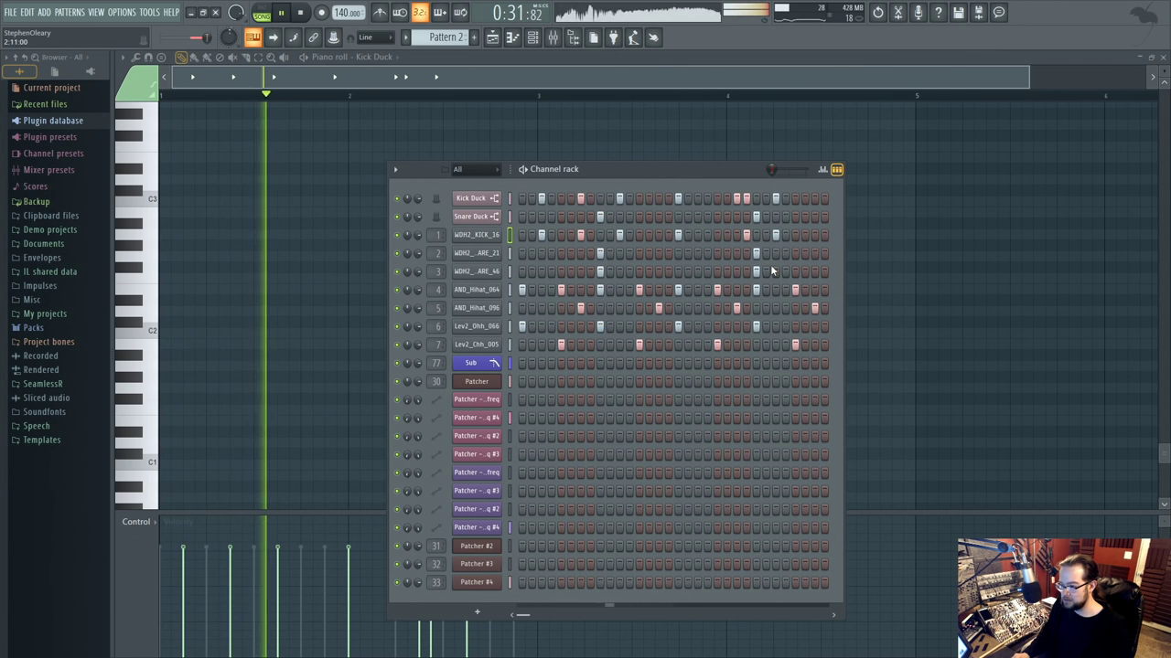
left_click(736, 198)
Listen through the arrangement in the playlist with the new drum variations at bars 15 and 19.
left_click(492, 38)
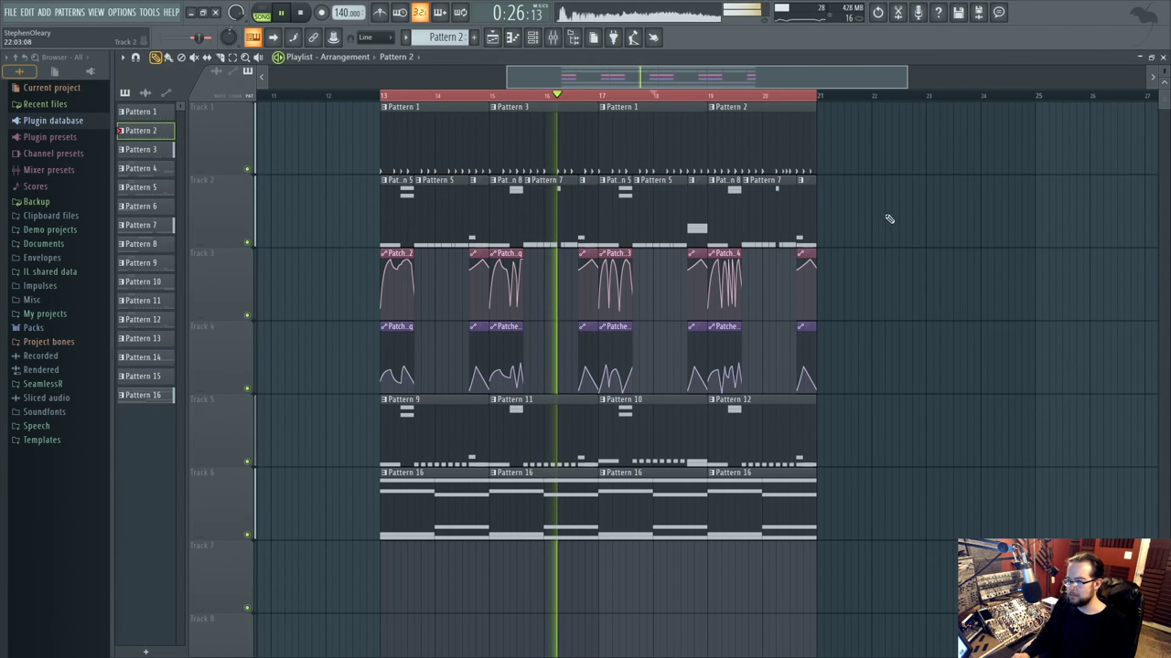
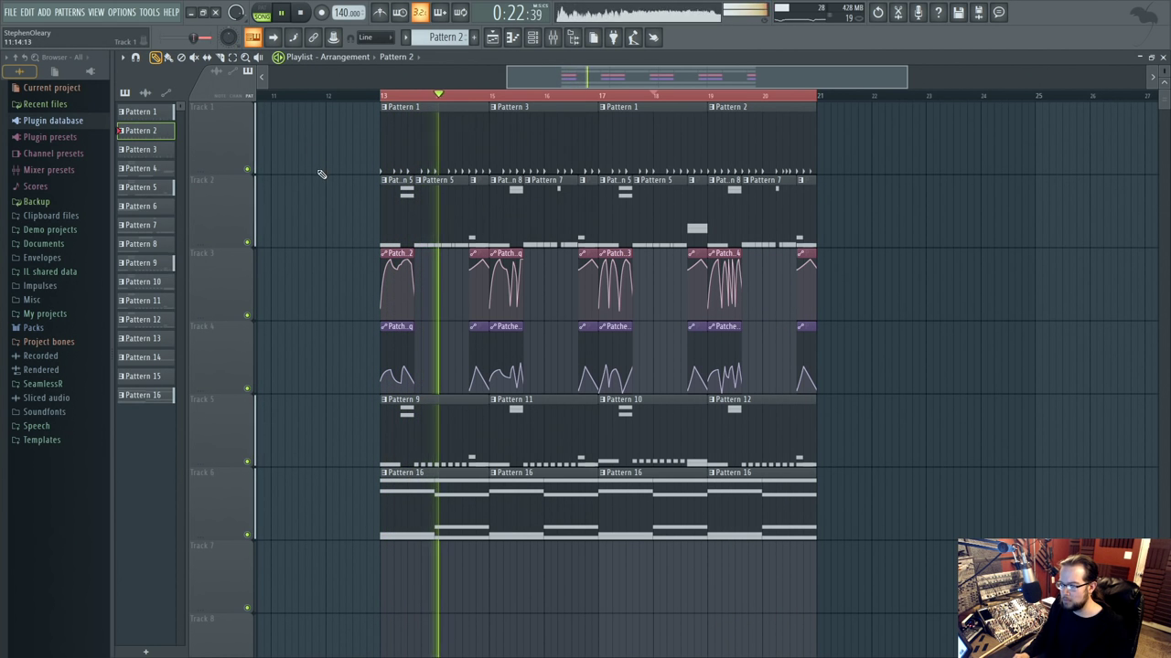
left_click_drag(323, 178, 380, 204)
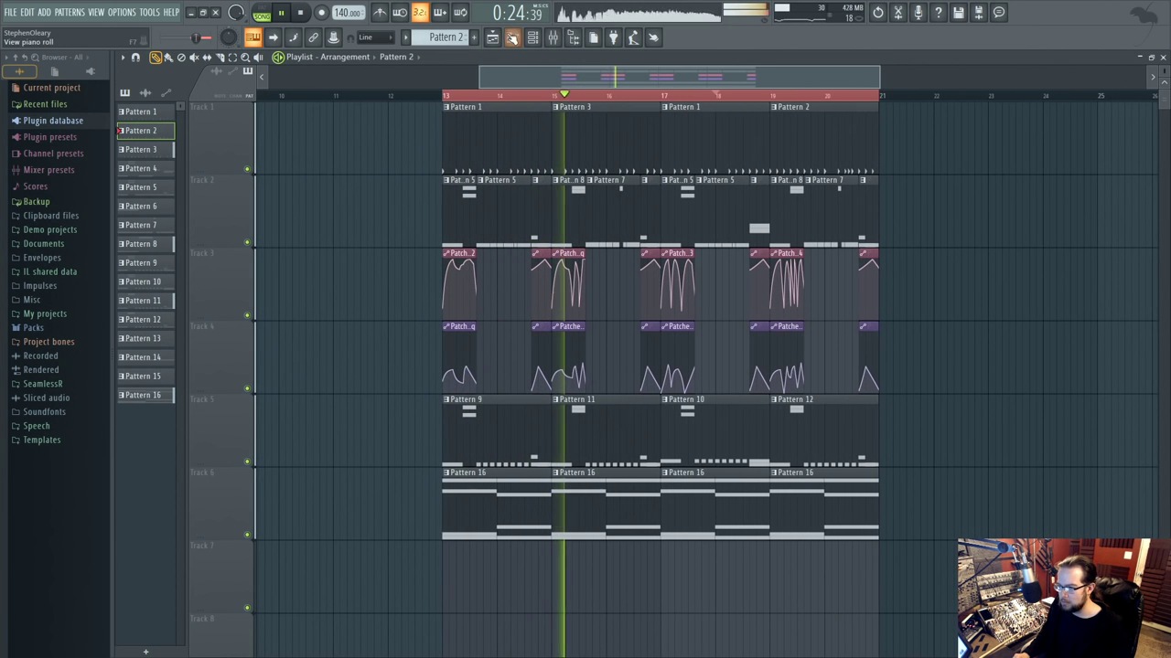
key("F6")
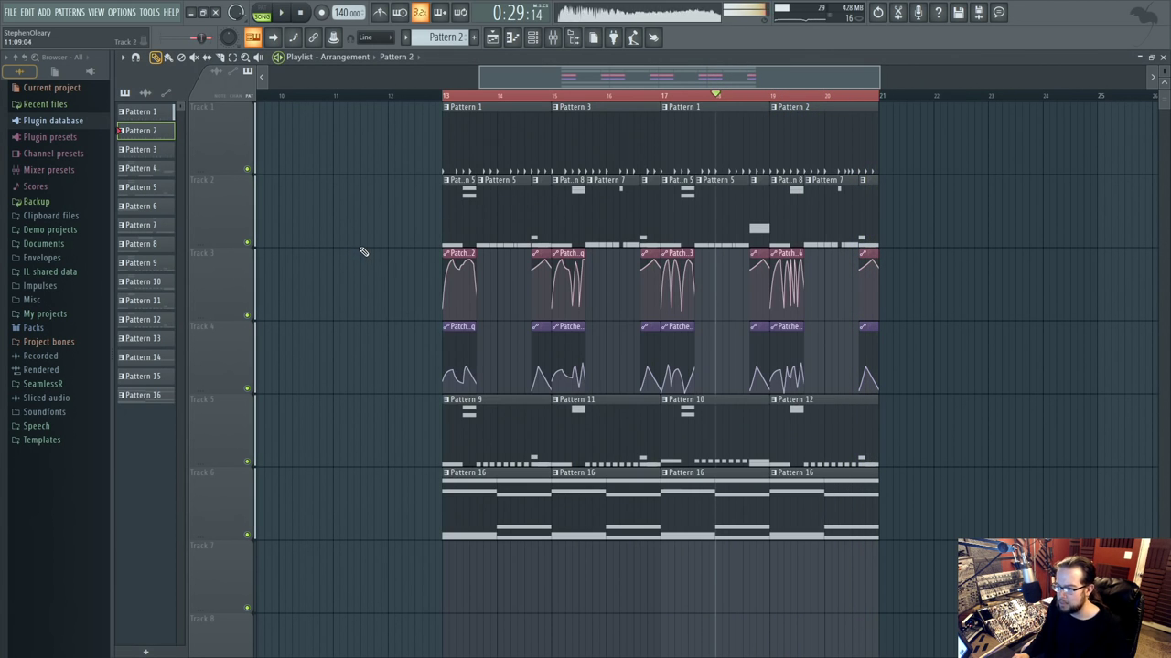
left_click(554, 40)
left_click(555, 41)
key("space")
Slice out the half beat from beat 2 of the Track 2 Pattern 5 clip at bar 13 and audition the gap.
scroll(406, 304, "up", 3)
key("space")
scroll(466, 334, "up", 2)
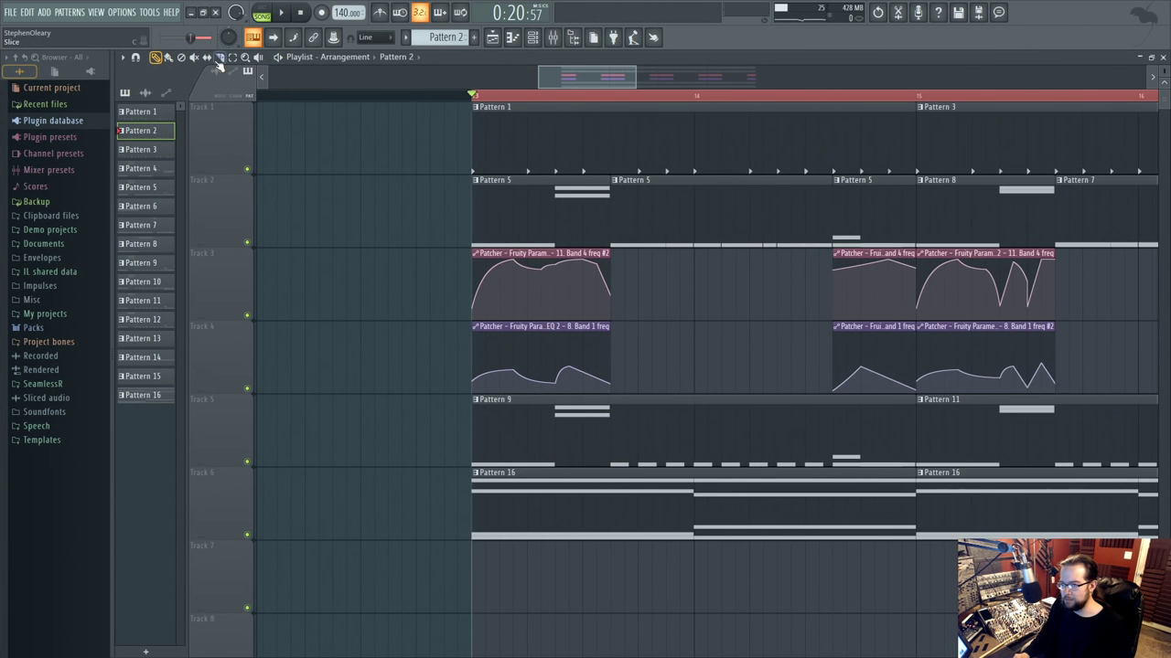
key("space")
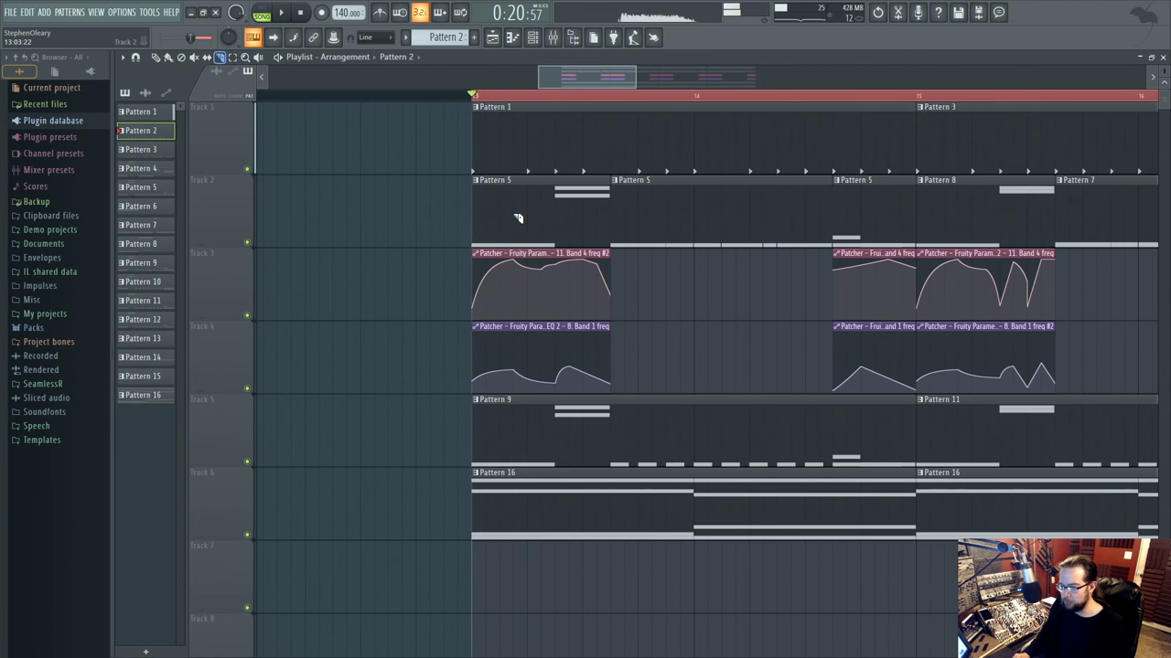
key("space")
key("space")
key("space")
key("space")
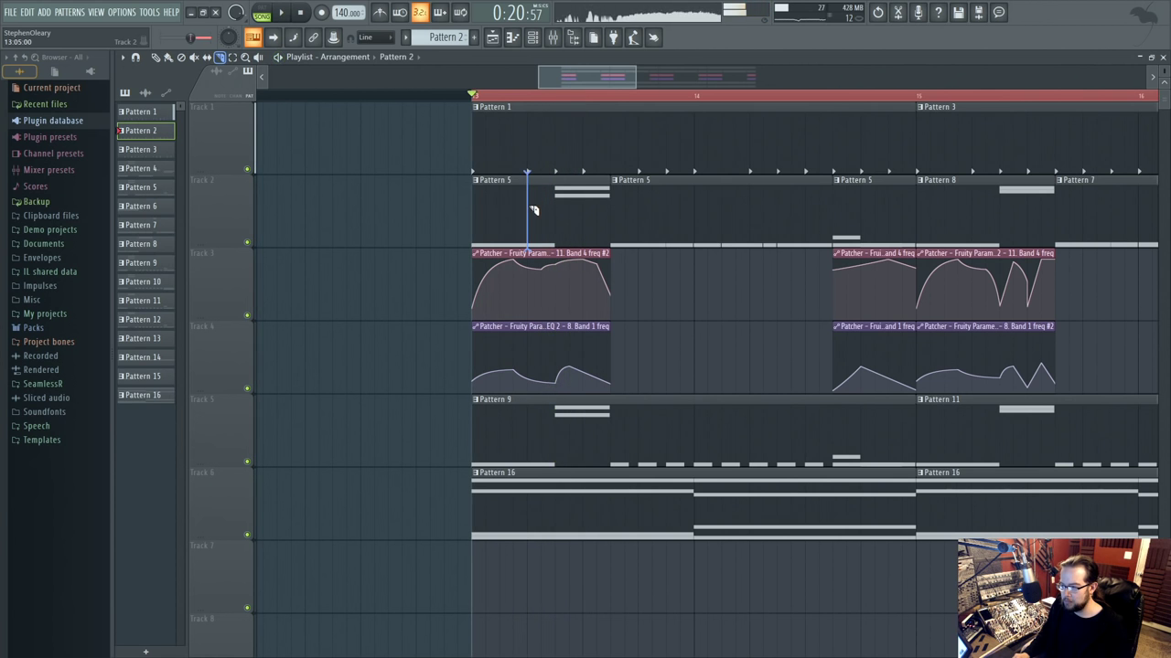
left_click_drag(555, 201, 546, 223)
key("space")
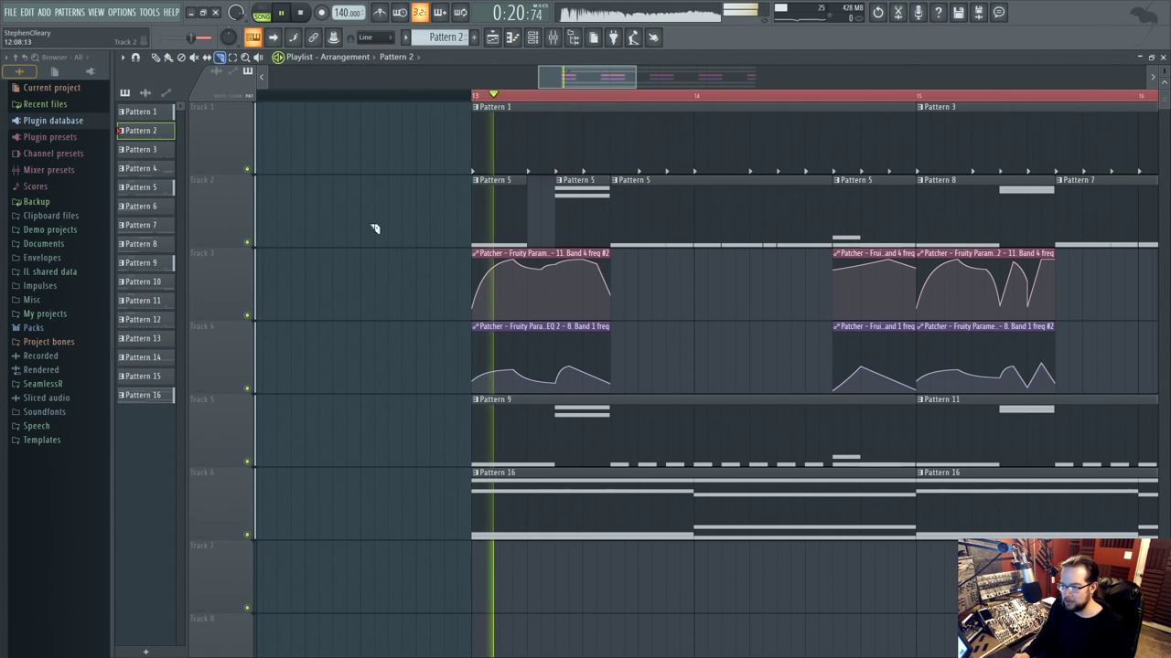
key("space")
key("space")
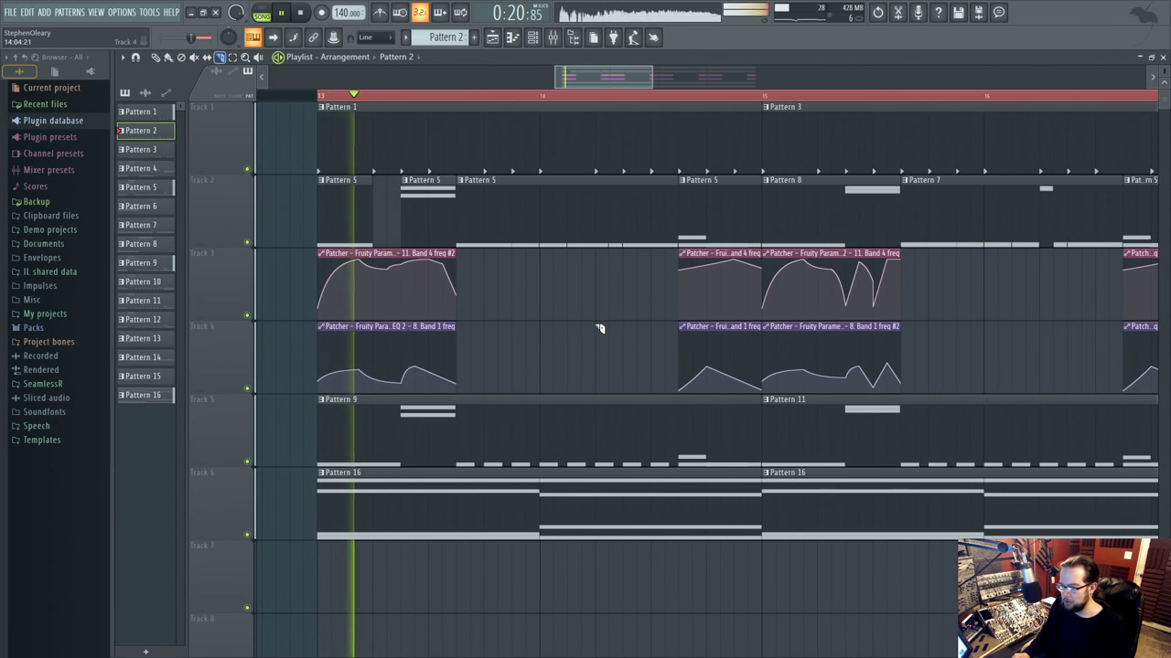
Audition bar 13 repeatedly from different starting points to judge the bass with the gap.
key("space")
left_click(430, 96)
key("space")
key("space")
key("space")
key("space")
left_click(356, 95)
key("space")
key("space")
key("space")
Slice half-beat gaps out of the Track 2 clips at beat 2 of bar 14 and beat 4 of bar 16.
right_click(510, 227)
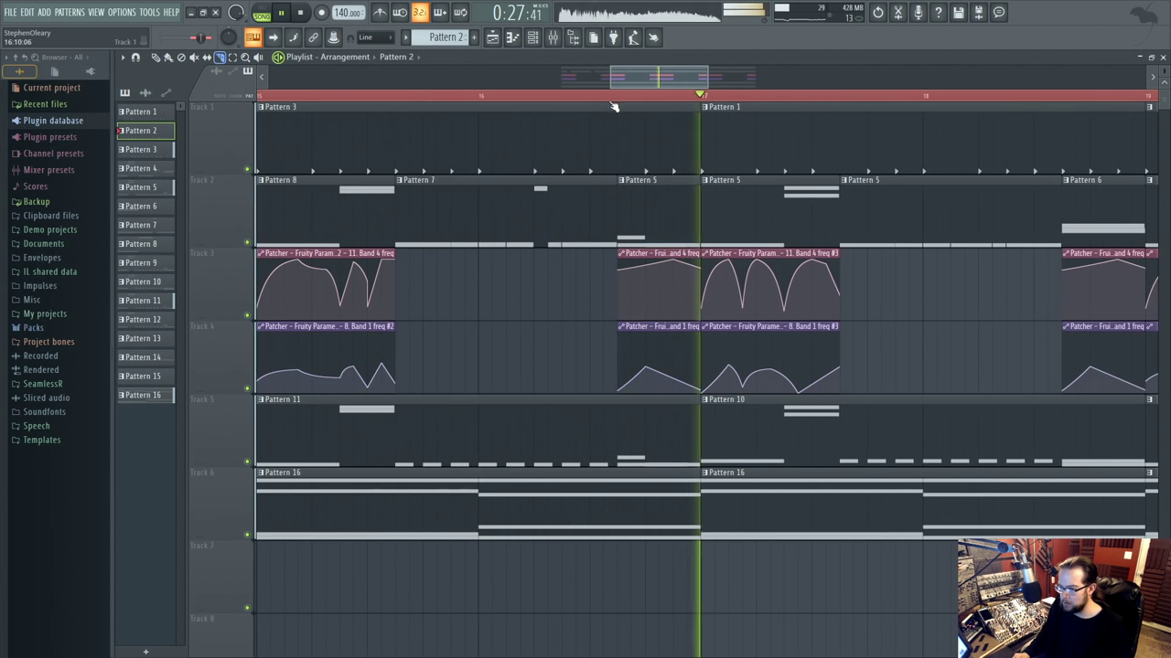
left_click(648, 205)
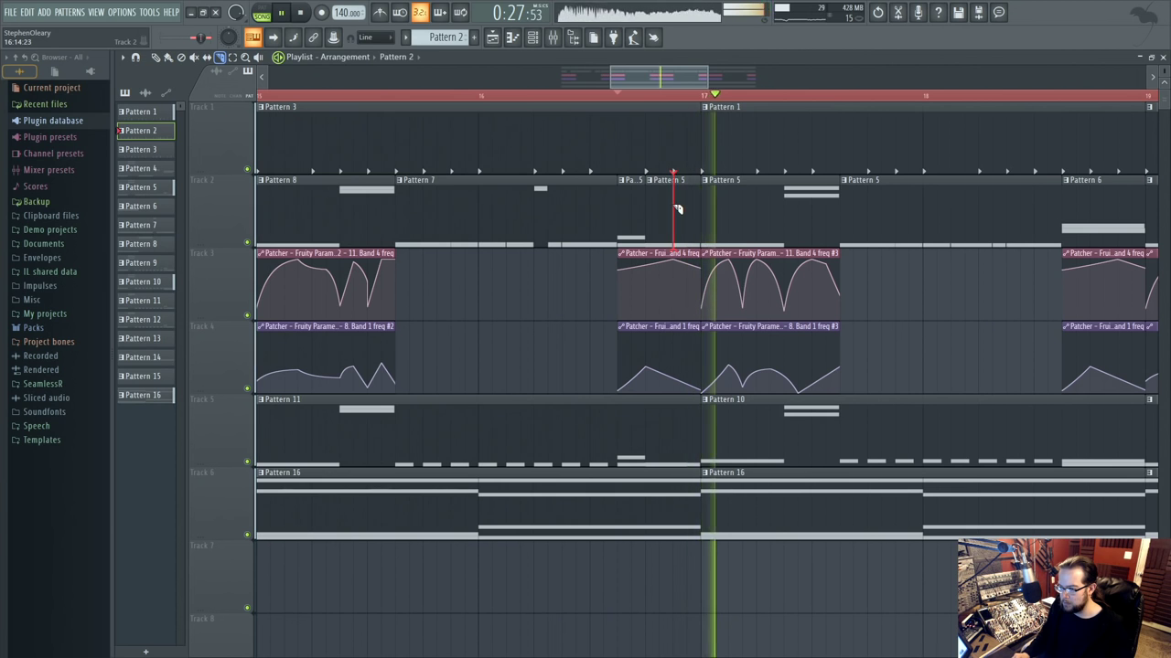
key("space")
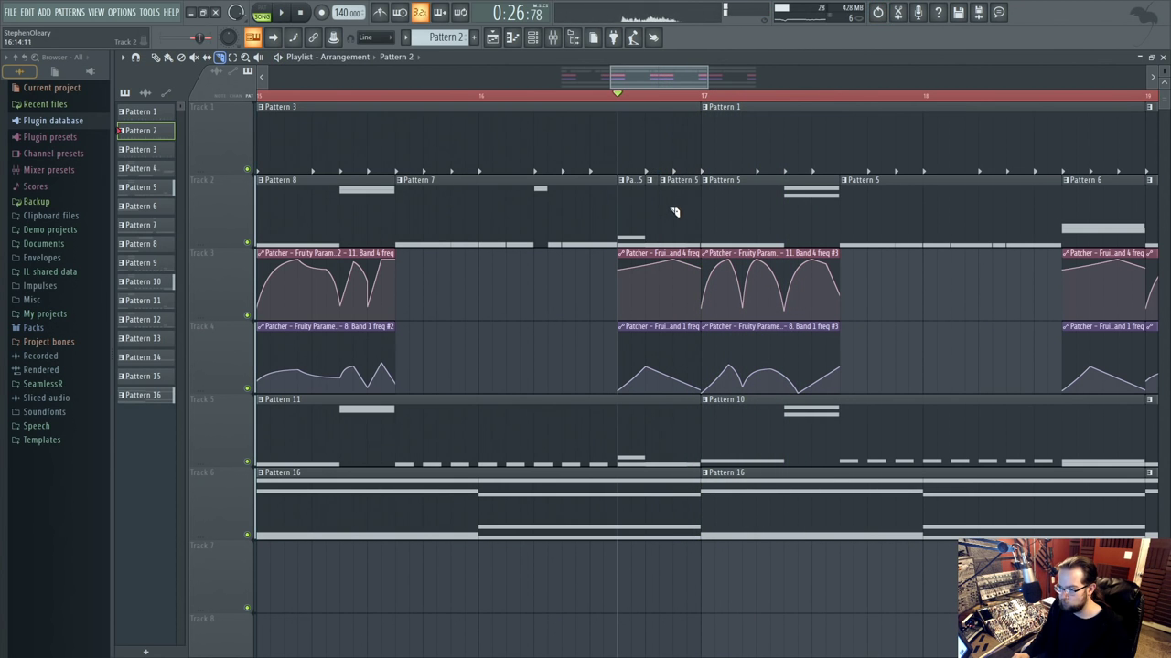
right_click(559, 293)
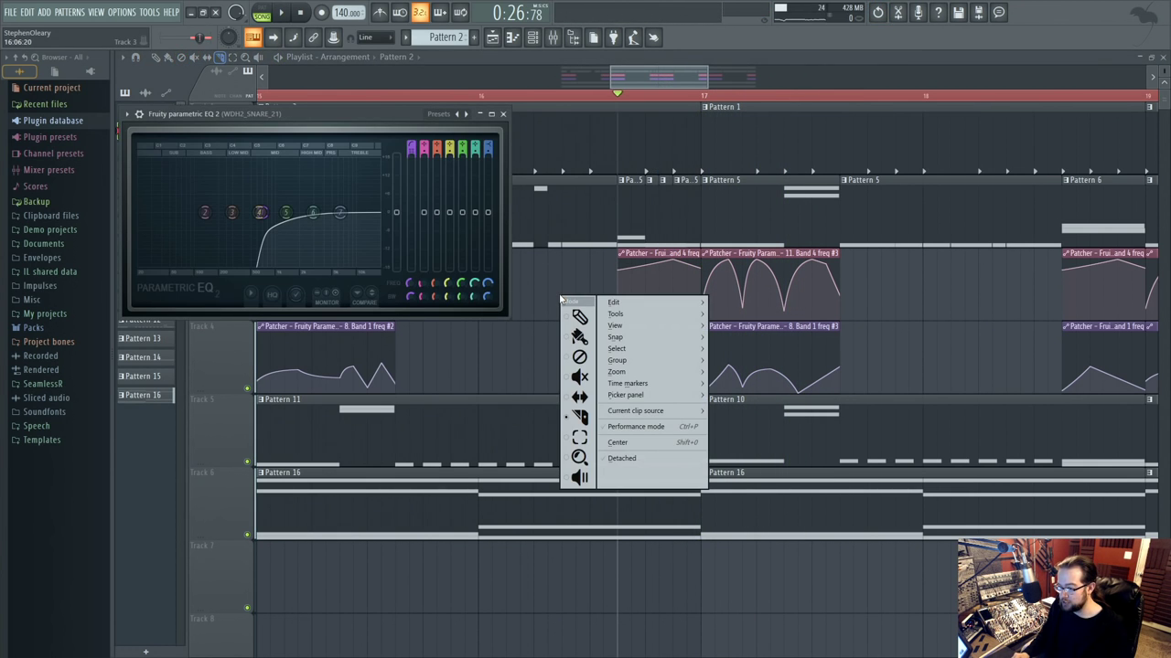
left_click(579, 337)
right_click(558, 296)
left_click(524, 280)
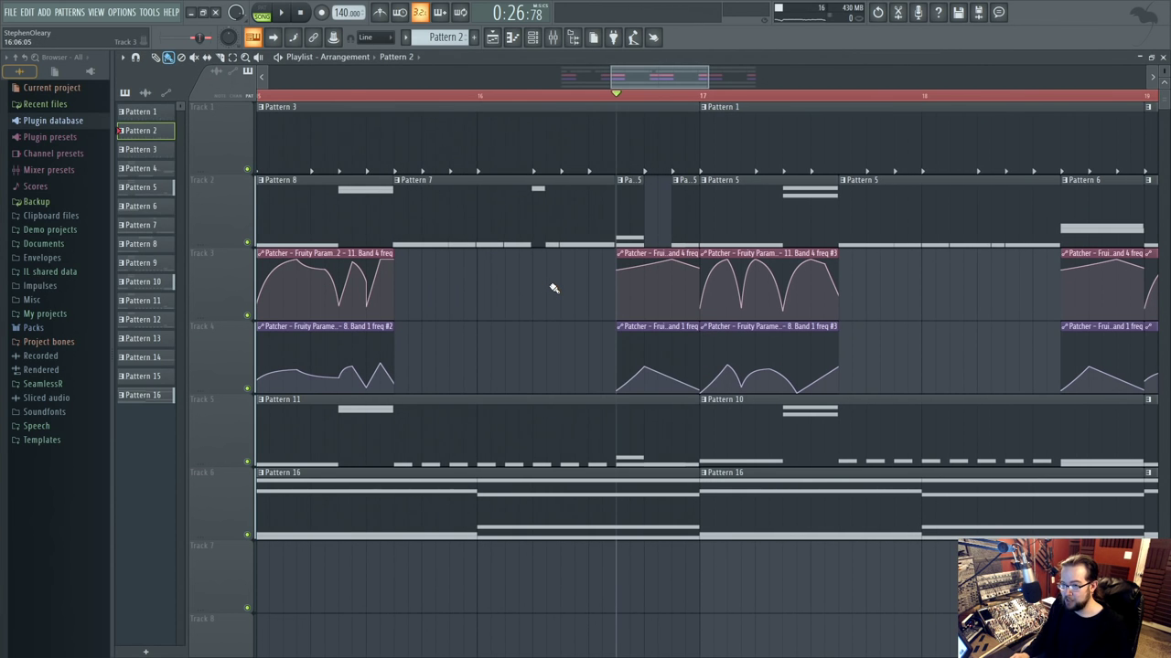
Return to the Slice tool and audition the gap in bar 16 and the bass in bar 17 from different starting points.
scroll(553, 288, "up", 1)
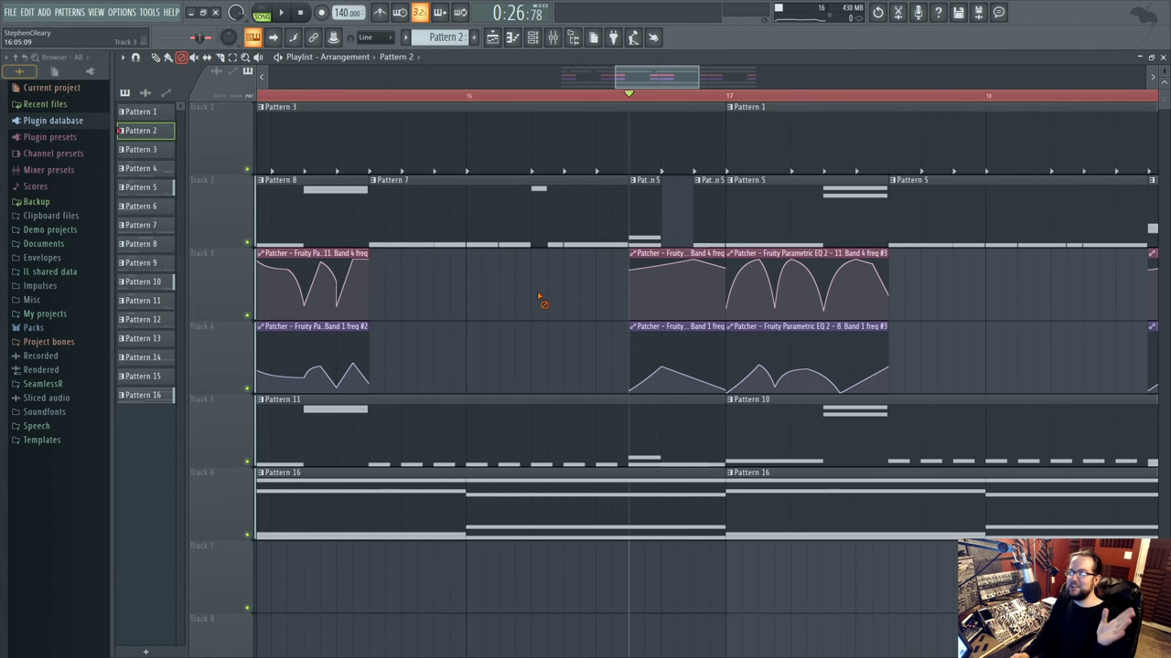
right_click(539, 294)
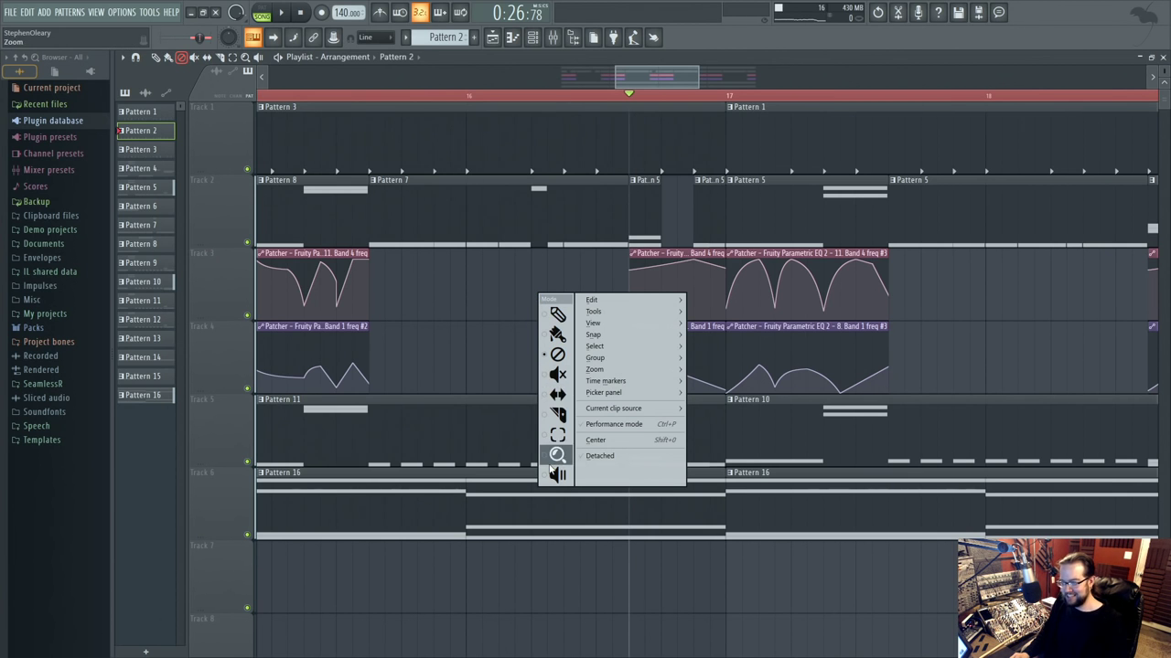
left_click(496, 300)
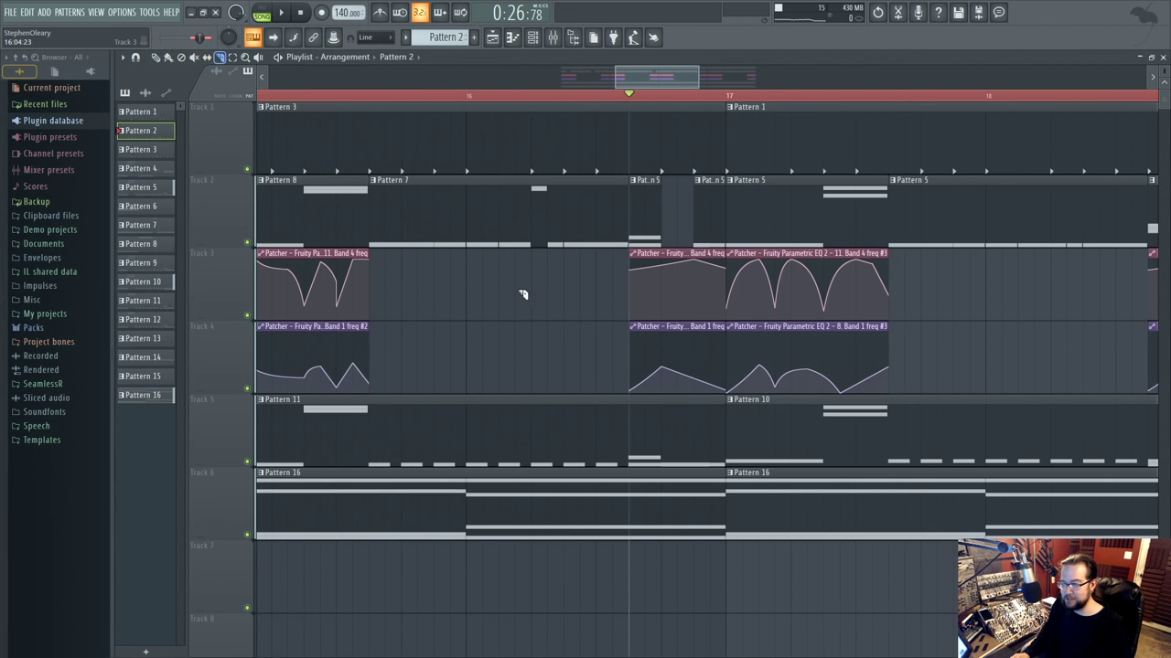
scroll(732, 322, "down", 5)
key("space")
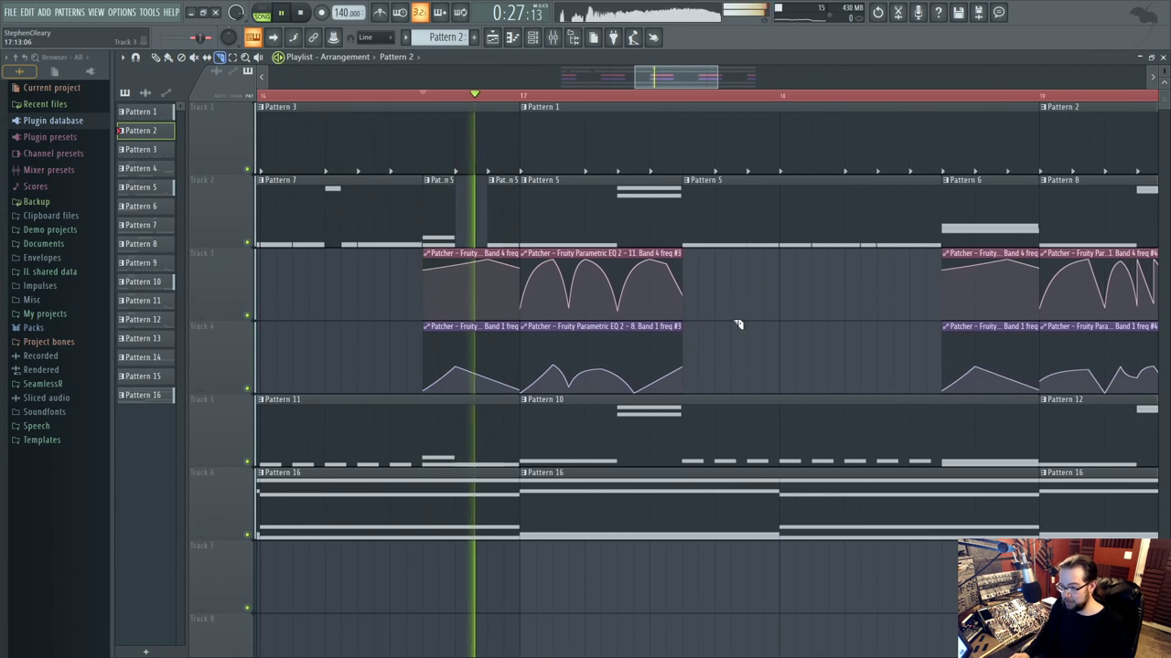
left_click_drag(740, 316, 528, 342)
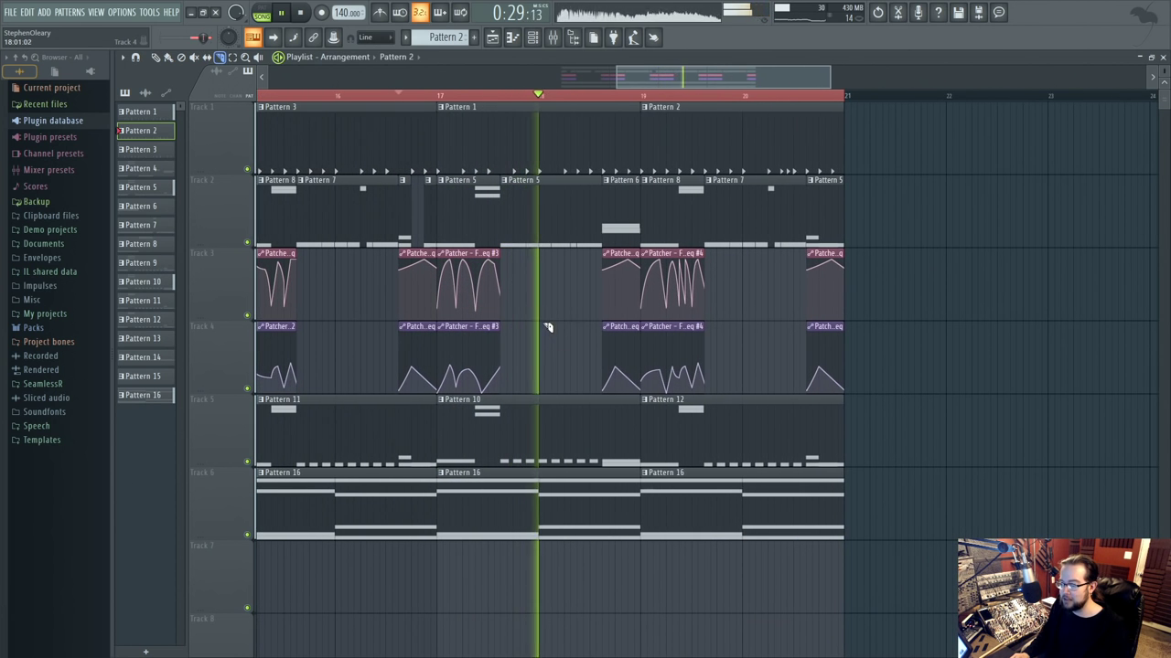
left_click(443, 97)
scroll(445, 293, "up", 3)
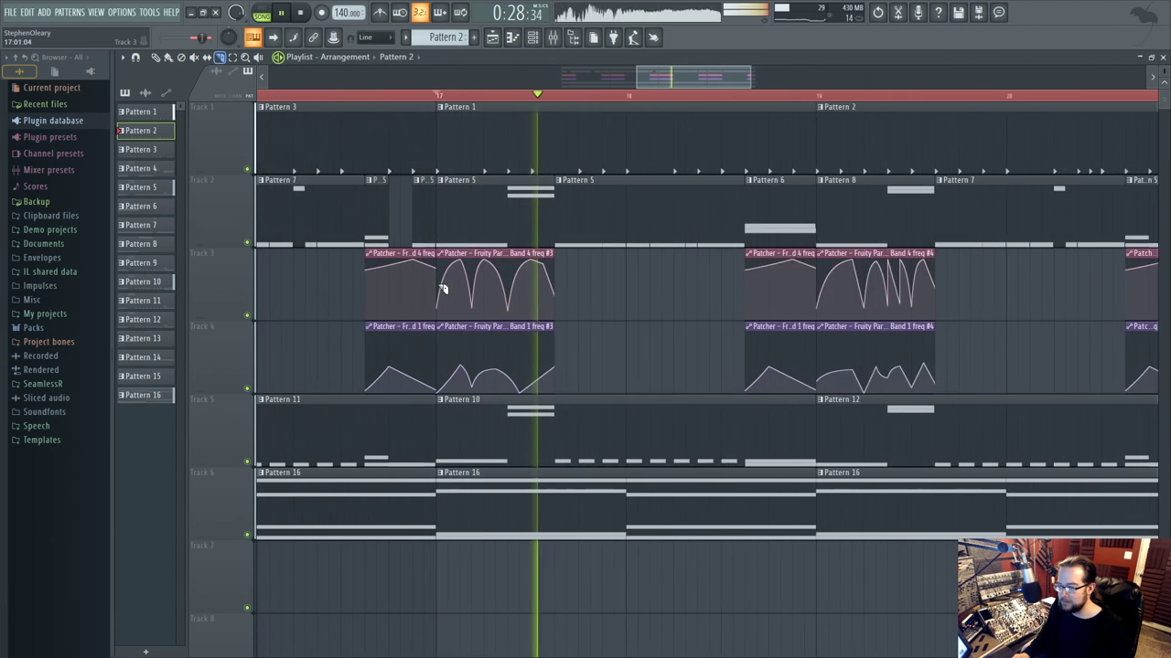
left_click_drag(623, 309, 604, 309)
key("space")
key("space")
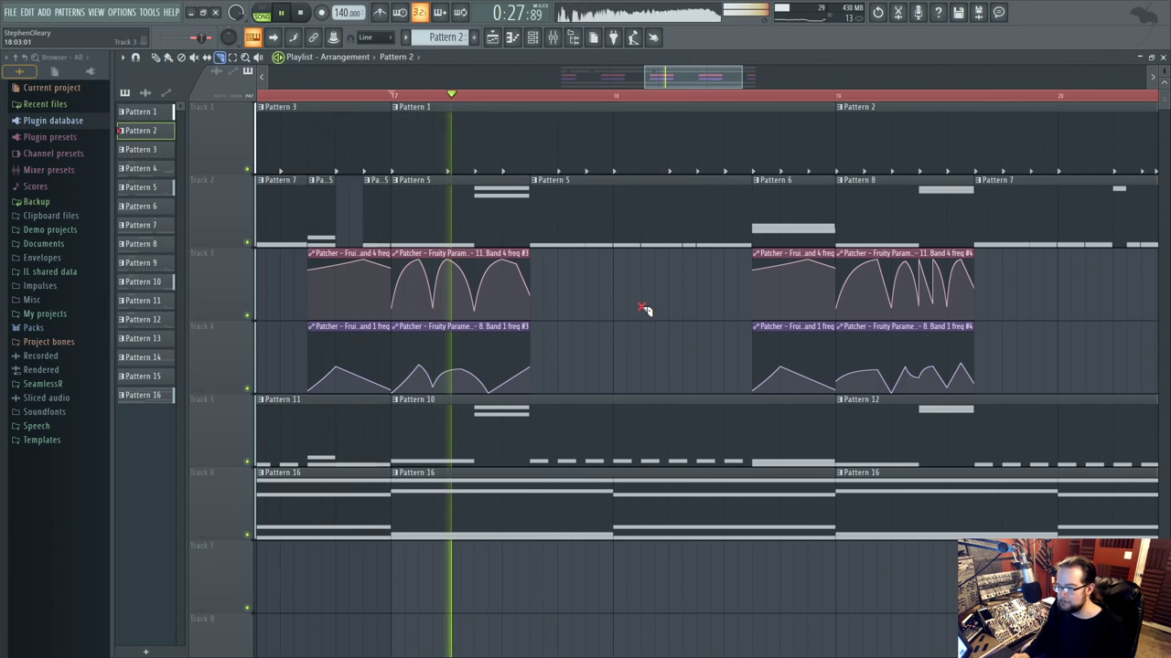
Slice the second Pattern 5 clip of bar 17 on Track 2 and remove its first half beat, ending at beat 4.
key("space")
key("space")
left_click_drag(564, 193, 569, 246)
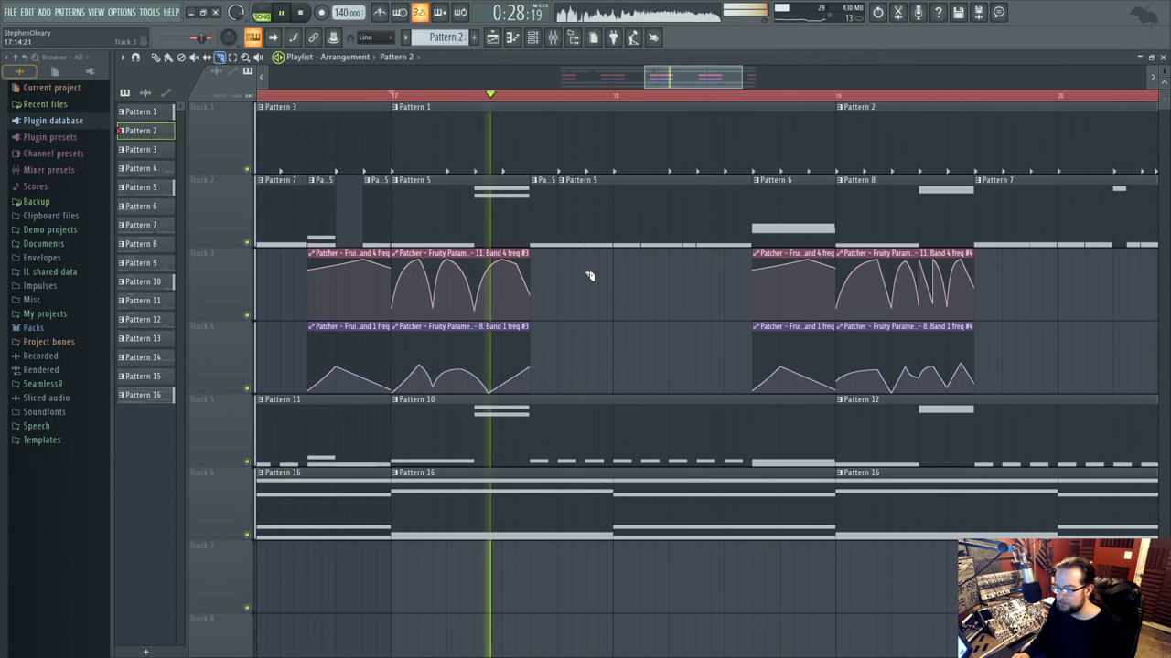
key("space")
left_click(168, 59)
key("space")
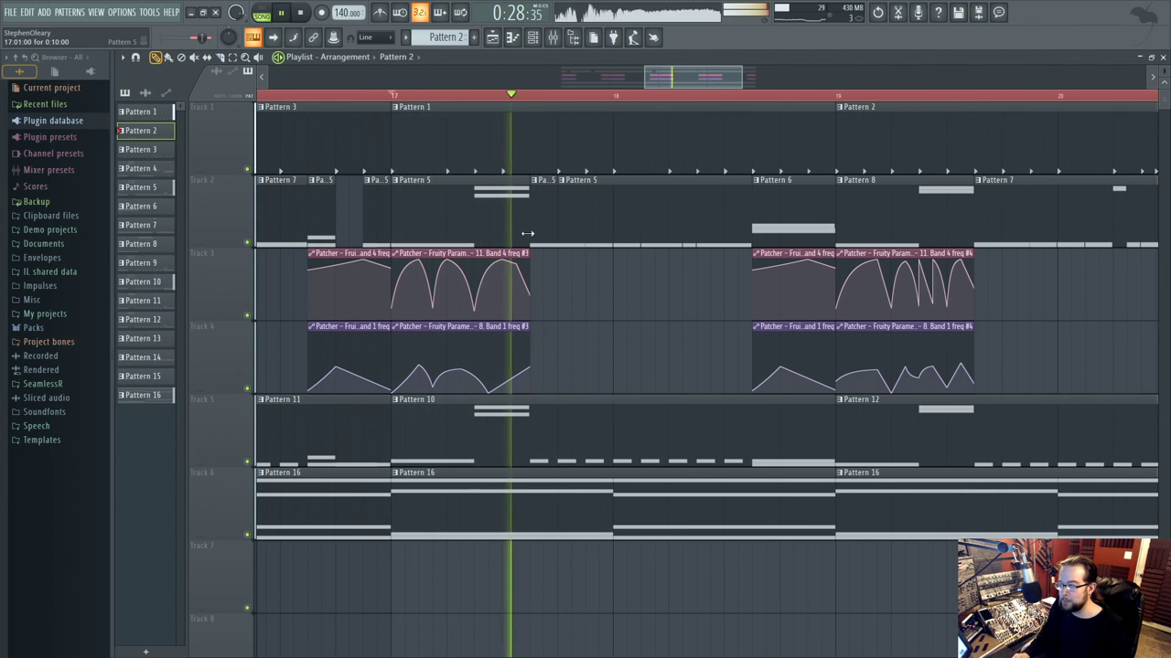
Reselect the Slice tool, audition bars 19 and 20, and listen through the arrangement from bar 13 with the sliced gaps.
mouse_move(846, 315)
left_mouse_down()
mouse_move(771, 328)
mouse_move(683, 311)
mouse_move(553, 310)
left_mouse_up()
left_click(220, 59)
left_click(478, 96)
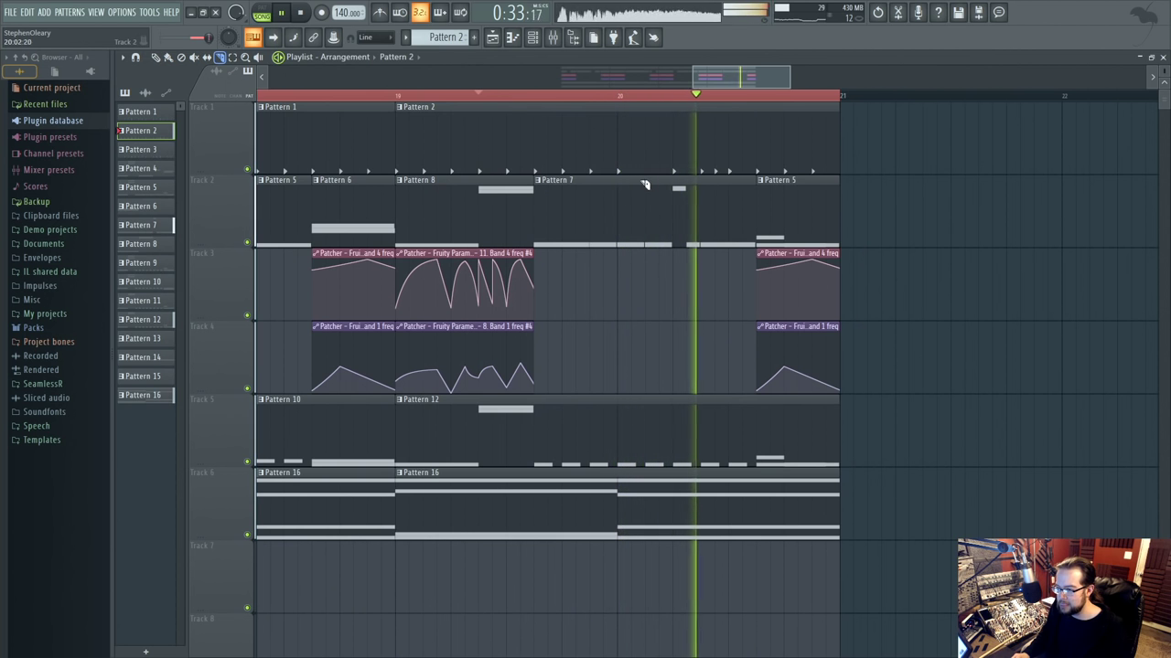
left_click(619, 96)
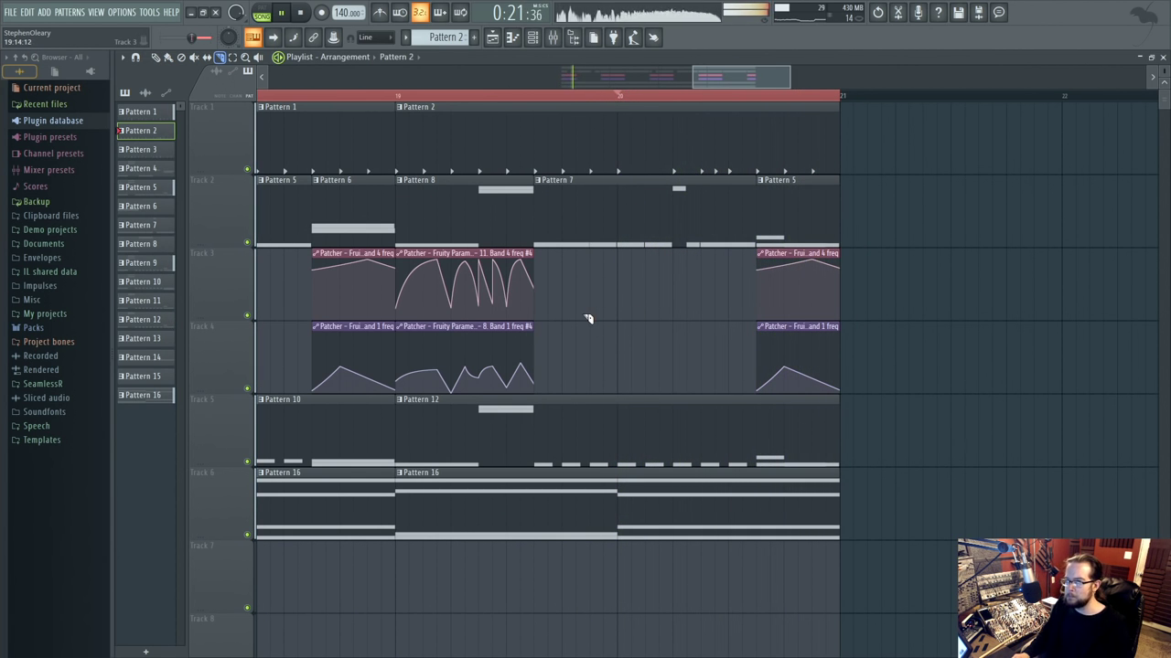
scroll(590, 319, "down", 3)
left_click_drag(594, 319, 1074, 331)
left_click_drag(635, 294, 784, 320)
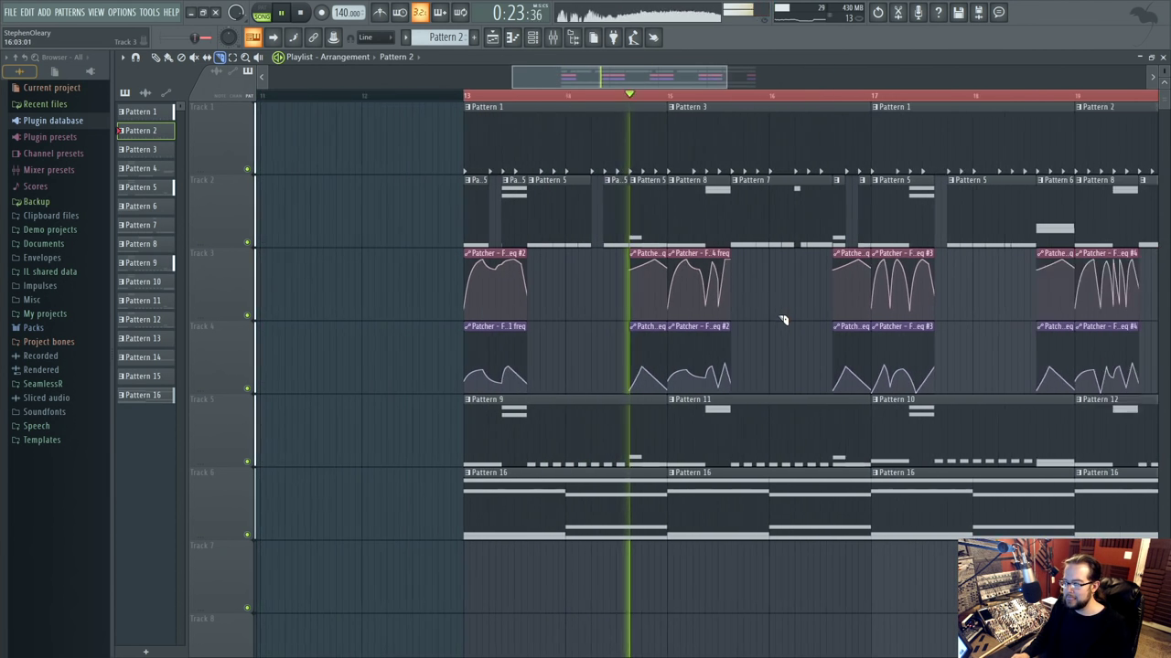
scroll(645, 333, "down", 3)
scroll(668, 336, "up", 2)
left_click_drag(671, 337, 619, 339)
left_click_drag(669, 306, 622, 300)
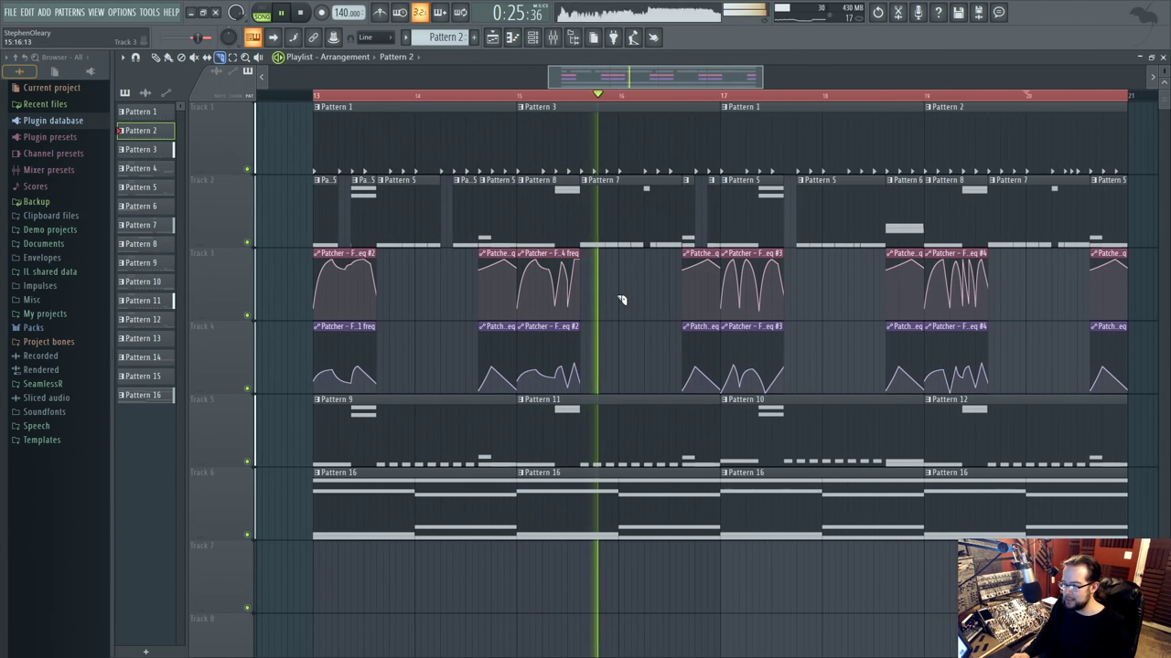
Slice out the half beat from beat 2 of bar 20 in the Track 2 Pattern 7 clip and audition the gap.
scroll(1089, 306, "up", 2)
left_click_drag(1090, 305, 969, 315)
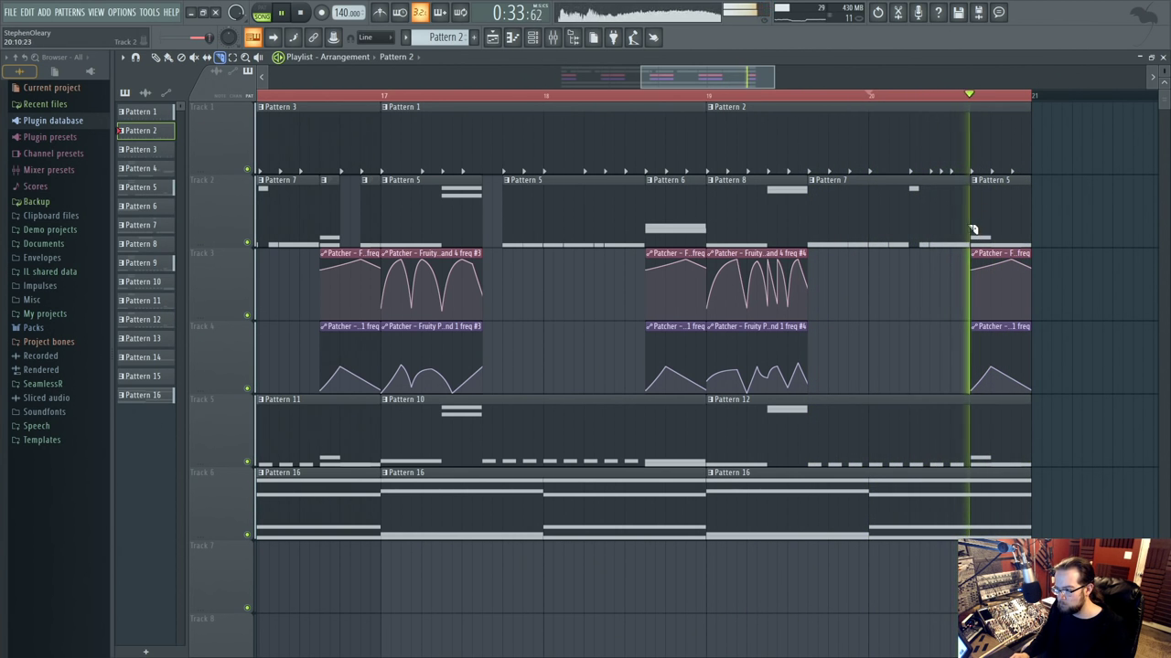
key("space")
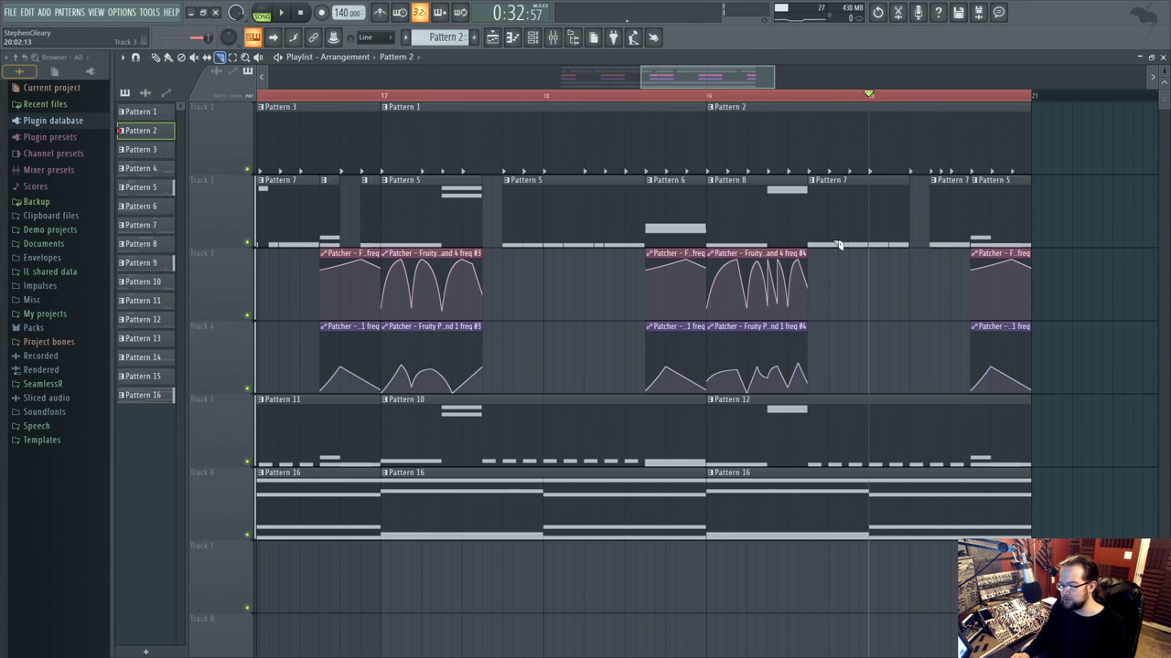
key("space")
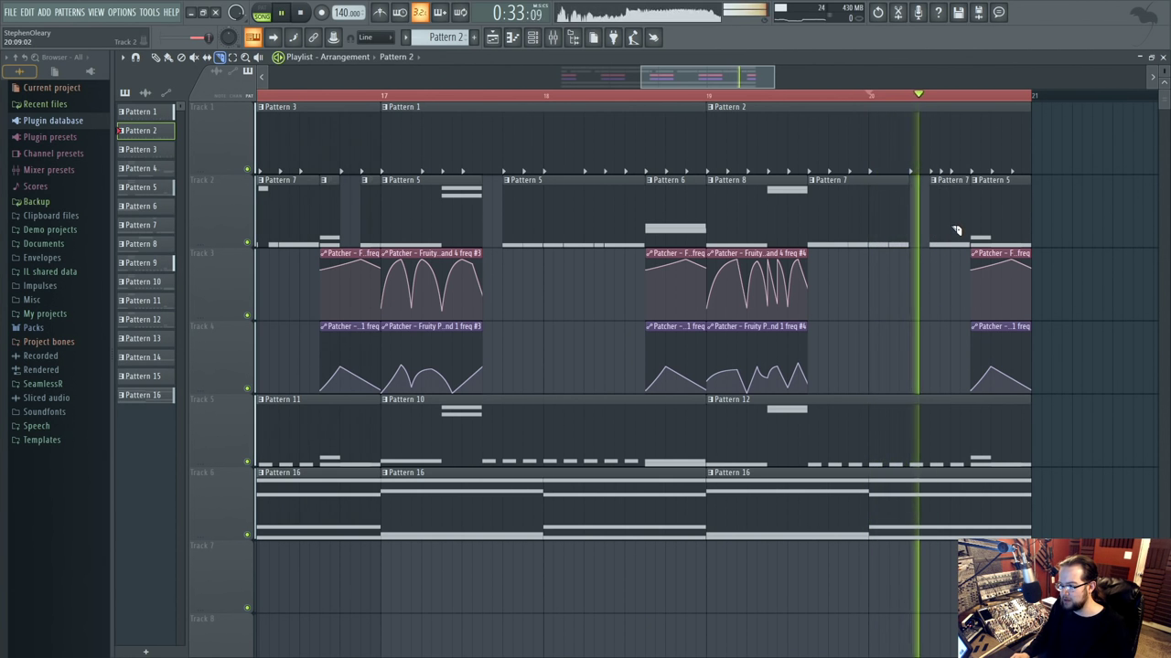
key("space")
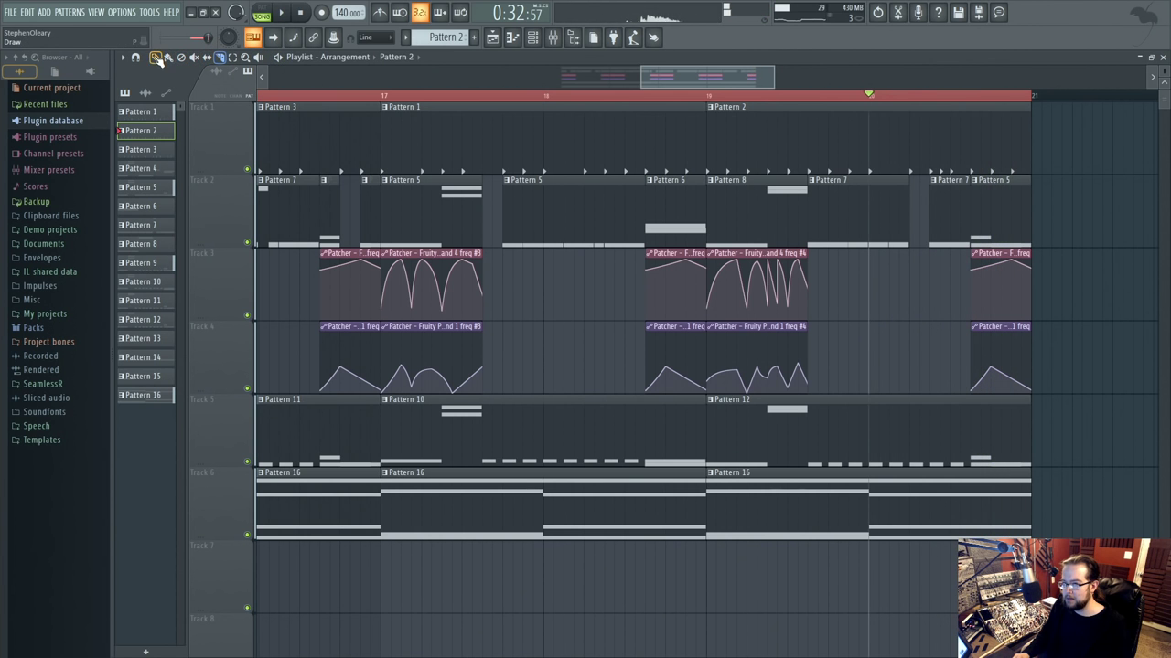
scroll(577, 333, "down", 3)
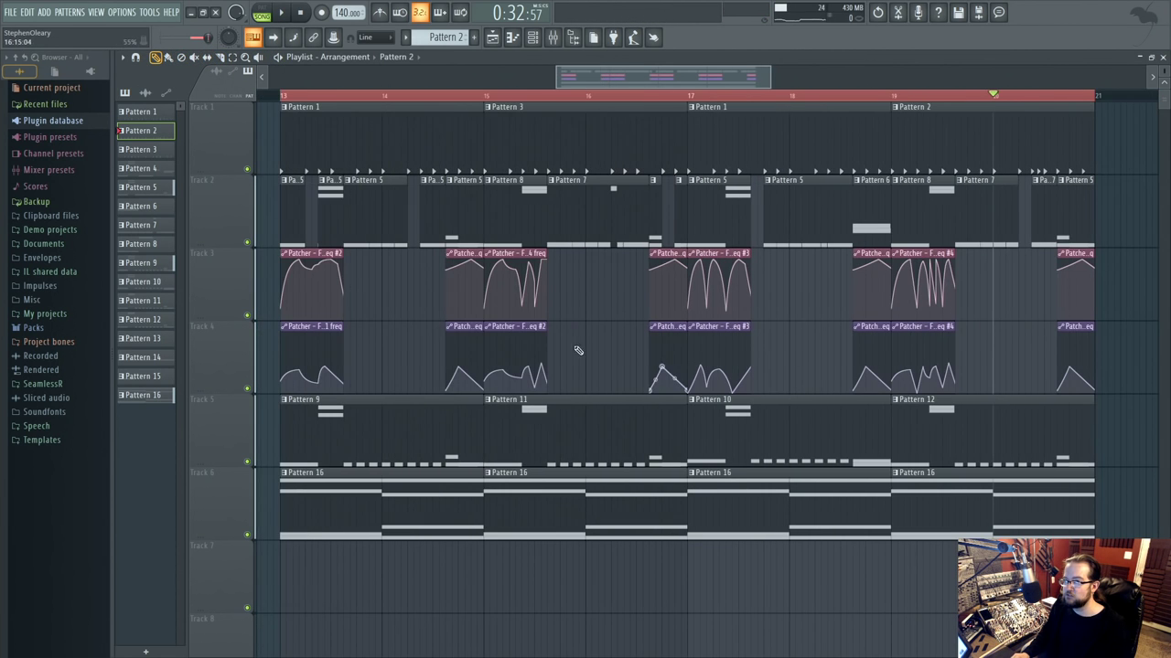
mouse_move(394, 289)
left_mouse_down()
mouse_move(436, 300)
mouse_move(392, 314)
left_mouse_up()
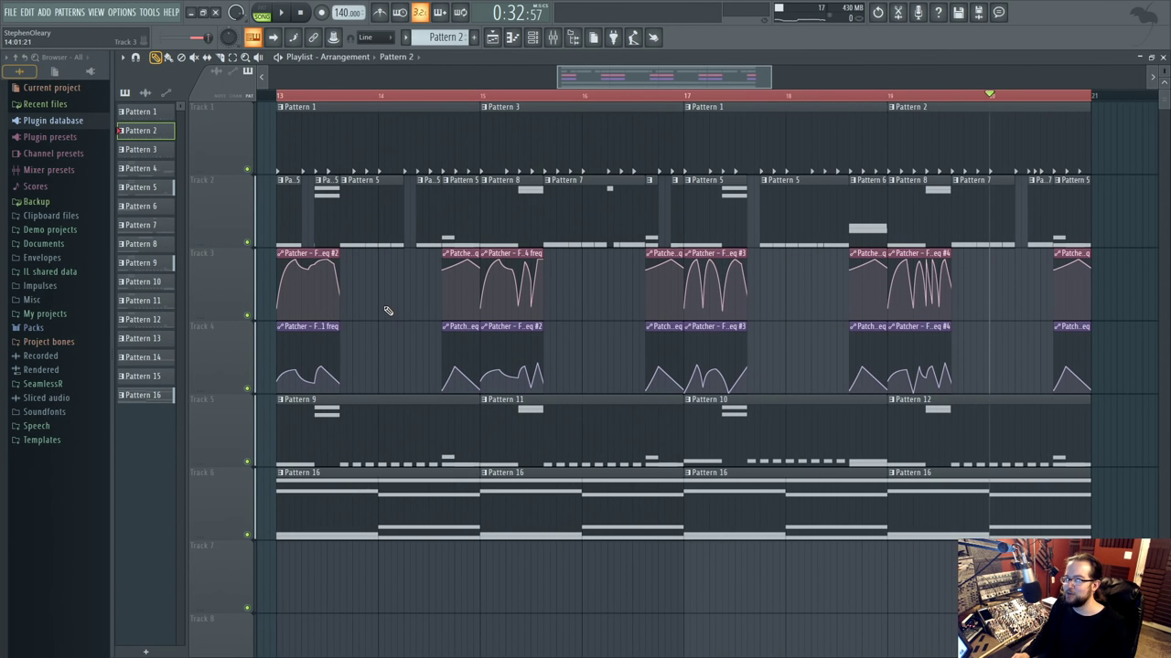
left_click_drag(400, 293, 406, 289)
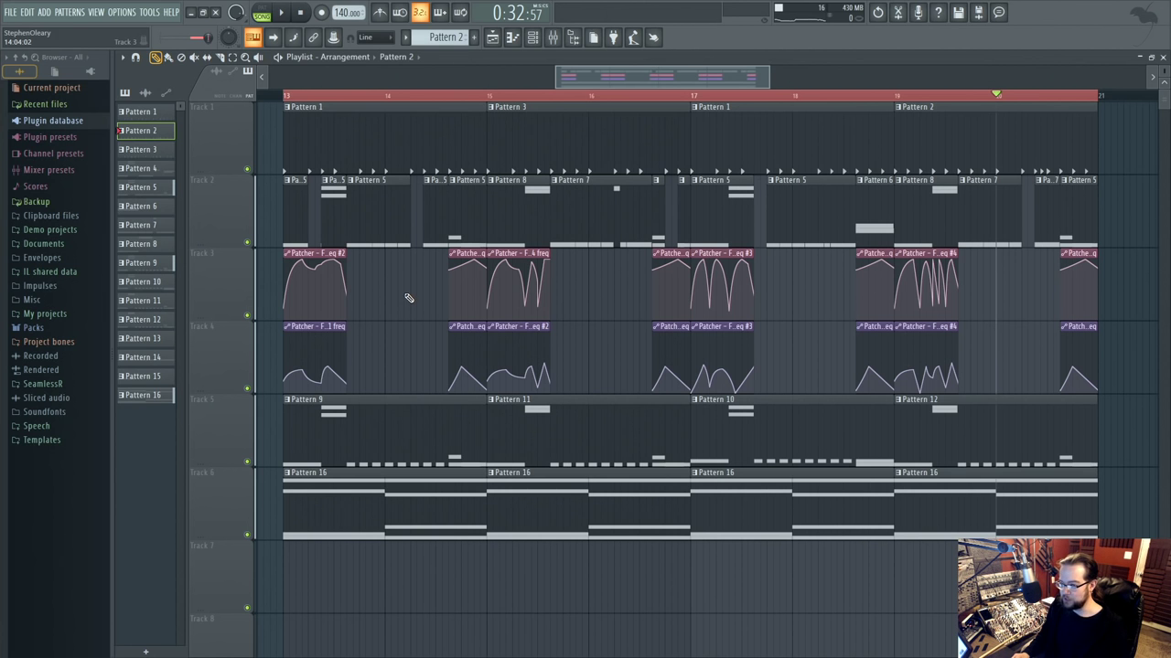
Add another Patcher instrument below Patcher #4 in the channel rack and route it to mixer insert 34.
left_click(534, 40)
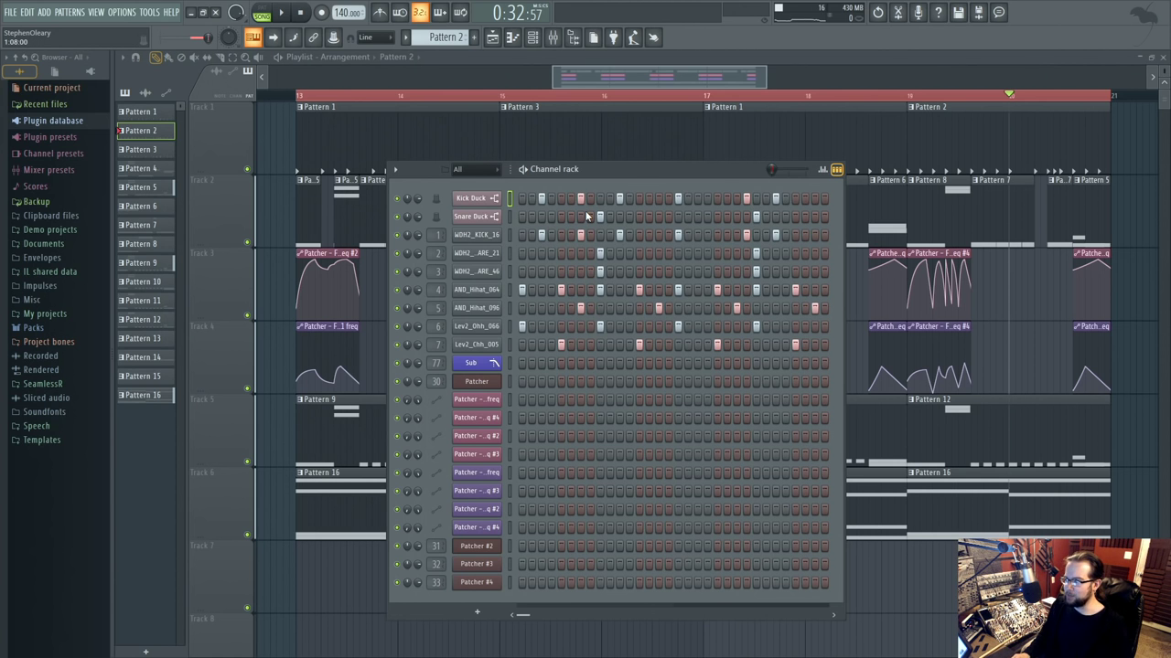
left_click(553, 41)
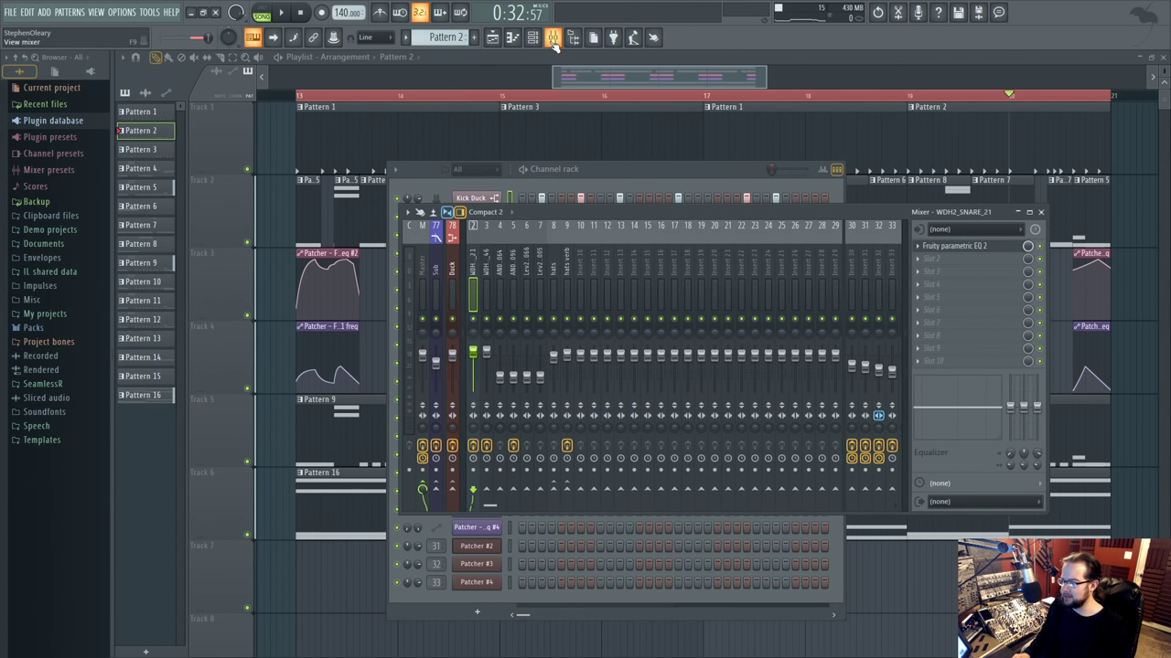
left_click(553, 41)
left_click(529, 42)
left_click(528, 42)
left_click(529, 42)
left_click(529, 42)
key("F8")
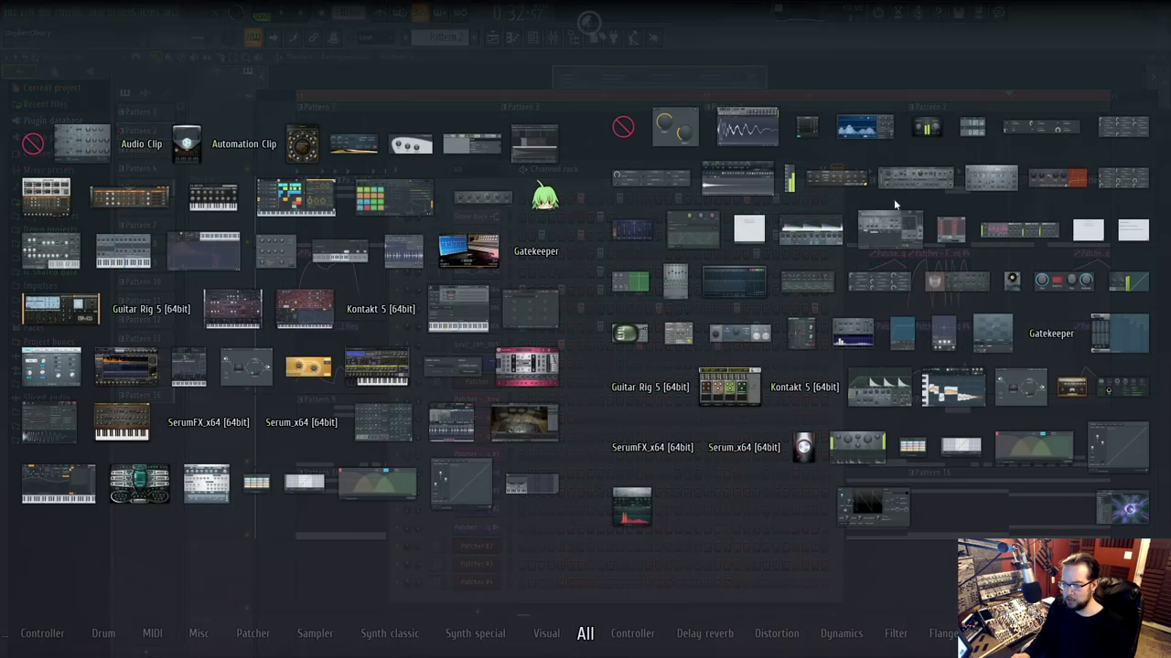
left_click_drag(246, 368, 503, 601)
double_click(435, 600)
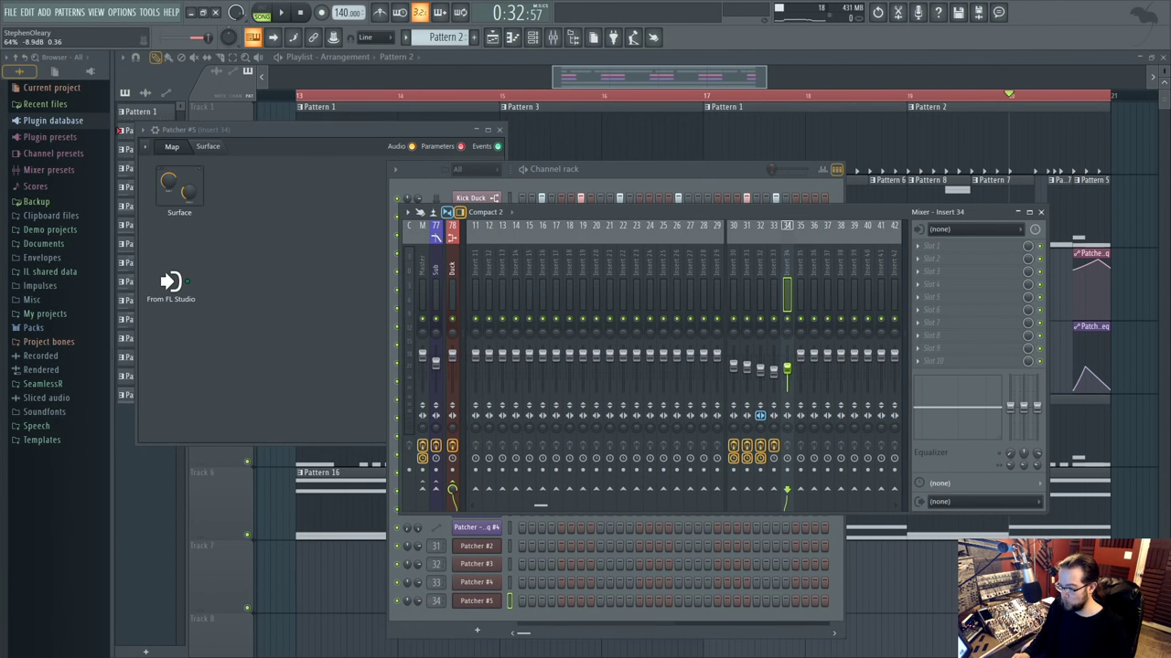
left_click_drag(654, 211, 482, 207)
left_click(629, 262)
scroll(671, 266, "down", 6)
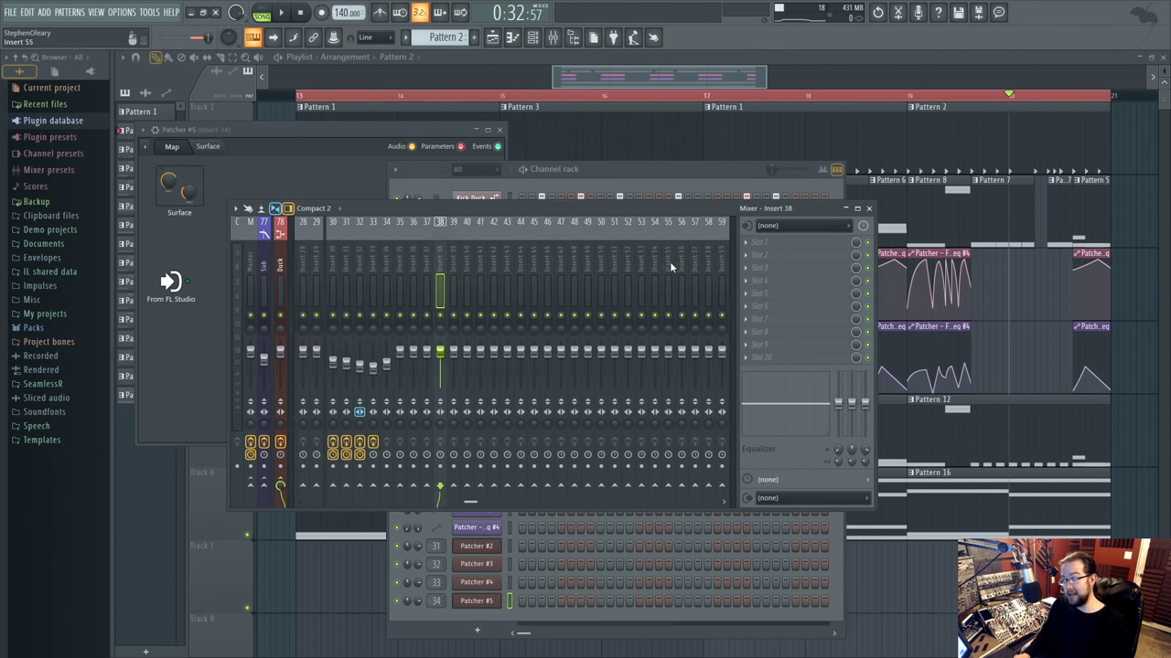
scroll(631, 267, "up", 5)
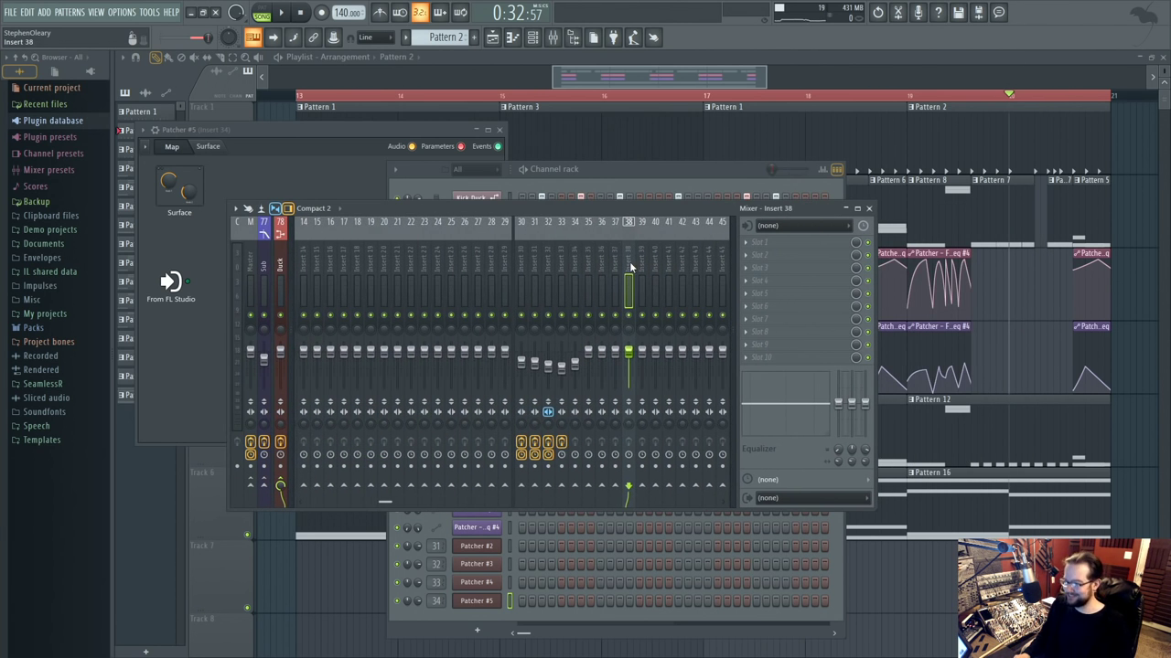
Load Harmor into the map of the new Patcher #5 channel.
left_click(602, 169)
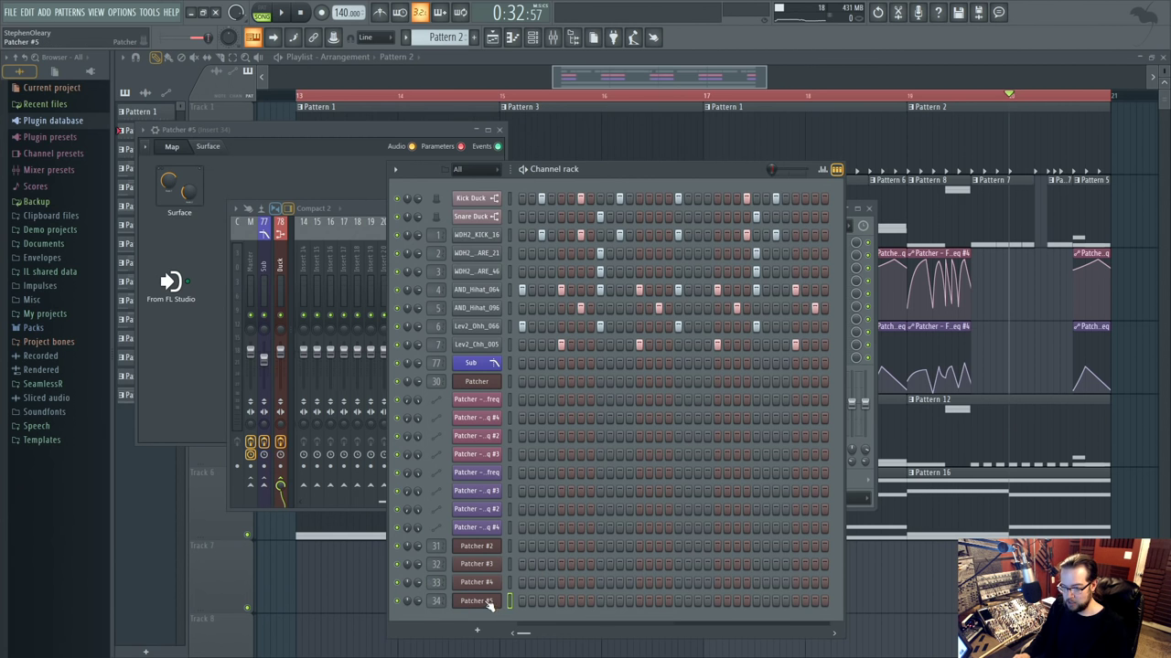
left_click(322, 141)
key("F8")
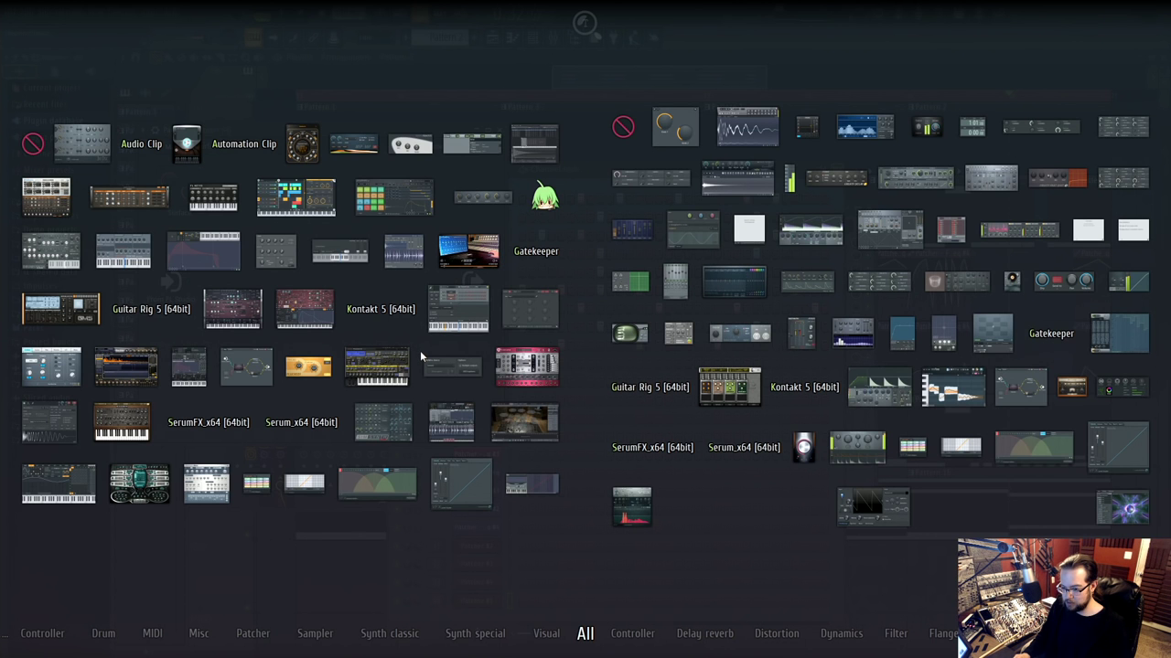
left_click(305, 316)
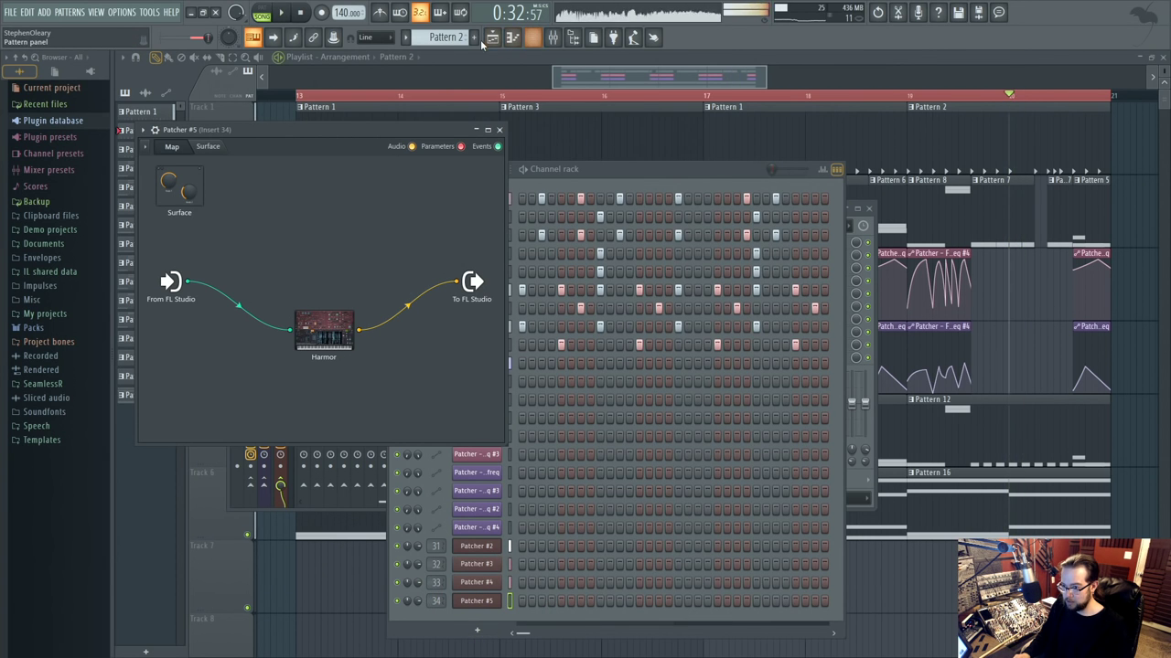
Create a new empty pattern for the Harmor sound.
left_click(445, 36)
left_click(549, 65)
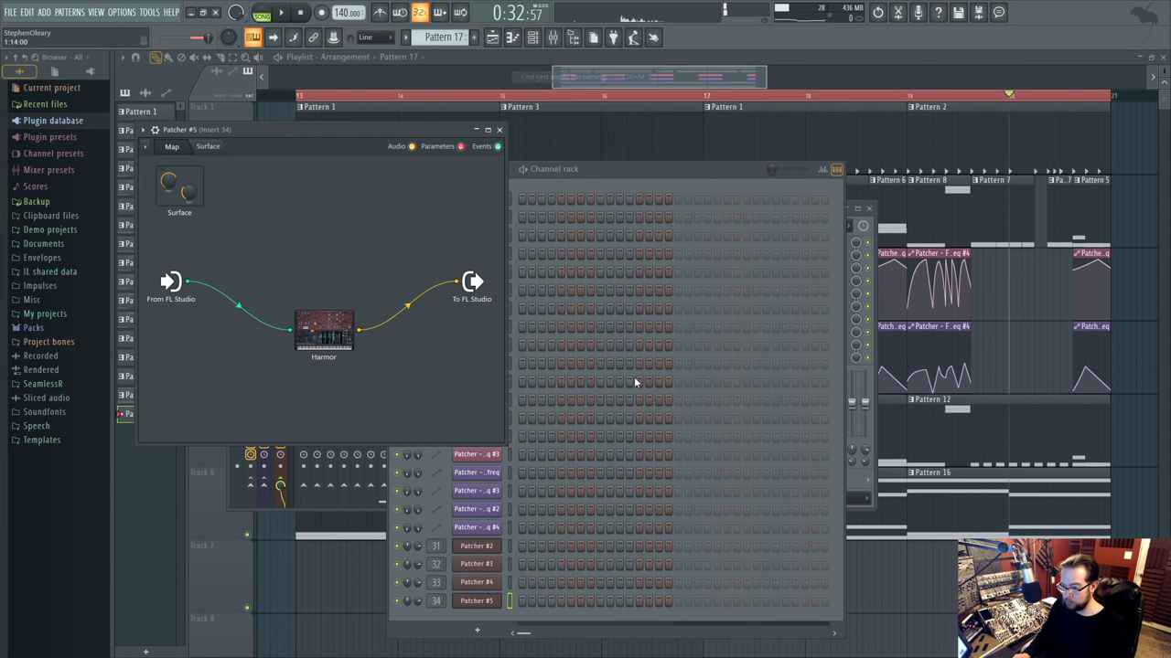
Add a half-beat E5 note at the start of Pattern 17 in the Patcher #5 piano roll.
right_click(475, 601)
left_click(545, 495)
right_click(498, 601)
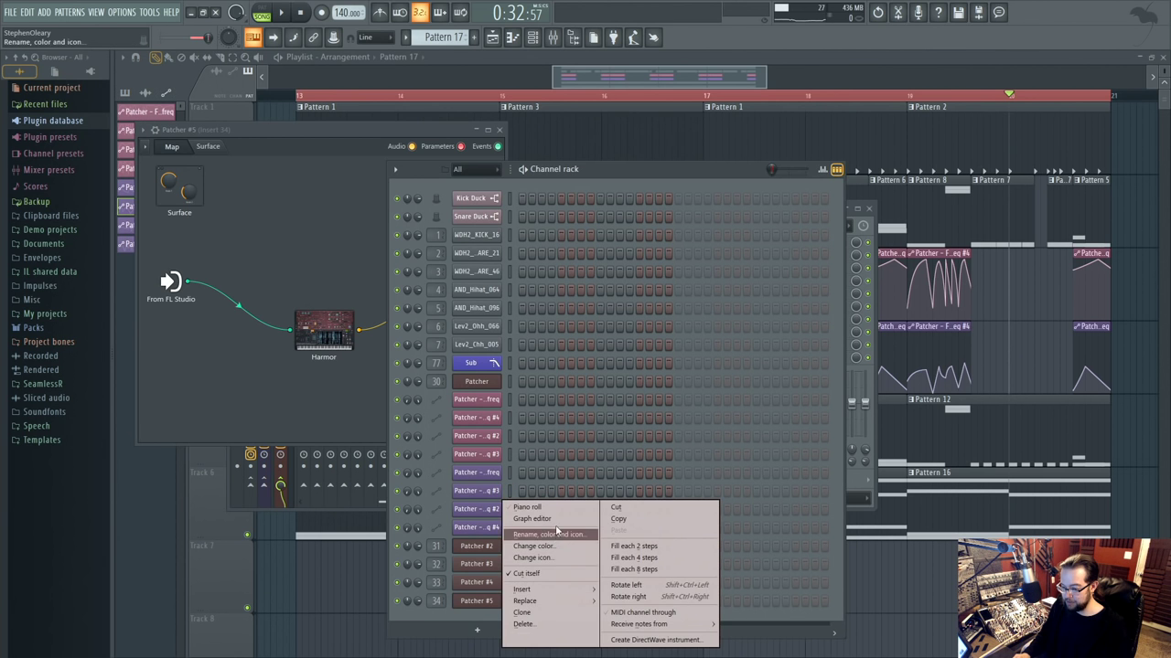
left_click(549, 510)
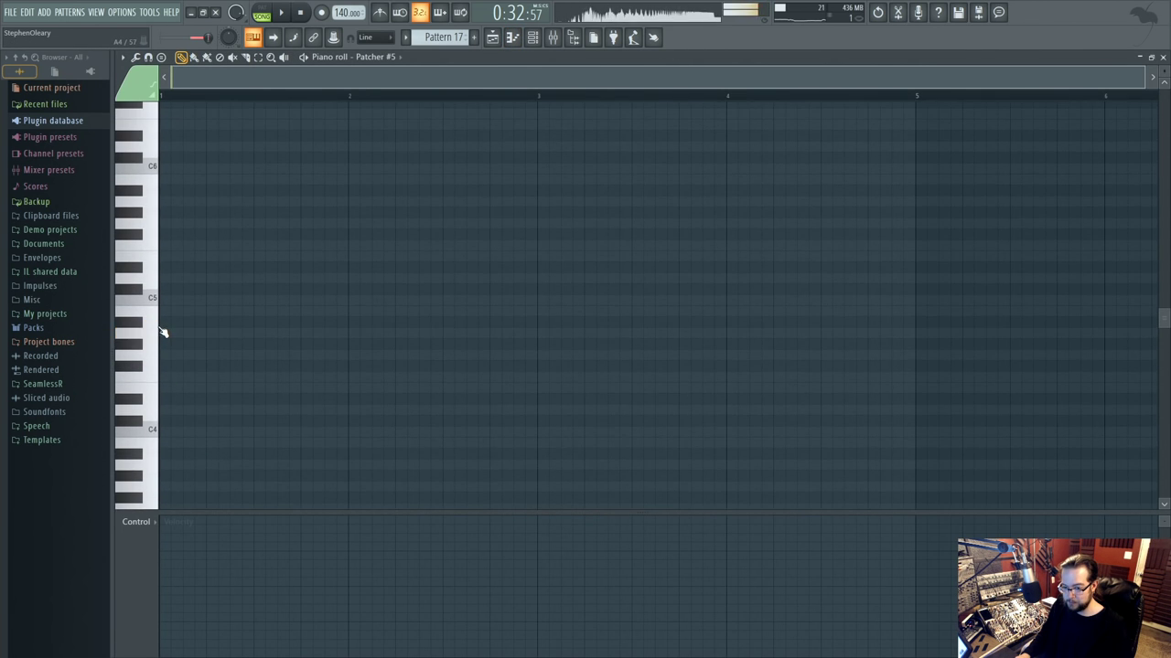
left_click(163, 378)
left_click_drag(161, 380, 177, 392)
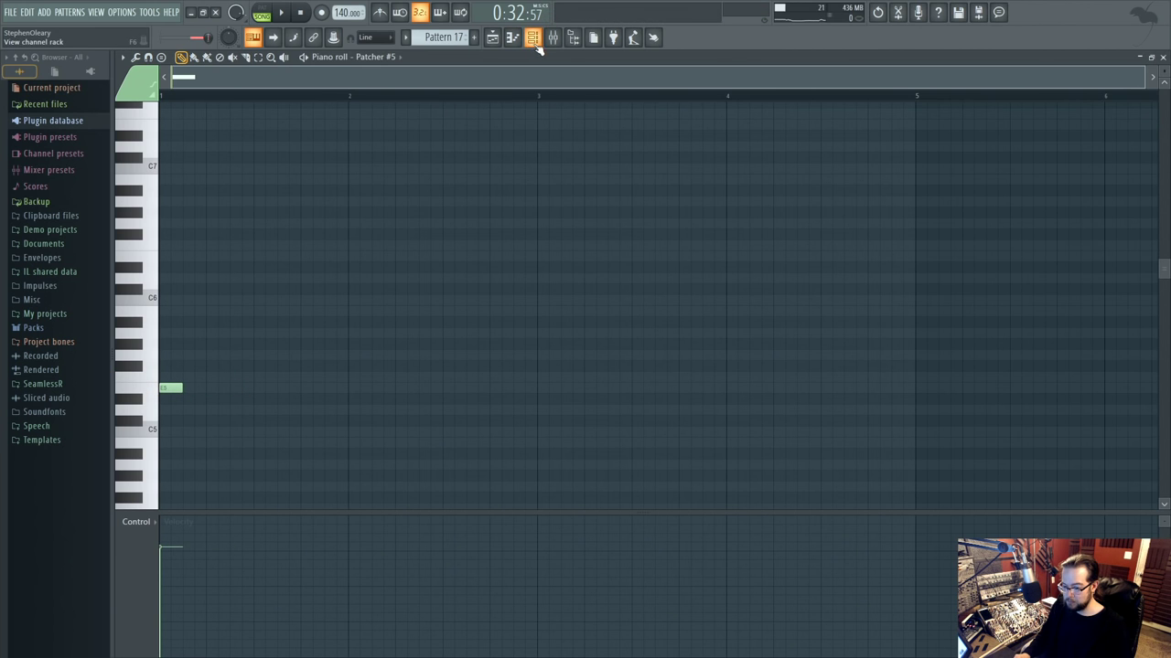
Give Harmor's unison pitch thickness a falling envelope and set a sustain marker on its end point.
left_click(535, 40)
left_click(485, 601)
left_click(322, 331)
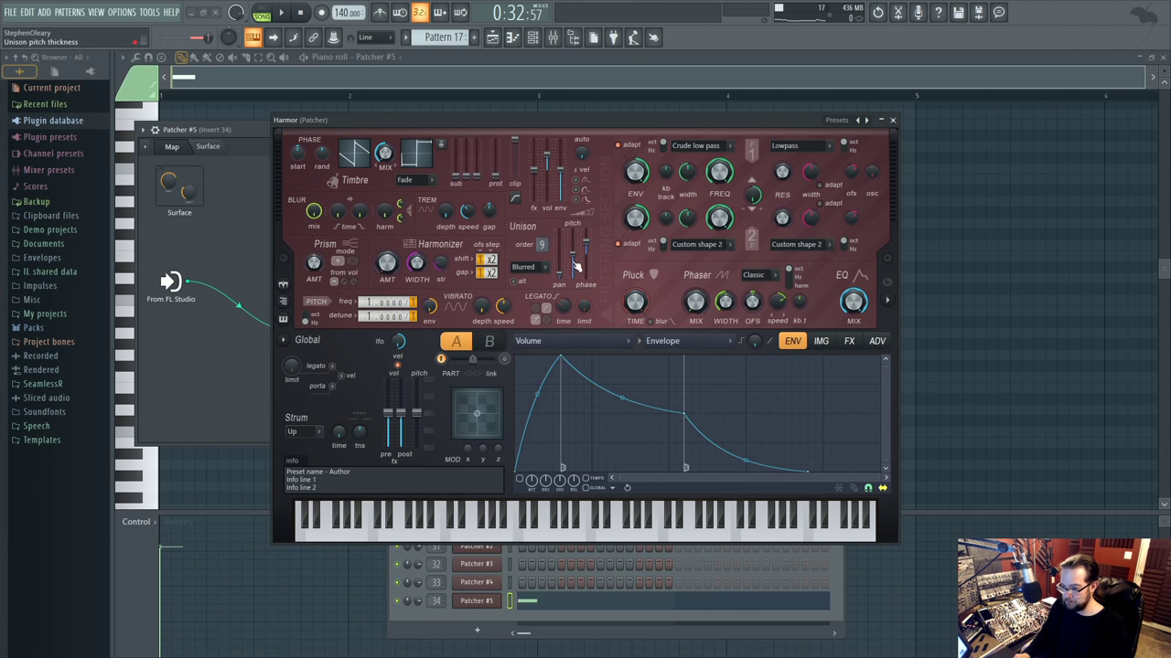
right_click(576, 243)
left_click(599, 272)
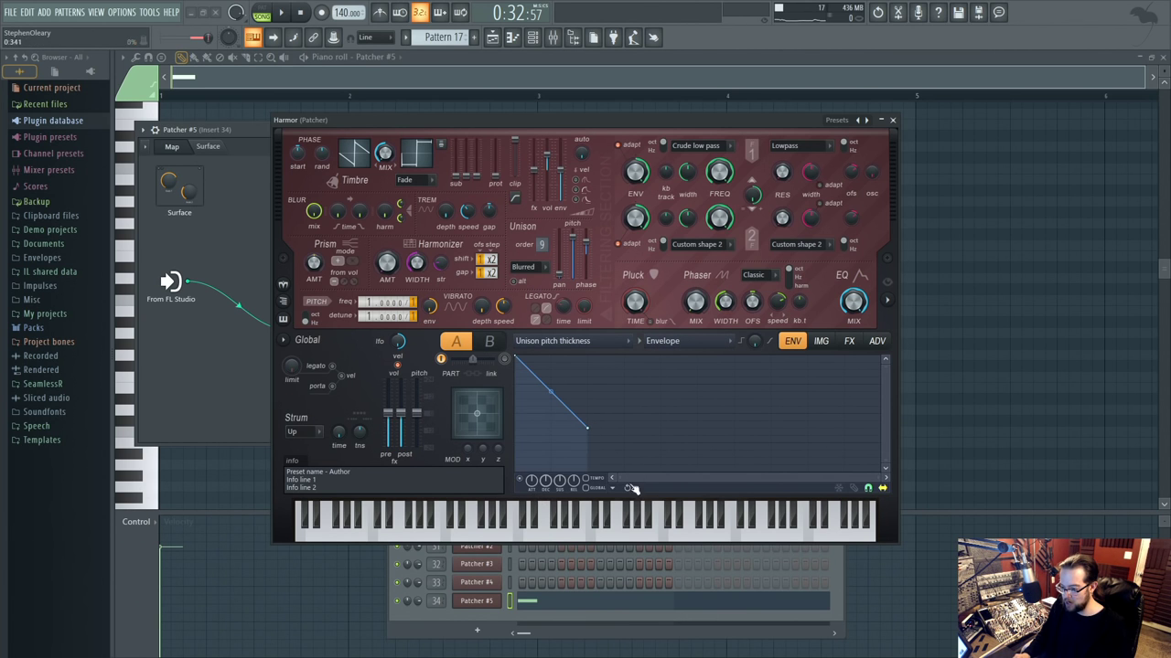
right_click(589, 436)
left_click(618, 452)
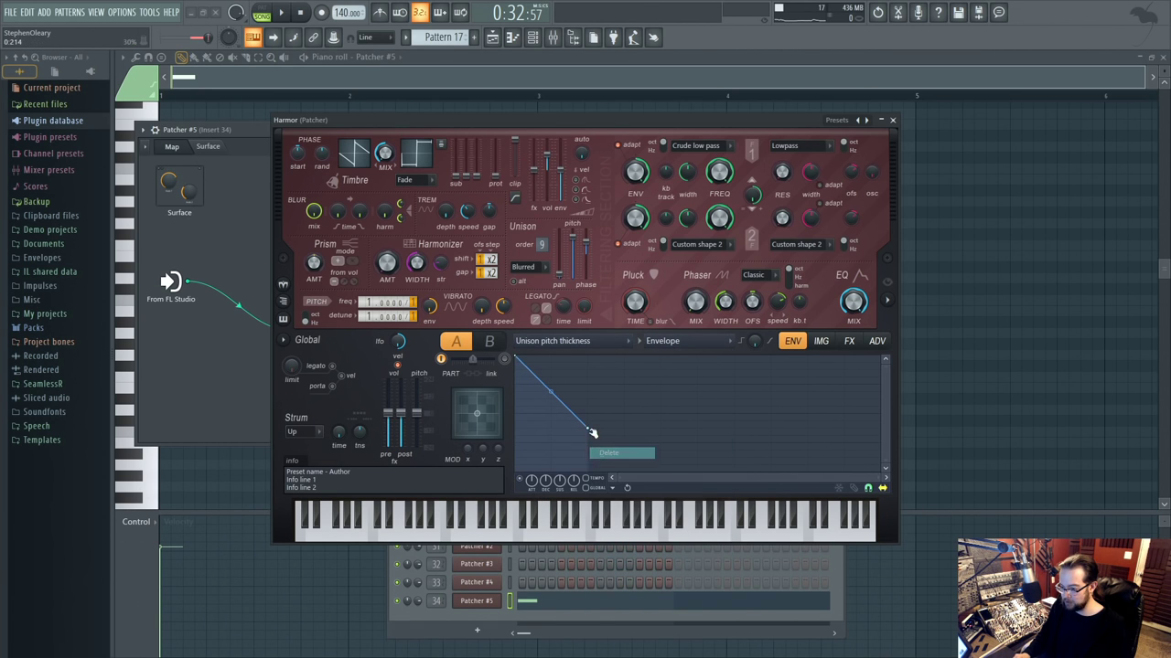
right_click(588, 429)
left_click(677, 528)
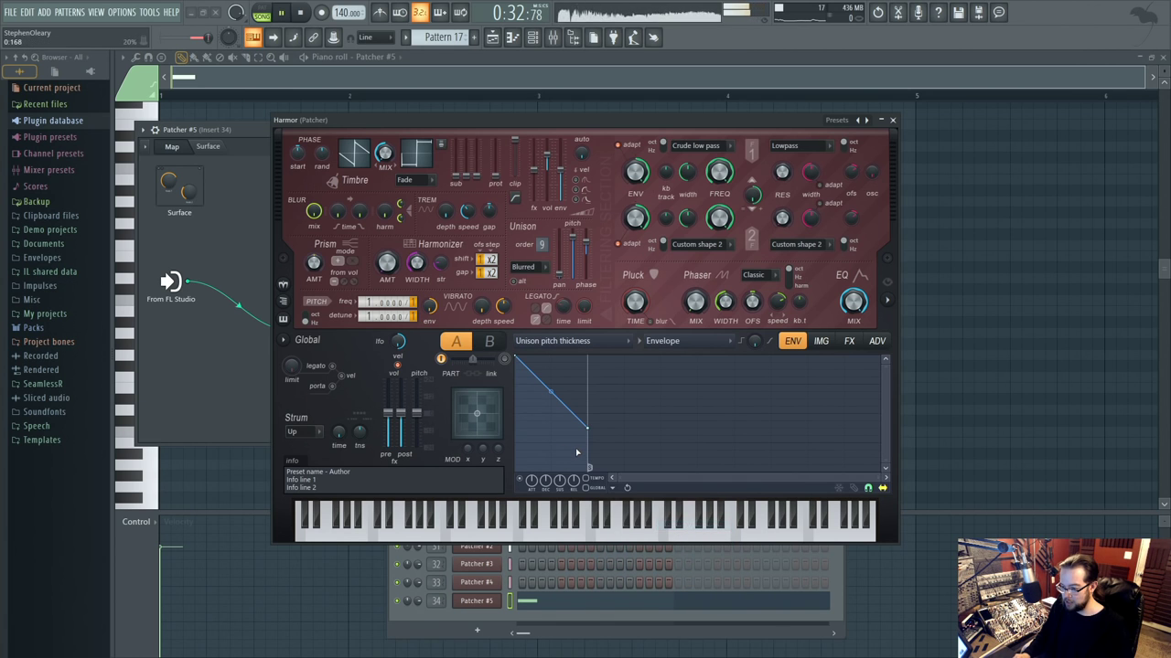
Switch playback to pattern mode and audition the Harmor note.
left_click(264, 17)
key("space")
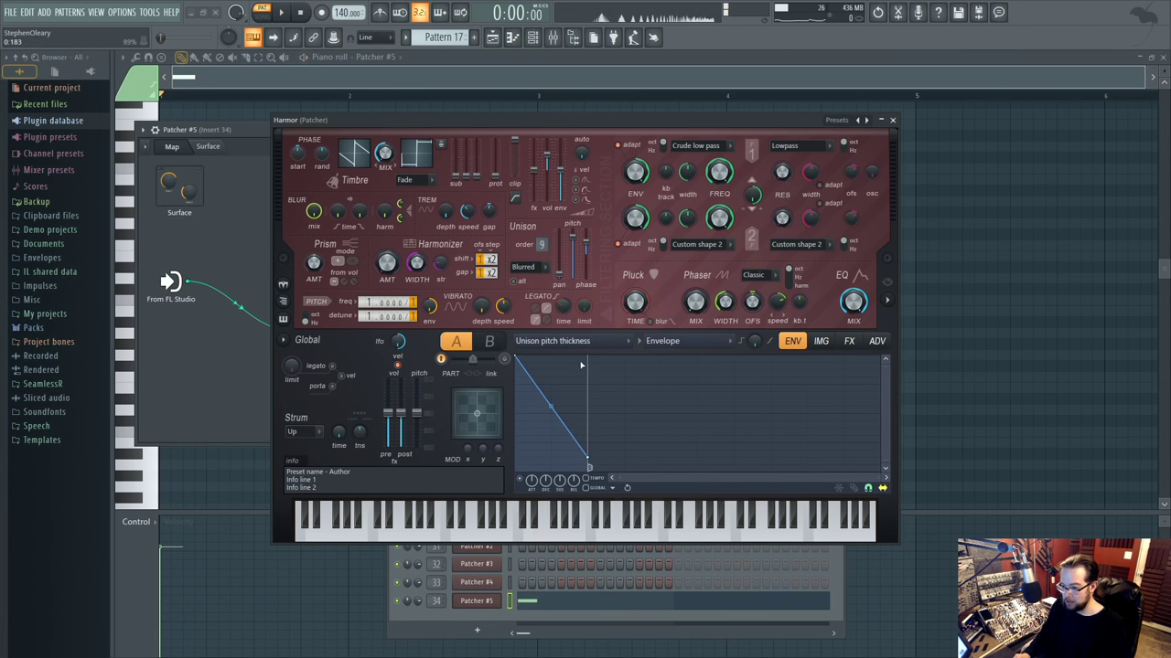
key("space")
Shape Harmor's pitch envelope to start about 650 cents high and curve down to 0 cents, auditioning it.
left_click(552, 341)
left_click(547, 567)
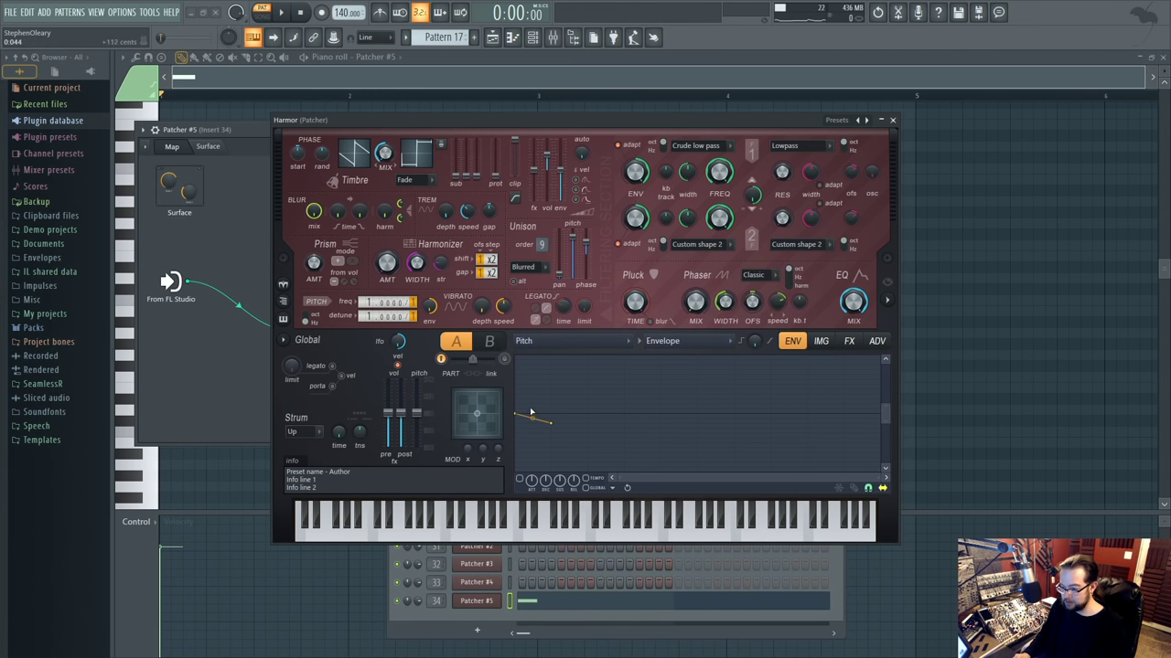
key("space")
left_click_drag(550, 423, 551, 385)
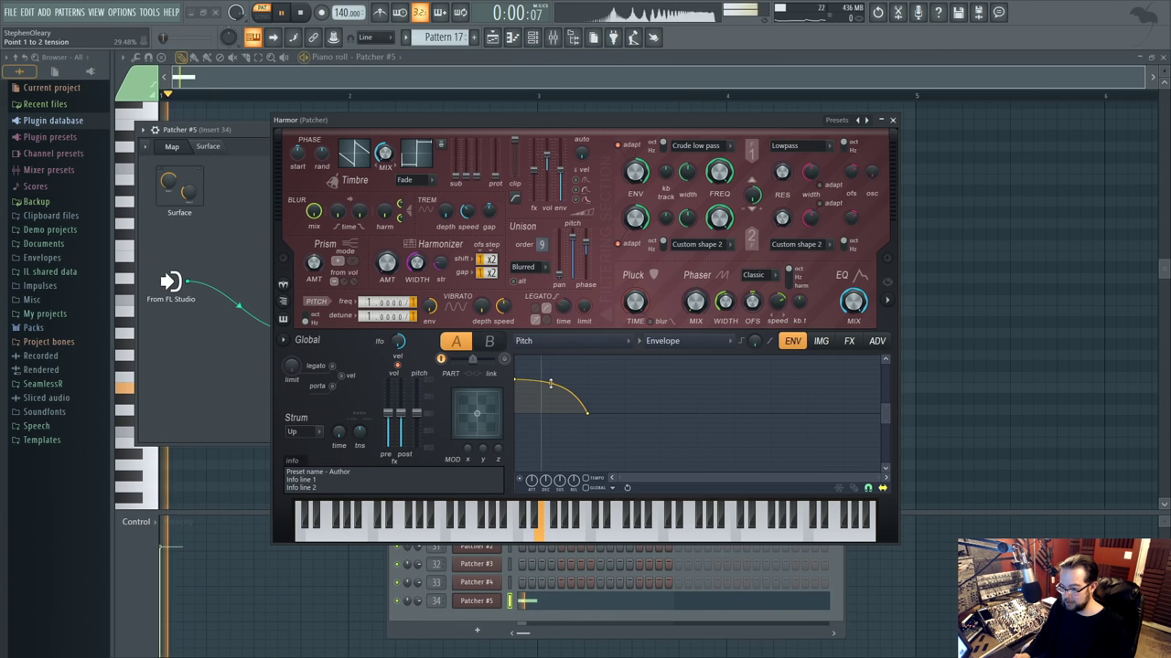
key("space")
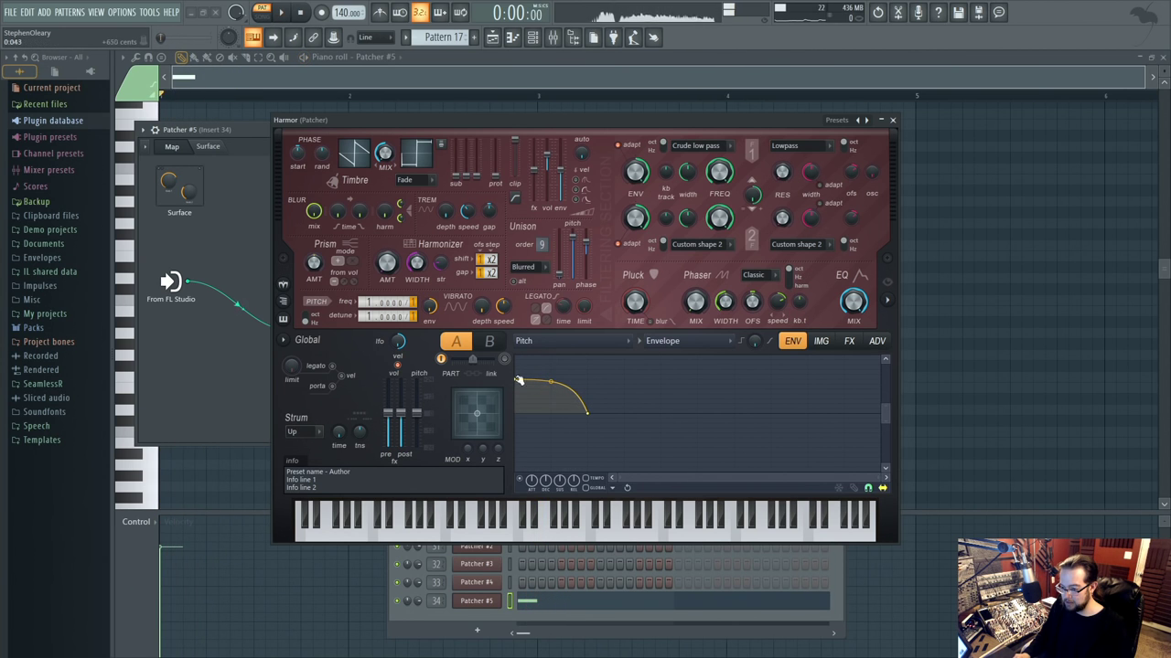
Reshape the pitch envelope to start well below zero and curve quickly up to 0 cents, auditioning the result.
left_click_drag(519, 380, 604, 420)
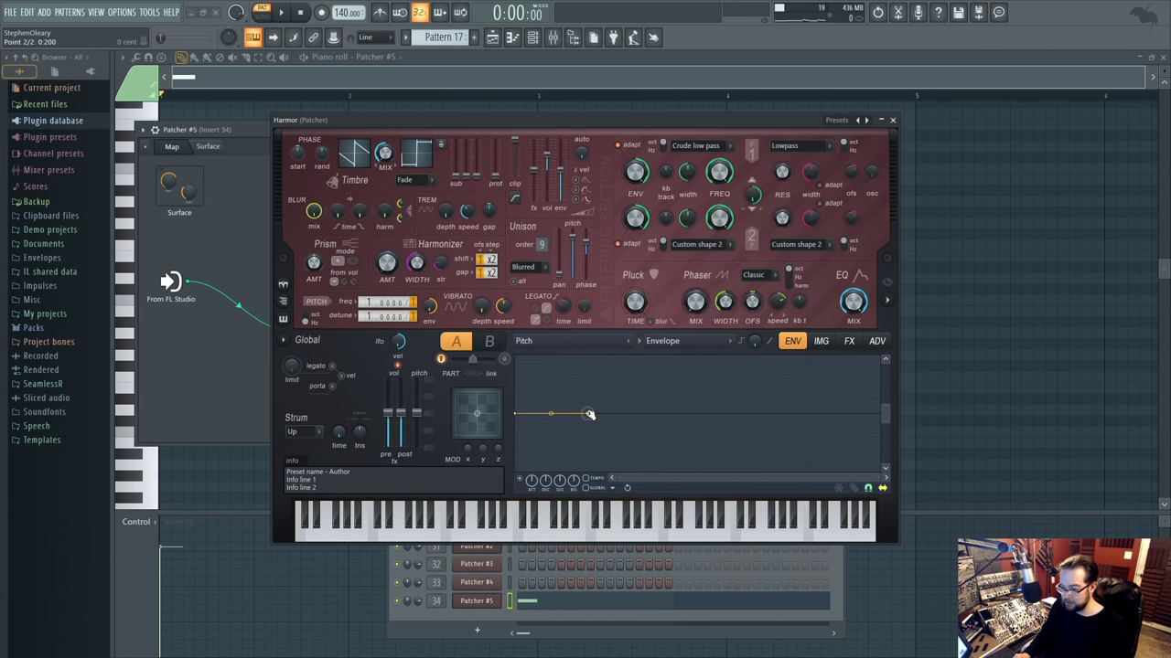
left_click_drag(515, 415, 551, 415)
key("space")
key("space")
key("space")
key("space")
key("space")
key("space")
key("space")
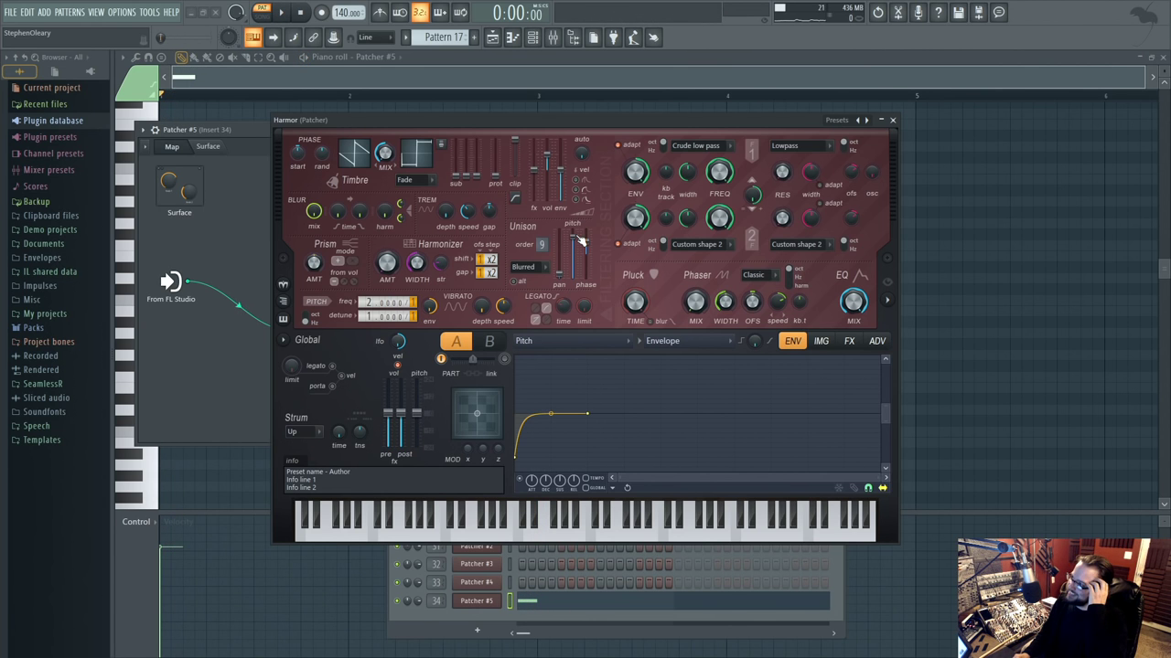
Redraw the unison pitch thickness envelope to start low and curve steeply up to maximum at its end point.
right_click(579, 240)
left_click(595, 270)
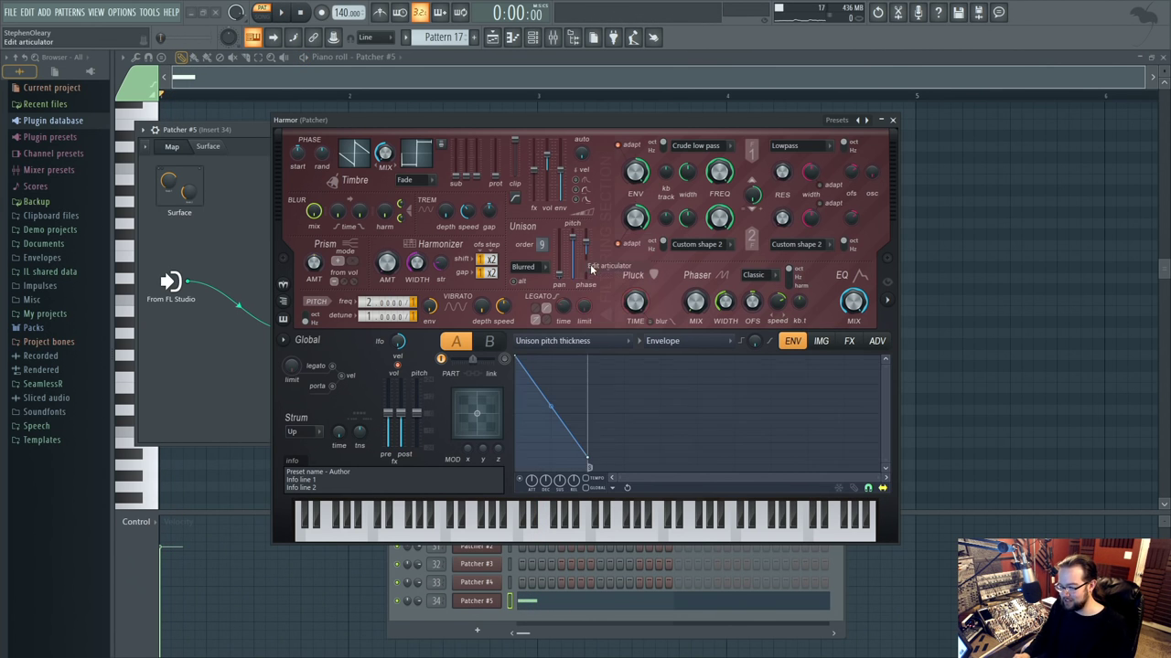
left_click_drag(513, 361, 517, 454)
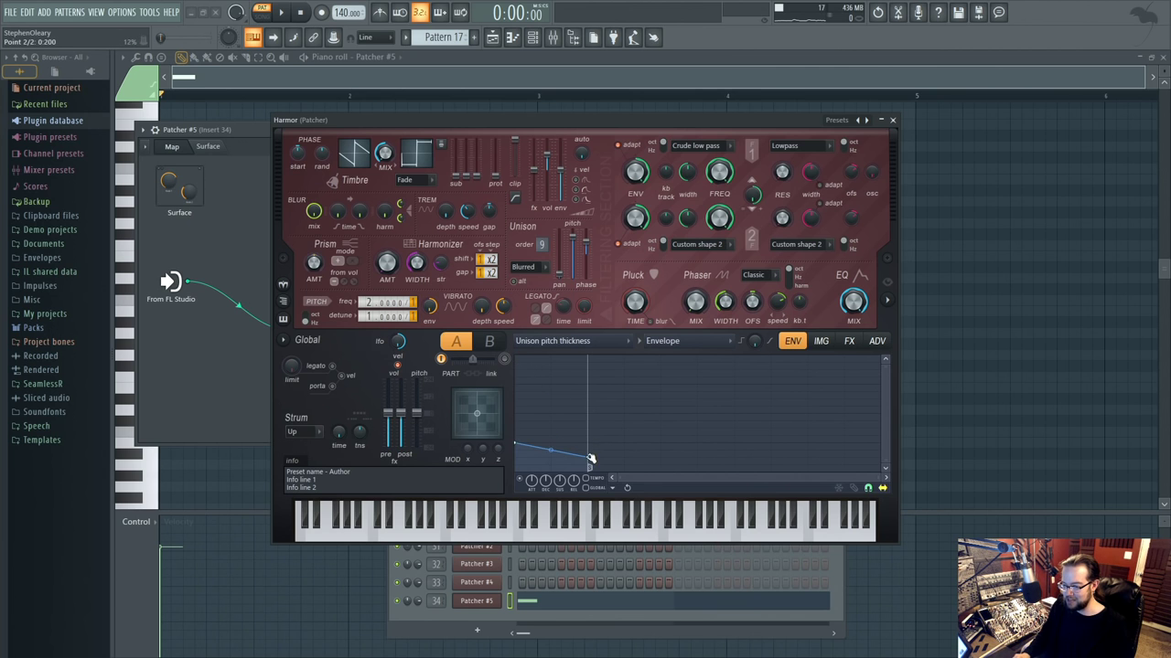
left_click_drag(591, 459, 587, 358)
left_click_drag(551, 398, 551, 366)
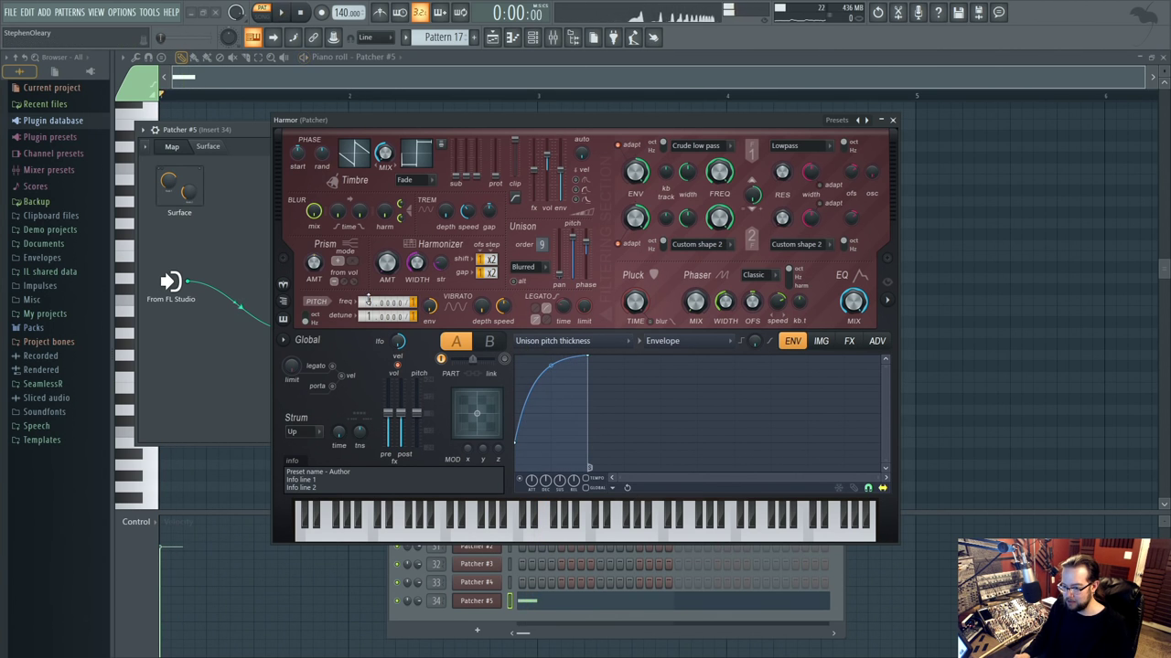
Move the note up to E7, add an E6 note at the same start position, and audition both.
left_click(171, 387)
left_click_drag(170, 387, 170, 226)
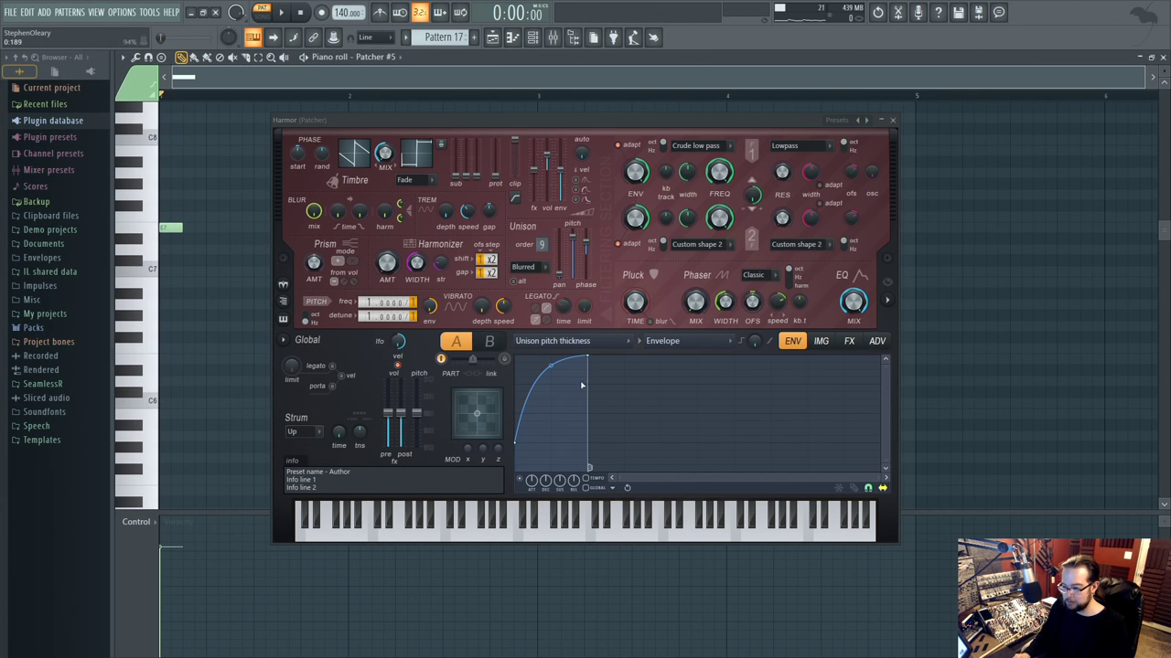
scroll(183, 261, "down", 1)
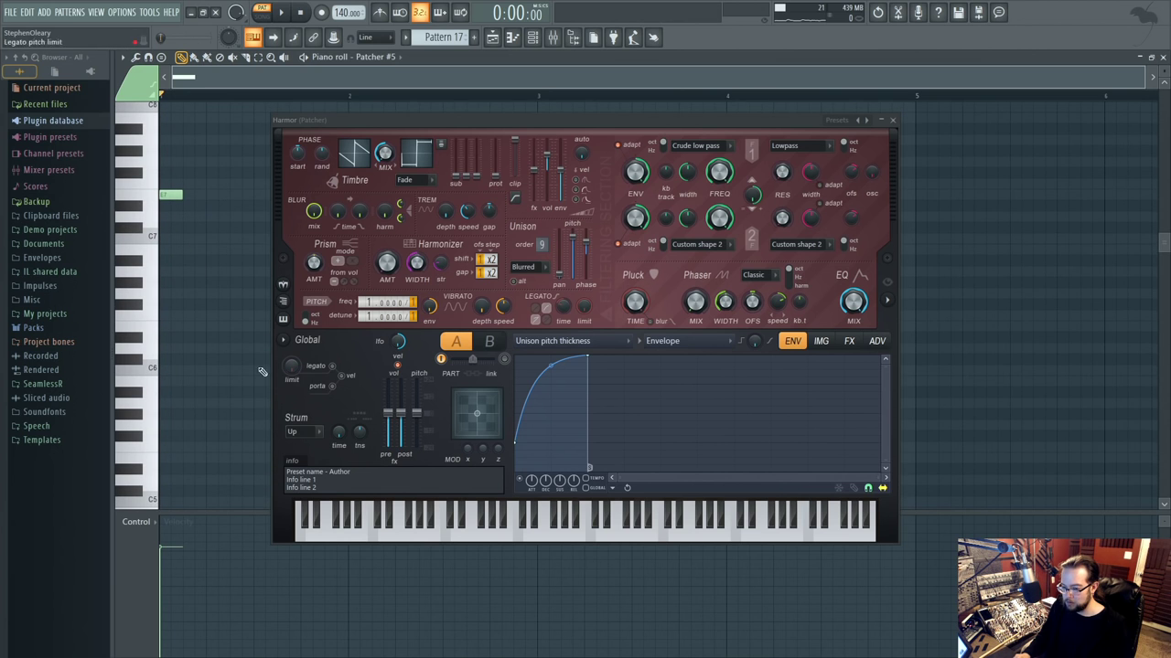
left_click_drag(170, 309, 171, 327)
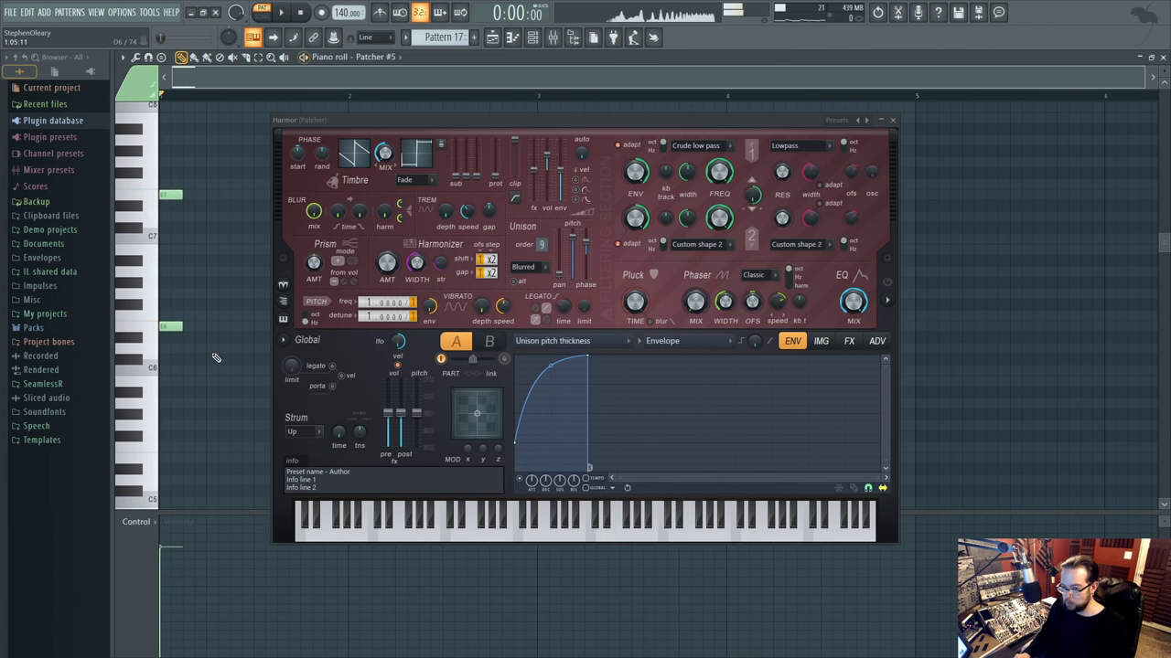
key("space")
key("space")
key("space")
key("space")
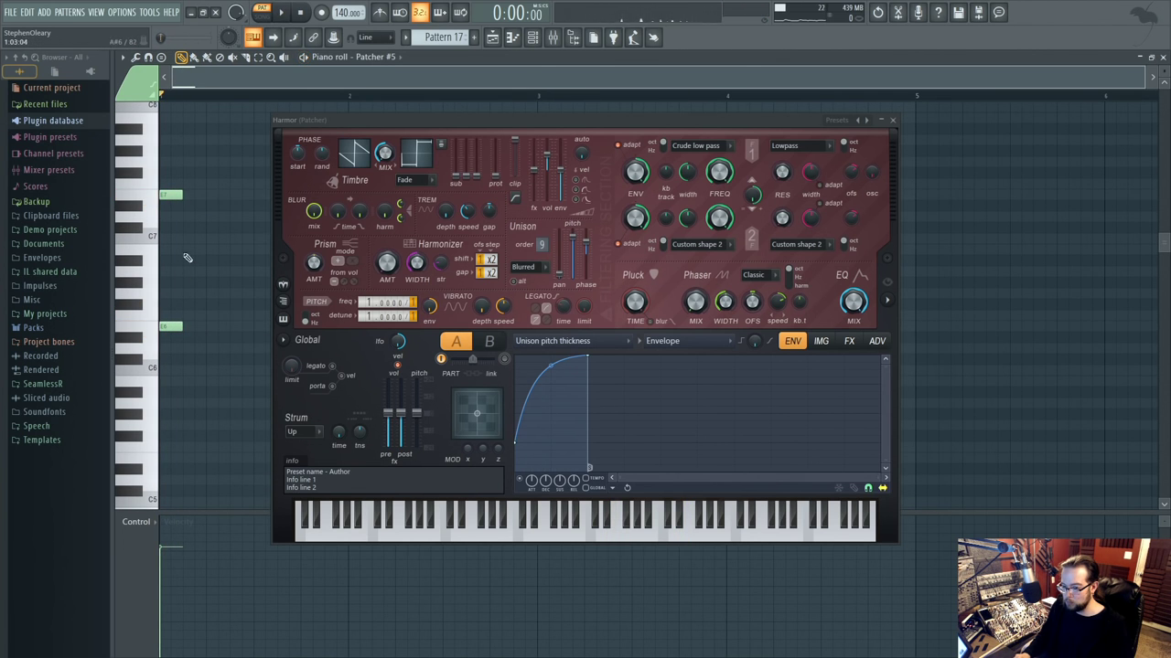
Try a C7 note and then a B6 note between the E6 and E7 notes, auditioning each.
left_click(171, 242)
key("space")
key("space")
right_click(173, 243)
left_click(171, 252)
key("space")
key("space")
key("space")
key("space")
Try a G#6 note and then a G6 note above the E6 note, auditioning each chord.
left_click(172, 285)
key("space")
key("space")
right_click(174, 283)
left_click(172, 293)
key("space")
key("space")
key("space")
key("space")
Delete the B6 and G6 notes and audition the remaining E6 and E7 octave.
right_click(172, 250)
right_click(172, 294)
key("space")
key("space")
key("space")
key("space")
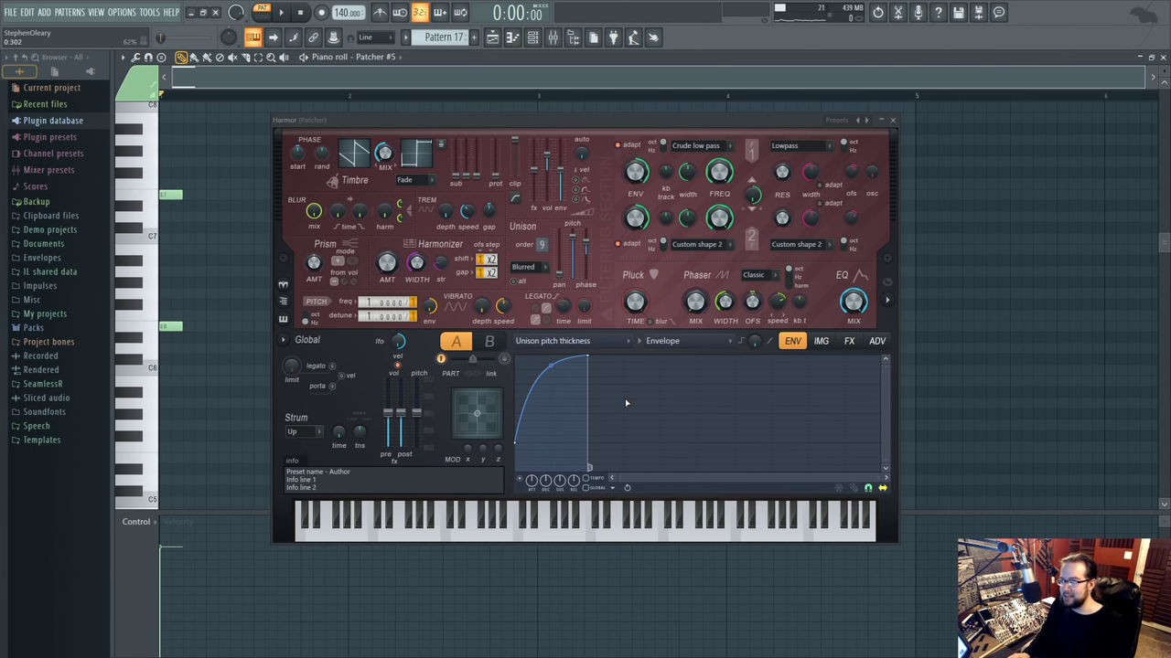
Turn on Harmor's reverb and set the pitch frequency multiplier to 2 while auditioning the notes.
left_click(849, 342)
left_click(660, 476)
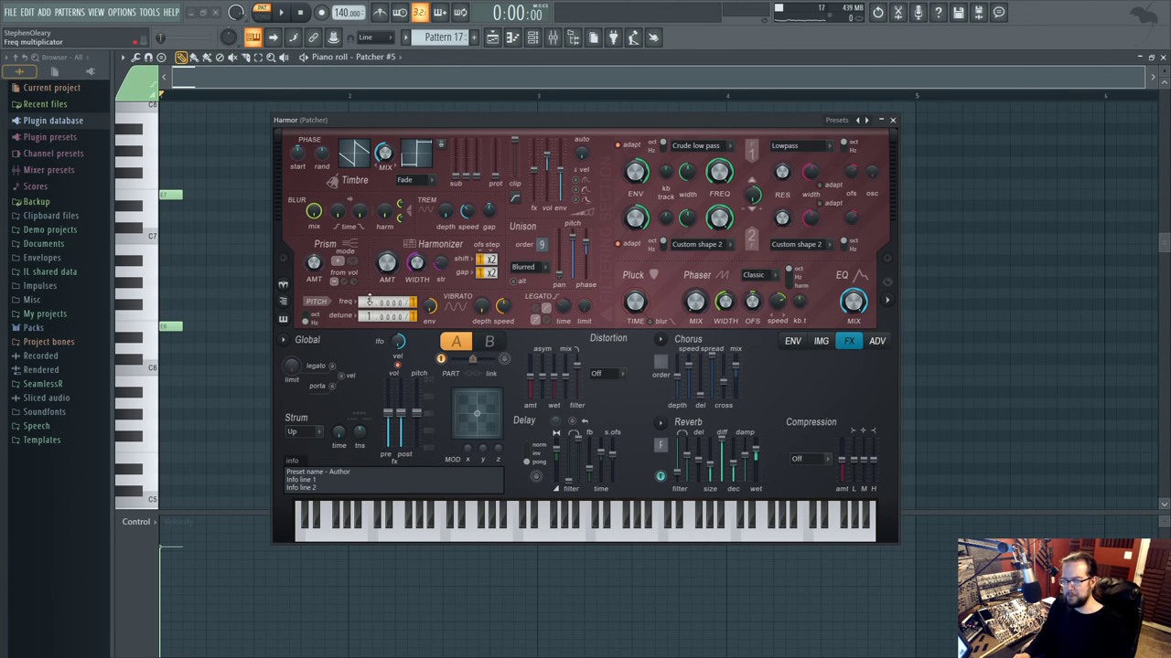
scroll(363, 298, "up", 1)
key("space")
key("space")
scroll(418, 318, "up", 3)
key("space")
key("space")
key("space")
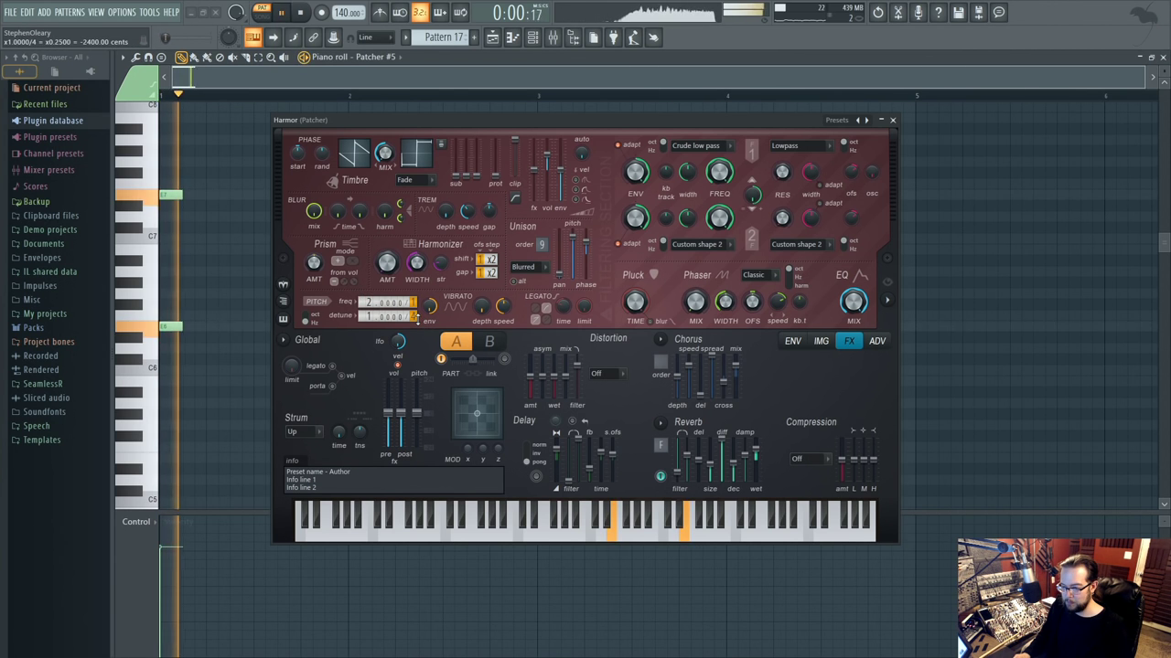
Try a detune divisor of 4 in Harmor's pitch section while auditioning the notes.
key("space")
key("space")
key("space")
key("space")
key("space")
key("space")
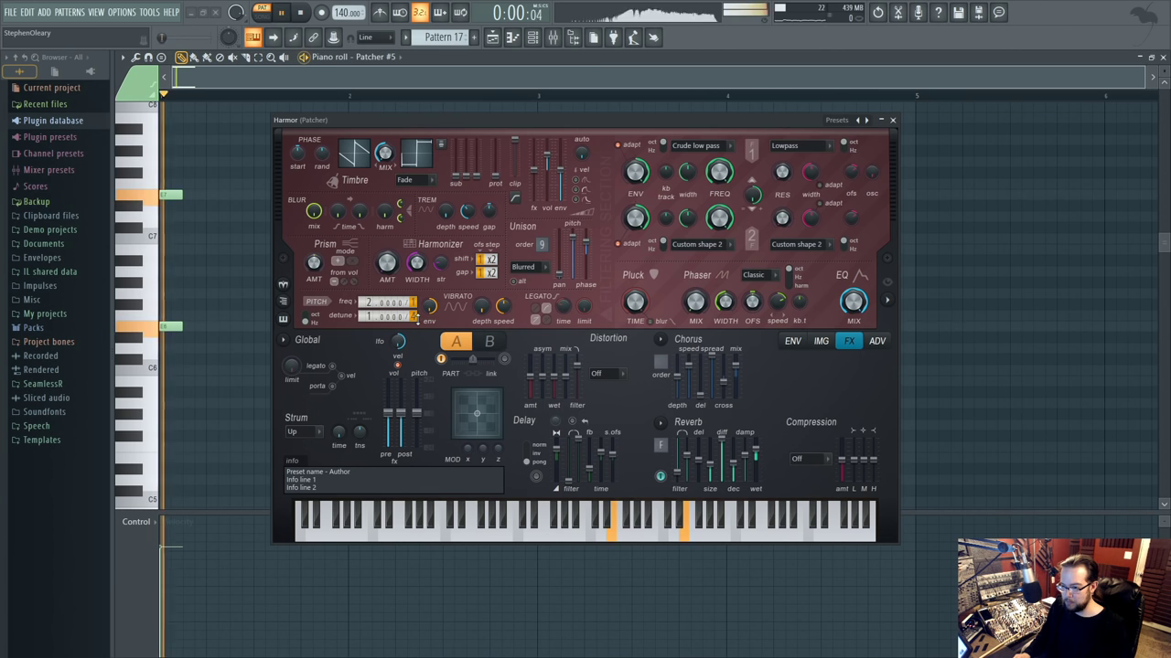
key("space")
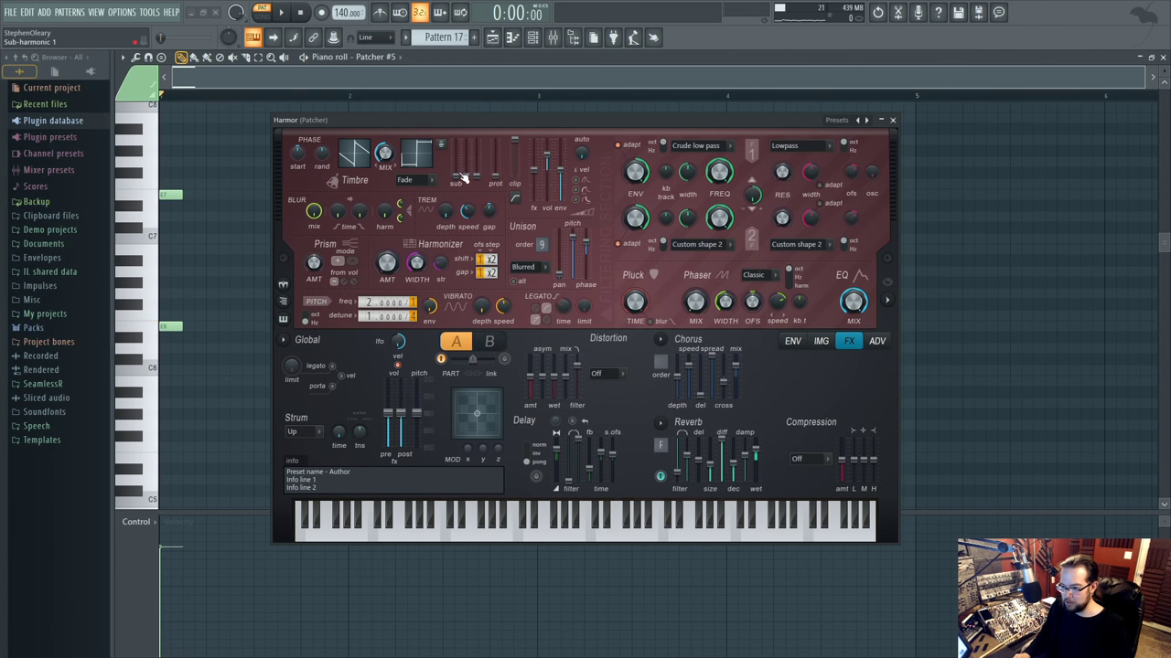
Raise the level of Sub-harmonic 1 in Harmor while repeatedly auditioning the notes.
key("space")
key("space")
key("space")
key("space")
key("space")
key("space")
key("space")
key("space")
key("space")
key("space")
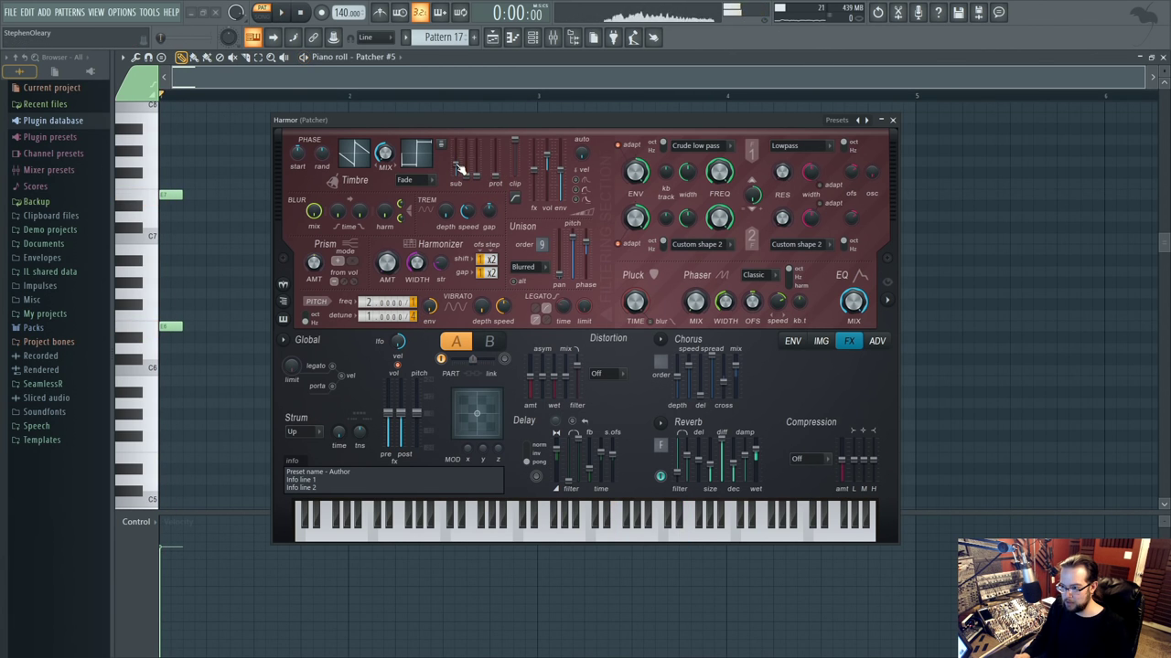
key("space")
key("space")
key("space")
key("space")
key("space")
key("space")
key("space")
key("space")
Try a different pitch frequency multiplier in Harmor while auditioning the notes.
mouse_move(369, 306)
left_mouse_down()
mouse_move(368, 316)
mouse_move(368, 306)
left_mouse_up()
key("space")
key("space")
key("space")
key("space")
key("space")
key("space")
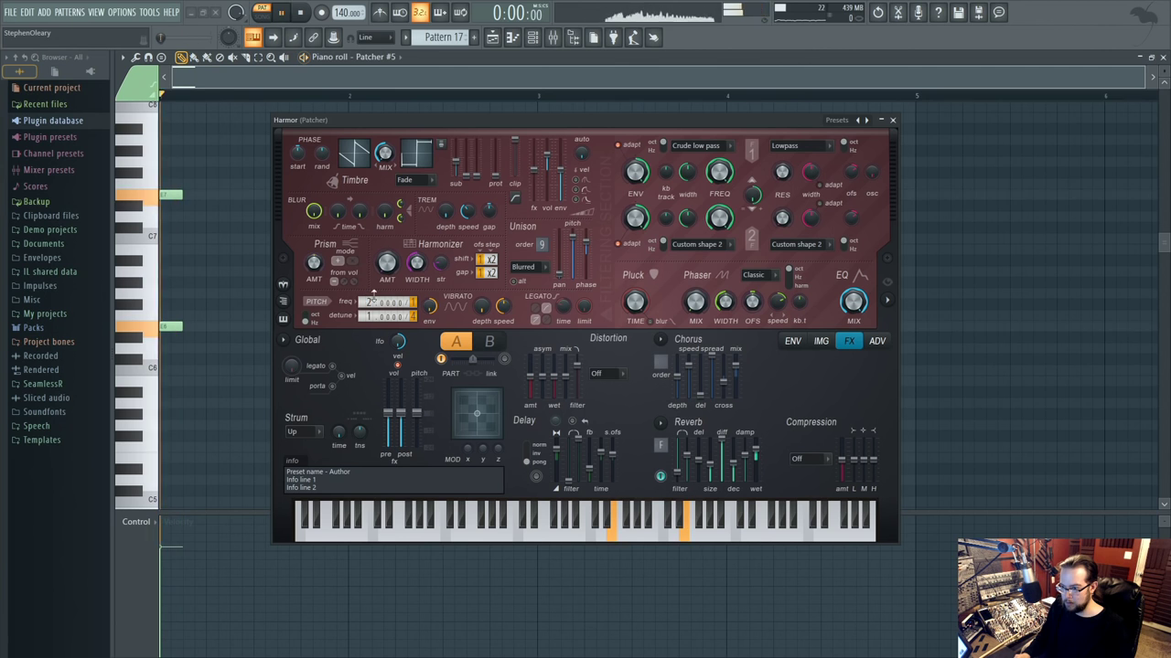
Raise Harmor's unison pan spread to near its maximum while auditioning the notes.
key("space")
key("space")
key("space")
key("space")
key("space")
key("space")
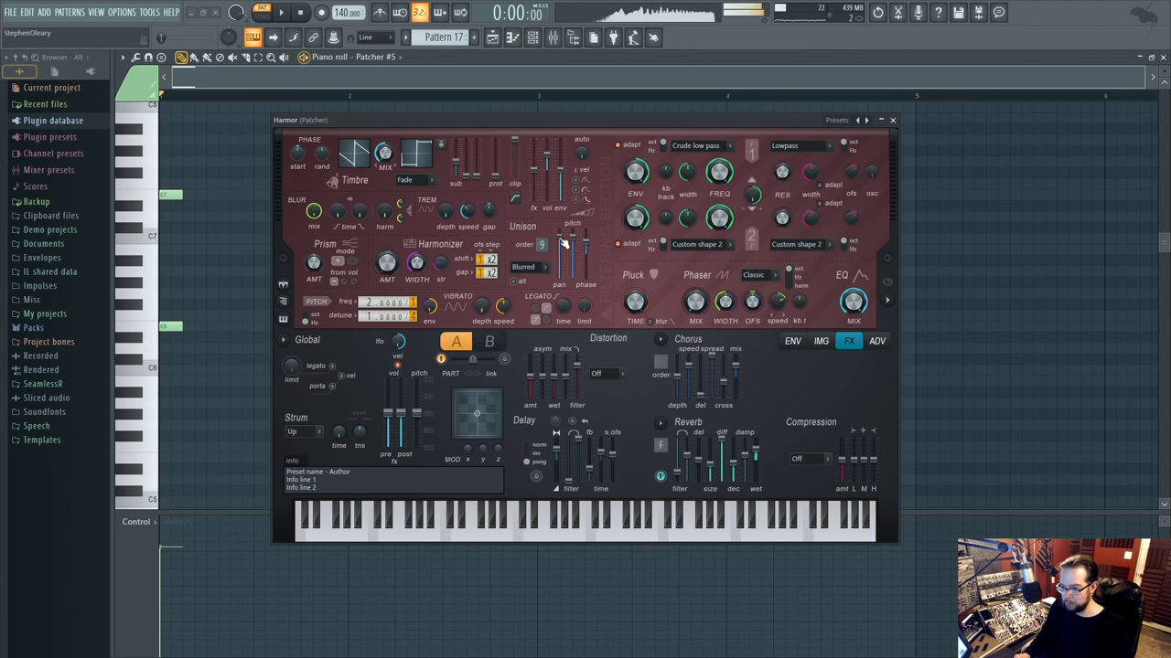
Check insert 34 in the mixer and reopen Harmor from the Patcher #5 channel.
left_click(894, 121)
left_click(553, 37)
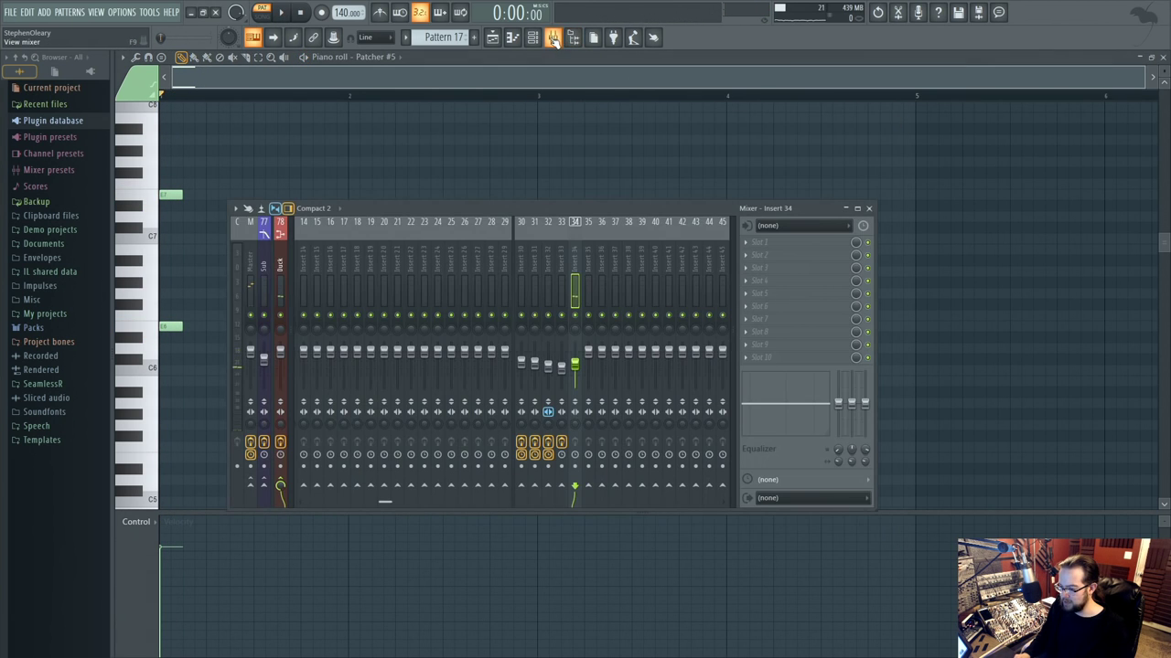
left_click(533, 38)
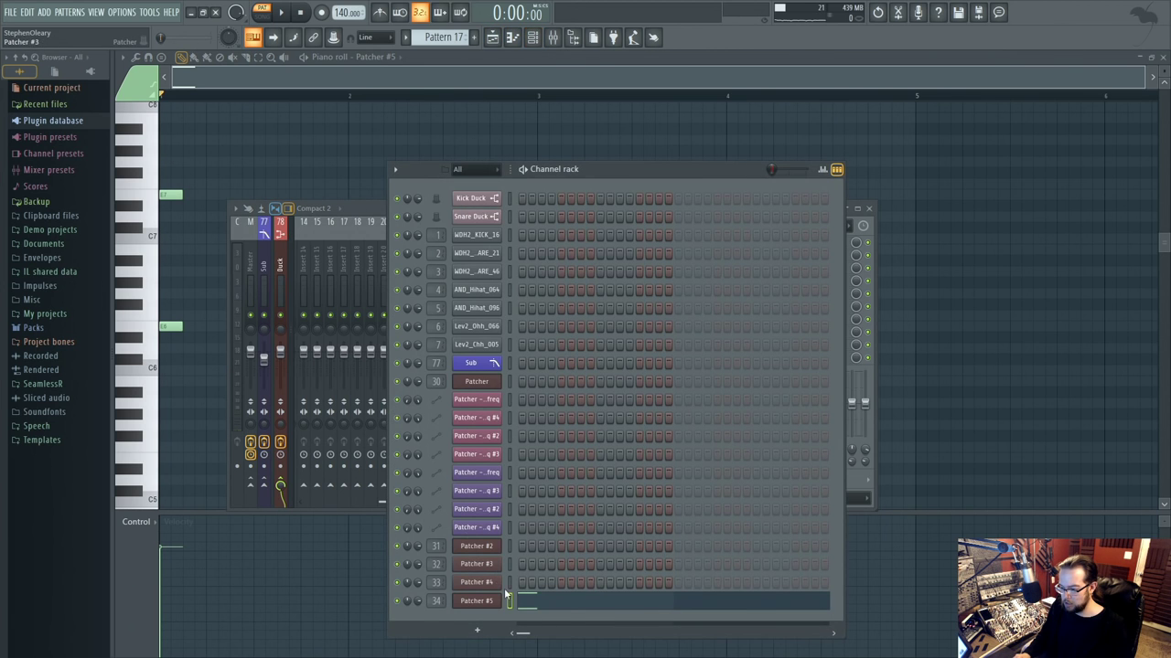
left_click(494, 603)
double_click(331, 327)
Edit the Harmonic unison pitch shape so it rises from the middle to maximum at the highest harmonics.
right_click(583, 244)
left_click(776, 343)
left_click(788, 342)
left_click(580, 347)
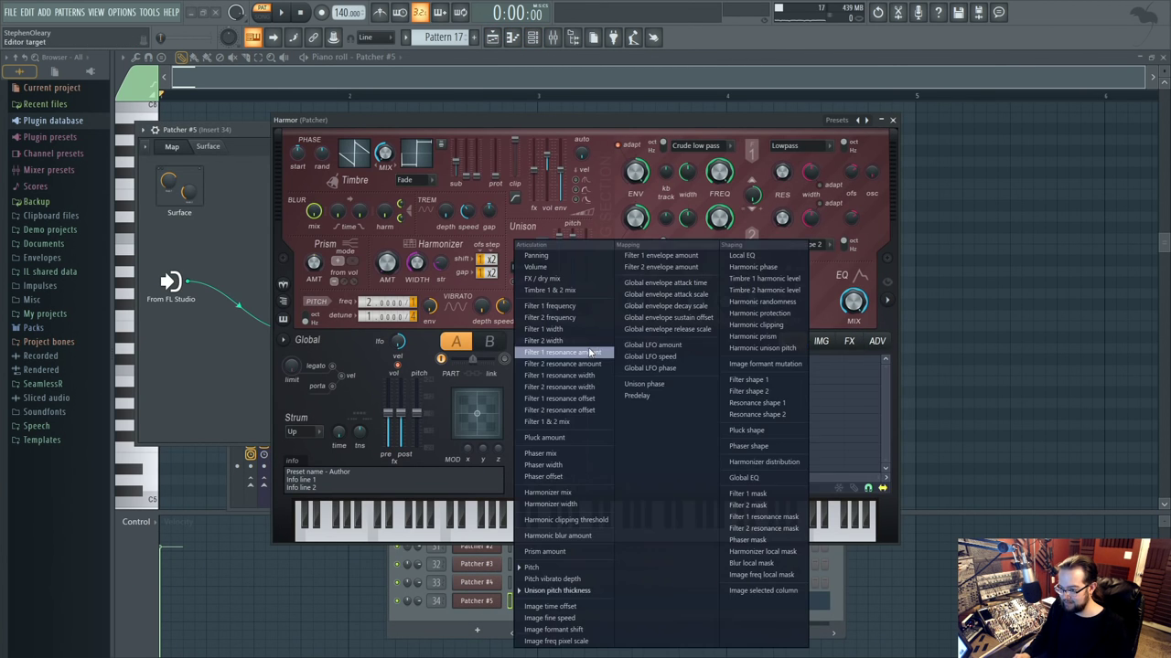
left_click(785, 349)
left_click_drag(883, 417, 882, 357)
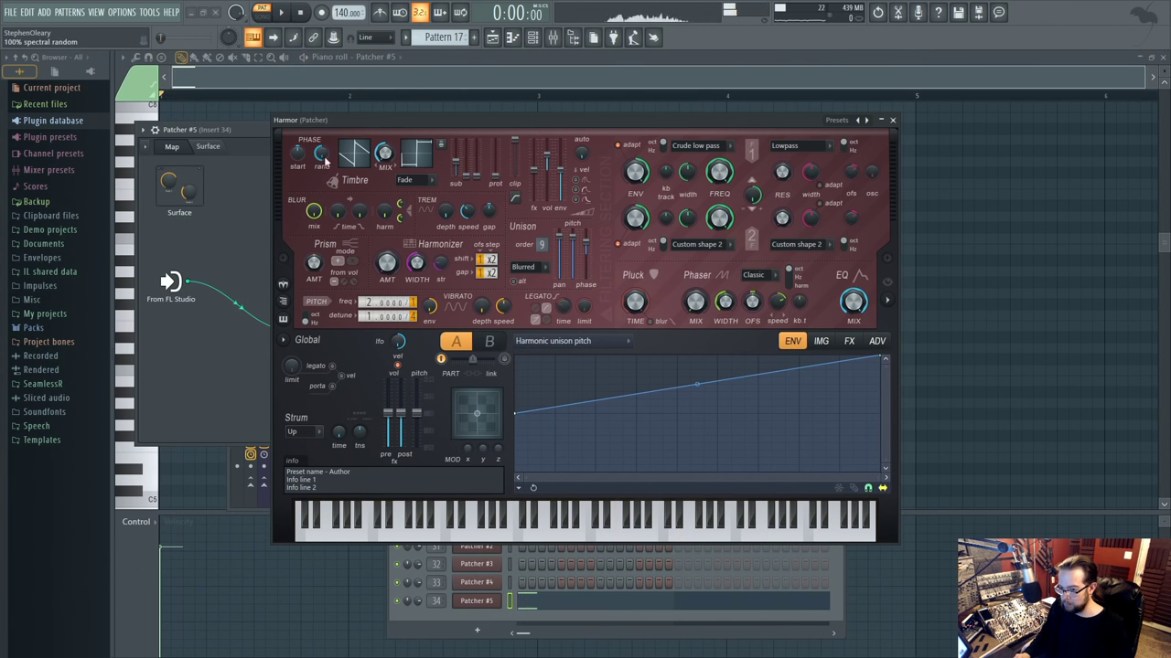
Set Harmor's unison distribution to Hz, lower the unison pitch thickness, and reopen the Harmor window.
left_click(538, 271)
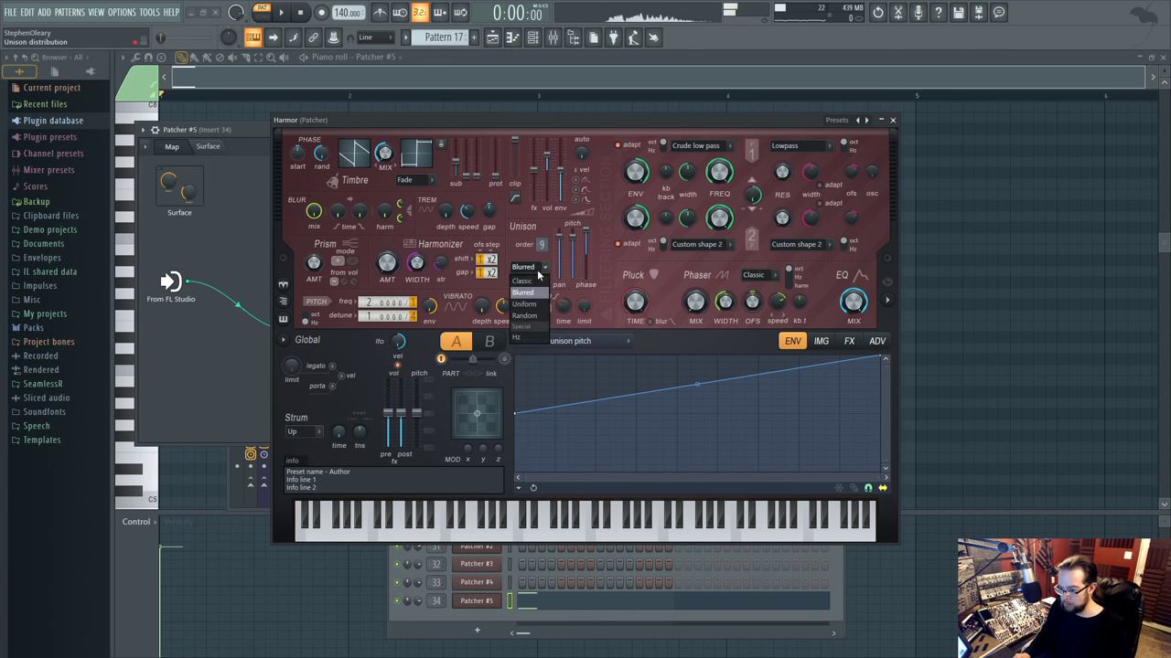
left_click(527, 338)
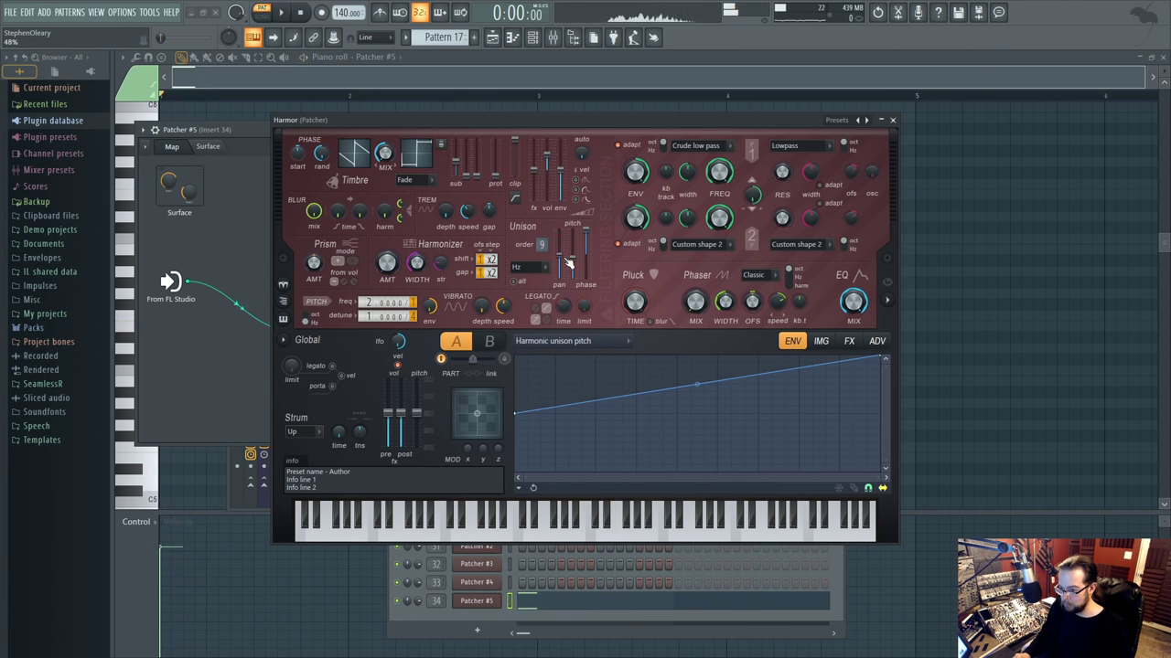
left_click(892, 121)
left_click(324, 331)
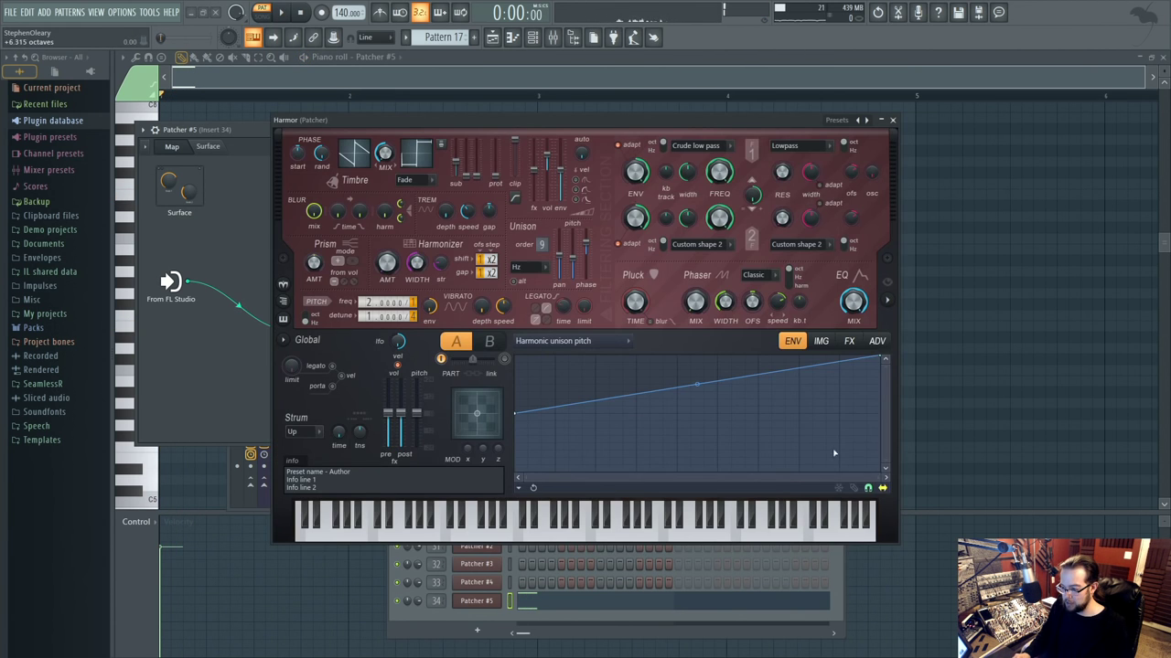
Insert Fruity Parametric EQ 2 between Harmor and the output in Patcher #5, and audition the sound's spectrum.
left_click(850, 341)
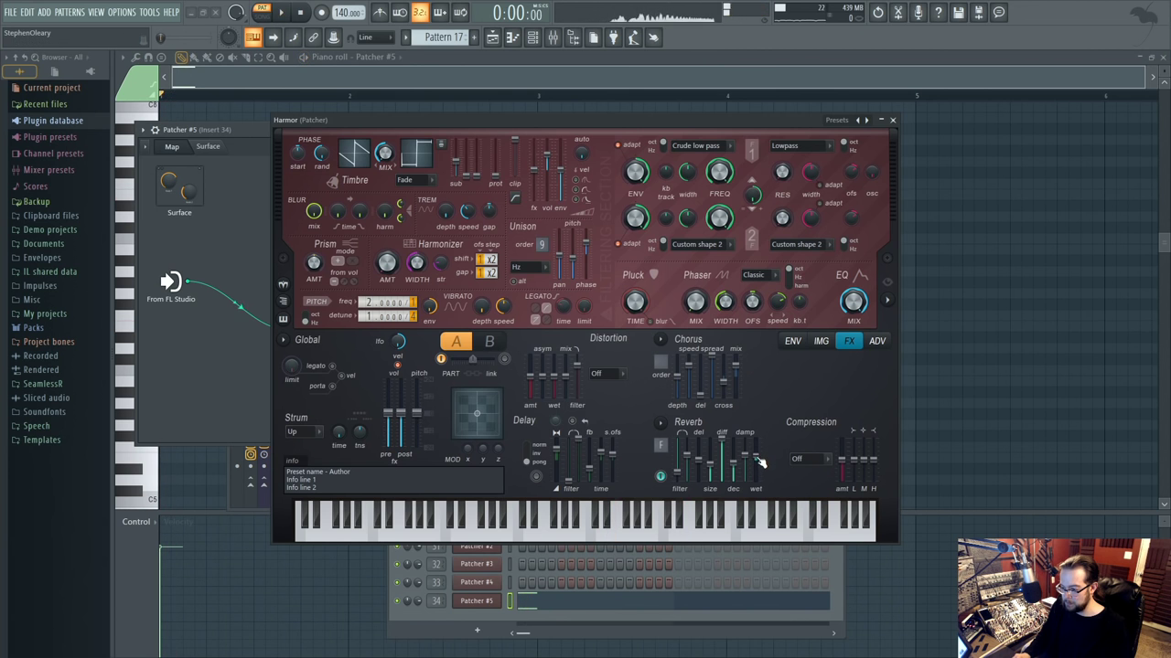
left_click(893, 120)
key("F8")
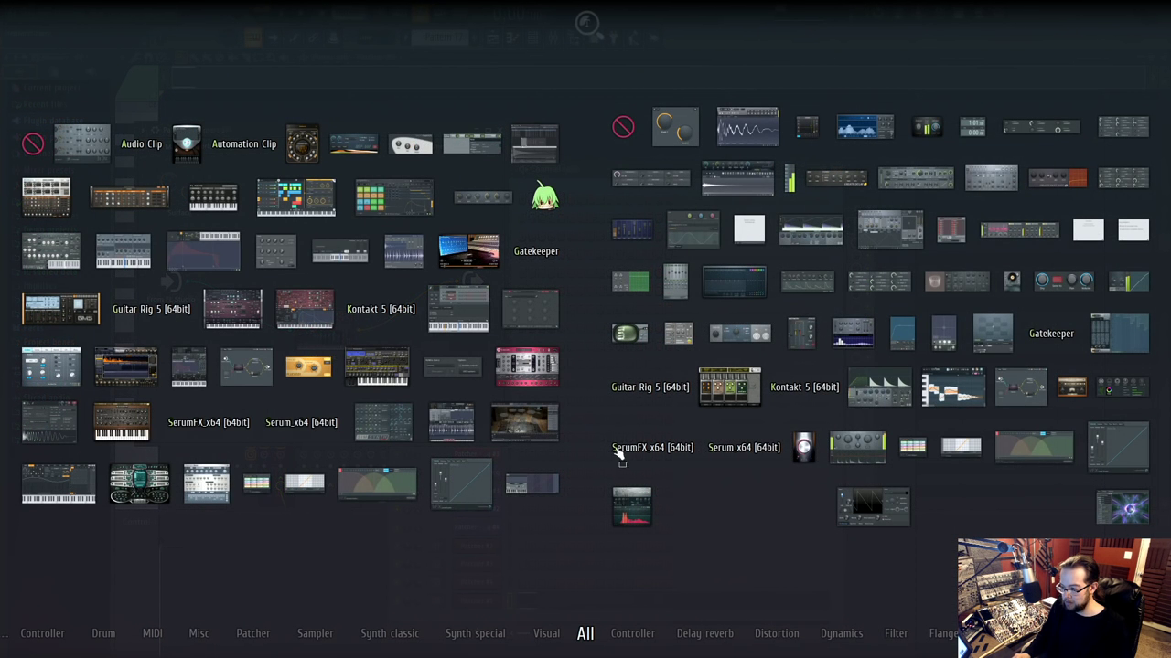
left_click_drag(735, 283, 384, 339)
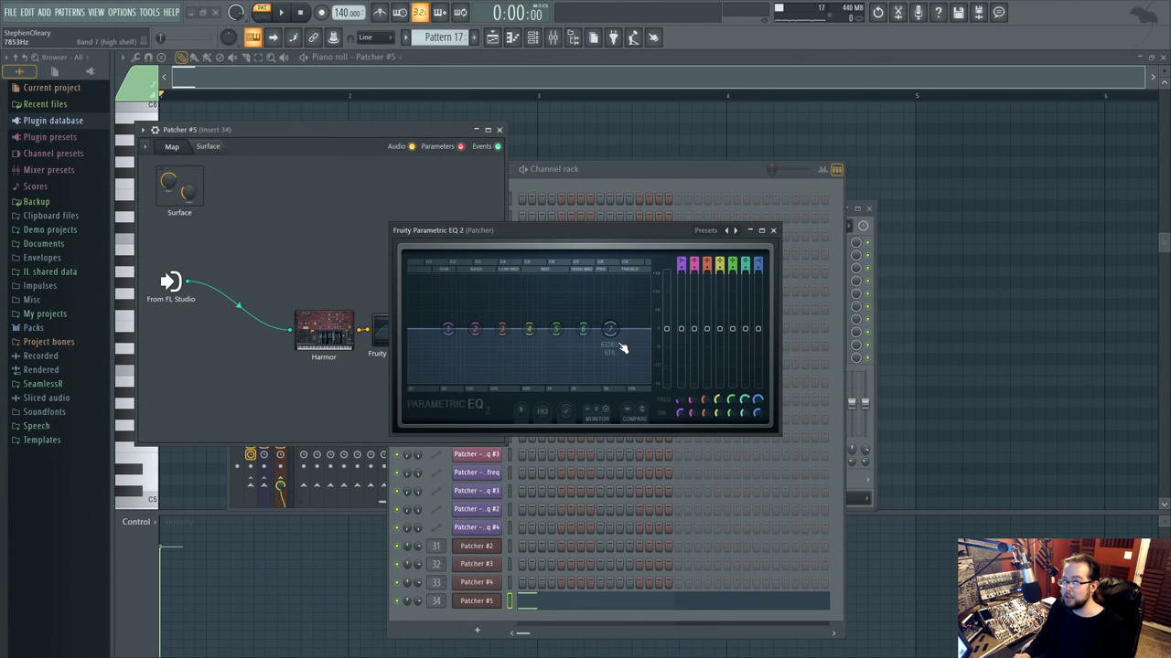
key("space")
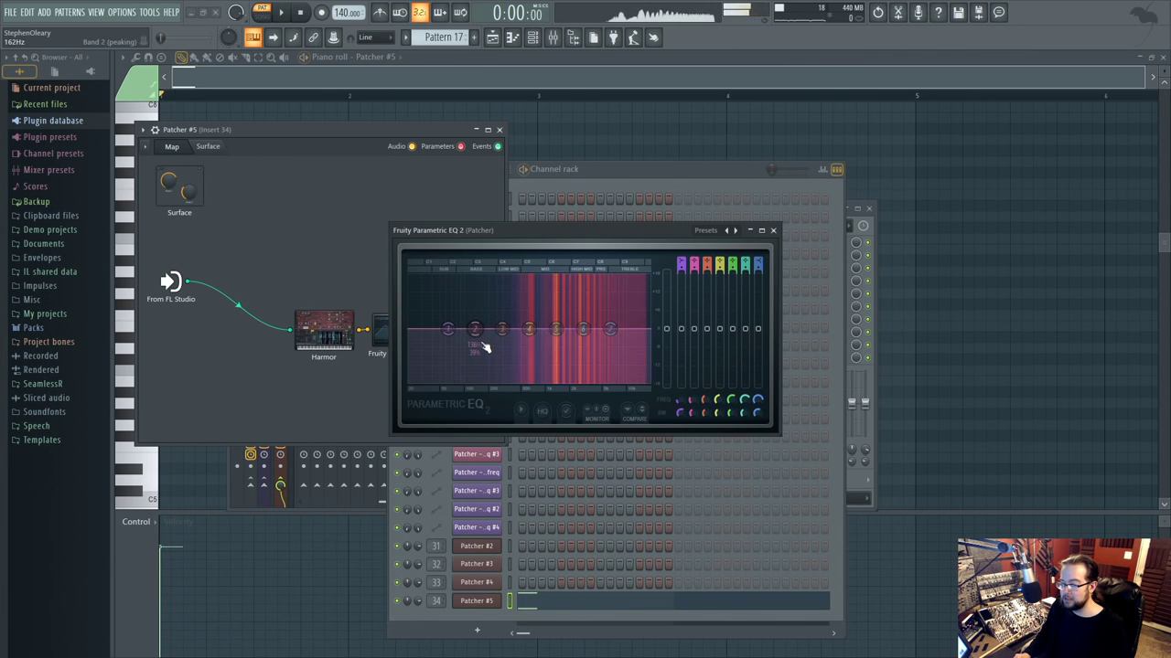
key("space")
Set EQ band 1 to a steep high pass and raise its cutoff into the low mids.
right_click(447, 331)
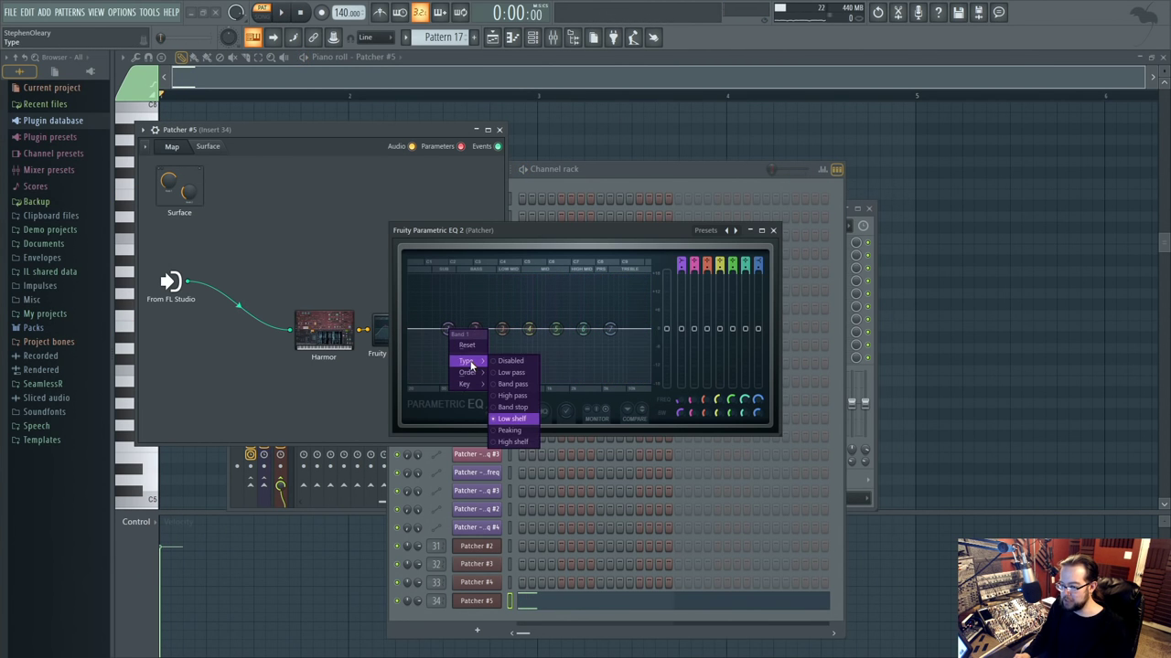
left_click(467, 364)
right_click(448, 330)
mouse_move(469, 374)
left_click(509, 373)
left_click_drag(449, 330, 506, 331)
Dip EQ band 6 slightly in the high mids and close the EQ.
left_click_drag(582, 329, 576, 345)
left_click_drag(610, 330, 578, 344)
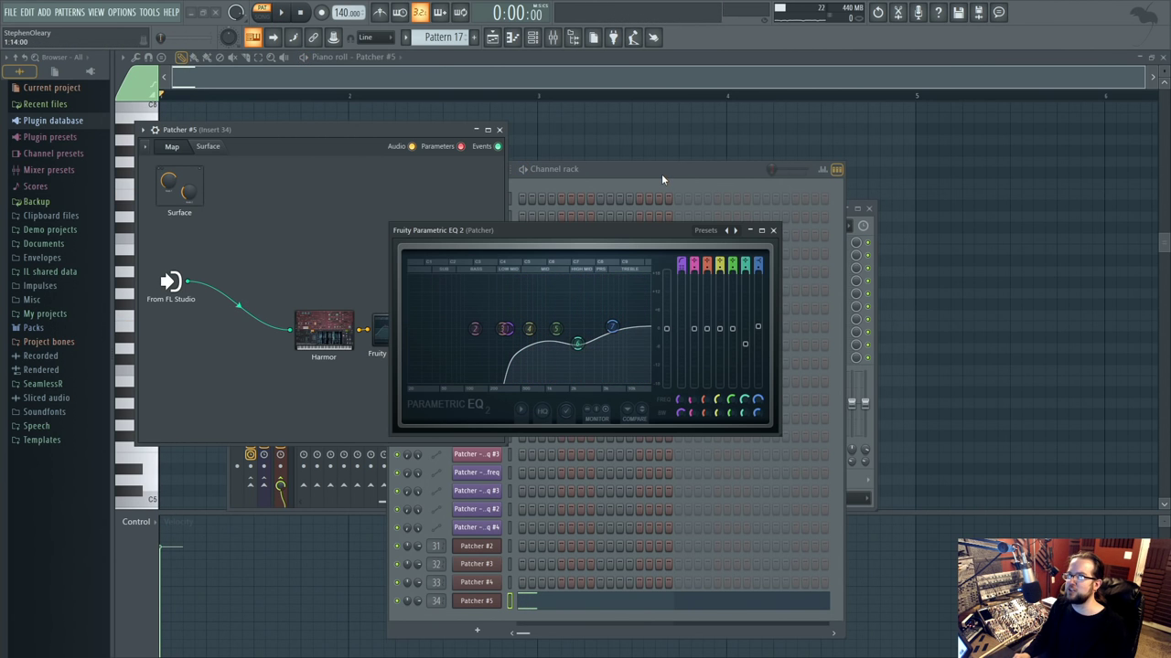
left_click(663, 176)
left_click(773, 231)
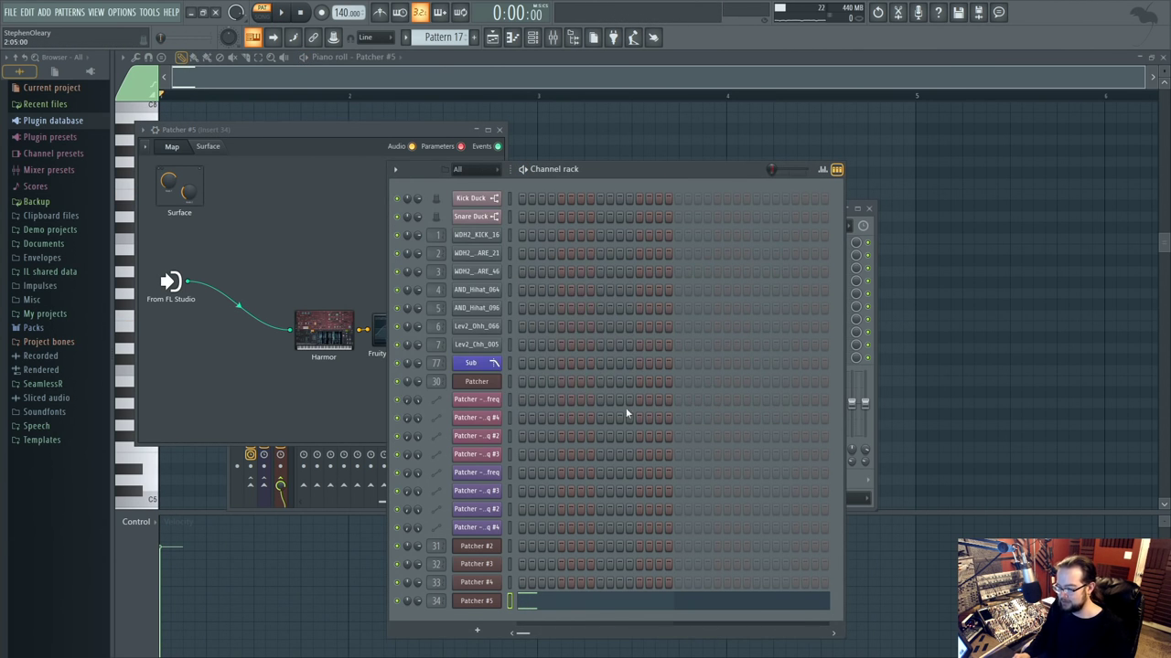
Reopen Harmor from Patcher #5 and set part B's phaser type to Freq.
left_click(472, 606)
double_click(327, 319)
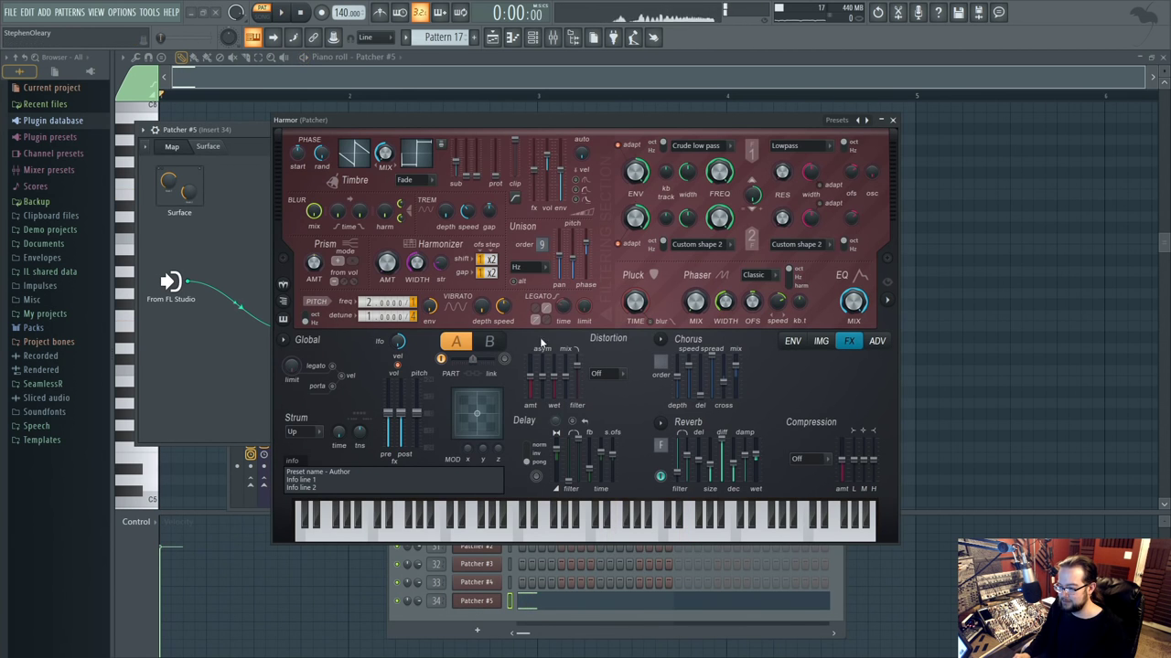
left_click(489, 344)
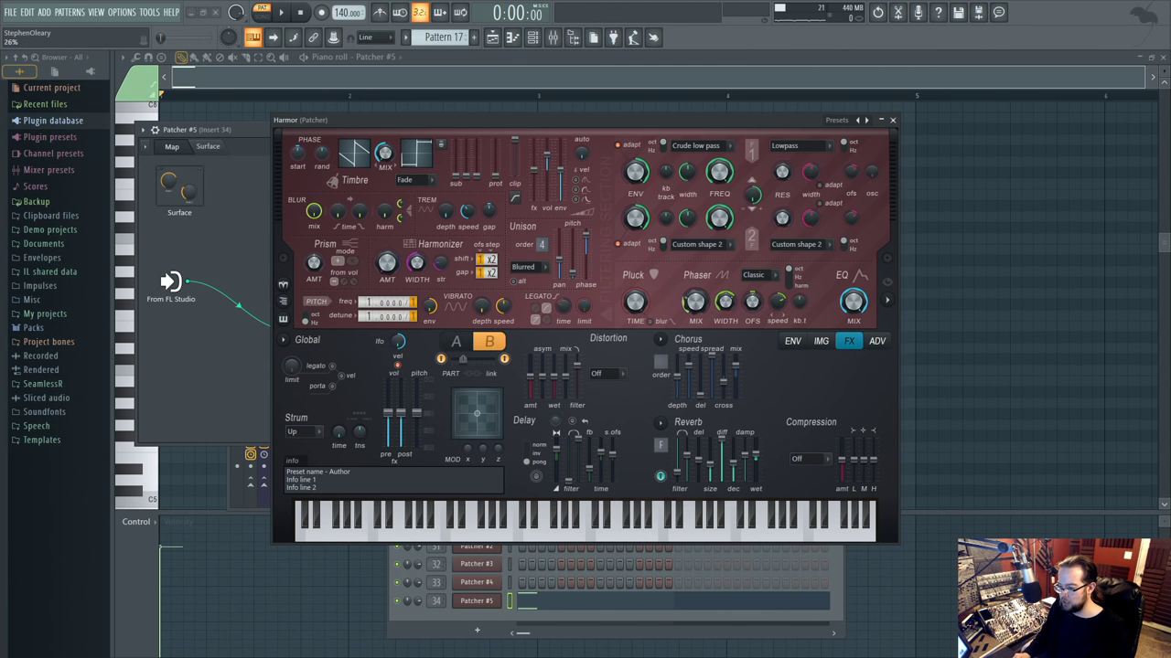
left_click(758, 275)
left_click(758, 412)
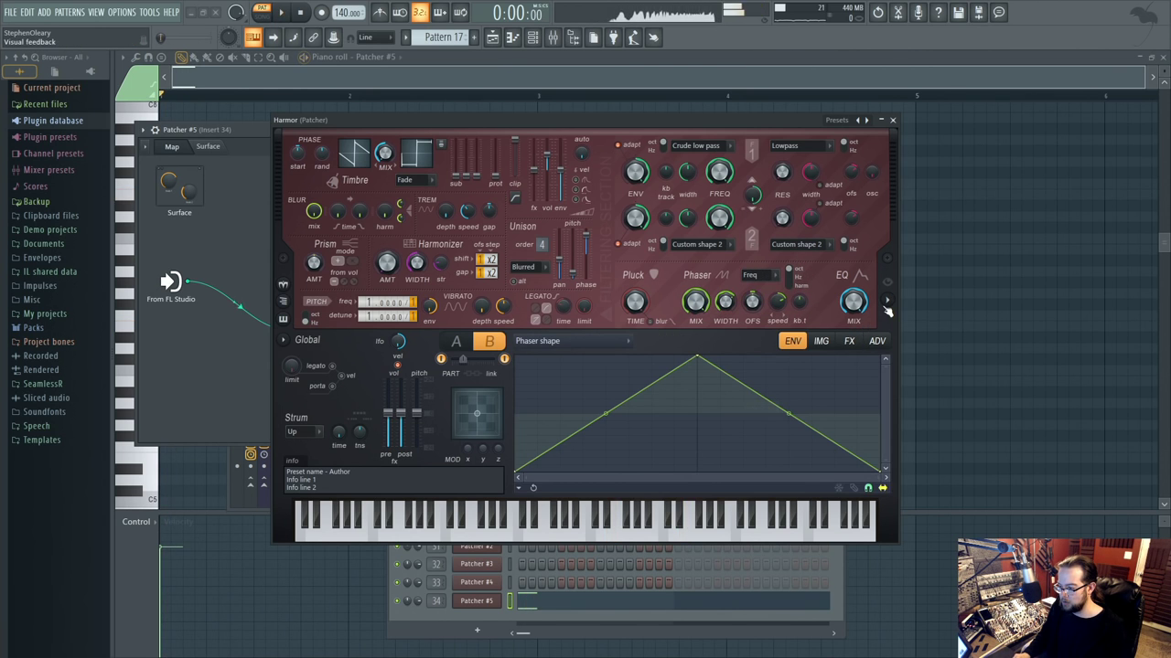
Adjust part B's phaser mix and width while auditioning the notes with Harmor's visual feedback shown.
left_click_drag(778, 300, 792, 297)
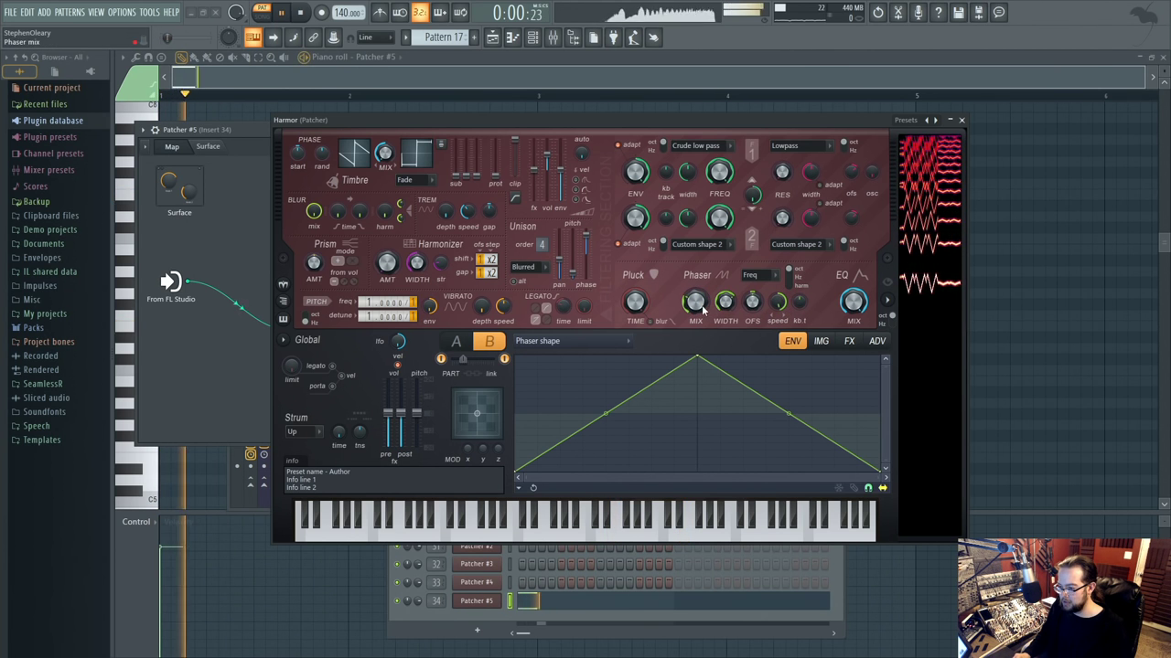
key("space")
left_click_drag(704, 308, 699, 303)
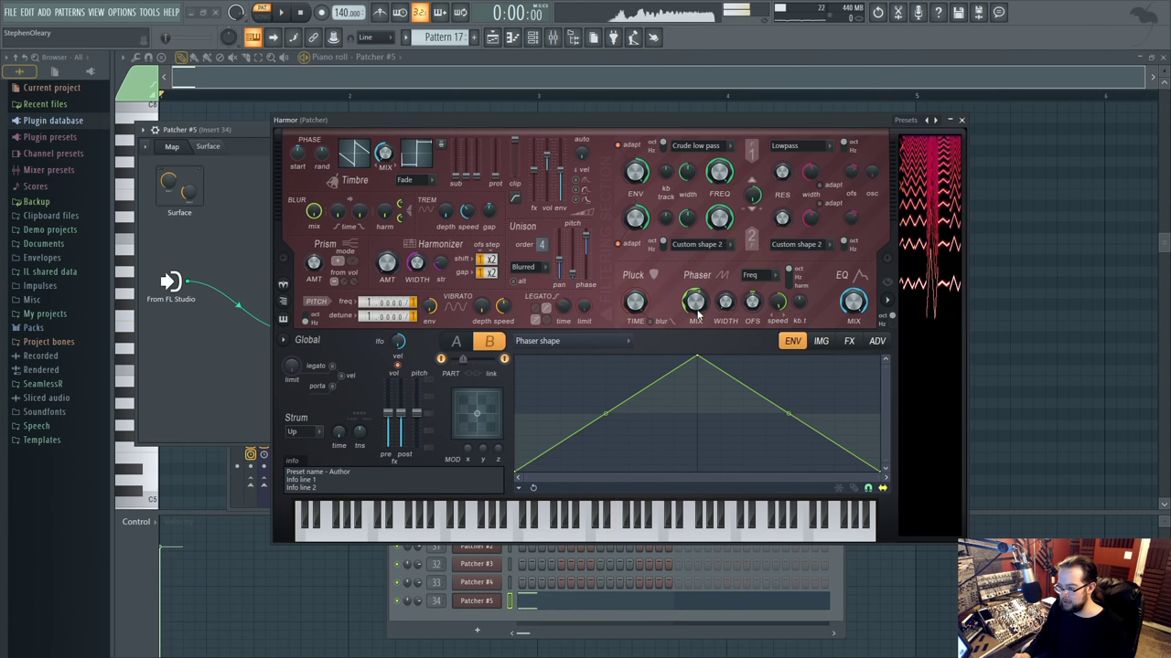
key("space")
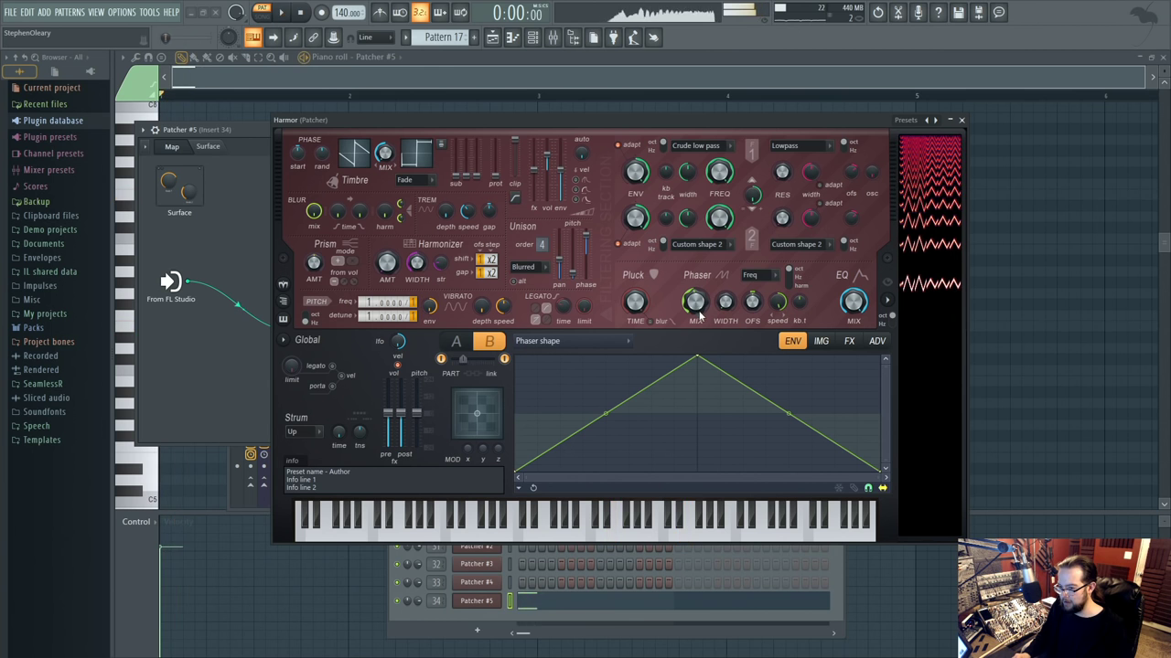
key("space")
Place Pattern 17 on track 7 at 13:04, shorten it to two steps, and add a copy in the bar 14 gap at 14:05.
key("F5")
left_click(960, 121)
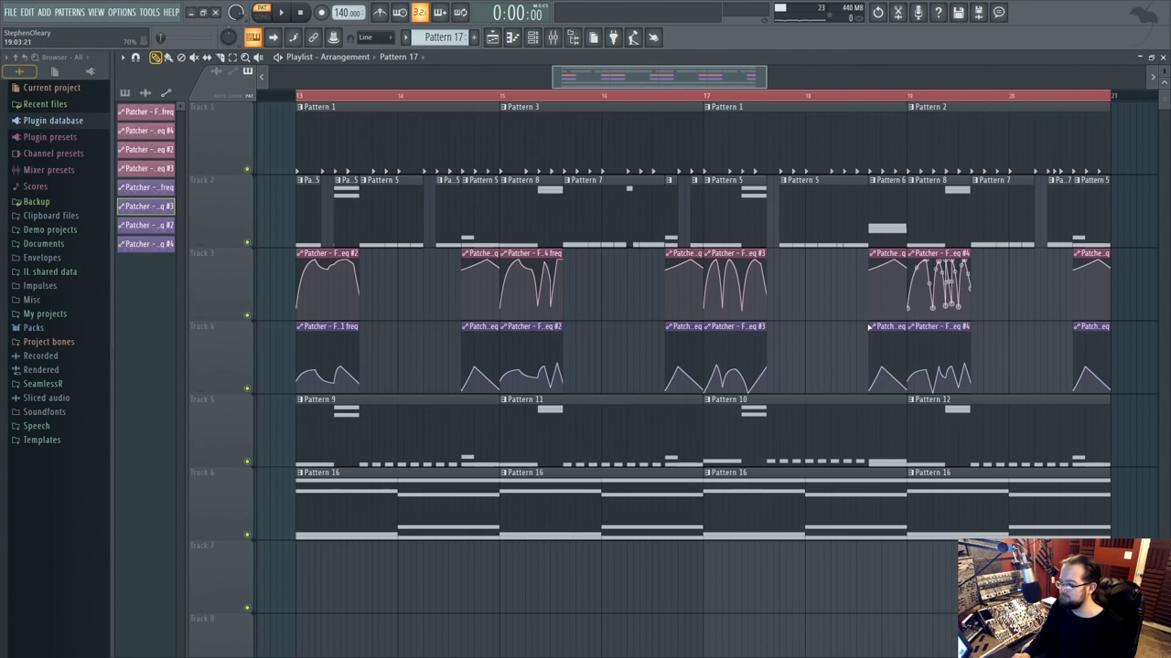
left_click(318, 574)
right_click(316, 582)
scroll(300, 593, "up", 4)
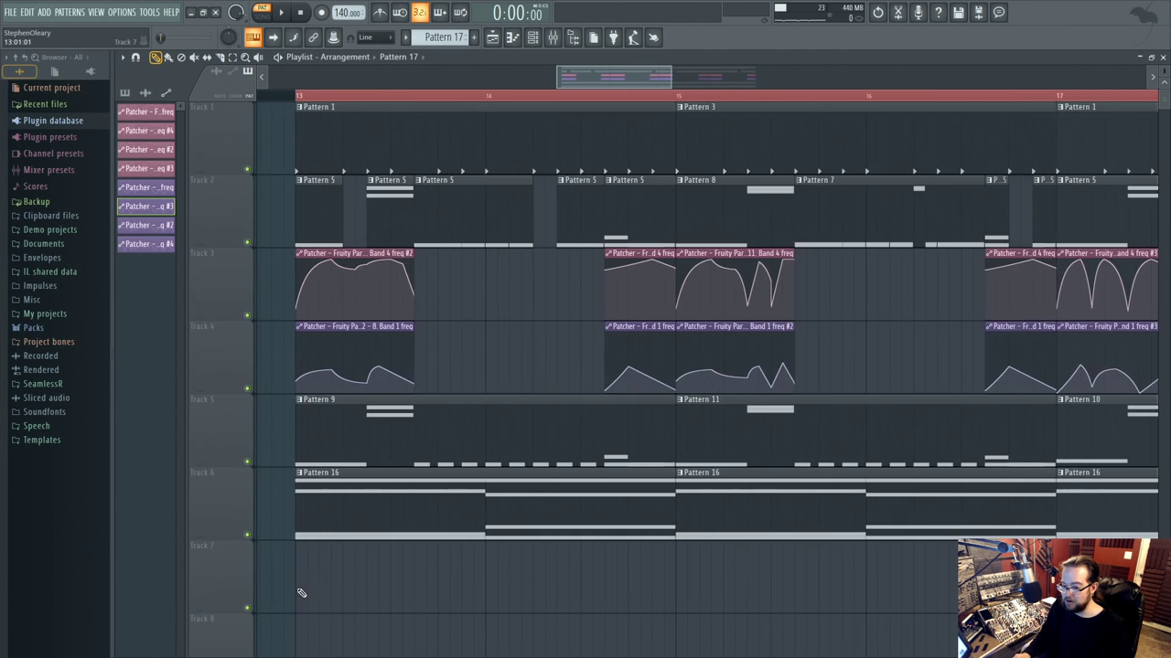
left_click(341, 597)
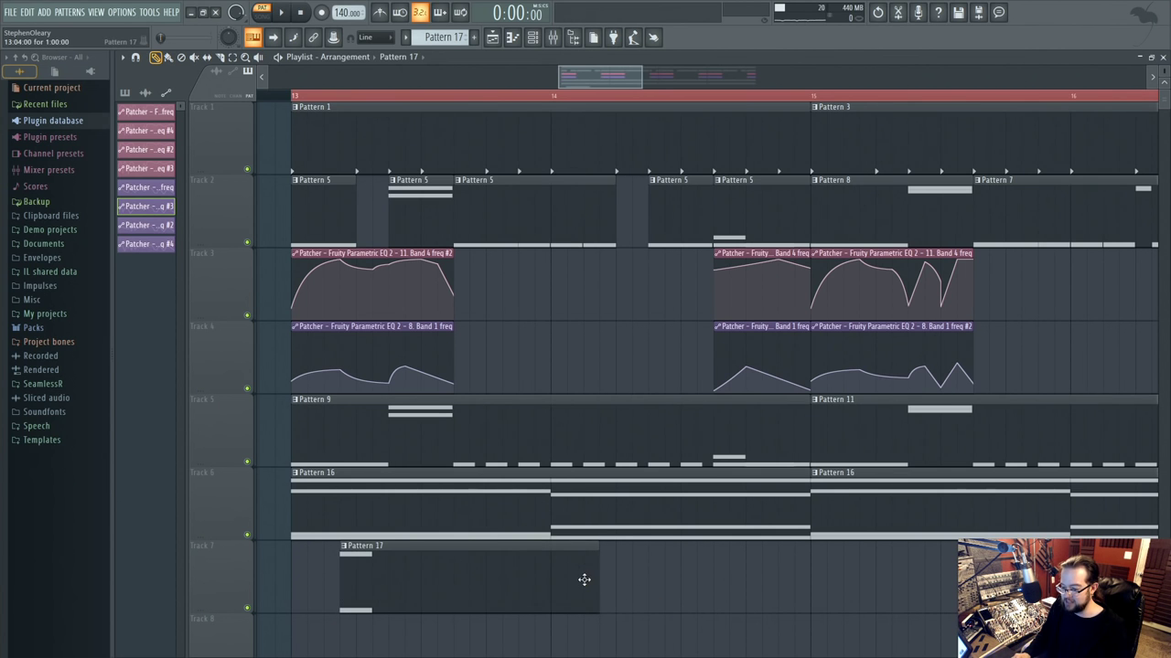
left_click_drag(596, 581, 371, 581)
left_click(620, 576)
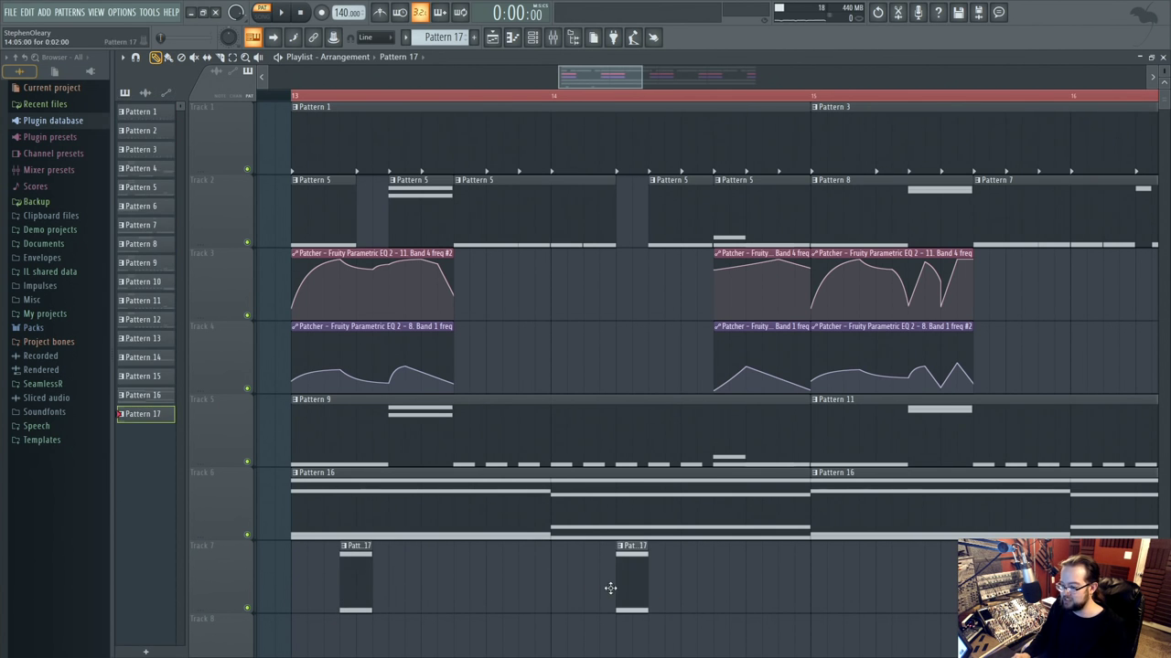
Place shortened Pattern 17 clips on track 7 in the gaps of bars 16, 17 and 20.
scroll(610, 575, "down", 3)
left_click_drag(871, 605, 634, 574)
left_click(738, 554)
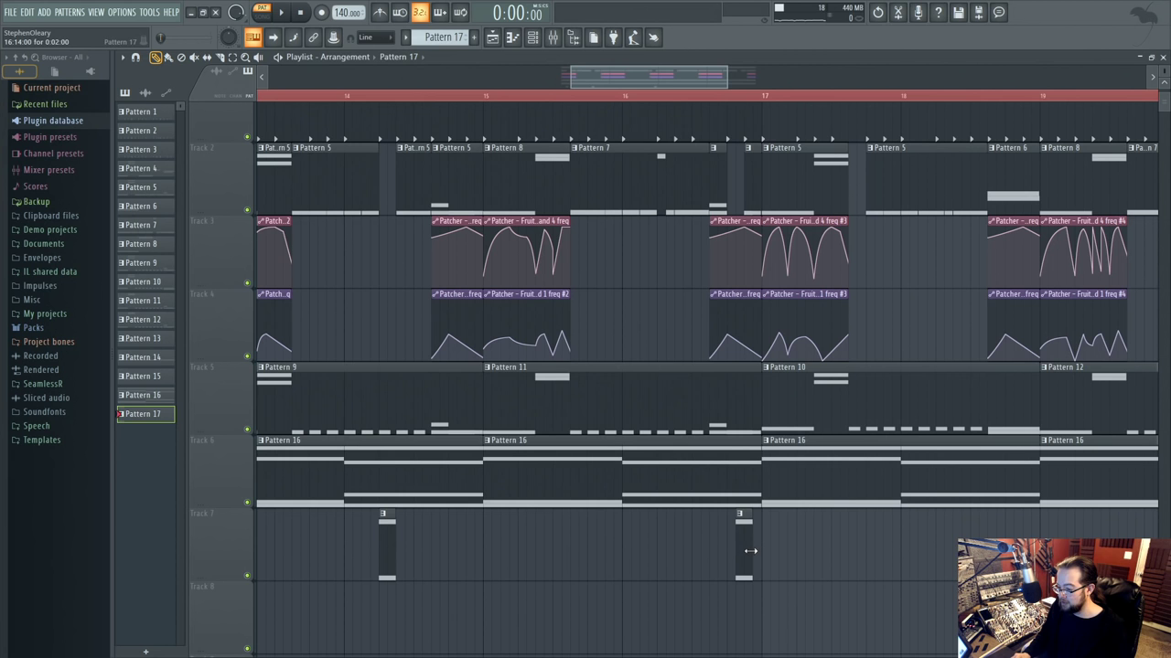
left_click(847, 558)
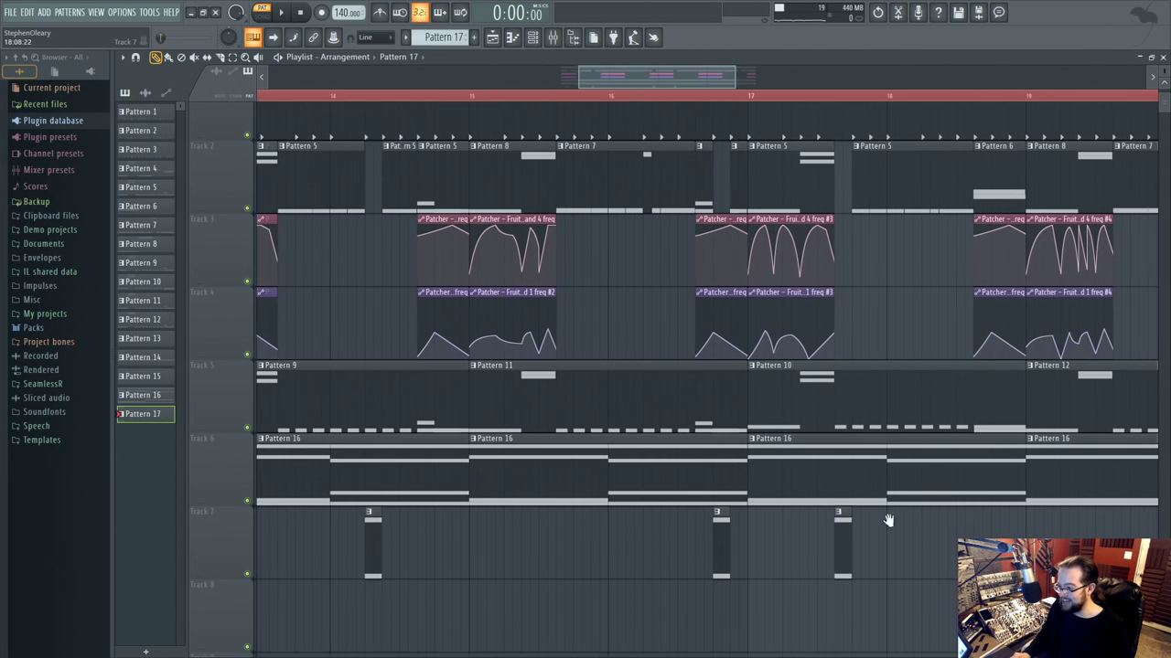
scroll(843, 576, "right", 4)
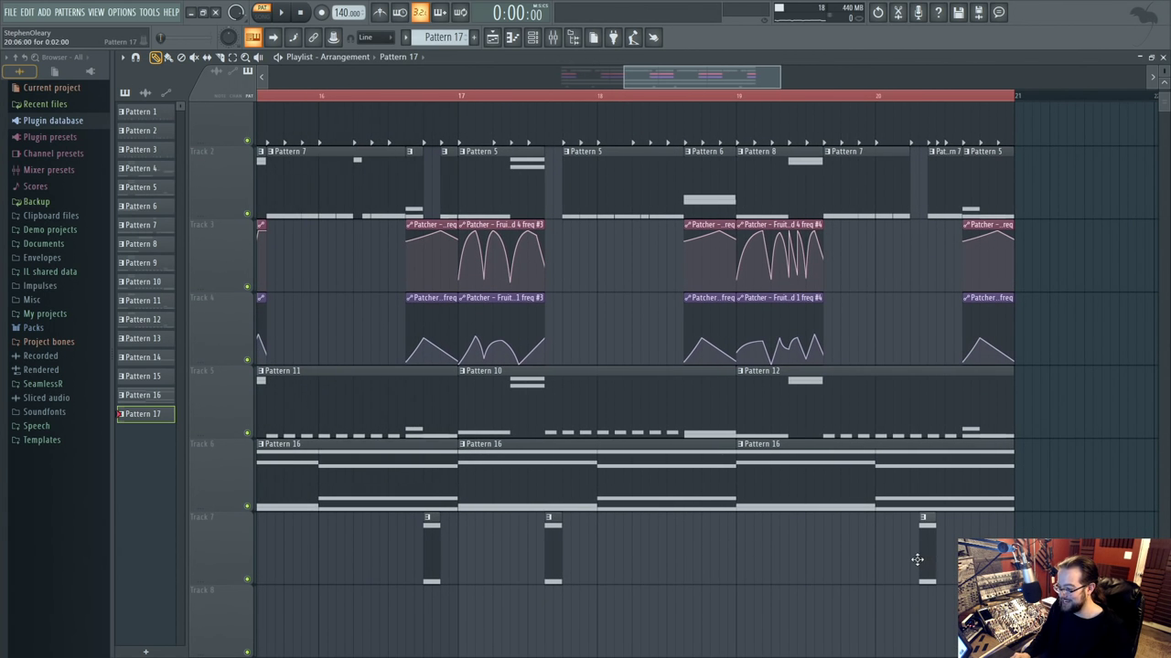
Switch to song mode and play the arrangement from bar 13 to hear the Pattern 17 clips in context.
scroll(361, 279, "left", 6)
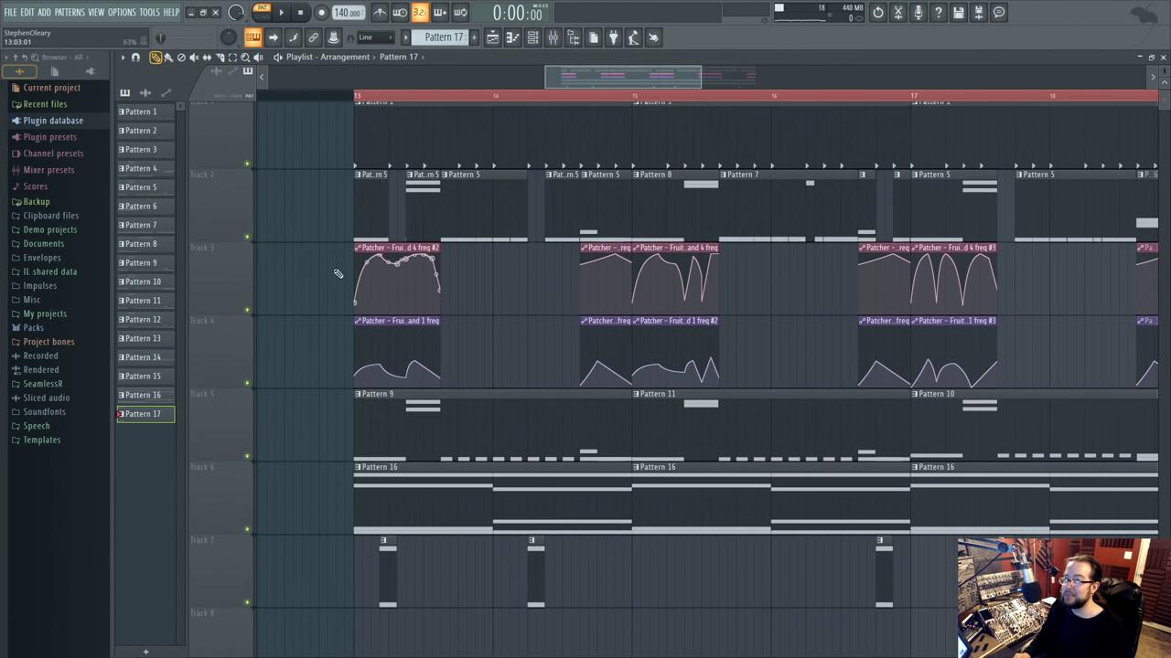
key("l")
key("space")
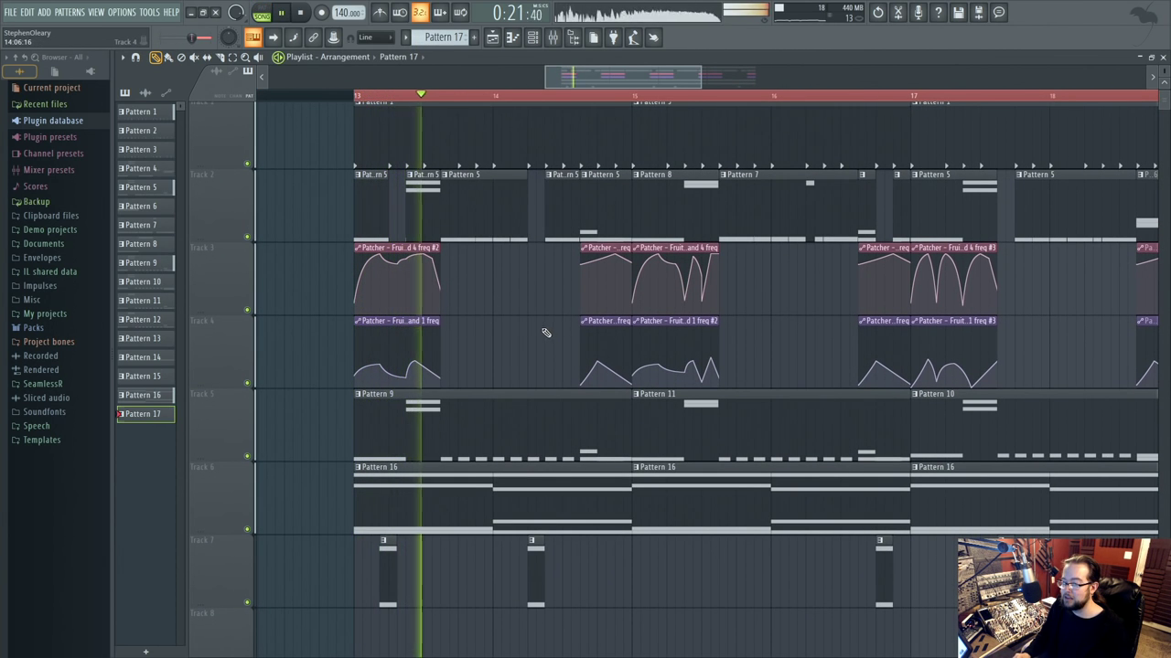
key("space")
scroll(351, 532, "up", 3)
key("space")
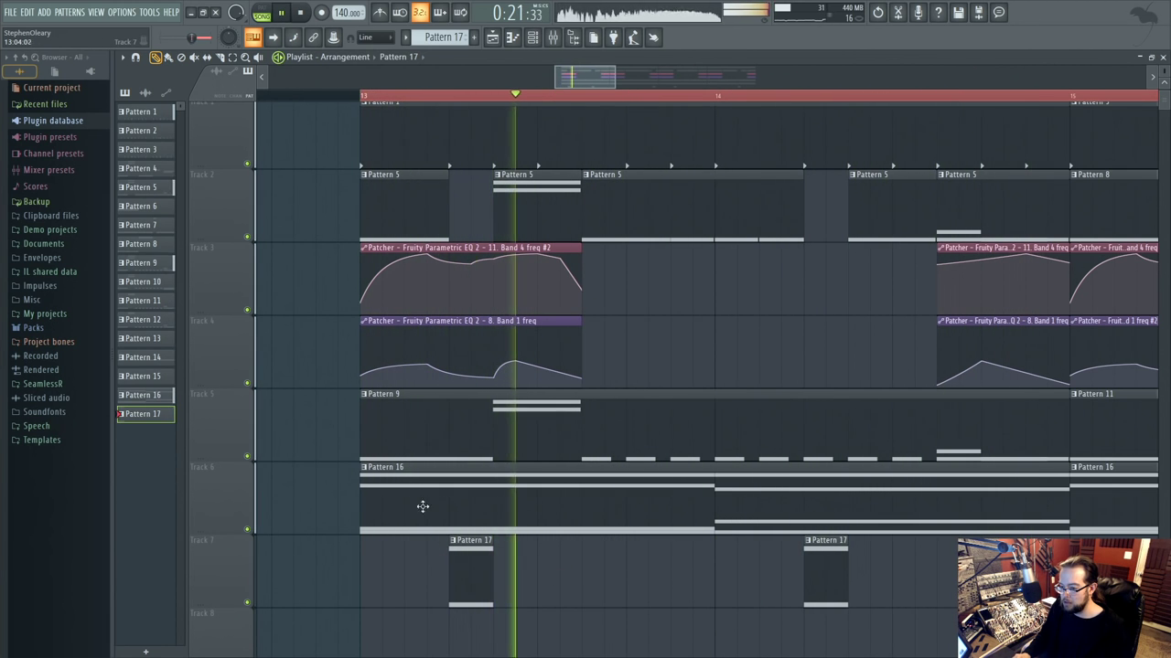
key("space")
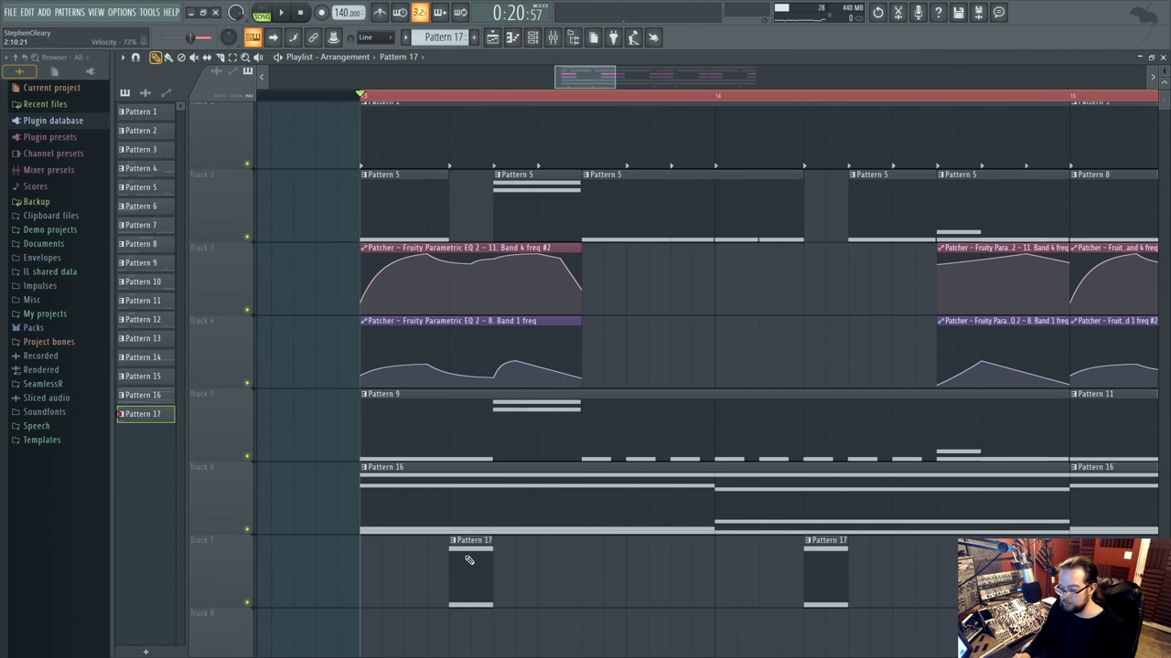
Open Pattern 17's Patcher #5 channel, bring up Harmor, and briefly audition it in song playback.
double_click(469, 560)
left_click(532, 36)
left_click(479, 602)
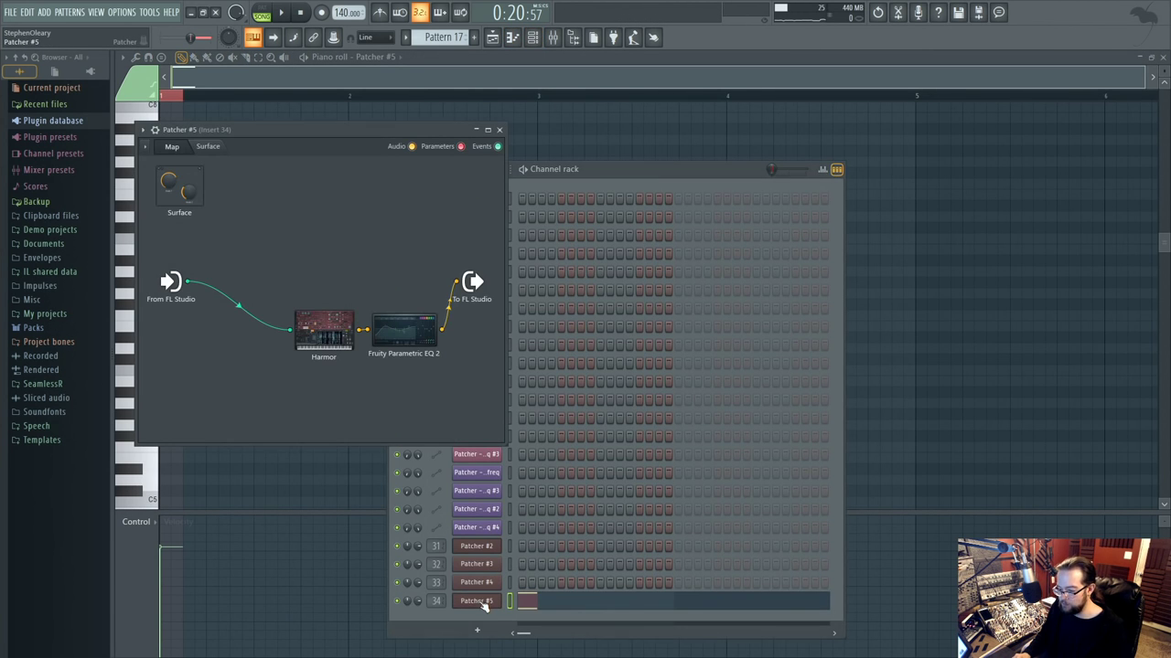
left_click(327, 338)
key("space")
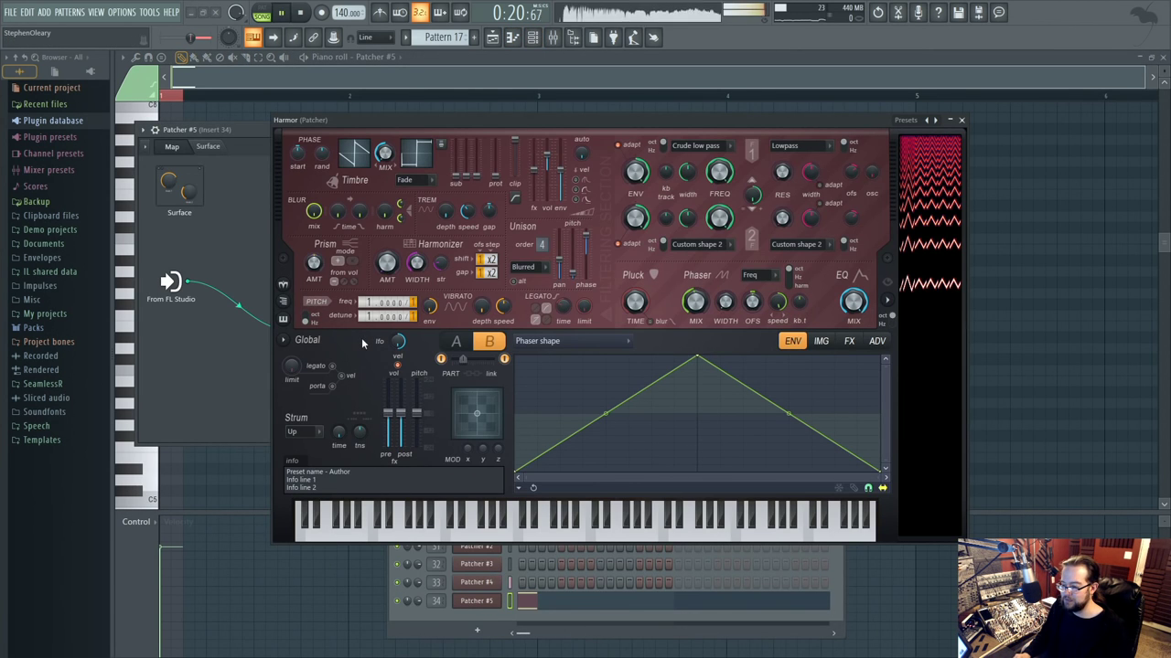
key("space")
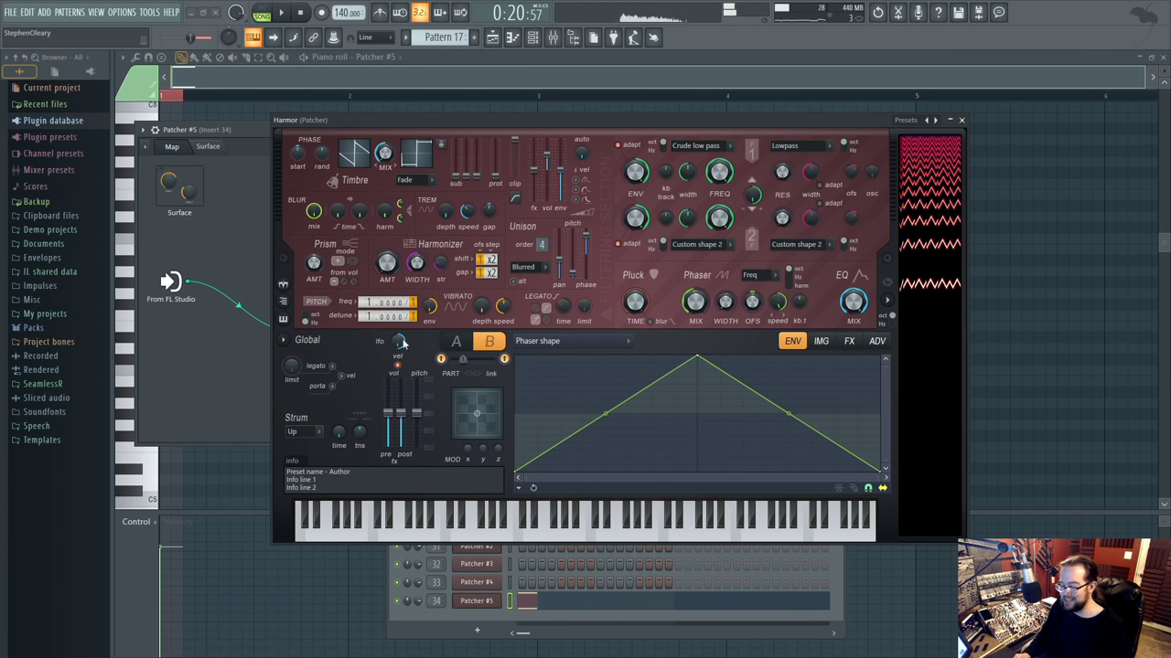
Shape part A's pitch envelope with a quick rise from below followed by a slight fall, auditioning it during playback.
left_click(622, 336)
left_click(457, 342)
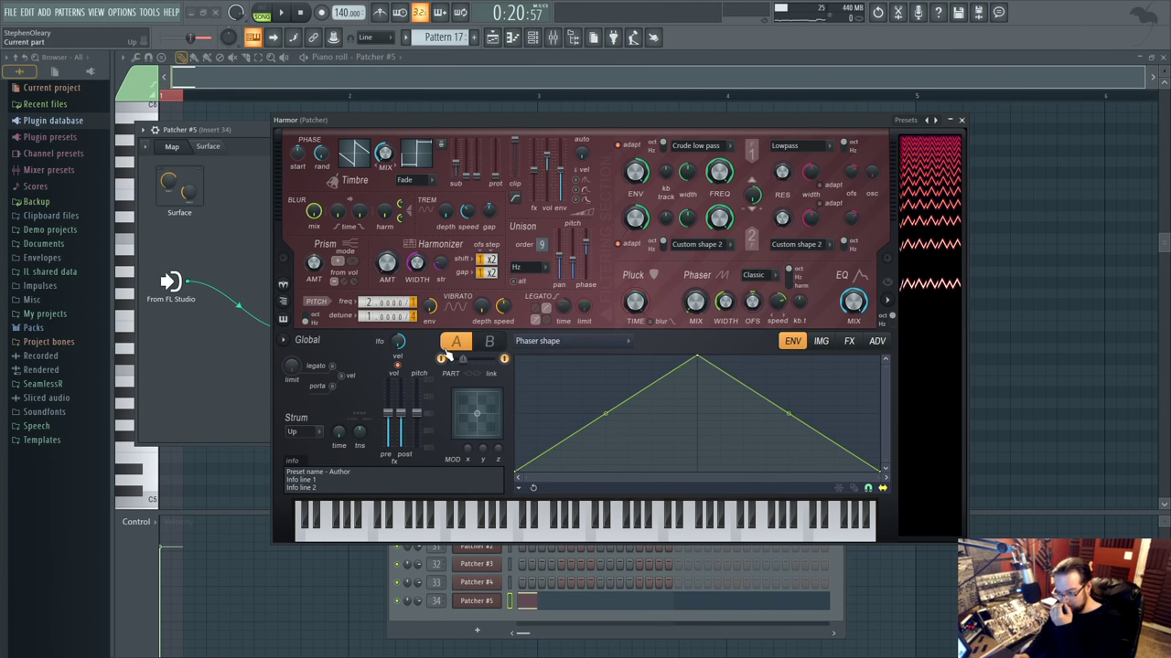
left_click(590, 341)
left_click(549, 567)
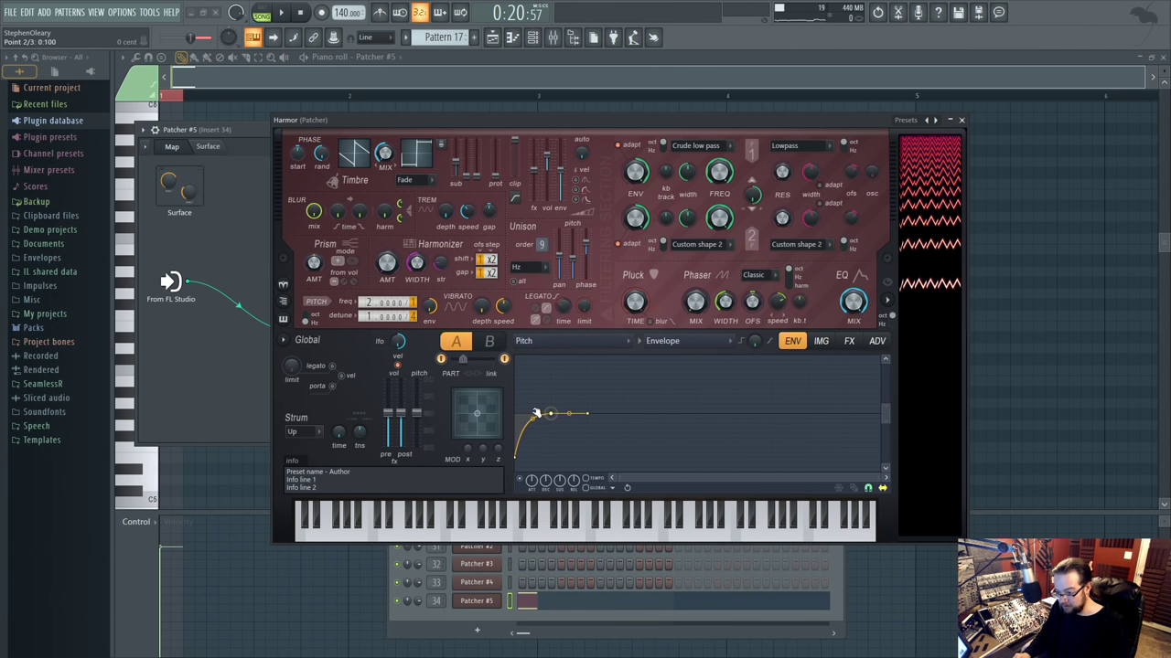
right_click(588, 418)
left_click(605, 437)
right_click(563, 418)
key("space")
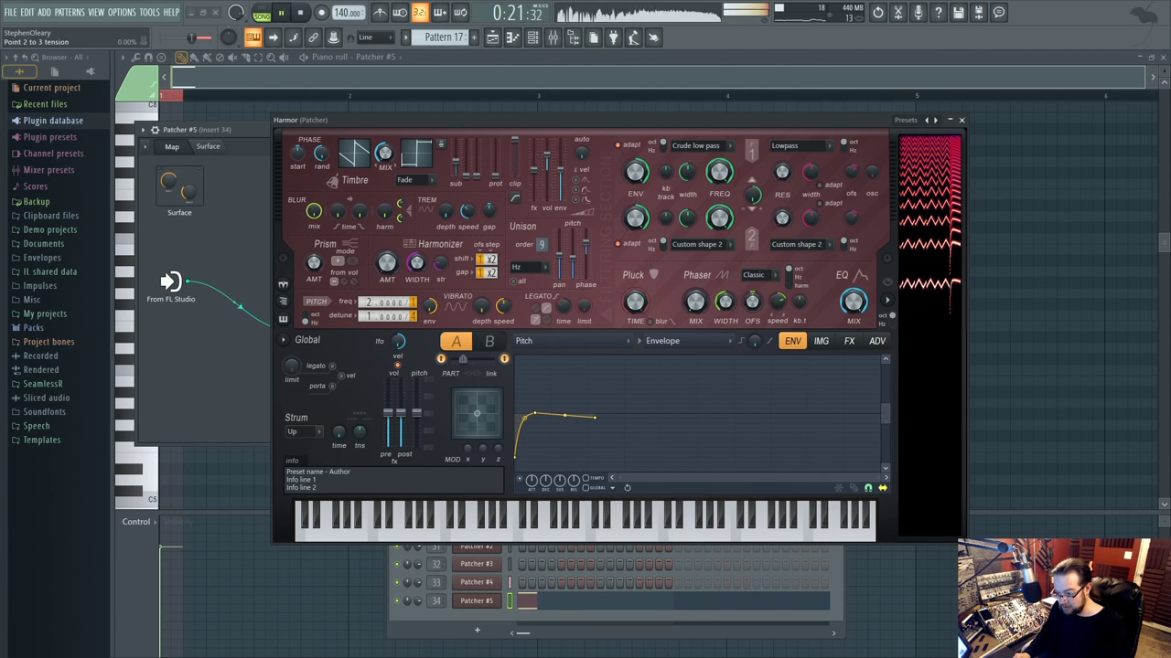
left_click_drag(595, 418, 587, 419)
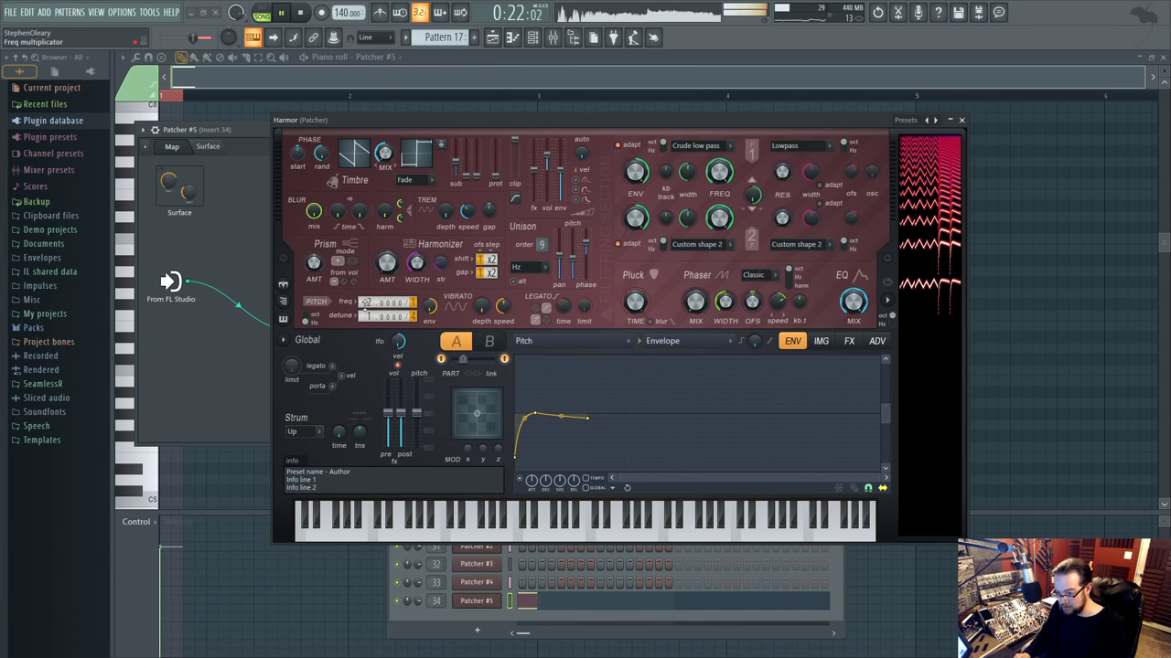
Listen to the arrangement in the playlist and delete the Pattern 17 clips on track 7 in bars 14, 16 and 17.
left_click(492, 36)
left_click(962, 119)
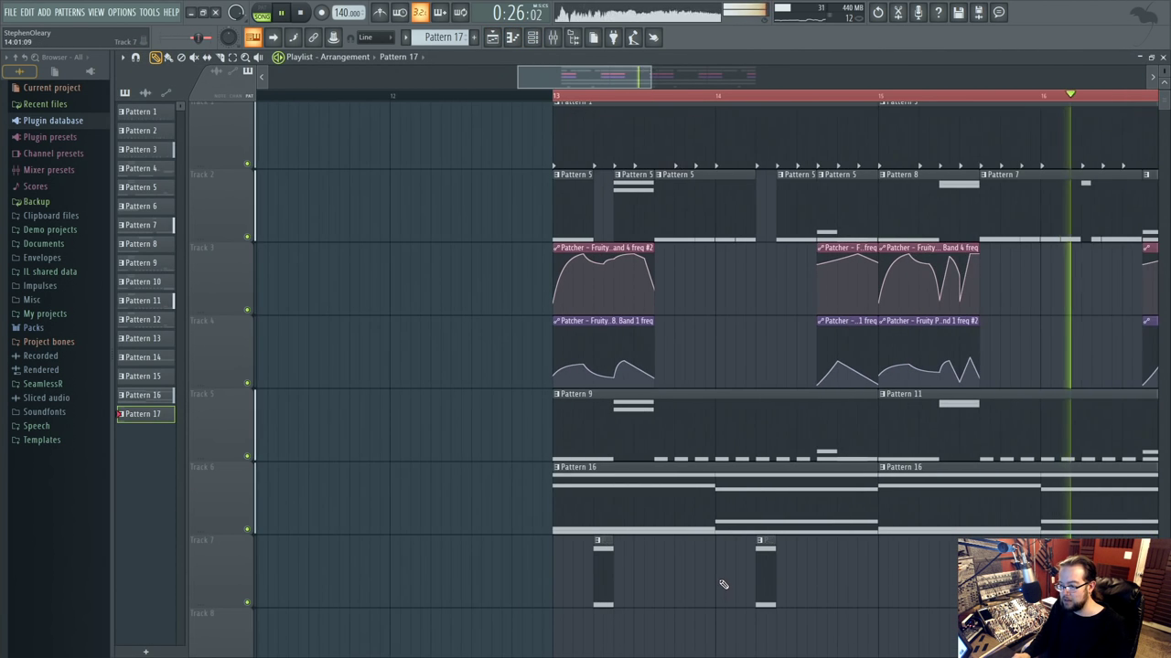
left_click_drag(860, 585, 673, 546)
scroll(624, 516, "down", 2)
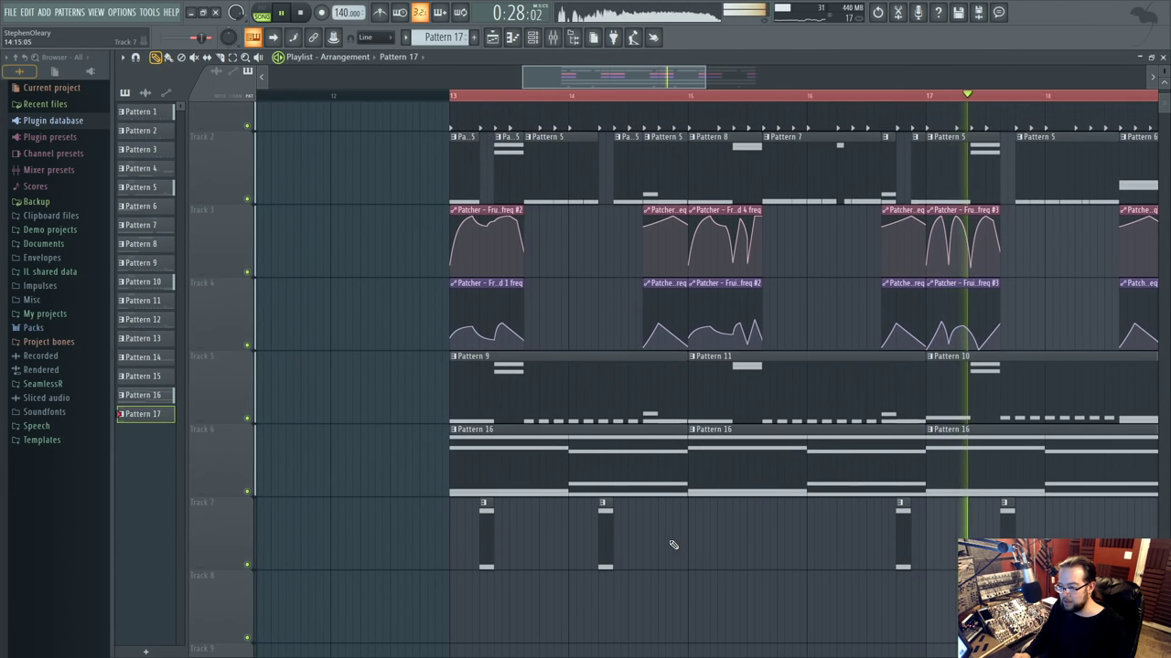
key("space")
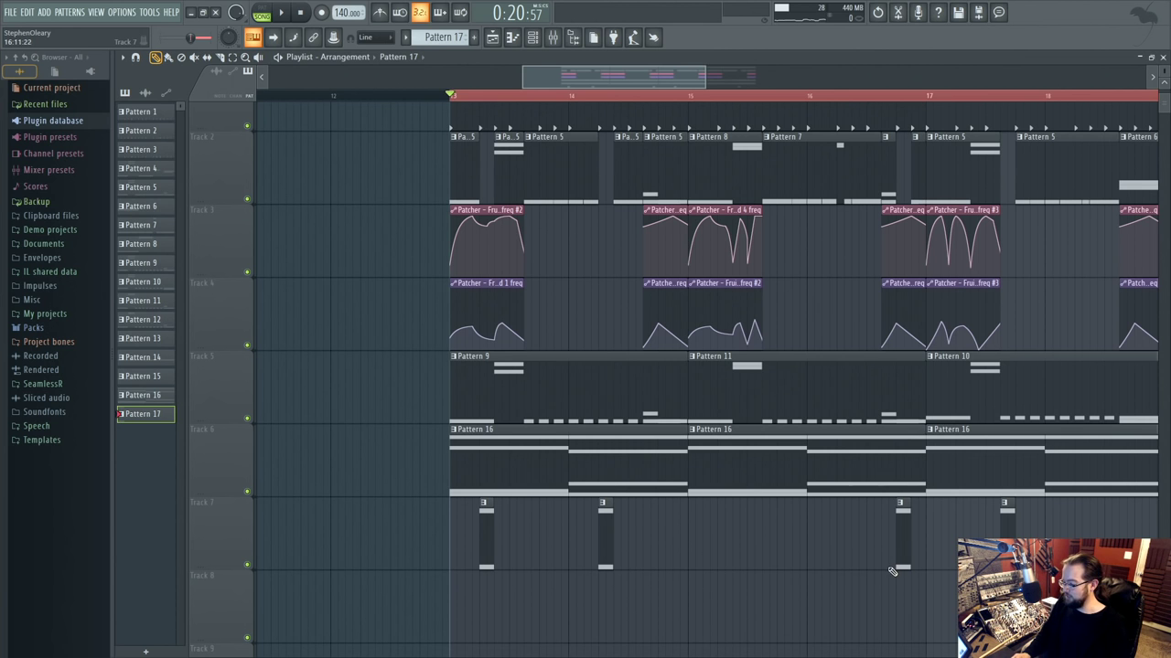
left_click_drag(1012, 551, 565, 534)
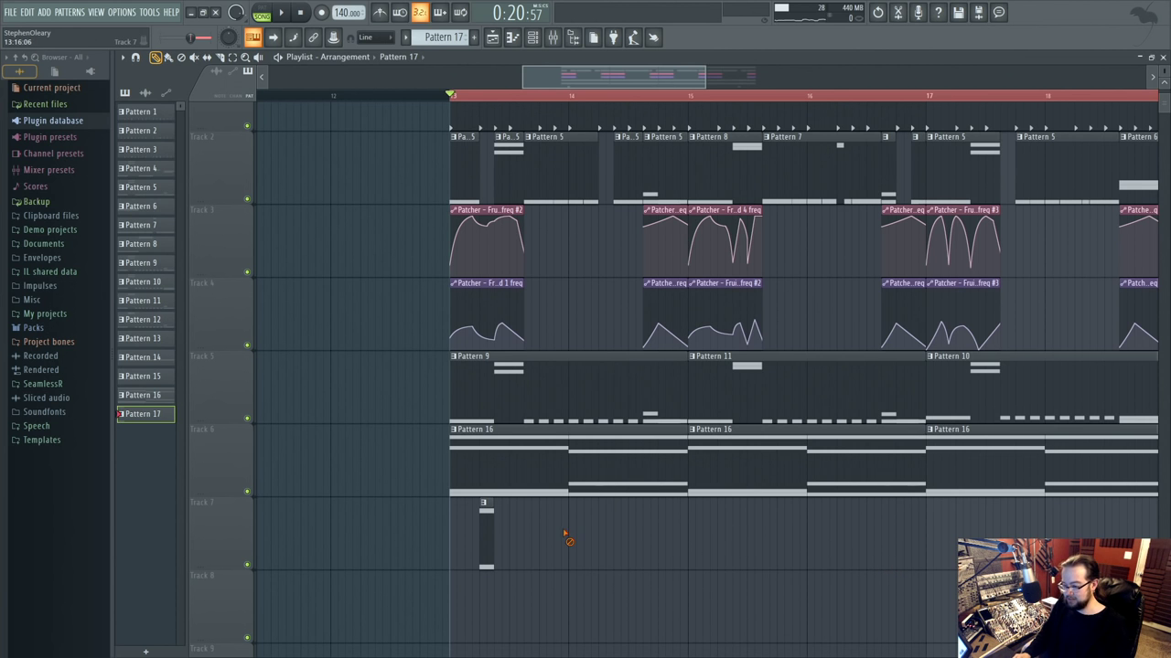
Open Pattern 17 in the piano roll, play it in pattern mode, and delete the lower of its two octave notes.
double_click(488, 532)
left_click(266, 14)
left_click(281, 13)
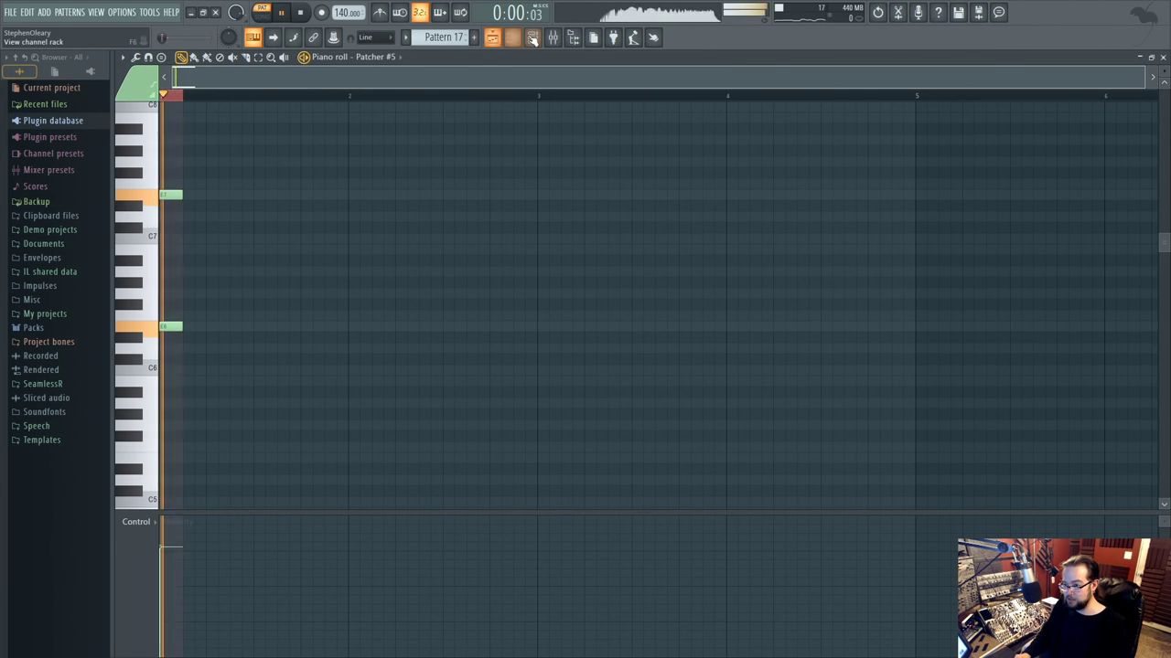
left_click(533, 38)
key("space")
right_click(175, 326)
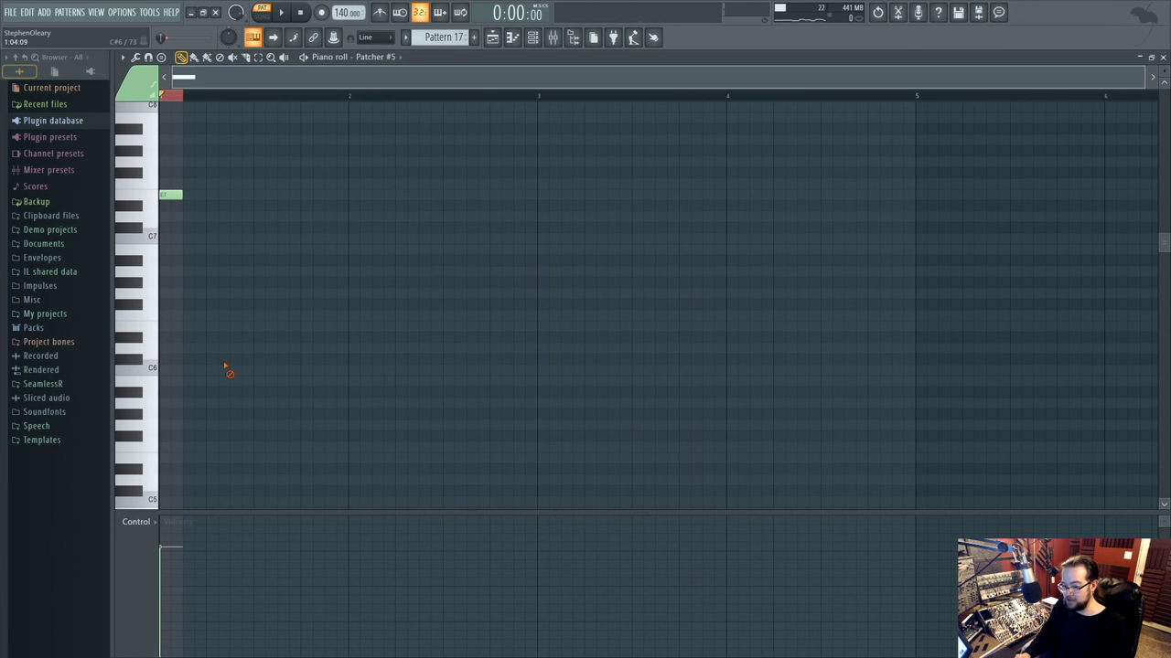
Open Harmor inside Patcher #5 and audition the single-note pattern with repeated playback.
left_click(533, 39)
left_click(477, 601)
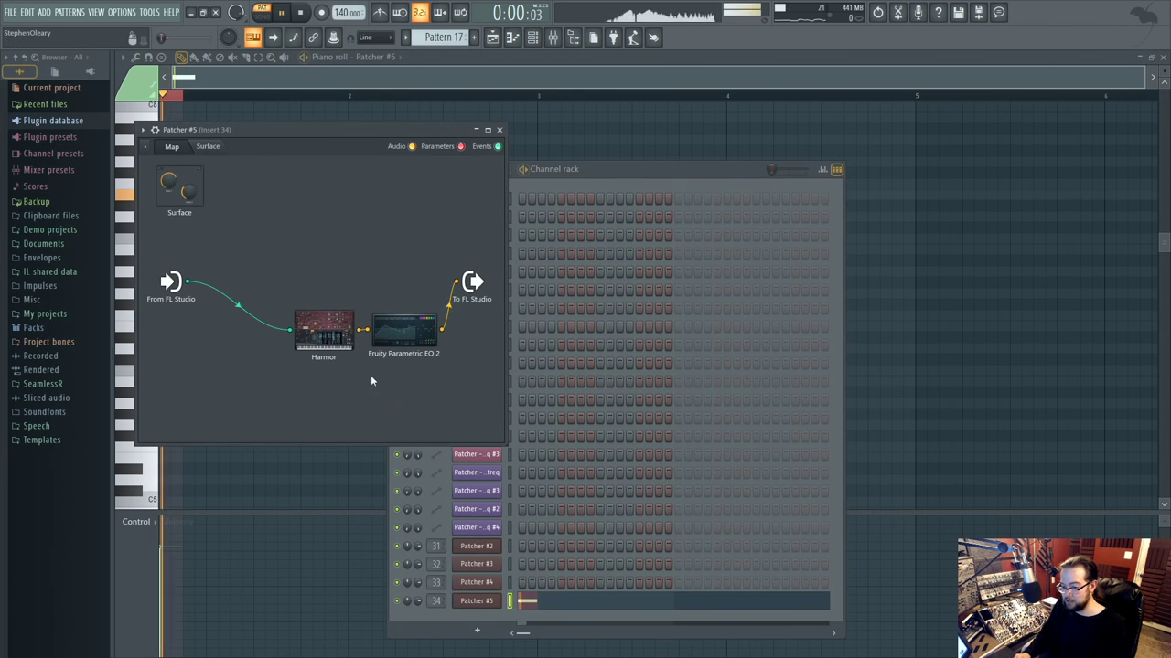
left_click(320, 323)
key("space")
key("space")
left_click_drag(455, 164, 456, 176)
key("space")
key("space")
key("space")
key("space")
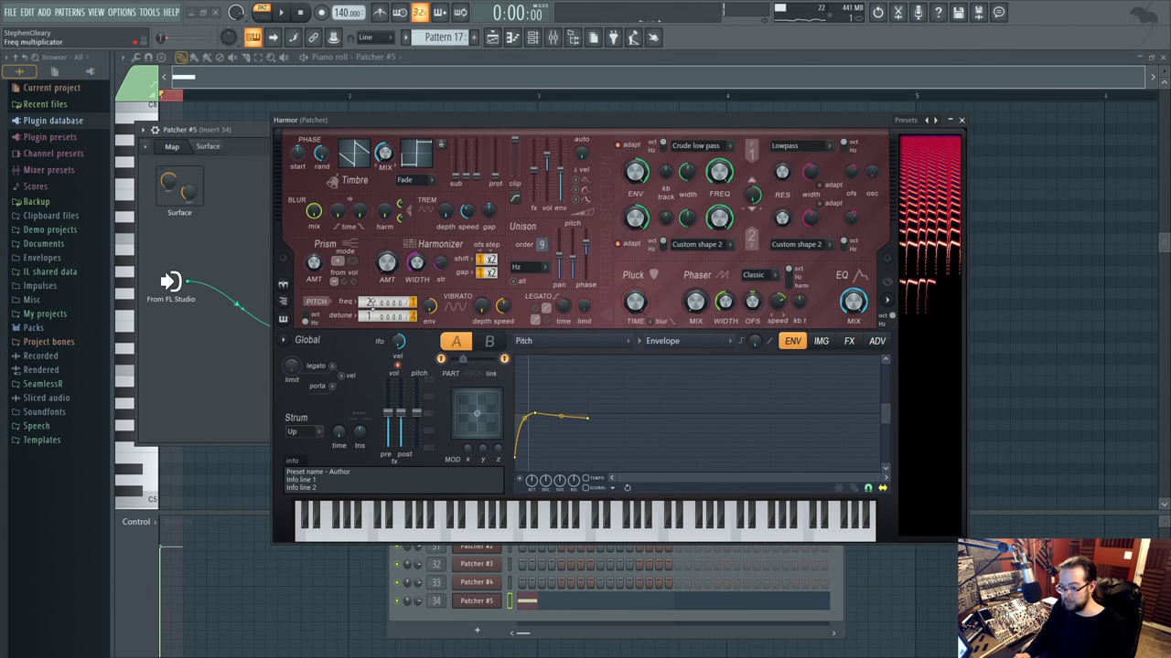
key("space")
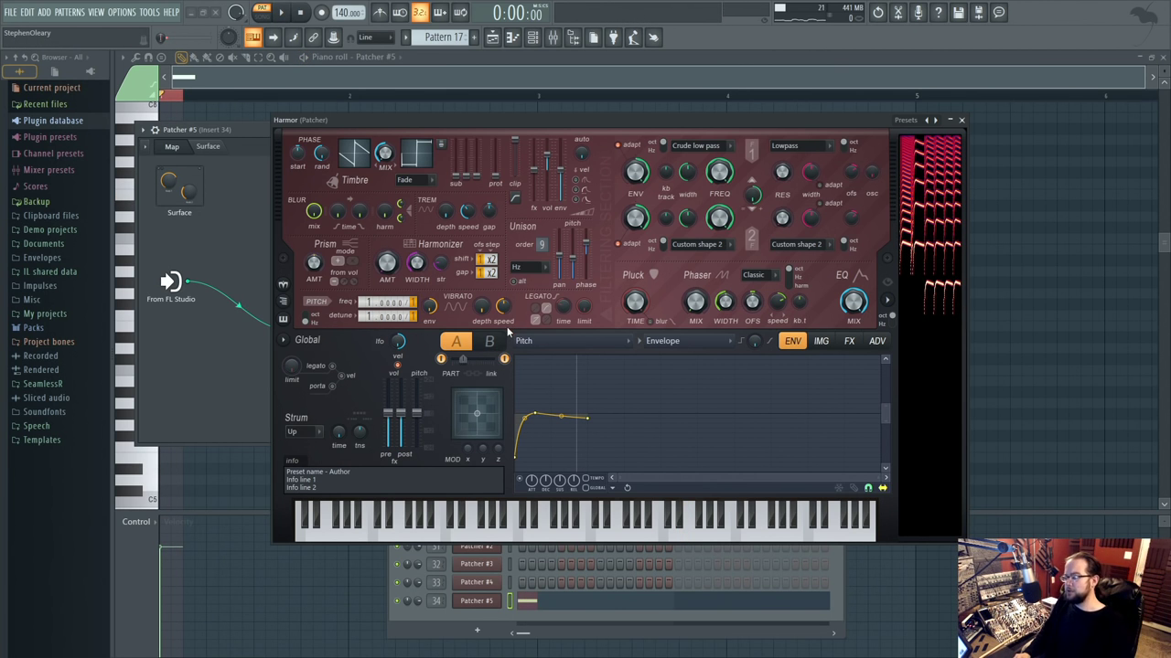
Compare Harmor's parts A and B during playback and lower the global pitch slider.
left_click(489, 341)
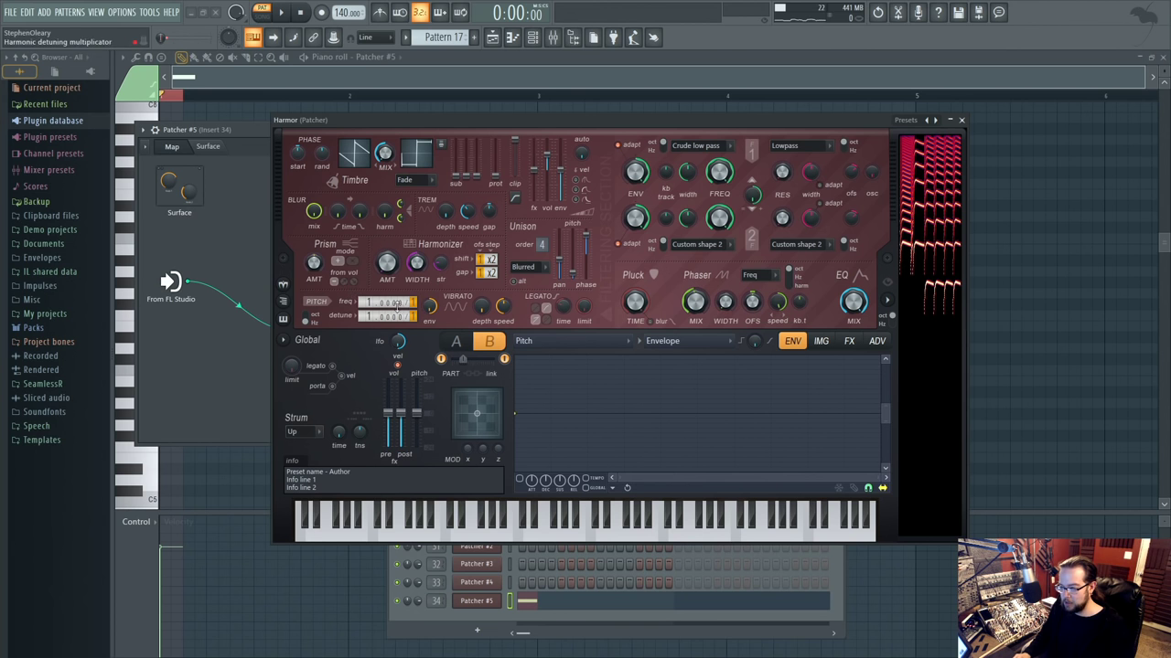
key("space")
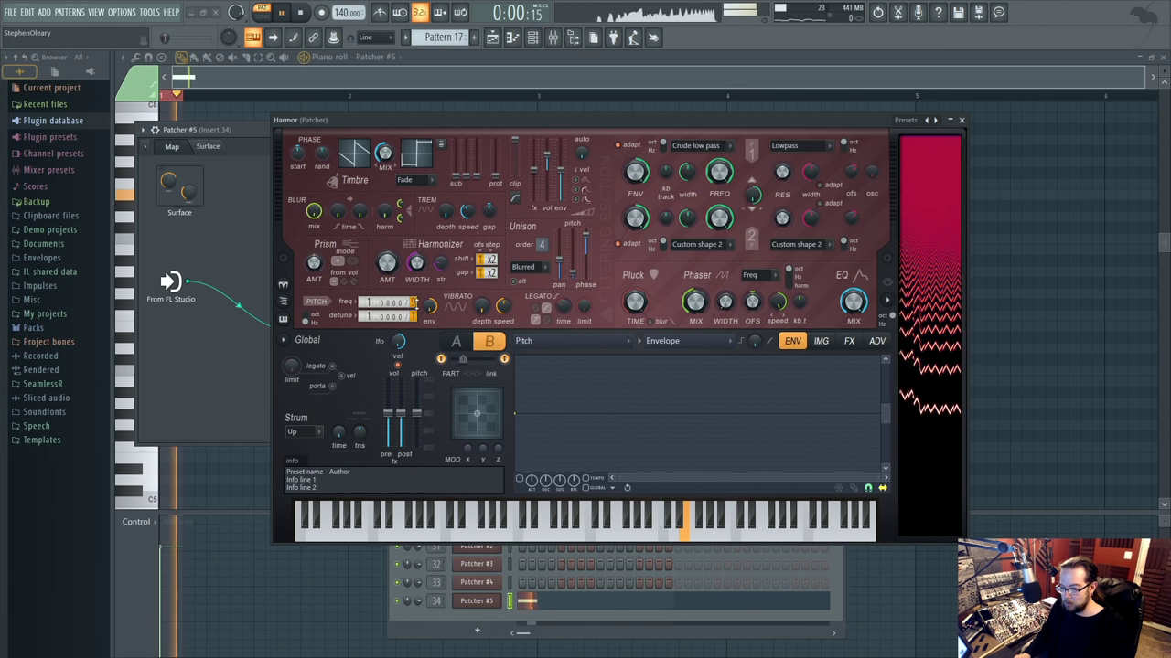
left_click(456, 342)
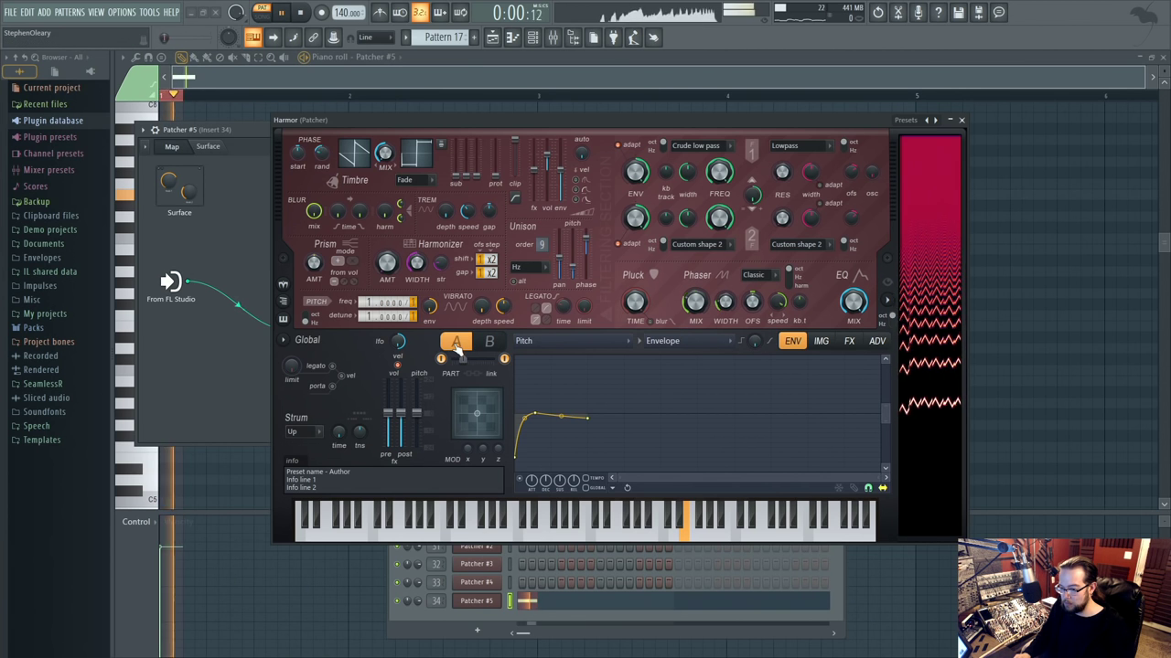
key("space")
left_click_drag(417, 428, 418, 430)
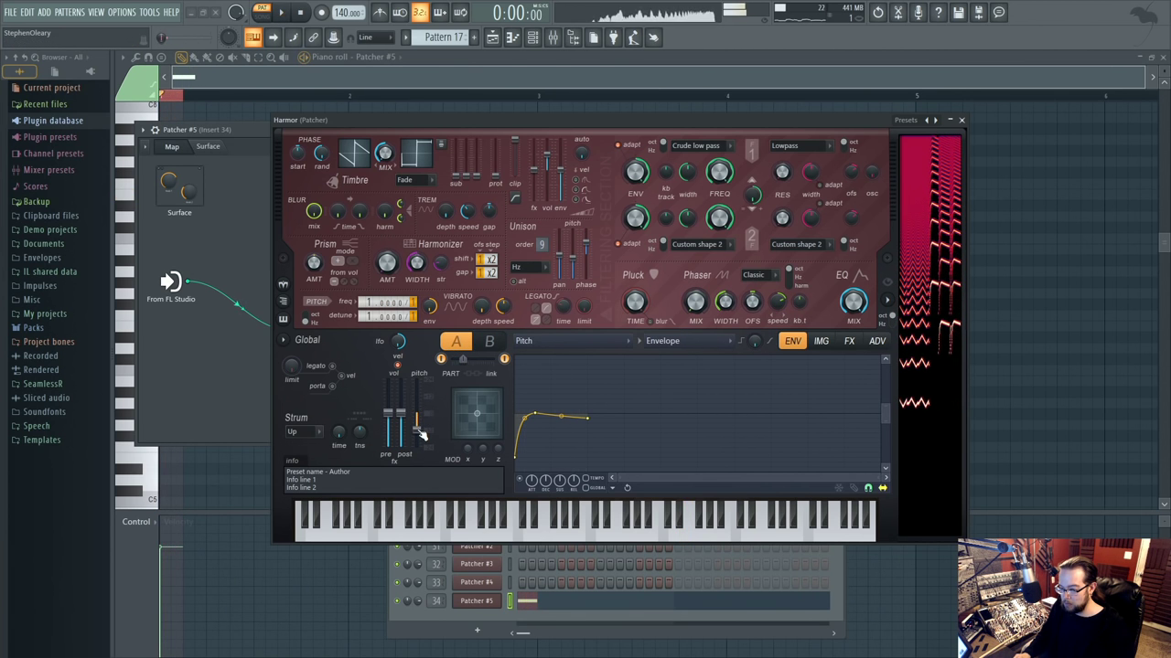
Try different frequency ratios on part B, including 1/2, and set its unison order to 2.
left_click(492, 341)
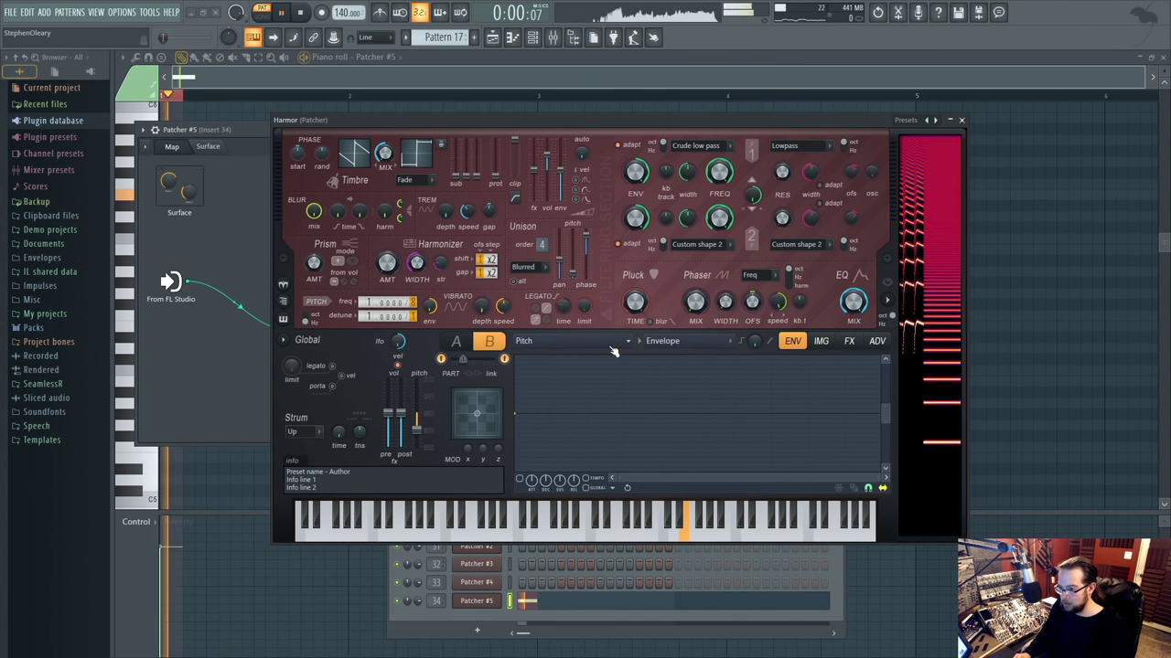
key("space")
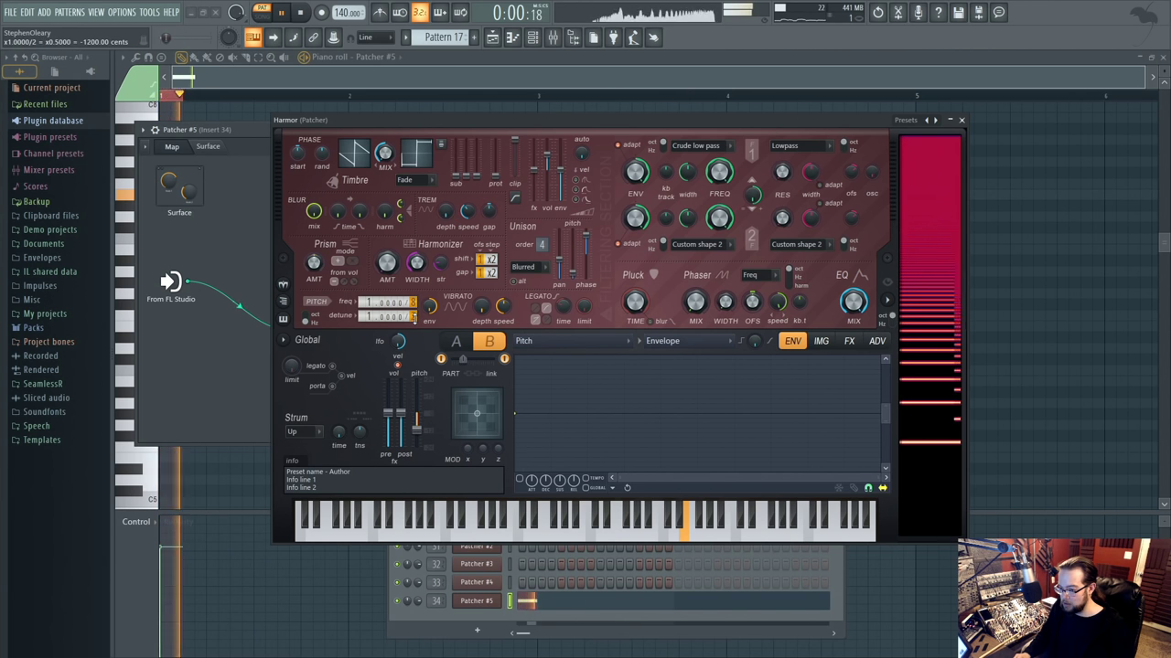
left_click_drag(415, 303, 417, 305)
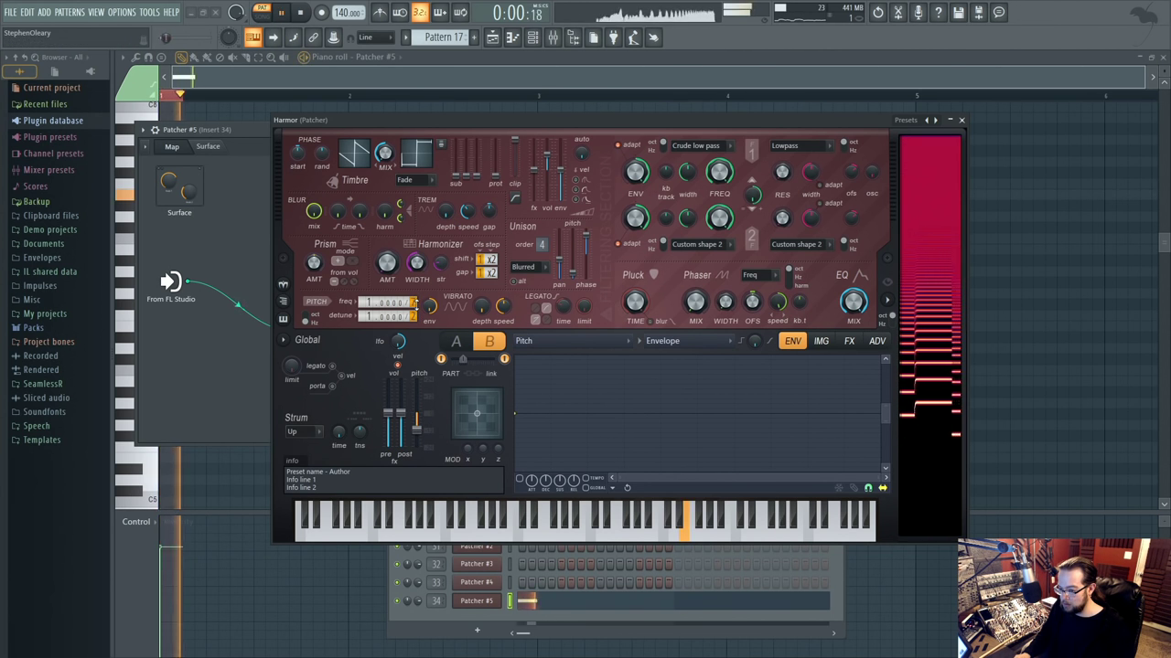
key("space")
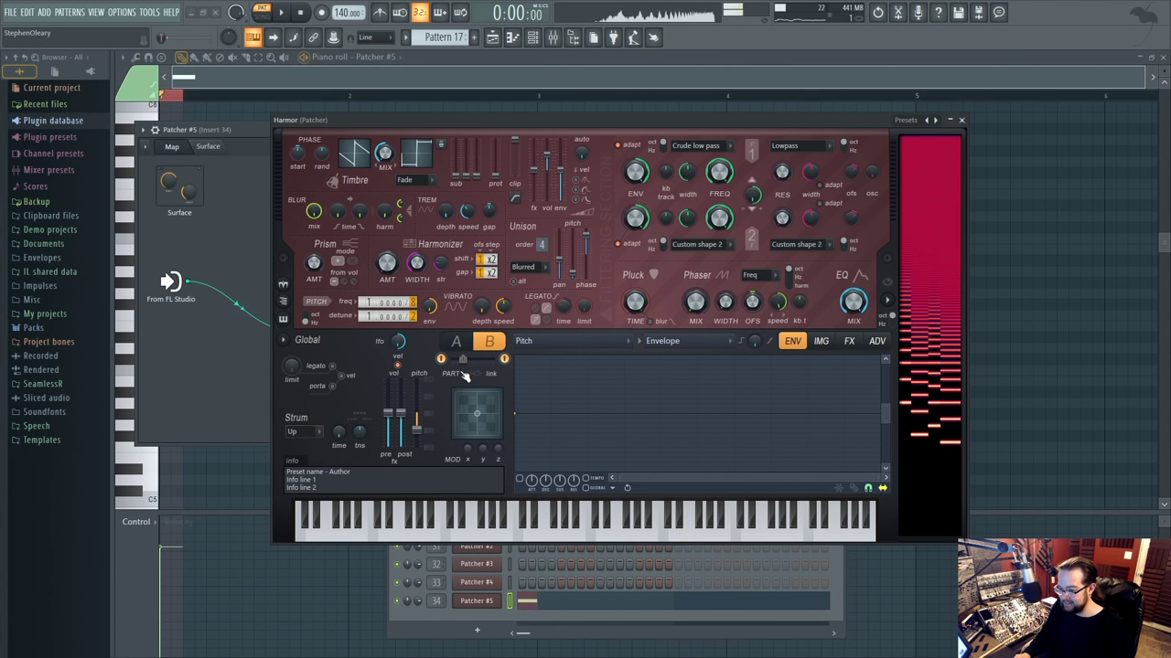
key("space")
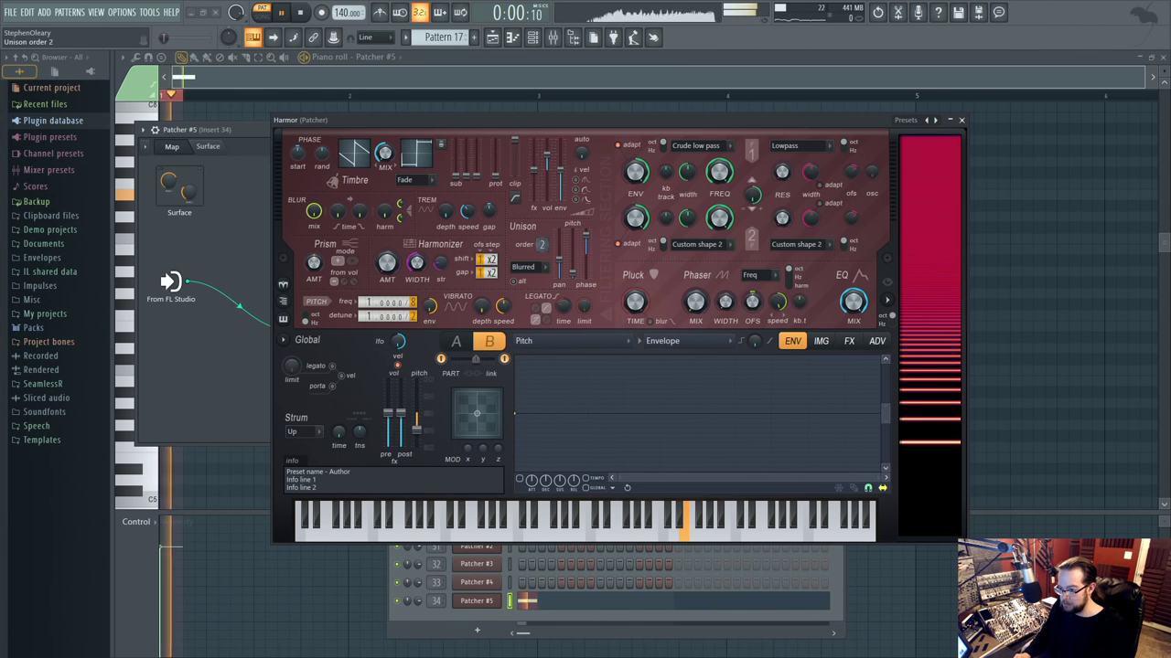
Enable part B's pitch envelope, try a steep initial fall from a high start, and level the curve out again.
left_click(581, 341)
left_click(454, 320)
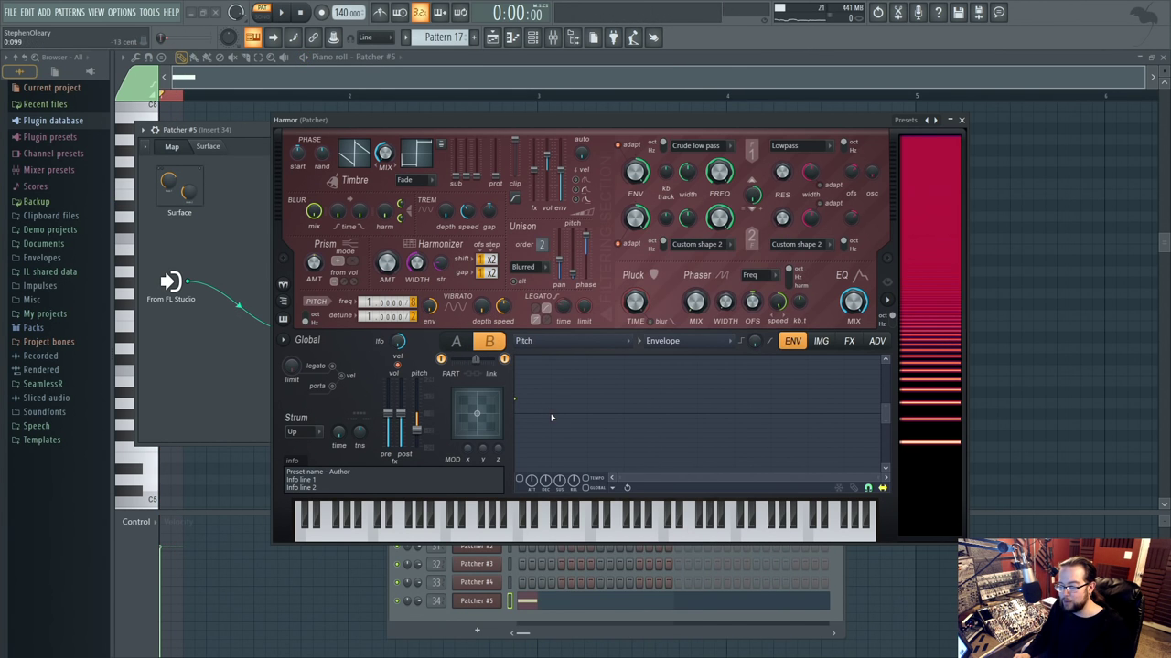
left_click(520, 482)
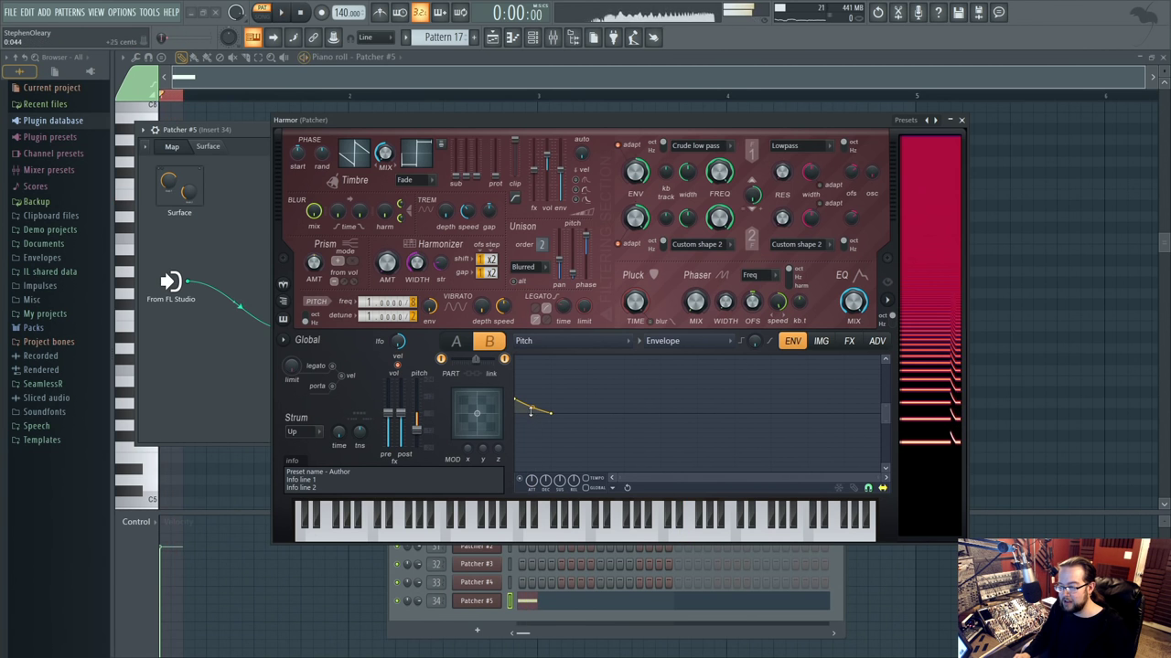
left_click_drag(518, 401, 518, 353)
key("space")
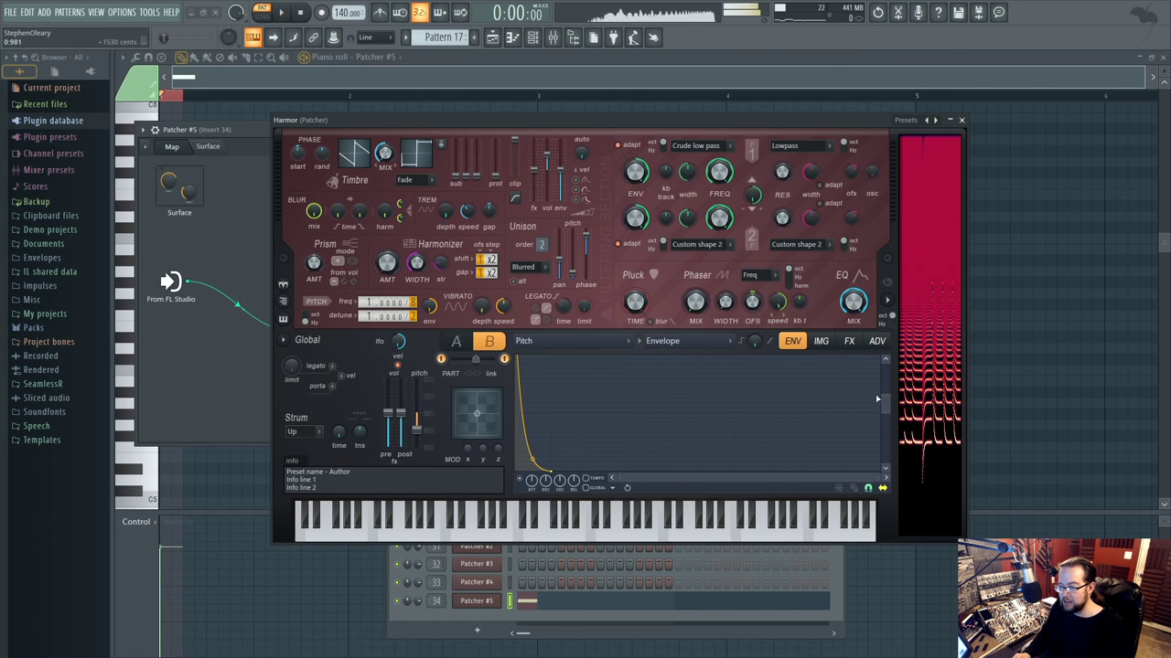
left_click_drag(884, 413, 884, 449)
key("space")
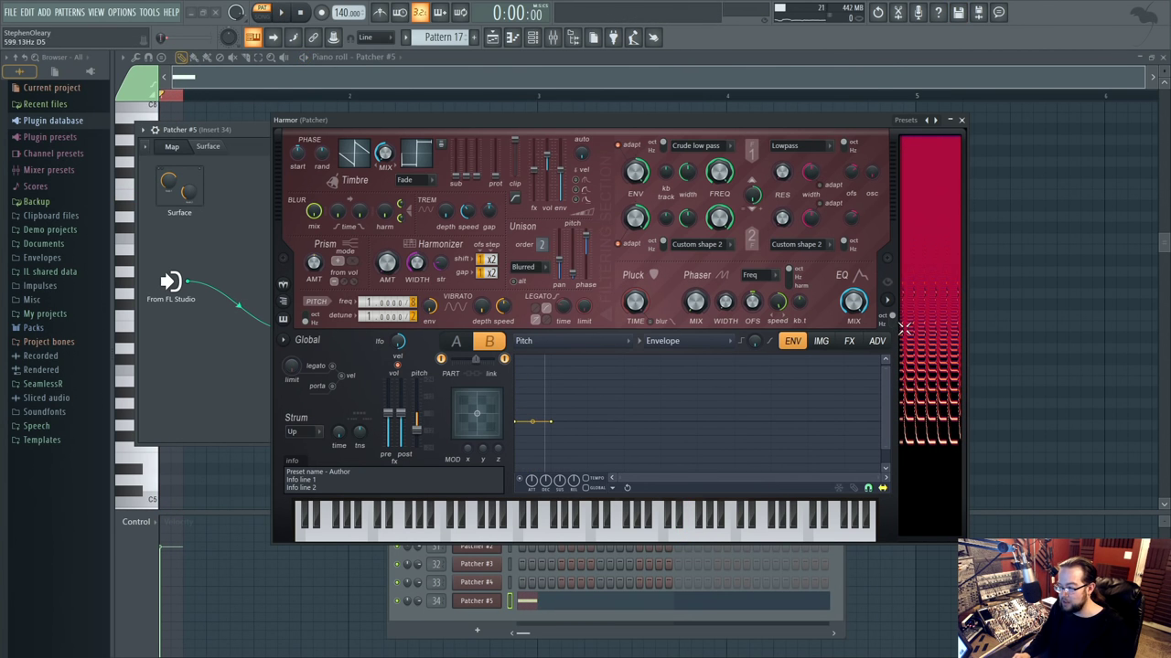
Check Harmor's advanced settings and compare the settings and sound of parts A and B.
left_click(877, 341)
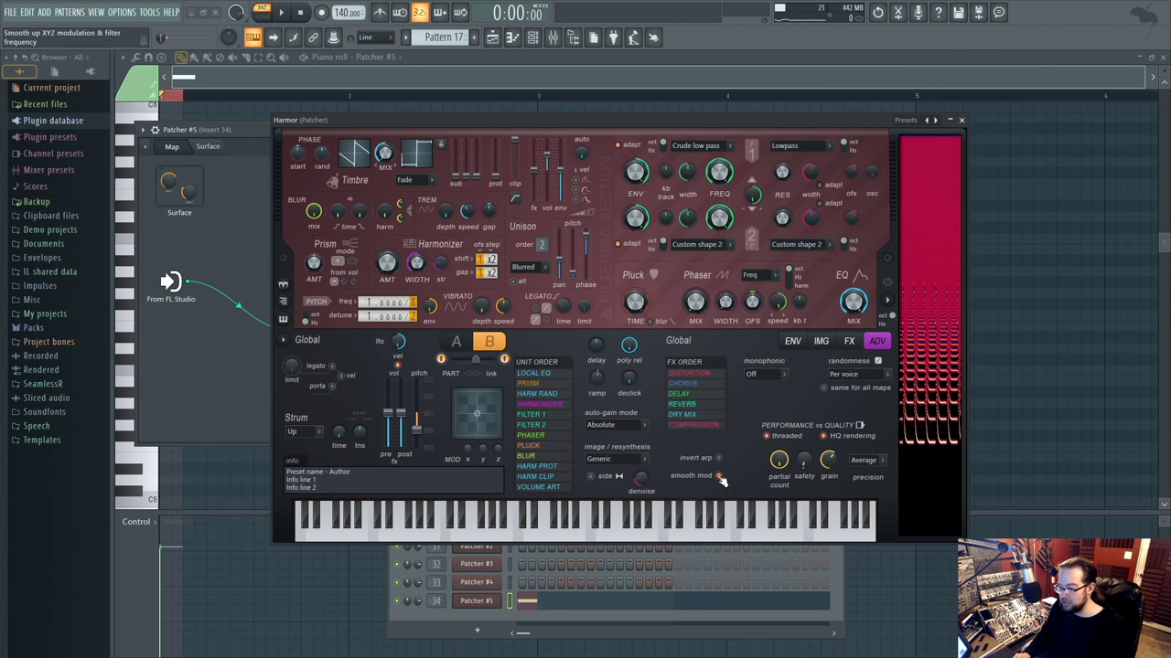
left_click(455, 341)
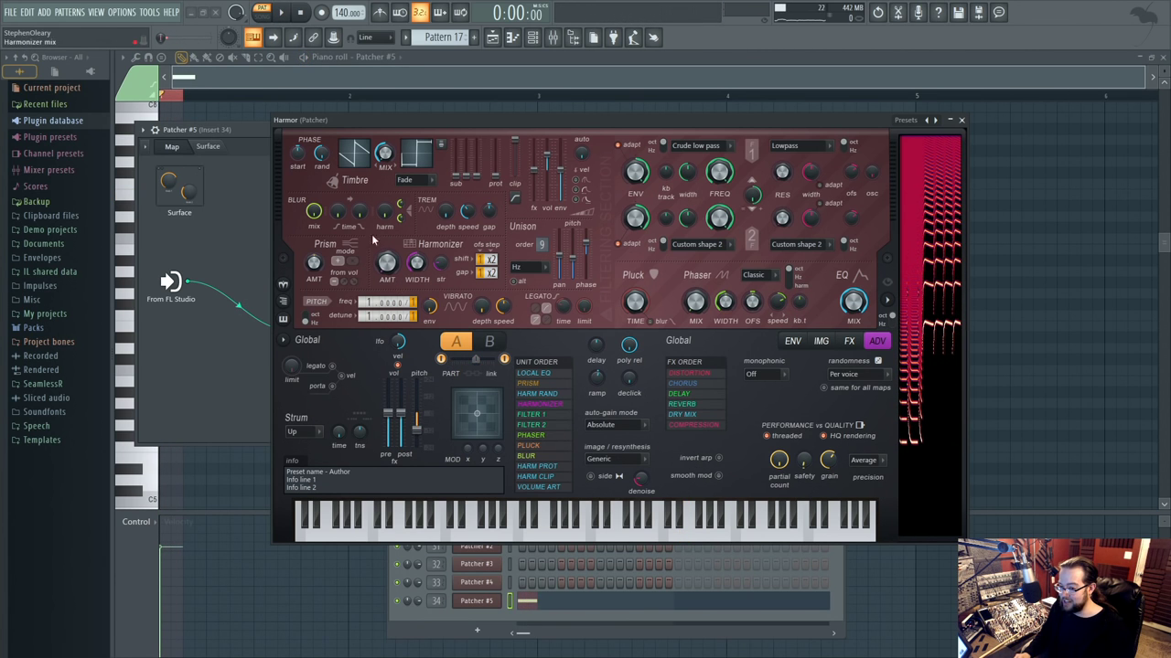
left_click(489, 341)
key("space")
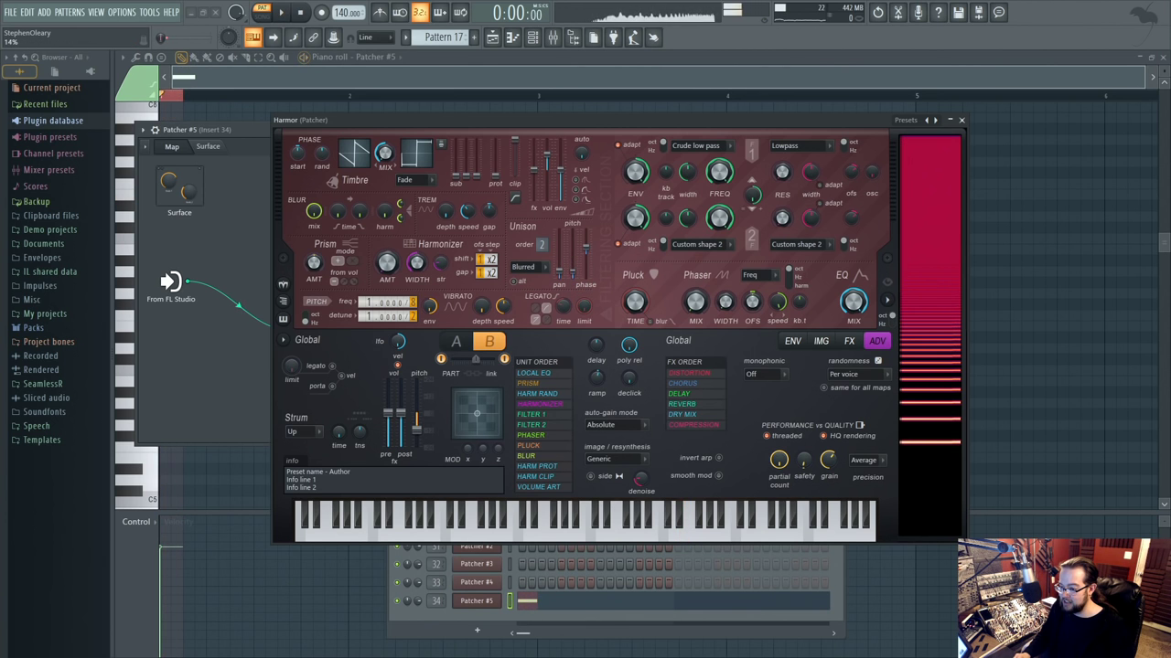
key("space")
Give part B's unison phase a Random mapping curve falling from the maximum to the midpoint, and audition it.
right_click(583, 277)
left_click(627, 311)
left_click(718, 345)
left_click(686, 417)
left_click_drag(882, 359, 880, 414)
key("space")
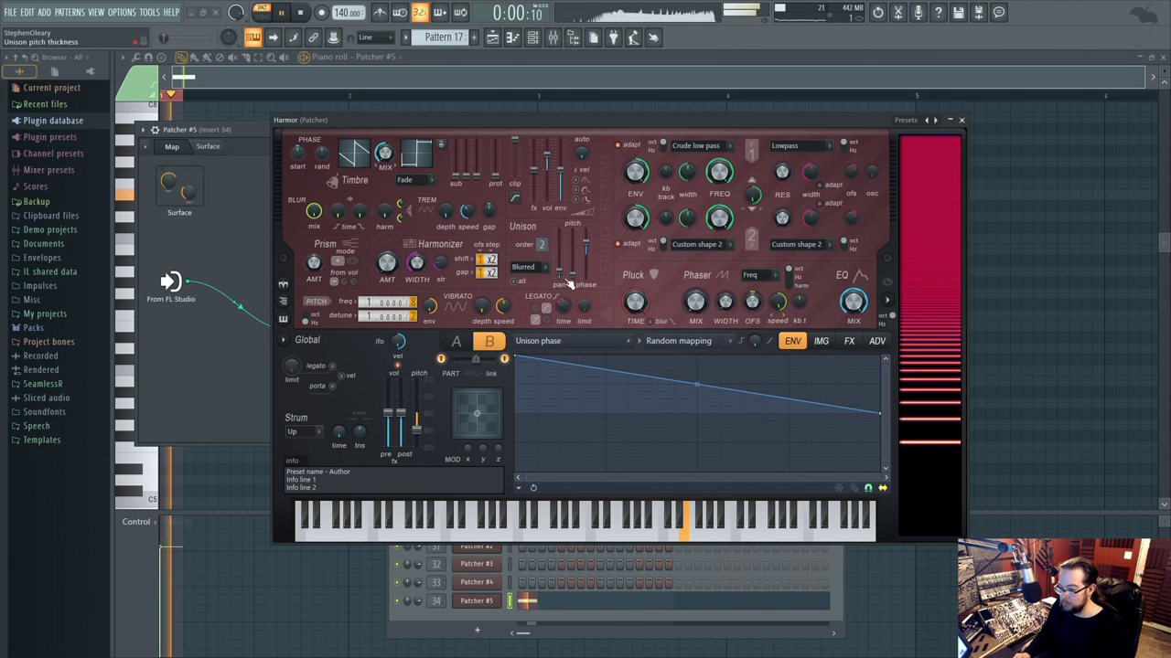
Give part A's unison phase a Random mapping curve falling straight from maximum to minimum, and play the pattern.
left_click(456, 341)
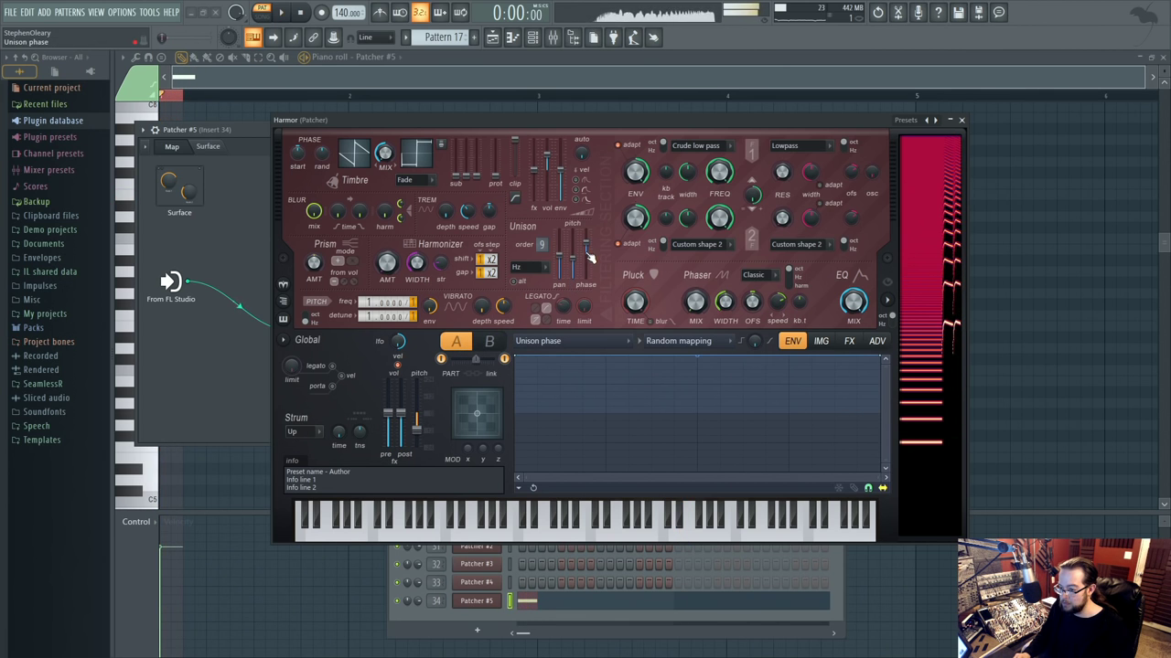
key("space")
right_click(587, 247)
left_click(707, 345)
left_click(681, 413)
key("space")
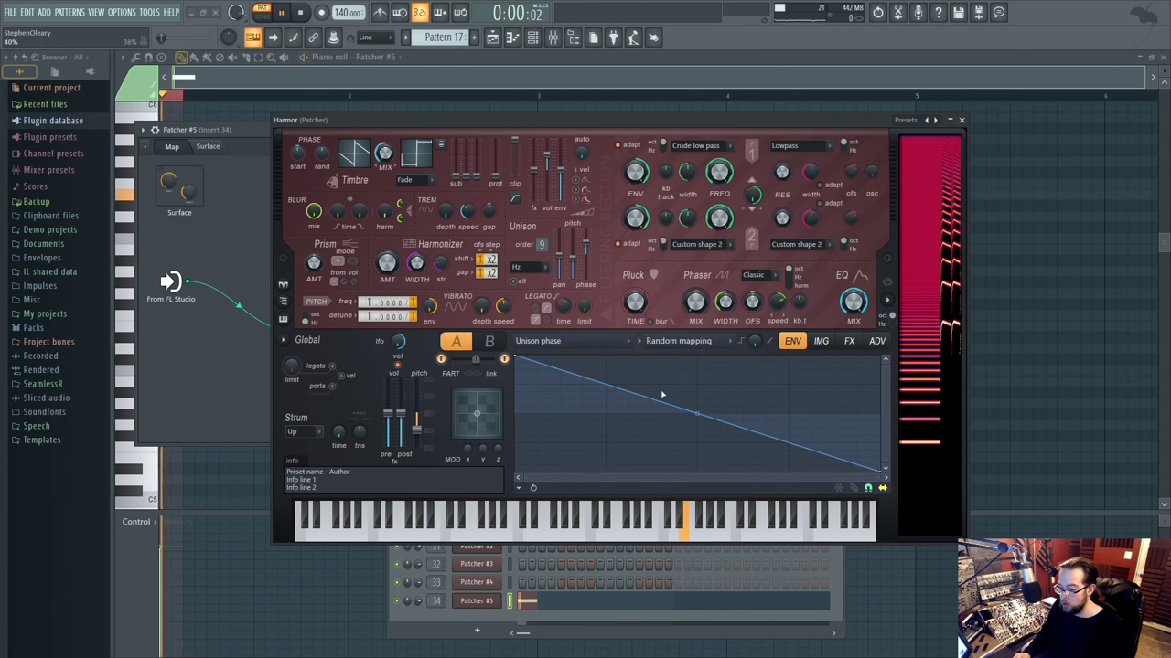
Shape part A's unison pitch thickness envelope as a fast curved decay from full level to zero.
right_click(581, 256)
left_click(588, 274)
right_click(574, 246)
left_click(585, 274)
left_click_drag(513, 446, 515, 353)
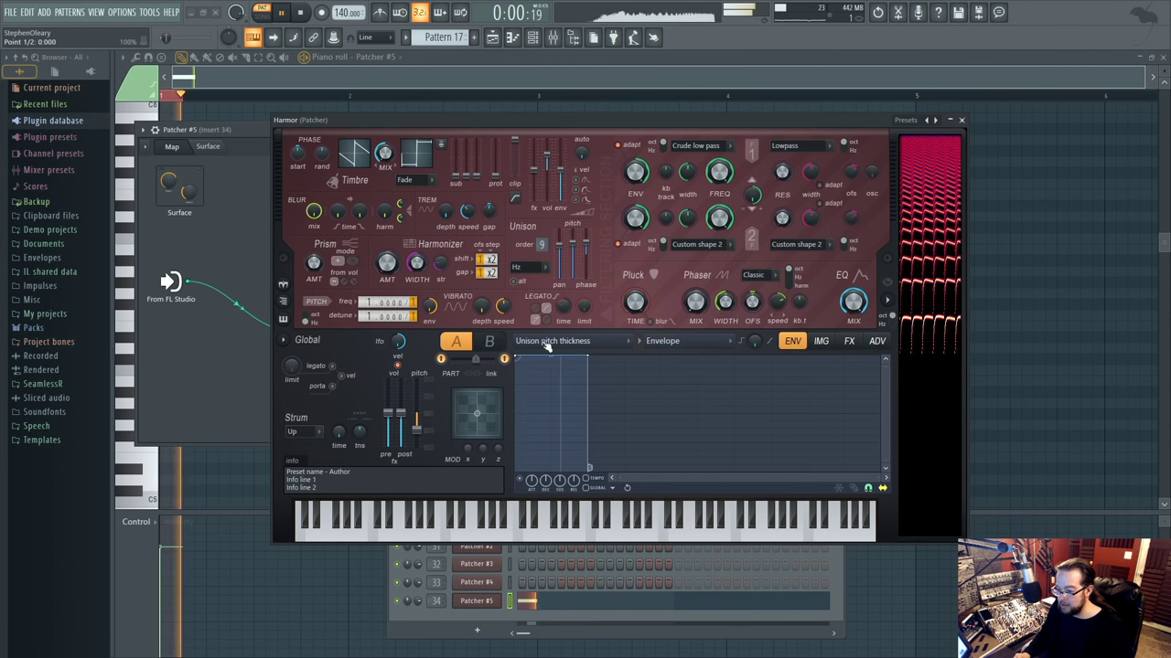
left_click_drag(588, 357, 550, 455)
key("space")
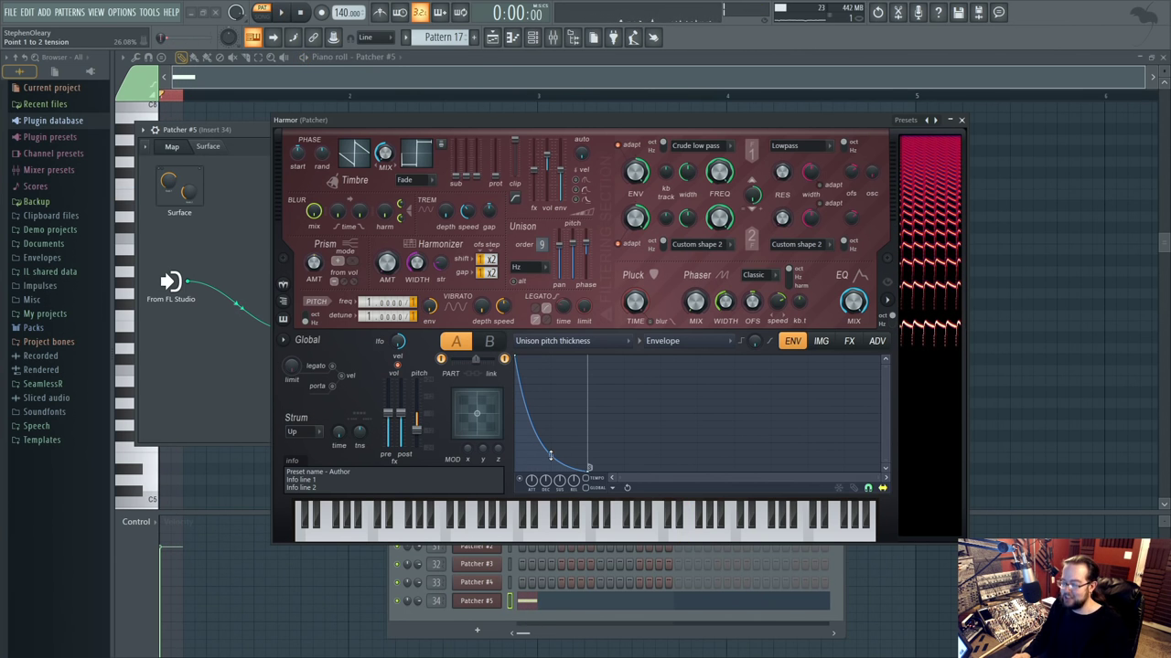
Return to the playlist, close Harmor, and delete the Patcher #5 channel from the channel rack.
left_click(492, 37)
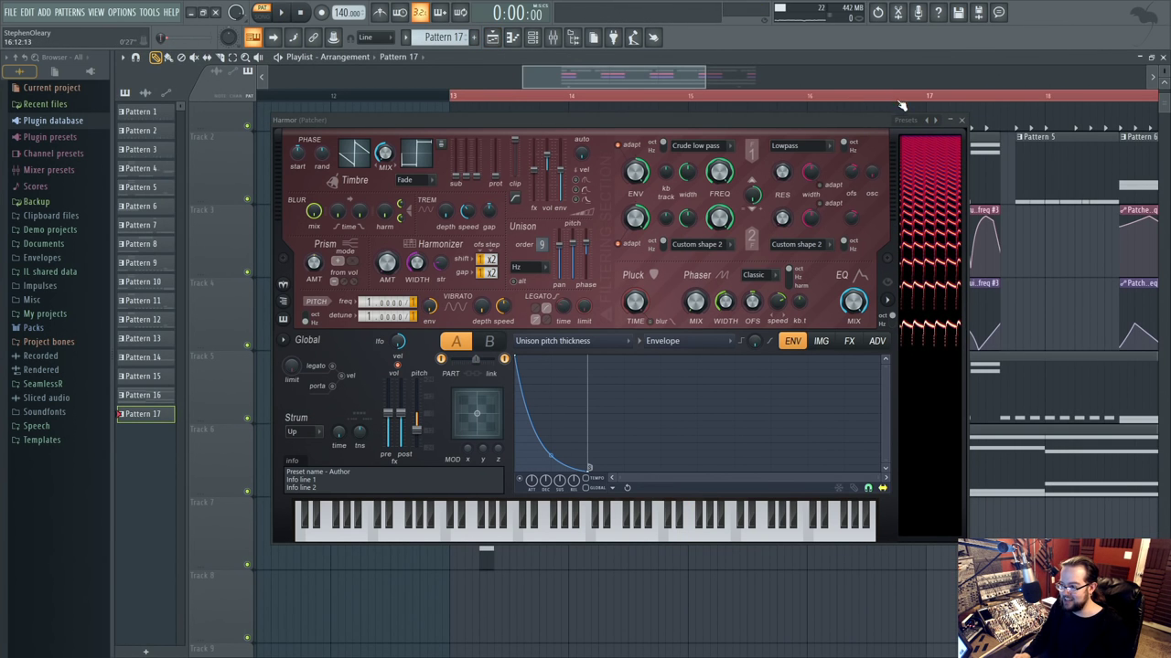
left_click(961, 120)
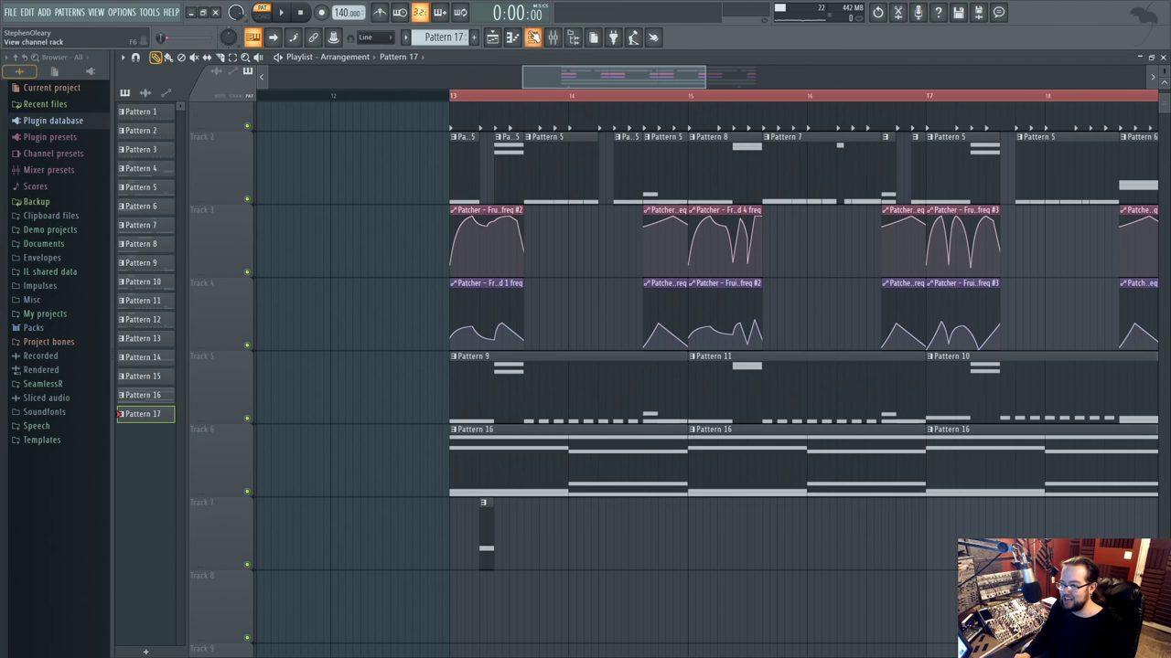
left_click(533, 36)
right_click(493, 601)
left_click(526, 622)
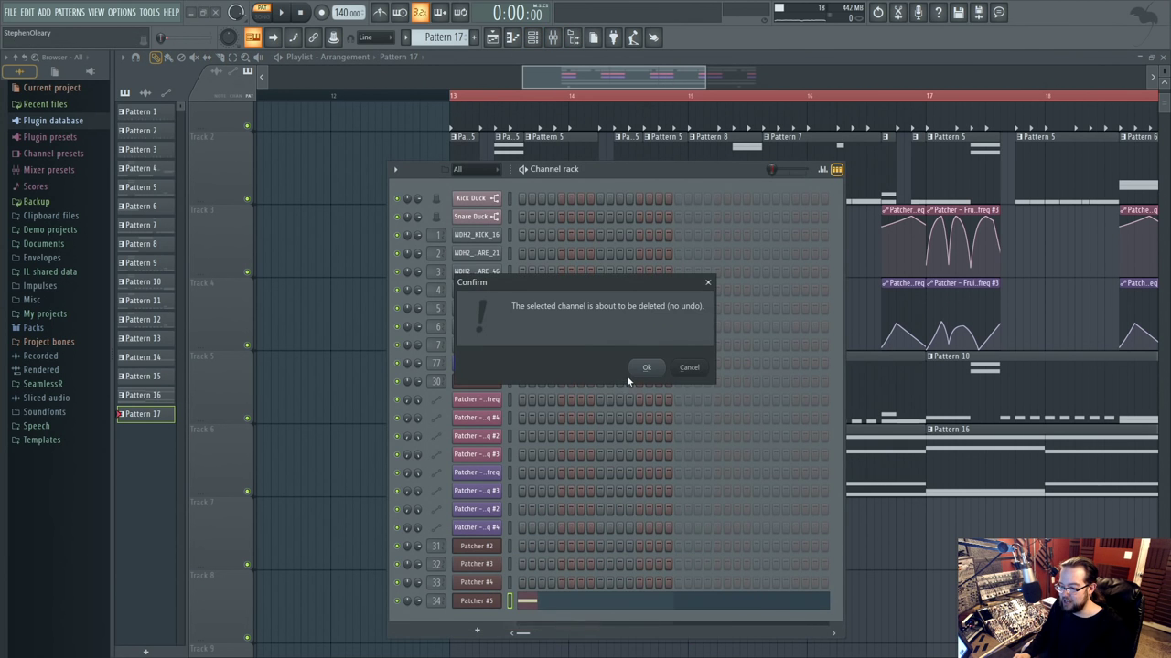
left_click(643, 369)
key("F6")
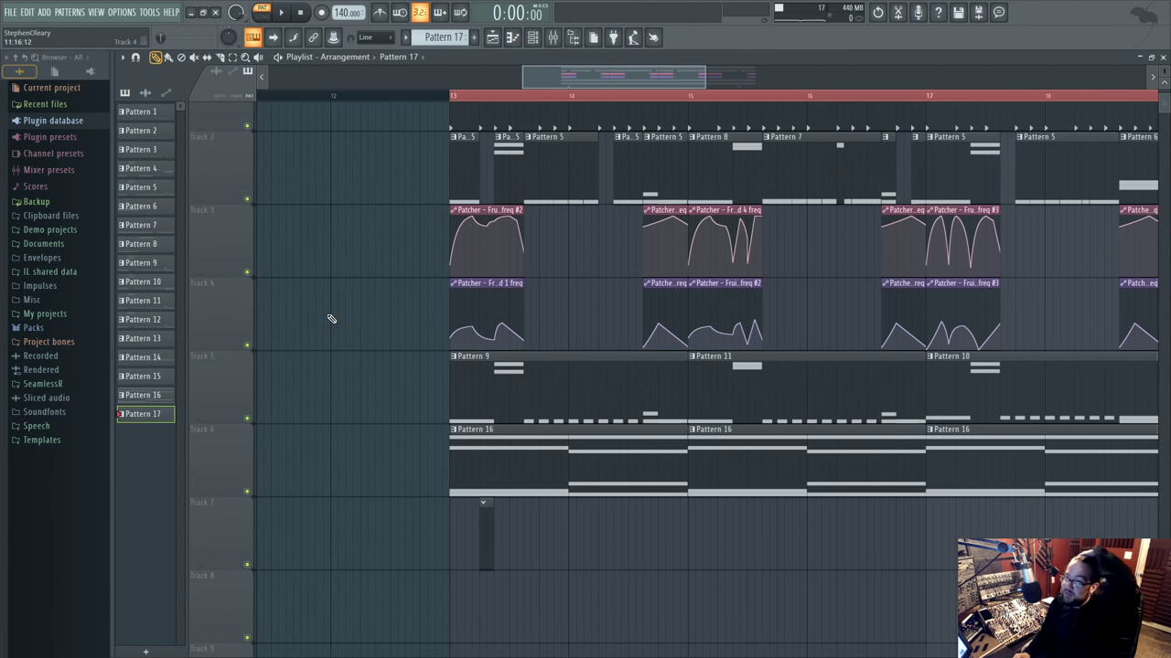
Remove the leftover empty Pattern 17 clips from track 7 and play the arrangement in song mode from bar 13.
key("space")
scroll(334, 338, "down", 2)
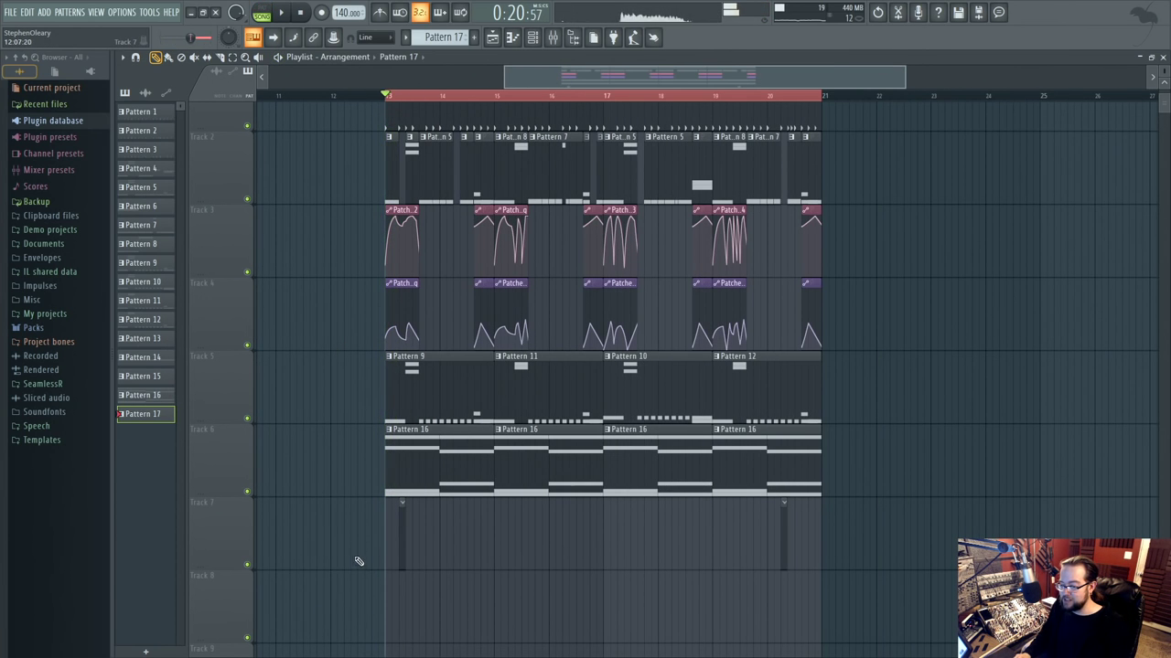
scroll(883, 513, "up", 1)
scroll(371, 358, "up", 2)
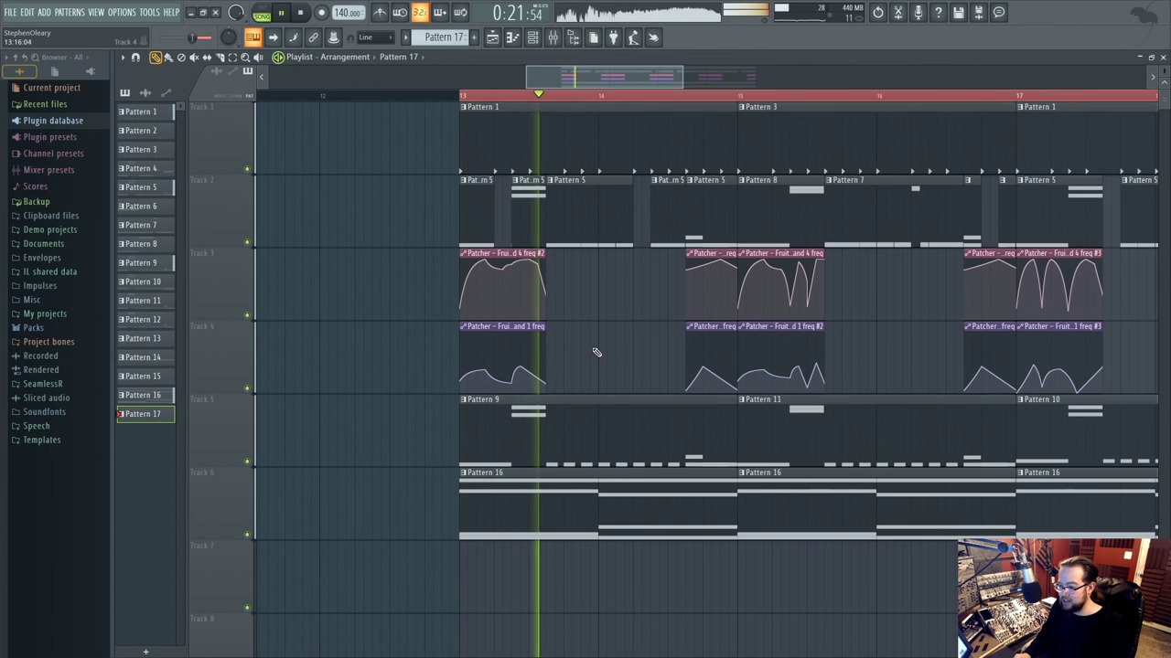
Extend the Pattern 5 clips on track 2 to close the gaps in bars 13 and 14, and stop playback.
scroll(546, 274, "up", 2)
left_click_drag(410, 198, 443, 210)
left_click_drag(713, 203, 752, 218)
scroll(726, 306, "down", 3)
scroll(727, 310, "down", 1)
left_click_drag(731, 309, 512, 316)
key("space")
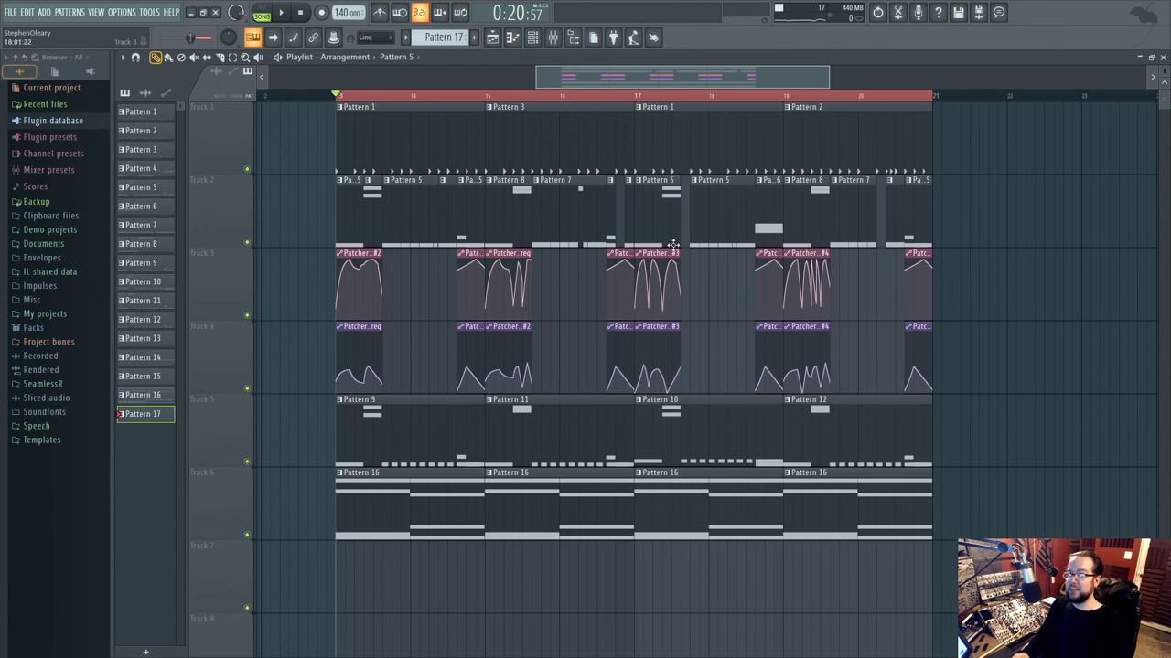
left_click_drag(1000, 298, 1032, 300)
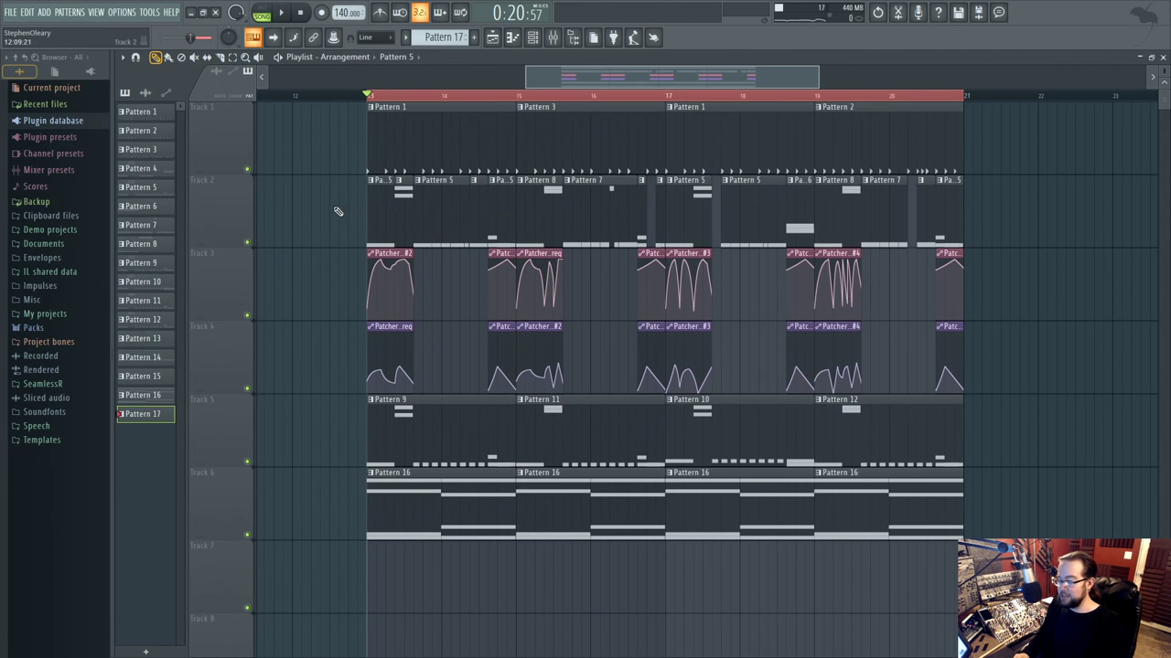
left_click_drag(337, 212, 362, 244)
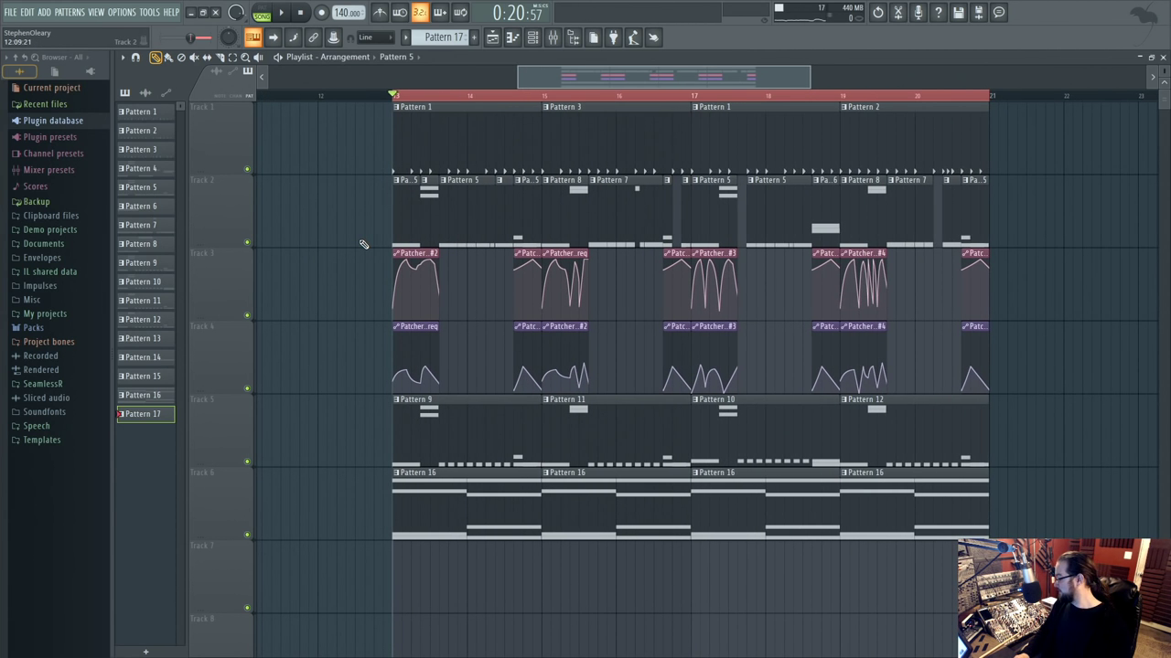